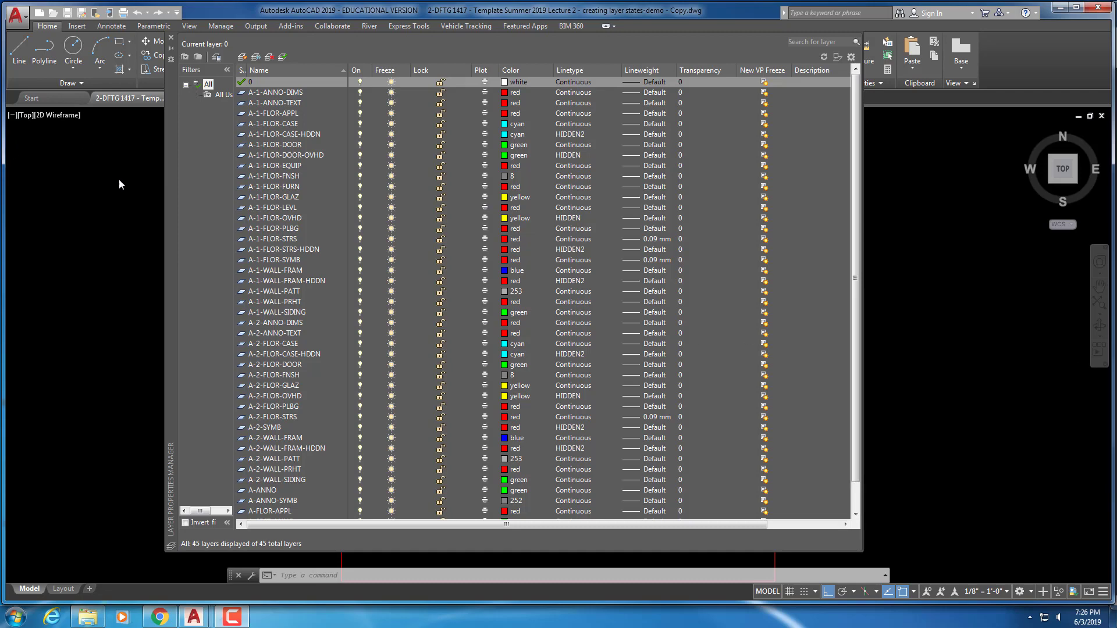
Dock the Layer Properties Manager on the right and zoom to the drawing's extents
left_click_drag(170, 236, 810, 269)
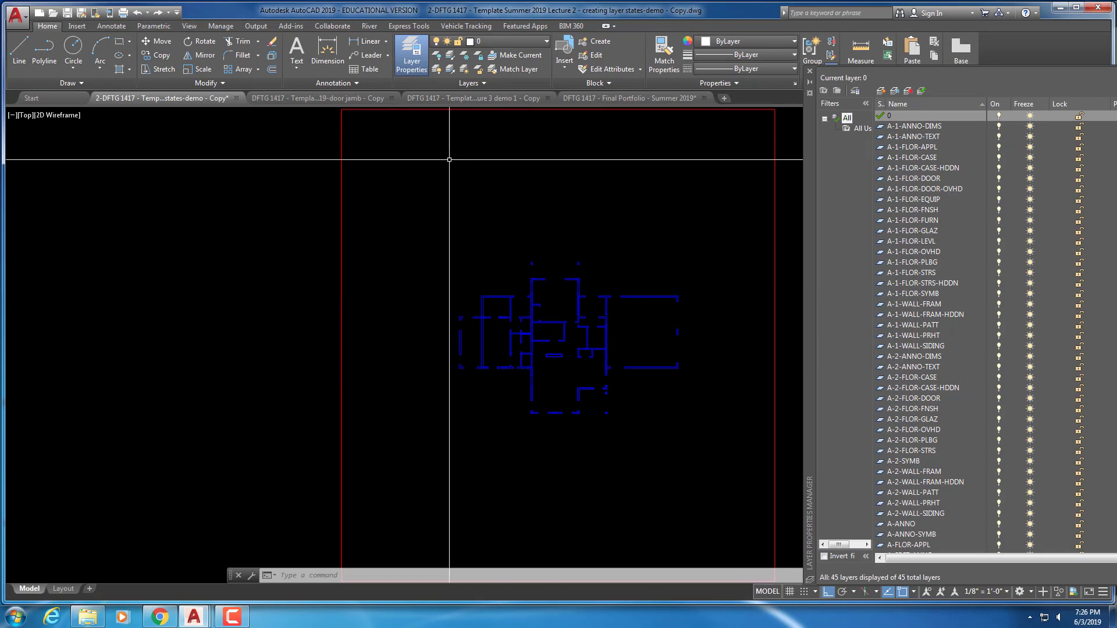
type("z")
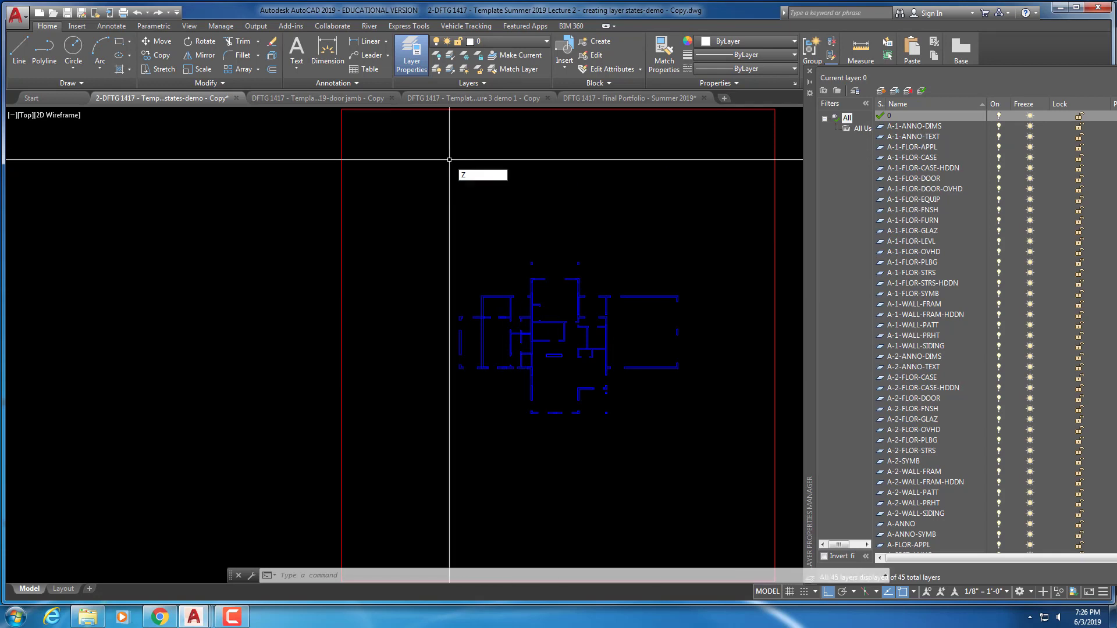
key("Return")
type("e")
key("Return")
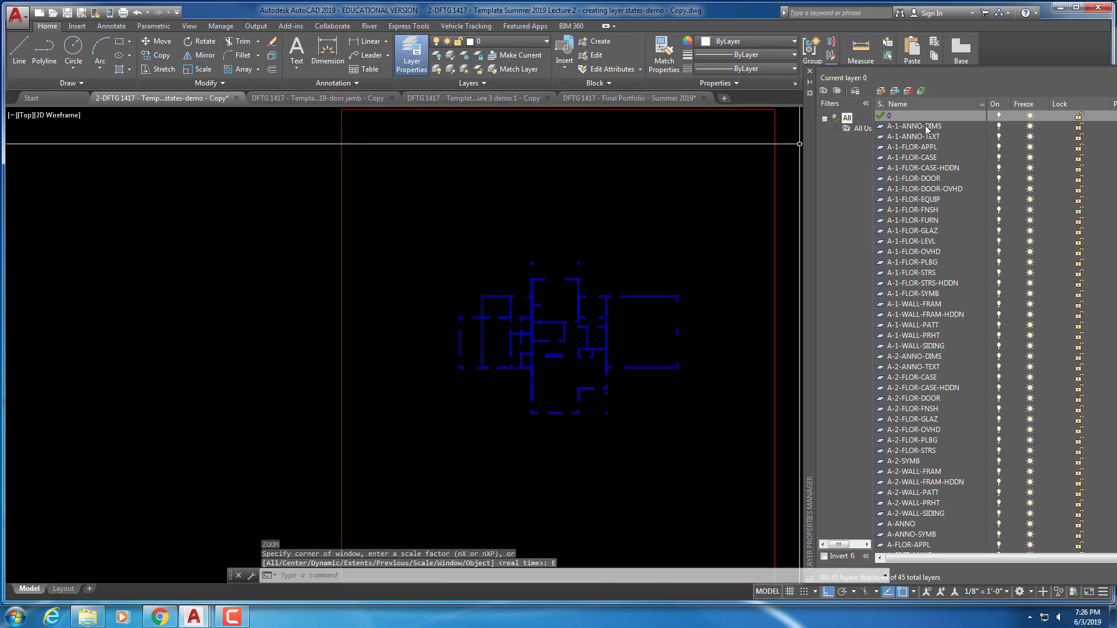
Freeze the A-1-ANNO-DIMS layer and cancel the stray selection and mistyped ZZ command
left_click(1030, 126)
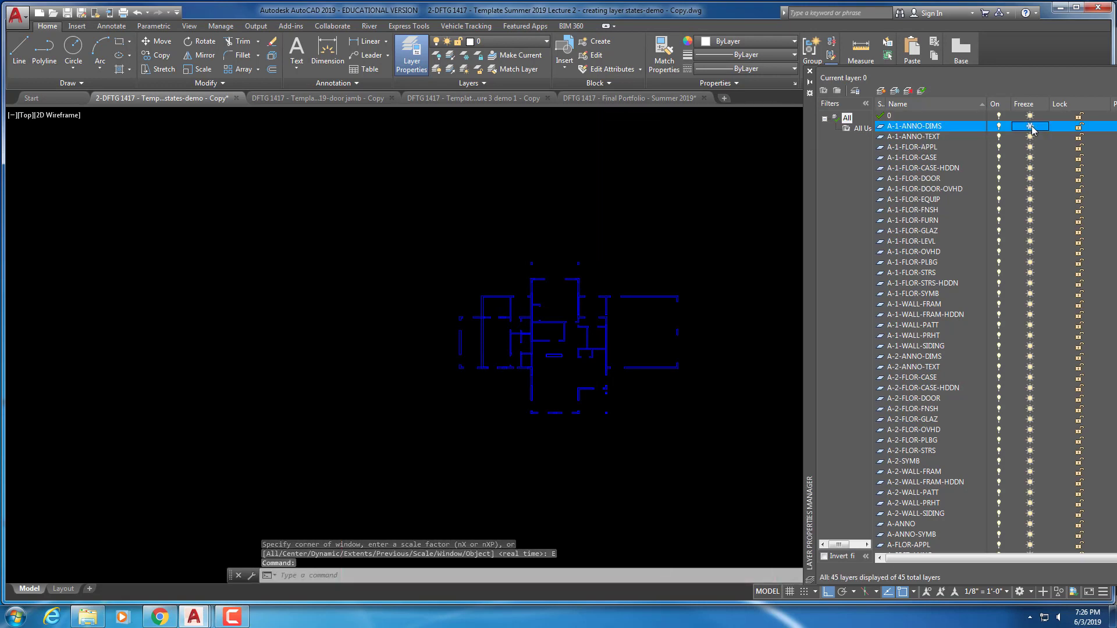
key("Down")
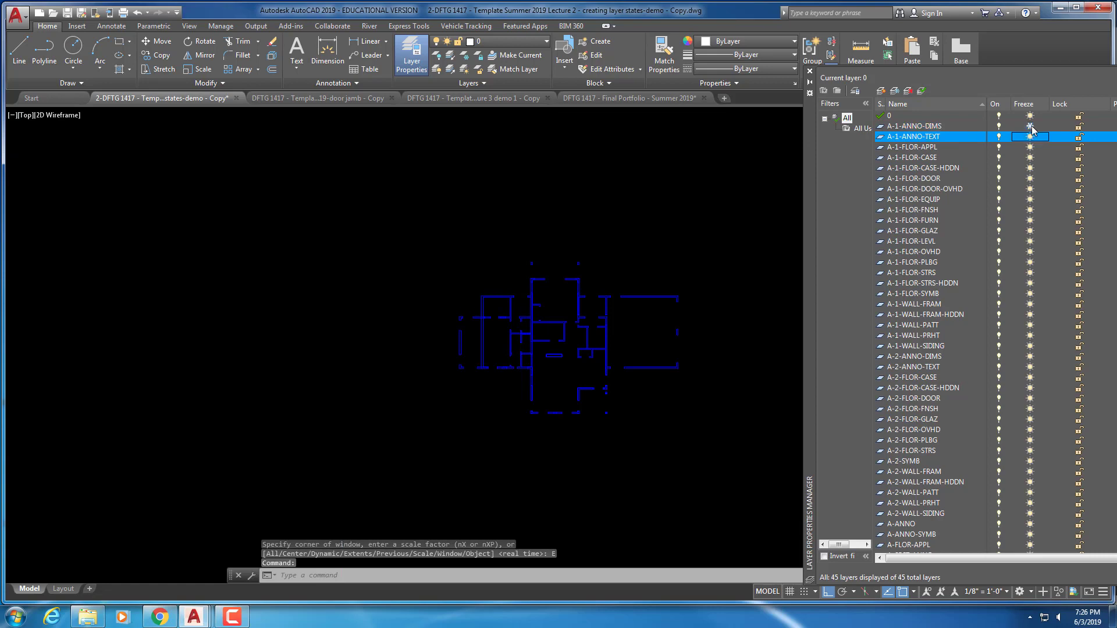
key("Down")
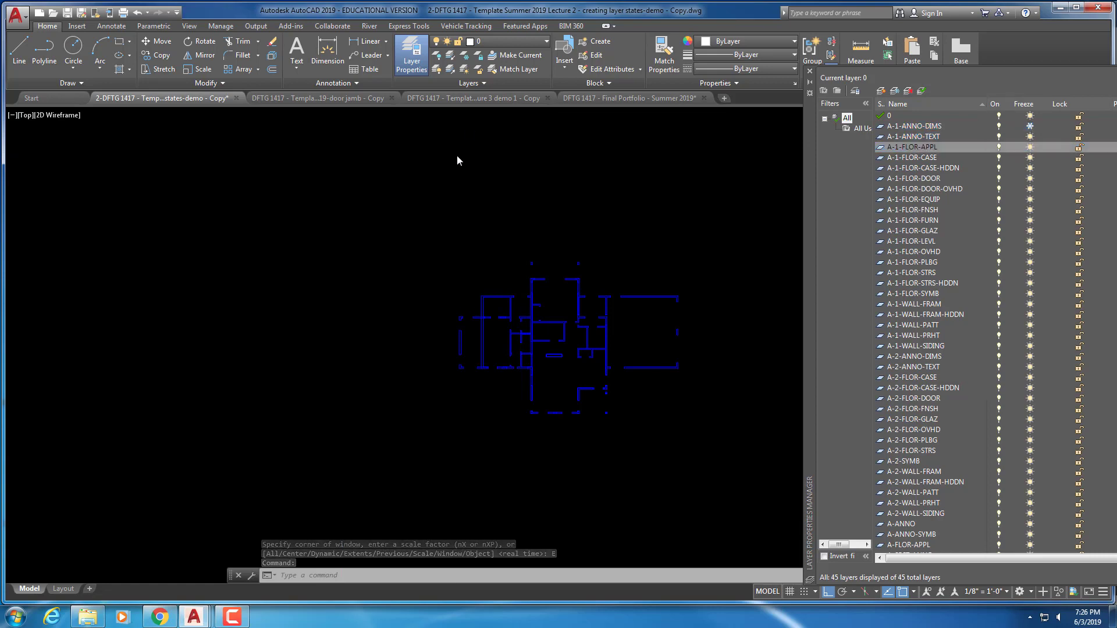
right_click(647, 166)
key("Escape")
left_click(545, 149)
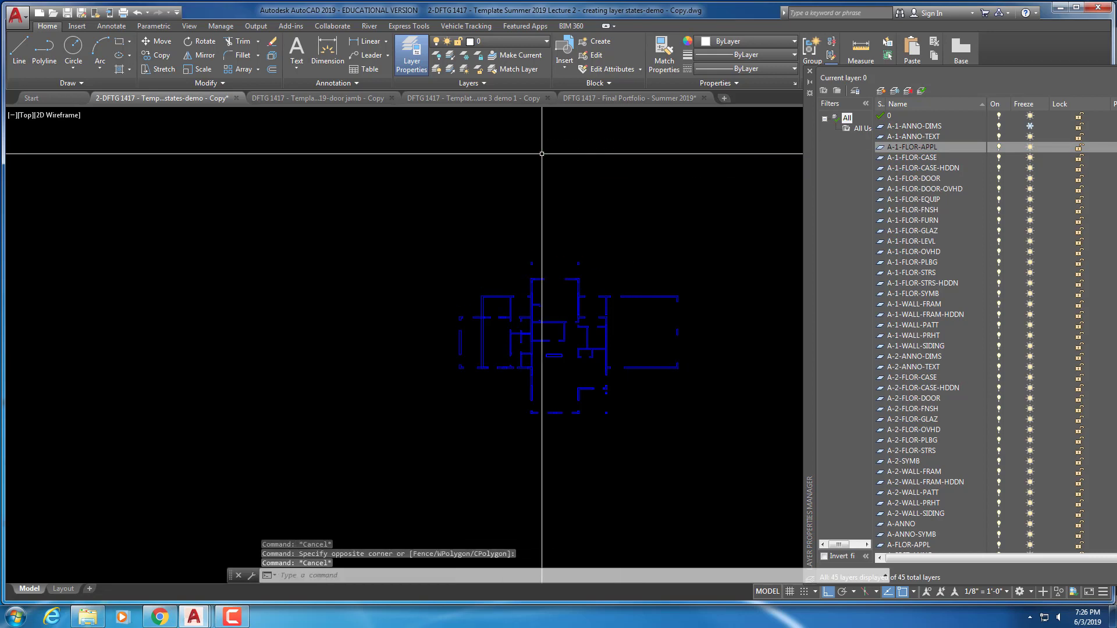
key("Escape")
type("ZZ")
key("Return")
key("Delete")
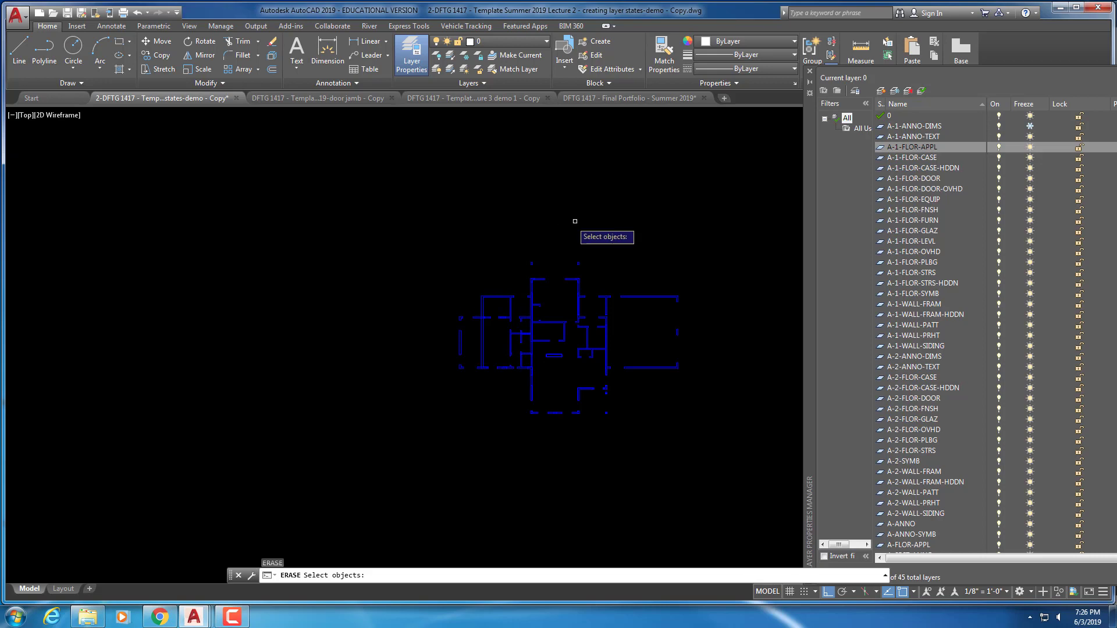
Thaw and refreeze A-1-ANNO-DIMS to confirm the red border hides, then zoom extents
left_click(1030, 125)
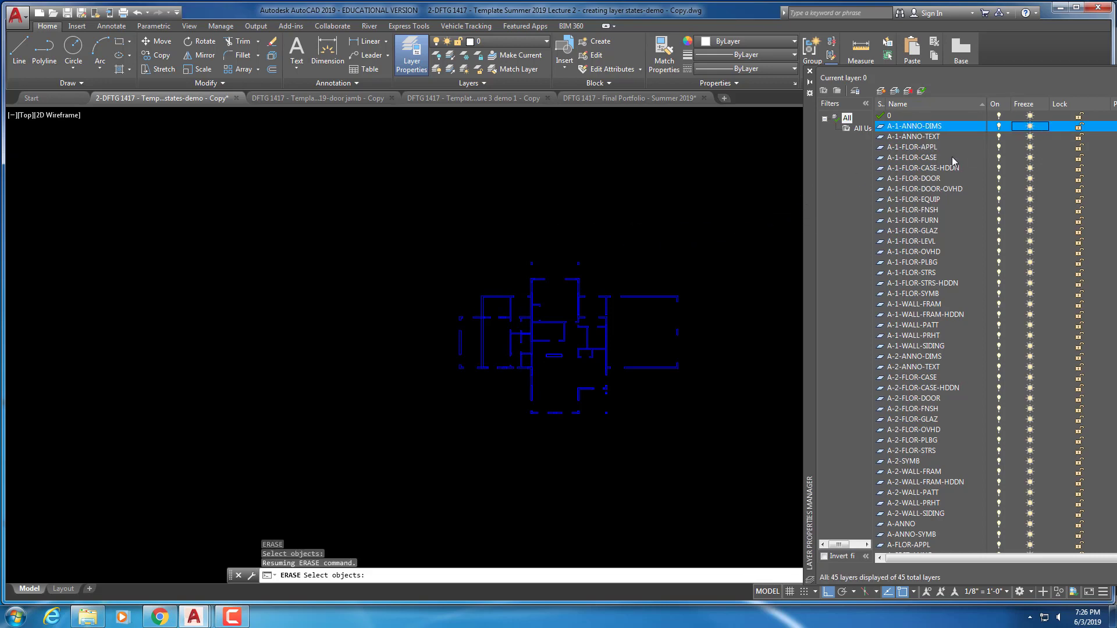
scroll(499, 287, "down", 2)
mouse_move(539, 267)
middle_mouse_down()
mouse_move(372, 259)
mouse_move(386, 252)
middle_mouse_up()
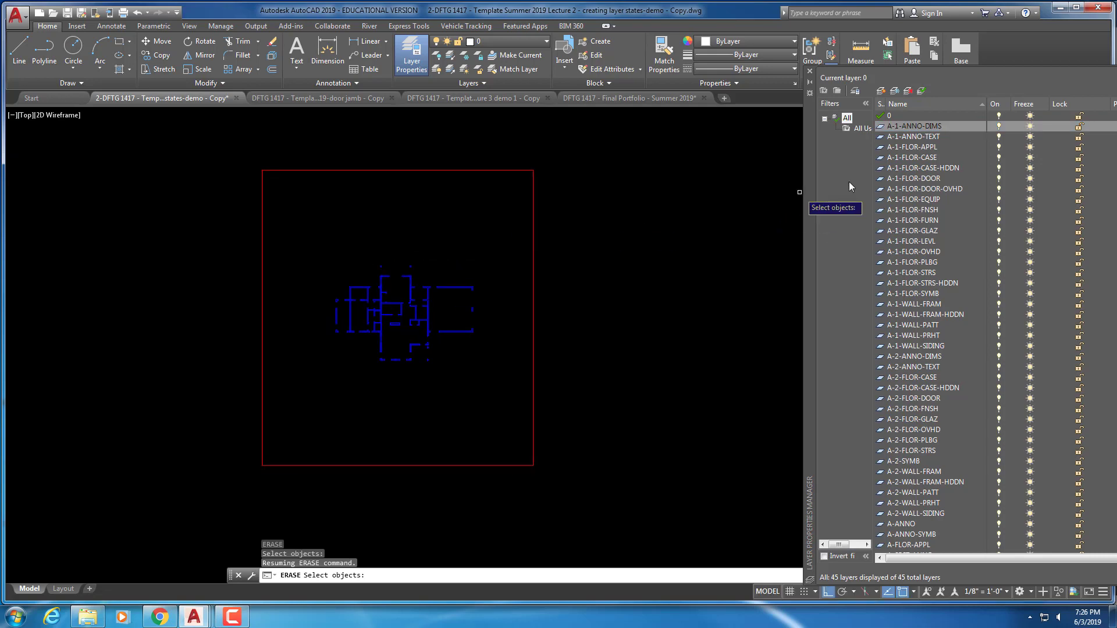
left_click(1030, 127)
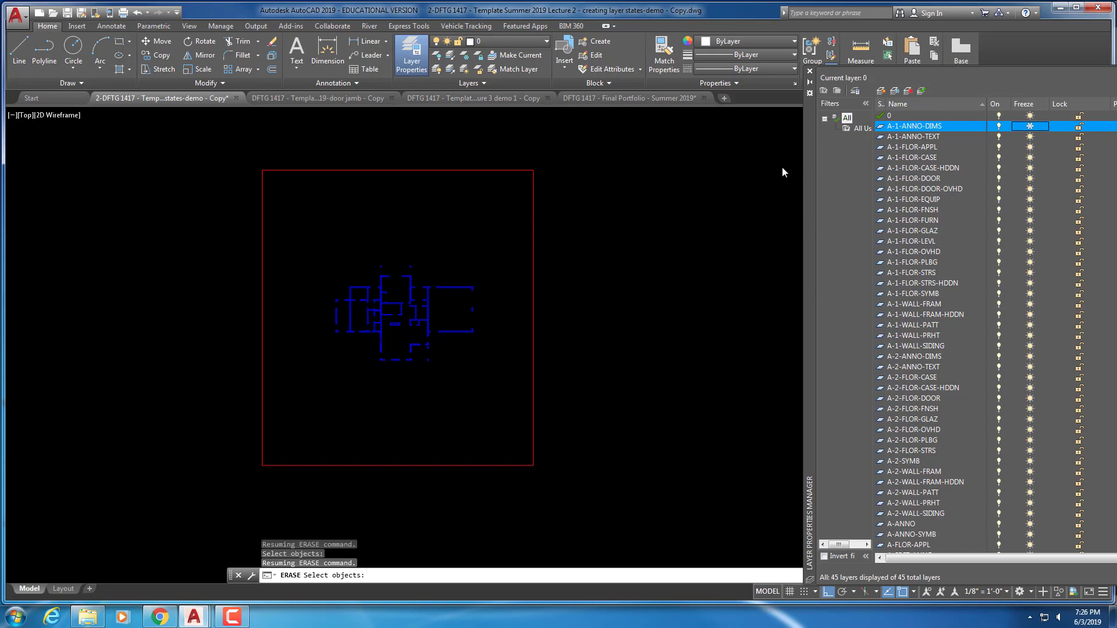
key("Escape")
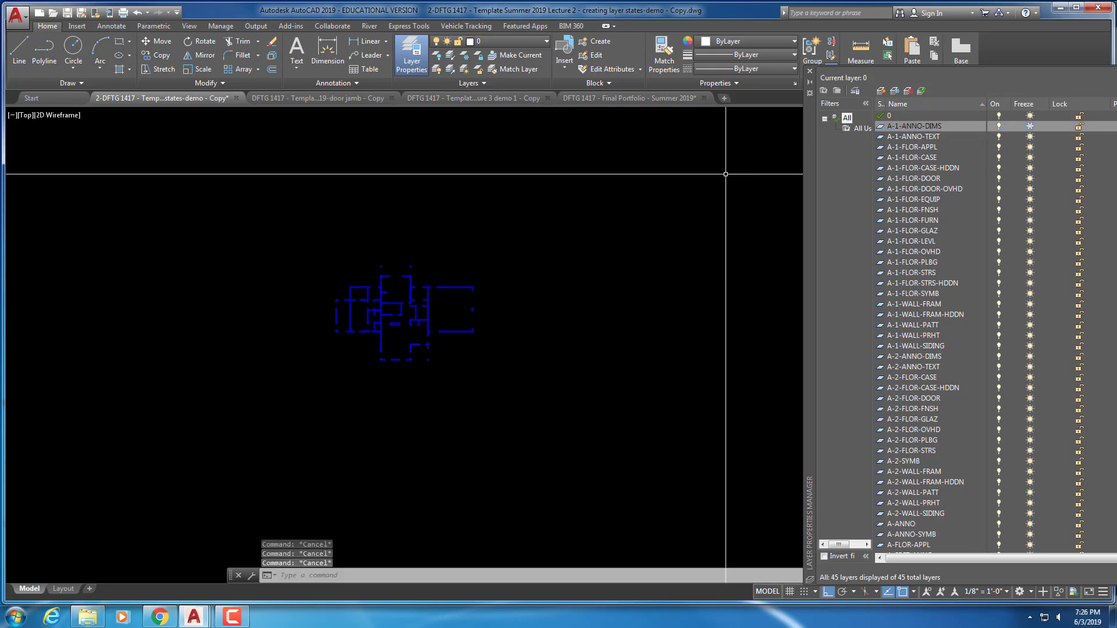
type("z")
key("Return")
type("e")
key("Return")
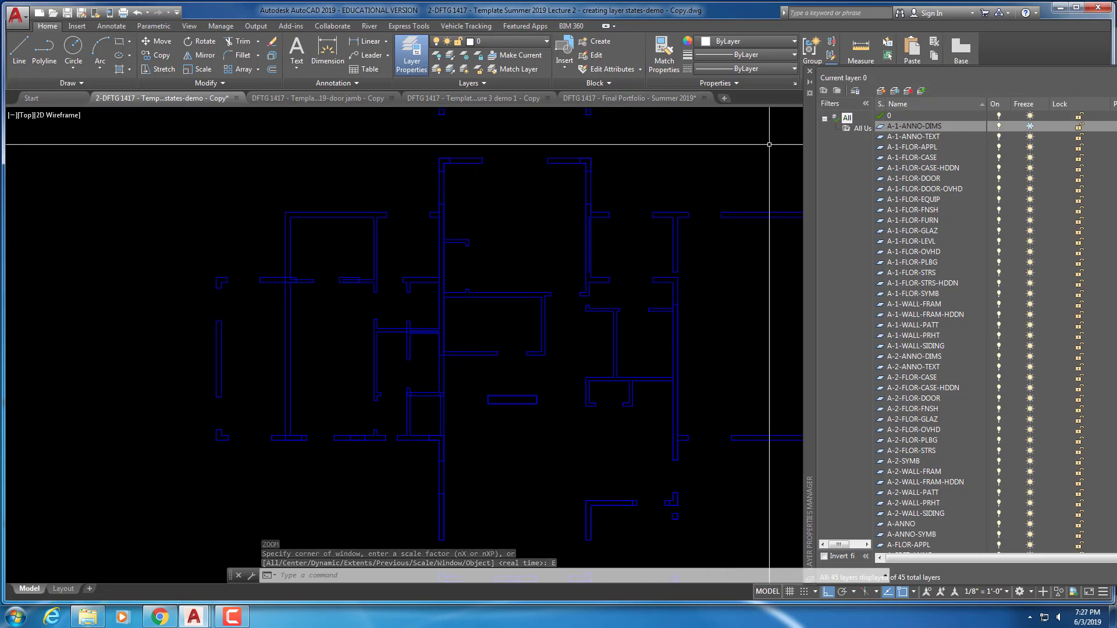
Thaw A-1-ANNO-DIMS and turn it off instead so the red border stays hidden
scroll(556, 166, "down", 2)
middle_click_drag(555, 167, 367, 256)
scroll(454, 233, "down", 2)
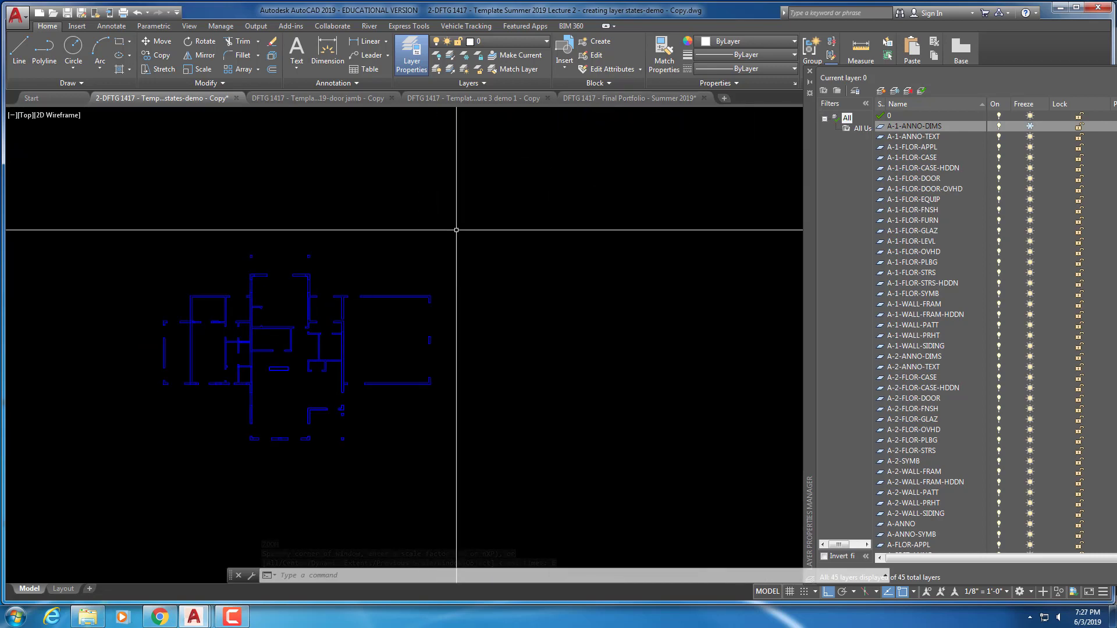
middle_click_drag(454, 232, 694, 170)
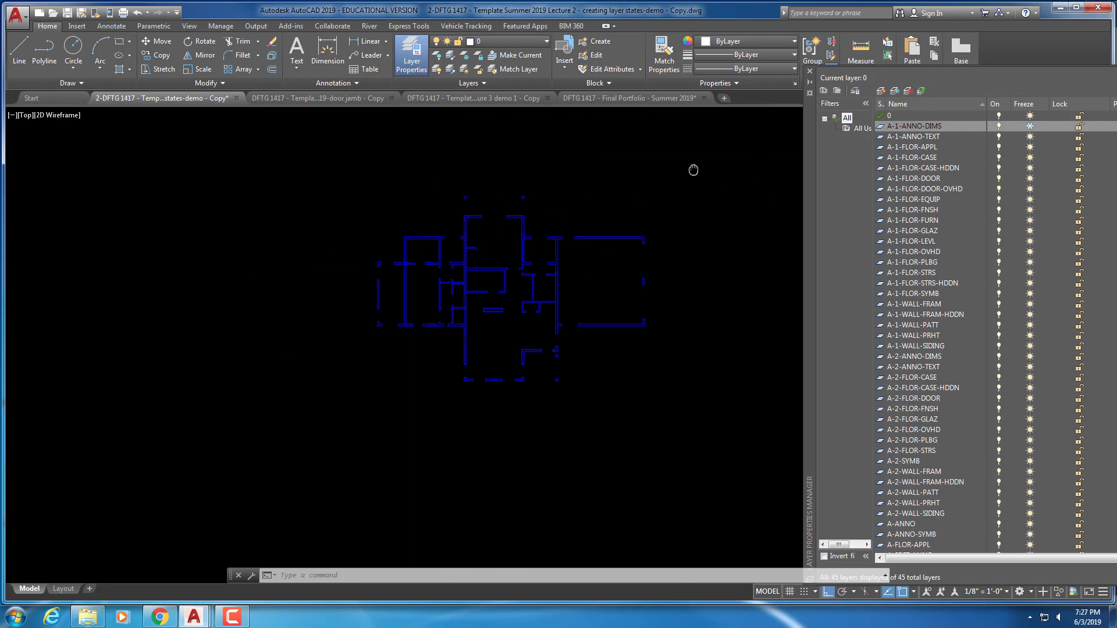
left_click(1030, 127)
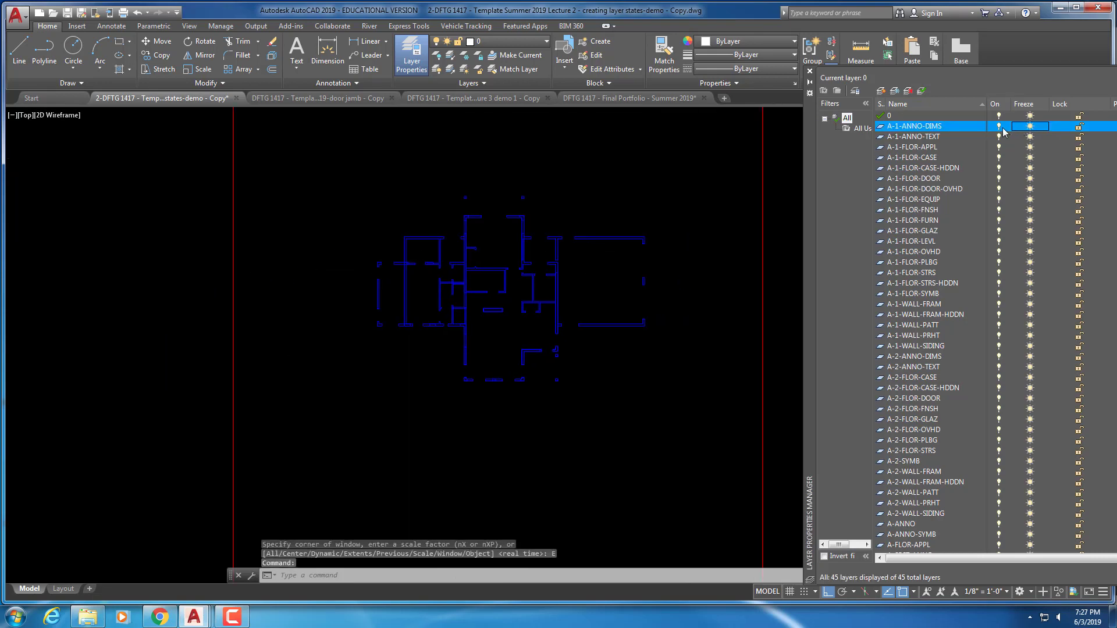
left_click(1000, 127)
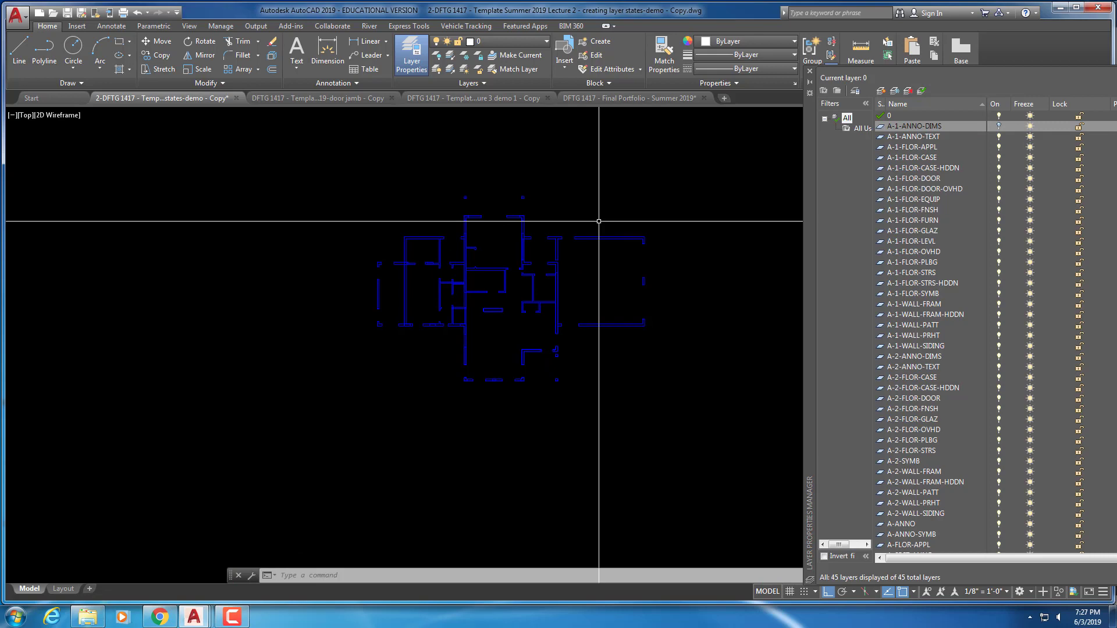
Zoom to the drawing's full extents with Z, E
type("z")
key("Return")
type("E")
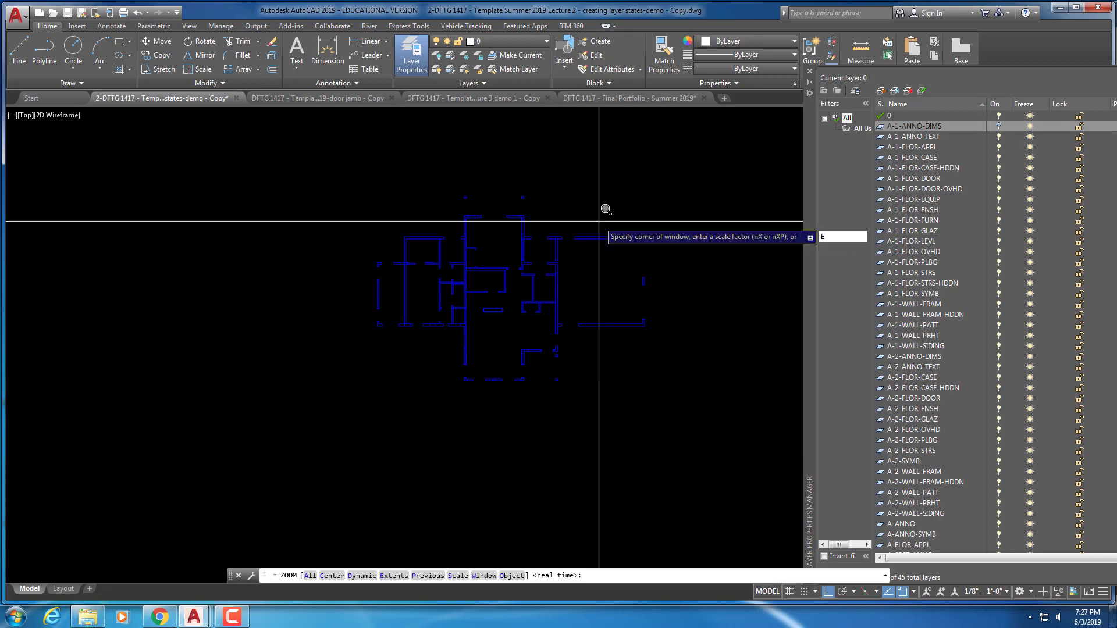
key("Return")
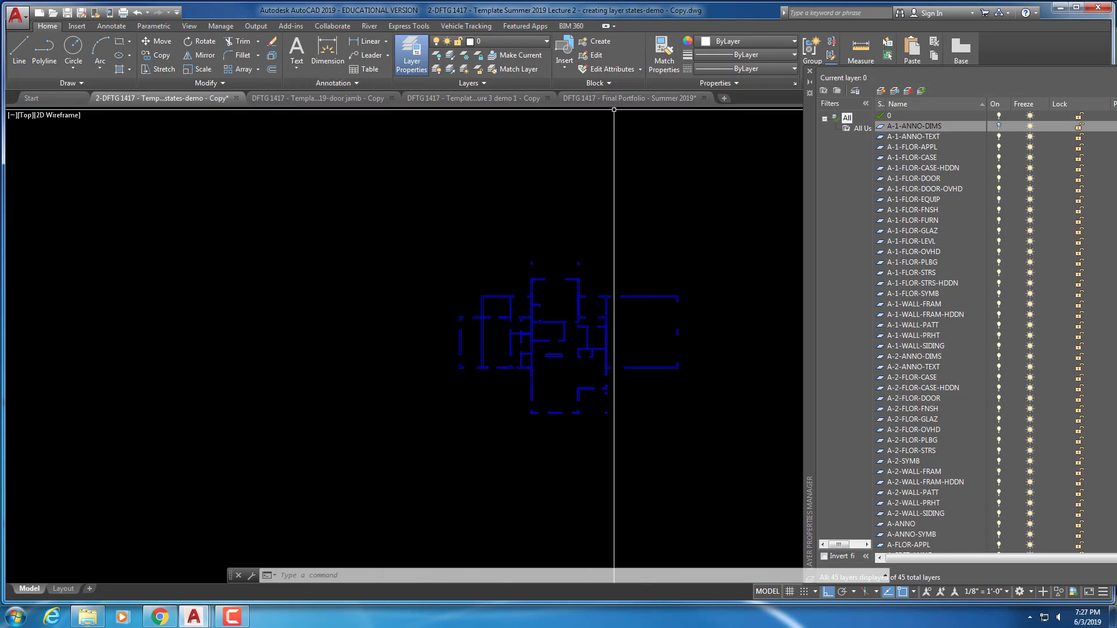
Switch to the Final Portfolio drawing and restore its First Floor Plan layer state
left_click(630, 97)
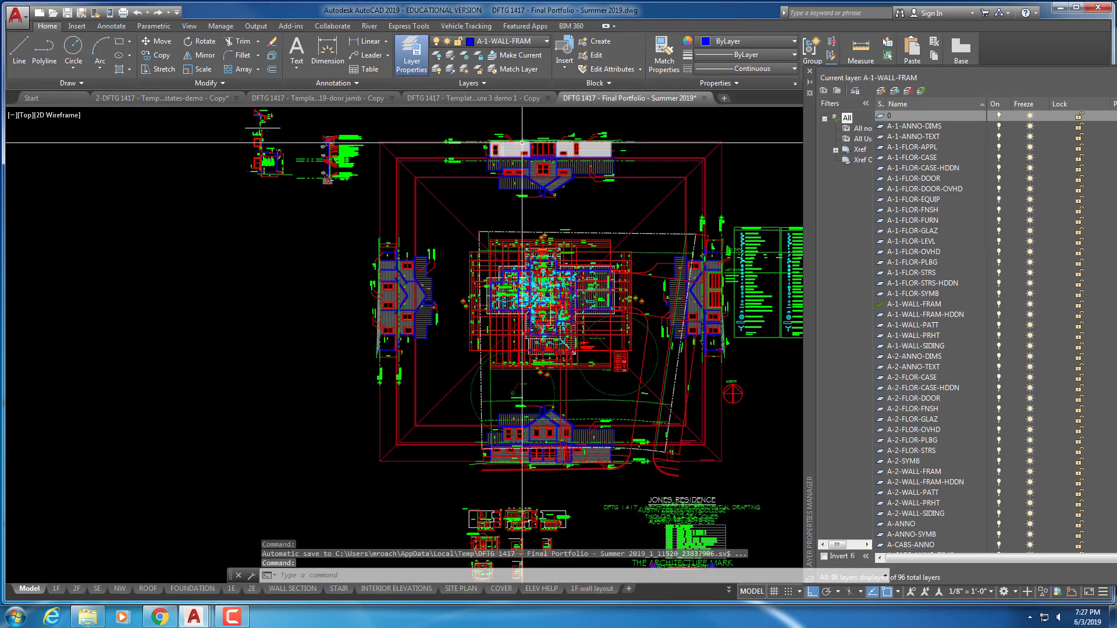
left_click(484, 84)
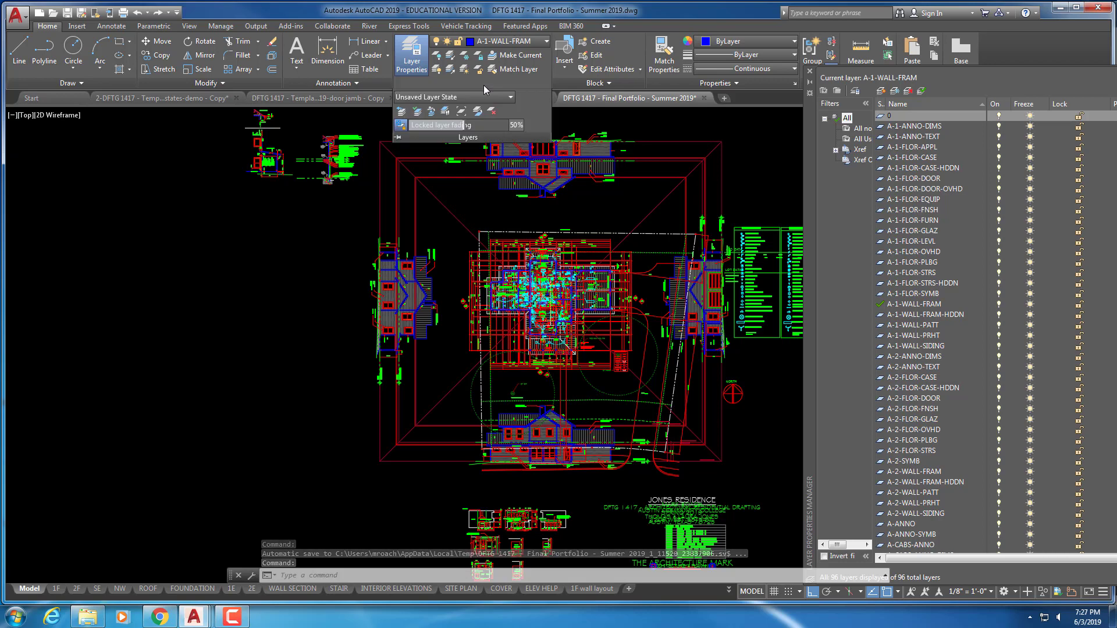
left_click(484, 96)
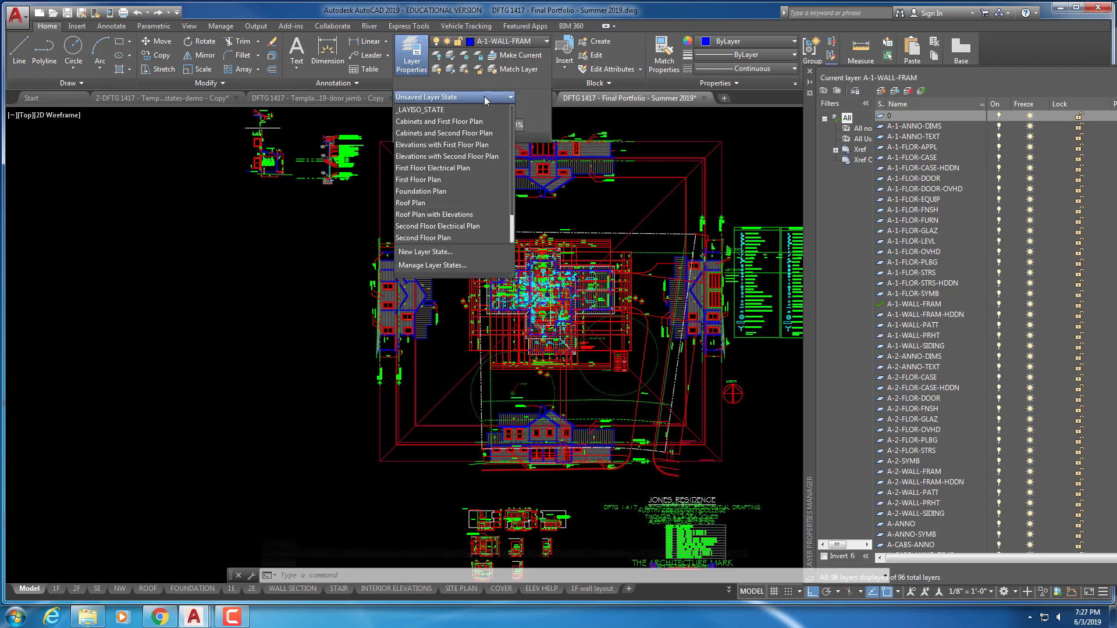
left_click(422, 178)
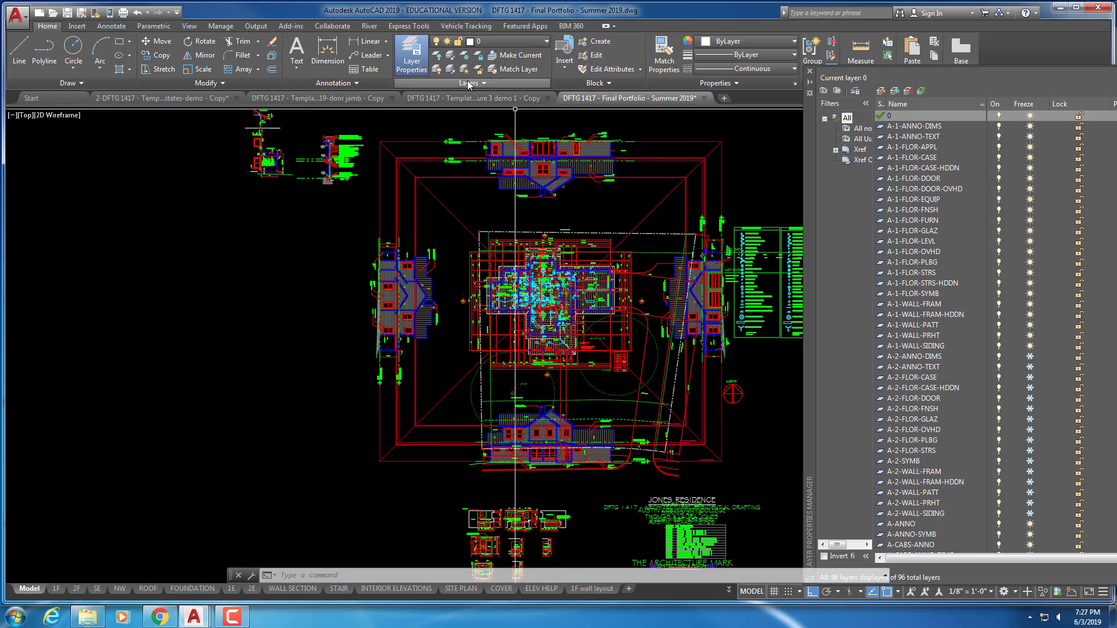
Start a new layer state, cancel it, and open the Layer States Manager instead
left_click(481, 83)
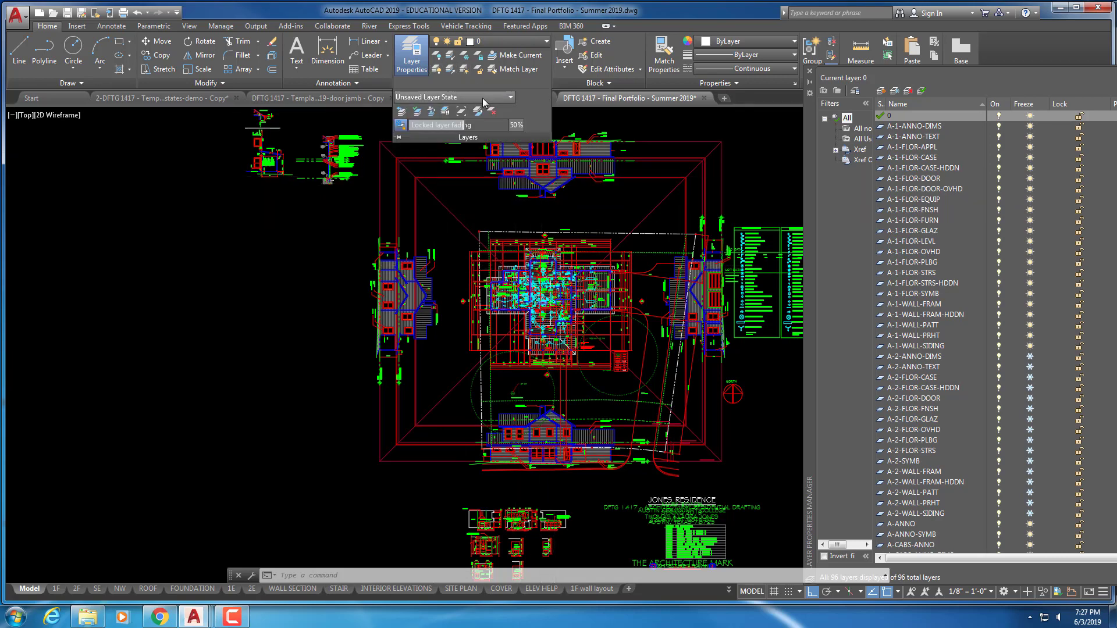
left_click(480, 97)
left_click(426, 251)
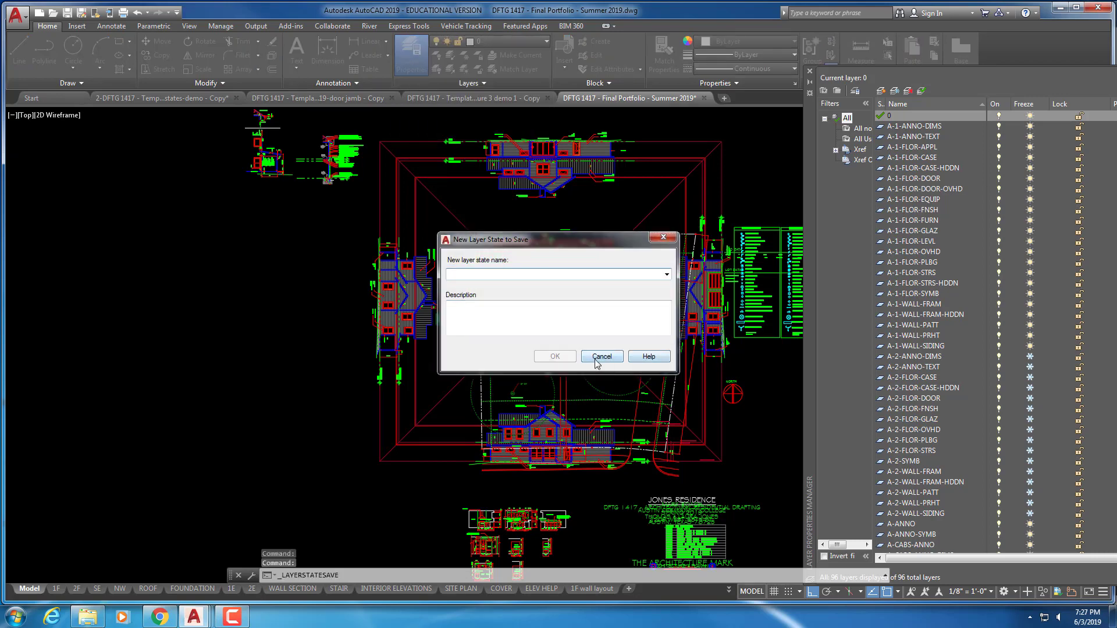
left_click(597, 353)
left_click(477, 83)
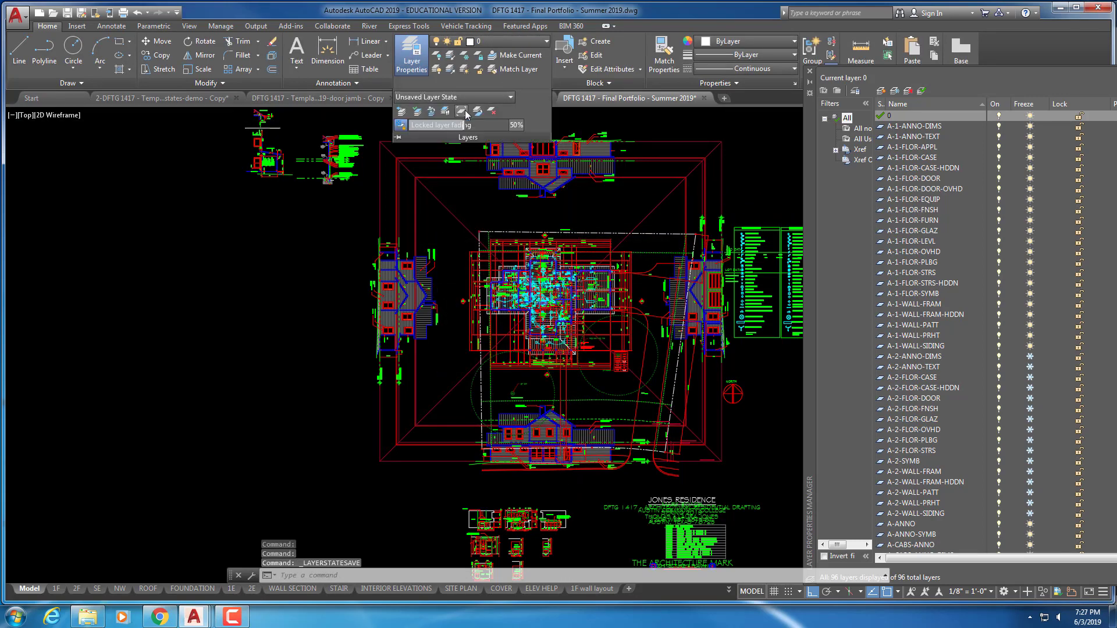
left_click(504, 99)
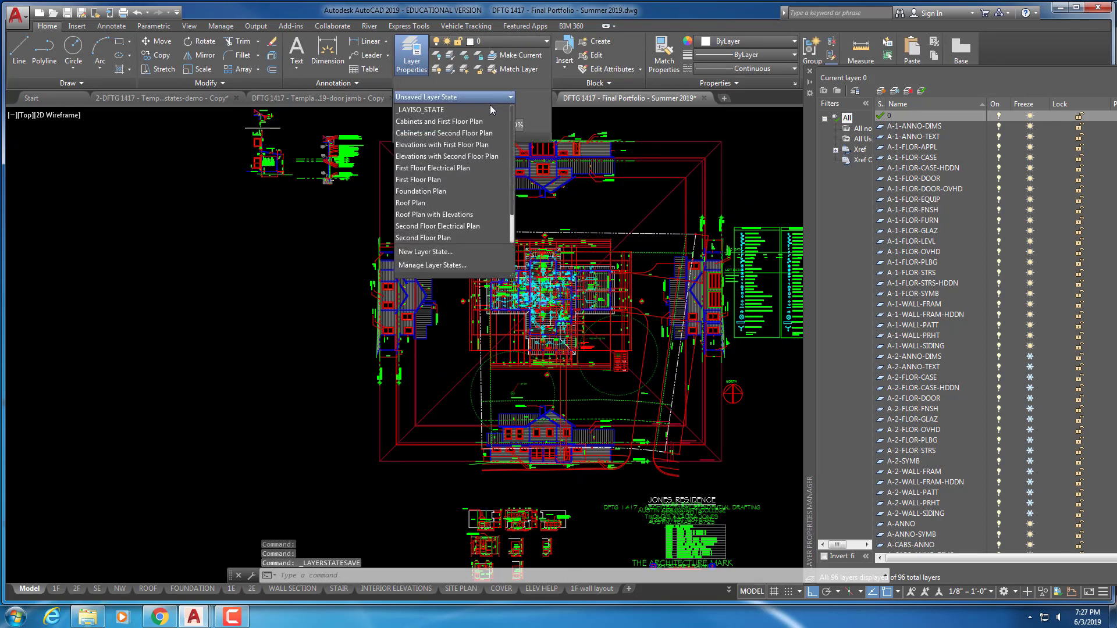
left_click(431, 264)
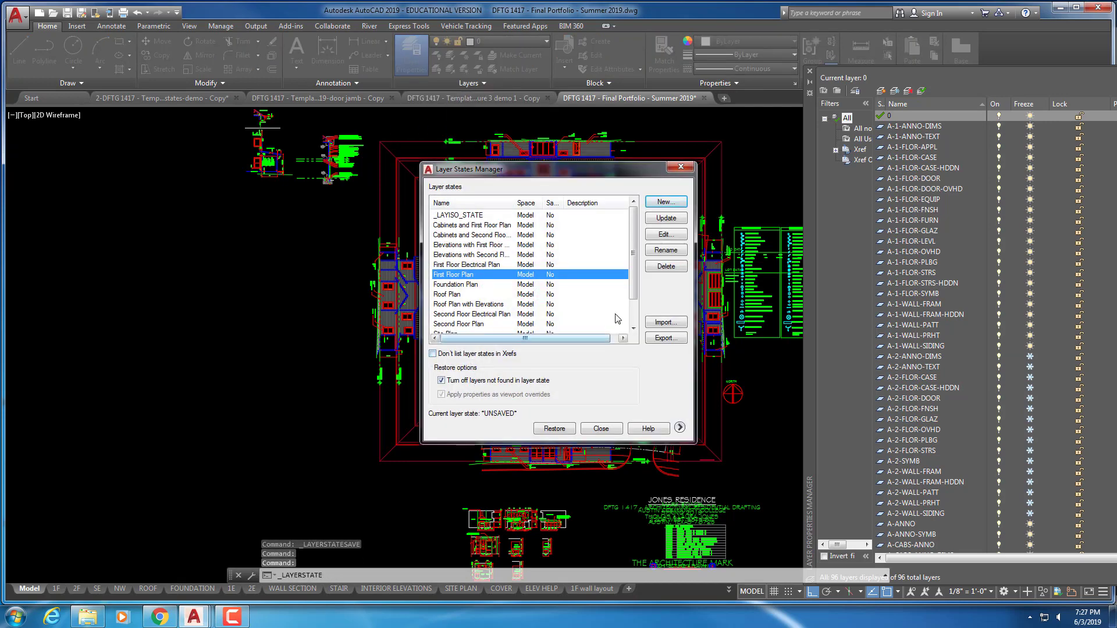
Restore the First Floor Plan state, then freeze A-1-ANNO-DIMS to hide the dimensions
left_click(552, 428)
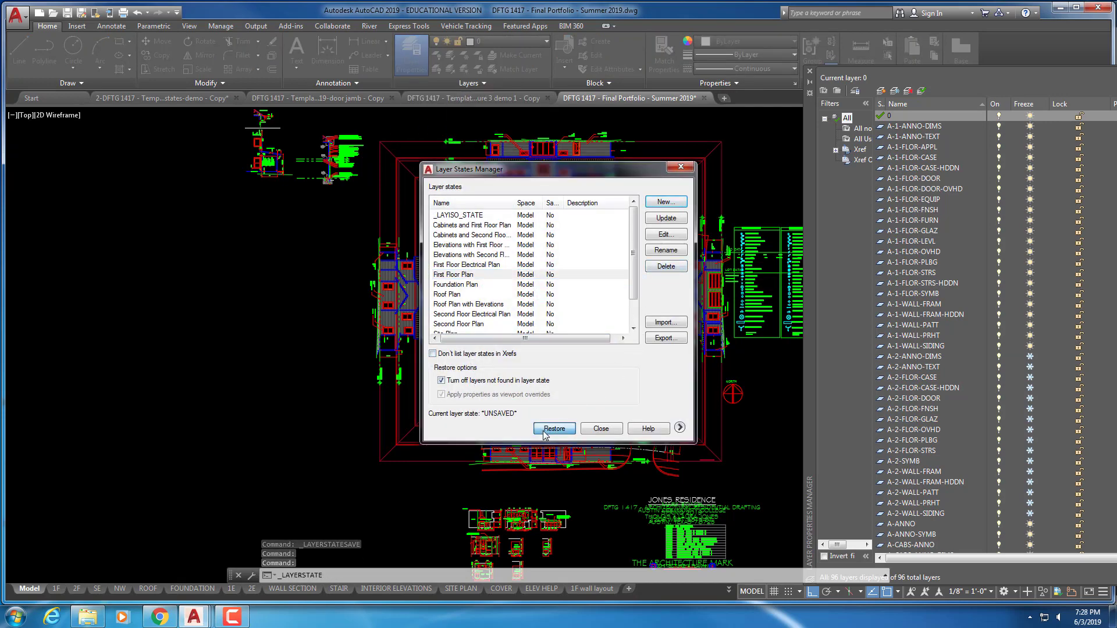
scroll(557, 301, "up", 5)
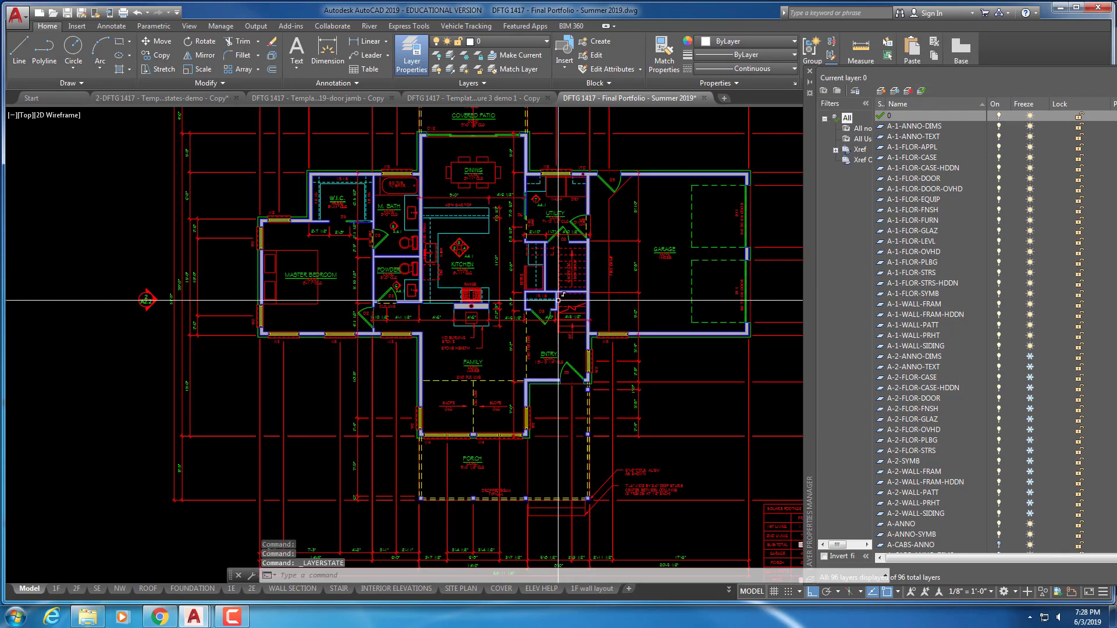
scroll(576, 279, "down", 2)
middle_click_drag(595, 261, 574, 275)
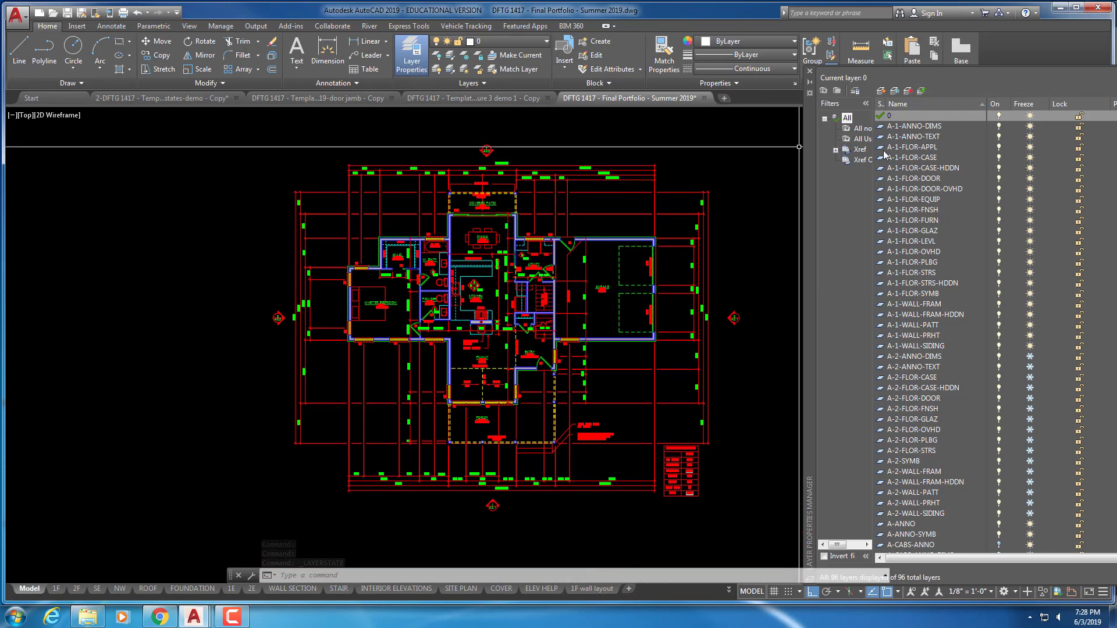
left_click(913, 127)
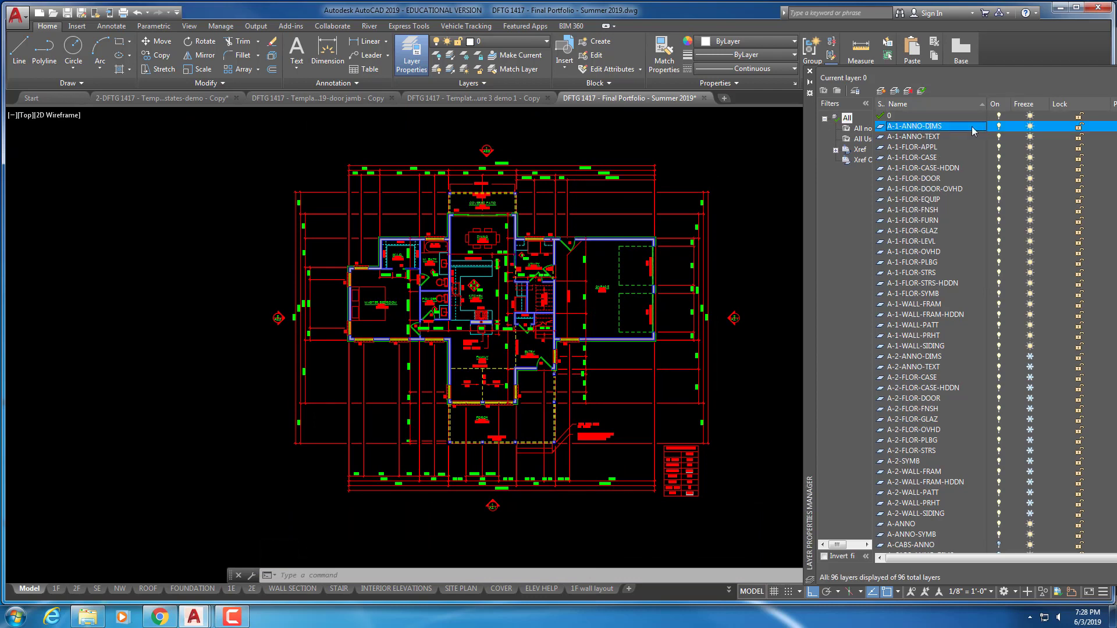
left_click(1030, 127)
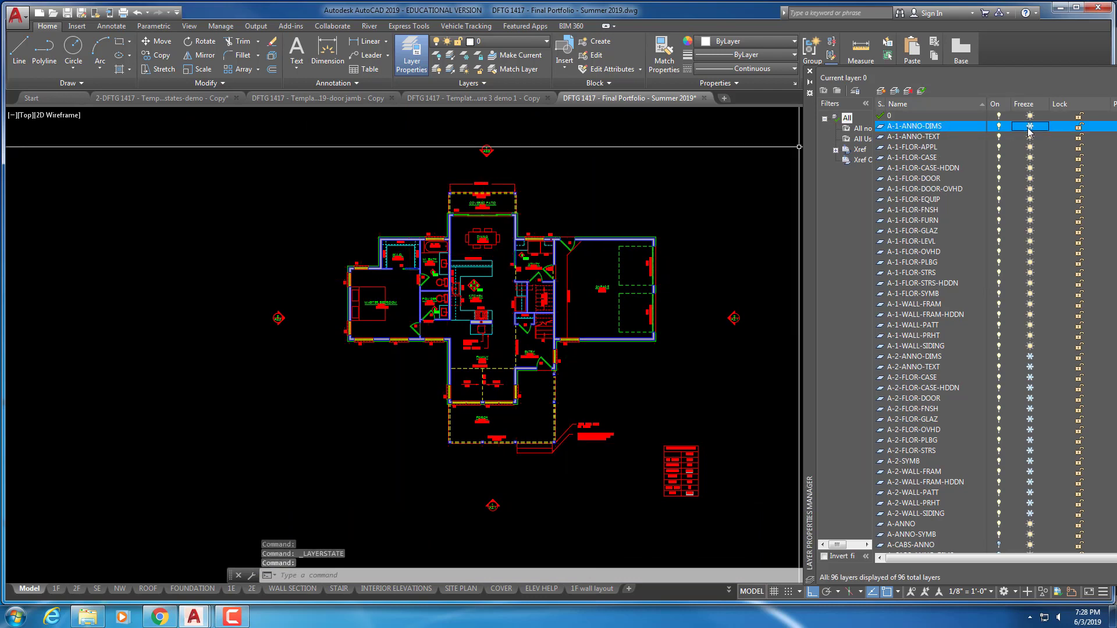
Close Layer Properties and restore First Floor Plan through Manage Layer States
left_click(417, 62)
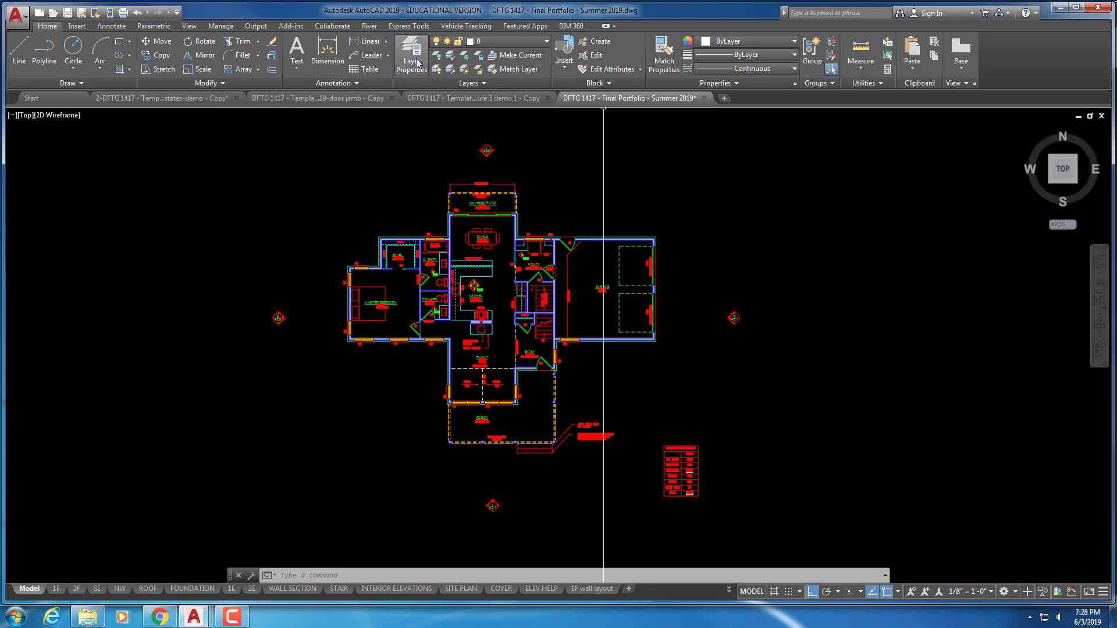
left_click(454, 83)
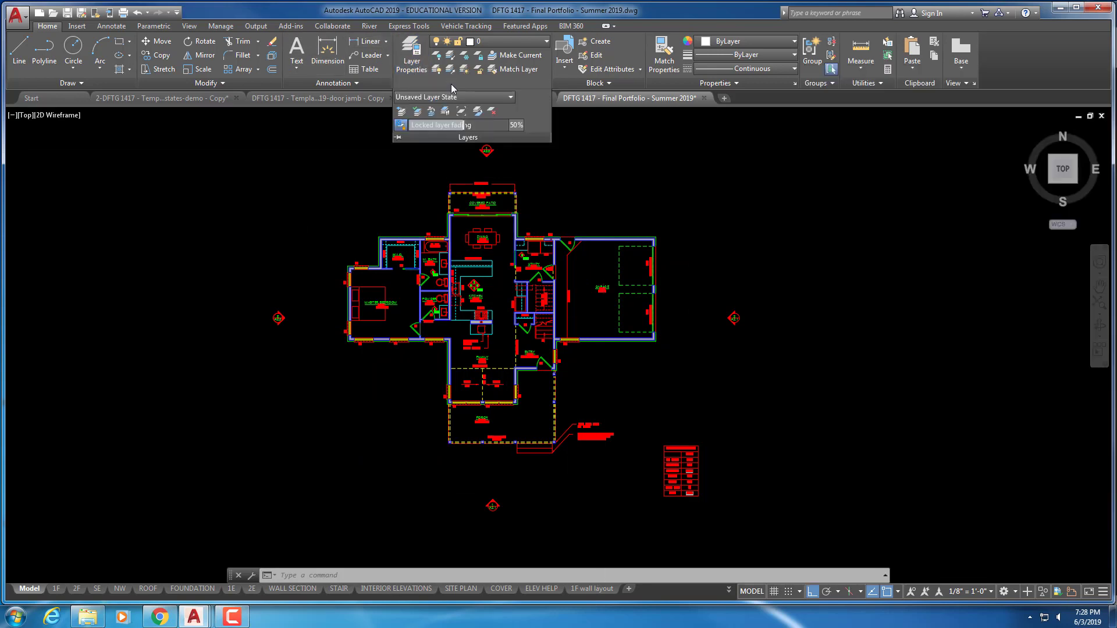
left_click(449, 97)
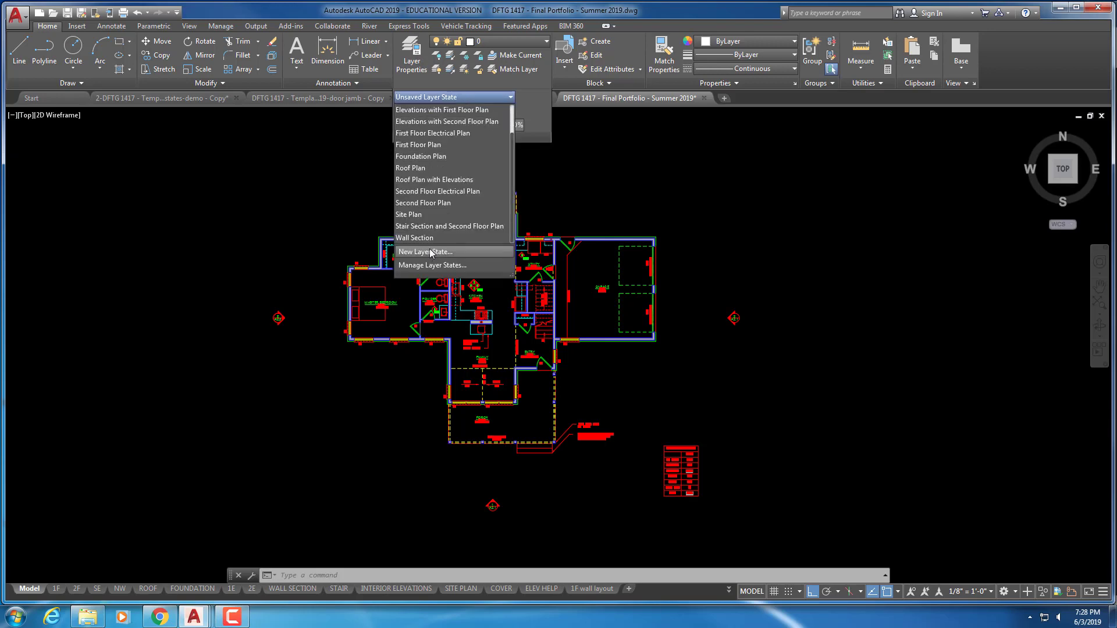
left_click(424, 265)
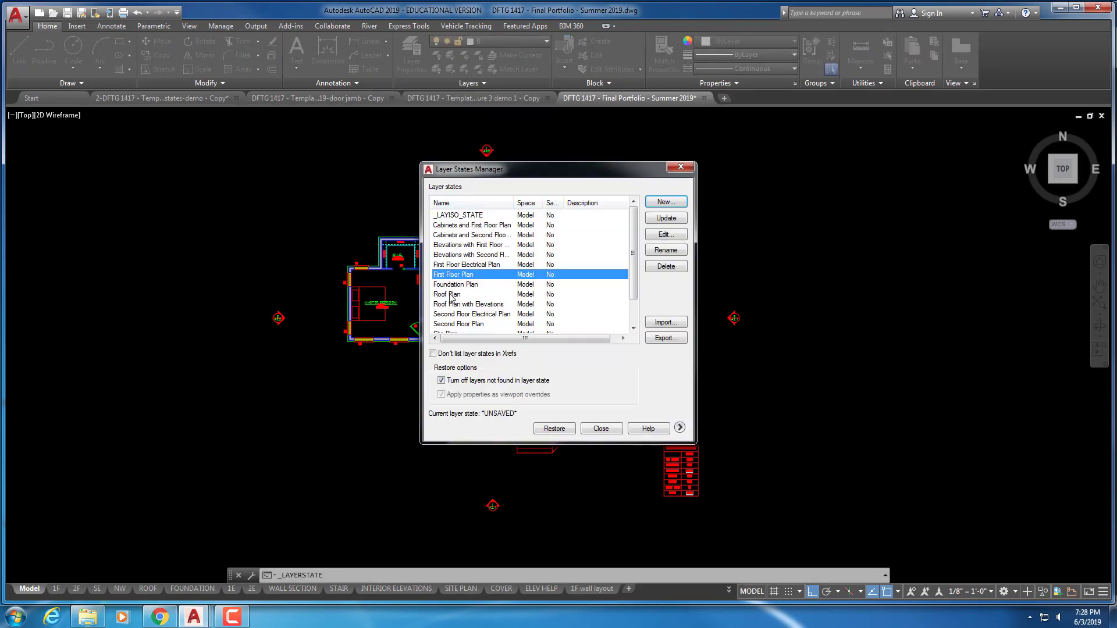
left_click(554, 428)
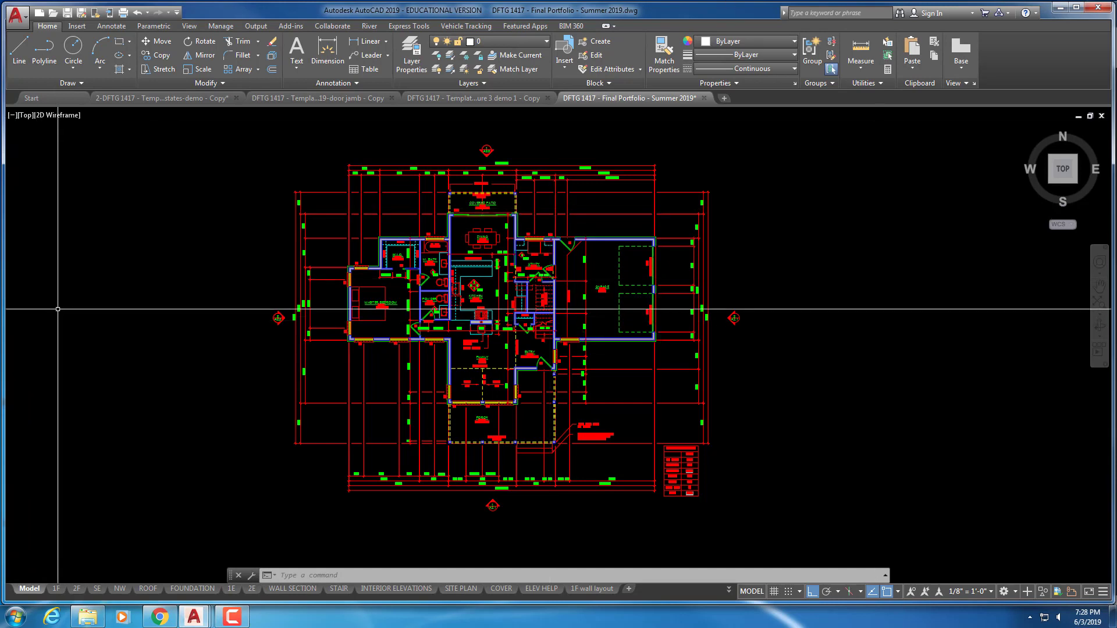
Switch to the 2-DFTG 1417 demo drawing and float the Layer Properties Manager wide
left_click(181, 103)
scroll(499, 299, "up", 4)
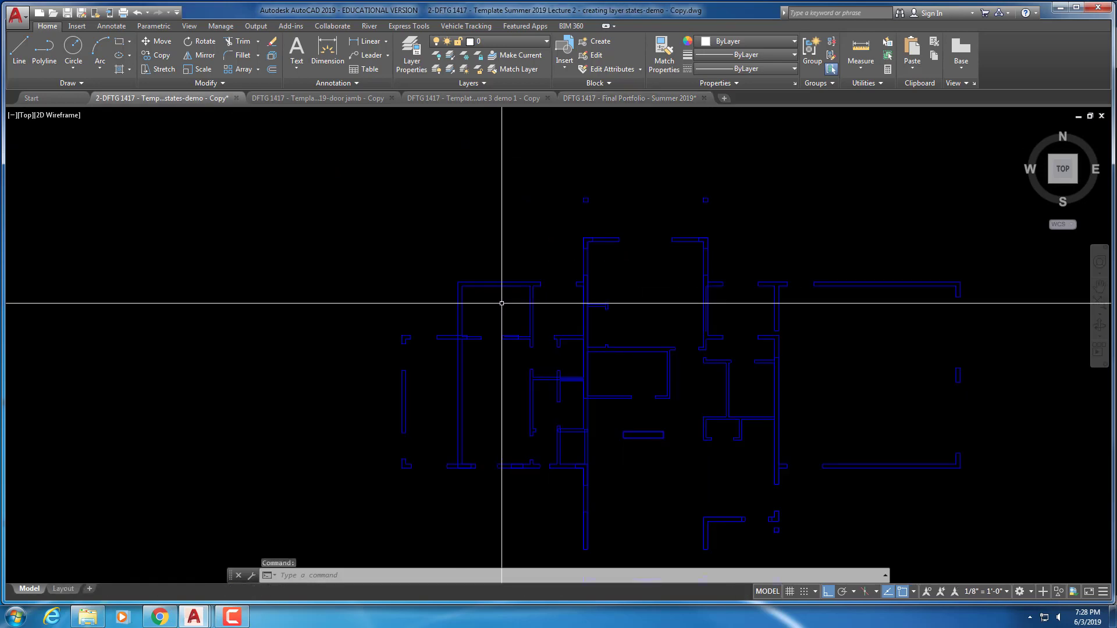
scroll(402, 256, "down", 2)
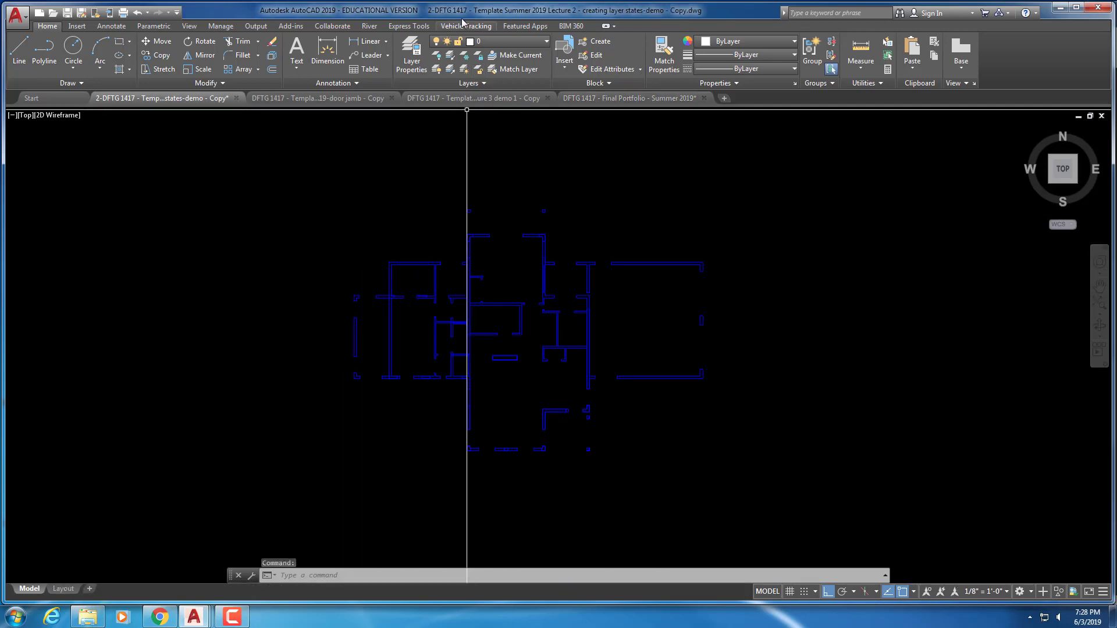
left_click(416, 52)
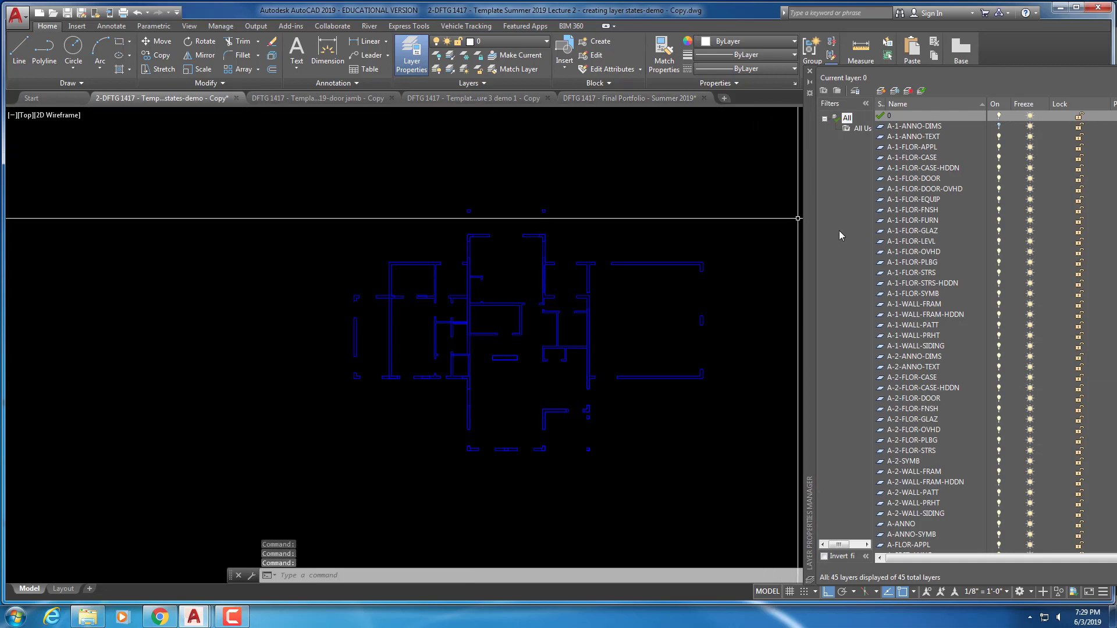
left_click_drag(813, 234, 322, 198)
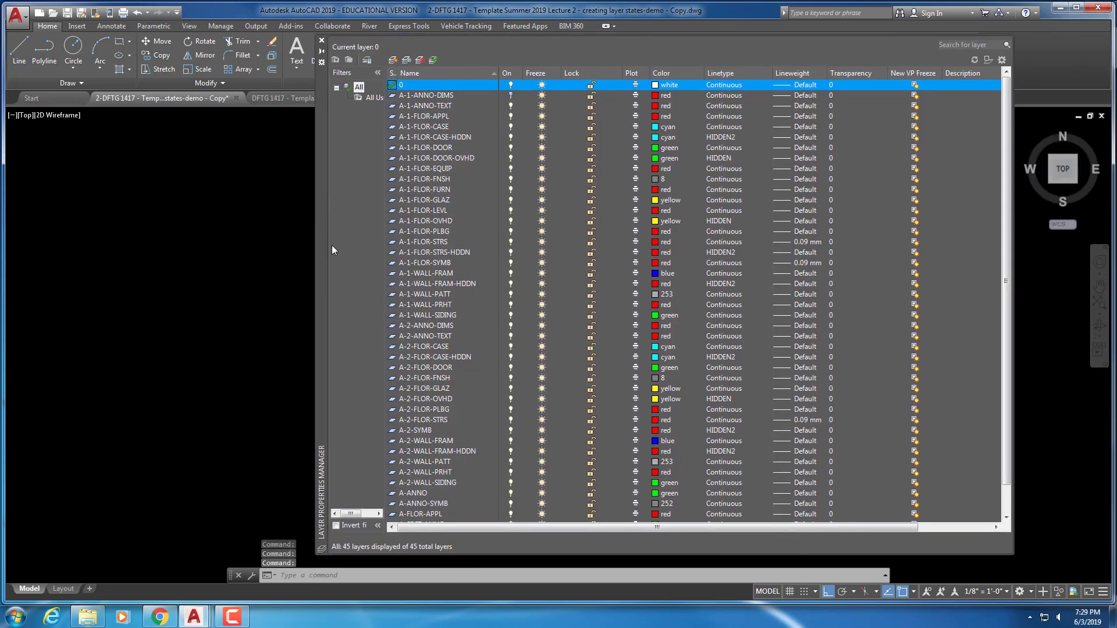
Freeze all layers from A-2-ANNO-DIMS through A-2-WALL-SIDING, then close the palette
left_click(416, 324)
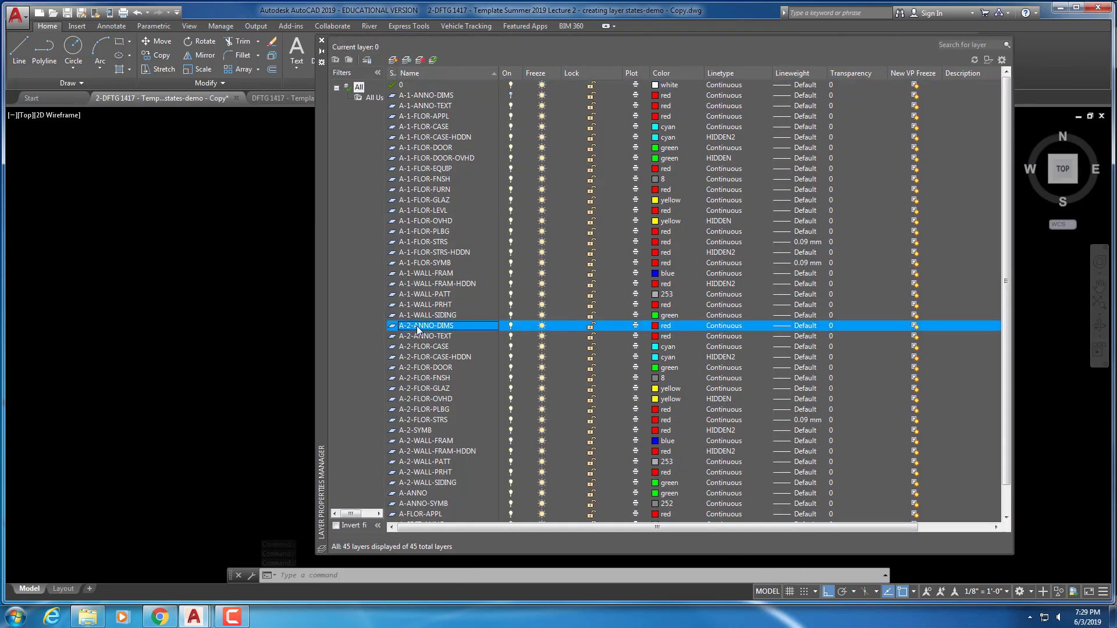
left_click(410, 483, "shift")
left_click(542, 483)
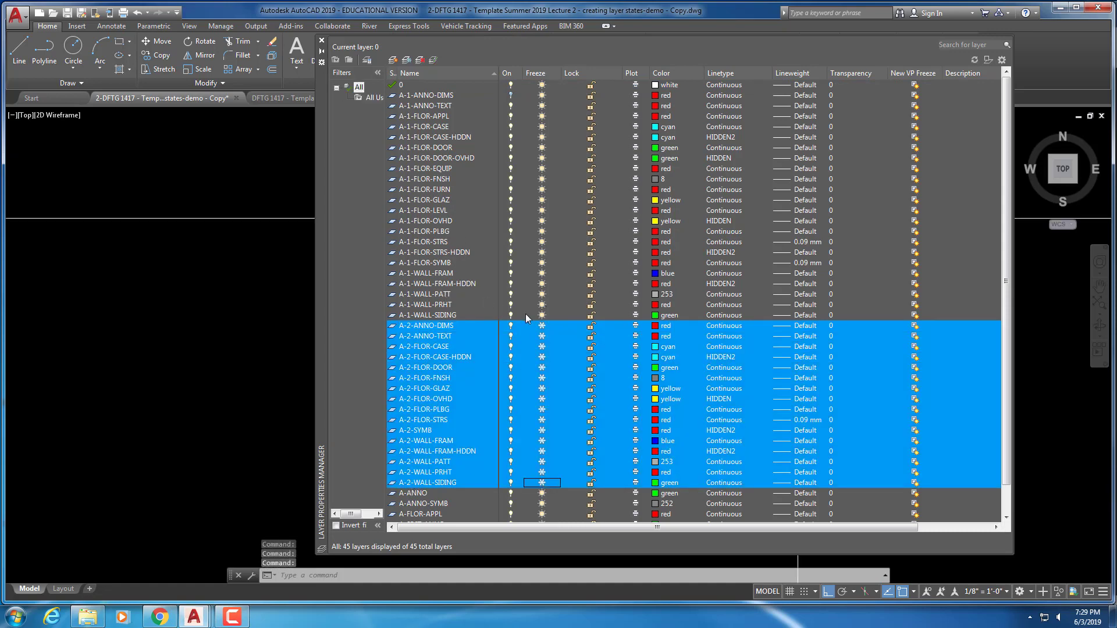
left_click(405, 84)
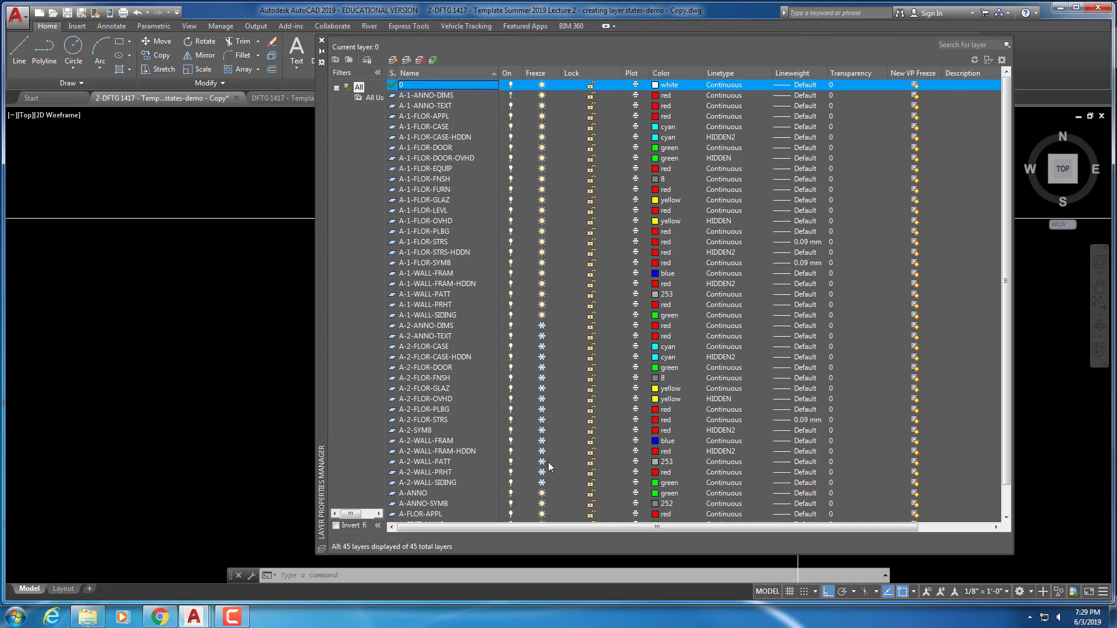
left_click(511, 96)
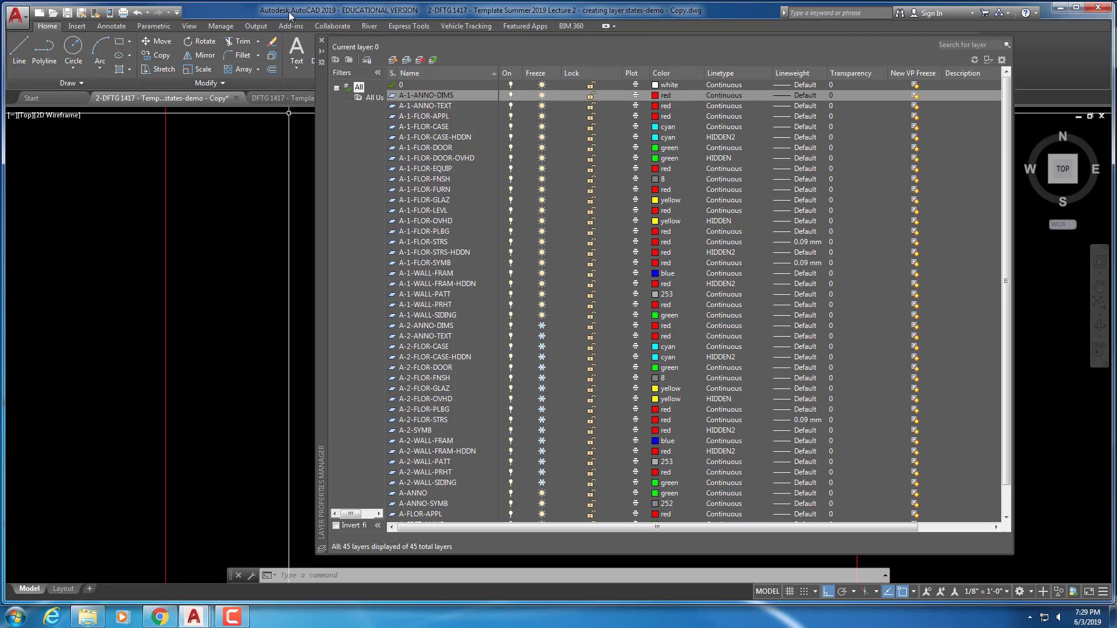
left_click(322, 40)
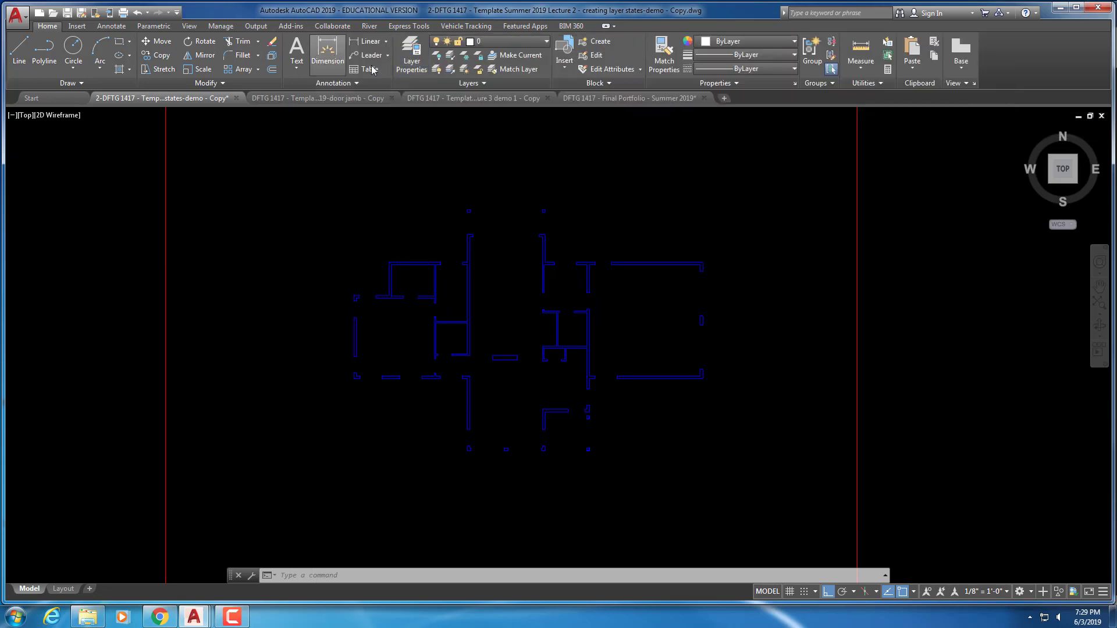
Create a new layer state from the Layers panel dropdown named 'First Floor Plan'
left_click(487, 82)
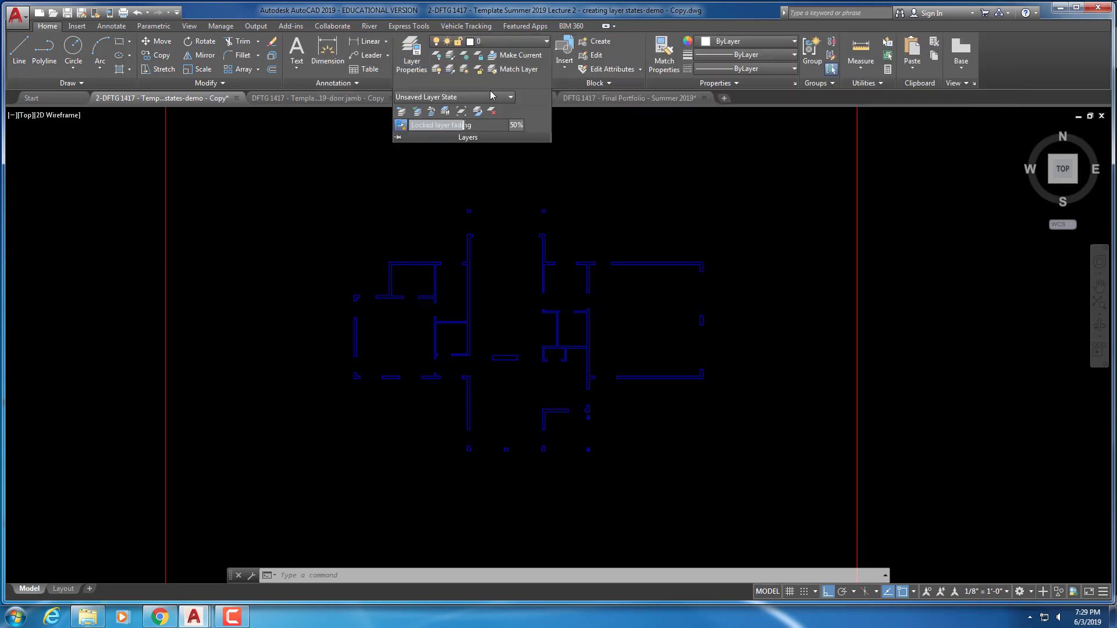
left_click(492, 98)
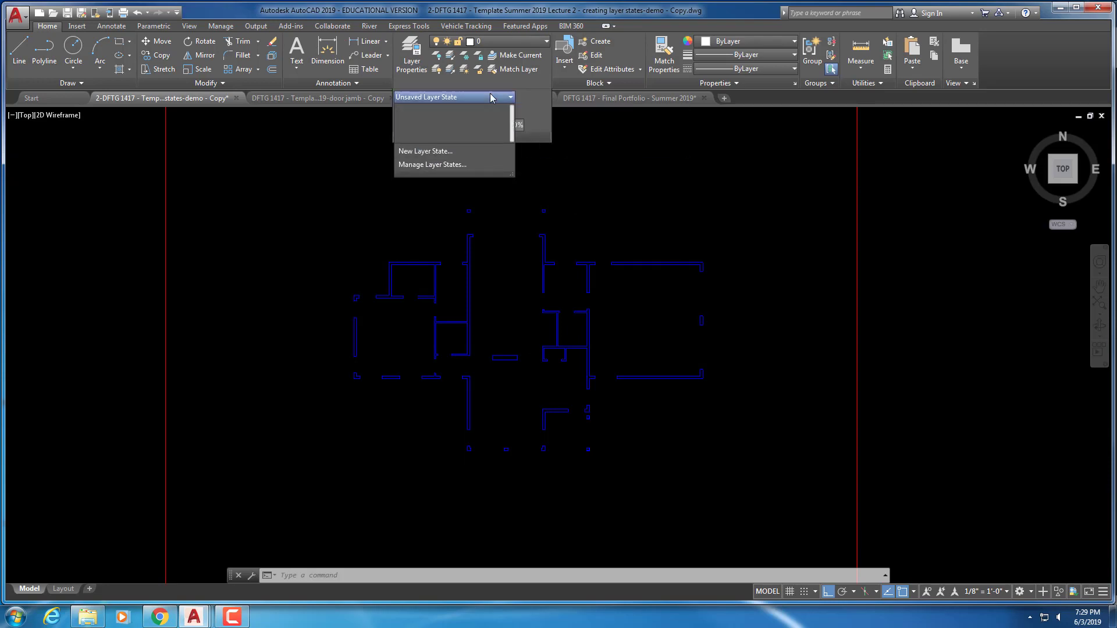
left_click(435, 151)
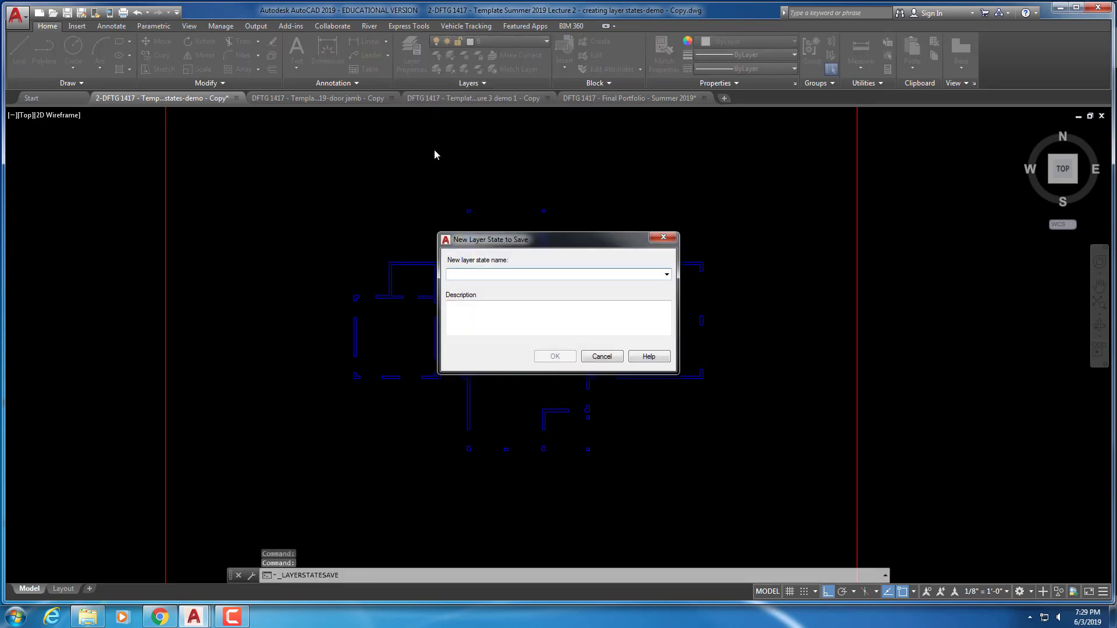
type("Firs")
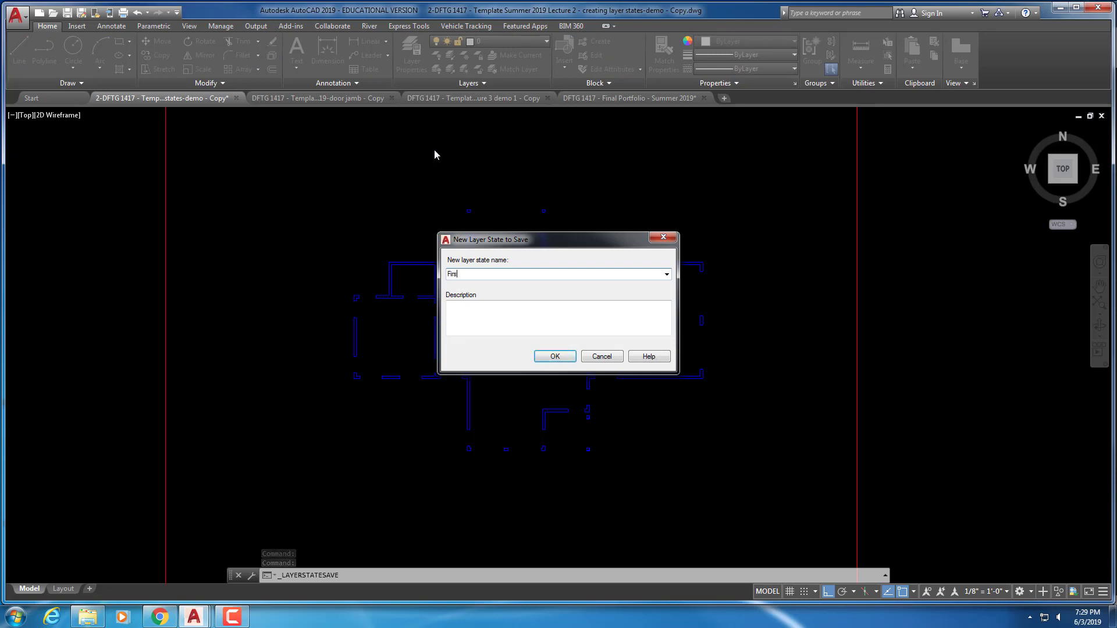
type("t Floor pLa")
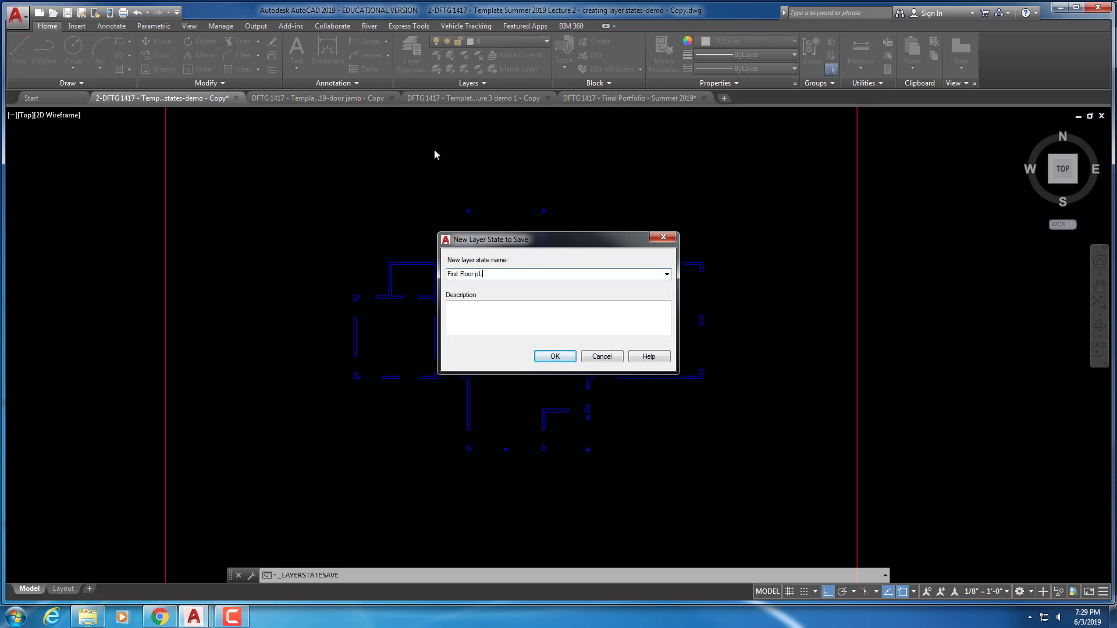
key("BackSpace")
key("BackSpace")
type("lan")
left_click(554, 356)
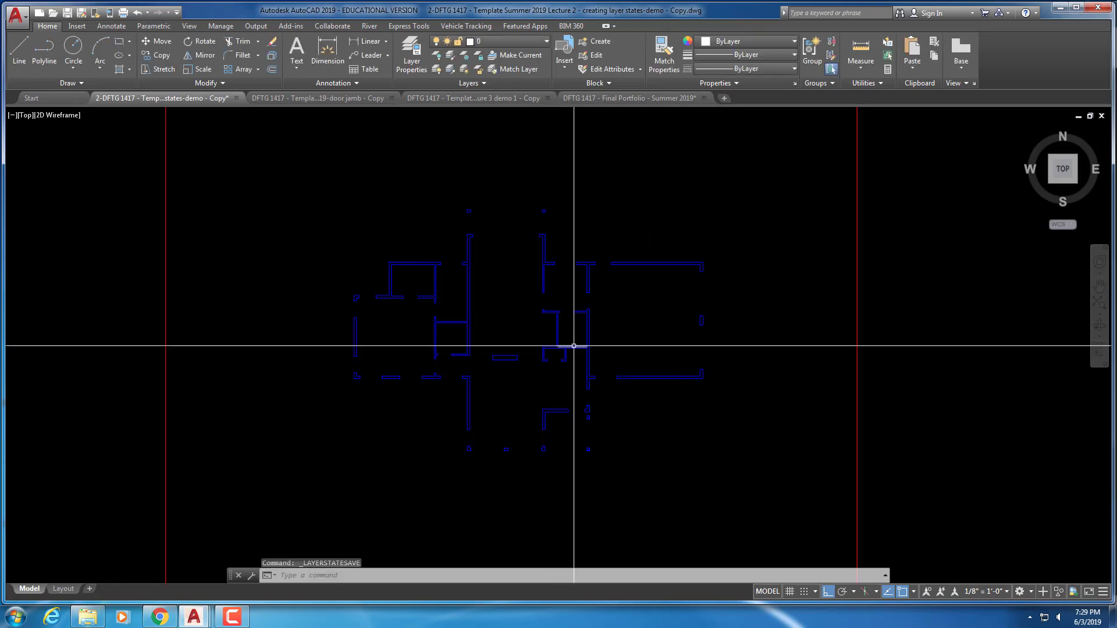
Freeze all layers from A-1-ANNO-DIMS through A-1-WALL-SIDING in Layer Properties
mouse_move(573, 346)
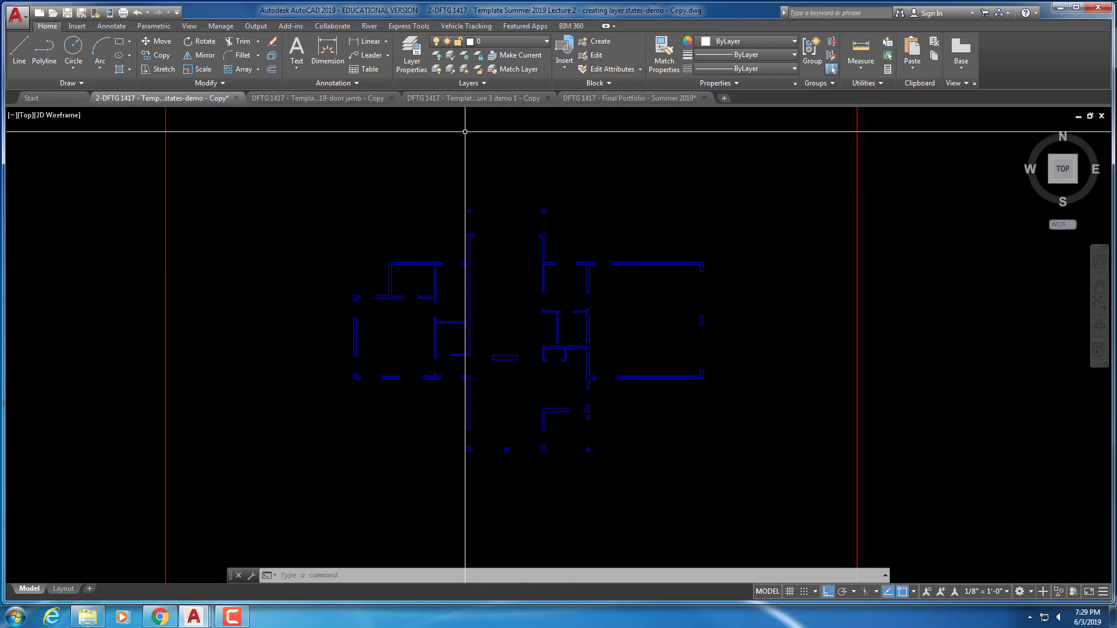
left_click(411, 65)
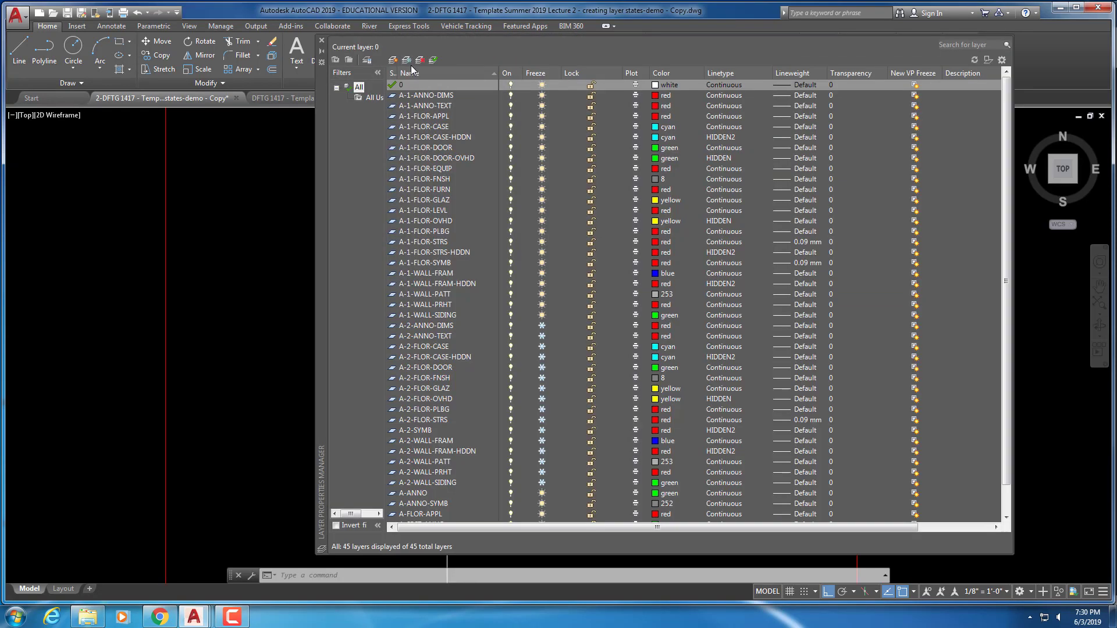
left_click(427, 97)
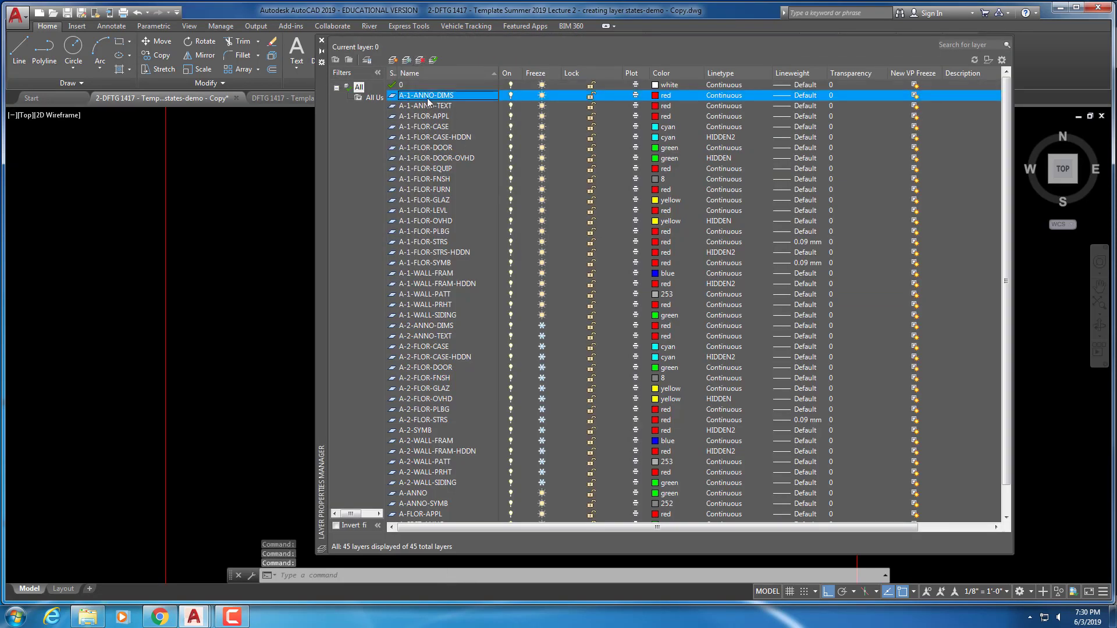
left_click(427, 314, "shift")
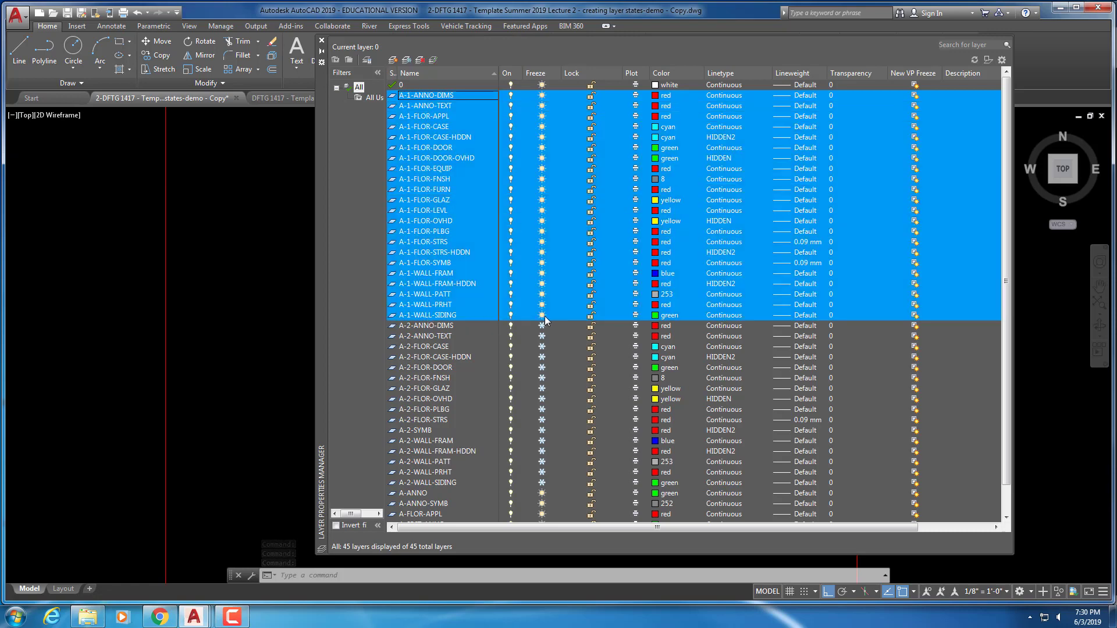
left_click(542, 315)
Thaw all layers from A-2-ANNO-DIMS through A-2-WALL-SIDING and close the palette
left_click(430, 326)
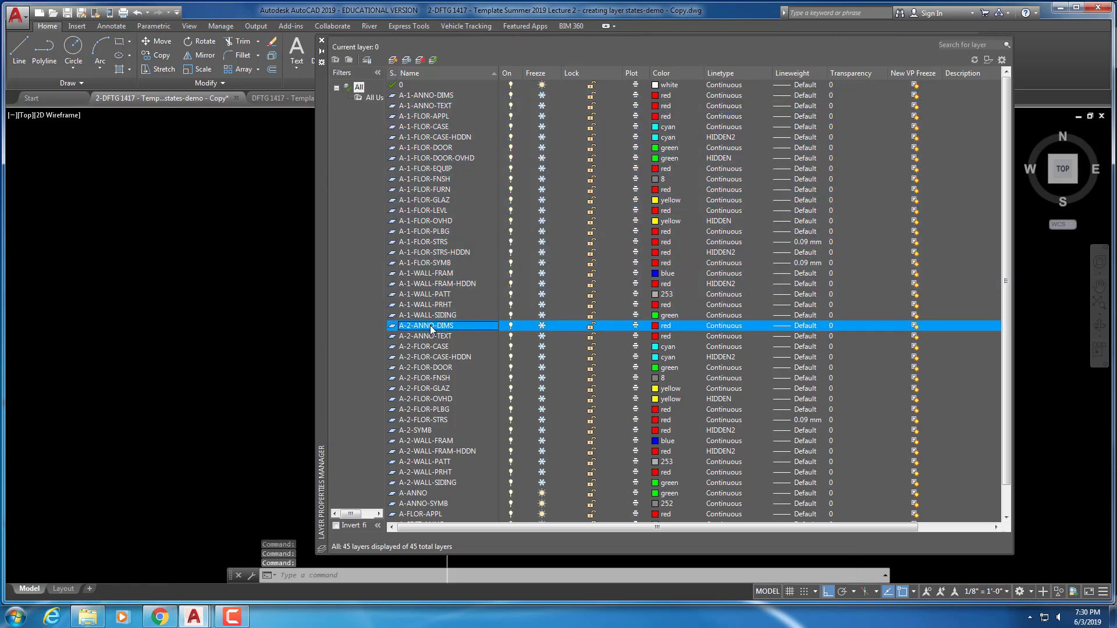
left_click(421, 483, "shift")
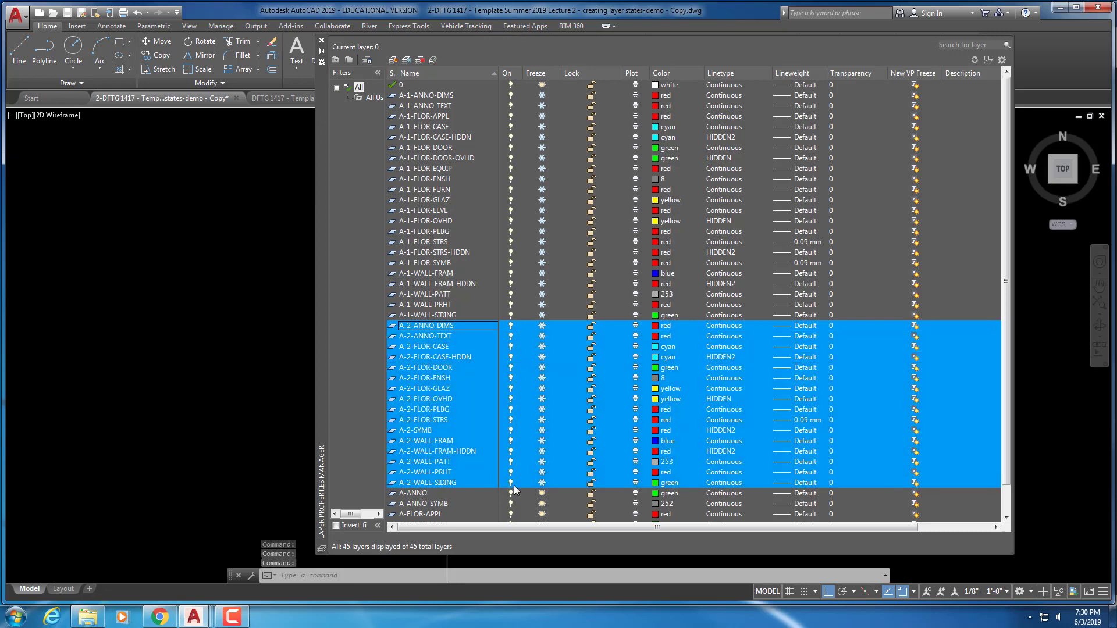
left_click(539, 482)
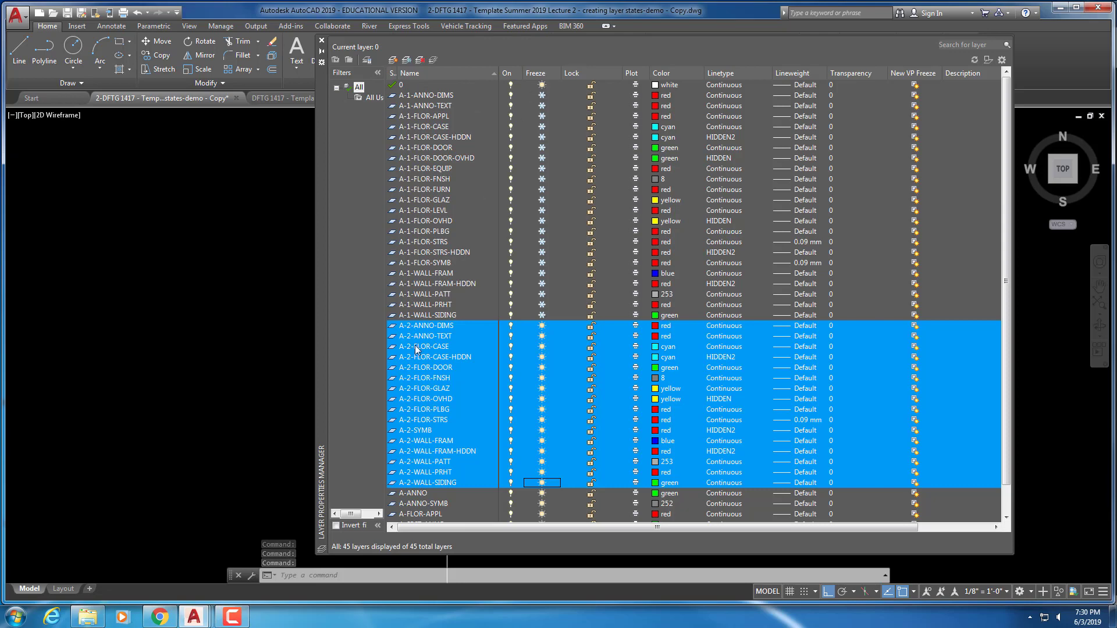
left_click(321, 40)
left_click(474, 84)
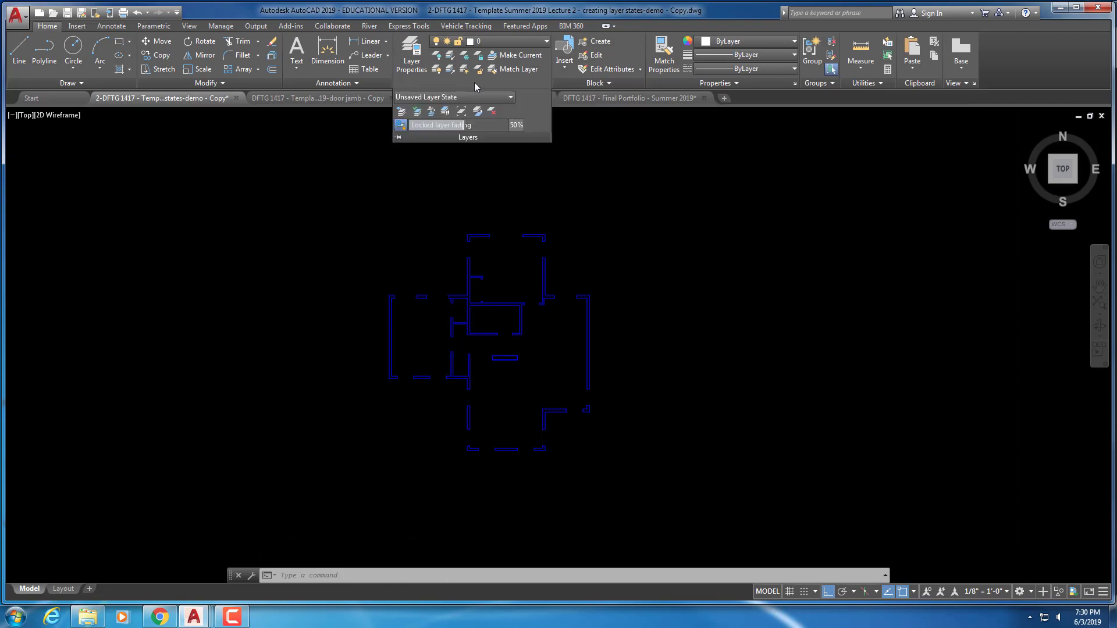
Create a new layer state from the Layer State dropdown named 'Second Floor Plan'
left_click(471, 98)
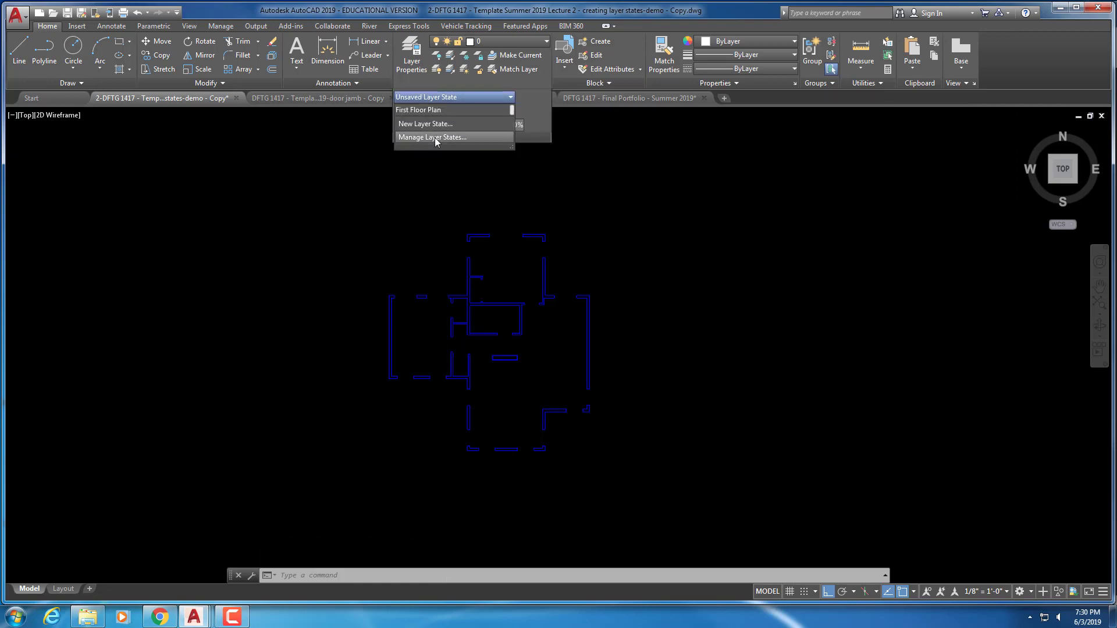
left_click(465, 123)
type("S")
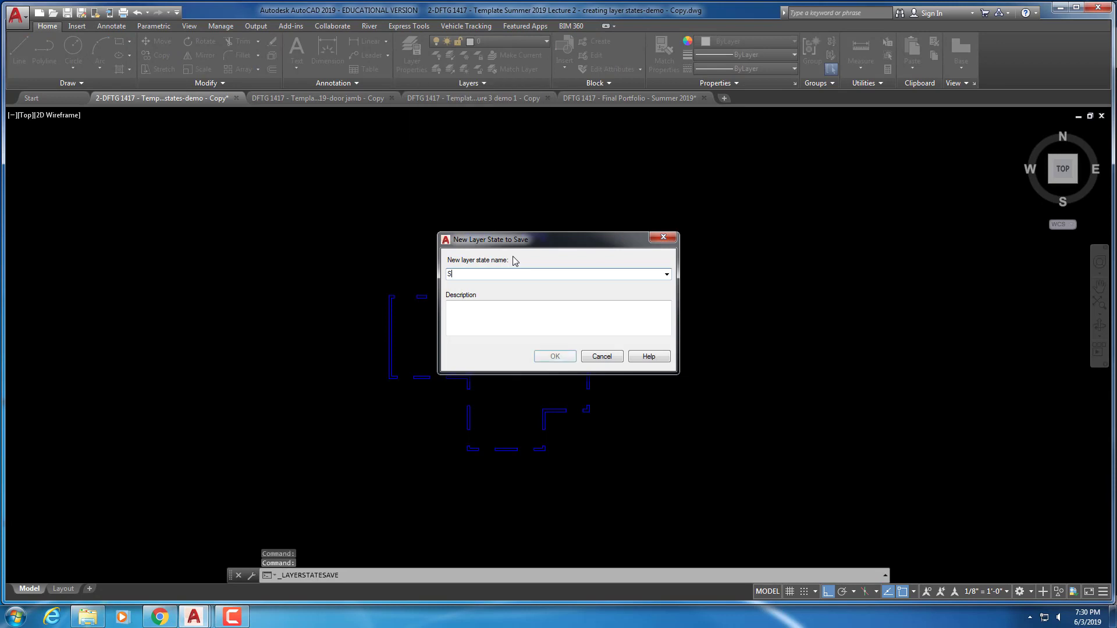
type("econd FLo")
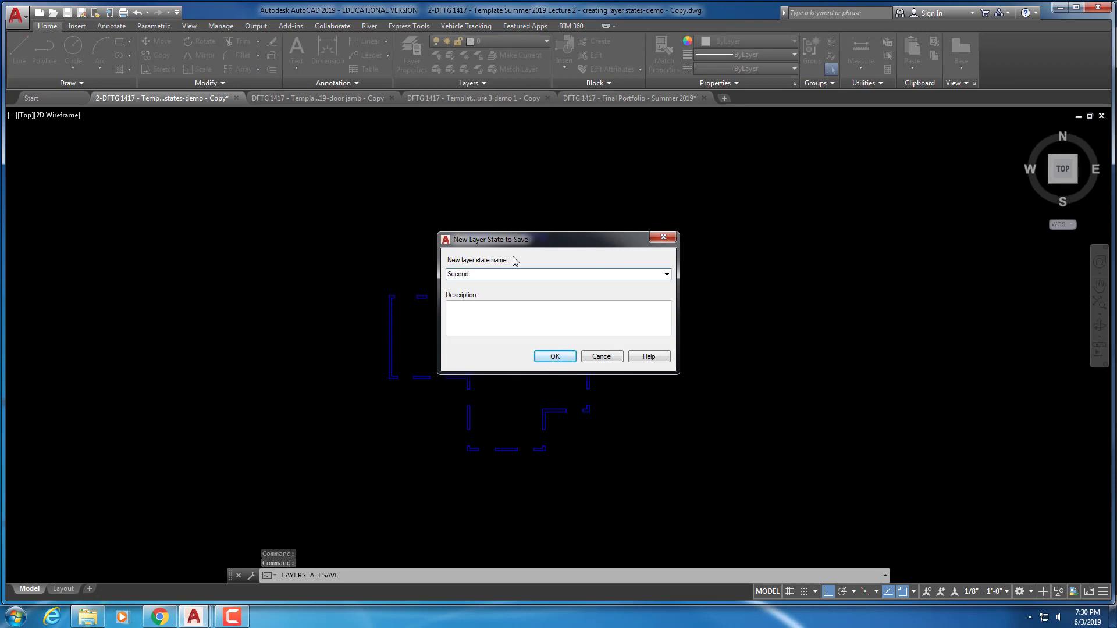
key("BackSpace")
key("BackSpace")
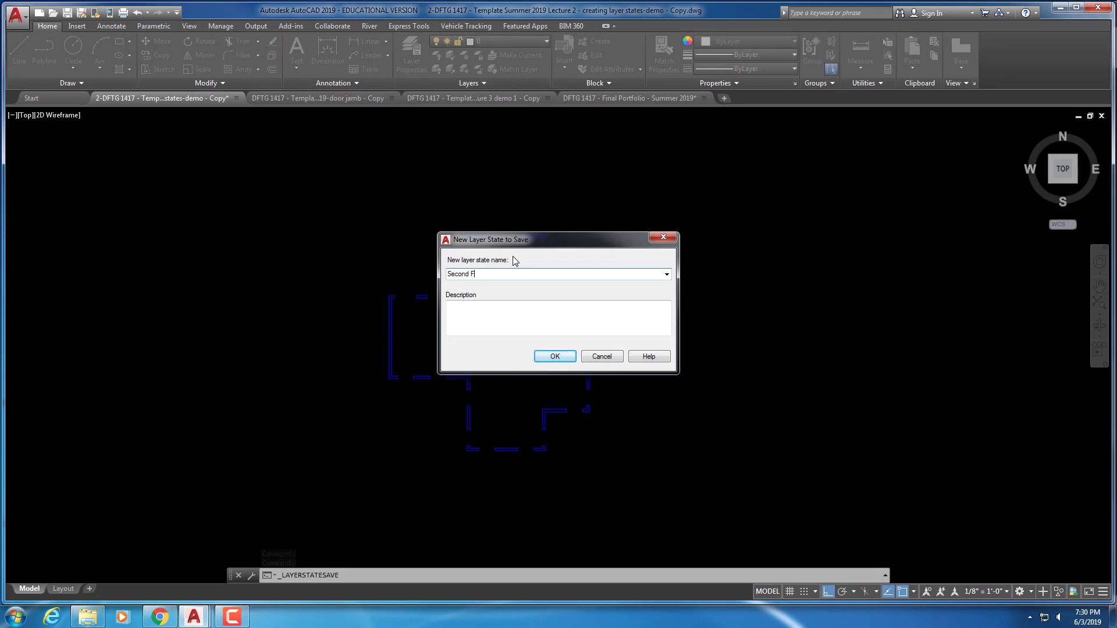
type("loor Plan")
left_click(555, 357)
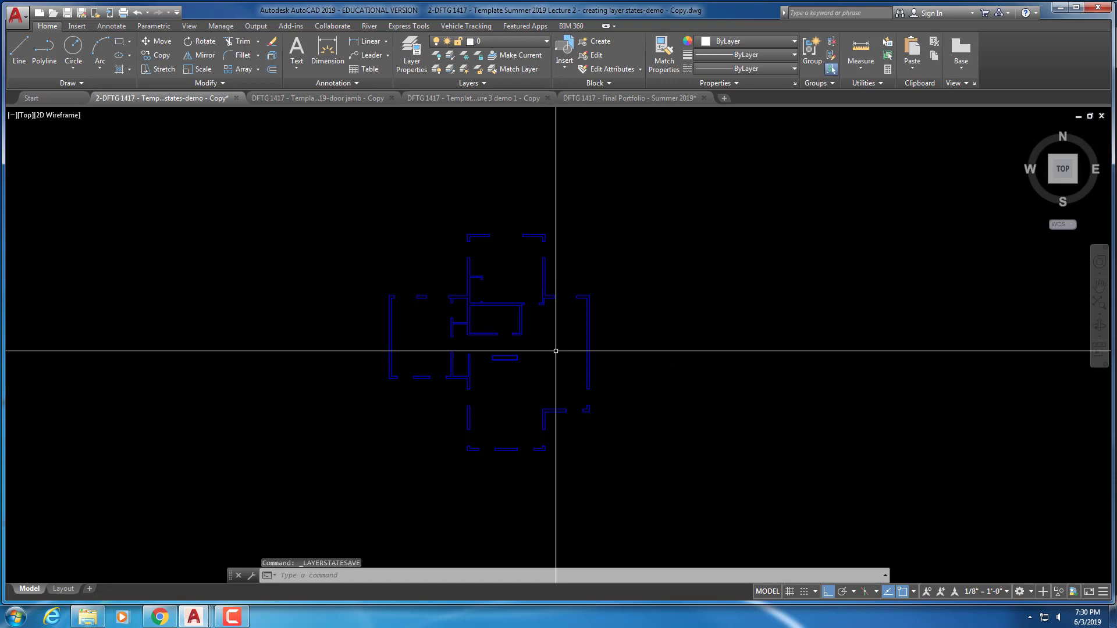
left_click(481, 86)
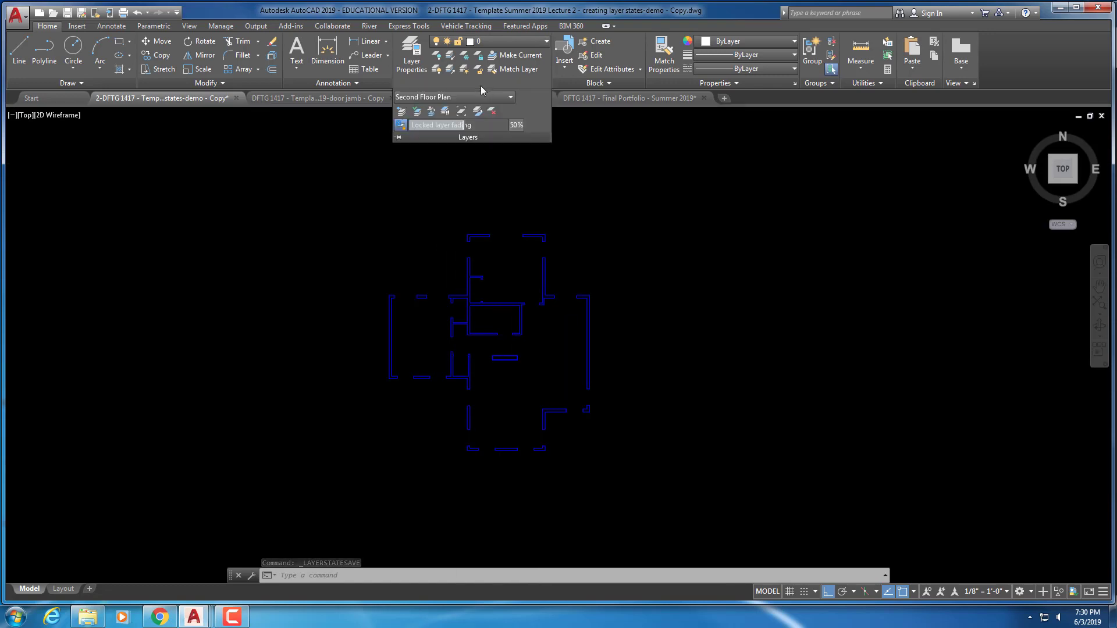
left_click(510, 98)
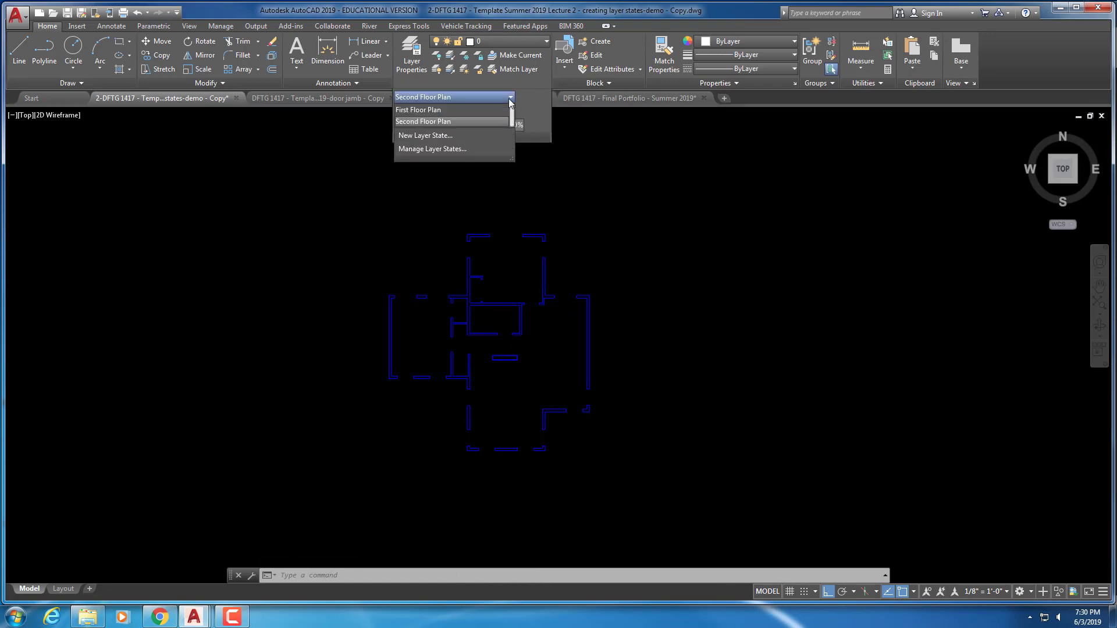
left_click(427, 110)
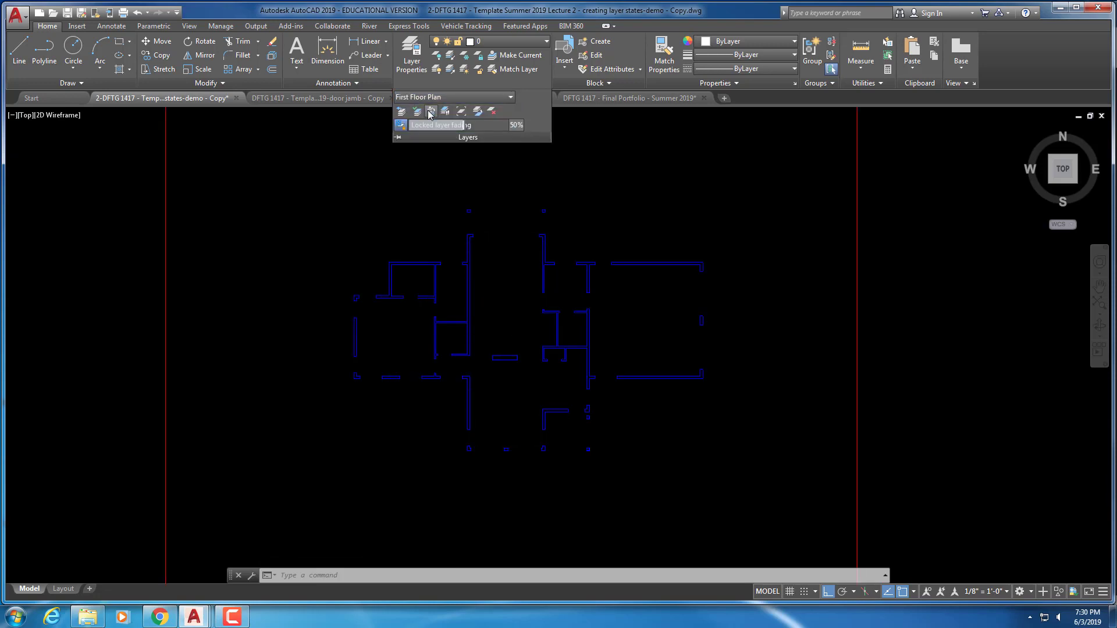
left_click(499, 97)
left_click(423, 122)
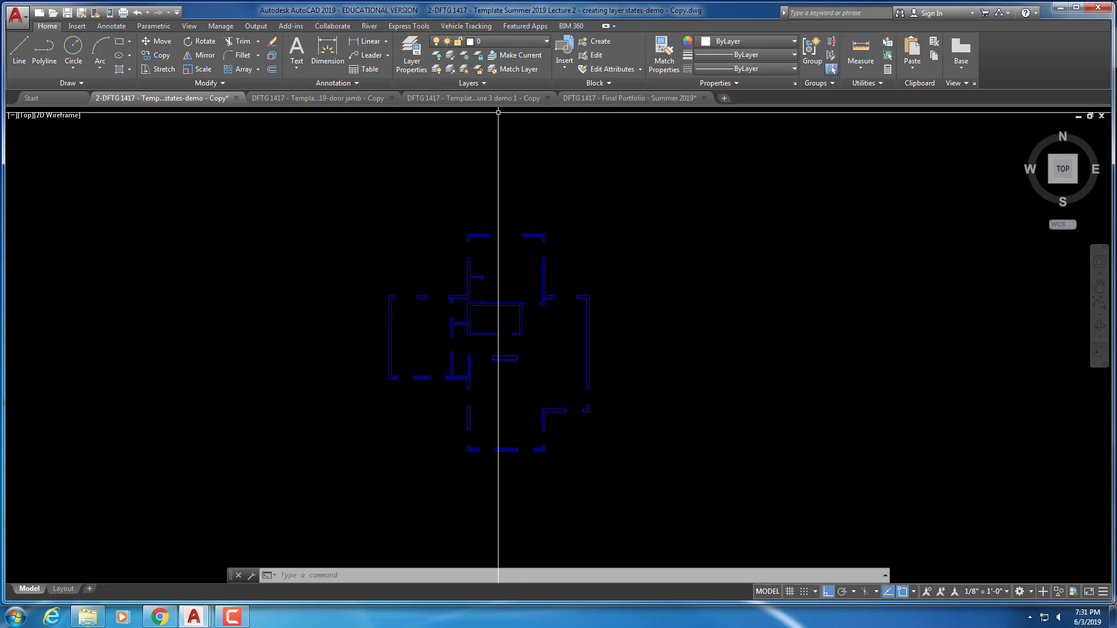
left_click(630, 100)
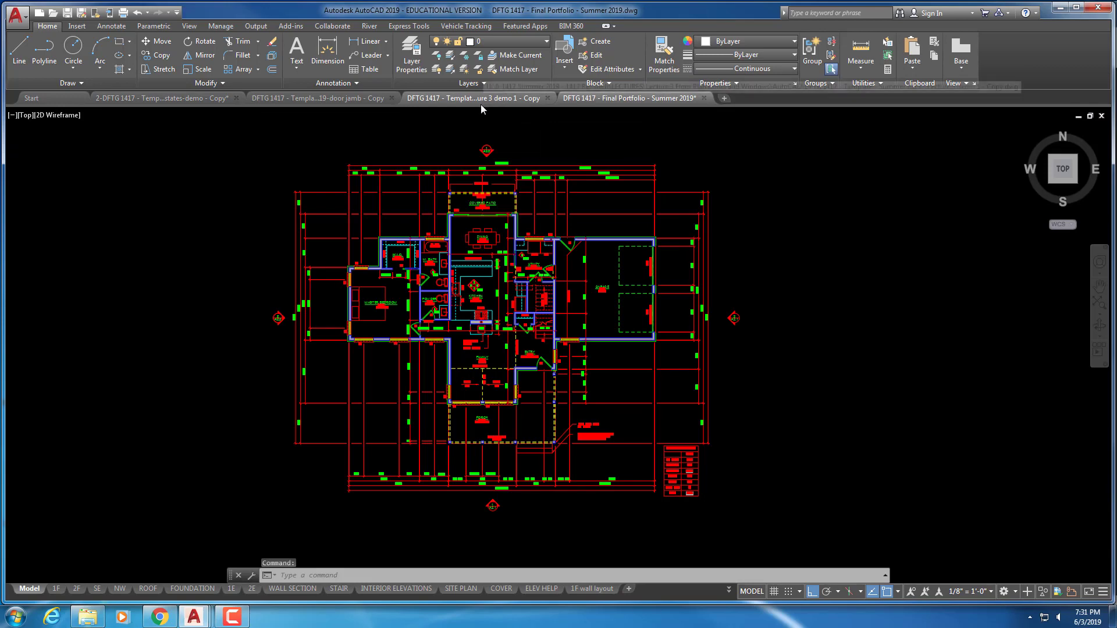
left_click(466, 84)
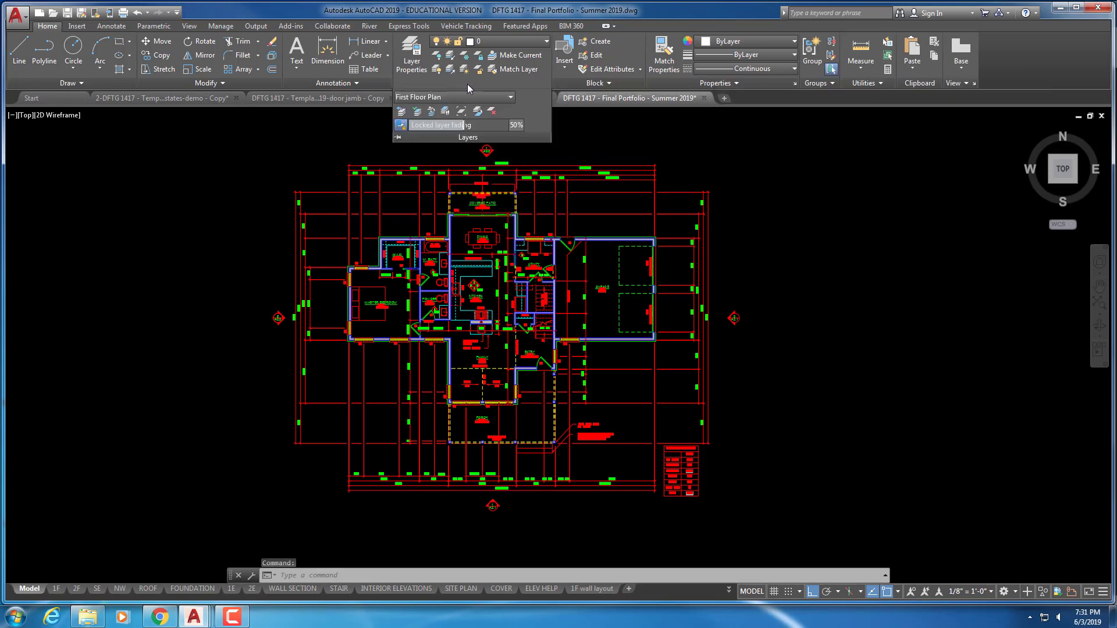
left_click(484, 97)
left_click(425, 183)
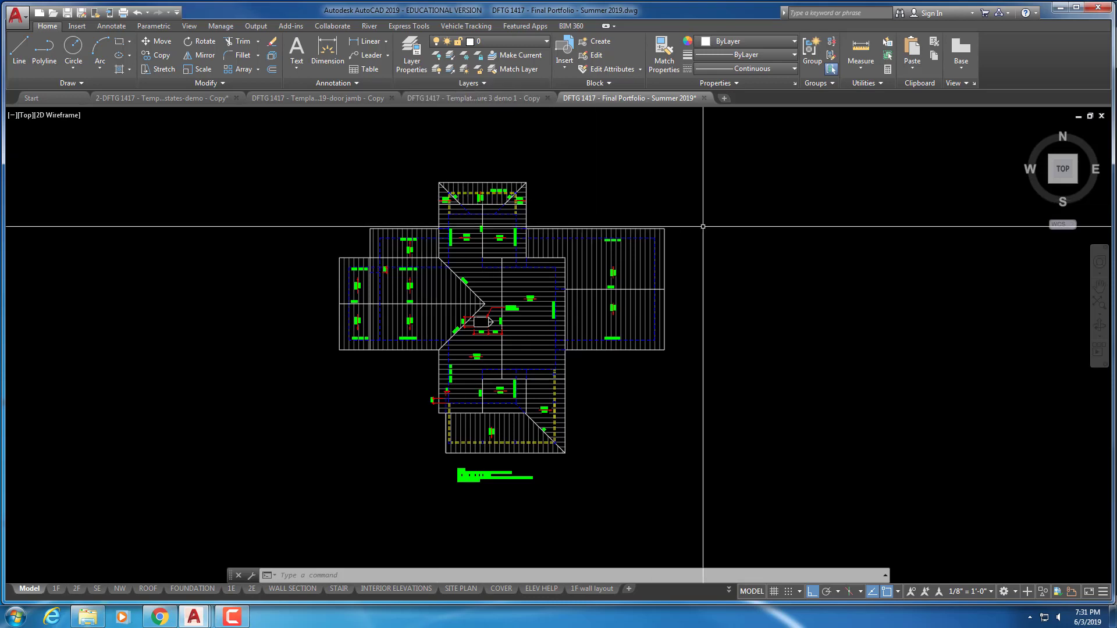
left_click(488, 85)
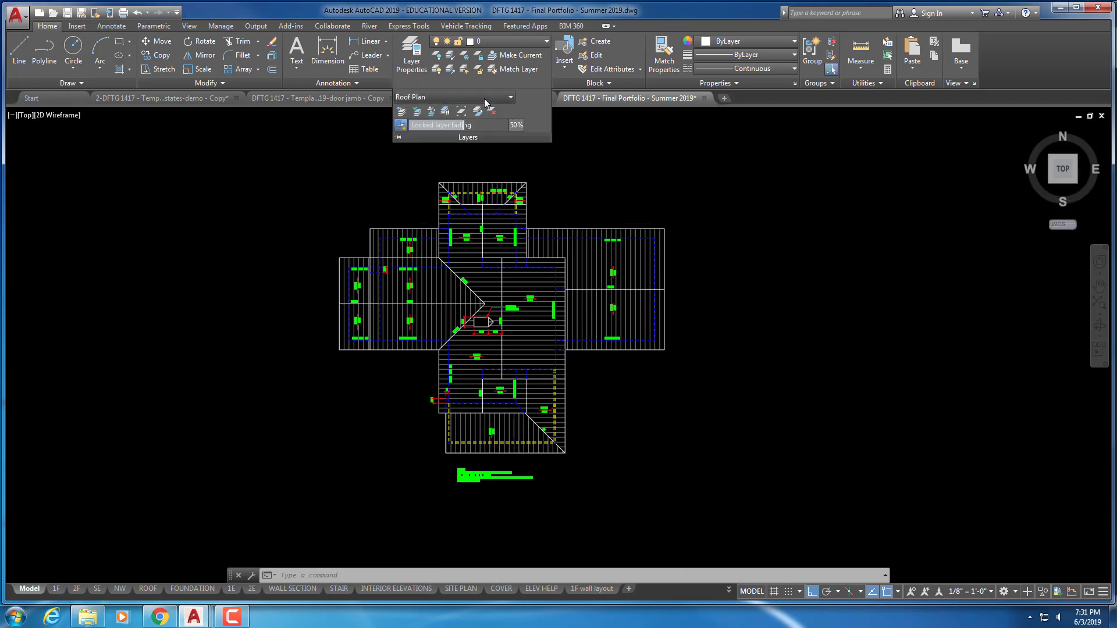
left_click(484, 99)
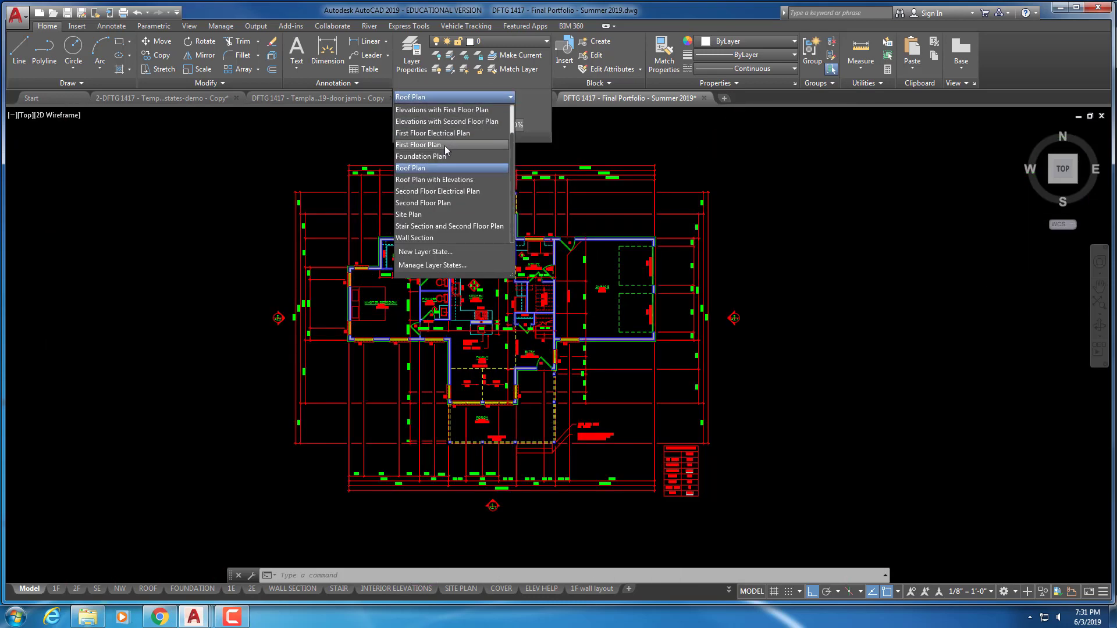
left_click(446, 145)
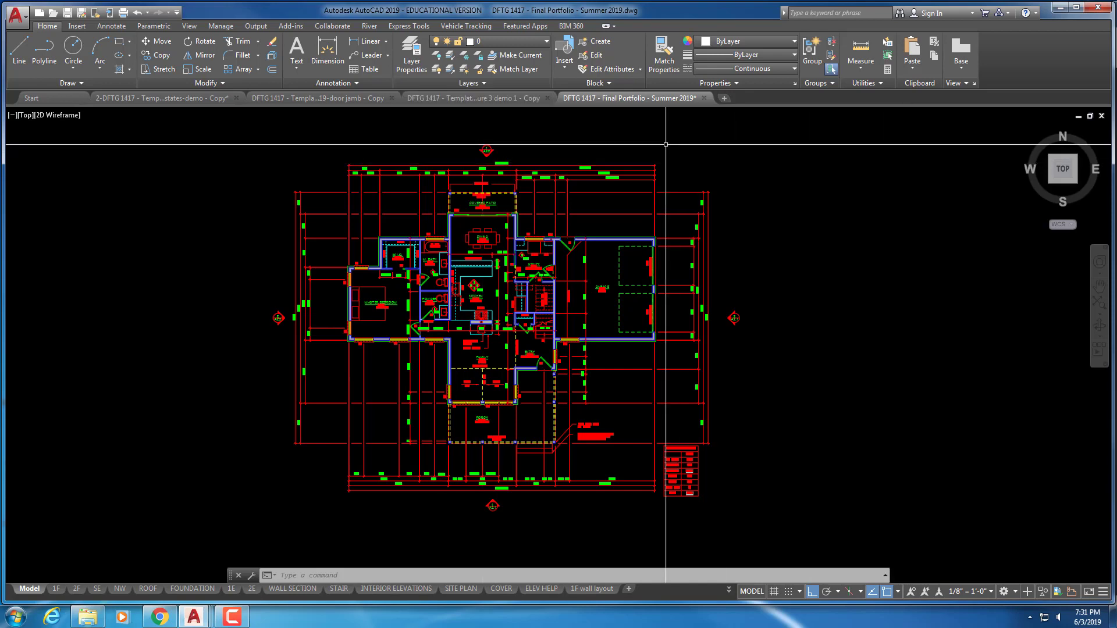
mouse_move(319, 98)
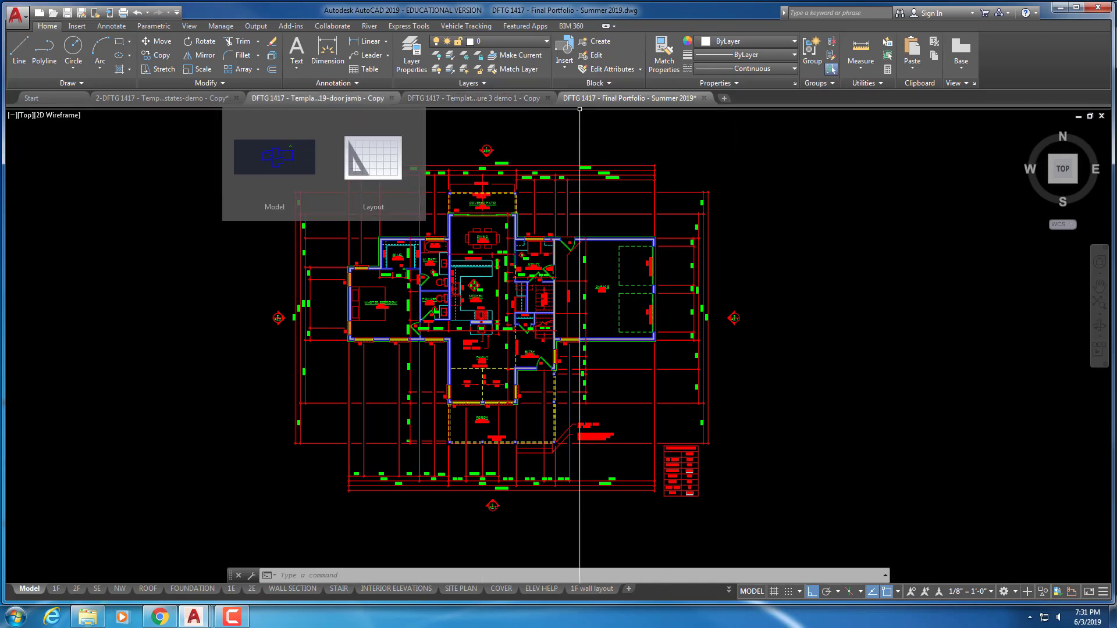
left_click(198, 99)
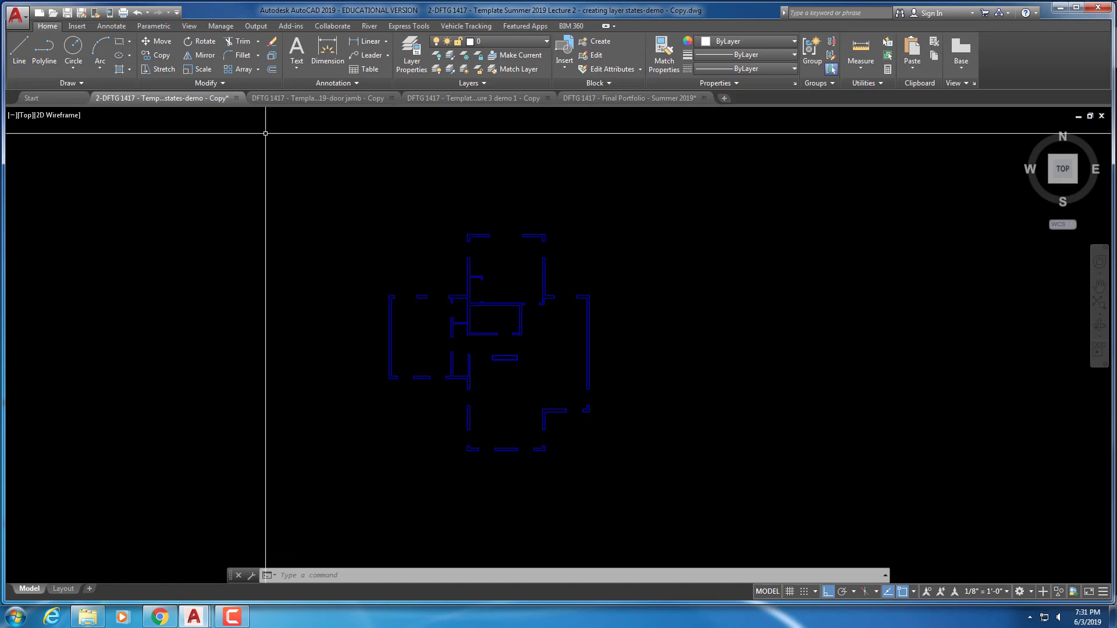
Switch to the door jamb drawing and zoom in on the green door swing
left_click(317, 99)
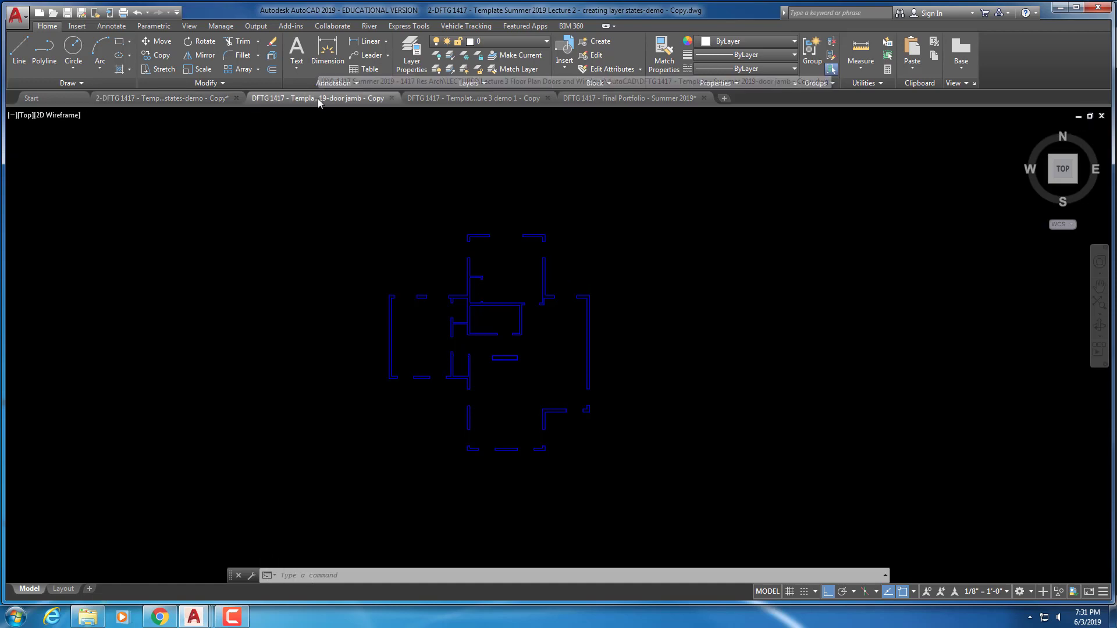
scroll(761, 201, "up", 2)
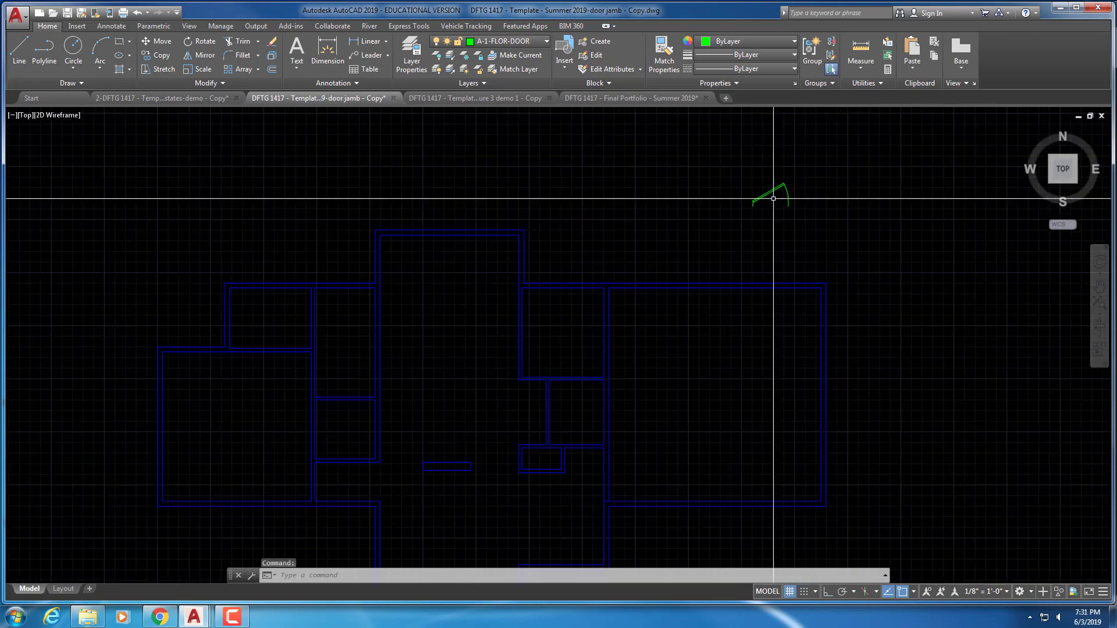
middle_click_drag(762, 201, 608, 331)
scroll(642, 224, "up", 4)
scroll(629, 302, "up", 4)
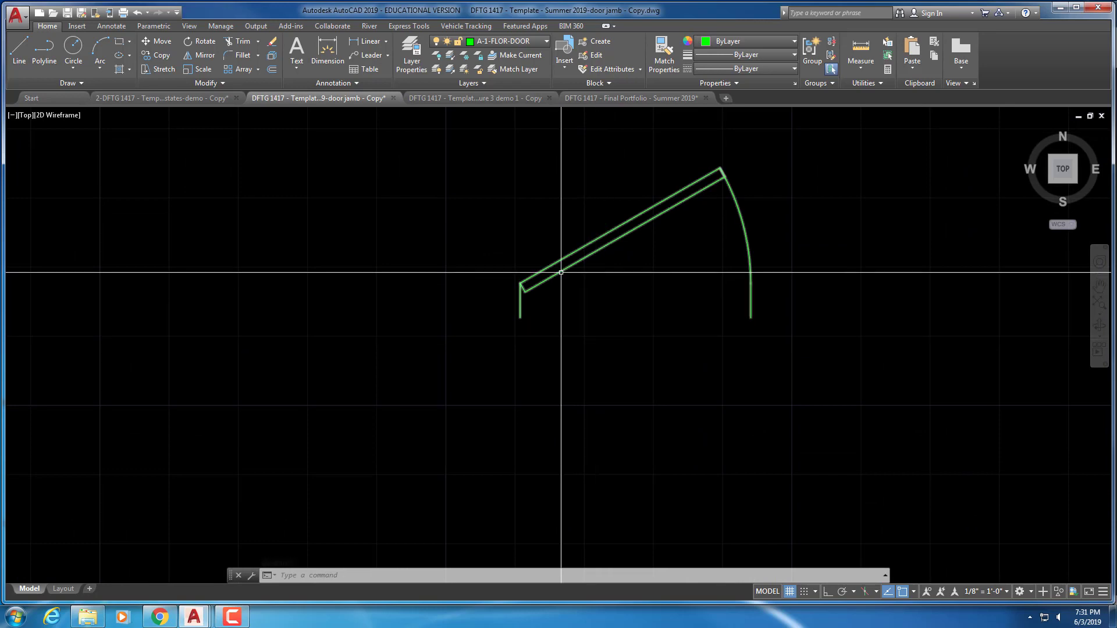
Select the door block and try its wall-thickness jamb grip, then cancel
left_click(561, 271)
left_click(520, 318)
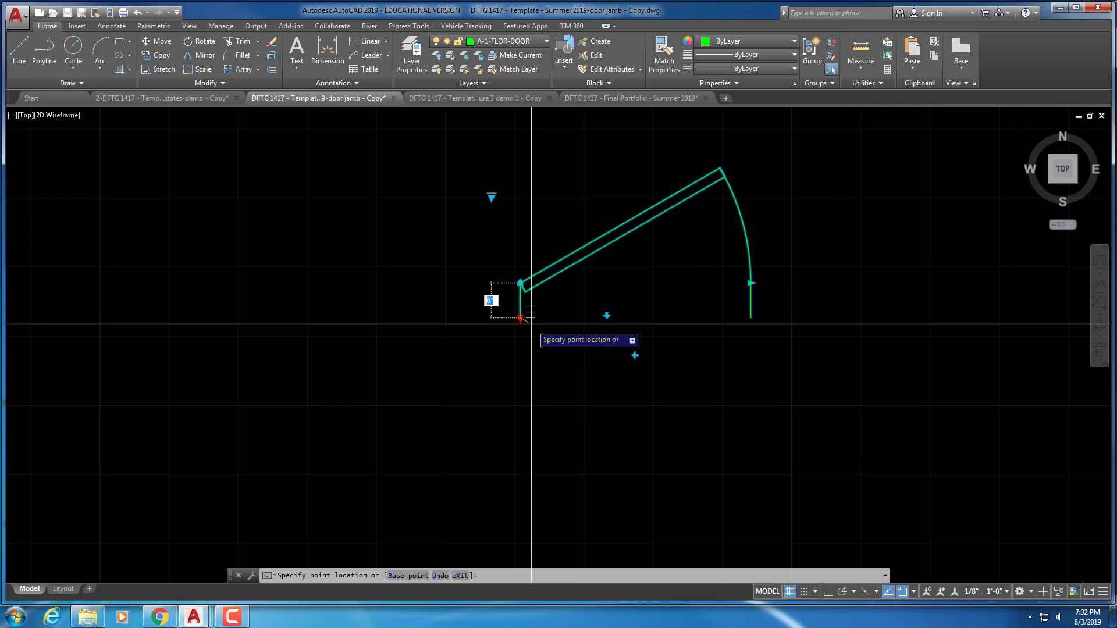
key("Escape")
key("Escape")
key("Escape")
Reselect the door block and open it in the Block Editor from the right-click menu
scroll(742, 387, "down", 2)
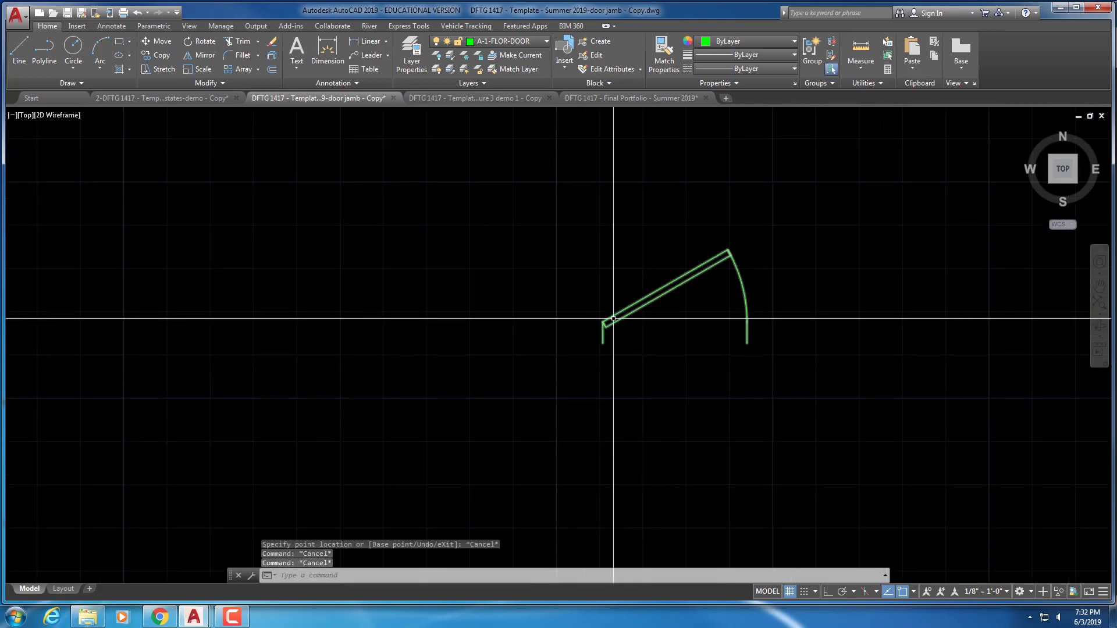
left_click(613, 323)
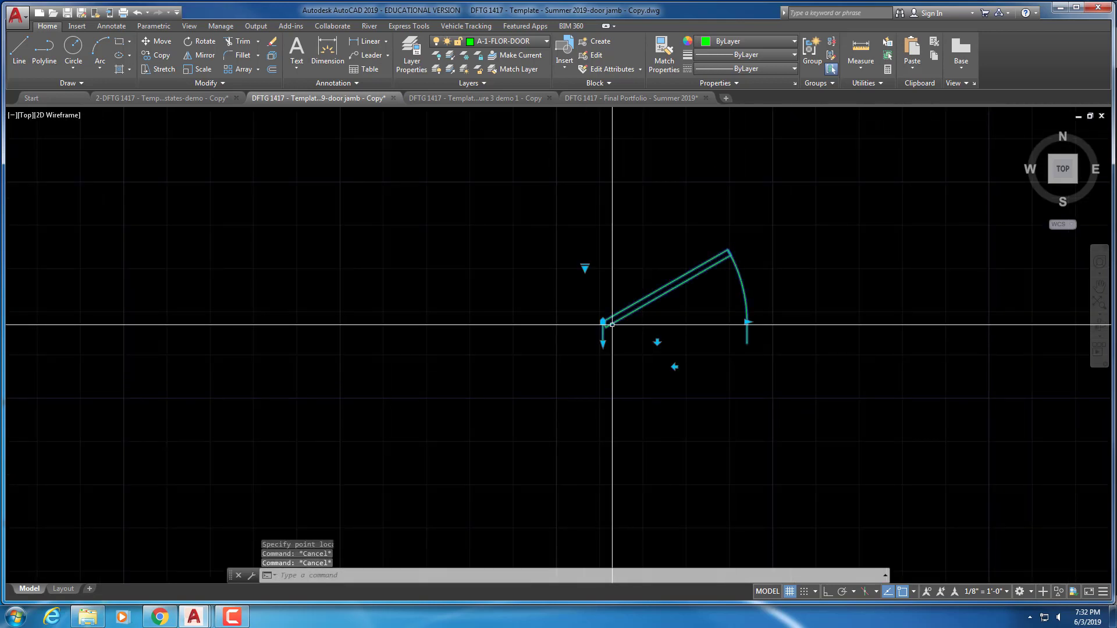
right_click(612, 325)
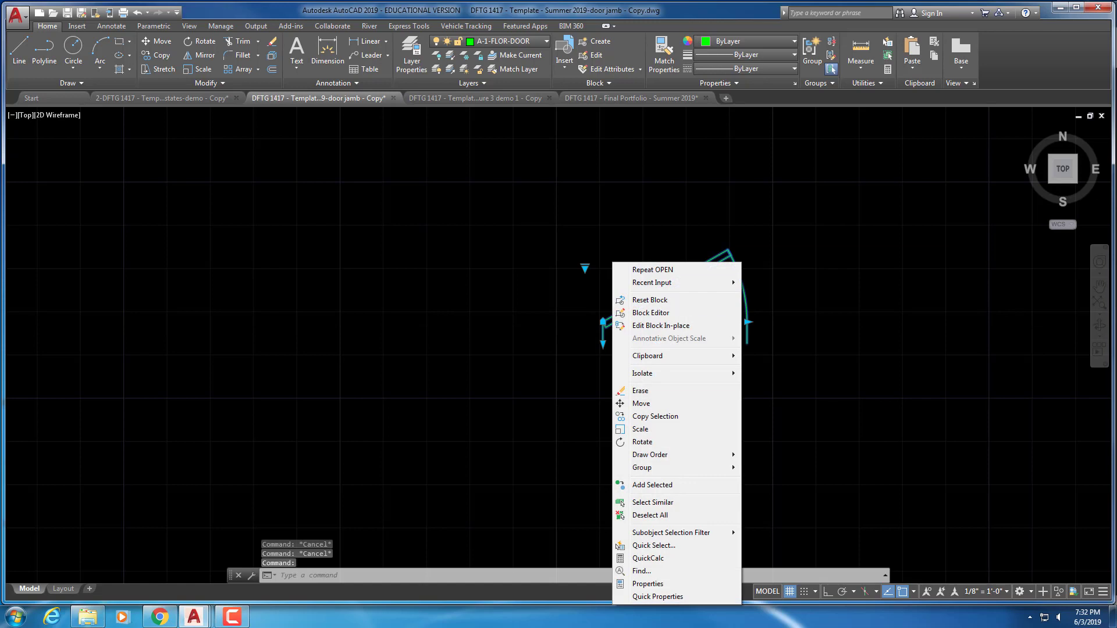
left_click(645, 314)
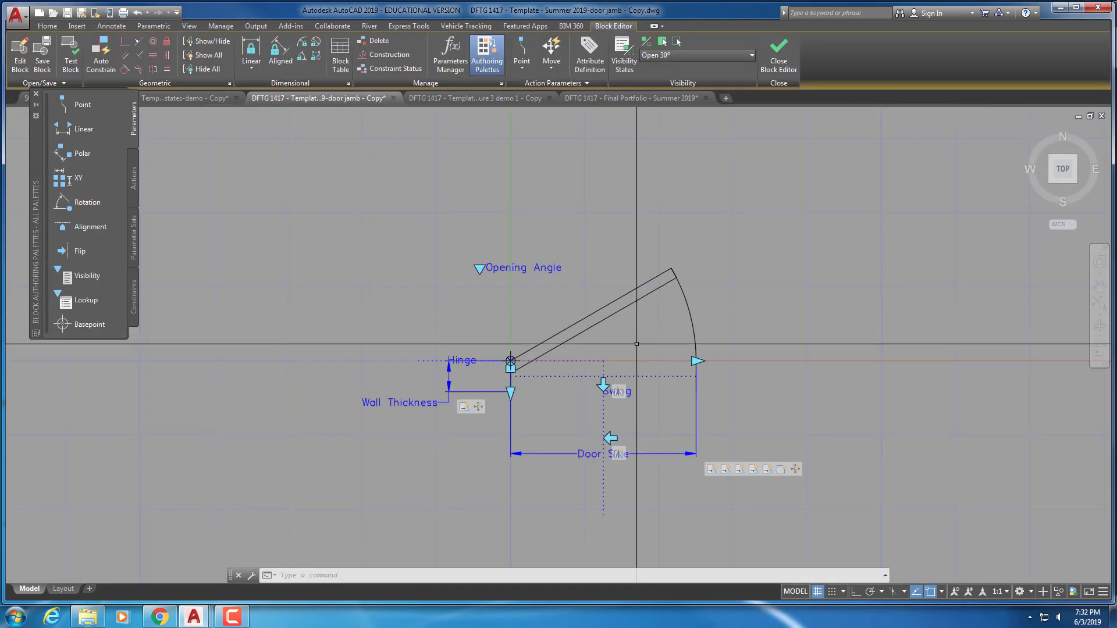
Show the Wall Thickness parameter's properties and expand the palette to its value settings
left_click(450, 376)
right_click(449, 376)
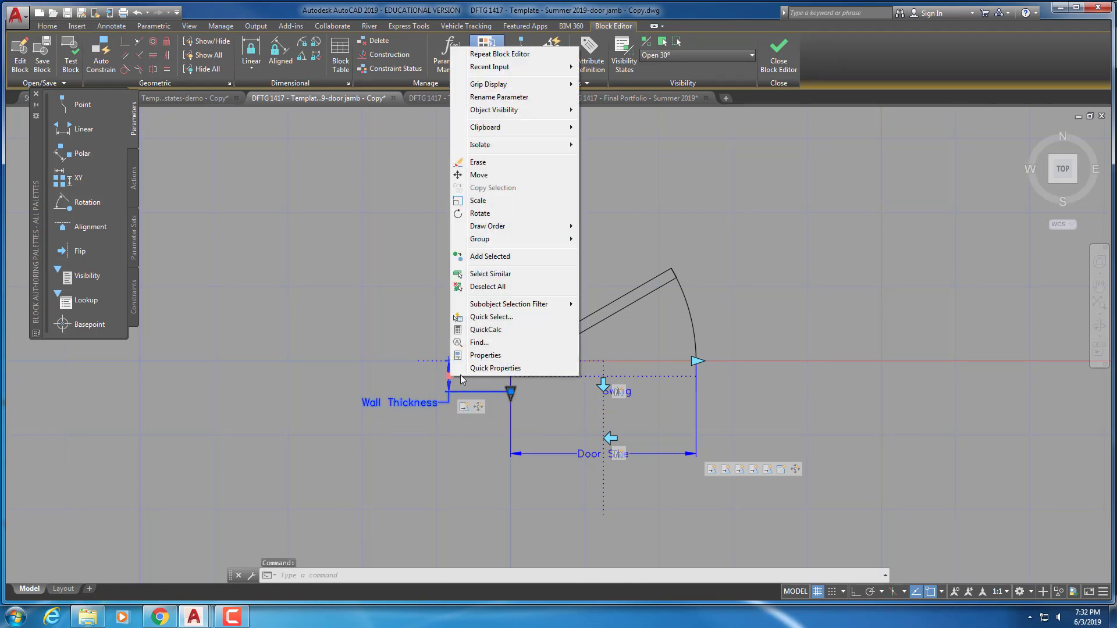
left_click(484, 352)
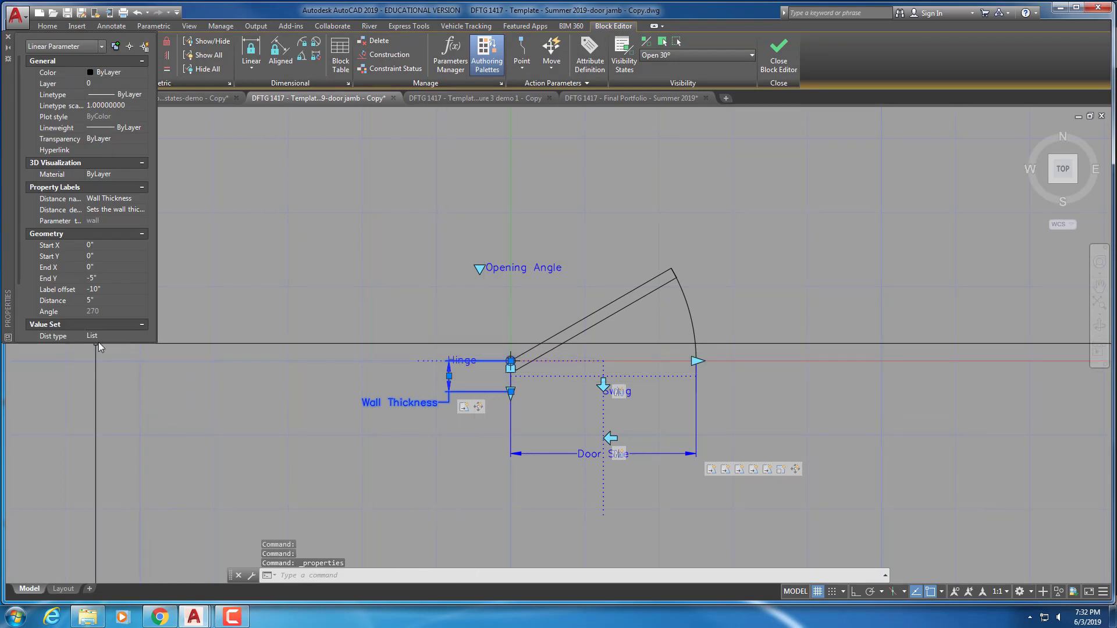
left_click_drag(105, 346, 86, 446)
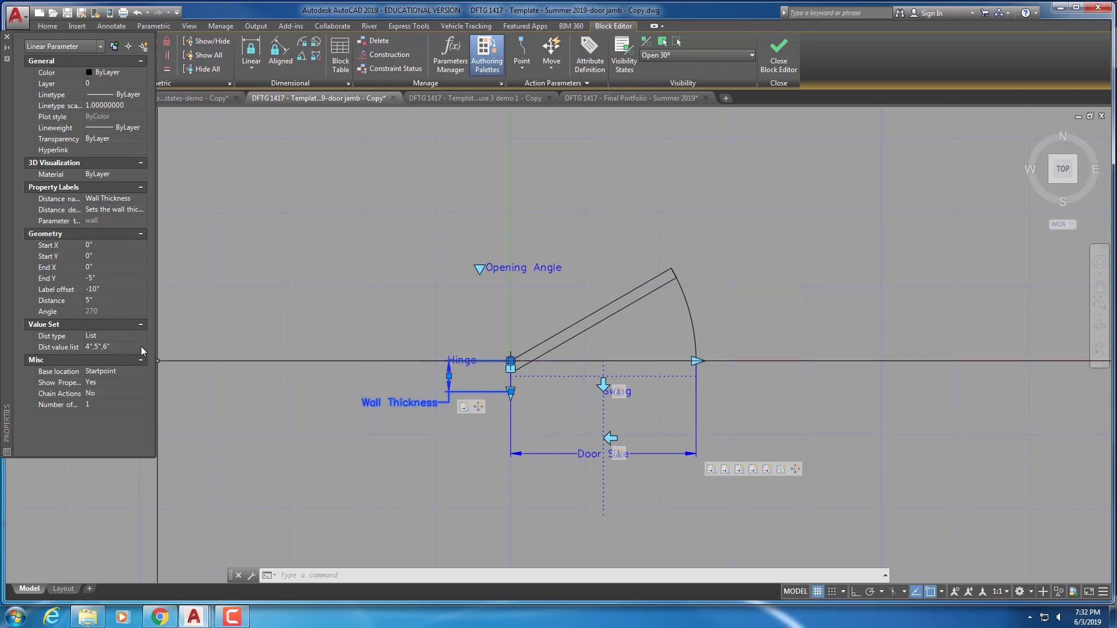
Add 3.5 and 5.5 to the Wall Thickness distance value list, then close the Block Editor
left_click(141, 346)
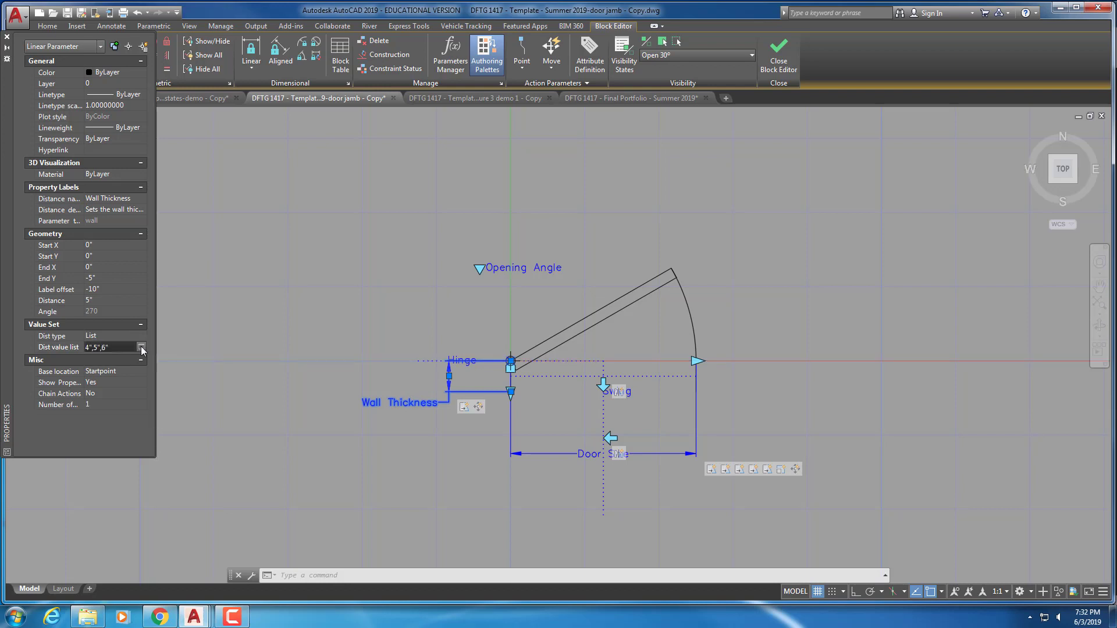
left_click(141, 348)
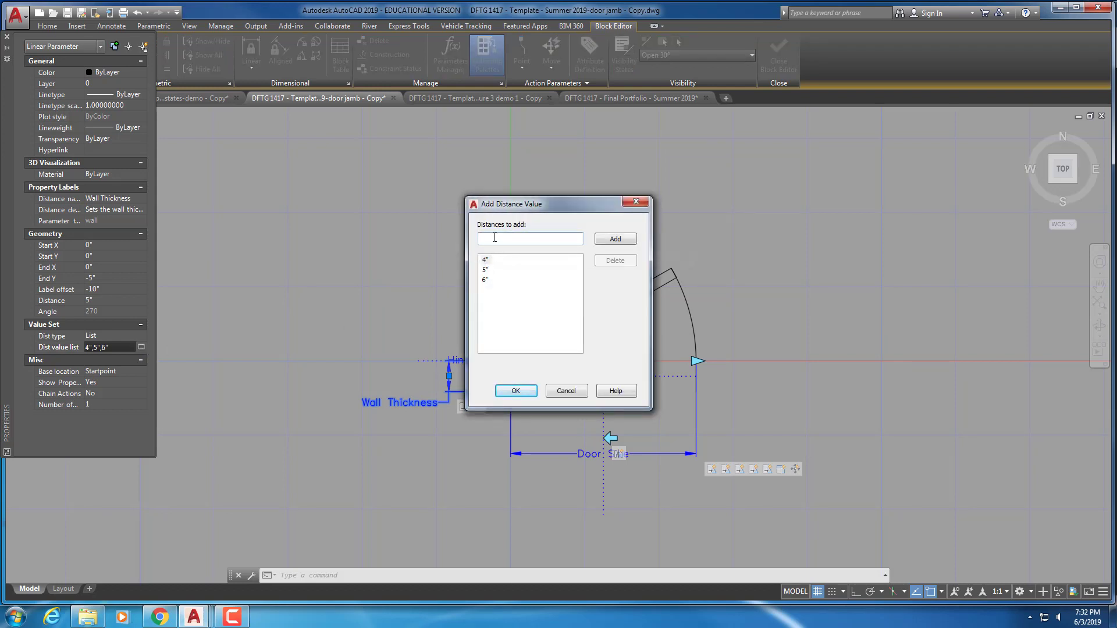
type("3.5,5.5")
left_click(611, 240)
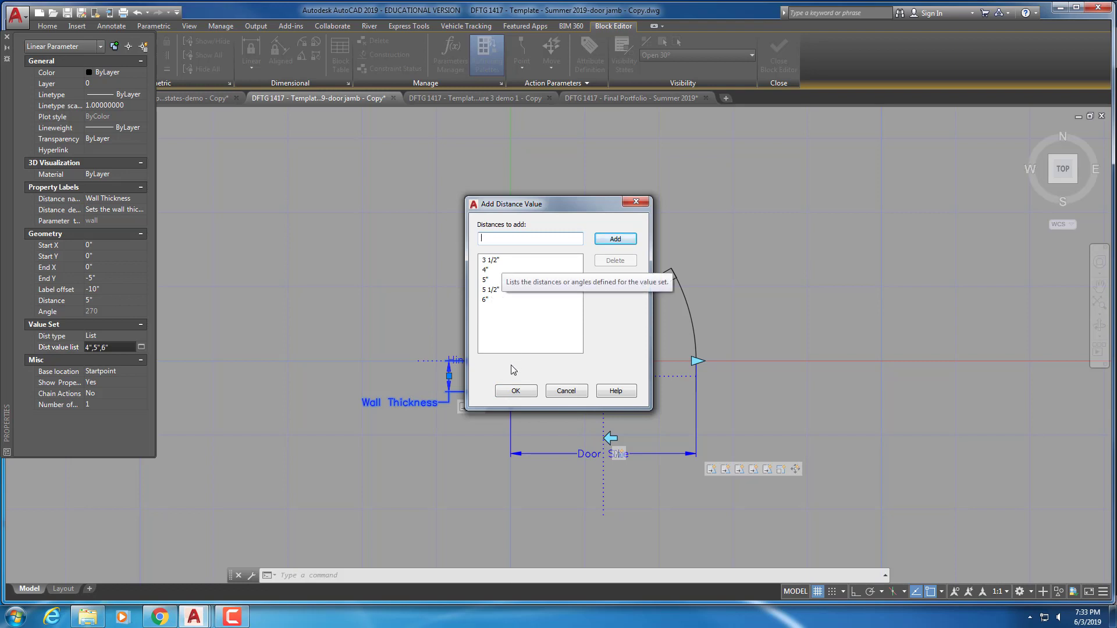
left_click(516, 392)
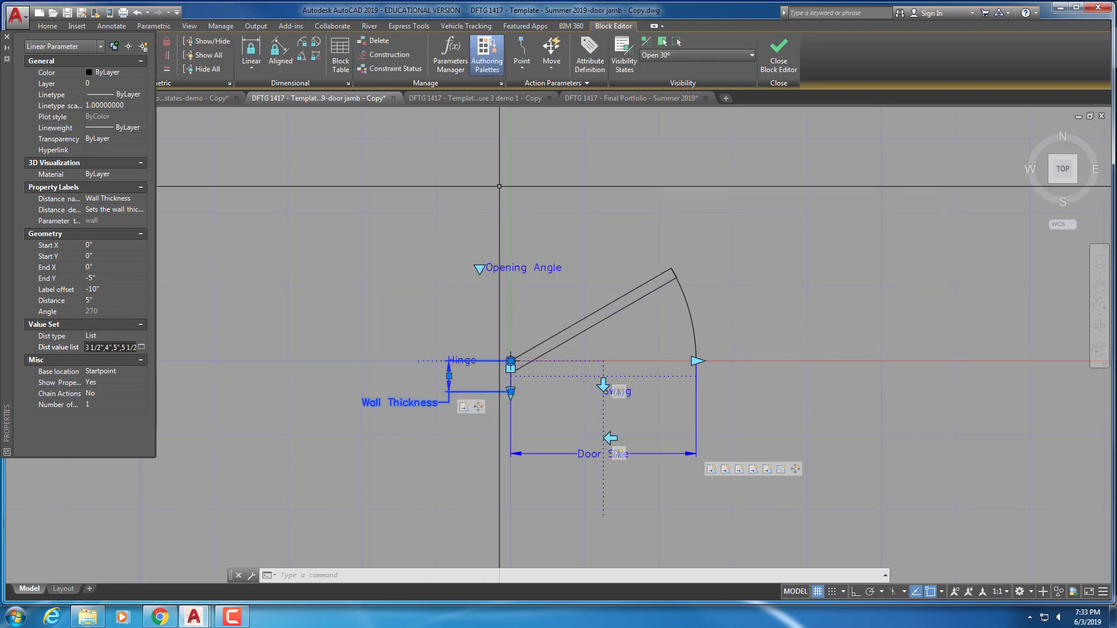
left_click(779, 69)
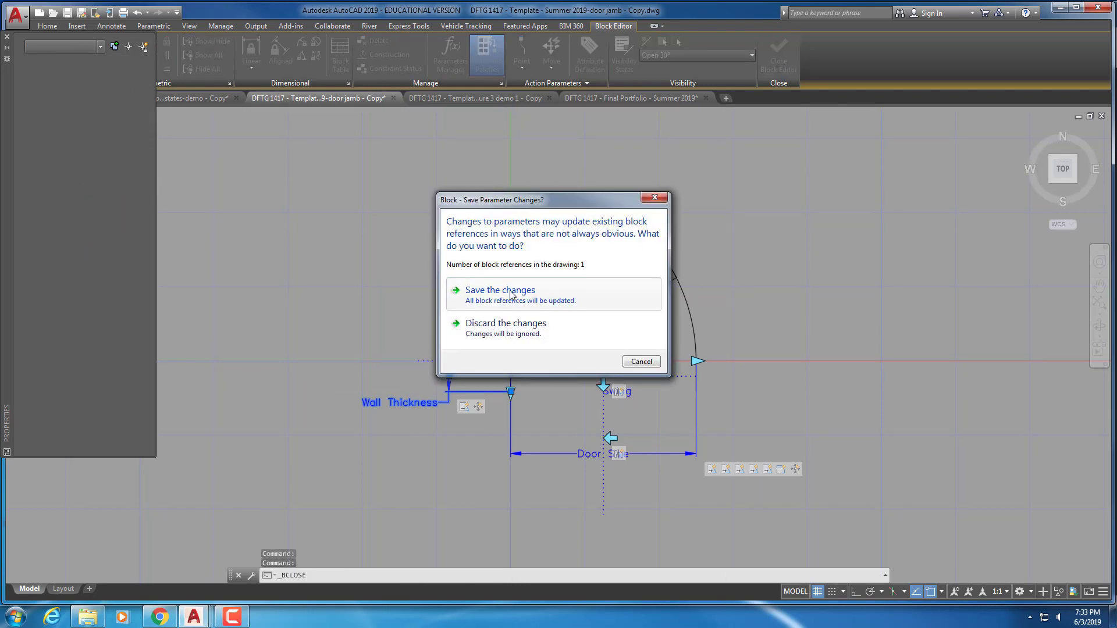
Save the block changes and check the door's jamb grip offers the new thickness values
left_click(509, 291)
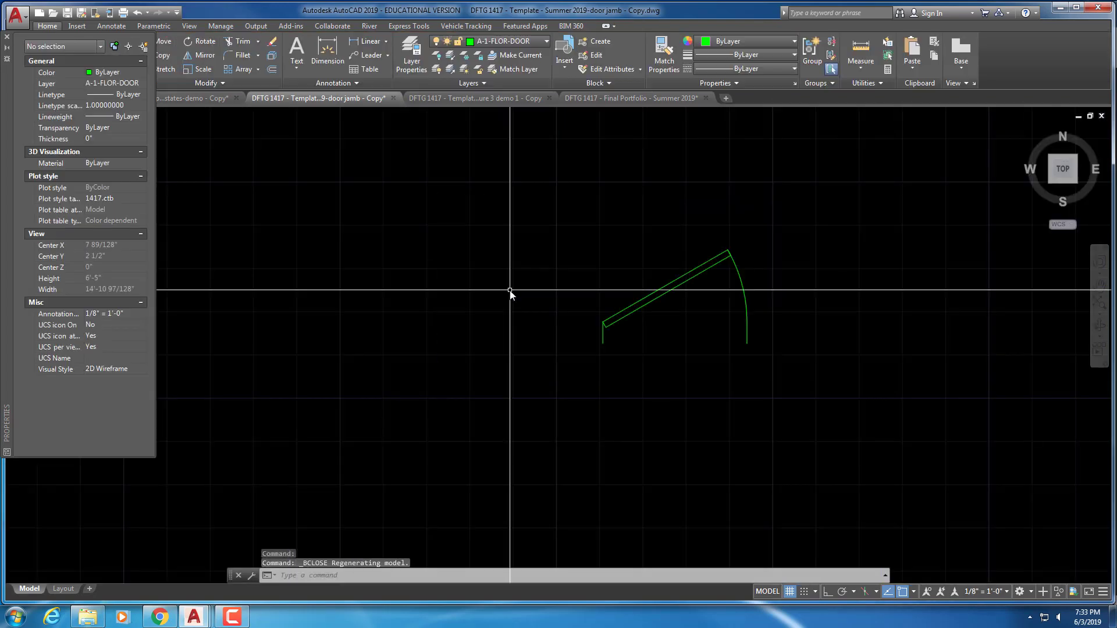
left_click(603, 329)
scroll(603, 329, "up", 5)
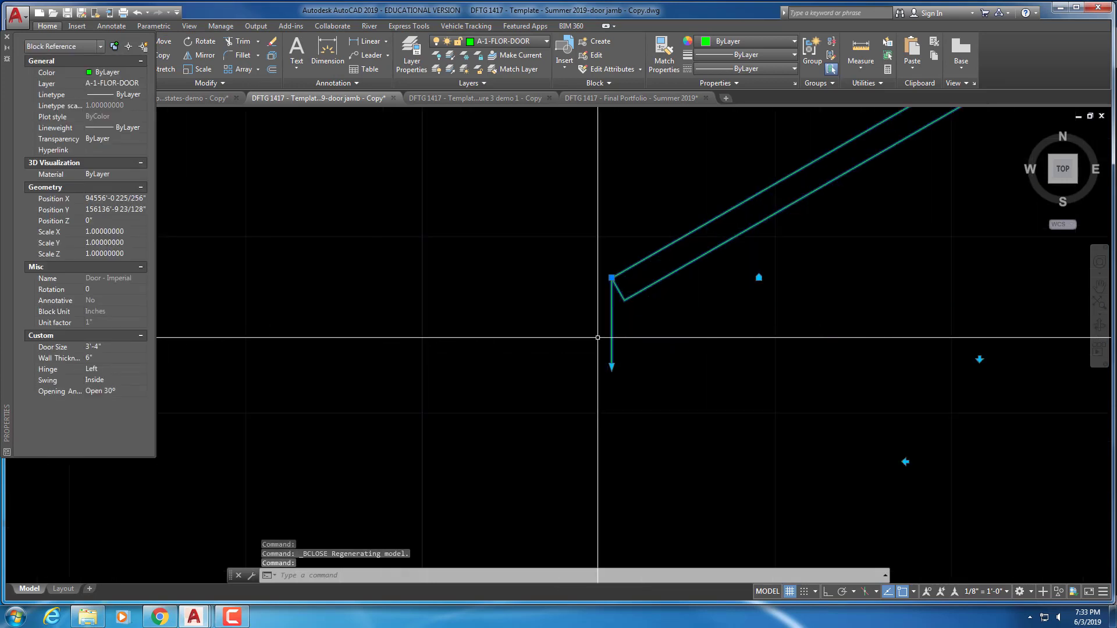
left_click(611, 366)
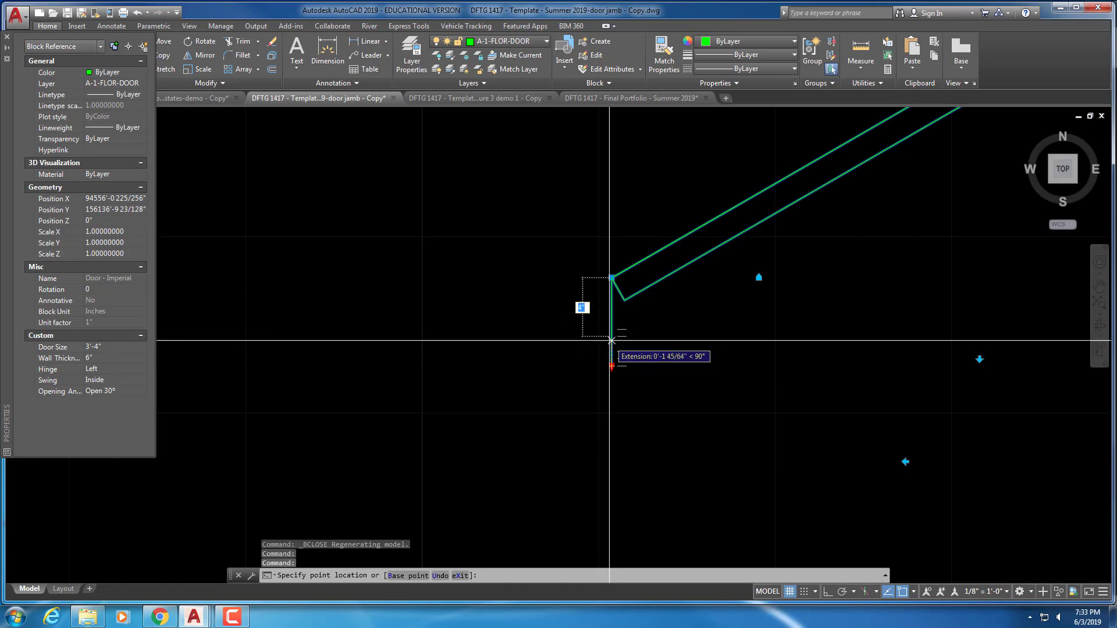
key("Escape")
key("Escape")
key("Escape")
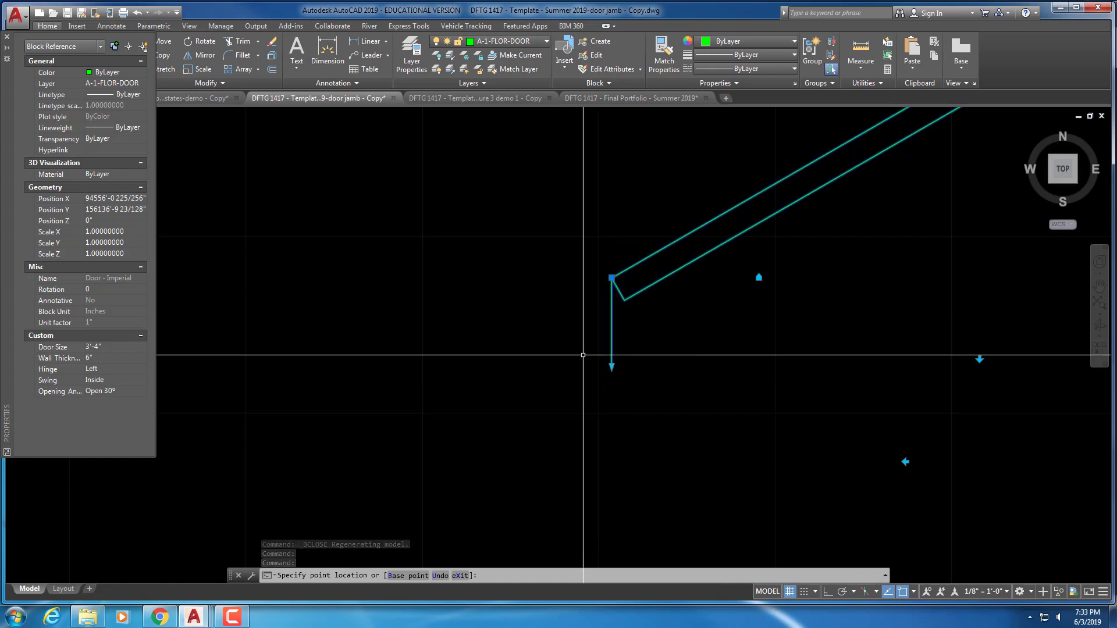
Zoom back out and close the Properties palette
scroll(565, 375, "down", 2)
scroll(565, 375, "down", 4)
scroll(565, 377, "up", 1)
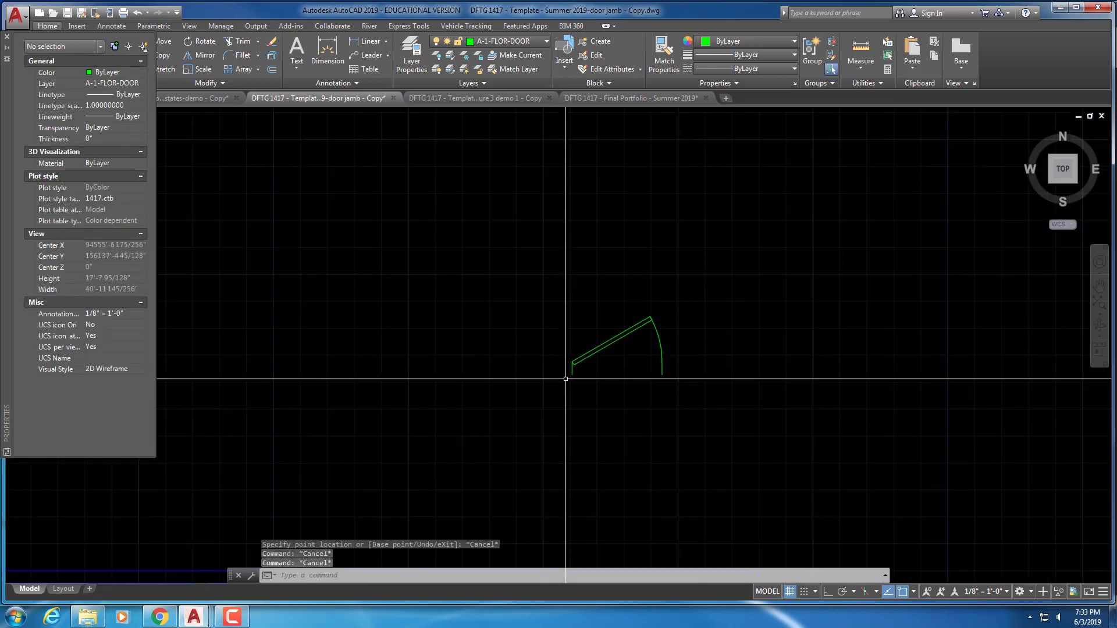
scroll(565, 379, "down", 2)
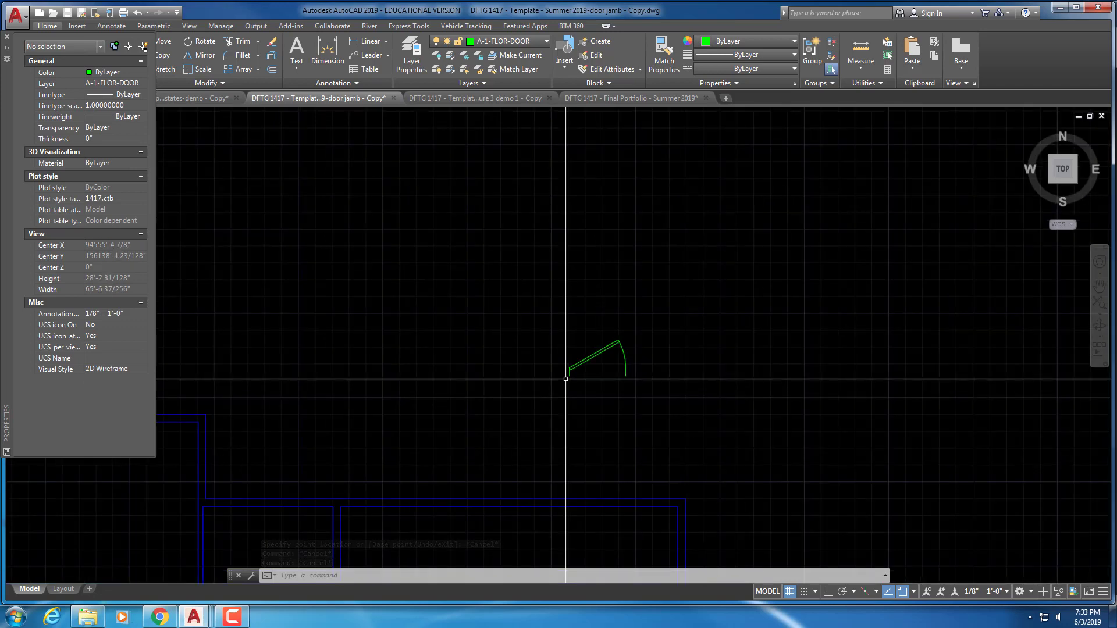
left_click(7, 37)
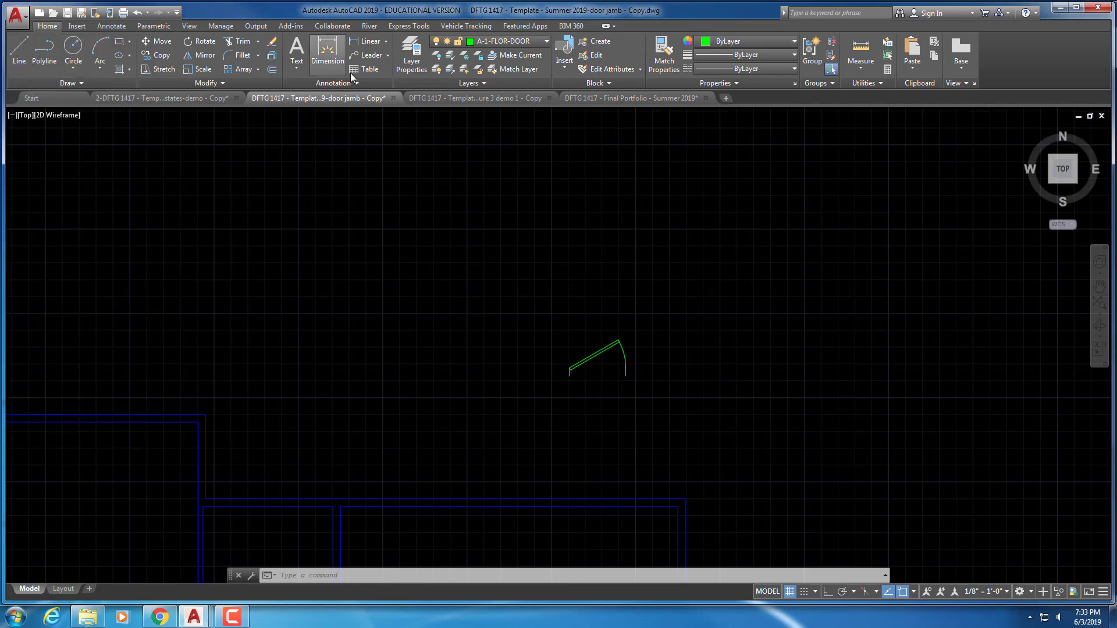
left_click(188, 26)
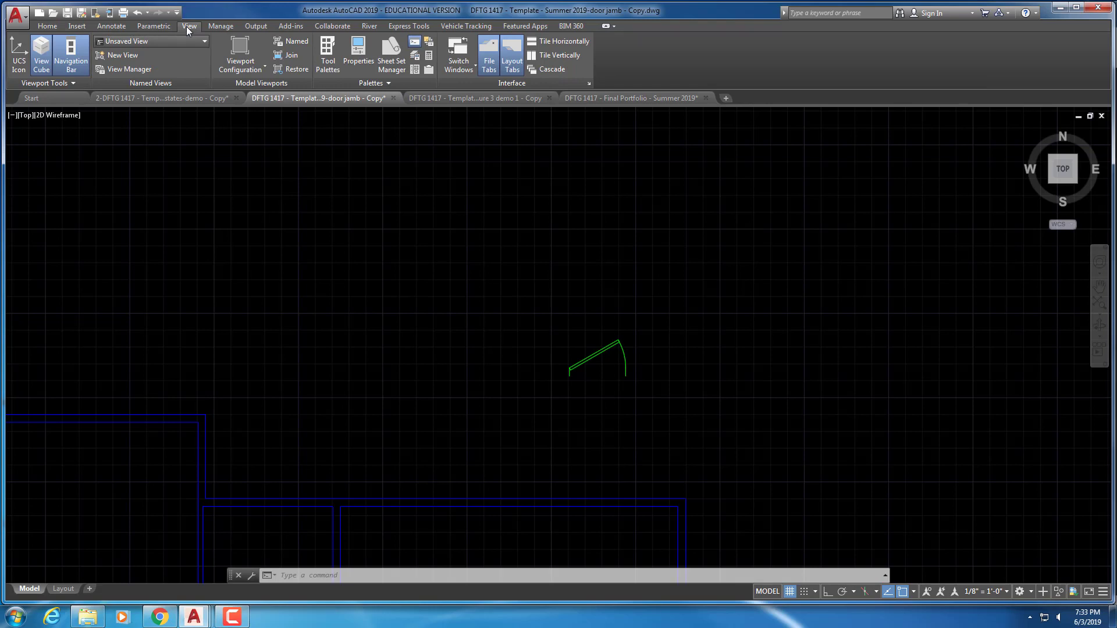
Insert a Door - Imperial block from the Architectural tool palette into the drawing
left_click(327, 54)
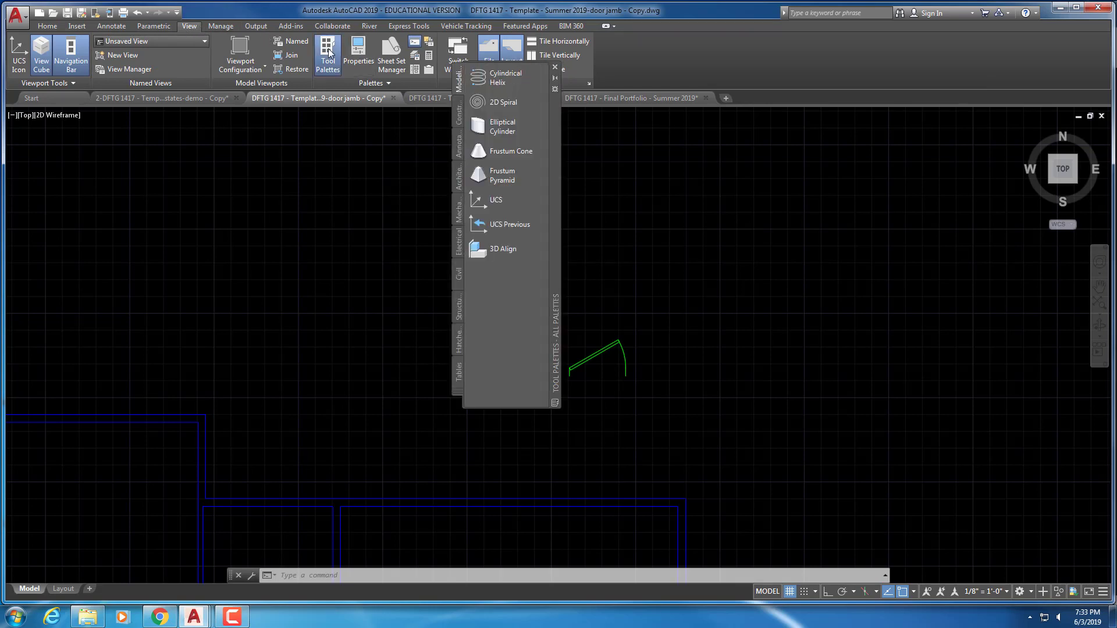
left_click(459, 177)
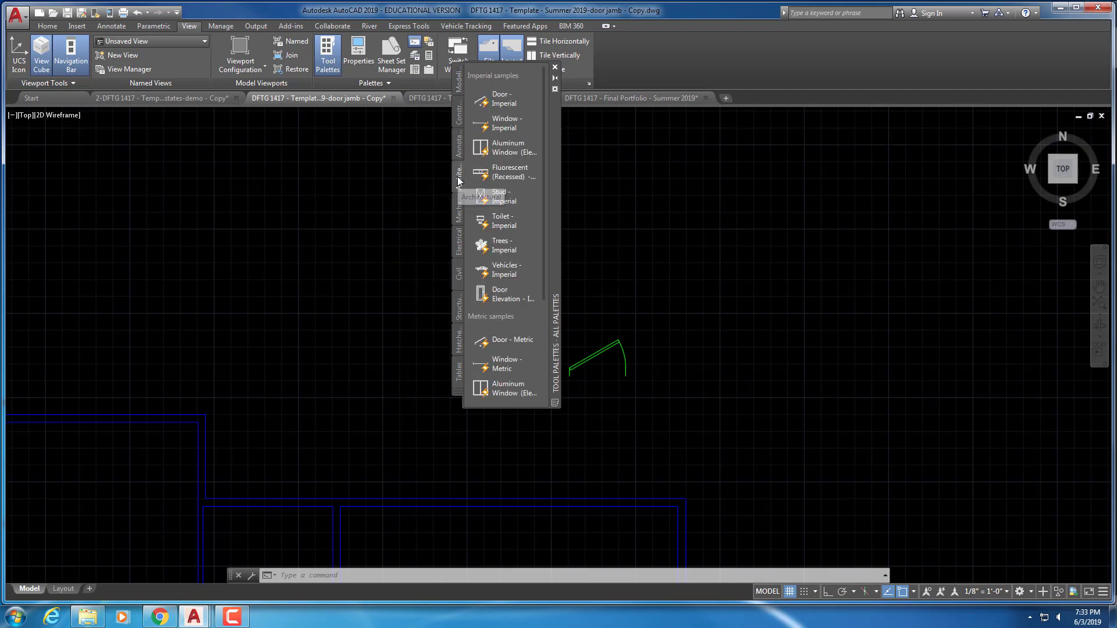
left_click(502, 106)
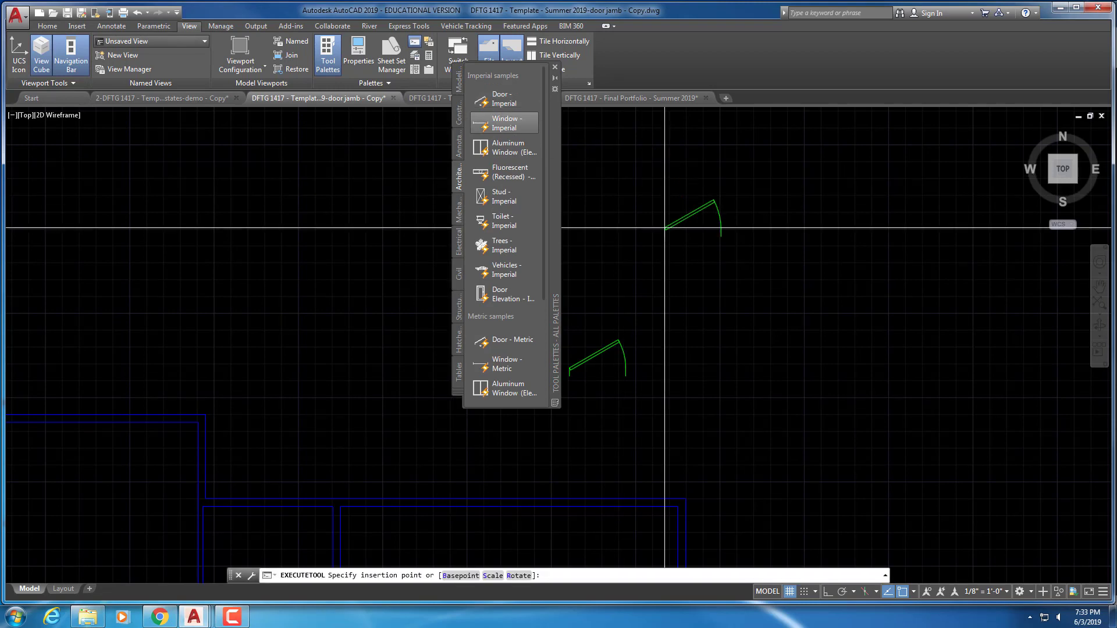
left_click(677, 262)
Try stretching the new door's jamb by 1, cancel, then right-click the door block
scroll(677, 284, "up", 4)
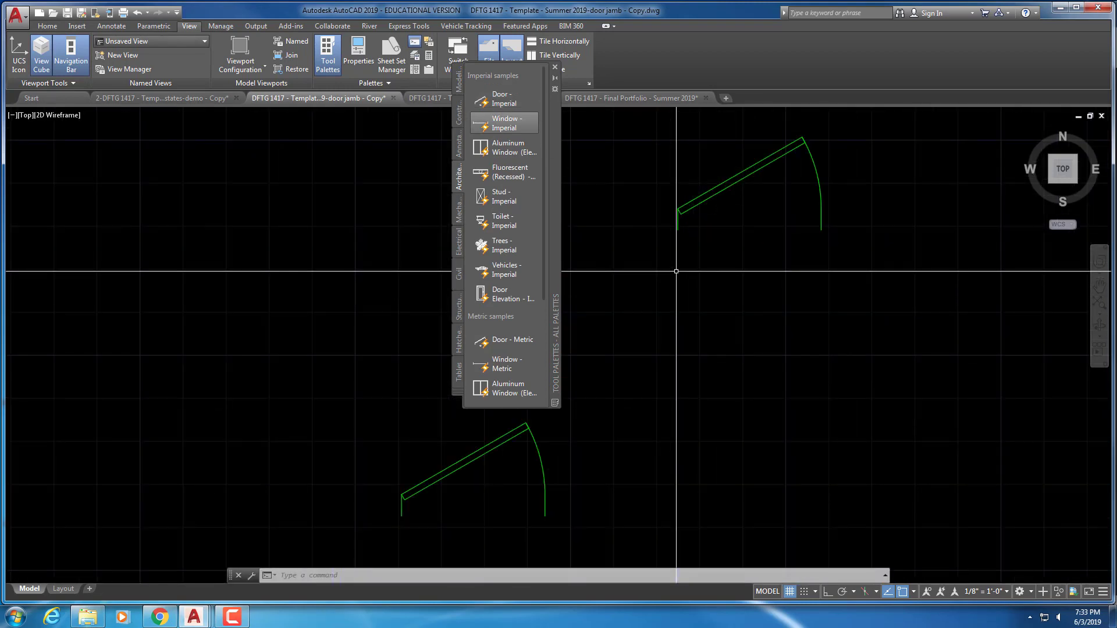
scroll(670, 238, "up", 2)
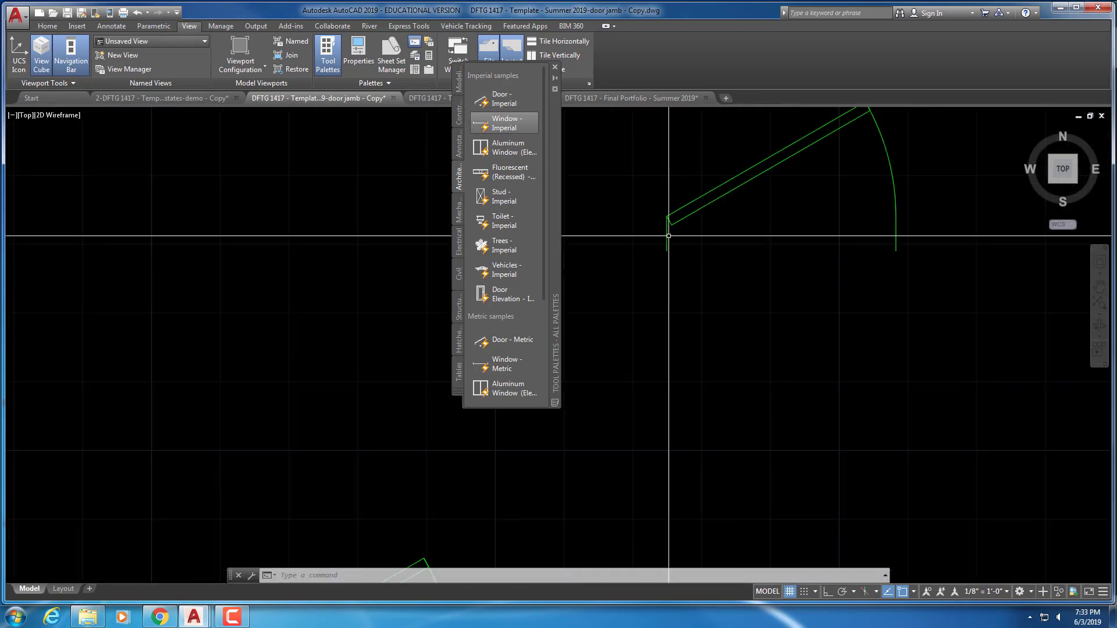
left_click(668, 236)
left_click(667, 250)
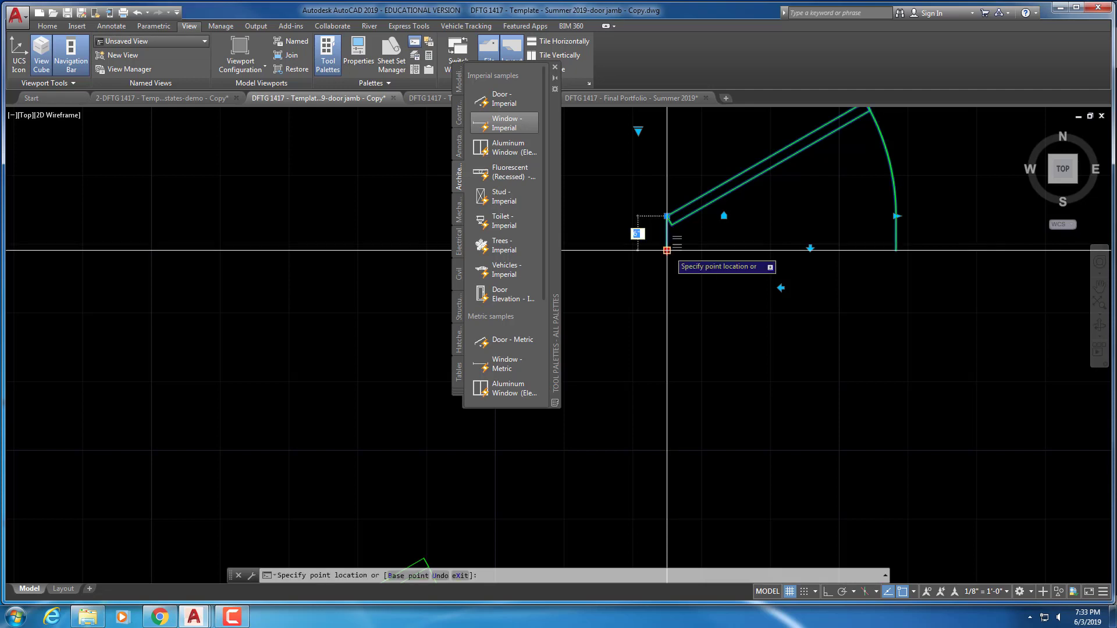
type("1")
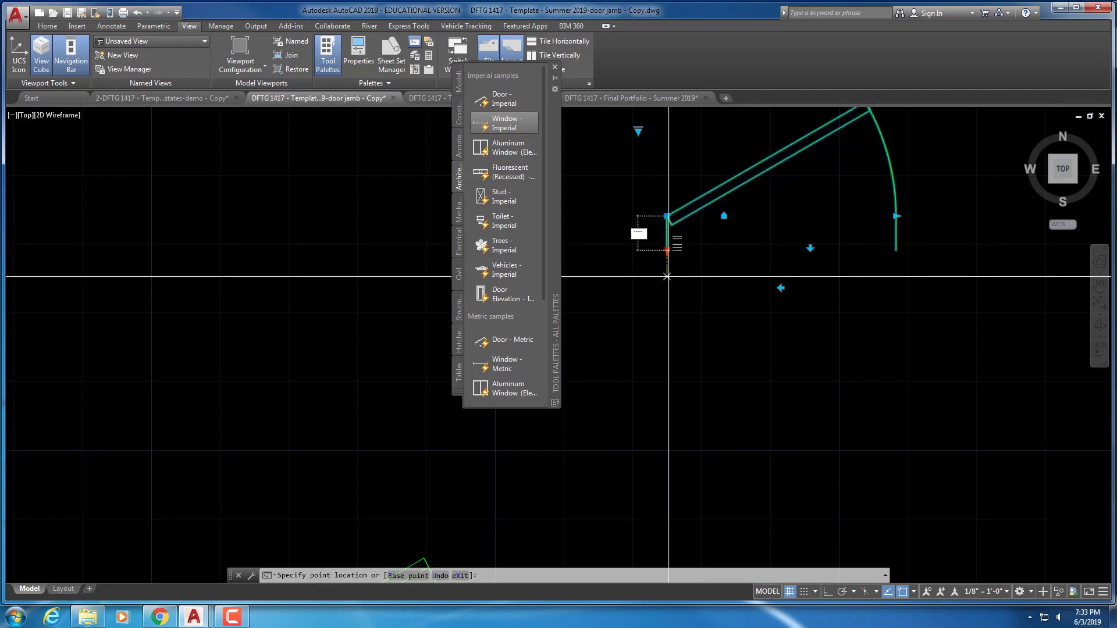
key("Return")
key("Escape")
left_click(689, 217)
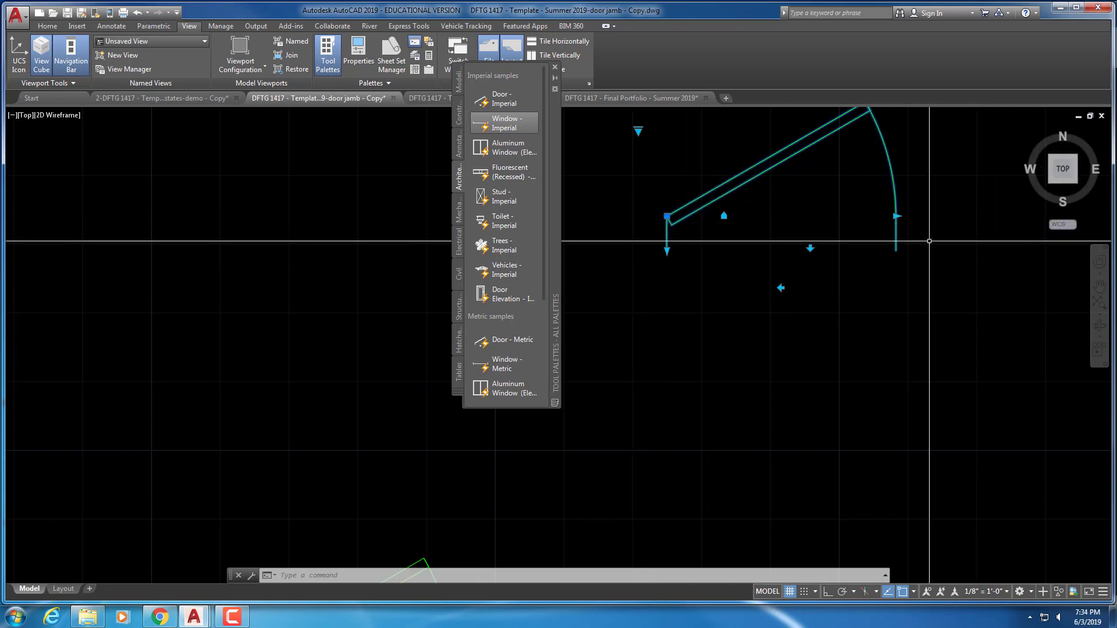
right_click(669, 243)
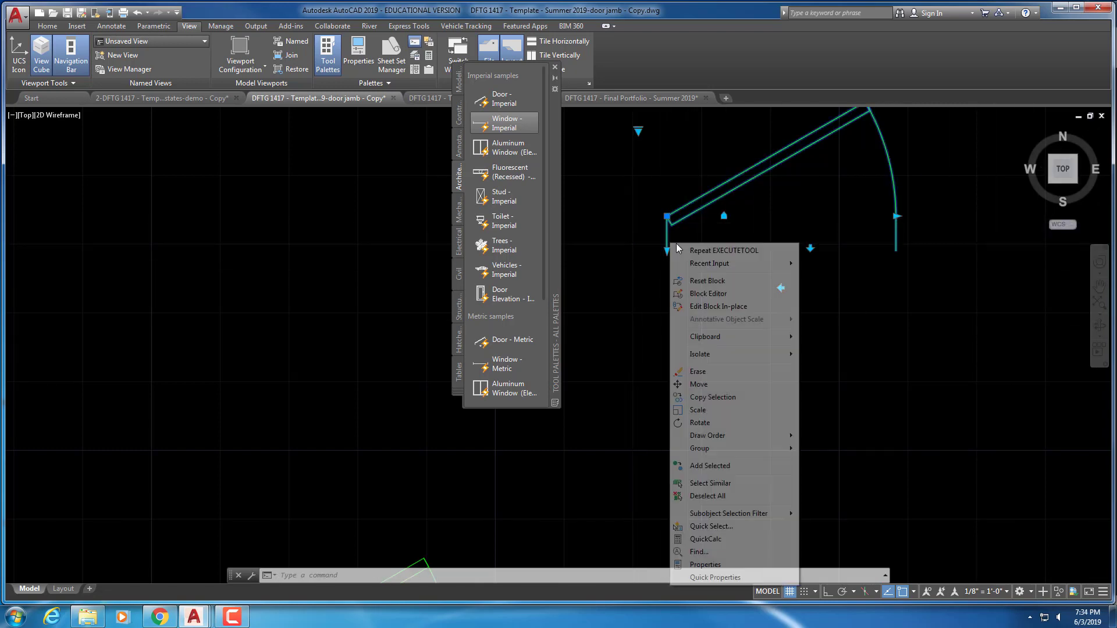
Open the door in the Block Editor and show the Wall Thickness parameter's properties
left_click(713, 294)
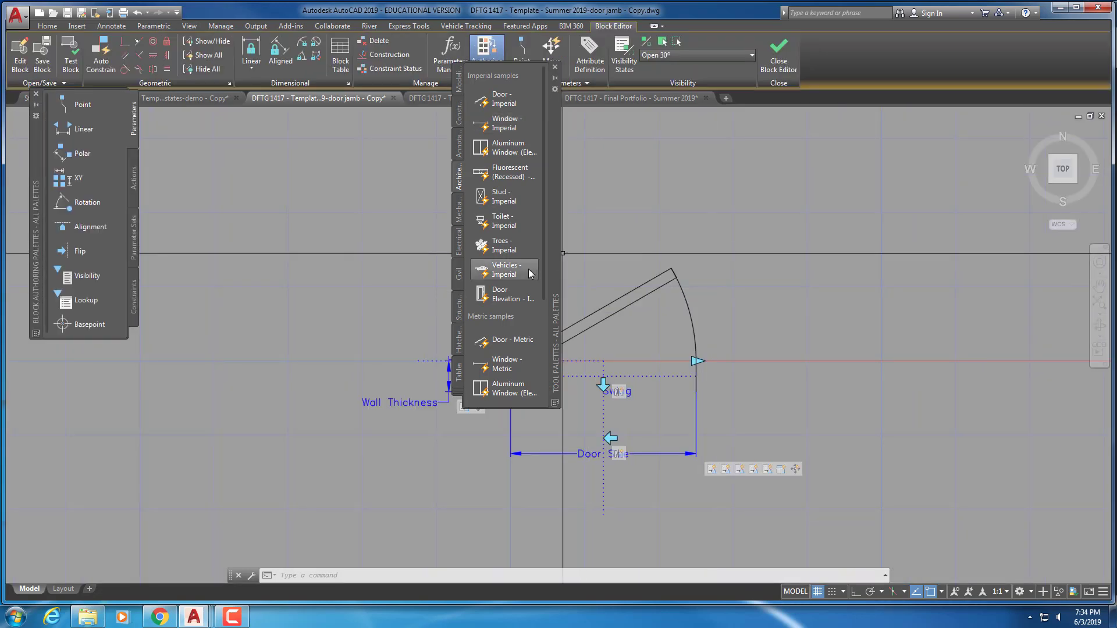
left_click(555, 67)
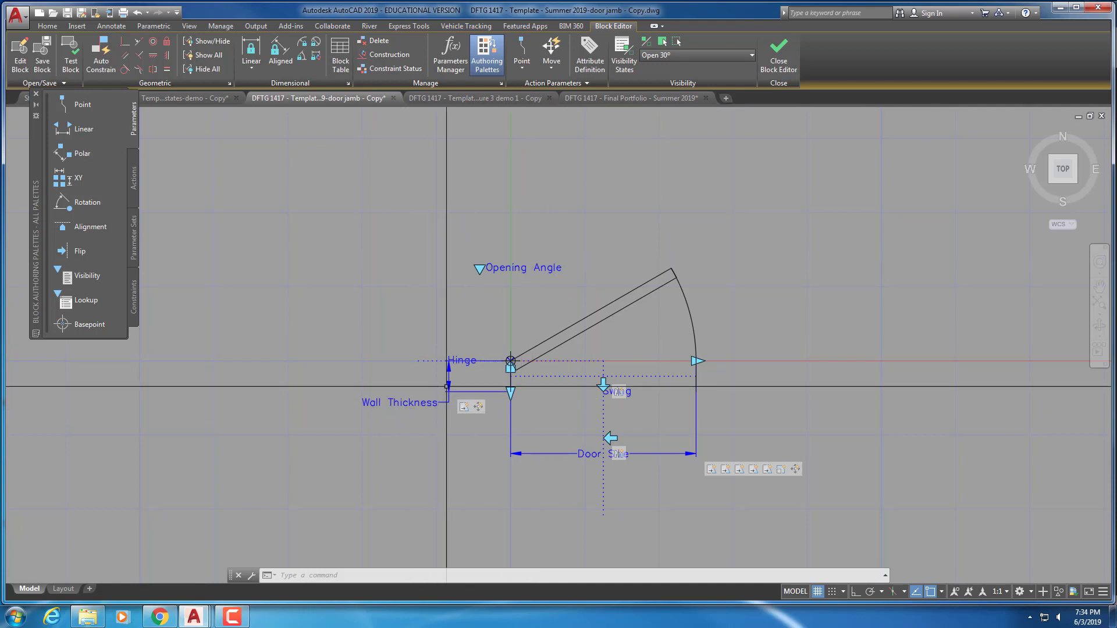
left_click(448, 382)
right_click(447, 391)
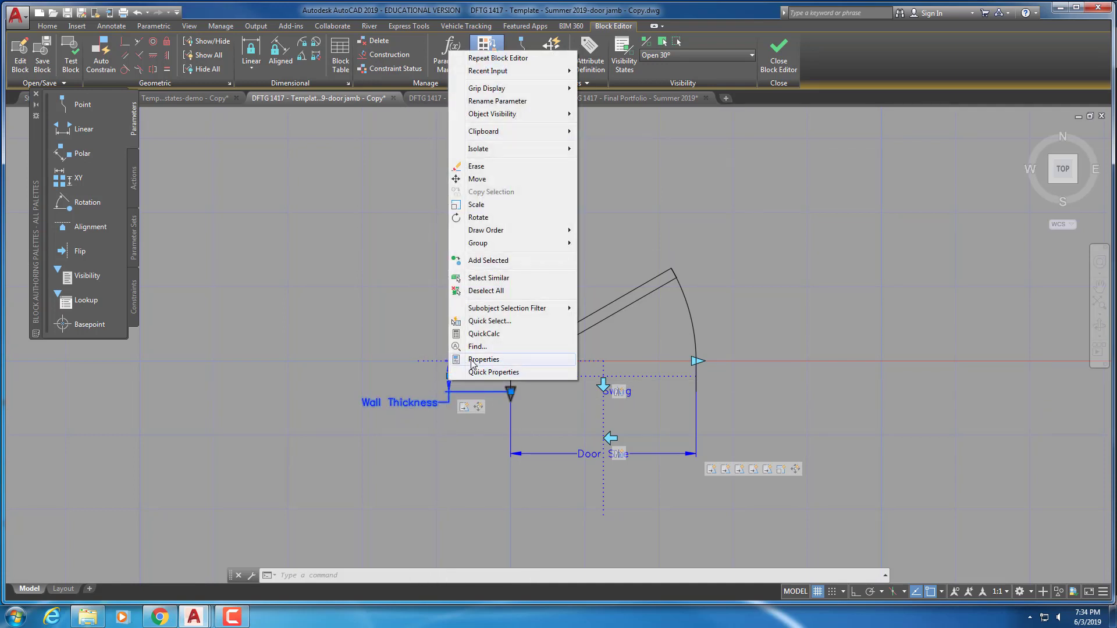
left_click(473, 360)
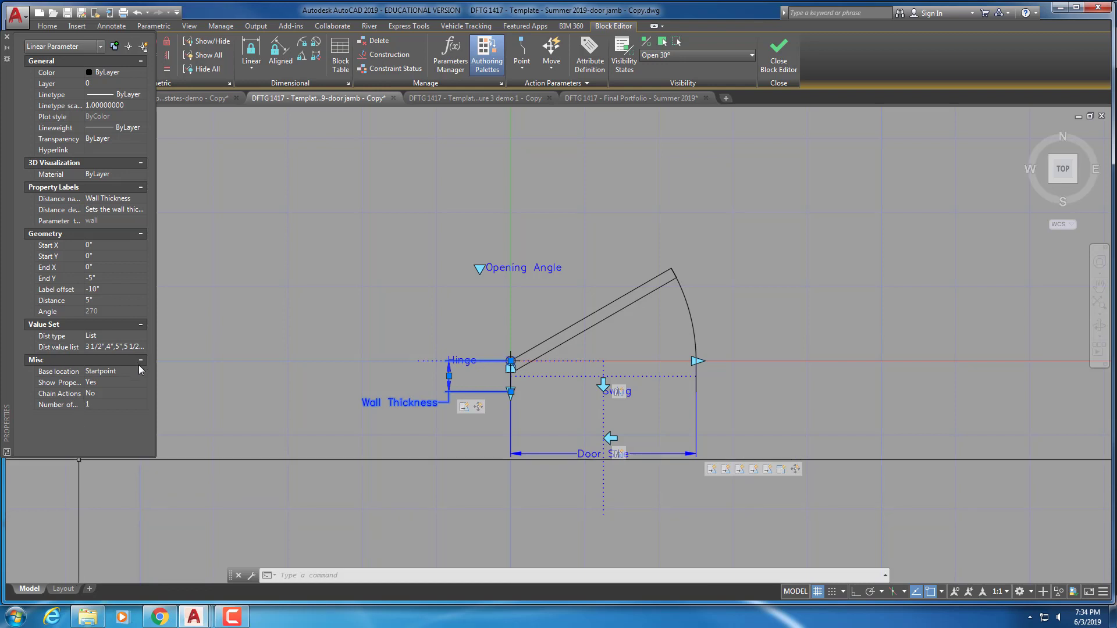
Review the Wall Thickness distance list, cancel without changes, and close the Block Editor
left_click(147, 347)
left_click(141, 346)
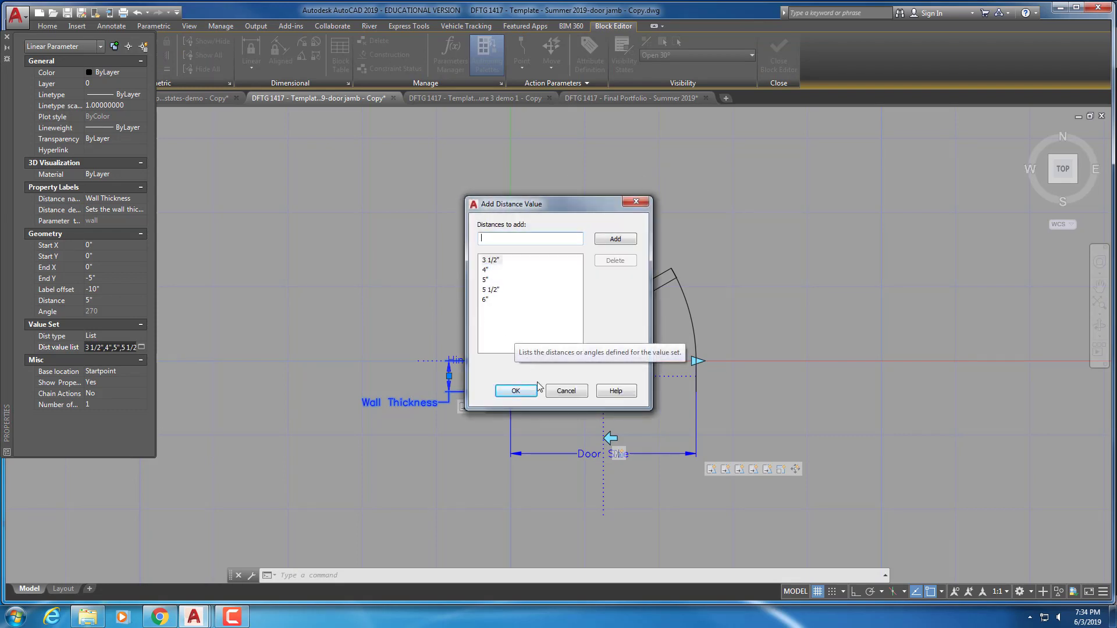
left_click(560, 392)
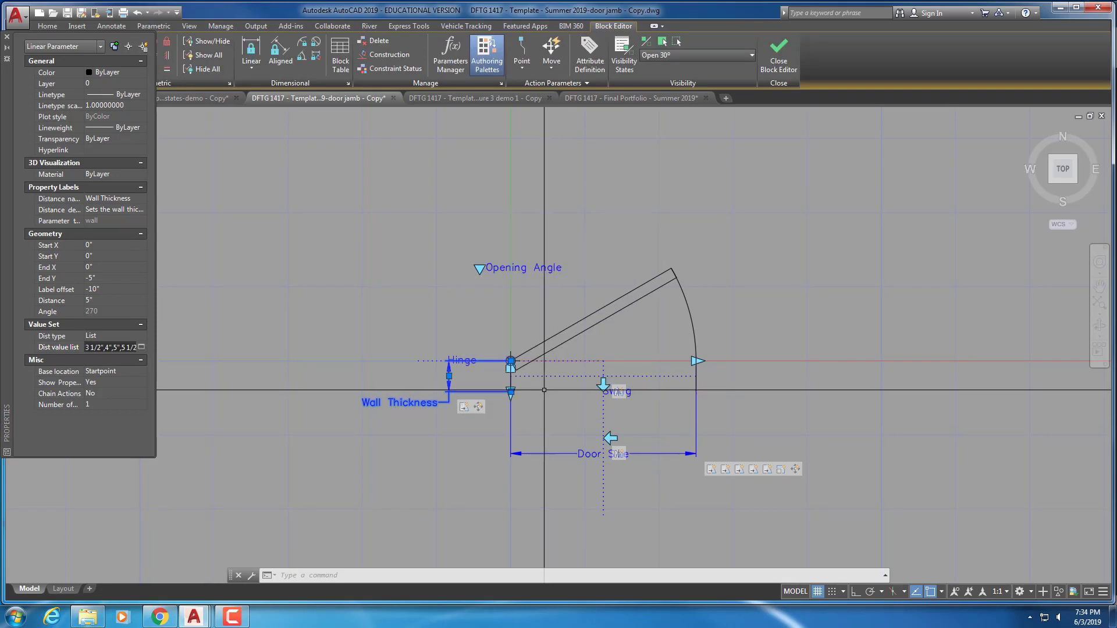
key("Escape")
left_click(779, 55)
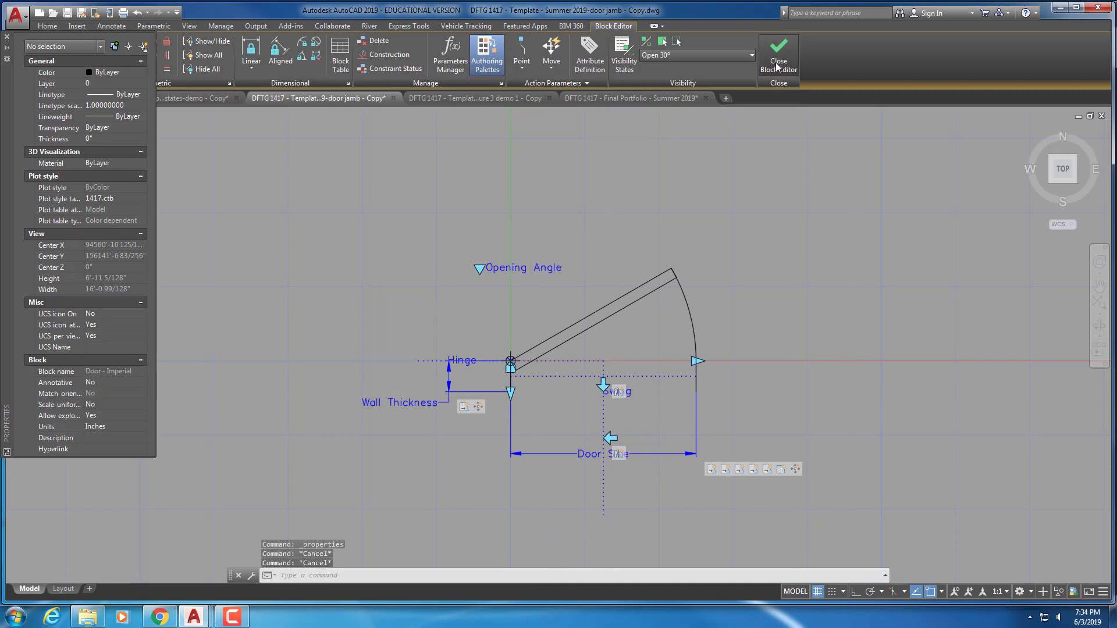
scroll(570, 175, "down", 4)
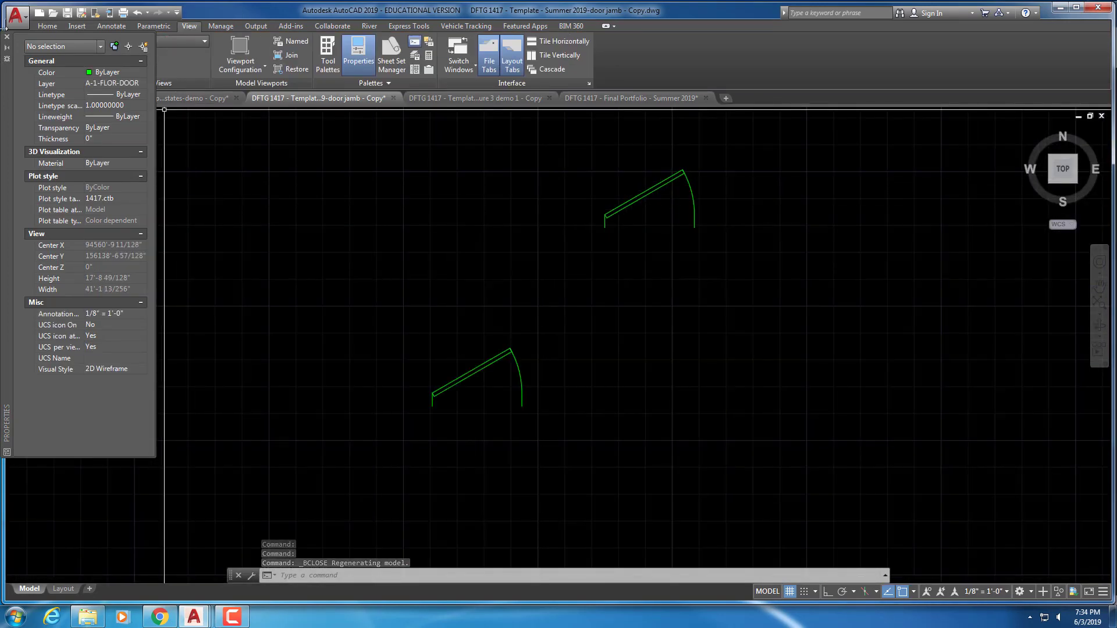
Close Properties and drag another Door - Imperial from Tool Palettes right of the upper door
left_click(7, 38)
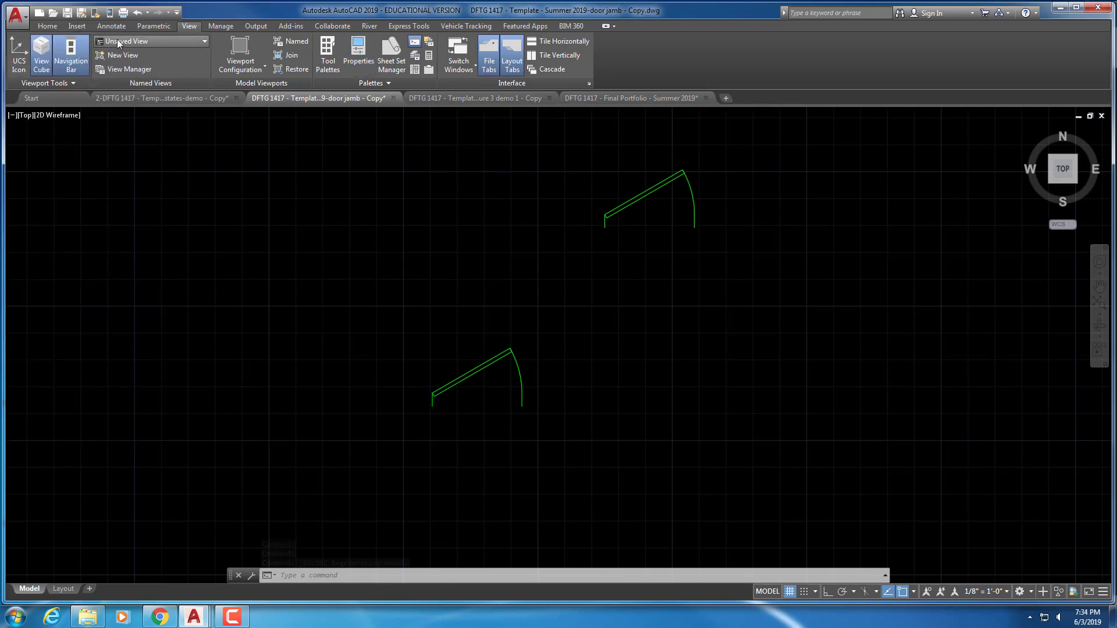
left_click(43, 26)
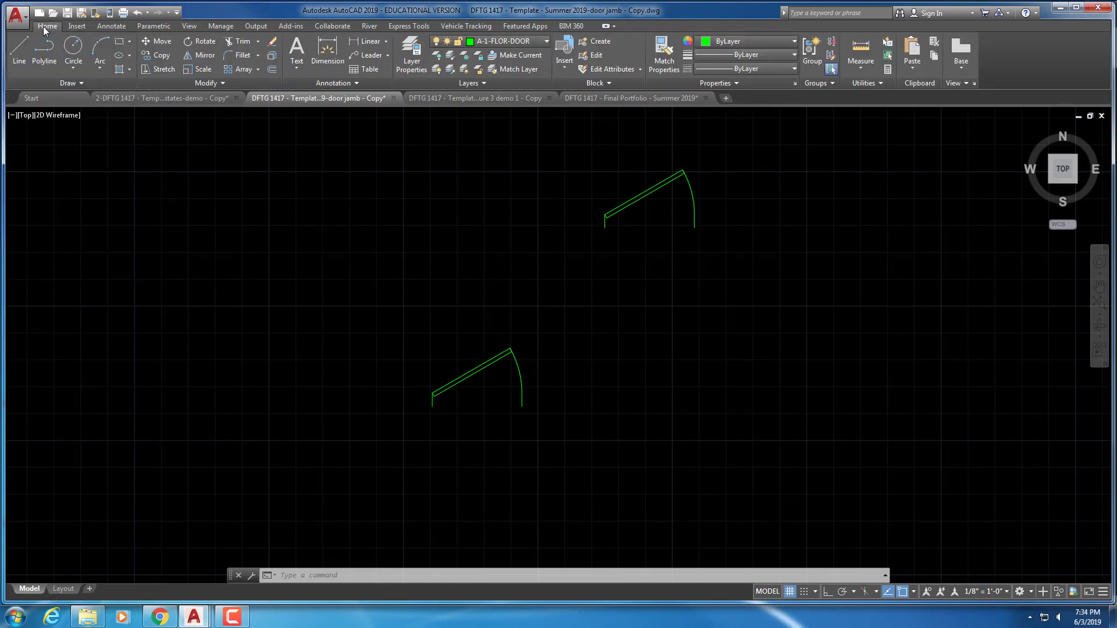
left_click(190, 26)
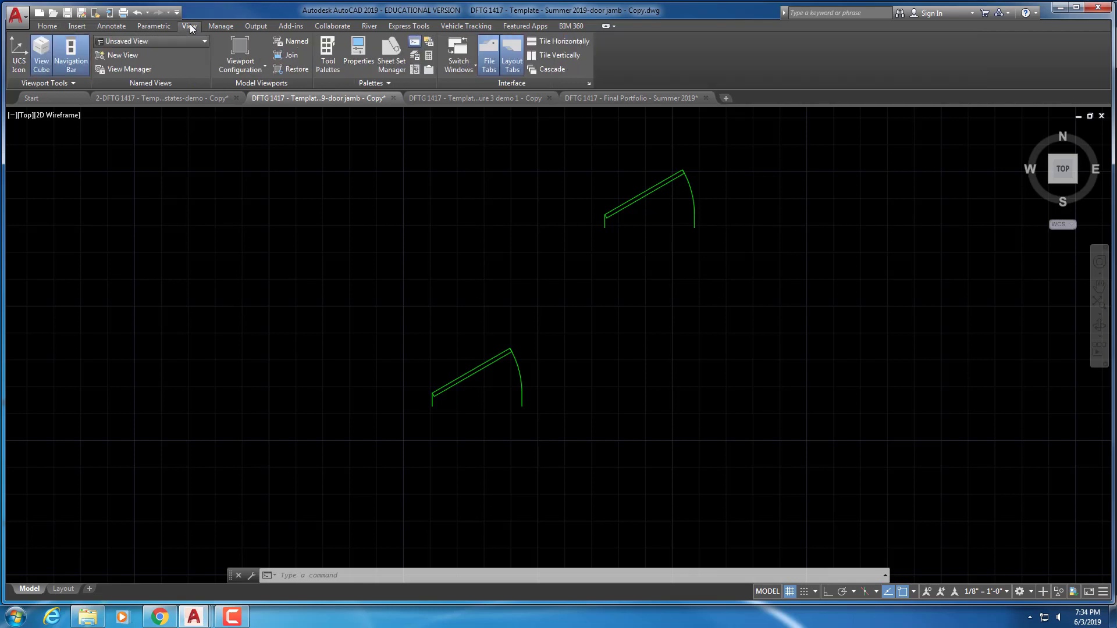
left_click(329, 55)
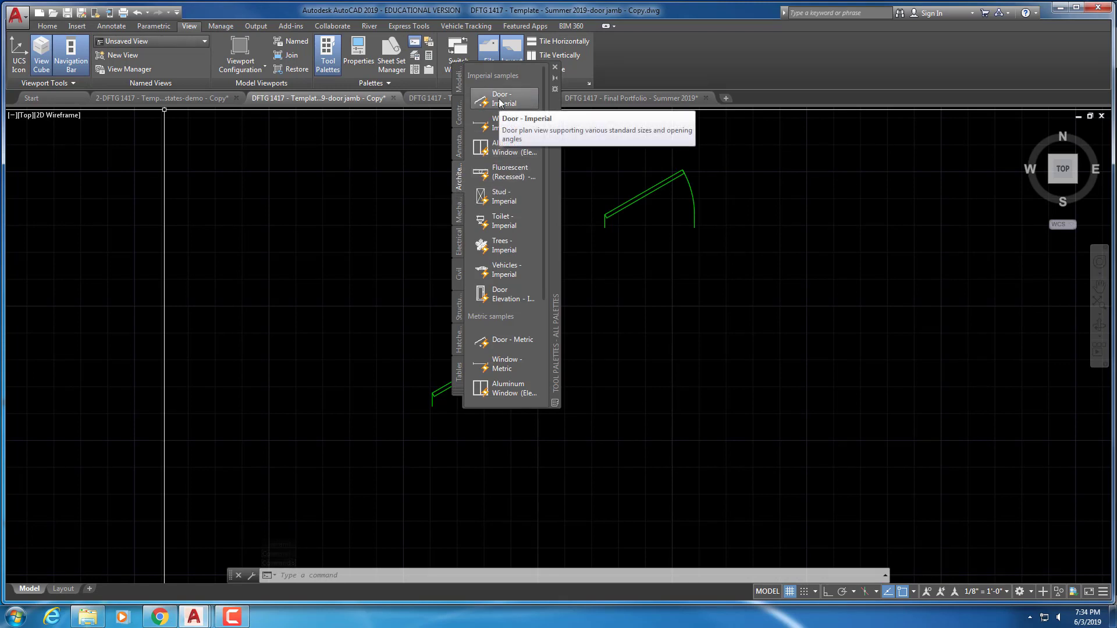
left_click_drag(500, 103, 726, 261)
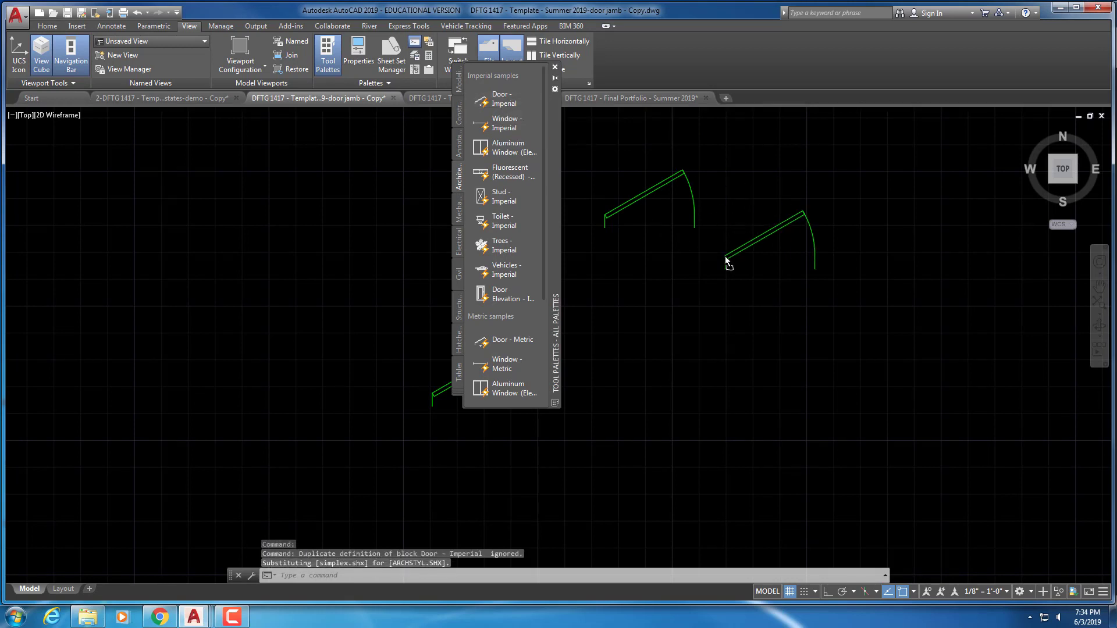
left_click_drag(726, 261, 725, 259)
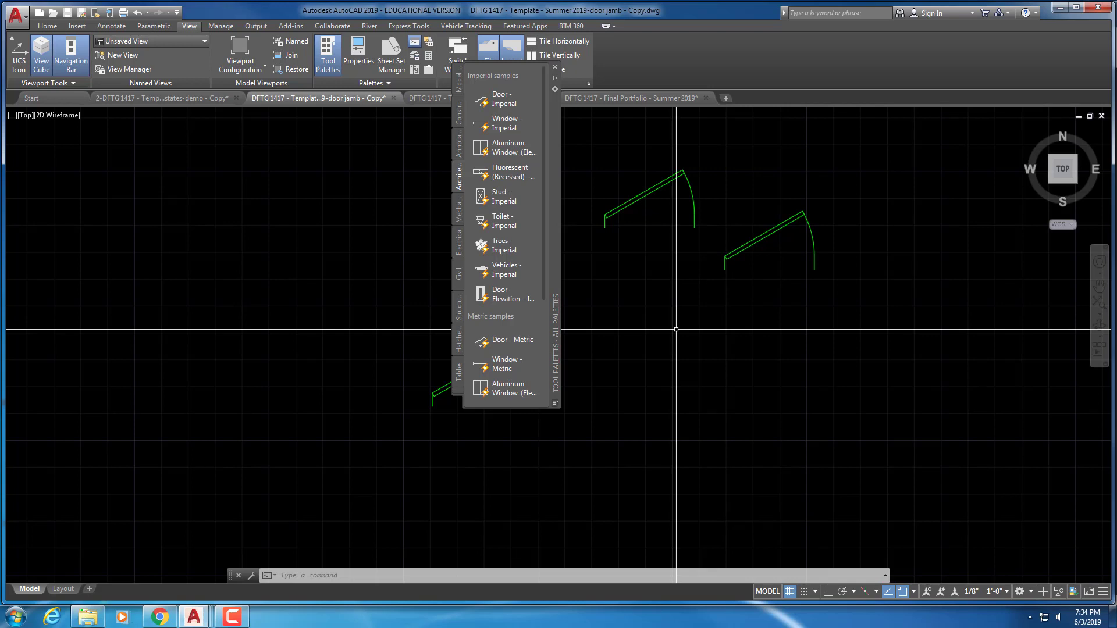
left_click(555, 70)
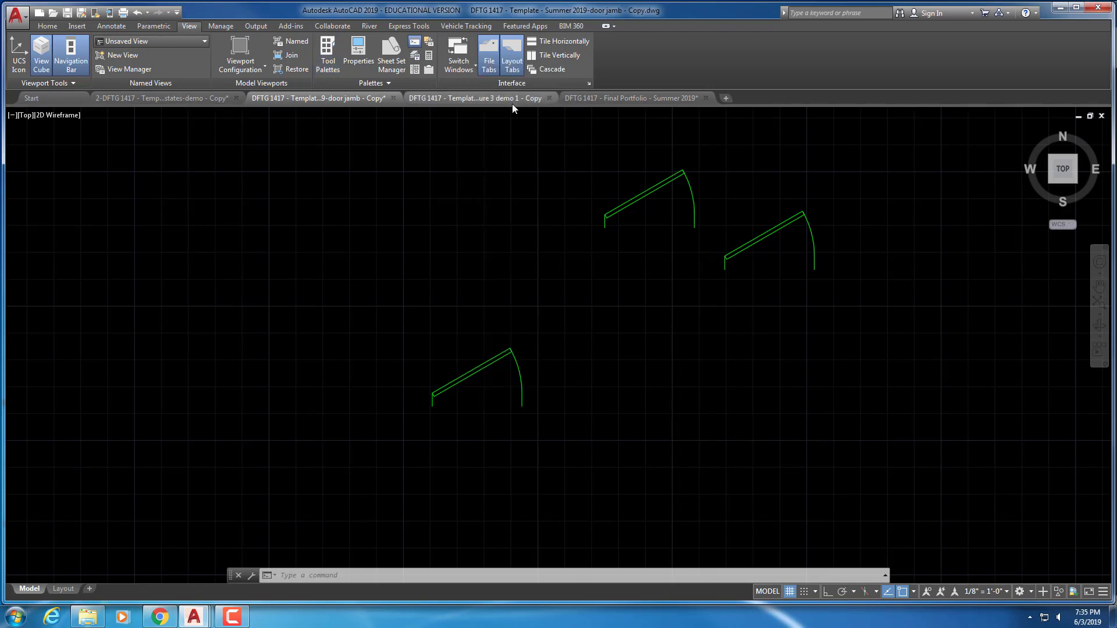
Switch to the Lecture 3 demo 1 drawing and restore the First Floor Plan layer state
left_click(453, 100)
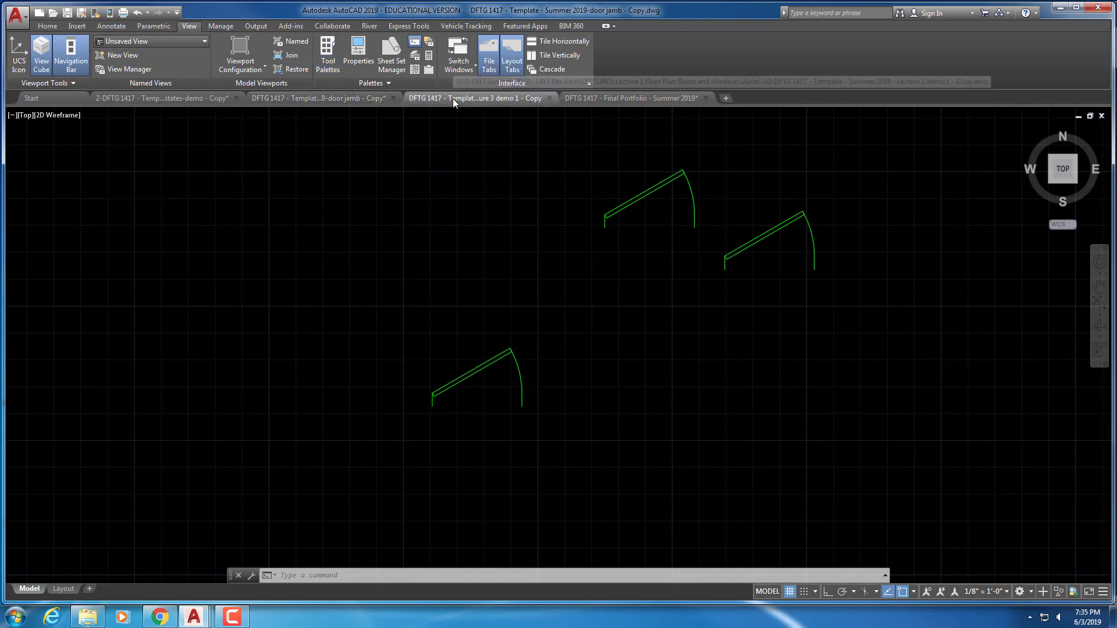
left_click(47, 26)
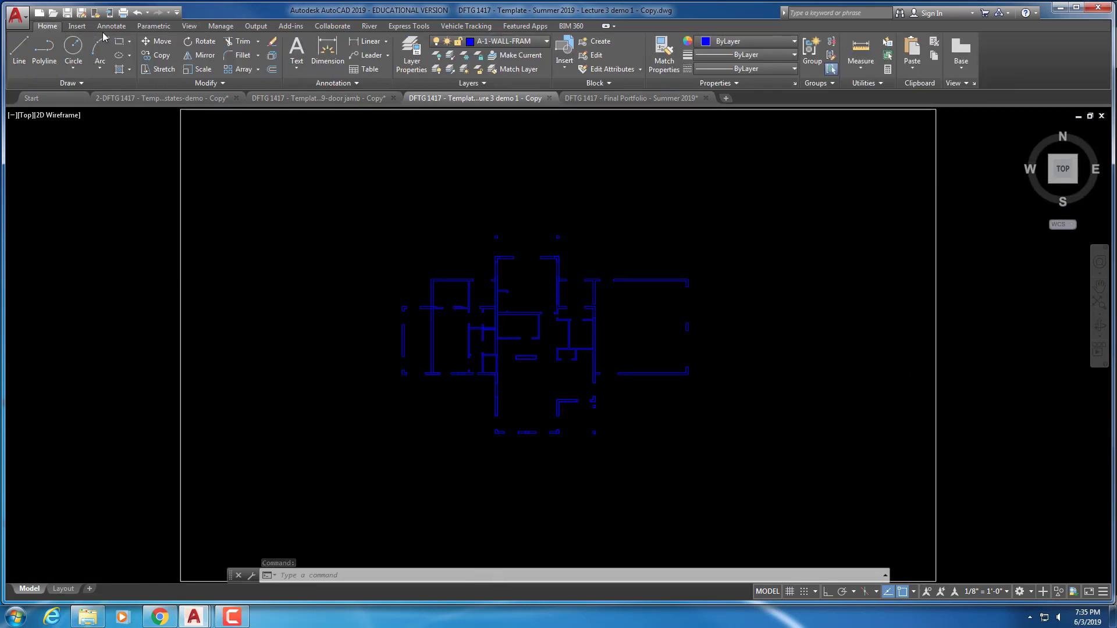
left_click(469, 84)
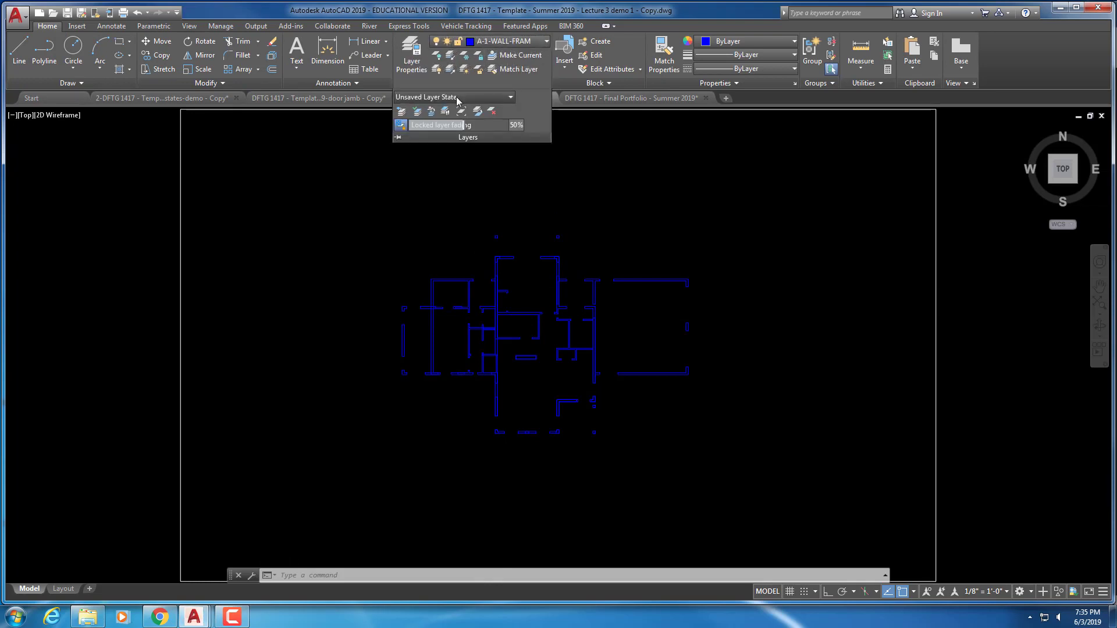
left_click(454, 98)
left_click(431, 110)
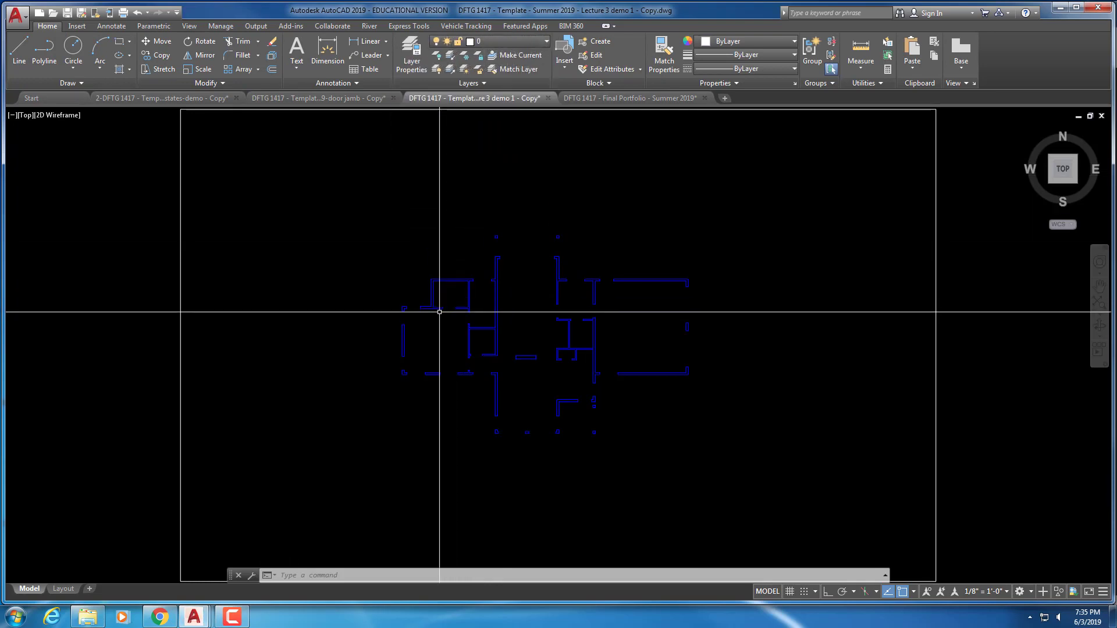
Zoom and pan in for a closer view of the remaining walls
scroll(442, 312, "up", 5)
scroll(442, 302, "up", 2)
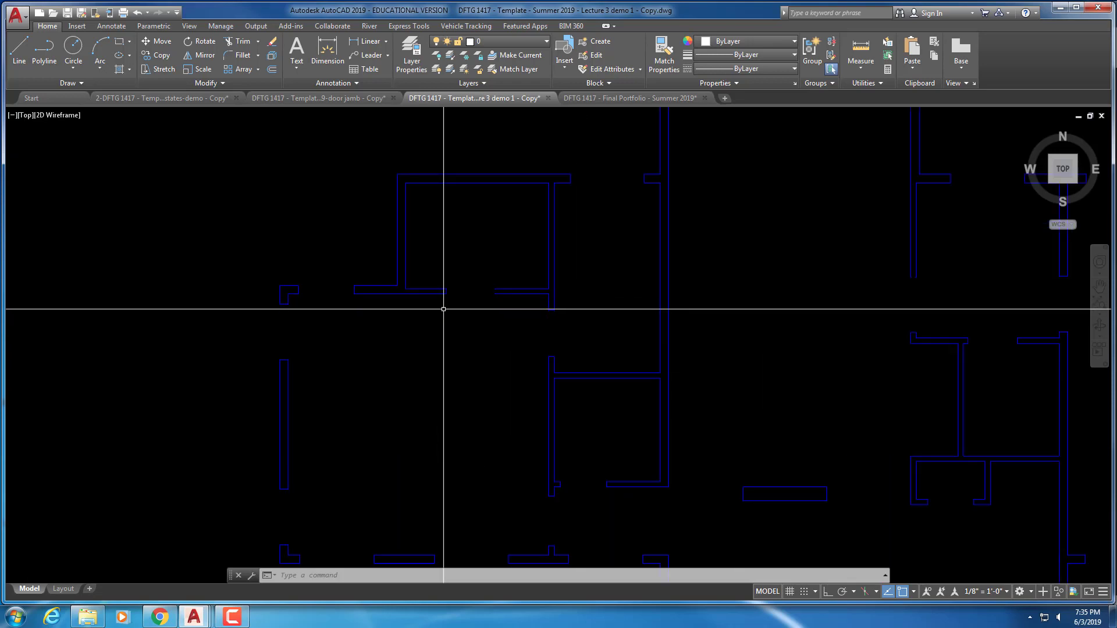
middle_click_drag(444, 307, 434, 180)
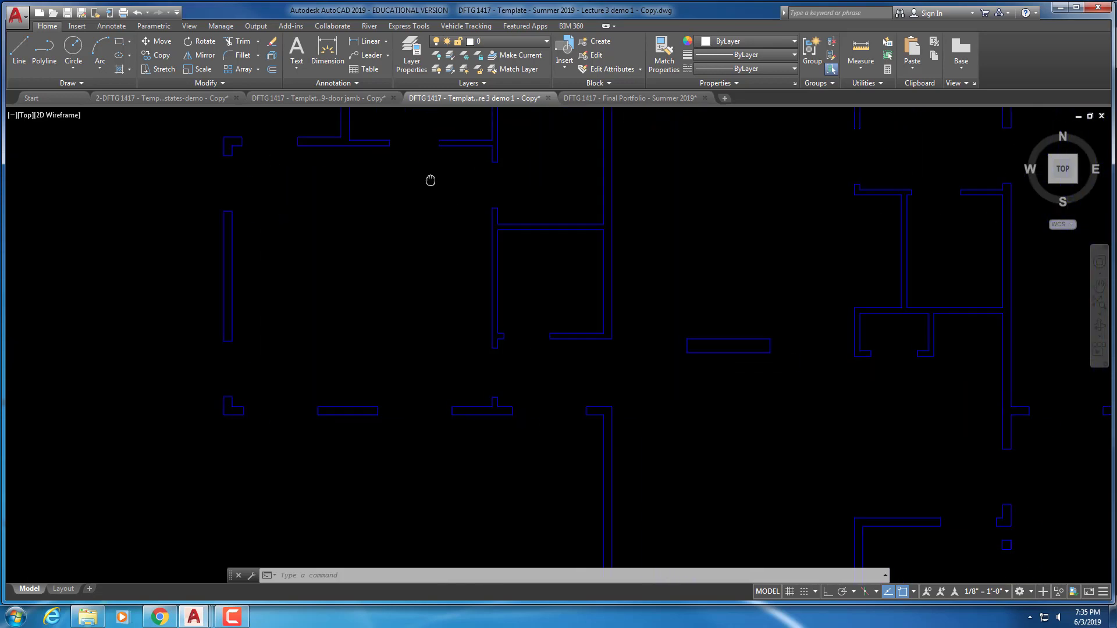
scroll(449, 302, "up", 3)
middle_click_drag(483, 330, 413, 206)
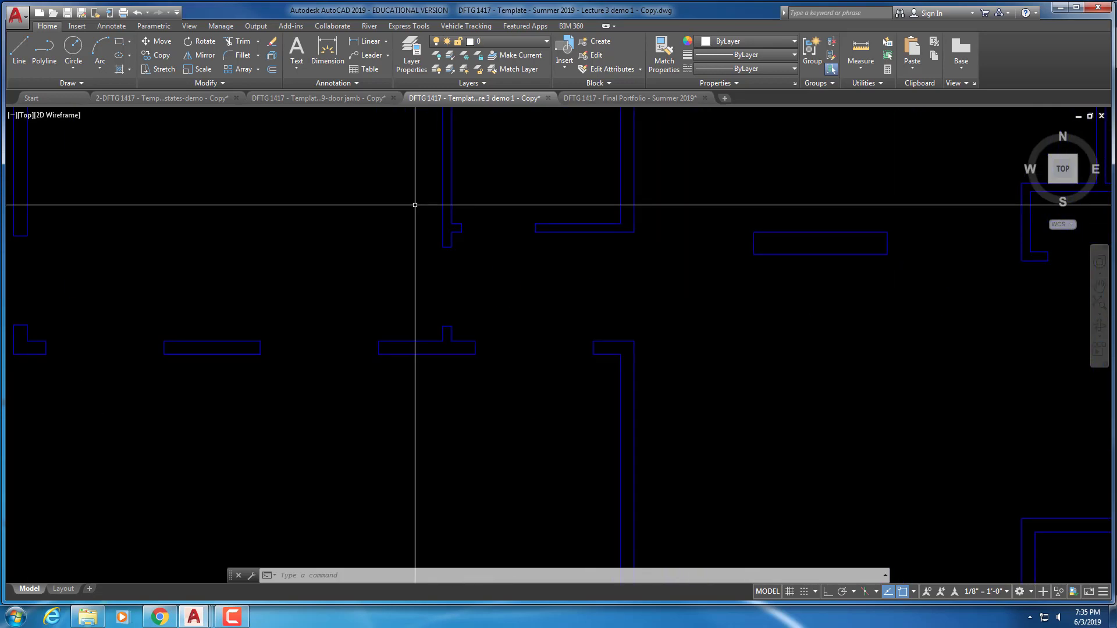
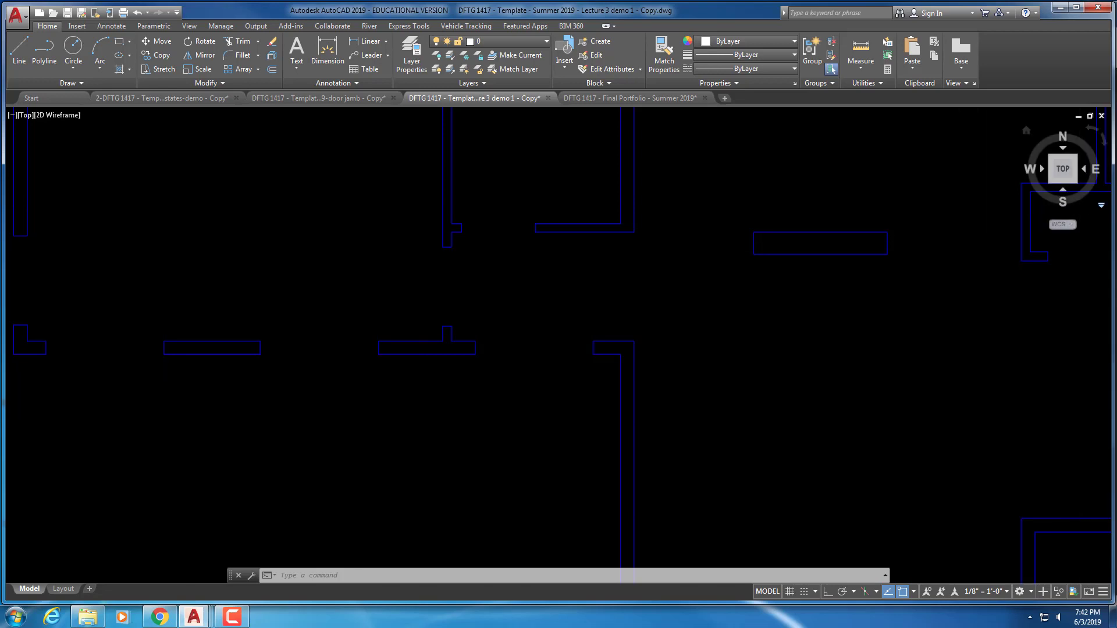
Zoom out and pan so the whole Lecture 3 demo 1 floor plan is centred on screen
mouse_move(1114, 36)
left_mouse_down()
mouse_move(143, 25)
mouse_move(315, 49)
mouse_move(1114, 50)
left_mouse_up()
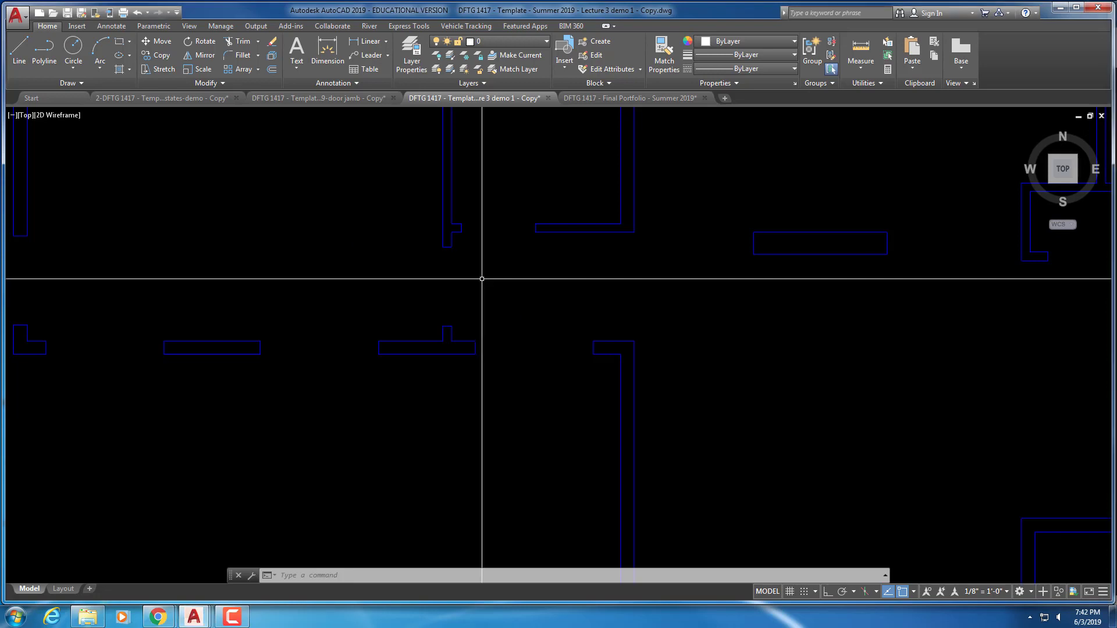
scroll(481, 274, "down", 6)
mouse_move(491, 257)
middle_mouse_down()
mouse_move(526, 218)
mouse_move(518, 246)
middle_mouse_up()
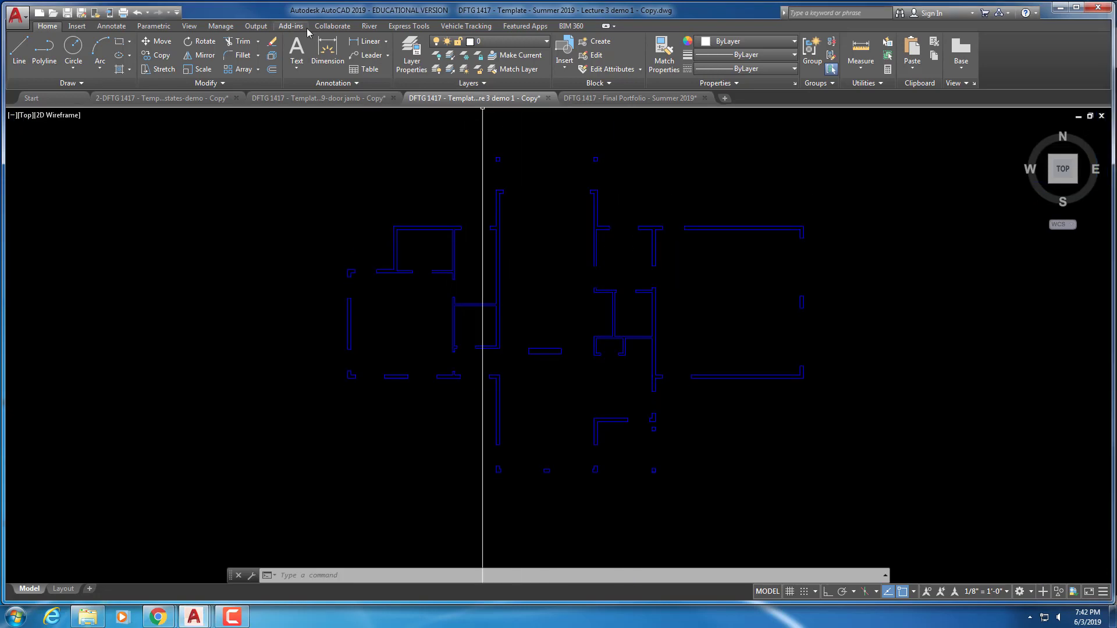
Make A-1-FLOR-DOOR the current layer
left_click(409, 63)
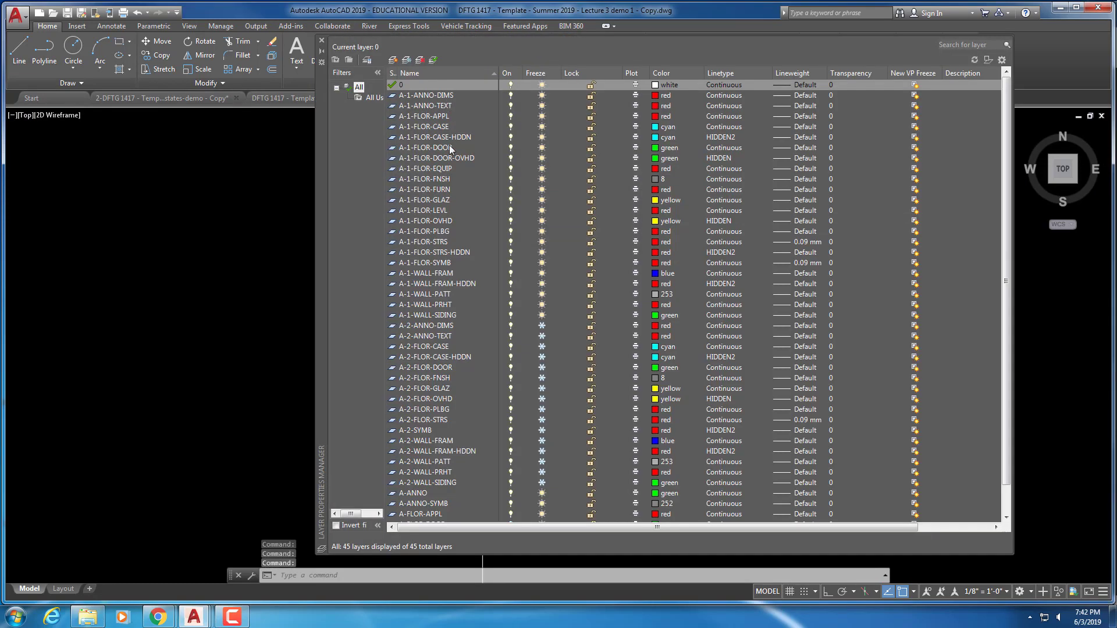
double_click(422, 147)
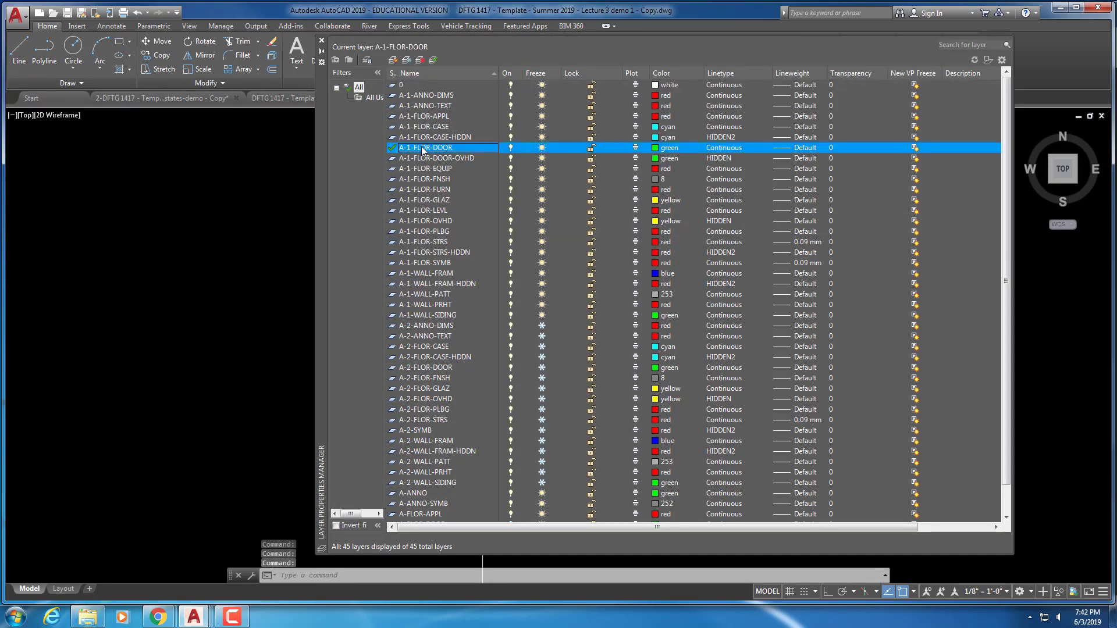
left_click(321, 40)
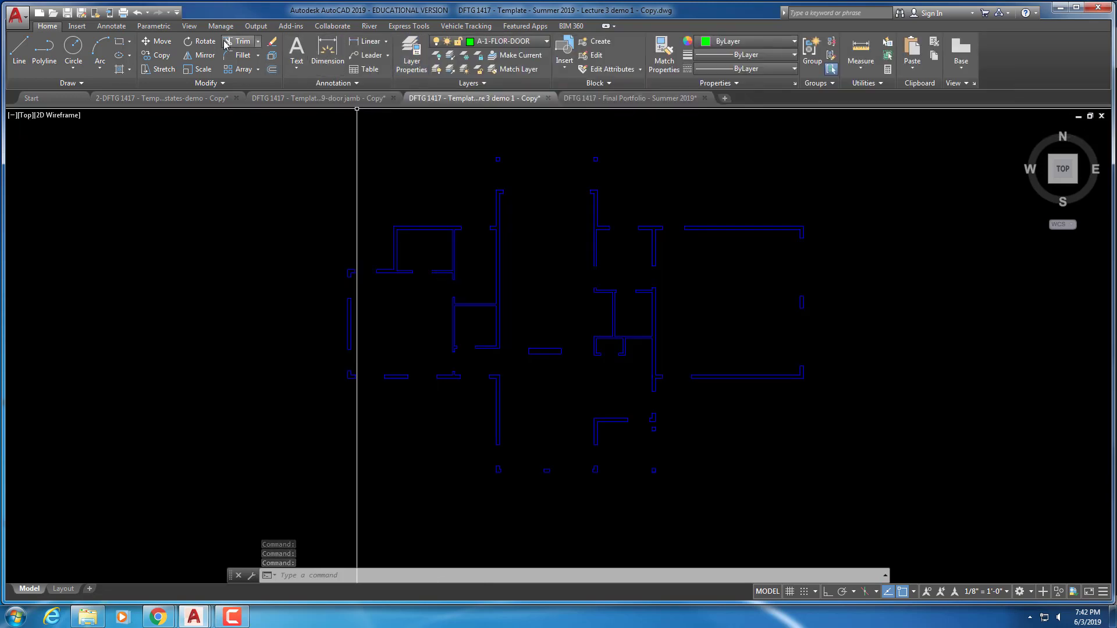
Insert a Door - Imperial block from Tool Palettes beside an interior wall and zoom in on it
left_click(190, 26)
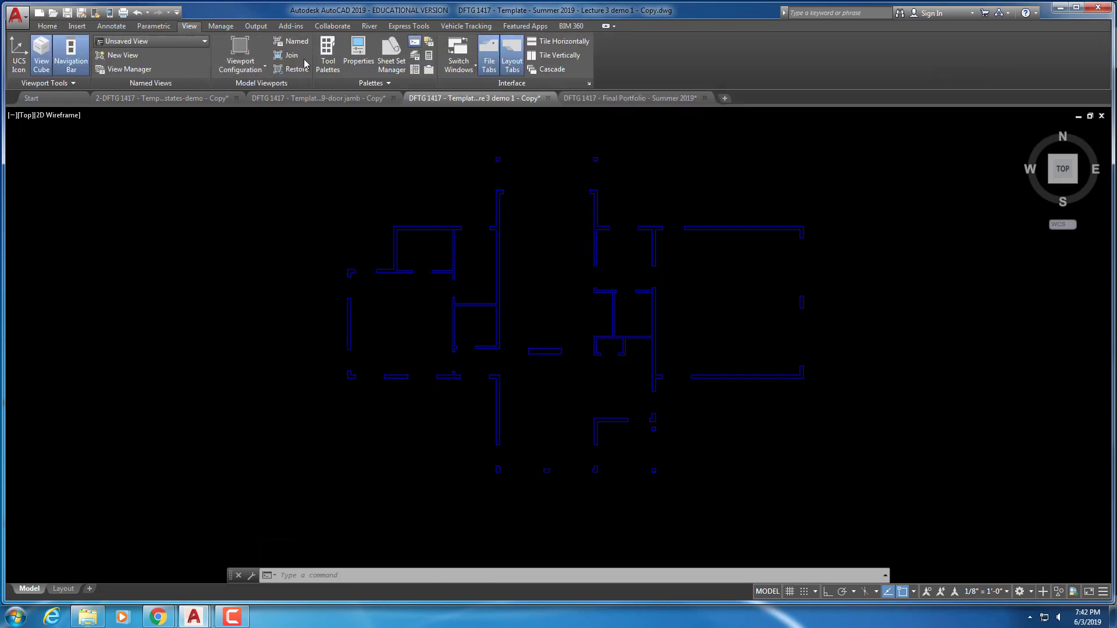
left_click(328, 56)
left_click(501, 98)
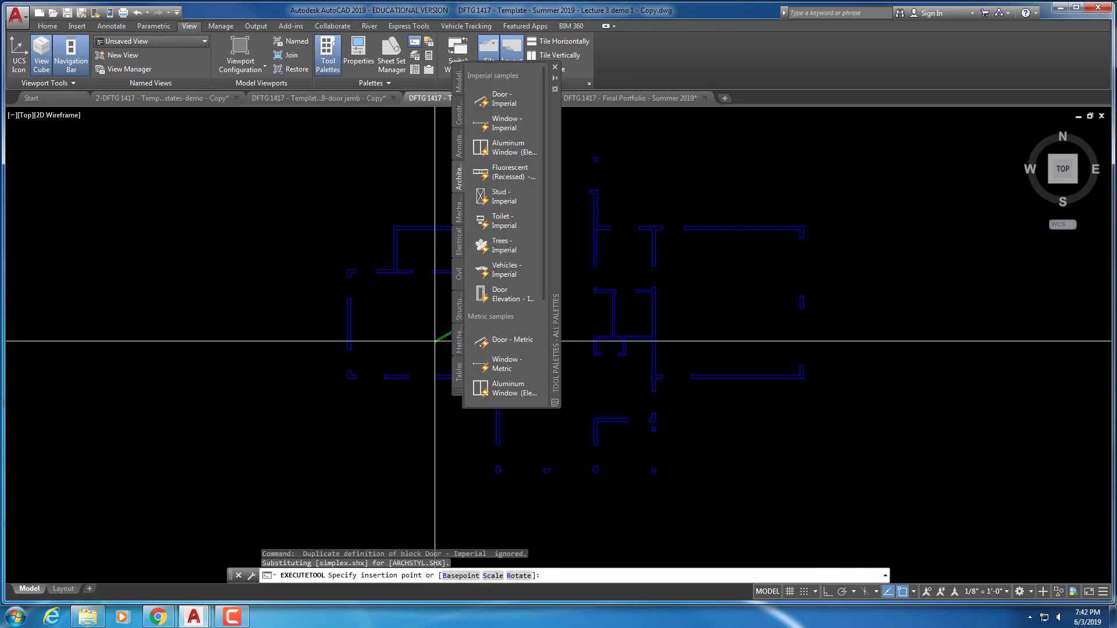
key("Escape")
key("Escape")
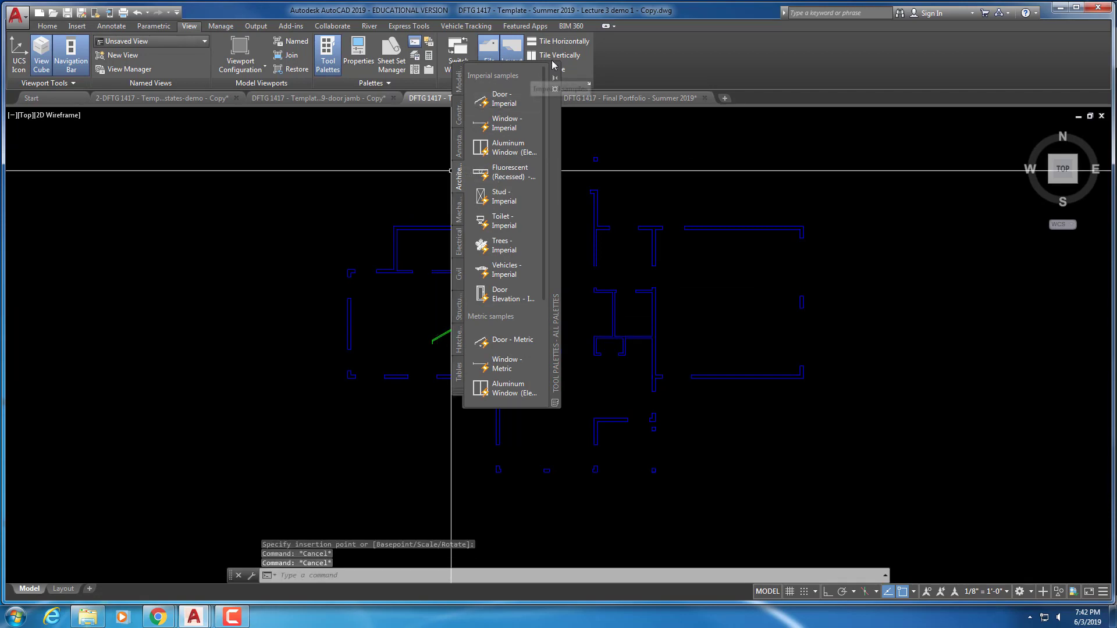
left_click(554, 67)
scroll(434, 343, "up", 6)
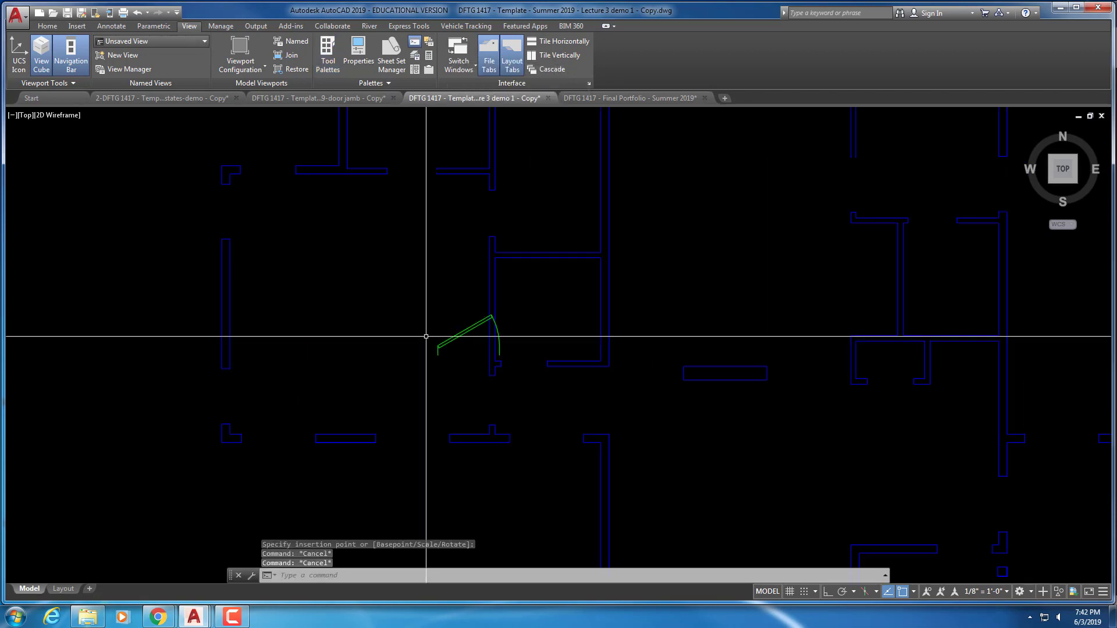
Move the Door - Imperial block further left with MOVE
middle_click_drag(439, 349, 533, 271)
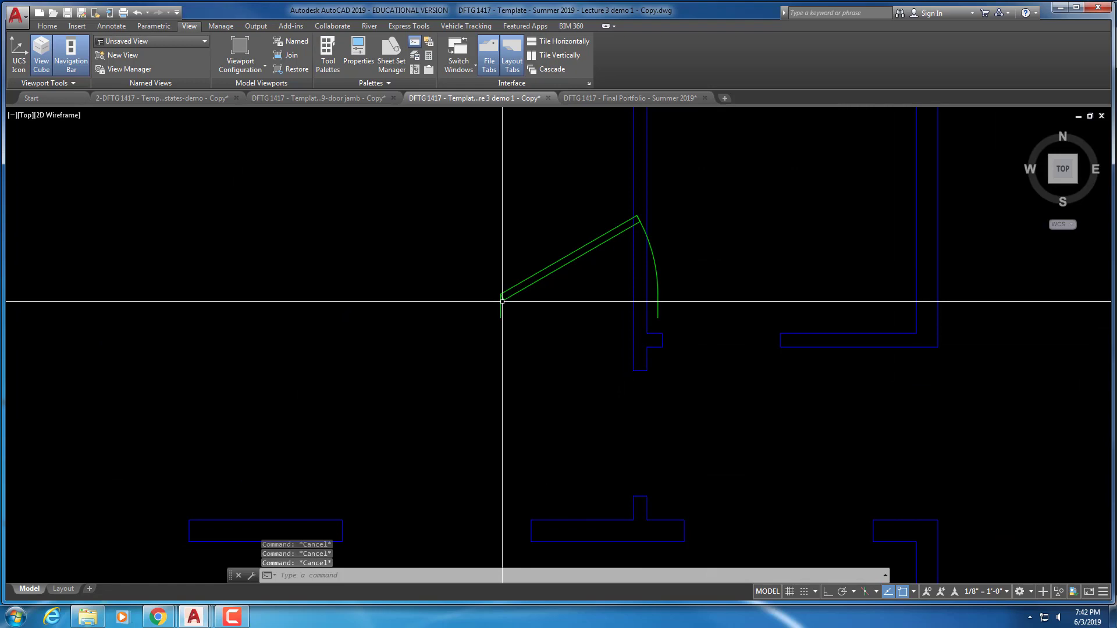
type("m")
key("Return")
left_click(516, 319)
left_click(498, 287)
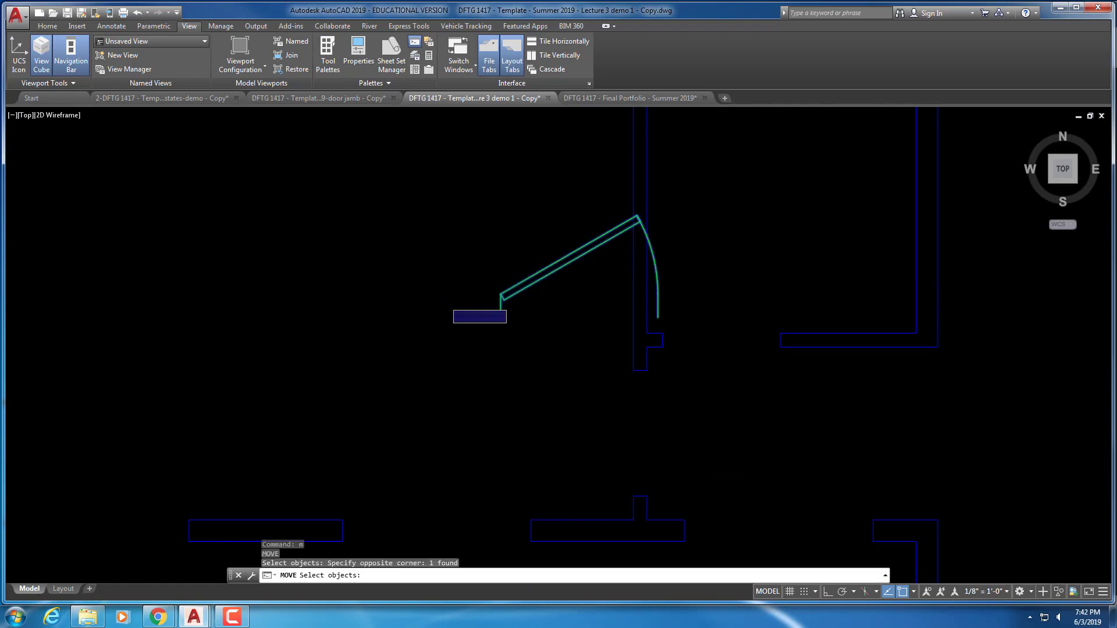
key("Return")
left_click(445, 302)
left_click(331, 300)
key("Escape")
Select the door and try its swing-arc and lookup grips
left_click(471, 260)
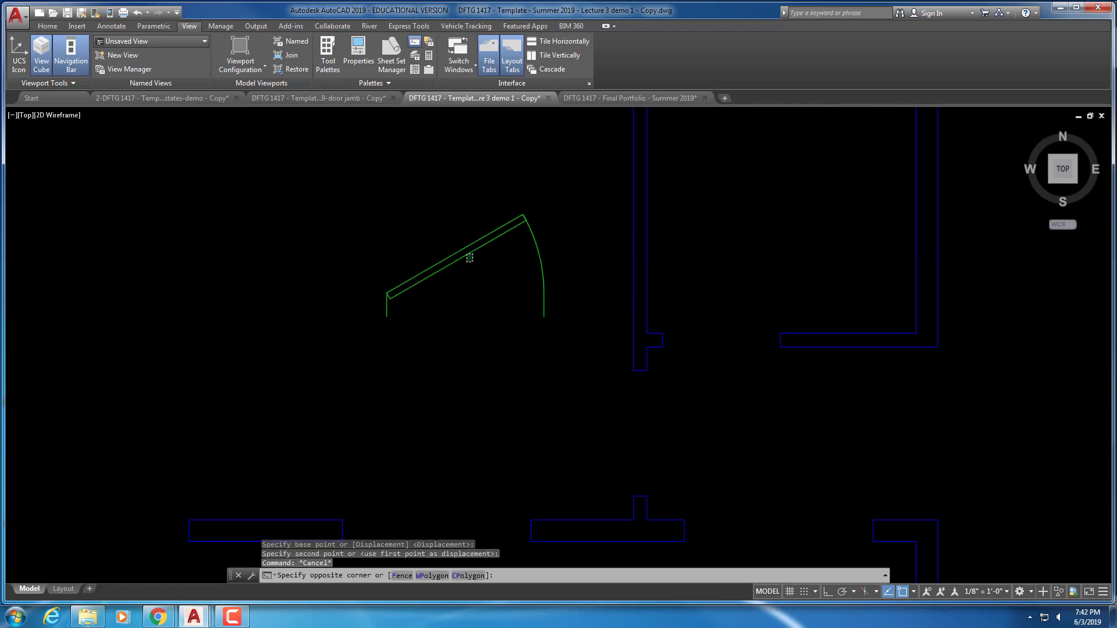
left_click(451, 230)
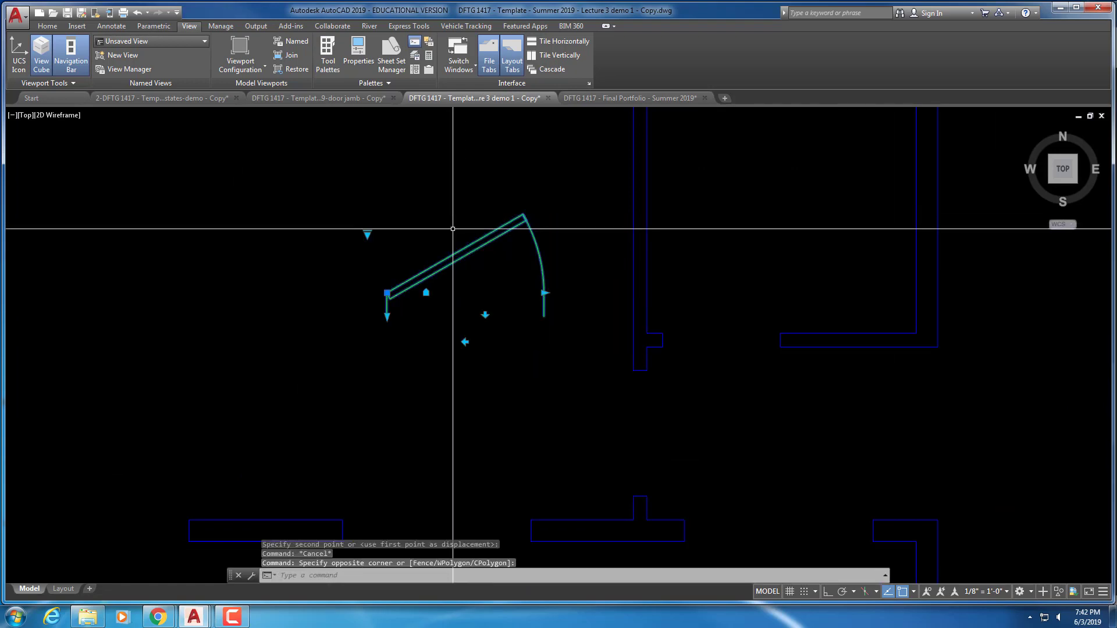
left_click(544, 293)
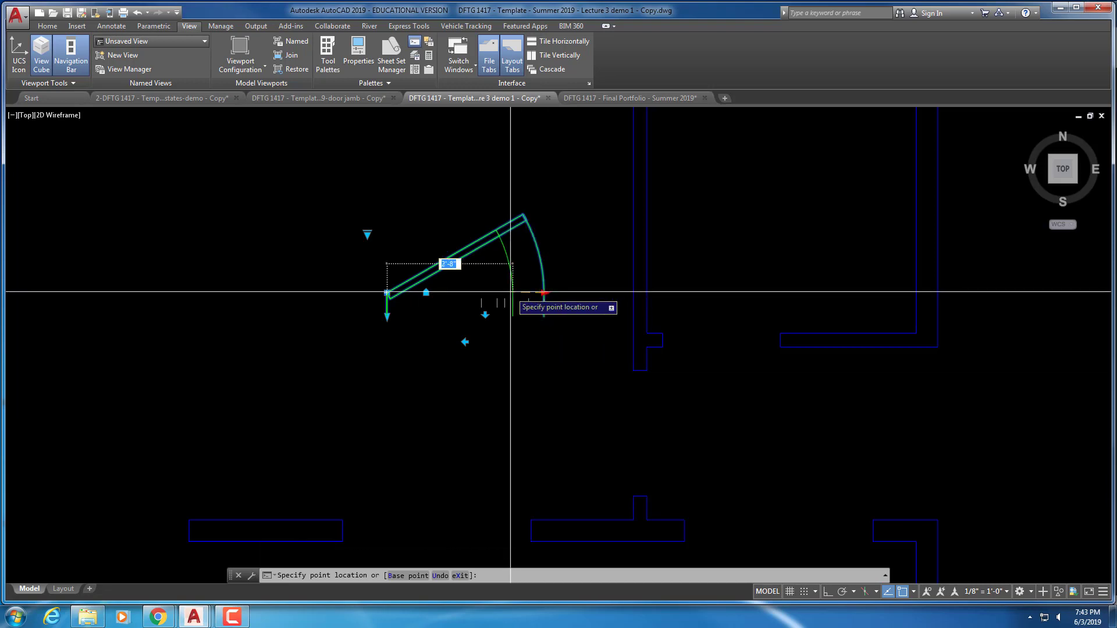
key("Escape")
key("Escape")
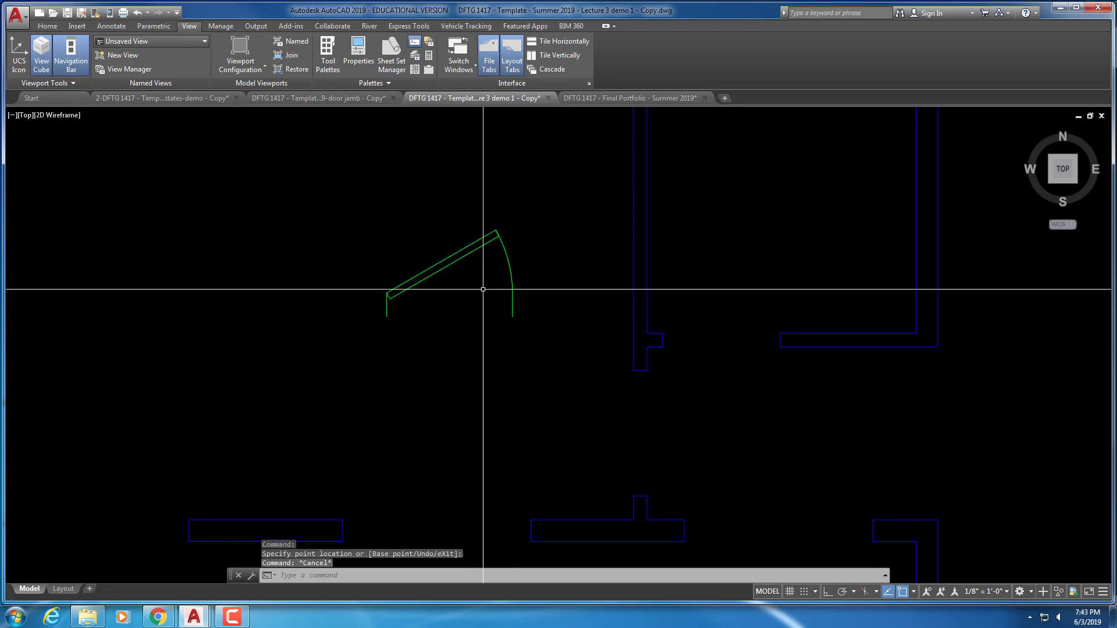
key("Escape")
key("Escape")
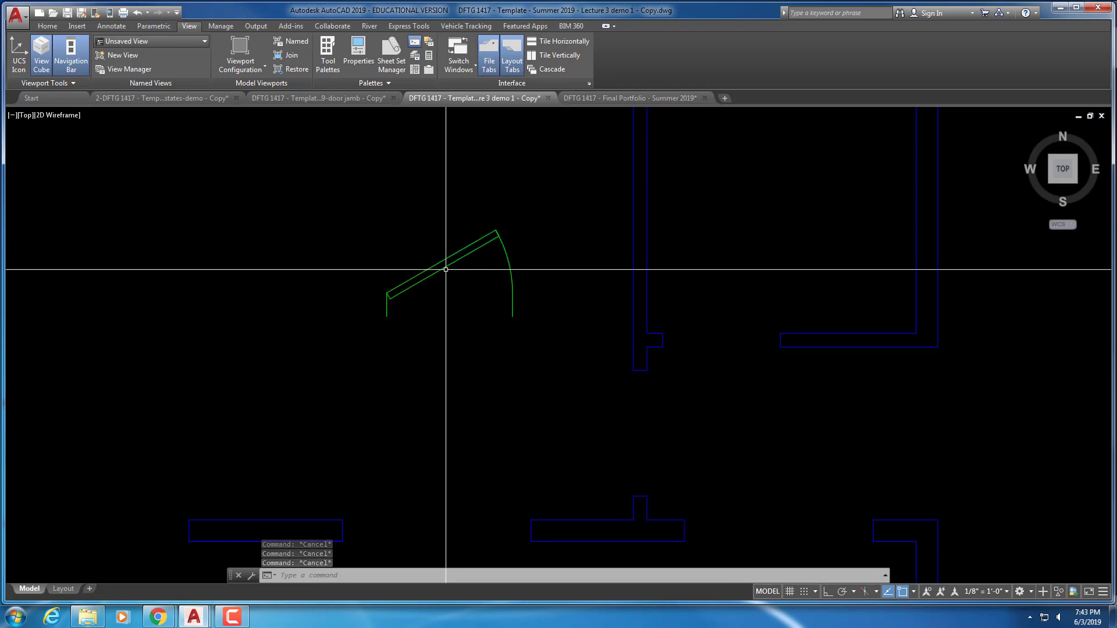
left_click(446, 264)
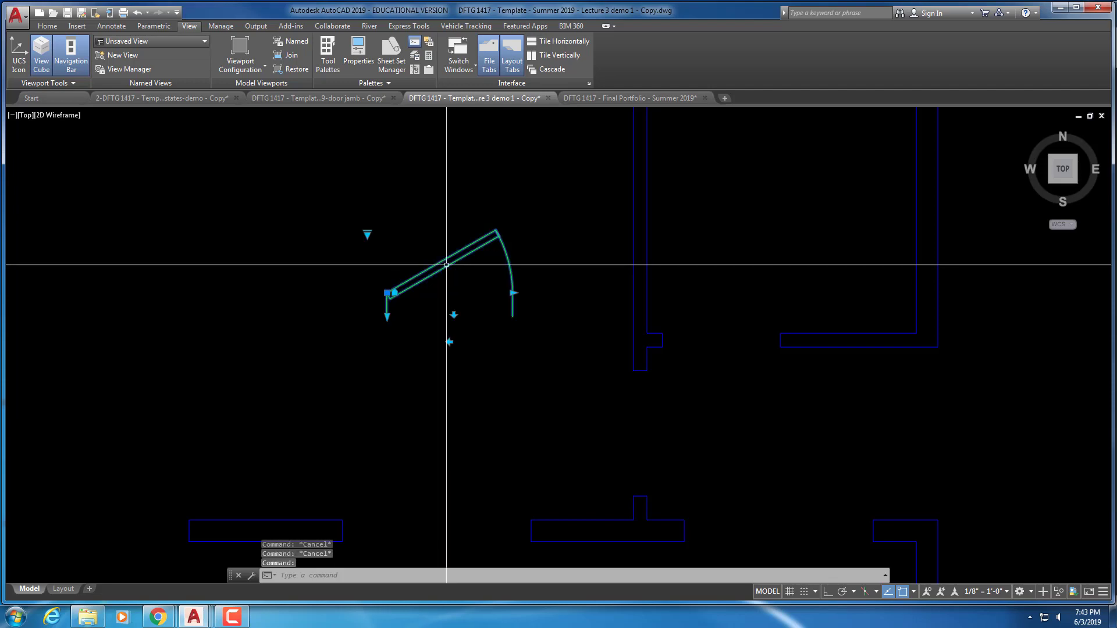
left_click(367, 230)
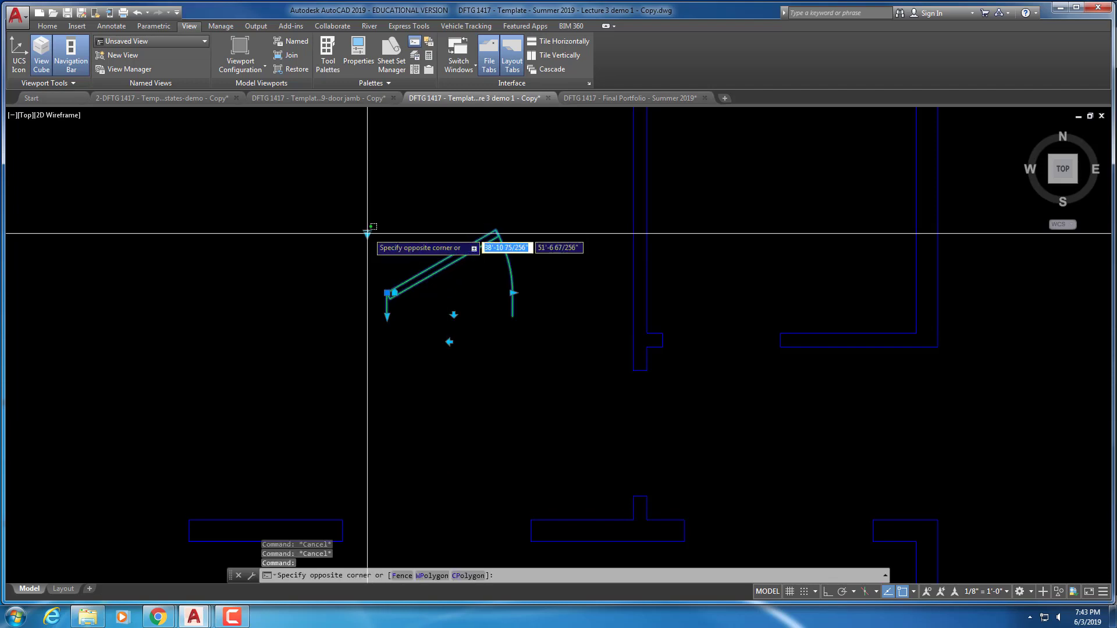
left_click(367, 233)
key("Escape")
key("Escape")
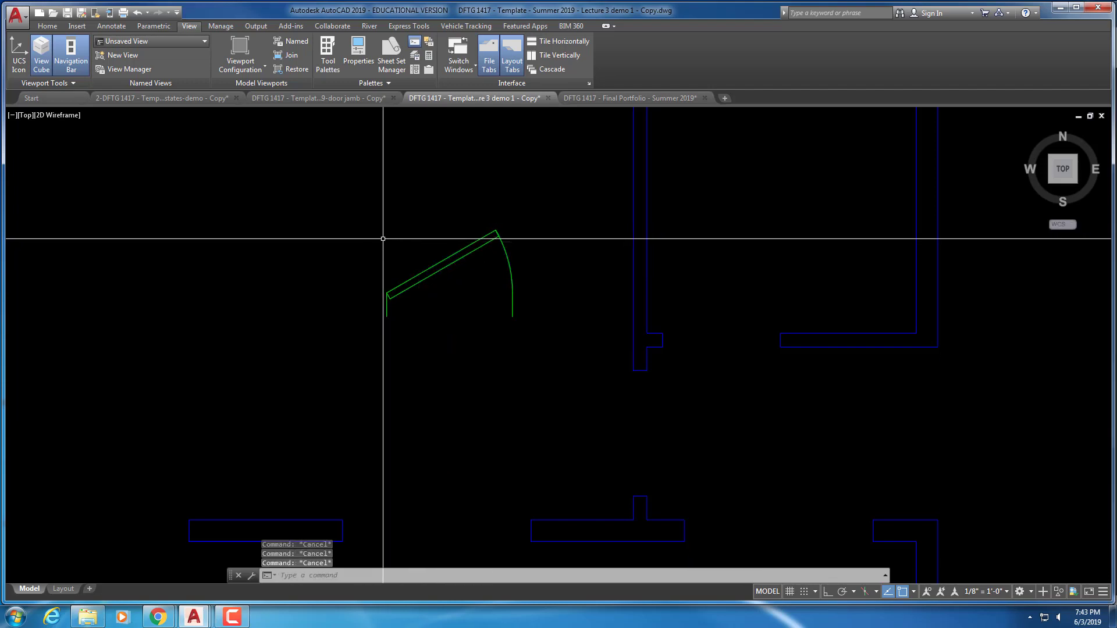
Change the door's swing from Open 30° to Open 45° using its lookup grip
left_click(448, 294)
left_click(444, 281)
left_click(367, 233)
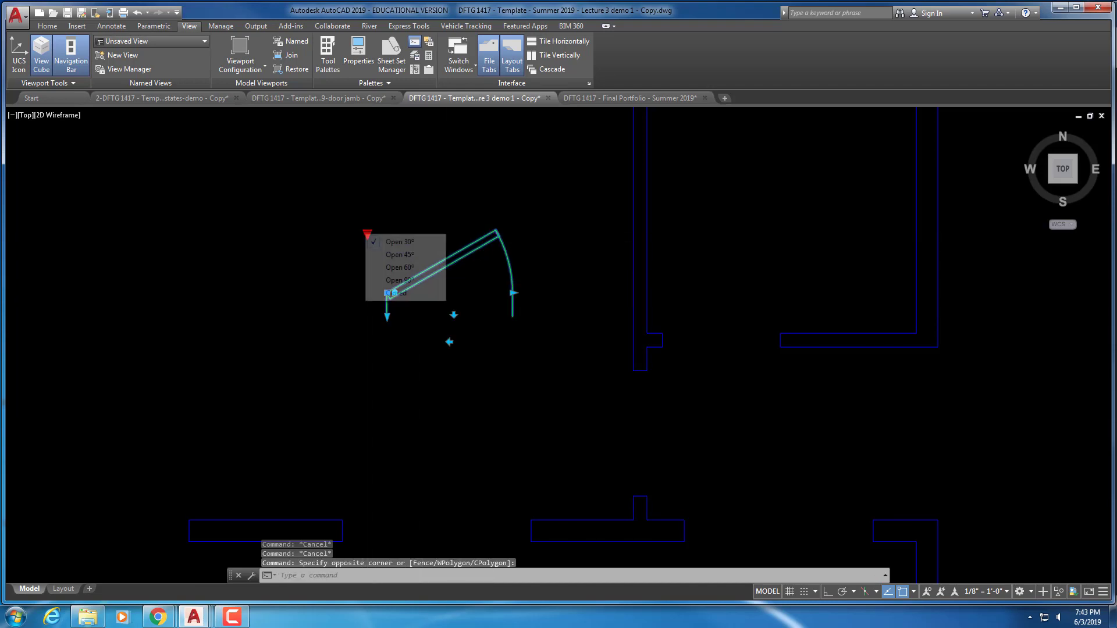
left_click(406, 255)
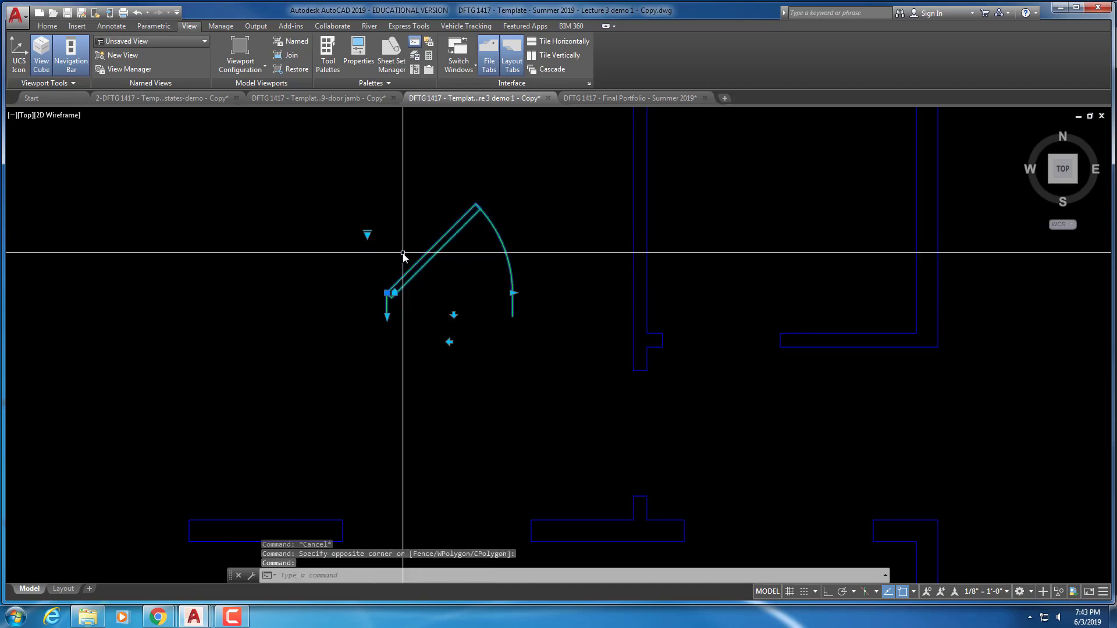
key("Escape")
key("Escape")
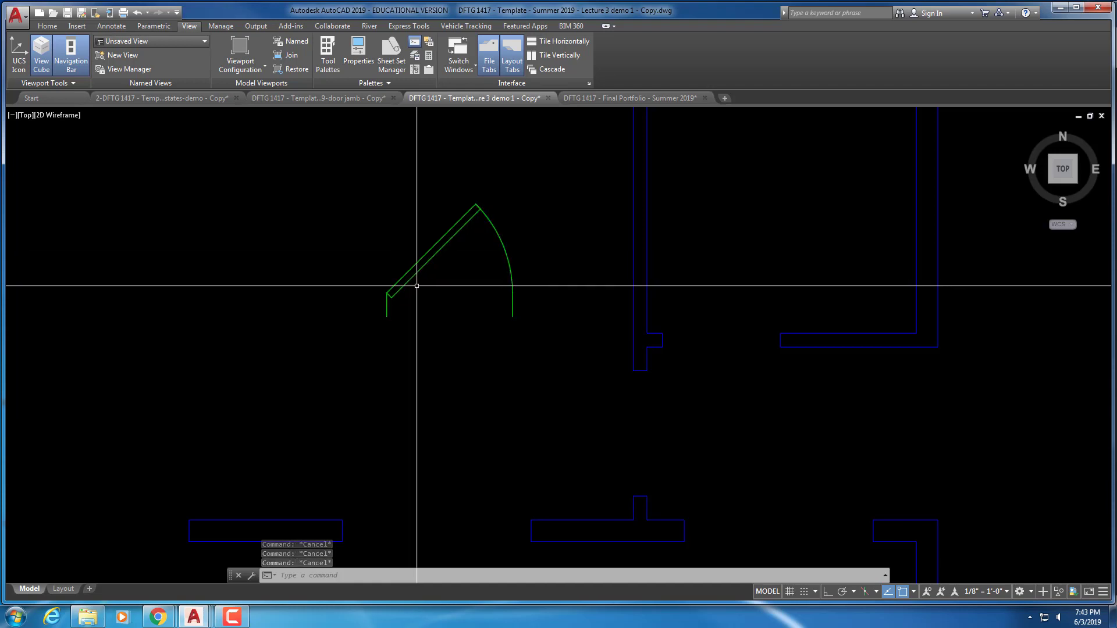
left_click(47, 26)
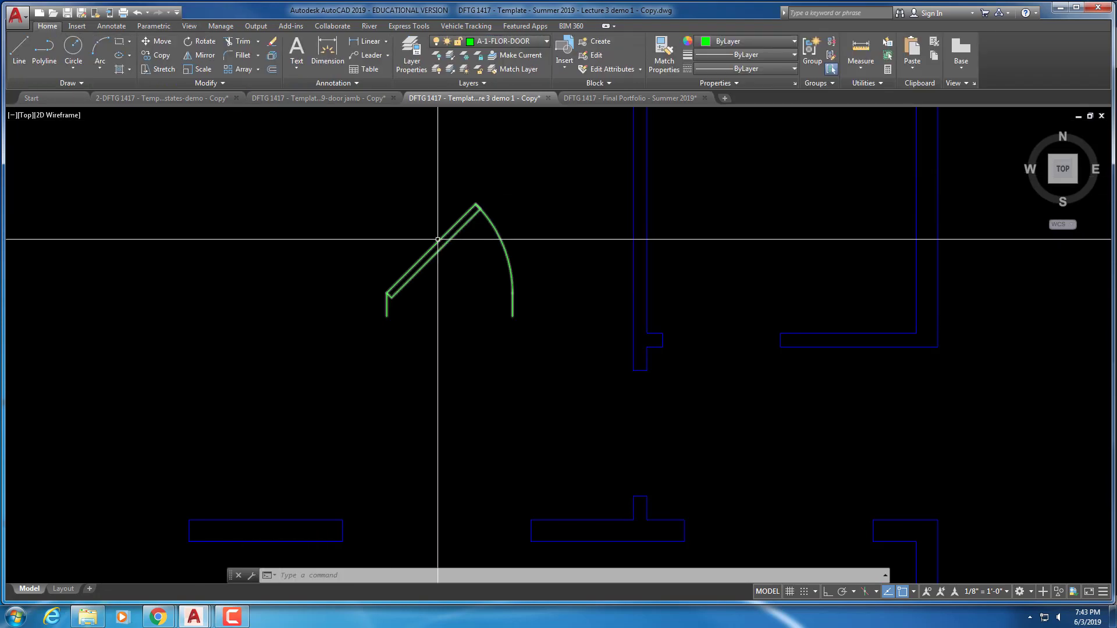
Rotate the door block about its hinge point with ROTATE
type("o")
key("Return")
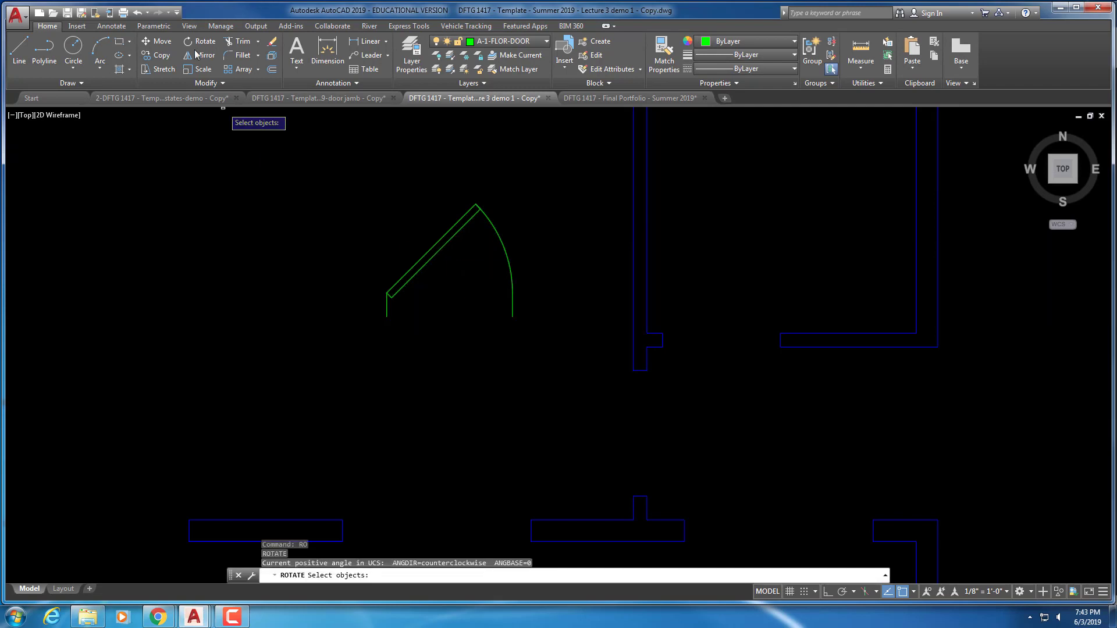
left_click(438, 282)
left_click(384, 244)
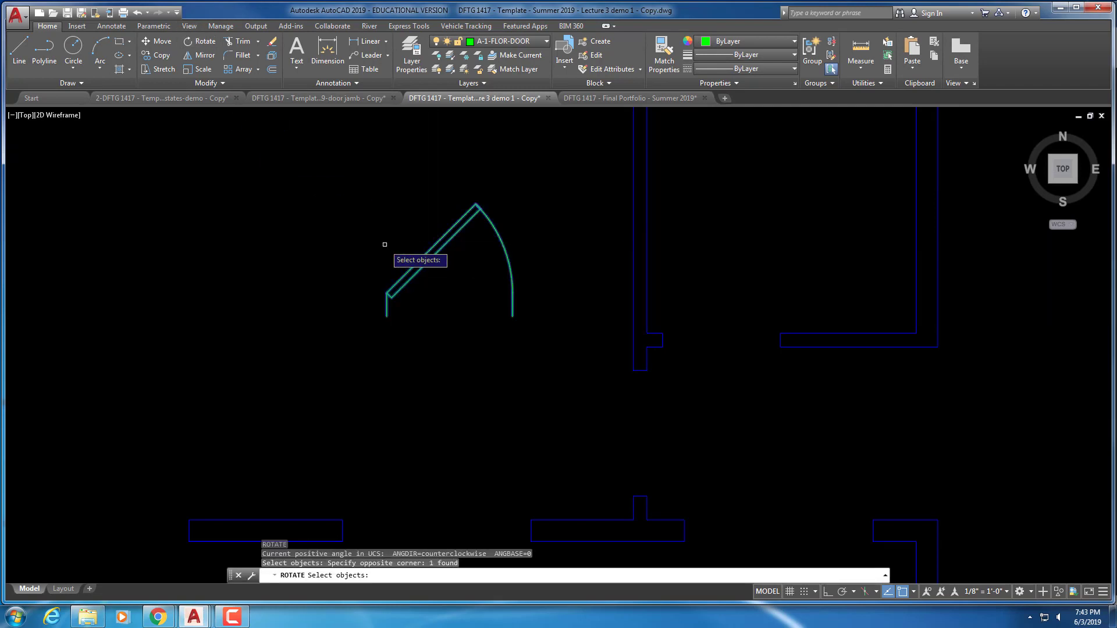
key("Return")
left_click(375, 226)
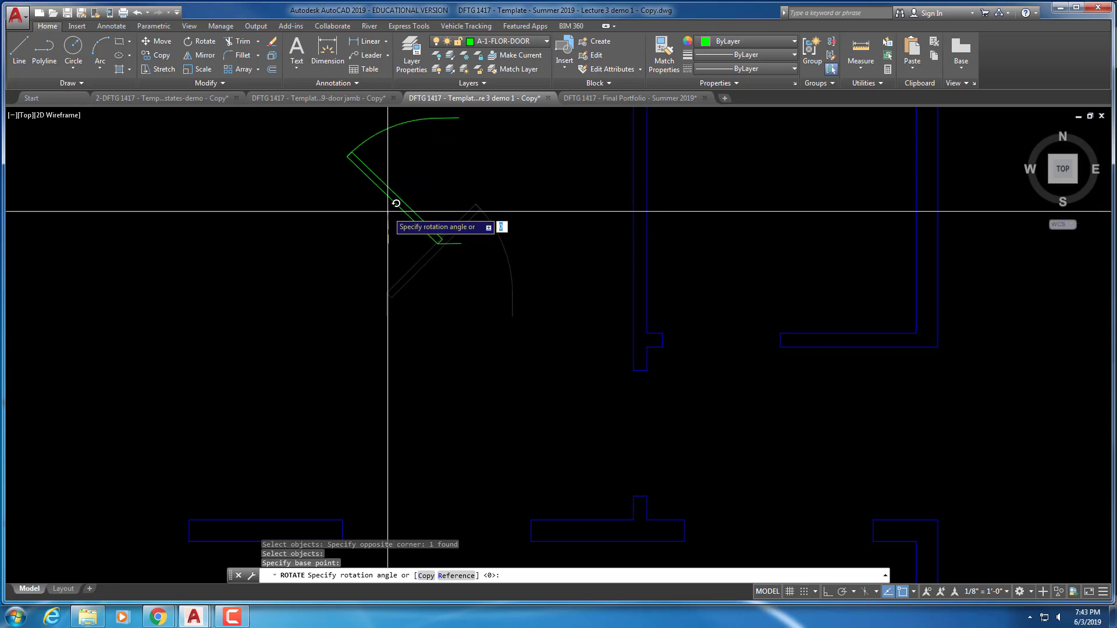
key("F8")
key("Return")
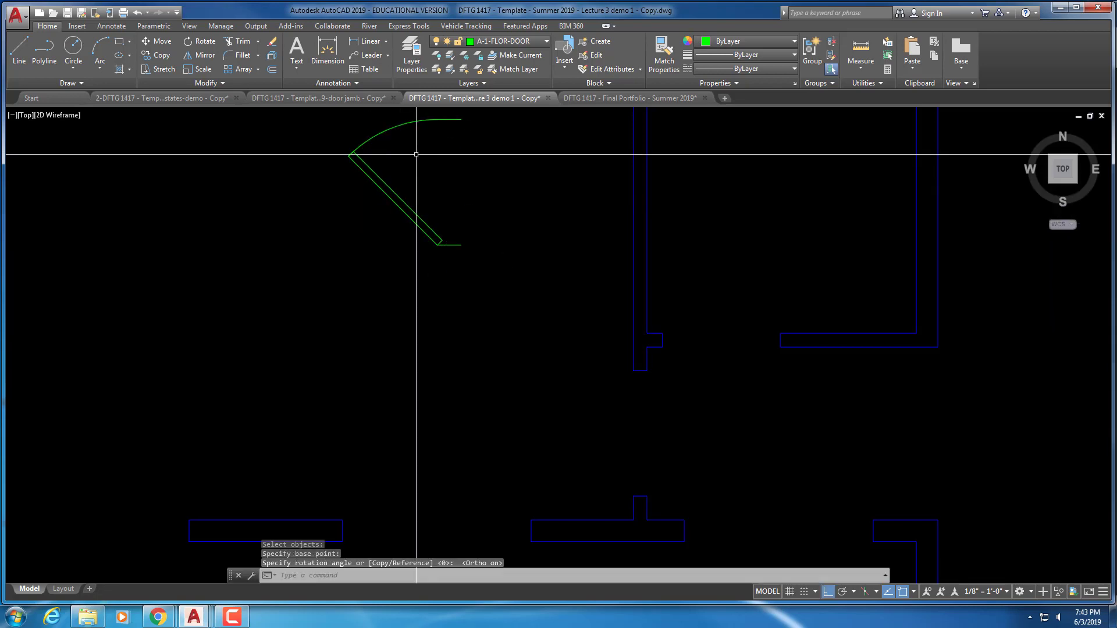
key("Escape")
key("Escape")
key("Escape")
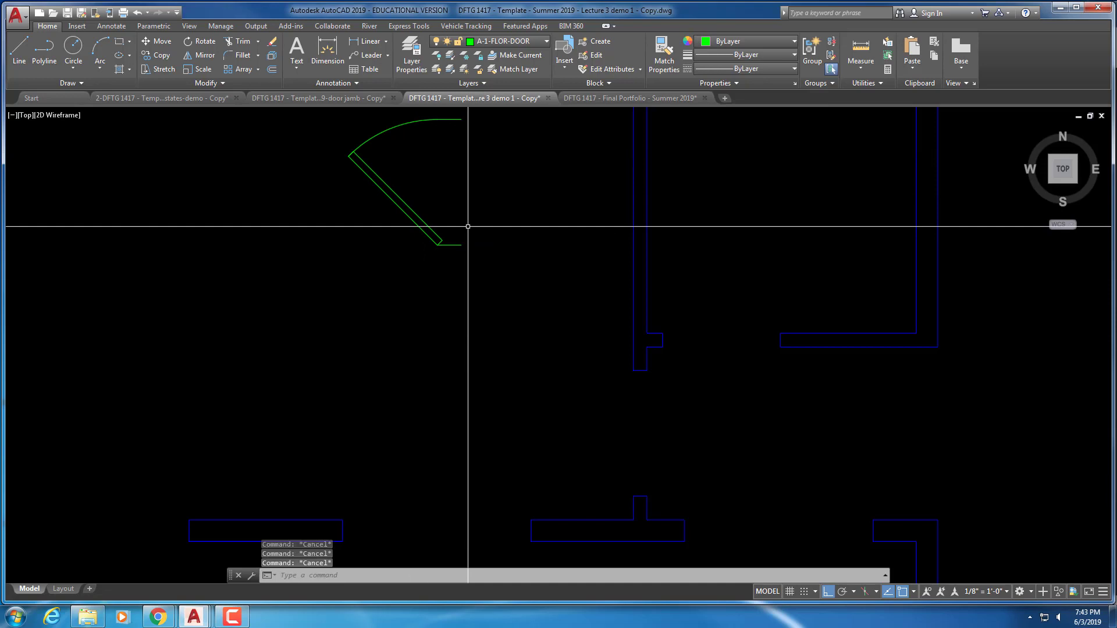
Move the door so its hinge sits on the wall opening corner
type("m")
key("space")
left_click(466, 225)
left_click(399, 279)
key("Return")
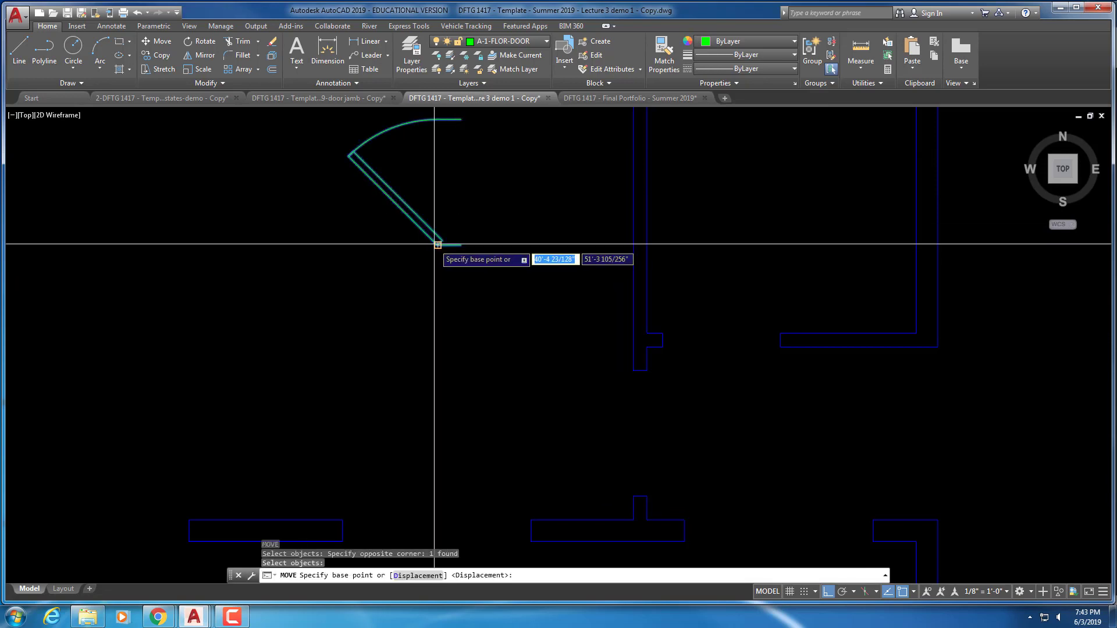
left_click(438, 245)
middle_click_drag(528, 361, 380, 112)
scroll(432, 160, "up", 2)
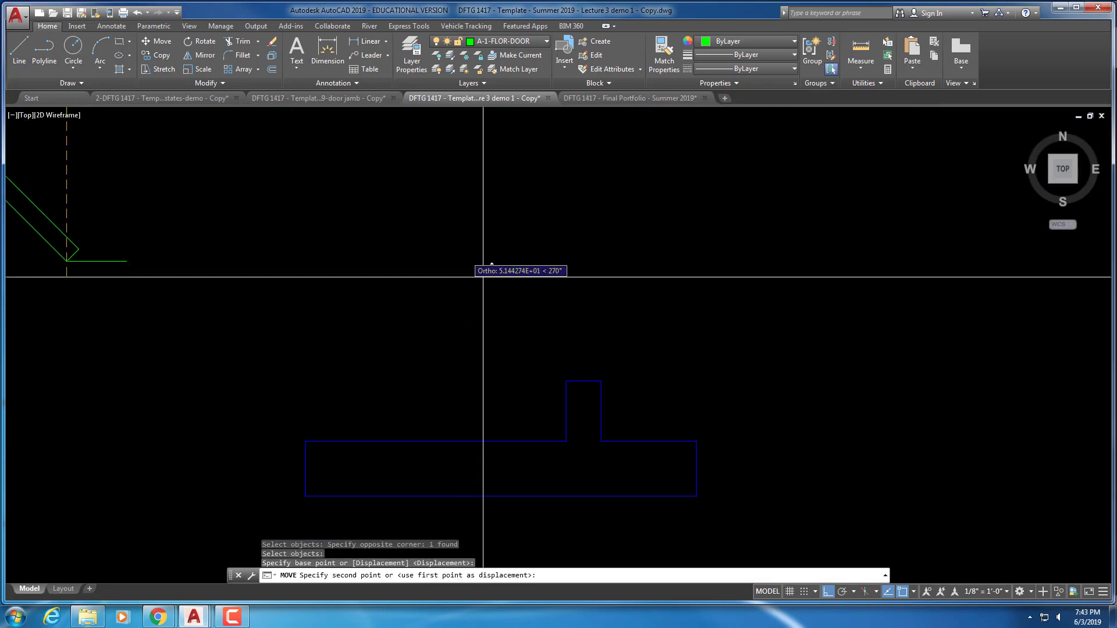
left_click(568, 380)
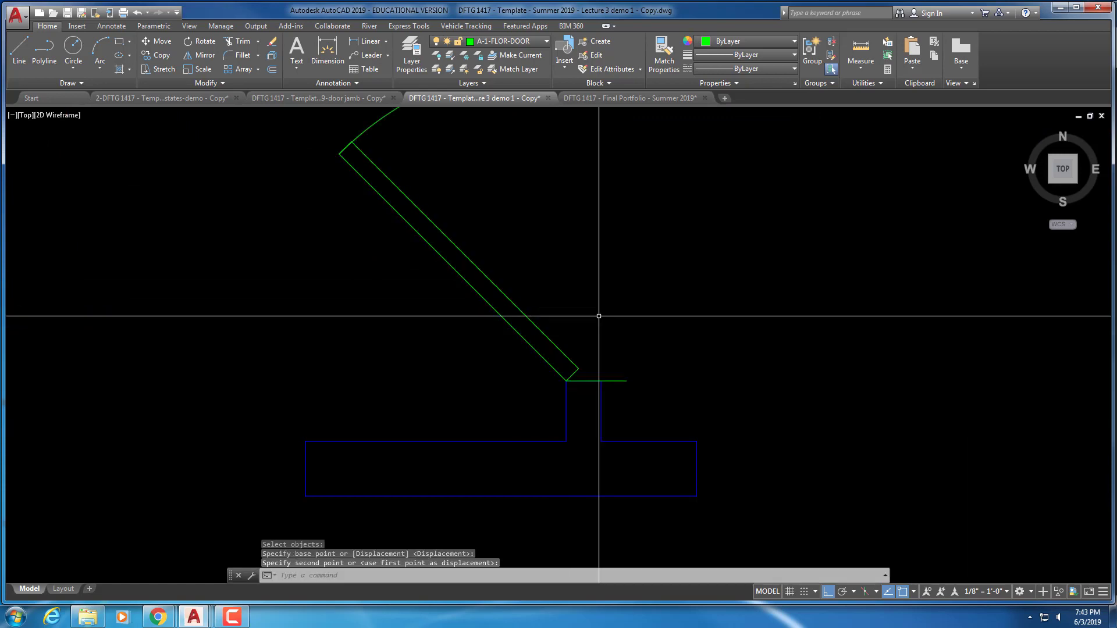
Drag the door's end grip back to the opening edge, then deselect it
left_click(612, 365)
left_click(611, 399)
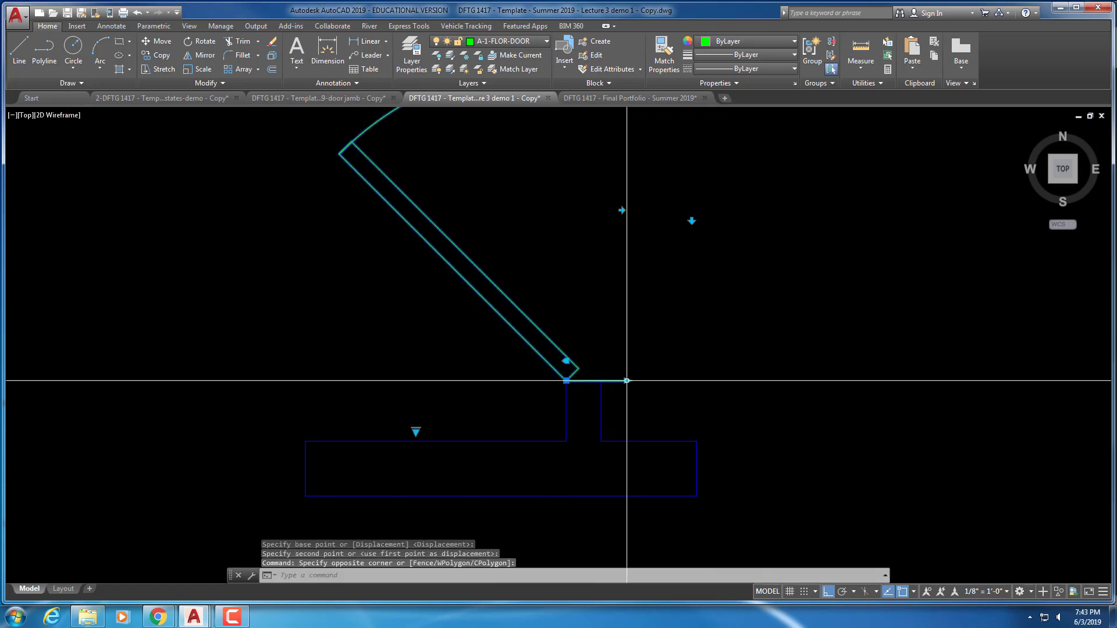
left_click(627, 381)
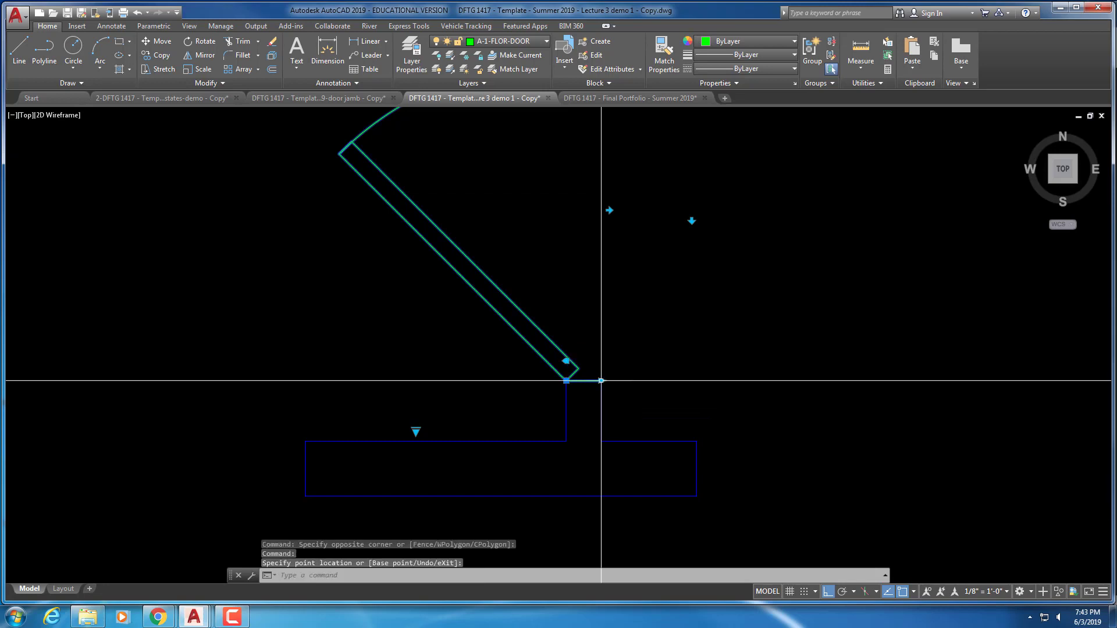
left_click(601, 381)
key("Escape")
key("Escape")
key("Escape")
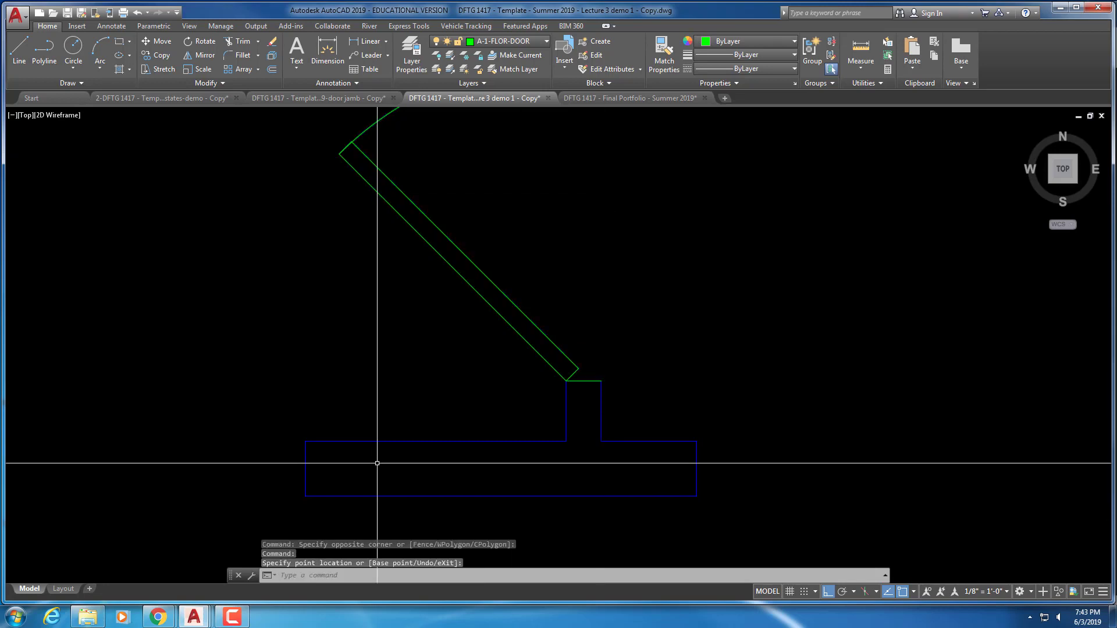
scroll(462, 347, "down", 4)
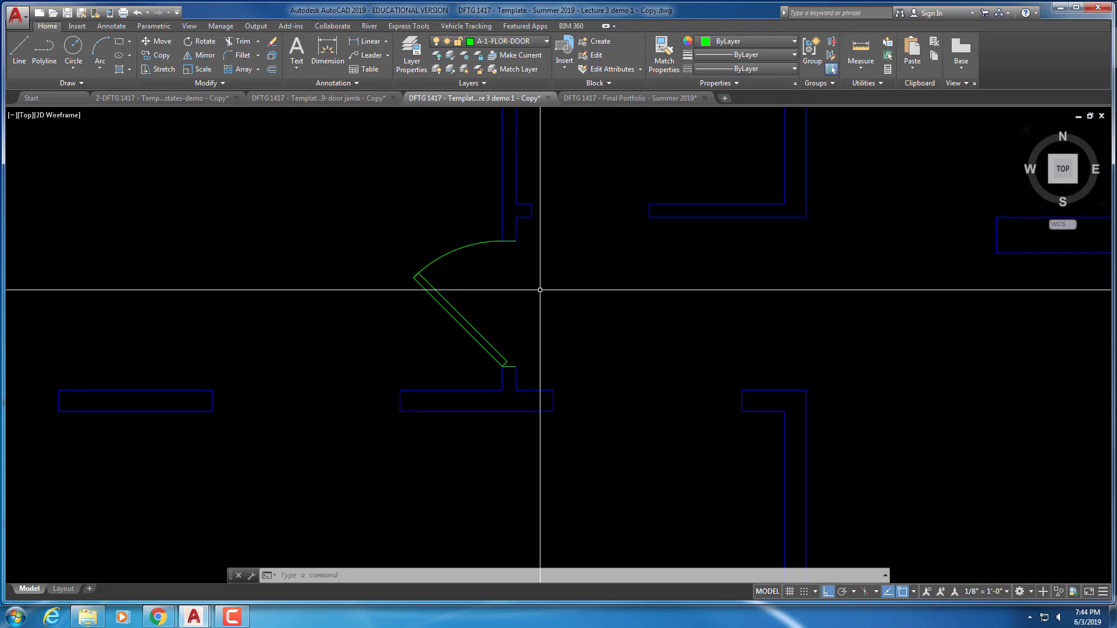
Copy the door to the right with COPY
type("co")
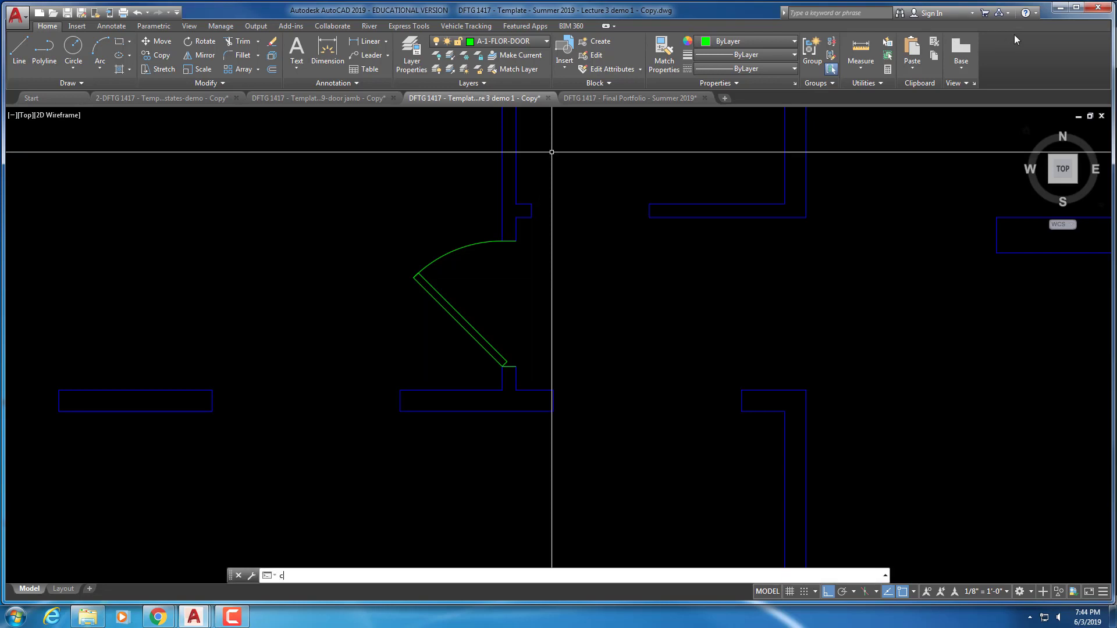
right_click(1014, 42)
key("Escape")
type("co")
key("Return")
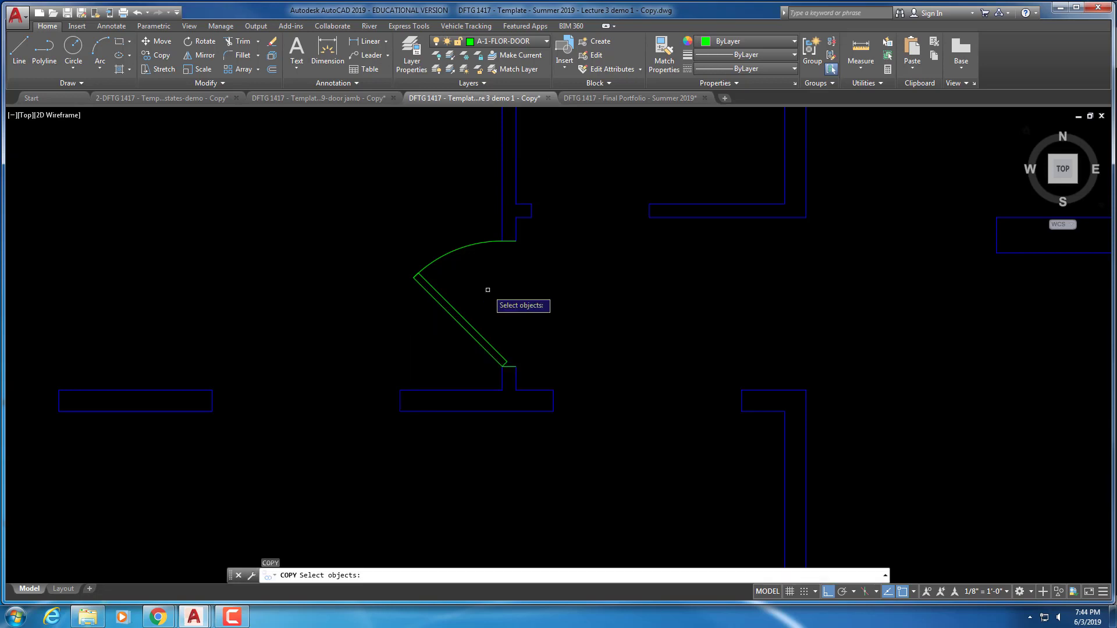
left_click(486, 288)
left_click(437, 319)
key("Return")
left_click(478, 302)
left_click(620, 317)
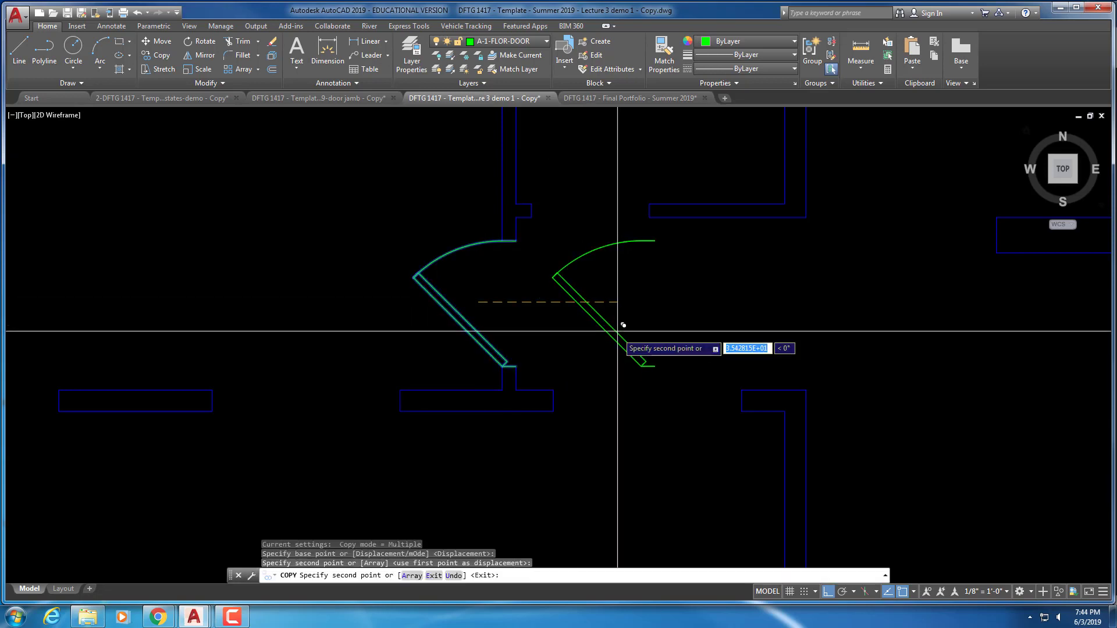
key("Escape")
key("Escape")
key("Escape")
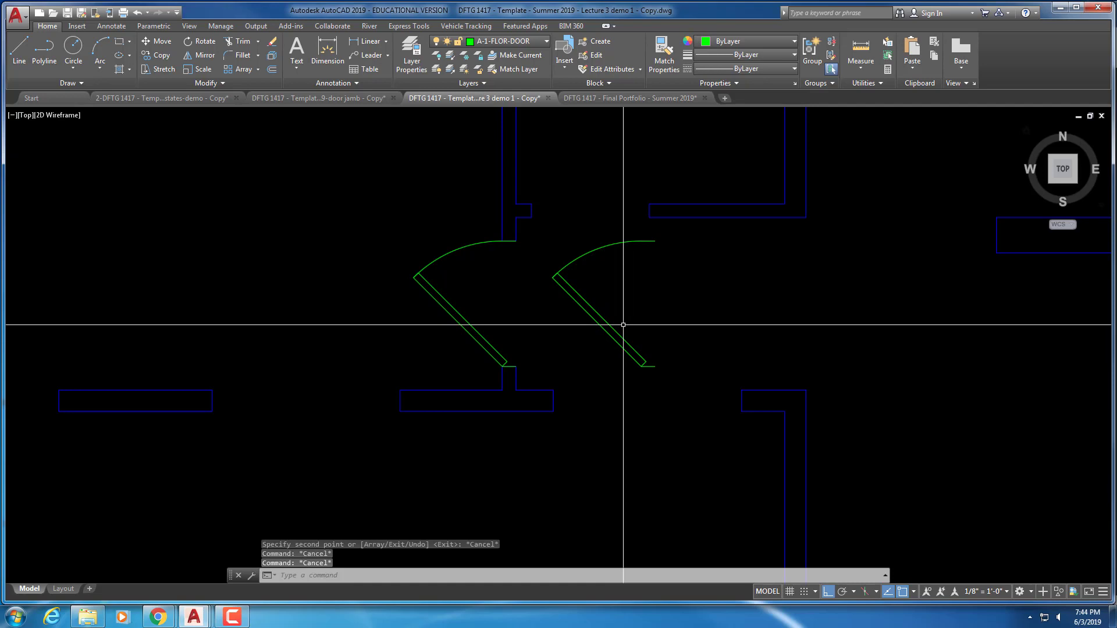
Rotate the copied door 270° about its corner
type("ro")
key("Return")
left_click(644, 307)
left_click(603, 342)
key("Return")
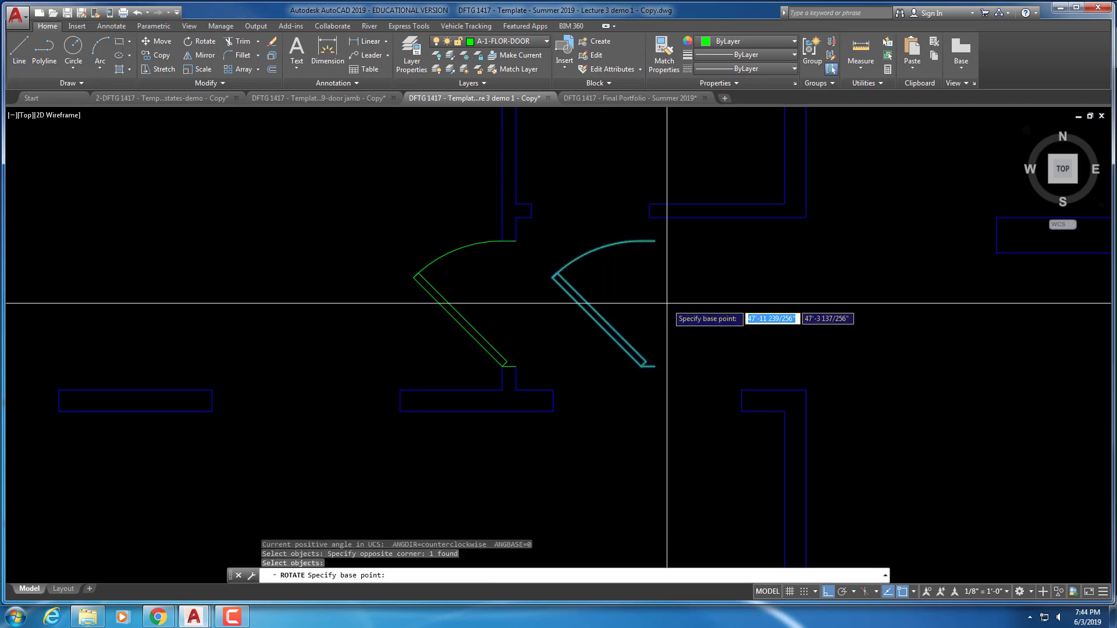
left_click(665, 306)
left_click(666, 306)
scroll(570, 243, "up", 4)
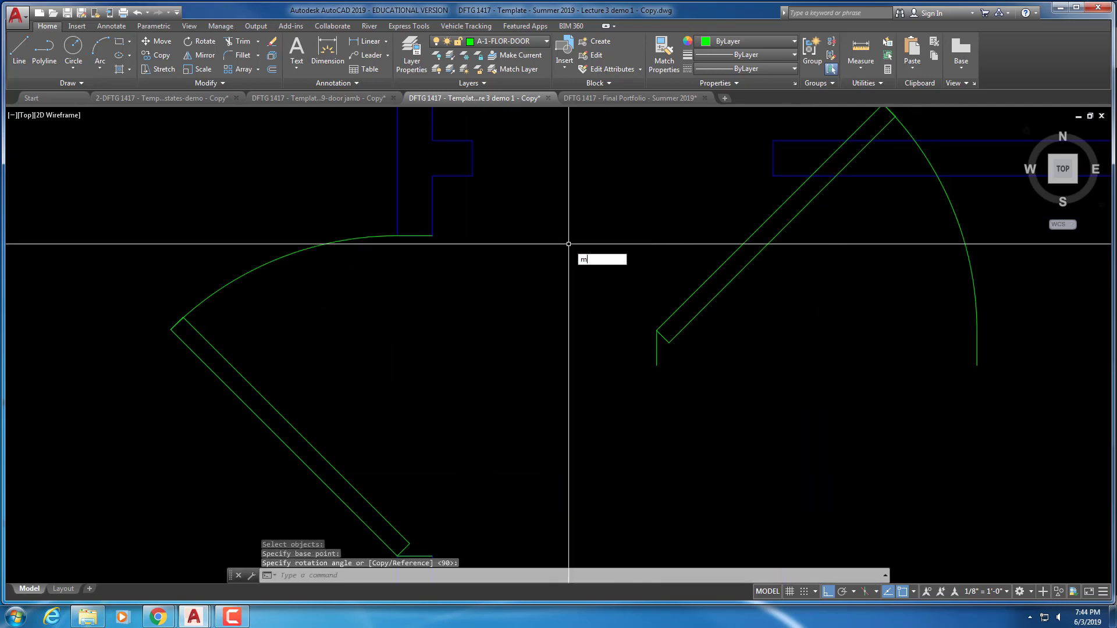
Move the rotated door into the neighbouring wall opening
type("m")
key("Return")
left_click(687, 357)
left_click(487, 237)
key("Return")
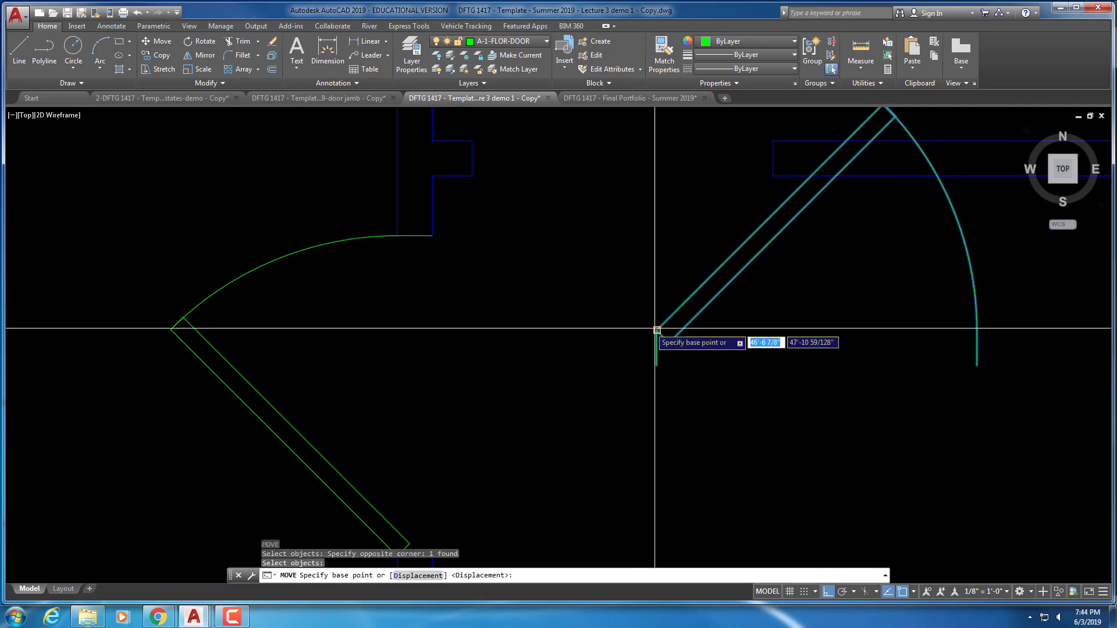
left_click(657, 330)
left_click(472, 140)
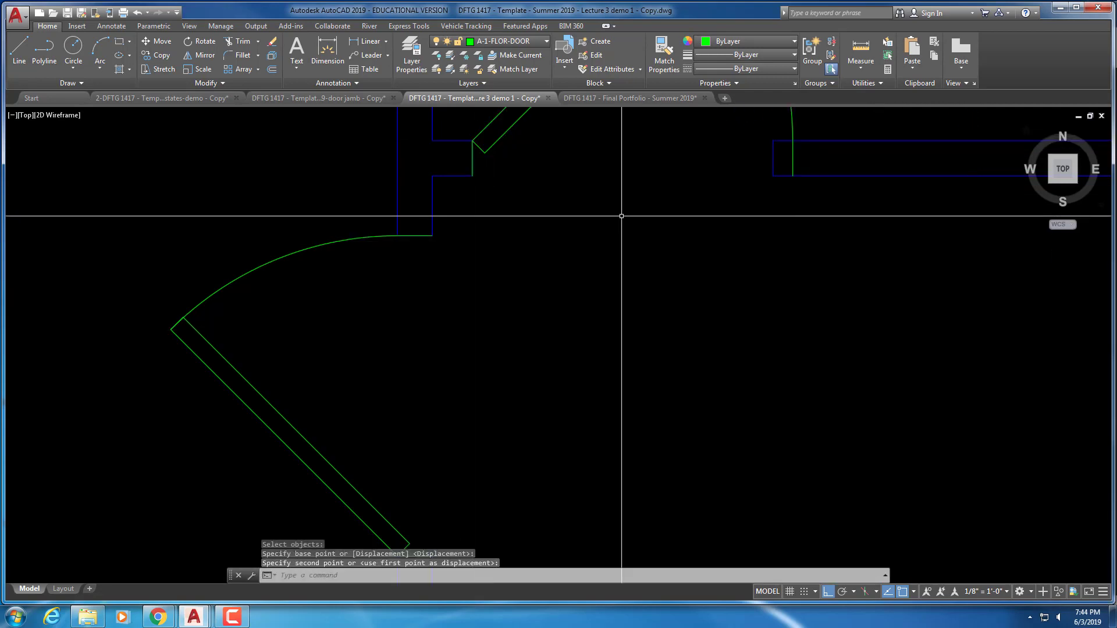
middle_click_drag(673, 179, 611, 287)
scroll(611, 279, "down", 2)
left_click(698, 216)
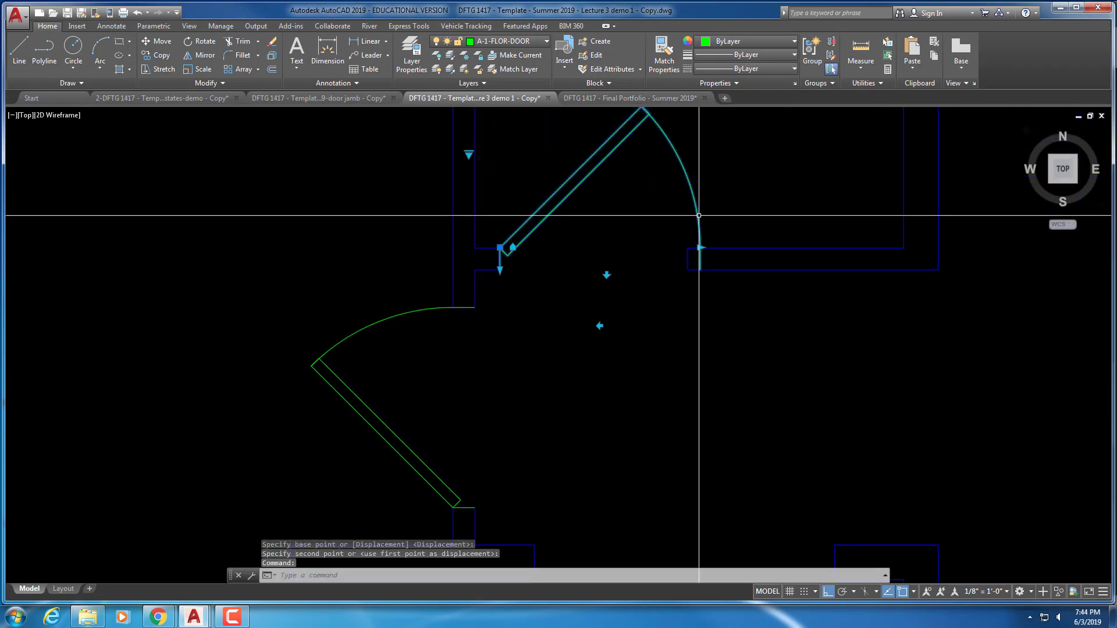
left_click(699, 248)
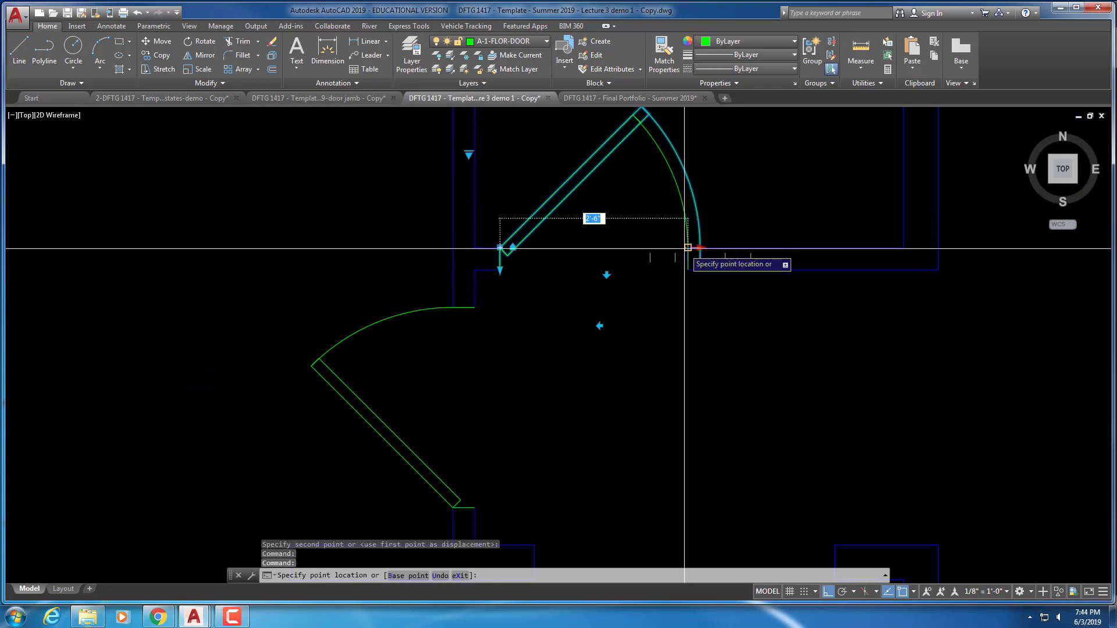
key("Escape")
key("Escape")
key("Escape")
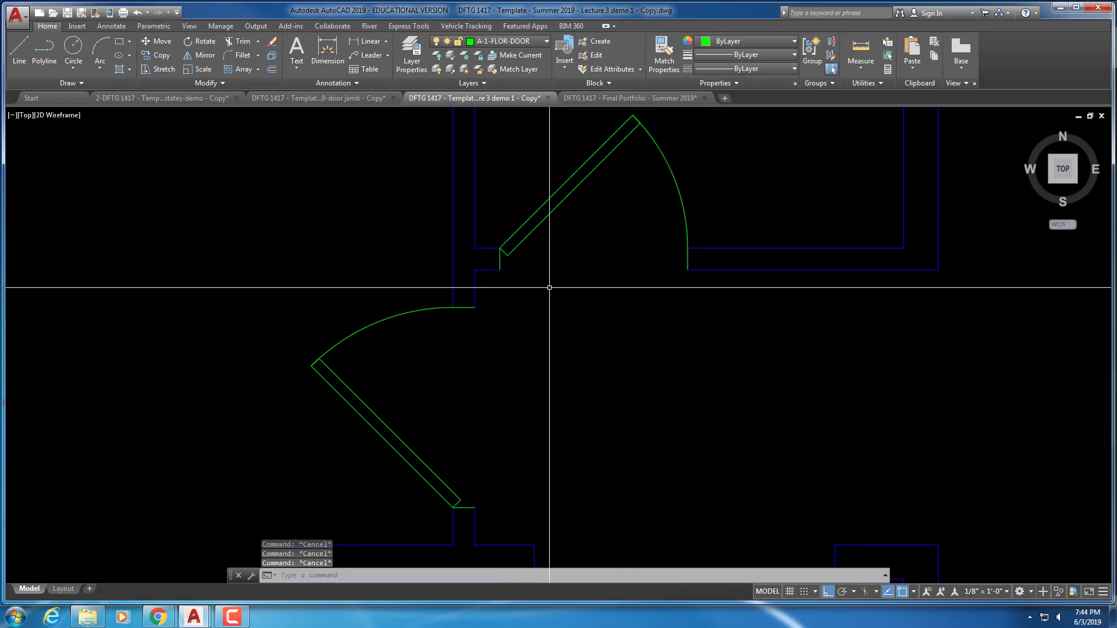
Copy the door upward into the room above
scroll(554, 287, "down", 5)
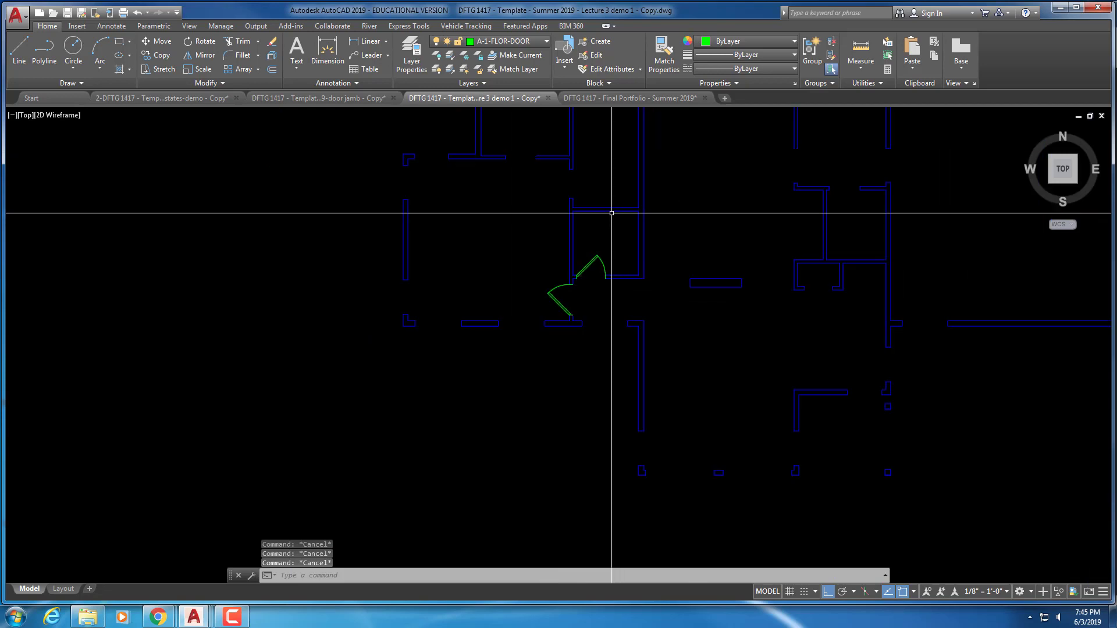
middle_click_drag(611, 213, 603, 387)
scroll(574, 373, "up", 3)
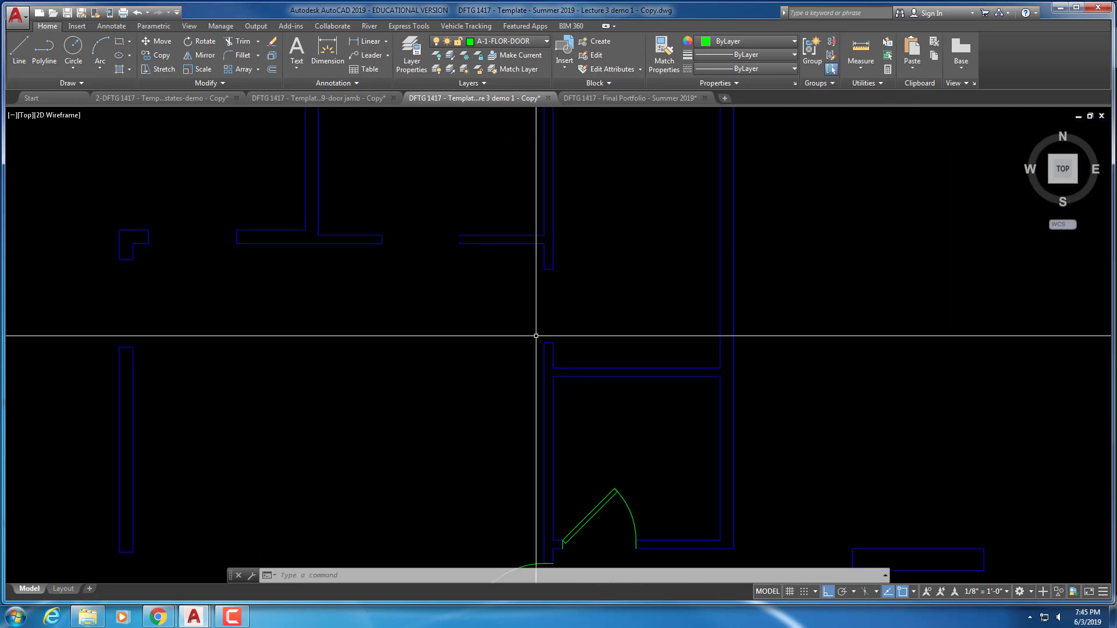
scroll(578, 369, "down", 2)
middle_click_drag(578, 369, 600, 308)
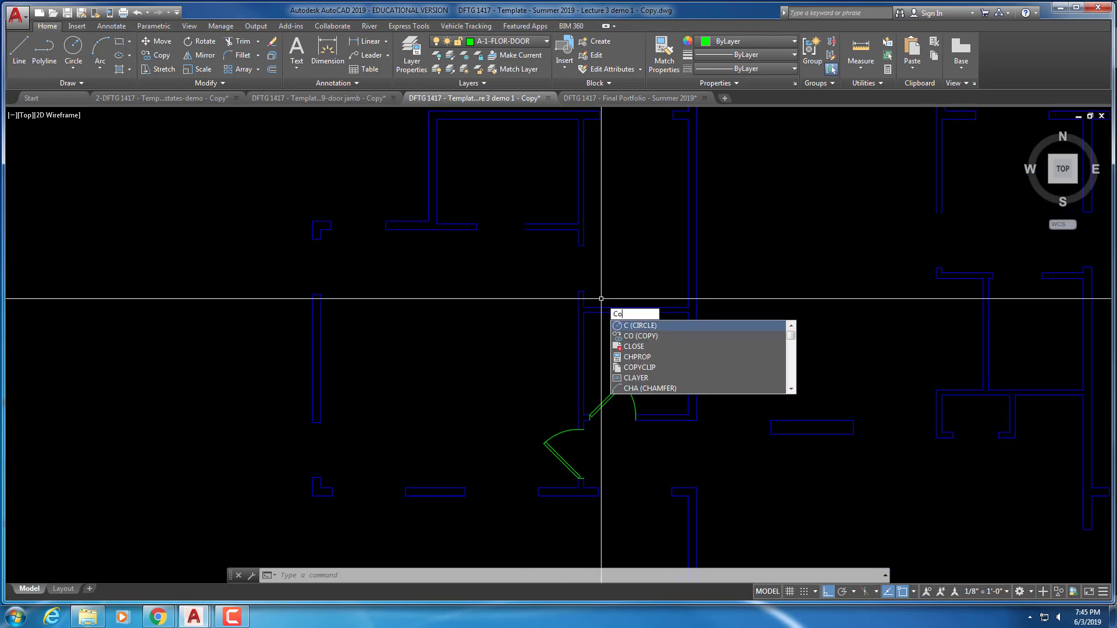
key("Return")
left_click(621, 412)
left_click(603, 386)
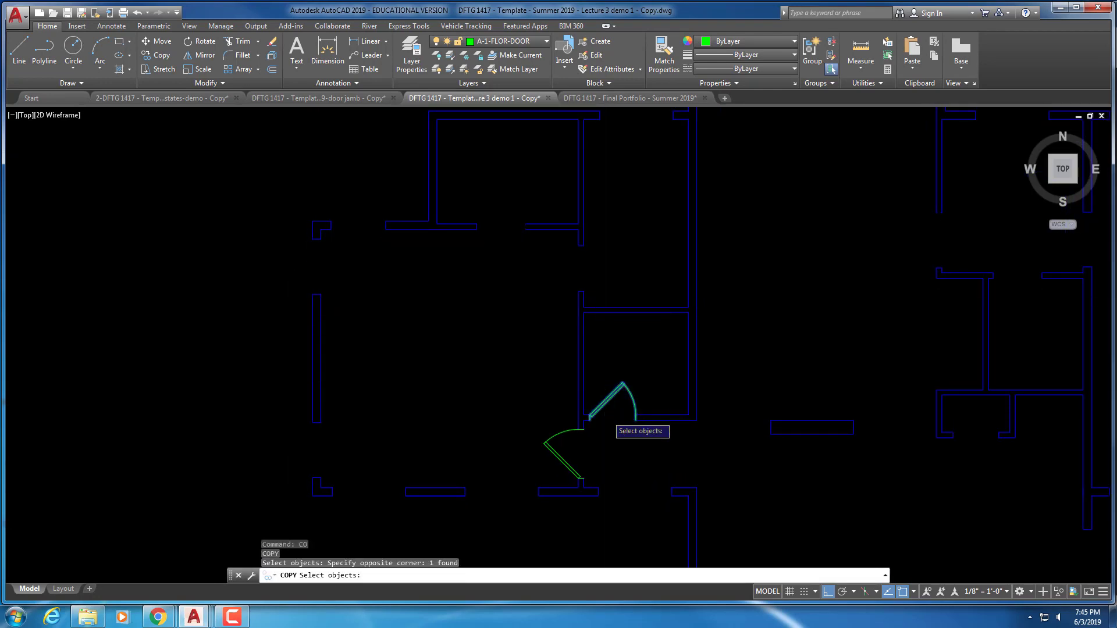
key("Return")
left_click(610, 345)
left_click(611, 195)
key("Escape")
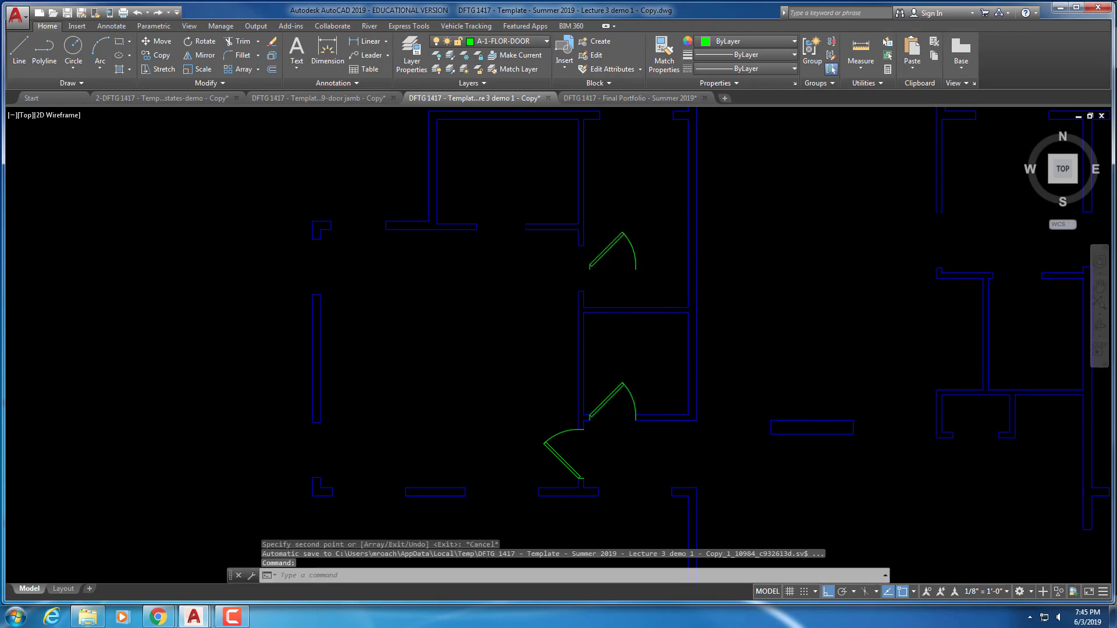
key("Escape")
key("Escape")
type("o")
key("Return")
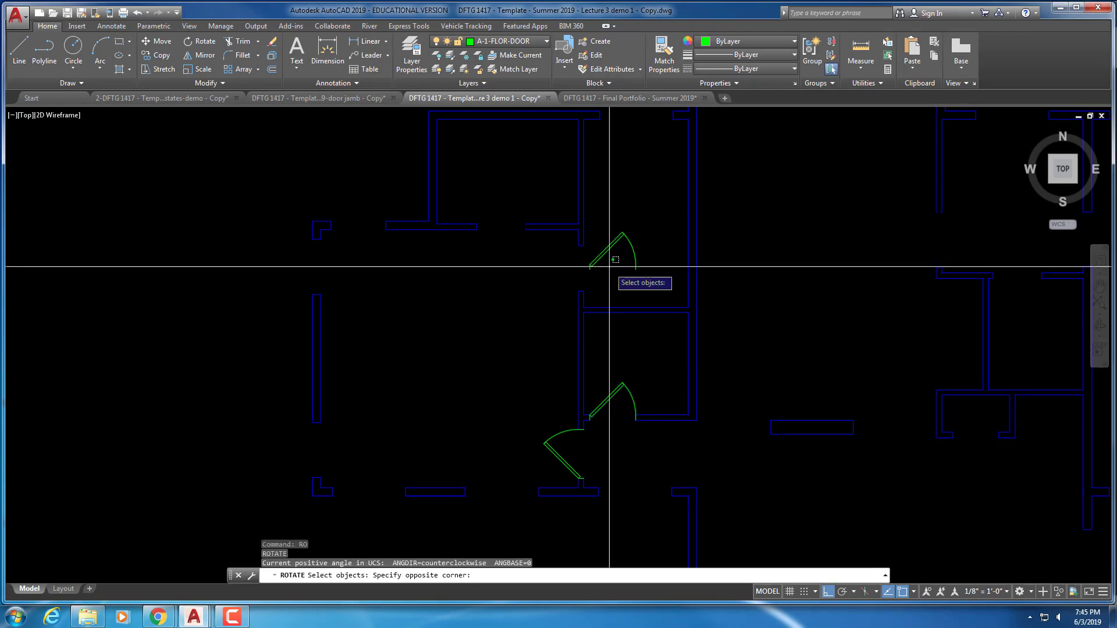
Rotate the upper door copy -90° (clockwise)
left_click(610, 268)
left_click(602, 253)
key("Return")
left_click(614, 274)
type("-90")
key("Return")
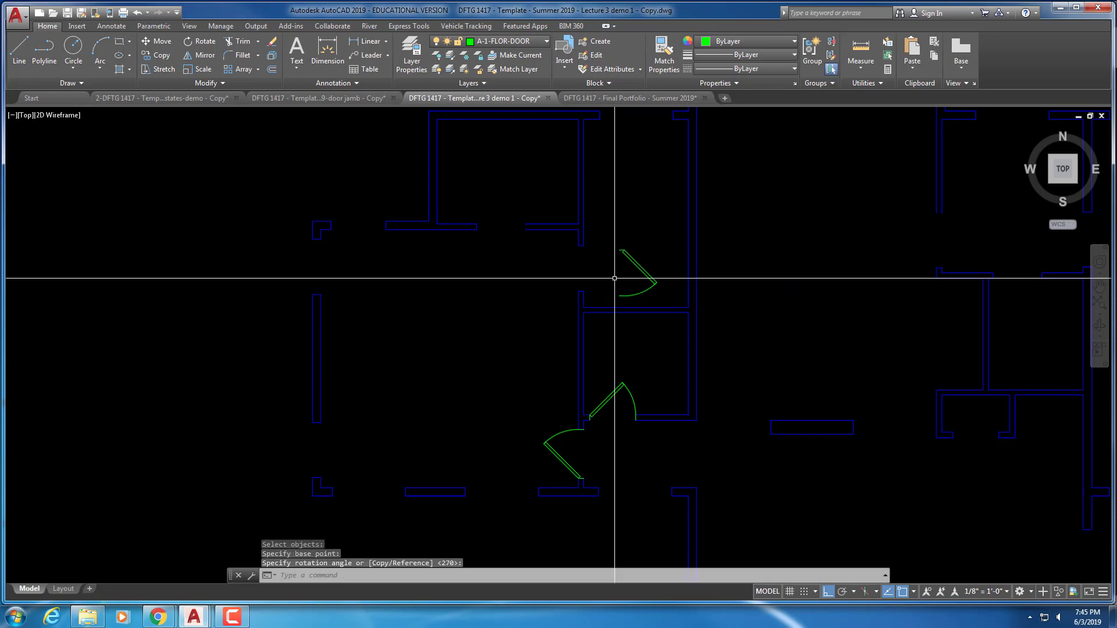
key("Escape")
key("Escape")
key("Escape")
scroll(615, 276, "up", 4)
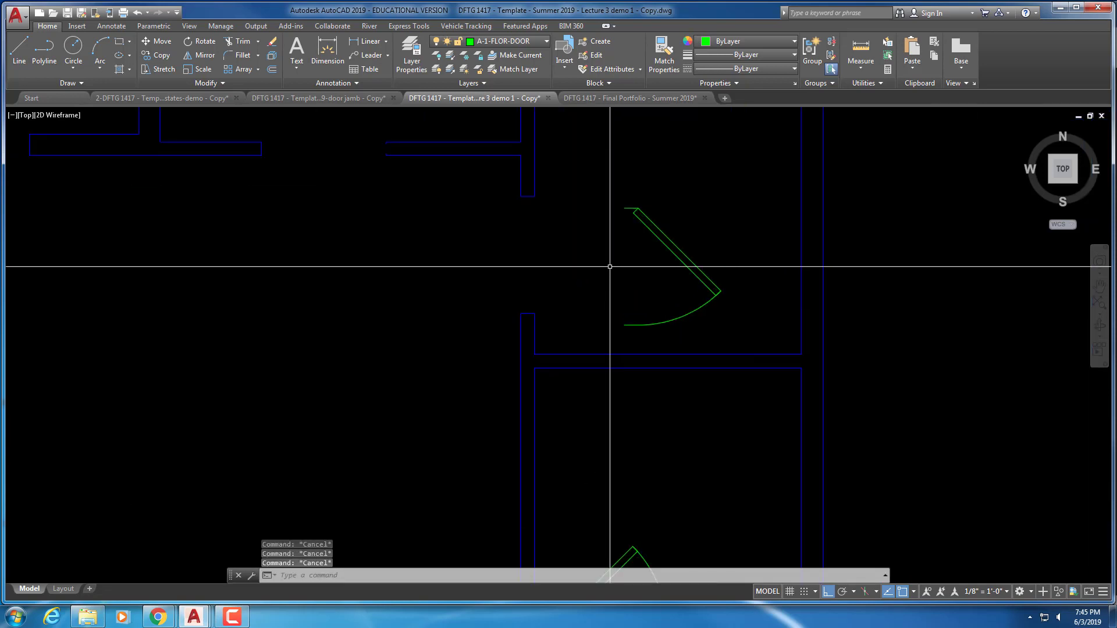
Move the upper door so it sits at the wall's upper end
type("m")
key("Return")
left_click(654, 180)
left_click(627, 214)
key("Return")
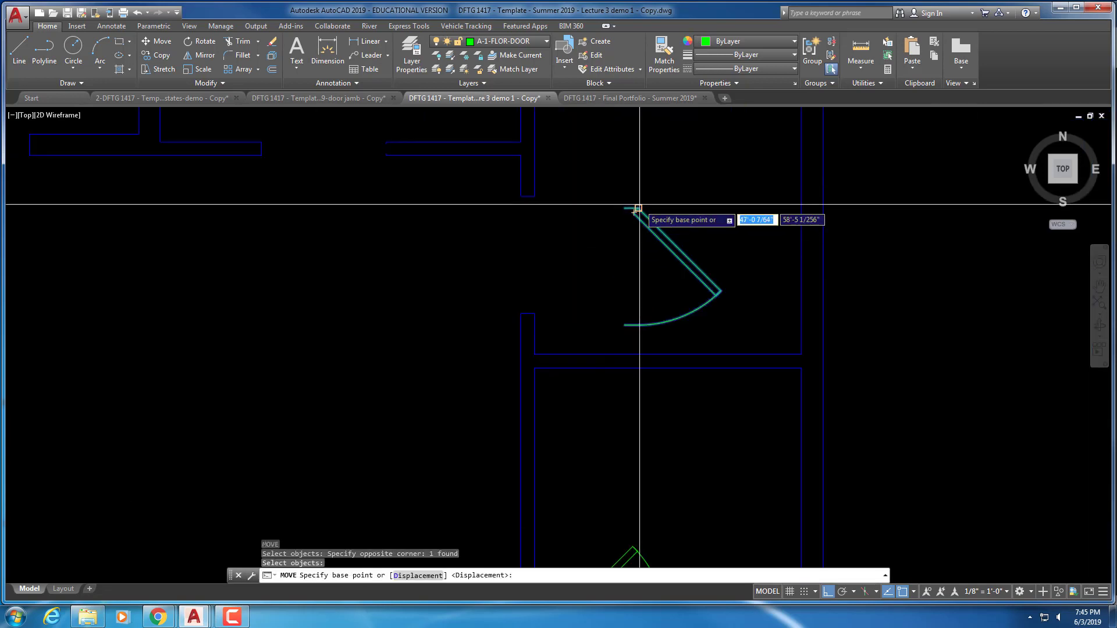
left_click(638, 208)
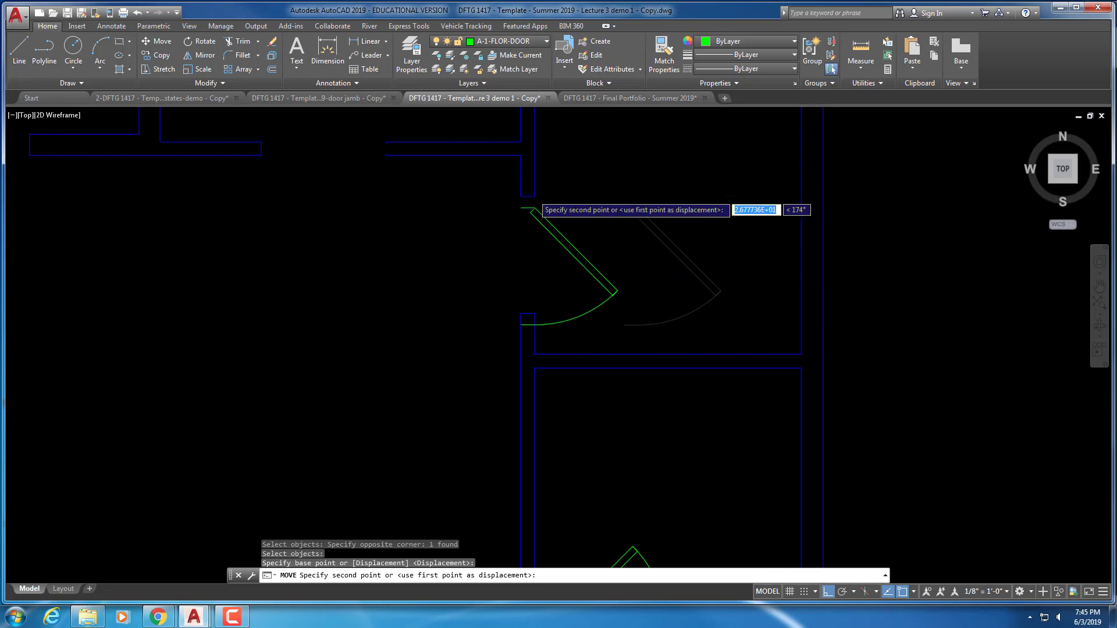
left_click(560, 229)
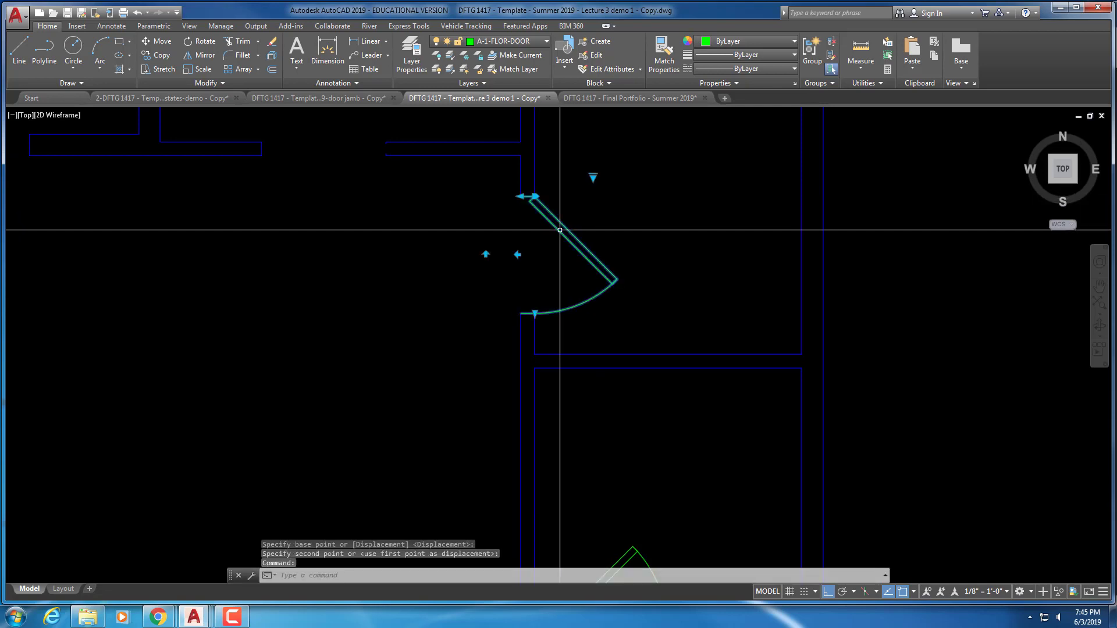
Flip the door with its flip grips so it hangs from the opposite side, swinging upward
left_click(486, 255)
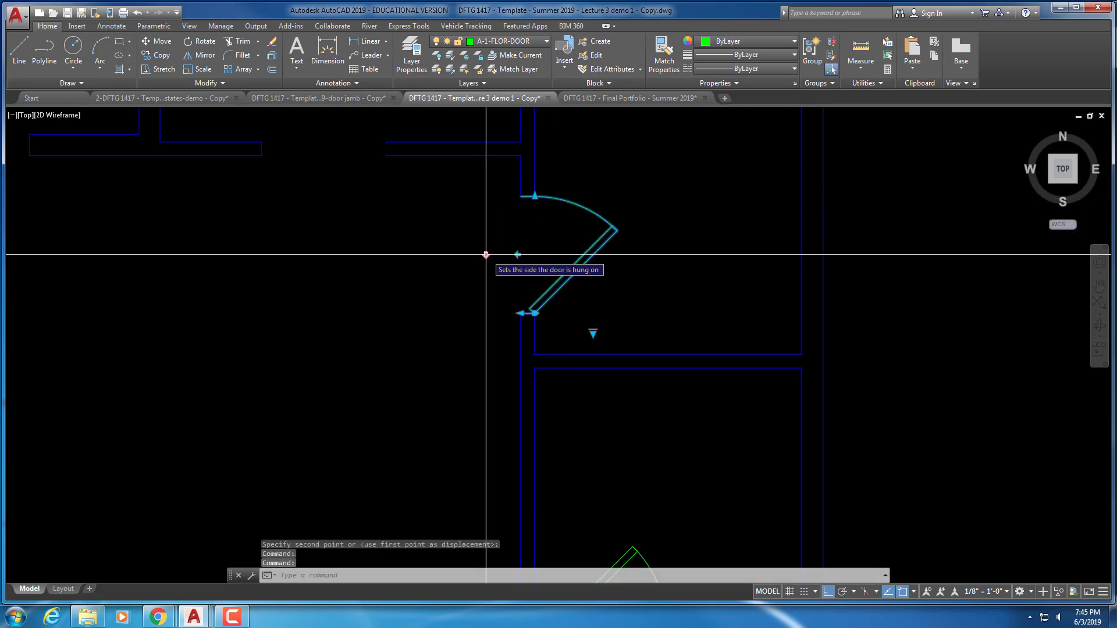
left_click(518, 255)
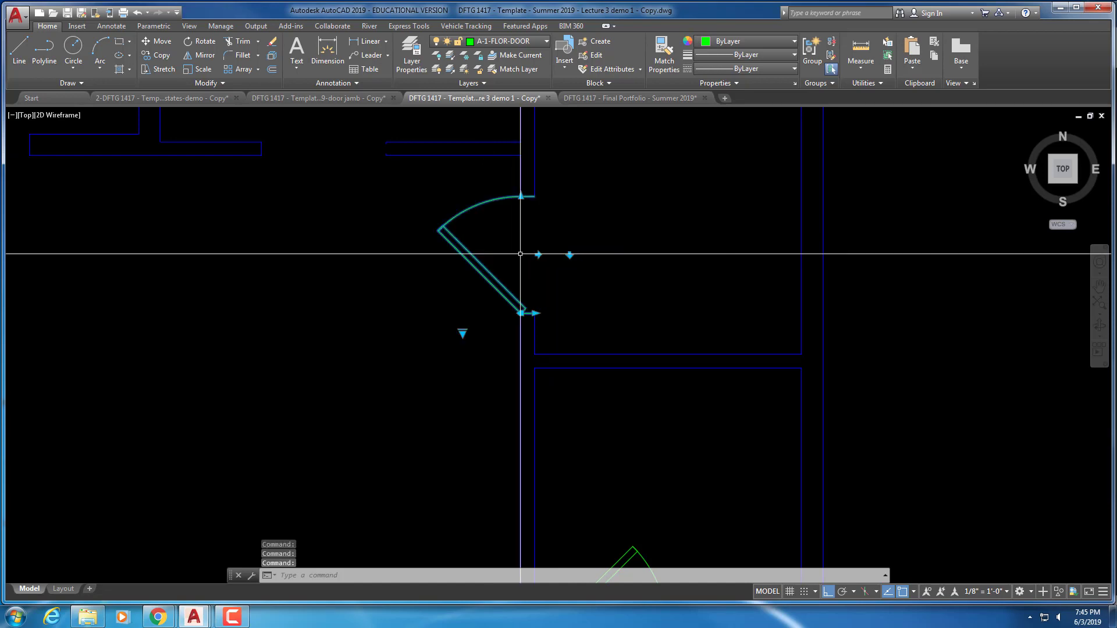
left_click(539, 255)
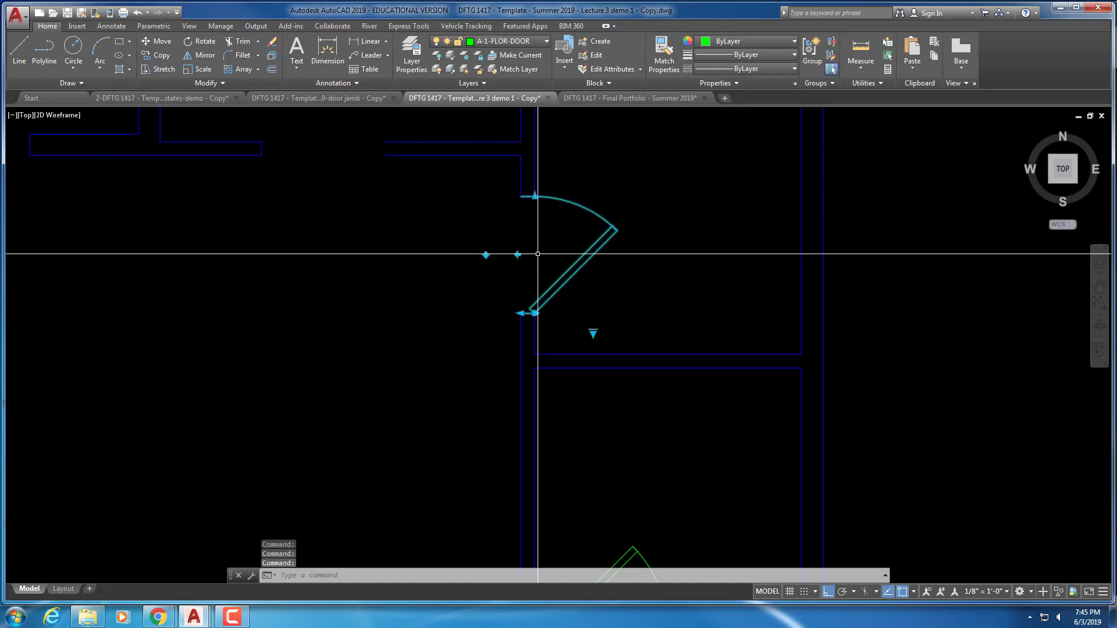
left_click(518, 255)
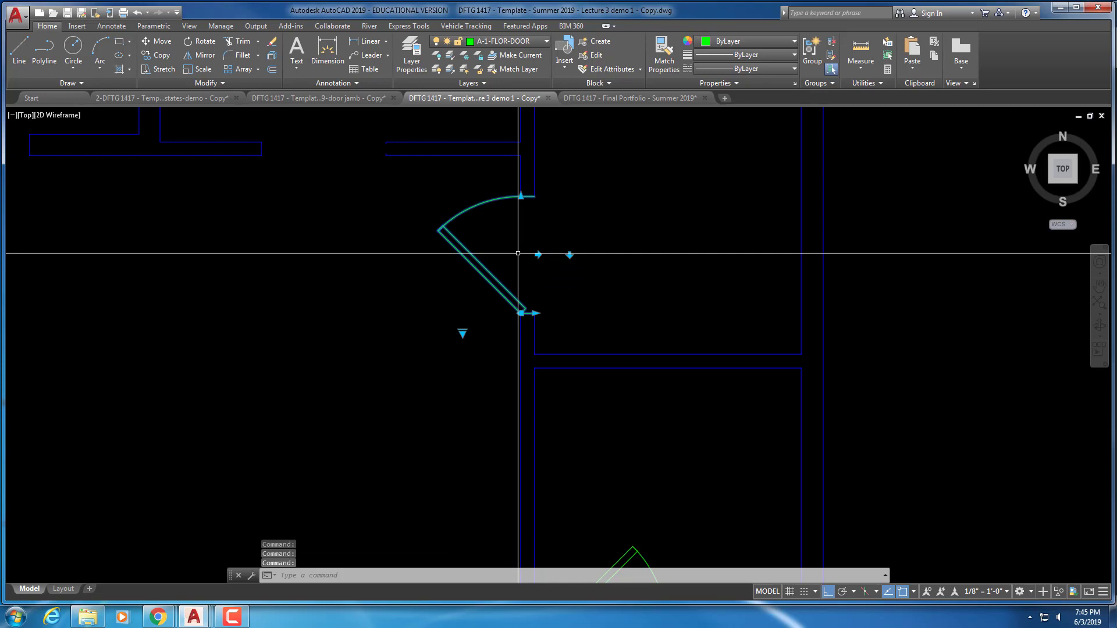
left_click(570, 254)
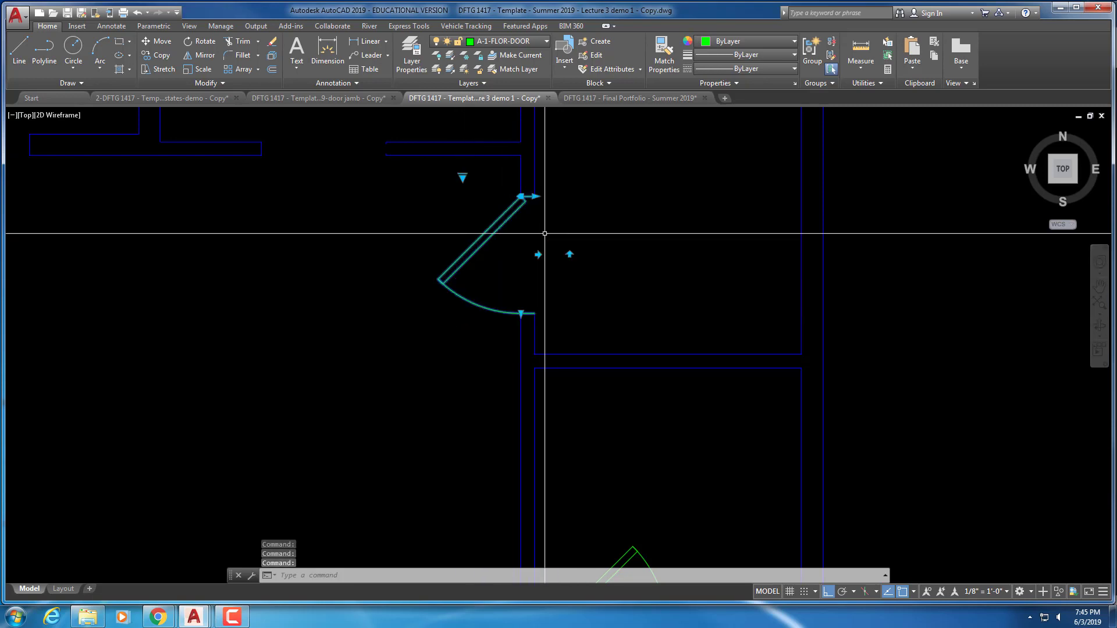
left_click(538, 255)
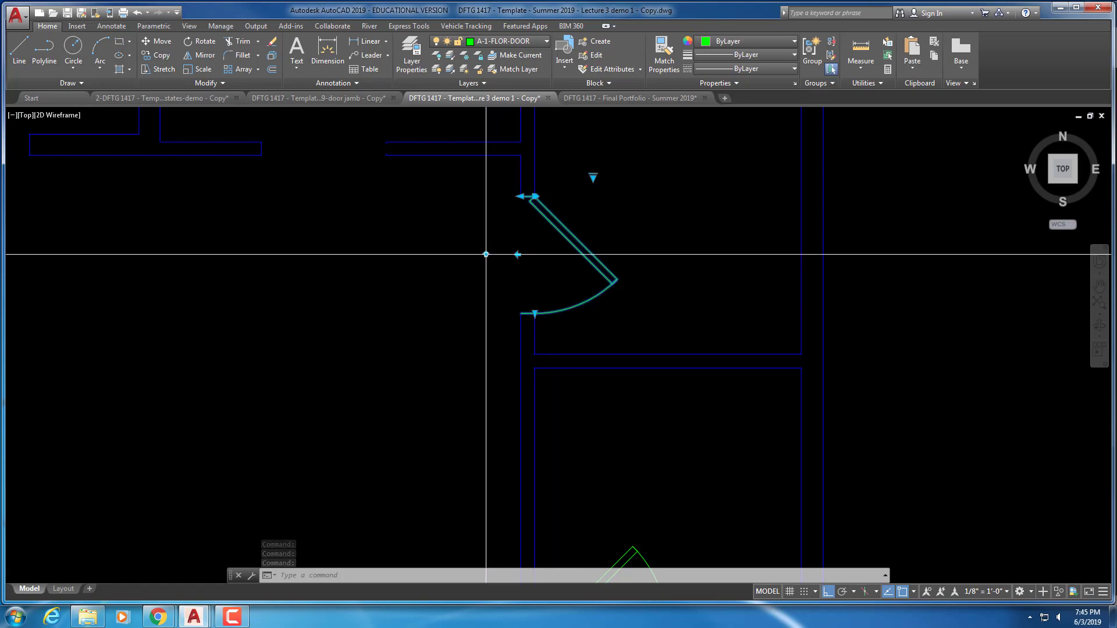
left_click(486, 255)
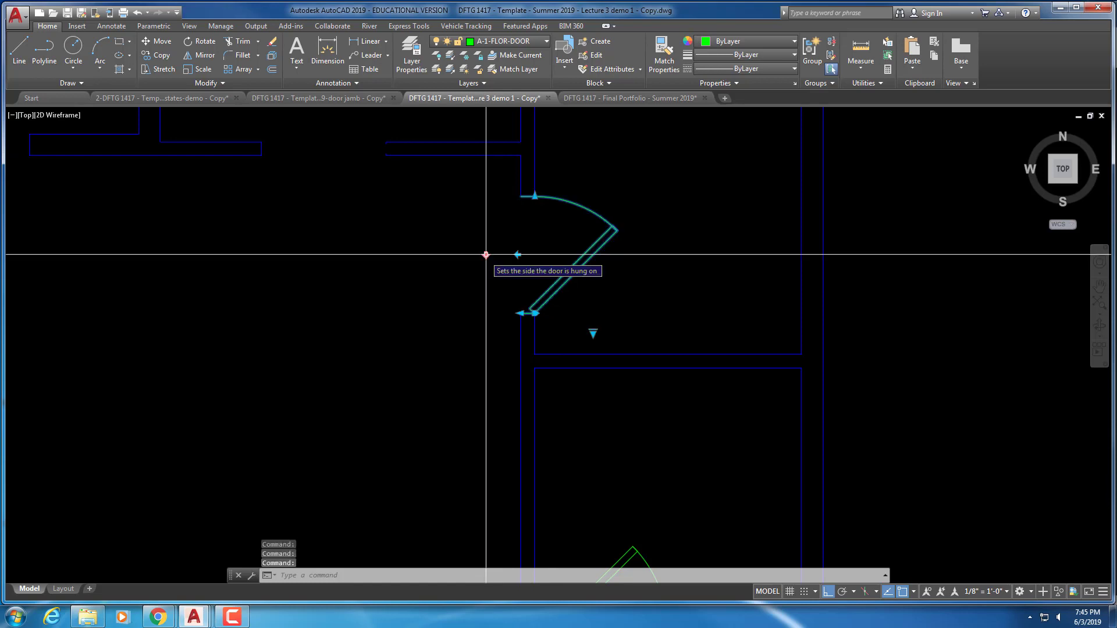
key("Escape")
key("Escape")
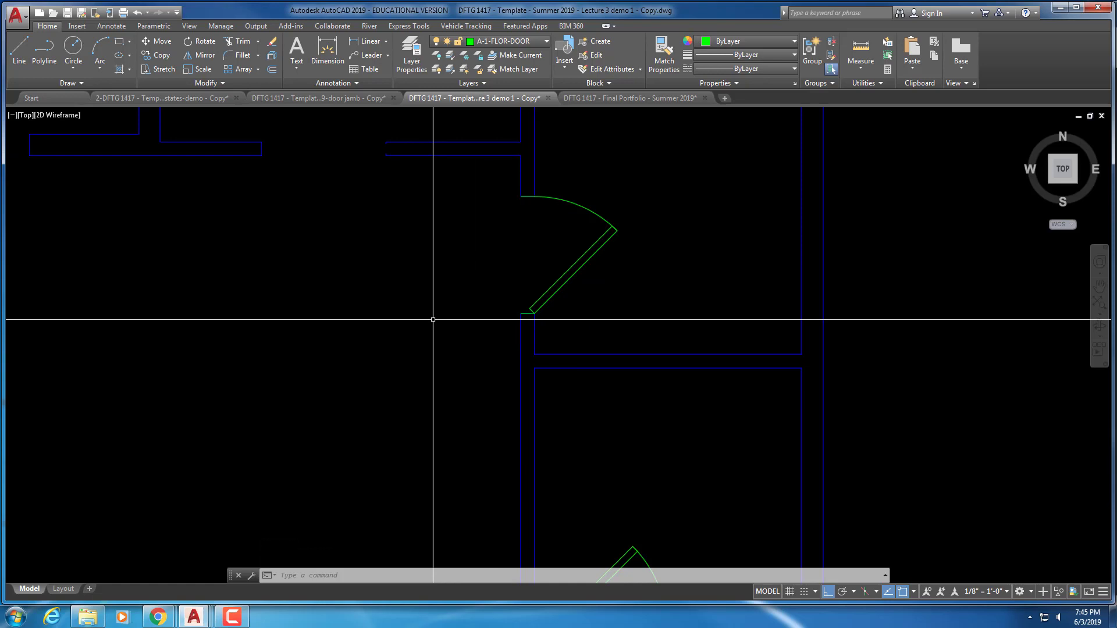
Zoom out and open the Insert dialog through More Options in the Insert gallery
scroll(433, 319, "down", 2)
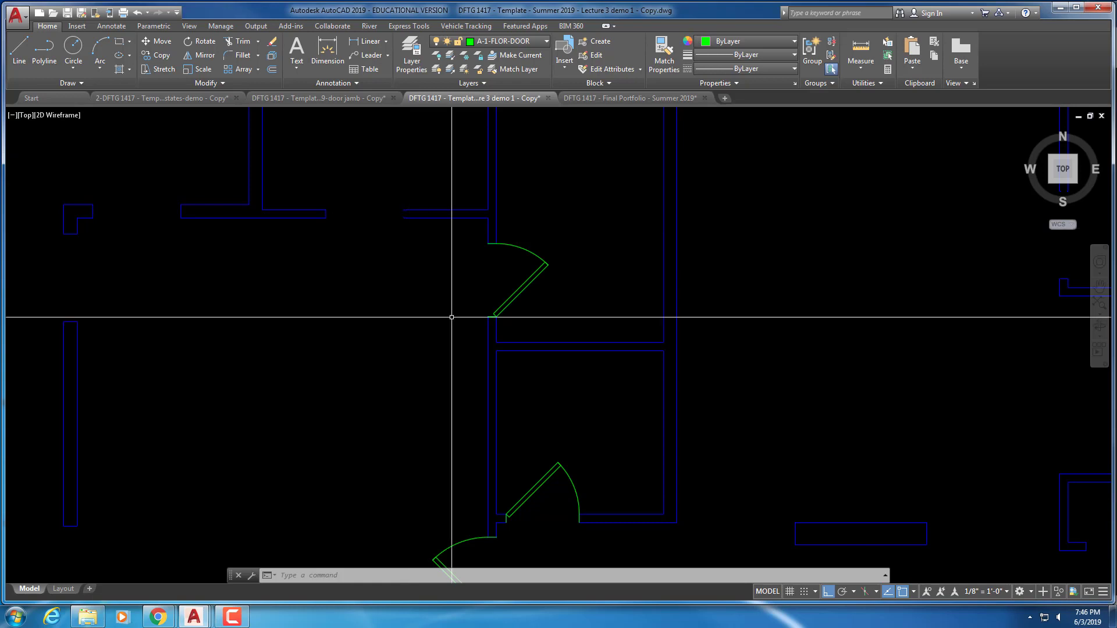
left_click(76, 27)
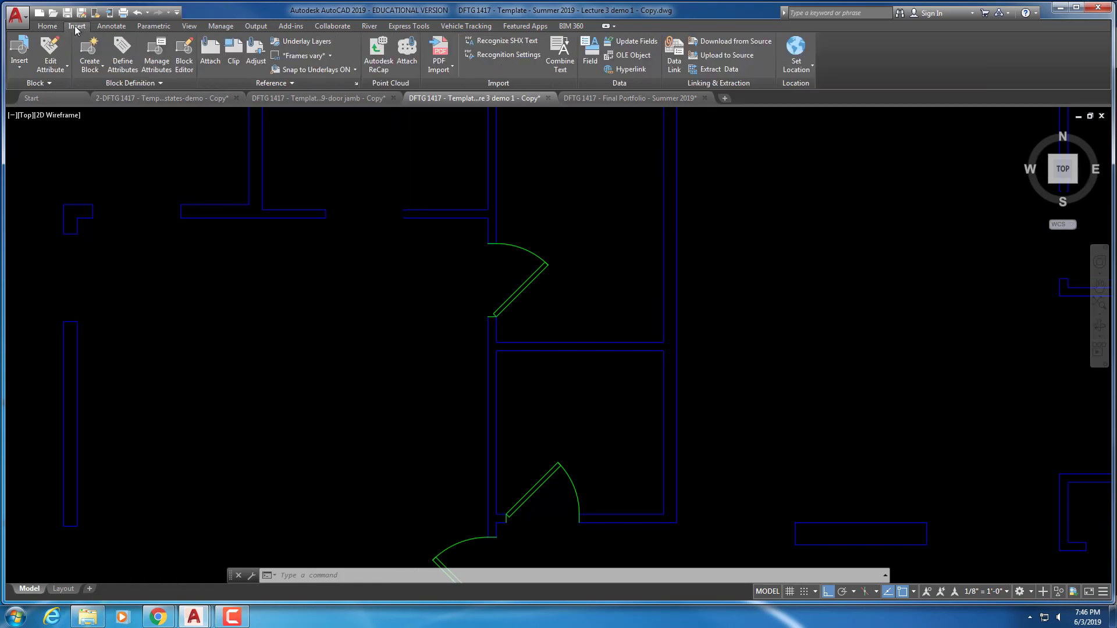
left_click(24, 72)
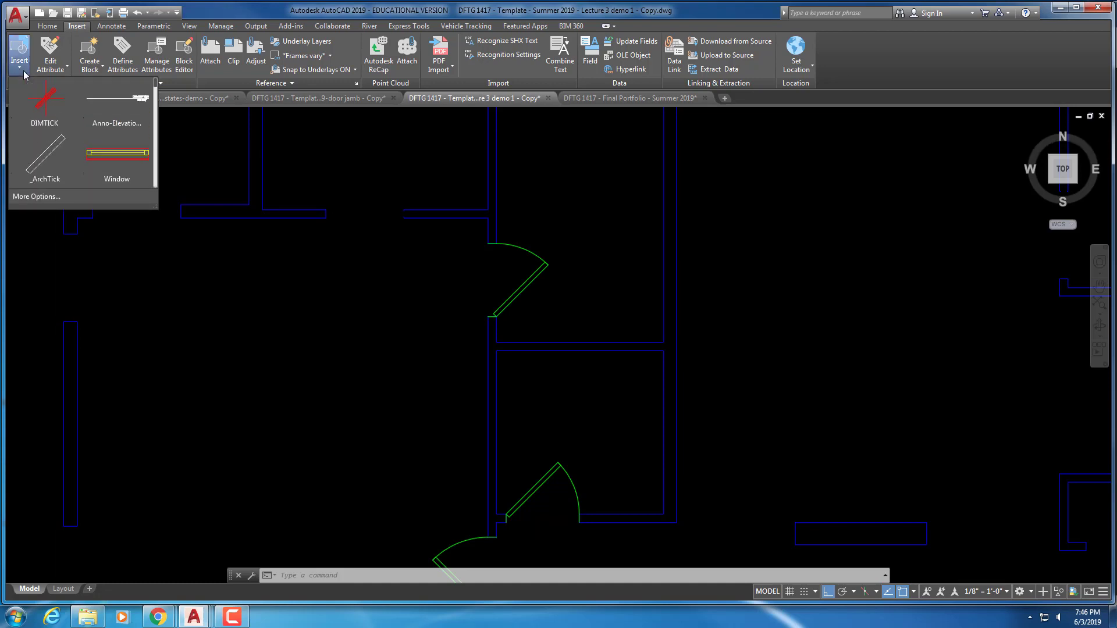
left_click(48, 197)
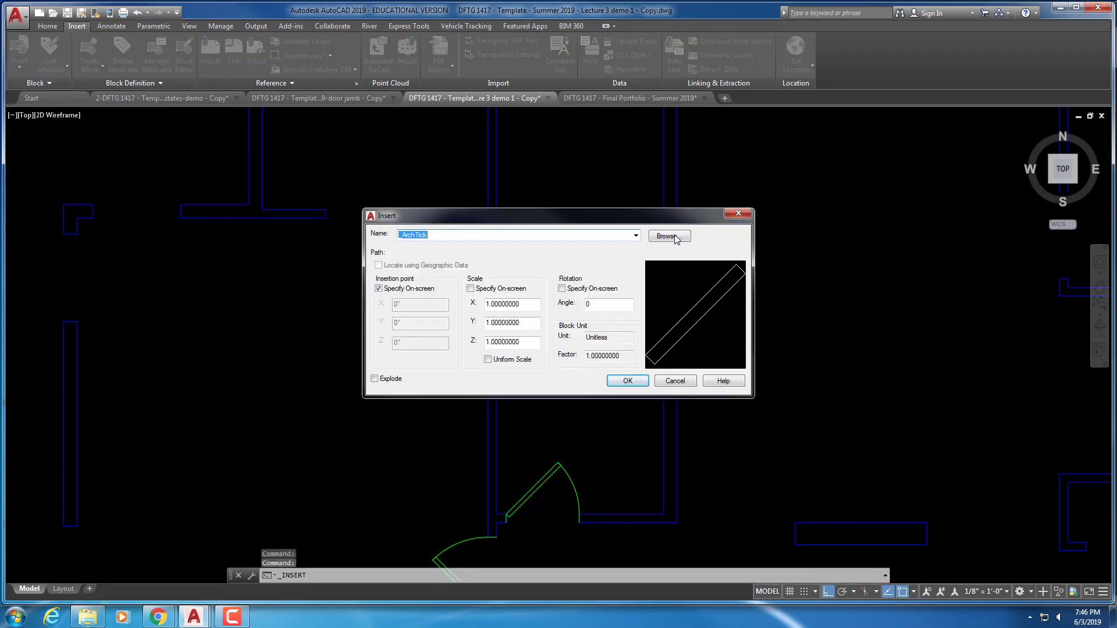
Browse the S: drive to BLOCKS > Floor Plans > 1st Floor Plan - Symbols and load A-1-Plan-Door-2-8 pocket.dwg
left_click(670, 236)
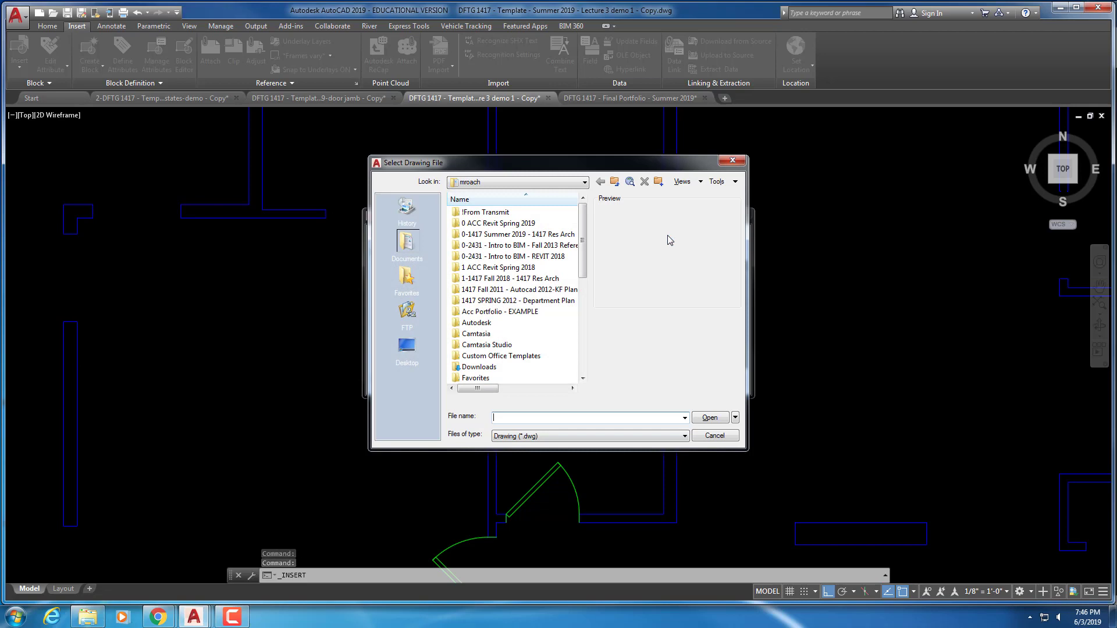
left_click(584, 183)
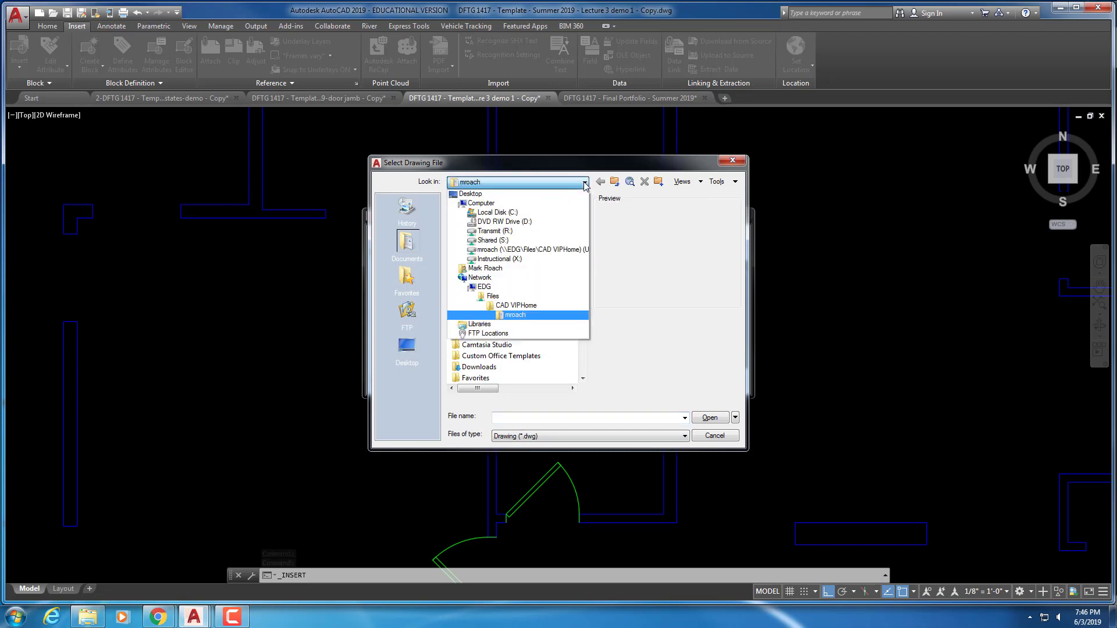
left_click(493, 241)
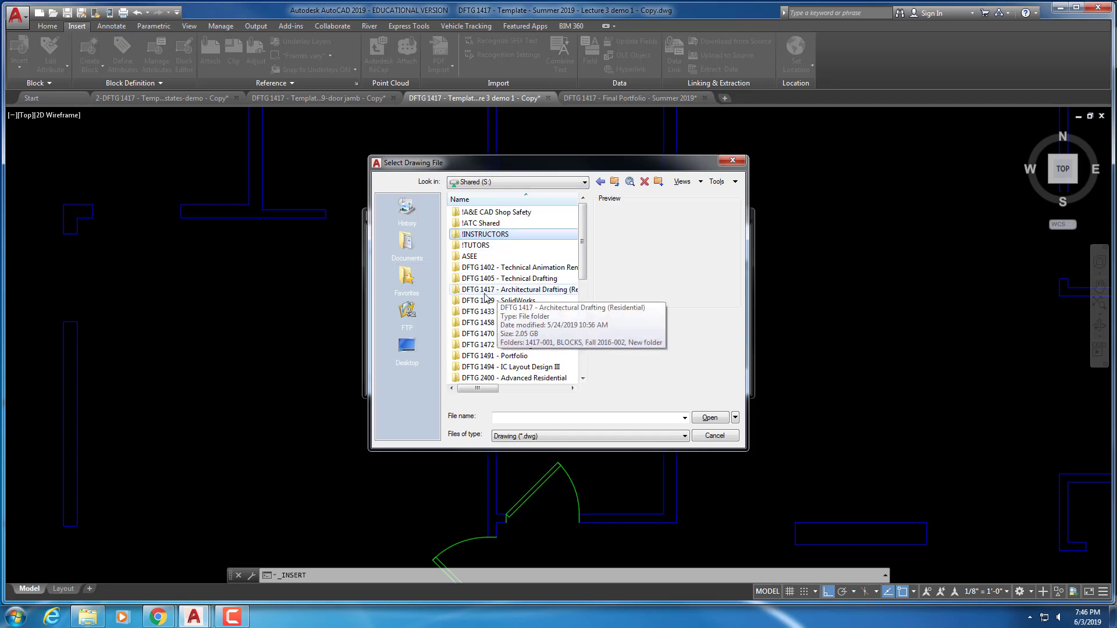
double_click(486, 235)
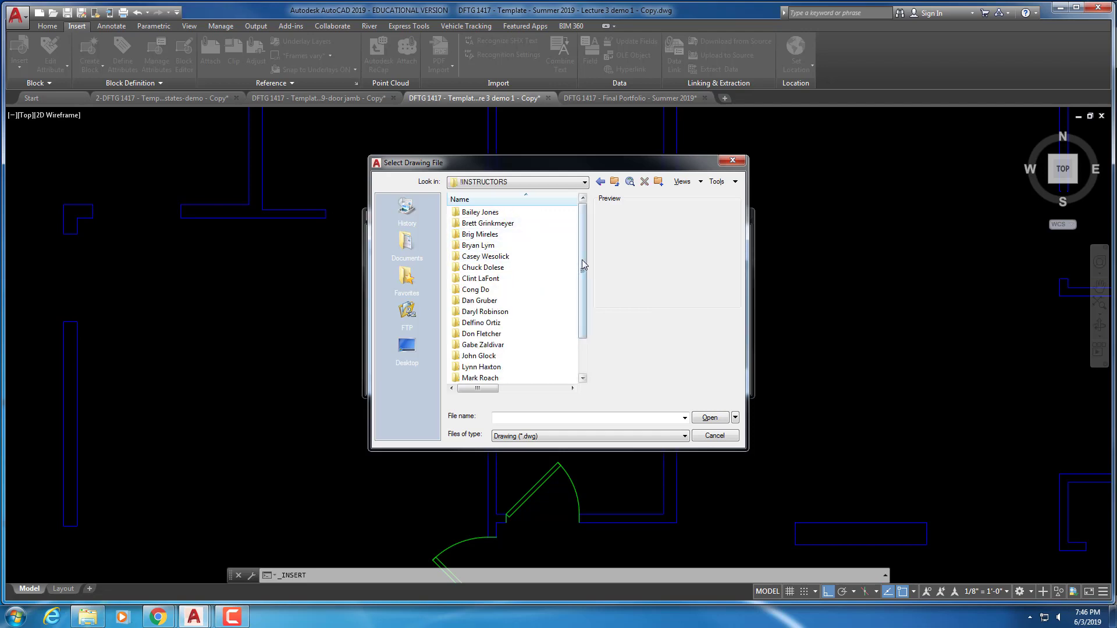
scroll(583, 301, "down", 1)
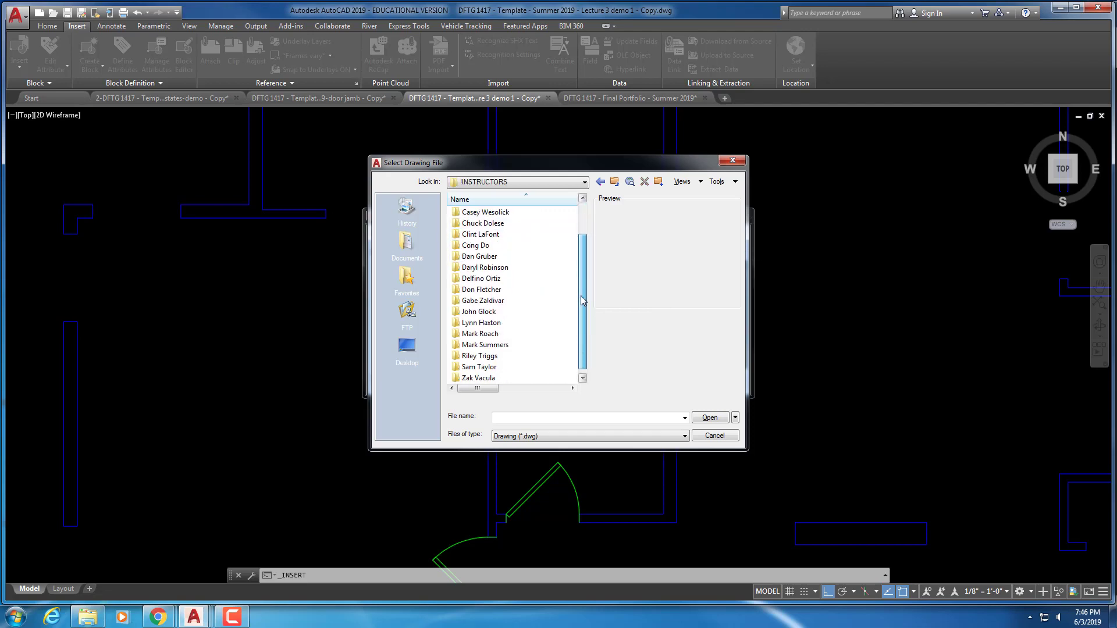
double_click(483, 334)
double_click(477, 213)
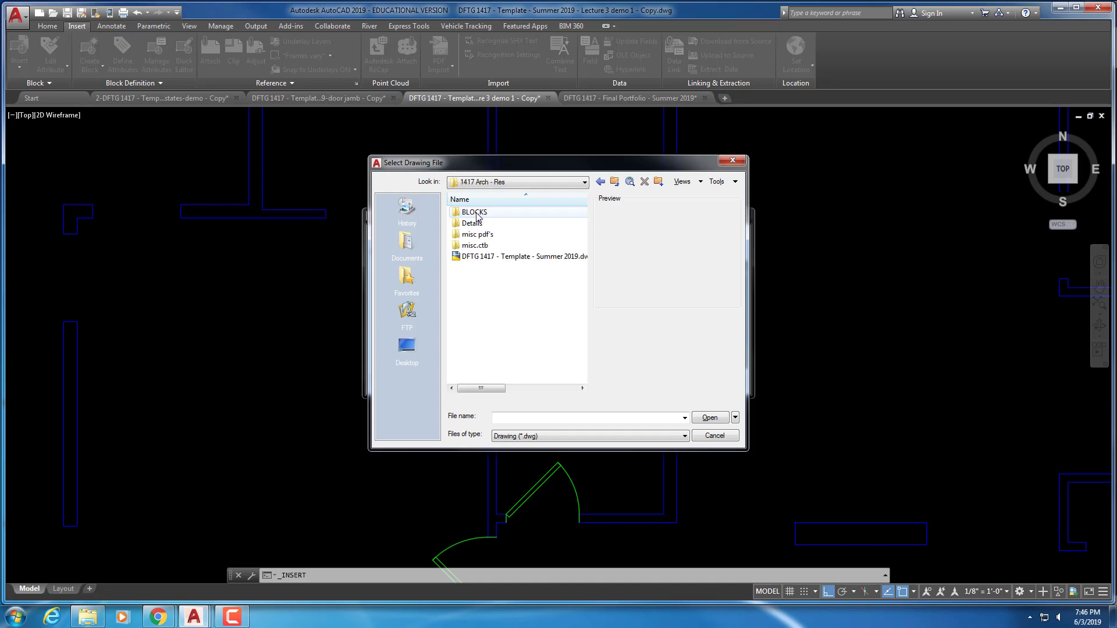
double_click(476, 213)
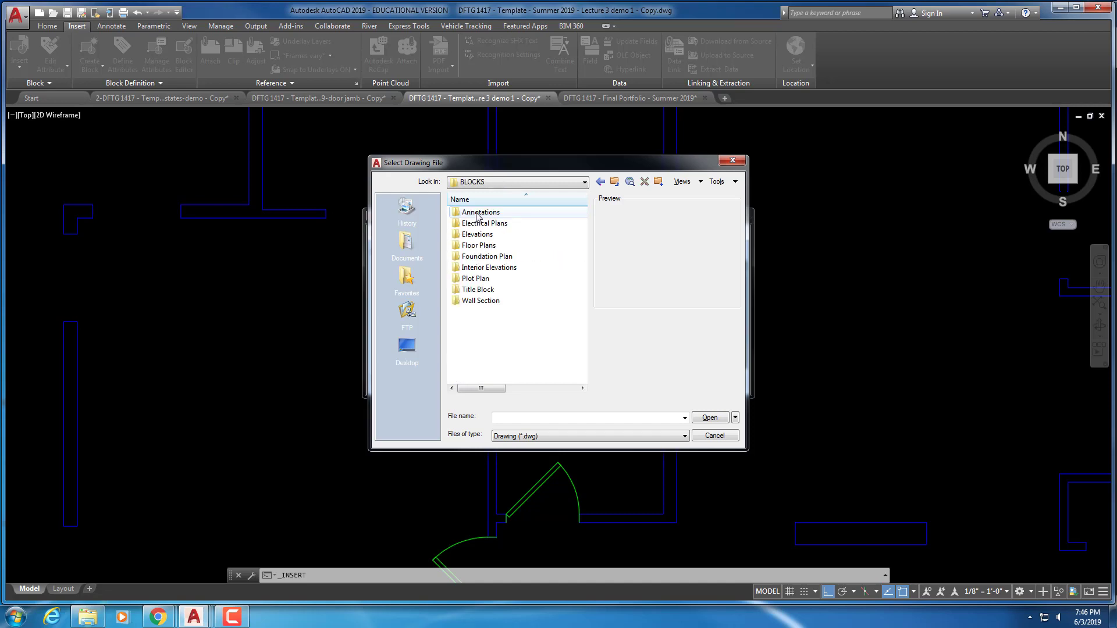
double_click(481, 246)
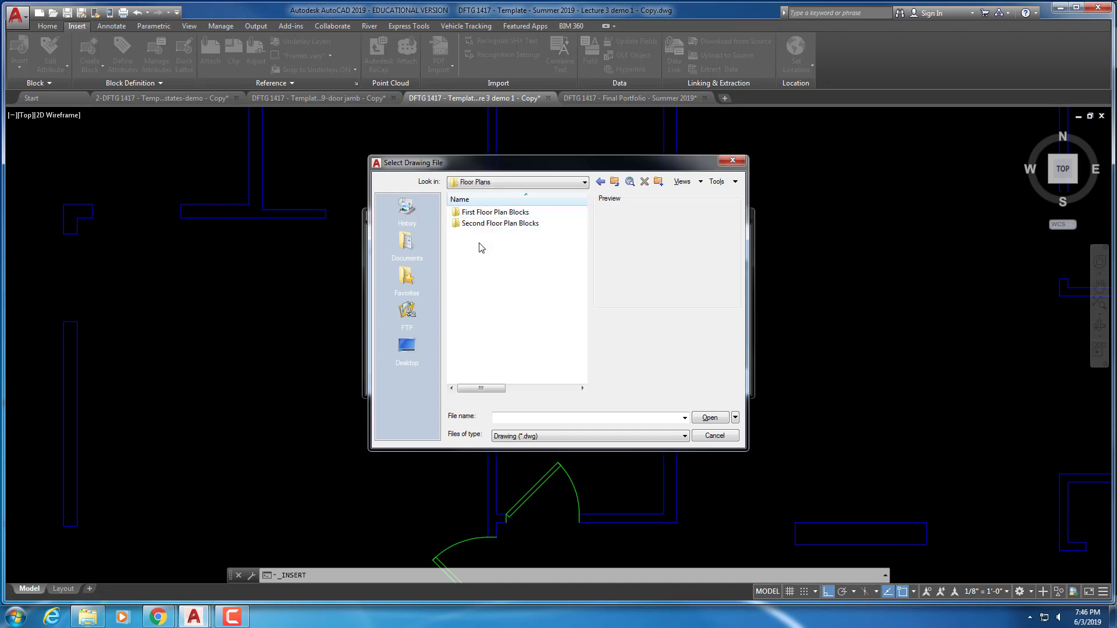
double_click(491, 213)
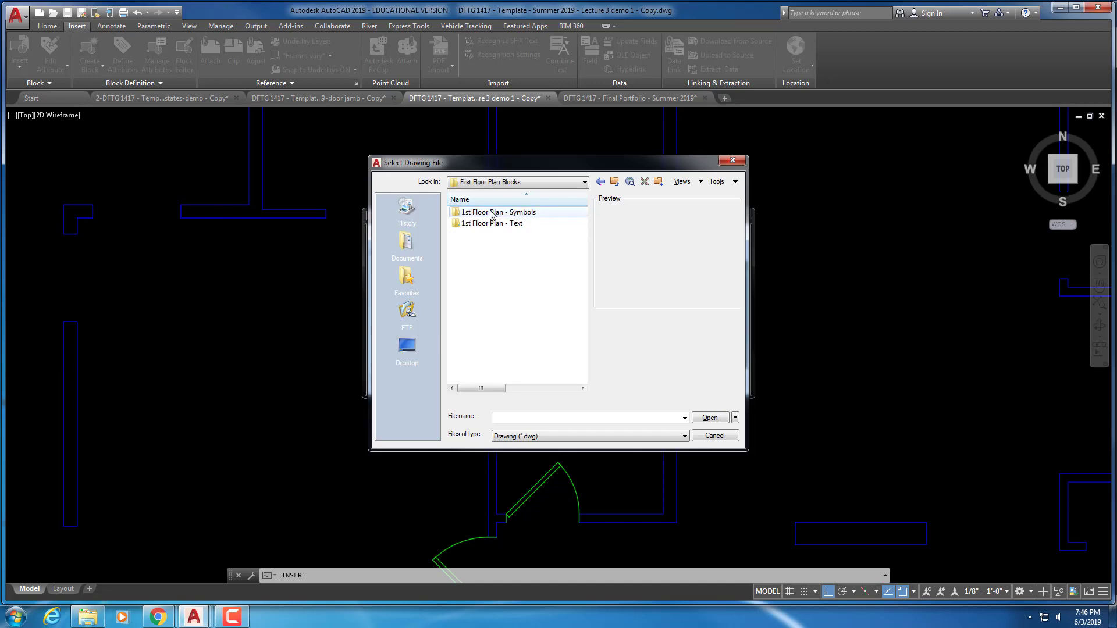
double_click(492, 213)
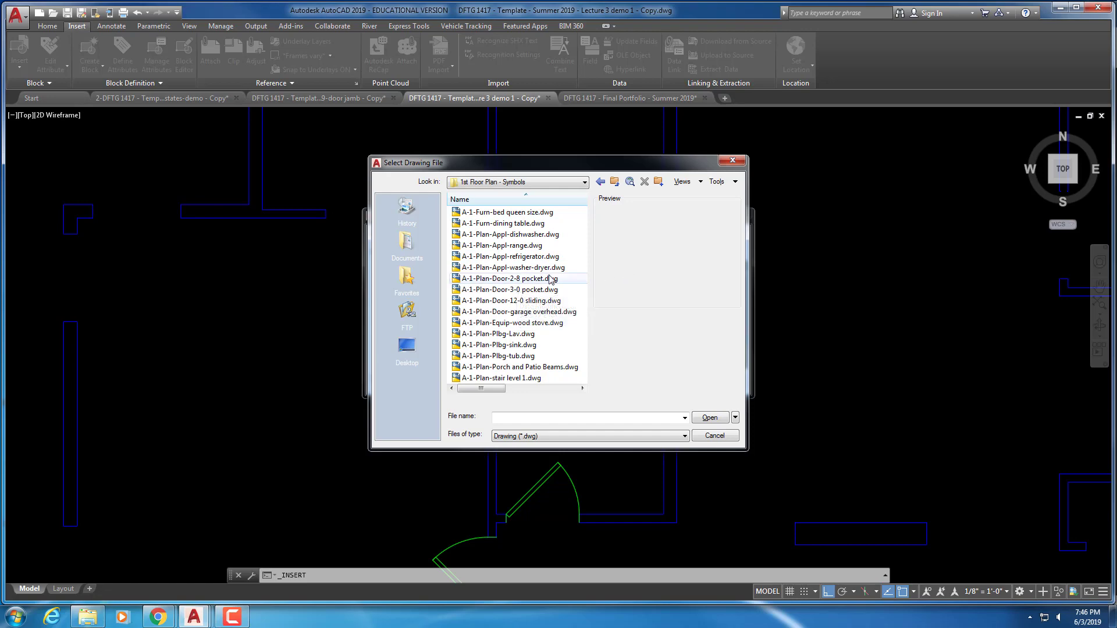
left_click(527, 279)
left_click(707, 417)
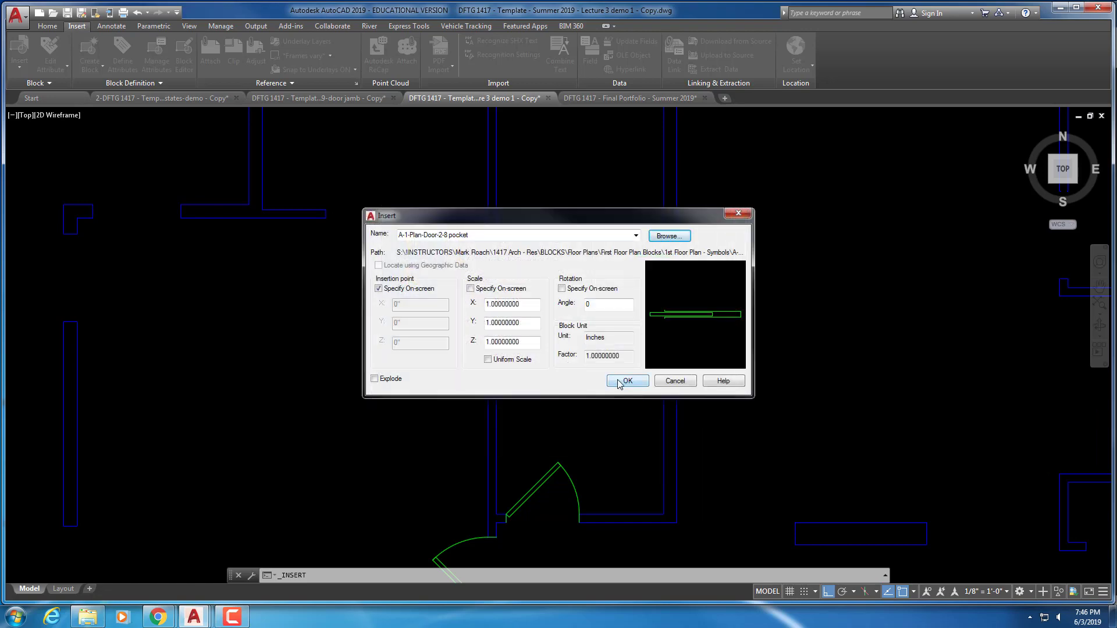
Insert the 2-8 pocket door with on-screen rotation, redefining the block, at the wall corner at 0°
left_click(562, 289)
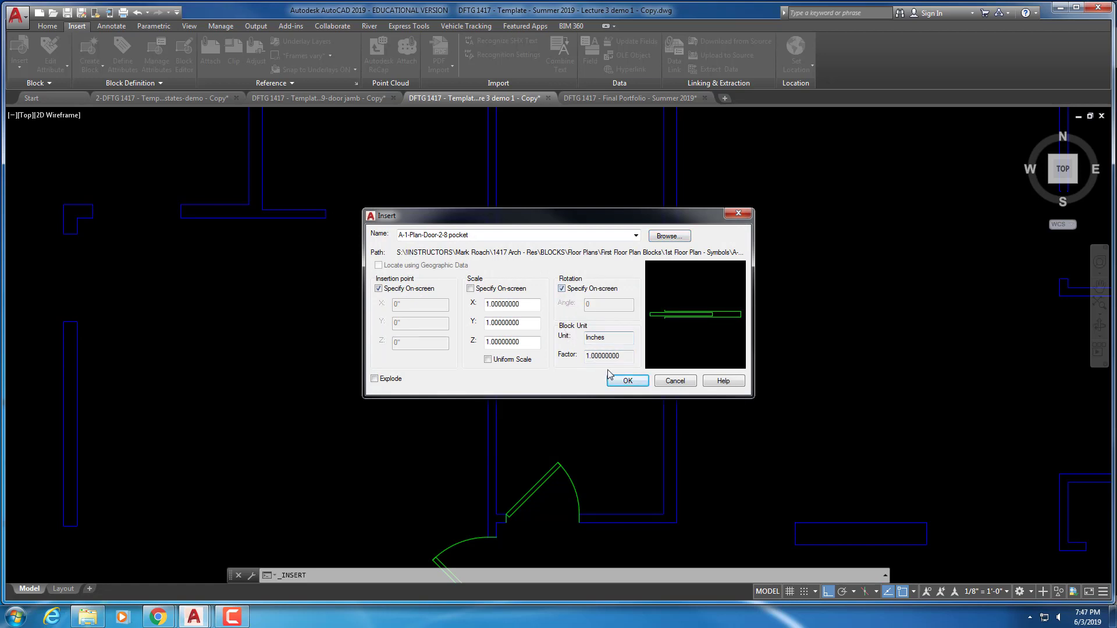
left_click(628, 381)
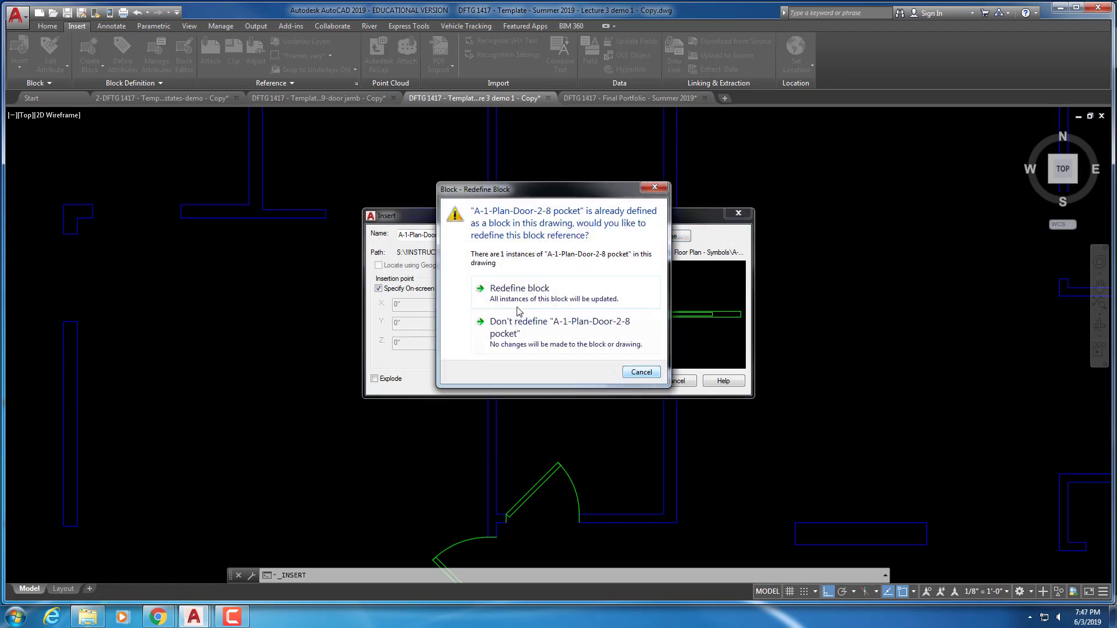
left_click(476, 293)
scroll(379, 260, "up", 4)
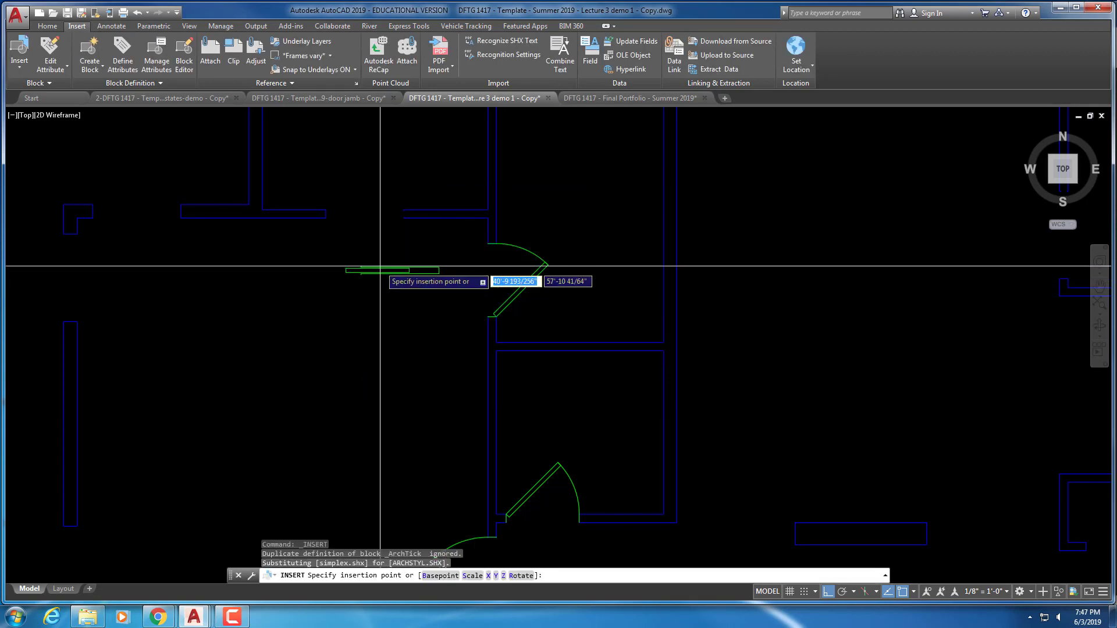
middle_click_drag(379, 269, 466, 416)
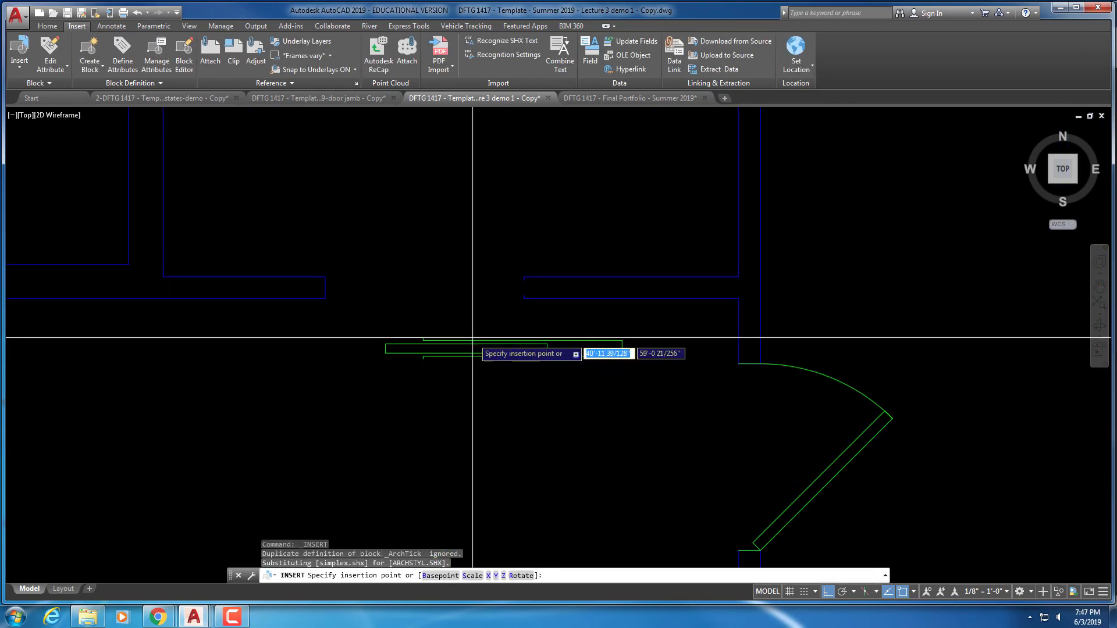
scroll(468, 334, "up", 3)
scroll(468, 334, "down", 3)
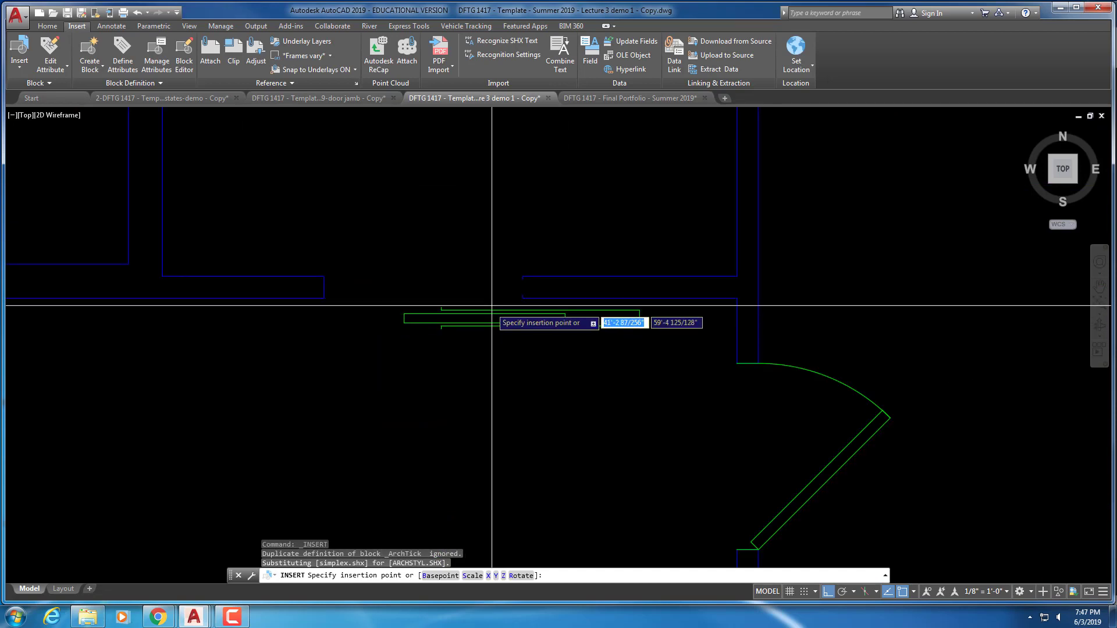
left_click(522, 276)
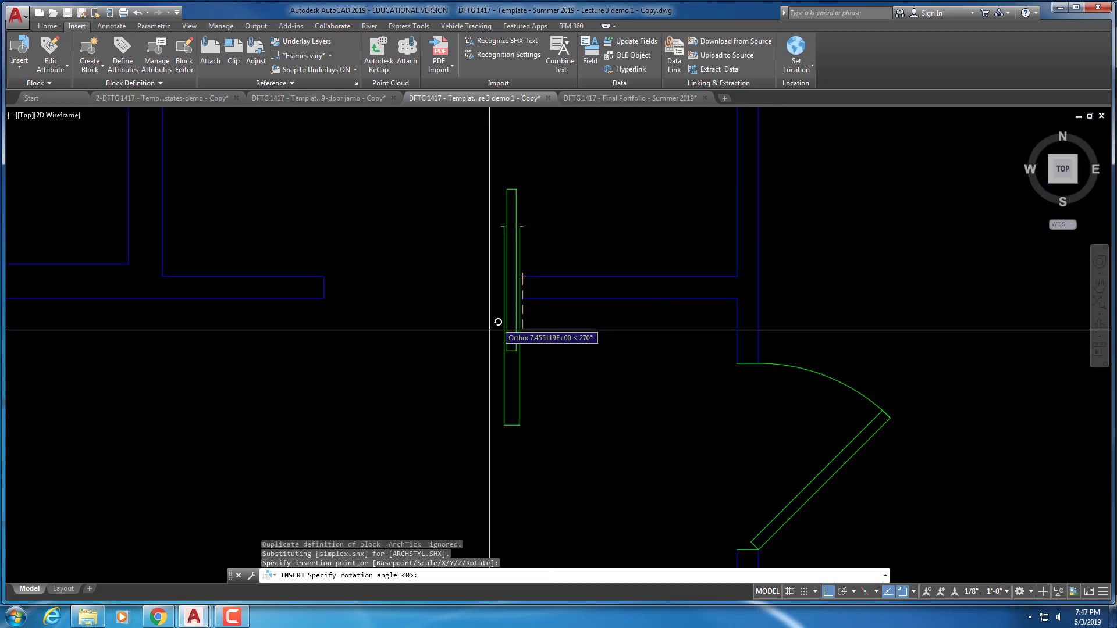
left_click(698, 344)
Move the pocket door right into the horizontal wall opening
scroll(513, 293, "up", 3)
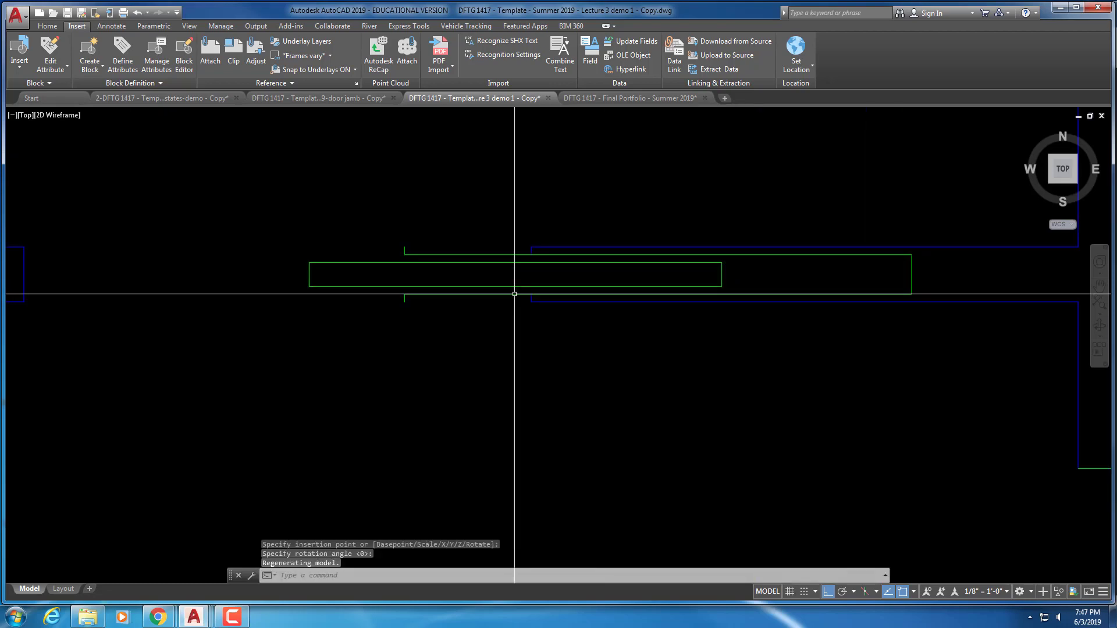
type("M")
key("Return")
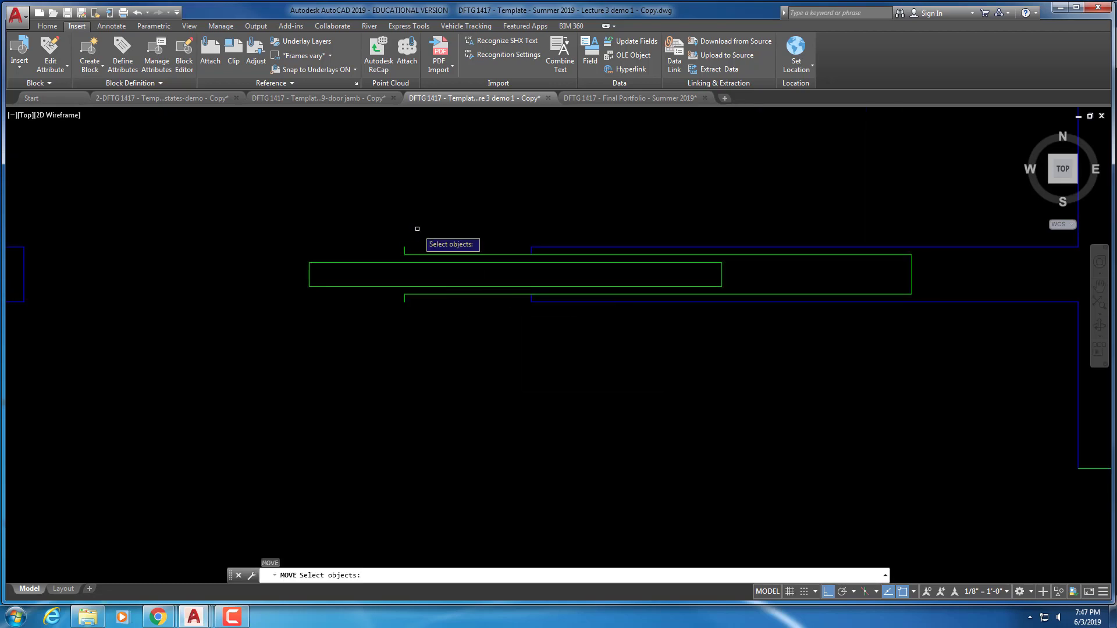
left_click(411, 232)
left_click(400, 256)
key("Return")
left_click(405, 246)
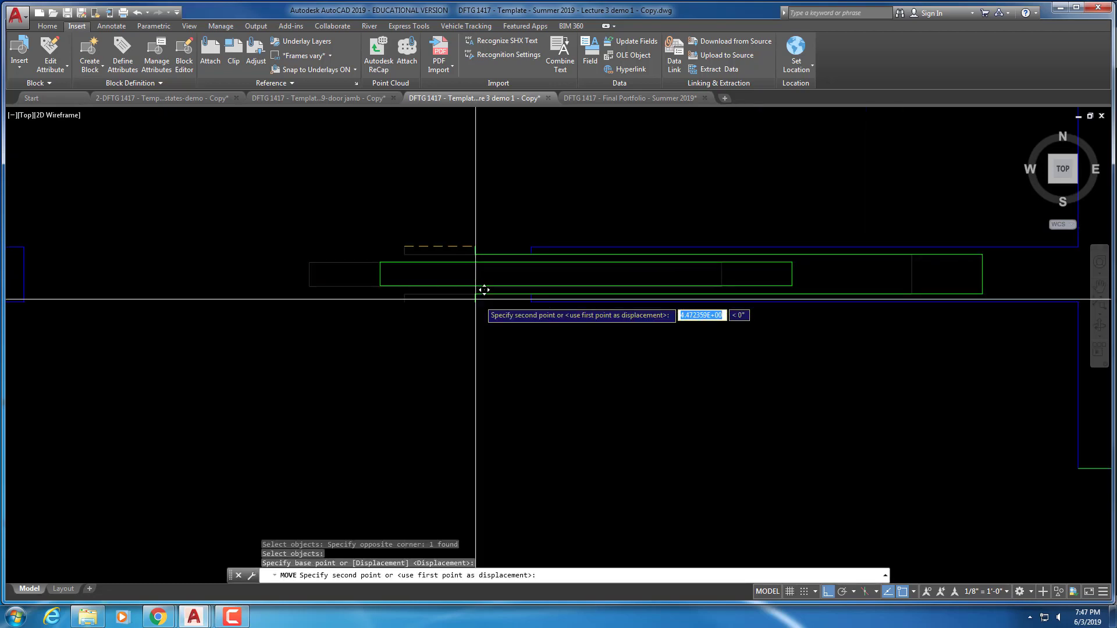
left_click(531, 248)
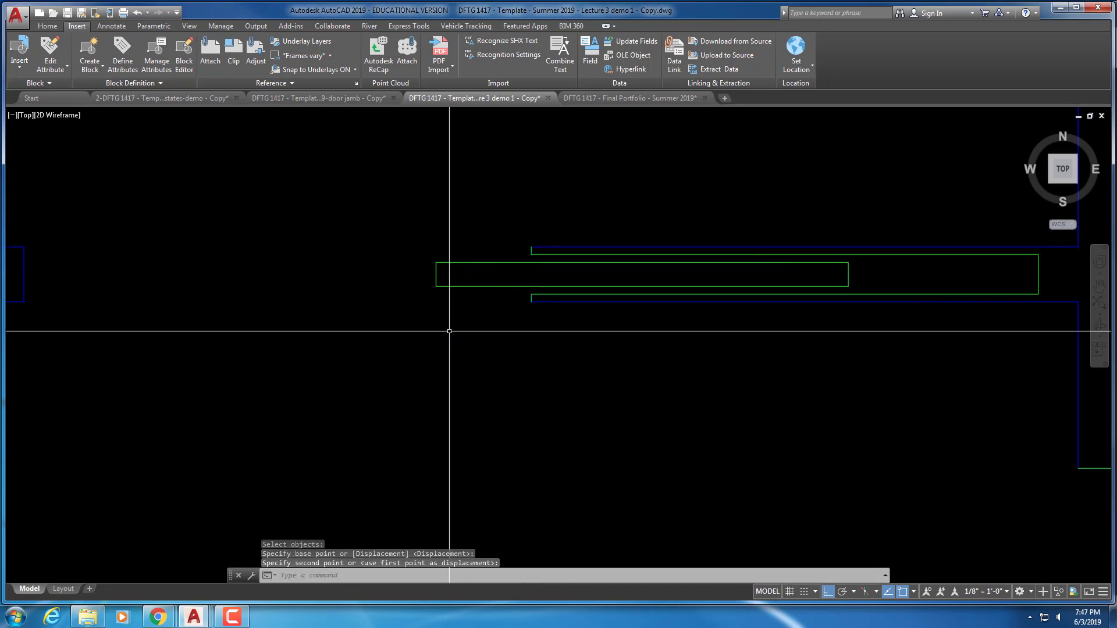
scroll(435, 439, "down", 6)
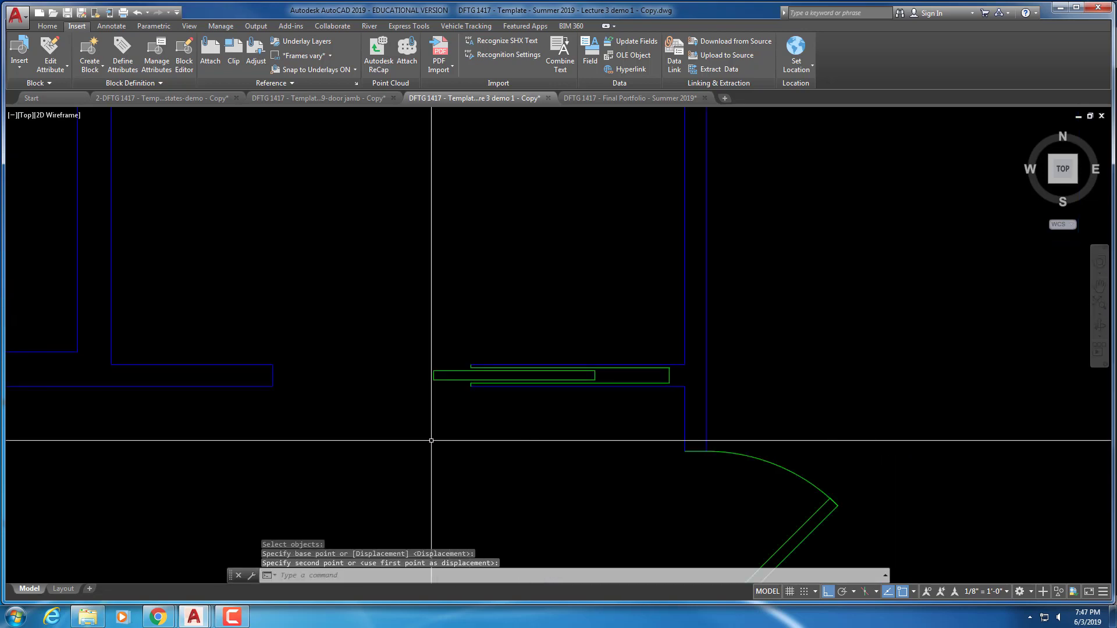
middle_click_drag(434, 441, 437, 324)
scroll(436, 325, "up", 2)
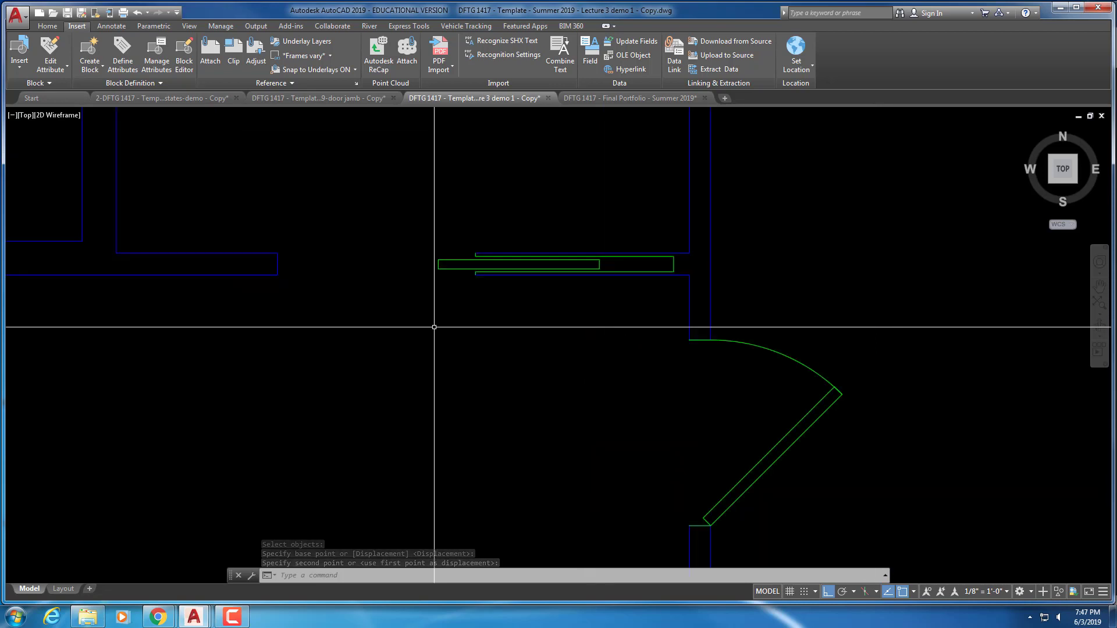
scroll(419, 334, "down", 4)
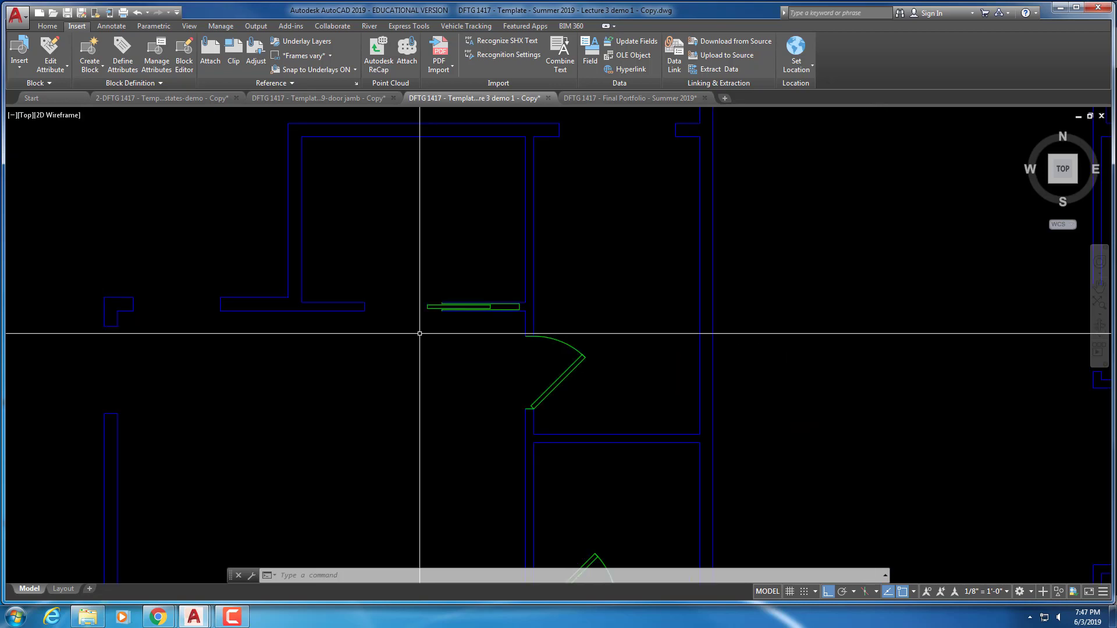
scroll(384, 374, "down", 2)
scroll(414, 399, "down", 2)
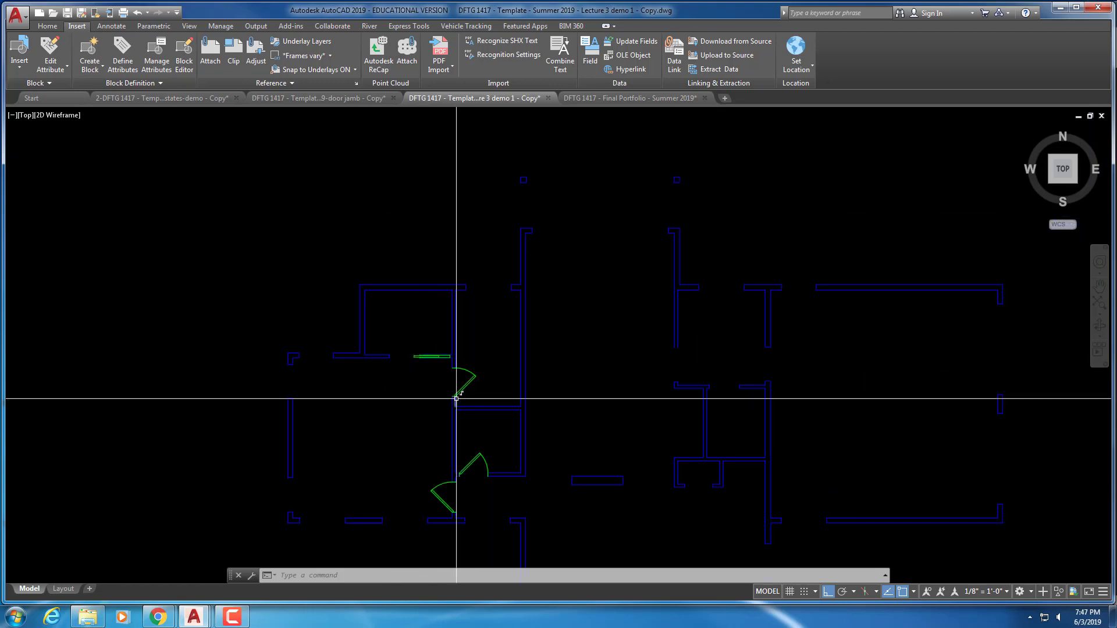
middle_click_drag(456, 398, 393, 287)
middle_click_drag(477, 446, 443, 367)
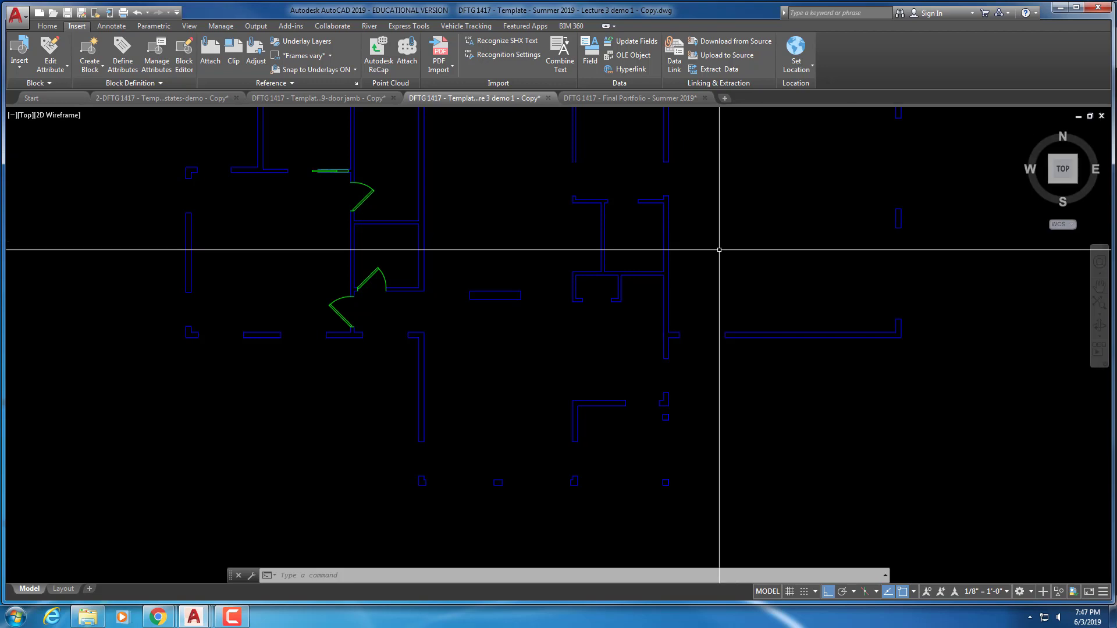
scroll(701, 249, "up", 2)
scroll(695, 249, "down", 2)
middle_click_drag(687, 155, 757, 330)
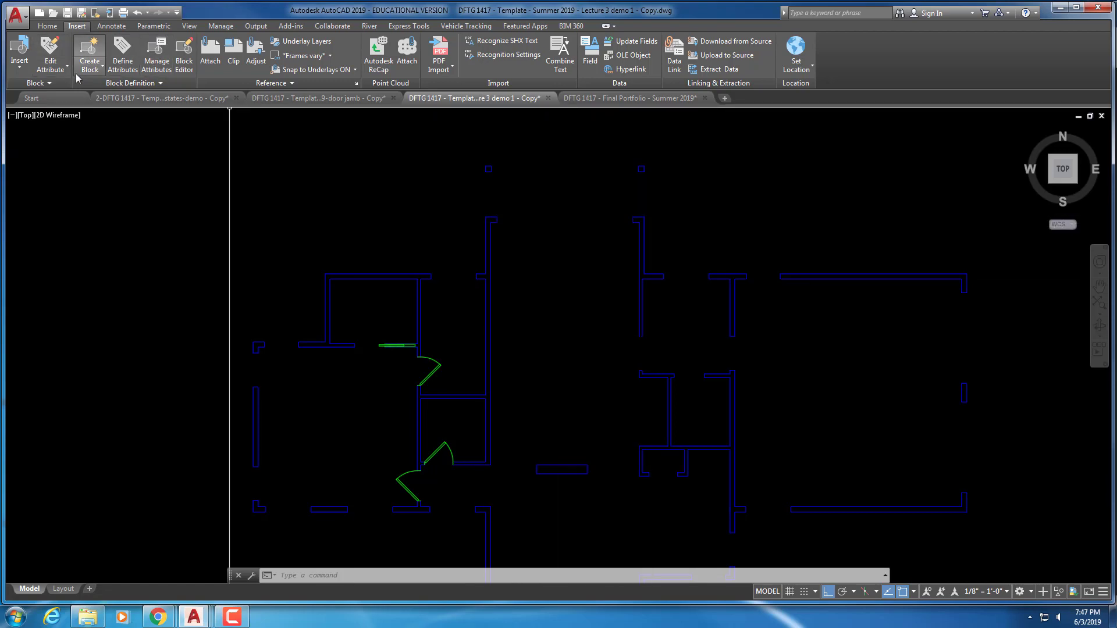
Load A-1-Plan-Door-12-0 sliding.dwg through Insert > More Options > Browse
left_click(17, 64)
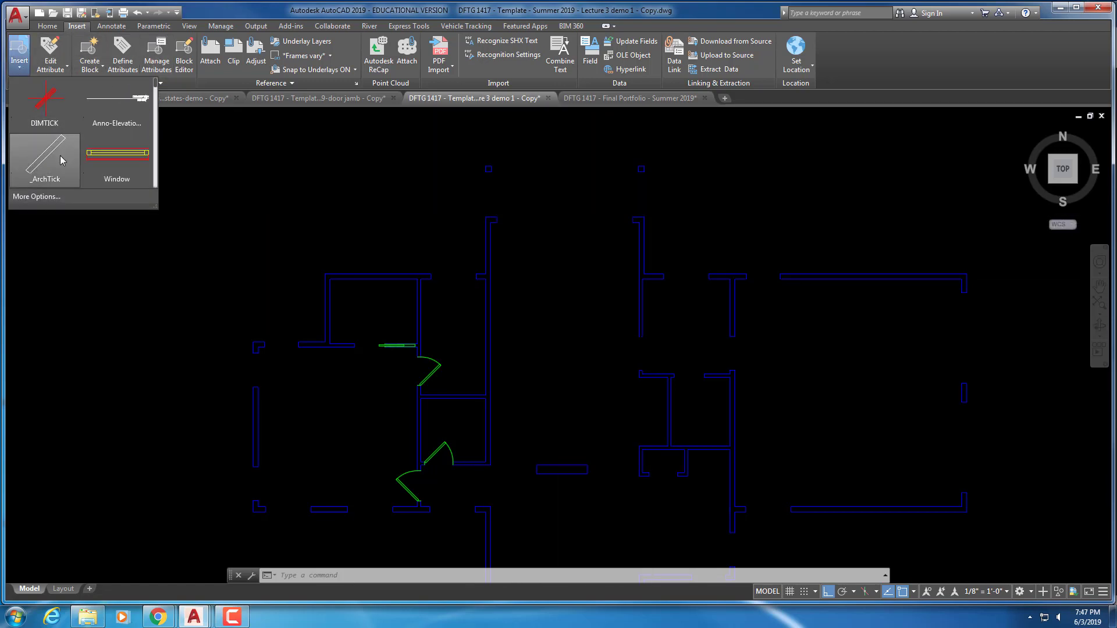
left_click(26, 198)
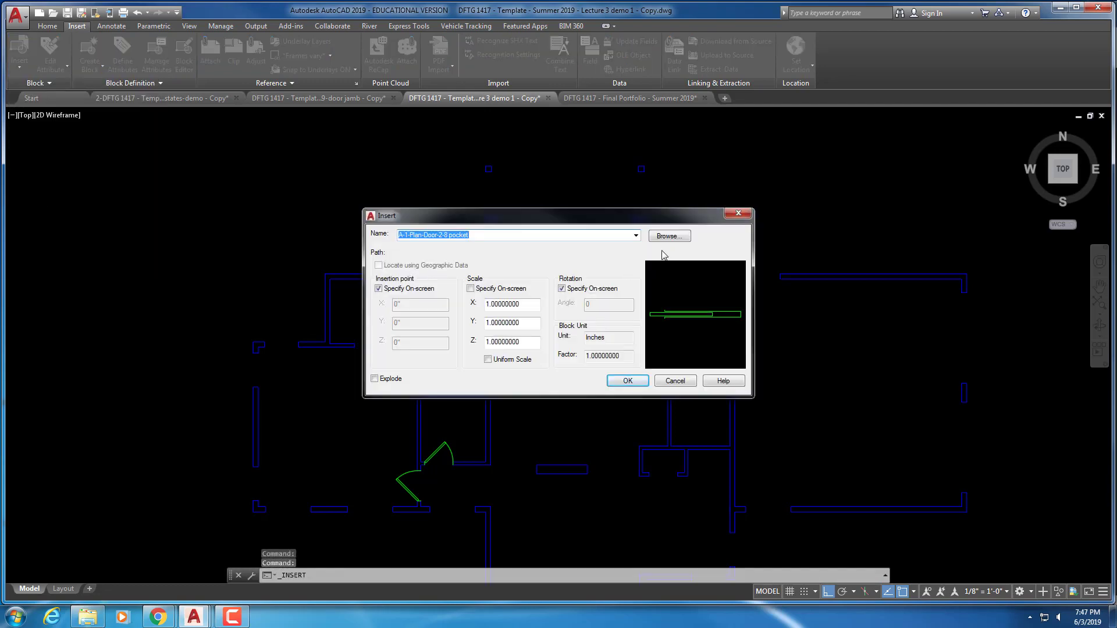
left_click(668, 237)
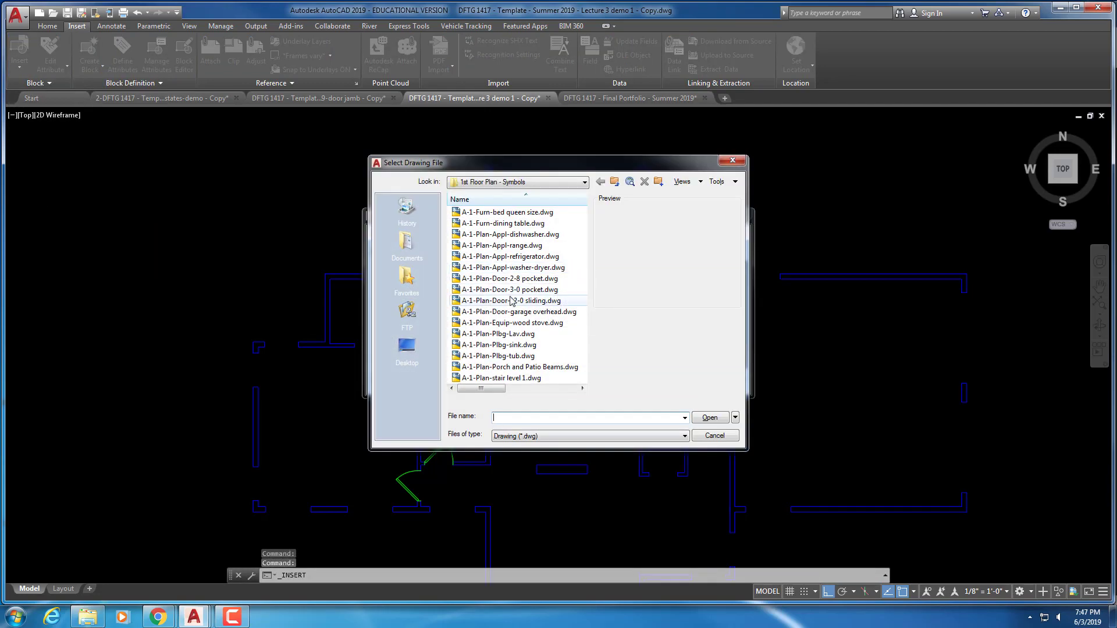
left_click(530, 301)
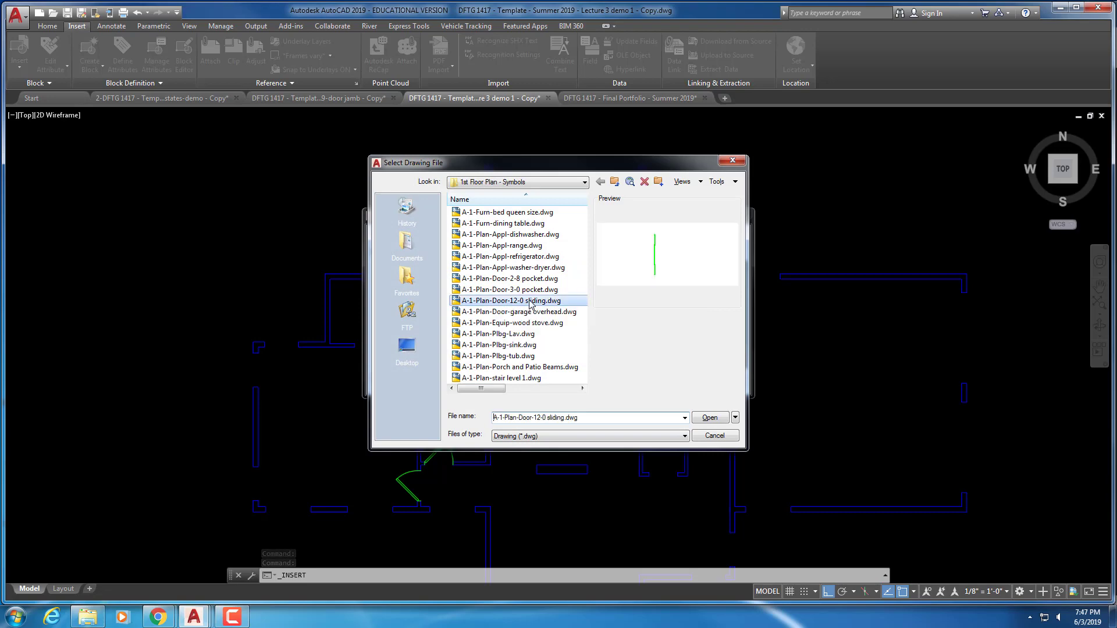
left_click(723, 419)
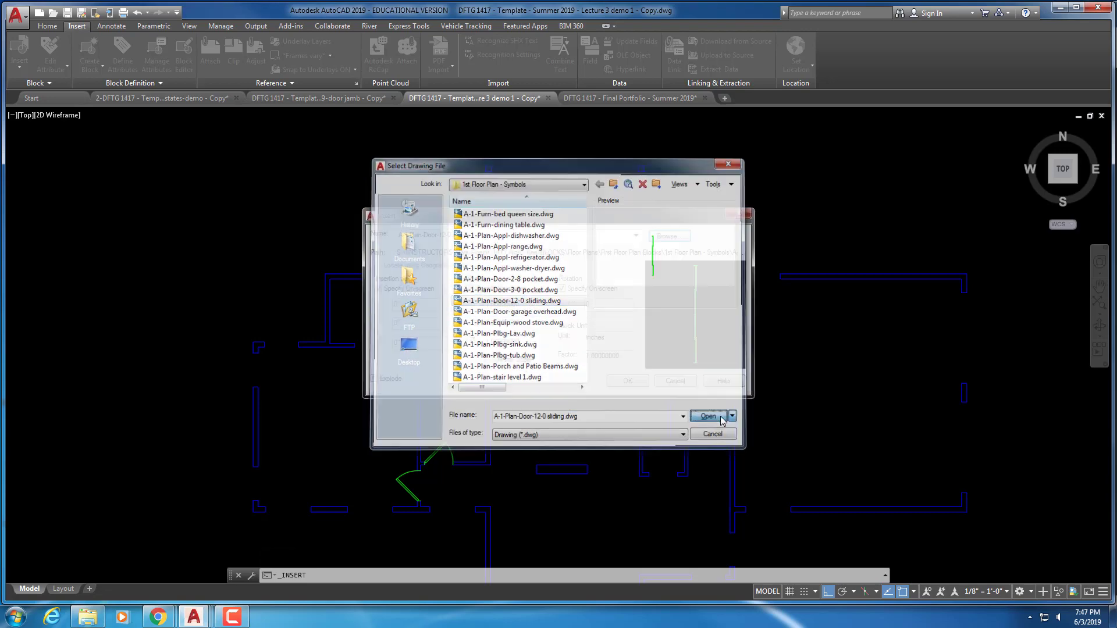
left_click(637, 386)
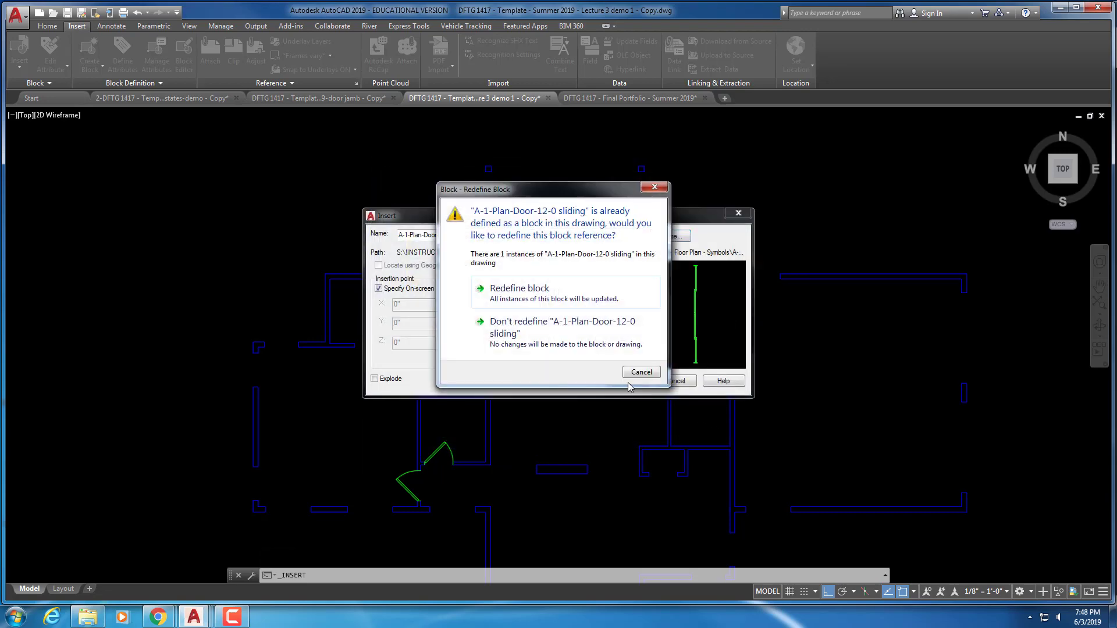
Redefine the block and place the sliding door in the top opening, rotated horizontal
left_click(521, 288)
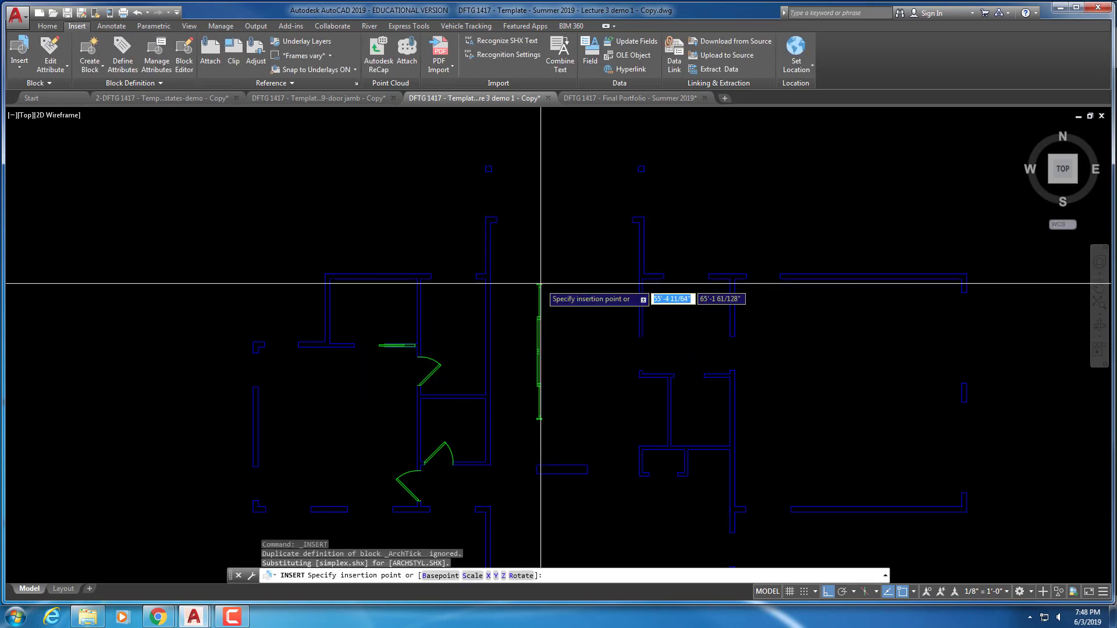
scroll(531, 280, "up", 3)
left_click(471, 195)
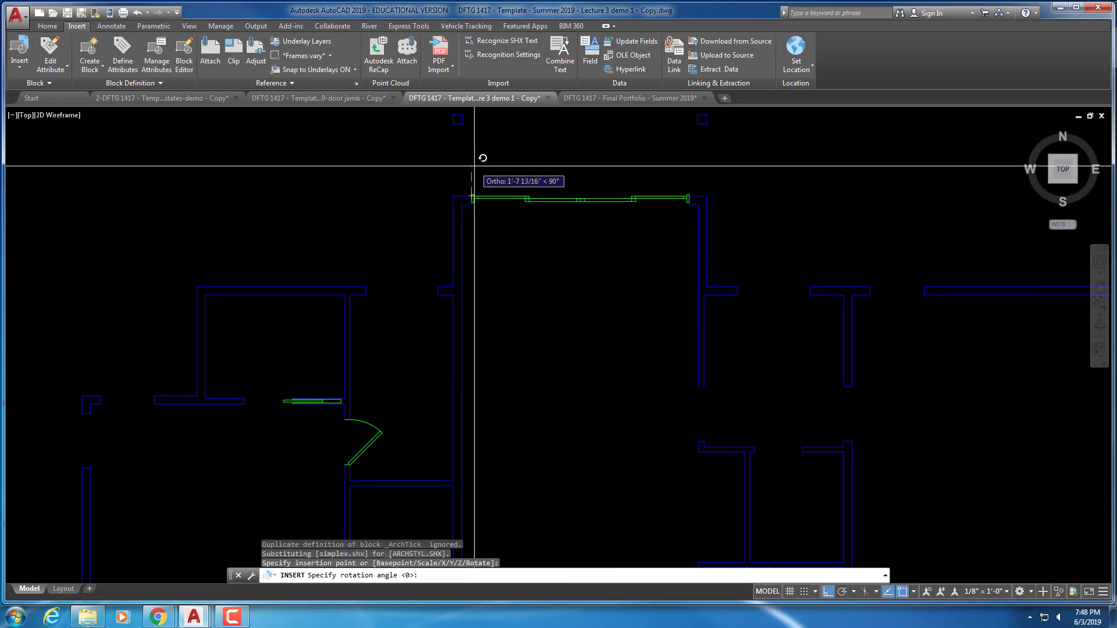
left_click(474, 167)
scroll(491, 189, "up", 5)
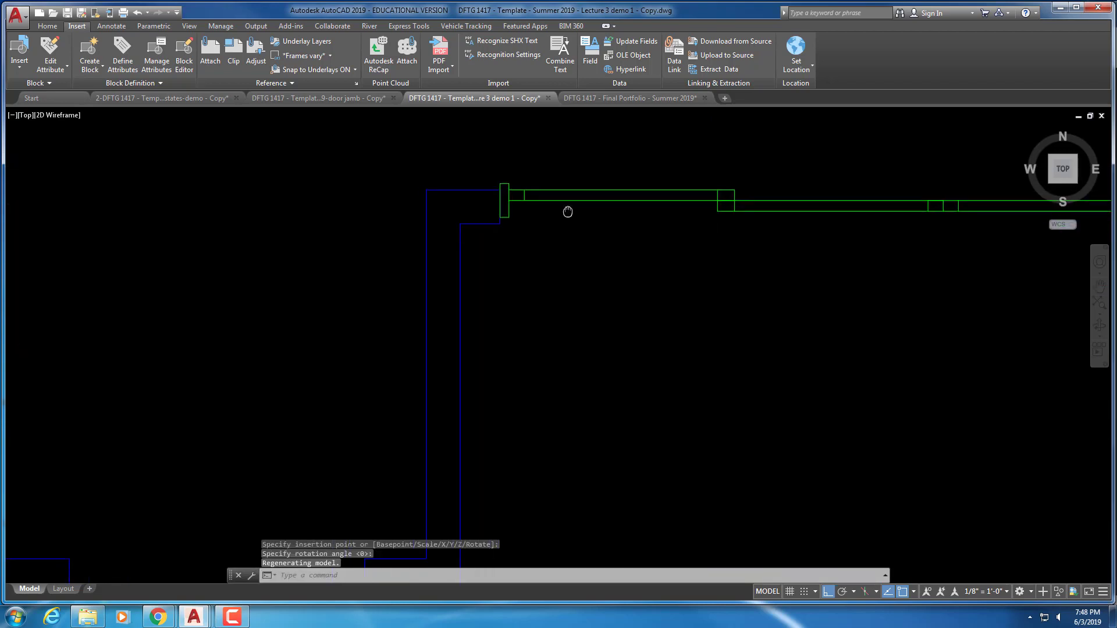
Move the sliding door block down onto the wall line
type("m")
key("Return")
left_click(567, 214)
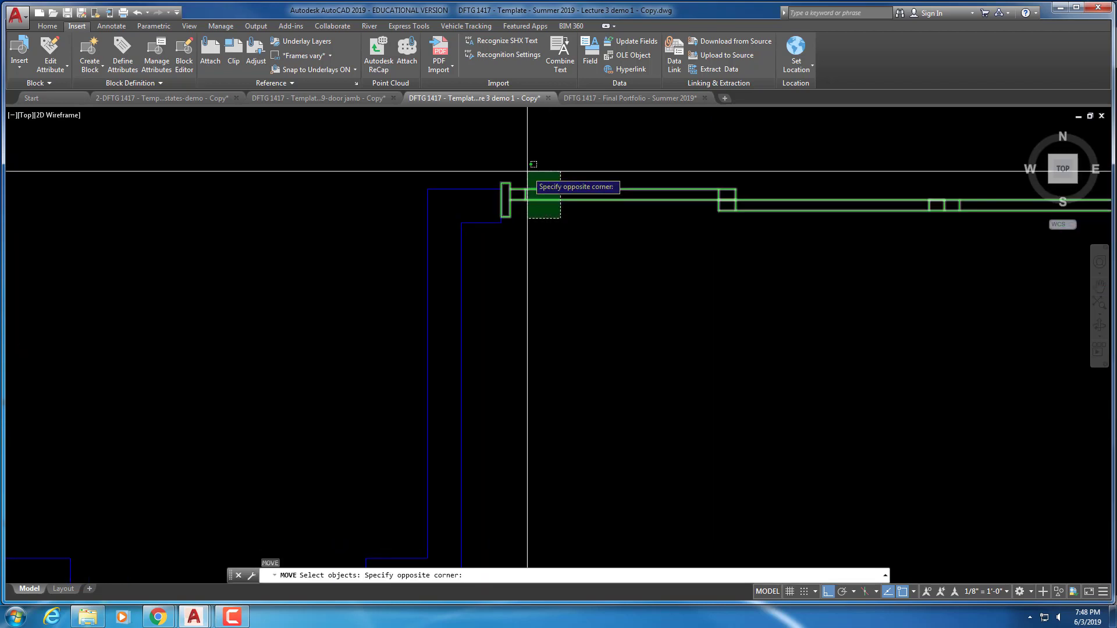
left_click(524, 175)
key("Return")
left_click(504, 216)
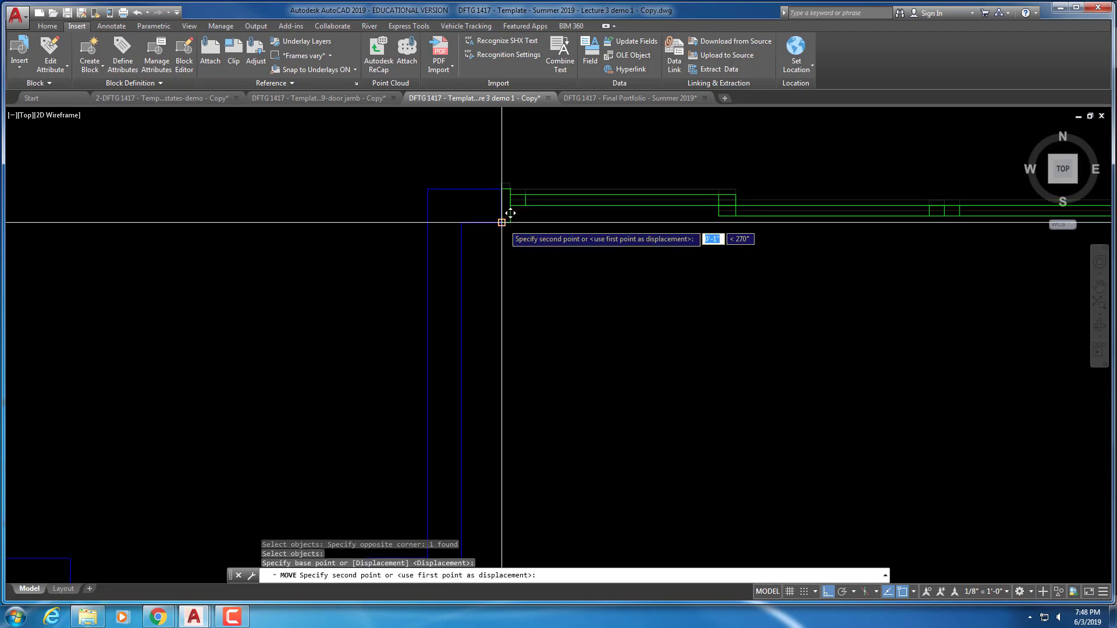
left_click(503, 223)
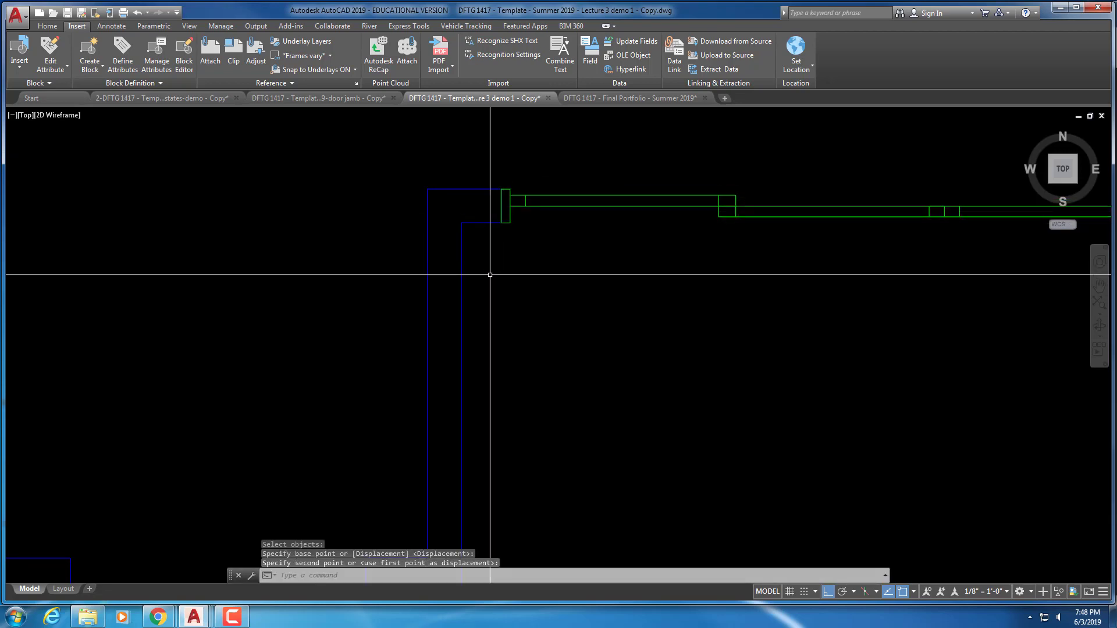
Enable Midpoint and Perpendicular object snaps and disable Extension in the OSNAP settings
key("Escape")
key("Escape")
key("Escape")
type("o")
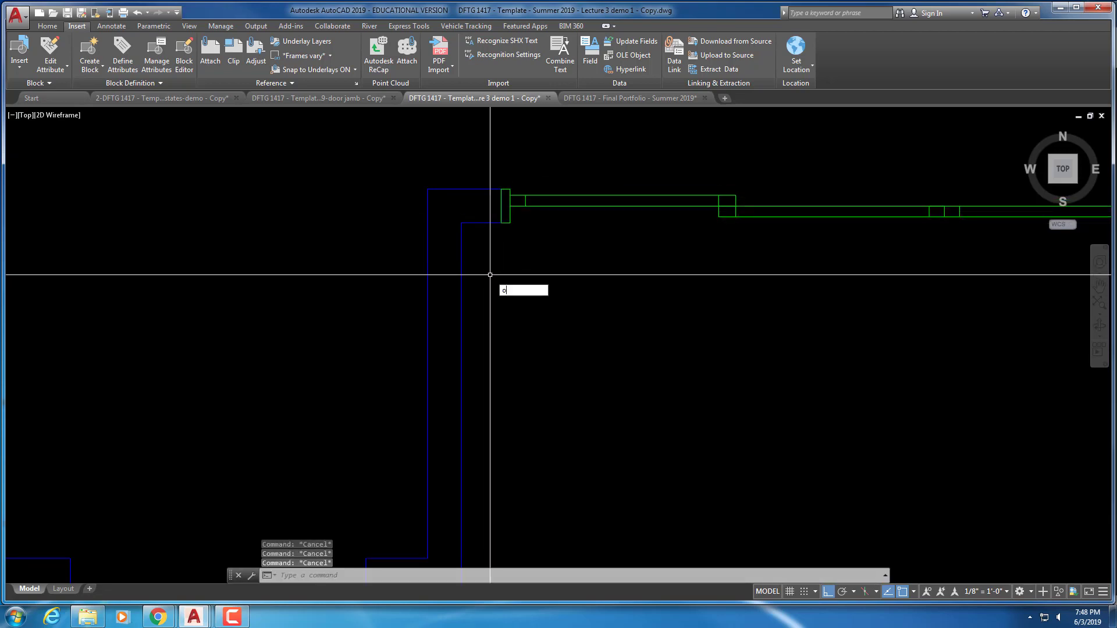
type("sna")
key("Return")
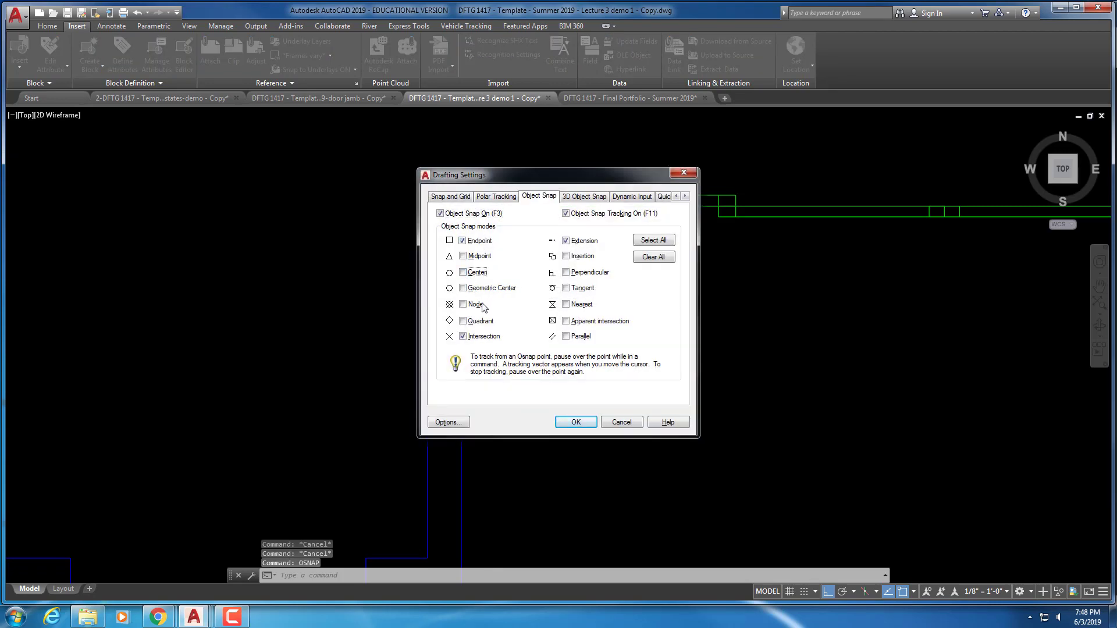
left_click(473, 257)
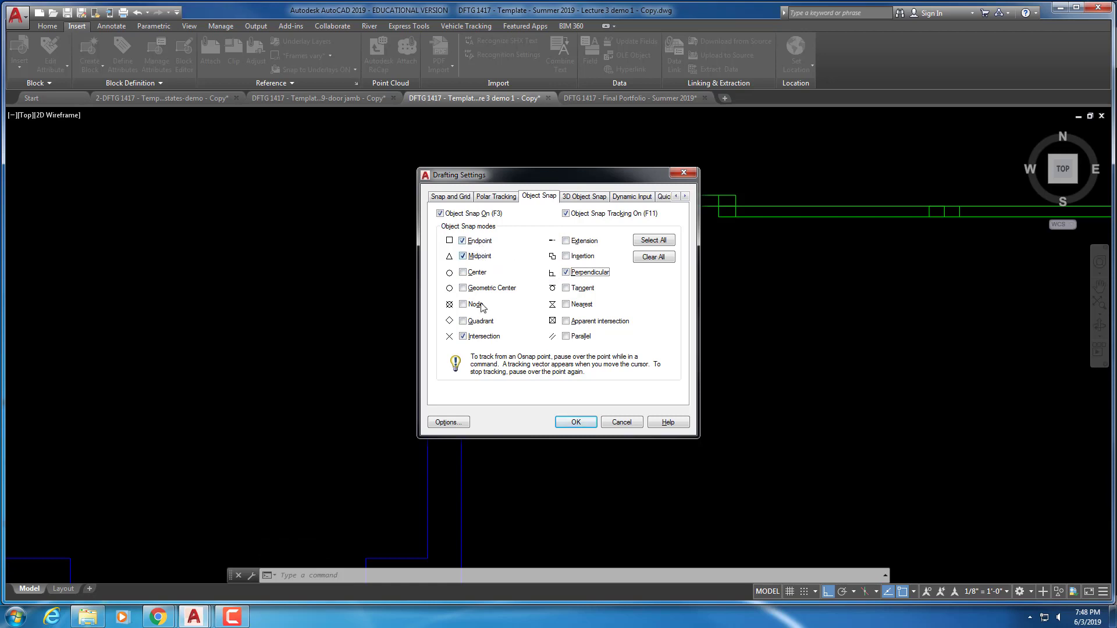
left_click(576, 423)
scroll(584, 416, "down", 3)
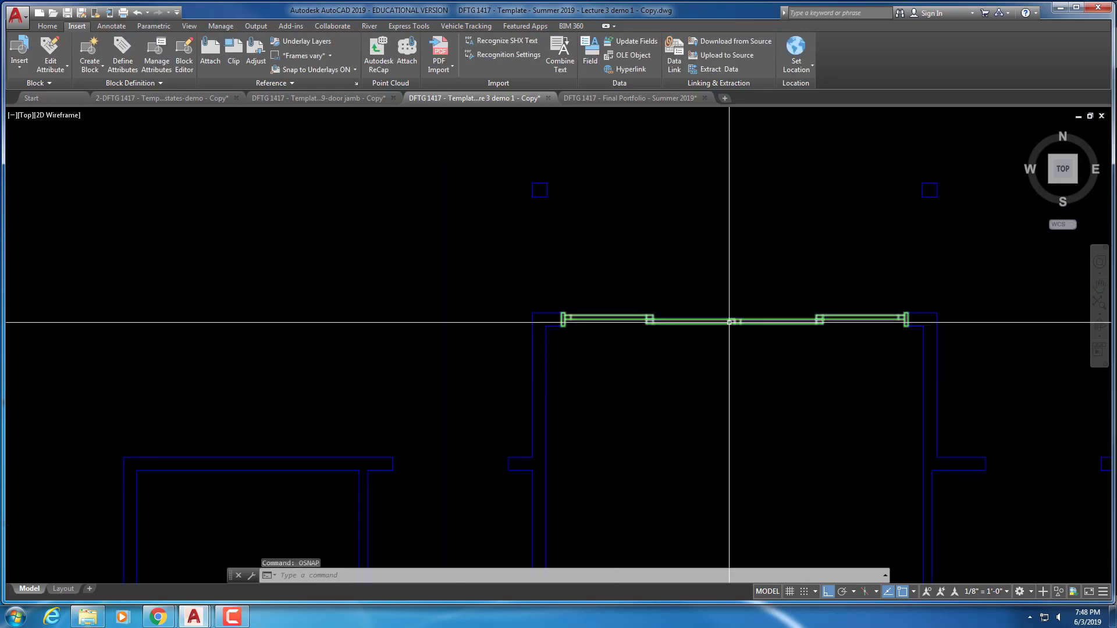
scroll(419, 328, "up", 4)
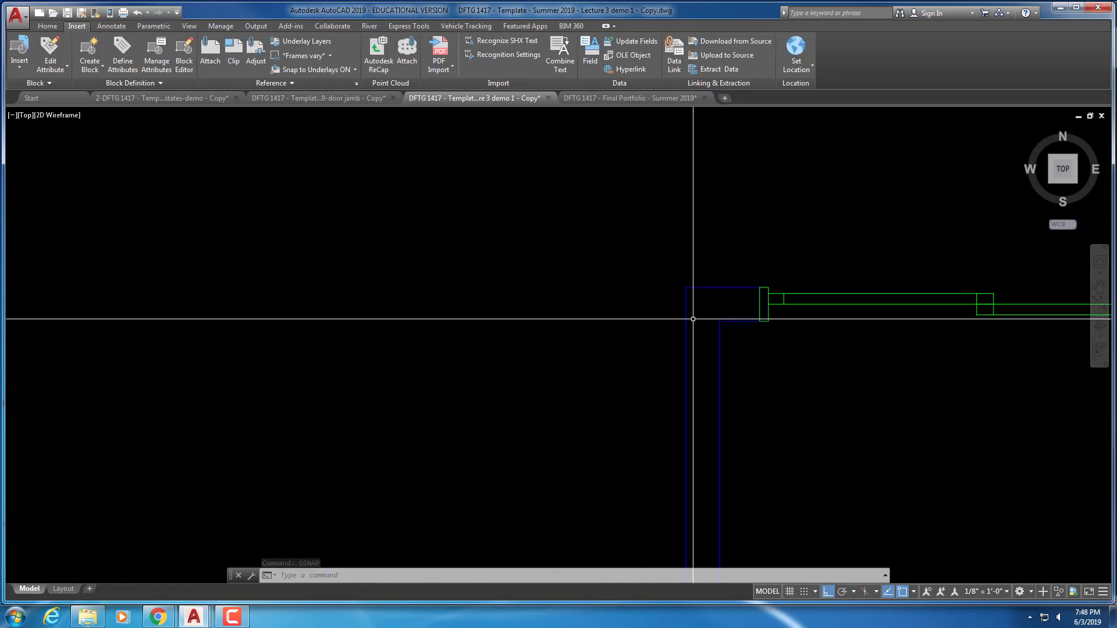
scroll(733, 320, "up", 2)
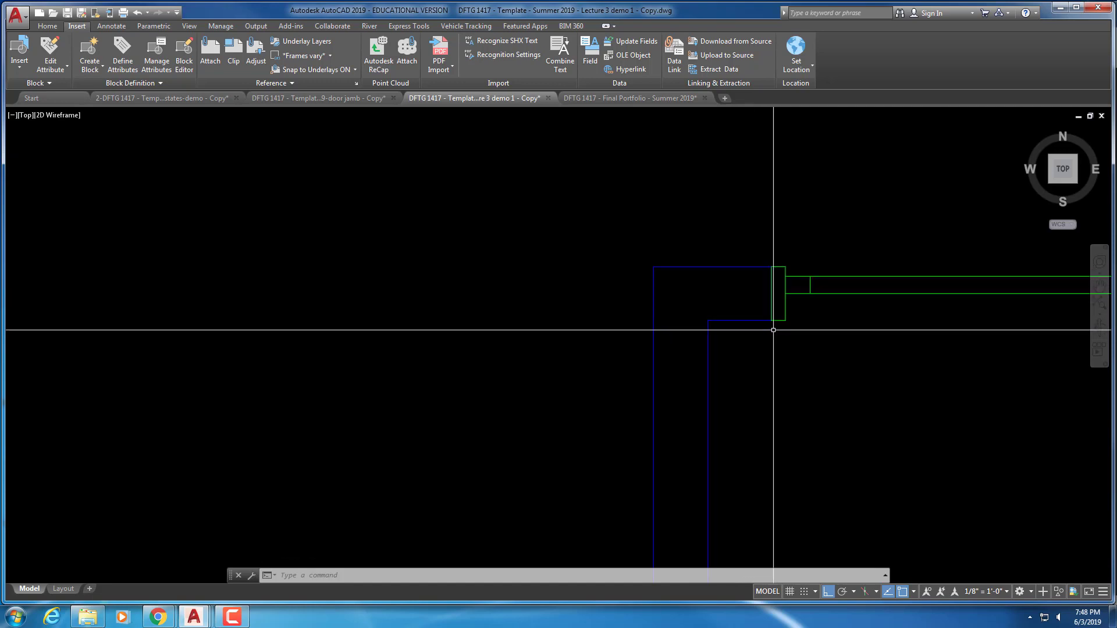
scroll(774, 330, "down", 6)
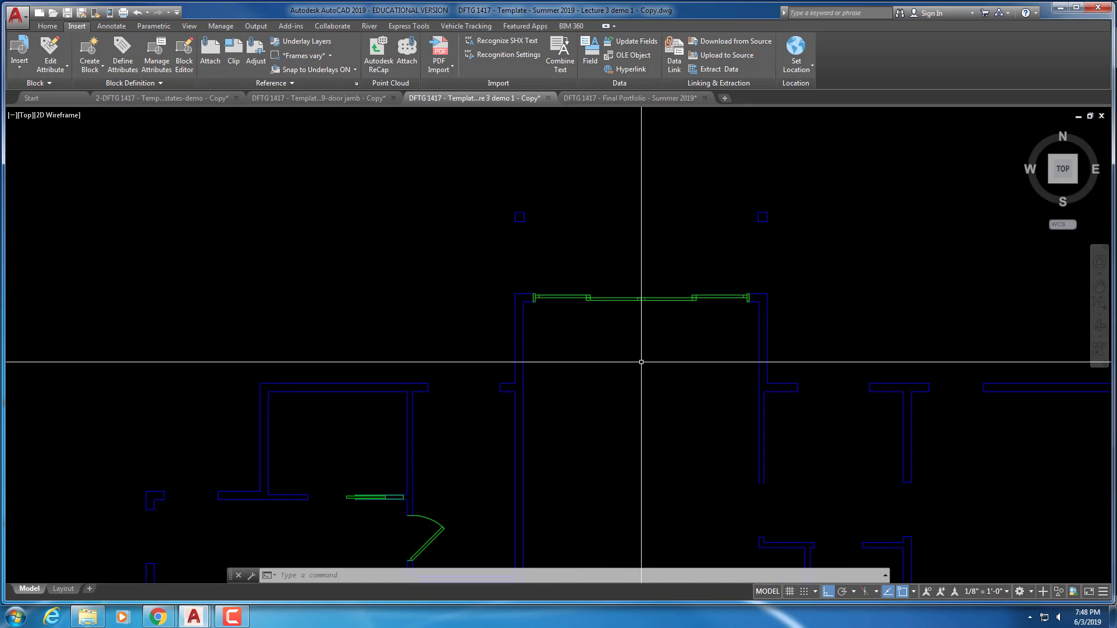
scroll(652, 370, "down", 3)
scroll(642, 341, "up", 5)
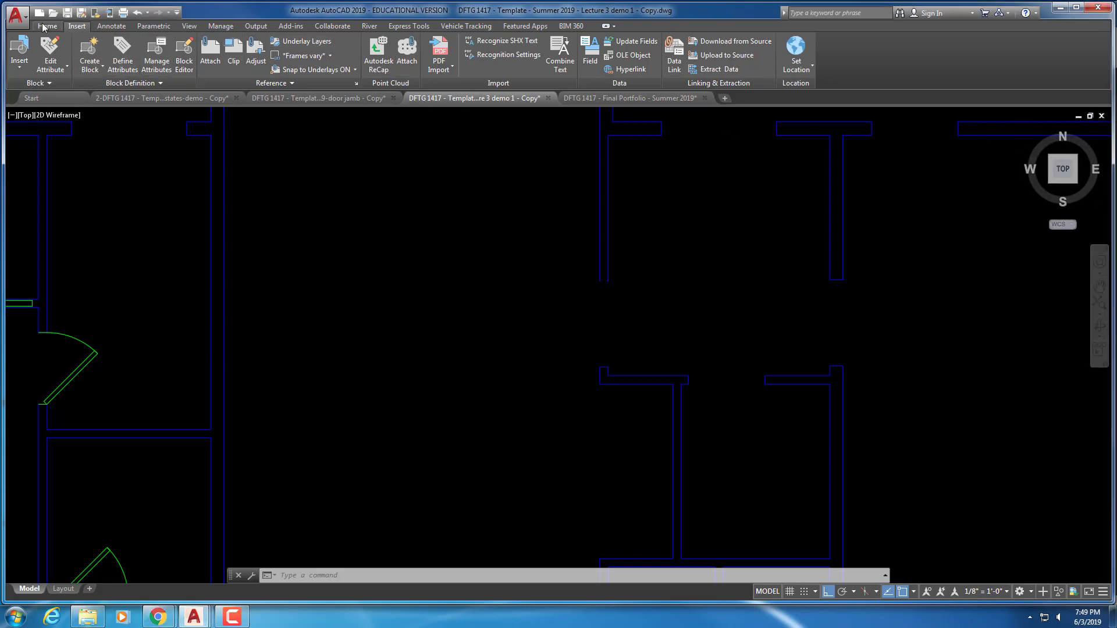
Load A-1-Plan-Door-3-0 pocket.dwg through Insert > More Options > Browse
left_click(19, 55)
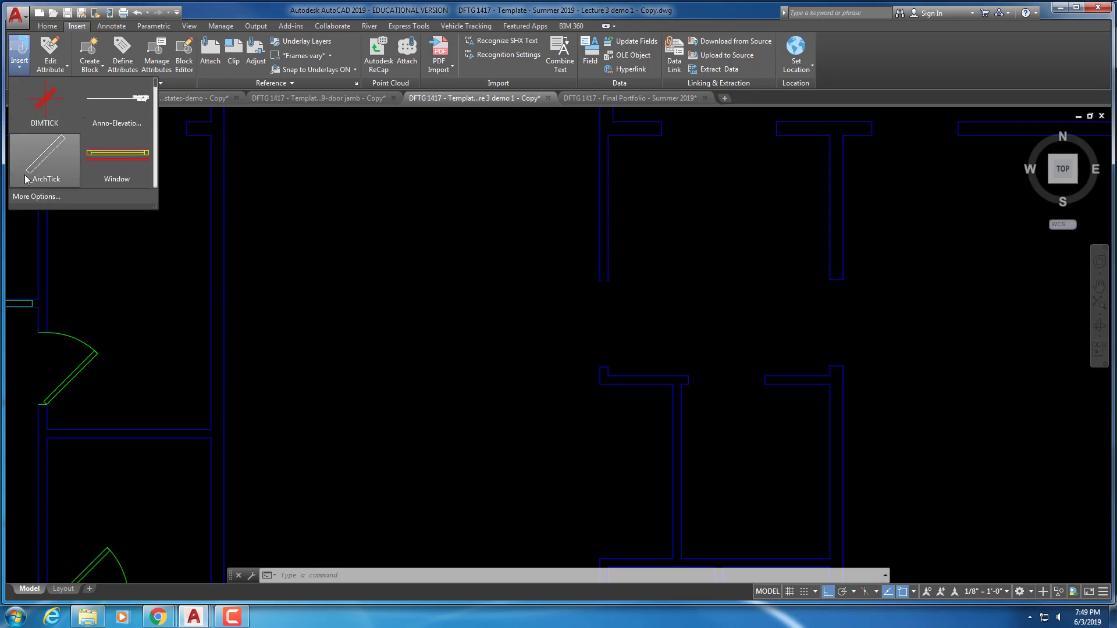
left_click(35, 196)
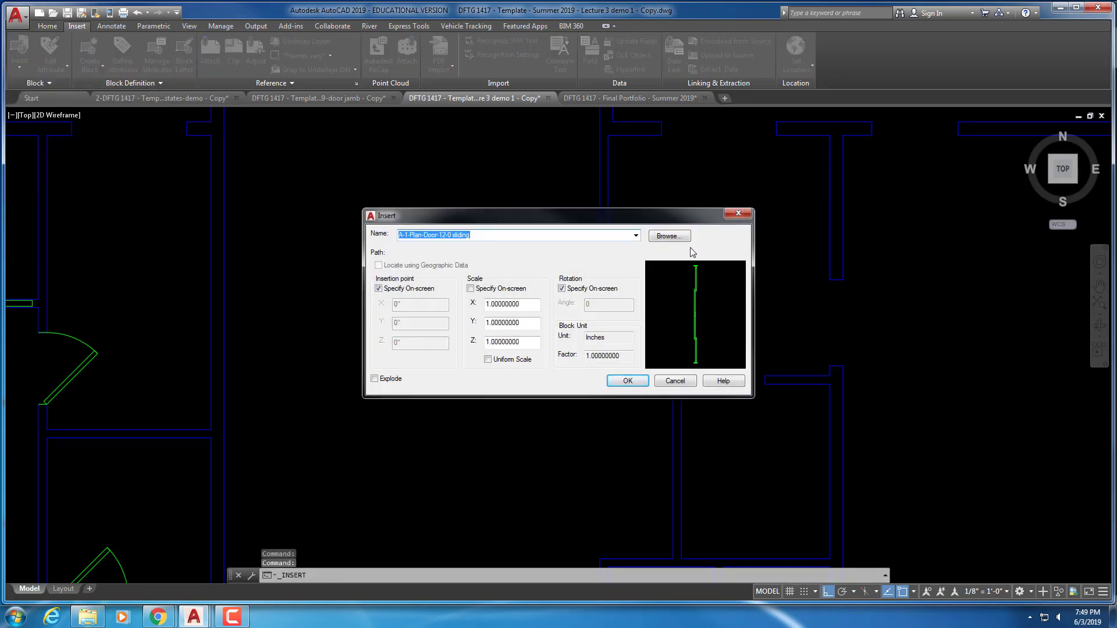
left_click(670, 235)
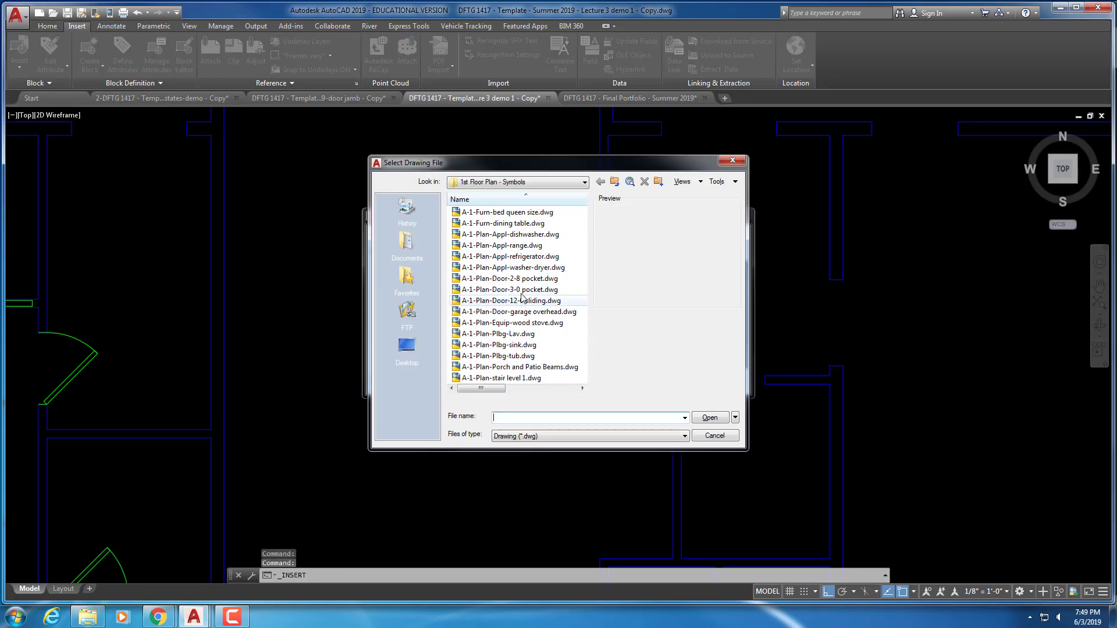
left_click(518, 291)
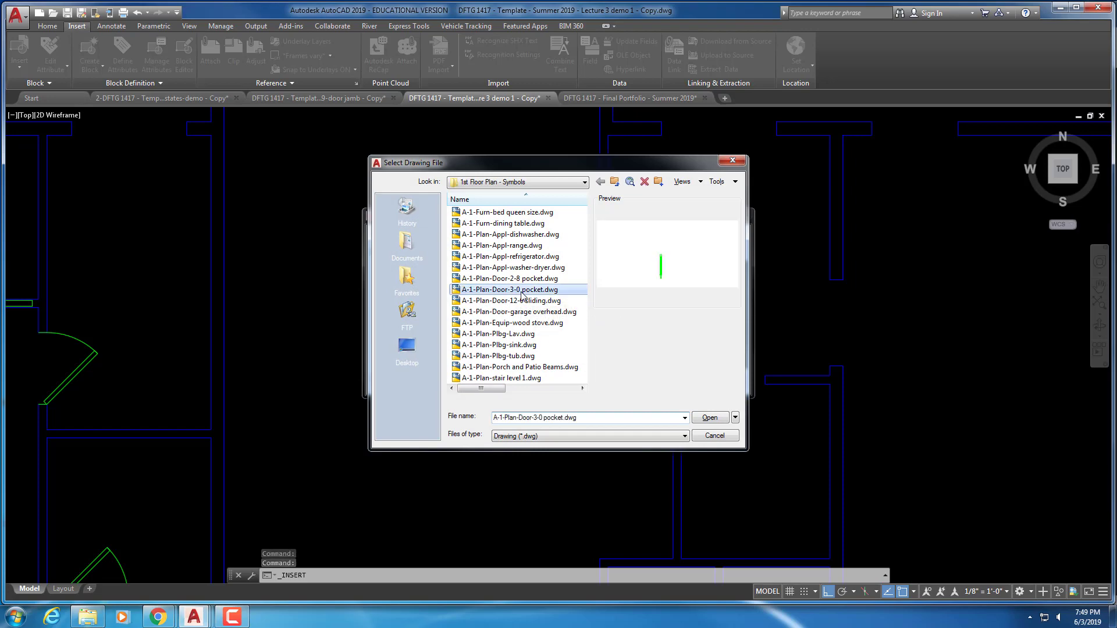
left_click(708, 418)
left_click(629, 384)
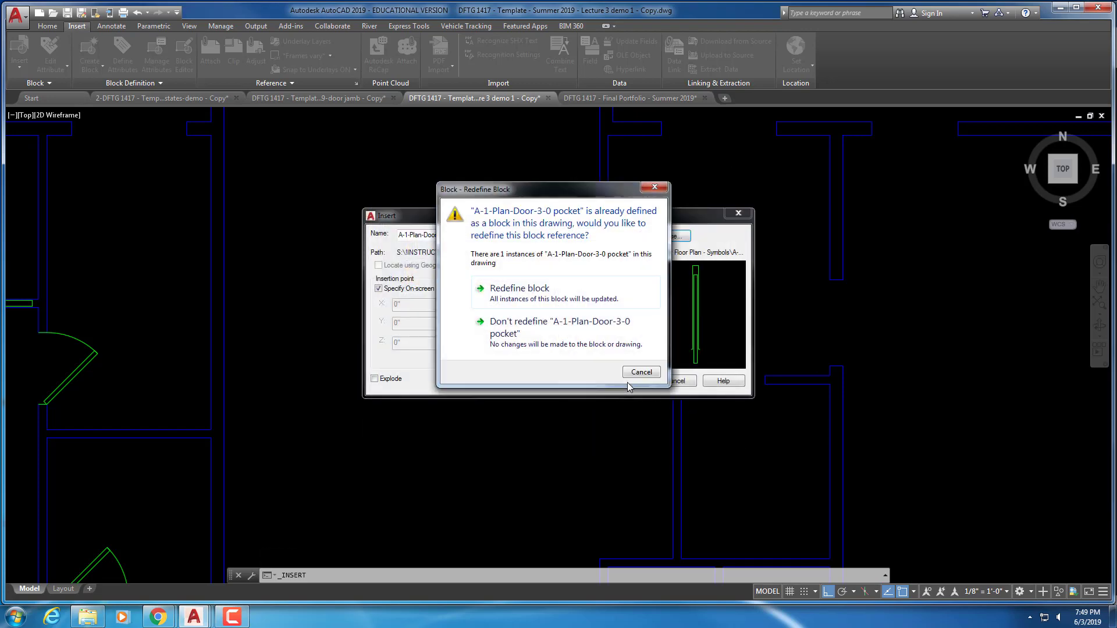
Redefine the block and place the 3-0 pocket door vertically at the wall endpoint
left_click(541, 291)
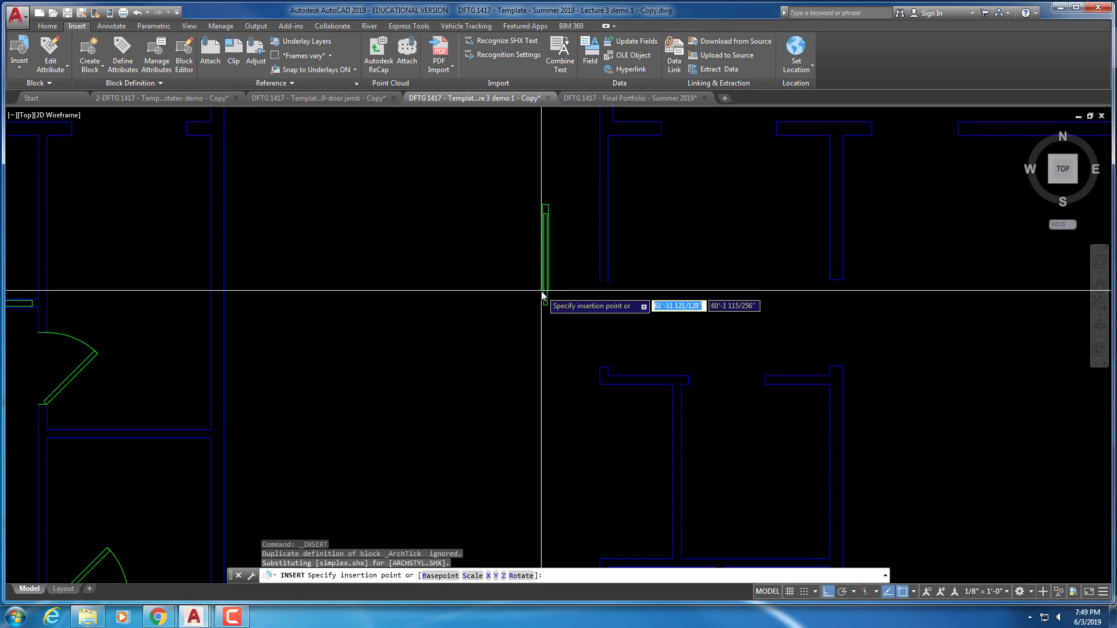
scroll(543, 290, "up", 3)
middle_click_drag(576, 289, 523, 332)
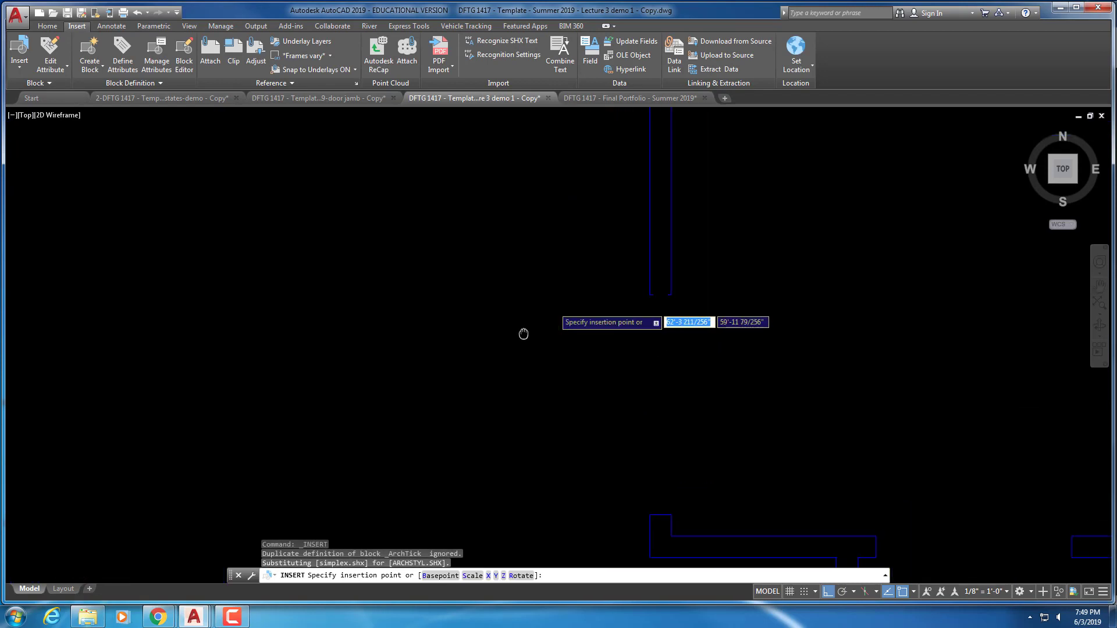
scroll(530, 381, "up", 2)
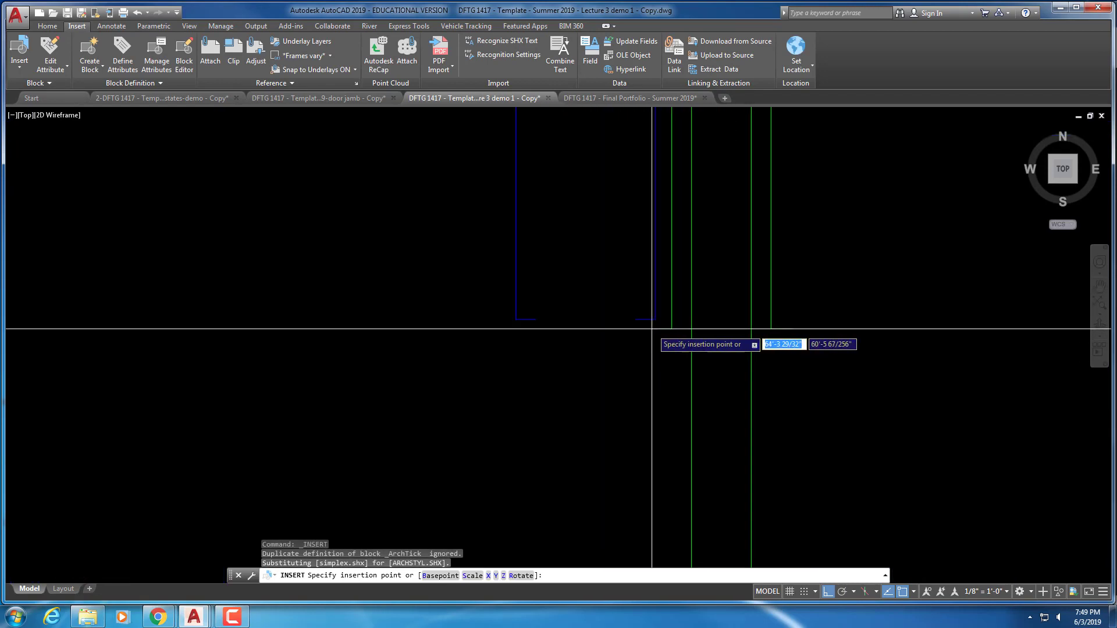
left_click(516, 319)
left_click(864, 336)
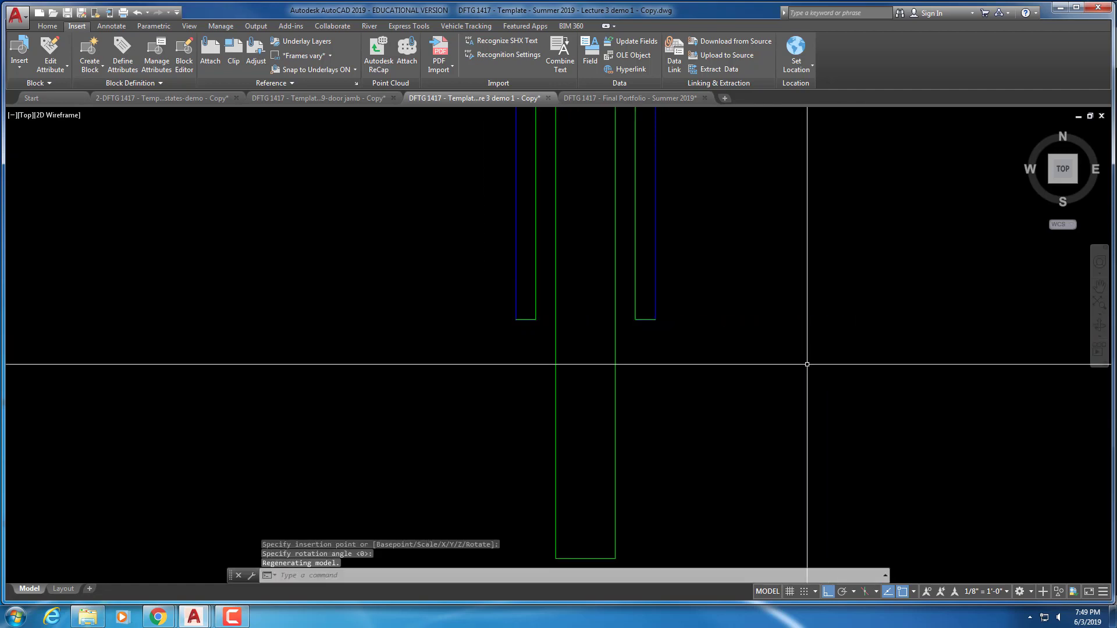
scroll(803, 367, "down", 5)
middle_click_drag(794, 373, 763, 225)
scroll(736, 318, "down", 4)
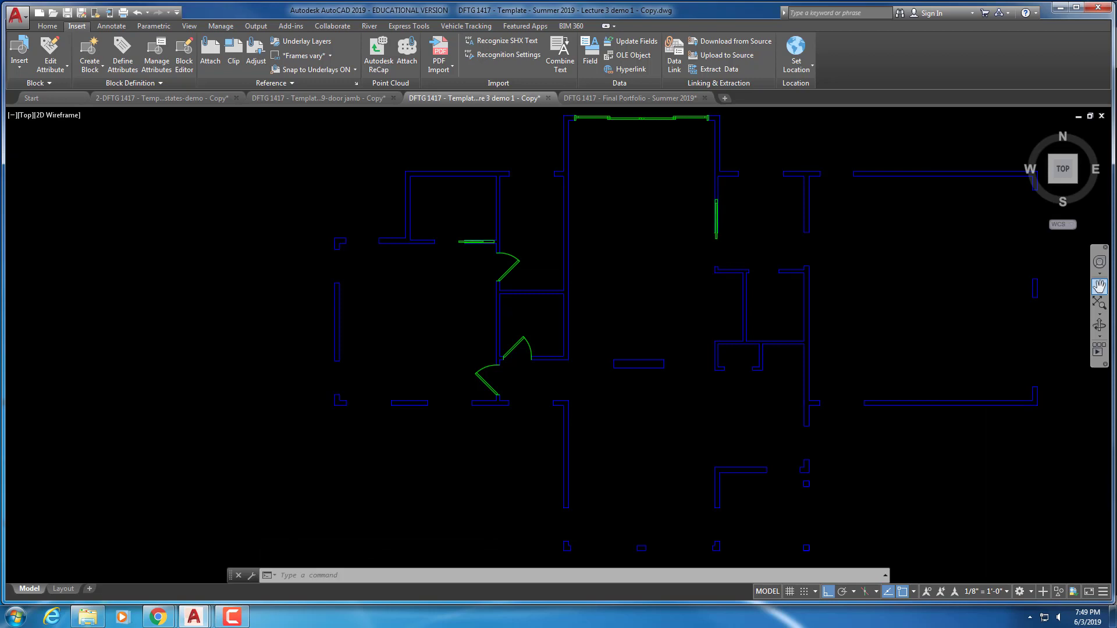
scroll(1099, 325, "down", 2)
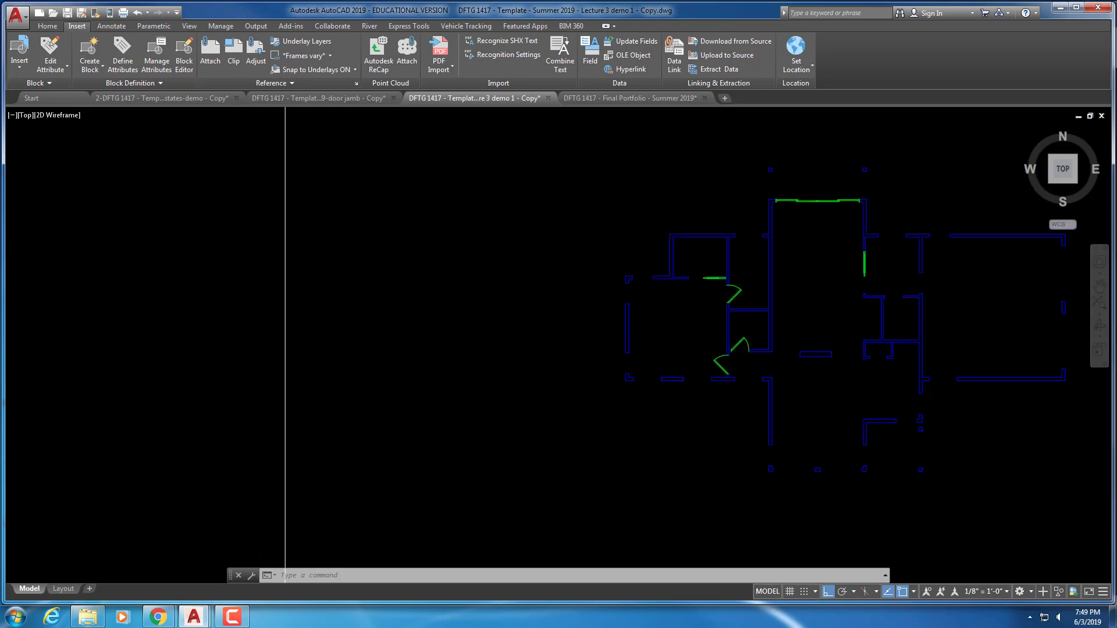
middle_click_drag(793, 312, 660, 308)
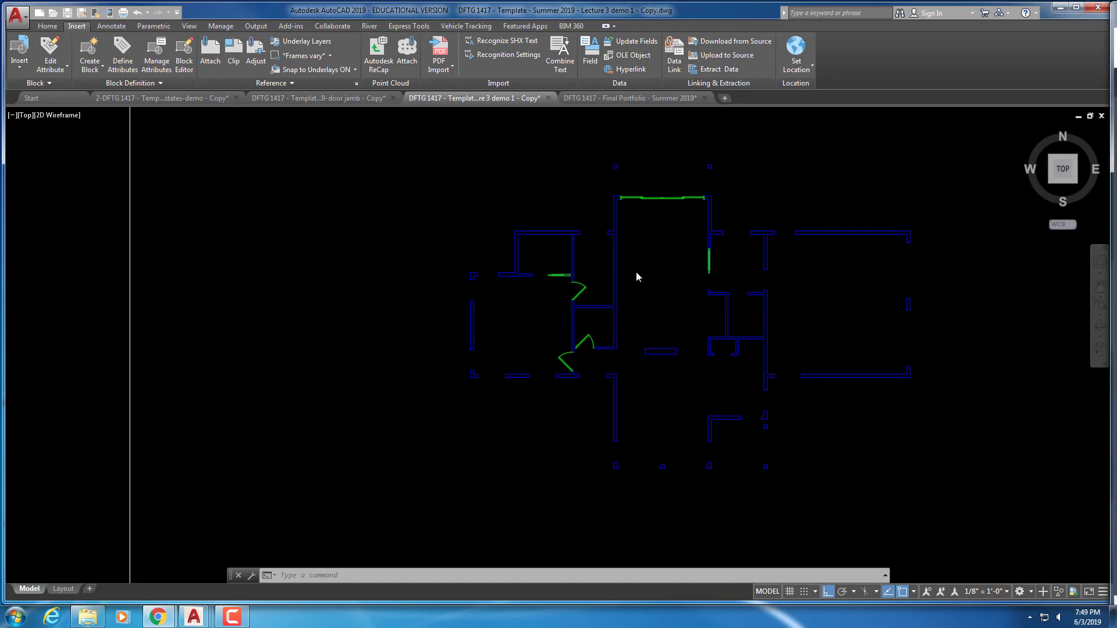
scroll(664, 277, "up", 4)
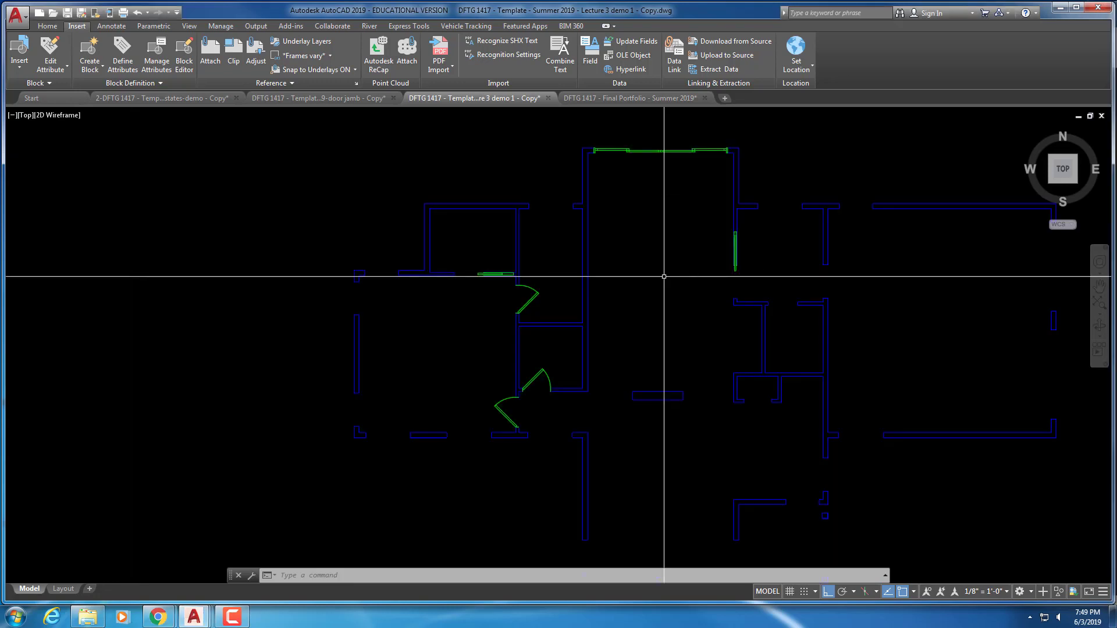
scroll(665, 277, "down", 2)
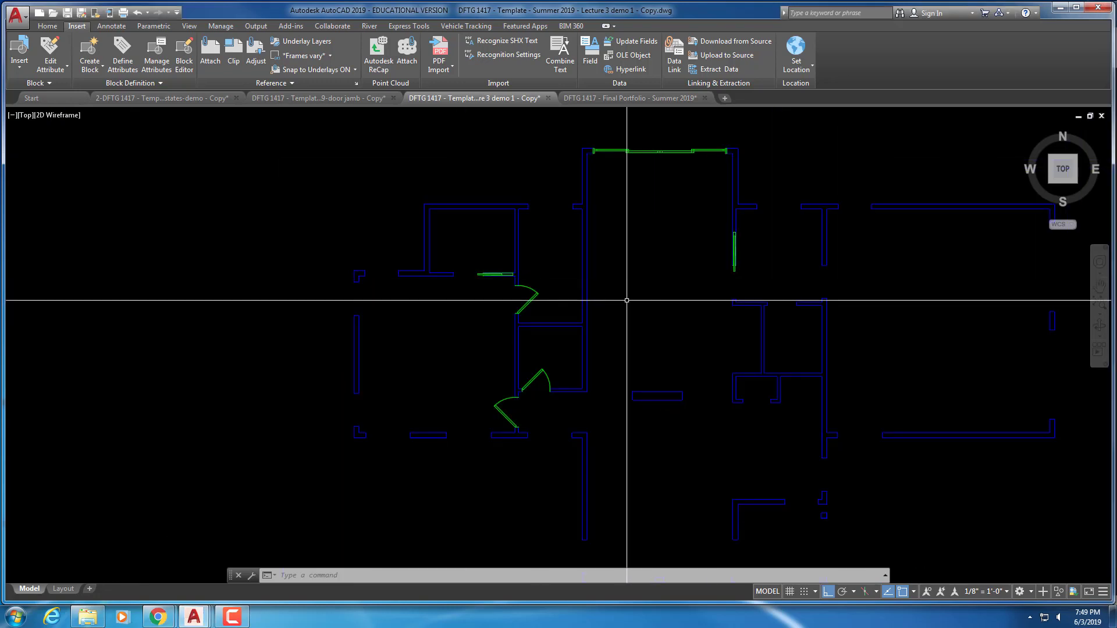
key("Escape")
key("Escape")
key("Escape")
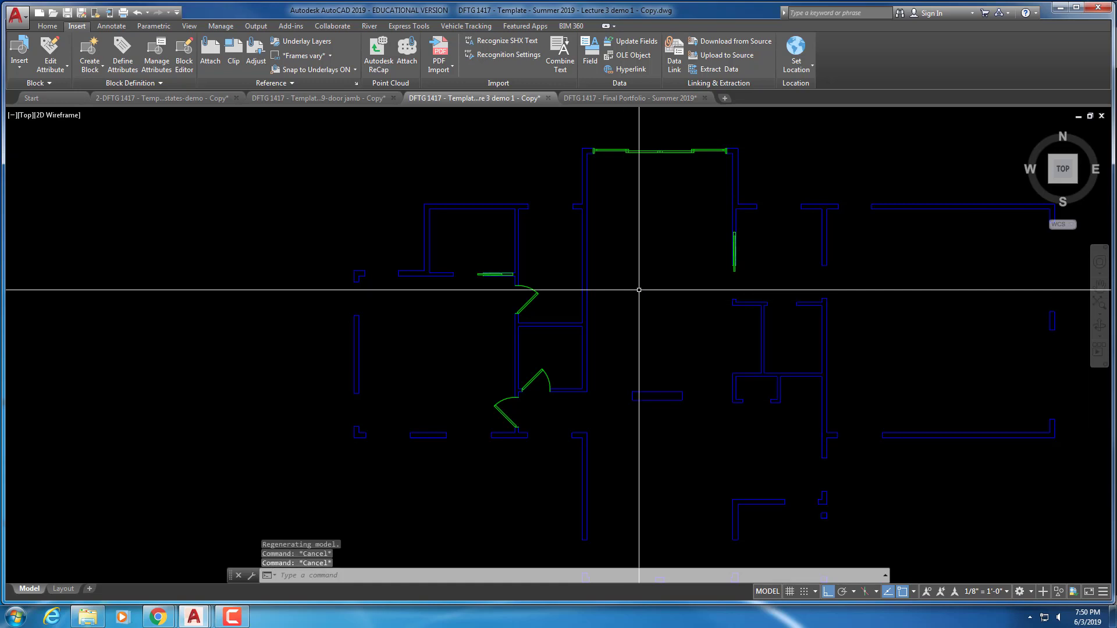
Copy the door block with CP into the right-hand wall opening
type("cp")
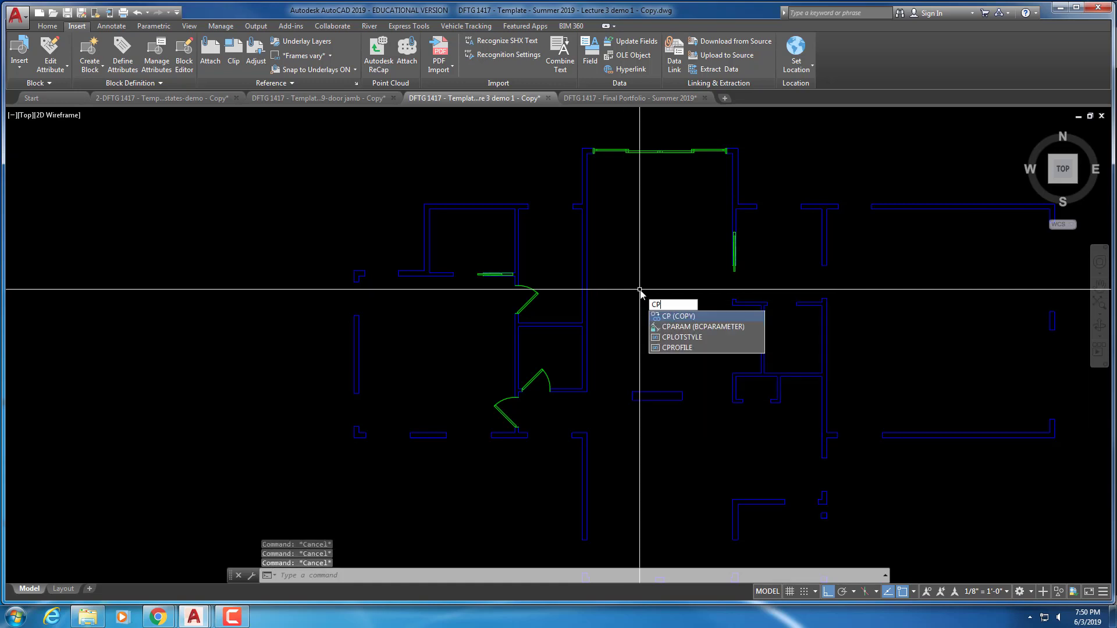
key("Return")
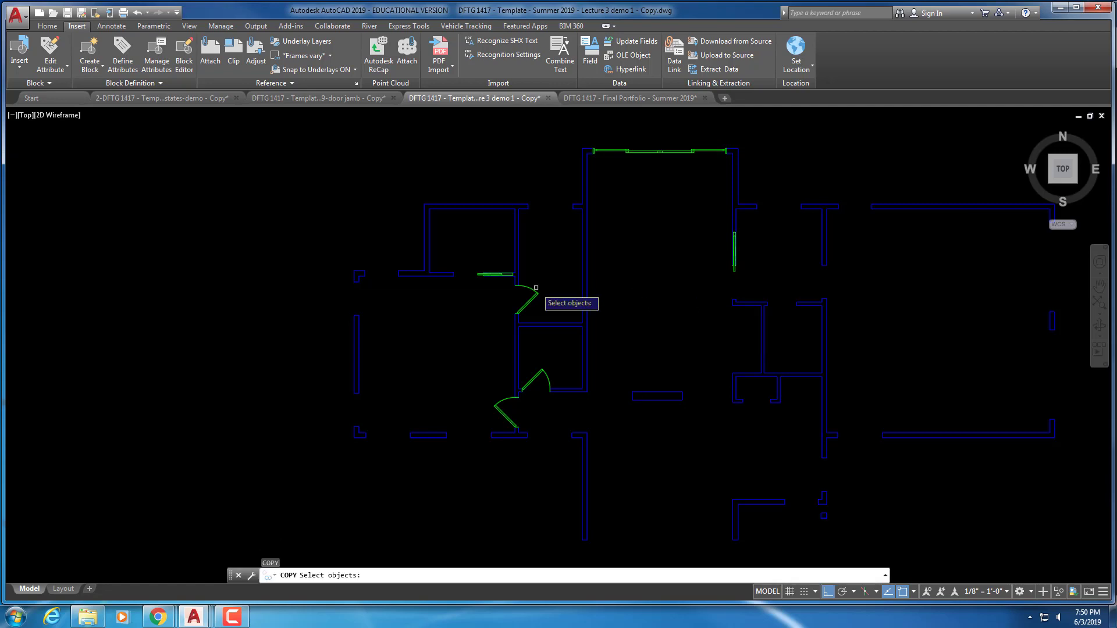
left_click(535, 292)
key("Return")
left_click(536, 304)
scroll(838, 279, "up", 4)
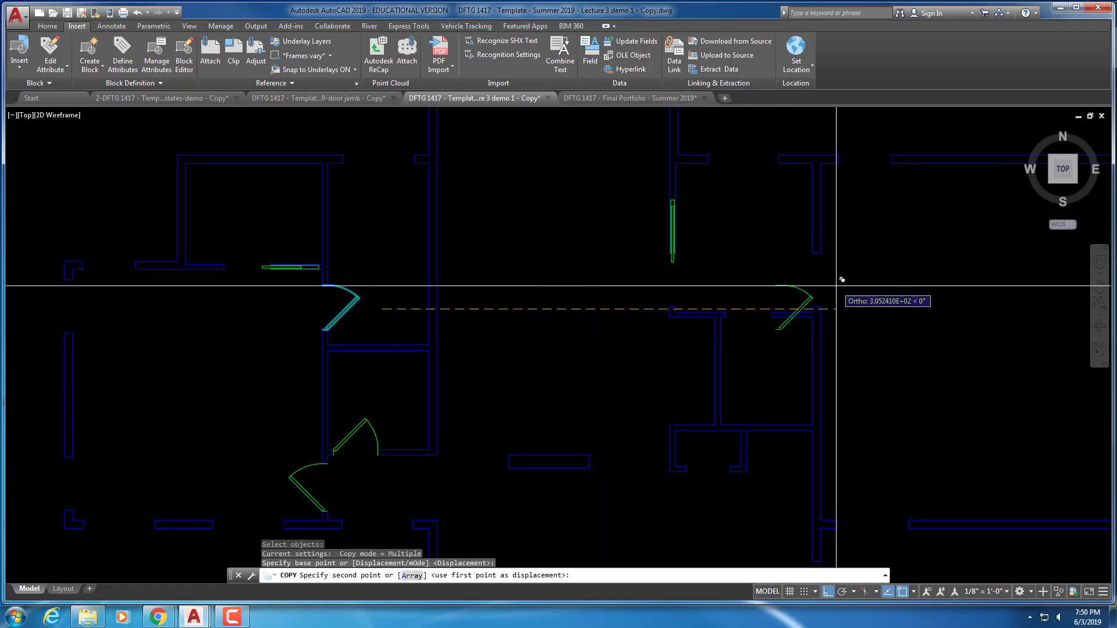
left_click(926, 278)
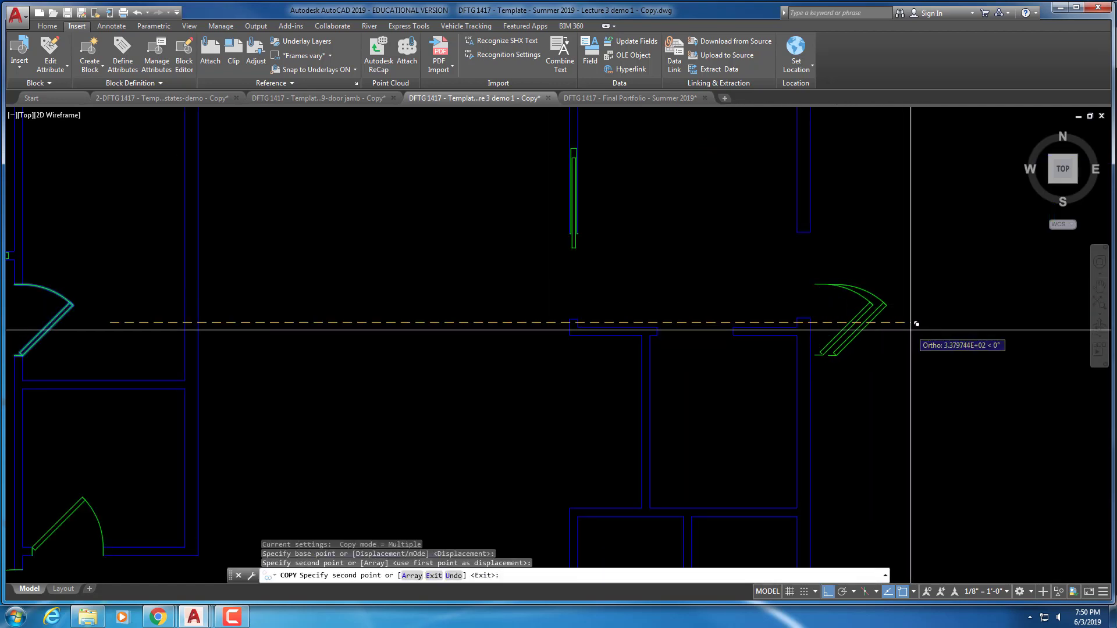
key("Escape")
key("Escape")
Move the door copy so its corner lands on the blue wall corner
left_click(849, 335)
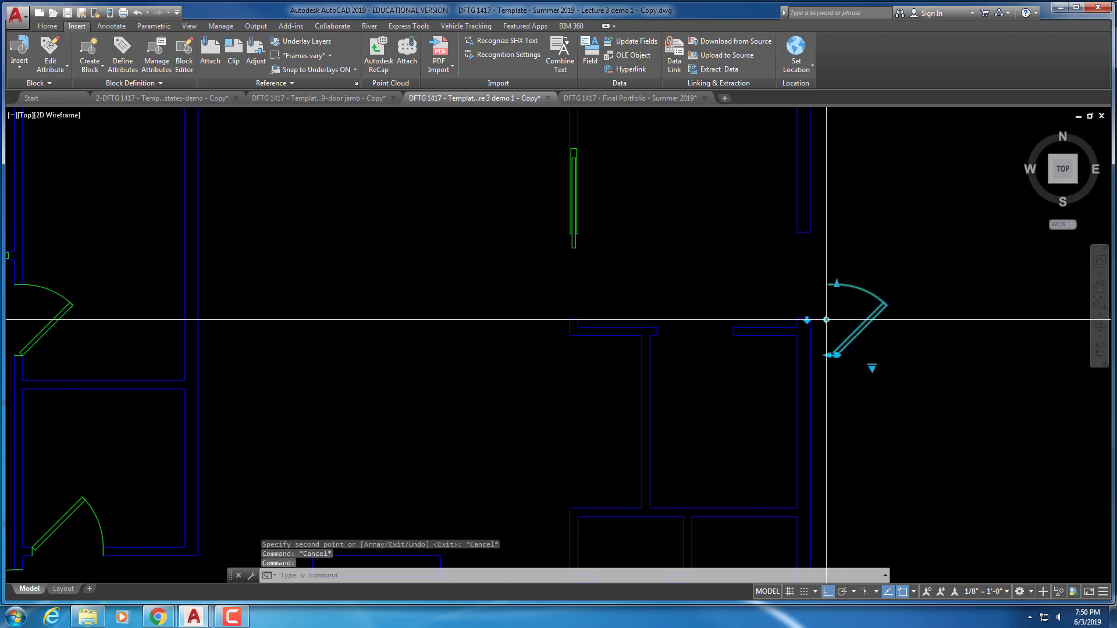
left_click(824, 317)
left_click(826, 319)
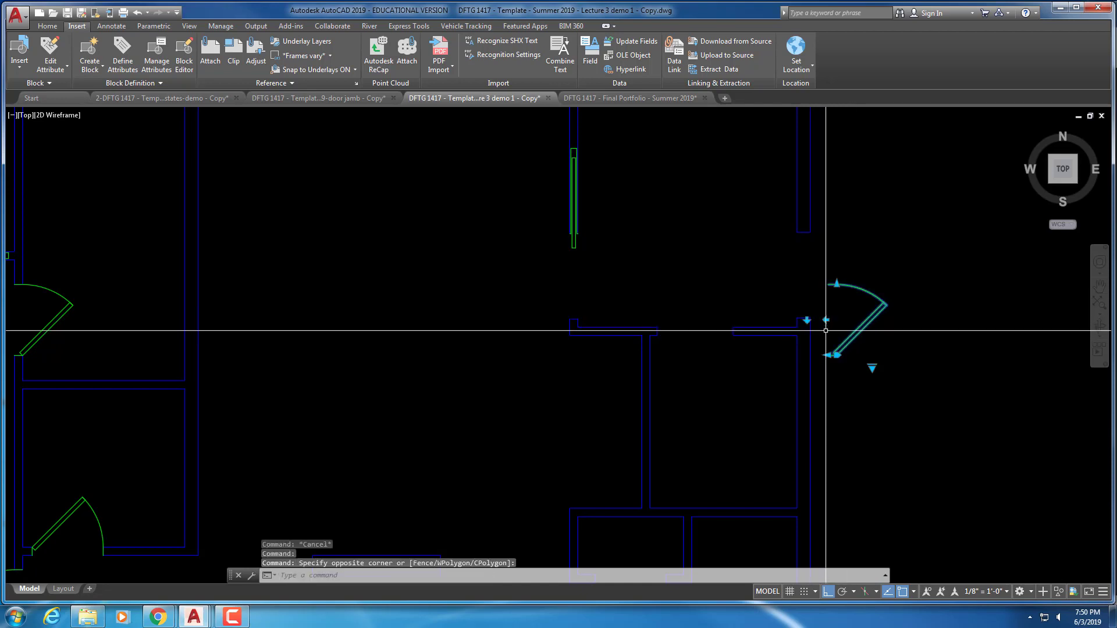
scroll(823, 337, "up", 5)
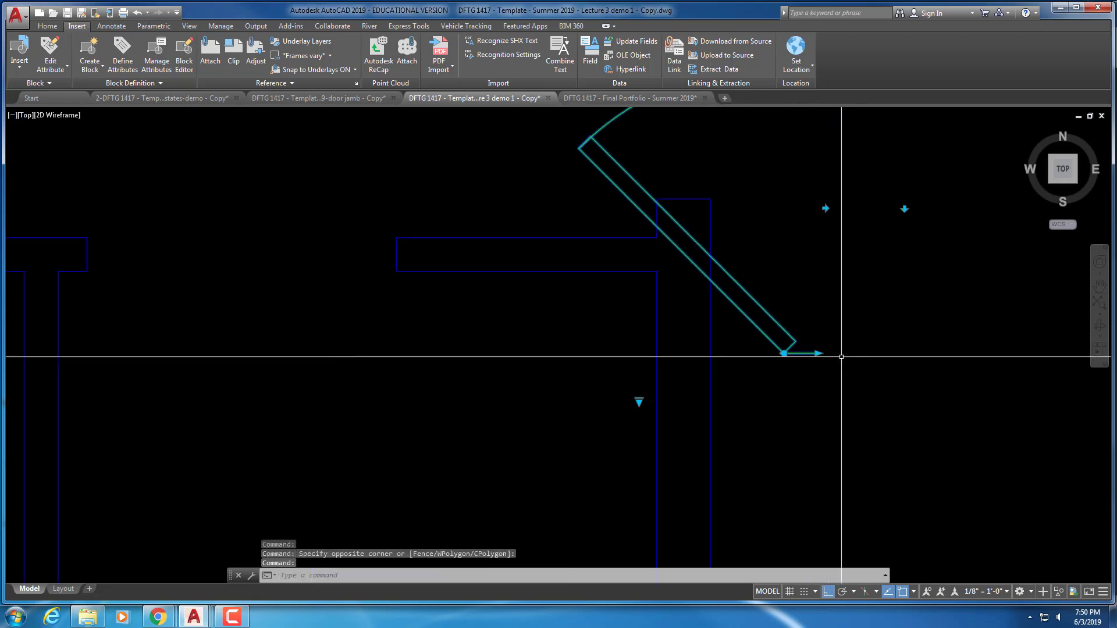
key("Escape")
key("Escape")
key("Escape")
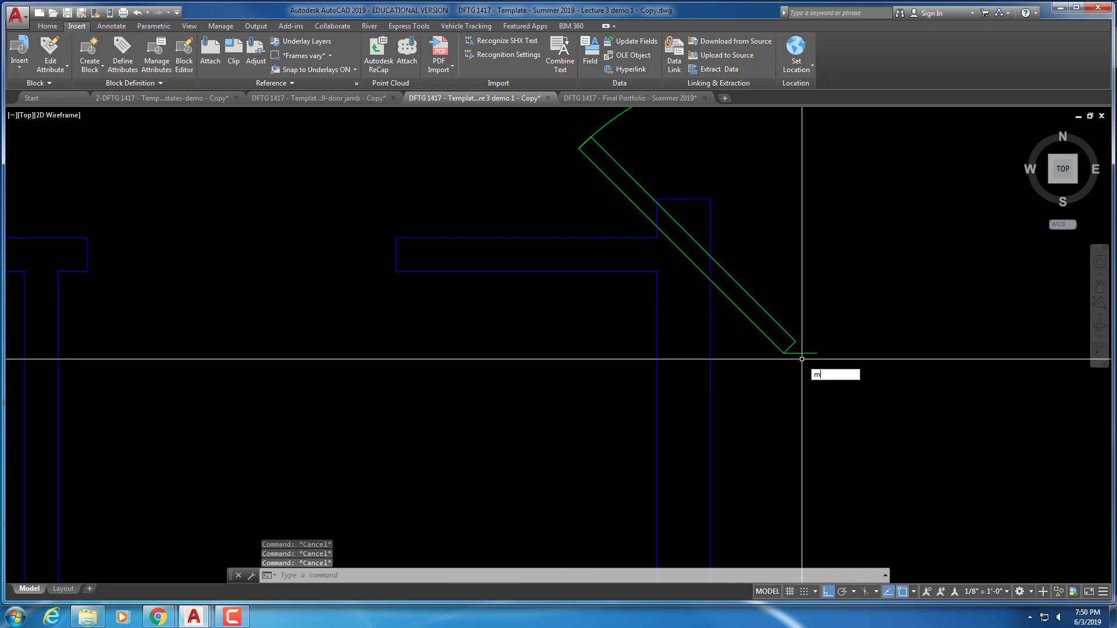
type("m")
key("Return")
left_click(841, 369)
left_click(743, 307)
key("Return")
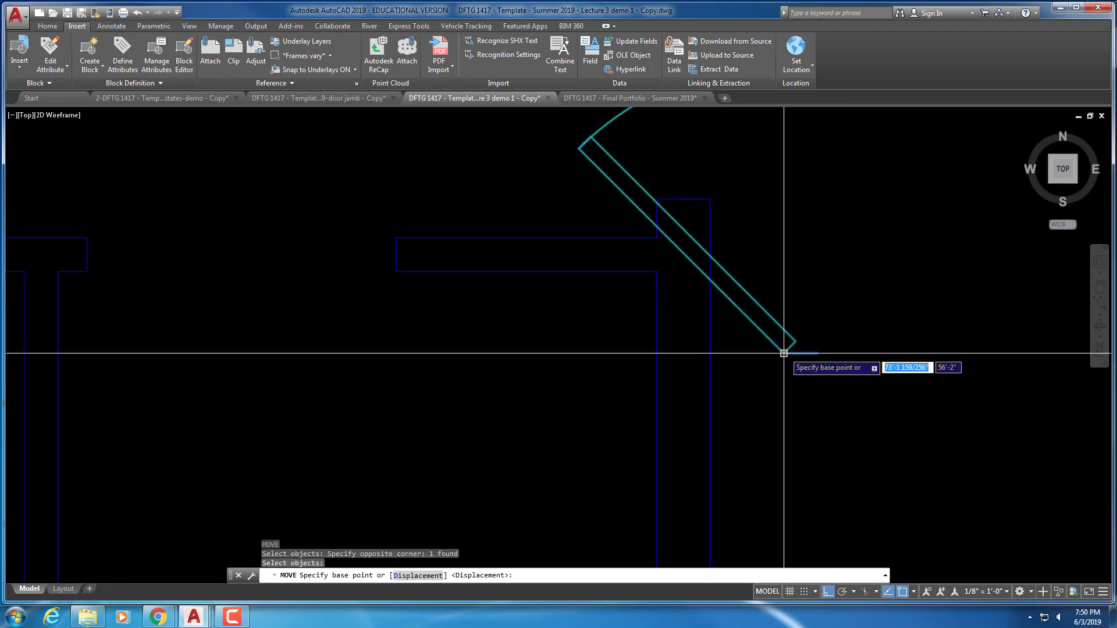
left_click(784, 353)
scroll(716, 249, "down", 2)
left_click(671, 214)
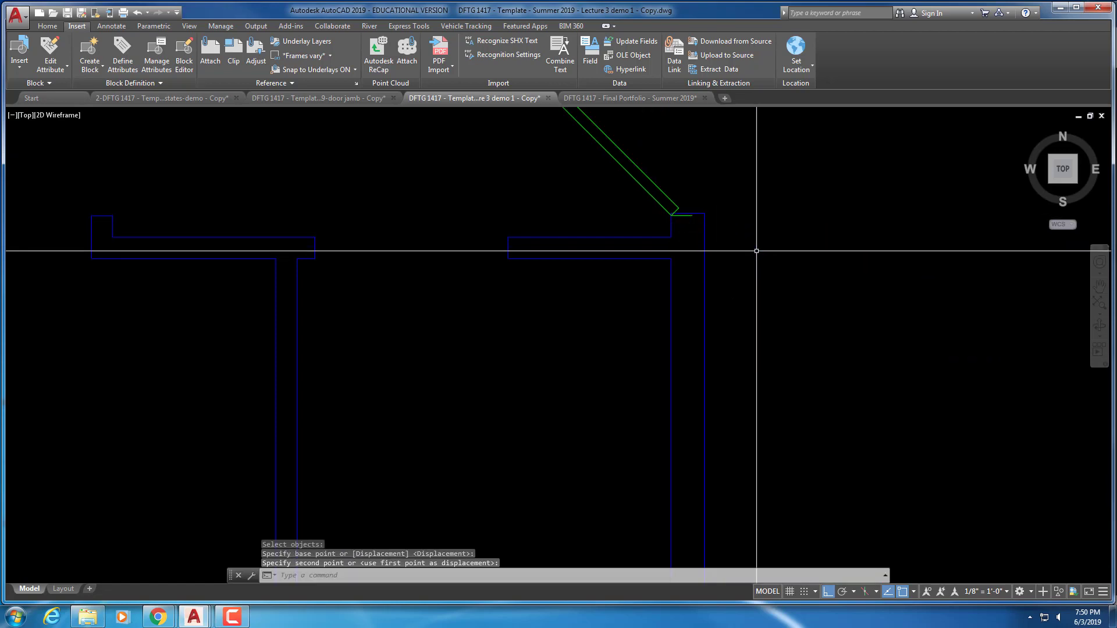
scroll(757, 251, "up", 7)
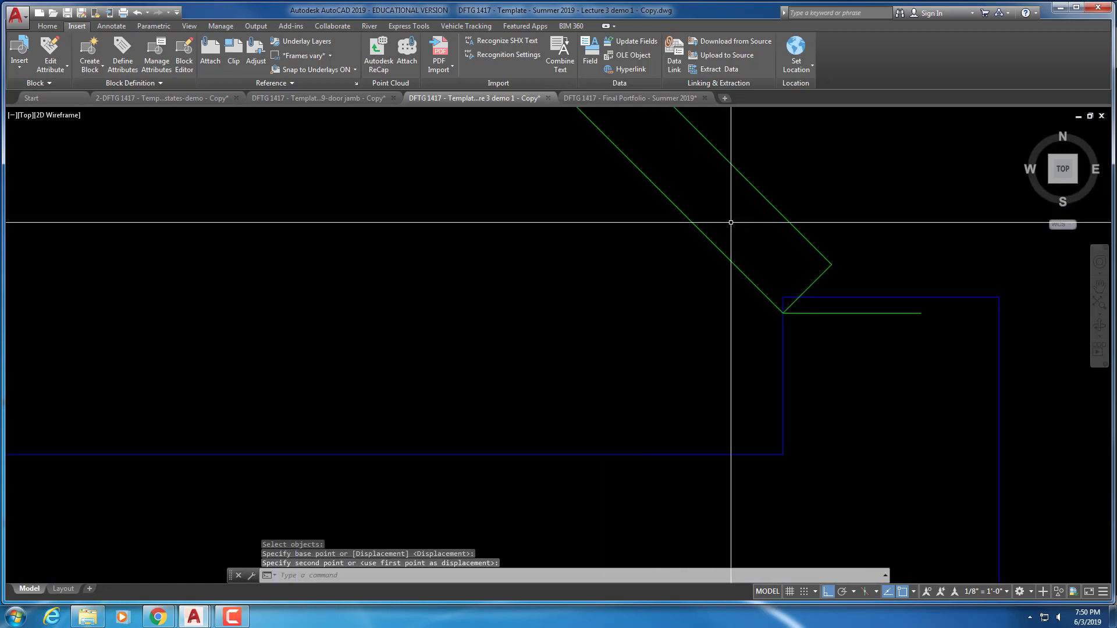
Move the door again, snapping its hinge corner exactly onto the wall corner
type("m")
key("Return")
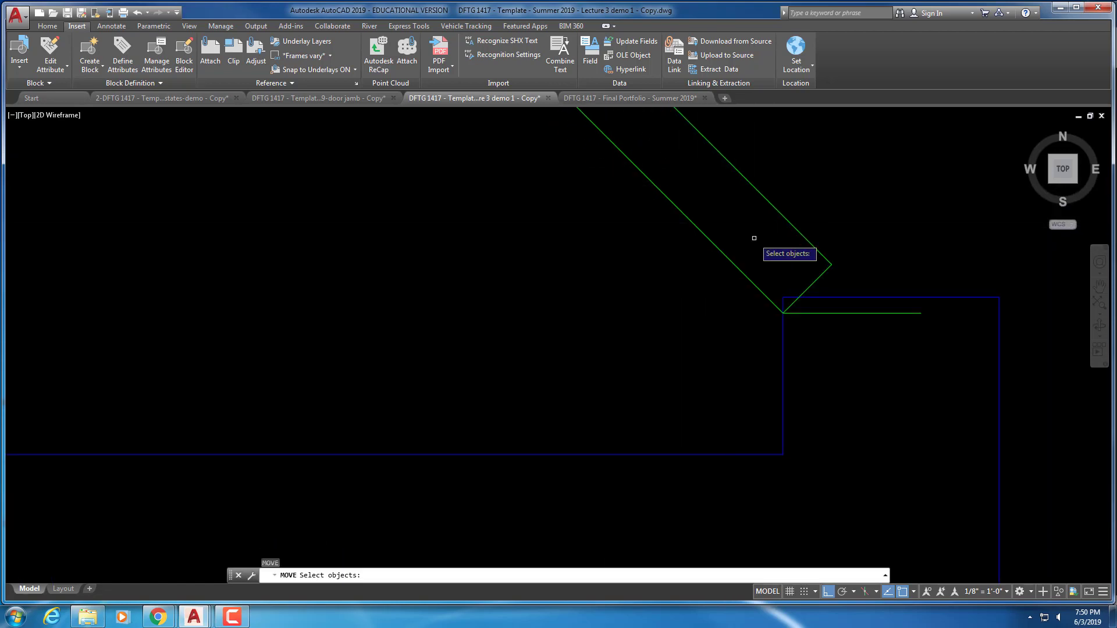
left_click(755, 239)
left_click(733, 273)
key("Return")
left_click(784, 314)
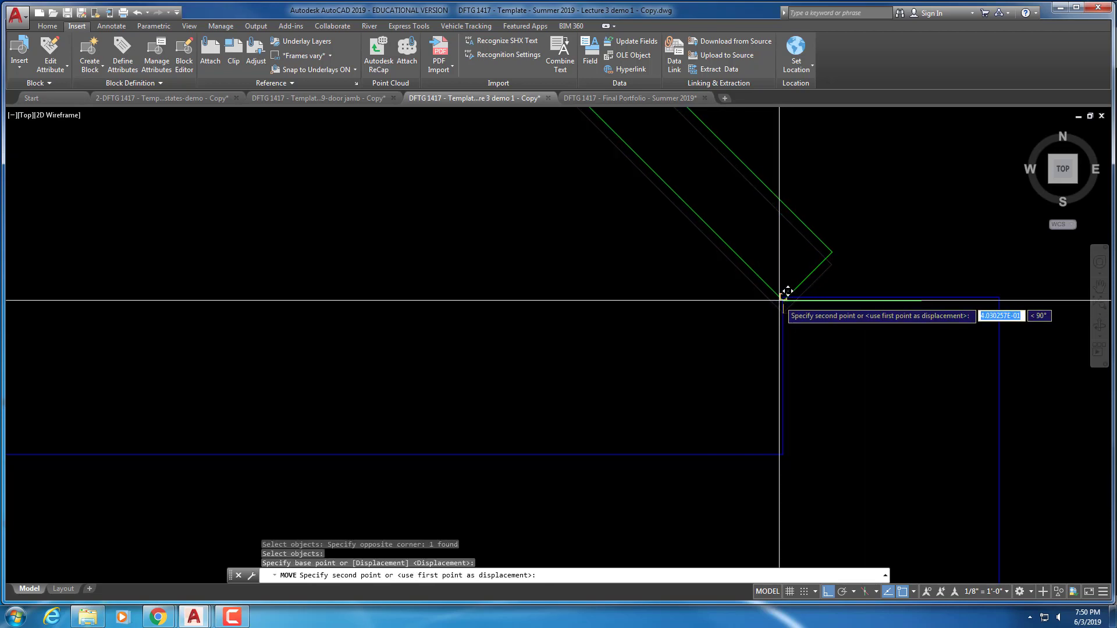
left_click(783, 298)
scroll(814, 306, "down", 2)
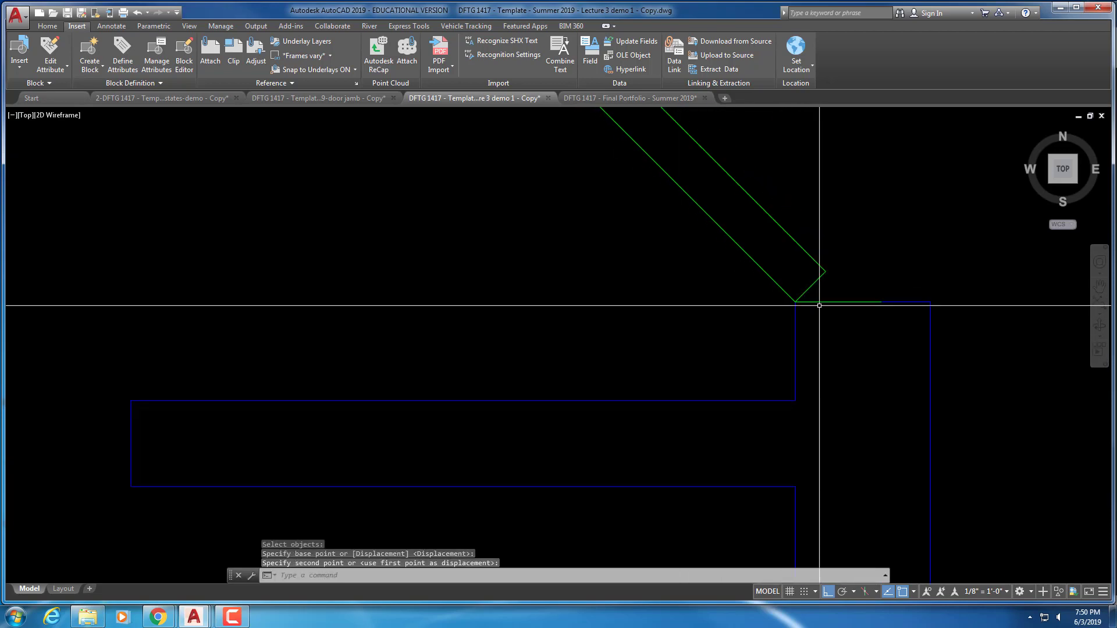
Try grip-stretching the door's threshold and arc points, cancelling both edits
left_click(868, 302)
left_click(877, 302)
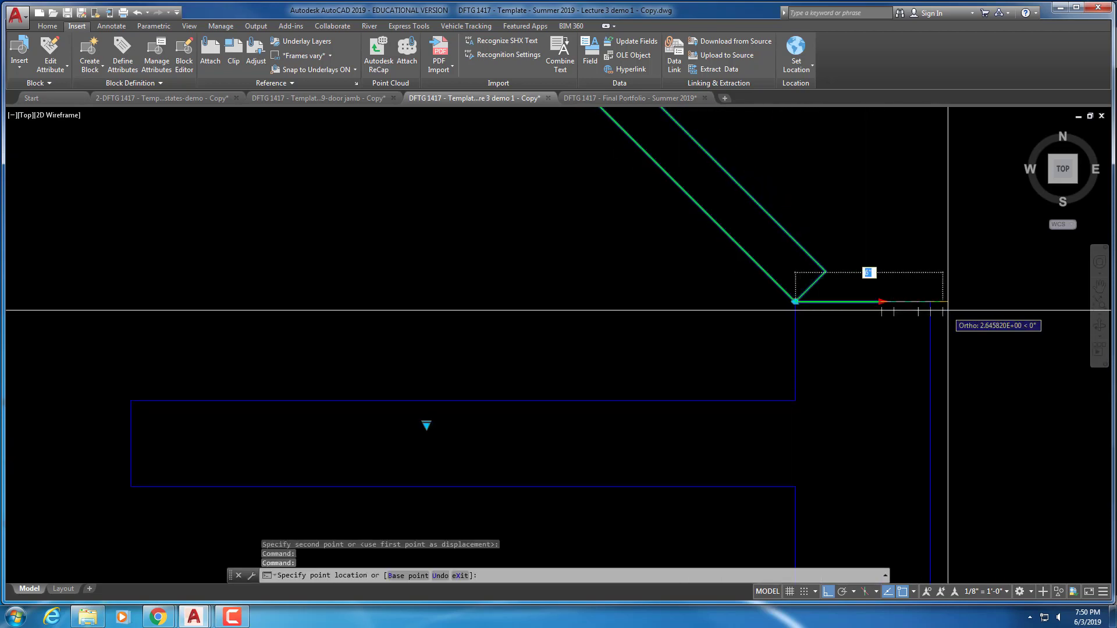
left_click(931, 301)
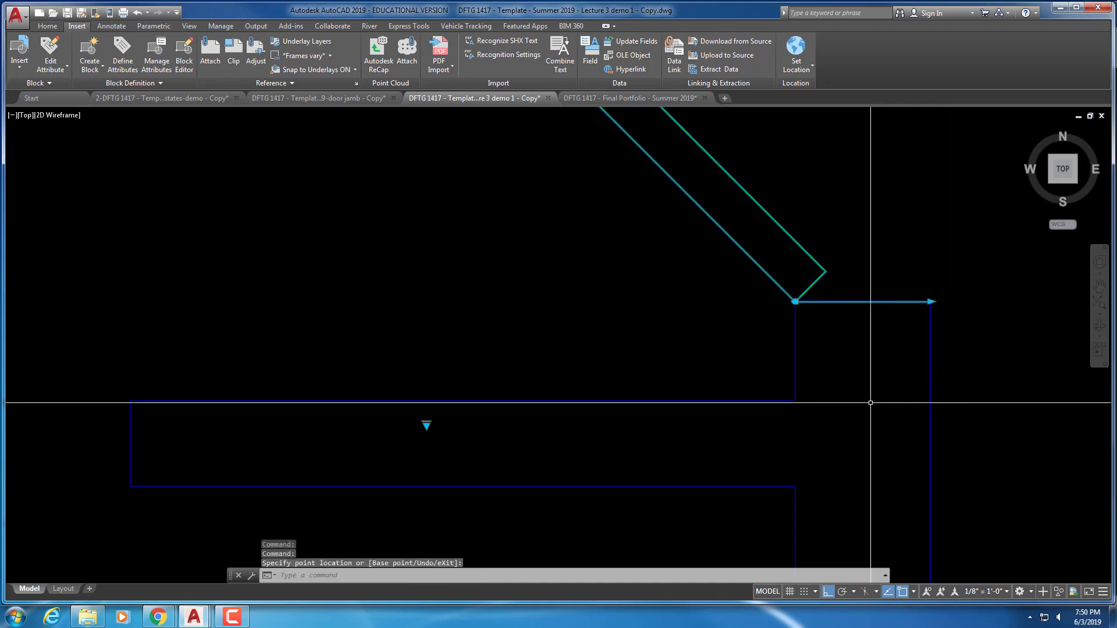
key("Escape")
key("Escape")
key("Escape")
scroll(867, 400, "down", 4)
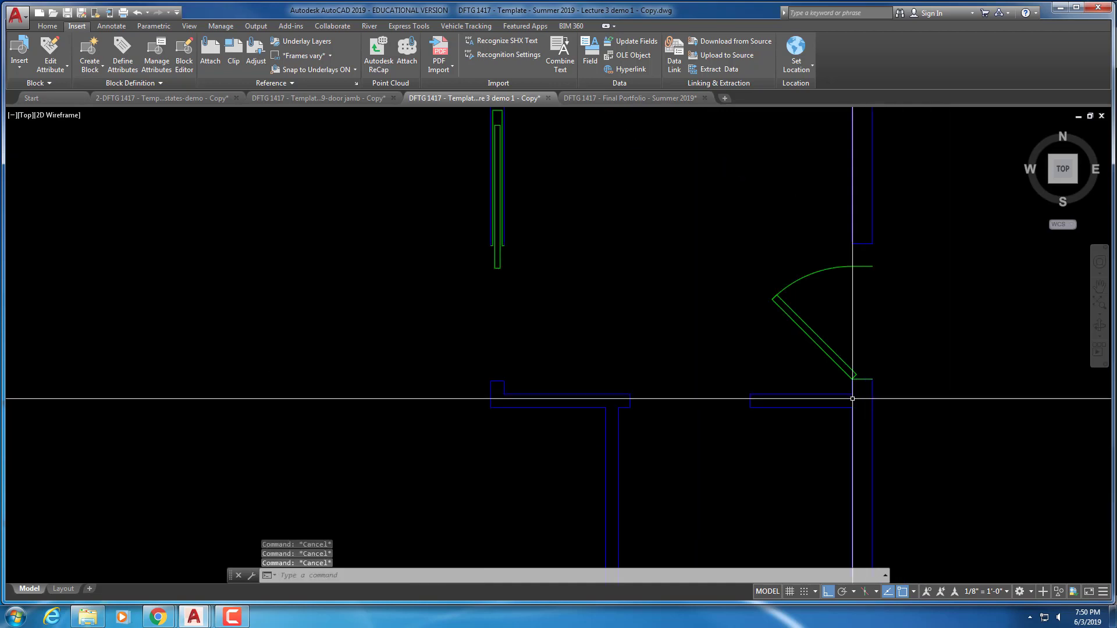
left_click(868, 302)
left_click(852, 266)
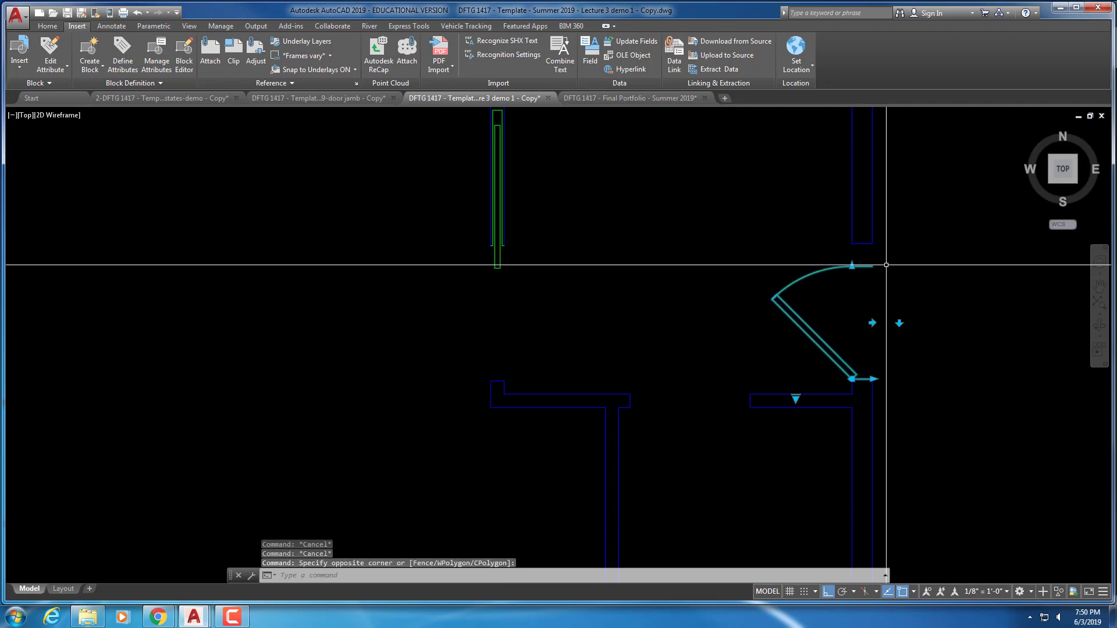
left_click(852, 266)
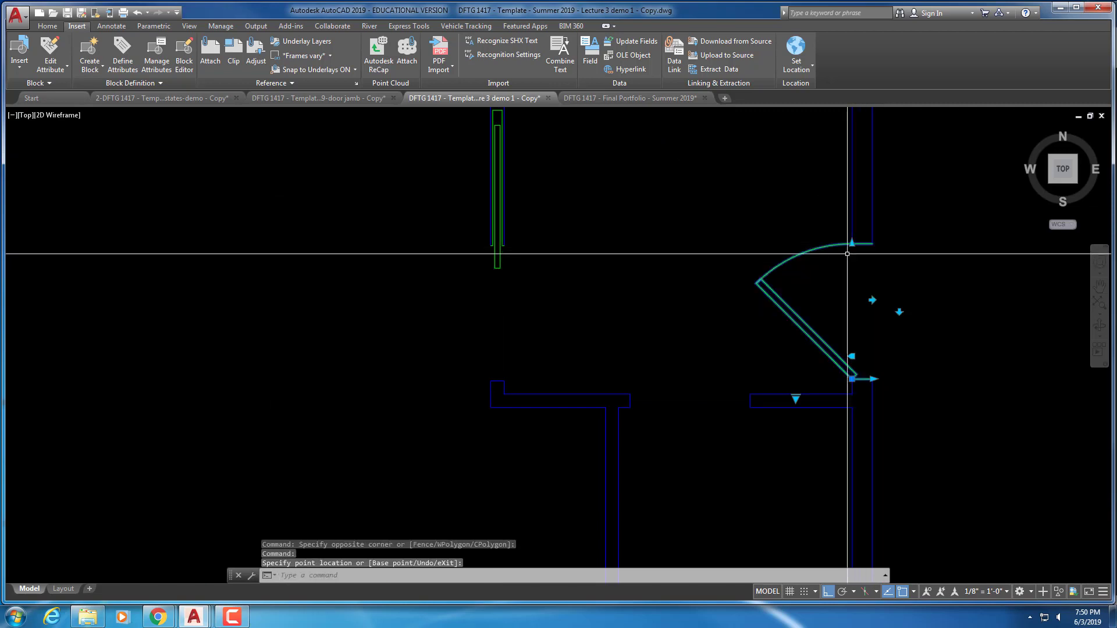
key("Escape")
key("Escape")
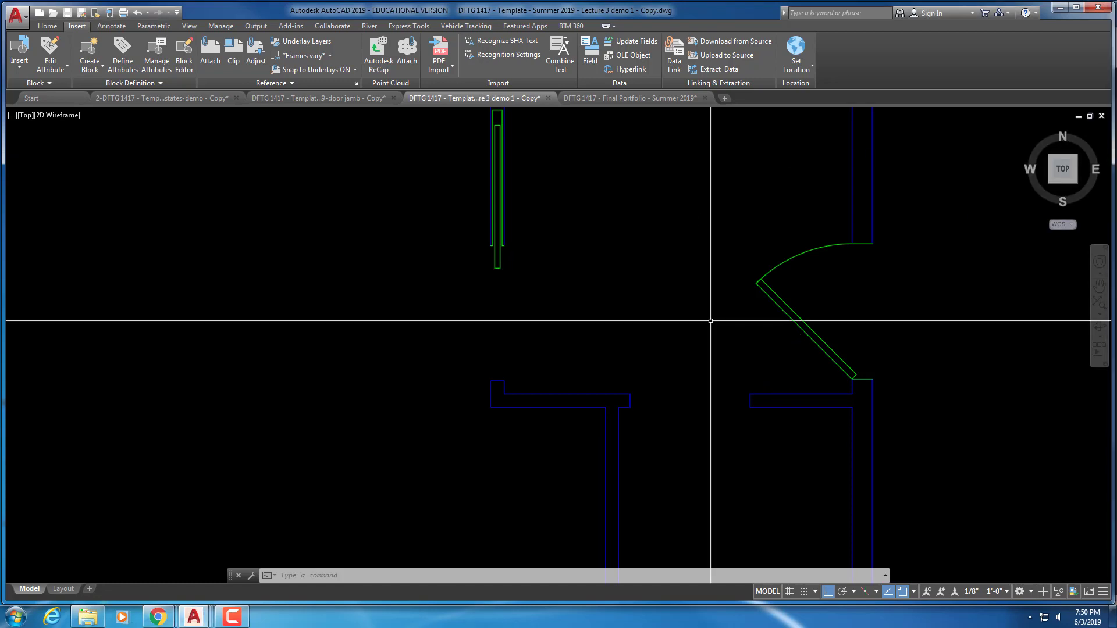
Copy the right-hand door to a spot further right
scroll(712, 321, "down", 5)
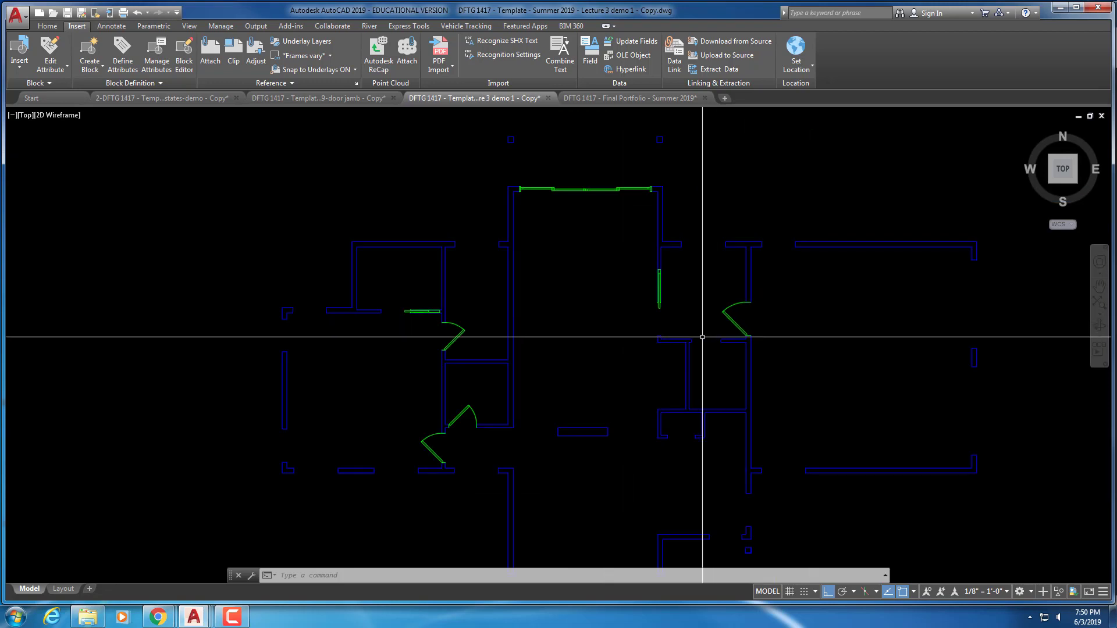
scroll(709, 316, "up", 4)
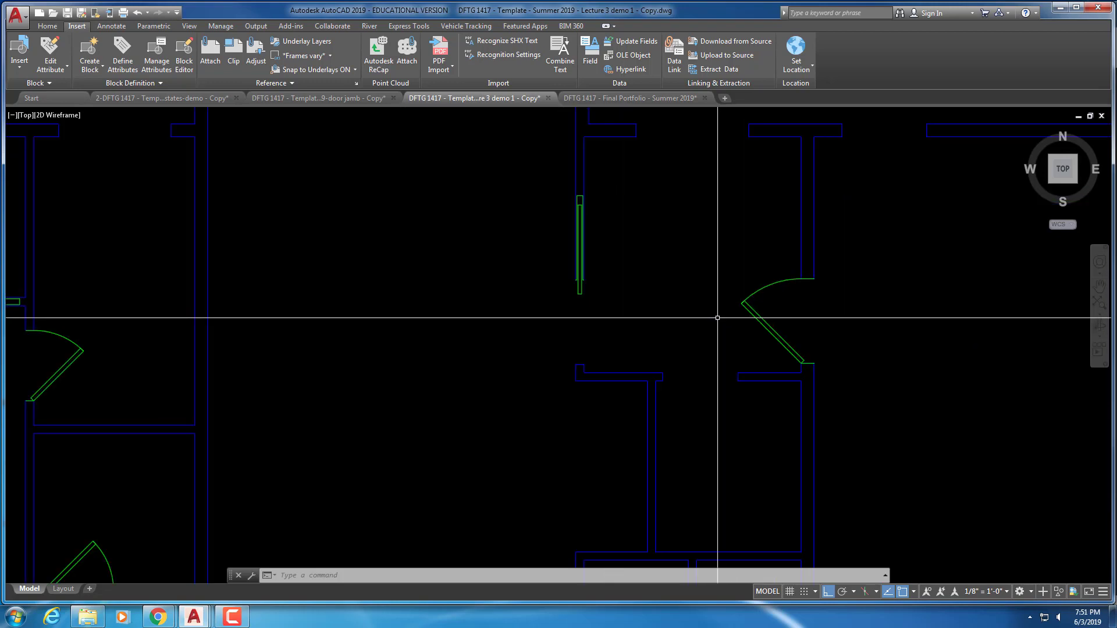
type("o")
key("Return")
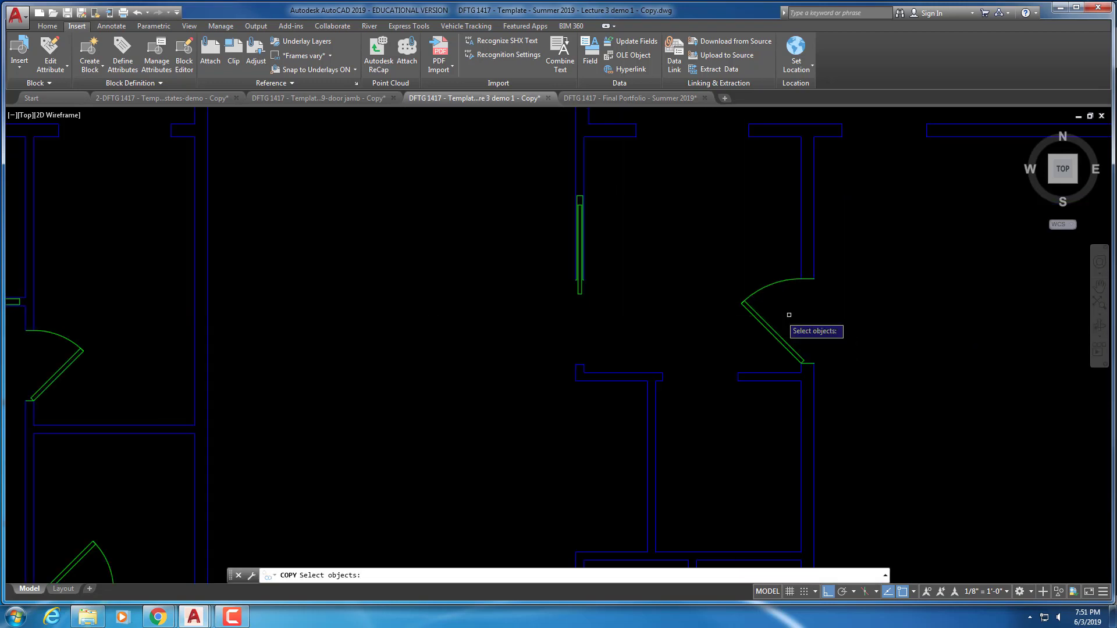
left_click(778, 310)
left_click(785, 326)
key("Return")
left_click(794, 325)
left_click(954, 321)
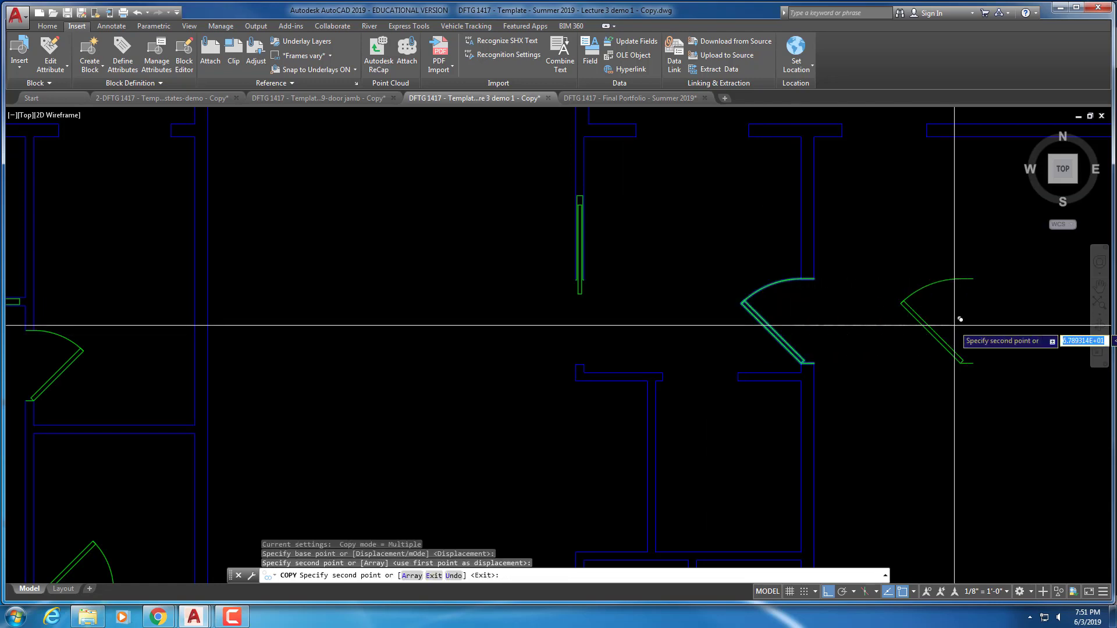
key("Escape")
key("Escape")
key("Escape")
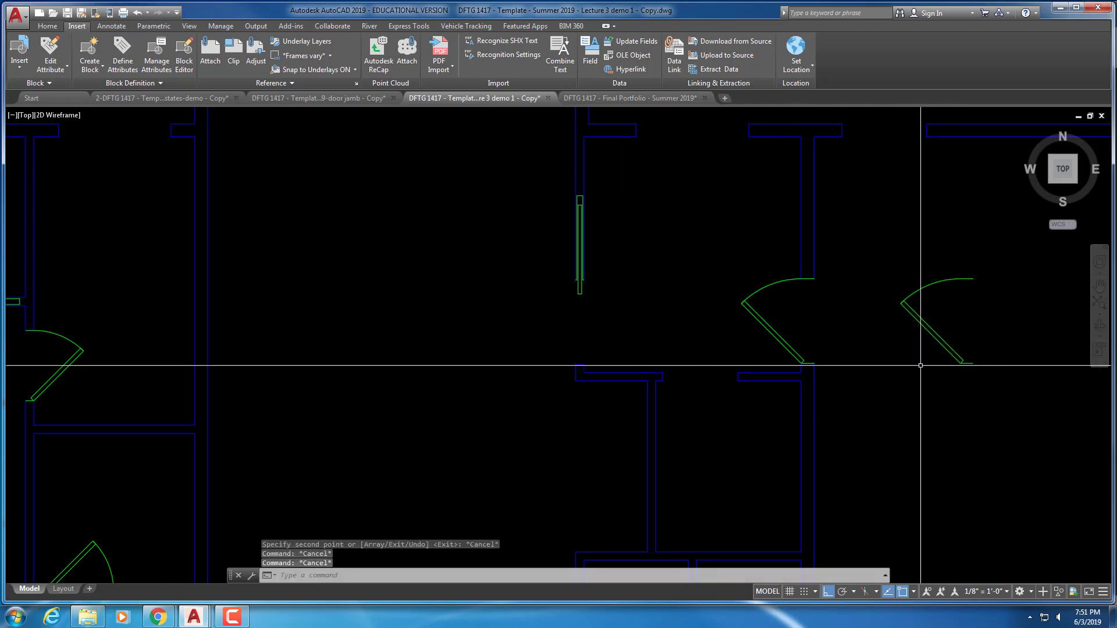
Rotate the door copy about its hinge point
type("RO")
key("Return")
left_click(956, 330)
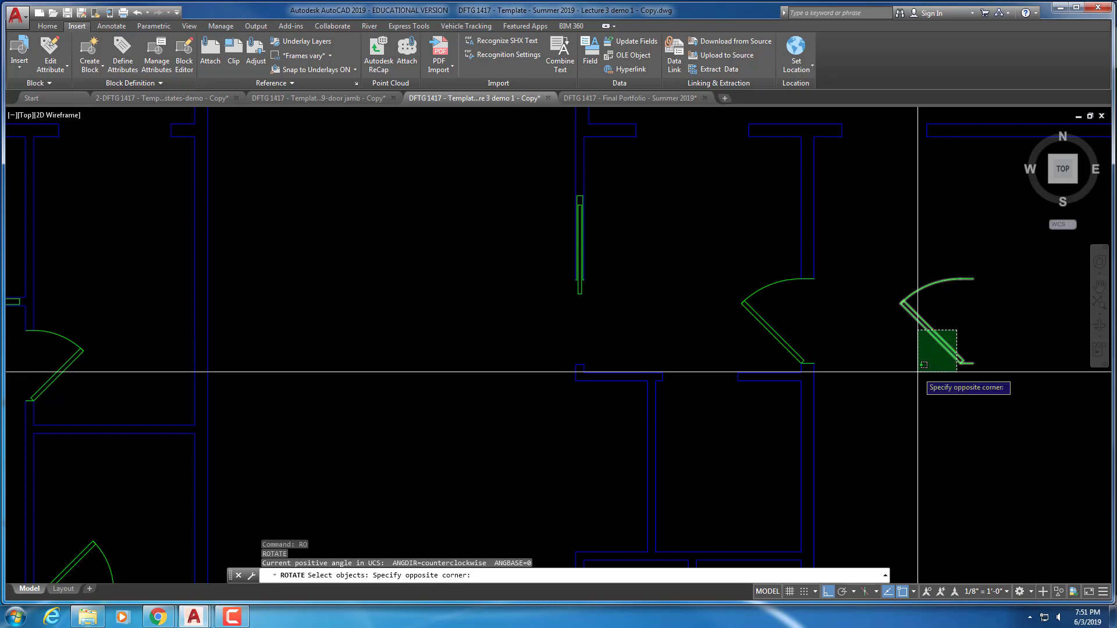
left_click(918, 372)
key("Return")
left_click(934, 373)
left_click(935, 386)
scroll(922, 390, "up", 3)
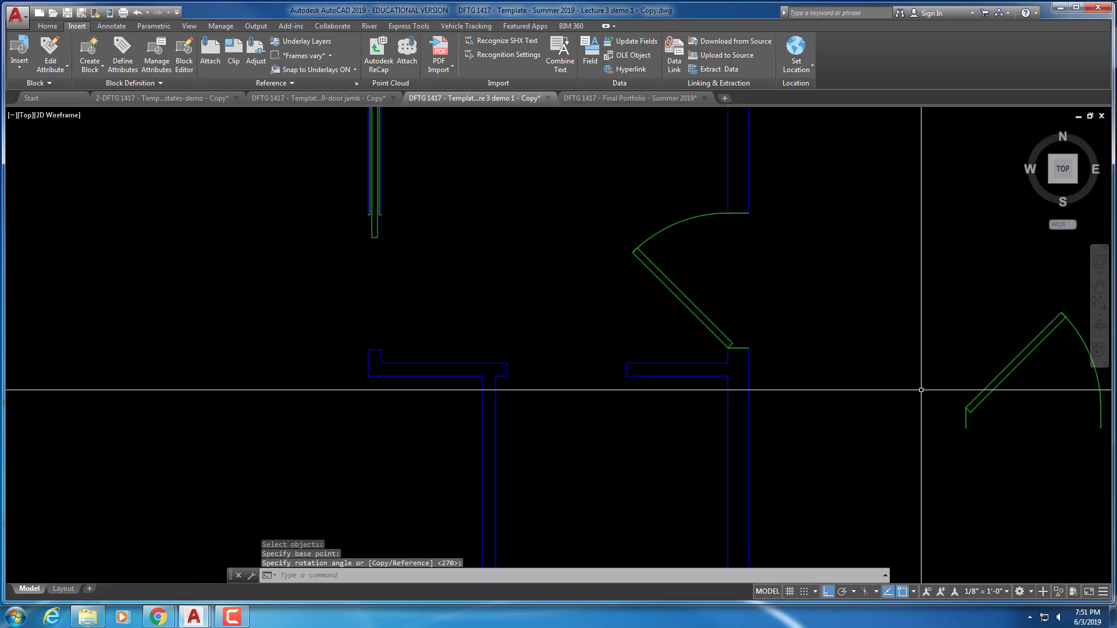
scroll(934, 390, "up", 2)
Move the rotated door so its hinge sits against the wall opening's jamb
key("Return")
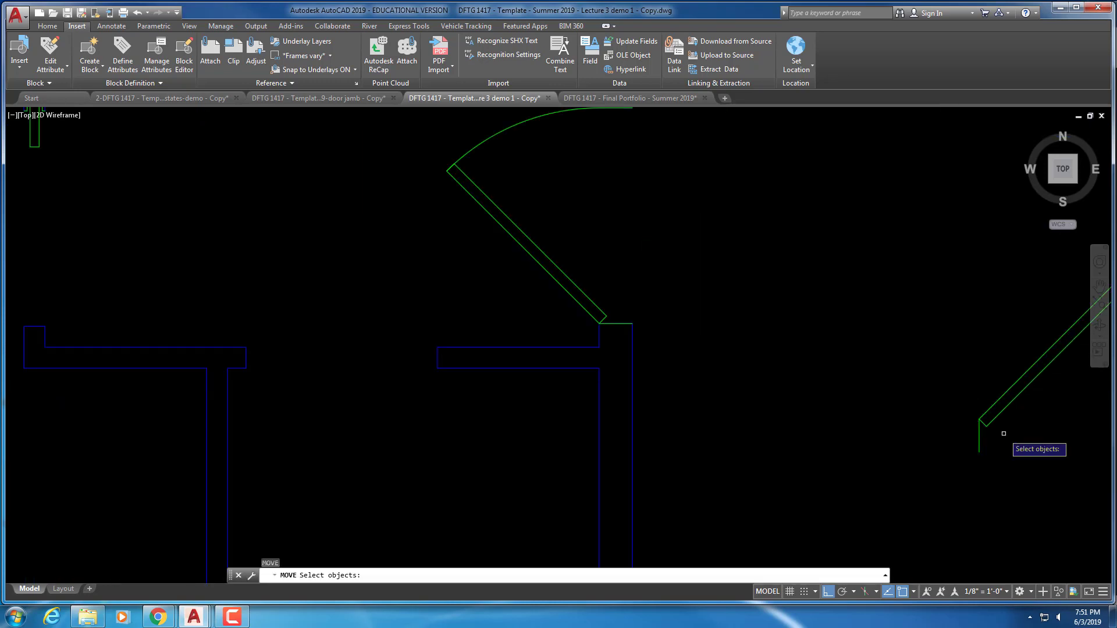
left_click(996, 445)
left_click(953, 403)
key("Return")
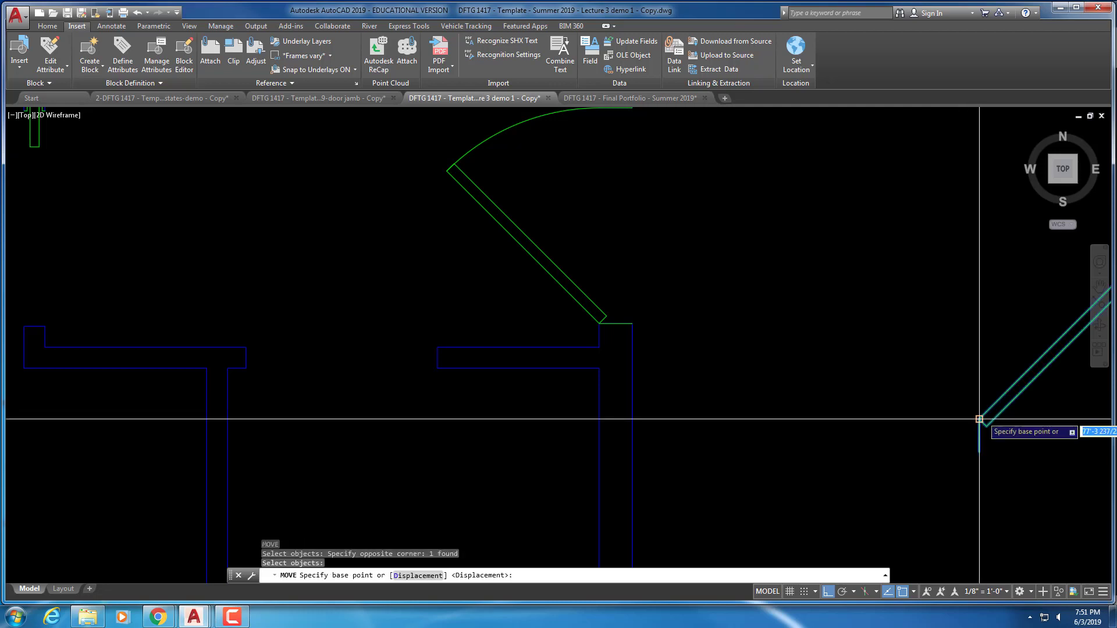
left_click(977, 419)
middle_click_drag(416, 437, 978, 419)
scroll(985, 340, "up", 3)
middle_click_drag(985, 340, 554, 302)
left_click(549, 303)
scroll(548, 303, "down", 3)
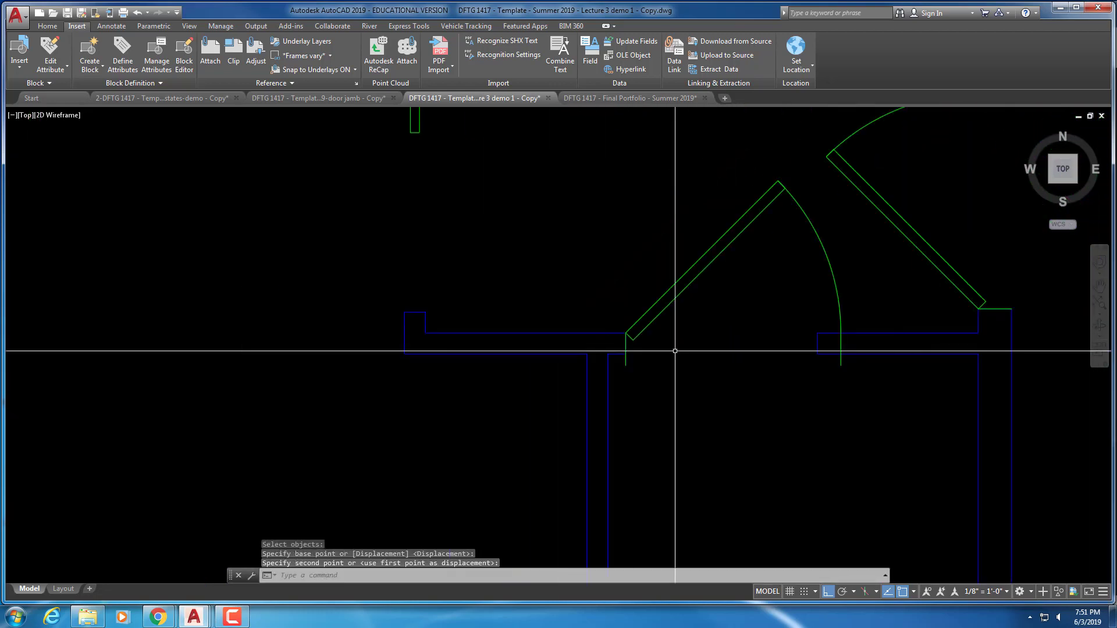
Abandon a grip width change on the moved door and zoom out over the plan
left_click(623, 366)
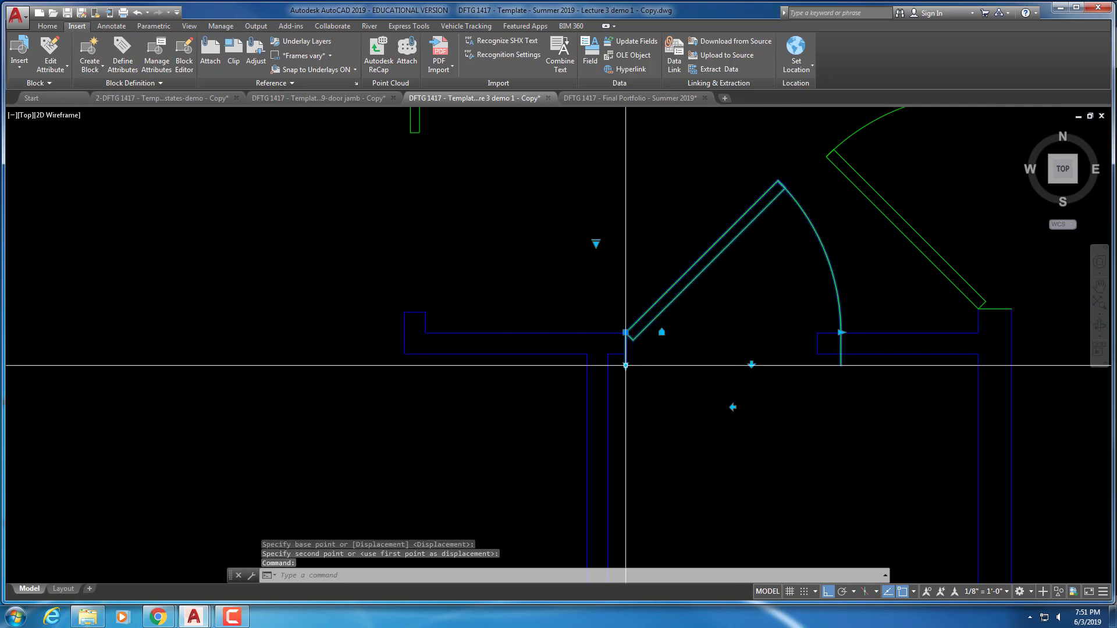
left_click(624, 366)
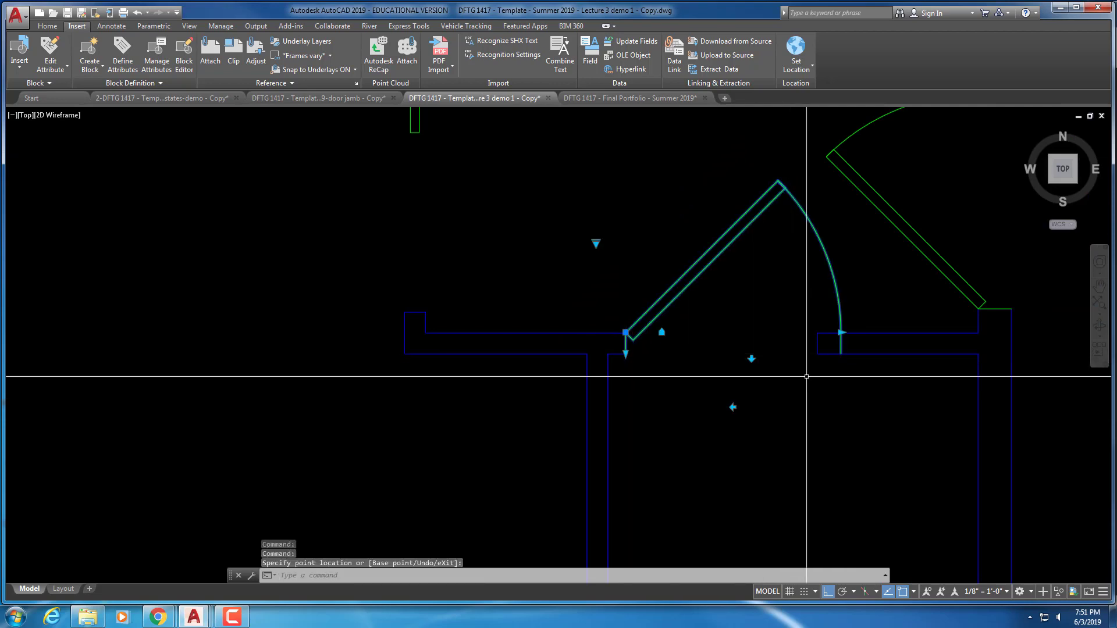
left_click(841, 333)
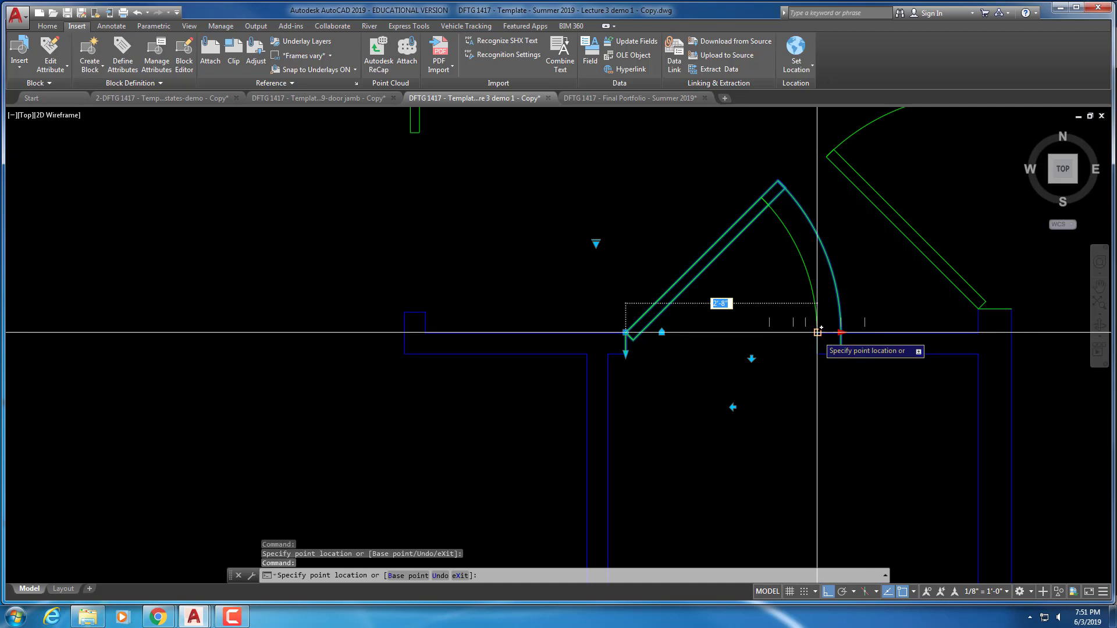
key("Escape")
key("Escape")
key("Escape")
scroll(594, 419, "down", 6)
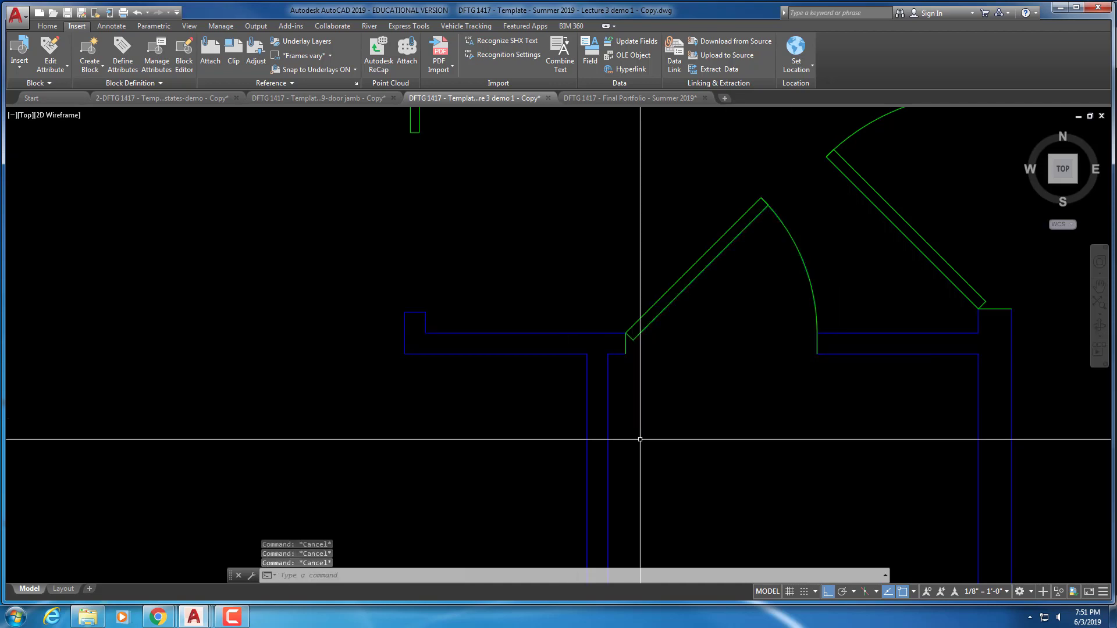
middle_click_drag(695, 441, 700, 416)
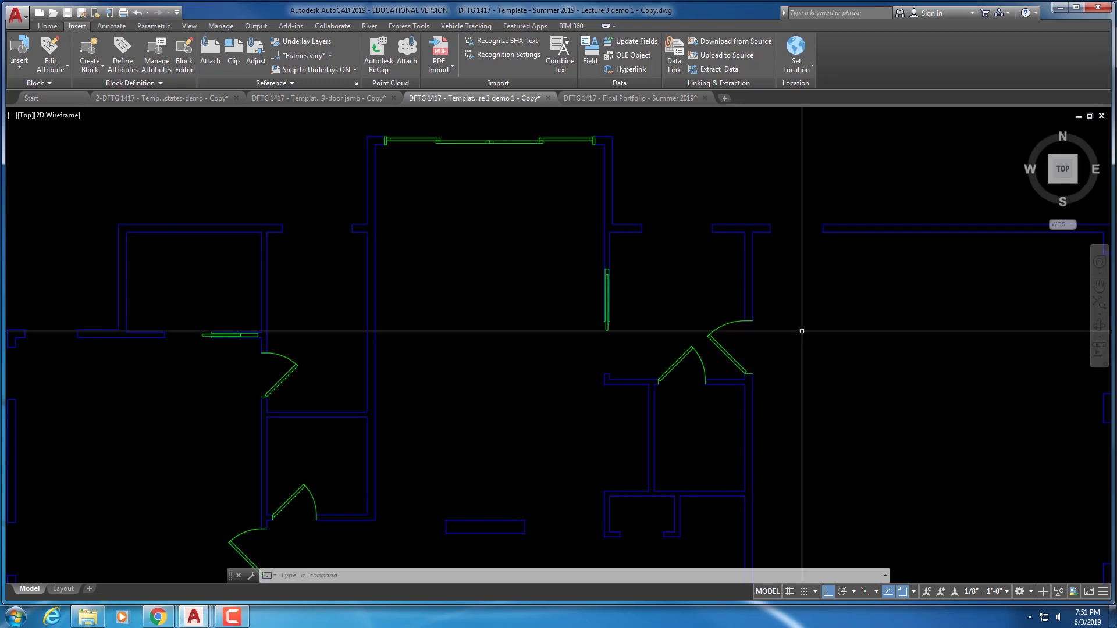
Copy the existing door to a spot on its right
key("Escape")
key("Escape")
key("Escape")
type("co")
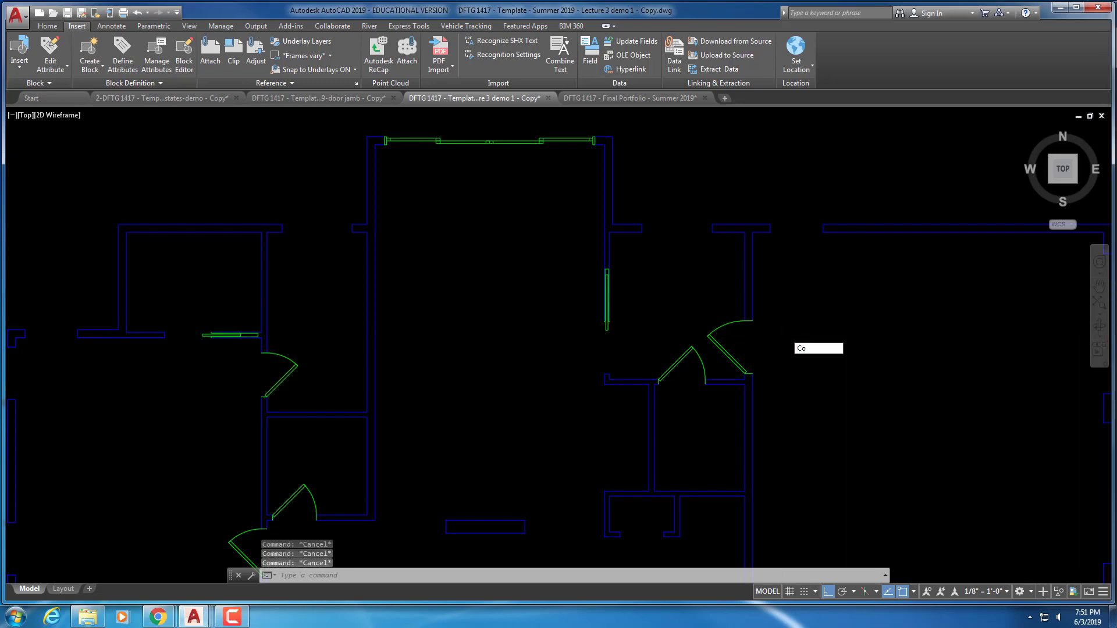
key("Return")
left_click(751, 372)
key("Return")
left_click(788, 352)
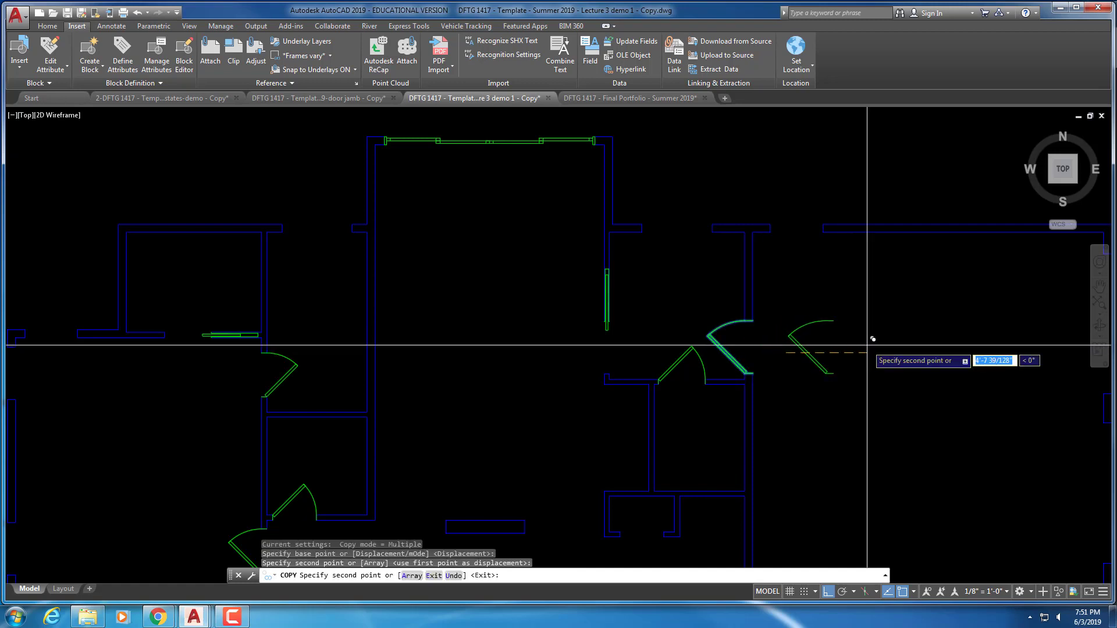
left_click(868, 342)
key("Escape")
key("Escape")
key("Escape")
Rotate the door copy 90° and flip it to swing the other way
type("ro")
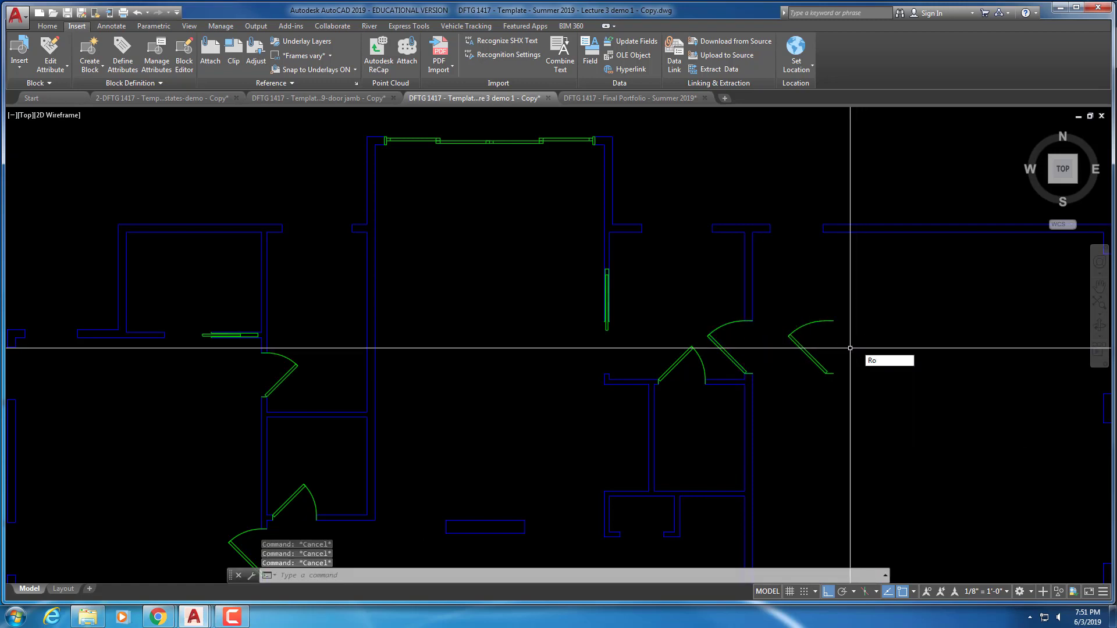
key("Return")
left_click(810, 357)
key("Return")
left_click(831, 343)
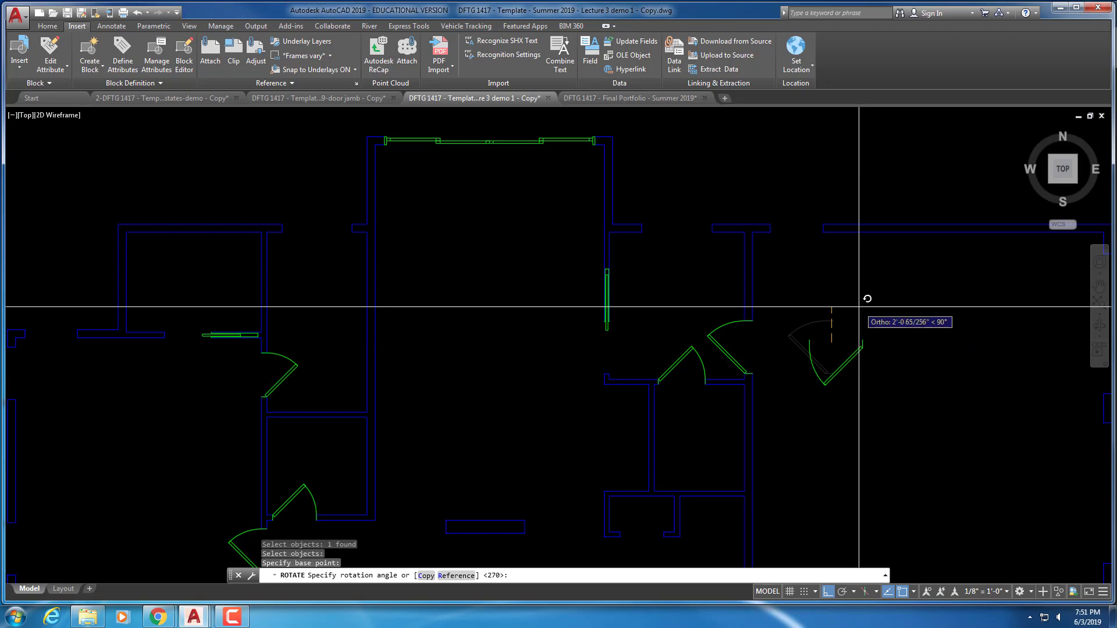
left_click(865, 307)
key("Escape")
key("Escape")
key("Escape")
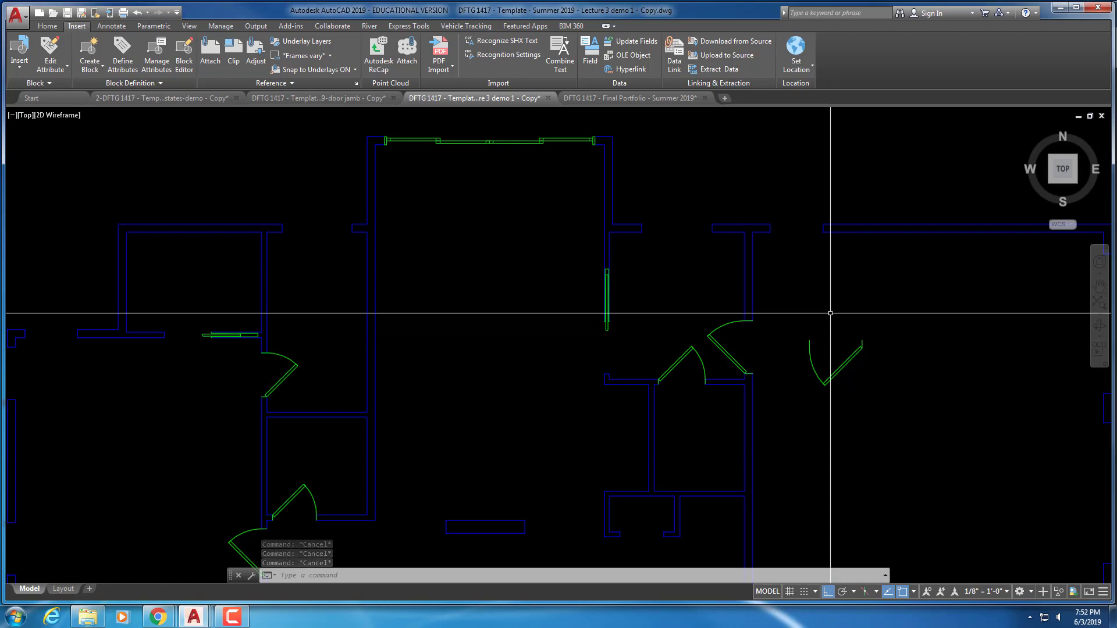
scroll(786, 336, "up", 2)
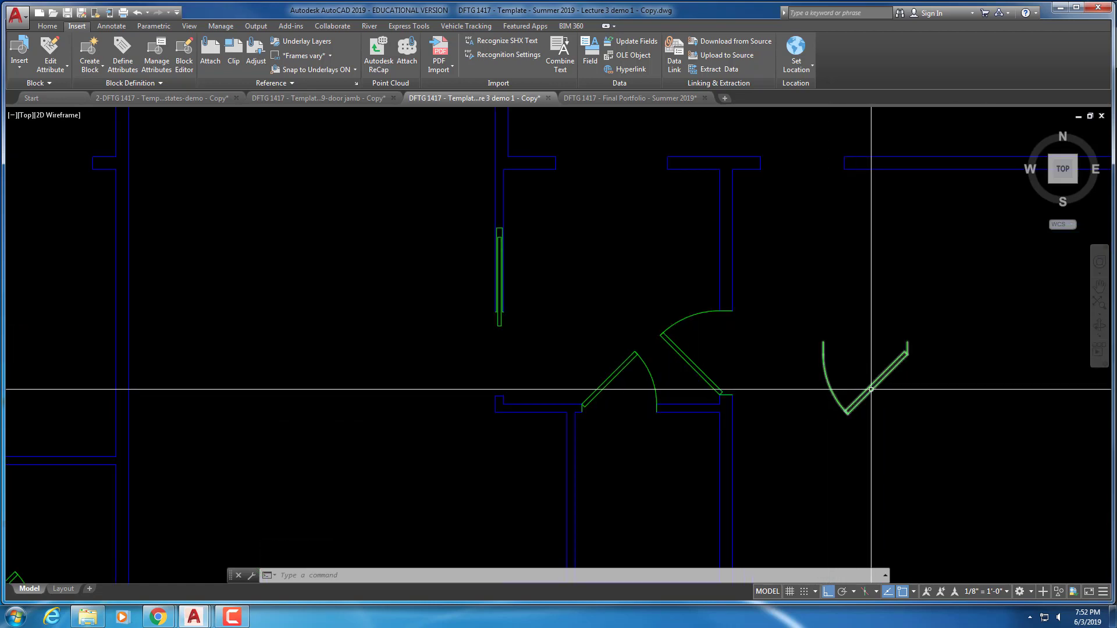
left_click(866, 325)
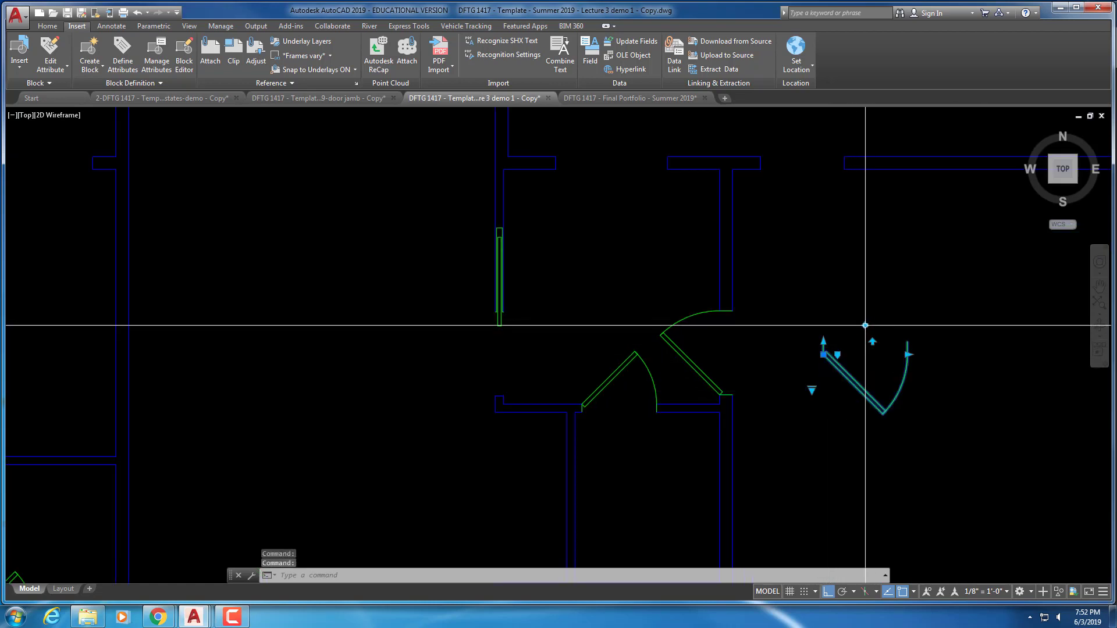
key("Escape")
key("Escape")
key("Escape")
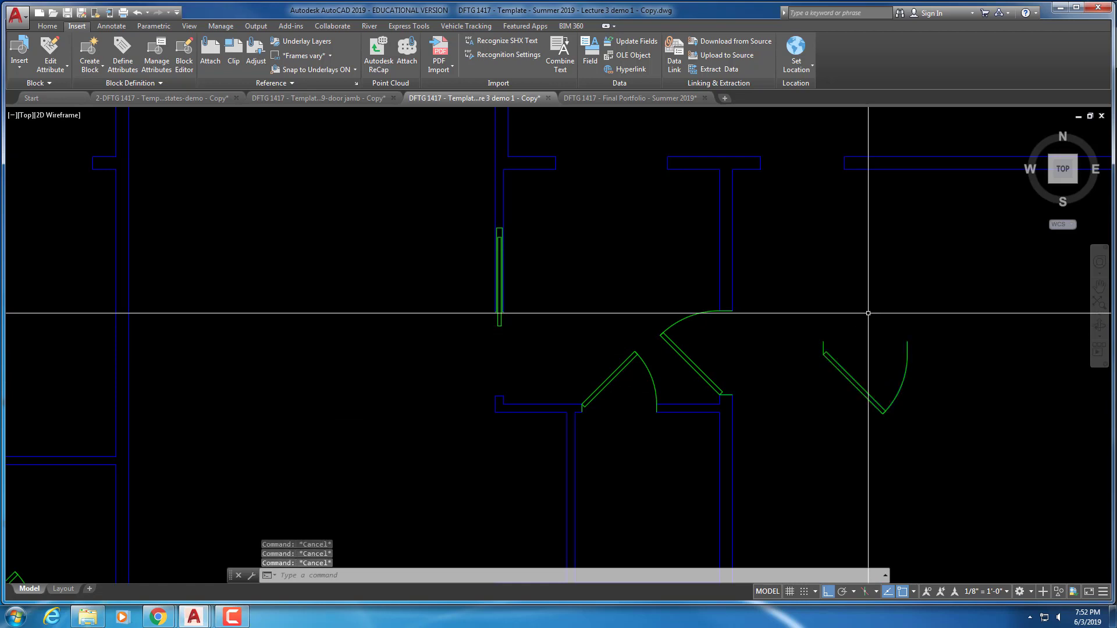
Move the flipped door by its hinge into the upper-right room's wall opening
type("m")
key("Return")
left_click(929, 323)
left_click(821, 416)
key("Return")
left_click(823, 354)
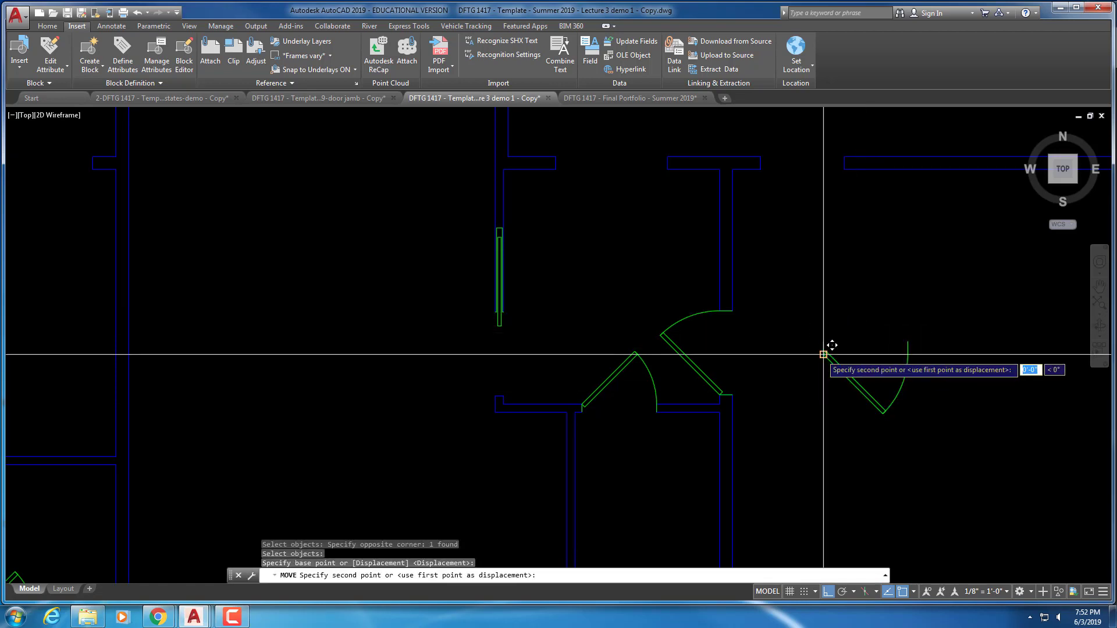
scroll(775, 282, "up", 2)
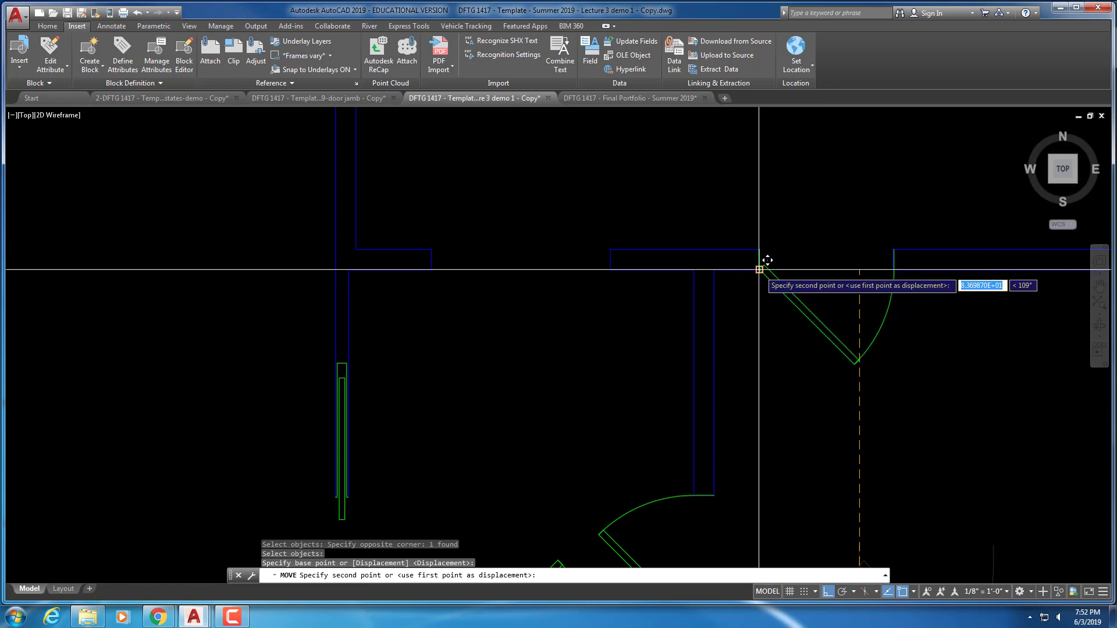
left_click(760, 269)
scroll(757, 350, "down", 3)
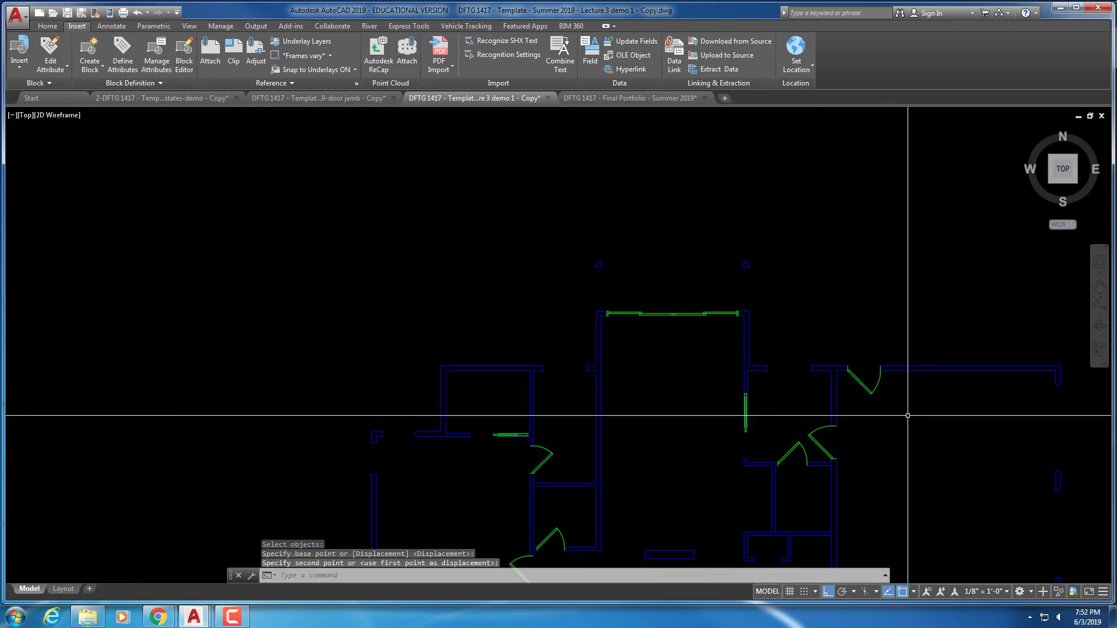
middle_click_drag(908, 415, 863, 339)
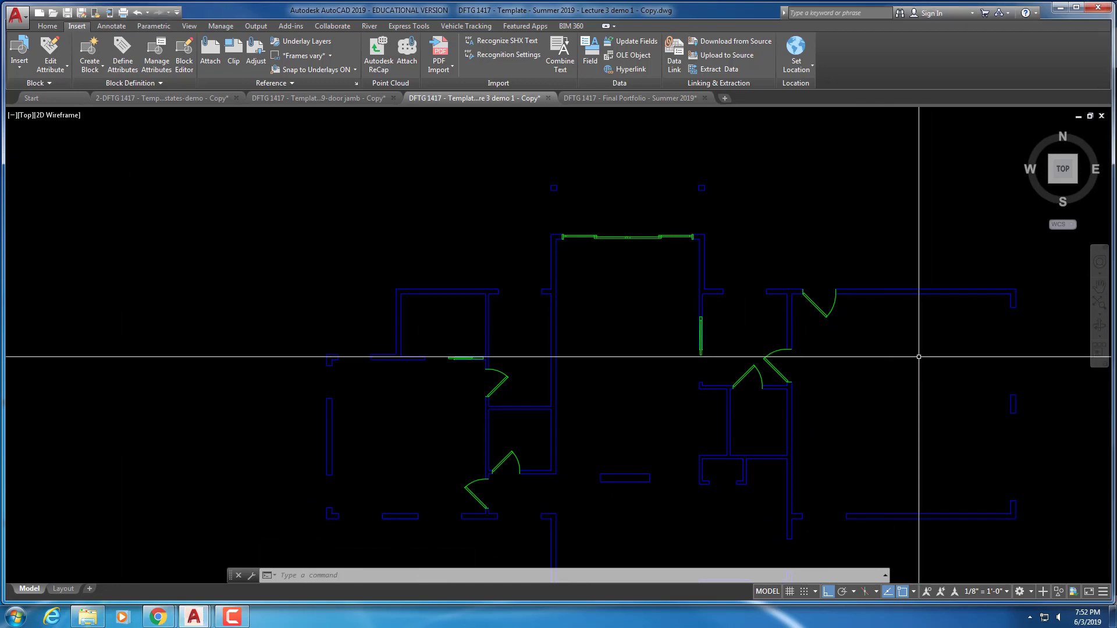
middle_click_drag(902, 347, 661, 332)
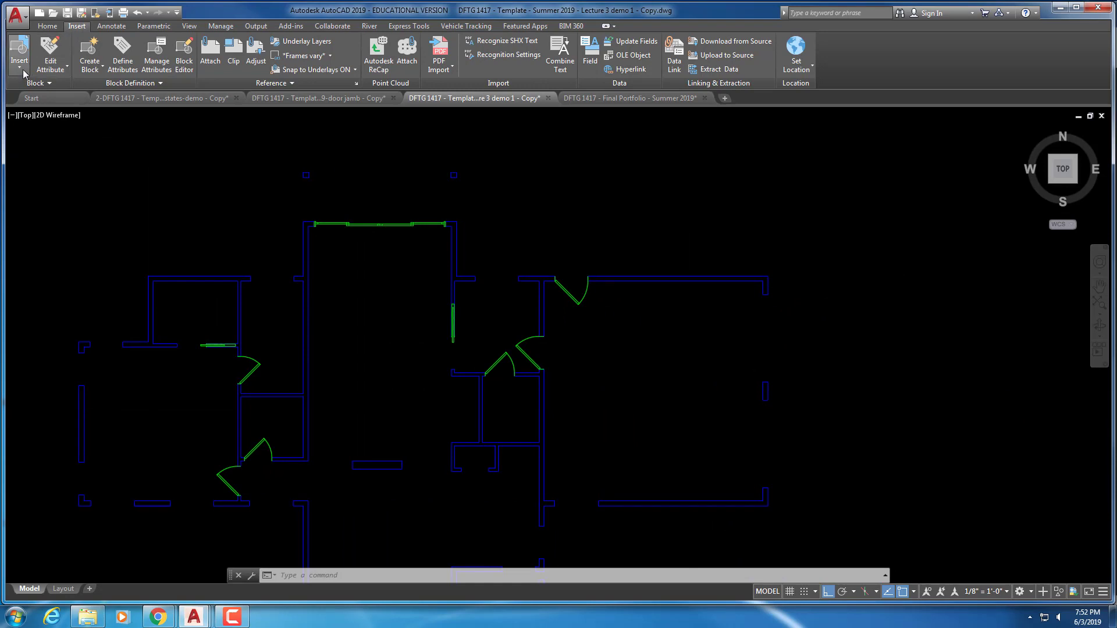
Insert A-1-Plan-Door-garage overhead.dwg, redefining the block, at the wall corner with 0° rotation
left_click(19, 51)
left_click(42, 198)
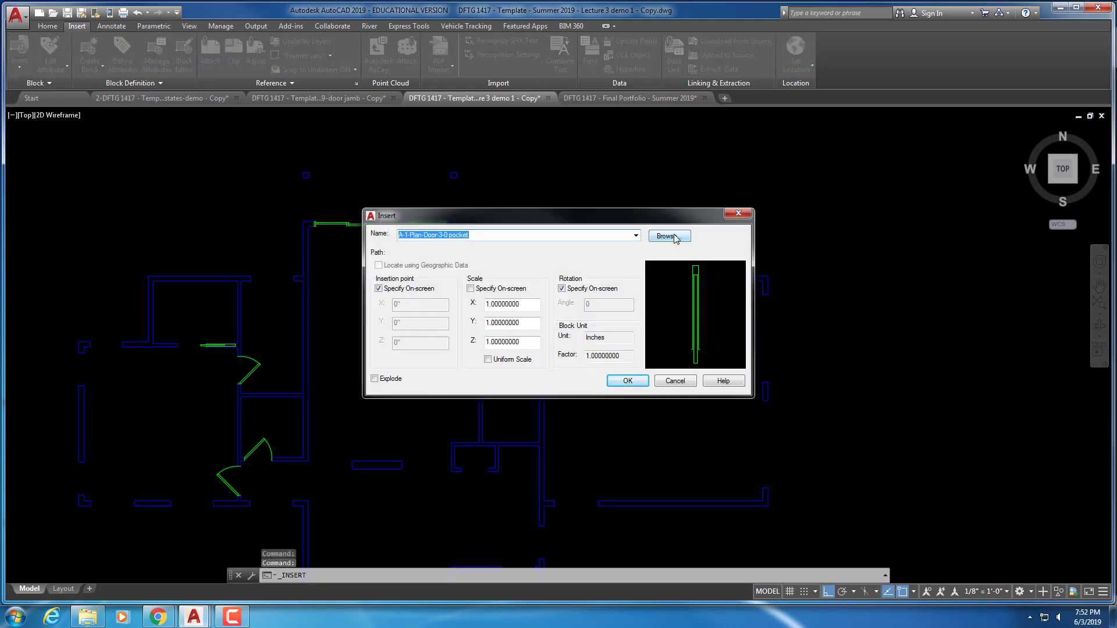
left_click(670, 236)
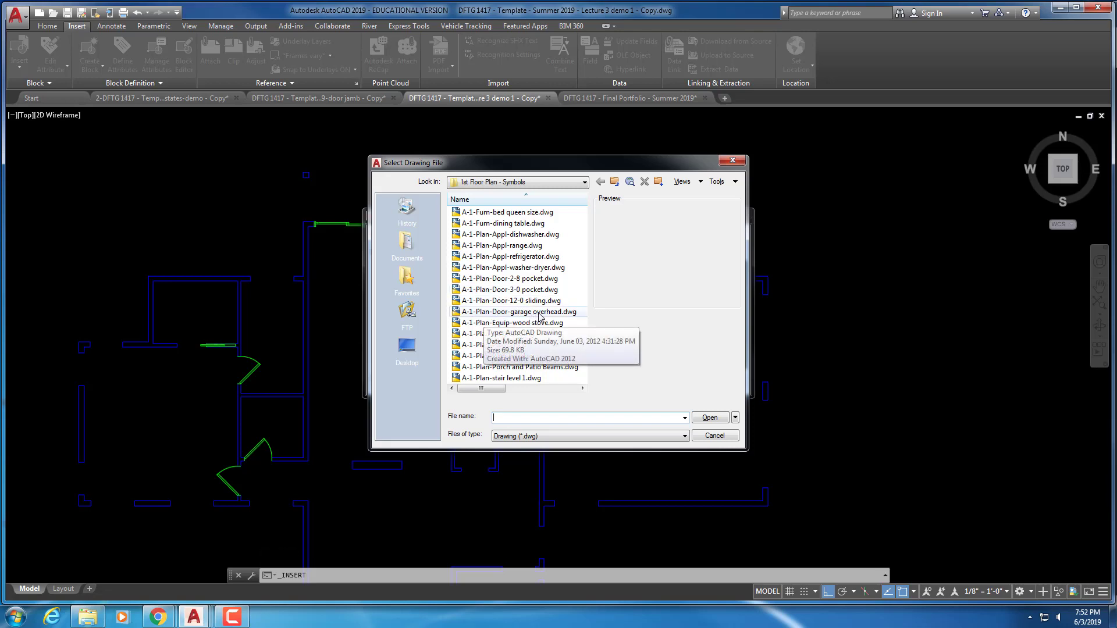
left_click(540, 312)
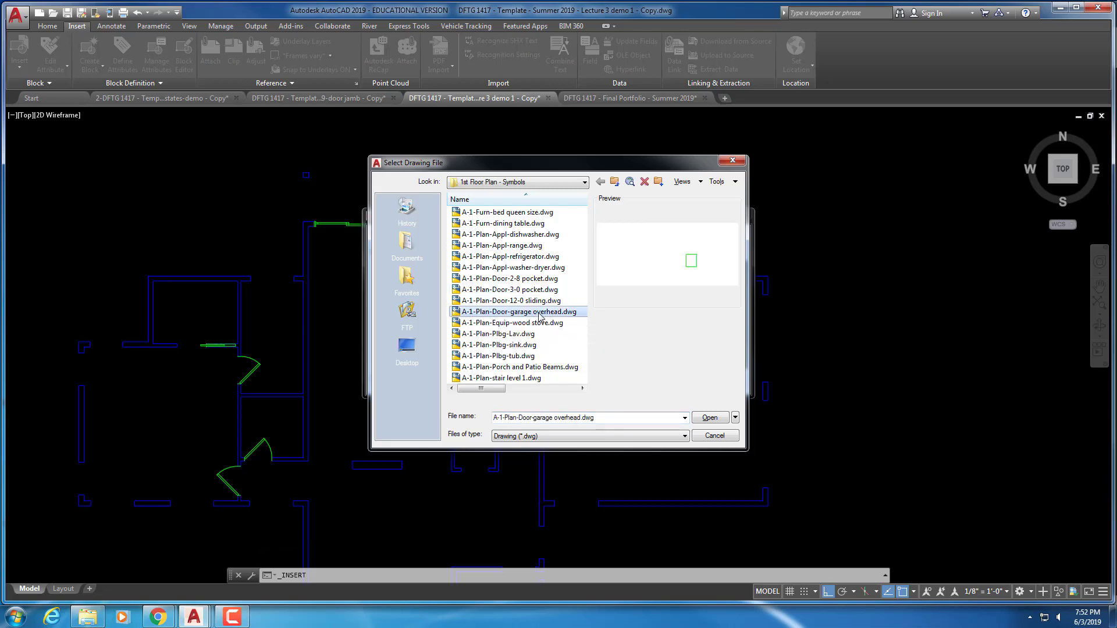
left_click(710, 418)
left_click(625, 384)
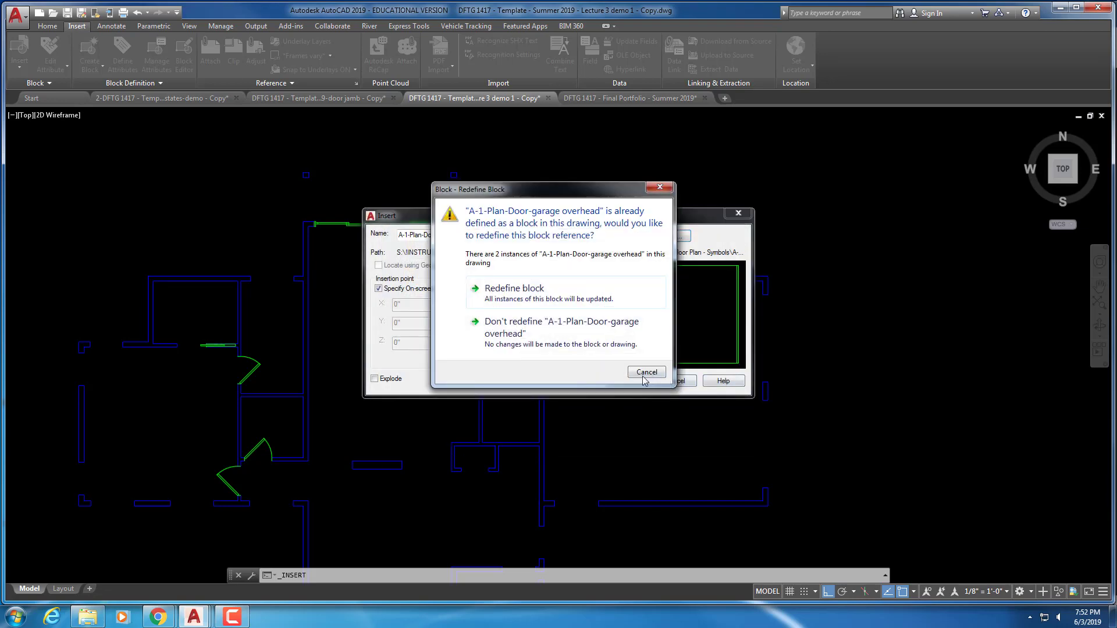
left_click(527, 294)
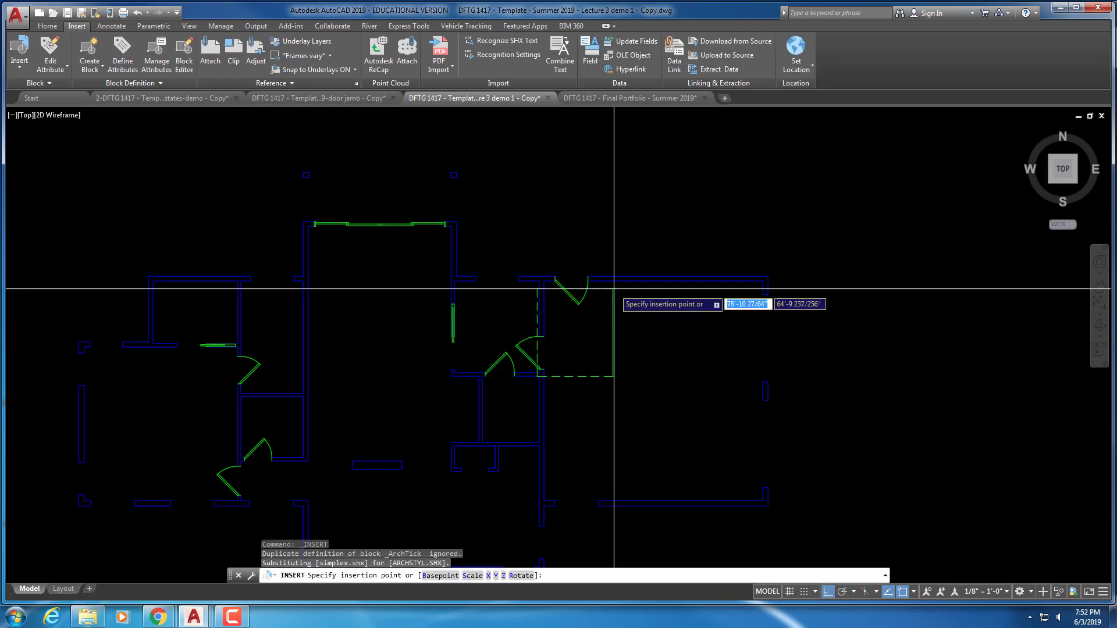
scroll(747, 302, "up", 5)
middle_click_drag(761, 291, 709, 301)
scroll(709, 301, "up", 1)
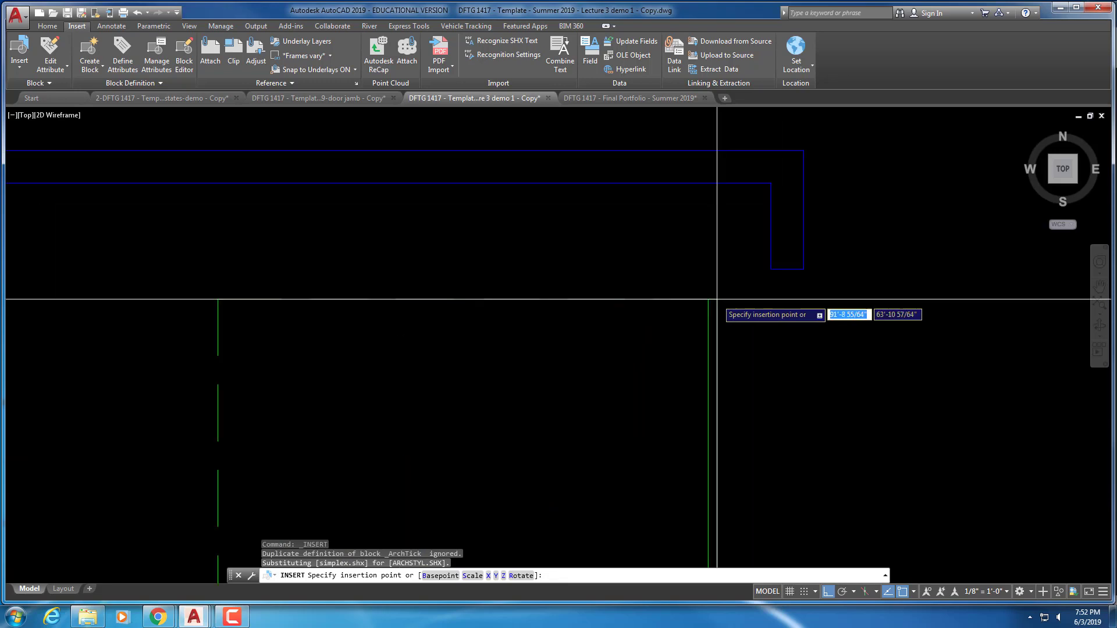
left_click(771, 269)
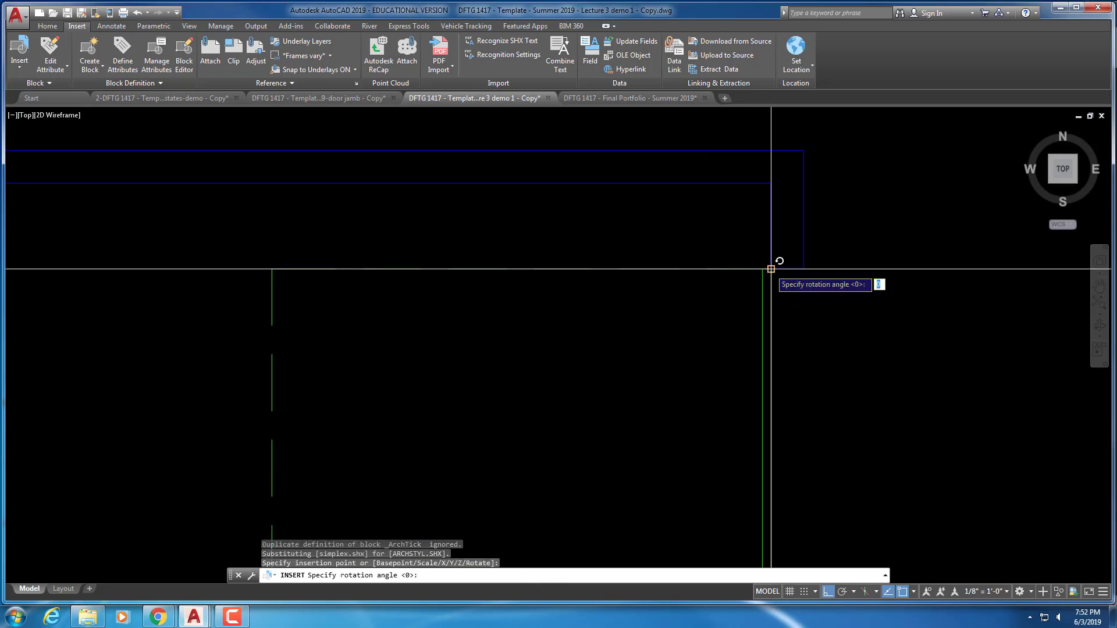
key("Return")
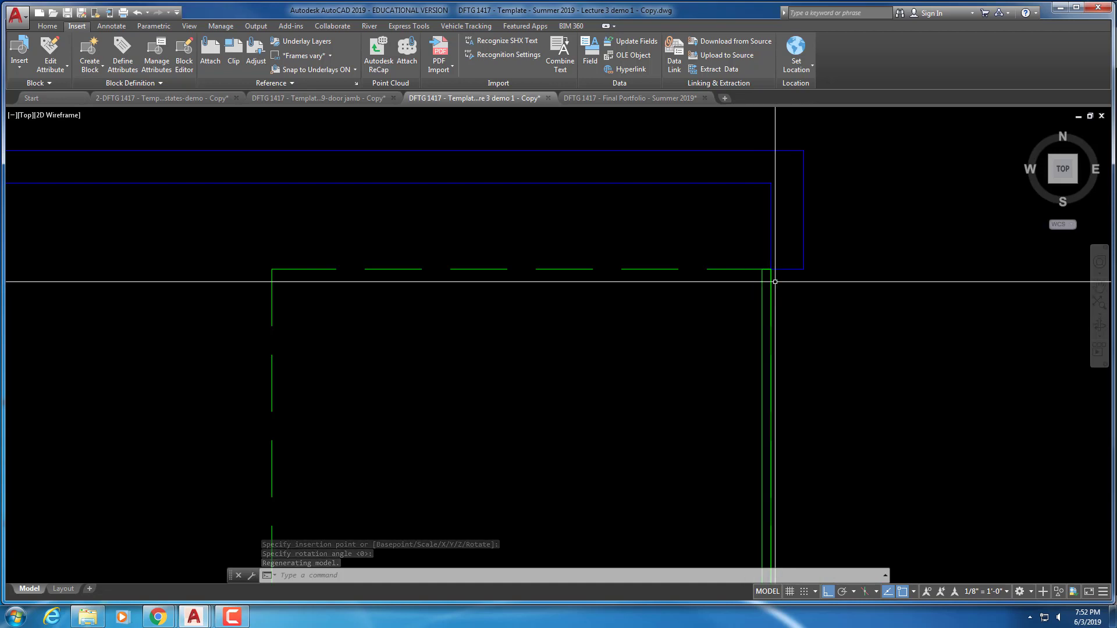
Move the garage door block so its corner meets the wall corner
type("m")
key("Return")
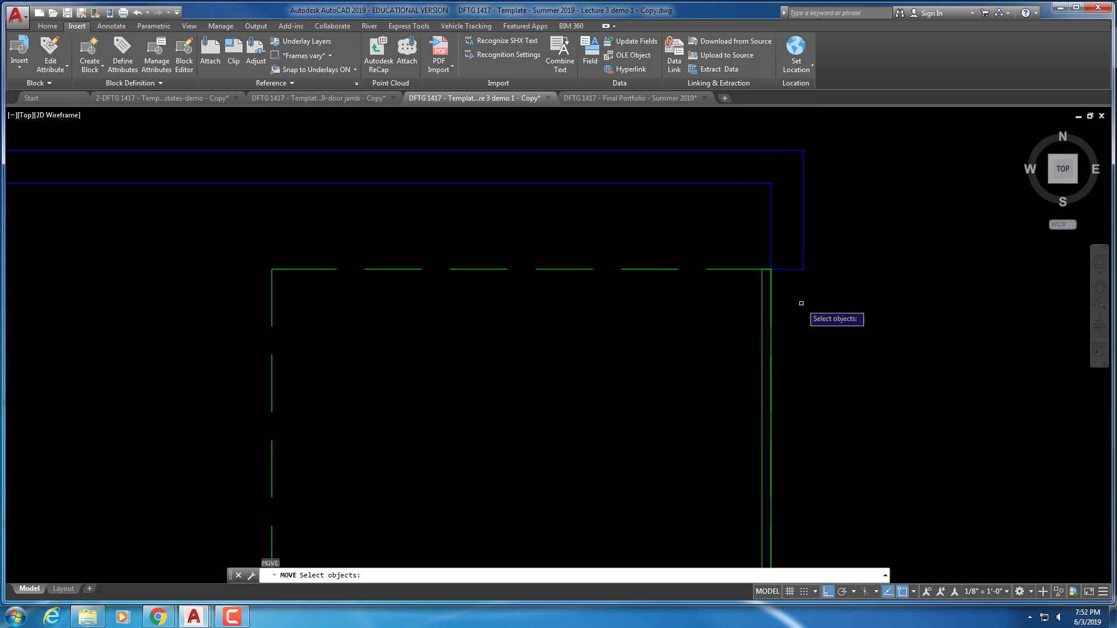
left_click(801, 301)
left_click(763, 274)
key("Return")
left_click(771, 270)
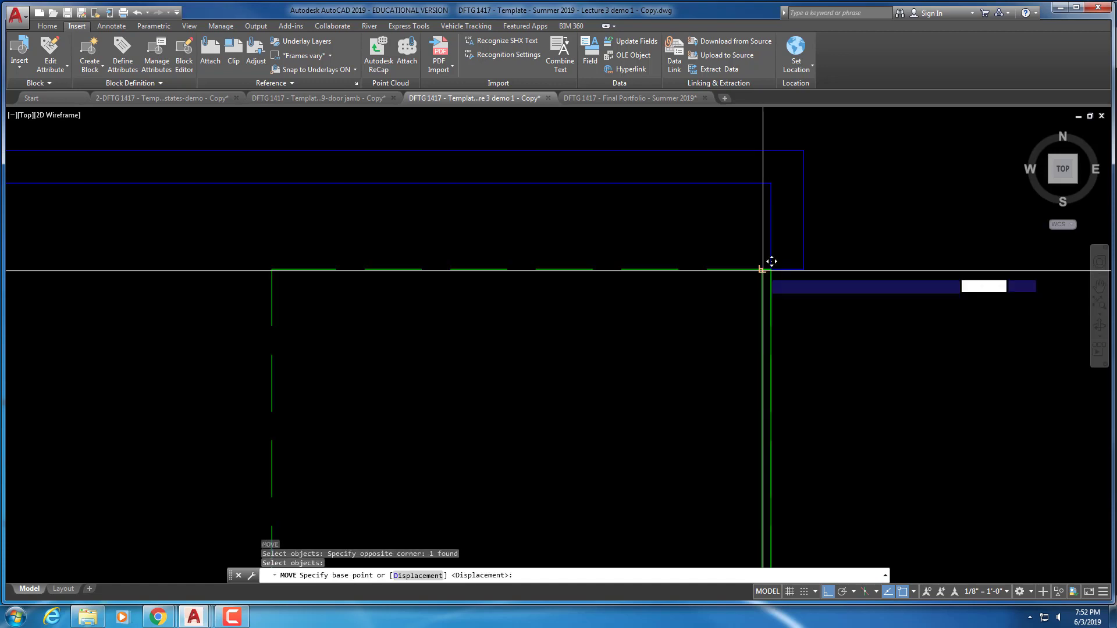
left_click(774, 268)
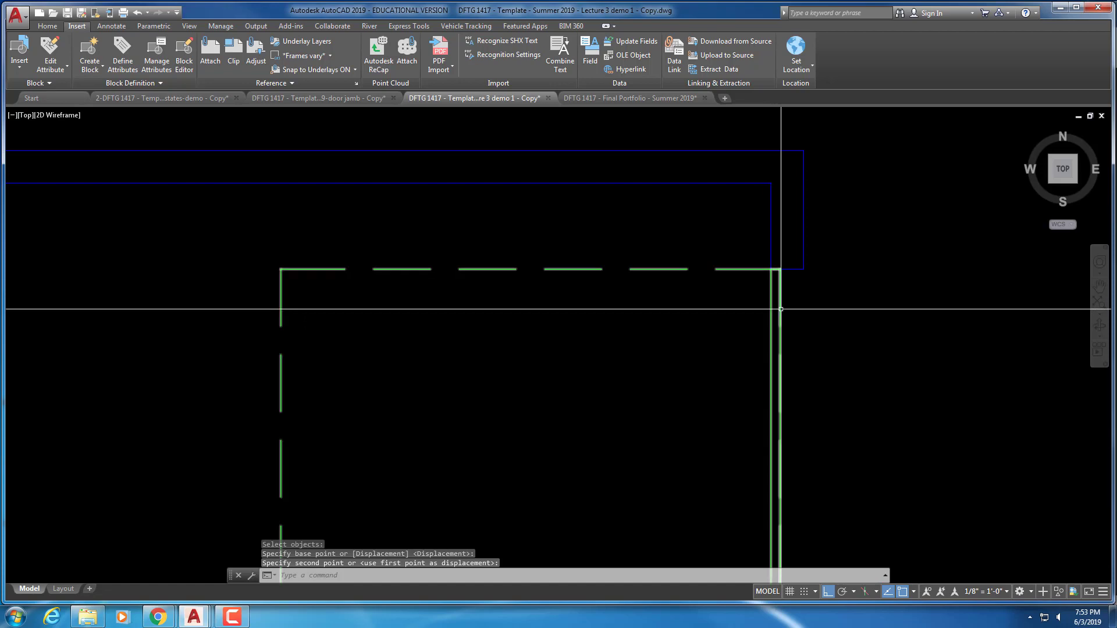
scroll(669, 341, "down", 6)
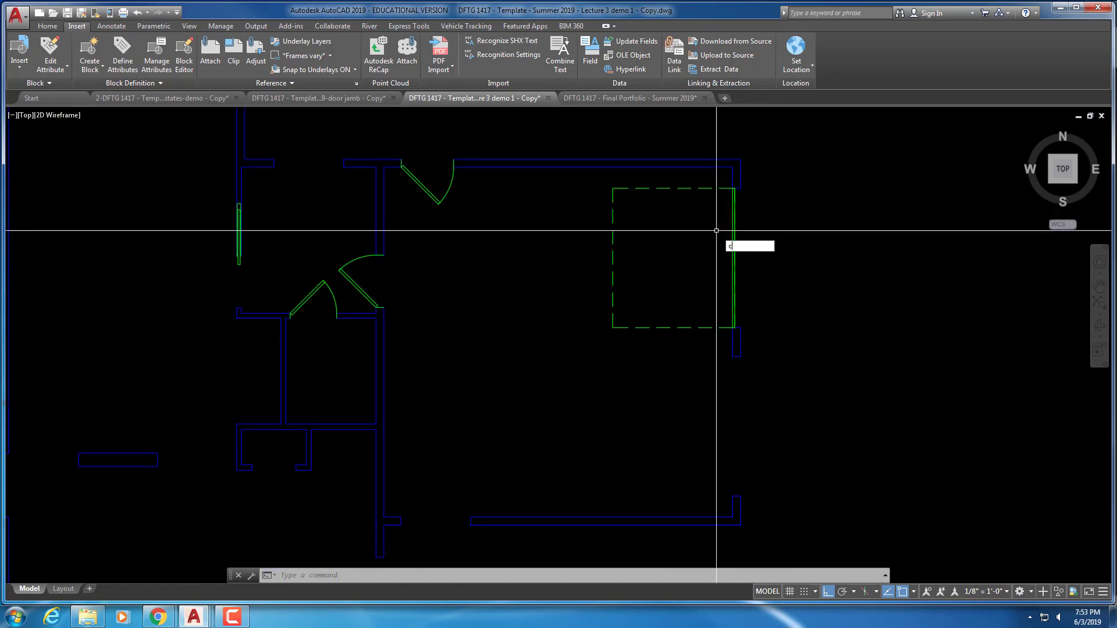
Copy the dashed garage door rectangle from its corner straight down below the original
type("co")
key("Return")
left_click(664, 233)
left_click(606, 279)
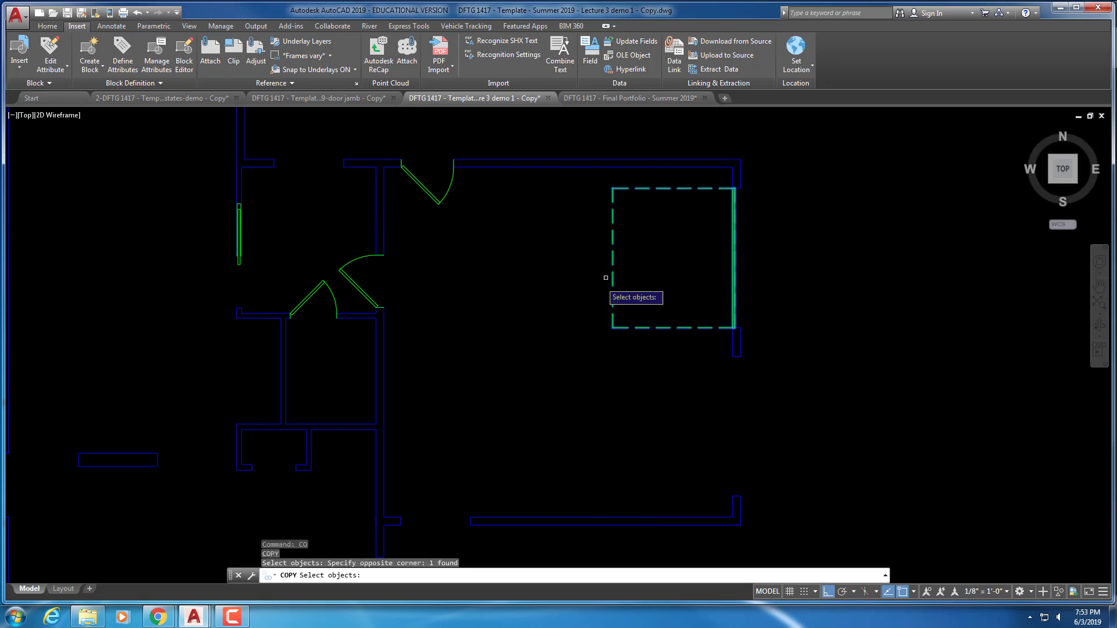
scroll(725, 192, "up", 2)
key("Return")
left_click(746, 181)
scroll(686, 374, "down", 4)
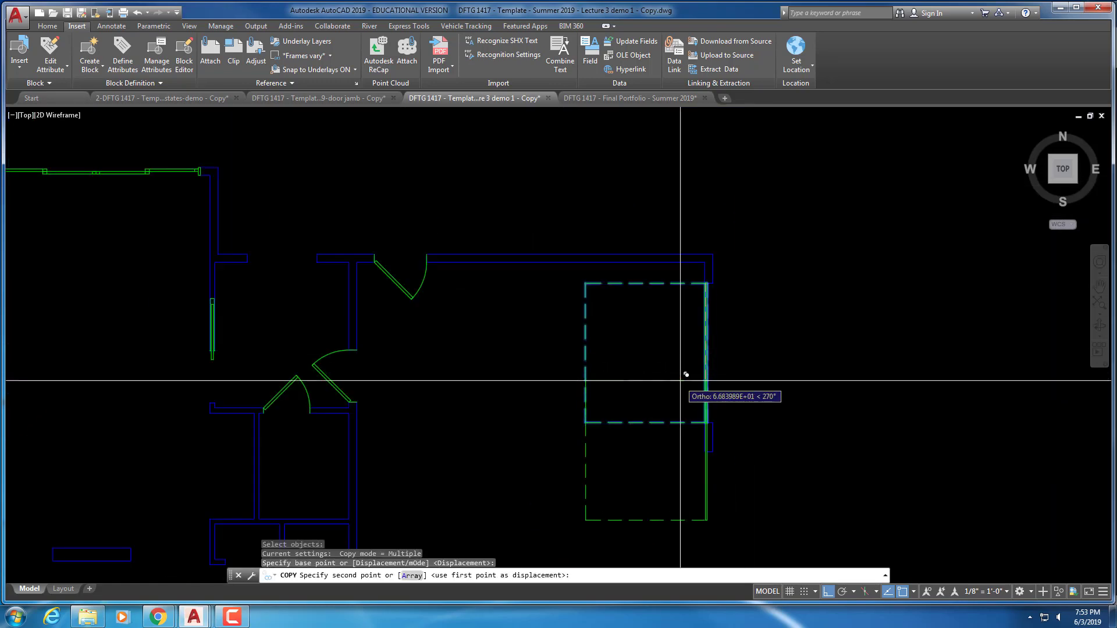
scroll(744, 254, "up", 4)
left_click(745, 256)
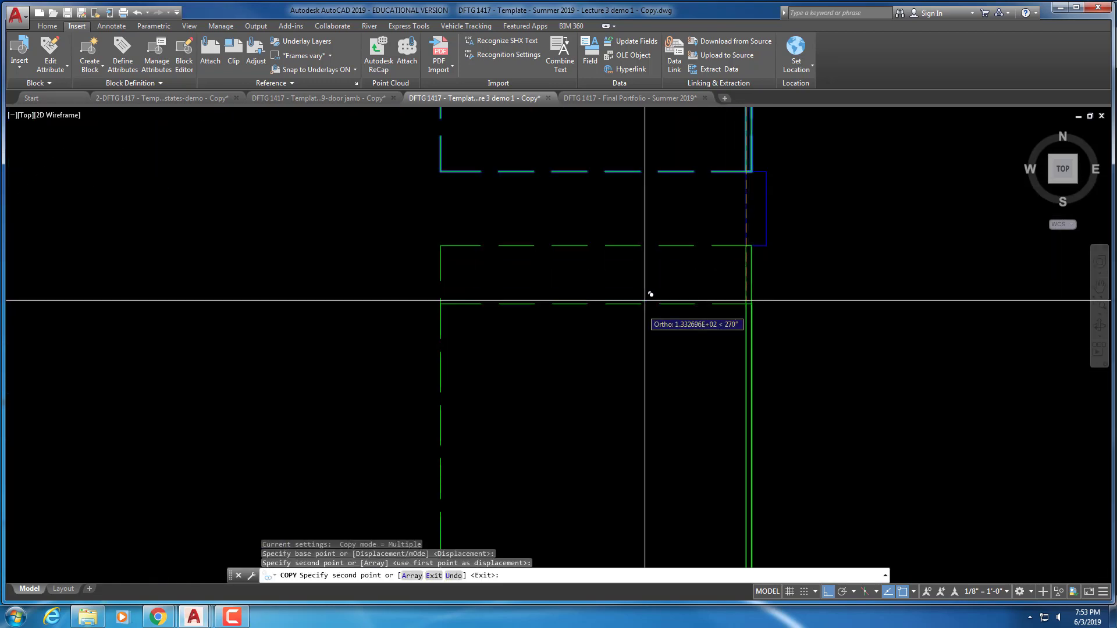
key("Escape")
scroll(731, 280, "down", 8)
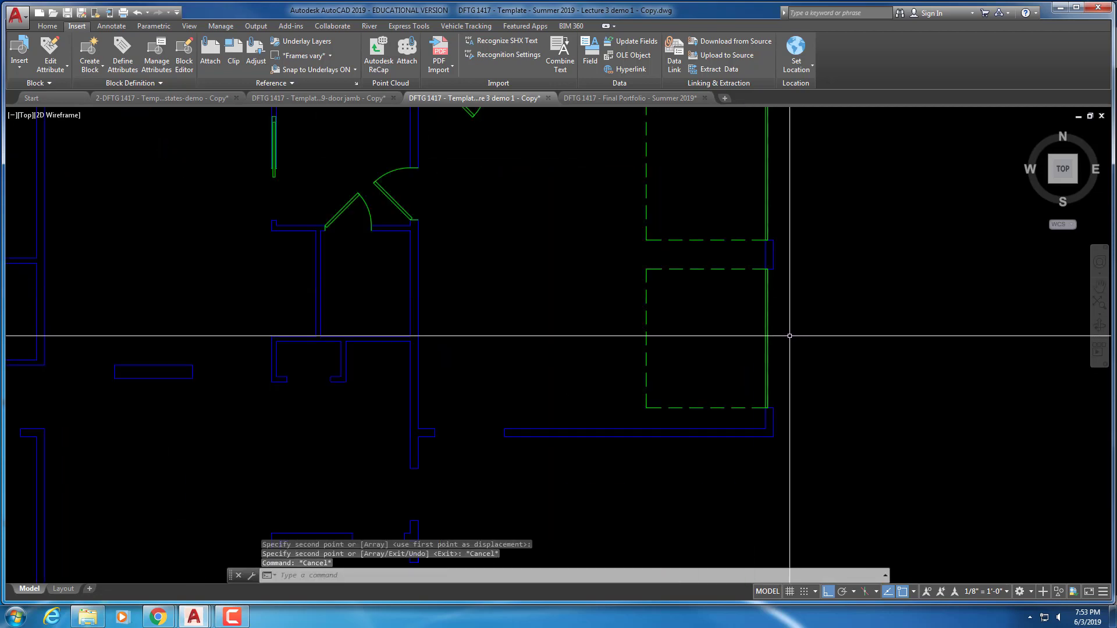
scroll(832, 273, "up", 2)
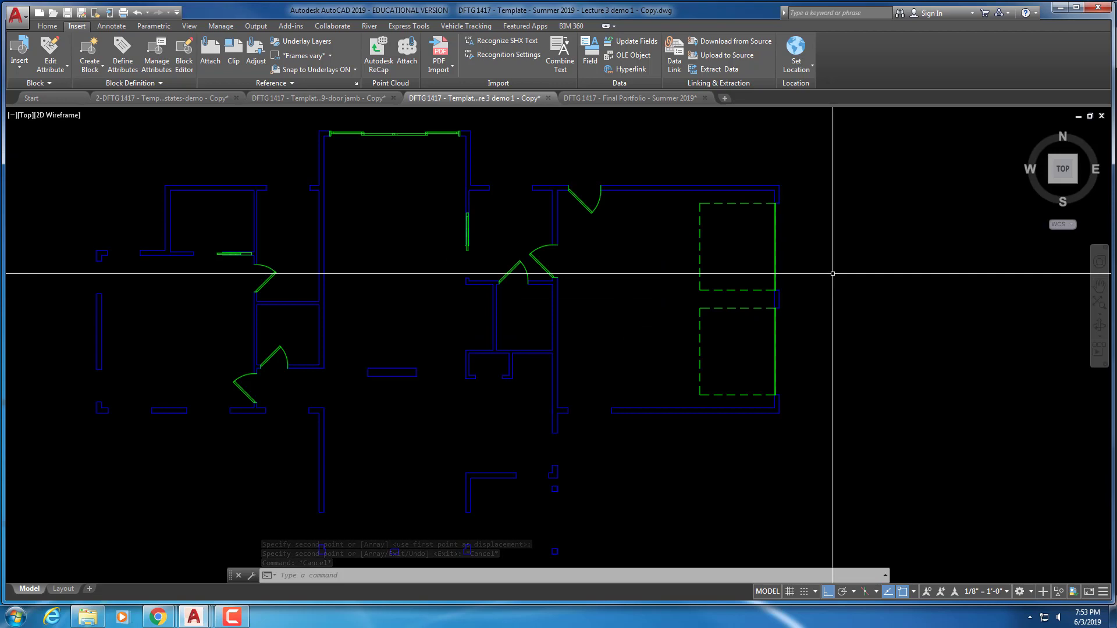
middle_click_drag(825, 301, 920, 244)
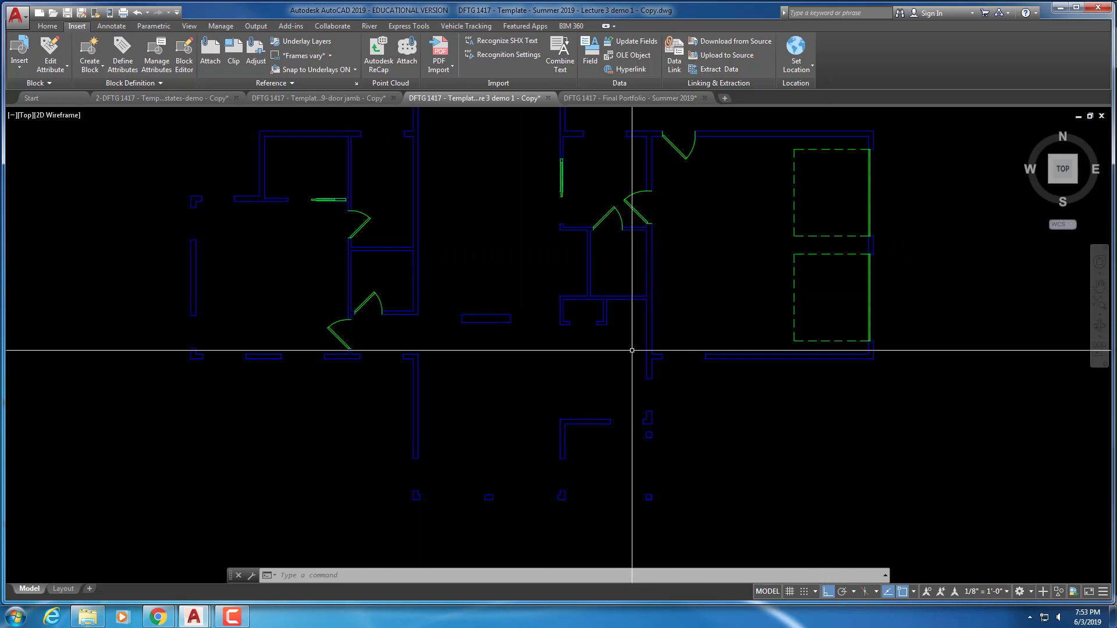
scroll(623, 348, "up", 2)
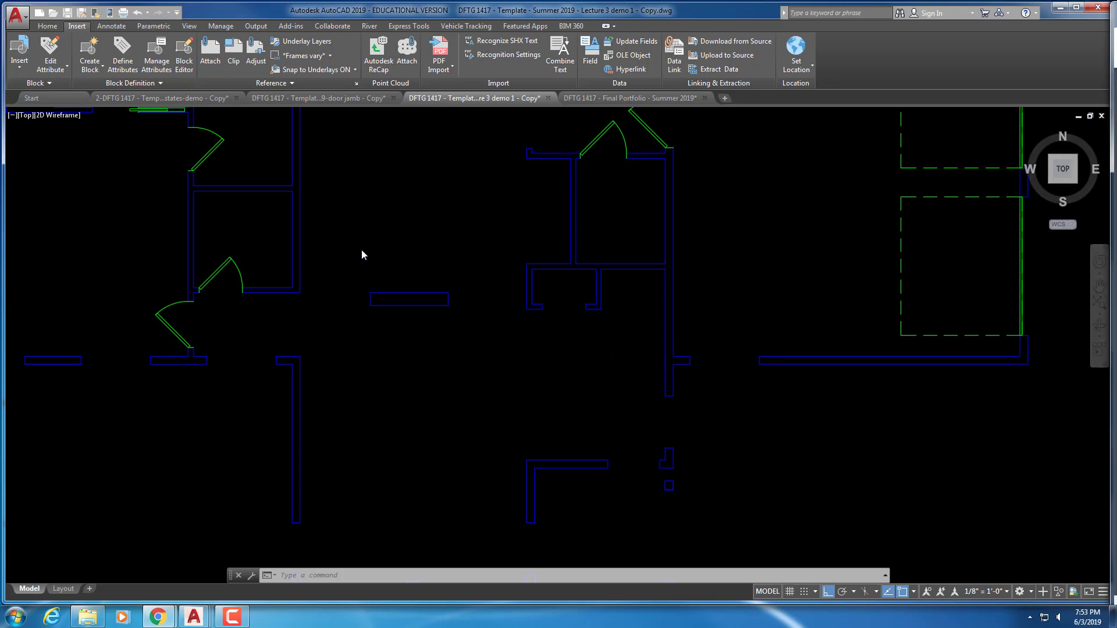
Copy a door into the closet opening and flip it to swing downward
key("Escape")
key("Escape")
key("Escape")
type("c")
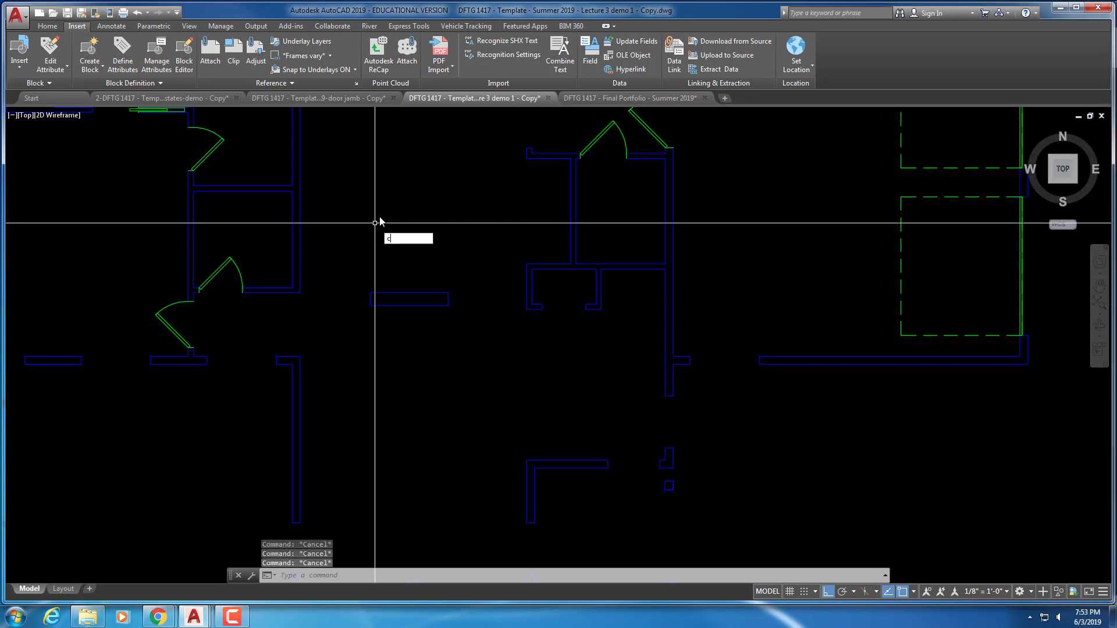
key("Return")
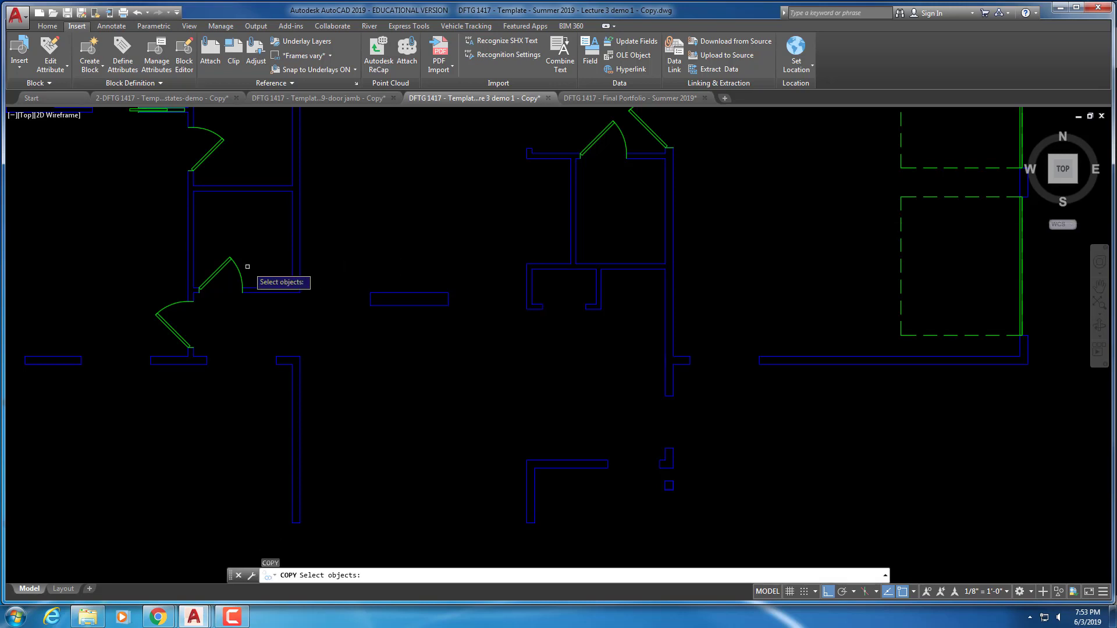
left_click(240, 271)
key("Return")
left_click(300, 270)
left_click(642, 319)
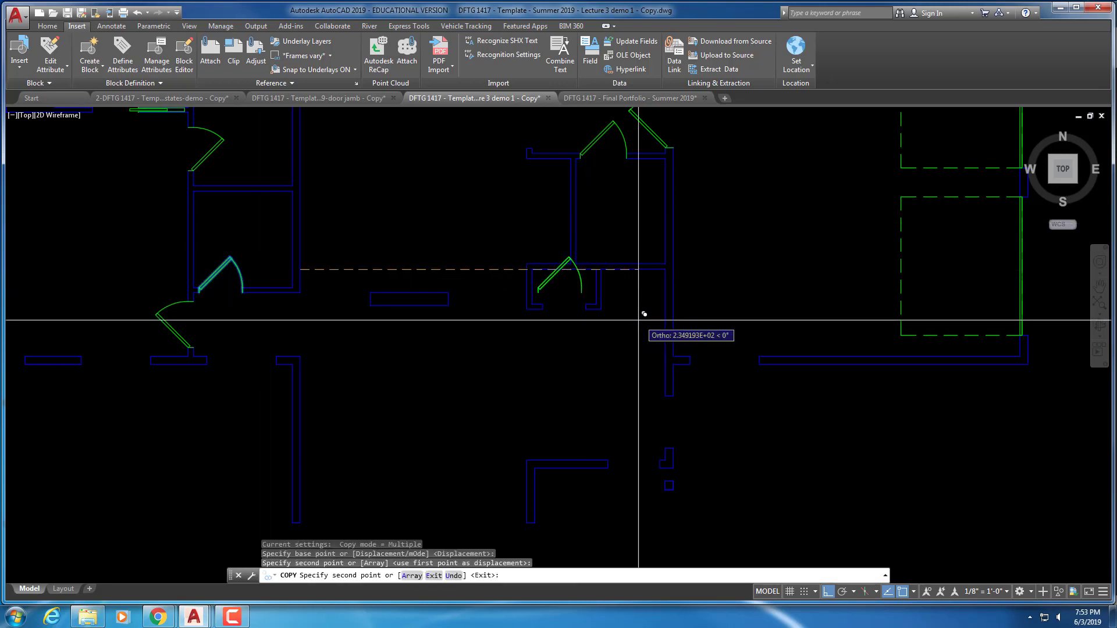
key("Escape")
key("Escape")
key("Escape")
left_click(552, 279)
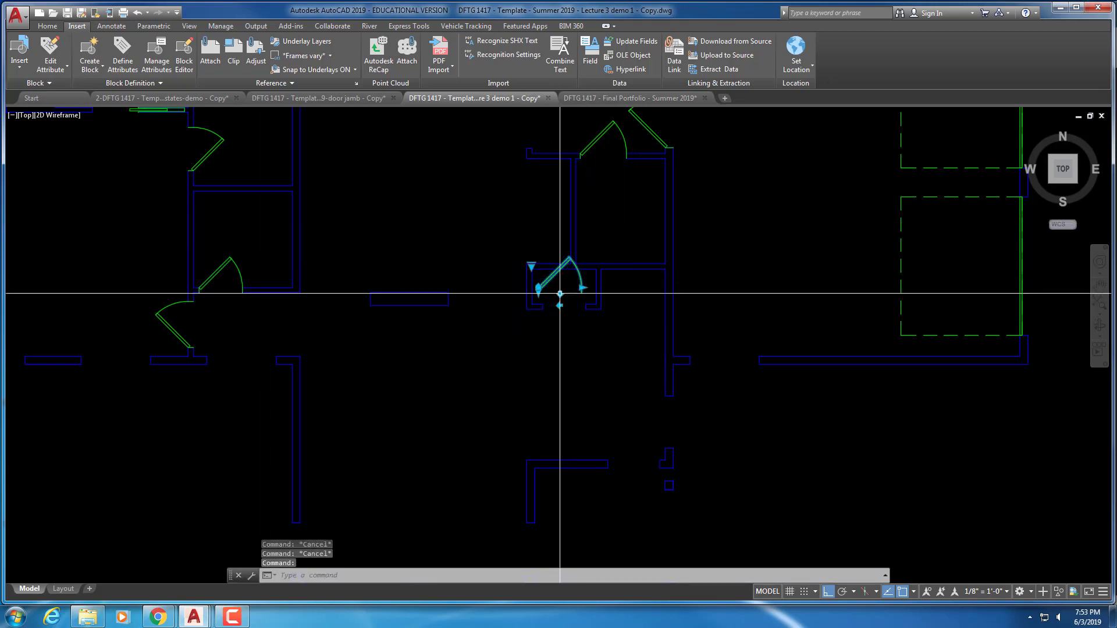
left_click(559, 294)
key("Escape")
key("Escape")
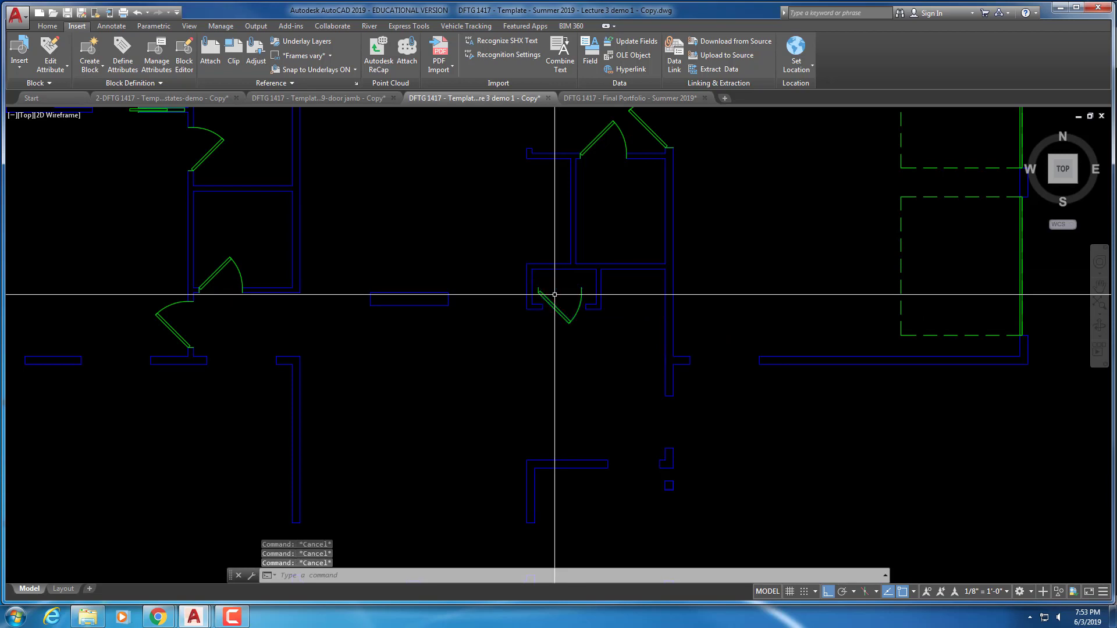
Move the flipped closet door so its endpoint snaps to the wall corner
scroll(543, 299, "up", 5)
middle_click_drag(543, 299, 637, 274)
type("m")
key("Return")
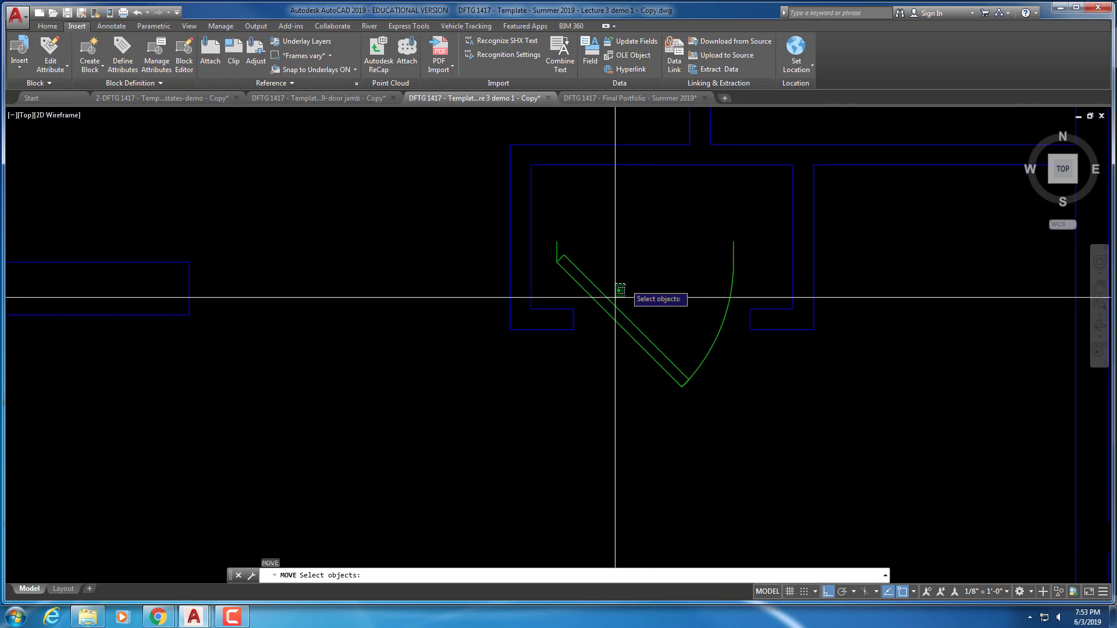
left_click(617, 304)
left_click(618, 319)
key("Return")
left_click(557, 262)
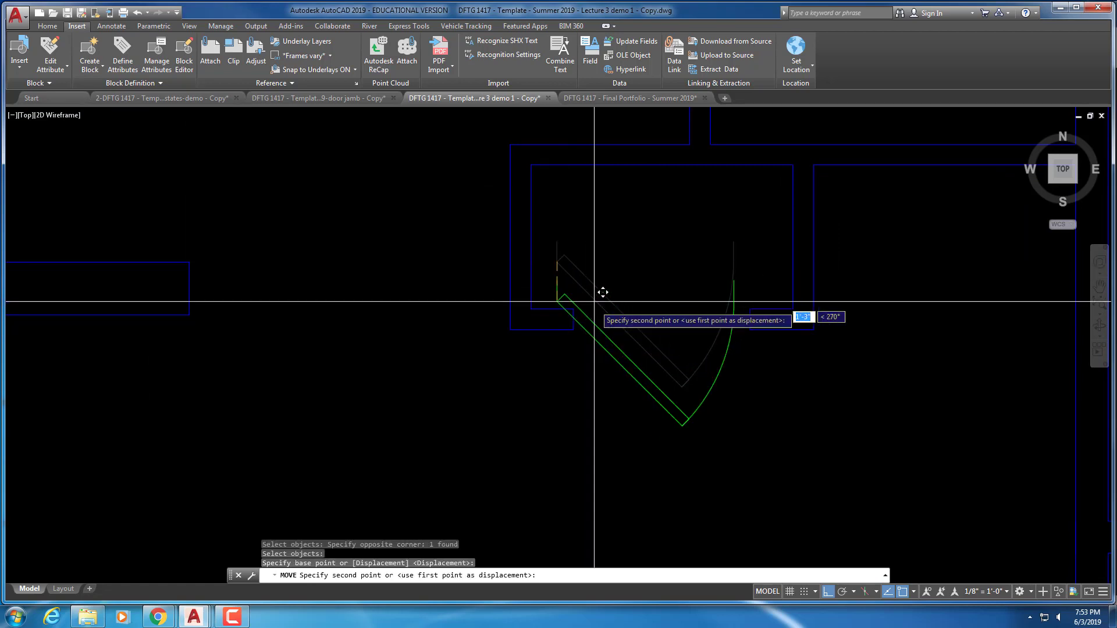
left_click(573, 330)
scroll(573, 330, "up", 3)
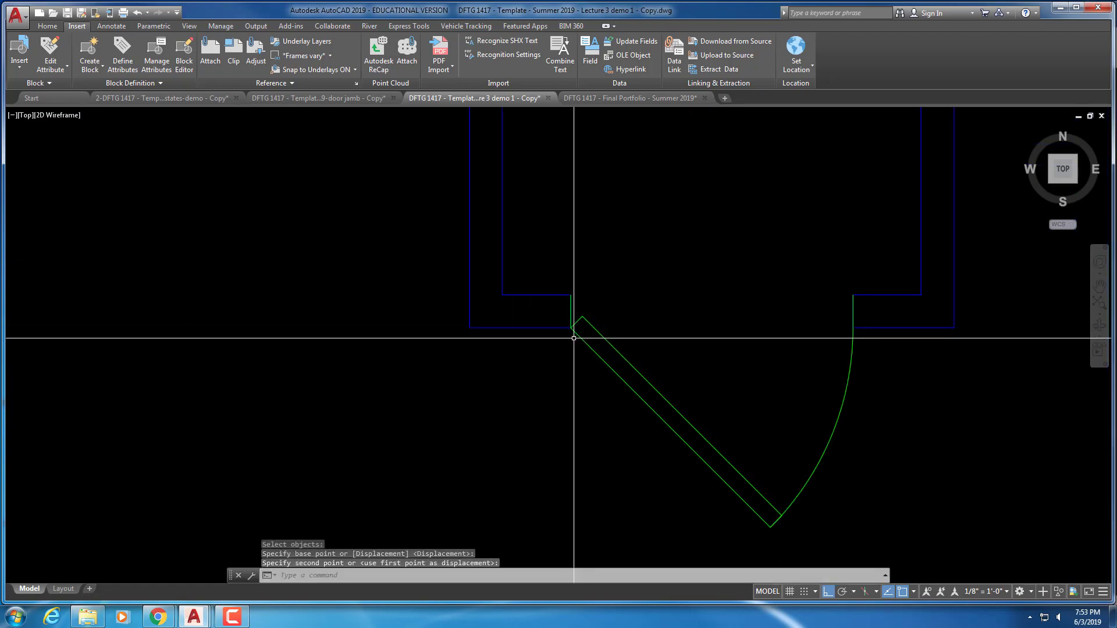
scroll(682, 353, "down", 5)
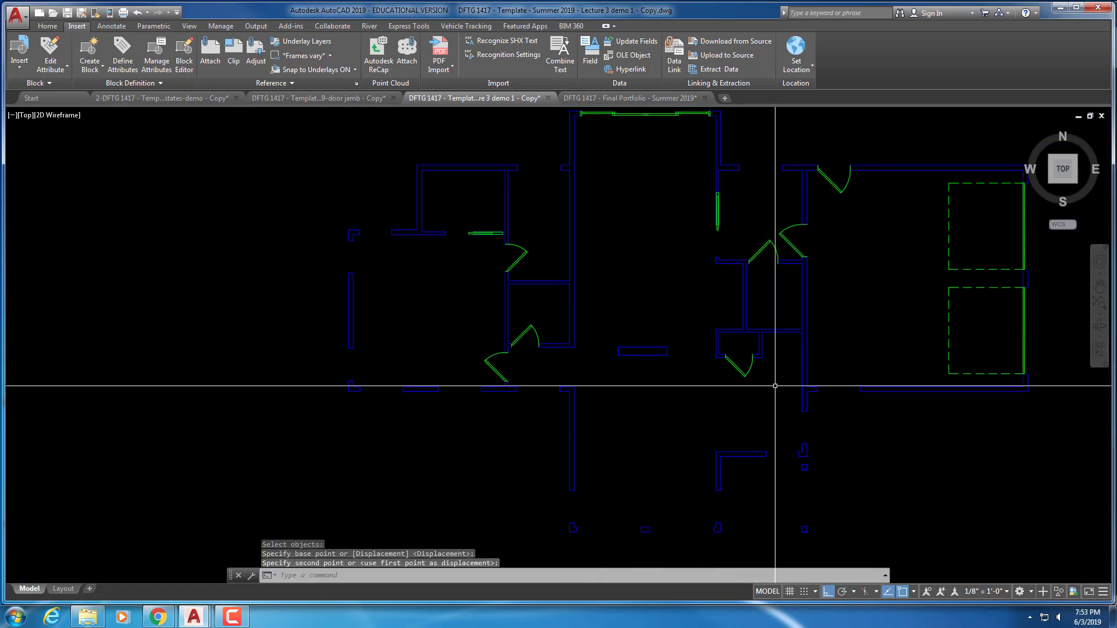
middle_click_drag(768, 367, 633, 337)
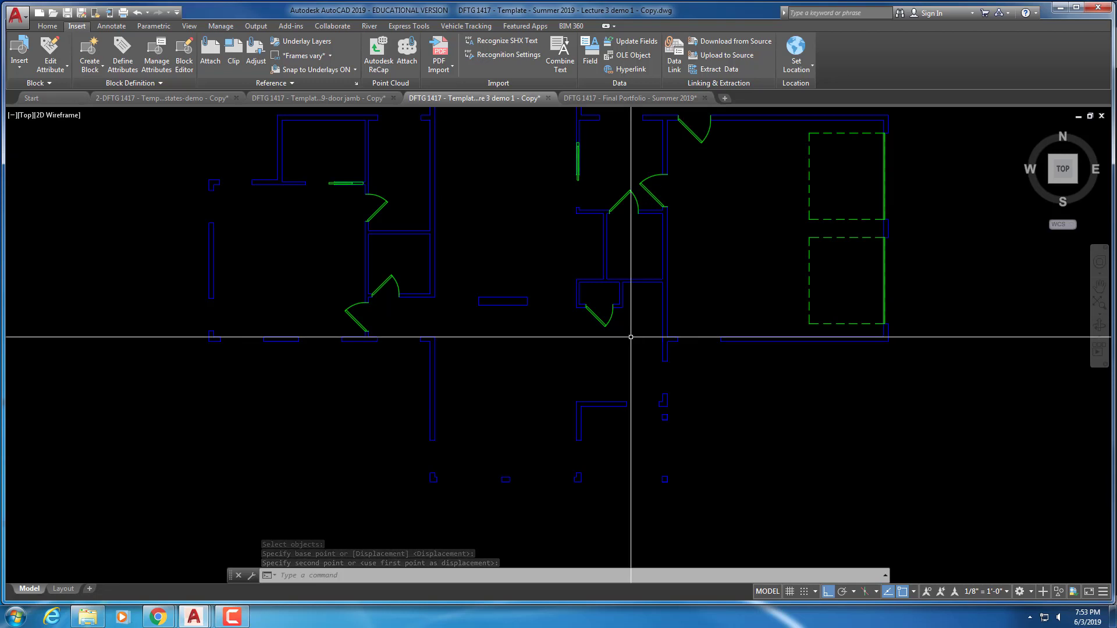
scroll(595, 322, "up", 4)
scroll(594, 322, "up", 2)
scroll(594, 322, "down", 2)
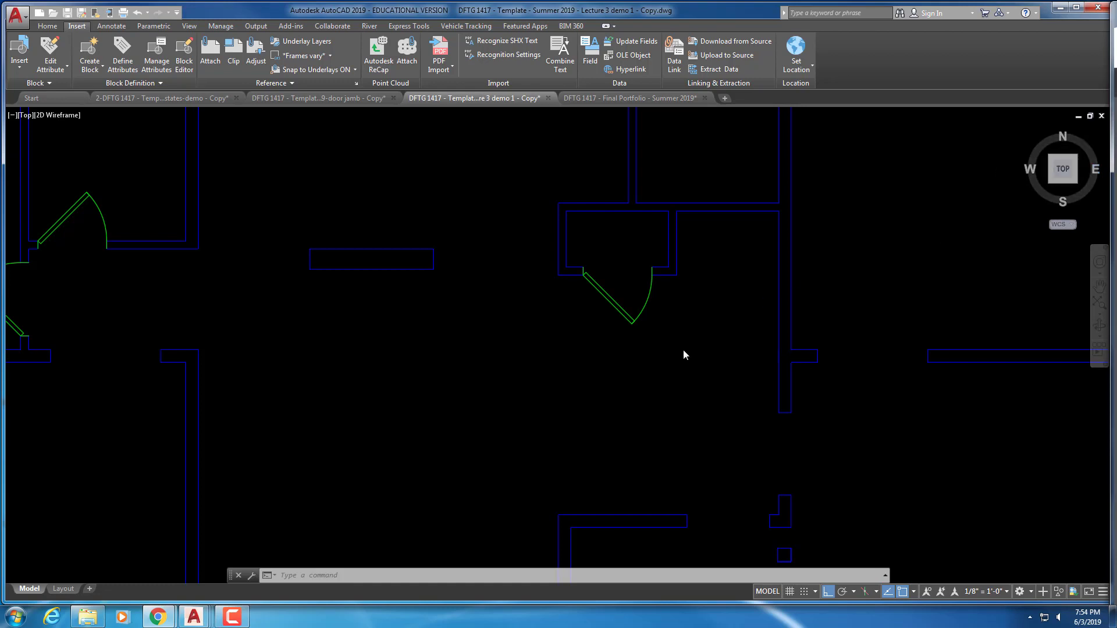
scroll(683, 349, "down", 5)
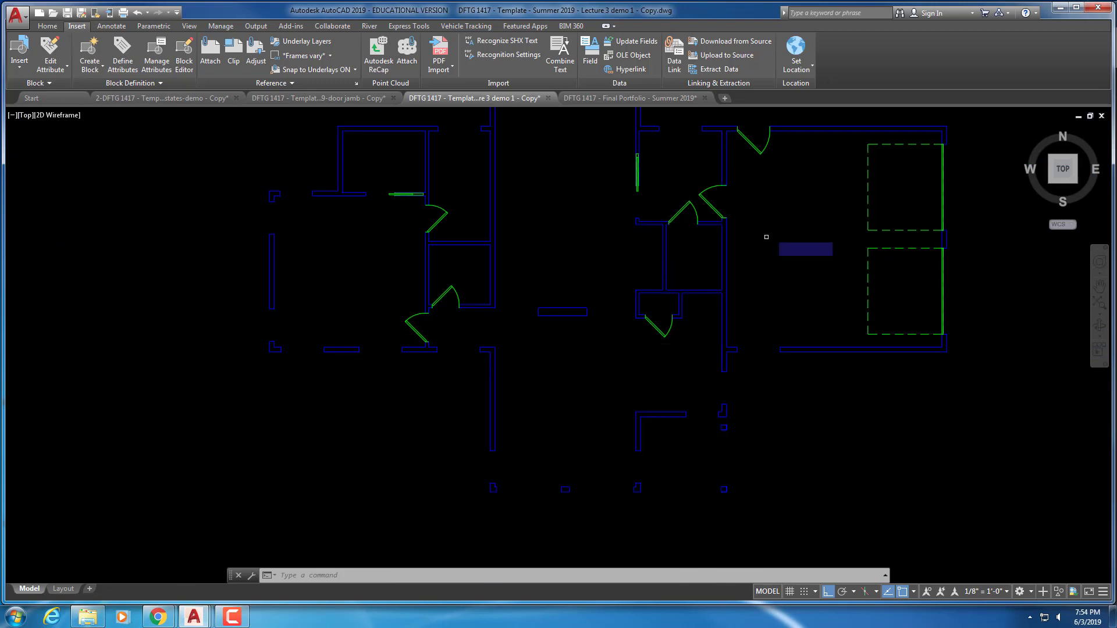
With Ortho off, copy the top door down to the opening below the central hallway
type("co")
key("Return")
left_click(751, 142)
key("Return")
left_click(761, 154)
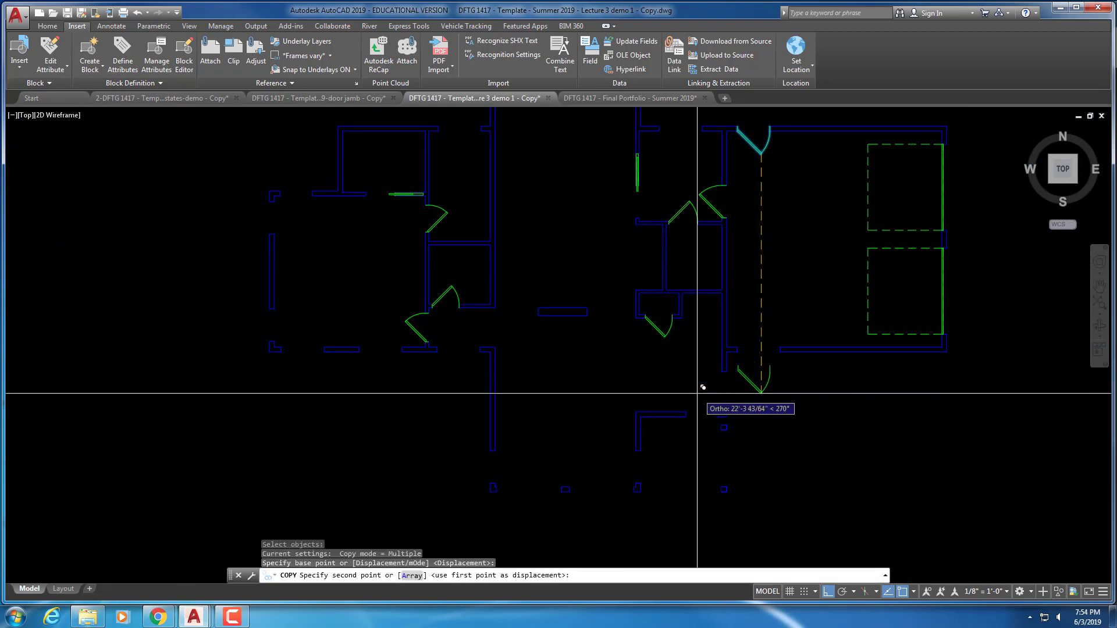
scroll(699, 393, "up", 4)
key("F8")
left_click(680, 404)
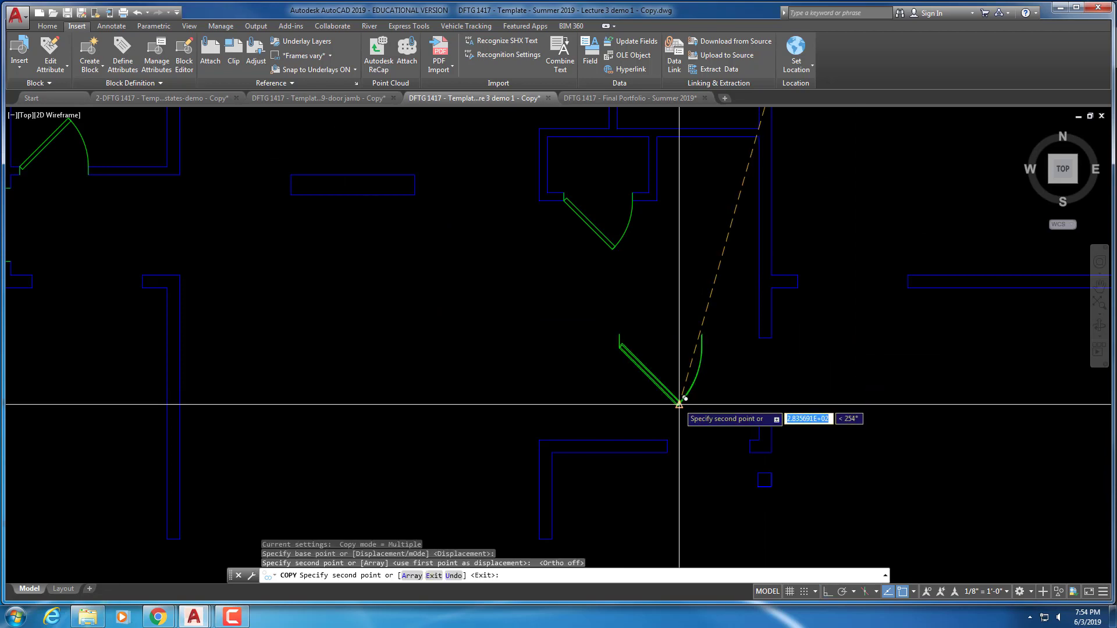
key("Escape")
key("Escape")
Flip the copied door with its grips so it swings upward and is mirrored left to right
left_click(653, 379)
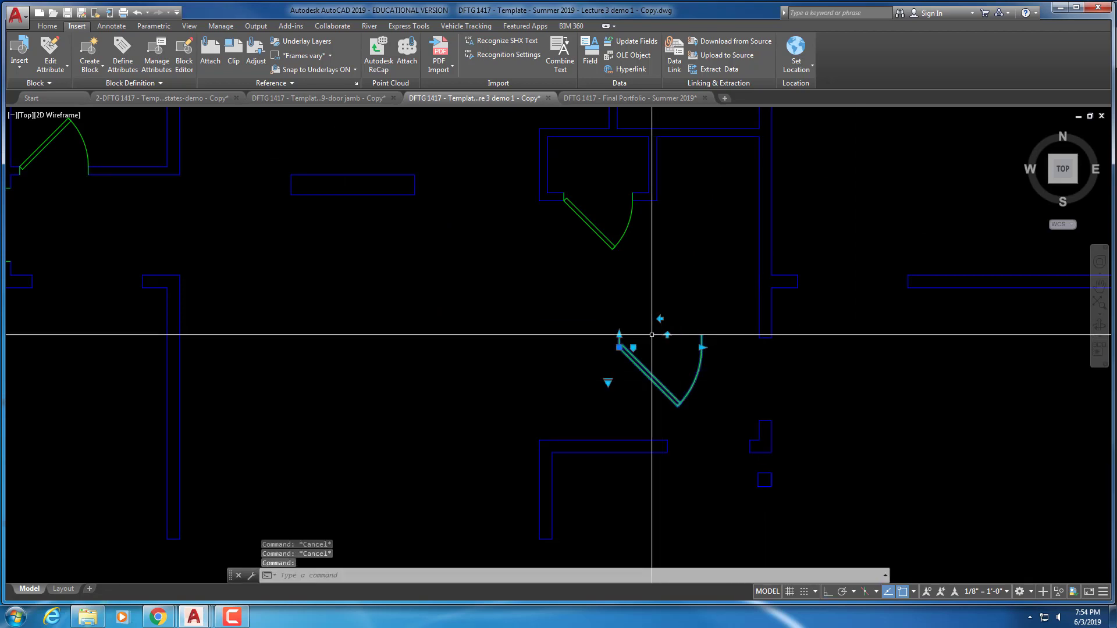
left_click(667, 335)
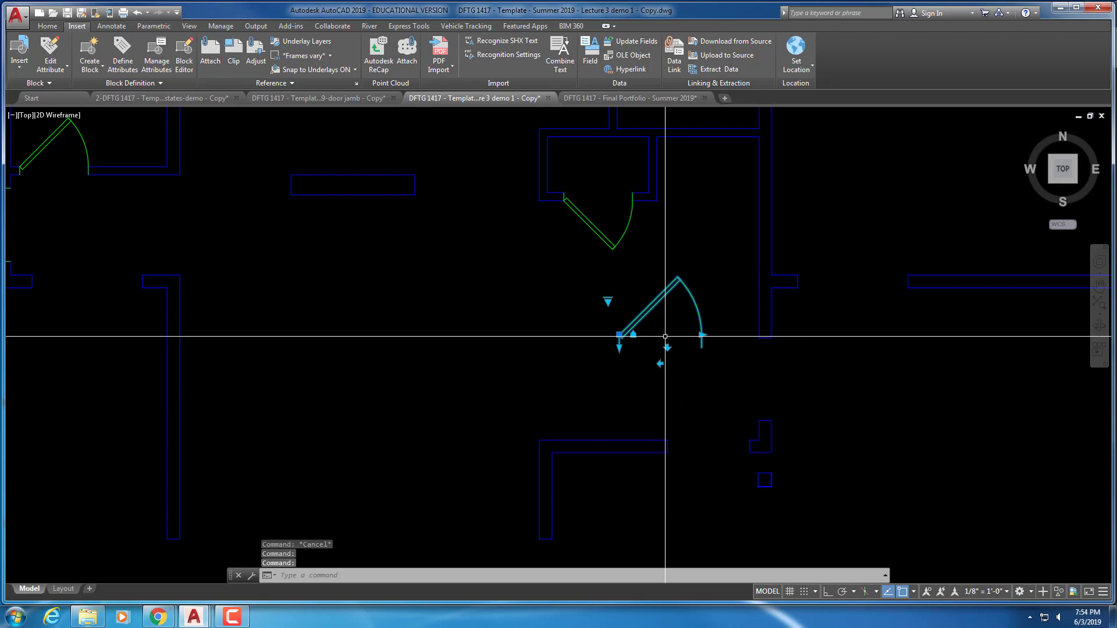
left_click(658, 364)
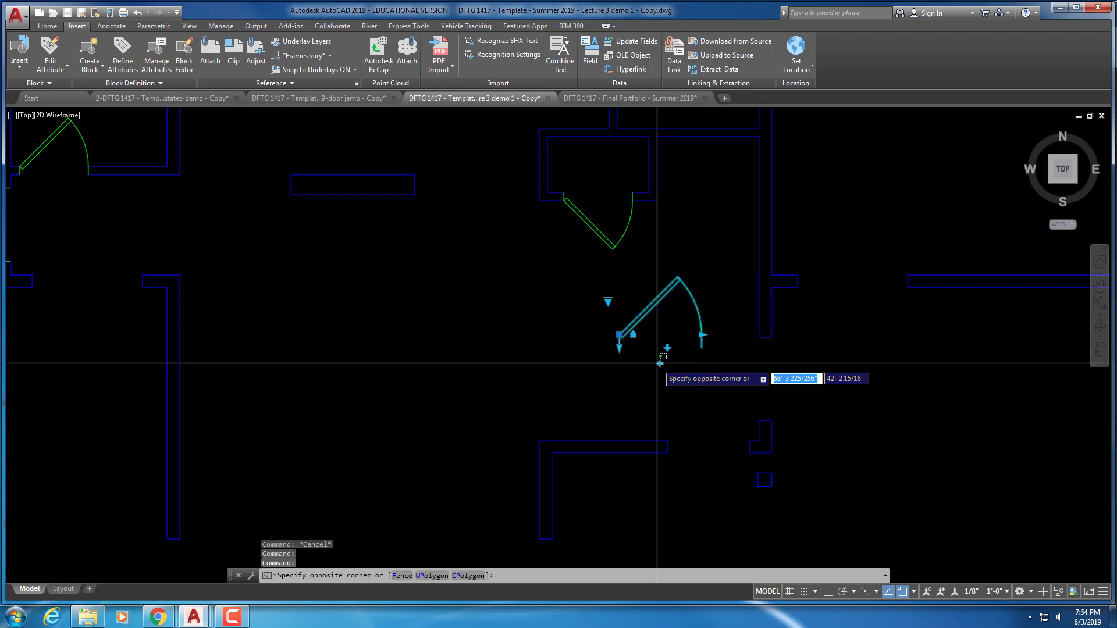
key("Escape")
key("Escape")
left_click(657, 331)
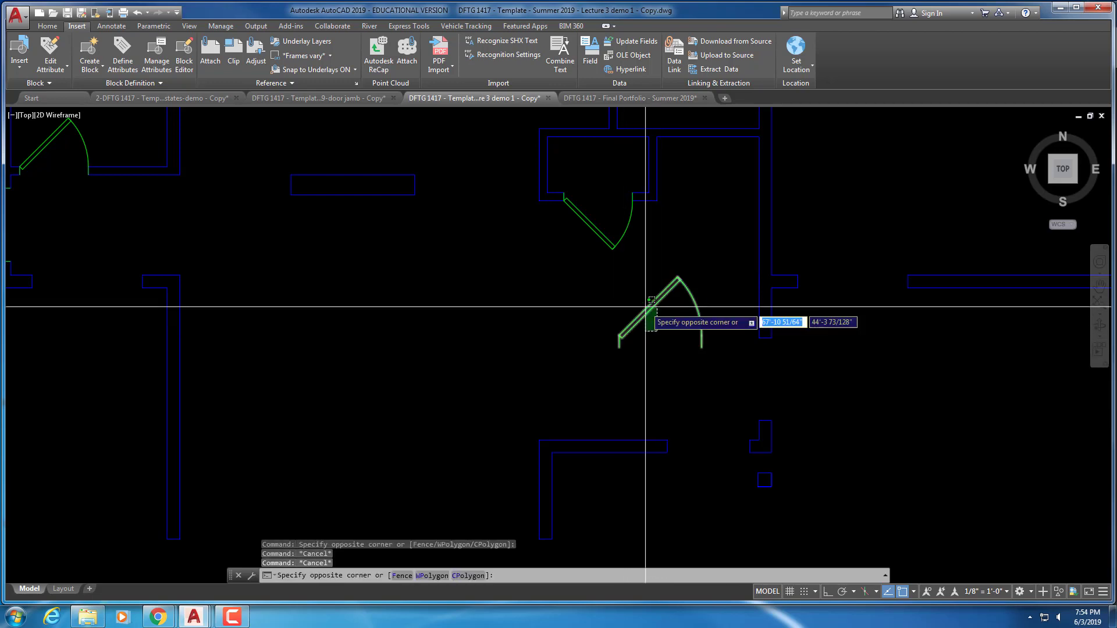
left_click(652, 300)
left_click(664, 365)
key("Escape")
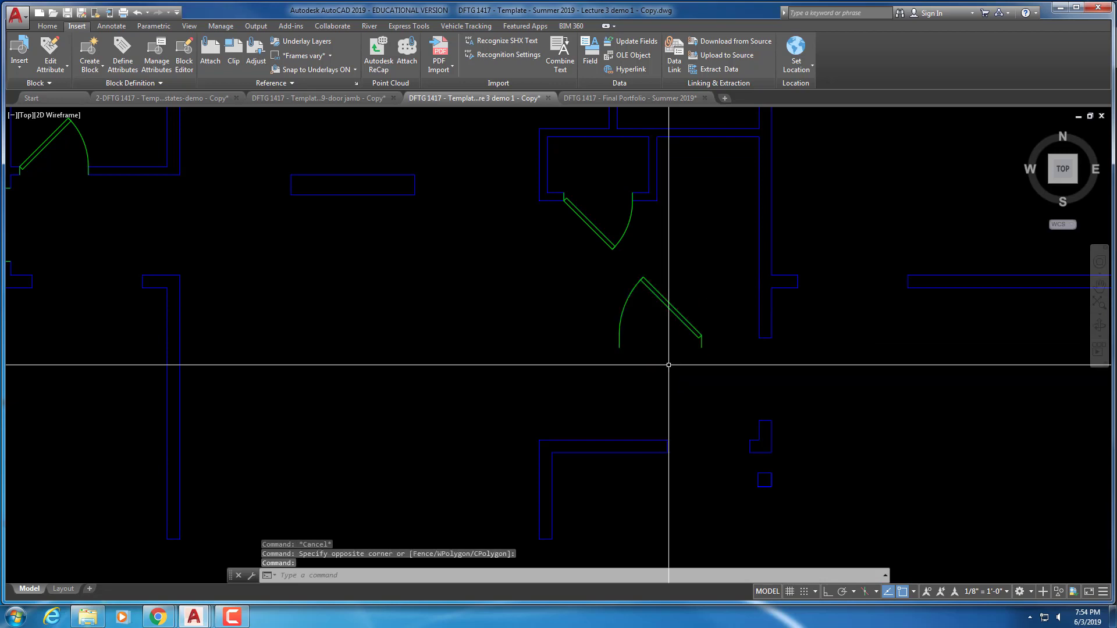
key("Escape")
key("Escape")
Move the flipped door so its corner sits on the wall jamb
scroll(689, 361, "up", 2)
type("m")
key("Return")
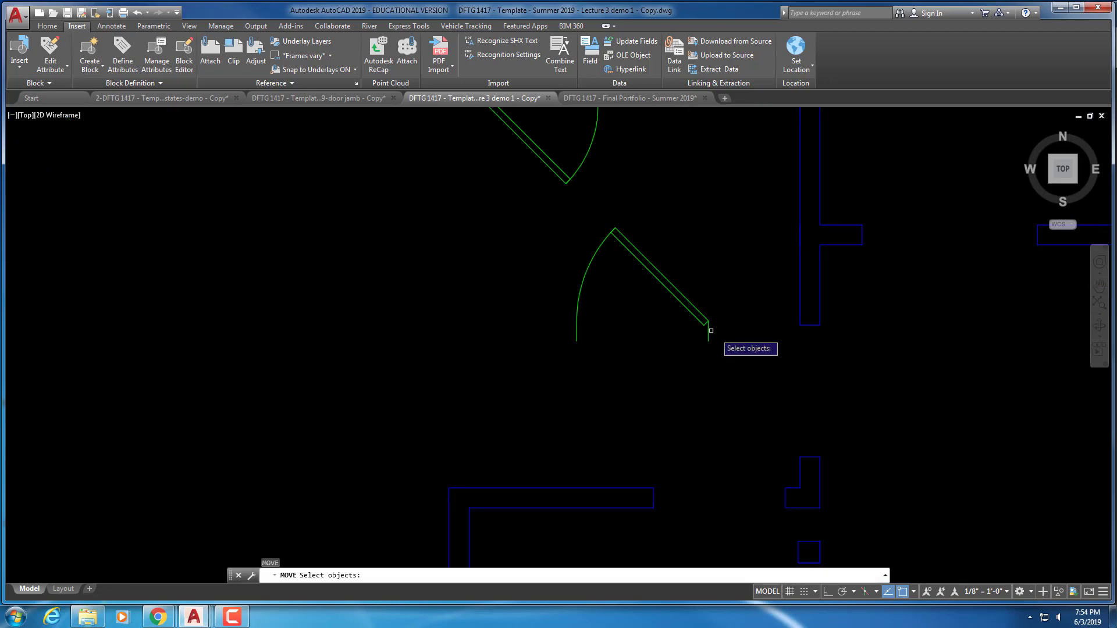
left_click(726, 329)
left_click(671, 312)
key("Return")
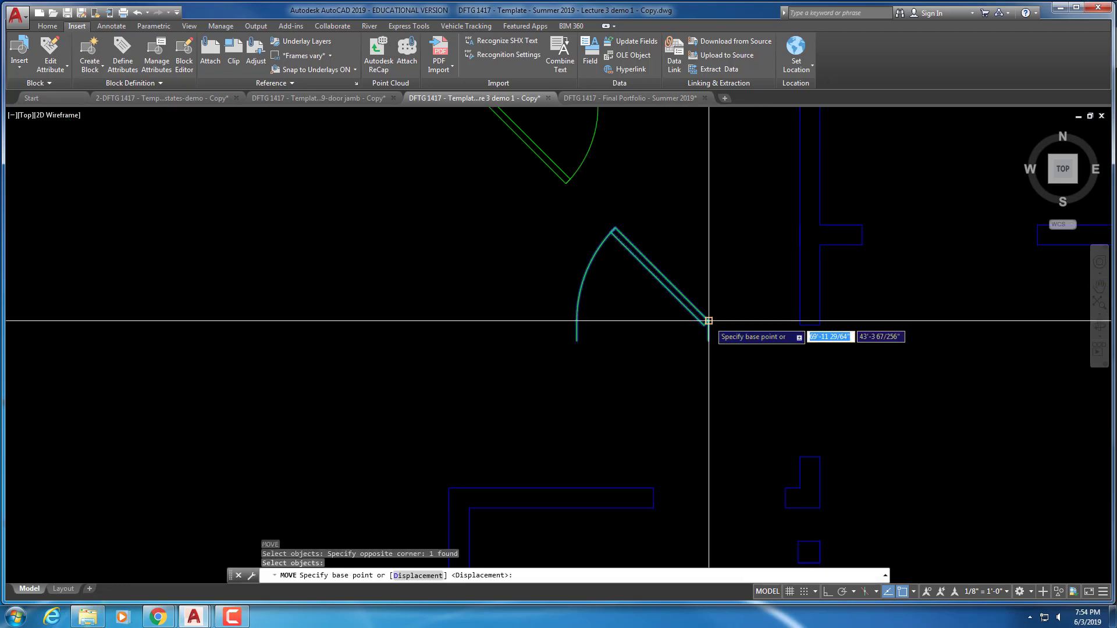
left_click(709, 322)
middle_click_drag(709, 322, 672, 223)
left_click(749, 389)
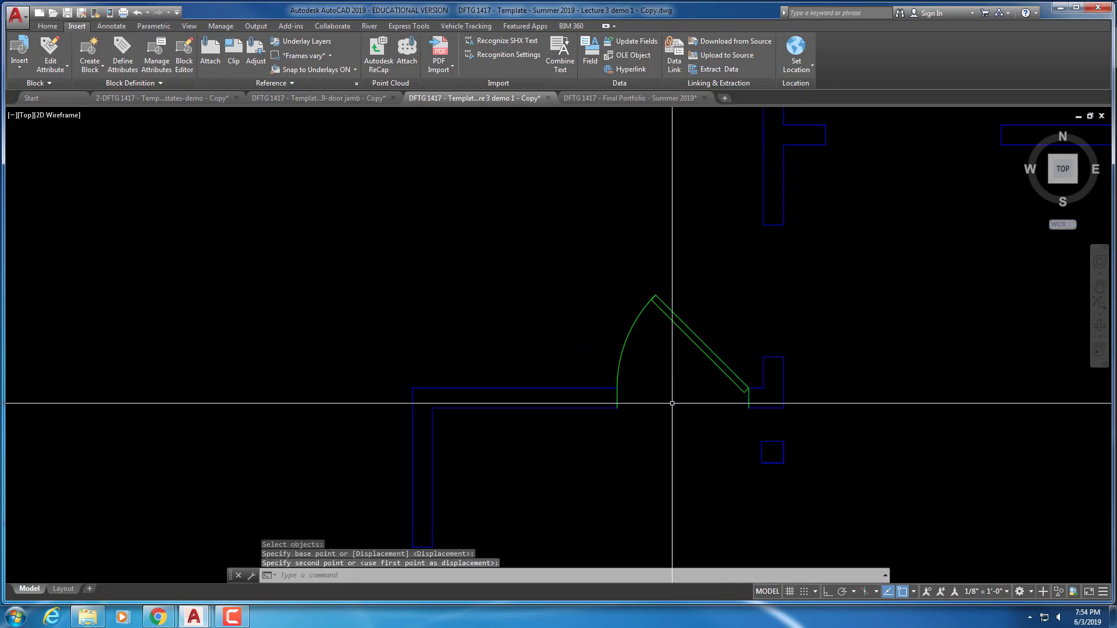
key("Escape")
key("Escape")
scroll(658, 400, "down", 7)
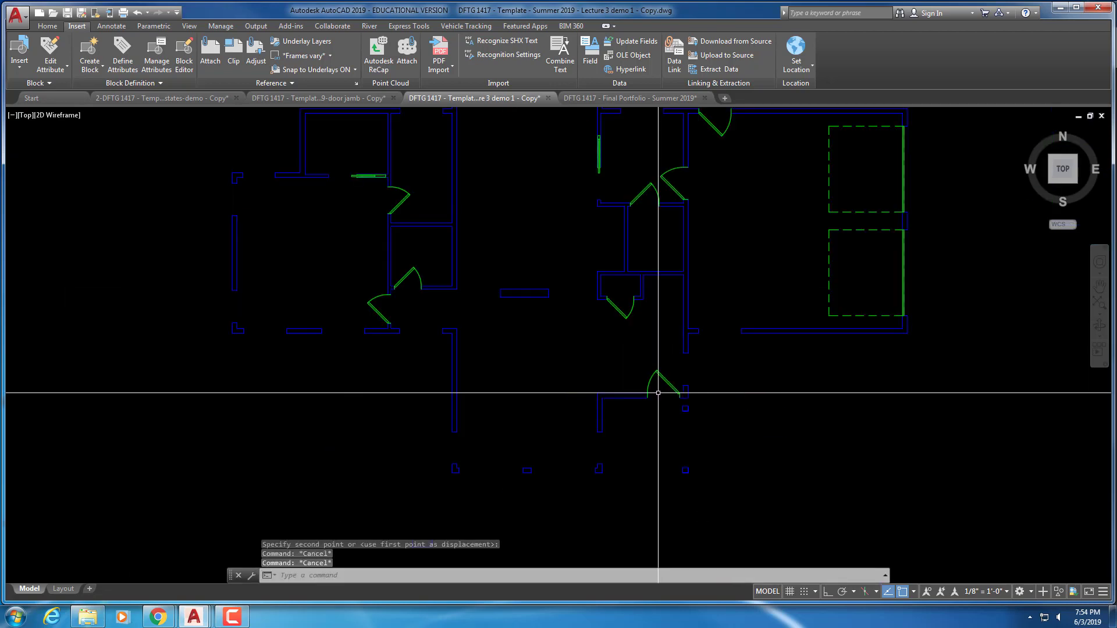
middle_click_drag(689, 338, 697, 385)
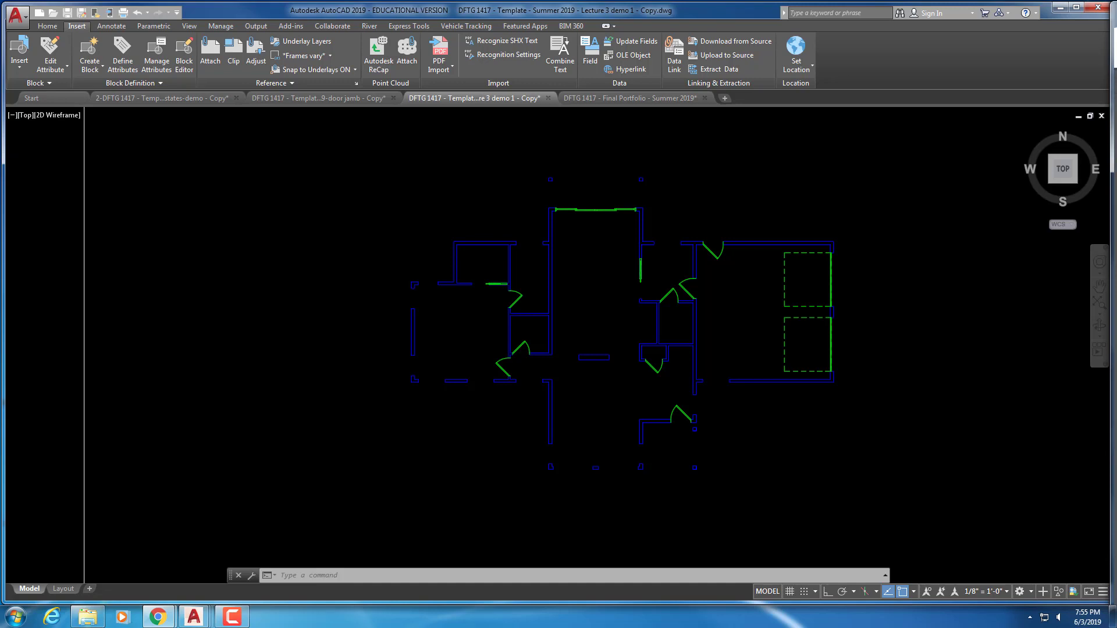
Restore the Second Floor Plan layer state and make A-2-FLOR-DOOR the current layer
left_click(46, 27)
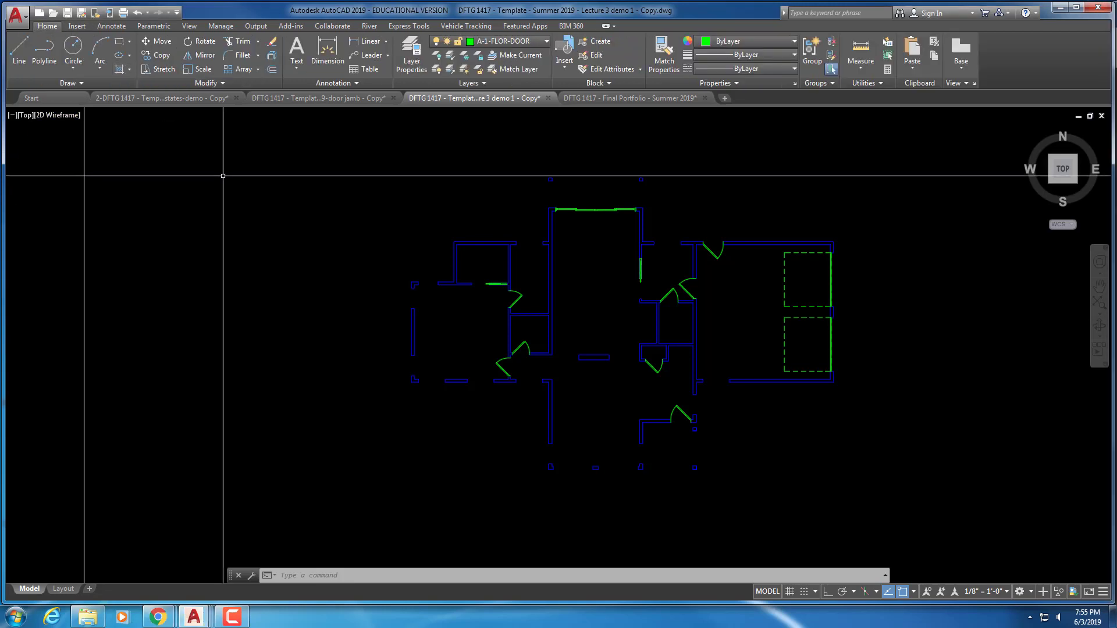
left_click(487, 83)
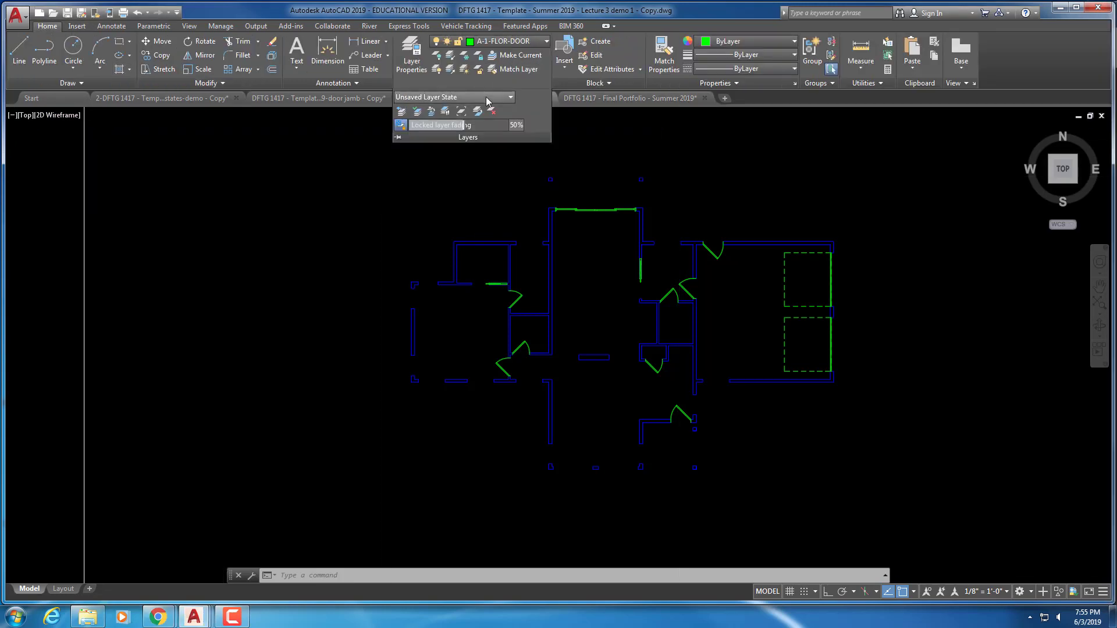
left_click(460, 97)
left_click(448, 122)
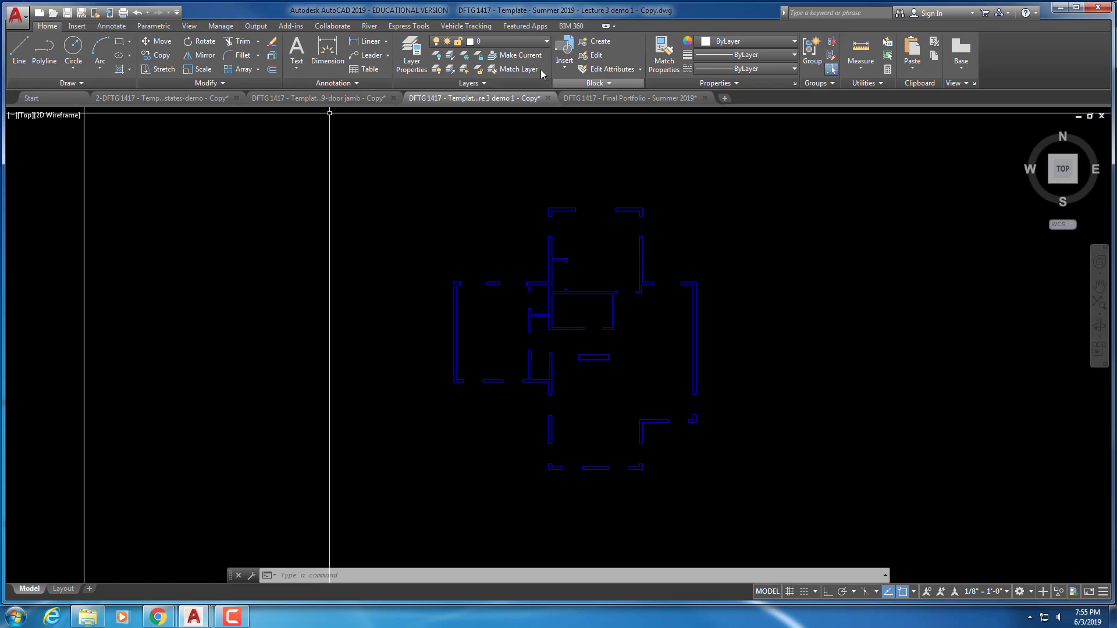
left_click(526, 44)
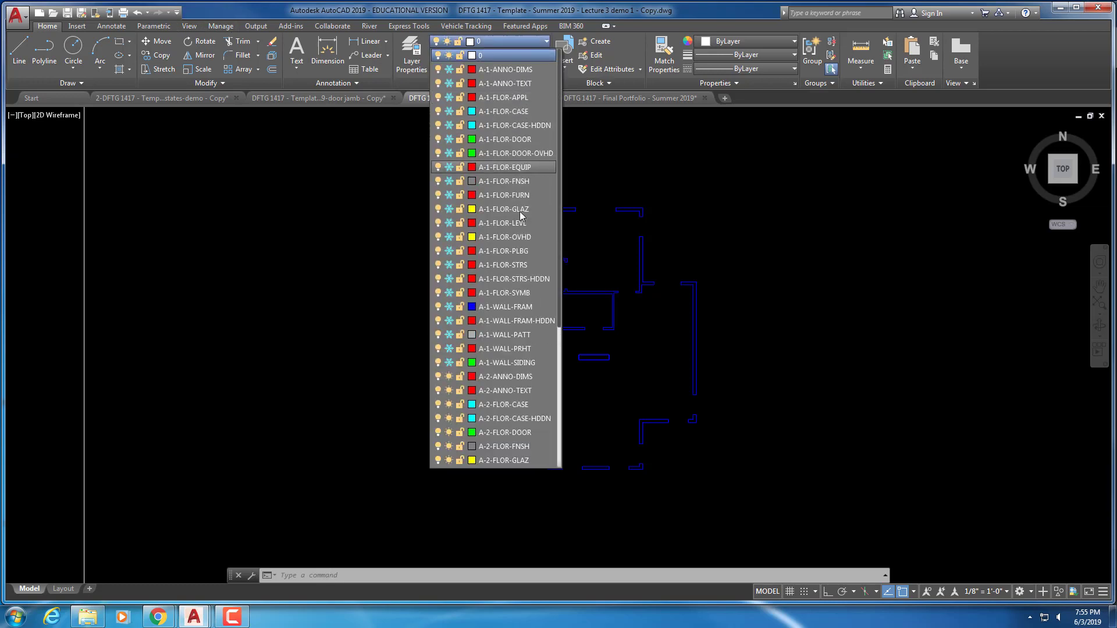
left_click(504, 432)
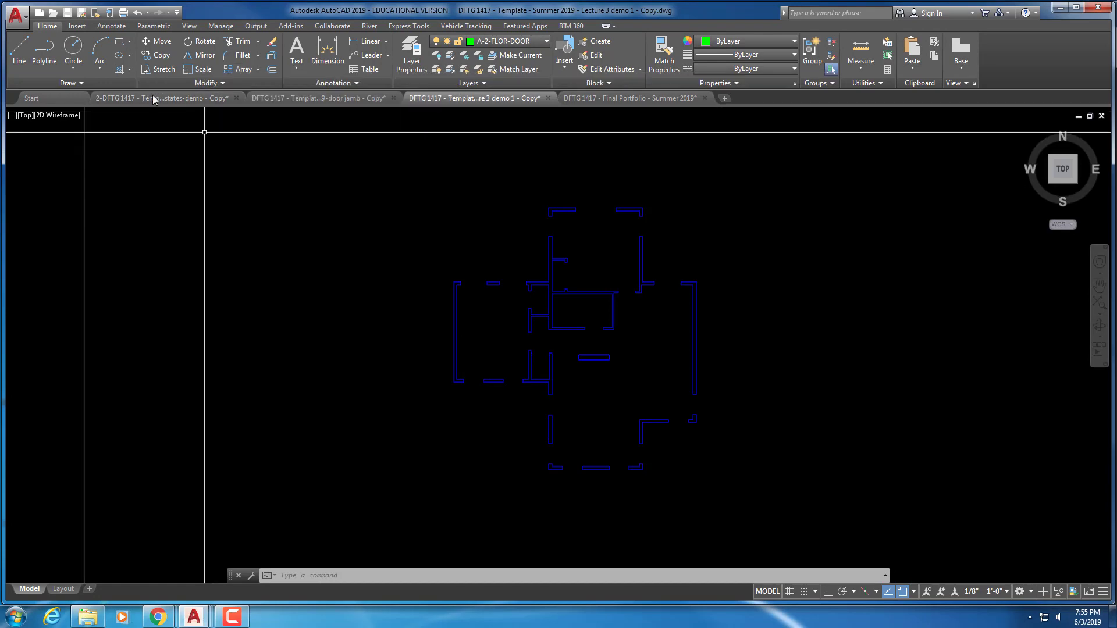
Place a Door - Imperial block from Tool Palettes to the left of the upper-floor walls
left_click(187, 27)
left_click(324, 48)
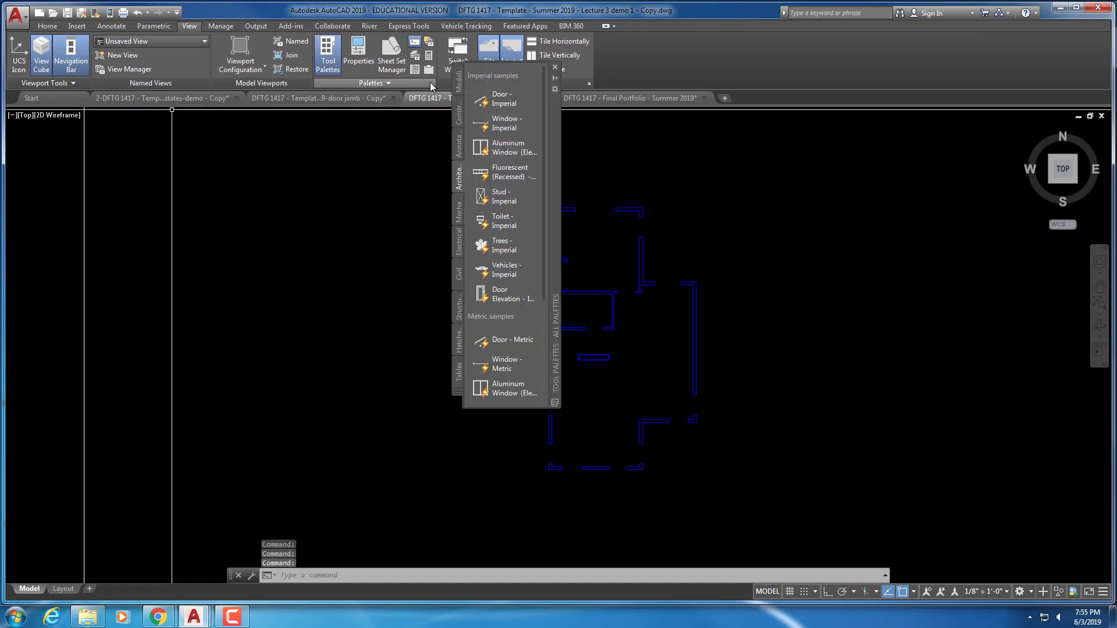
left_click(497, 99)
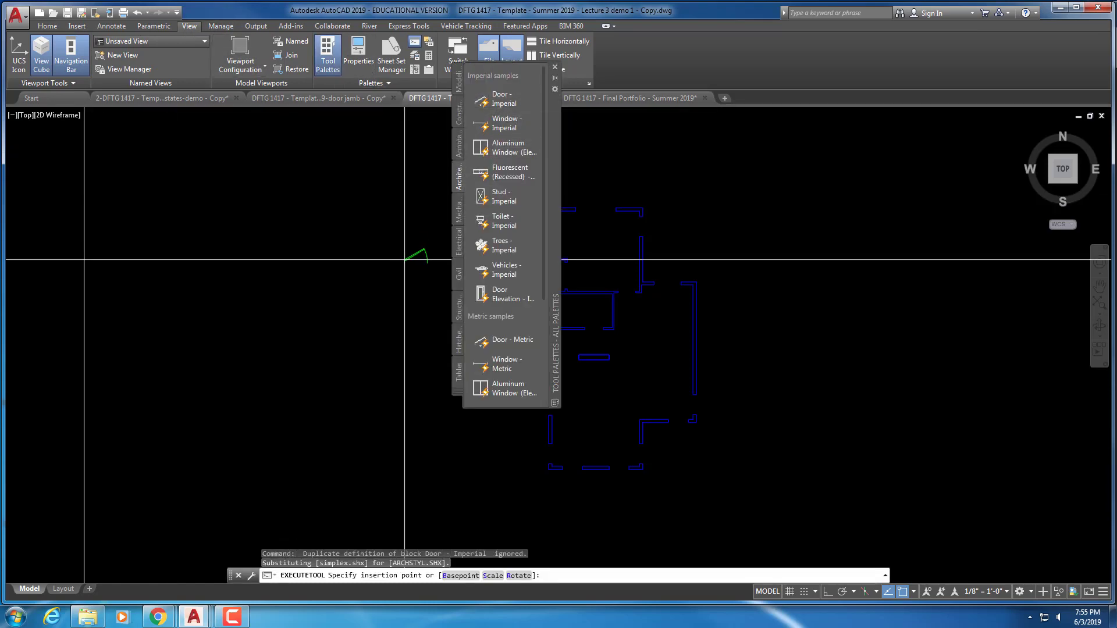
scroll(407, 288, "up", 3)
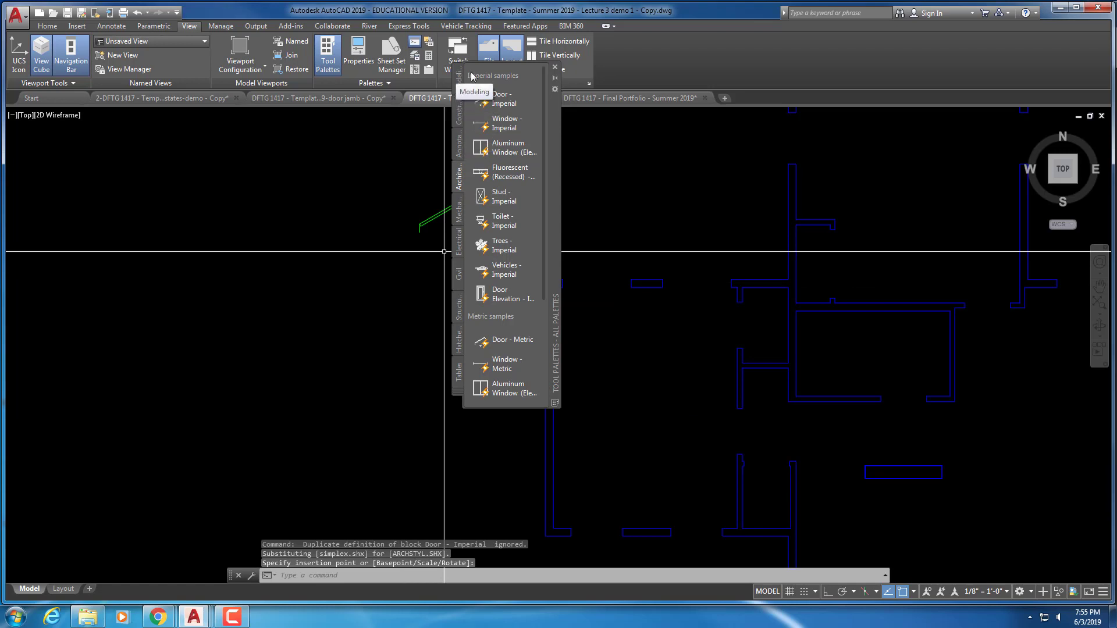
left_click(554, 67)
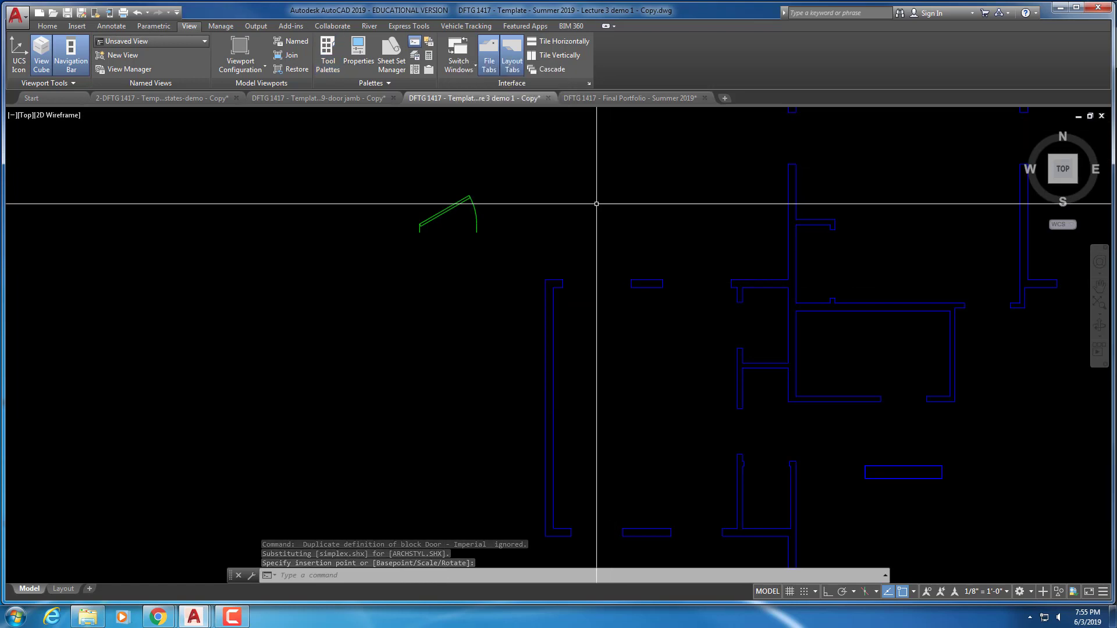
middle_click_drag(596, 206, 444, 158)
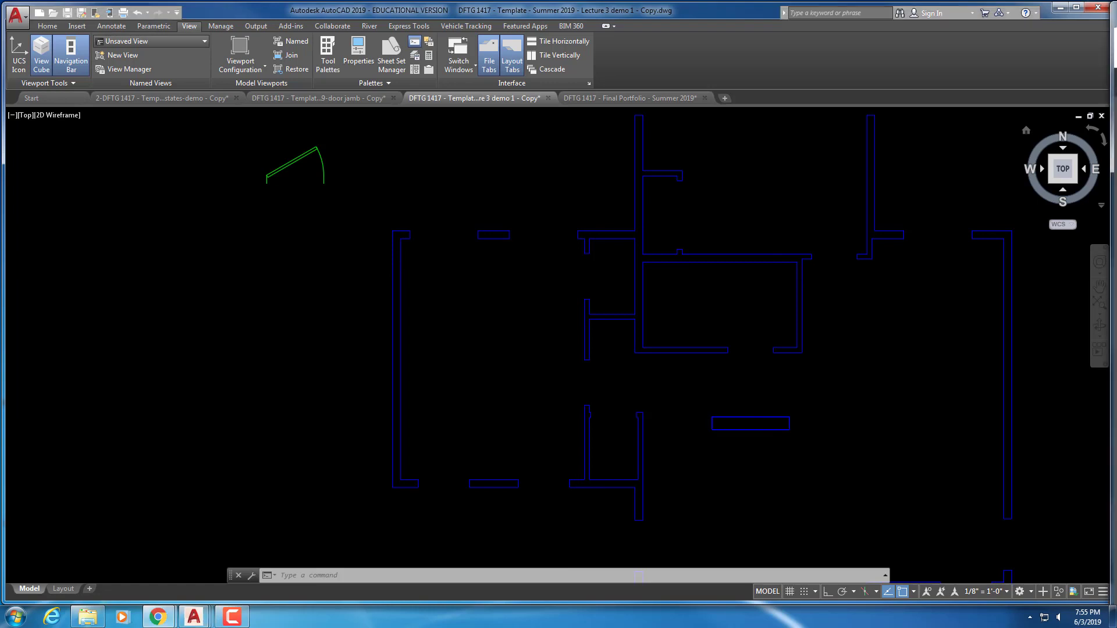
Rotate the door block a quarter turn about its top corner
right_click(302, 173)
key("Escape")
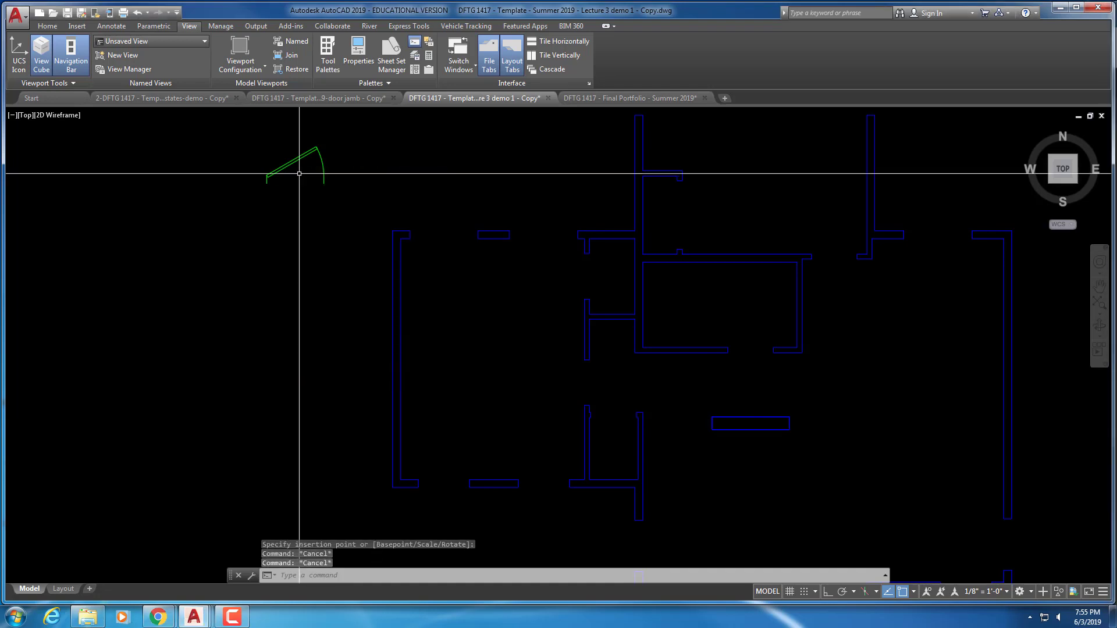
type("RO")
key("Return")
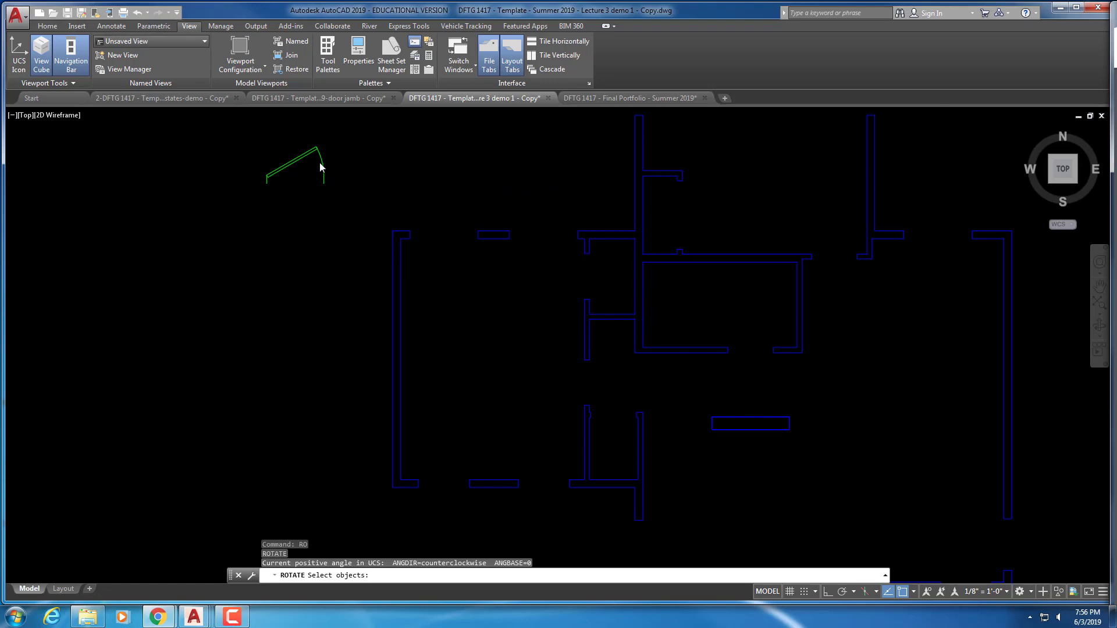
key("Return")
left_click(338, 170)
left_click(305, 150)
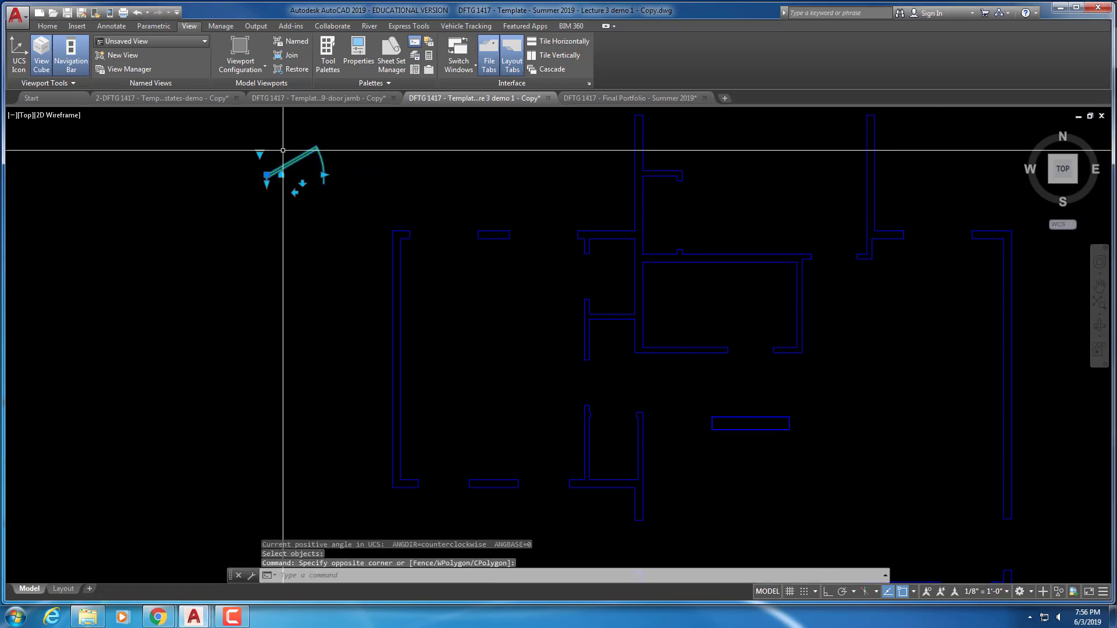
right_click(348, 202)
key("Escape")
key("Escape")
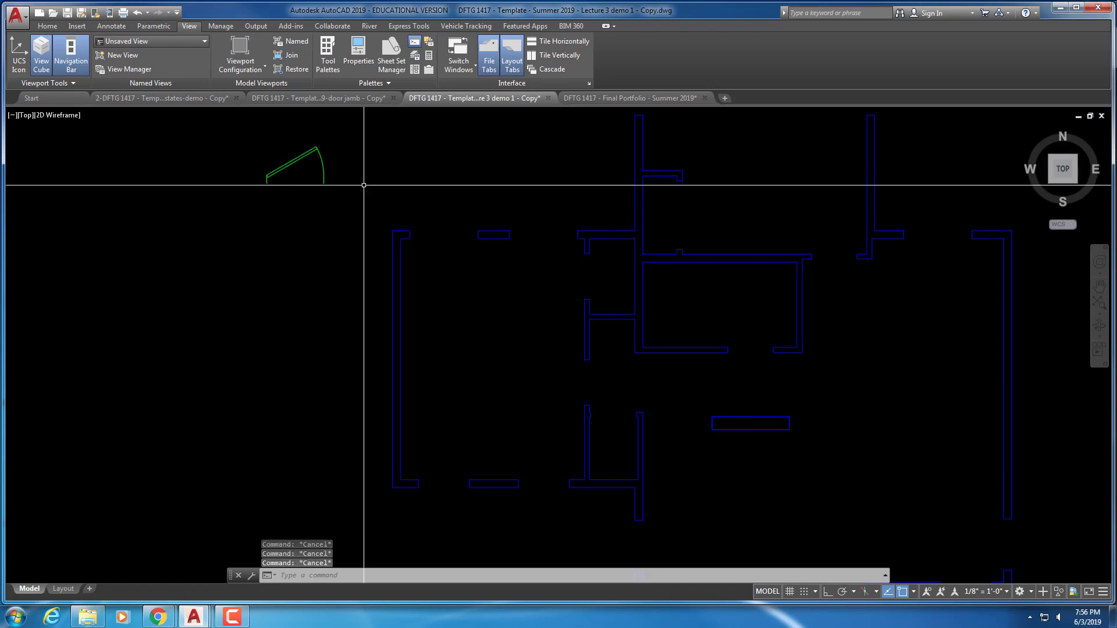
type("ro")
key("Return")
left_click(330, 183)
left_click(287, 160)
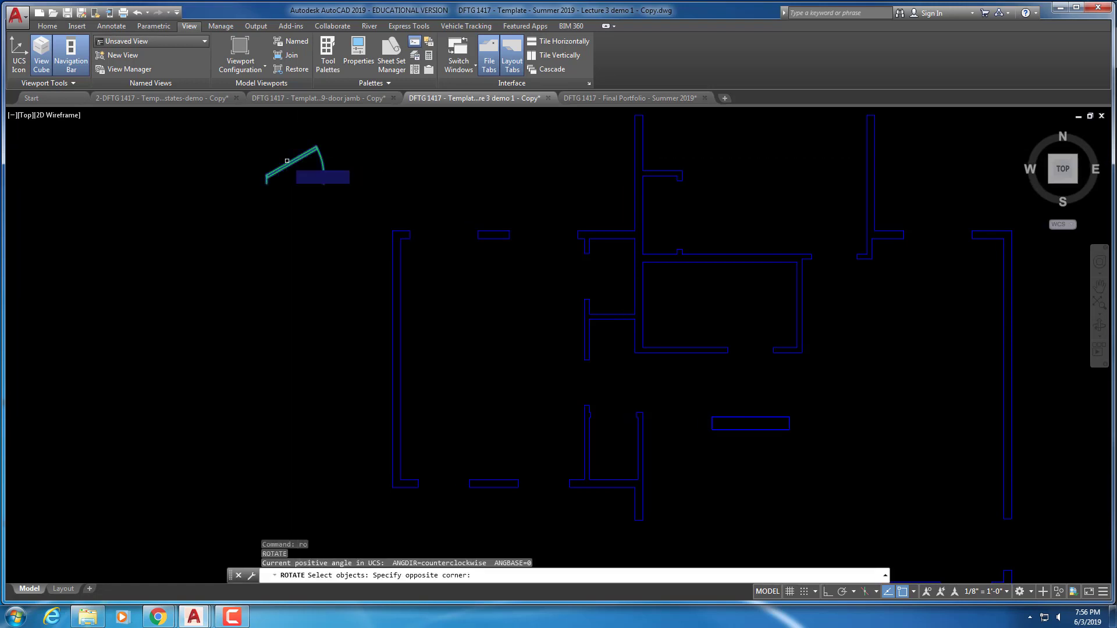
key("Return")
left_click(315, 175)
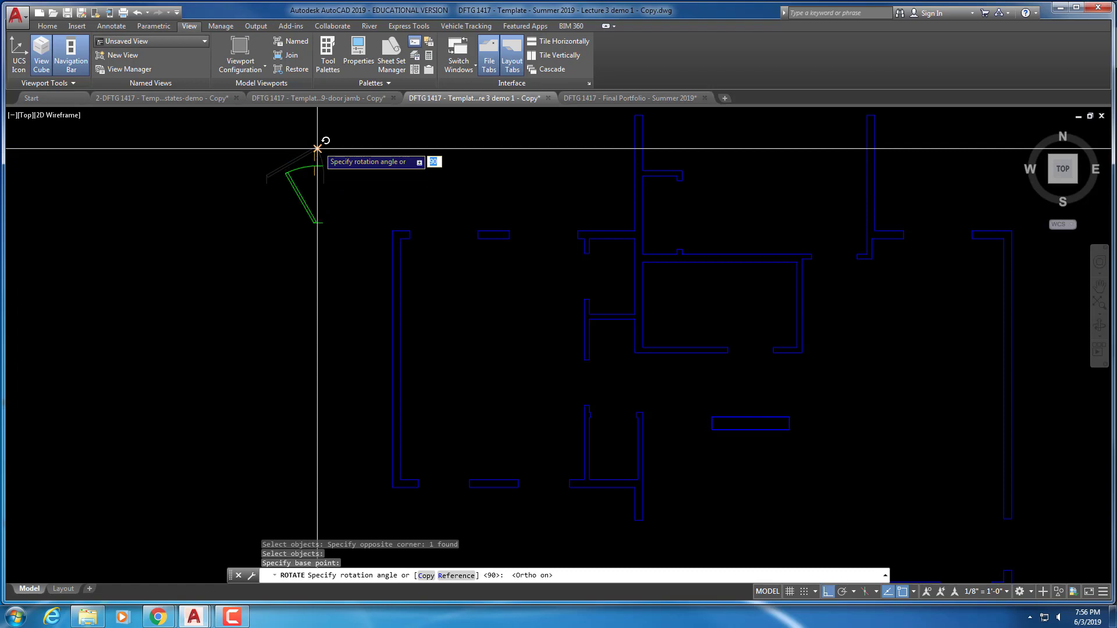
left_click(285, 118)
scroll(288, 170, "up", 2)
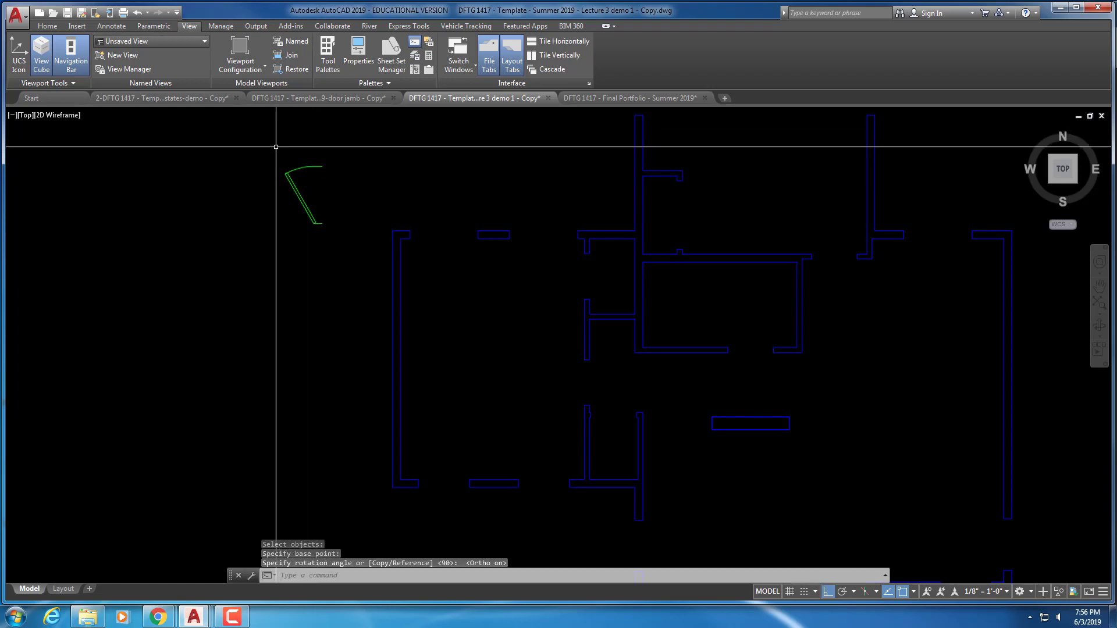
key("Escape")
key("Escape")
key("Escape")
Flip the door so its arc swings downward and set its swing to Open 45°
left_click(320, 206)
left_click(305, 220)
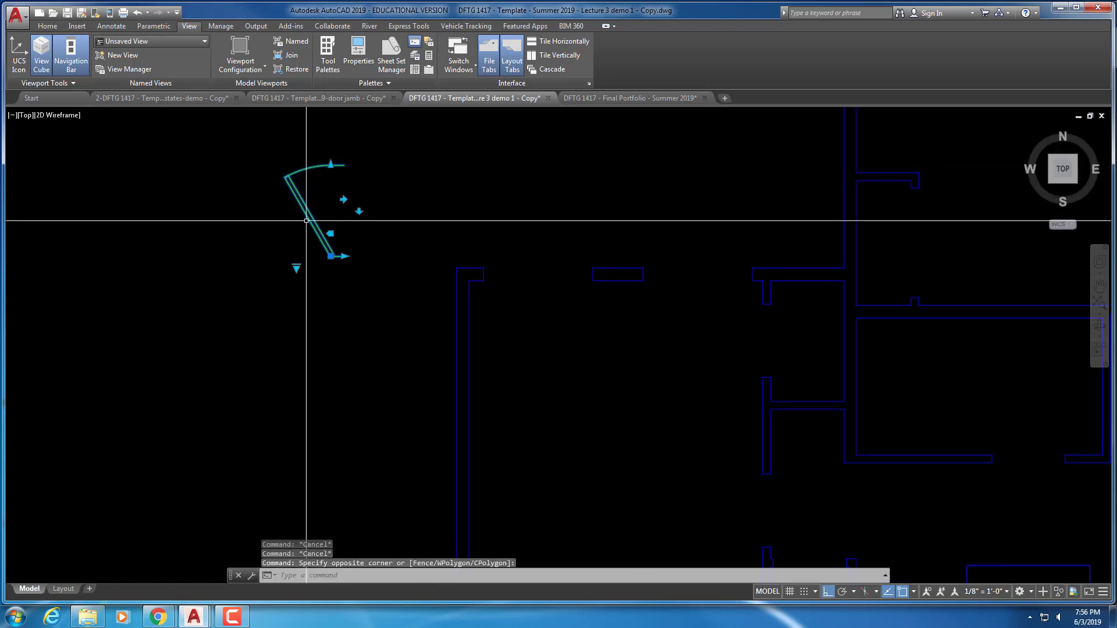
left_click(359, 211)
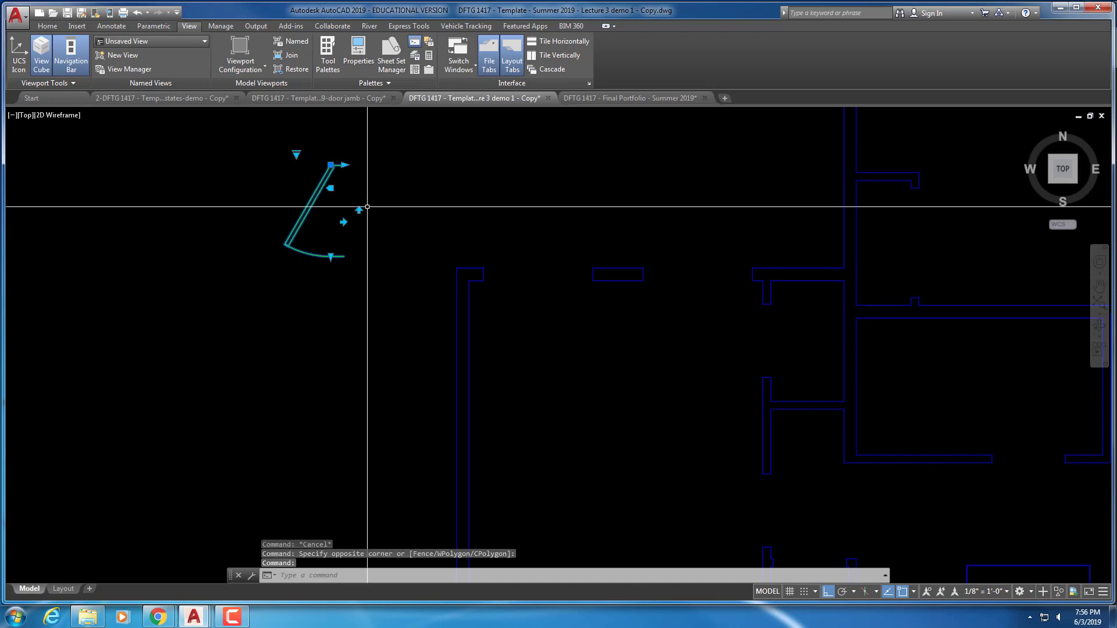
left_click(296, 153)
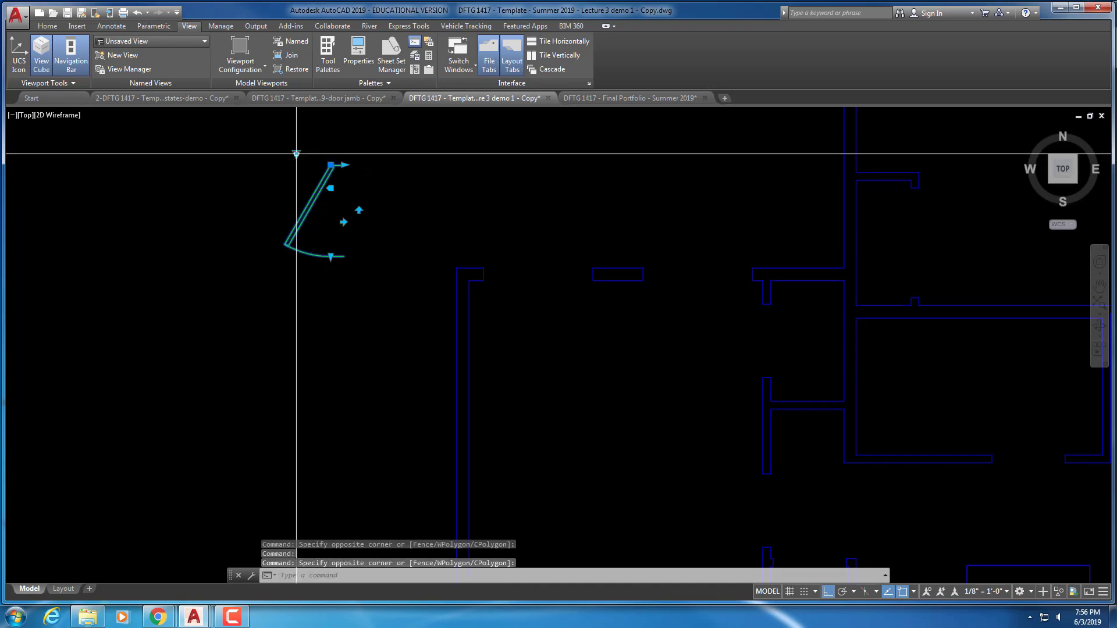
key("Escape")
key("Escape")
left_click(346, 180)
left_click(288, 189)
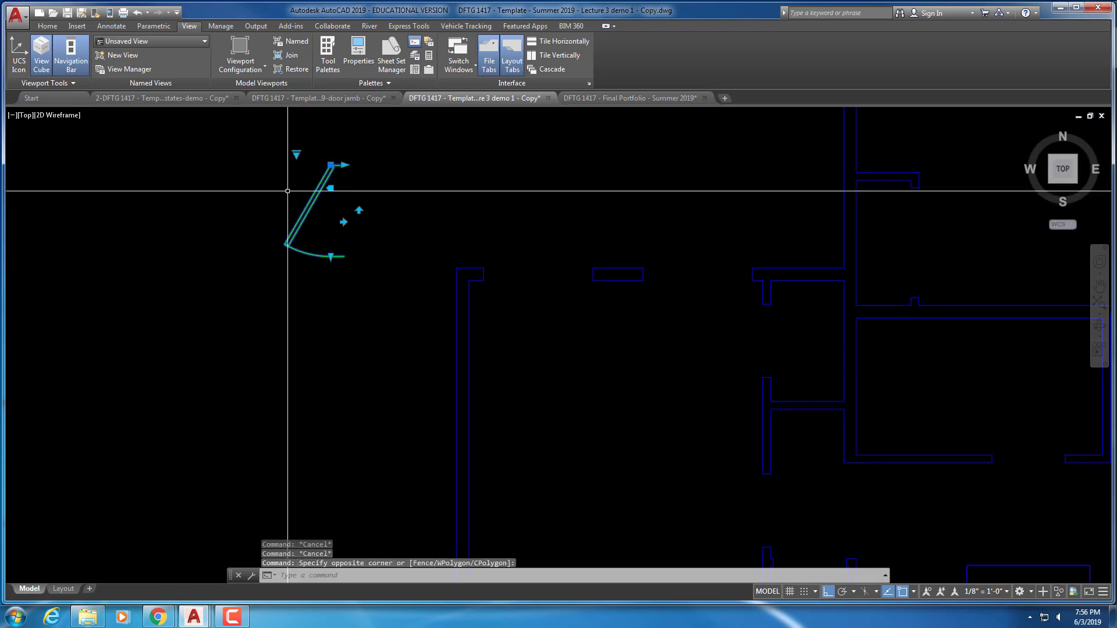
left_click(296, 154)
left_click(333, 177)
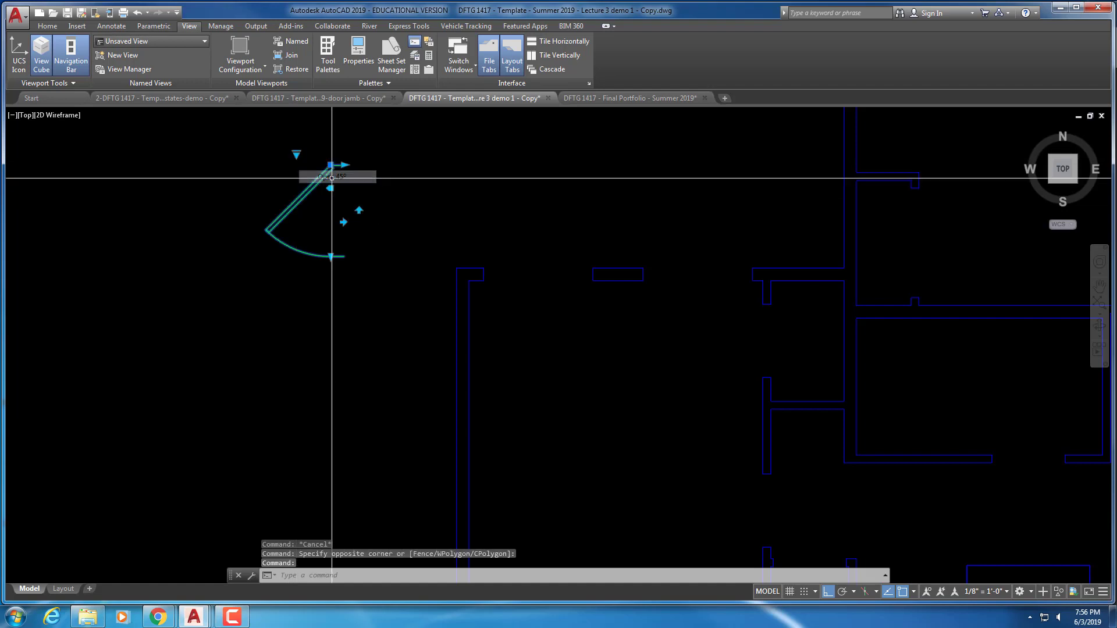
key("Escape")
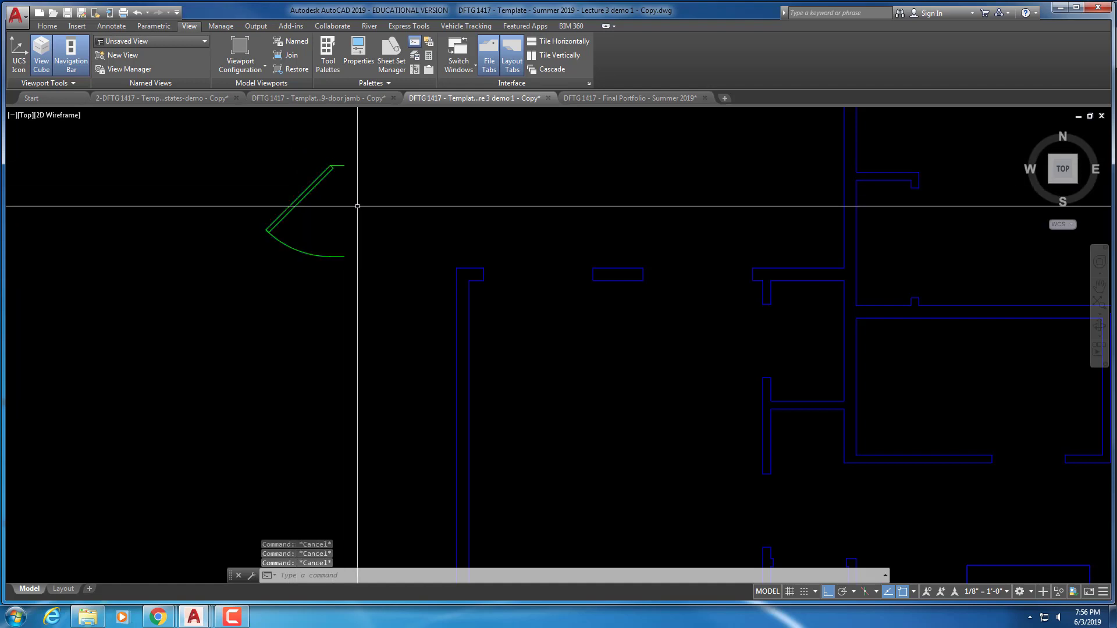
Move the door from its jamb corner onto the upper wall opening's jamb corner
key("Return")
left_click(329, 214)
left_click(284, 185)
key("Return")
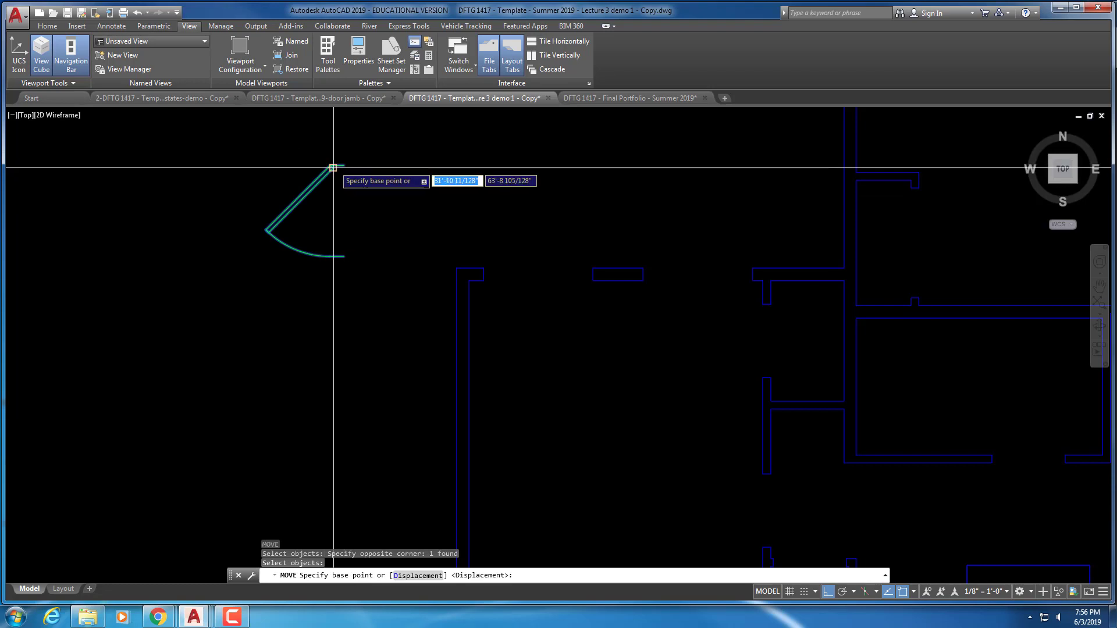
scroll(332, 165, "up", 4)
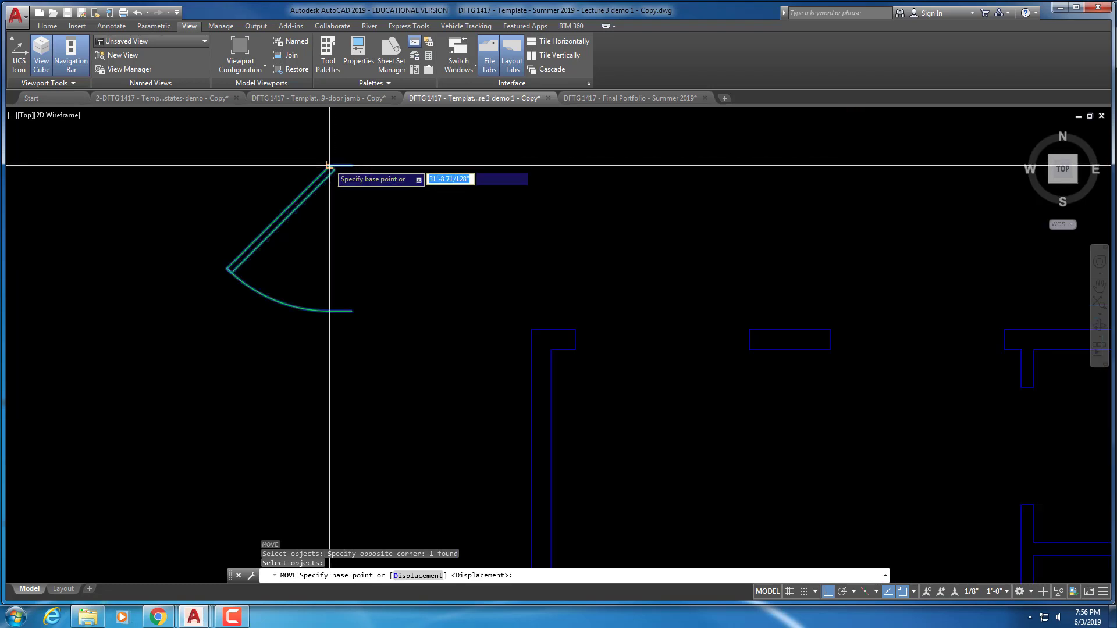
left_click(327, 167)
scroll(626, 247, "down", 4)
middle_click_drag(764, 287, 448, 150)
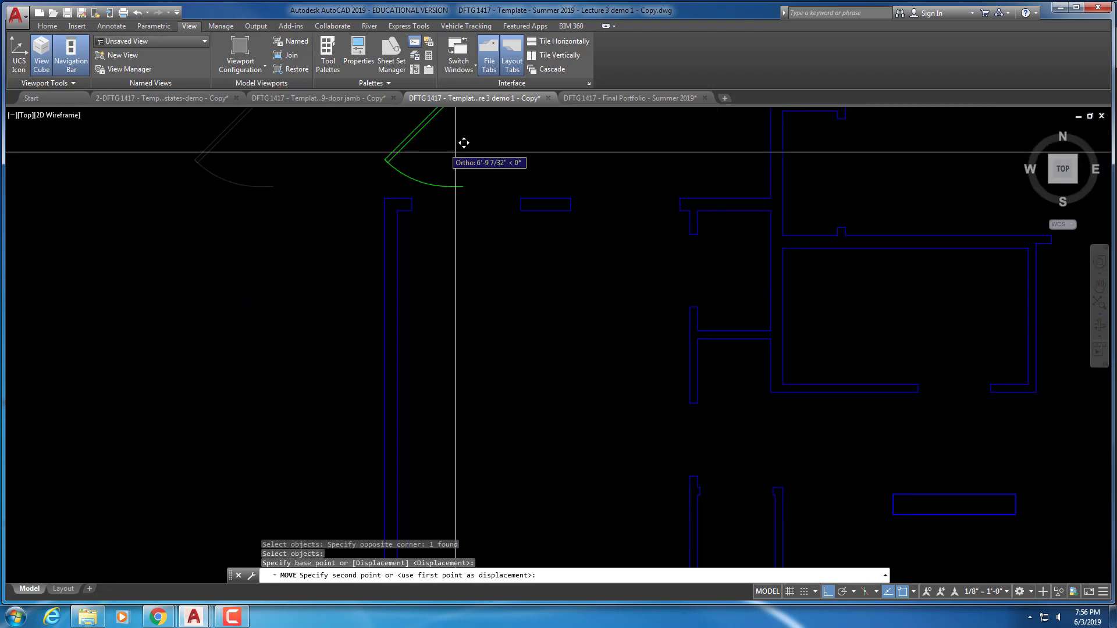
middle_click_drag(590, 209, 400, 193)
scroll(431, 197, "up", 2)
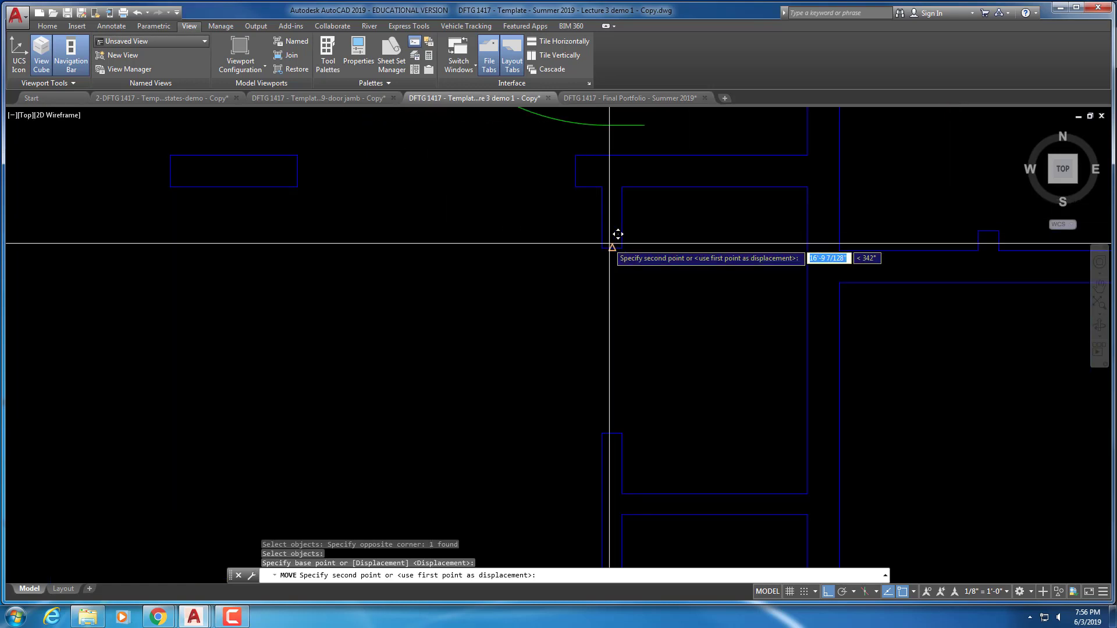
left_click(602, 248)
Stretch the door's jamb line to 3 1/2" and center the view on the placed door
middle_click_drag(568, 292, 559, 261)
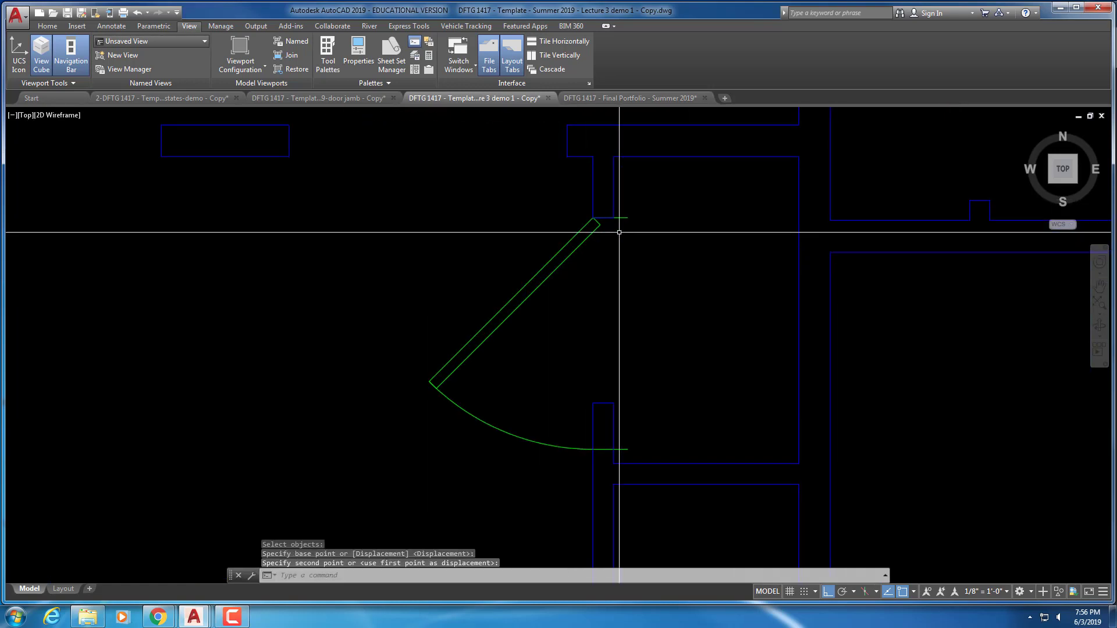
left_click(619, 219)
left_click(624, 218)
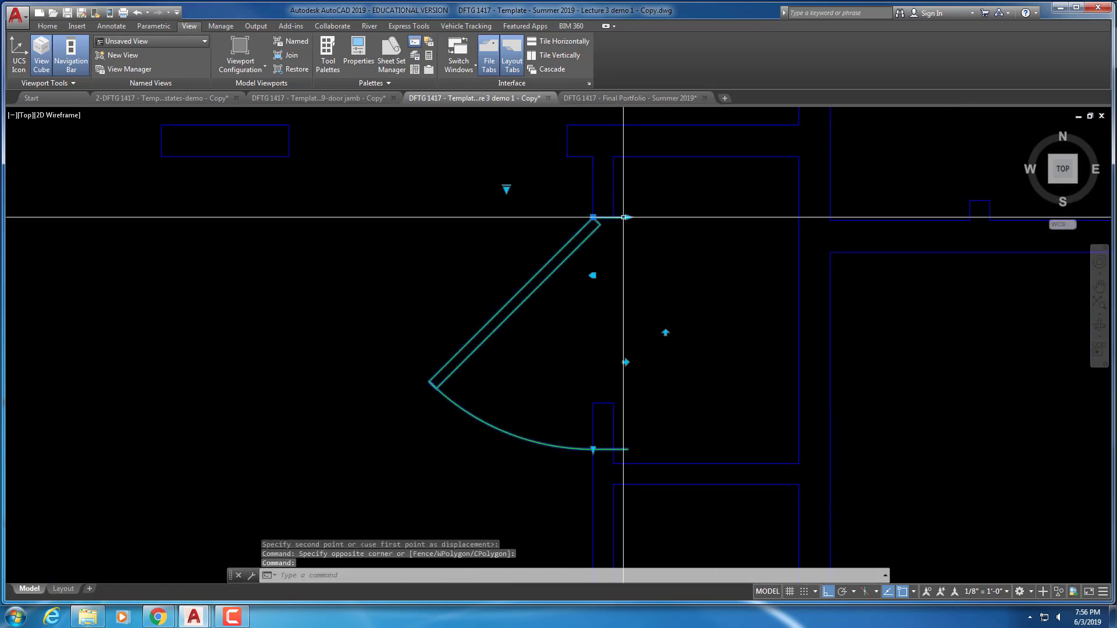
left_click(626, 218)
left_click(614, 217)
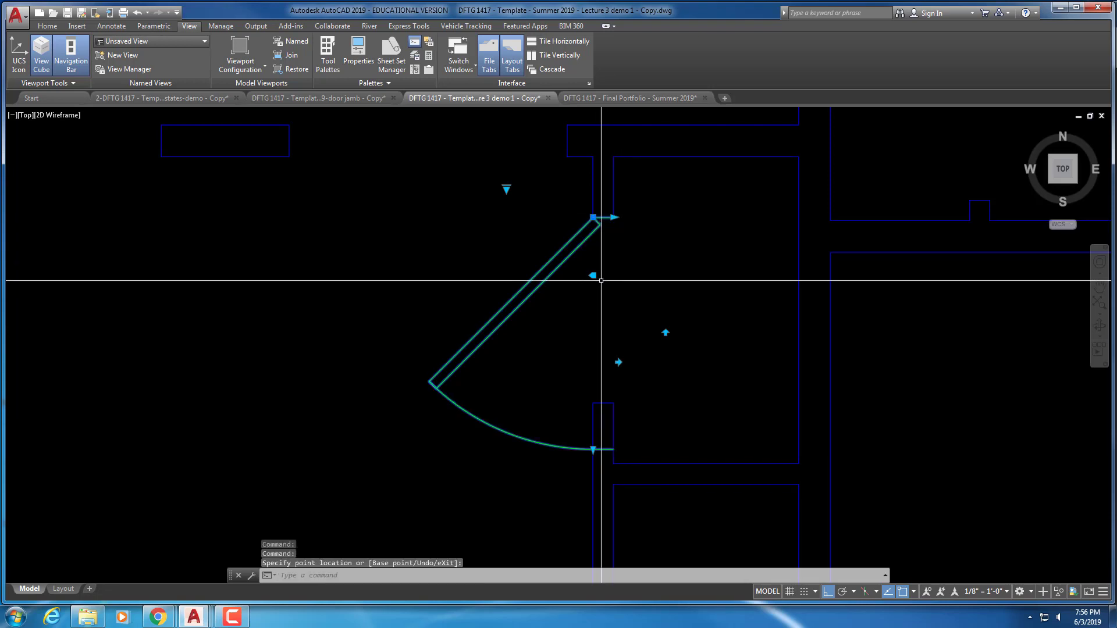
middle_click_drag(601, 279, 608, 220)
left_click(599, 390)
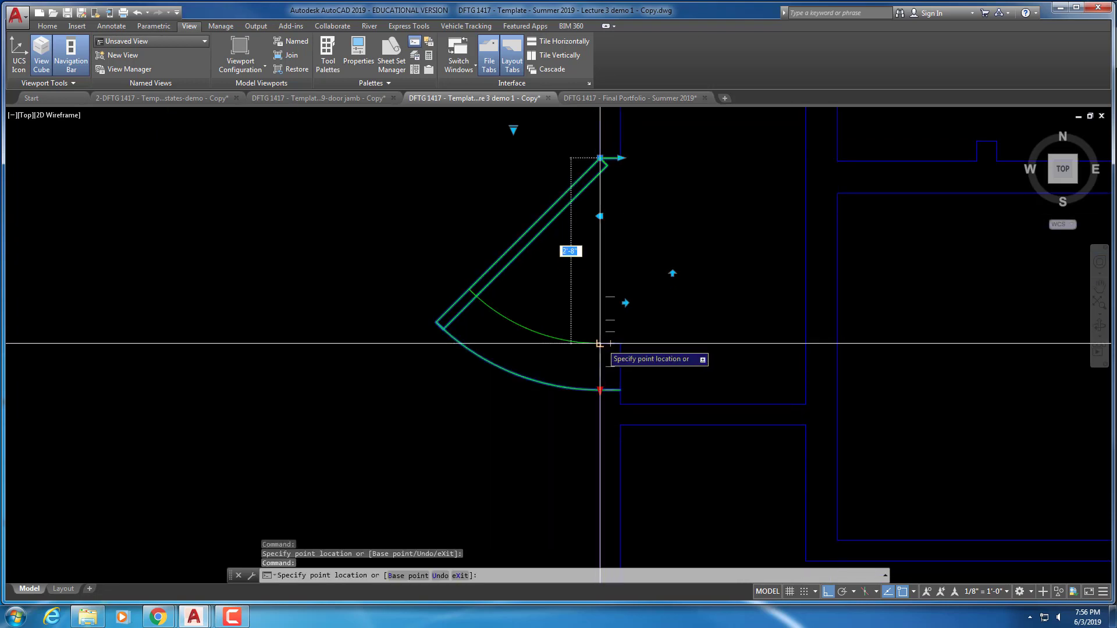
key("Escape")
key("Escape")
key("Escape")
scroll(490, 320, "down", 4)
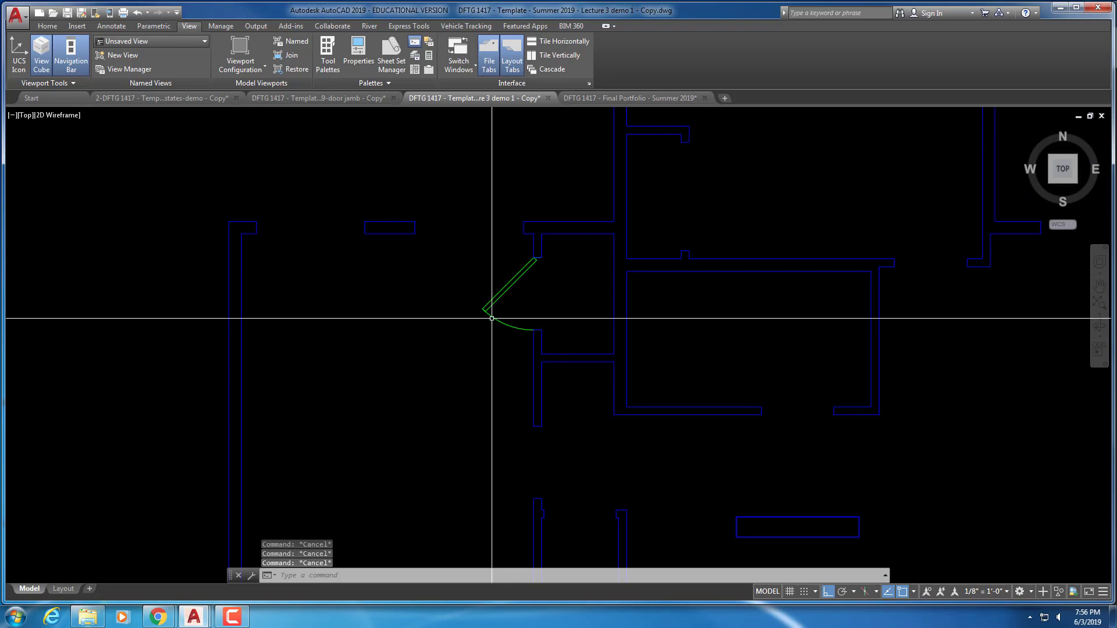
middle_click_drag(512, 298, 514, 238)
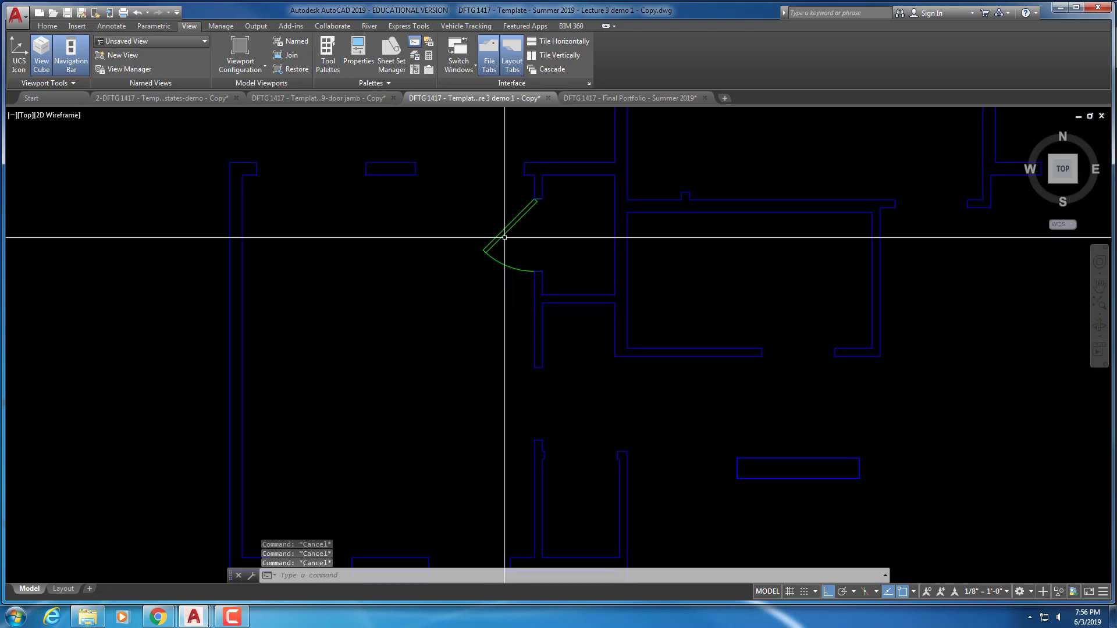
scroll(511, 261, "up", 2)
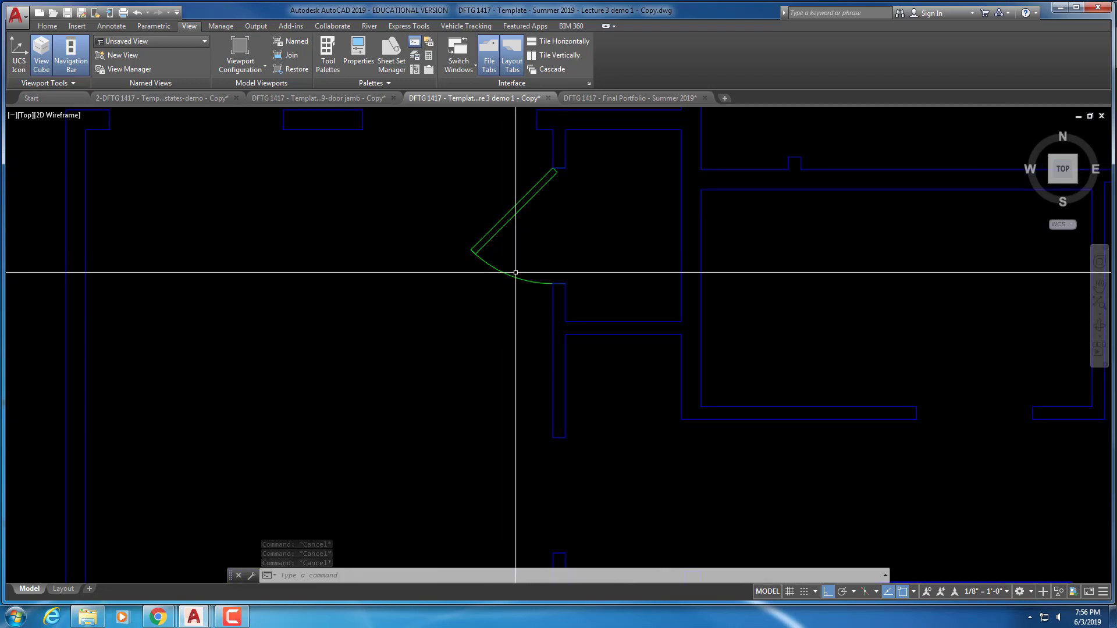
scroll(511, 254, "down", 2)
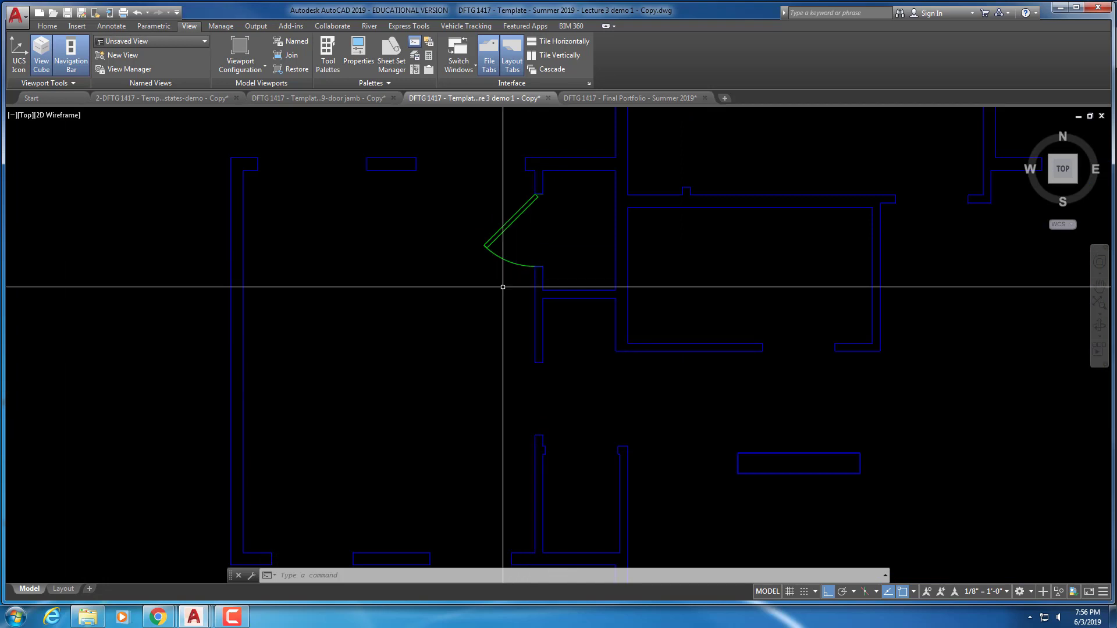
Copy the door down into the lower wall opening
key("Escape")
type("co")
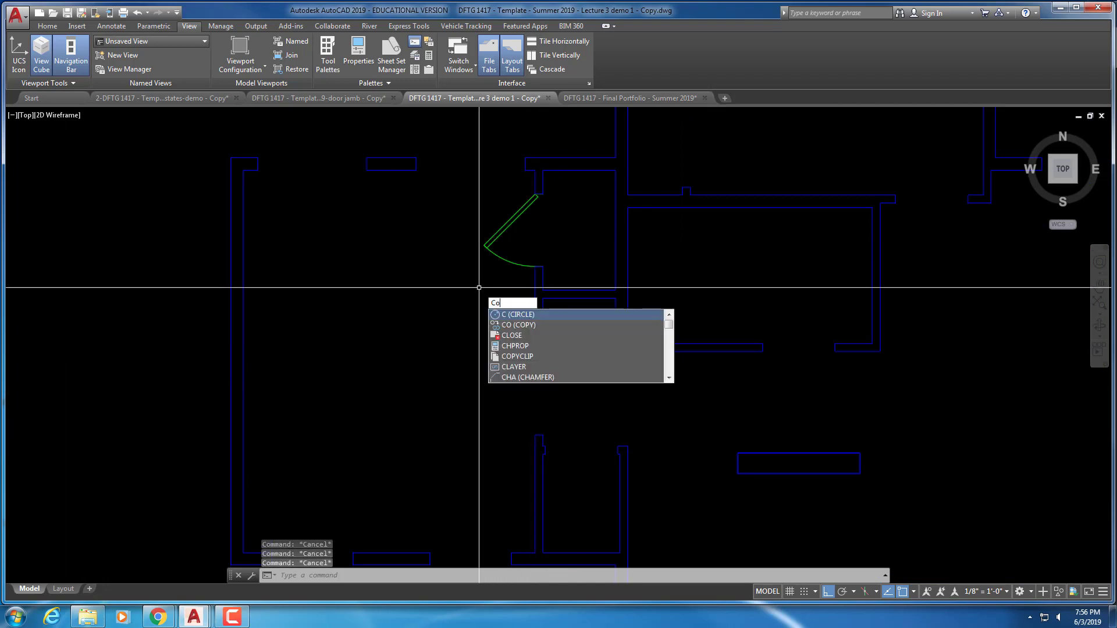
key("Return")
left_click(481, 242)
left_click(541, 210)
key("Return")
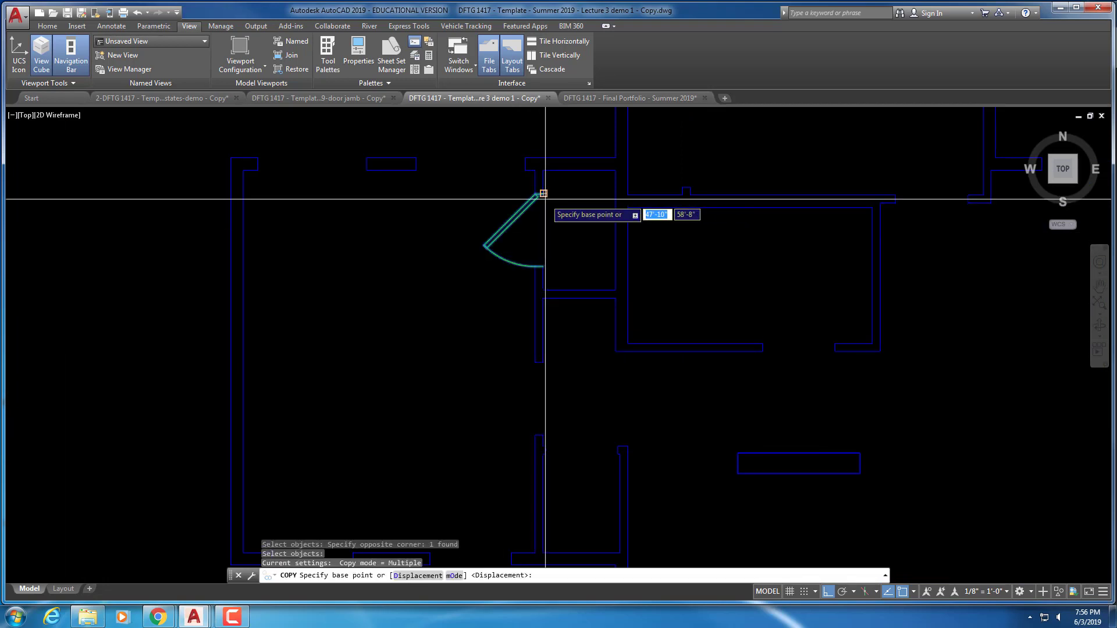
left_click(543, 193)
middle_click_drag(541, 198, 541, 174)
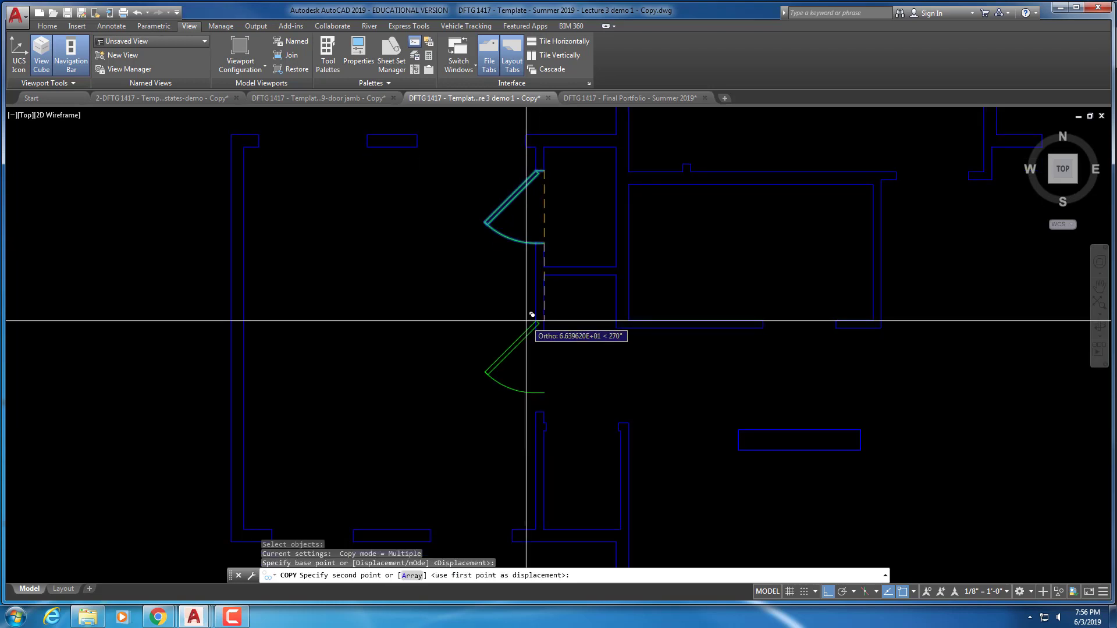
scroll(532, 315, "up", 2)
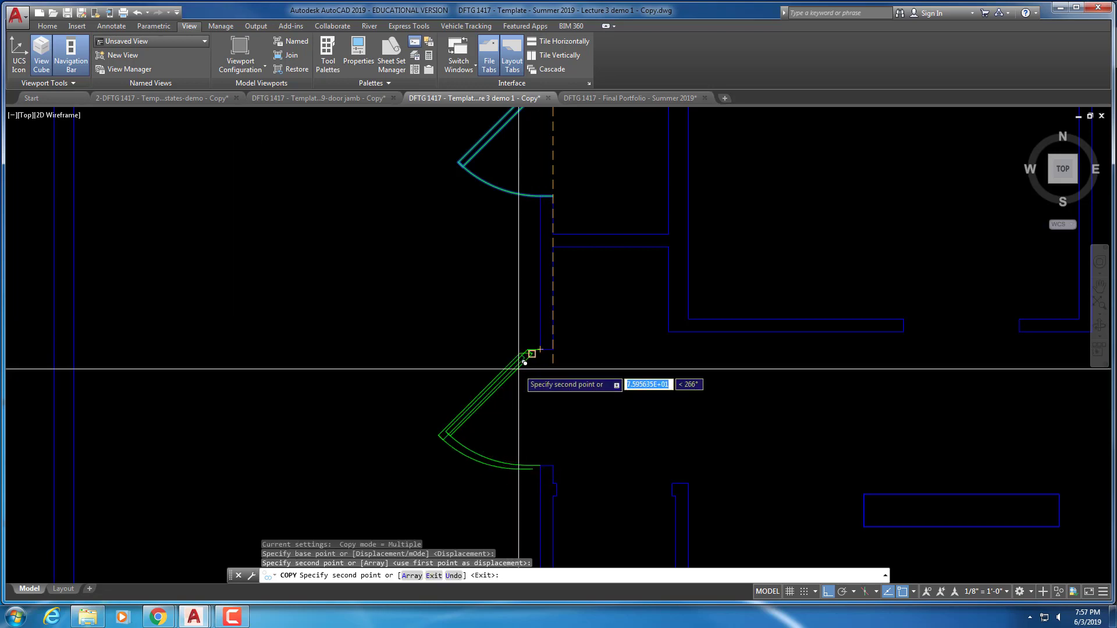
left_click(529, 358)
key("Escape")
key("Escape")
key("Escape")
Move the copied door so its corner snaps onto the wall end point
scroll(513, 356, "up", 3)
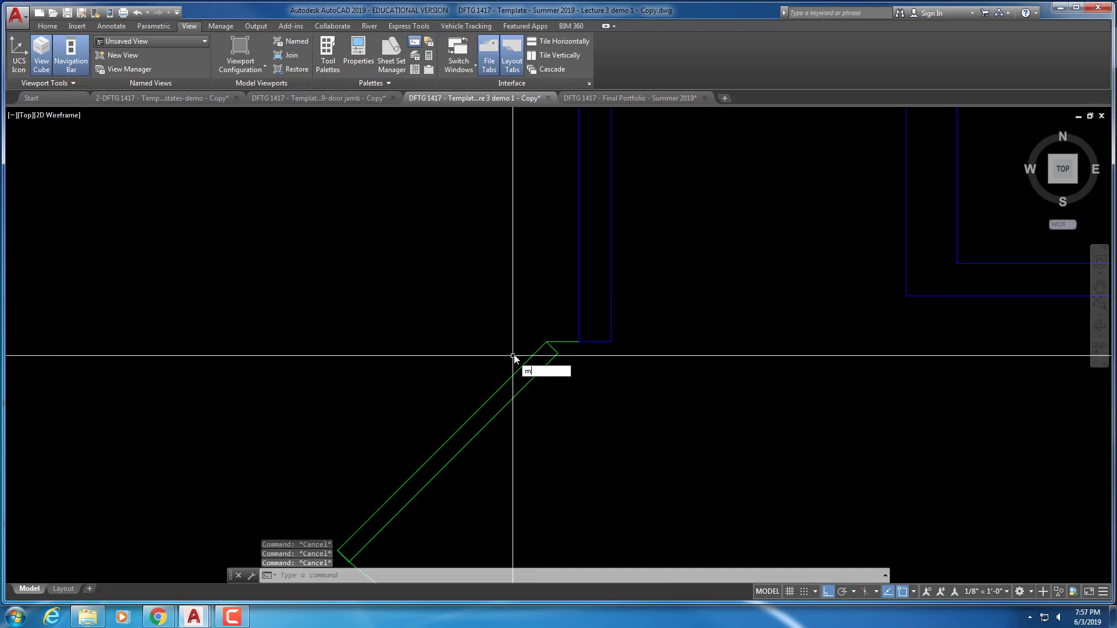
type("m")
key("Return")
left_click(588, 382)
left_click(533, 361)
key("Return")
left_click(546, 341)
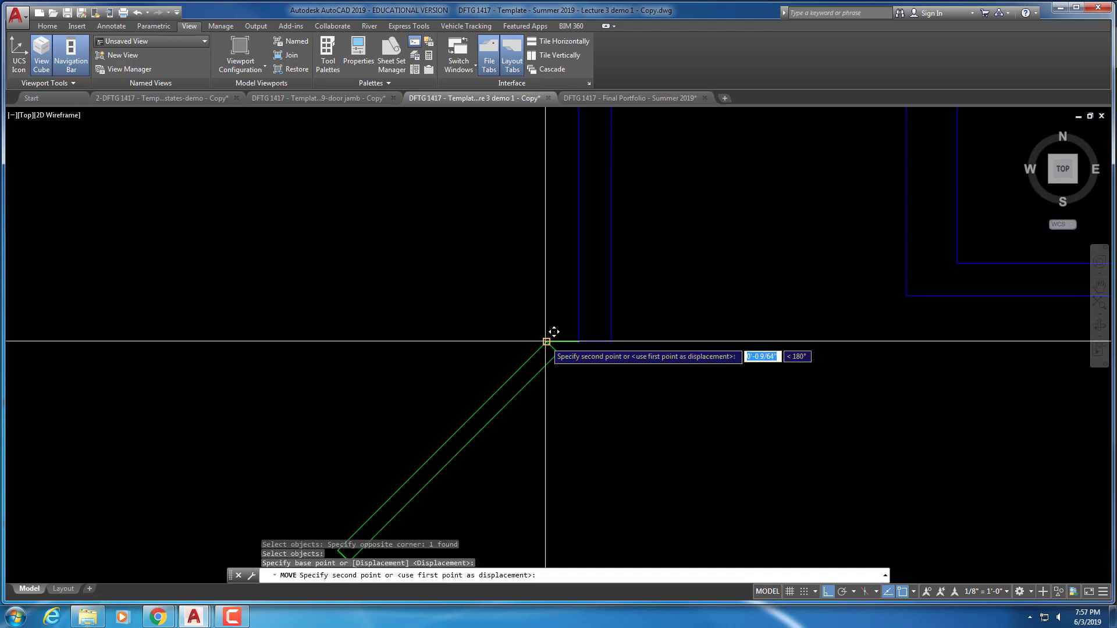
left_click(579, 341)
scroll(579, 373, "down", 8)
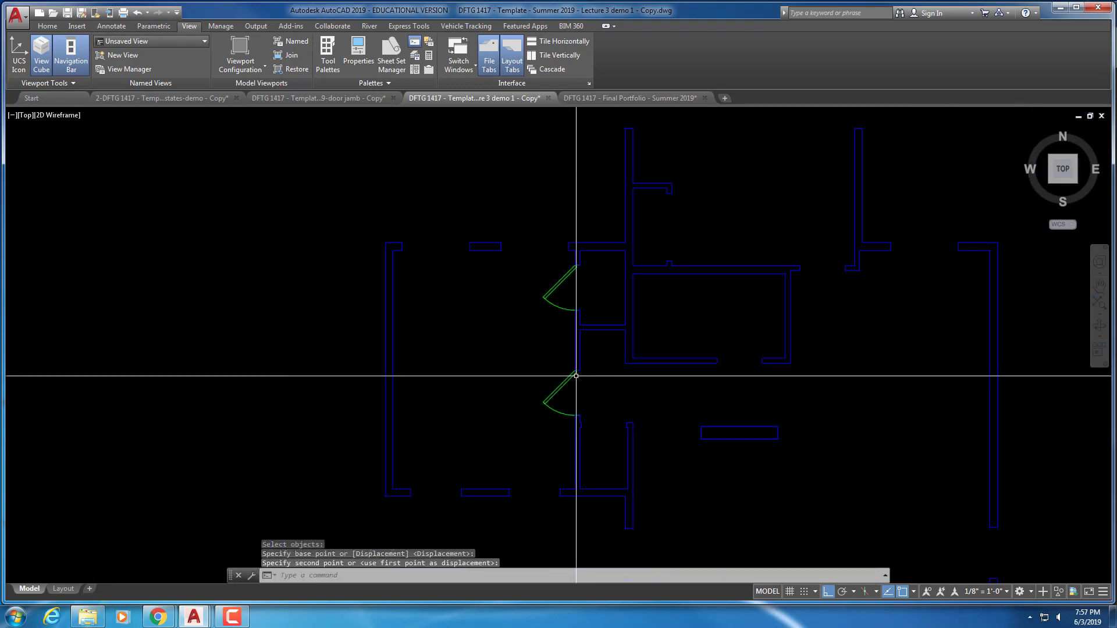
middle_click_drag(576, 376, 590, 299)
Flip the lower door vertically with its grip
key("Escape")
key("Escape")
scroll(580, 303, "up", 2)
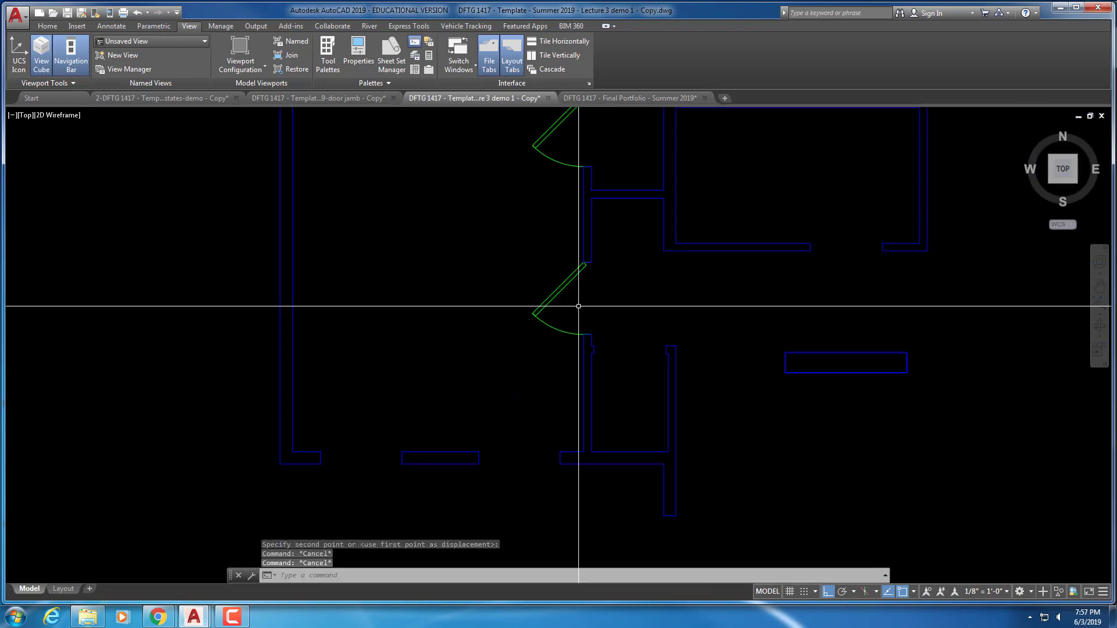
left_click(561, 291)
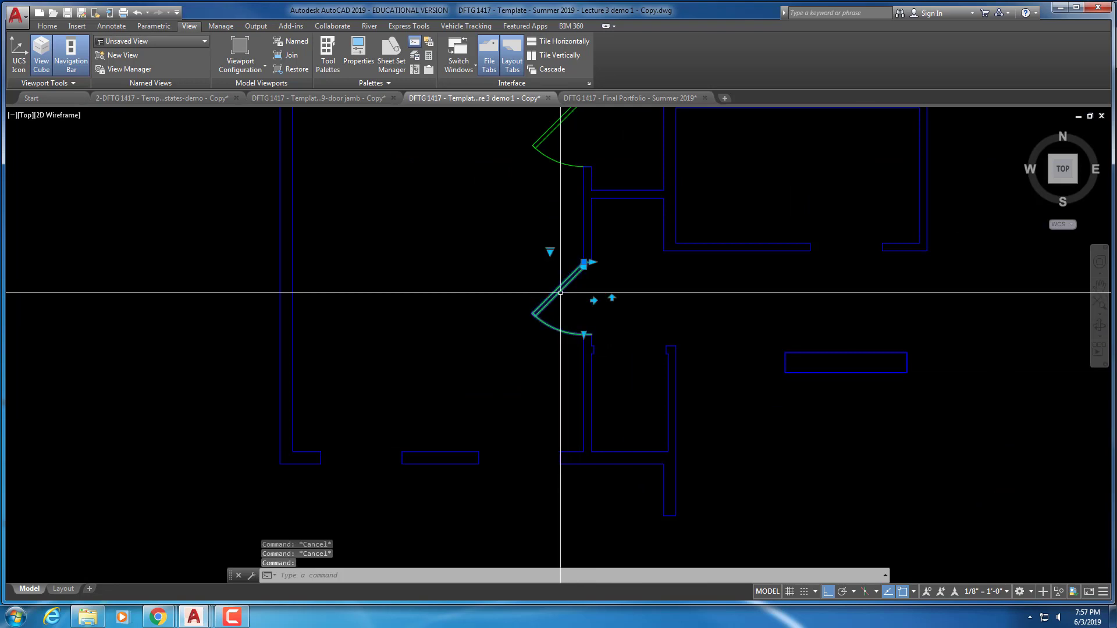
left_click(612, 298)
key("Escape")
key("Escape")
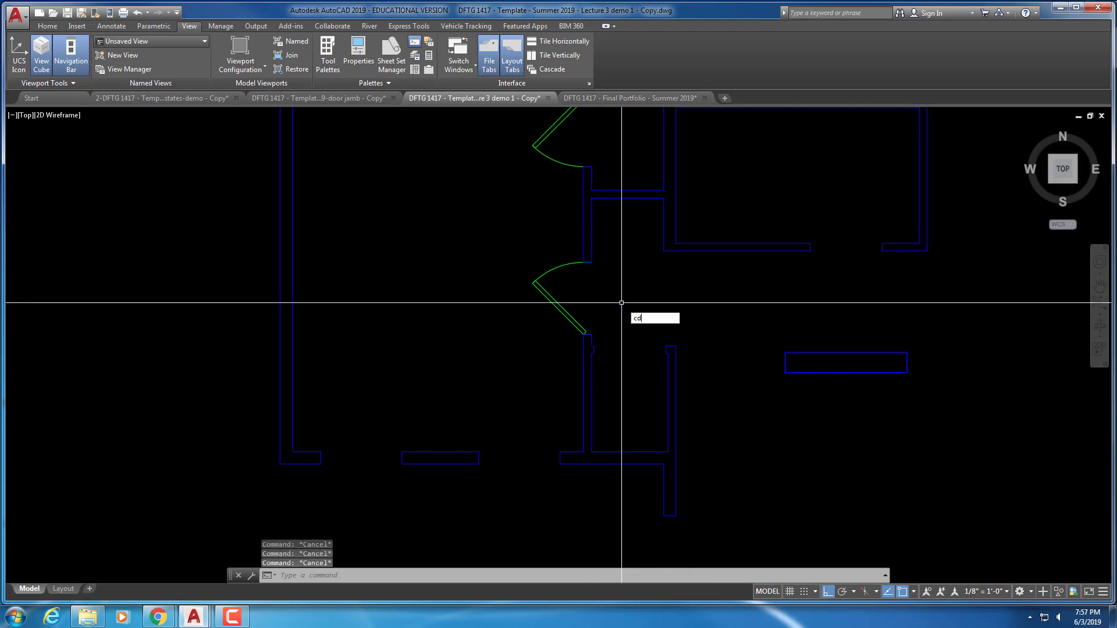
Copy the lower door from its hinge into the next opening to the right
key("Escape")
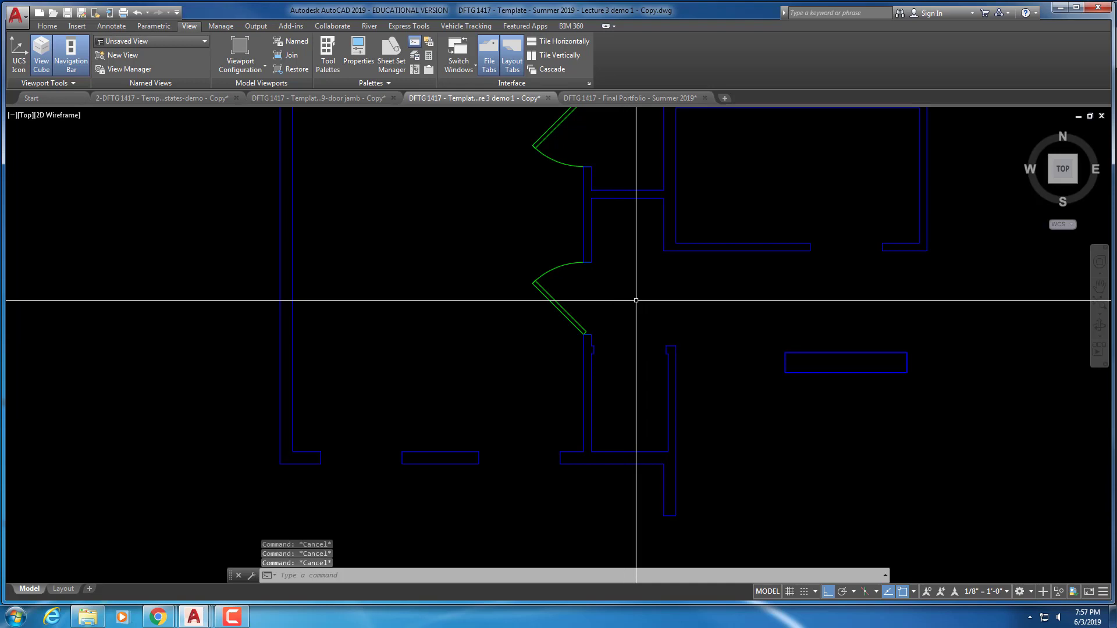
type("co")
key("Return")
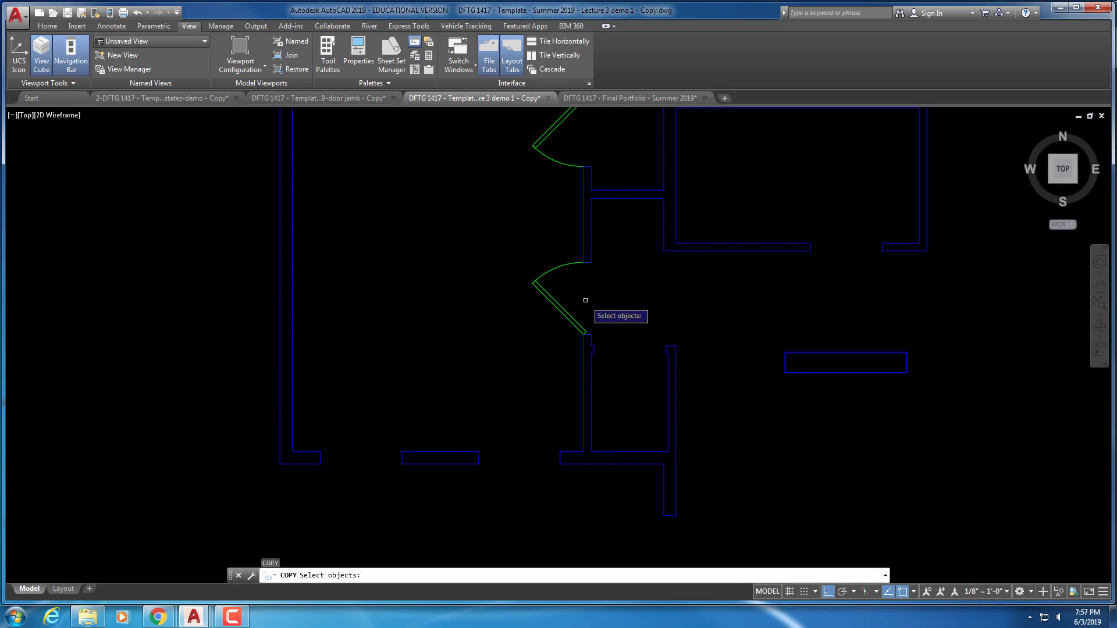
left_click(555, 305)
key("Return")
left_click(601, 305)
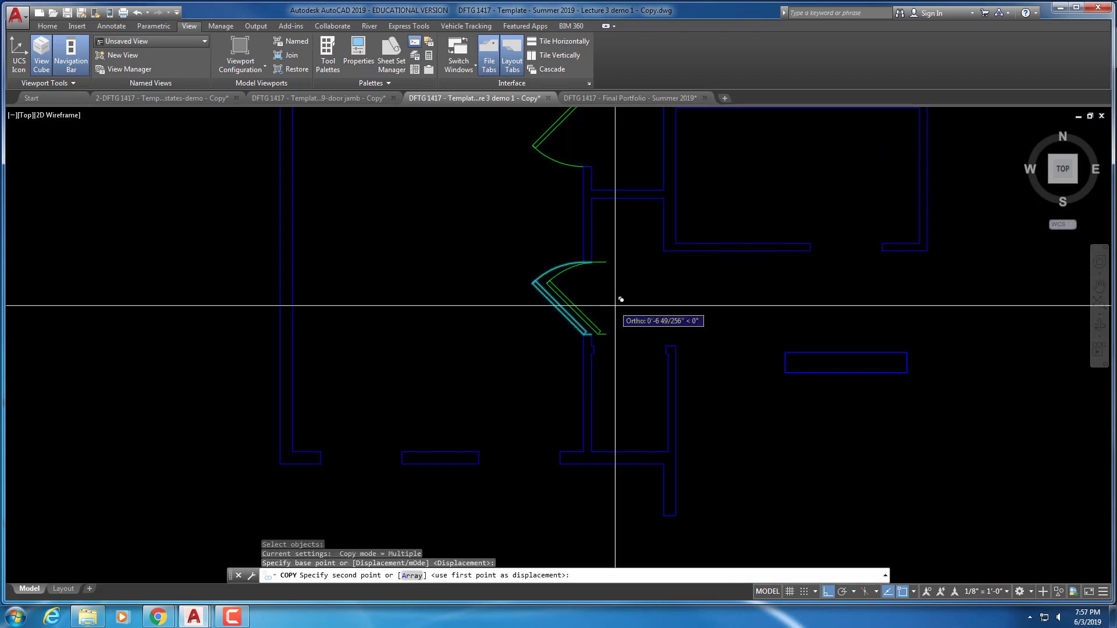
left_click(644, 305)
key("Escape")
key("Escape")
key("Escape")
Rotate the new door copy 90°
type("ro")
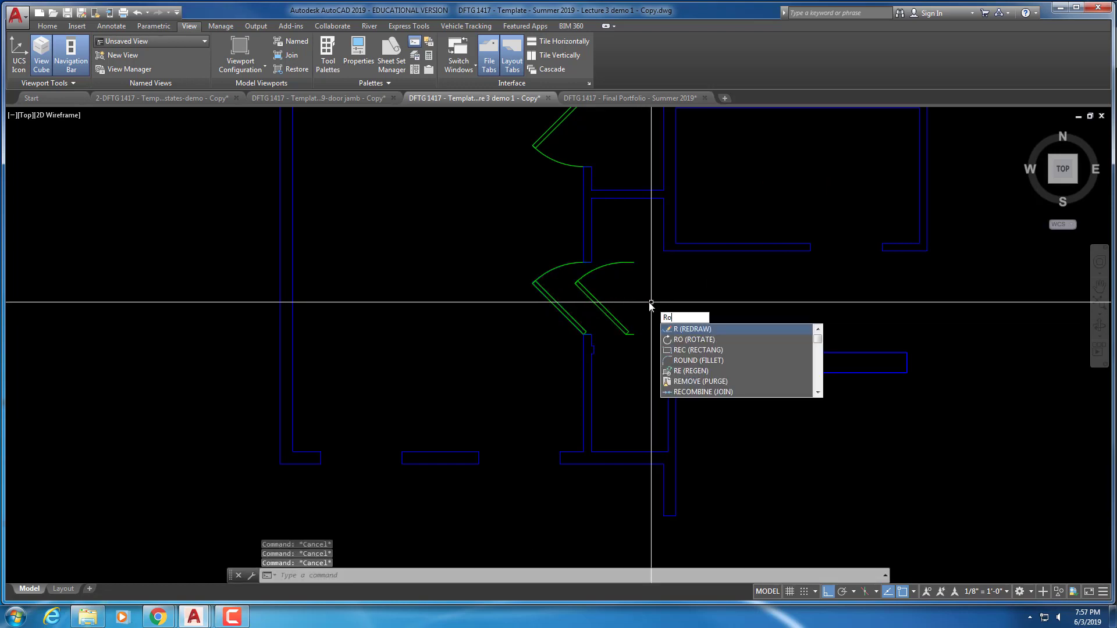
key("Return")
left_click(640, 303)
left_click(606, 331)
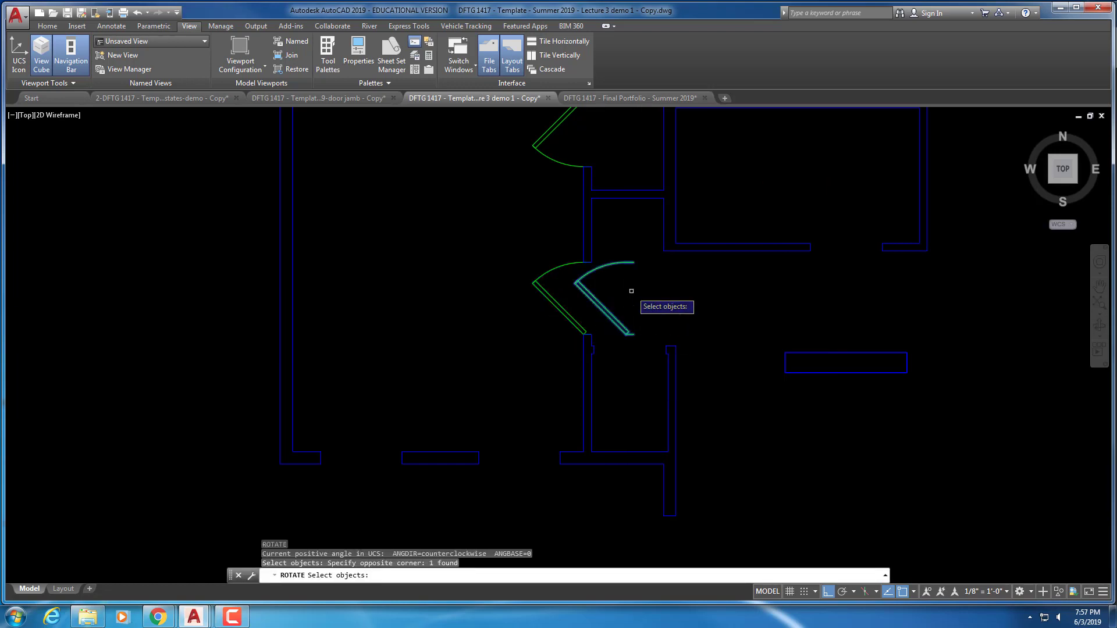
key("Return")
left_click(587, 283)
left_click(637, 286)
key("Escape")
key("Escape")
key("Escape")
scroll(602, 303, "up", 6)
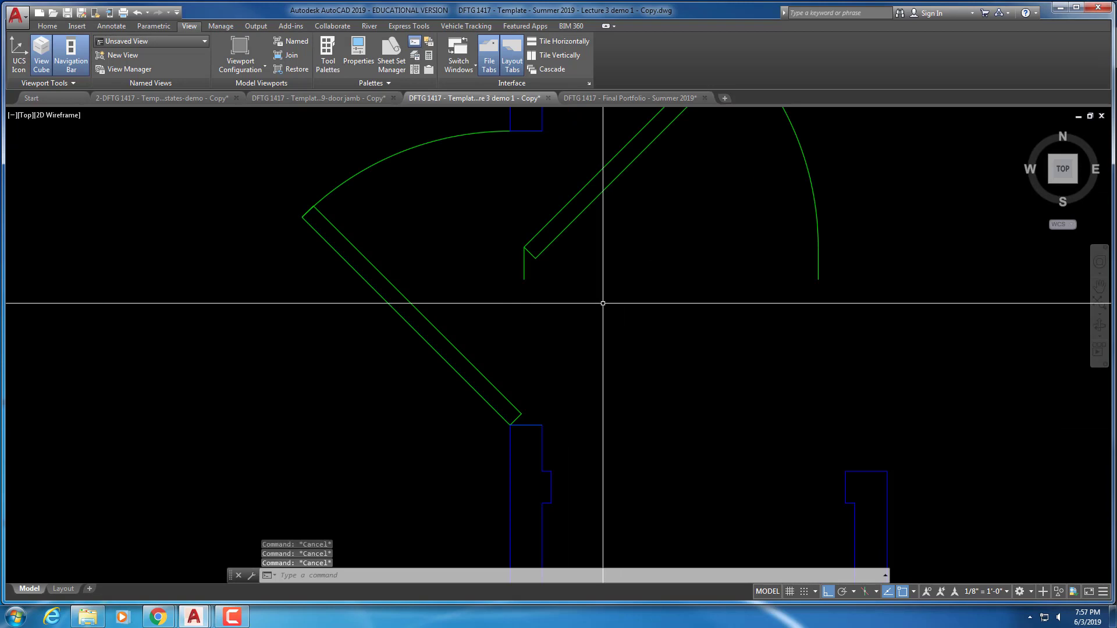
Move the rotated door so it sits against the wall jamb
type("m")
key("Return")
left_click(598, 294)
left_click(524, 245)
key("Return")
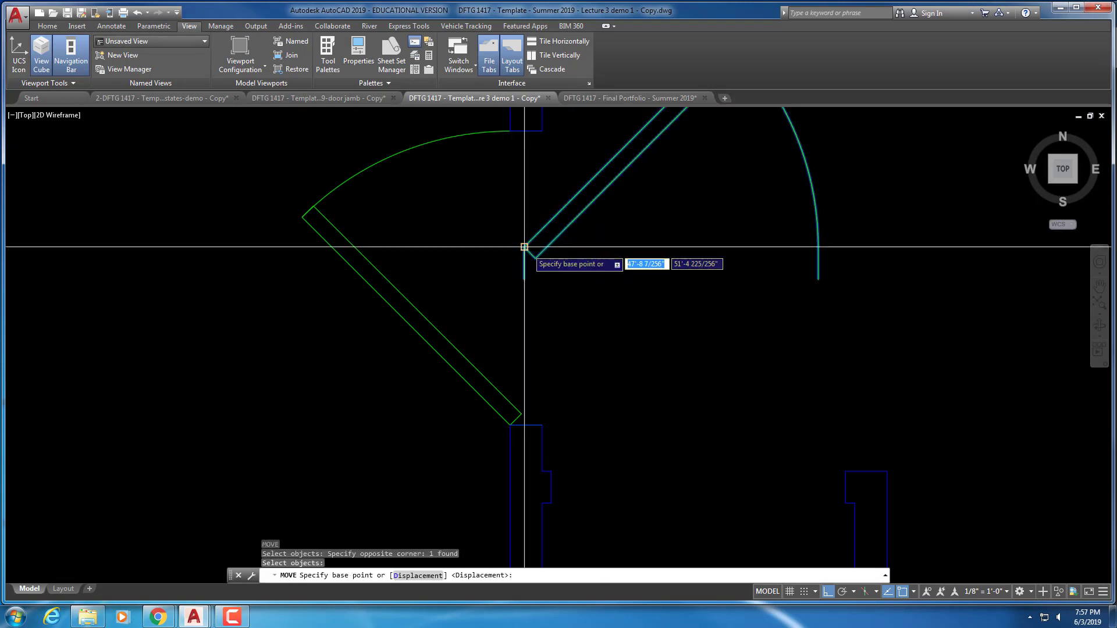
left_click(524, 247)
left_click(552, 465)
scroll(553, 465, "down", 5)
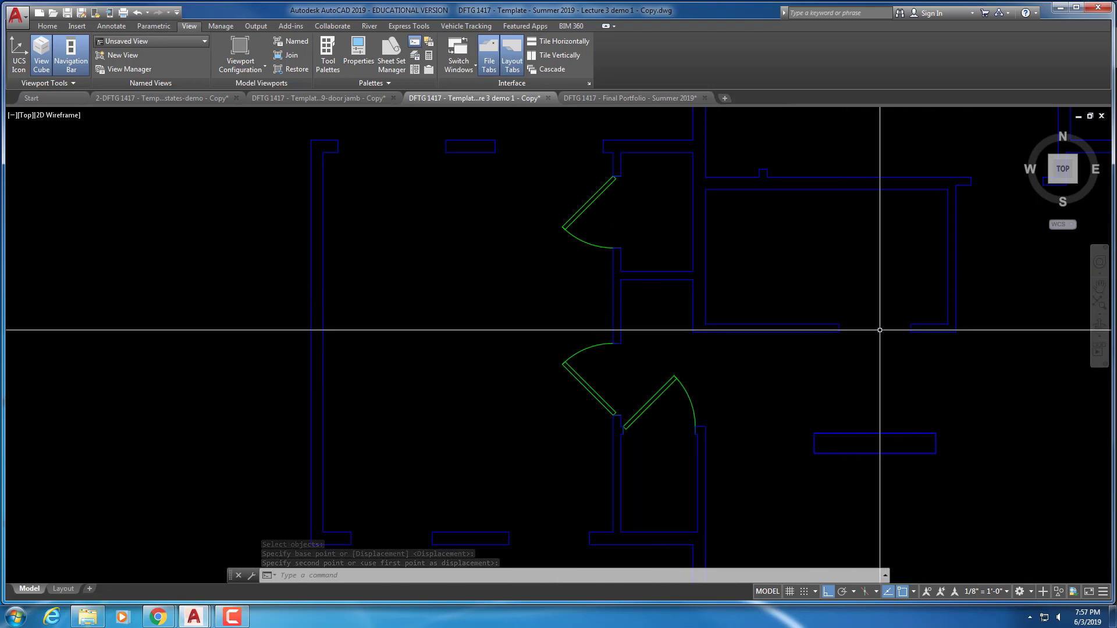
Copy the right-swinging door into the large room's bottom-wall opening and flip it
key("Escape")
key("Escape")
key("Escape")
type("co")
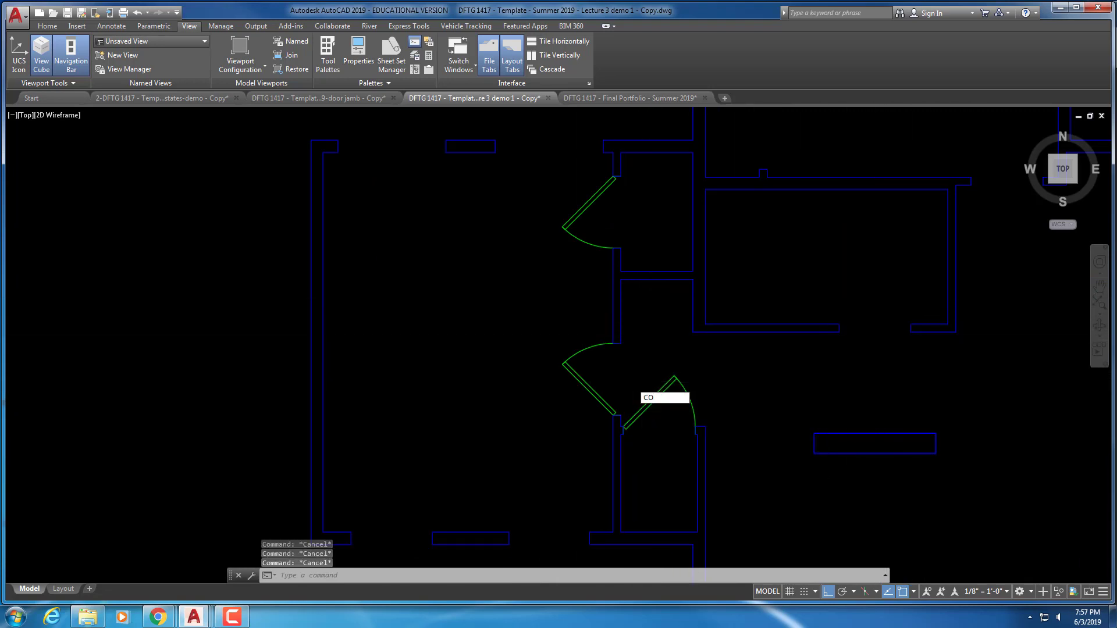
key("Return")
left_click(669, 401)
left_click(651, 421)
scroll(647, 443, "up", 4)
key("Return")
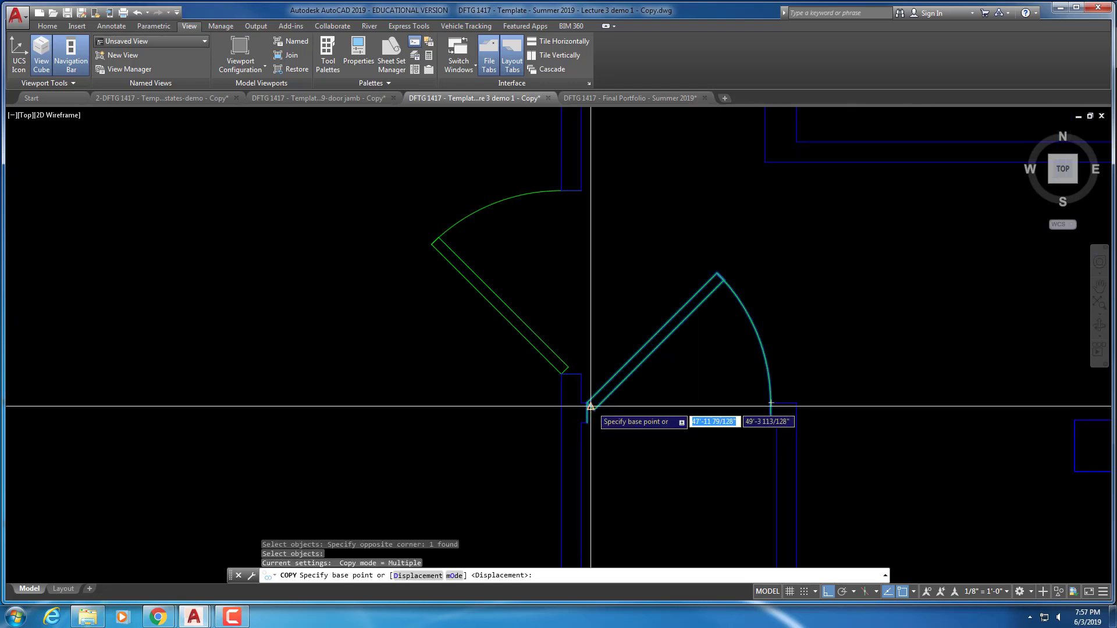
left_click(589, 406)
scroll(673, 391, "down", 5)
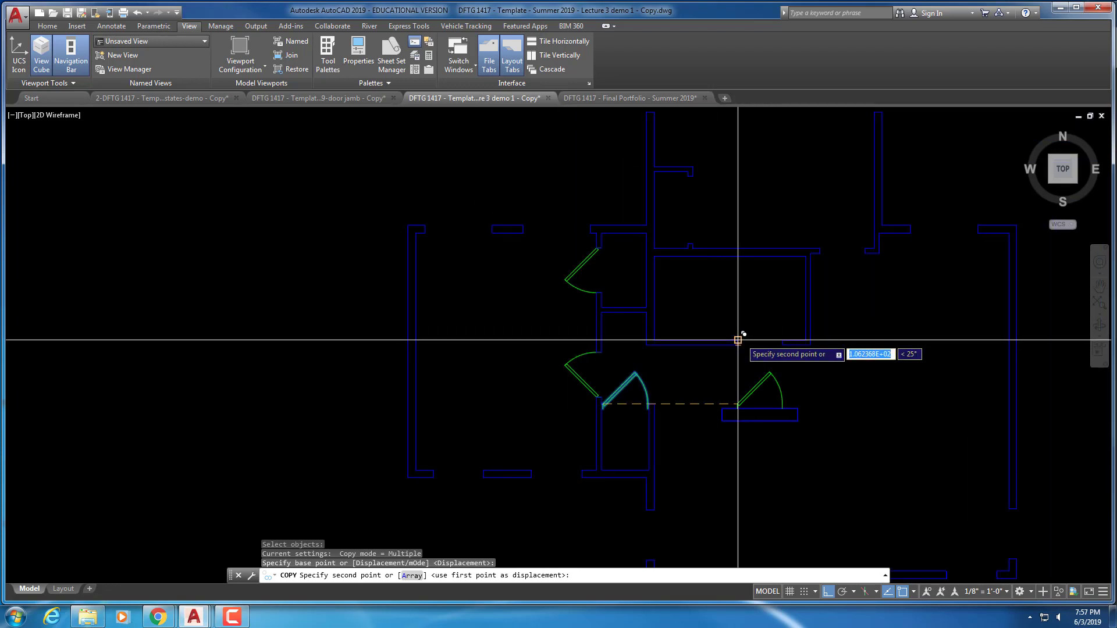
left_click(738, 342)
scroll(753, 344, "up", 4)
key("Escape")
key("Escape")
key("Escape")
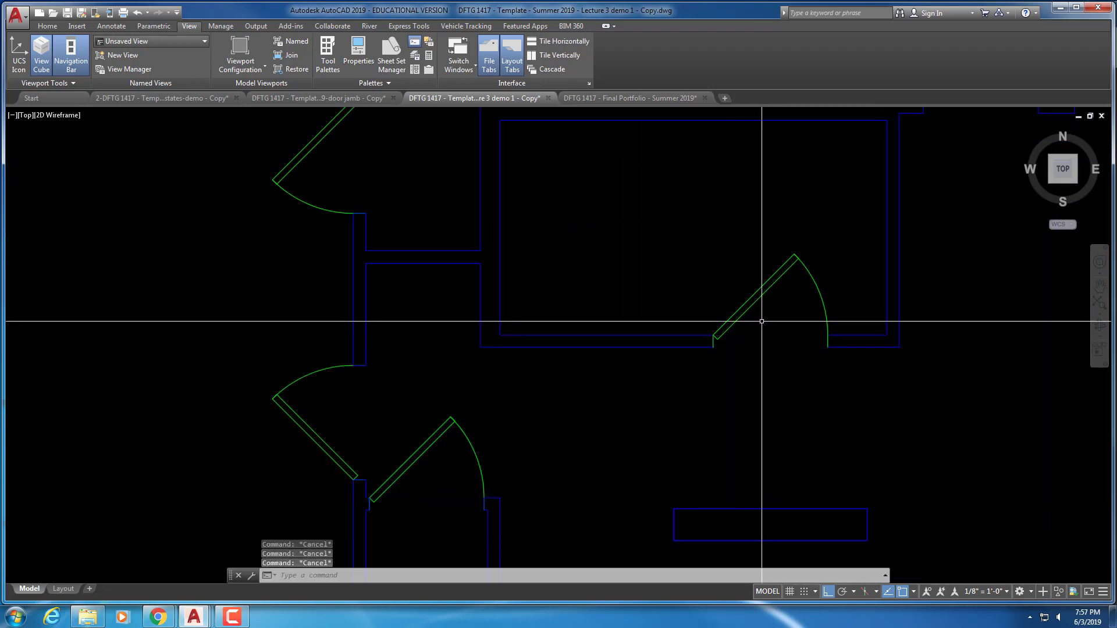
left_click(756, 305)
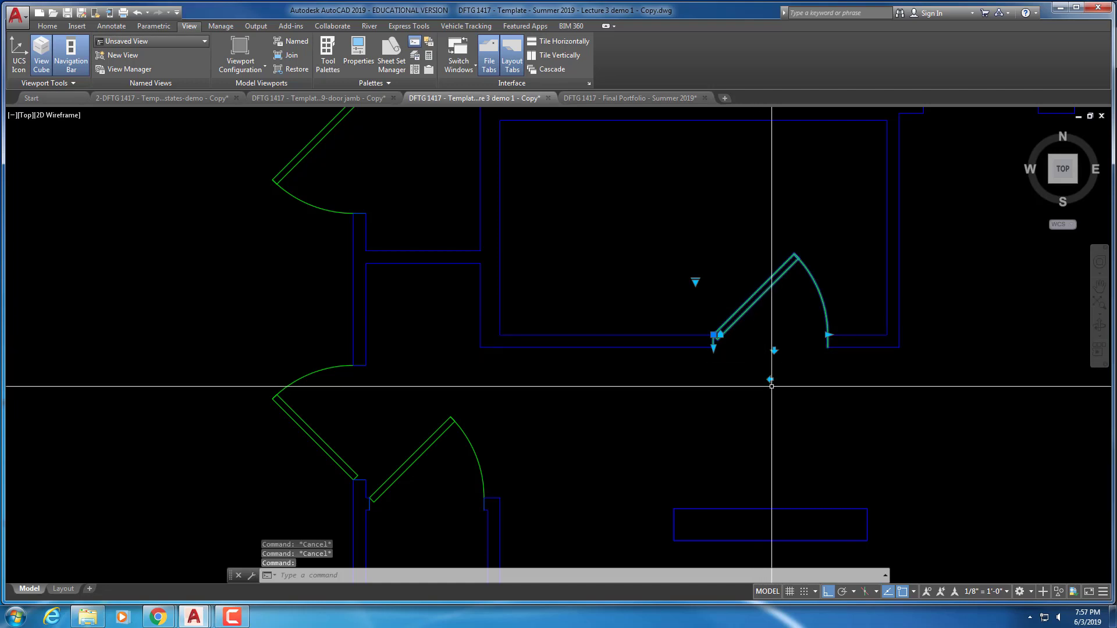
key("Escape")
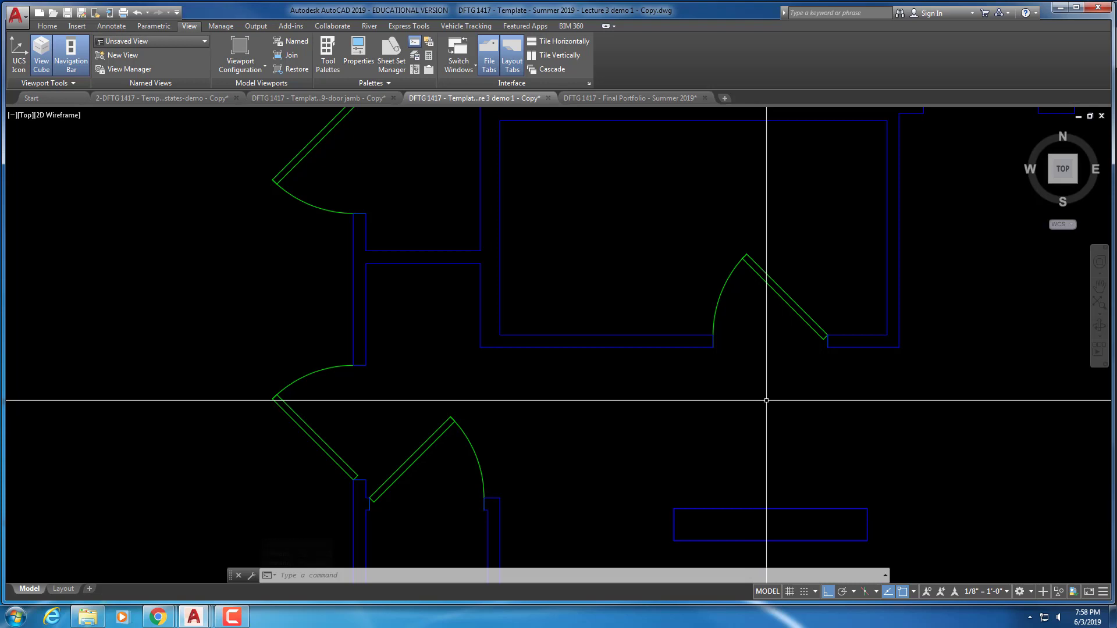
Copy that door from its hinge end into the upper-right wall opening
scroll(766, 400, "down", 5)
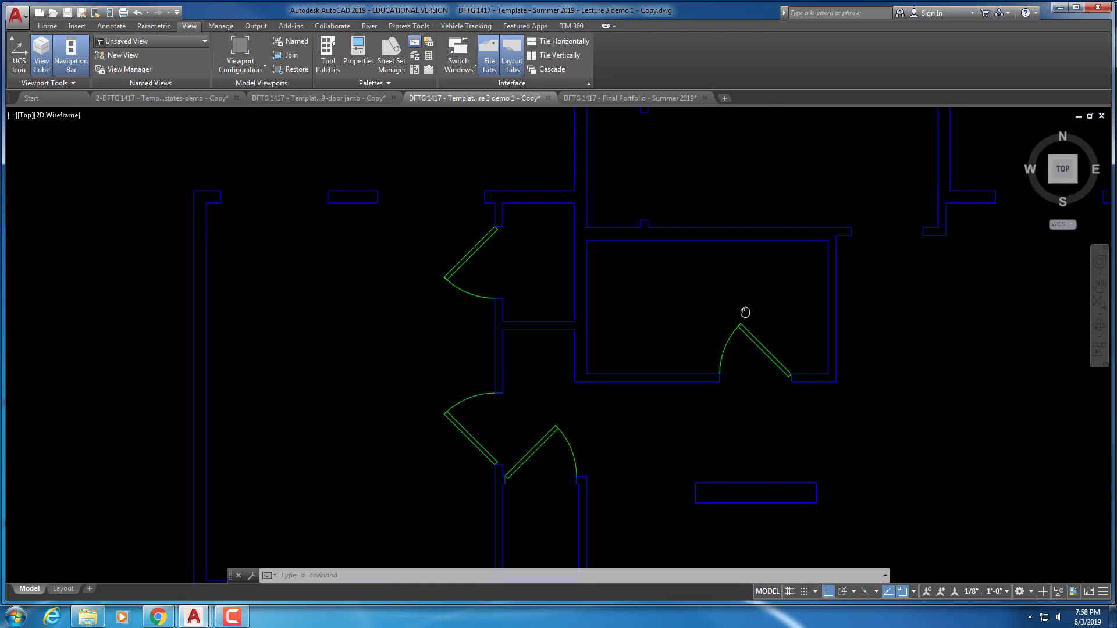
type("o")
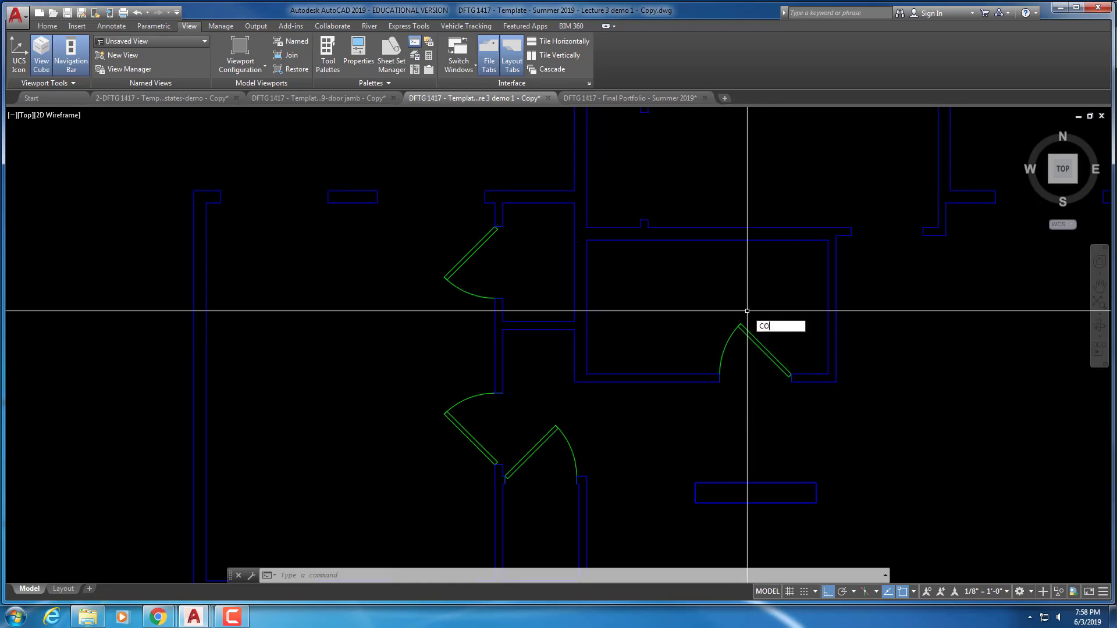
key("Return")
left_click(754, 336)
left_click(744, 356)
key("Return")
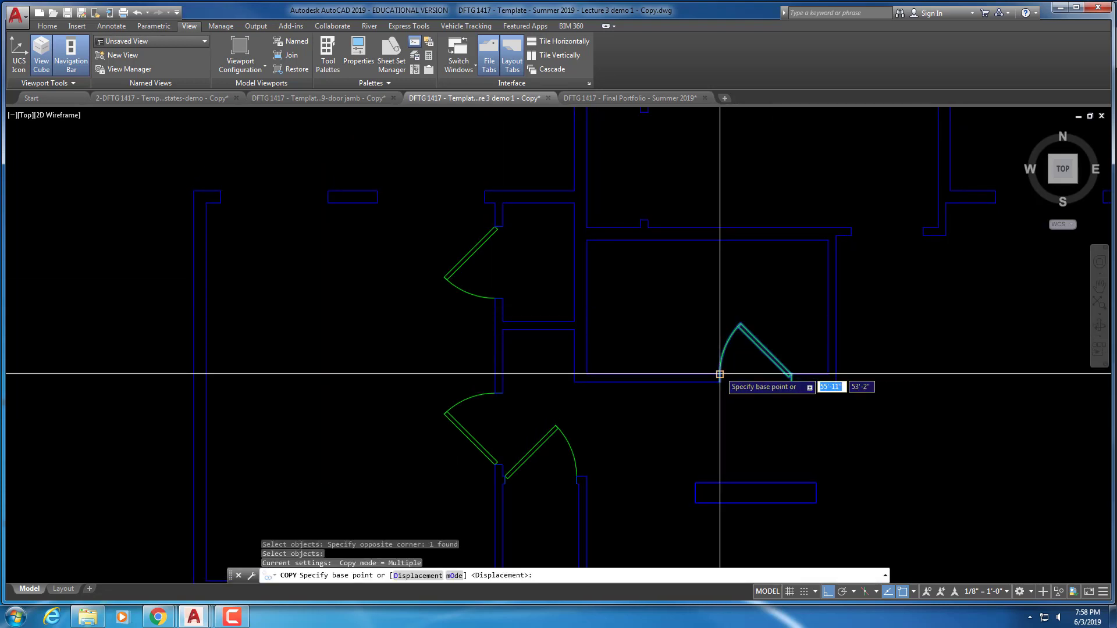
left_click(723, 368)
left_click(852, 227)
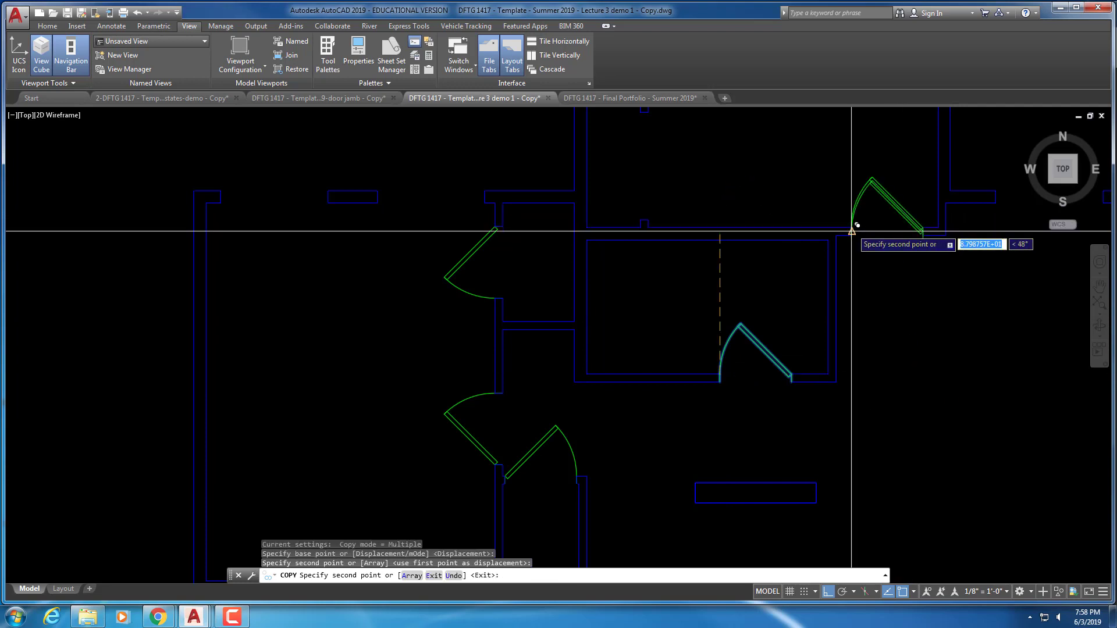
scroll(823, 342, "down", 3)
key("Escape")
scroll(824, 342, "down", 3)
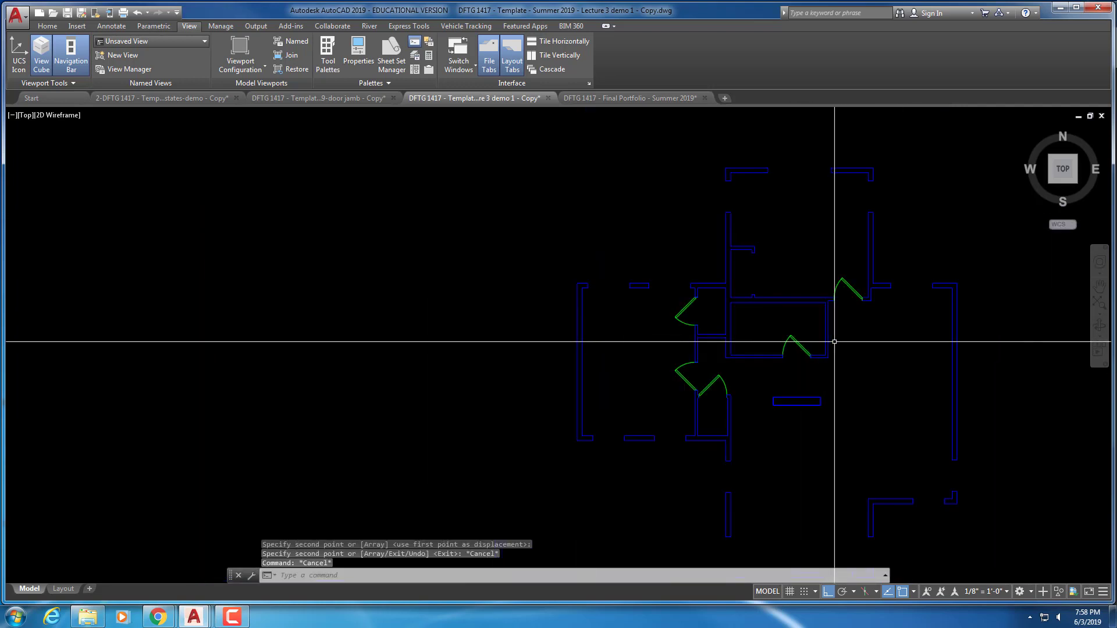
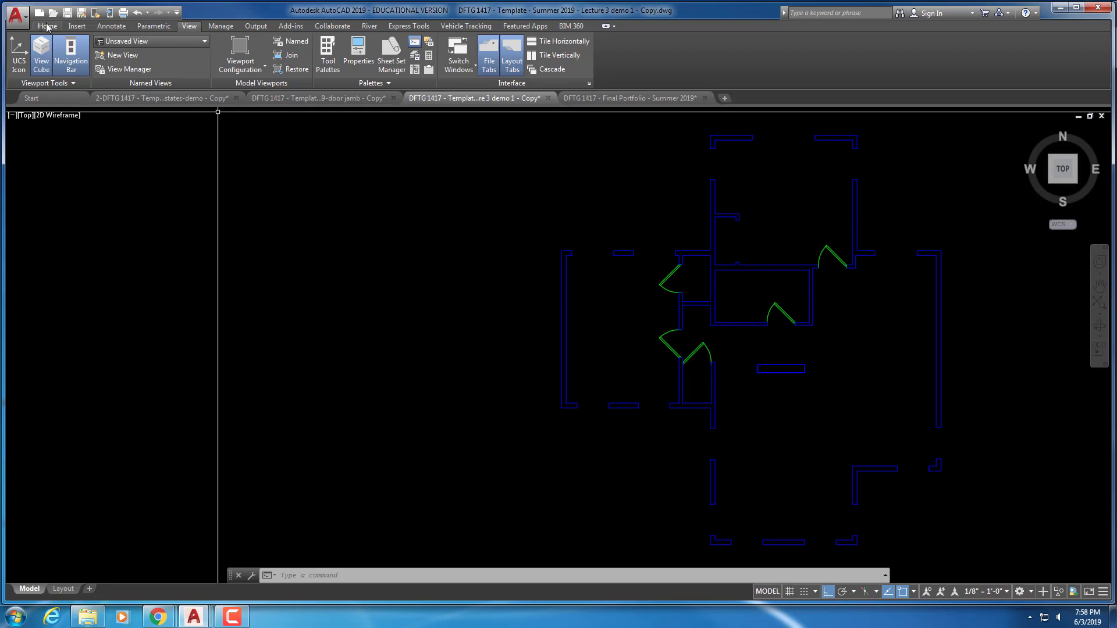
Open the Insert dialog's full options and browse to the 2nd Floor Plan - Symbols folder
left_click(48, 27)
left_click(78, 27)
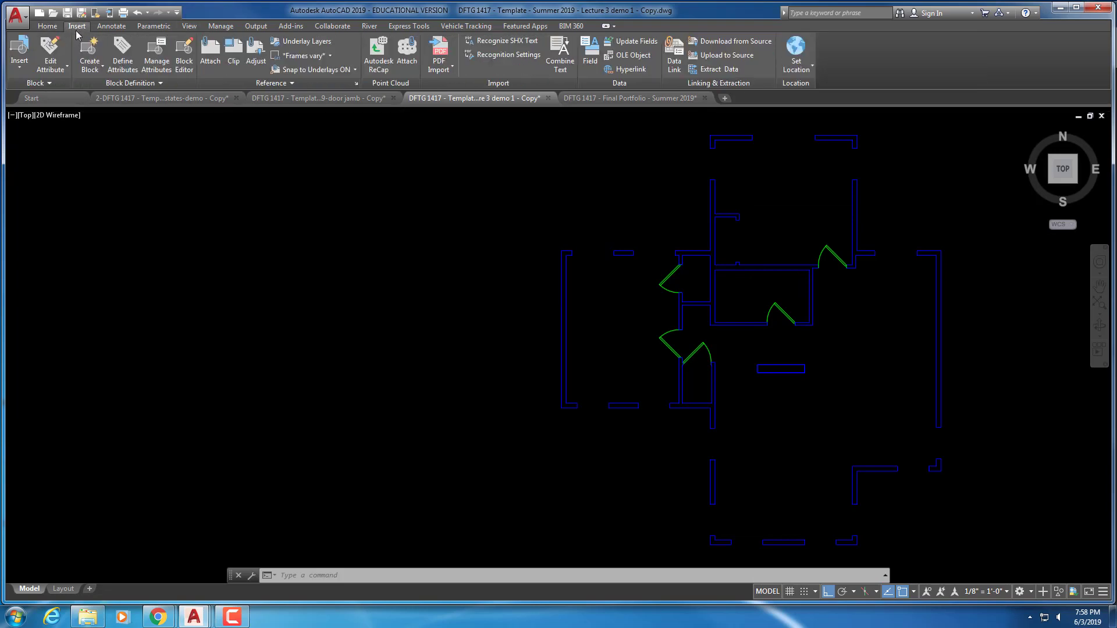
left_click(22, 72)
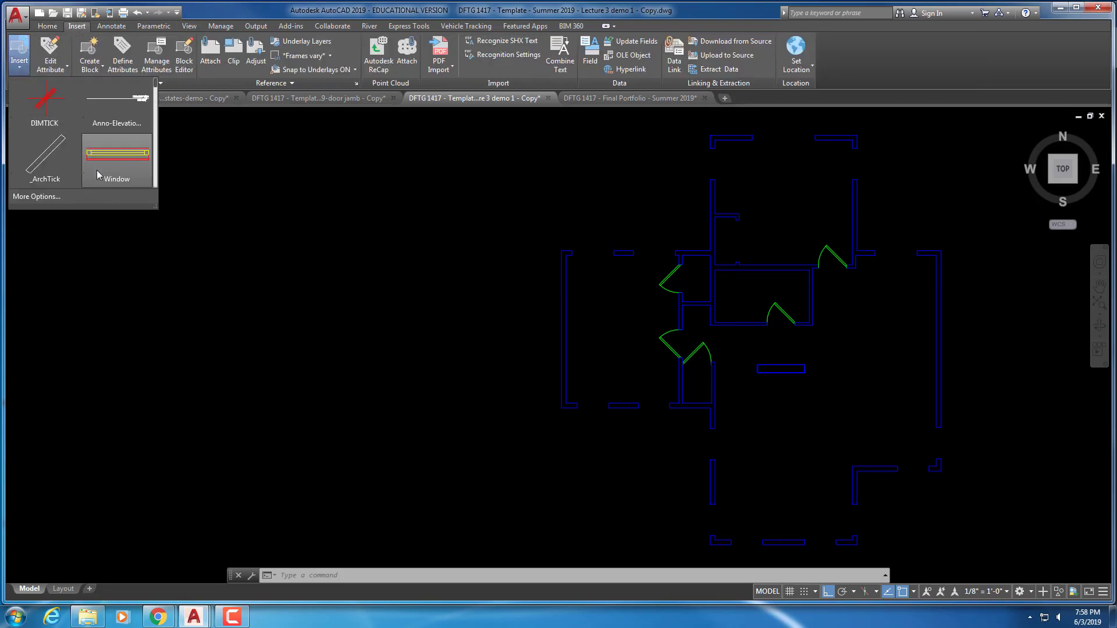
left_click(36, 197)
left_click(668, 236)
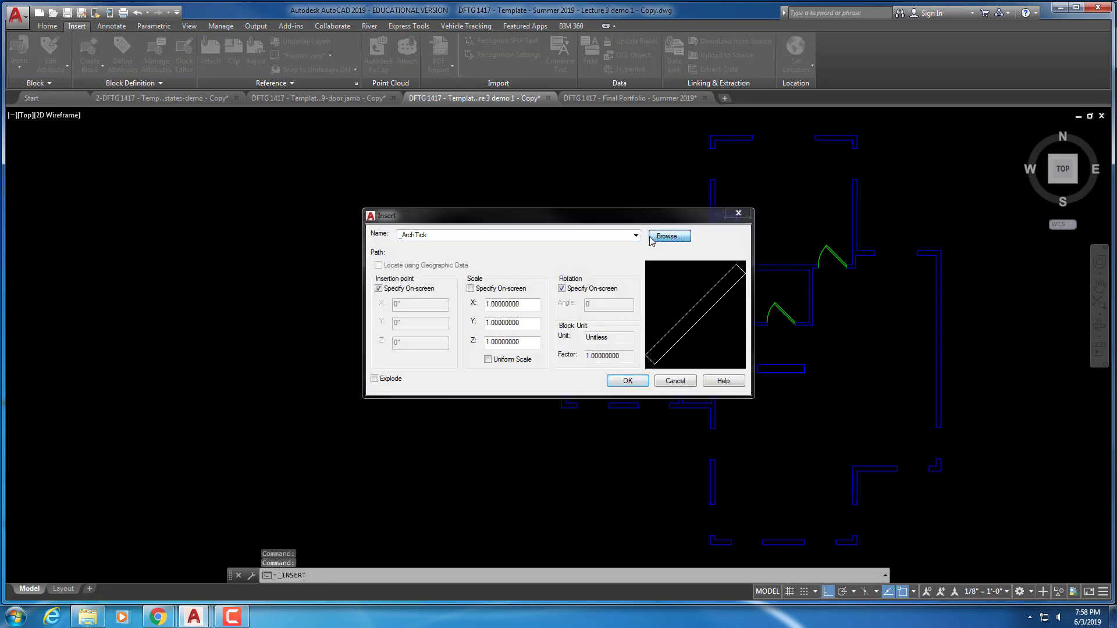
left_click(583, 183)
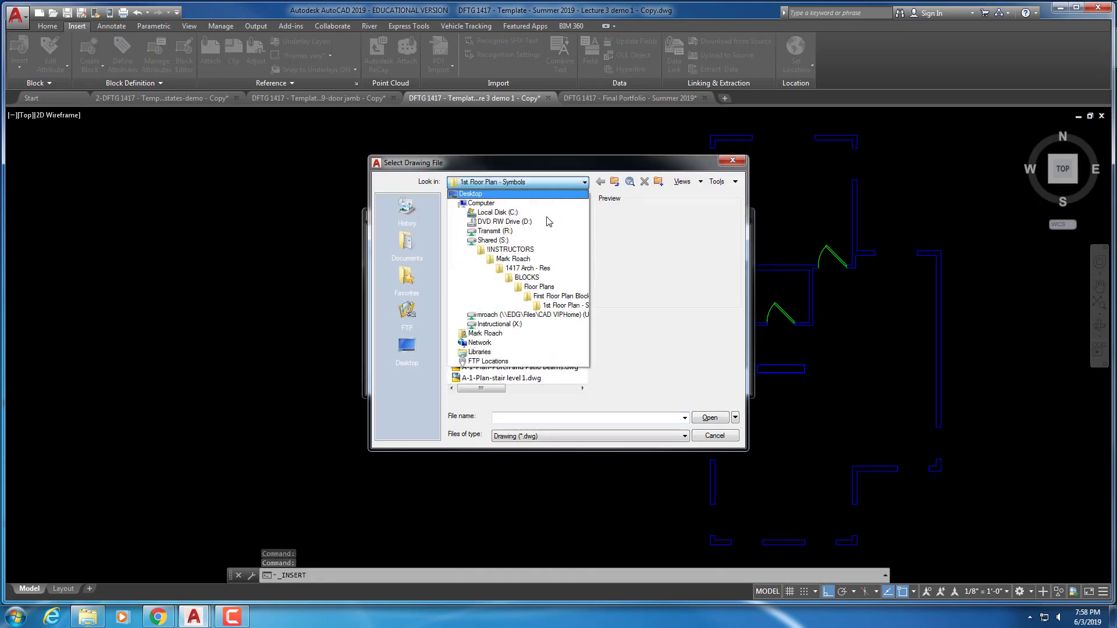
left_click(537, 288)
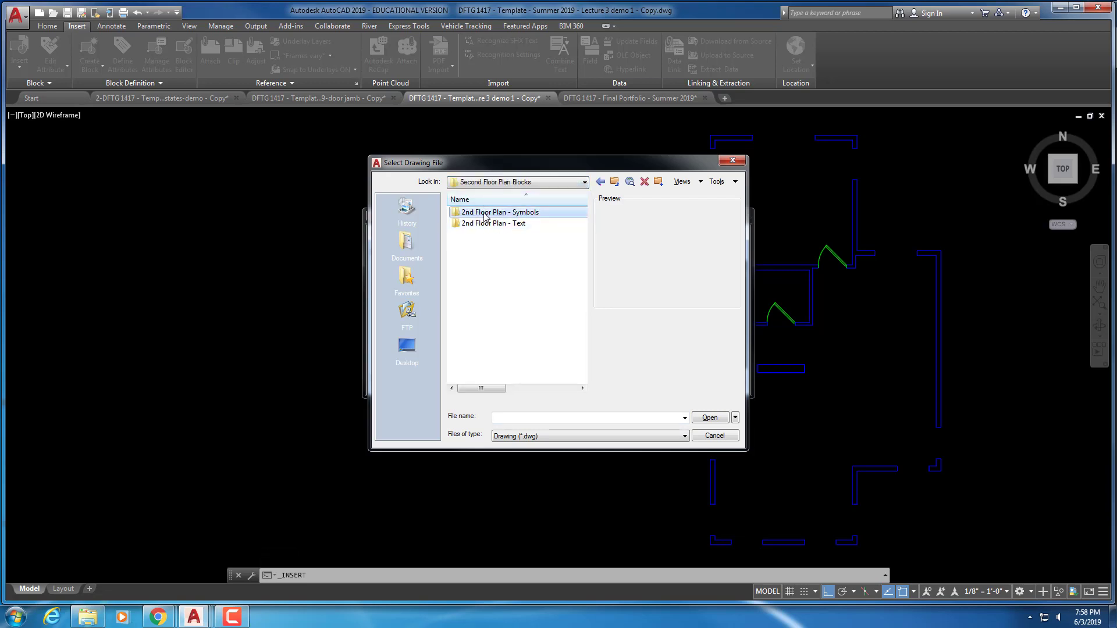
double_click(485, 215)
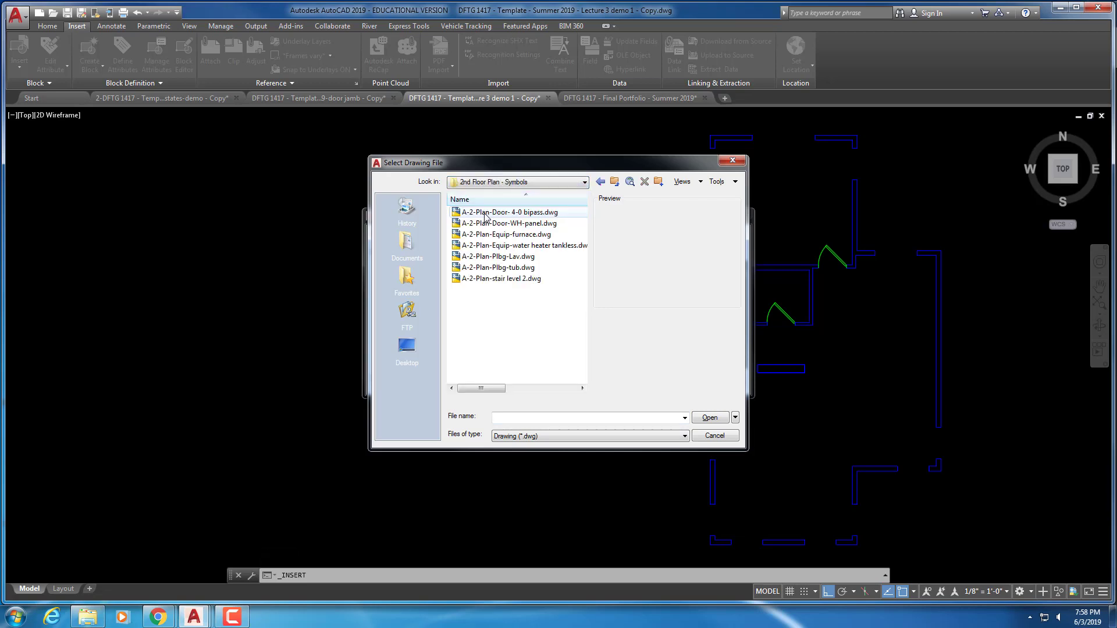
Insert A-2-Plan-Door-WH-panel.dwg, redefining the existing block of that name
left_click(516, 225)
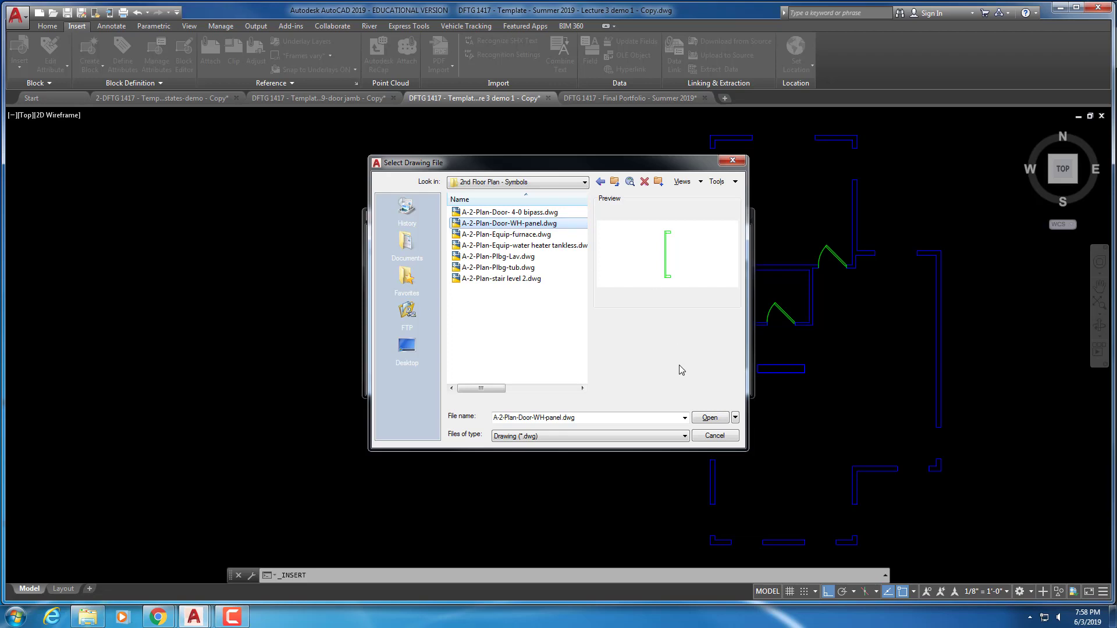
left_click(708, 421)
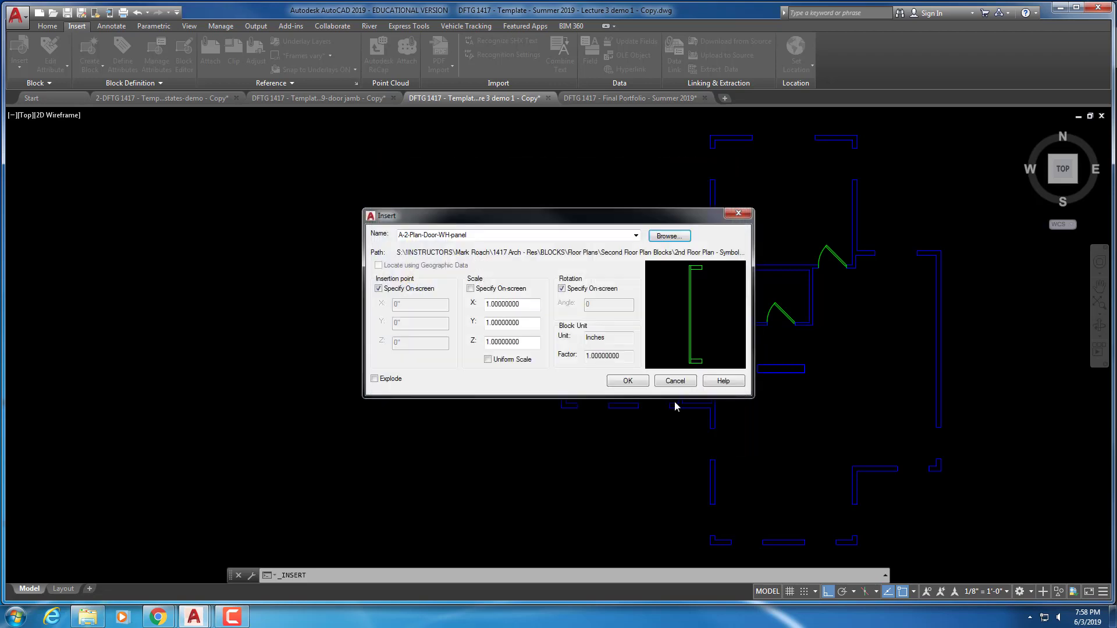
left_click(627, 381)
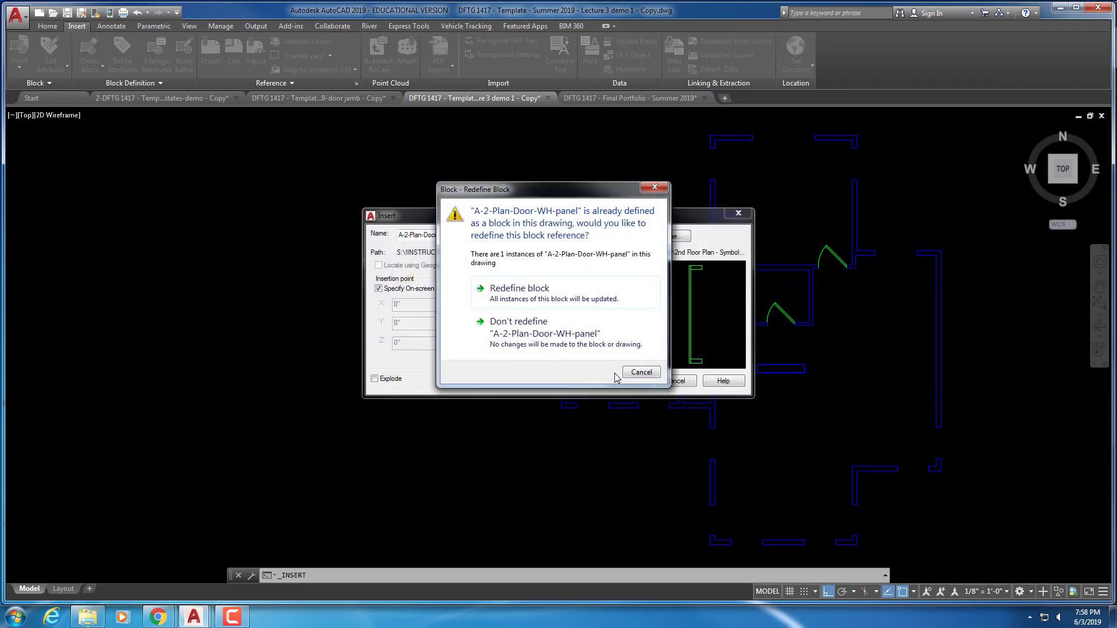
left_click(508, 292)
scroll(523, 294, "up", 5)
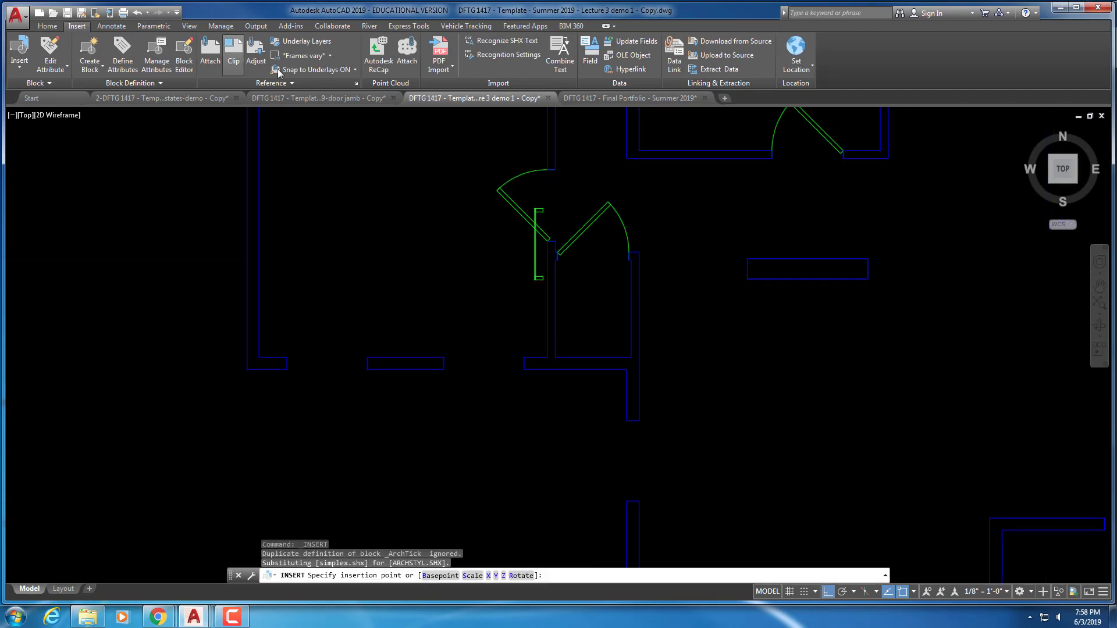
Cancel the pending placement of the redefined panel block
scroll(529, 192, "down", 2)
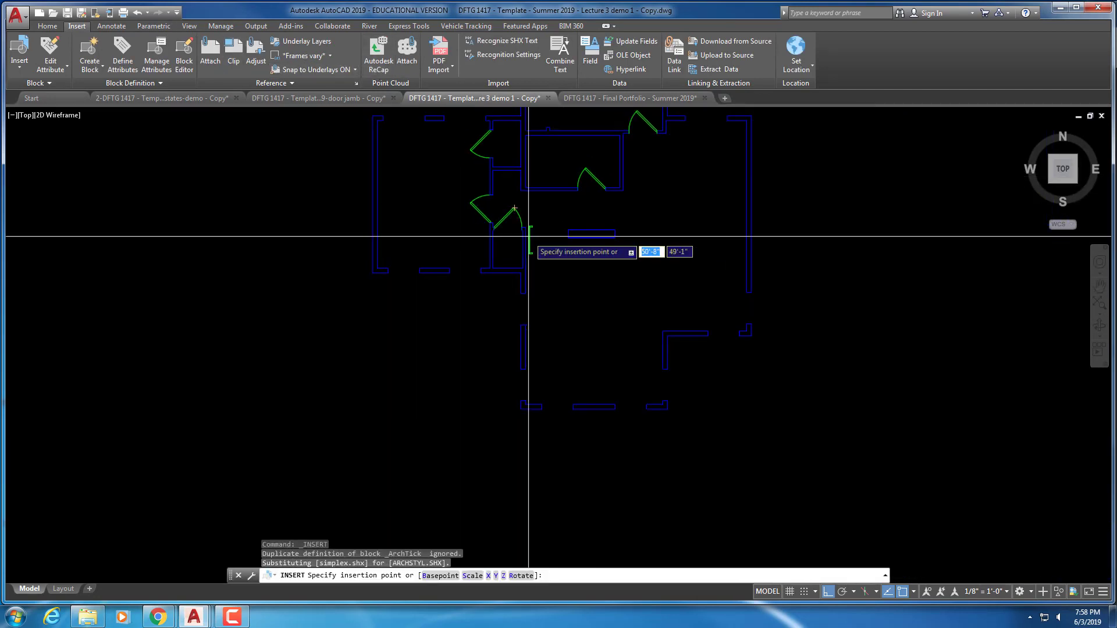
scroll(528, 236, "up", 3)
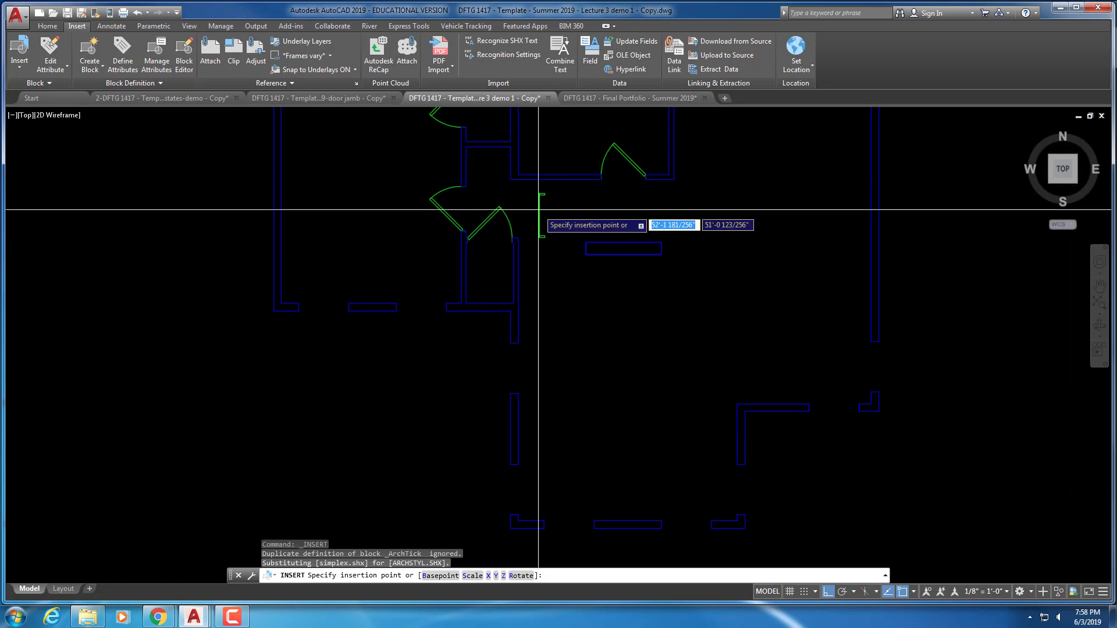
scroll(538, 209, "up", 3)
key("Escape")
key("Escape")
key("Escape")
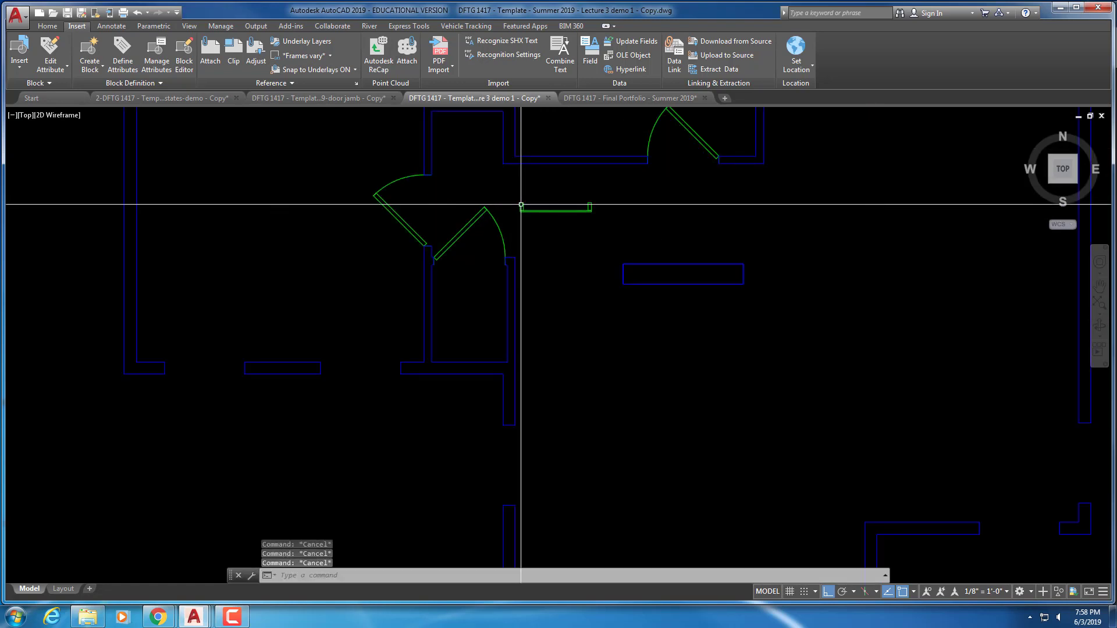
Move the door jamb panel by its corner into the wall opening beside the swinging doors
type("m")
key("Return")
left_click(596, 218)
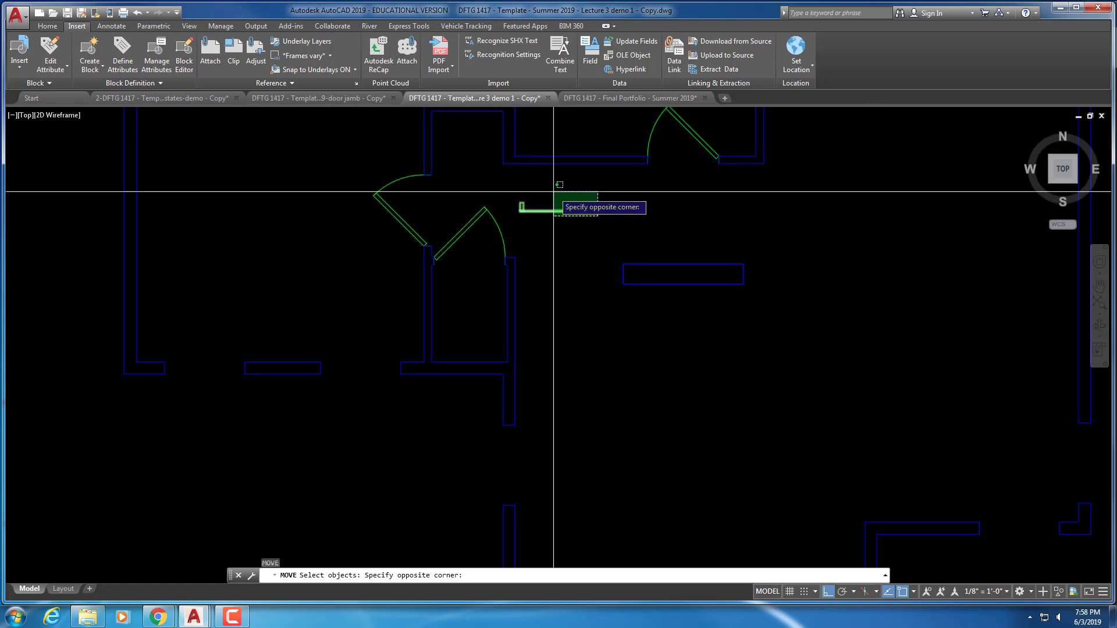
left_click(554, 169)
key("Return")
scroll(587, 215, "up", 4)
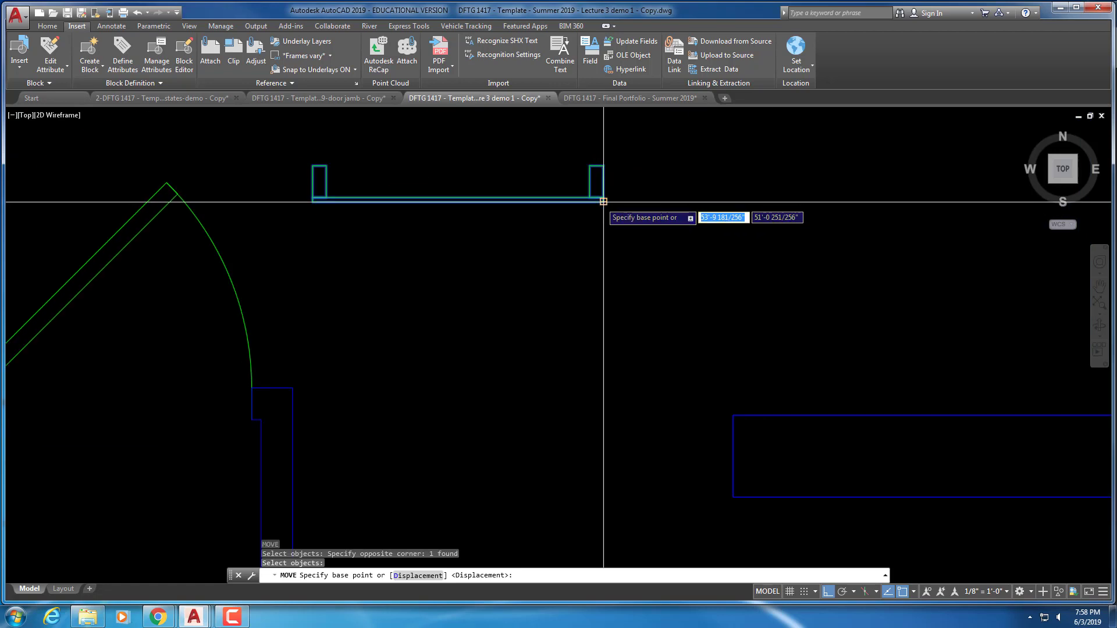
left_click(594, 199)
scroll(603, 191, "down", 2)
middle_click_drag(491, 130, 539, 290)
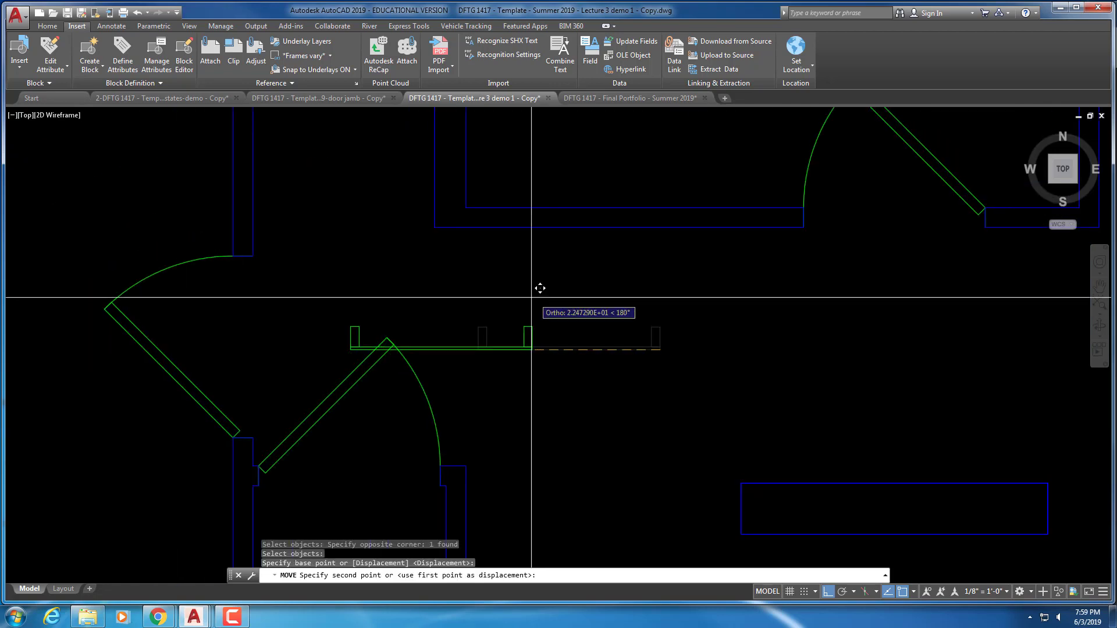
left_click(434, 227)
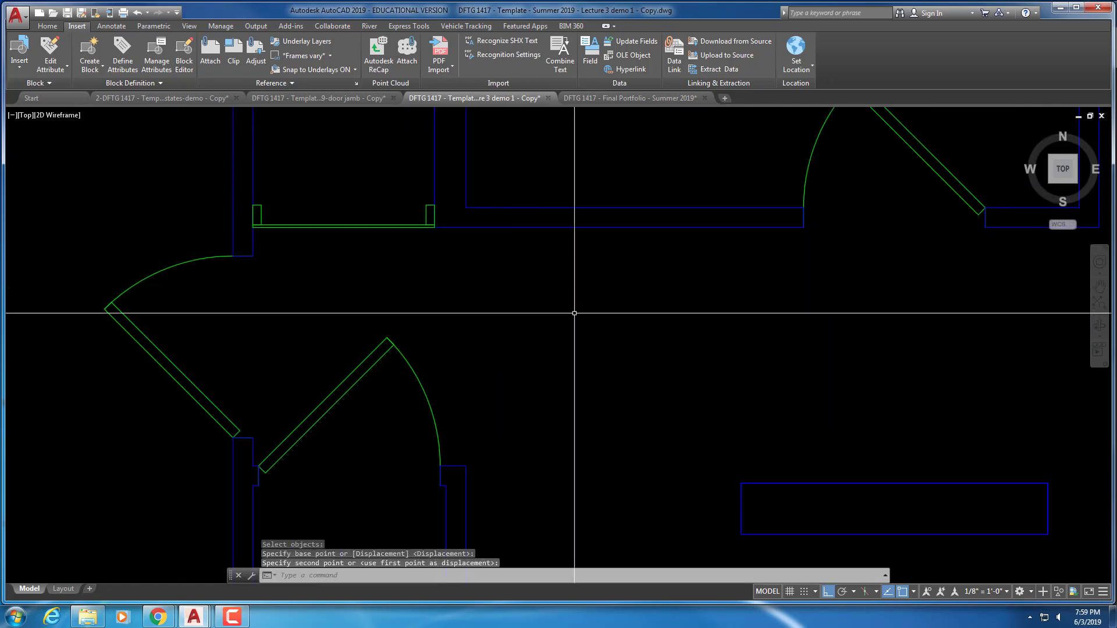
scroll(396, 142, "up", 2)
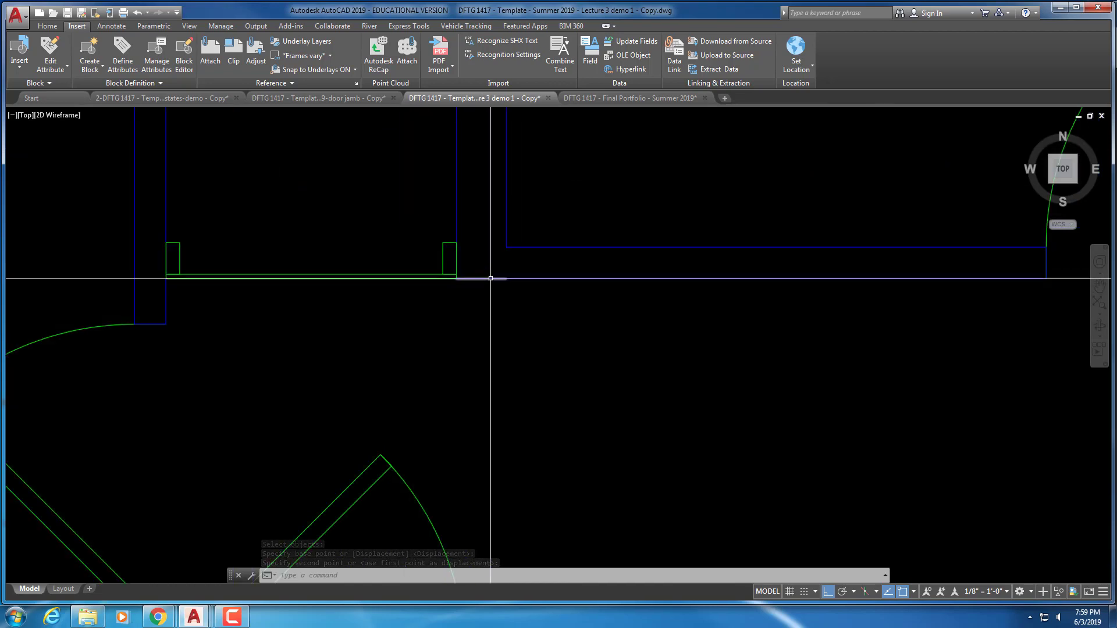
key("Escape")
scroll(479, 320, "down", 8)
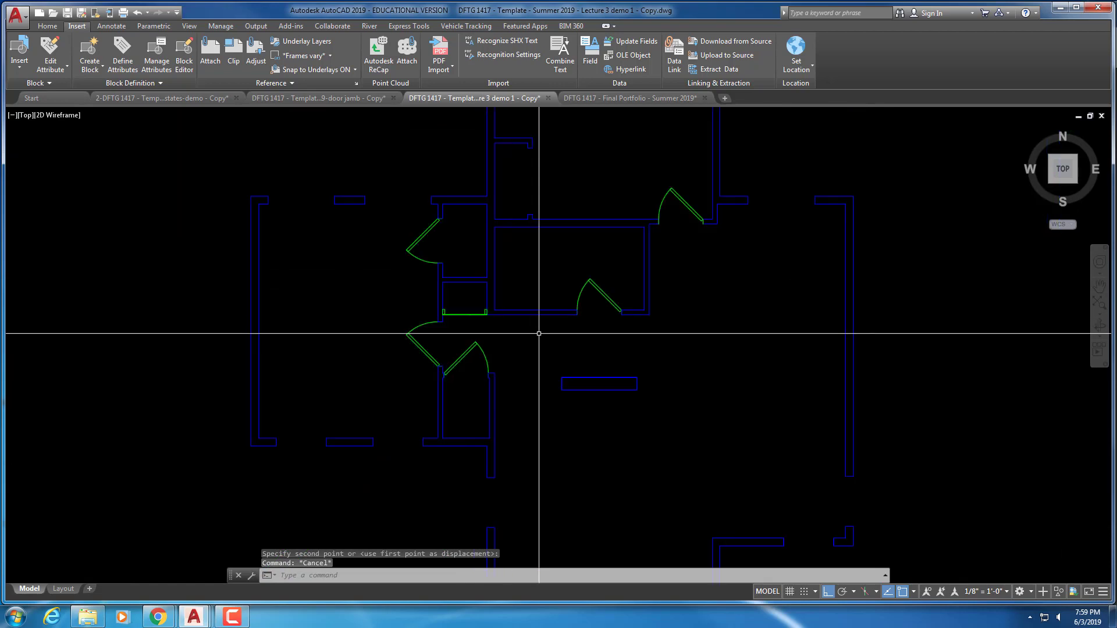
scroll(509, 266, "down", 2)
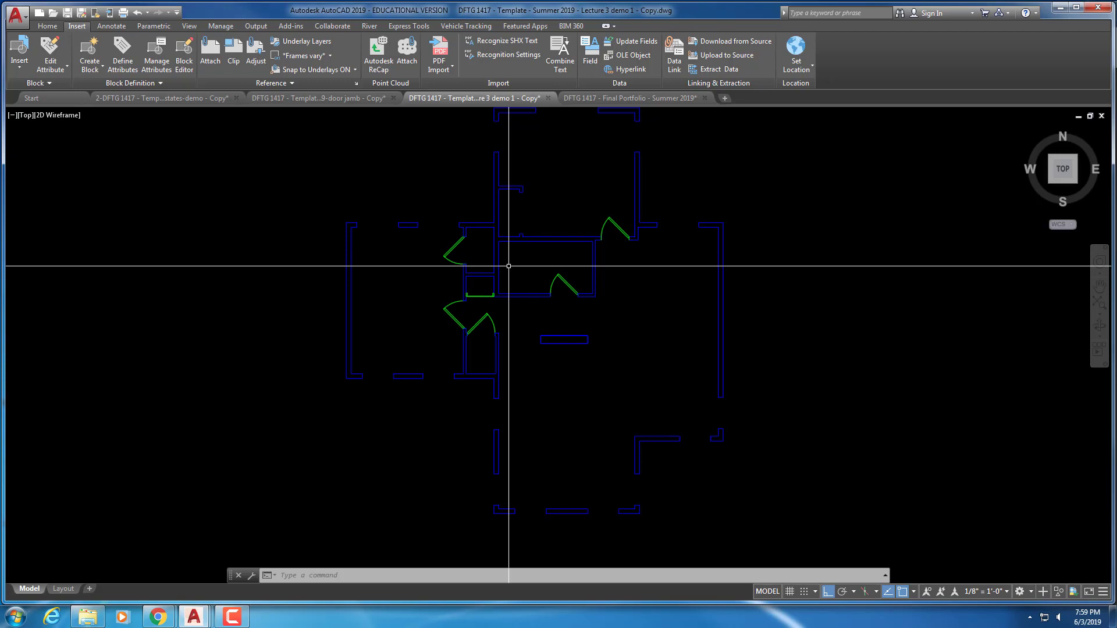
scroll(417, 276, "down", 2)
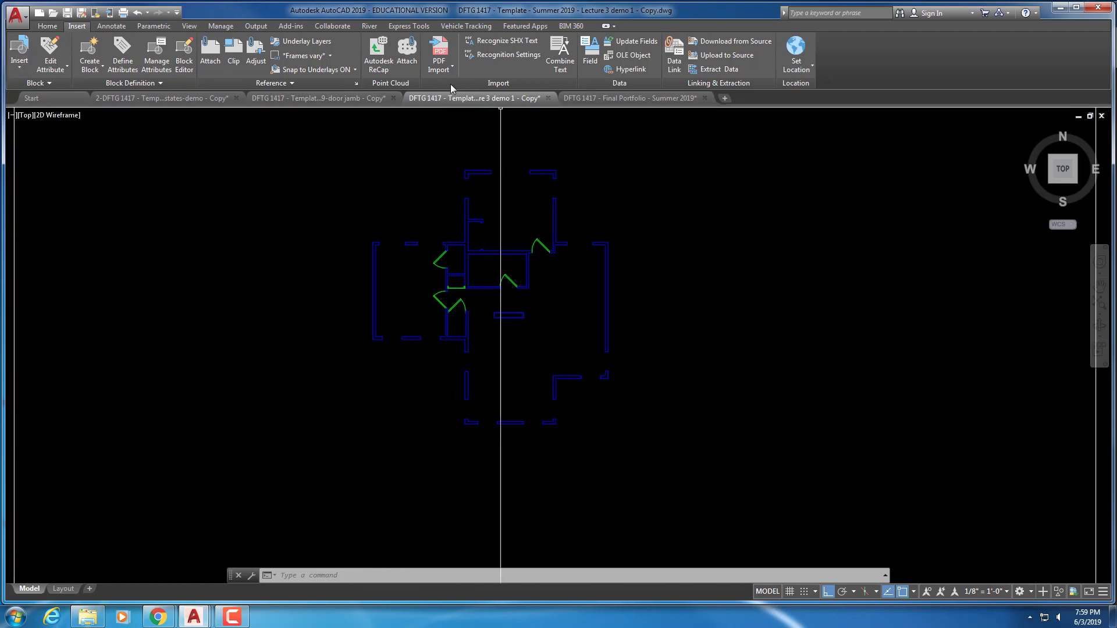
Restore the First Floor Plan layer state and open the Layer Properties Manager
left_click(48, 27)
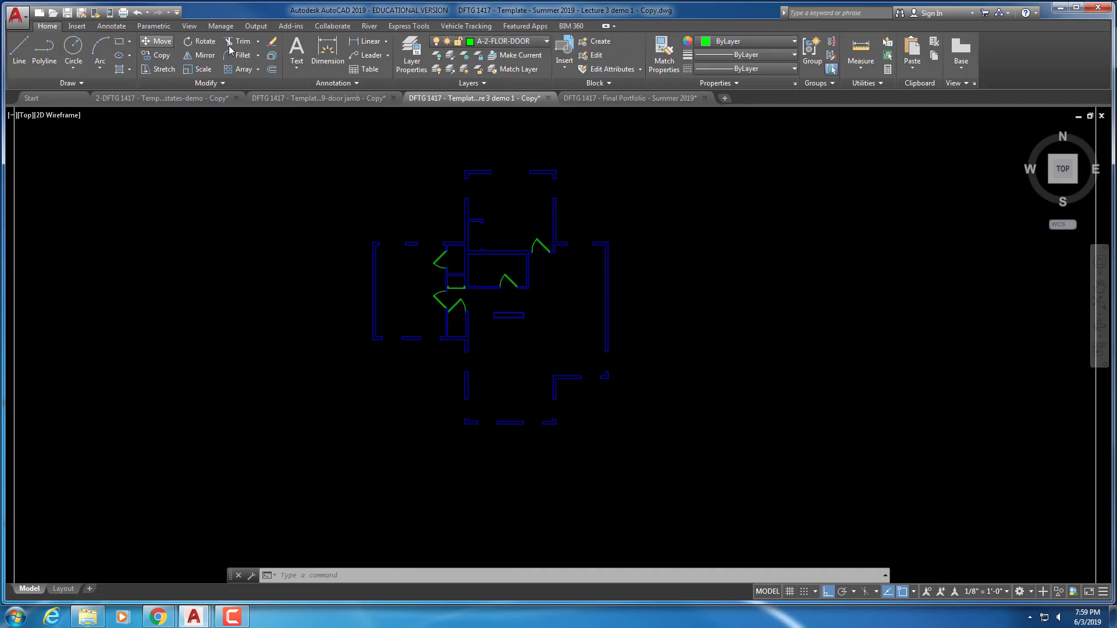
left_click(482, 85)
left_click(464, 99)
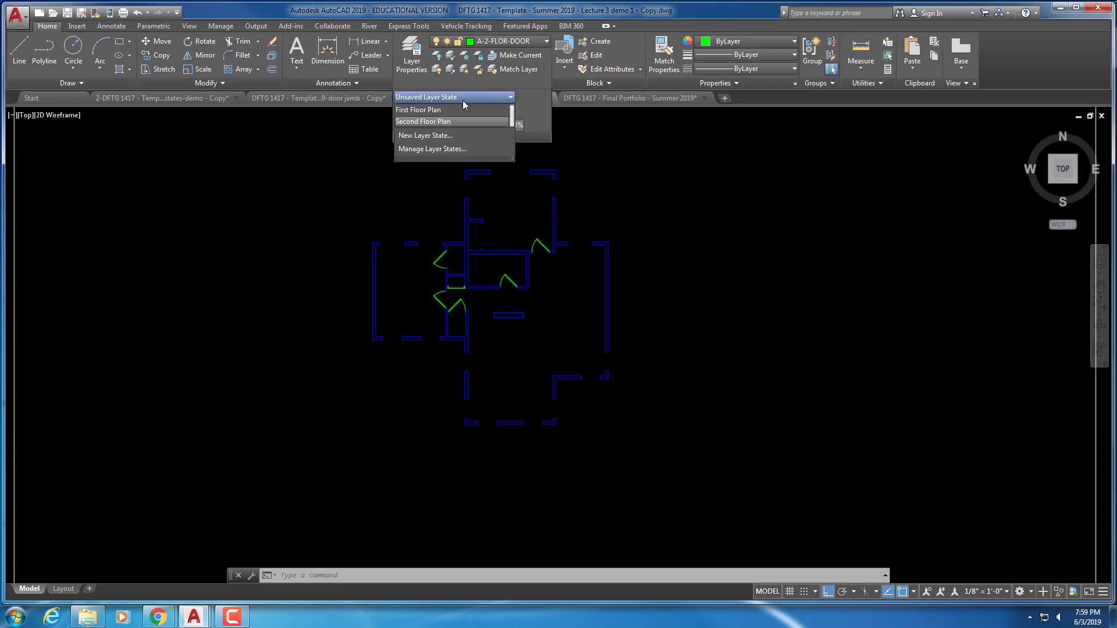
left_click(435, 112)
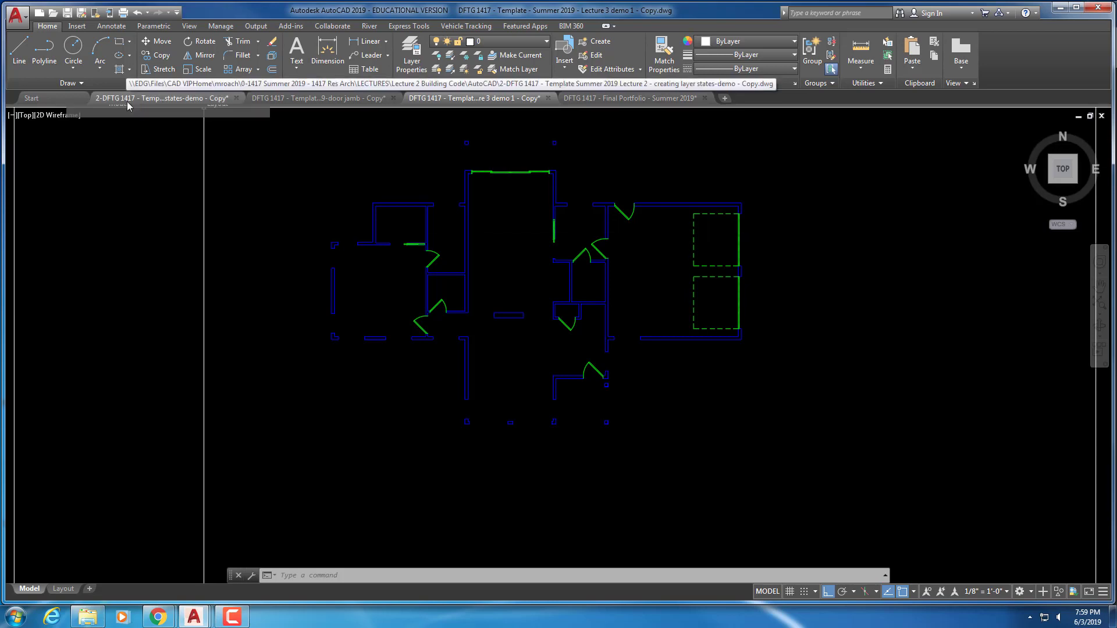
mouse_move(126, 101)
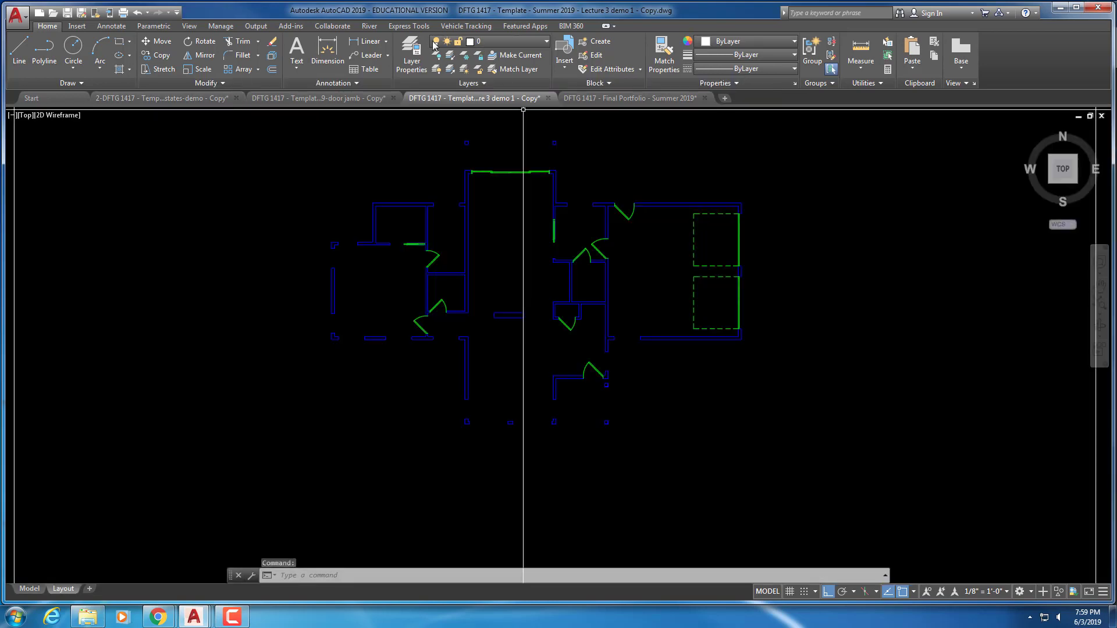
left_click(412, 58)
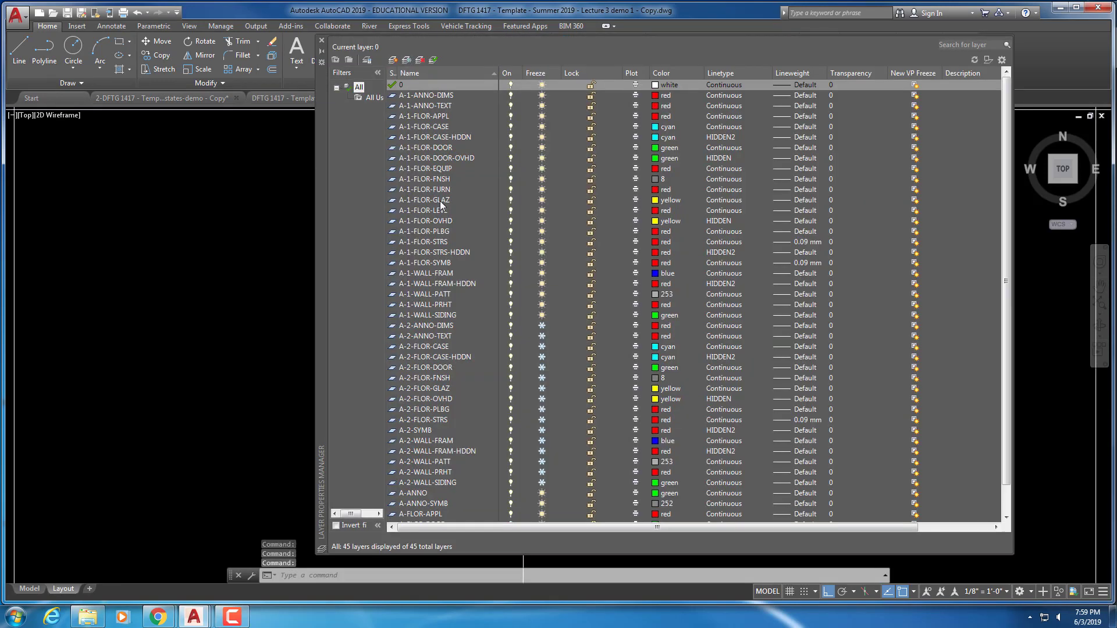
Make A-1-FLOR-GLAZ the current layer and close the Layer Properties Manager
double_click(440, 200)
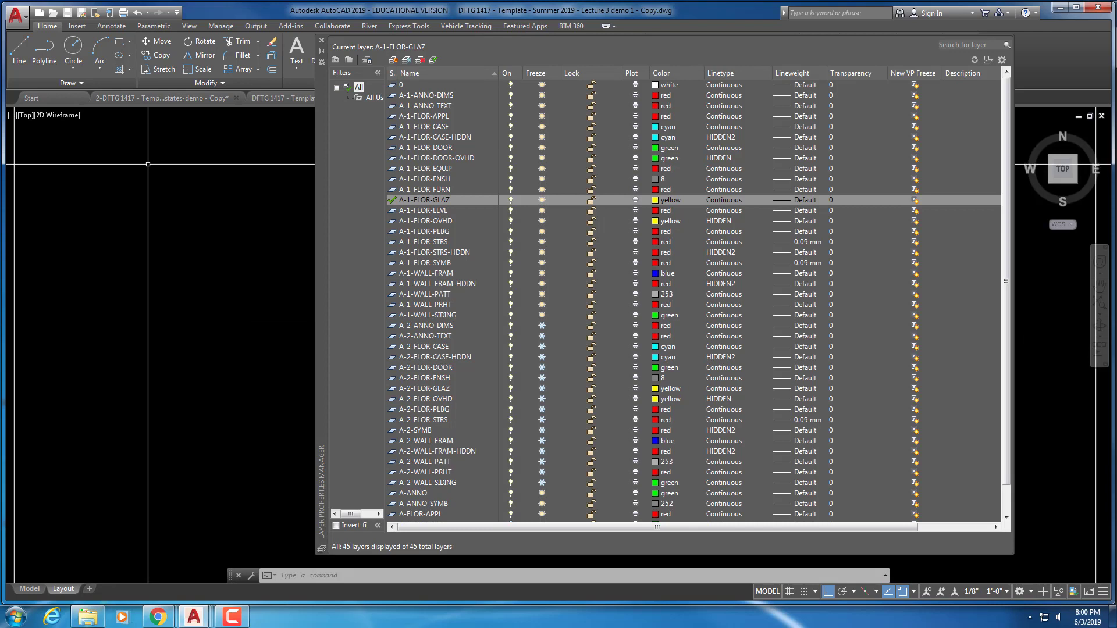
left_click(322, 42)
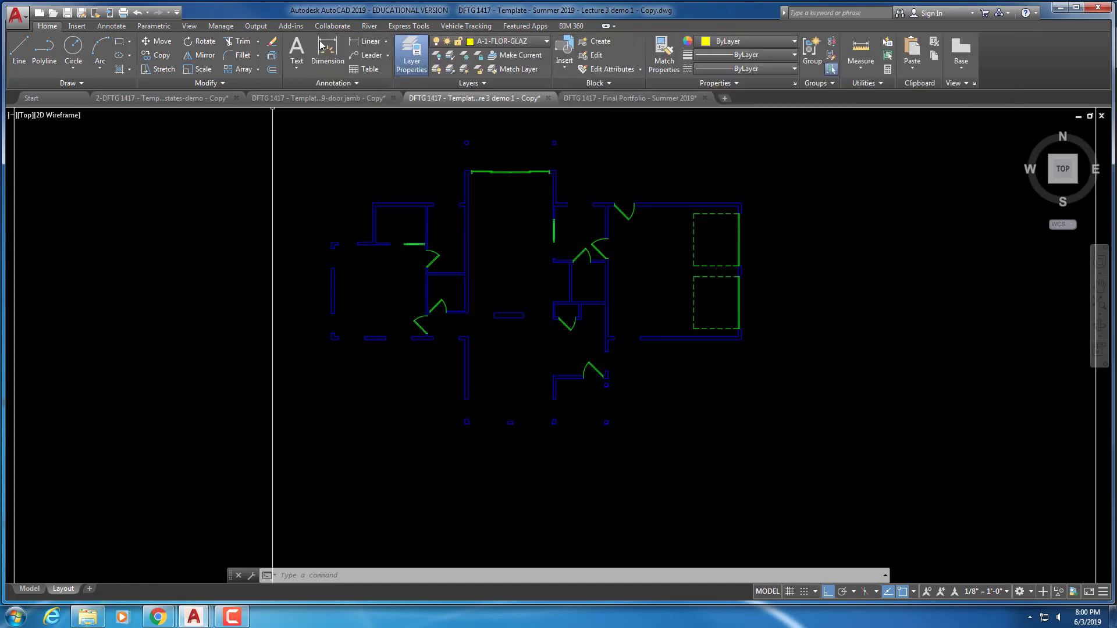
Open the Tool Palettes and pick the Window - Imperial block
left_click(190, 26)
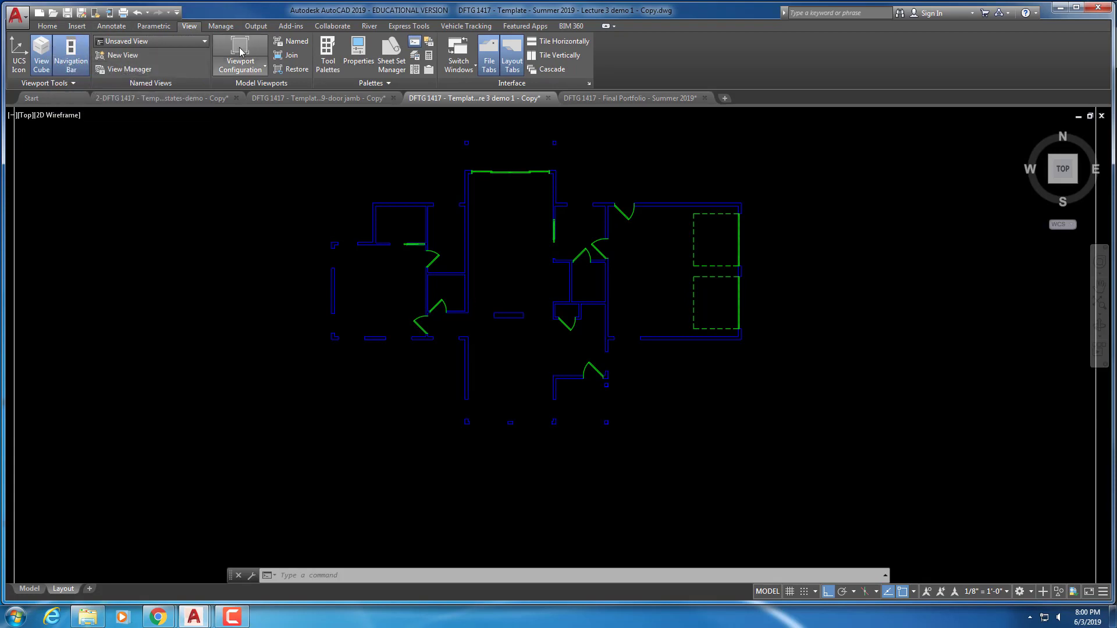
left_click(327, 55)
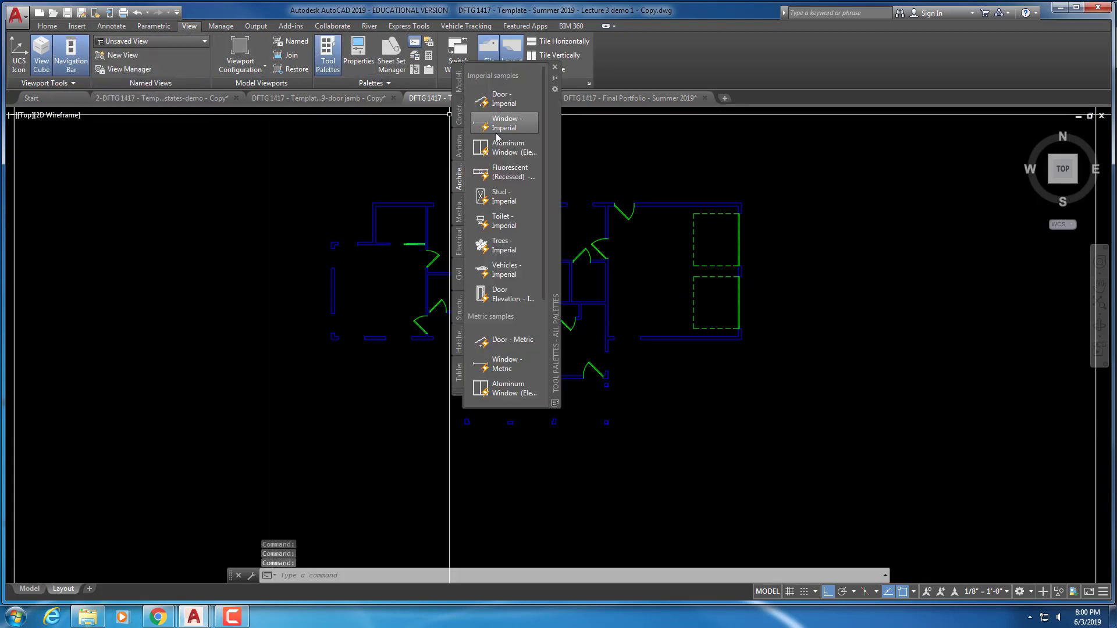
left_click(498, 128)
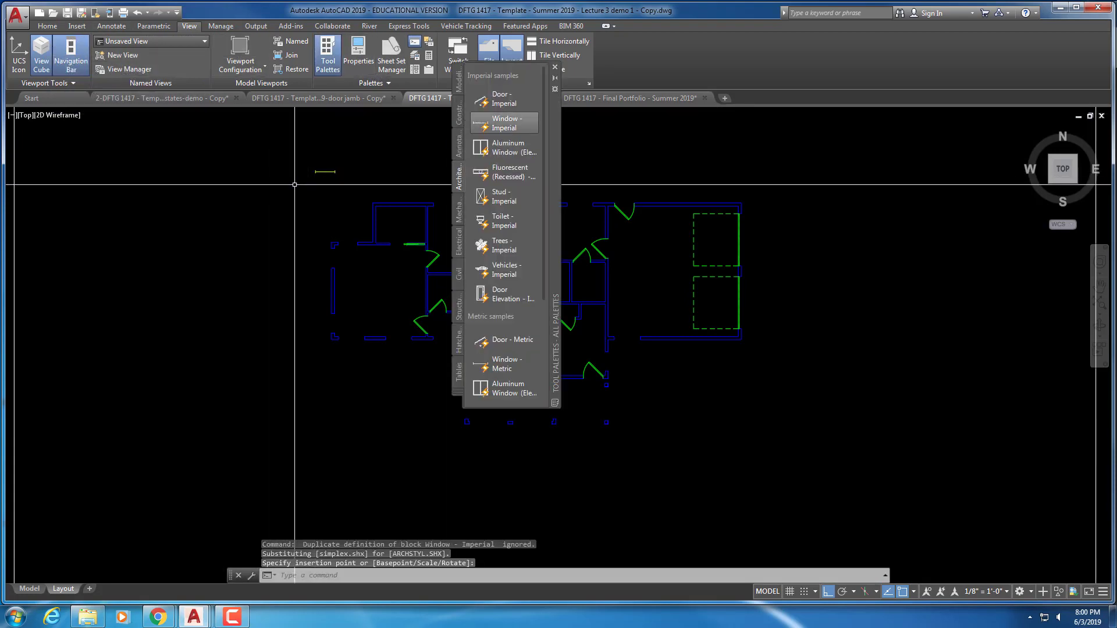
scroll(294, 185, "up", 5)
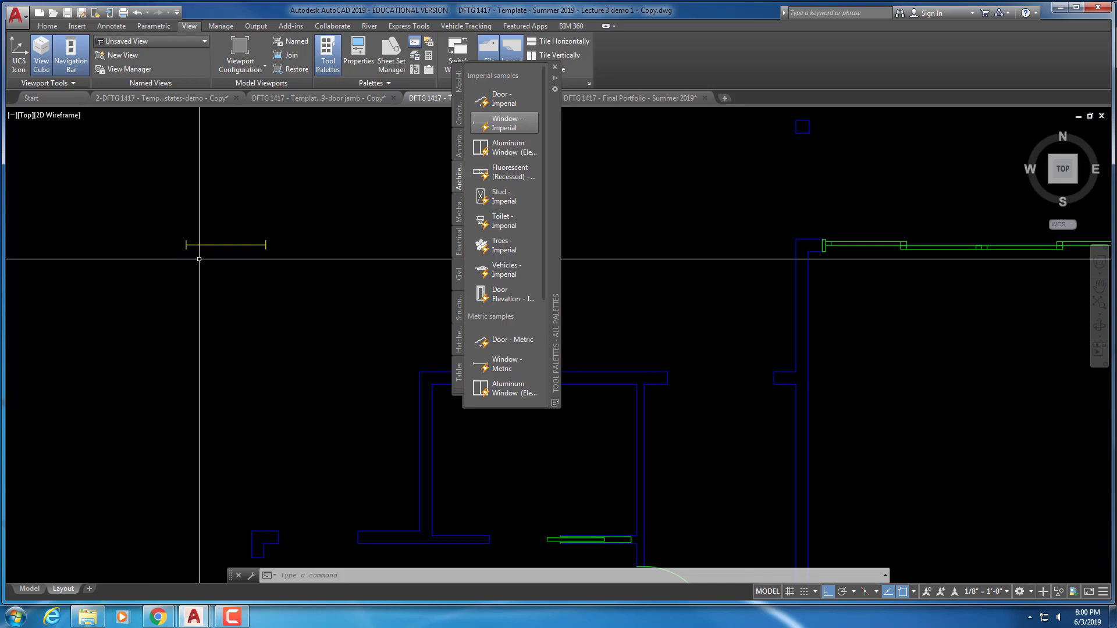
Erase the short stray line beside the floor plan and close the Tool Palettes
key("Return")
left_click(294, 260)
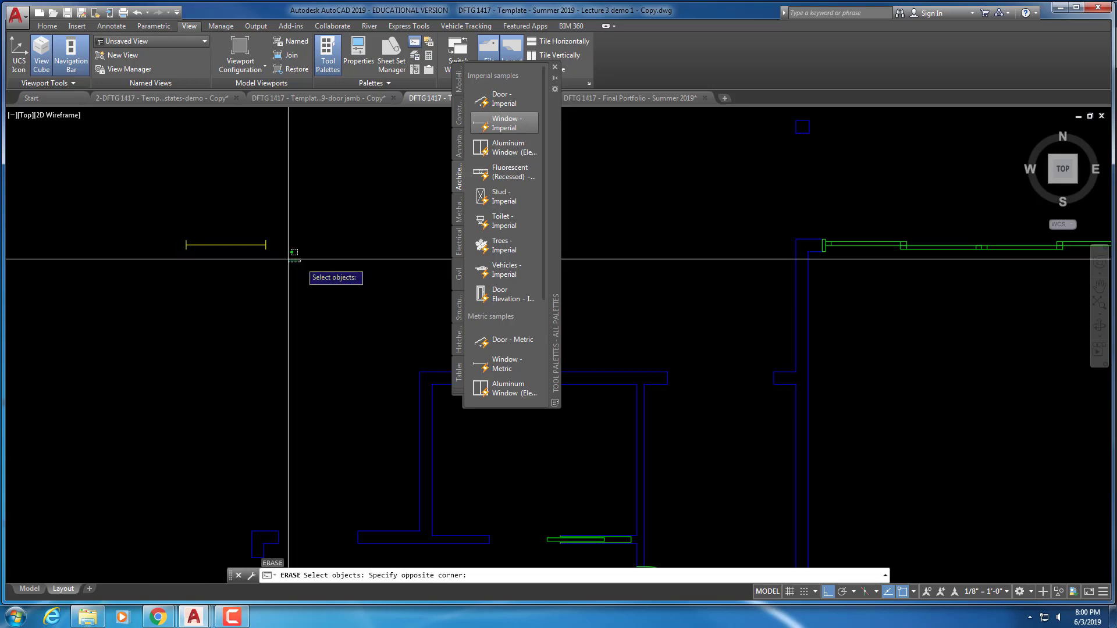
left_click(249, 240)
key("Return")
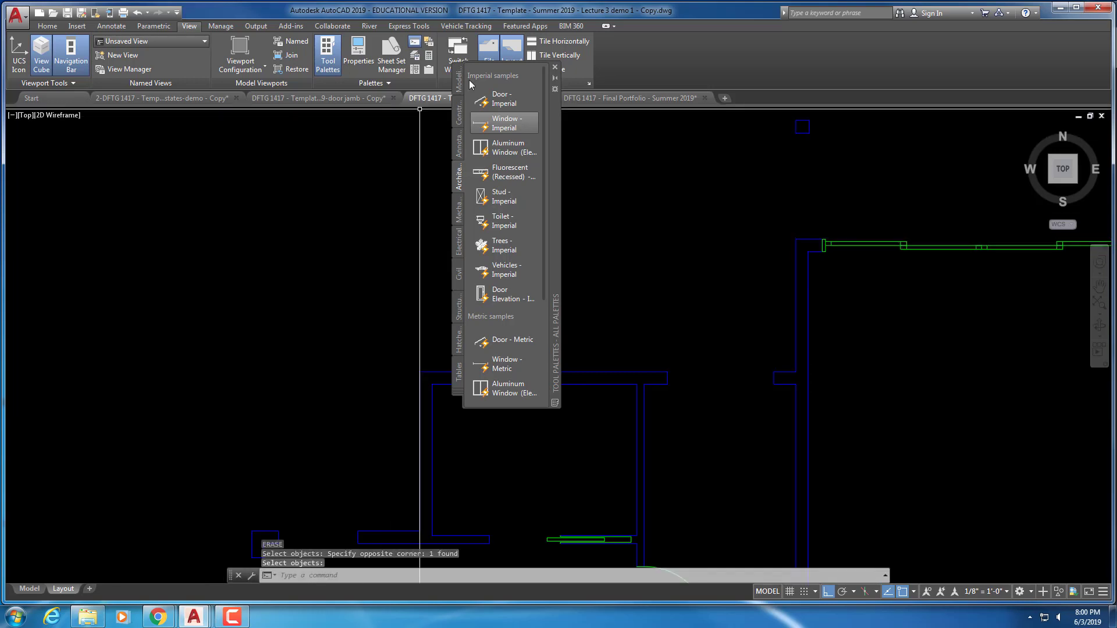
left_click(555, 68)
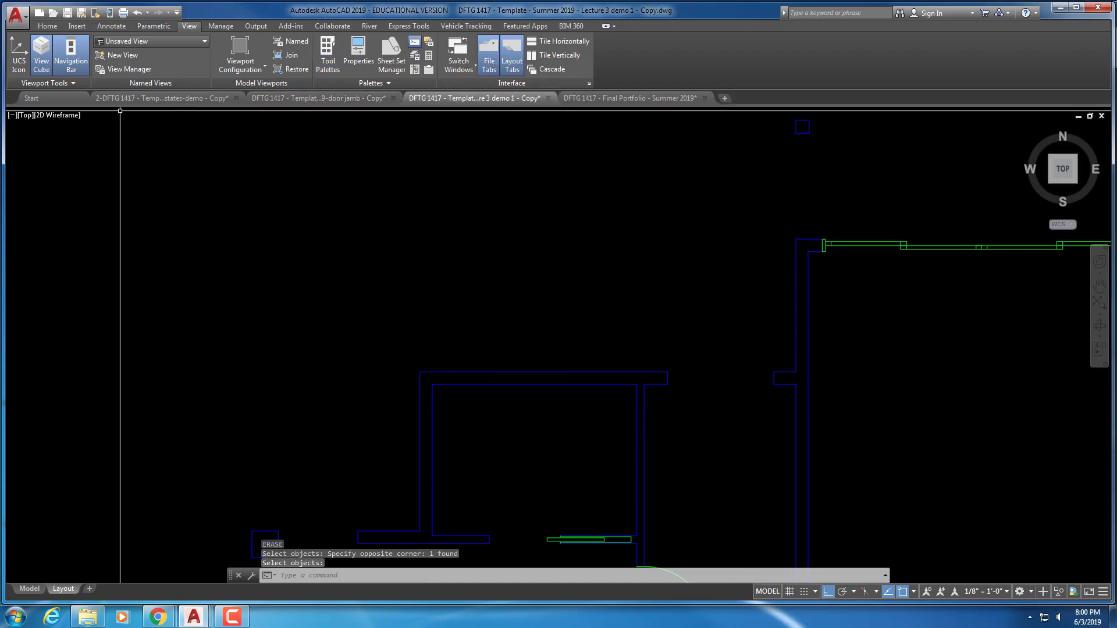
left_click(48, 26)
Choose the Window block from the Insert dialog's block list for insertion
left_click(77, 26)
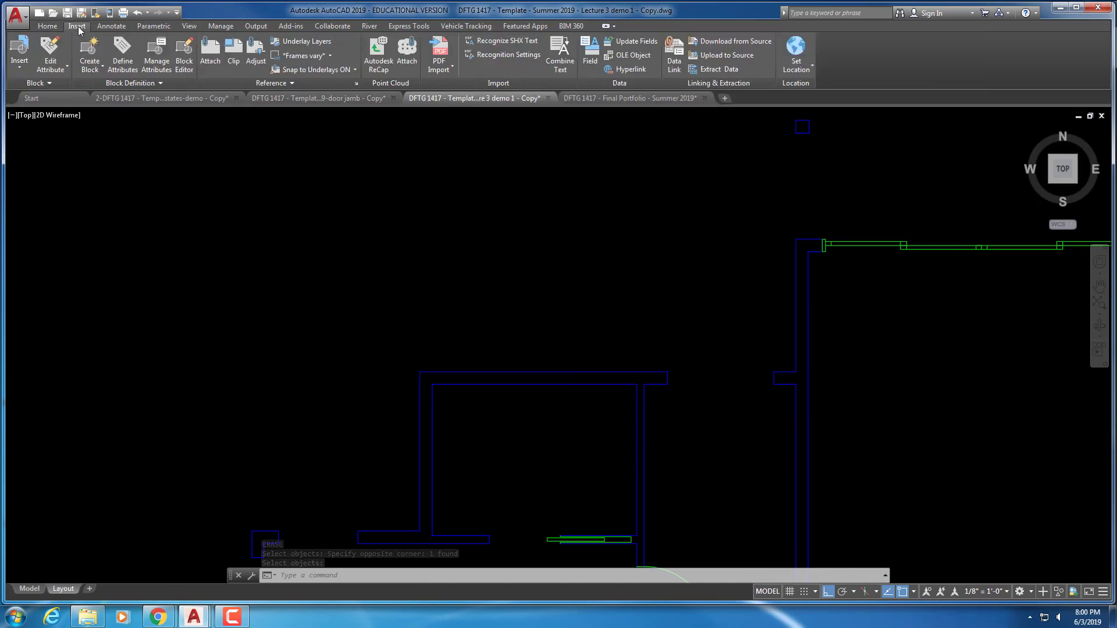
left_click(54, 82)
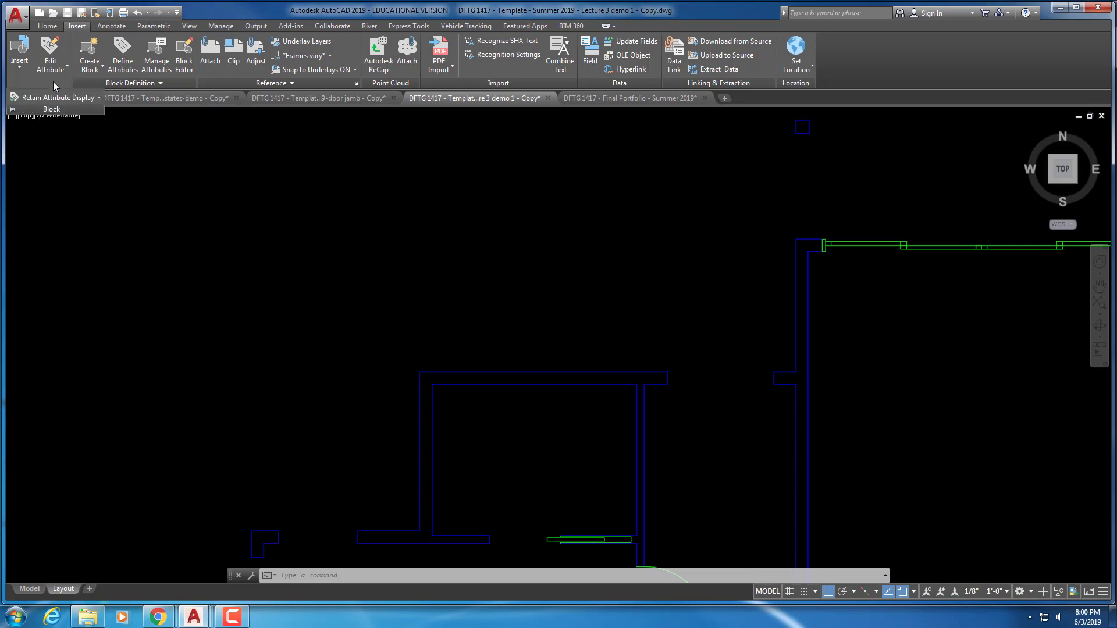
left_click(20, 71)
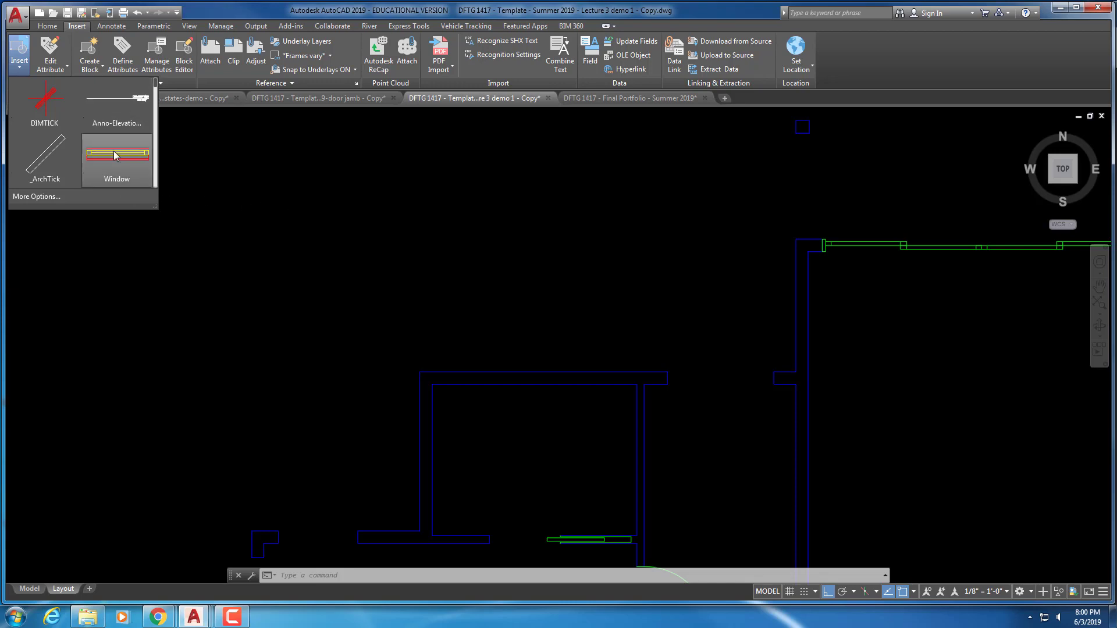
left_click(46, 197)
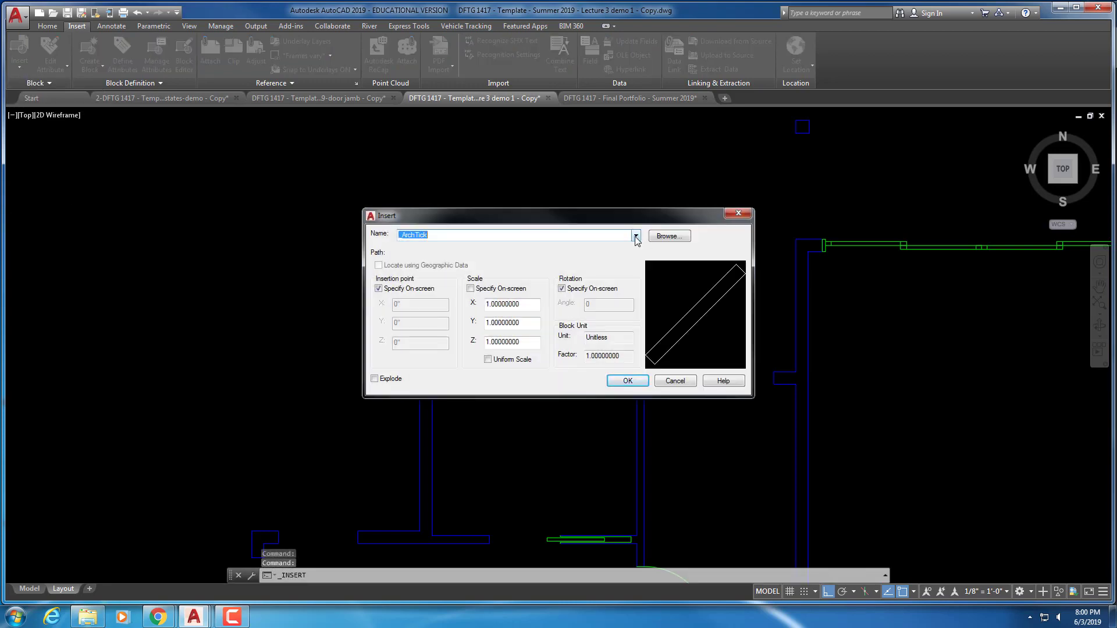
left_click(636, 237)
left_click_drag(635, 292, 645, 439)
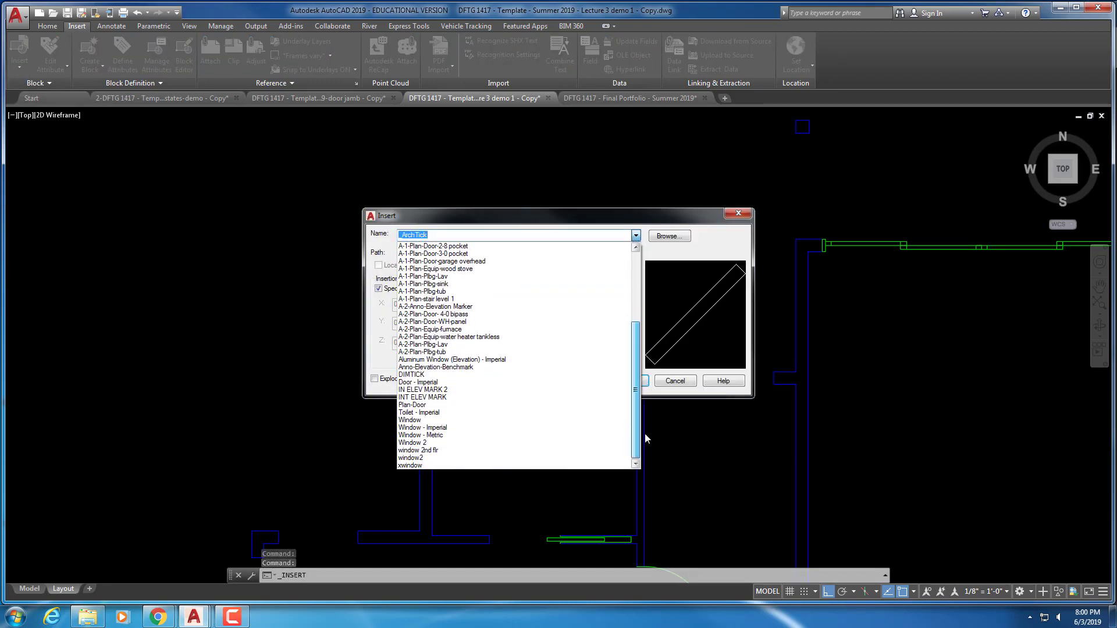
left_click(414, 421)
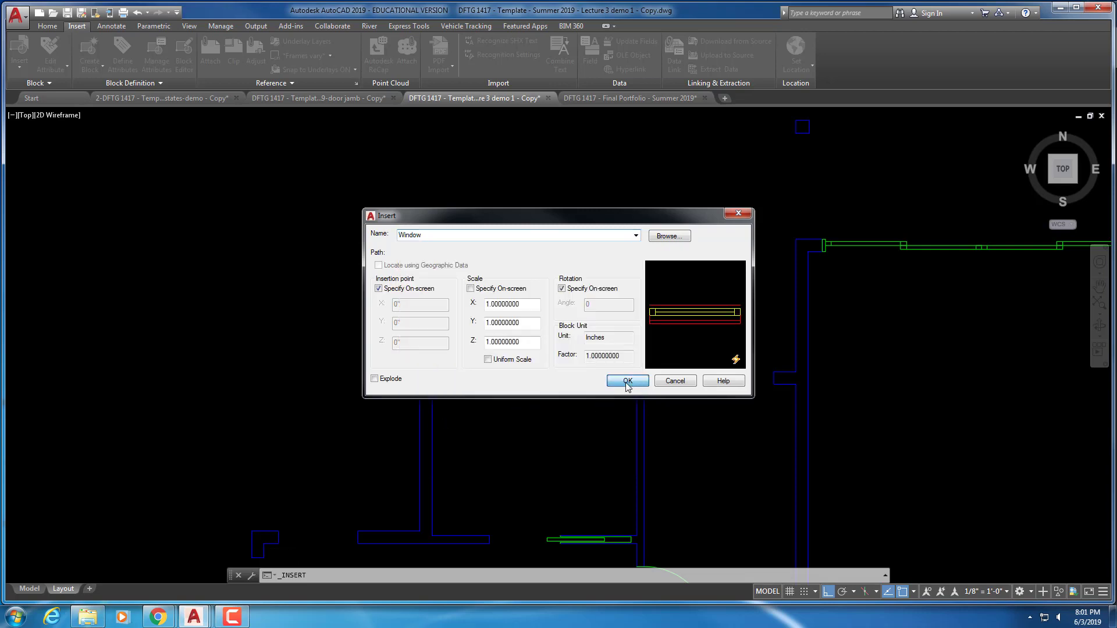
left_click(627, 381)
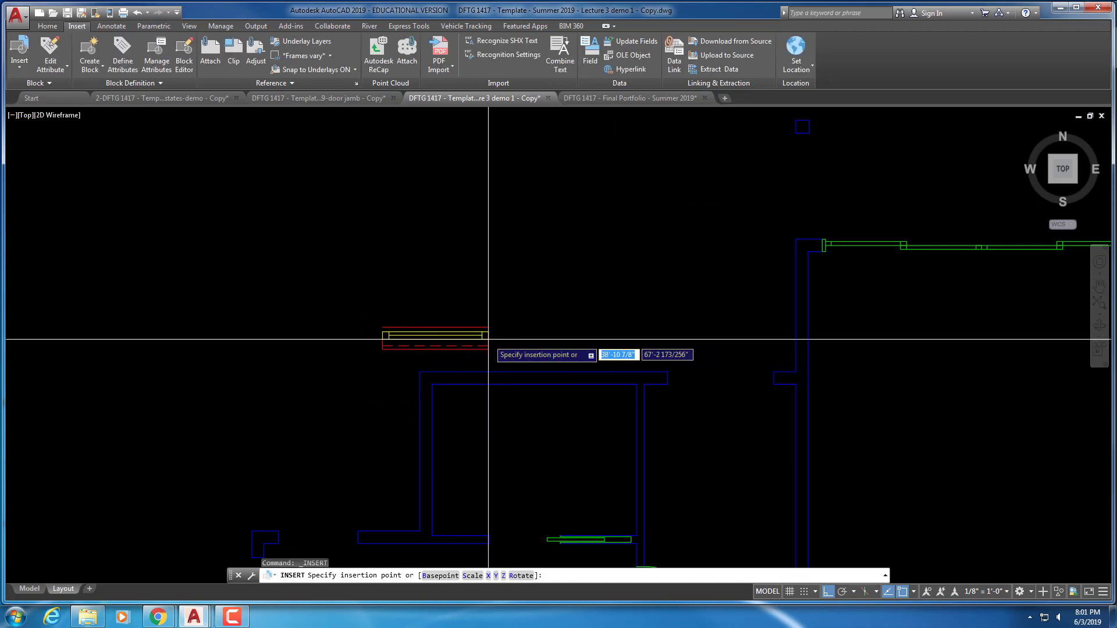
Place the Window block in the plan with no rotation
middle_click_drag(556, 300, 796, 180)
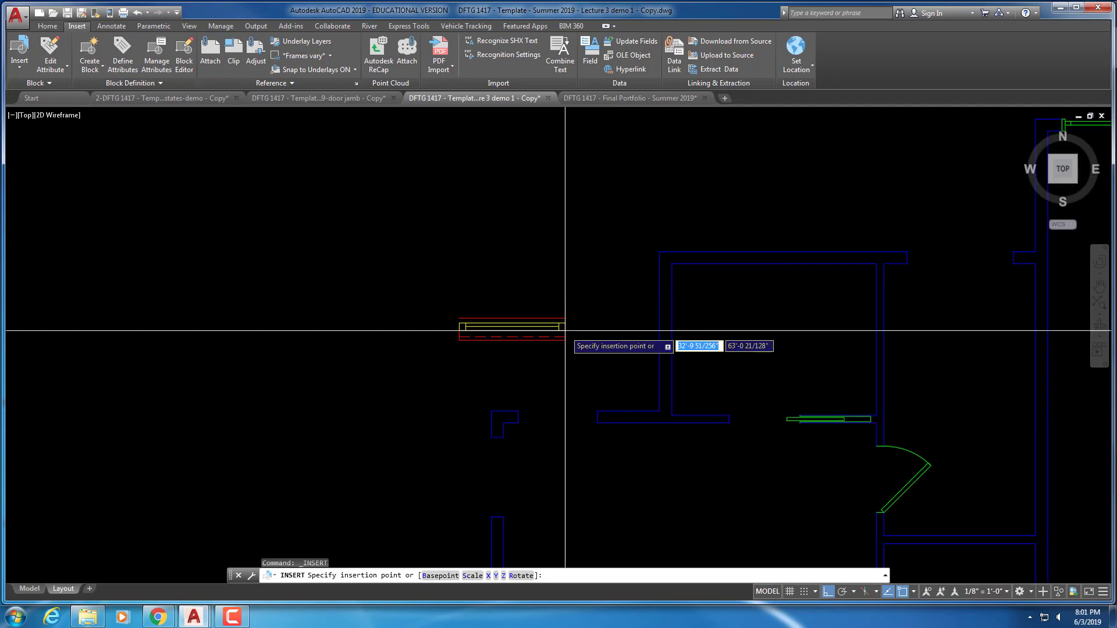
scroll(565, 330, "up", 4)
left_click(650, 336)
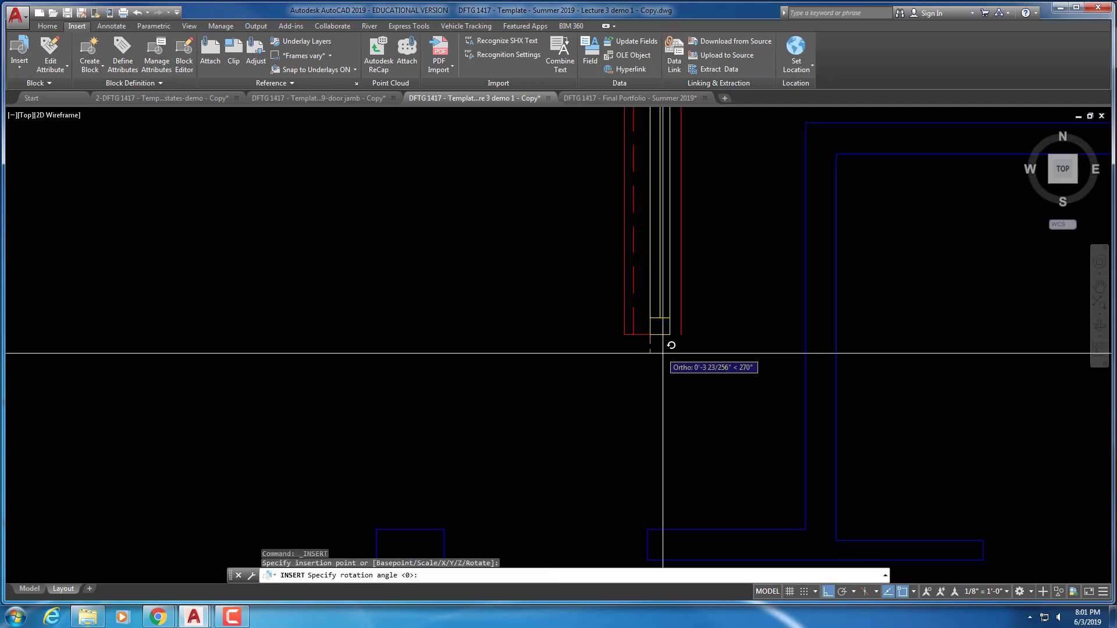
left_click(517, 265)
scroll(522, 267, "down", 2)
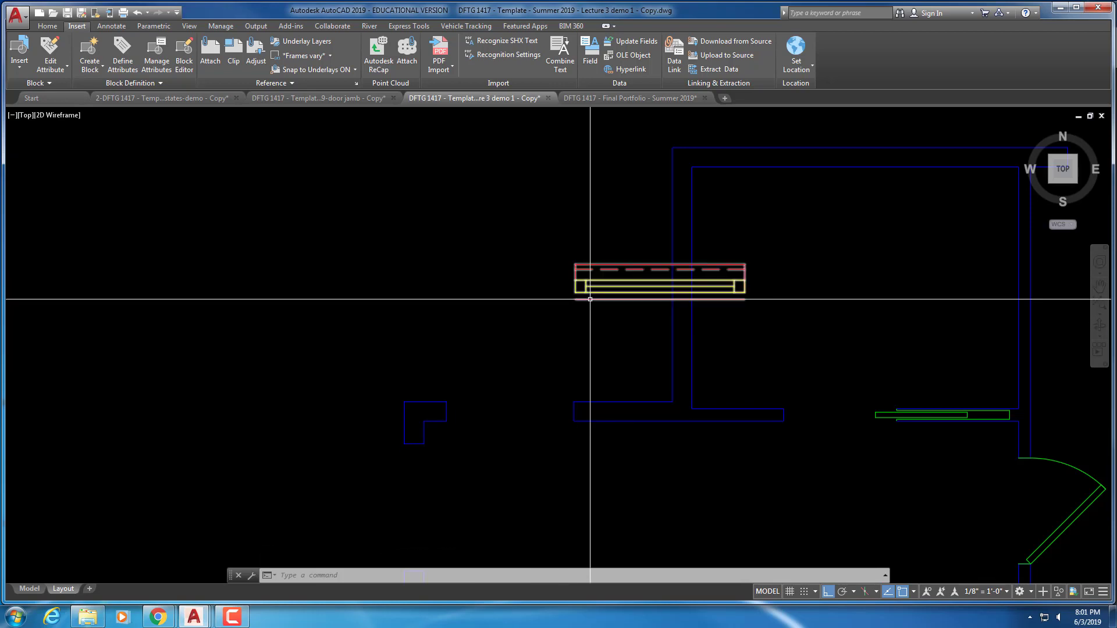
Shorten the window by stretching its end grip to a snapped endpoint
left_click(591, 280)
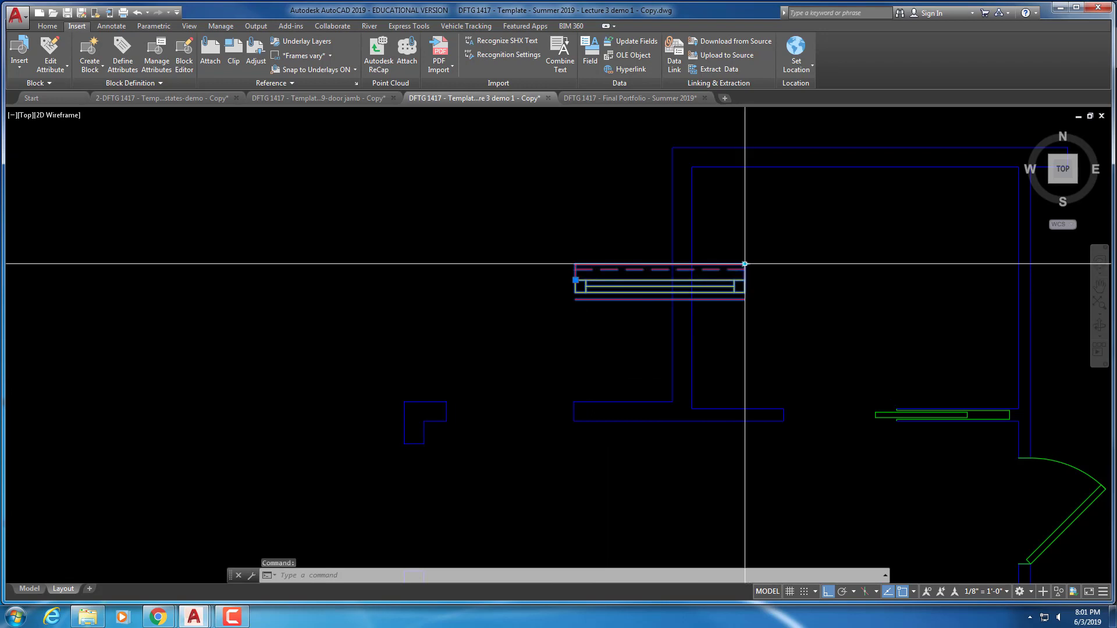
left_click(745, 264)
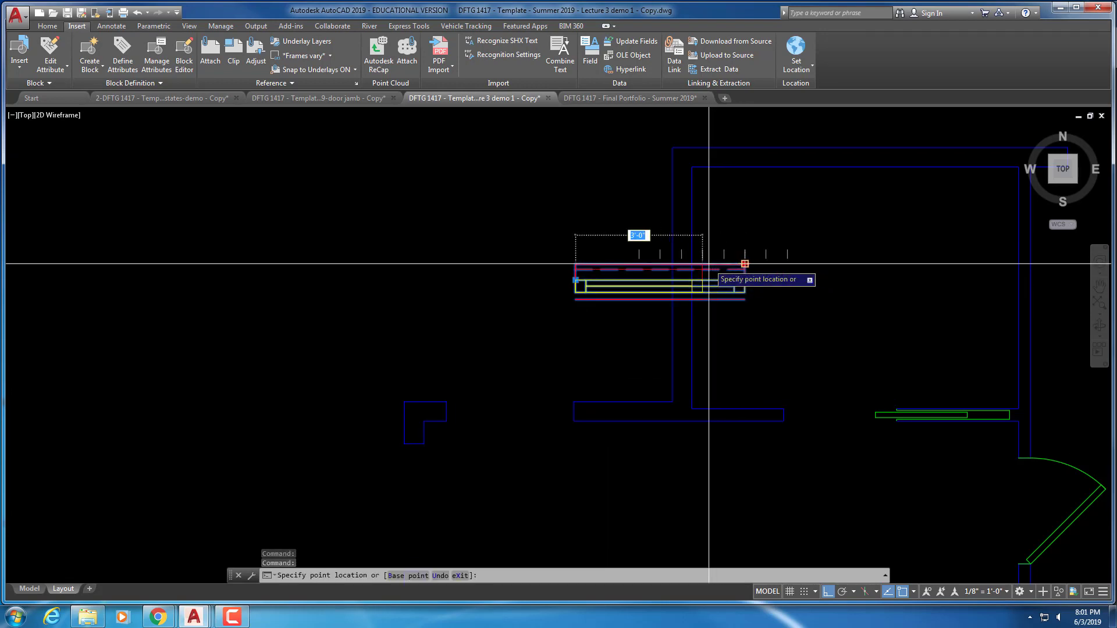
left_click(716, 263)
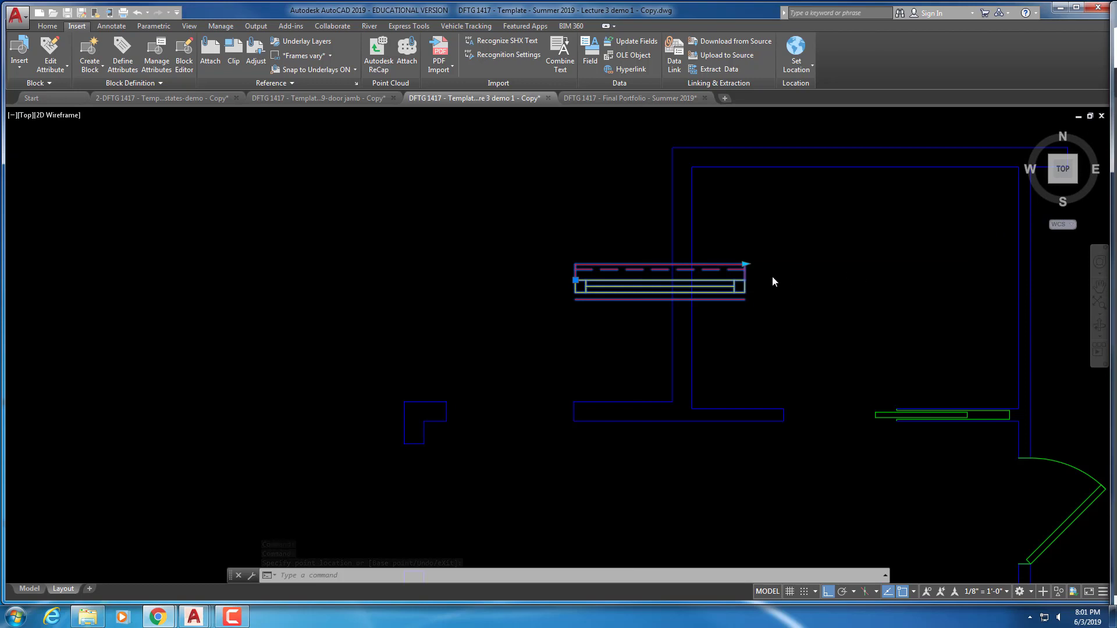
key("Escape")
key("Escape")
left_click(743, 257)
key("Escape")
left_click_drag(743, 257, 744, 260)
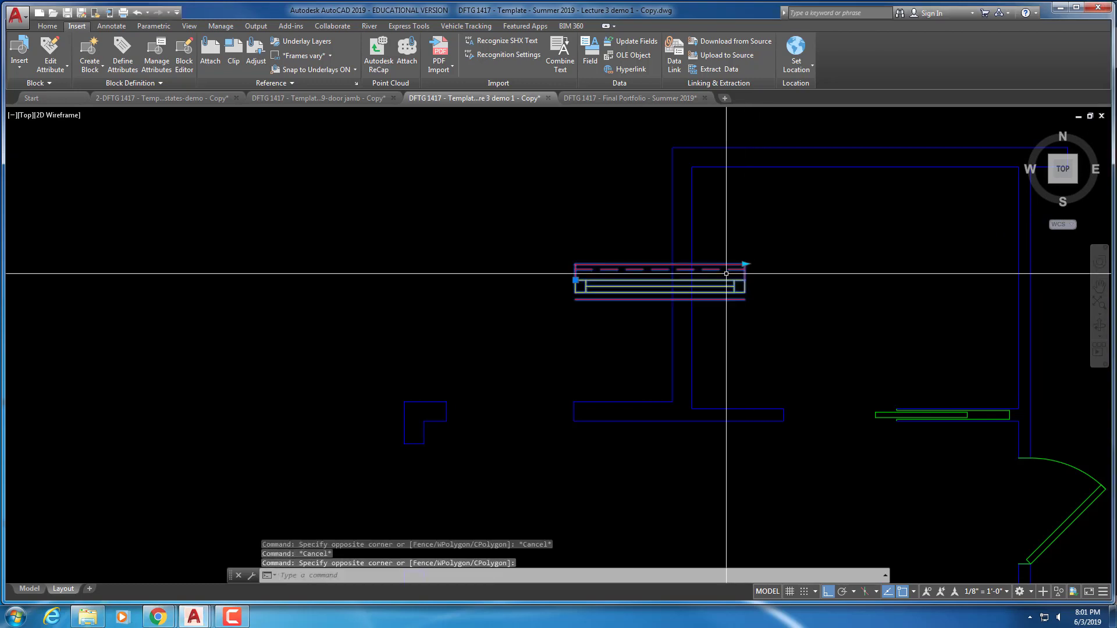
left_click(746, 264)
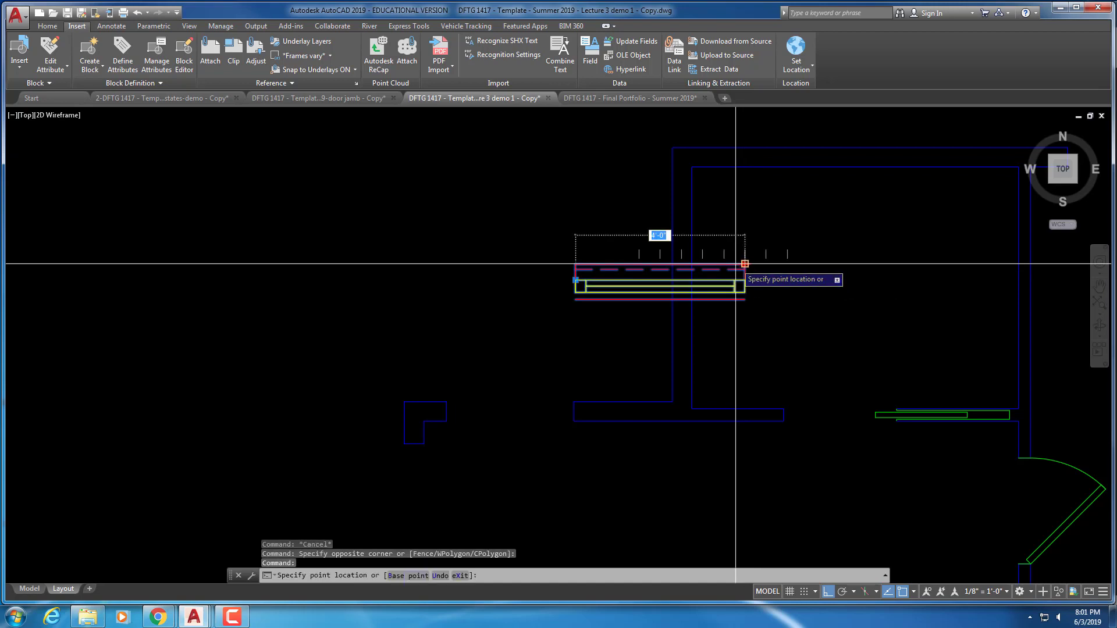
left_click(705, 231)
key("Escape")
key("Escape")
key("Escape")
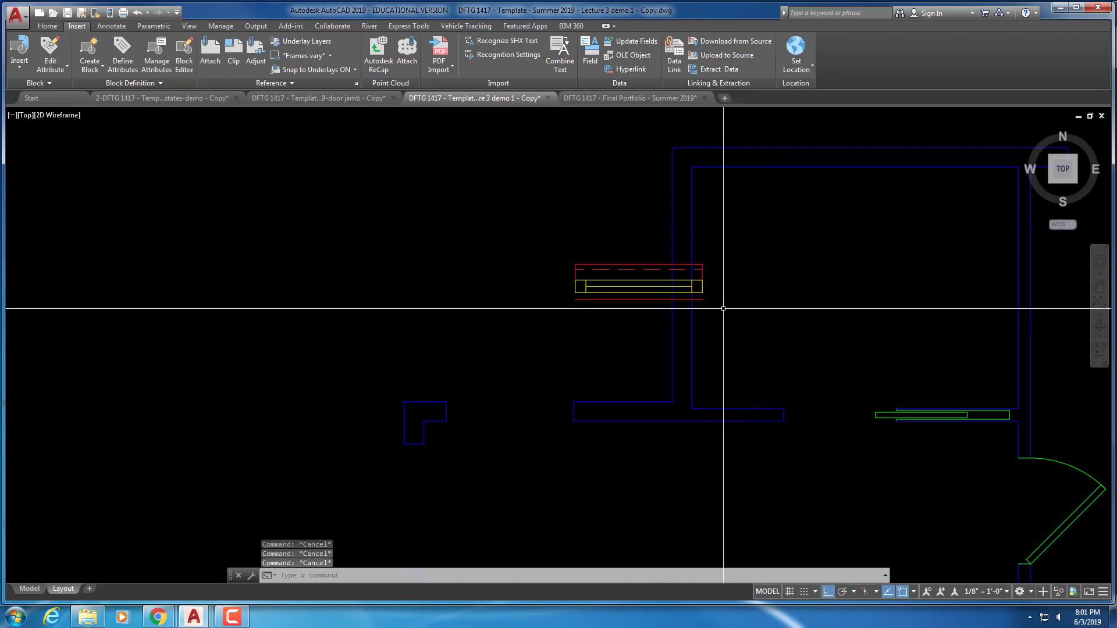
Move the shortened window onto the L-shaped wall end
type("m")
key("Return")
left_click(626, 312)
left_click(531, 250)
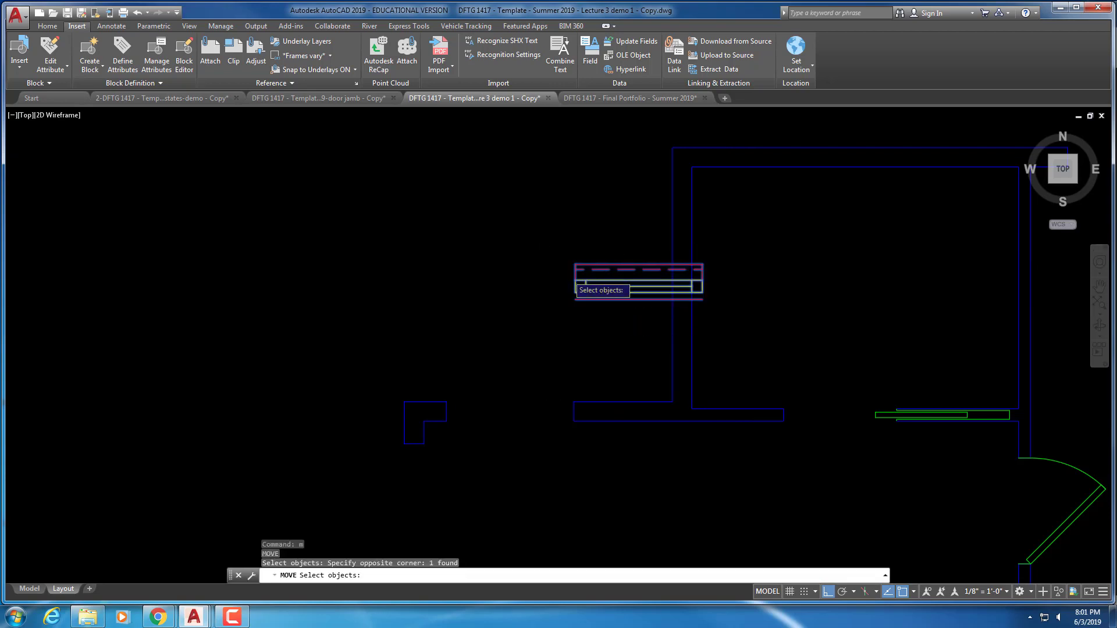
left_click(575, 280)
scroll(631, 240, "up", 5)
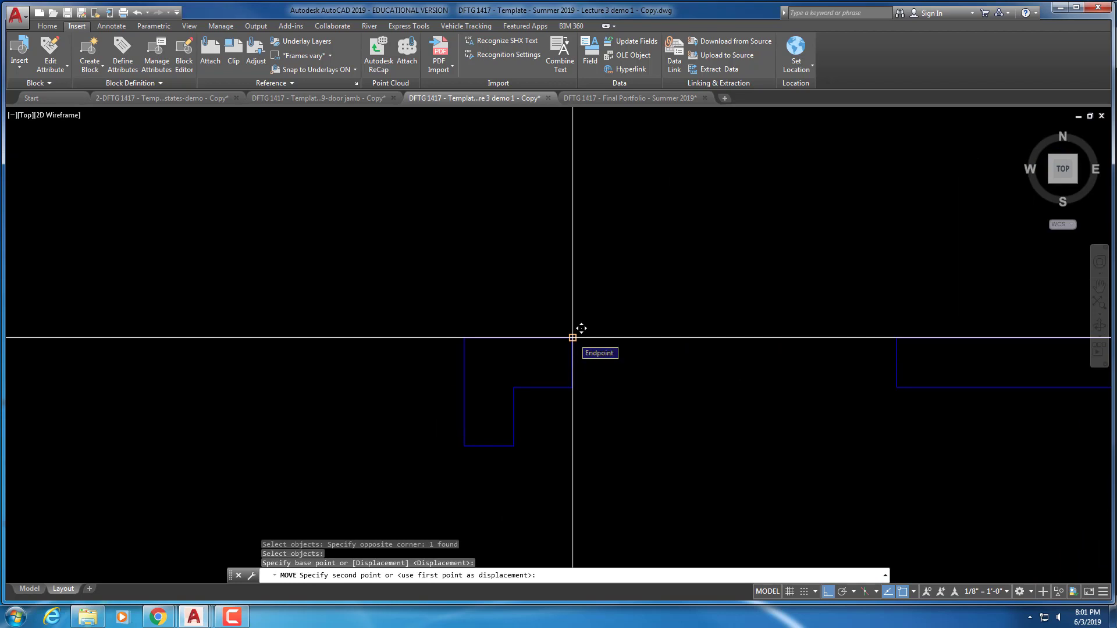
left_click(572, 336)
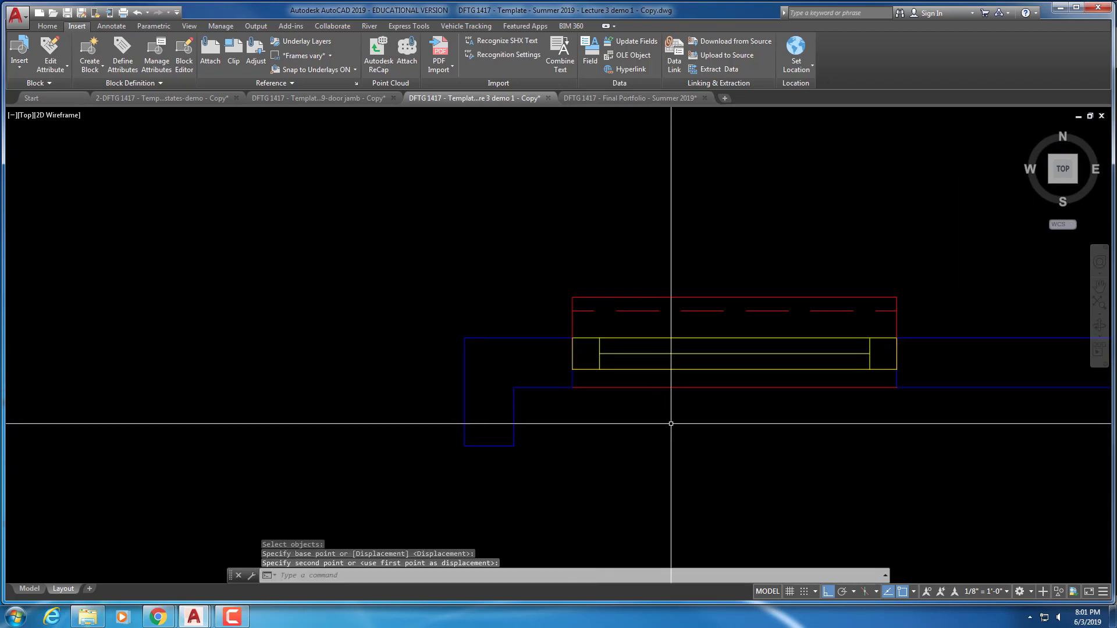
scroll(791, 346, "down", 6)
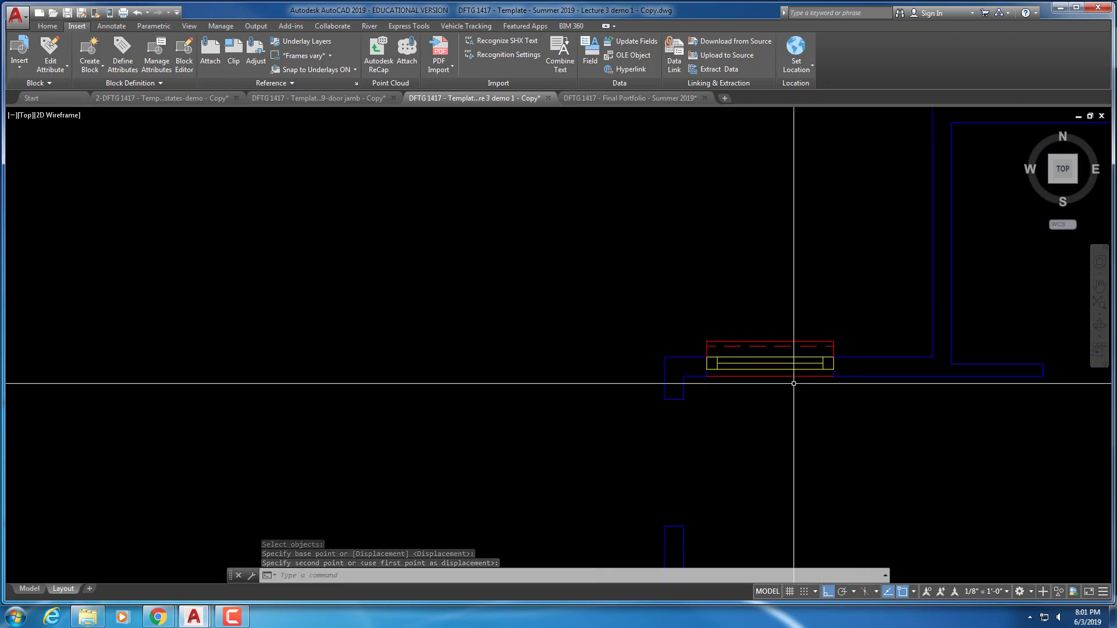
middle_click_drag(806, 441, 723, 322)
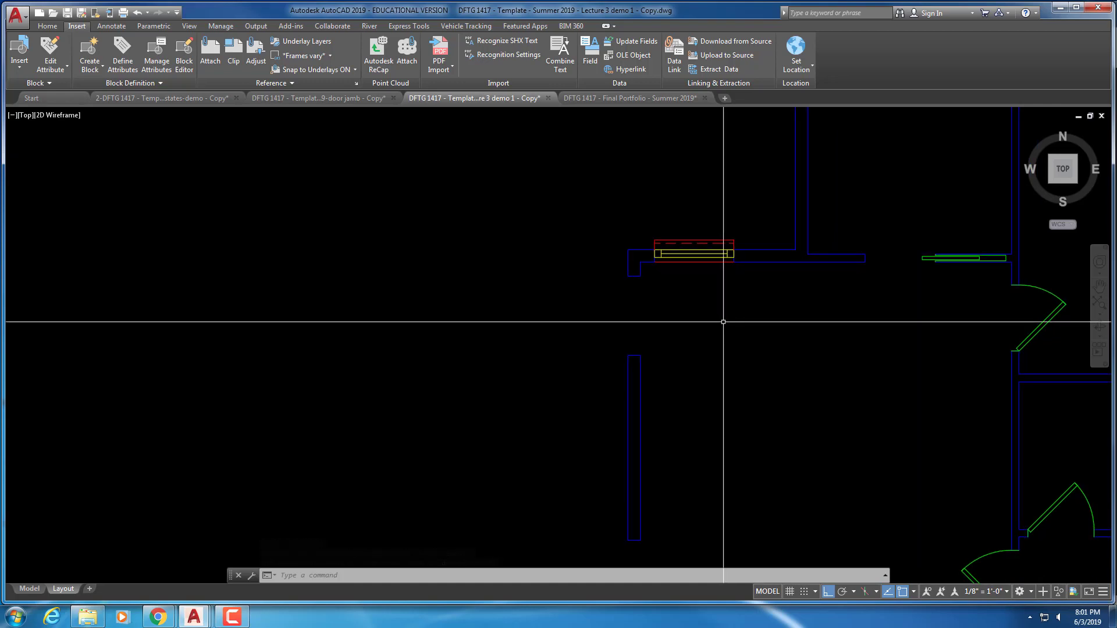
Copy the window block to a spot just below the original
key("Return")
left_click(712, 264)
key("Return")
left_click(699, 282)
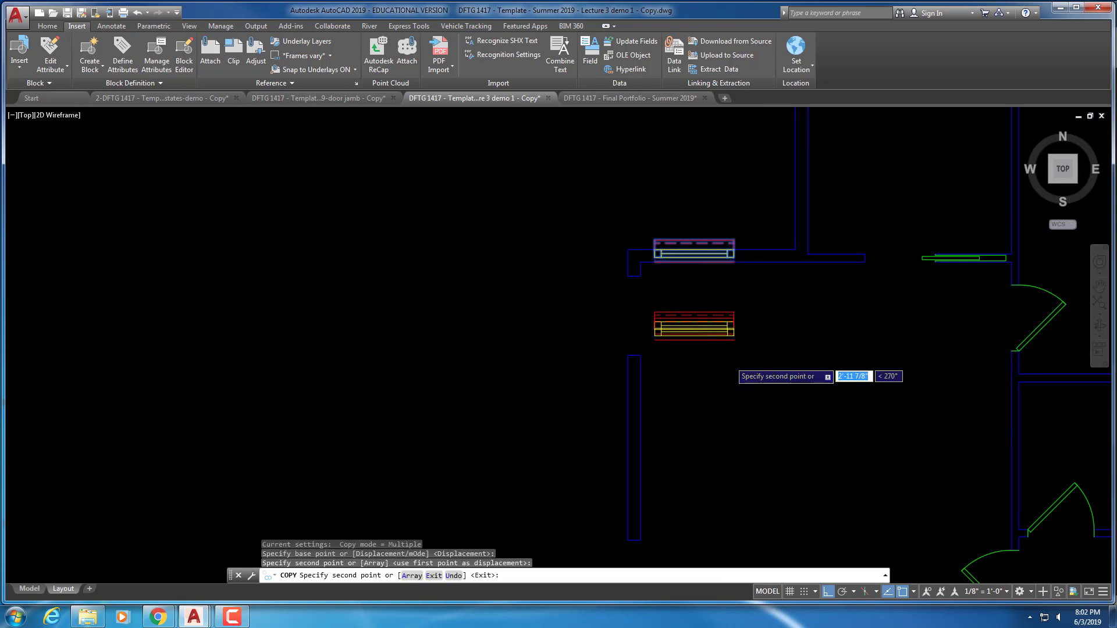
key("Escape")
key("Escape")
key("Escape")
key("Escape")
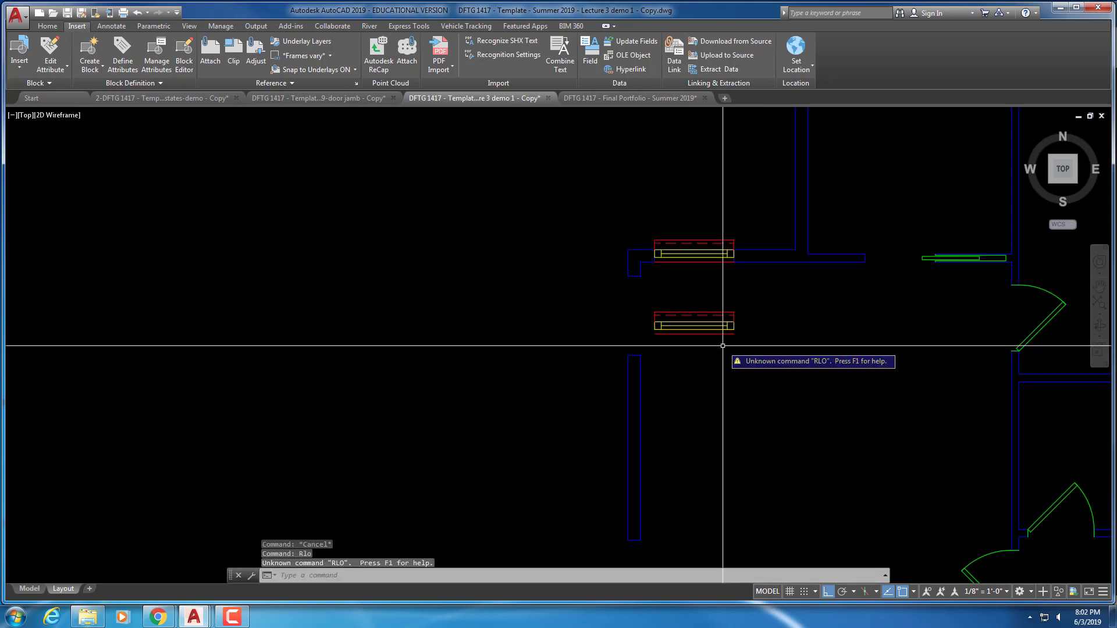
Rotate the copied window 90 degrees so it stands upright
type("o")
key("Return")
left_click(787, 349)
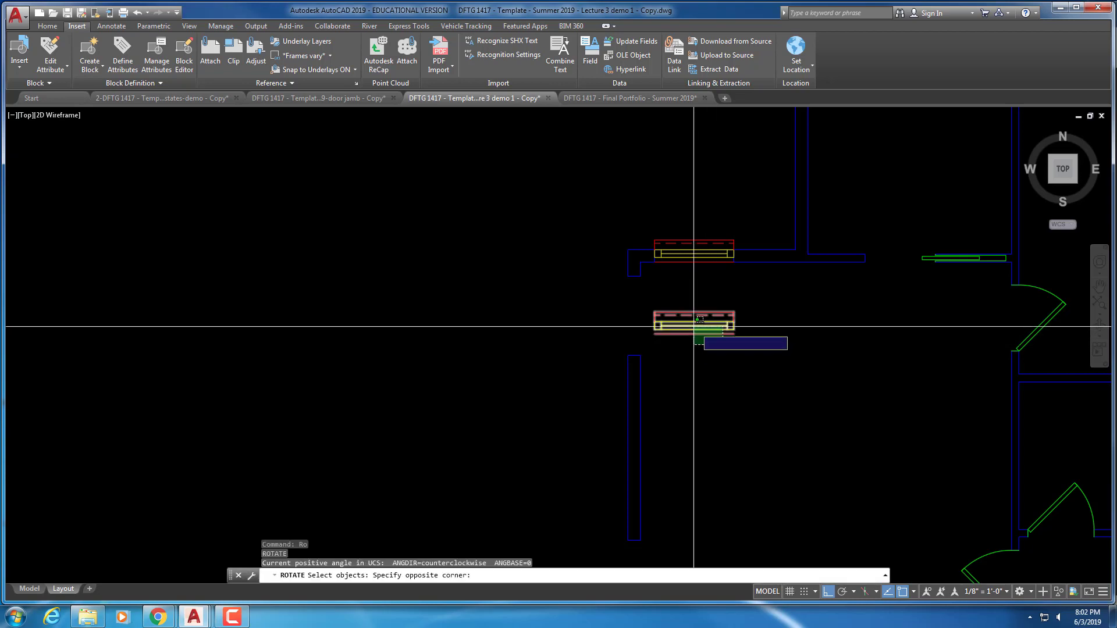
left_click(691, 324)
key("Return")
left_click(694, 326)
left_click(702, 297)
scroll(702, 298, "up", 2)
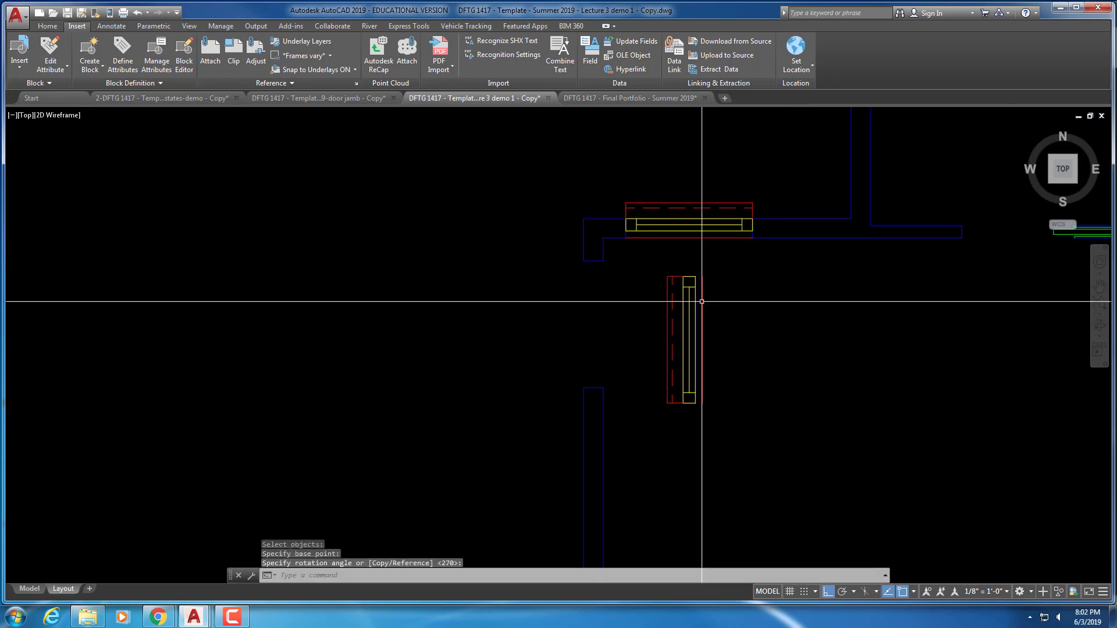
key("Escape")
key("Escape")
key("Escape")
Move the upright window into the left wall just below the top-left corner
type("m")
key("Return")
left_click(747, 284)
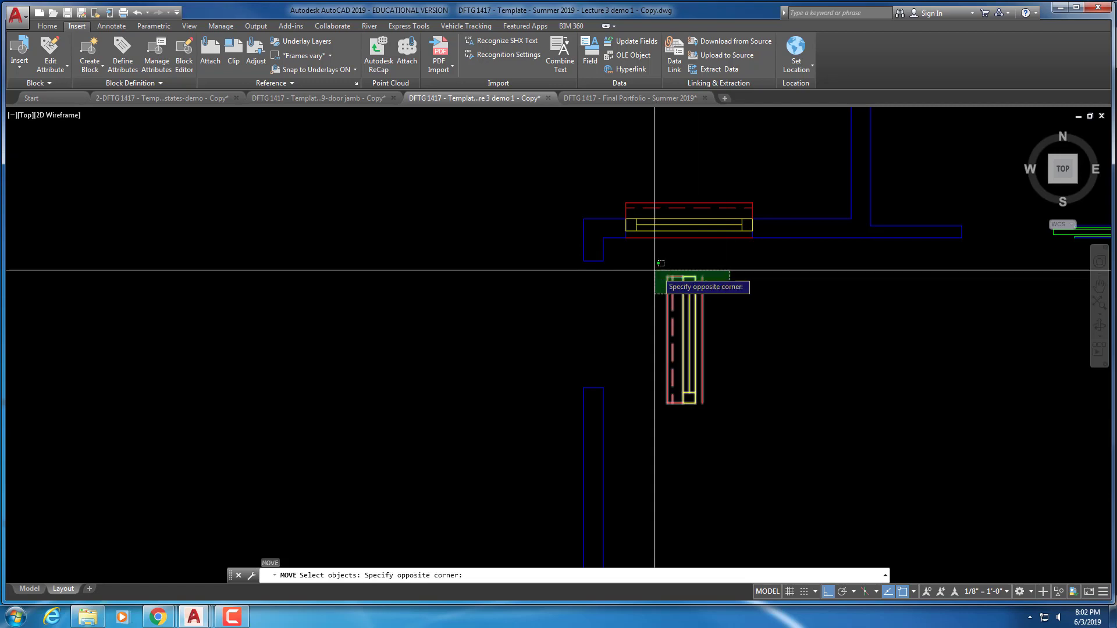
left_click(661, 270)
key("Return")
left_click(691, 276)
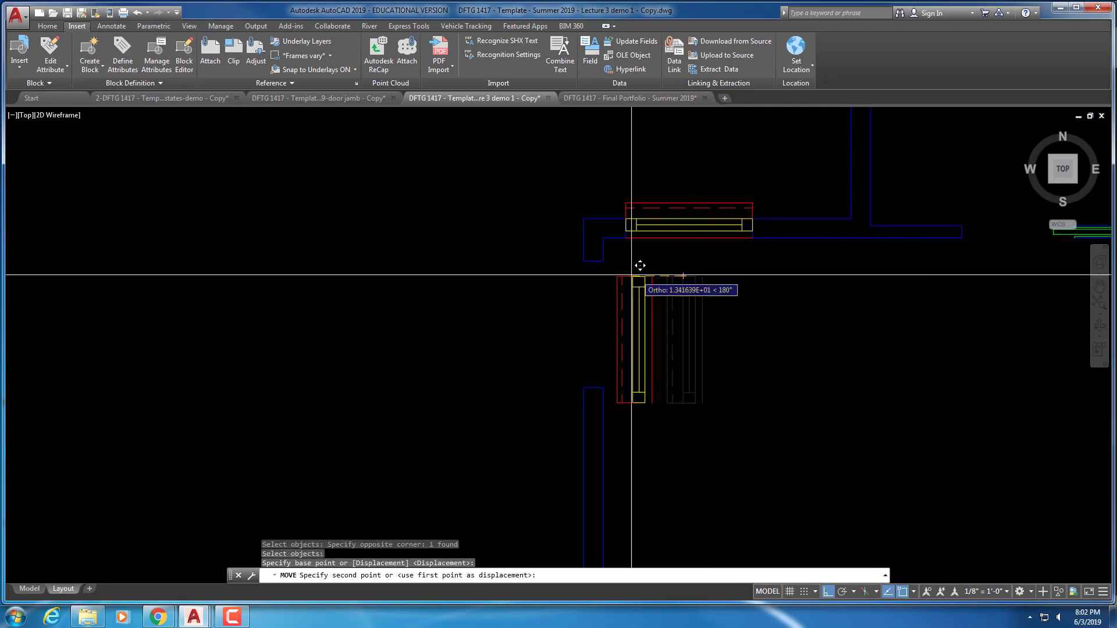
left_click(584, 260)
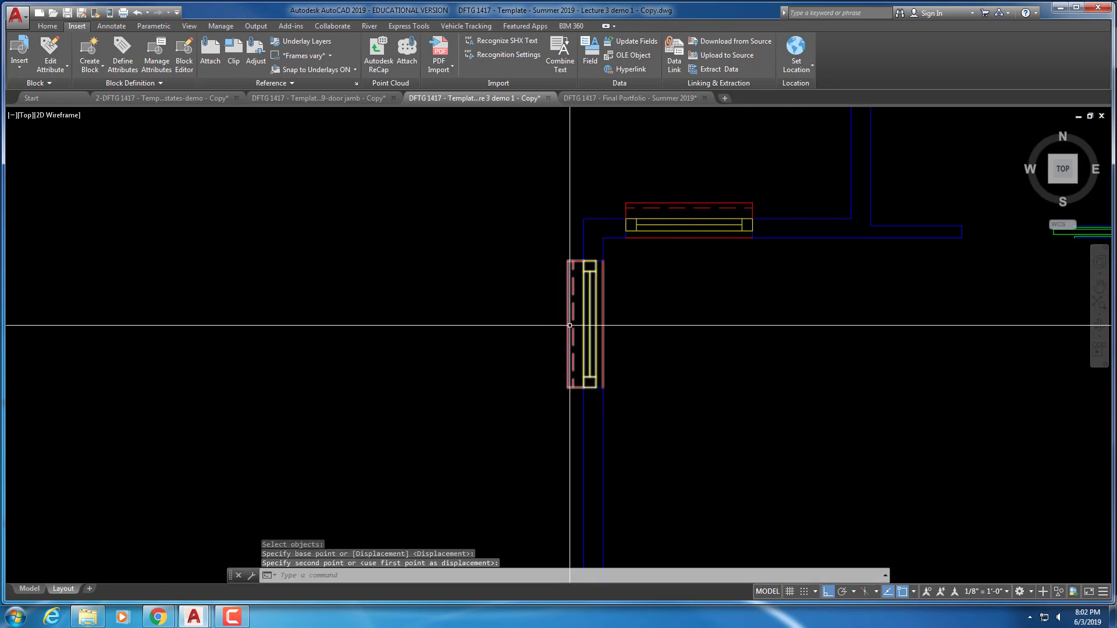
key("Escape")
key("Escape")
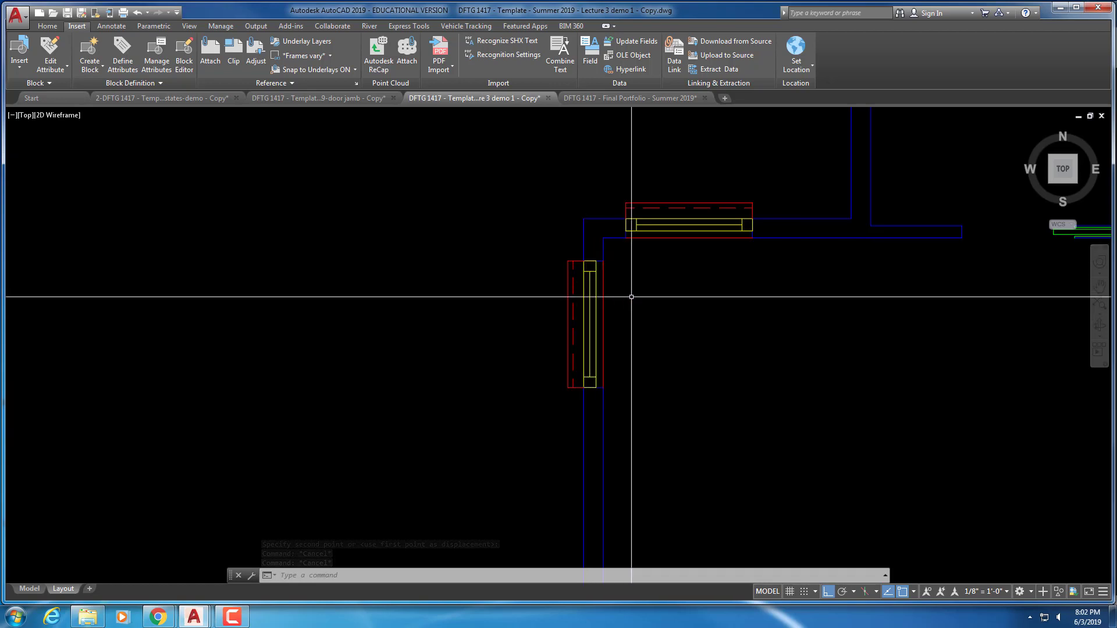
Copy the upright window from its top point to a lower spot on the left wall
scroll(653, 327, "down", 2)
middle_click_drag(653, 326, 646, 204)
type("co")
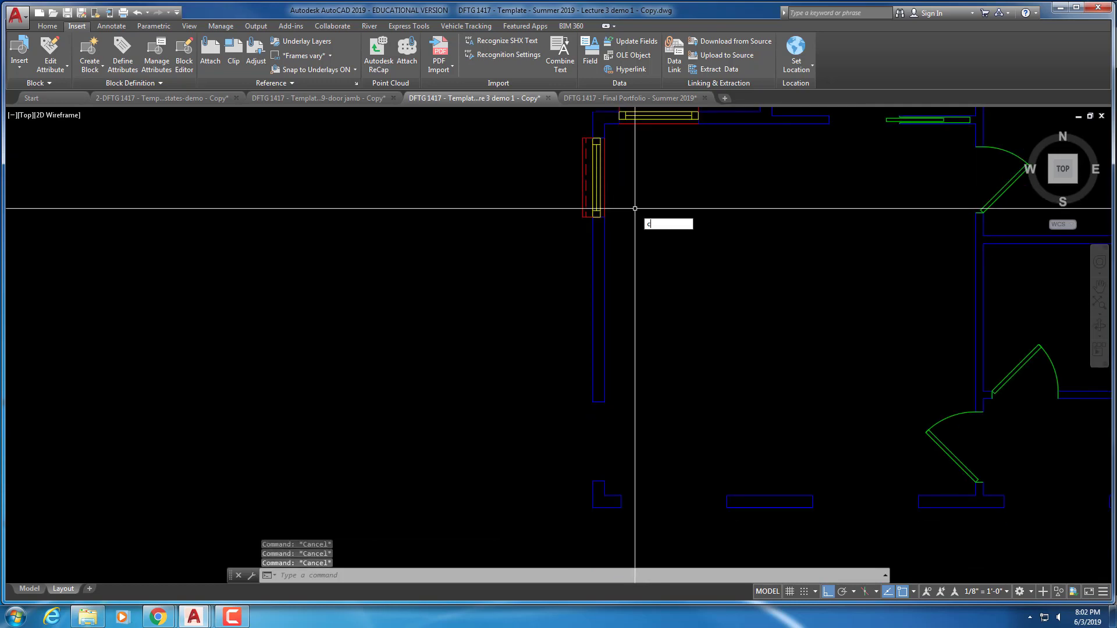
key("Return")
left_click(582, 137)
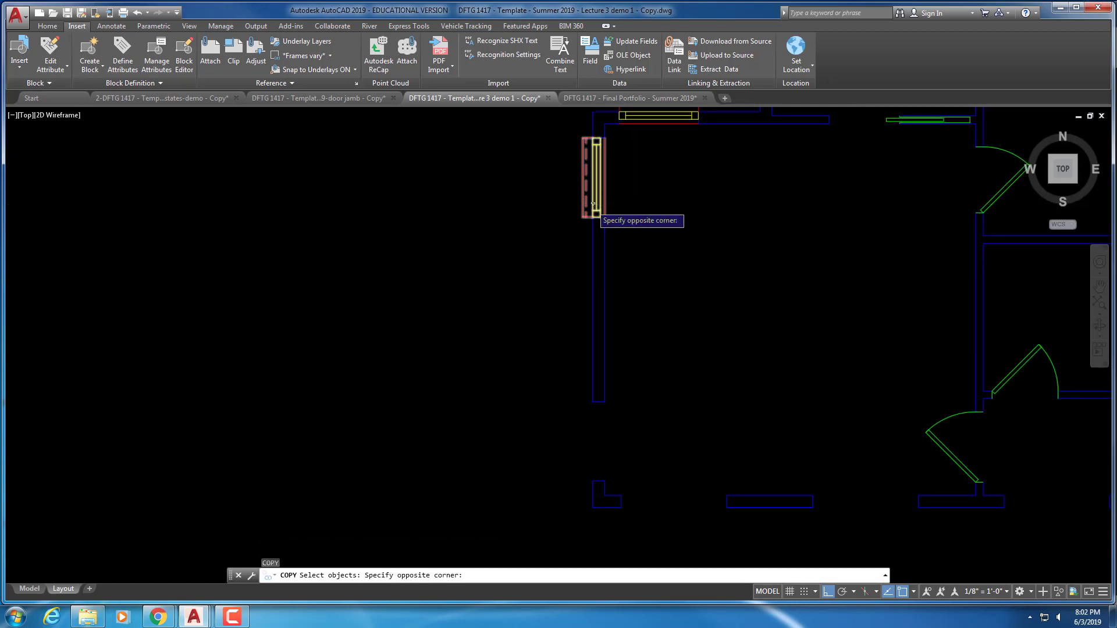
left_click(606, 220)
key("Return")
left_click(597, 138)
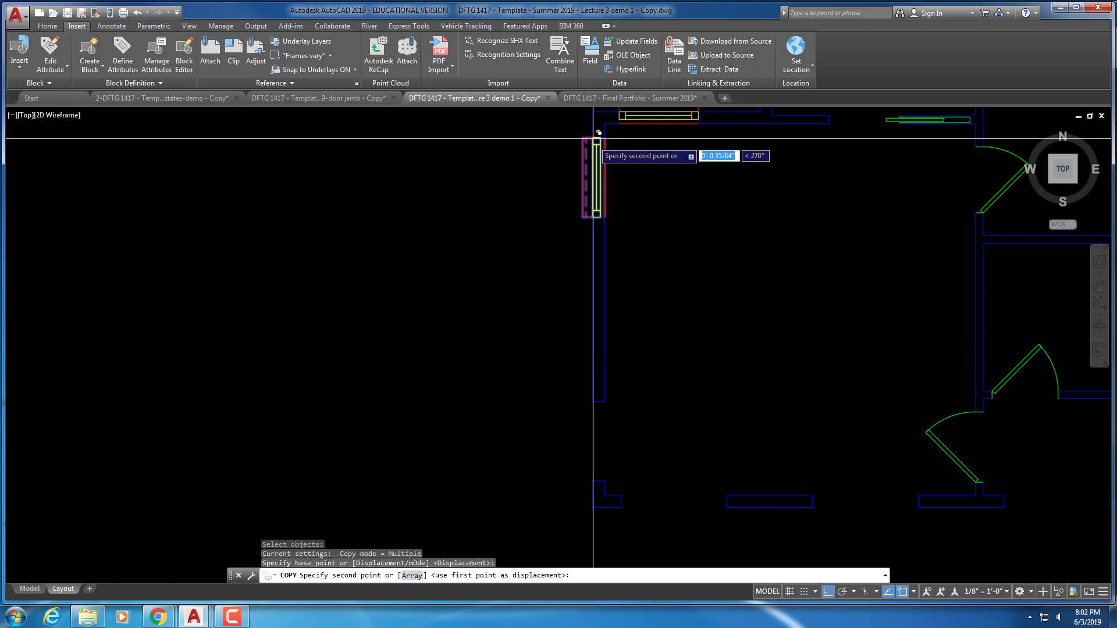
left_click(592, 406)
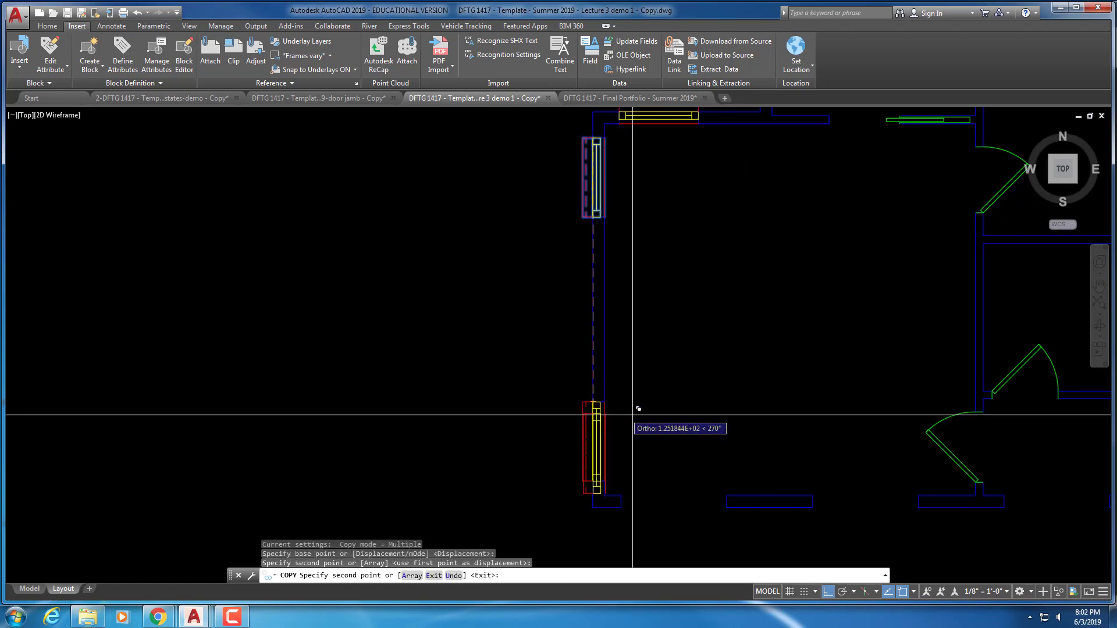
mouse_move(631, 411)
middle_mouse_down()
mouse_move(656, 377)
mouse_move(586, 329)
middle_mouse_up()
key("Escape")
key("Escape")
scroll(655, 384, "down", 1)
scroll(651, 332, "up", 1)
scroll(641, 347, "down", 3)
key("Escape")
key("Escape")
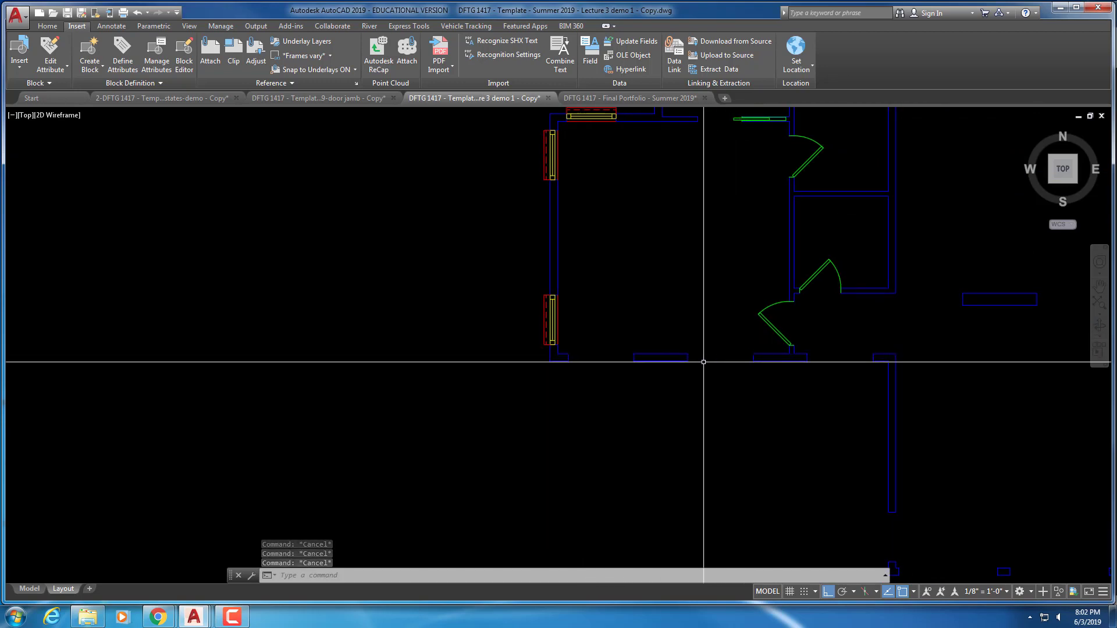
scroll(589, 321, "up", 2)
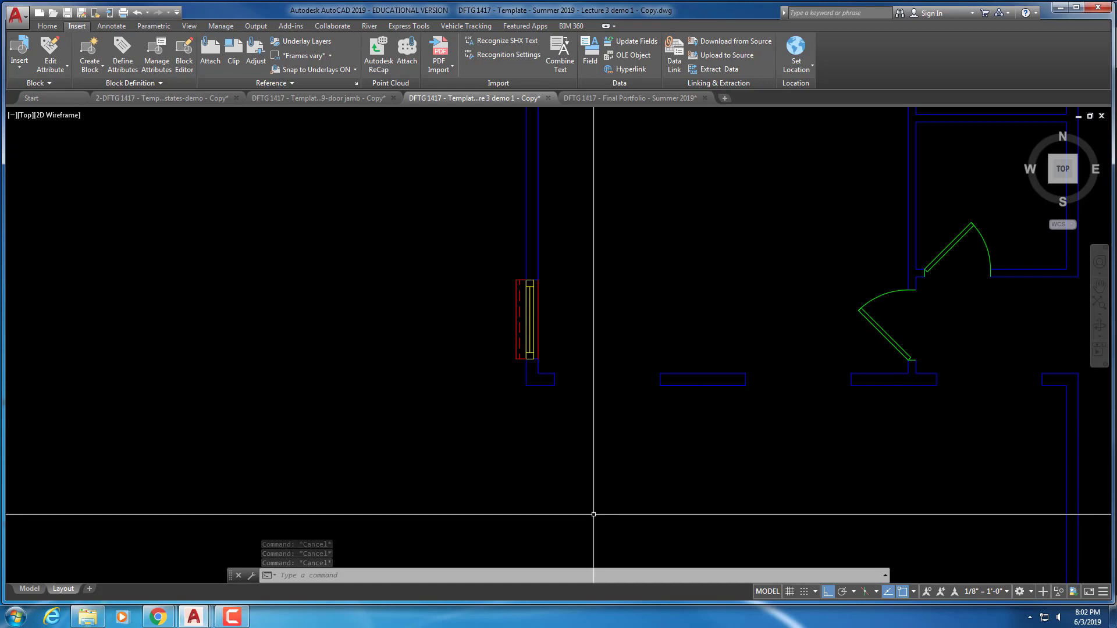
Copy the window block to a spot just right of the original
key("Return")
left_click(523, 346)
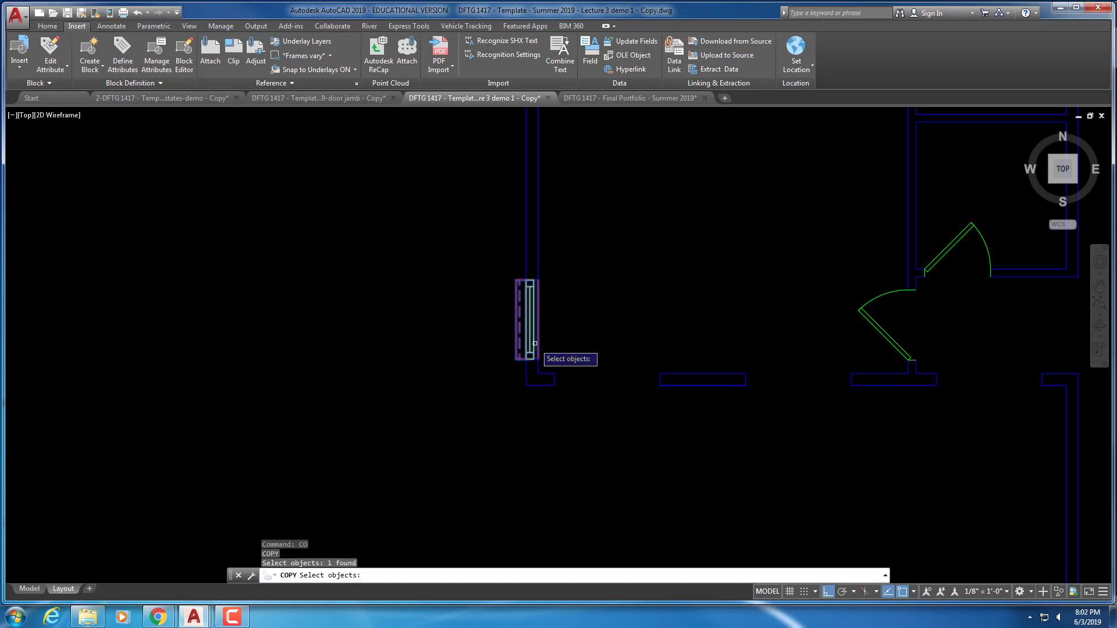
key("Return")
left_click(530, 343)
left_click(612, 341)
key("Escape")
key("Escape")
key("Escape")
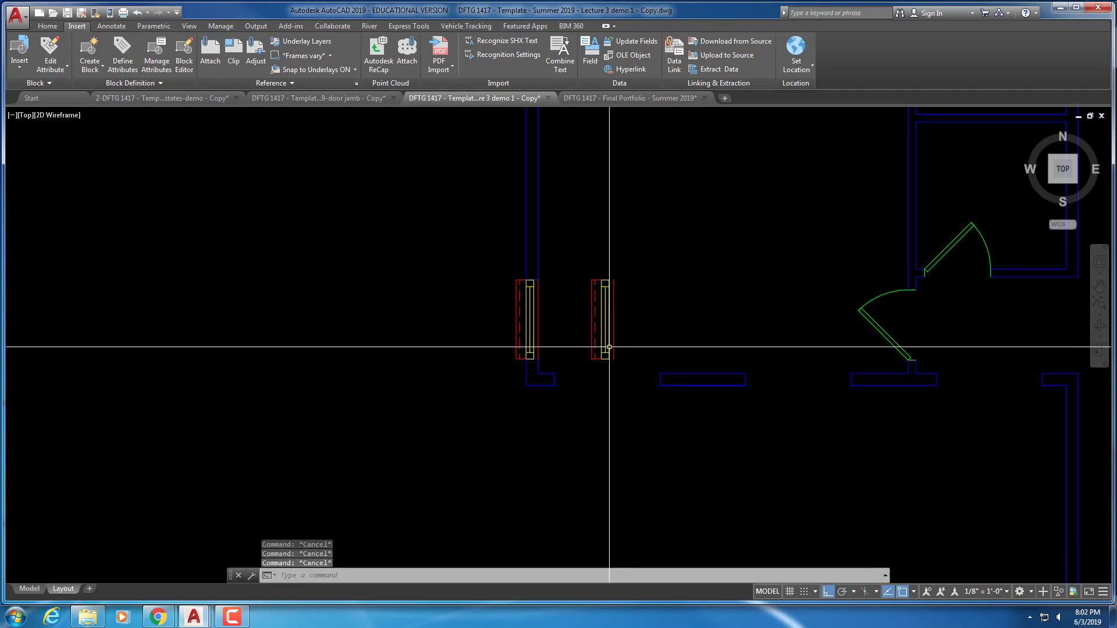
Rotate the copied window 90° so it lies horizontally
type("o")
key("Return")
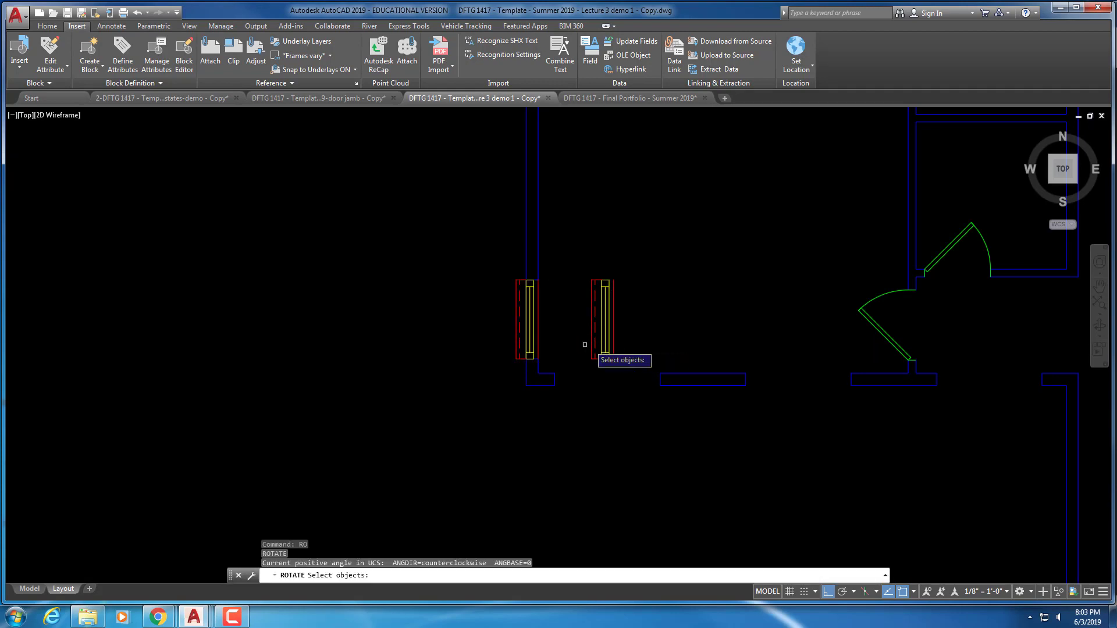
left_click(607, 343)
key("Return")
left_click(640, 327)
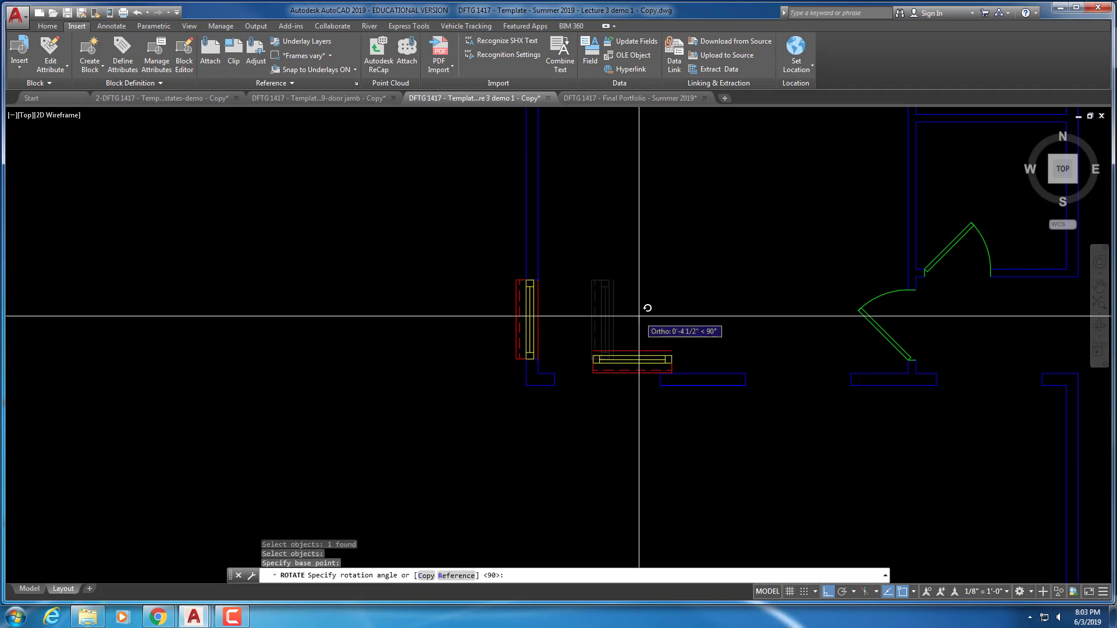
left_click(640, 316)
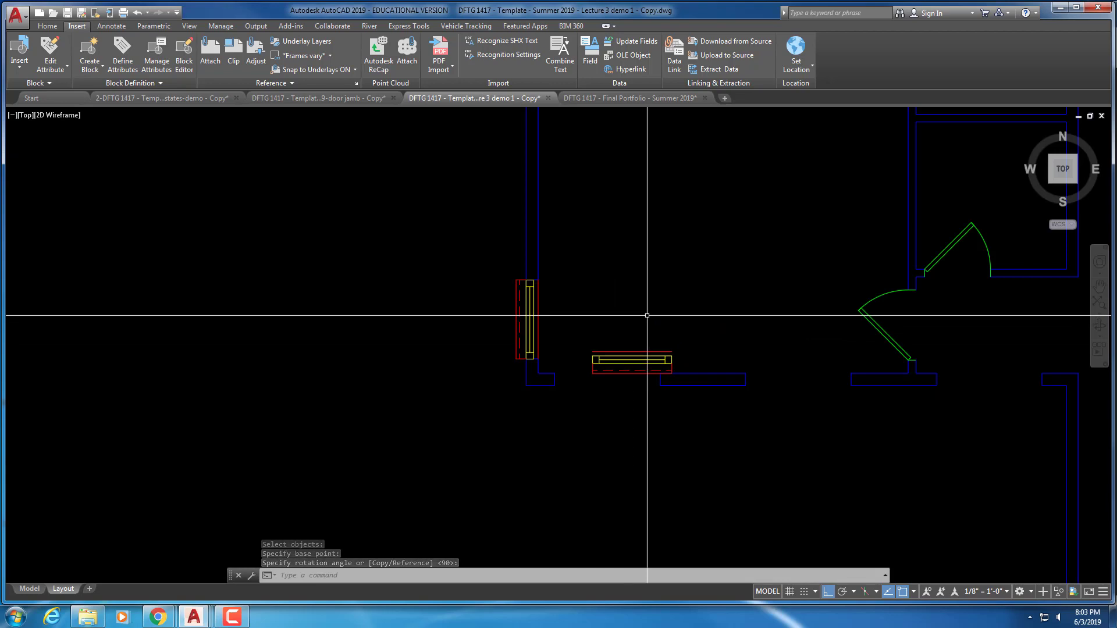
Move the horizontal window left into the bottom wall
type("m")
key("Return")
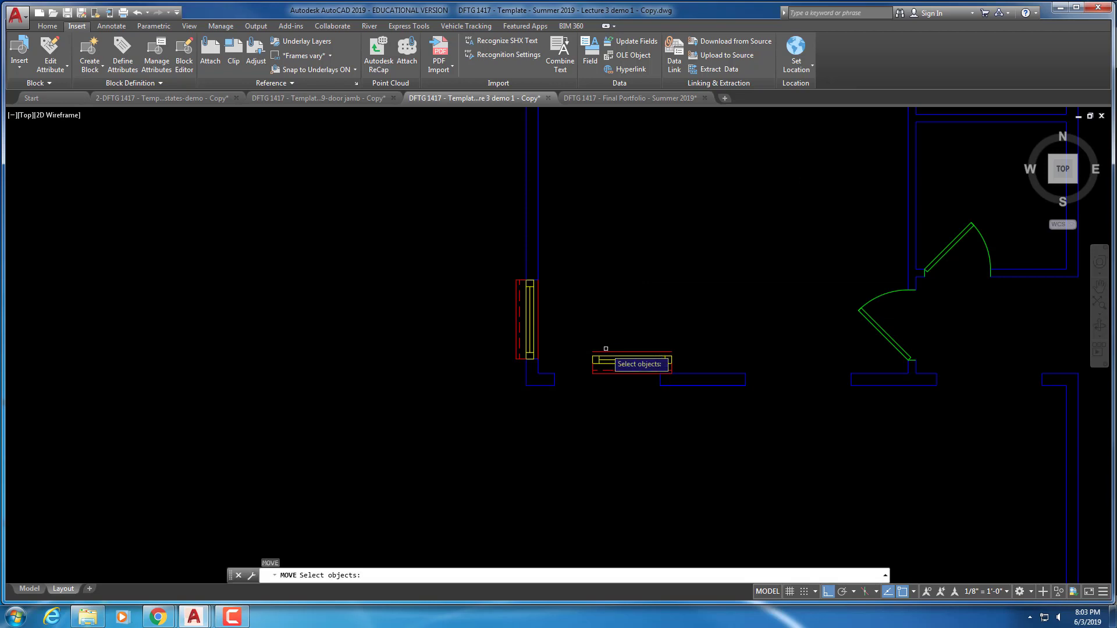
left_click(606, 349)
left_click(574, 379)
key("Return")
left_click(592, 357)
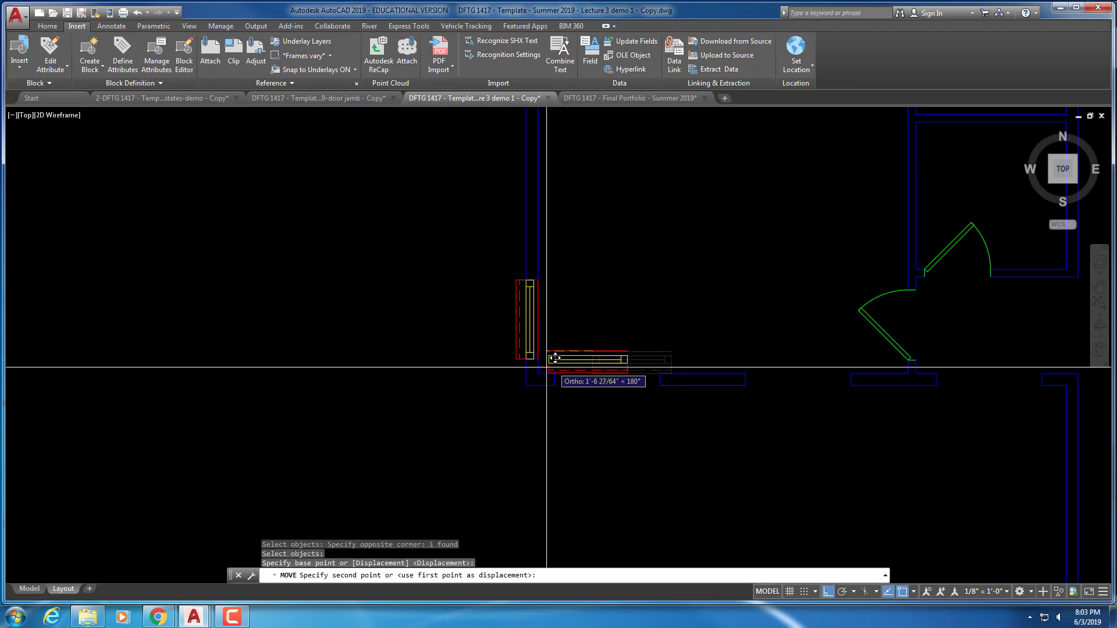
left_click(554, 376)
scroll(579, 389, "up", 4)
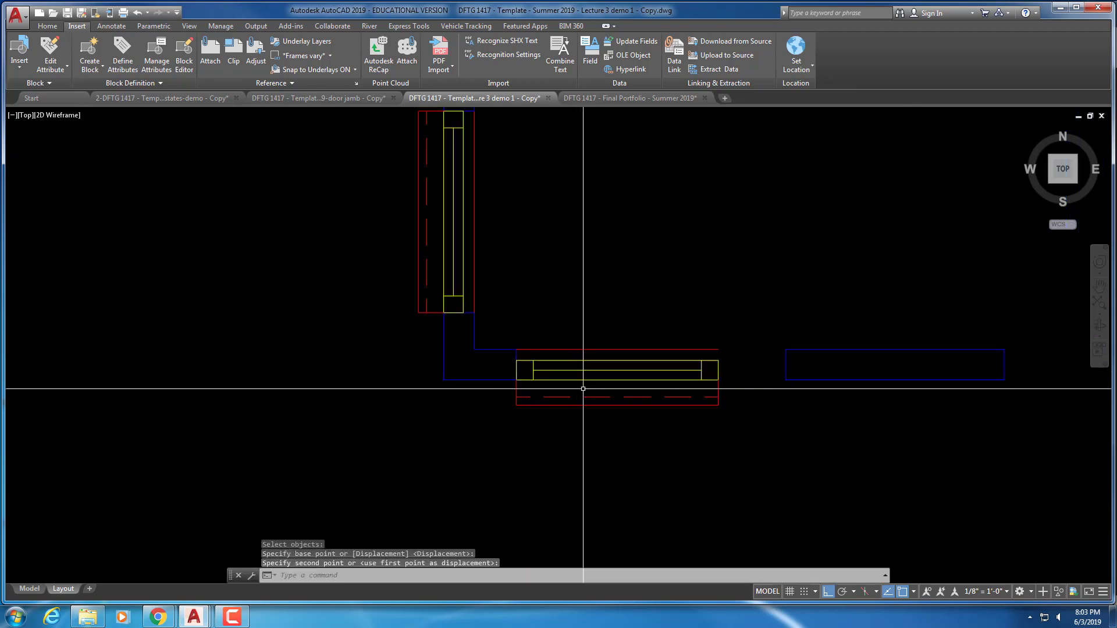
key("Escape")
Shift the horizontal window right so its corner meets the wall segment
left_click(720, 391)
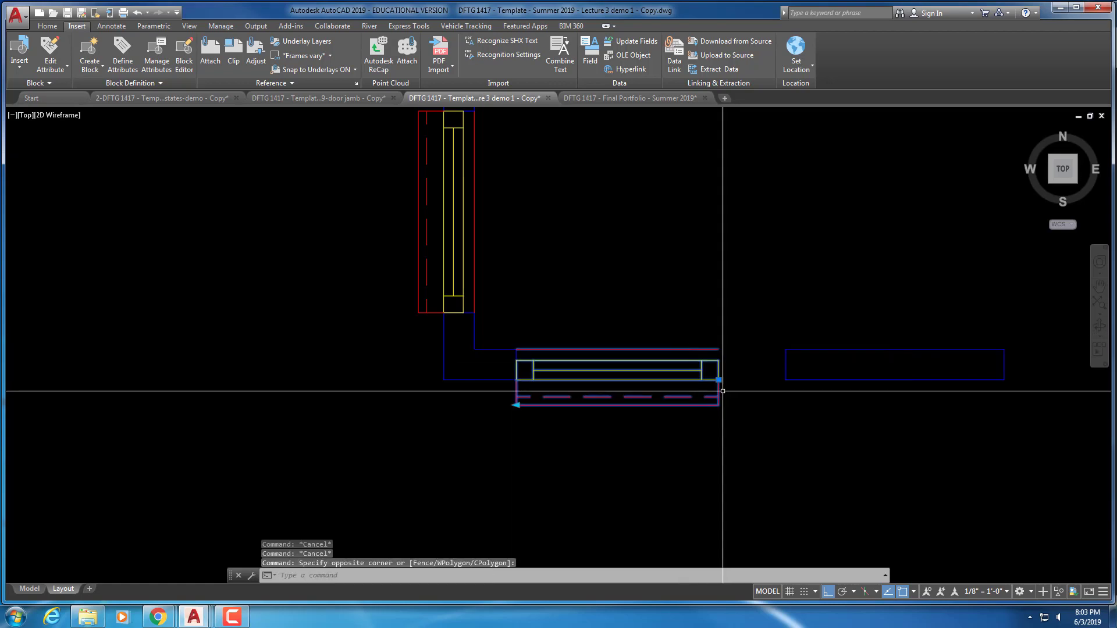
middle_click_drag(678, 423, 628, 303)
key("Escape")
key("Escape")
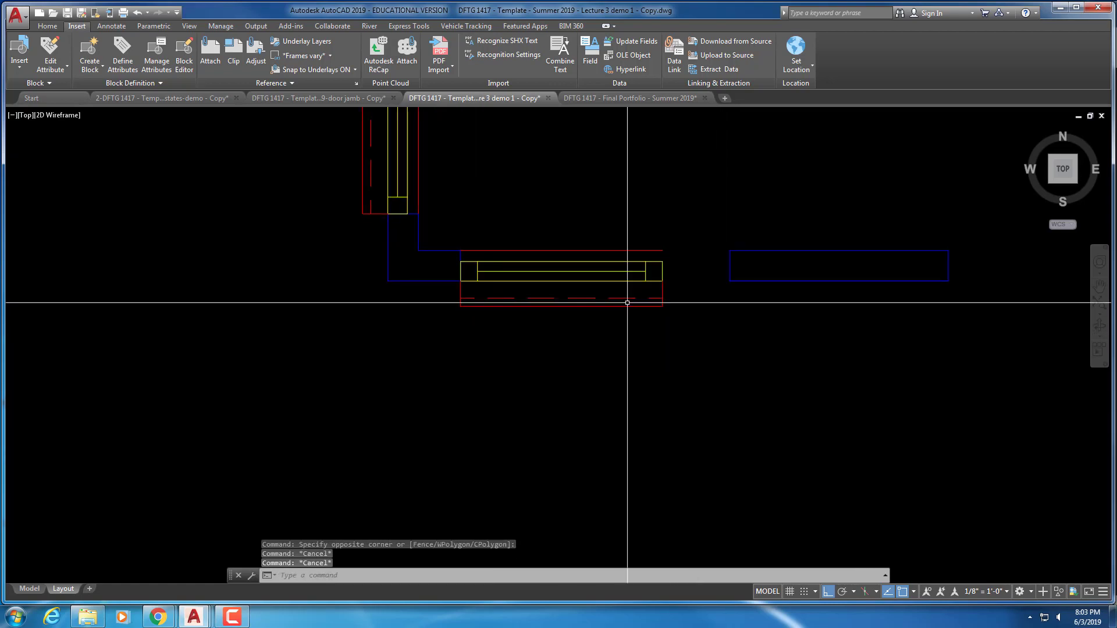
key("Return")
left_click(675, 326)
left_click(625, 259)
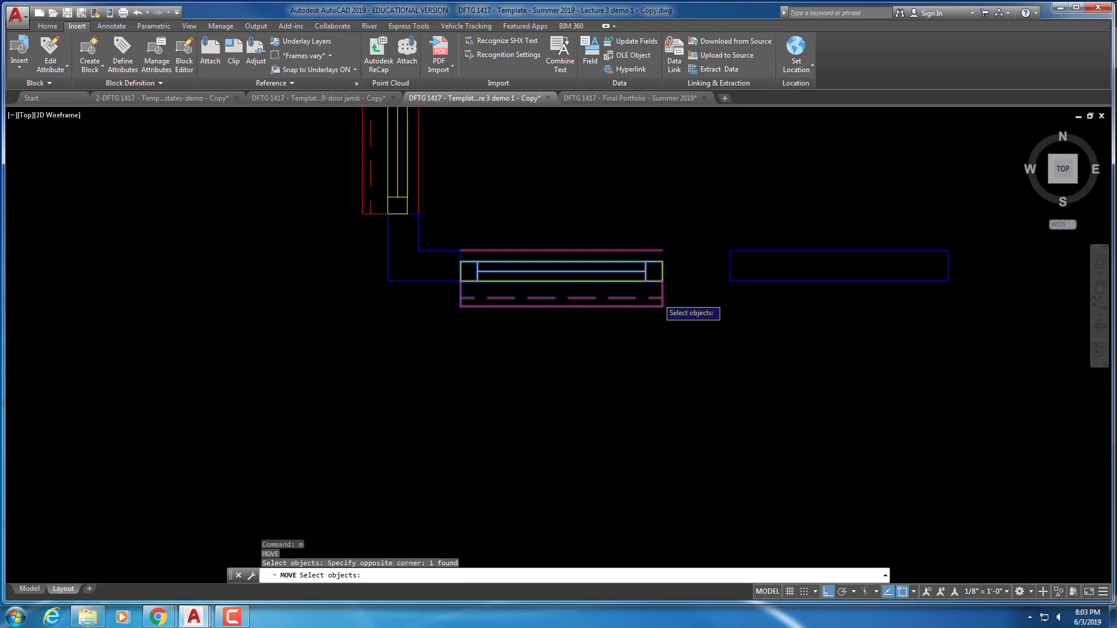
key("Return")
left_click(663, 281)
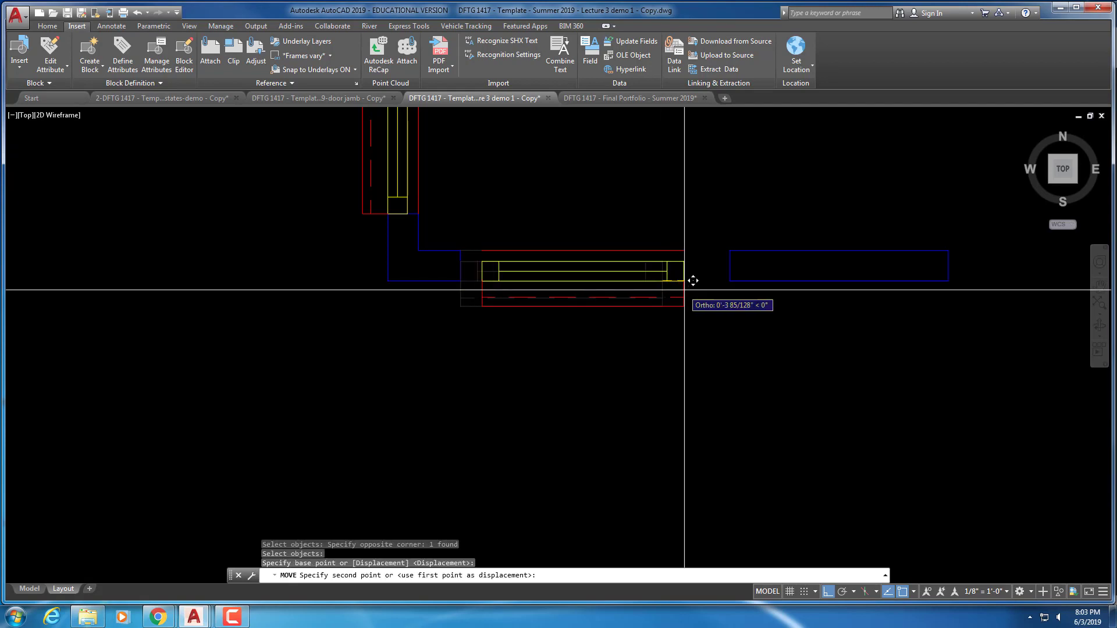
left_click(730, 282)
key("Escape")
key("Escape")
Grip-stretch the window's left end to fill the bottom wall opening
left_click(570, 315)
left_click(550, 291)
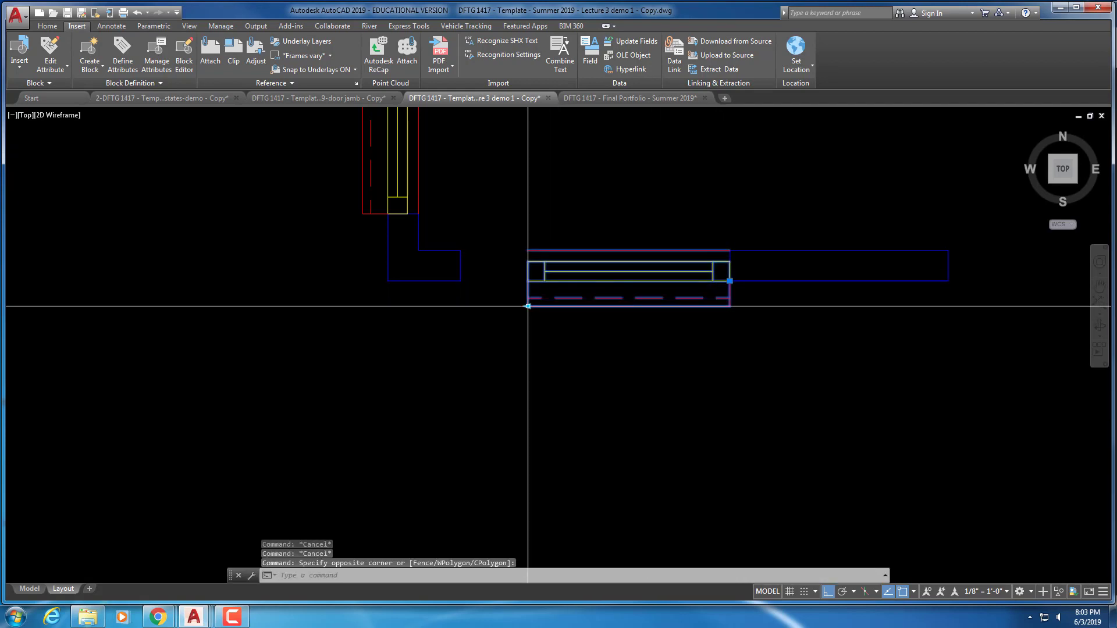
left_click(528, 306)
left_click(463, 313)
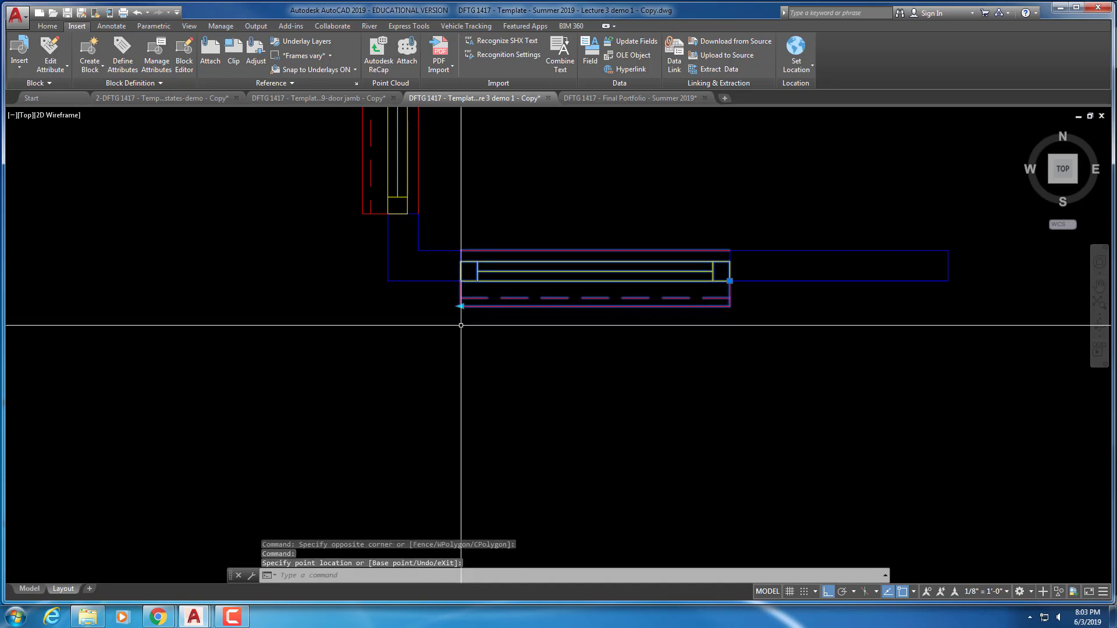
key("Escape")
key("Escape")
scroll(593, 368, "down", 2)
middle_click_drag(646, 373, 569, 309)
key("Escape")
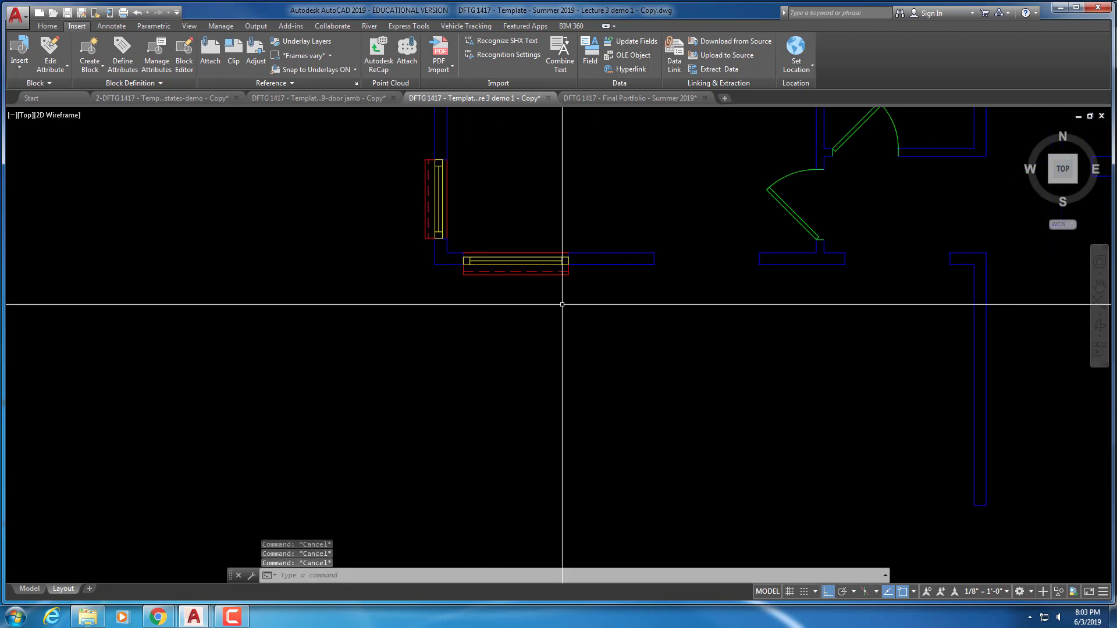
Copy the horizontal window to a second position along the bottom wall
type("co")
key("Return")
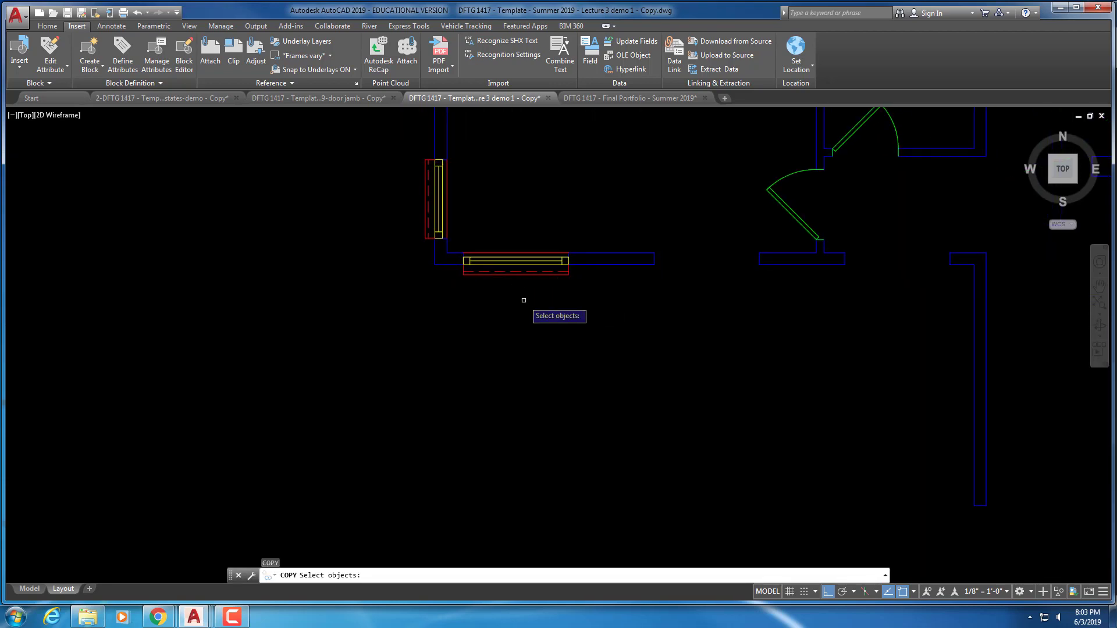
left_click(524, 298)
left_click(518, 268)
key("Return")
scroll(569, 269, "up", 2)
scroll(568, 269, "up", 8)
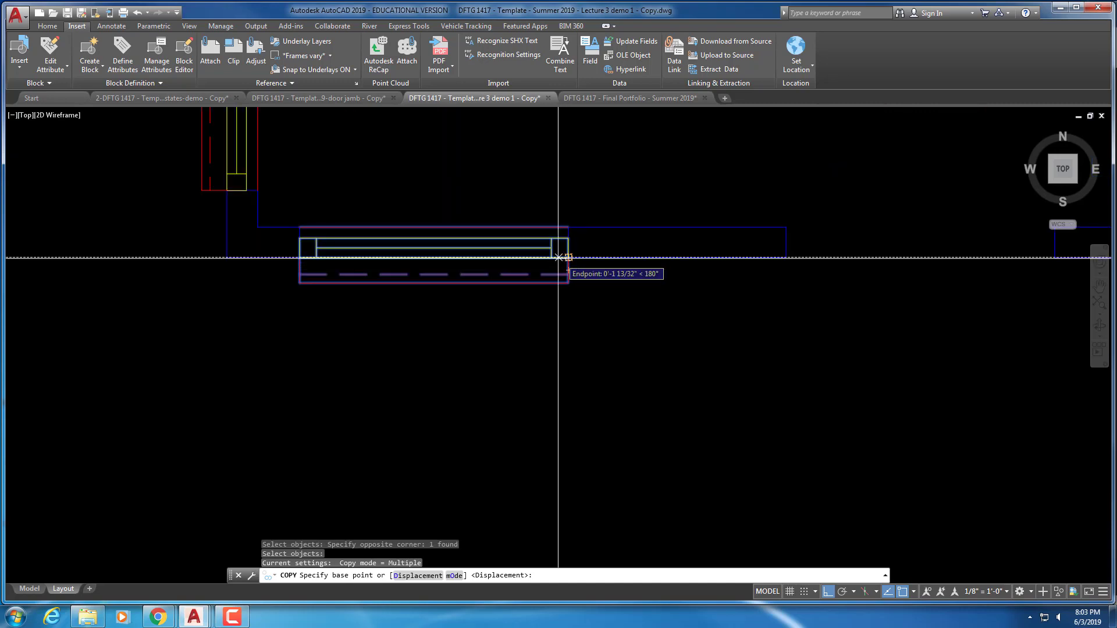
scroll(585, 250, "up", 5)
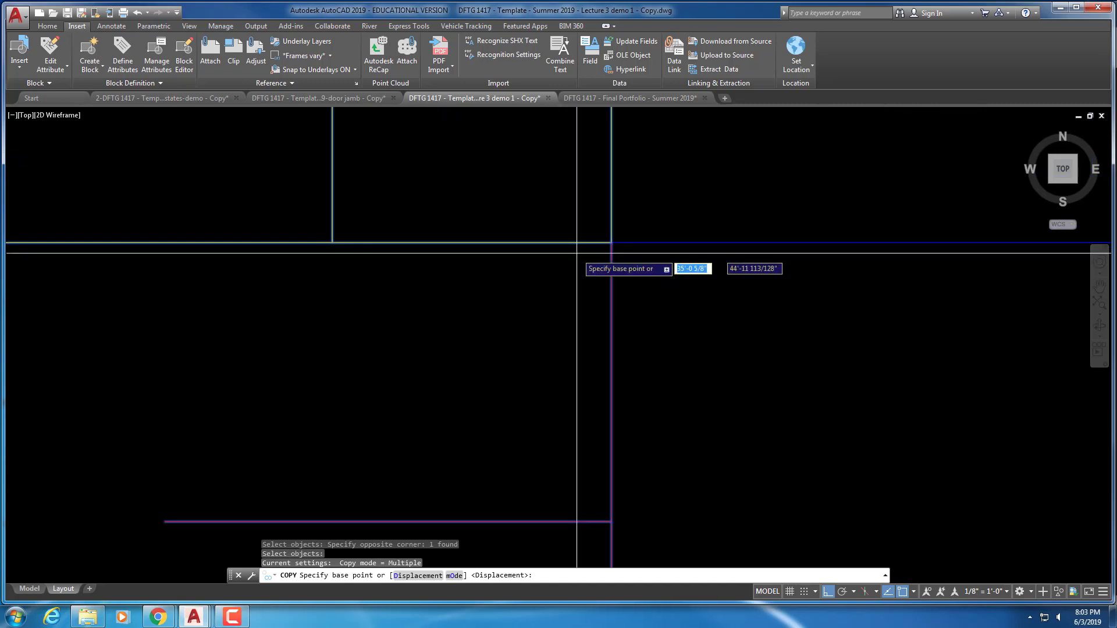
scroll(661, 227, "up", 3)
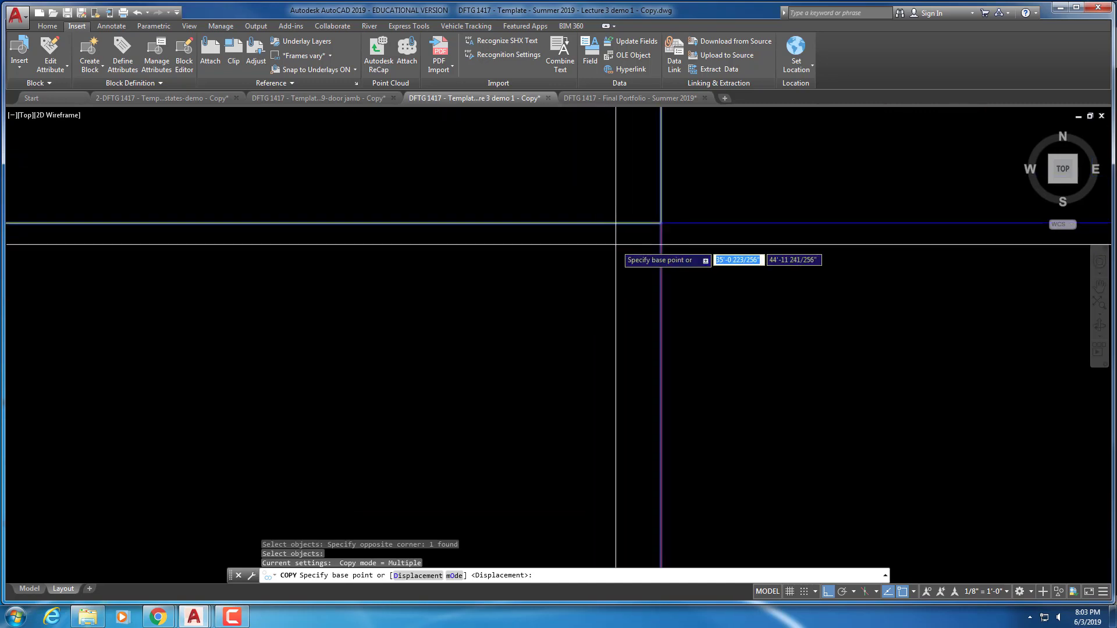
scroll(663, 219, "down", 6)
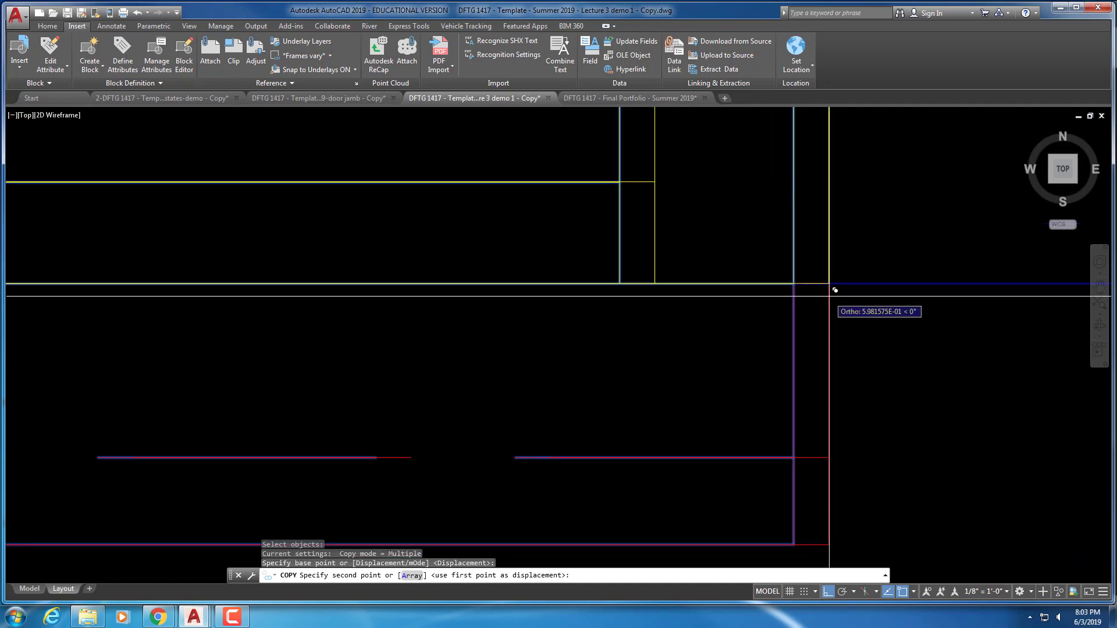
mouse_move(439, 264)
middle_mouse_down()
mouse_move(509, 280)
mouse_move(494, 280)
middle_mouse_up()
scroll(699, 282, "up", 5)
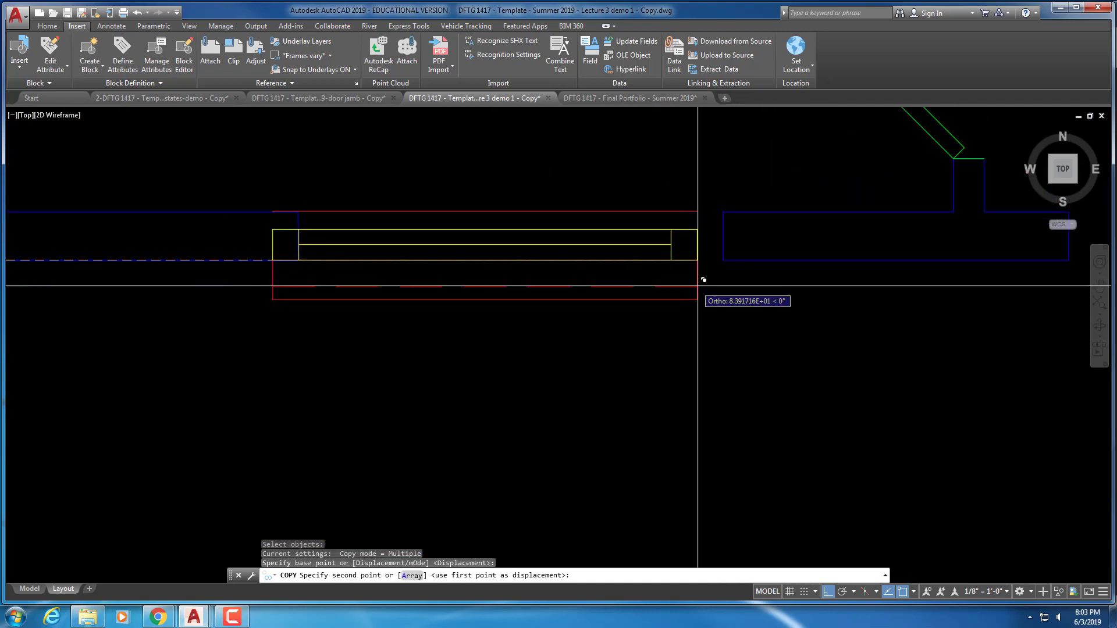
scroll(716, 262, "up", 2)
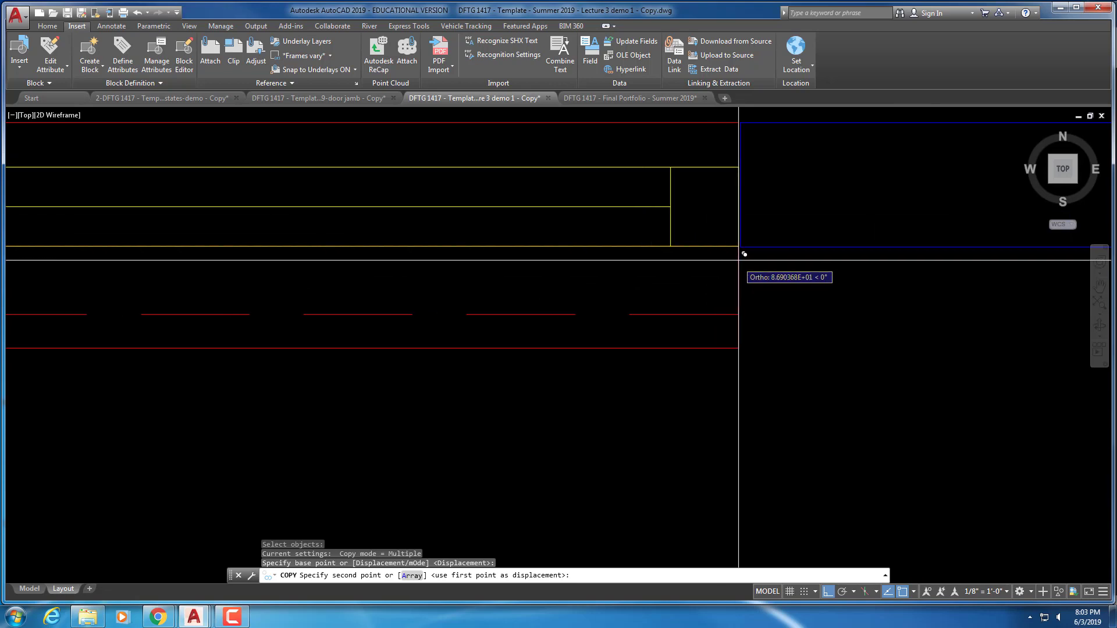
left_click(745, 238)
scroll(682, 302, "down", 3)
scroll(682, 301, "down", 5)
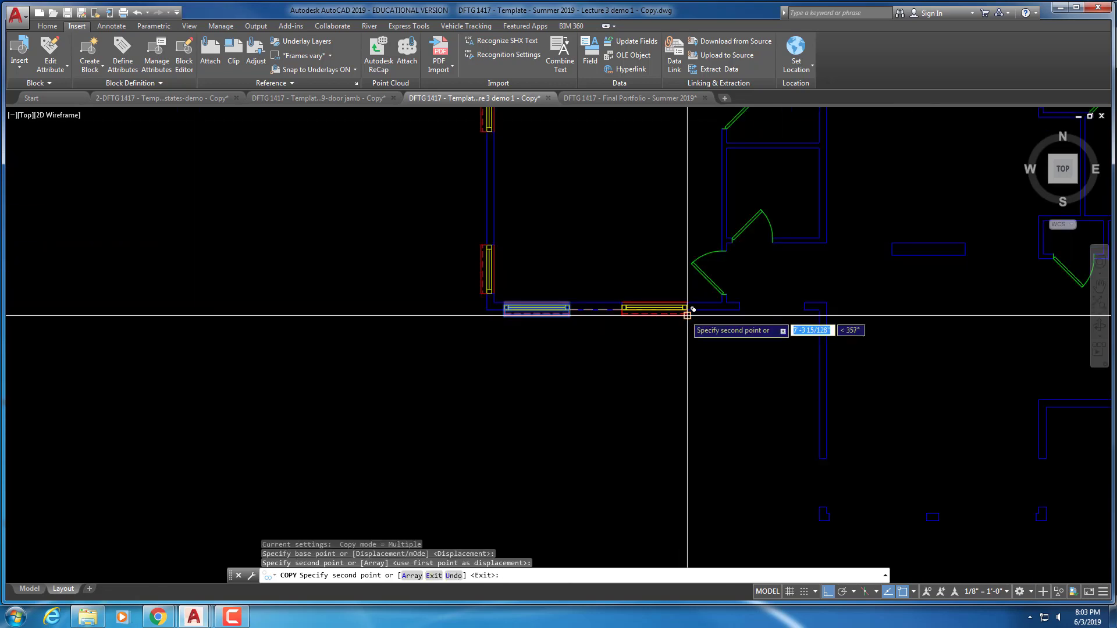
key("Escape")
key("Escape")
key("Escape")
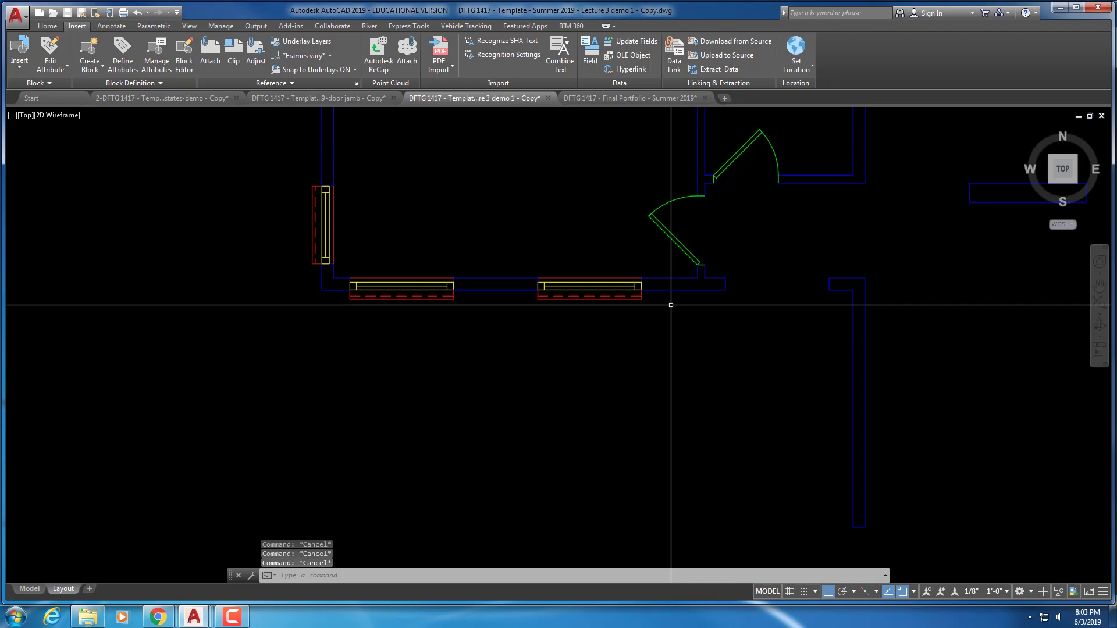
Place a third window copy at the bottom wall's right end
type("c")
key("Return")
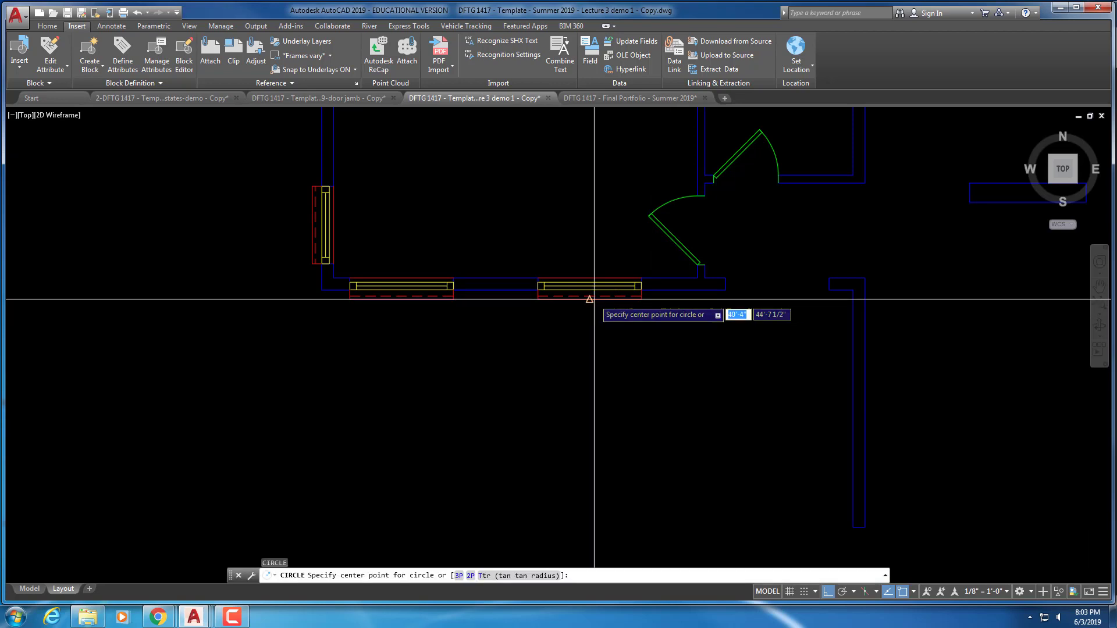
key("Escape")
key("Escape")
type("ct o")
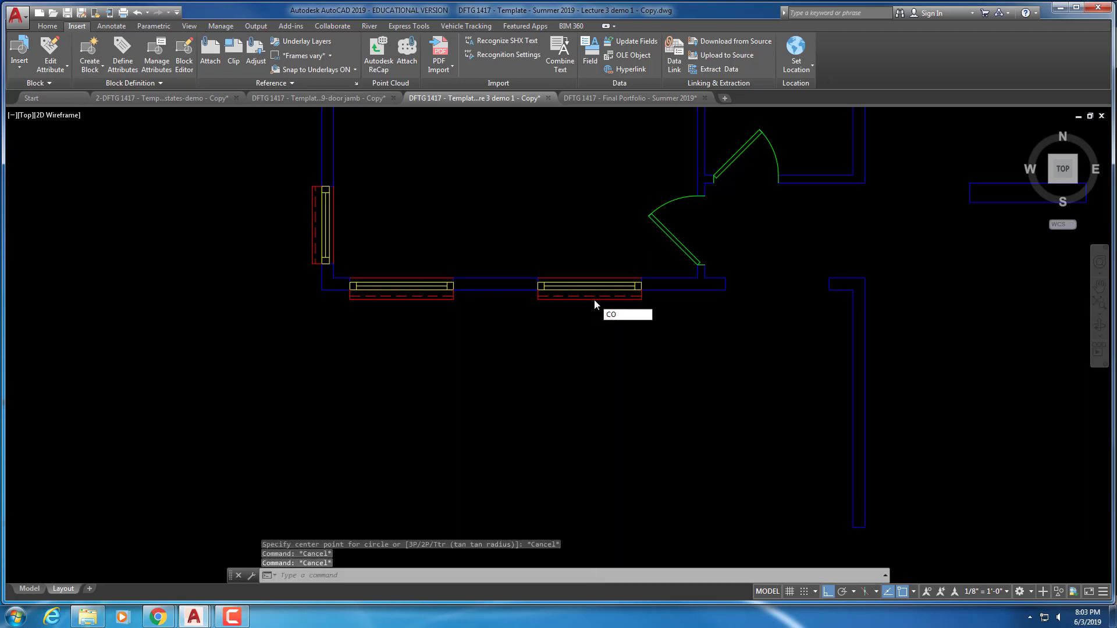
key("Return")
scroll(639, 303, "up", 4)
key("Return")
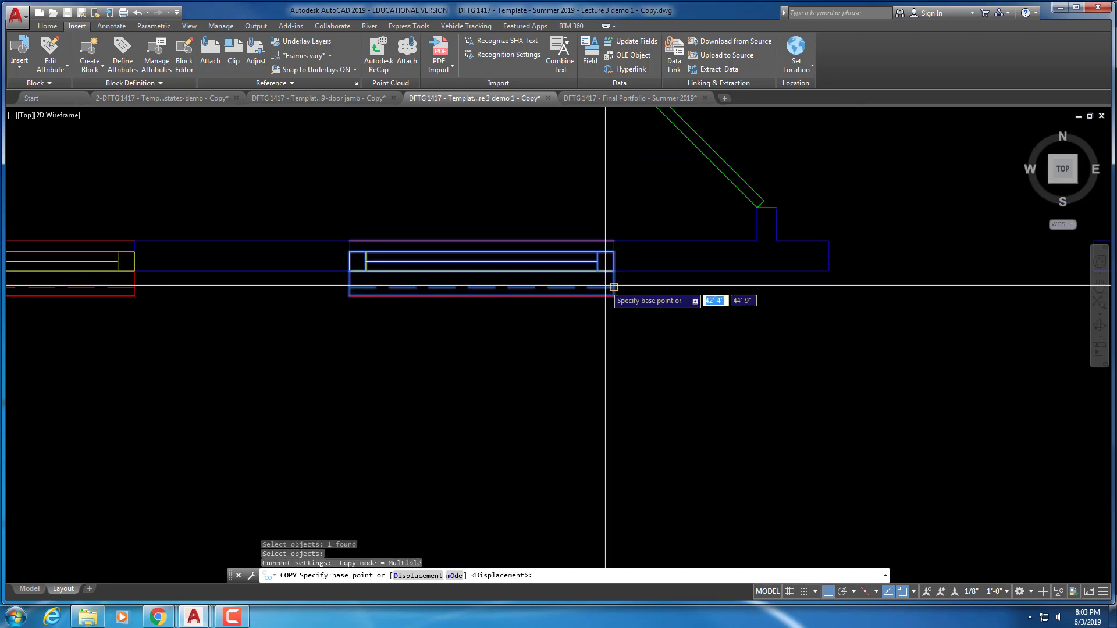
scroll(614, 271, "down", 3)
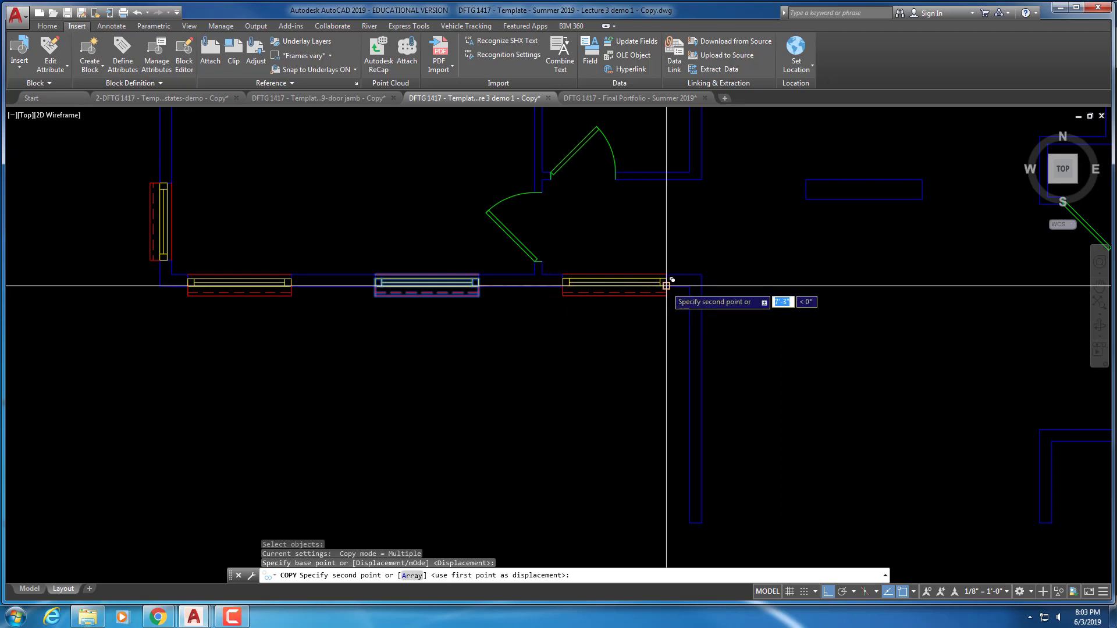
left_click(666, 285)
key("Escape")
scroll(604, 309, "up", 2)
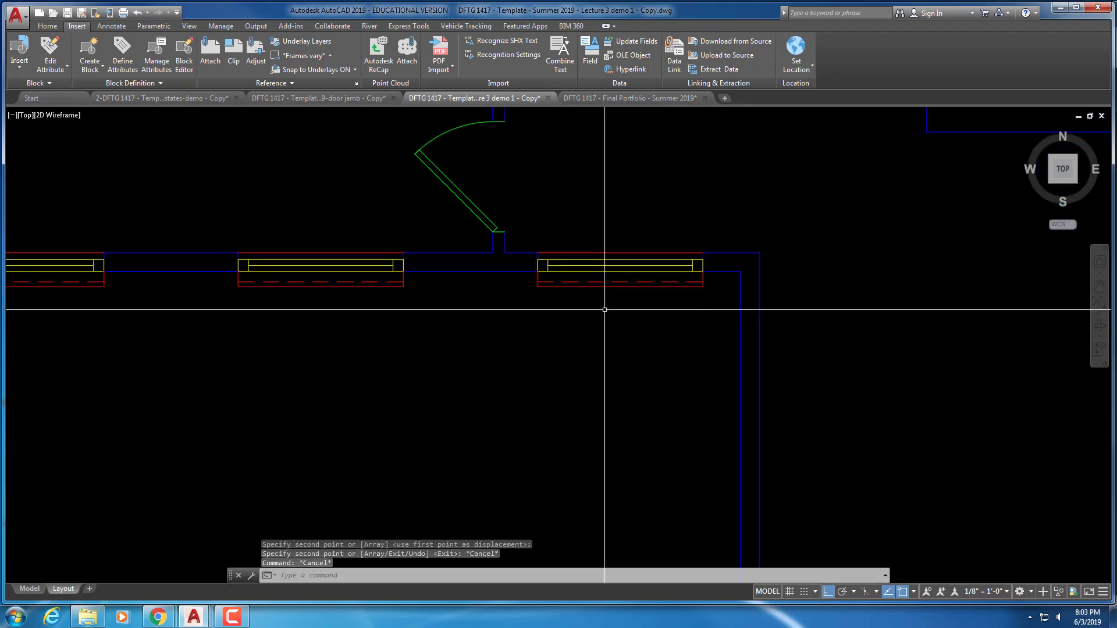
scroll(606, 307, "down", 4)
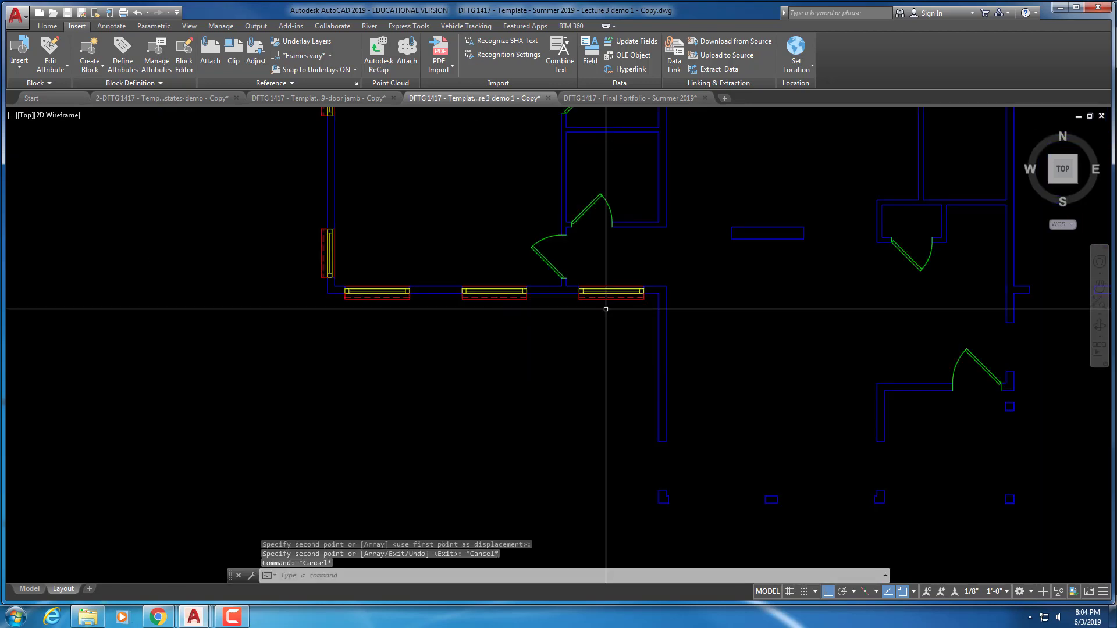
scroll(599, 306, "up", 2)
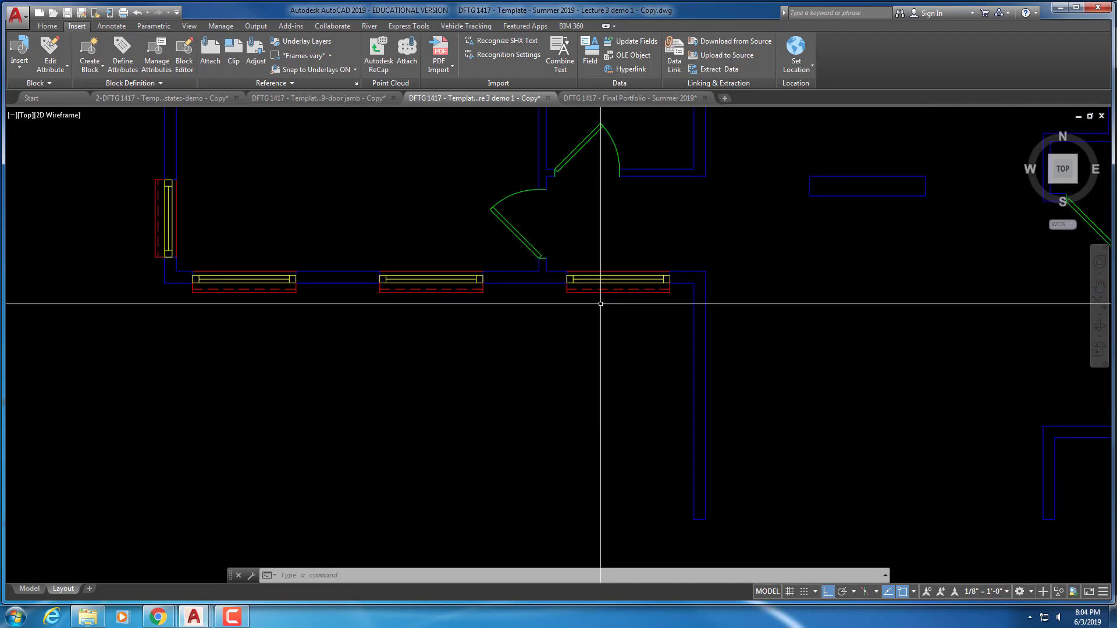
scroll(602, 313, "down", 2)
middle_click_drag(613, 330, 588, 295)
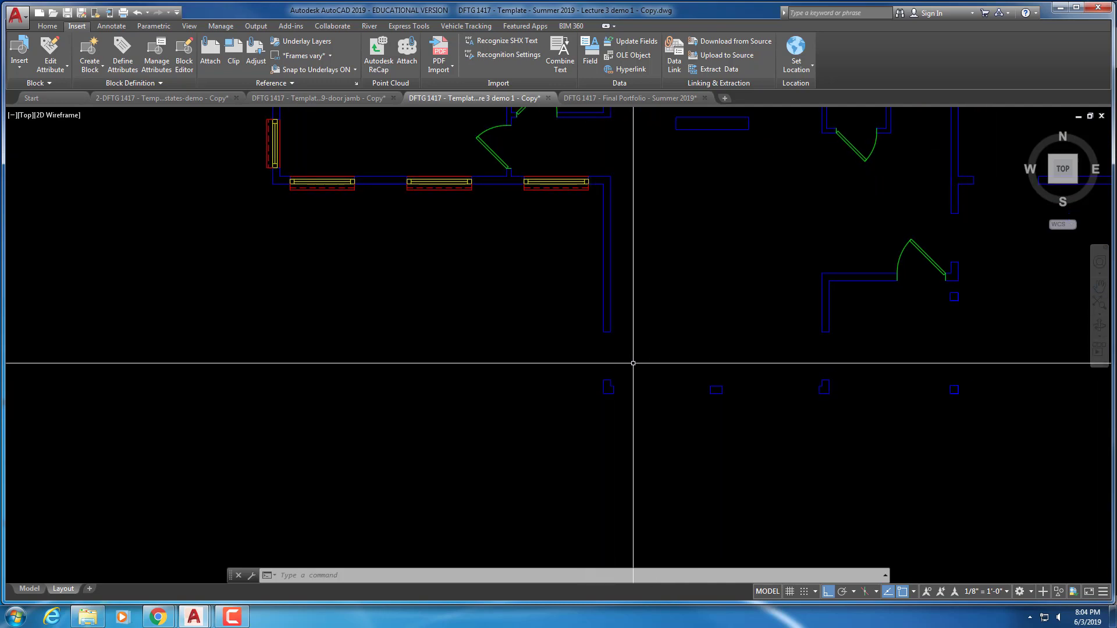
scroll(490, 300, "down", 2)
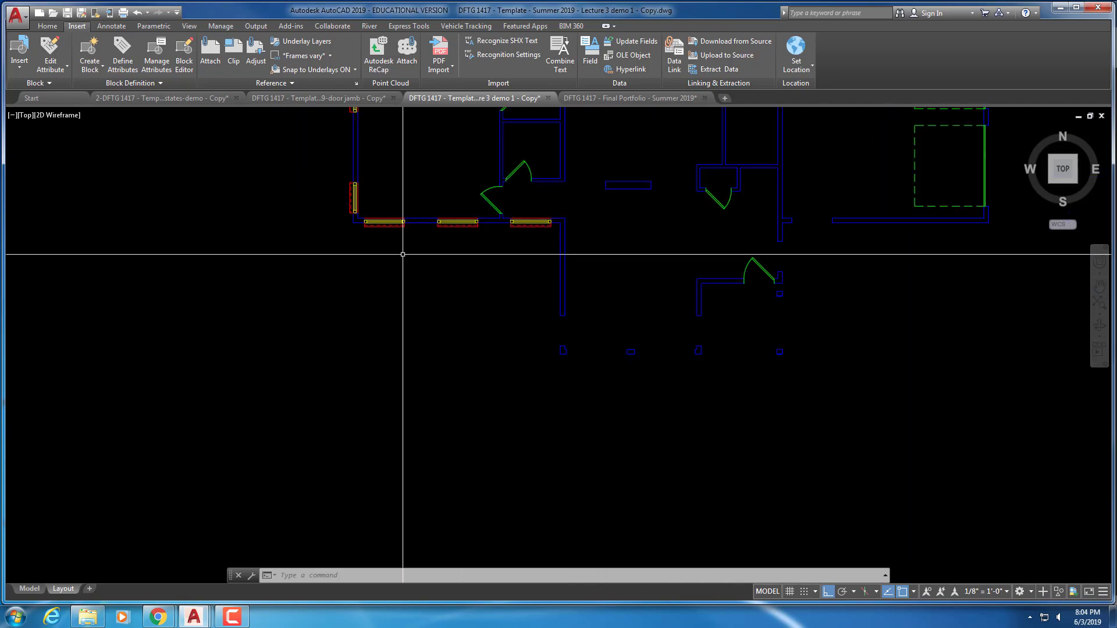
Copy the left-wall window diagonally to beside the right-hand wall
key("Escape")
key("Escape")
key("Escape")
scroll(400, 246, "up", 2)
type("o")
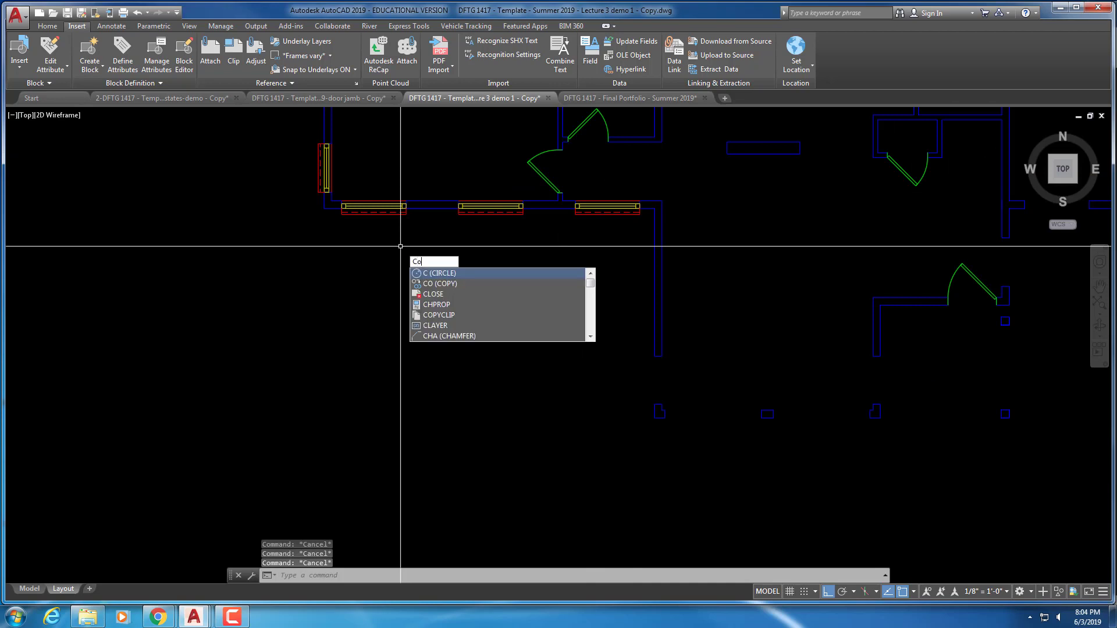
key("Return")
key("Return")
left_click(360, 167)
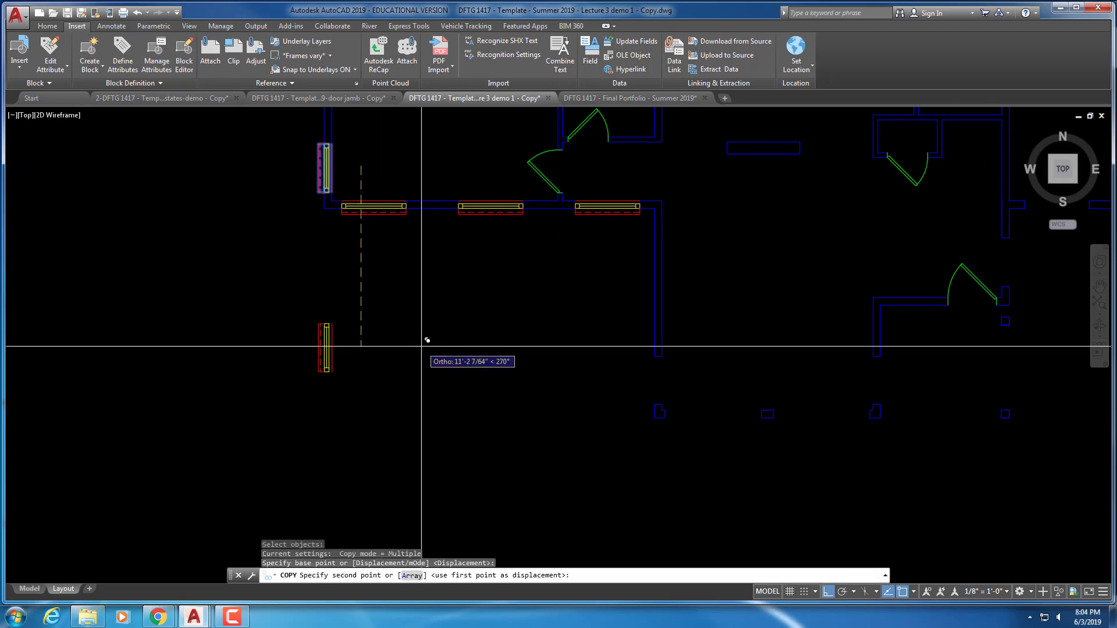
key("F8")
left_click(668, 378)
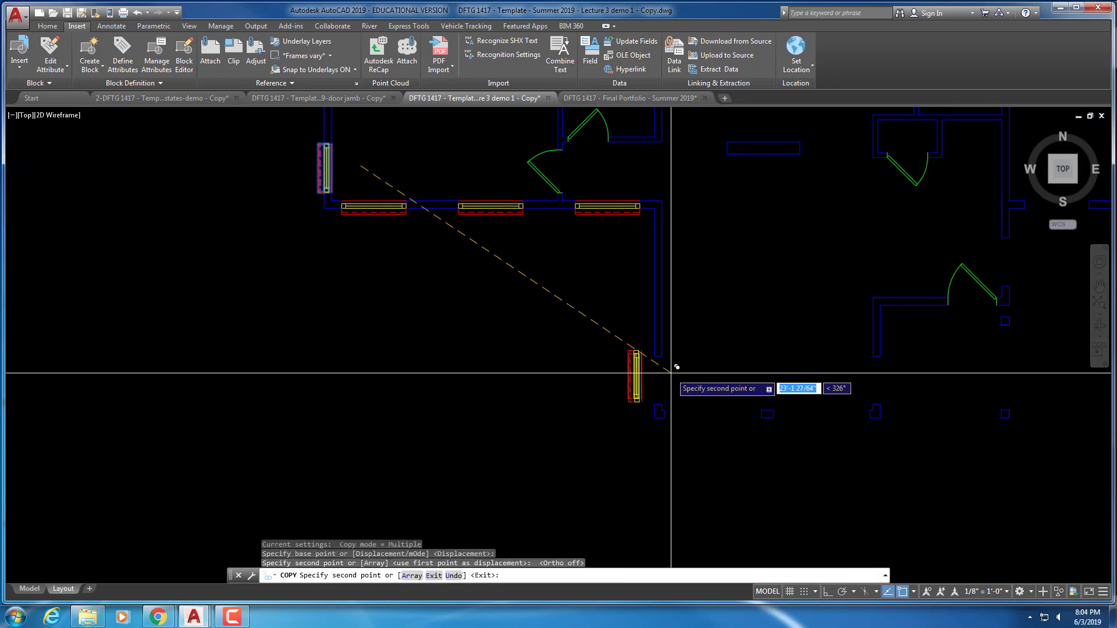
scroll(668, 372, "up", 4)
key("Escape")
Move the window copy from its corner into the right wall opening
type("m")
key("Return")
left_click(605, 373)
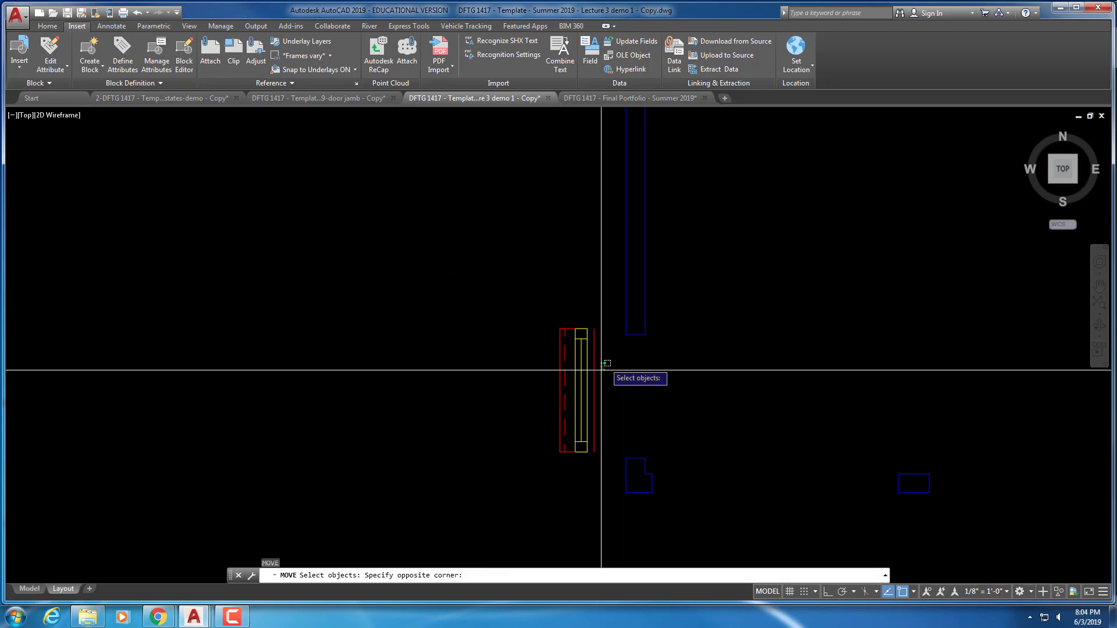
left_click(590, 370)
key("Return")
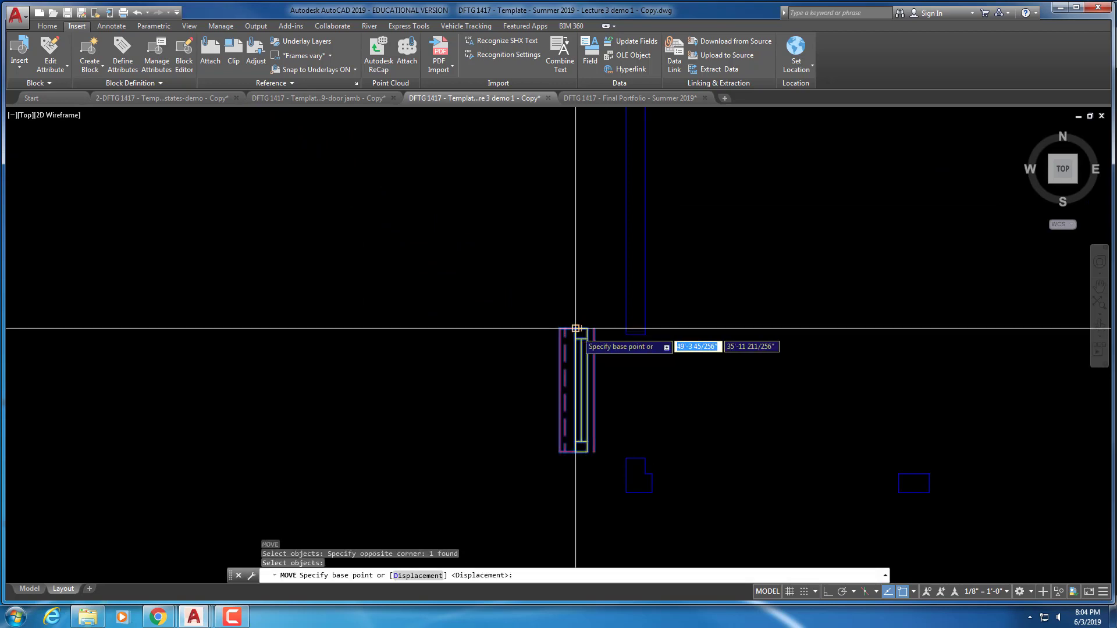
left_click(575, 330)
left_click(626, 335)
scroll(711, 427, "down", 4)
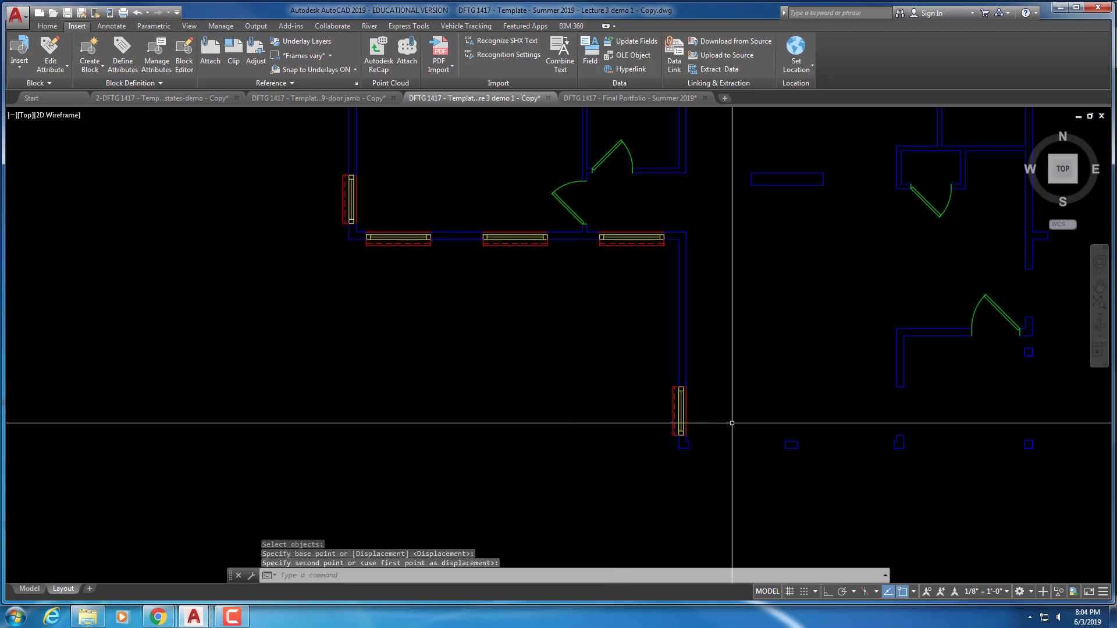
middle_click_drag(731, 425, 581, 329)
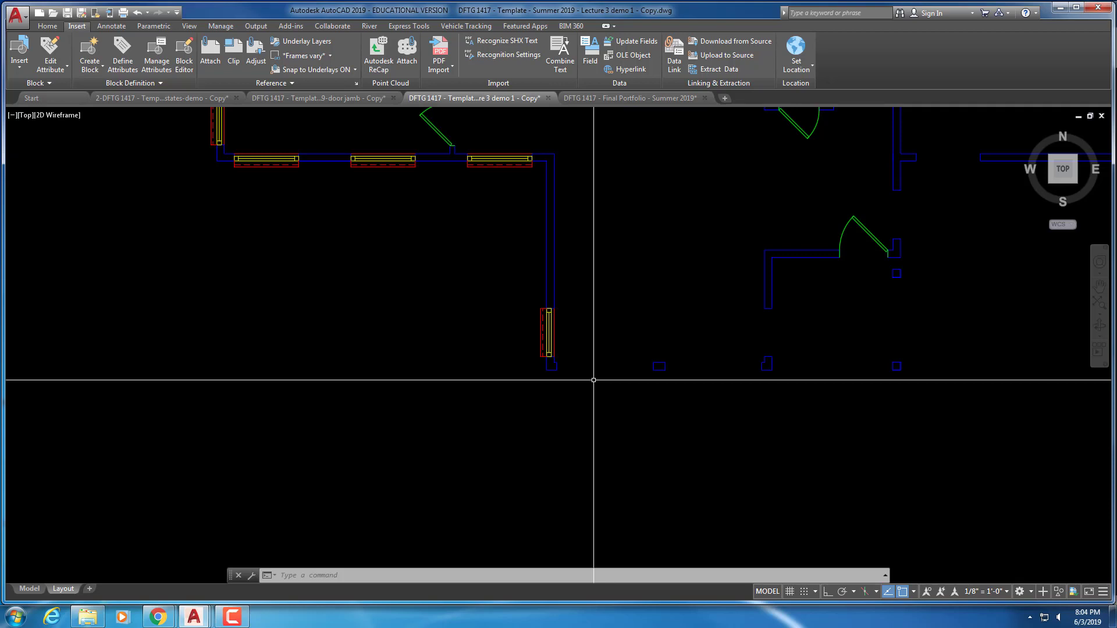
Copy the wall window a short distance to the right
scroll(611, 390, "up", 3)
key("Escape")
key("Escape")
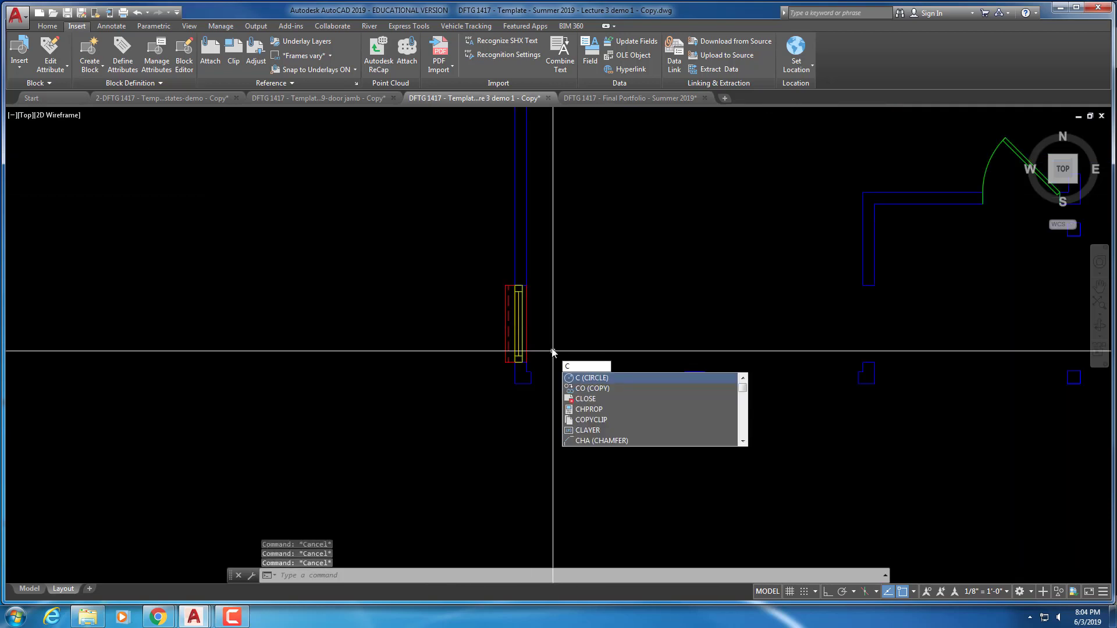
key("Return")
key("Escape")
type("c")
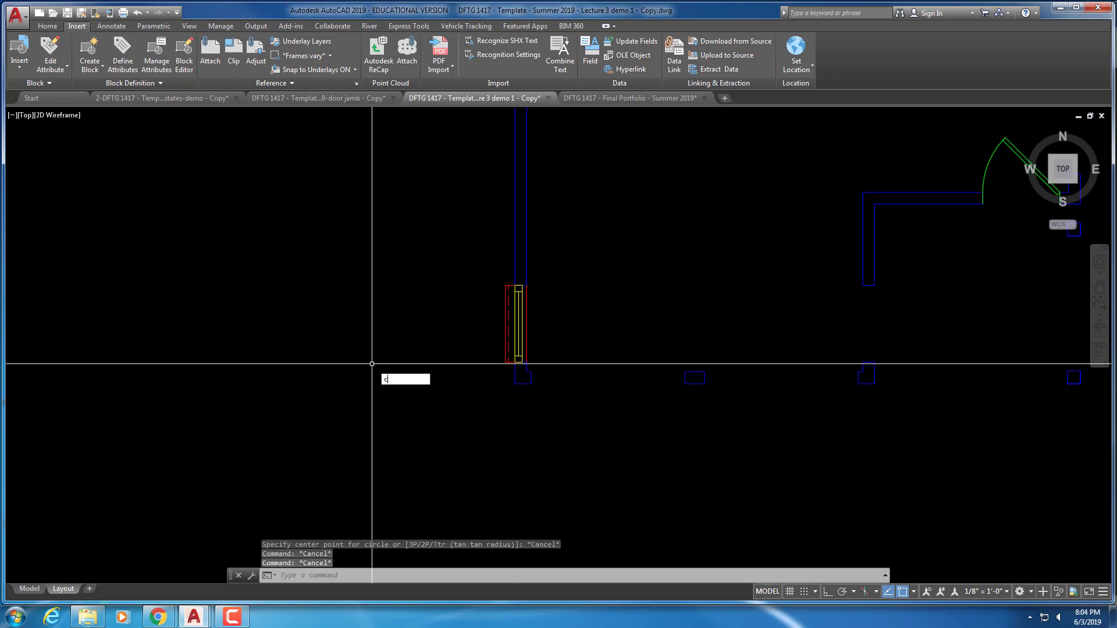
type("t o")
key("Return")
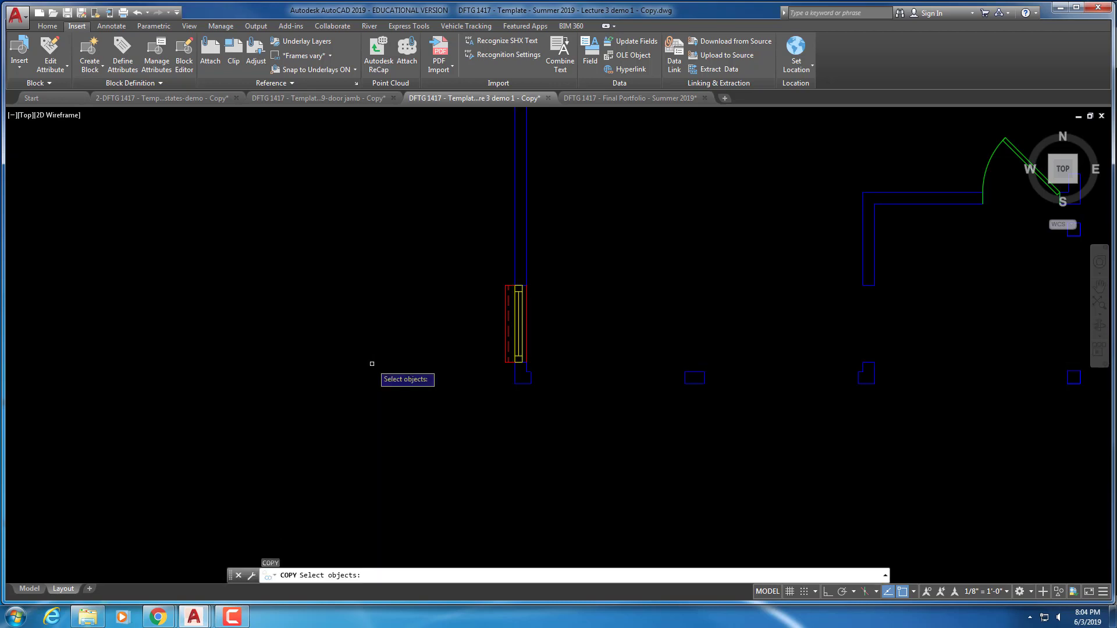
left_click(527, 338)
key("Return")
left_click(545, 338)
left_click(619, 341)
key("Escape")
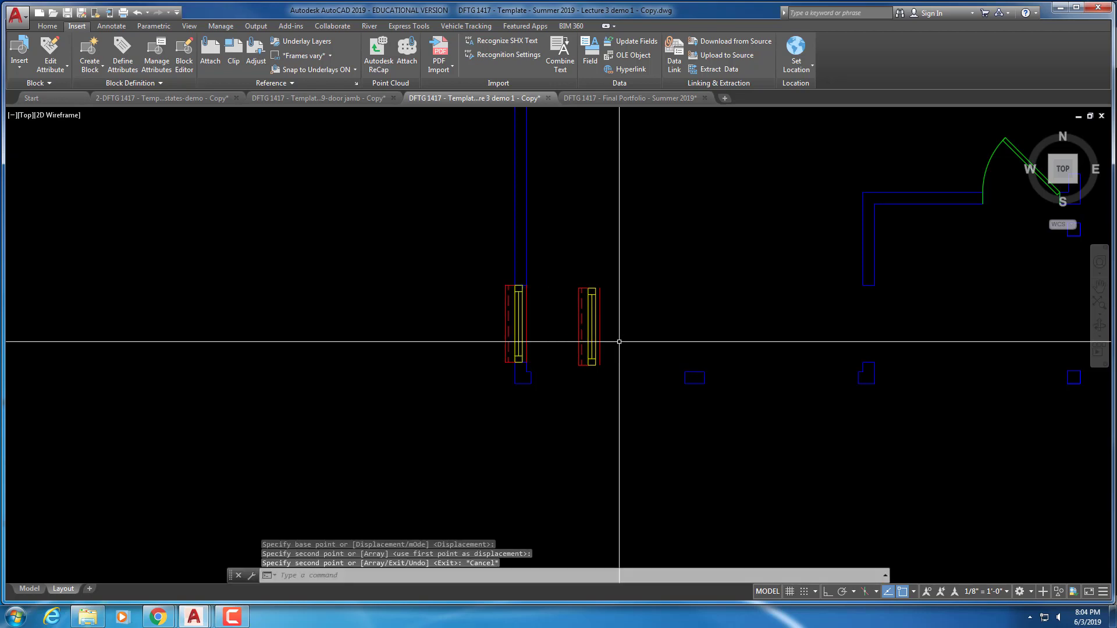
Rotate the copied window 90° with ortho on so it lies horizontal
type("ro")
key("Return")
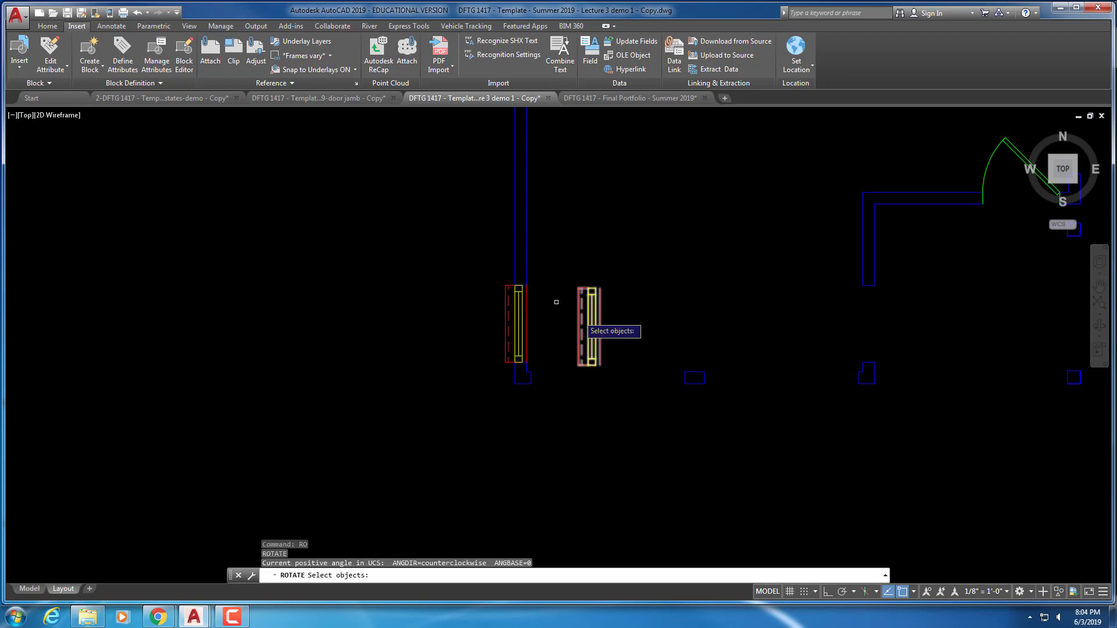
left_click(618, 328)
left_click(593, 337)
key("Return")
left_click(641, 292)
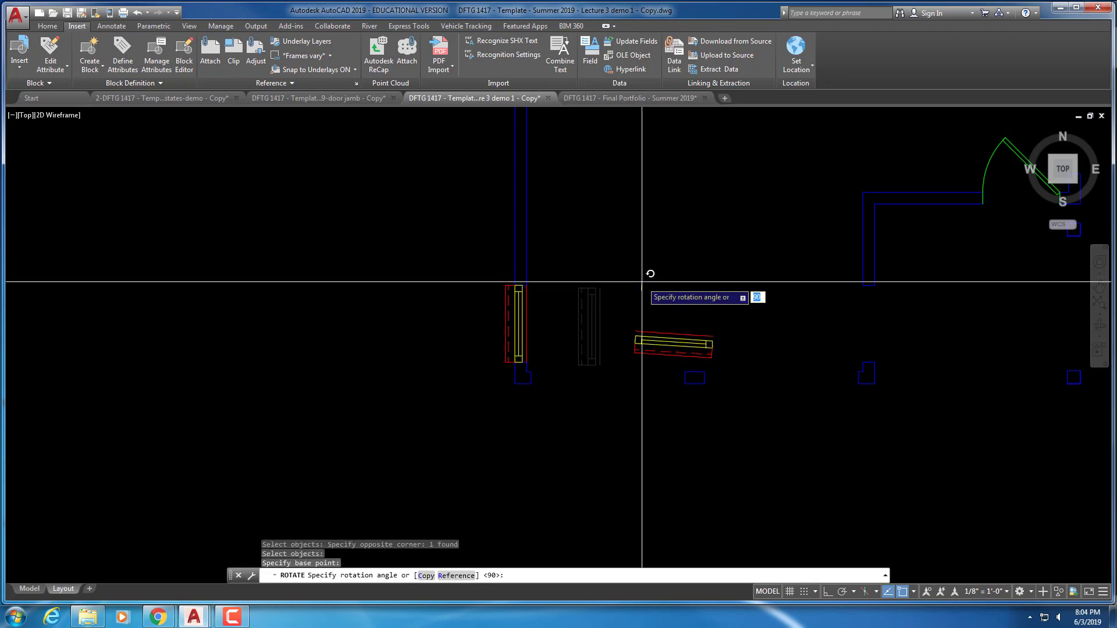
key("F8")
left_click(641, 278)
key("Escape")
key("Escape")
scroll(625, 357, "up", 3)
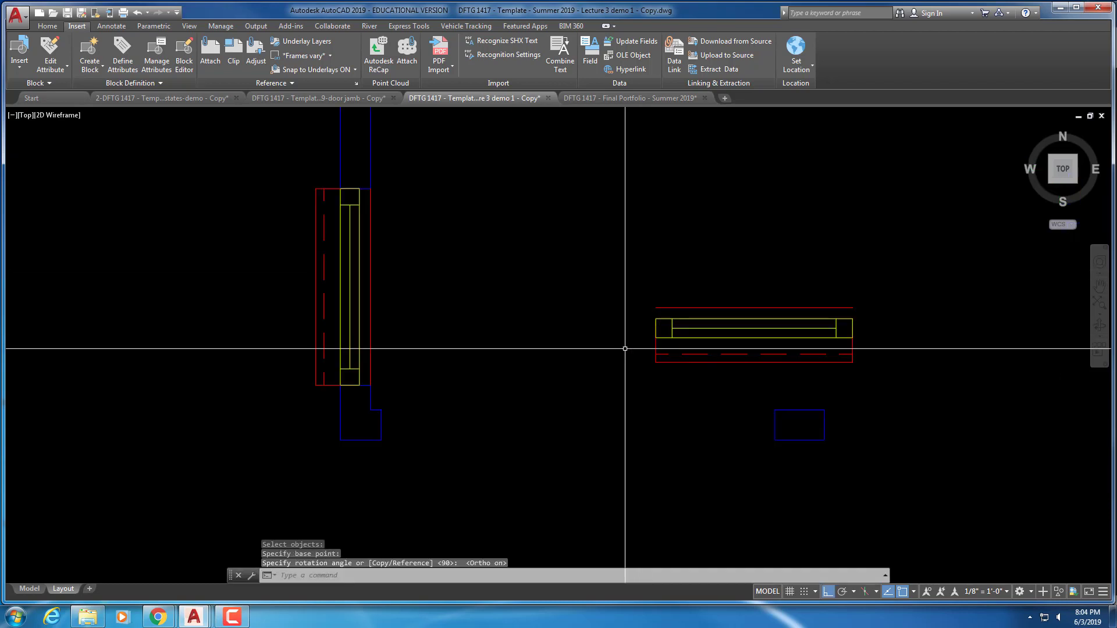
Move the horizontal window by its corner onto the bottom wall near the corner
type("m")
key("Return")
left_click(696, 373)
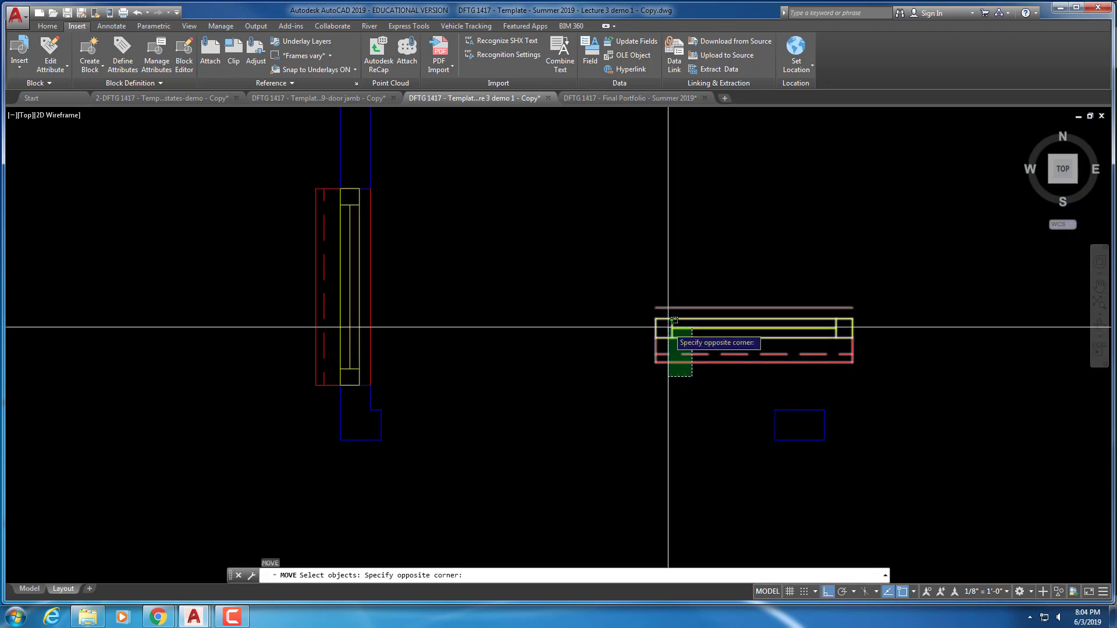
left_click(668, 327)
key("Return")
left_click(655, 337)
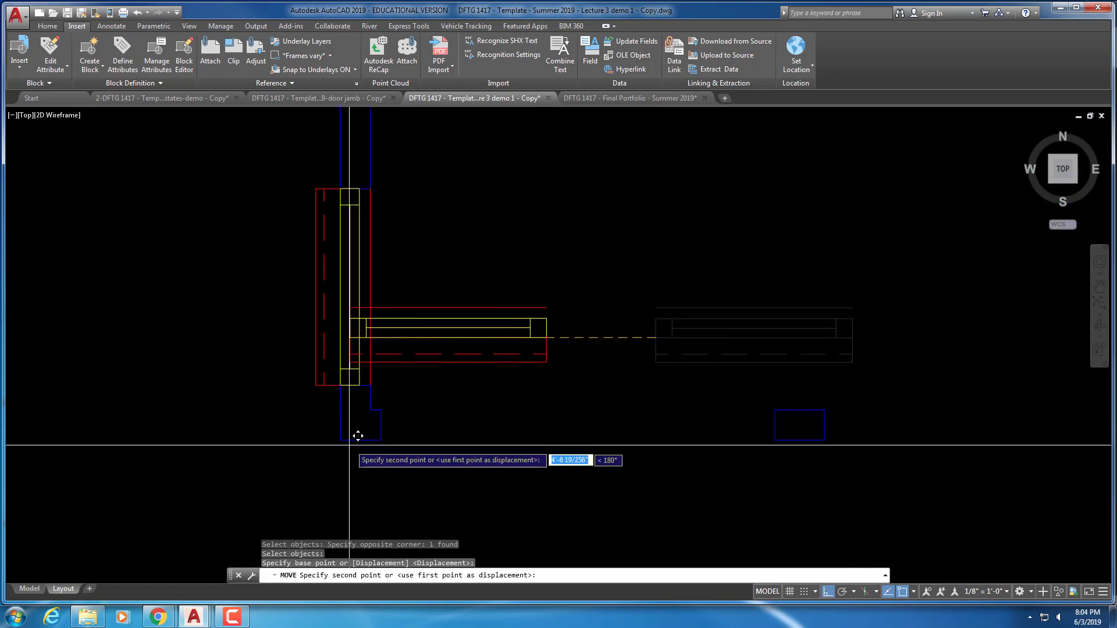
left_click(381, 439)
scroll(559, 469, "down", 2)
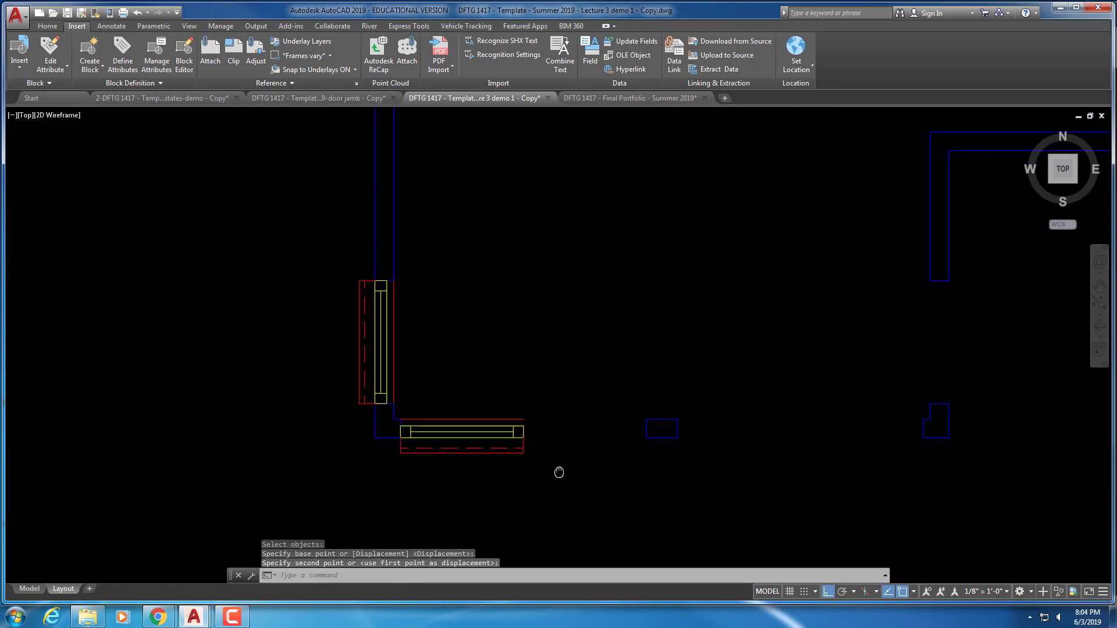
middle_click_drag(559, 469, 544, 374)
key("Escape")
key("Escape")
Copy the bottom-wall window from its corner further right along the wall
key("Return")
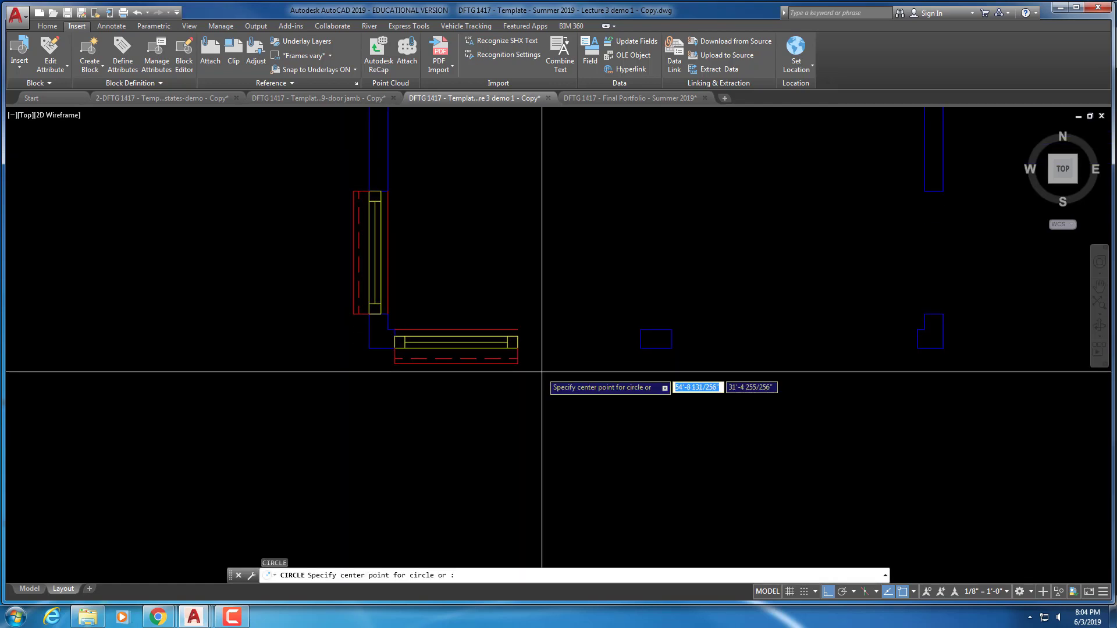
key("Escape")
type("cify op")
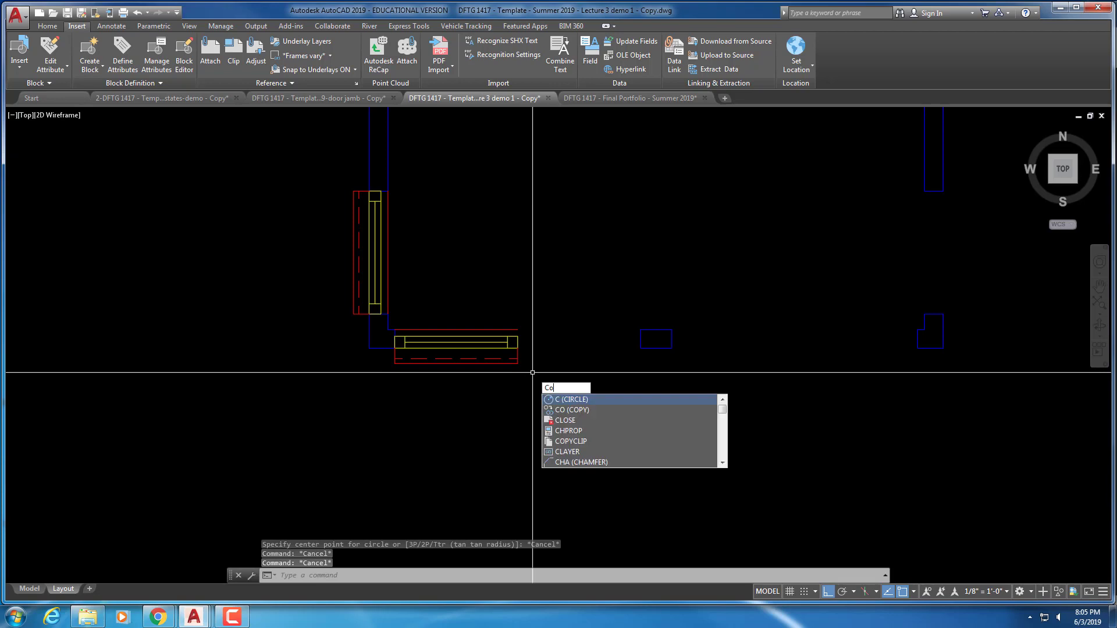
key("Return")
left_click(528, 373)
left_click(503, 355)
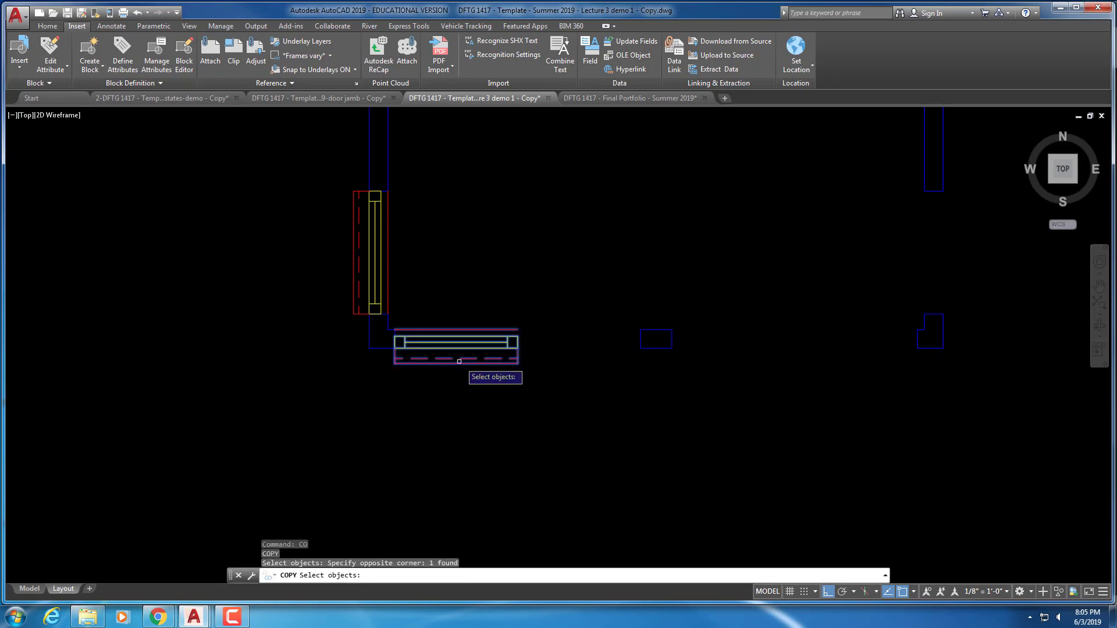
key("Return")
left_click(395, 348)
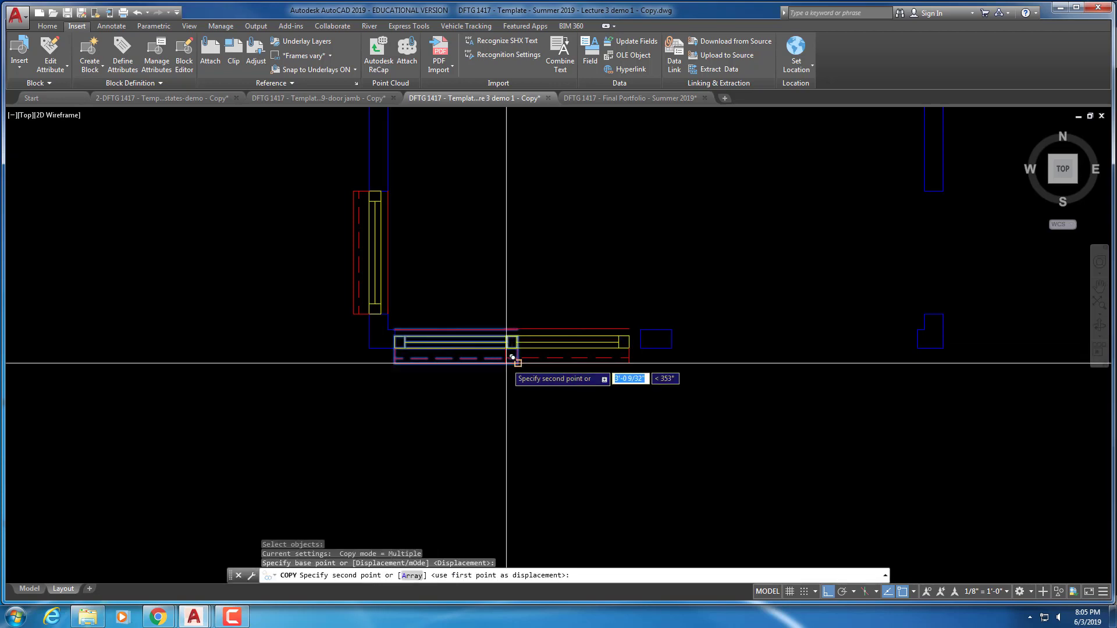
left_click(518, 348)
key("Escape")
key("Escape")
key("Escape")
key("Escape")
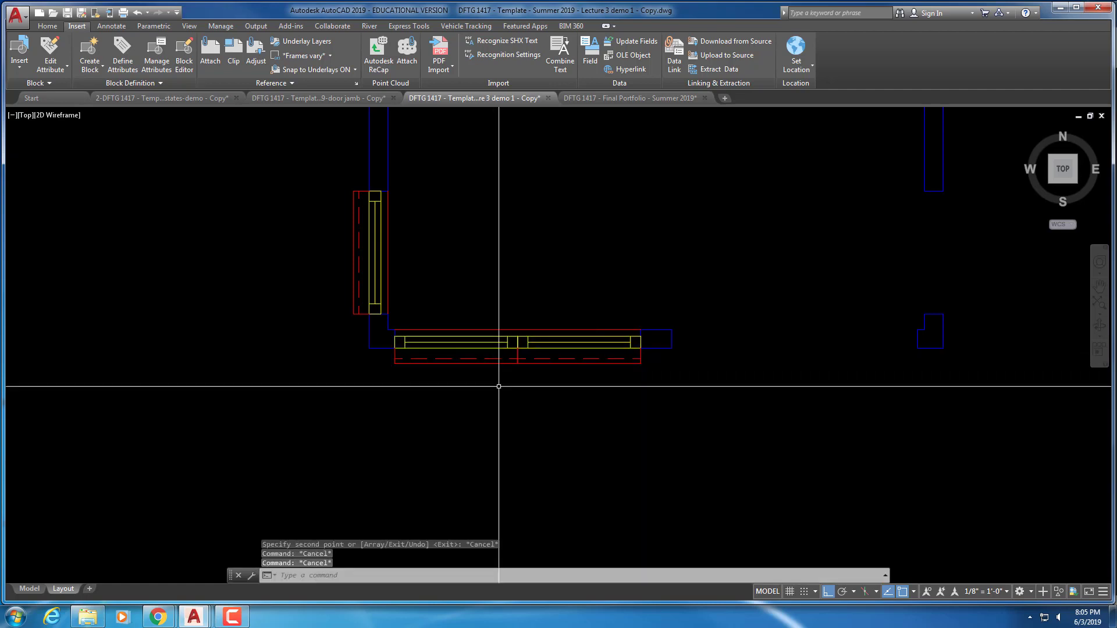
Copy the double window unit by its corner into the next bottom-wall opening
type("c")
key("Return")
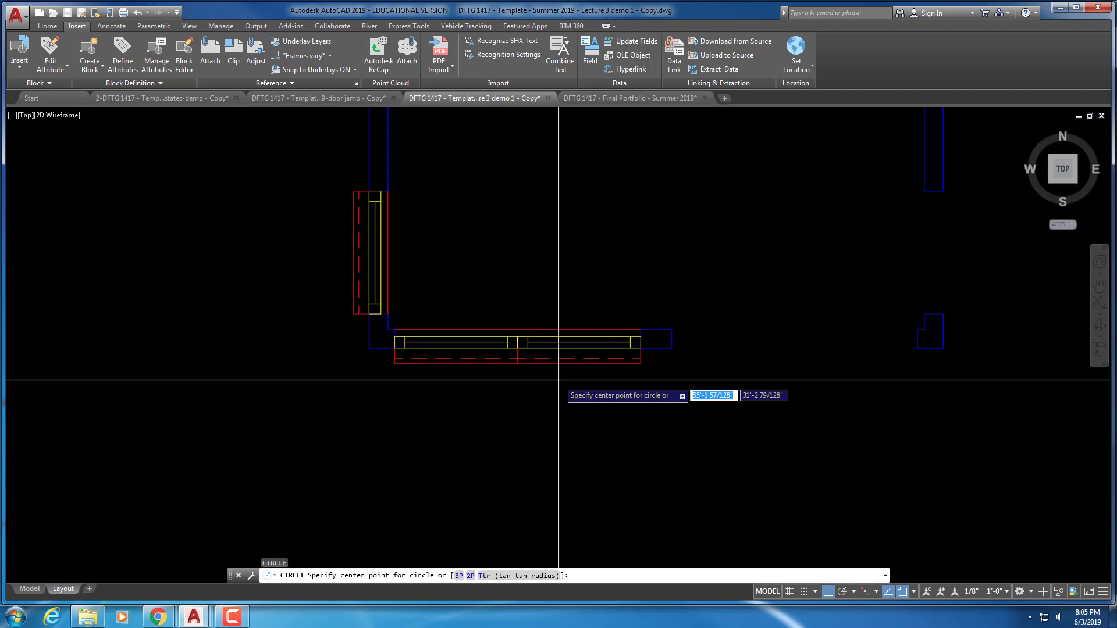
key("Escape")
type("co")
key("Return")
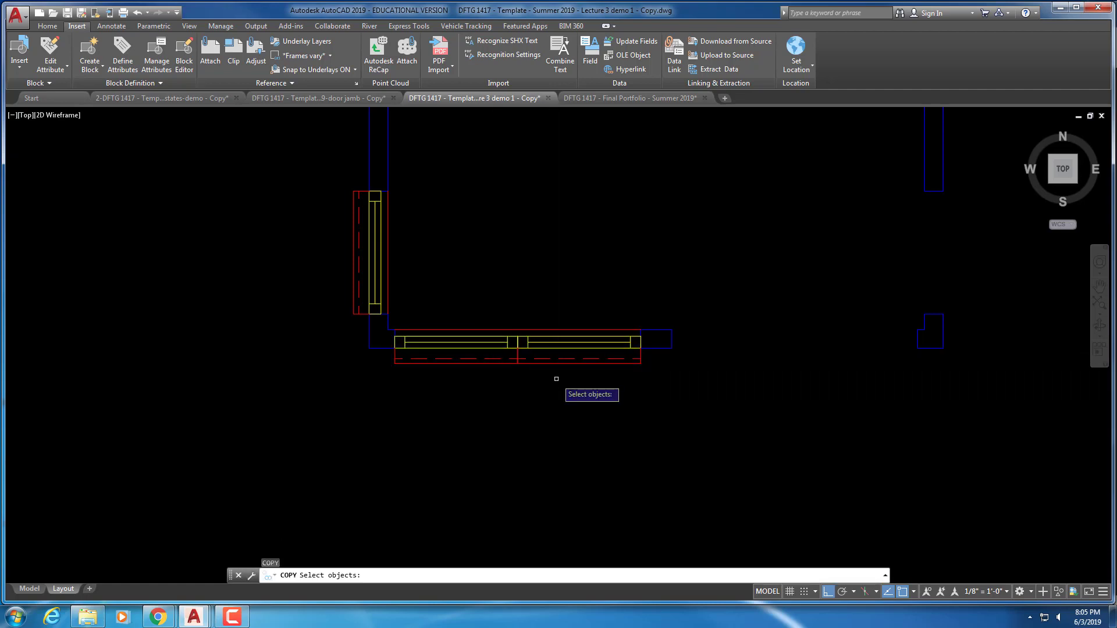
left_click(556, 379)
left_click(465, 321)
key("Return")
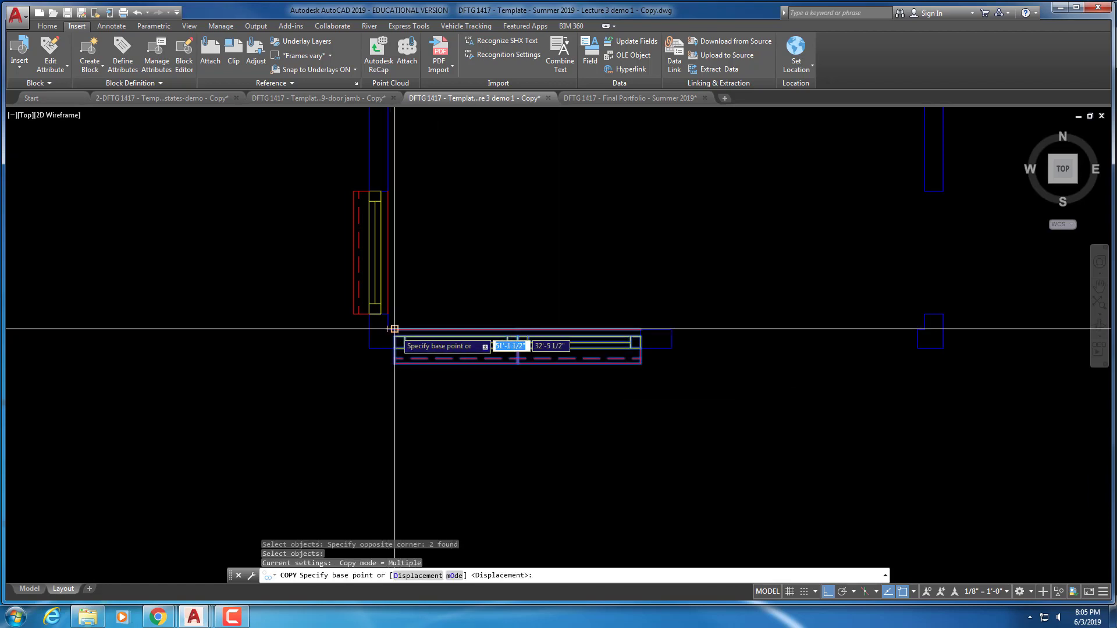
left_click(395, 330)
scroll(650, 377, "up", 4)
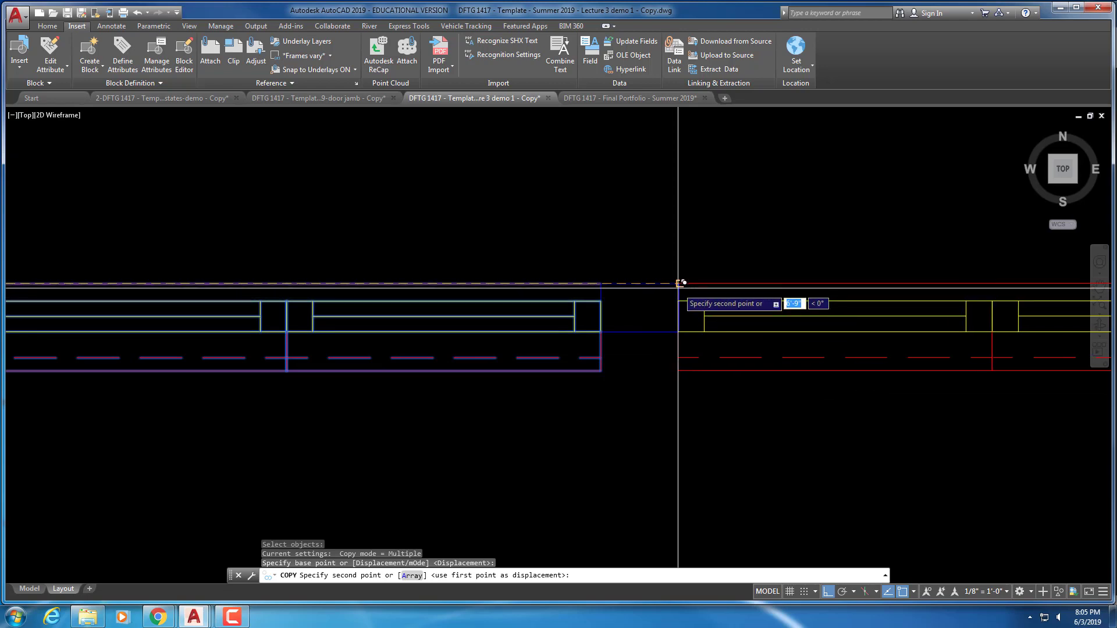
left_click(661, 375)
scroll(662, 375, "down", 4)
key("Escape")
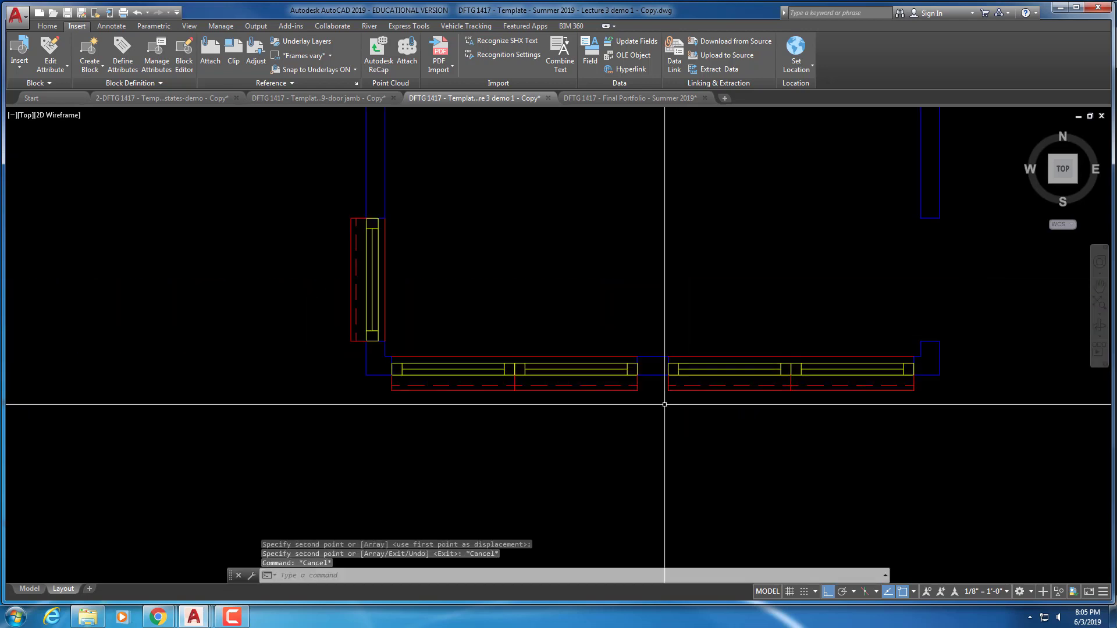
scroll(744, 370, "down", 2)
middle_click_drag(744, 371, 594, 371)
key("Escape")
key("Escape")
middle_click_drag(650, 336, 640, 335)
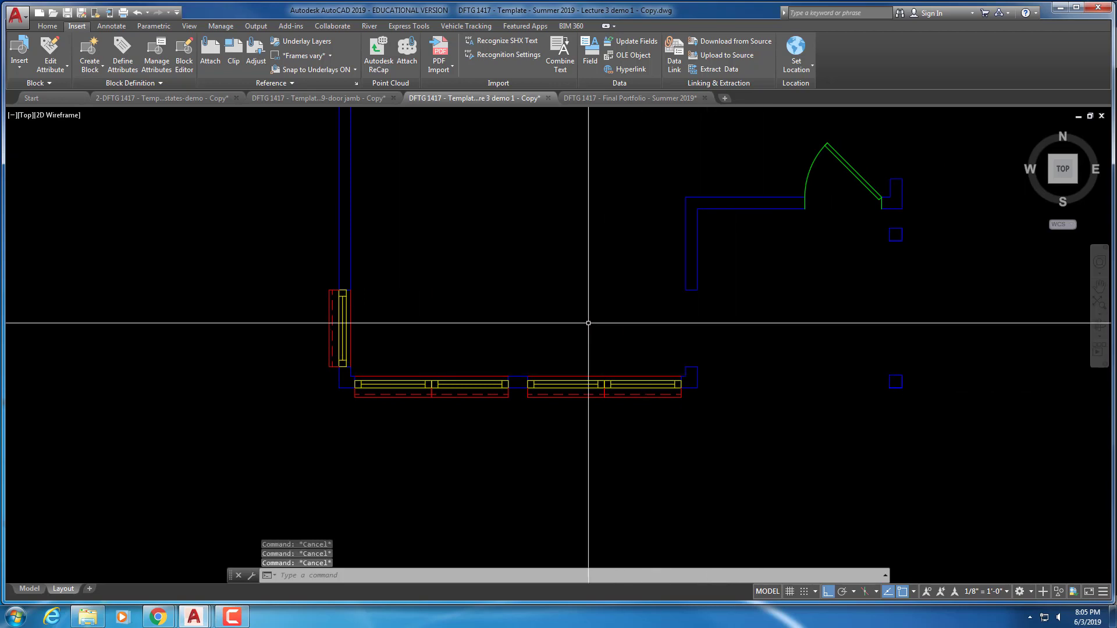
Copy the left-wall window over to near the bottom room's right wall
type("o")
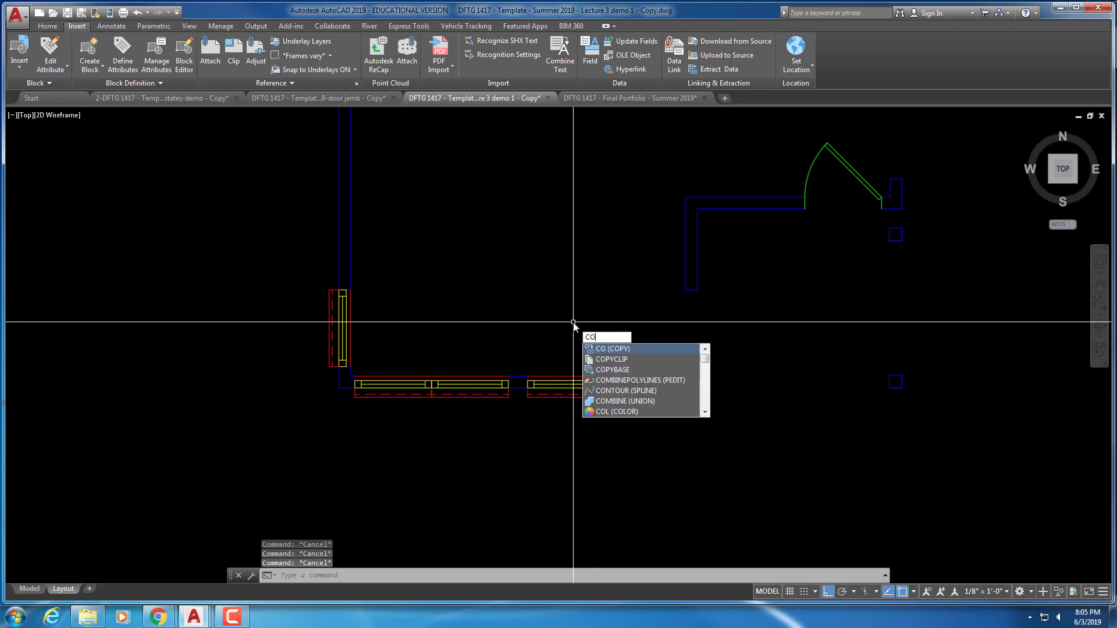
key("Return")
key("Return")
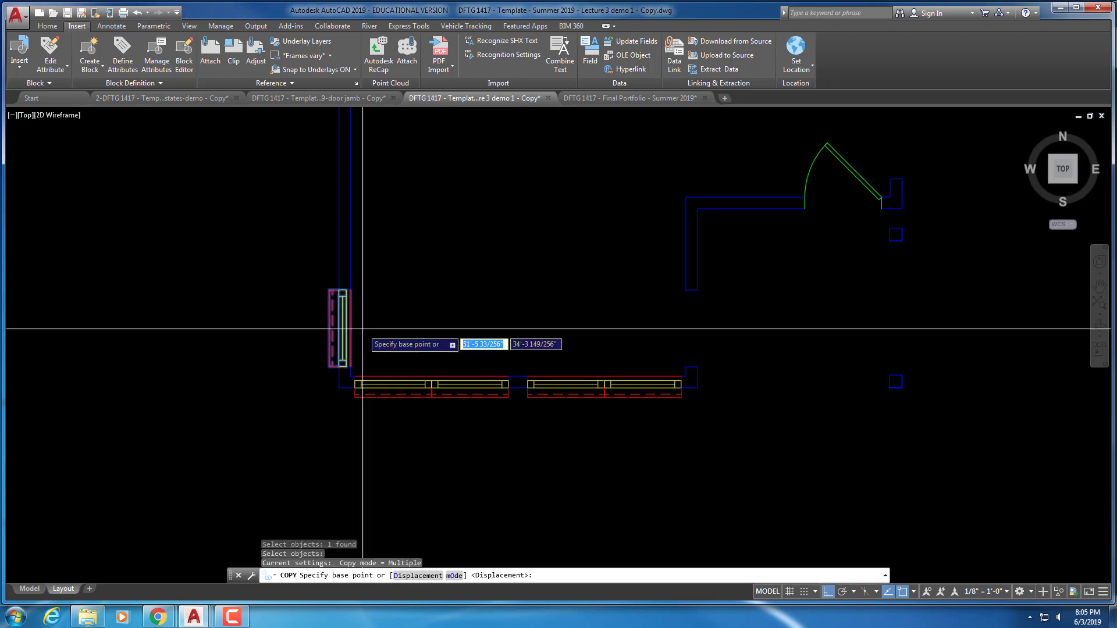
left_click(362, 329)
left_click(847, 342)
key("Escape")
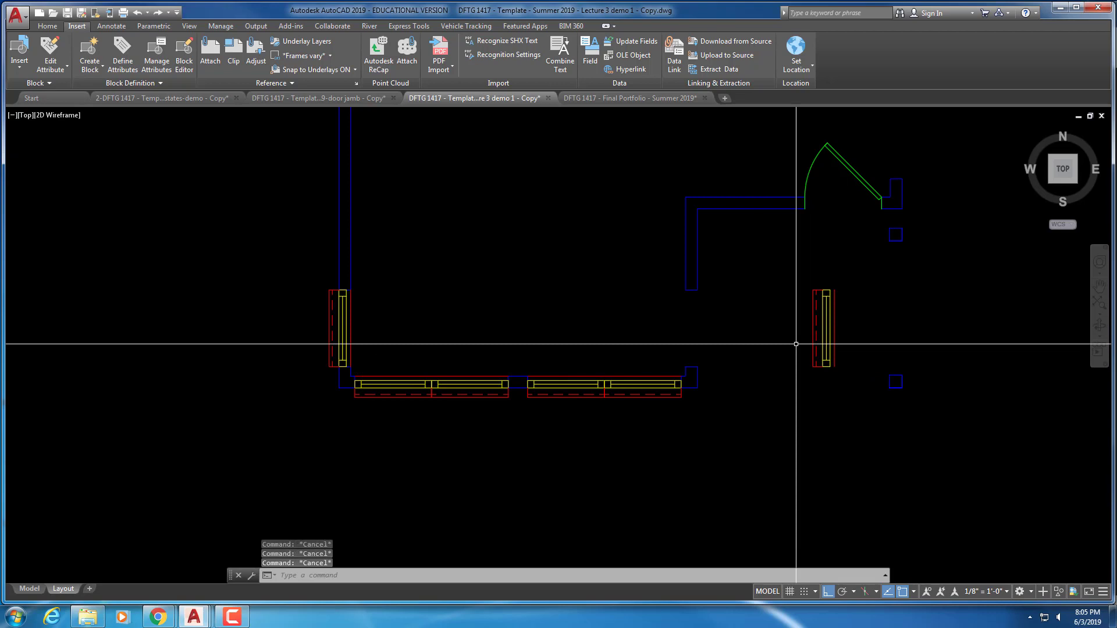
Rotate the copied window 180° so it faces outward
type("ro")
key("Return")
left_click(852, 369)
left_click(798, 289)
key("Return")
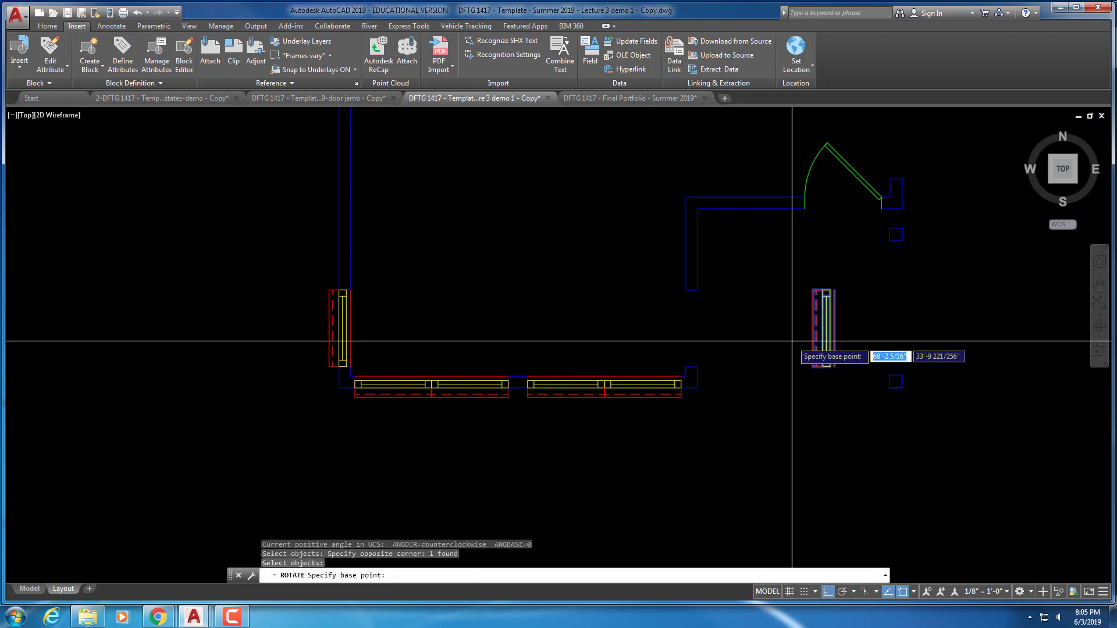
left_click(792, 341)
left_click(538, 265)
key("Escape")
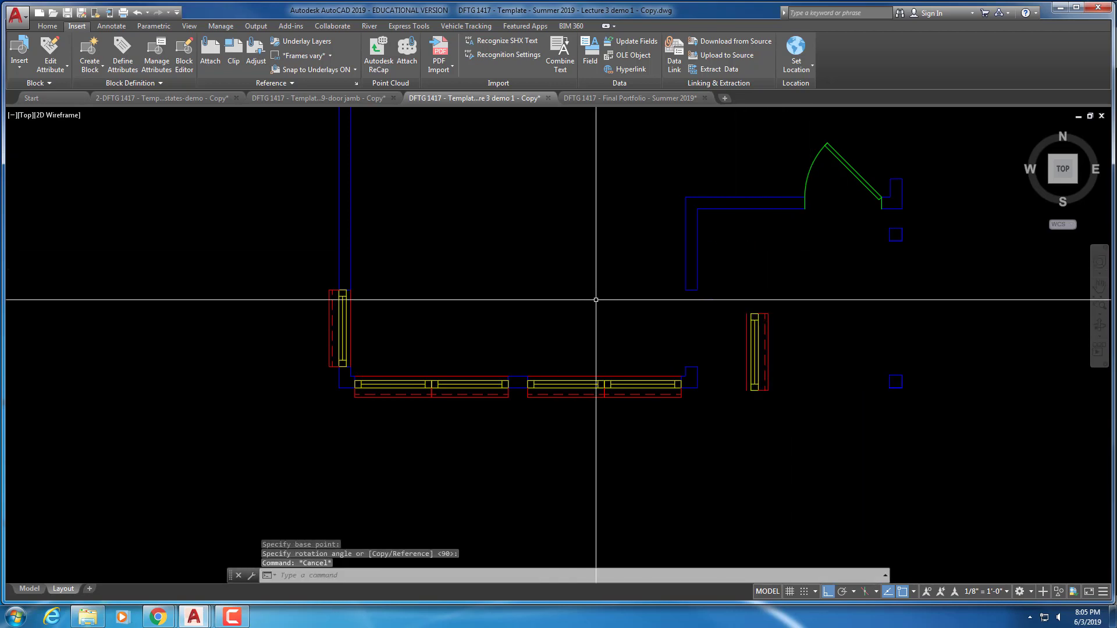
key("Escape")
key("Escape")
Move the flipped window by its top corner into the right wall opening
key("Return")
left_click(832, 317)
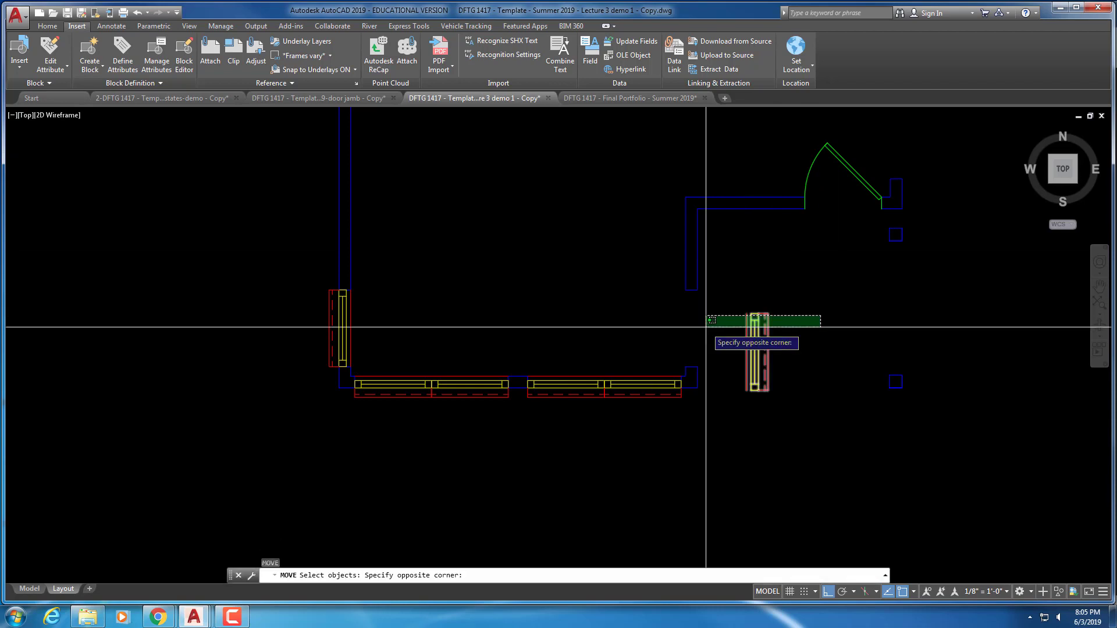
left_click(708, 326)
key("Return")
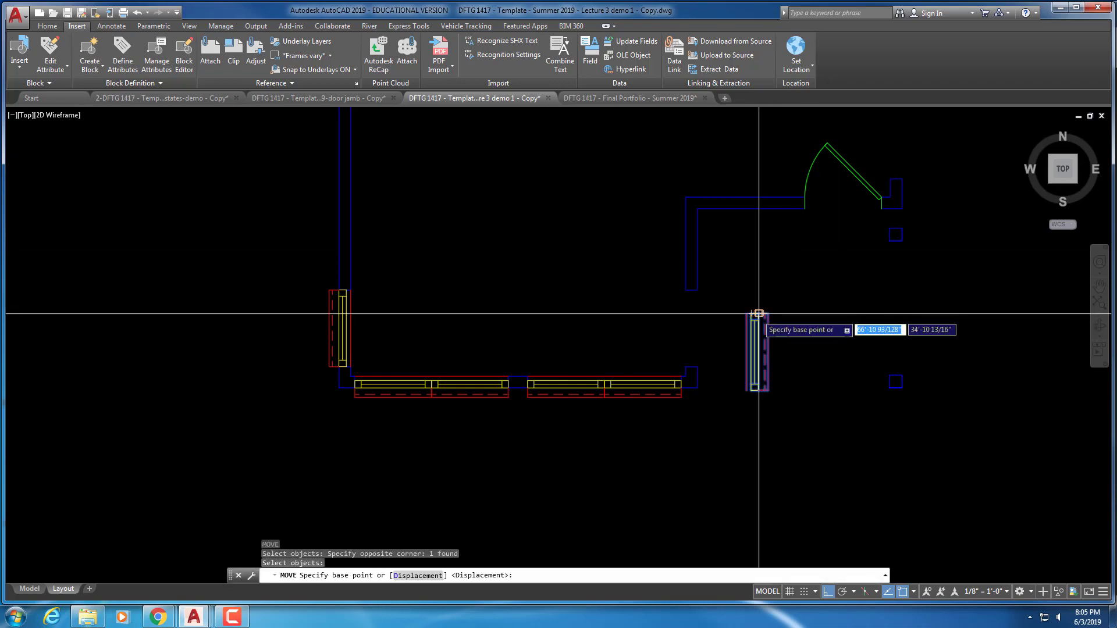
left_click(758, 313)
scroll(698, 301, "up", 6)
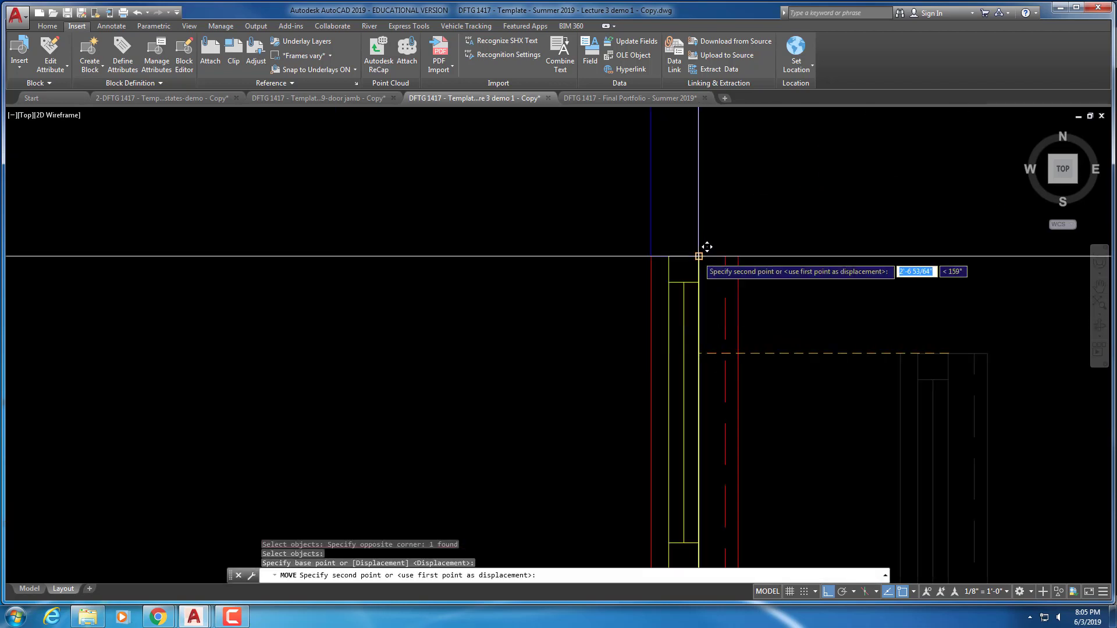
left_click(698, 256)
scroll(699, 256, "down", 6)
middle_click_drag(731, 342, 556, 338)
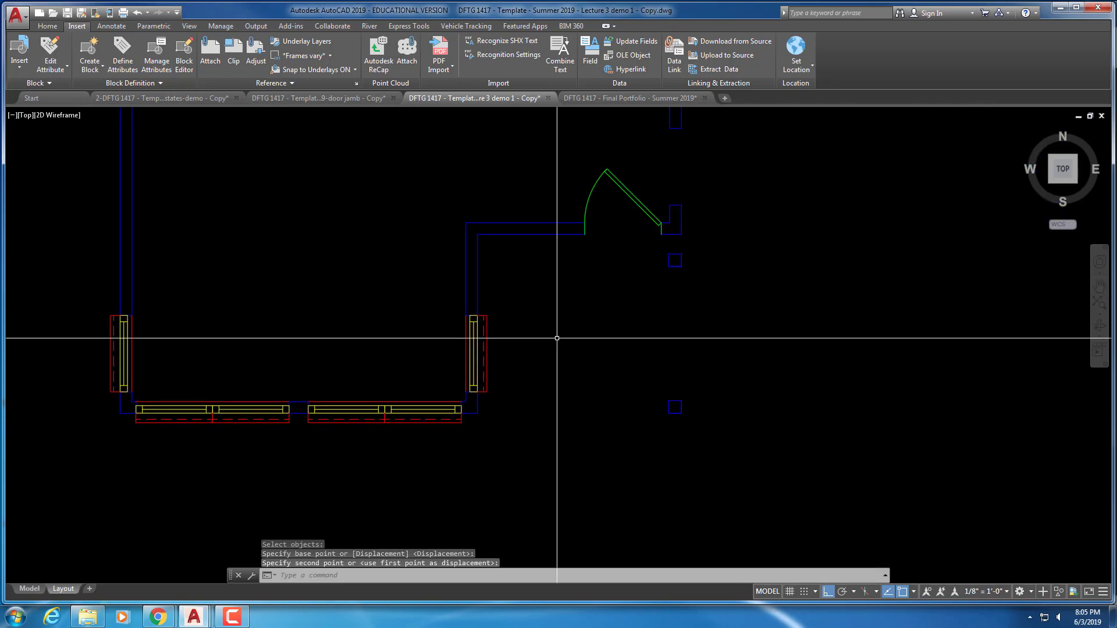
scroll(608, 329, "down", 4)
middle_click_drag(639, 319, 569, 367)
Copy the upright side window from its top corner into the opening above the entry door
scroll(549, 370, "up", 2)
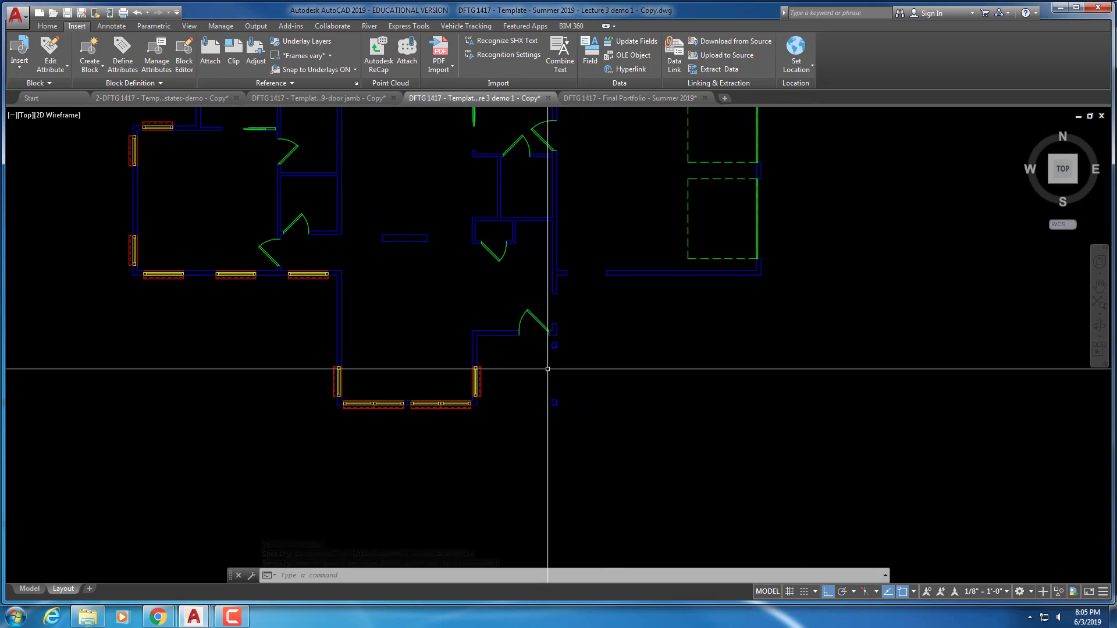
scroll(563, 368, "up", 2)
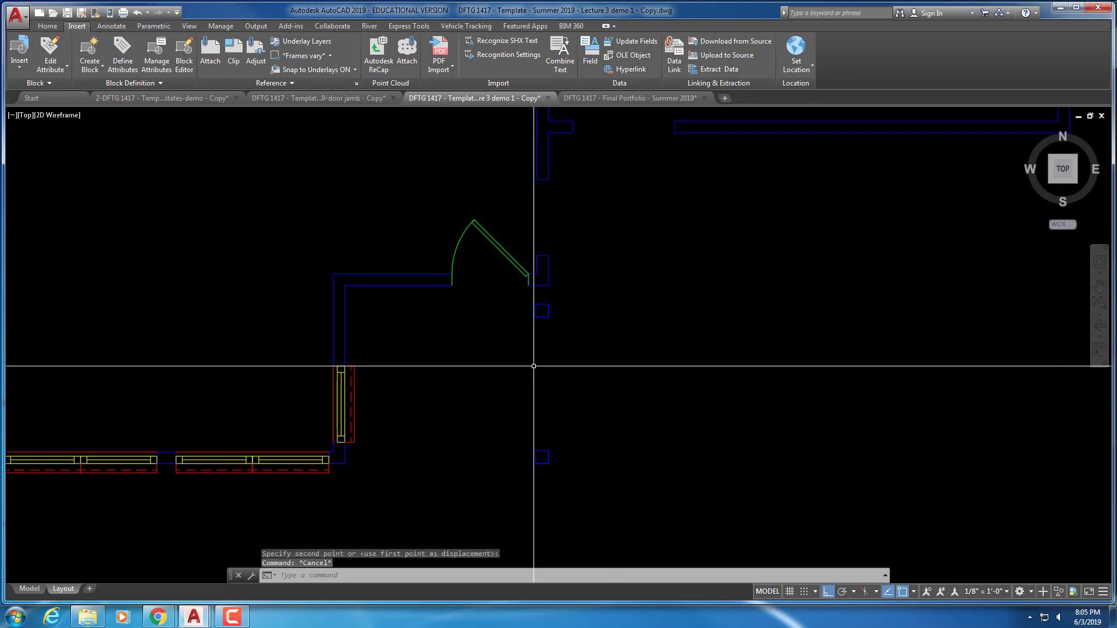
type("co")
key("Return")
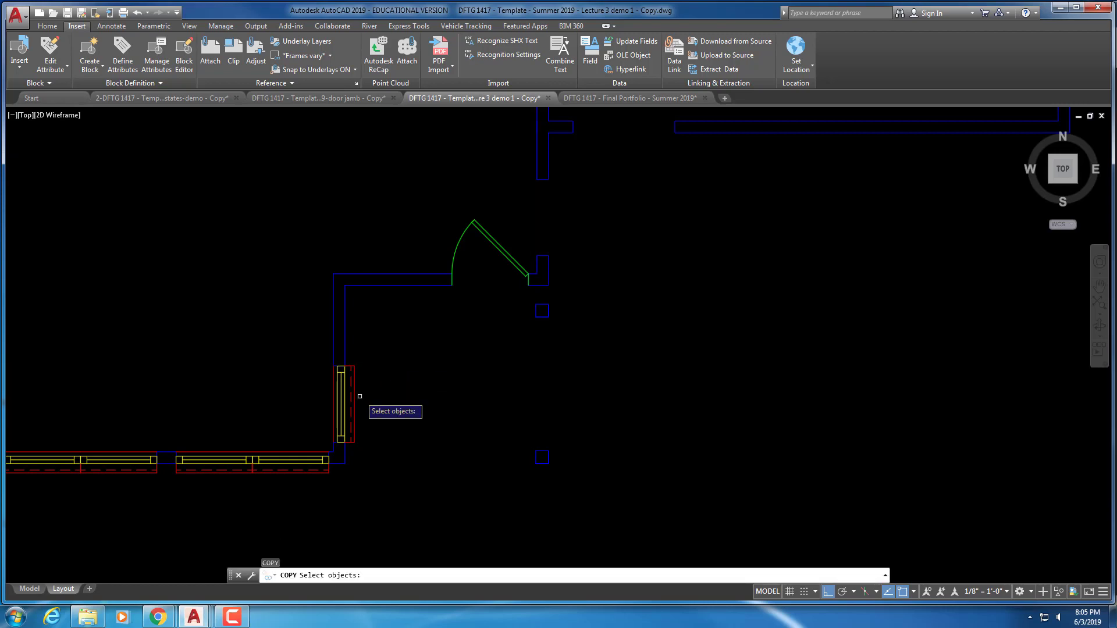
key("Return")
scroll(349, 333, "up", 4)
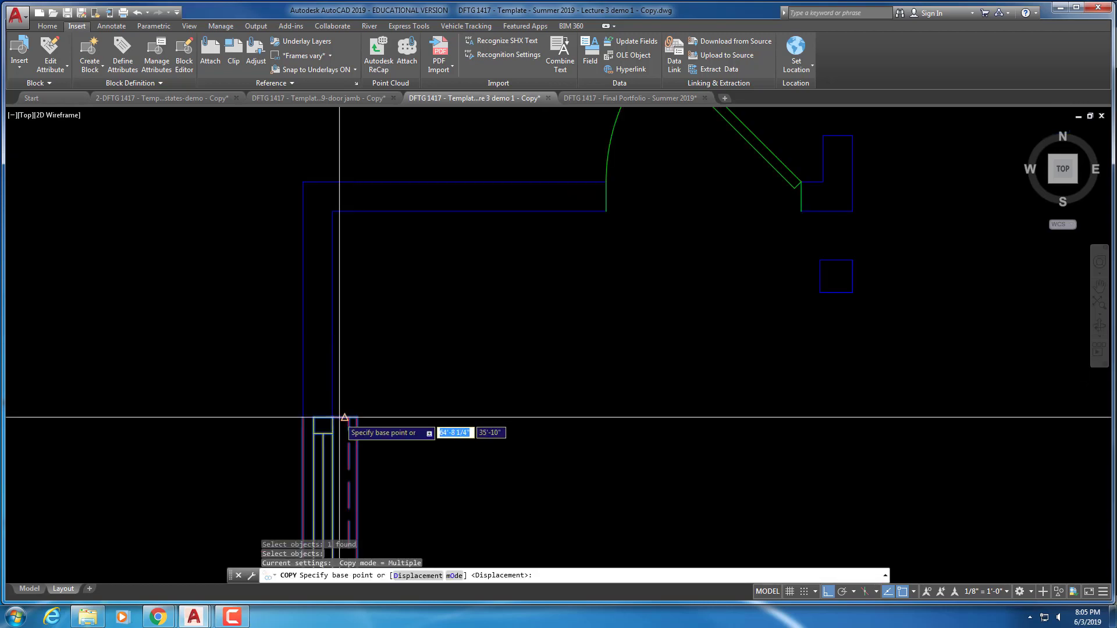
scroll(332, 417, "up", 6)
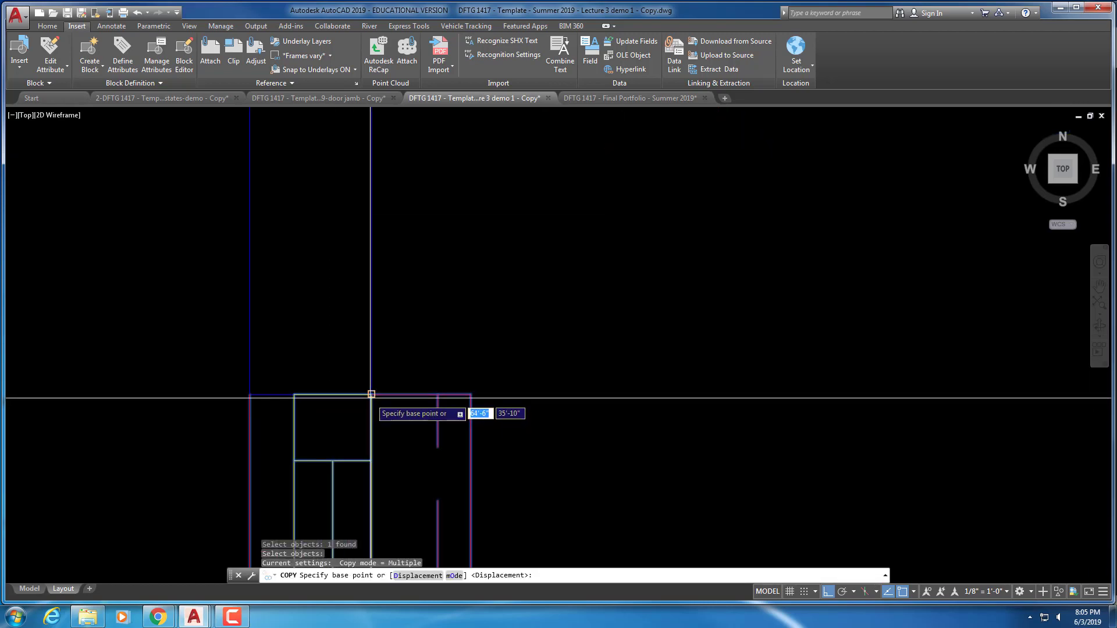
left_click(372, 394)
scroll(407, 384, "down", 5)
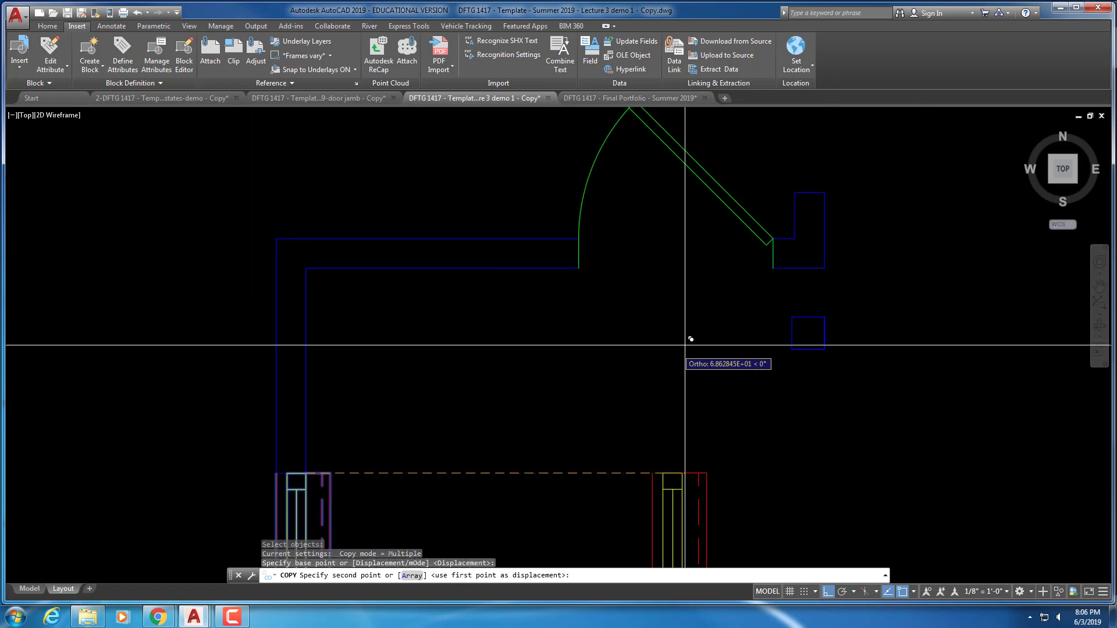
middle_click_drag(659, 363, 615, 395)
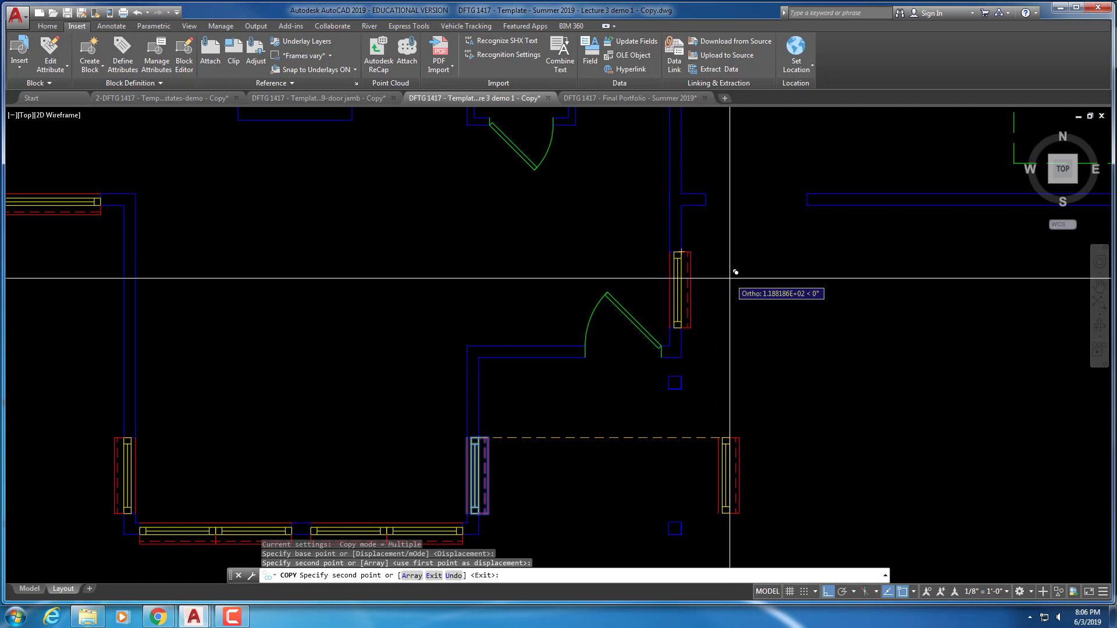
key("Escape")
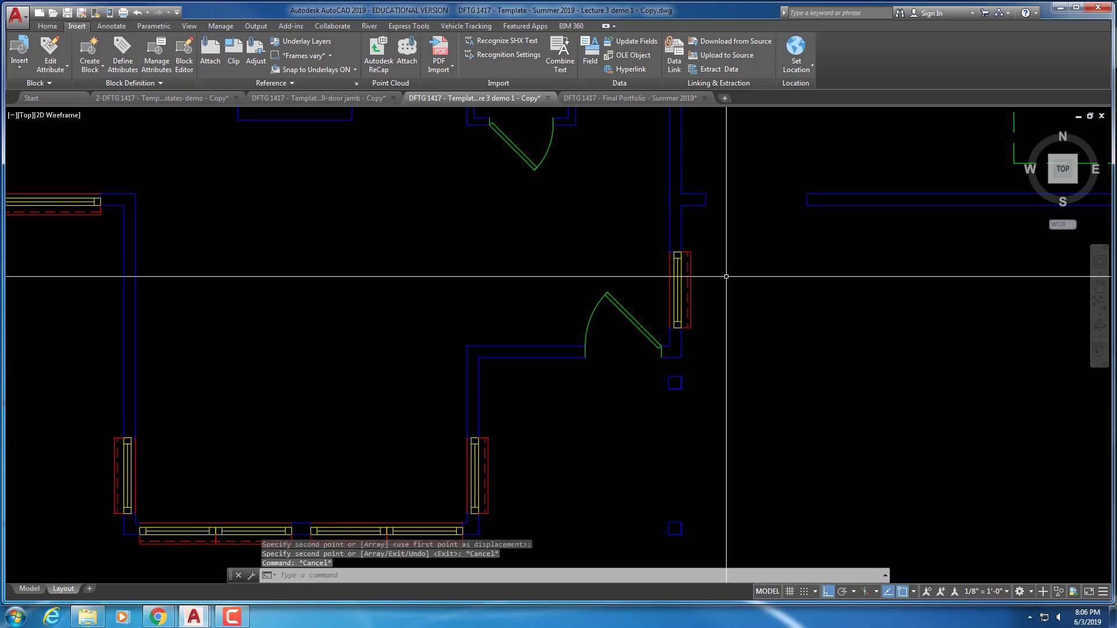
middle_click_drag(727, 256, 766, 234)
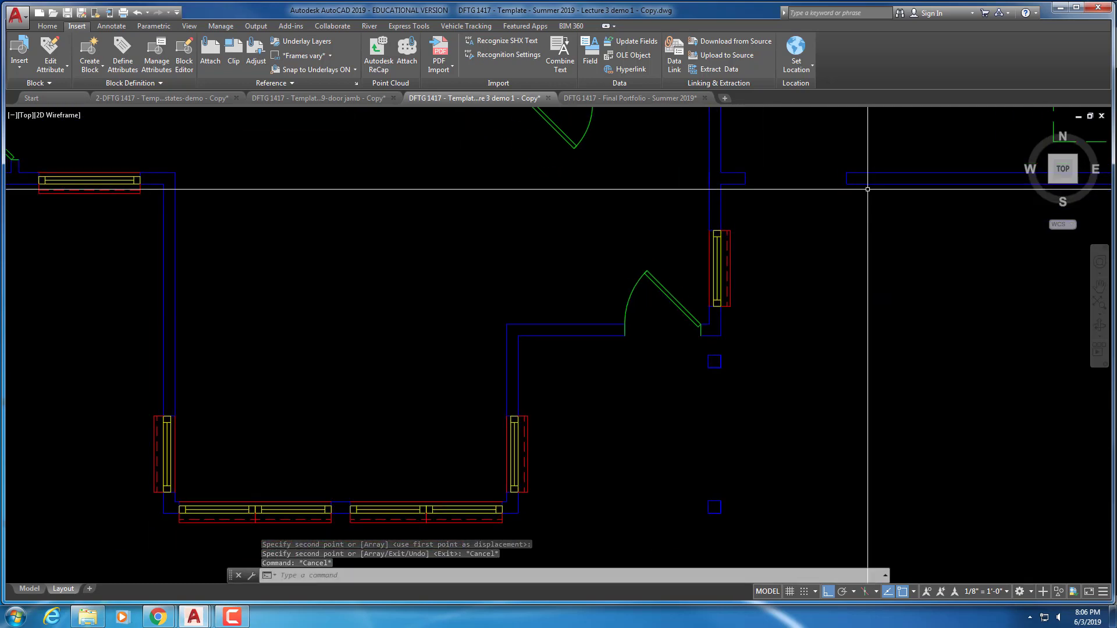
key("Escape")
key("Escape")
Copy the top-left window block into the upper wall opening
type("c")
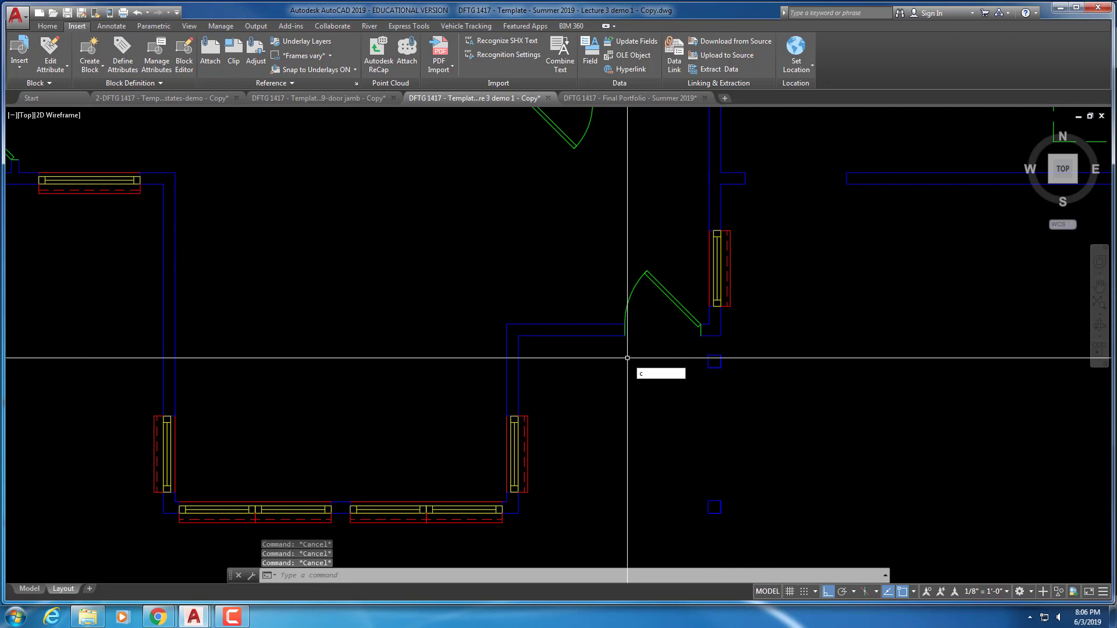
key("Return")
key("Escape")
type("co")
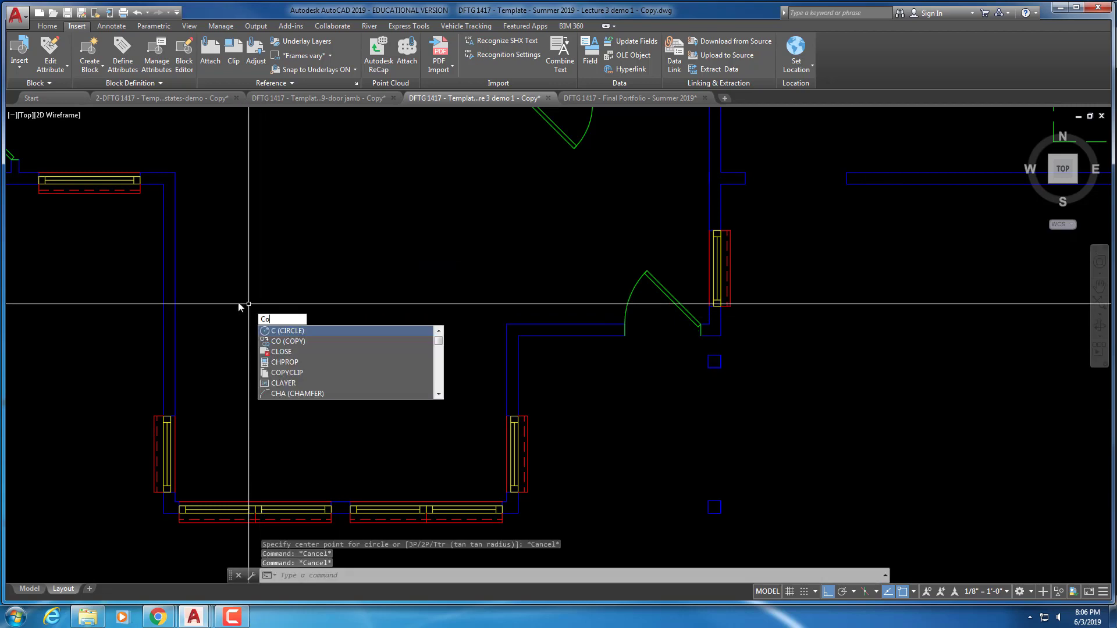
key("Return")
left_click(100, 176)
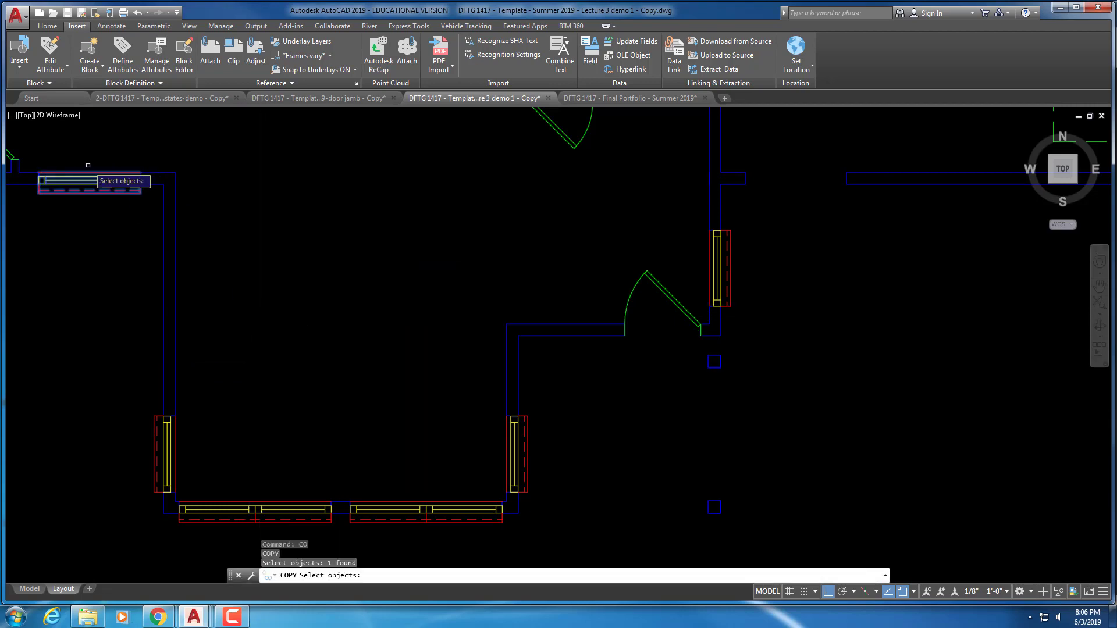
key("Return")
left_click(39, 180)
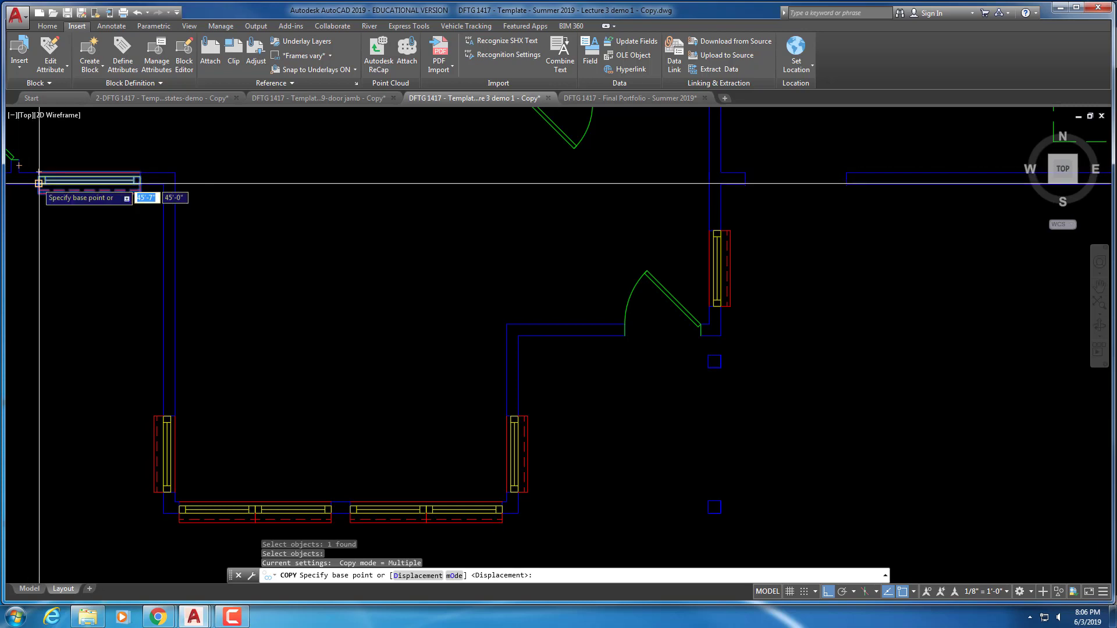
scroll(391, 256, "up", 3)
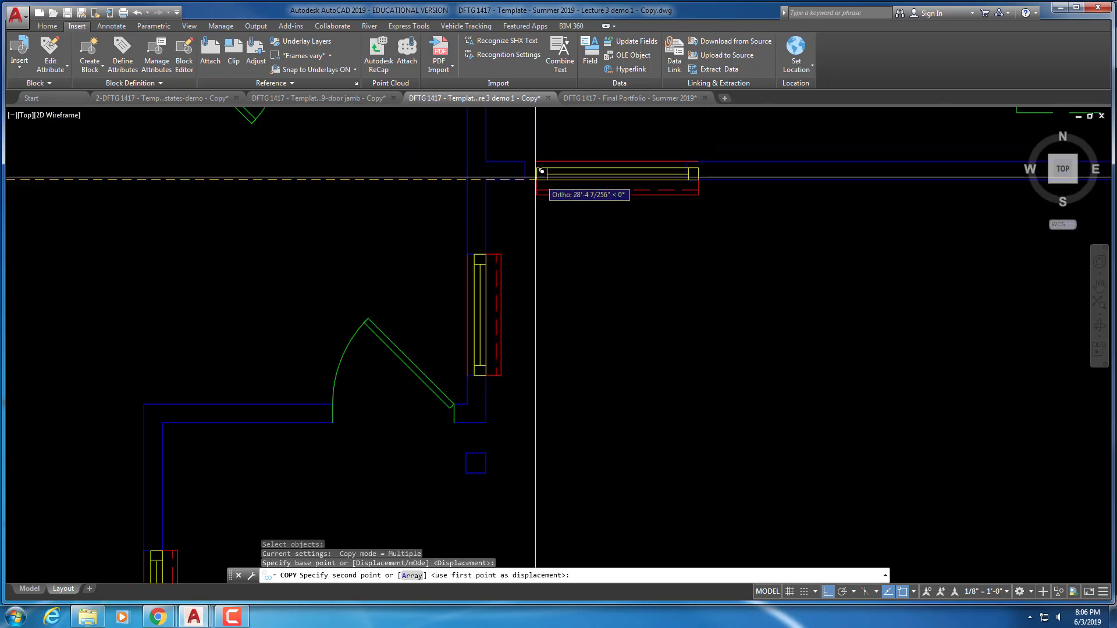
left_click(527, 174)
key("Escape")
key("Escape")
scroll(576, 271, "down", 5)
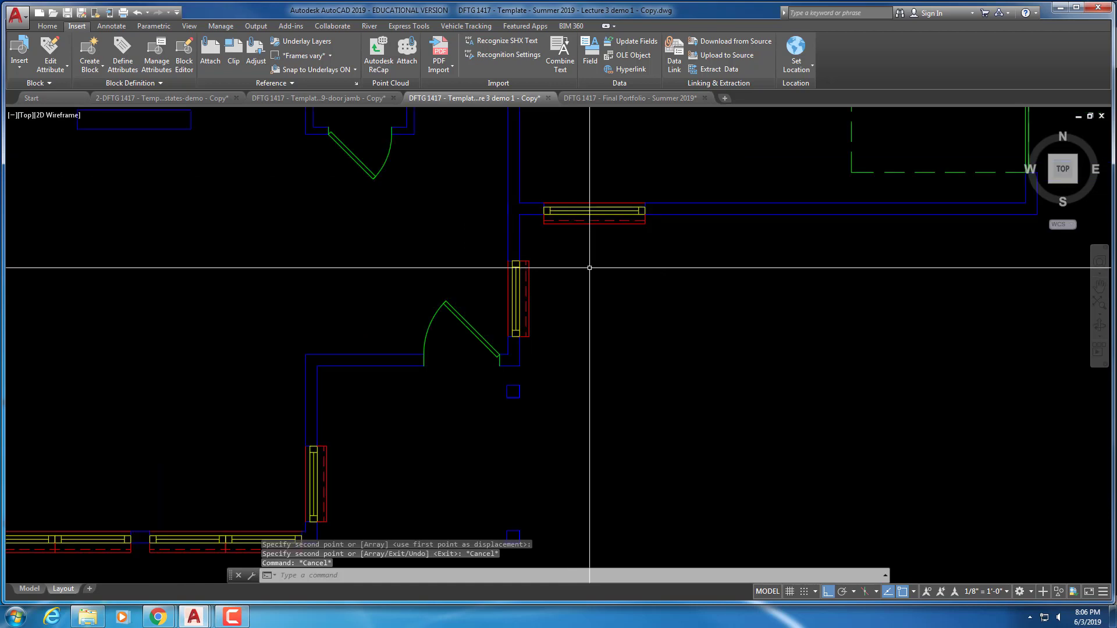
Start another copy of the top-left window after panning the plan's left side into view
middle_click_drag(591, 228, 533, 384)
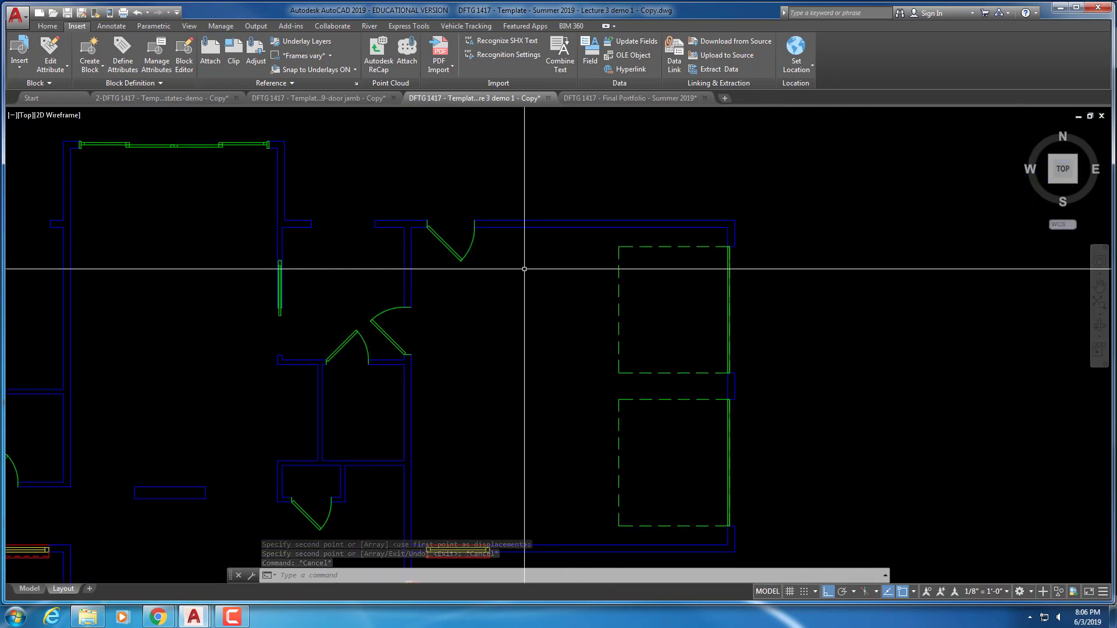
middle_click_drag(525, 271, 582, 275)
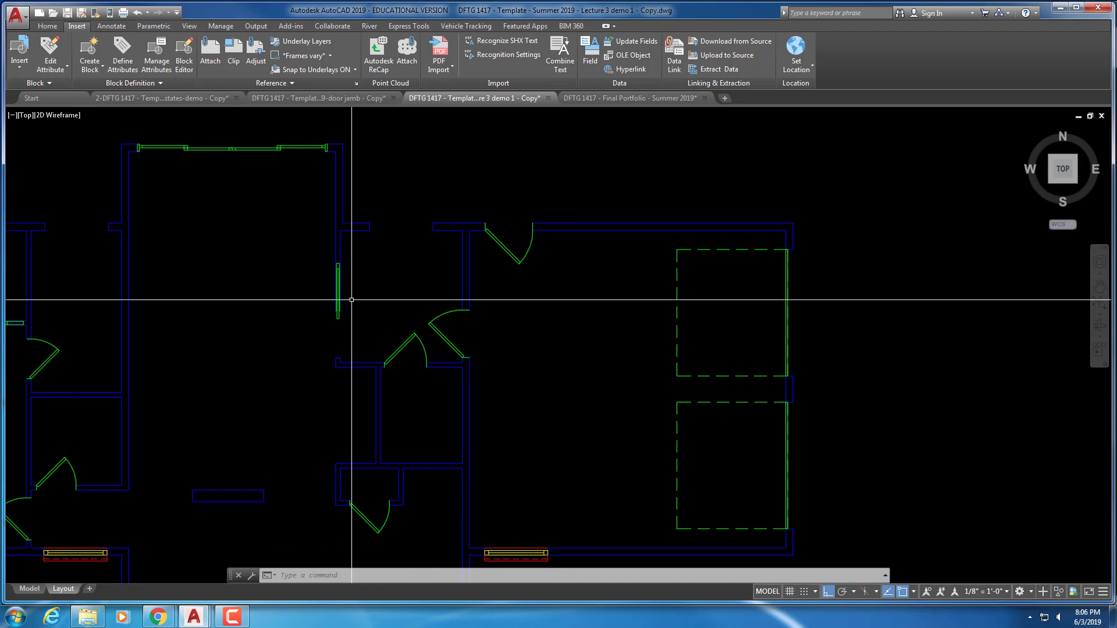
mouse_move(365, 289)
middle_mouse_down()
mouse_move(474, 252)
mouse_move(640, 349)
mouse_move(644, 310)
middle_mouse_up()
key("Escape")
key("Escape")
key("Escape")
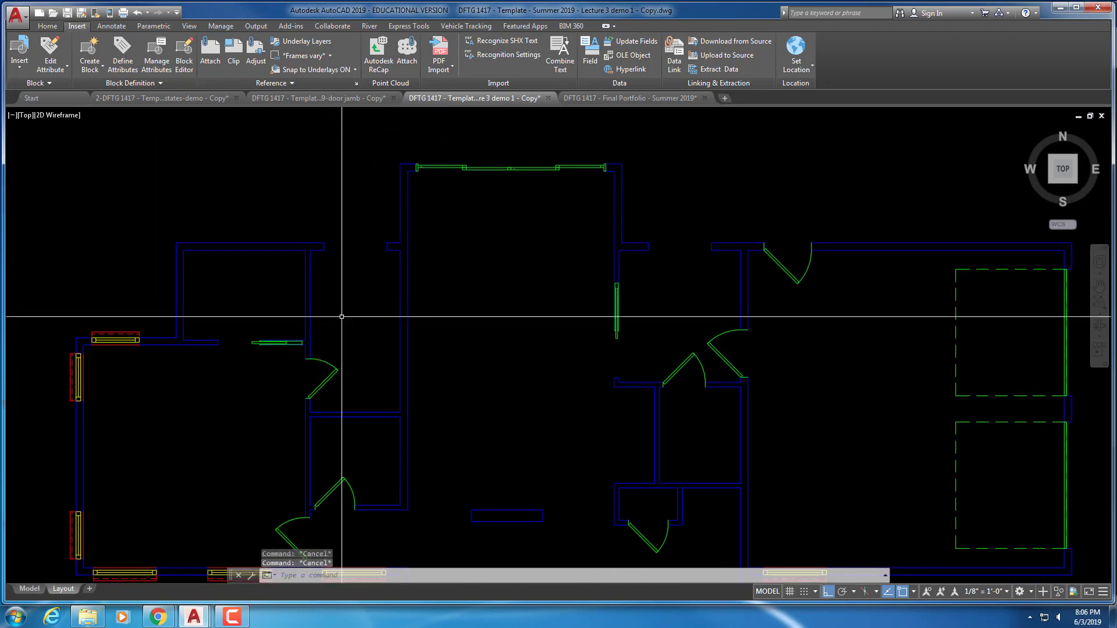
type("Co")
key("Return")
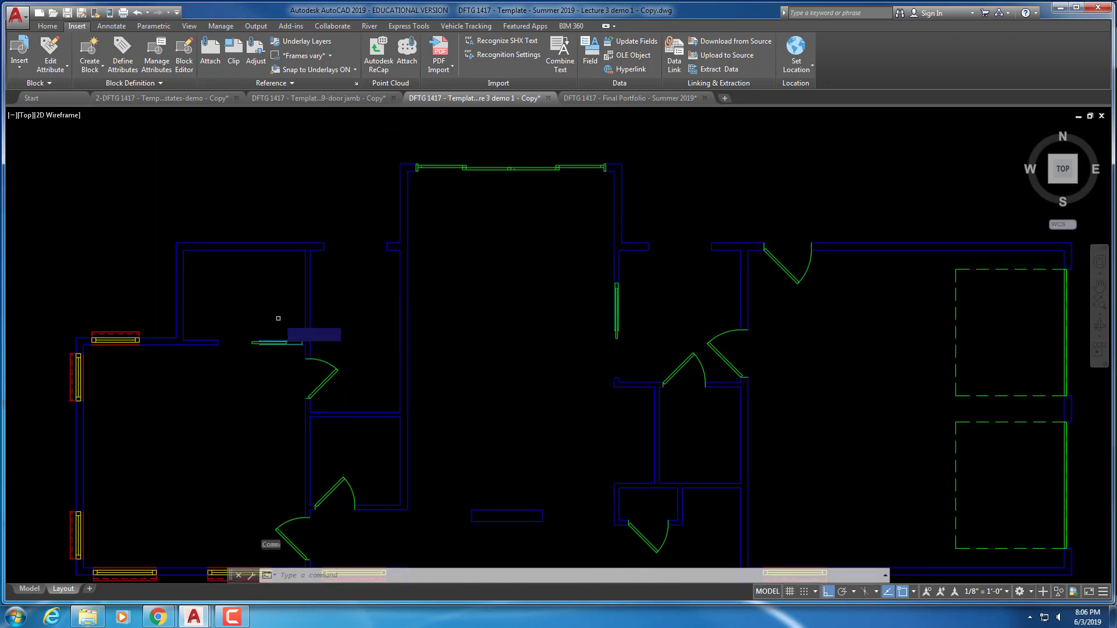
left_click(116, 340)
key("Return")
scroll(142, 352, "up", 3)
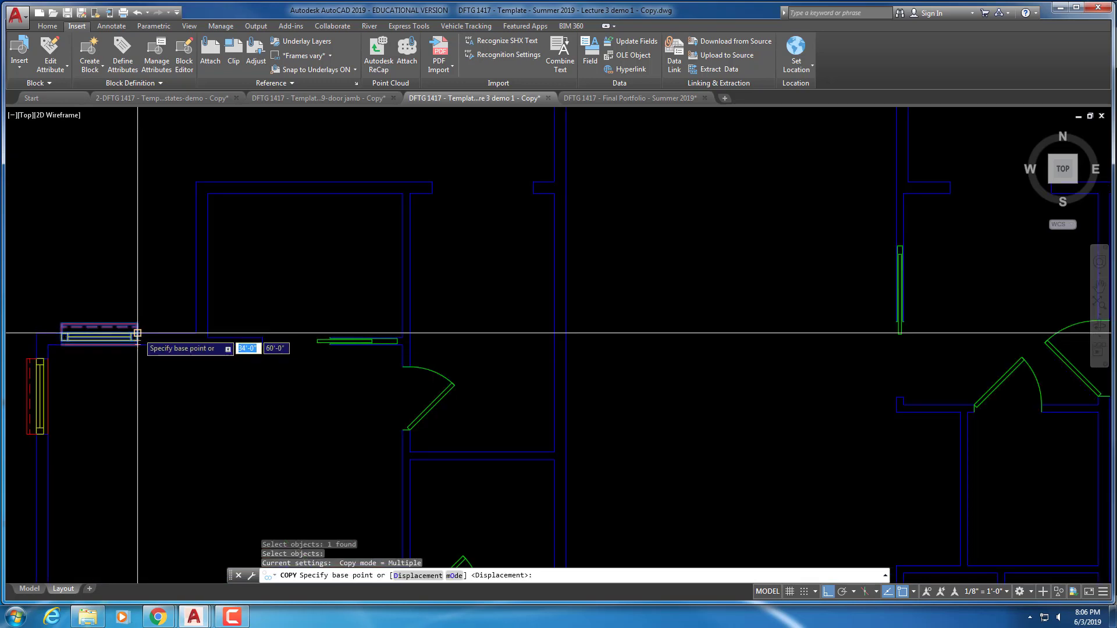
Place a copy of the window beside the upper wall opening
left_click(137, 337)
scroll(344, 329, "down", 3)
middle_click_drag(359, 323, 255, 322)
scroll(264, 314, "up", 2)
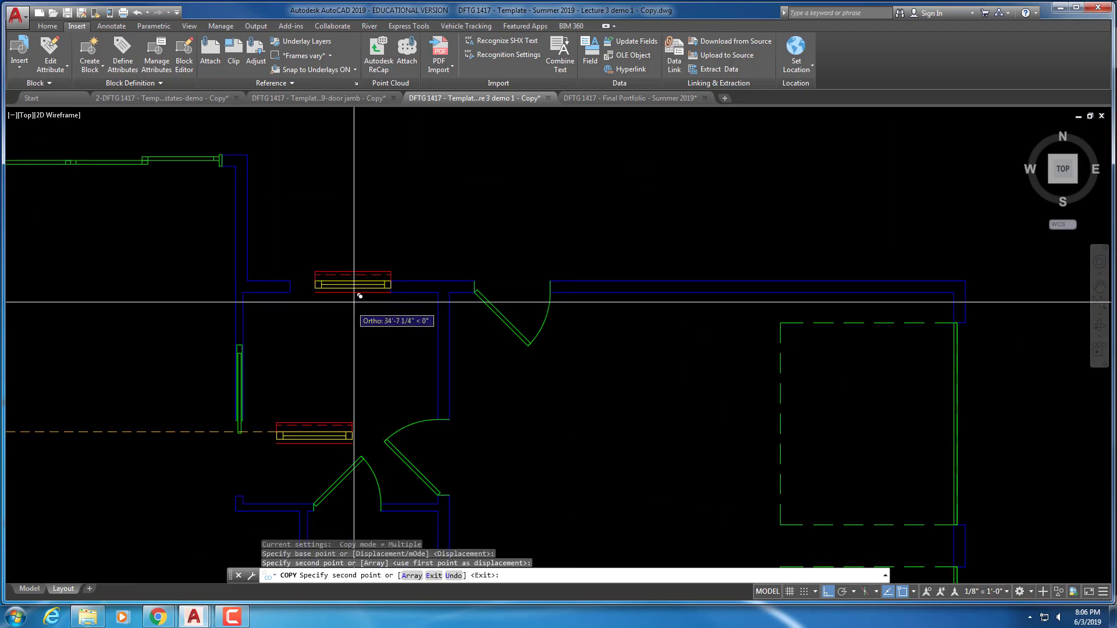
scroll(362, 294, "up", 3)
left_click(430, 345)
key("Escape")
Move the window copy so its left corner sits on the opening's corner
left_click(426, 337)
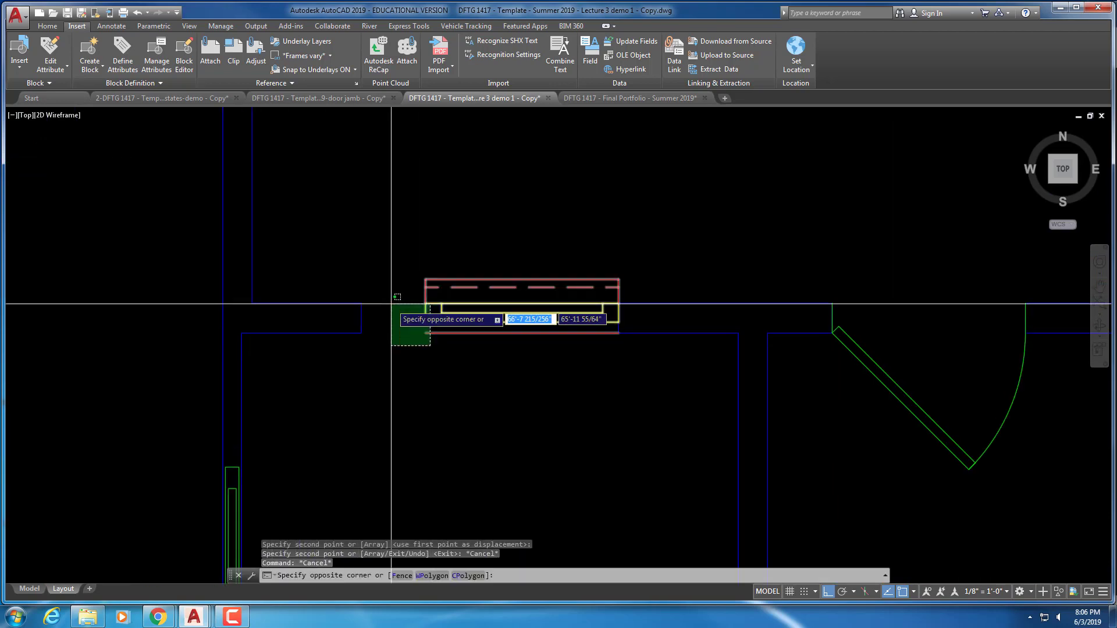
left_click(391, 304)
key("Escape")
key("Escape")
type("m")
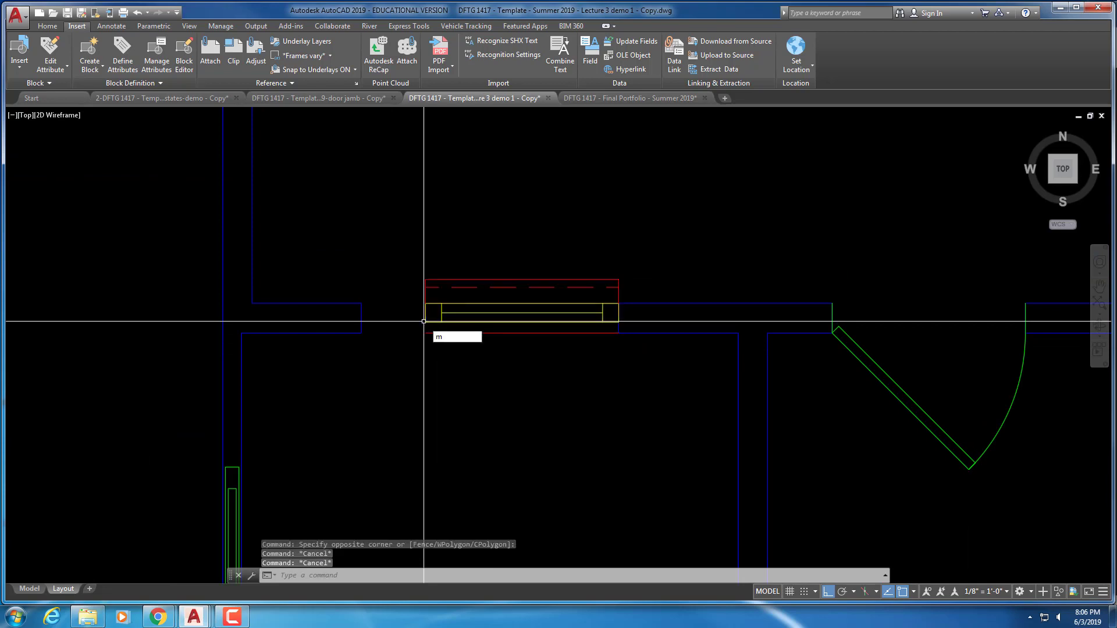
key("Return")
left_click(459, 335)
left_click(425, 304)
key("Return")
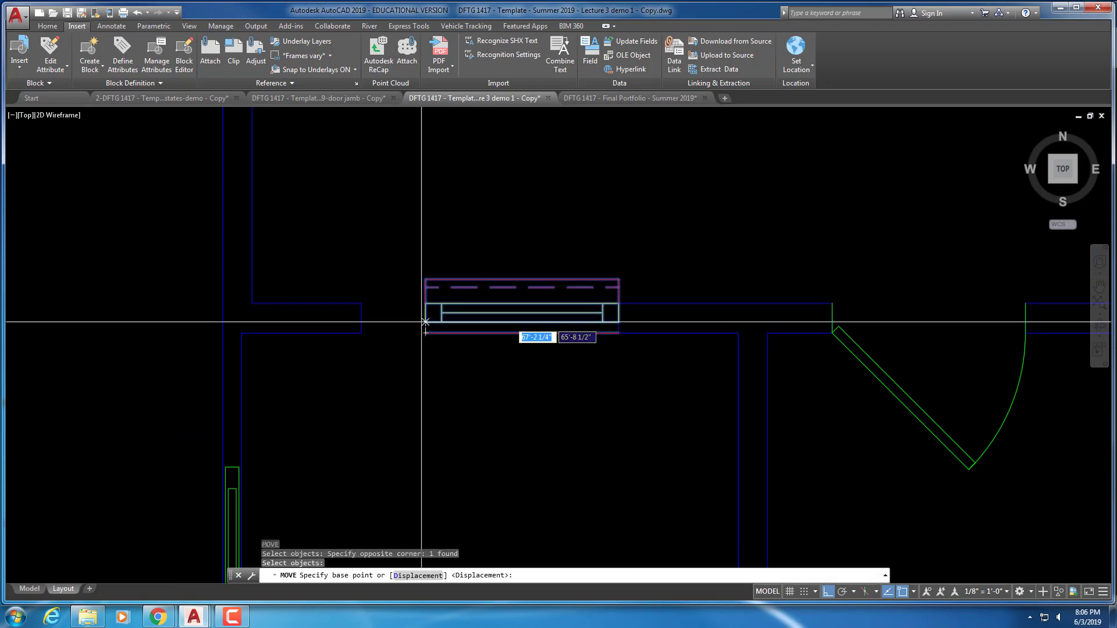
left_click(425, 304)
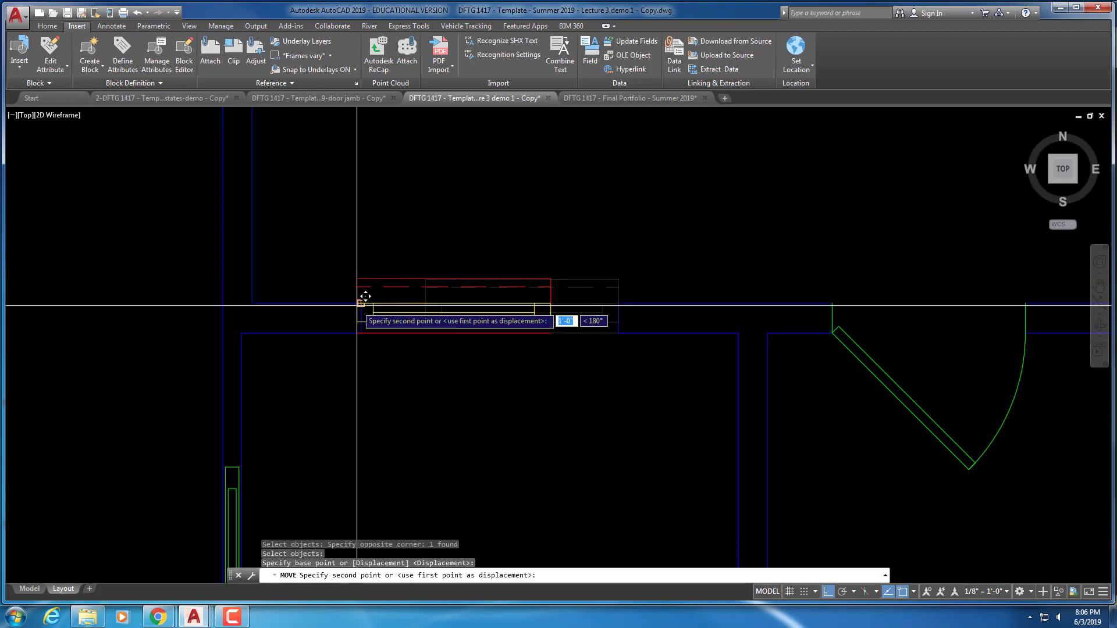
left_click(361, 304)
key("Escape")
key("Escape")
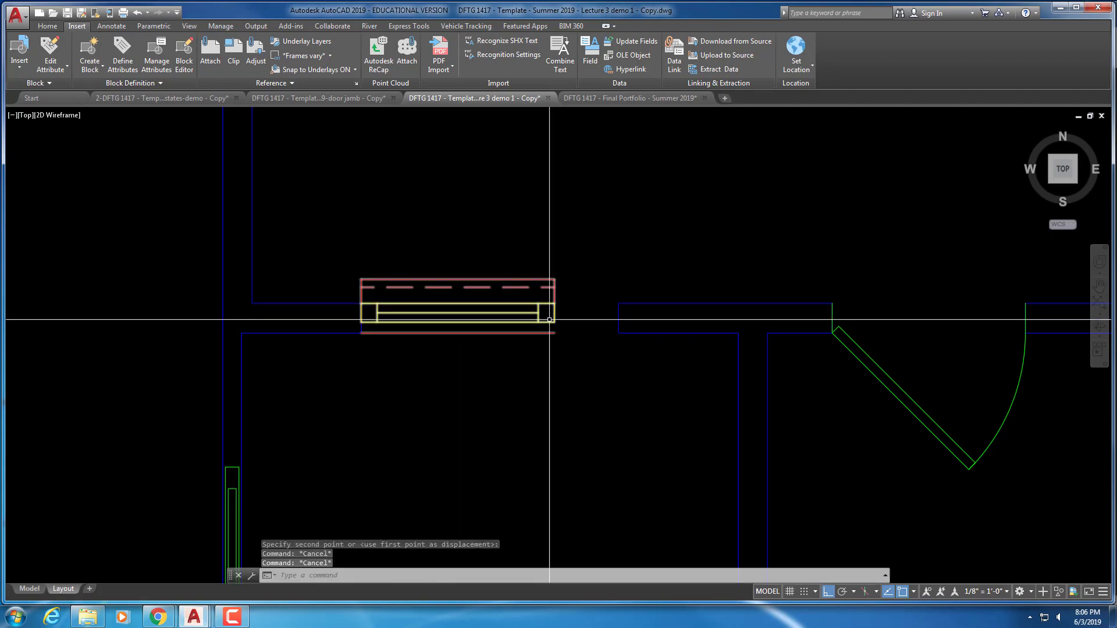
Stretch the window's grip to the wall corner so it fills the opening, then view the whole plan
left_click_drag(523, 312, 548, 283)
left_click(555, 280)
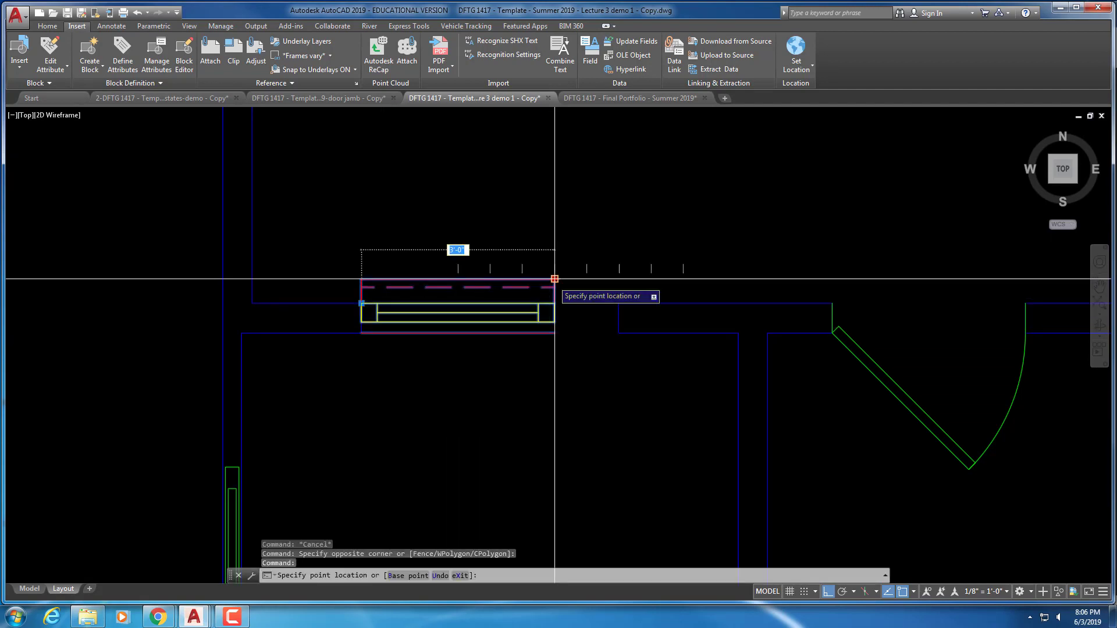
left_click(618, 304)
key("Escape")
scroll(341, 426, "down", 2)
scroll(342, 426, "down", 5)
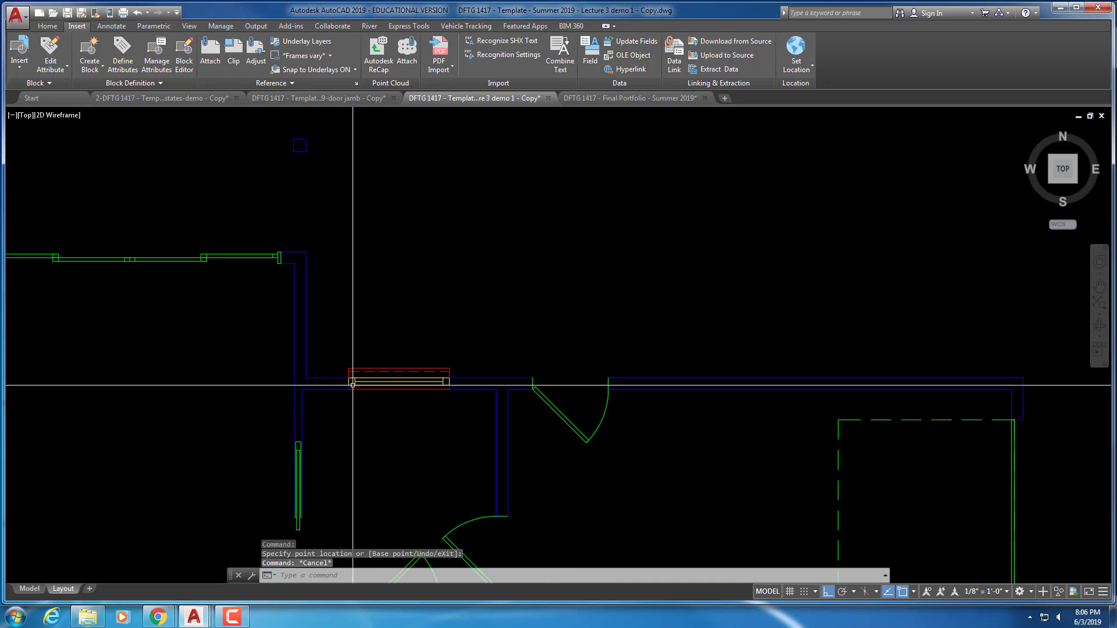
middle_click_drag(363, 354, 511, 357)
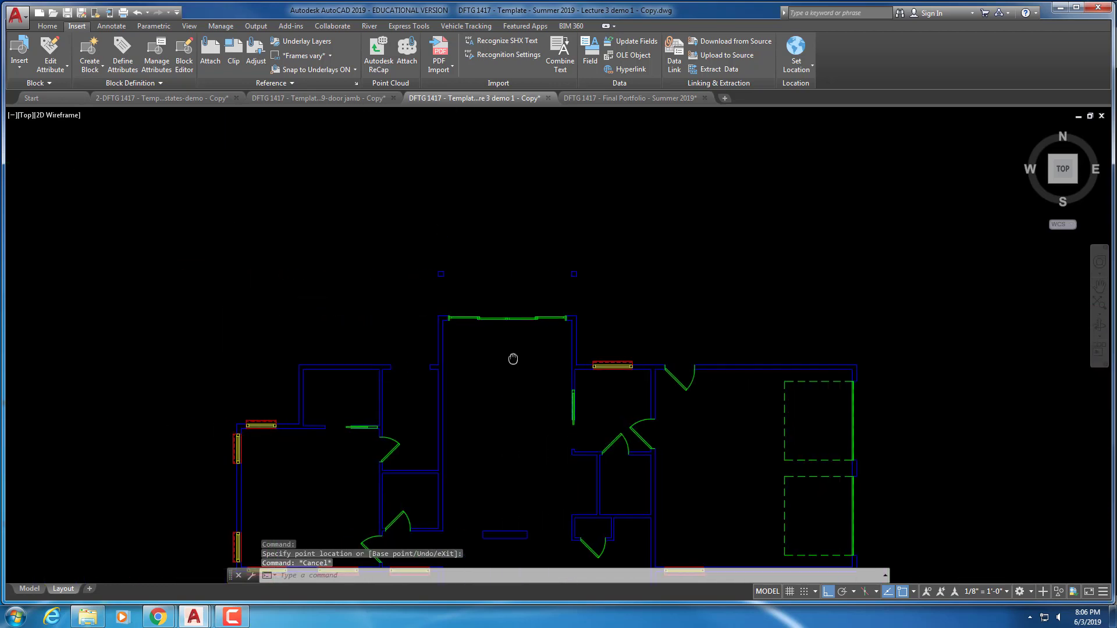
key("Escape")
key("Escape")
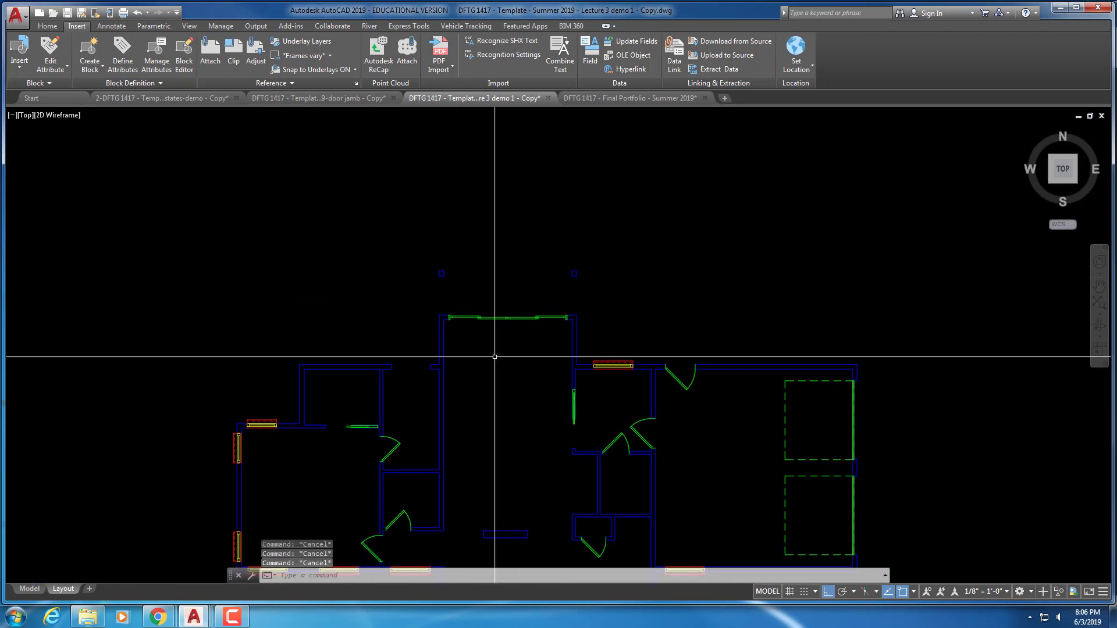
Cancel the accidental CIRCLE and select the upper-wall window for copying with CO
scroll(498, 356, "up", 2)
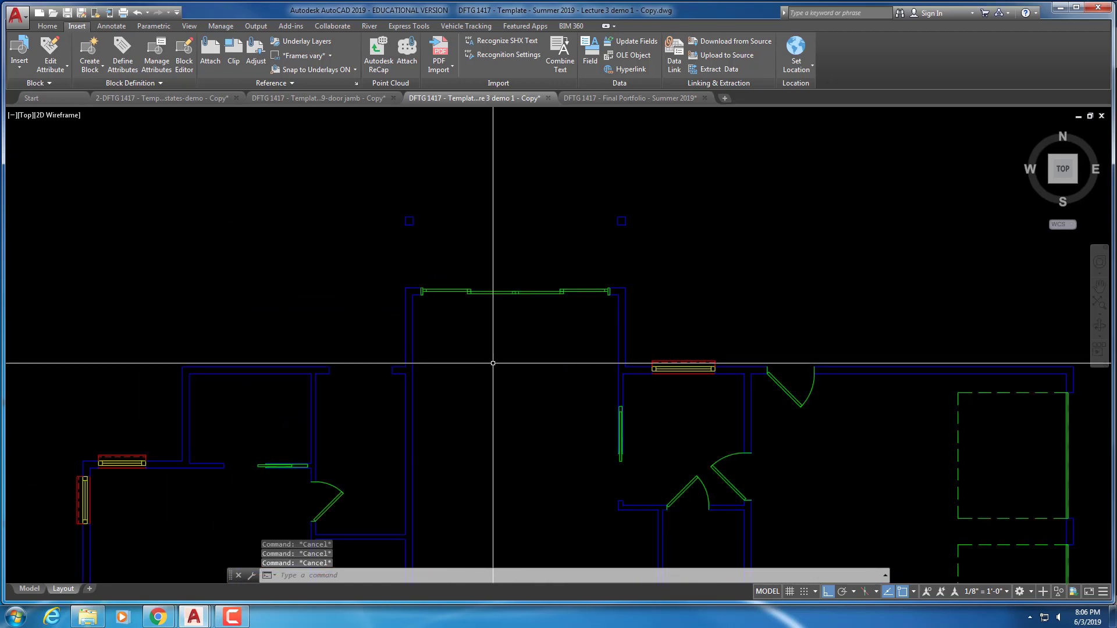
type("c")
key("Return")
key("Escape")
key("Escape")
key("Escape")
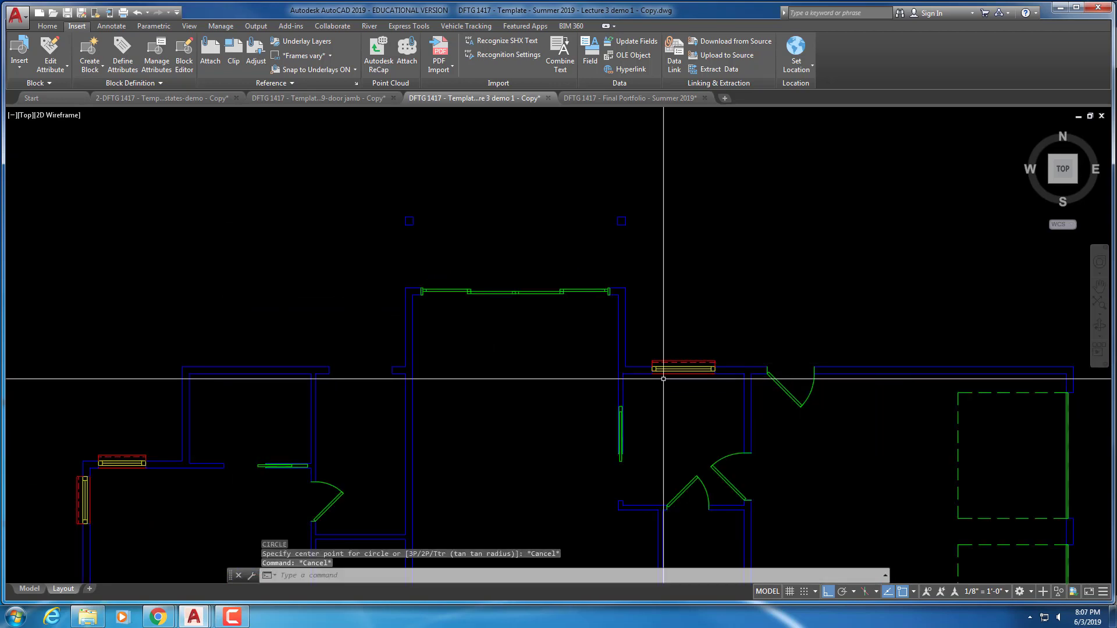
type("Co")
key("Return")
left_click(670, 376)
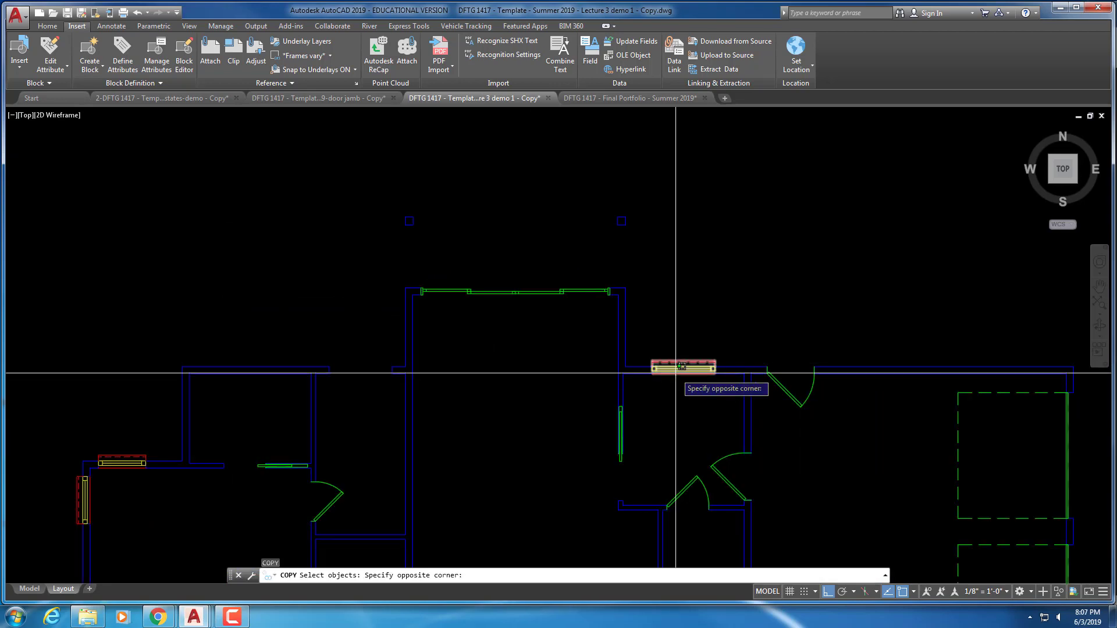
left_click(658, 369)
scroll(643, 369, "up", 3)
key("Return")
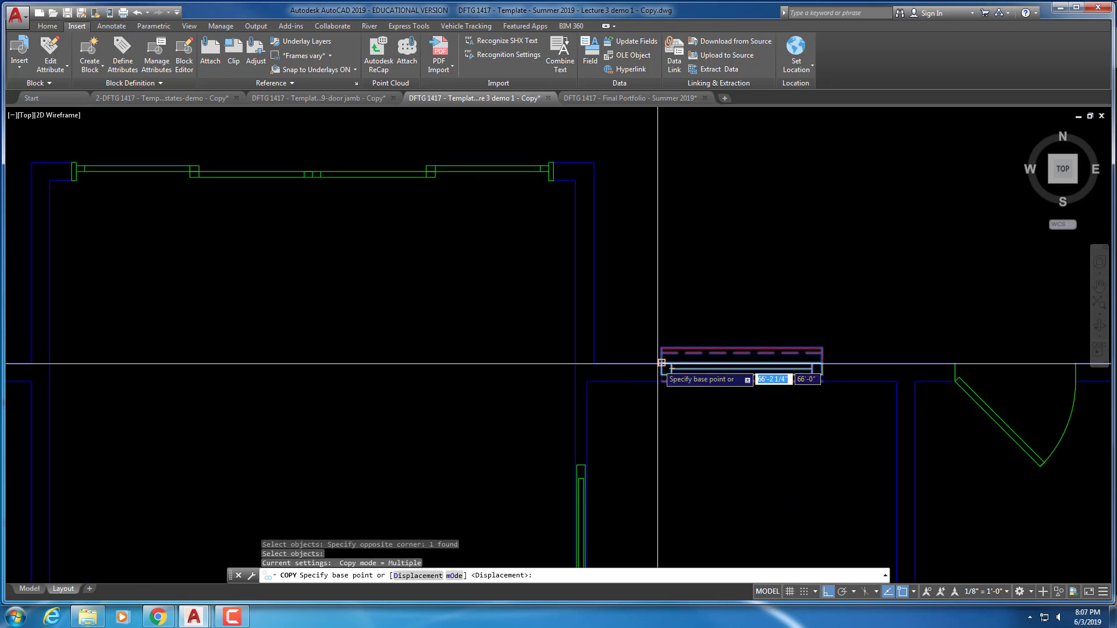
Copy the window from its left corner into the top-wall opening left of the entry
left_click(662, 365)
scroll(537, 365, "down", 3)
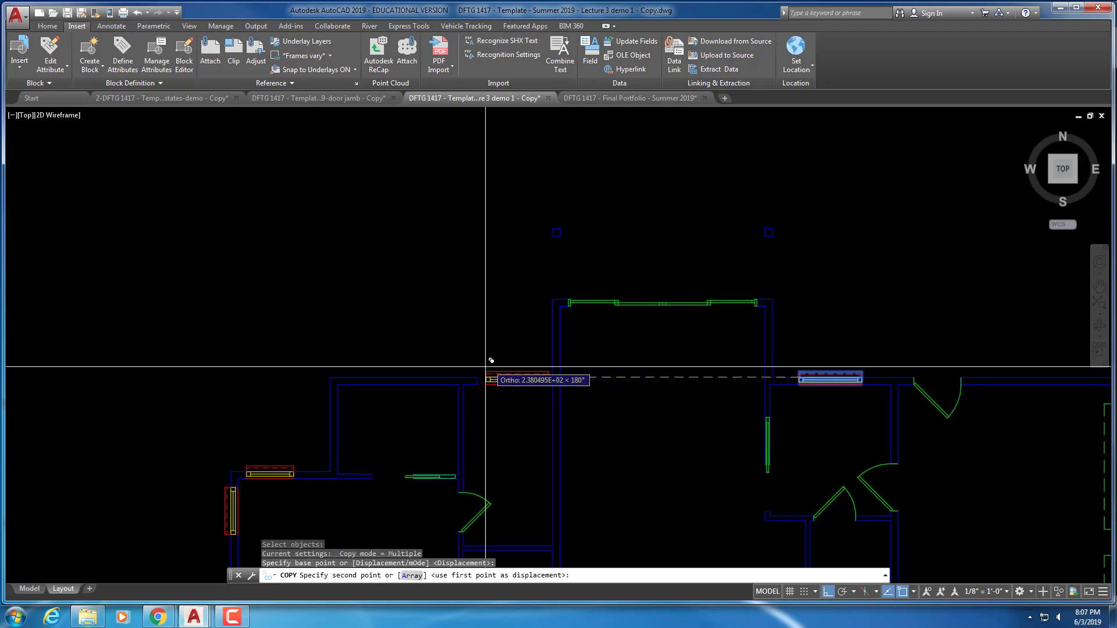
left_click(480, 377)
key("Escape")
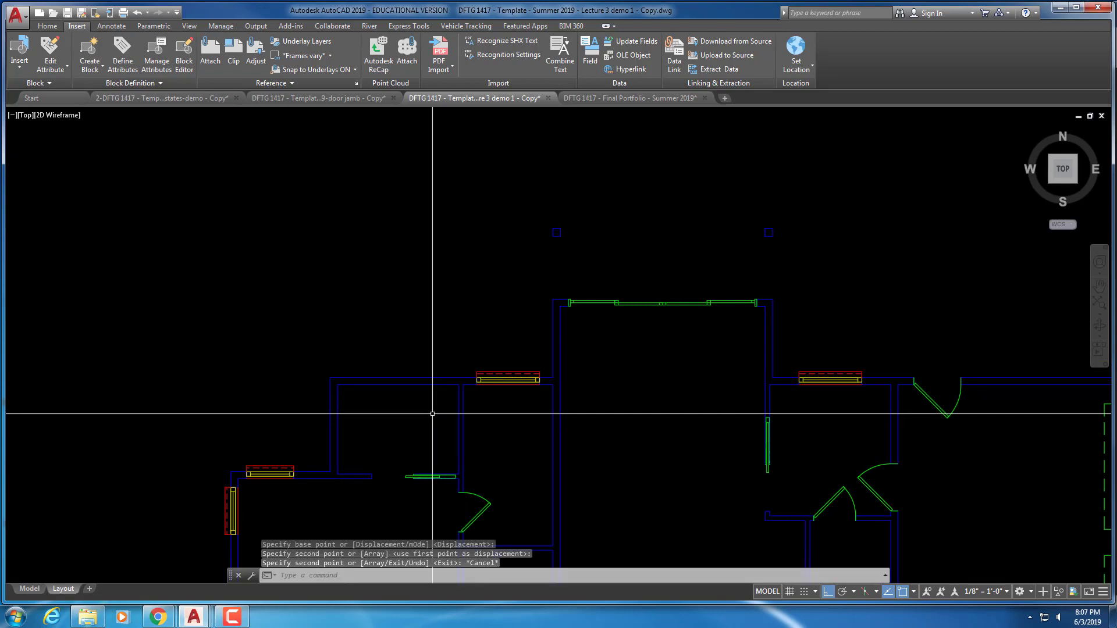
scroll(495, 408, "up", 3)
scroll(492, 402, "down", 5)
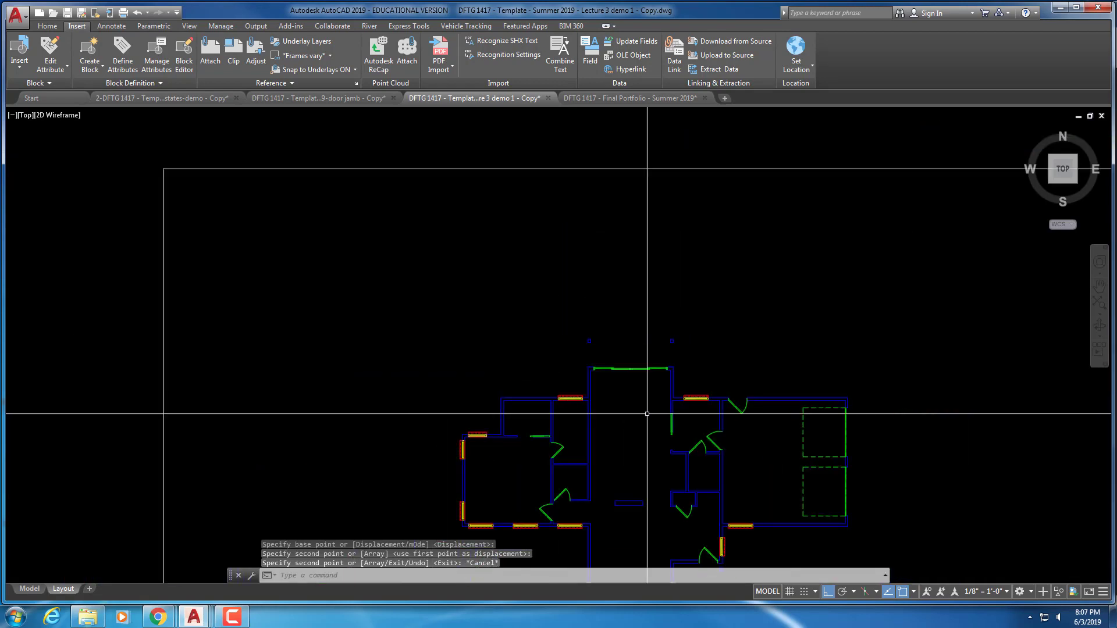
mouse_move(652, 411)
middle_mouse_down()
mouse_move(611, 386)
mouse_move(594, 310)
middle_mouse_up()
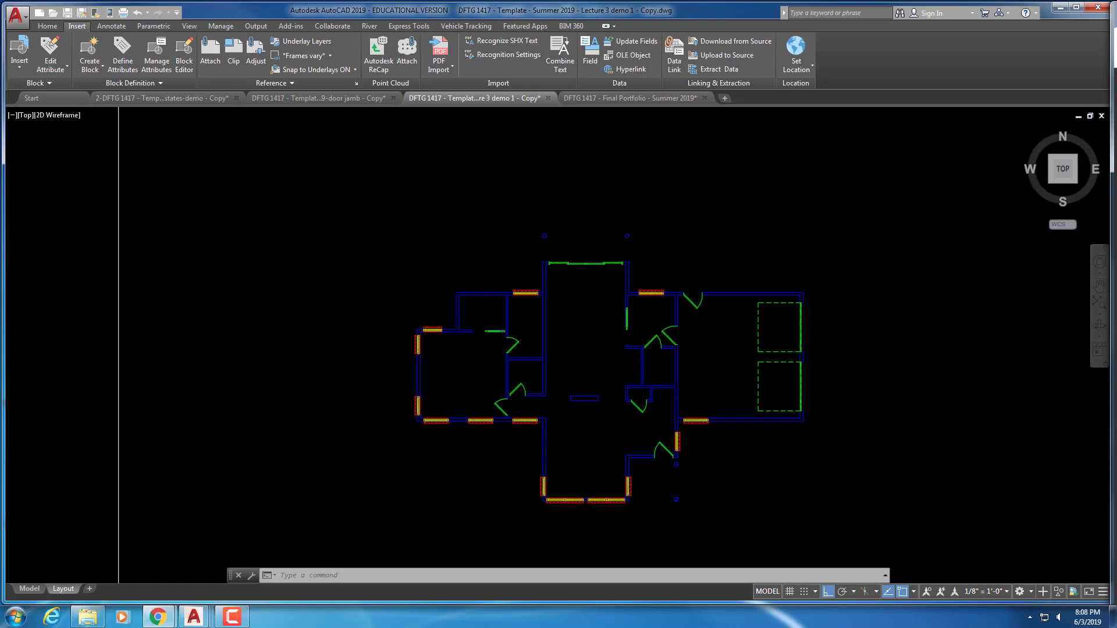
Set A-1-WALL-SIDING as the current layer in Layer Properties and close the palette
left_click(49, 27)
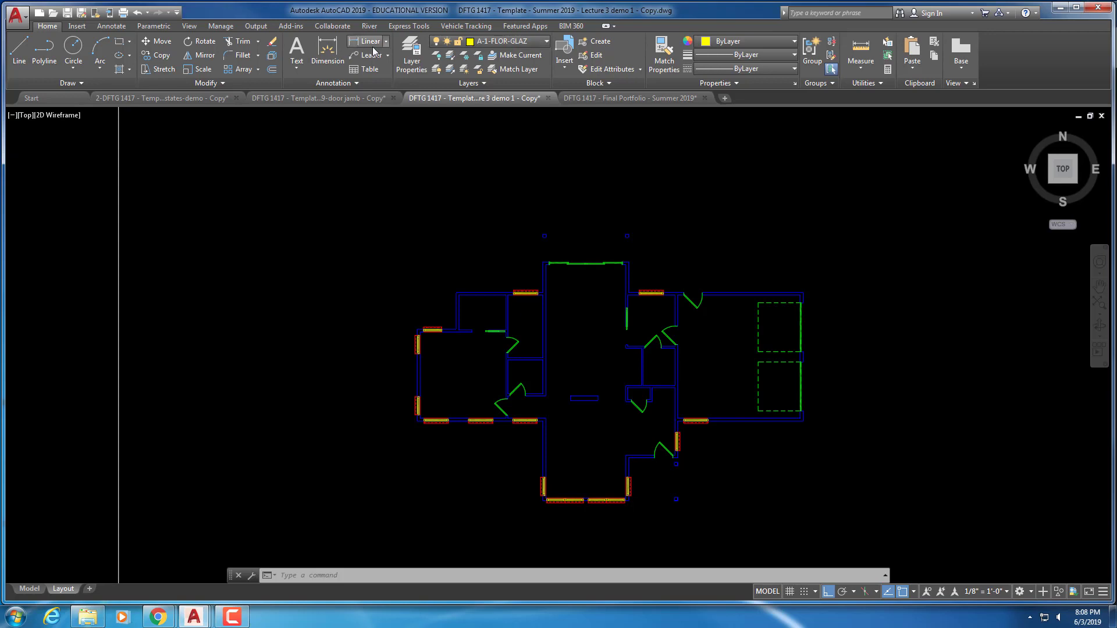
left_click(411, 54)
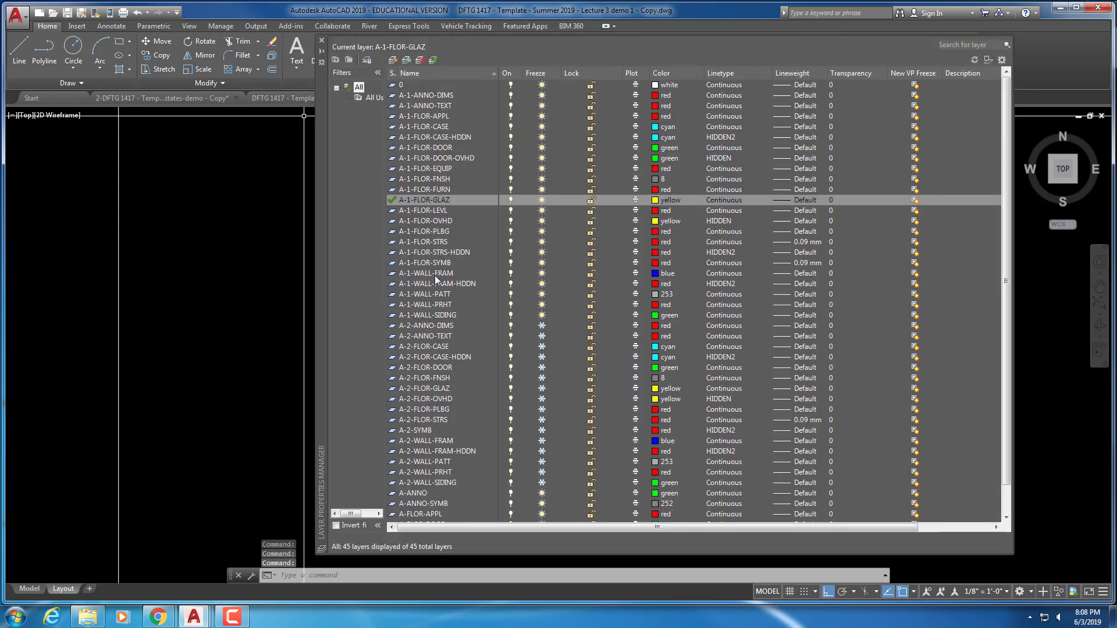
double_click(428, 316)
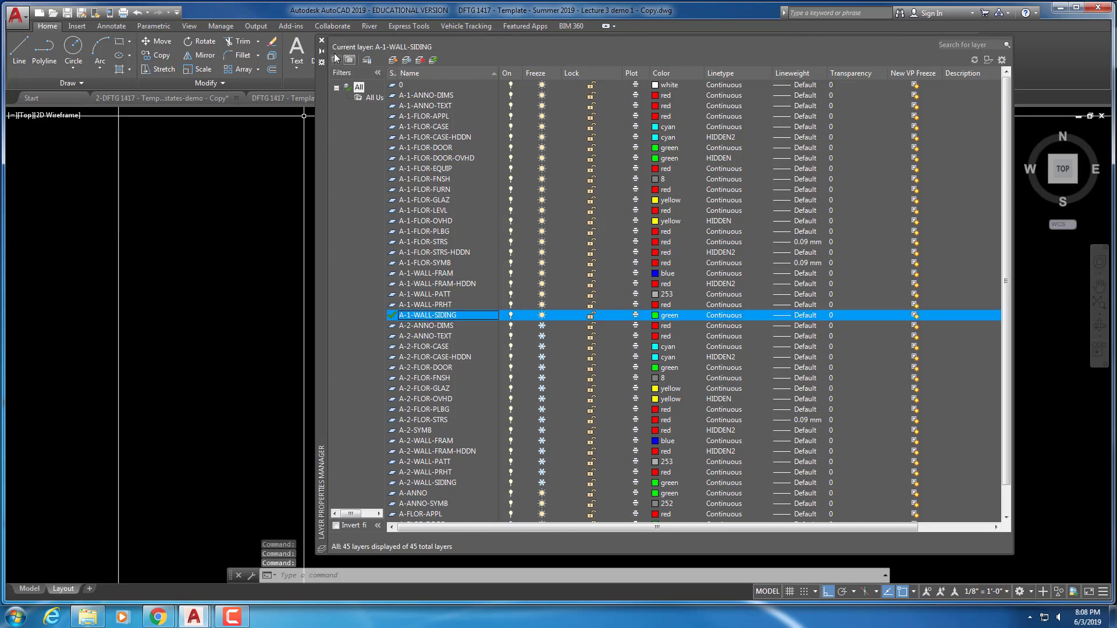
left_click(322, 41)
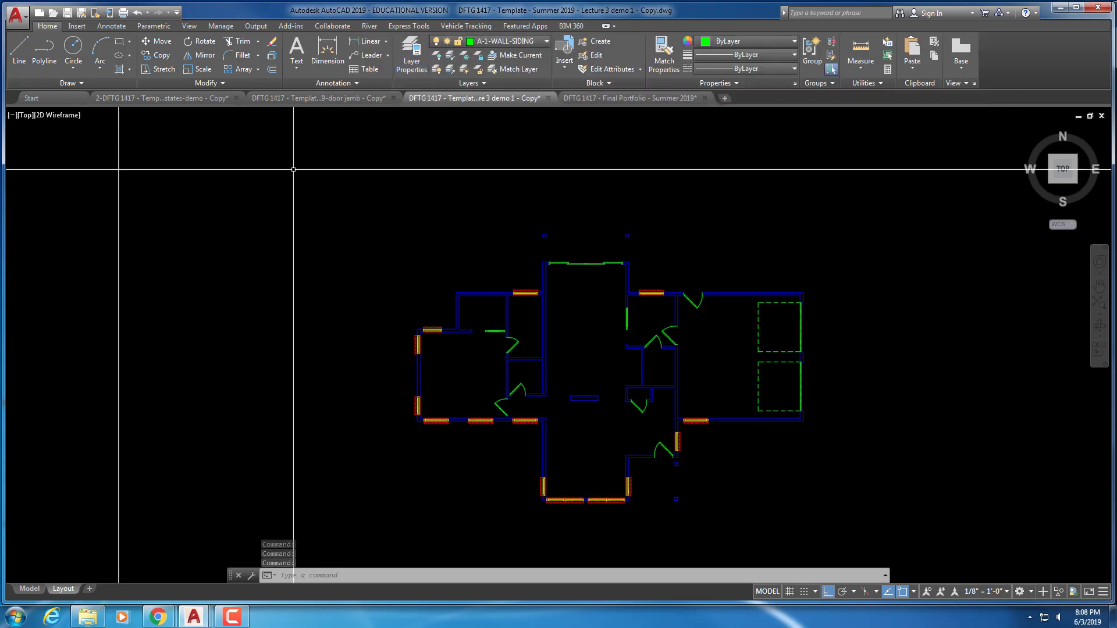
Start OFFSET at a 3" distance with the Layer option set to Current
left_click(275, 72)
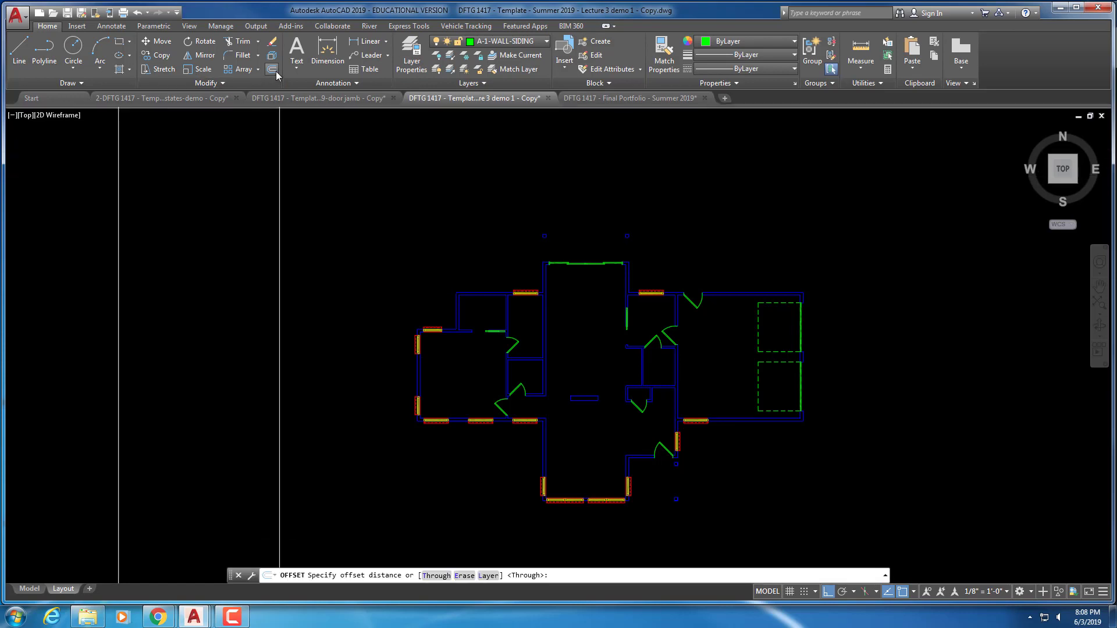
type("la")
key("Return")
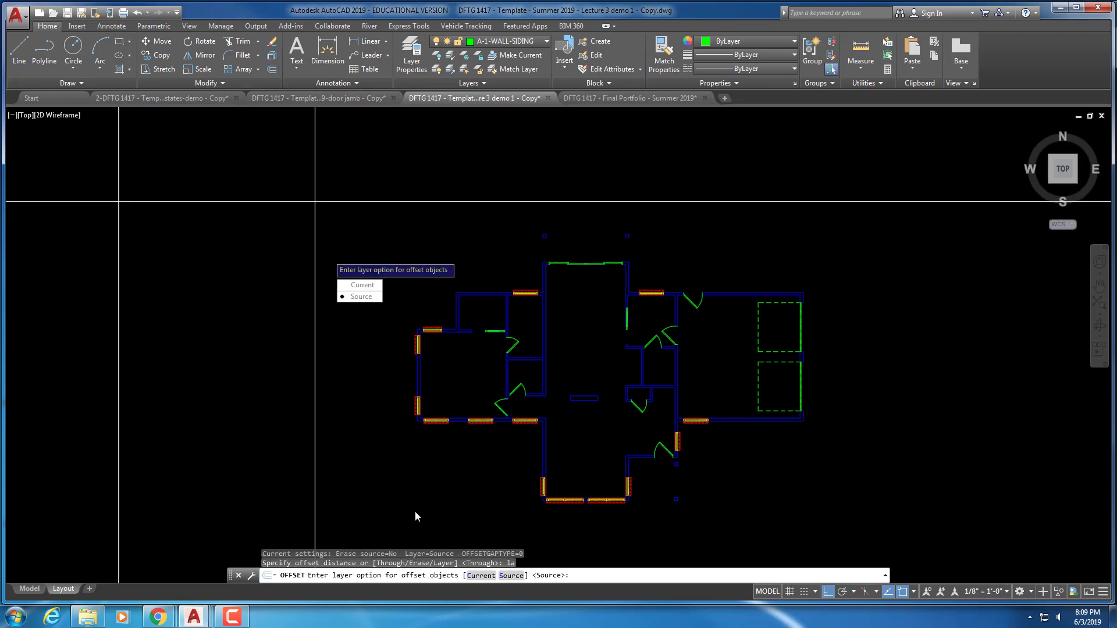
left_click(480, 577)
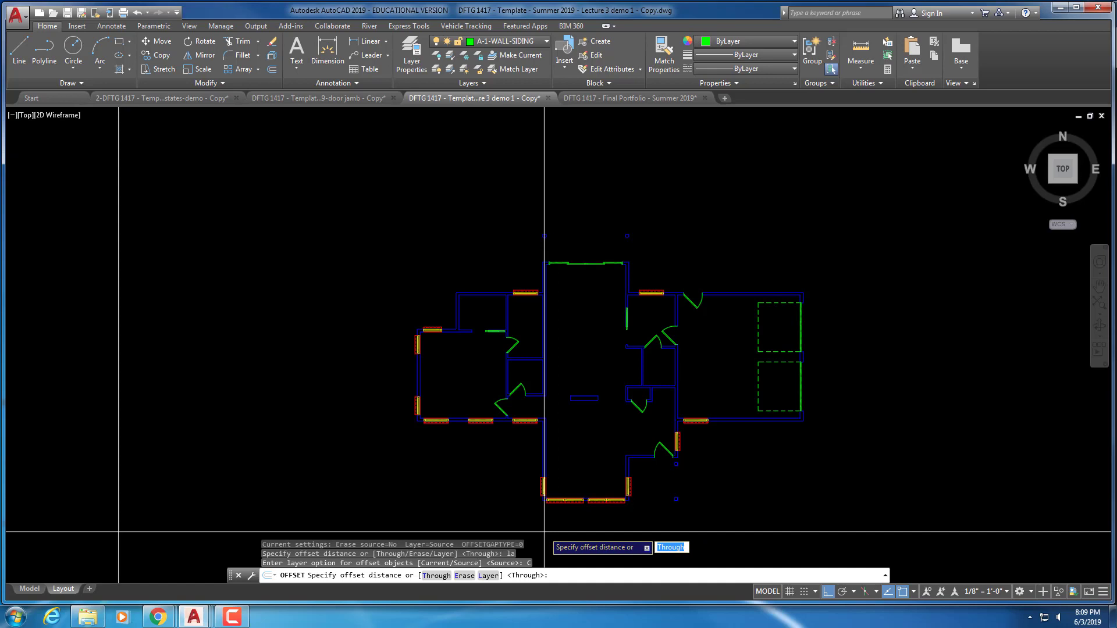
key("Escape")
key("Escape")
key("Escape")
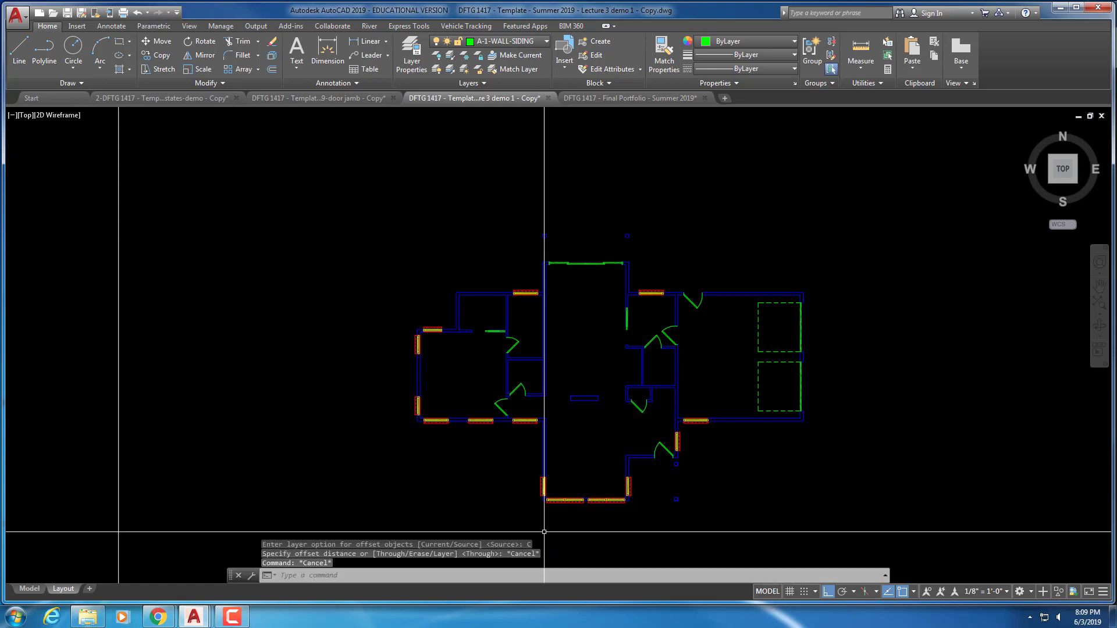
left_click(272, 69)
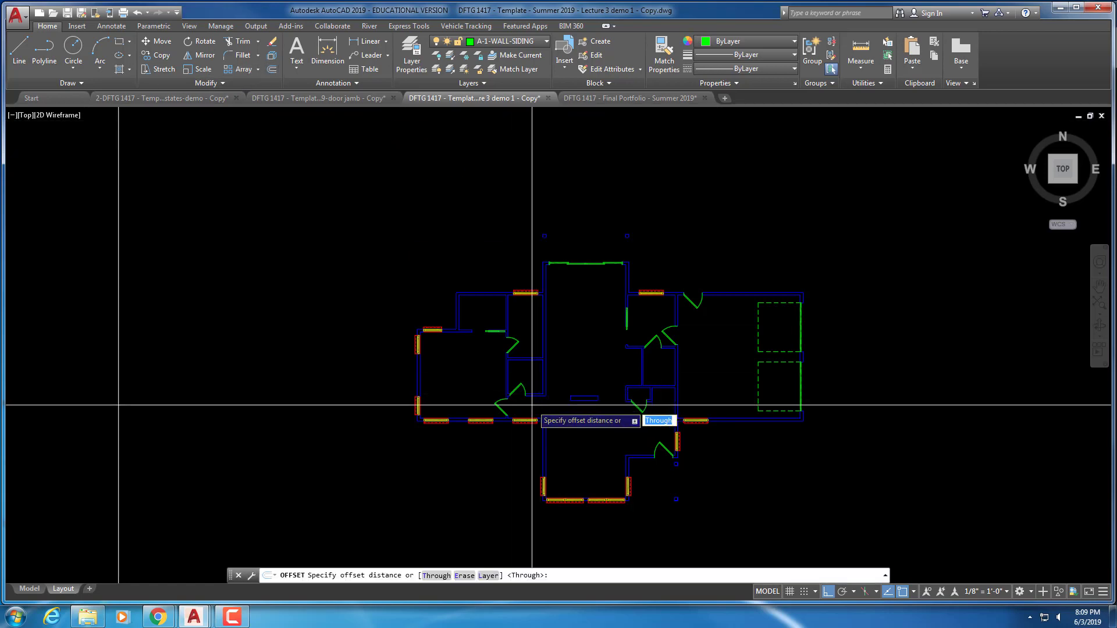
type("4.5")
key("Return")
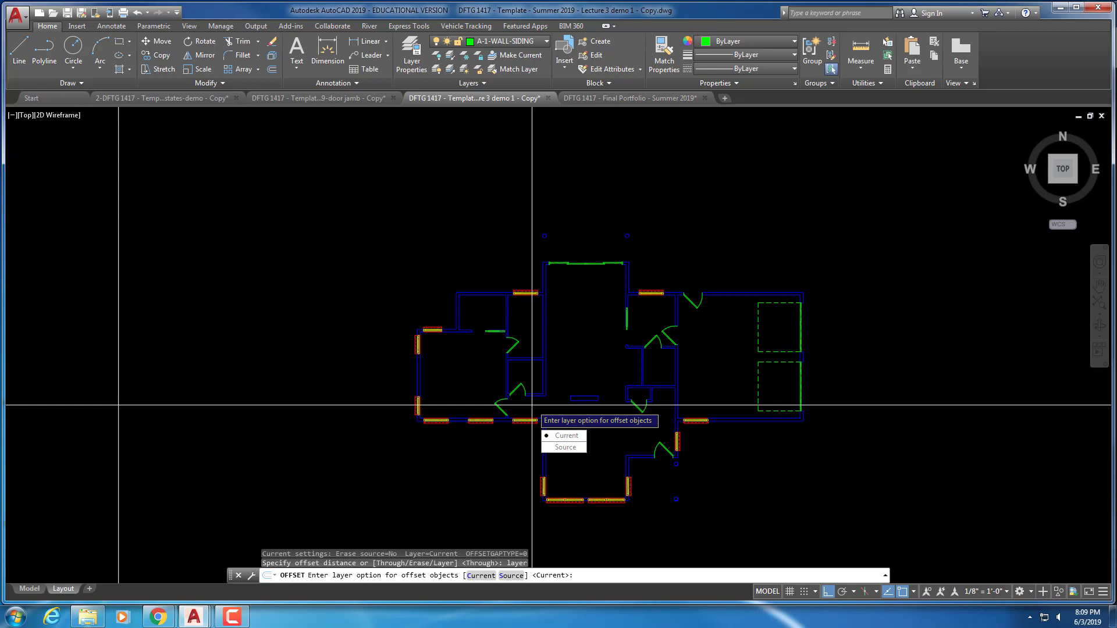
left_click(563, 435)
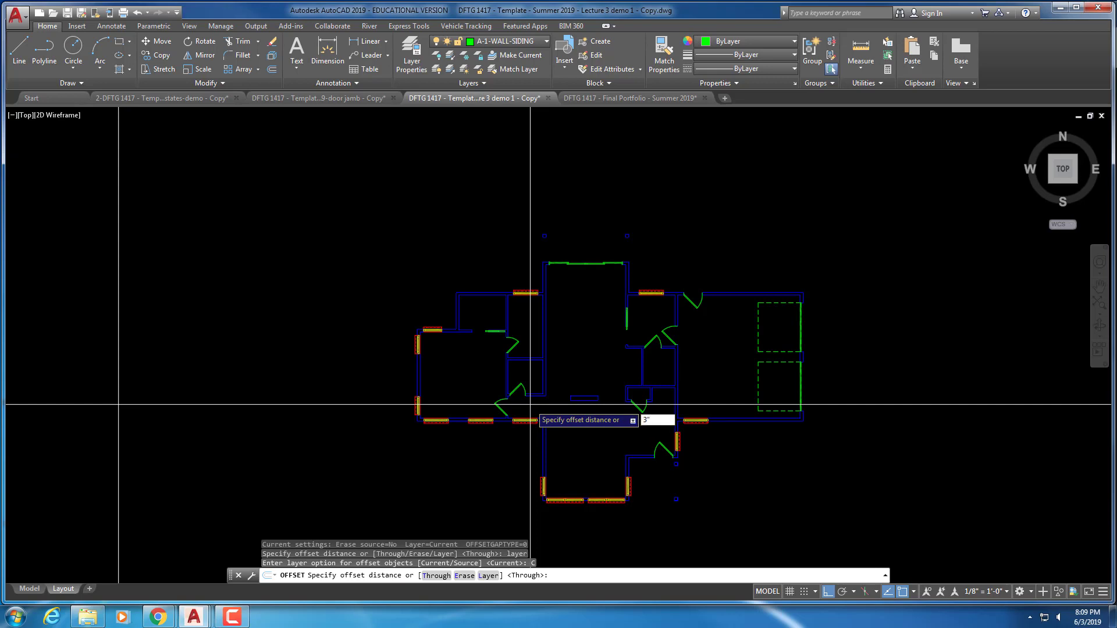
key("Return")
scroll(591, 316, "up", 8)
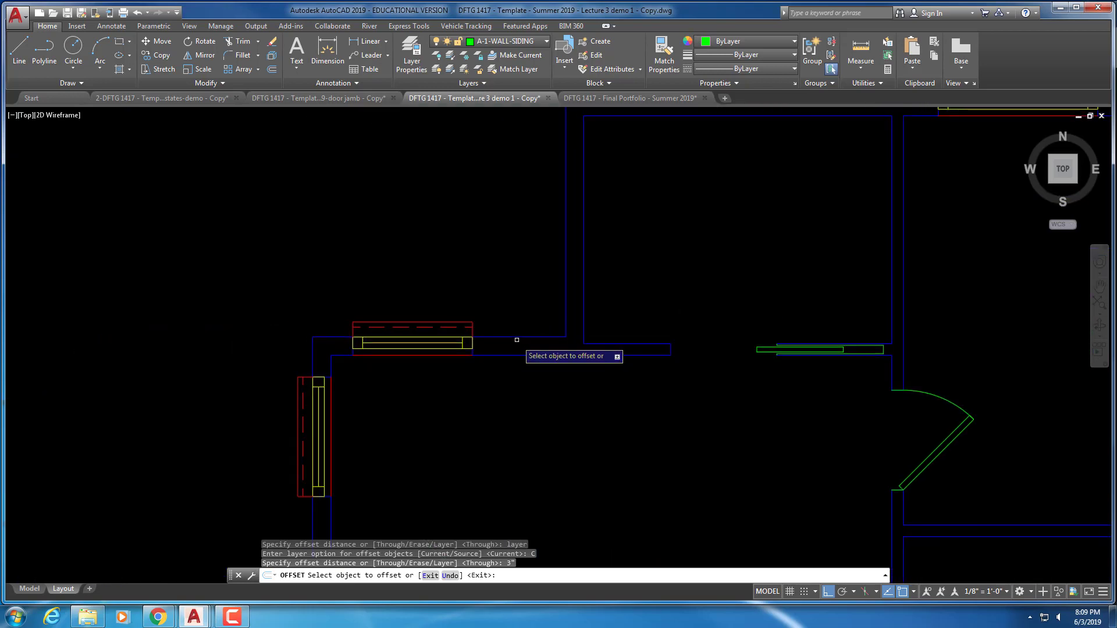
Offset 3" siding lines outside the upper wall, a vertical wall and the top short wall
left_click(518, 336)
left_click(518, 296)
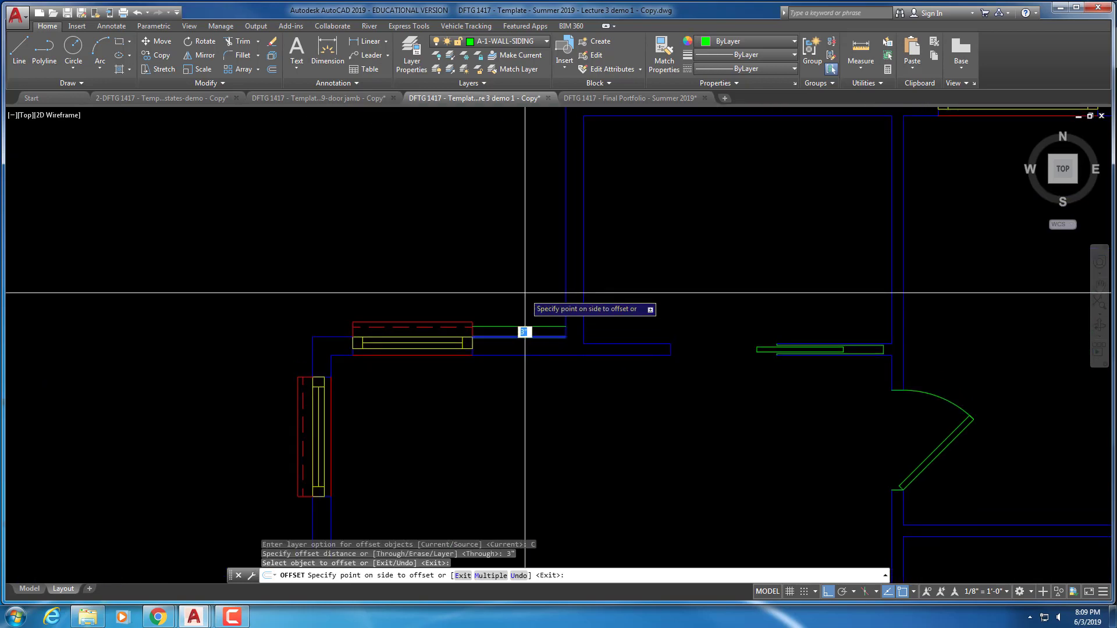
left_click(565, 288)
left_click(514, 285)
middle_click_drag(578, 229, 490, 424)
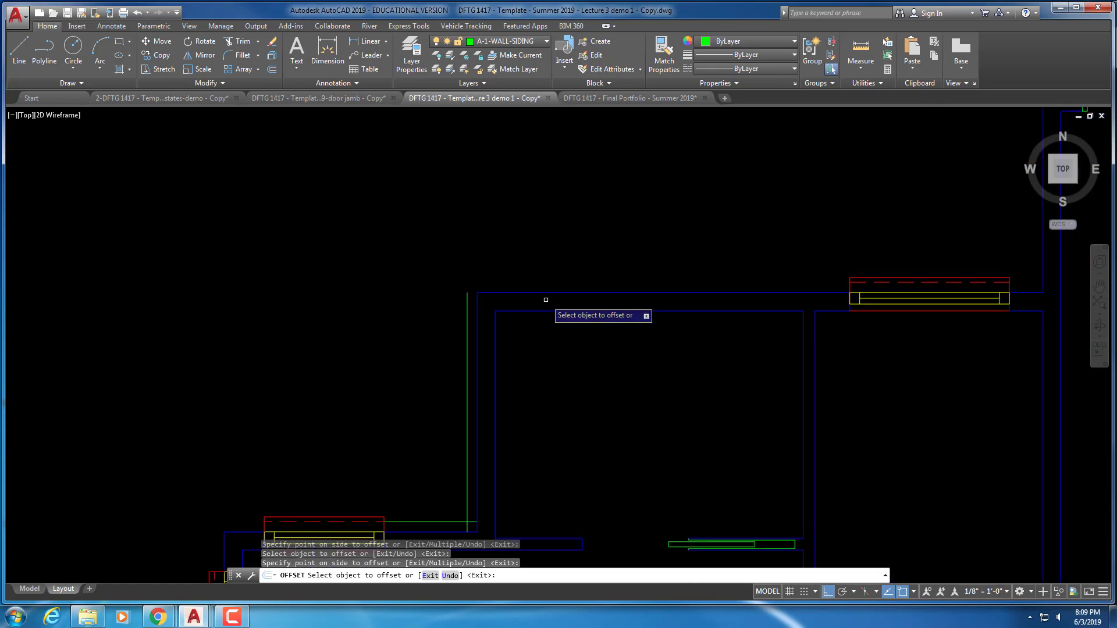
middle_click_drag(605, 244, 105, 278)
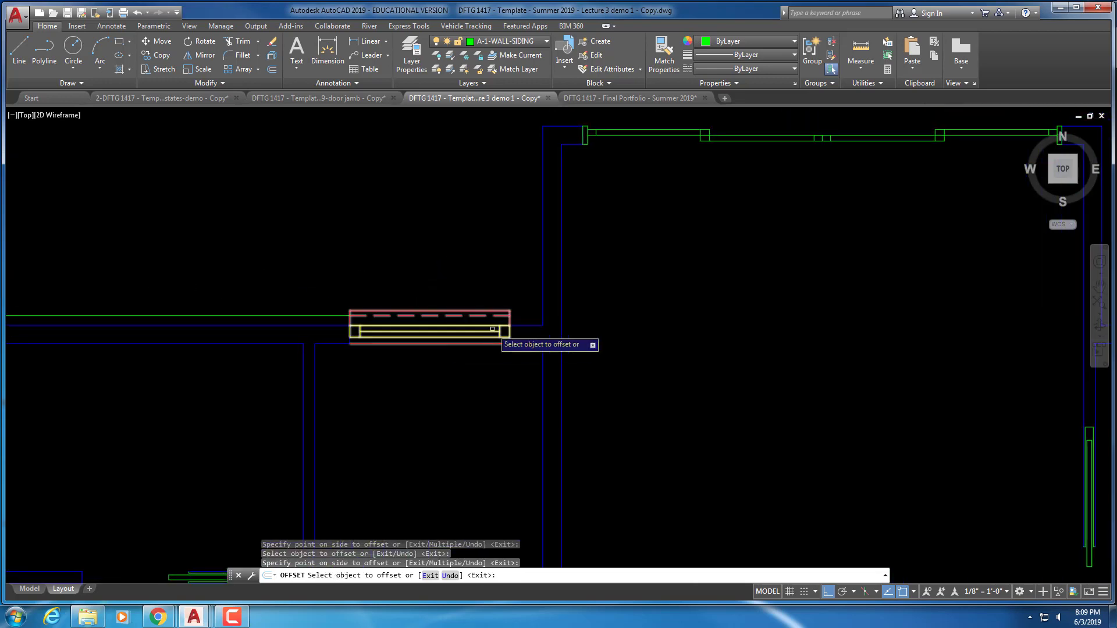
left_click(511, 322)
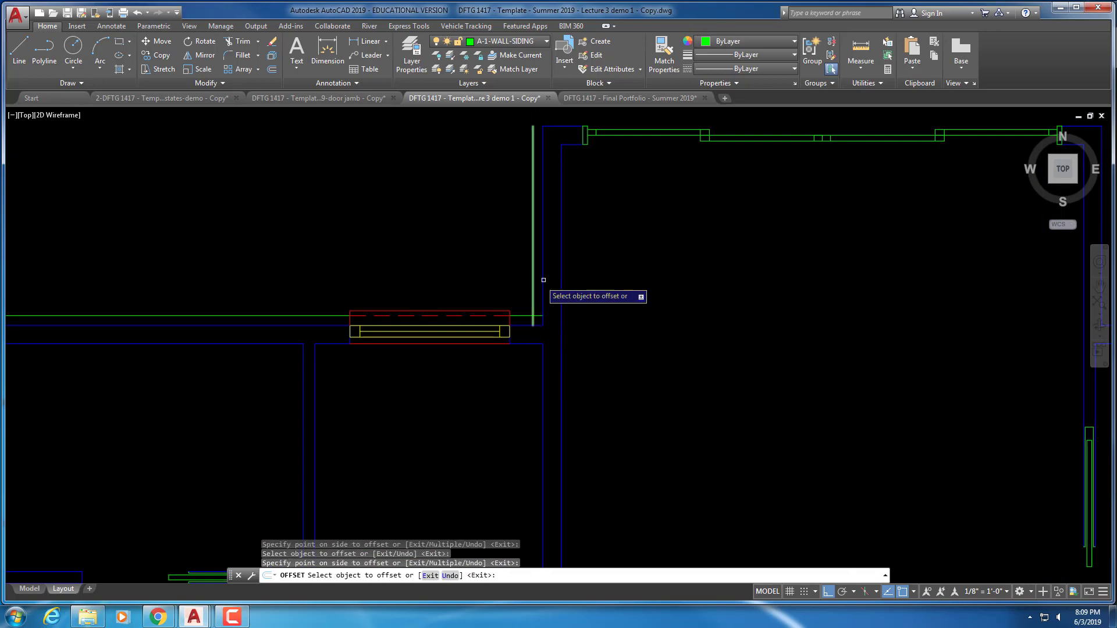
middle_click_drag(544, 282, 521, 379)
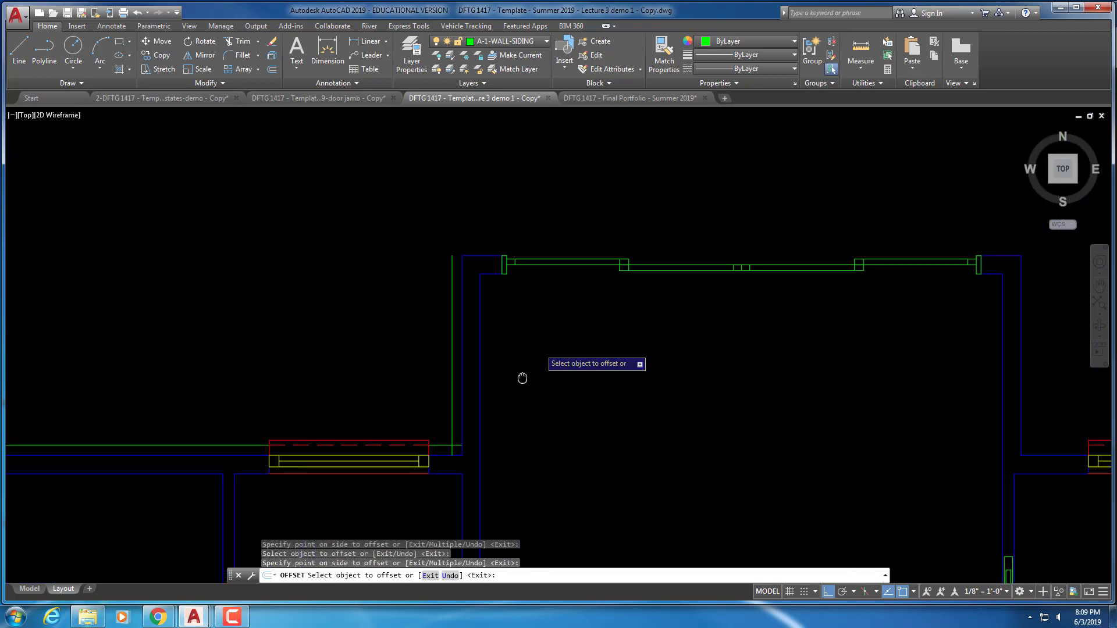
left_click(480, 254)
left_click(491, 218)
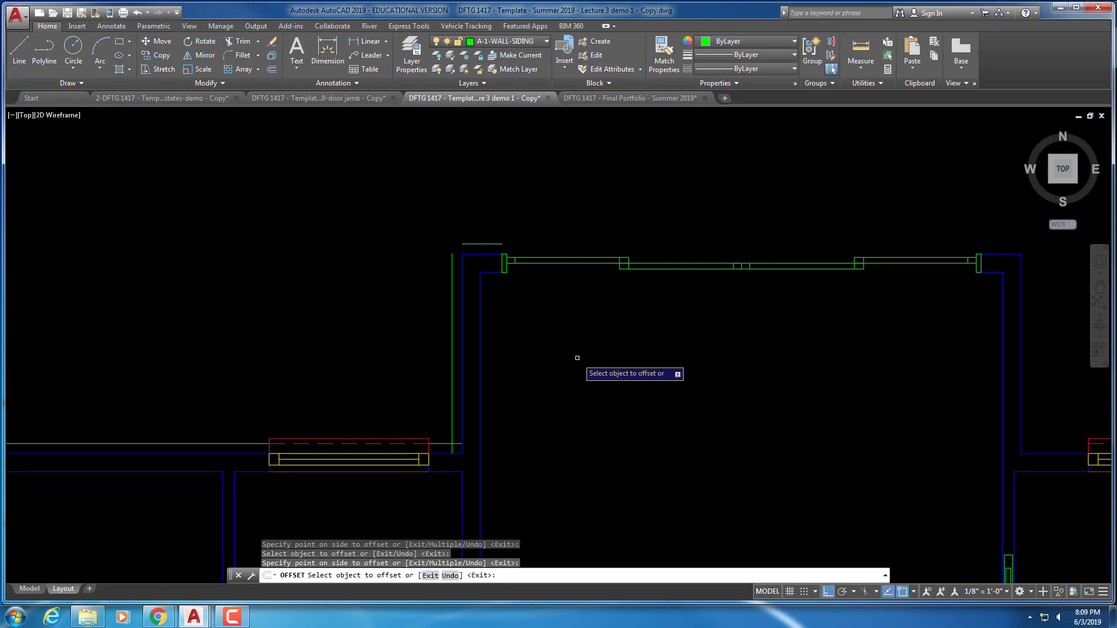
Add siding offsets around the right room: vertical wall, horizontal wall, beside the window and door
middle_click_drag(703, 366, 310, 355)
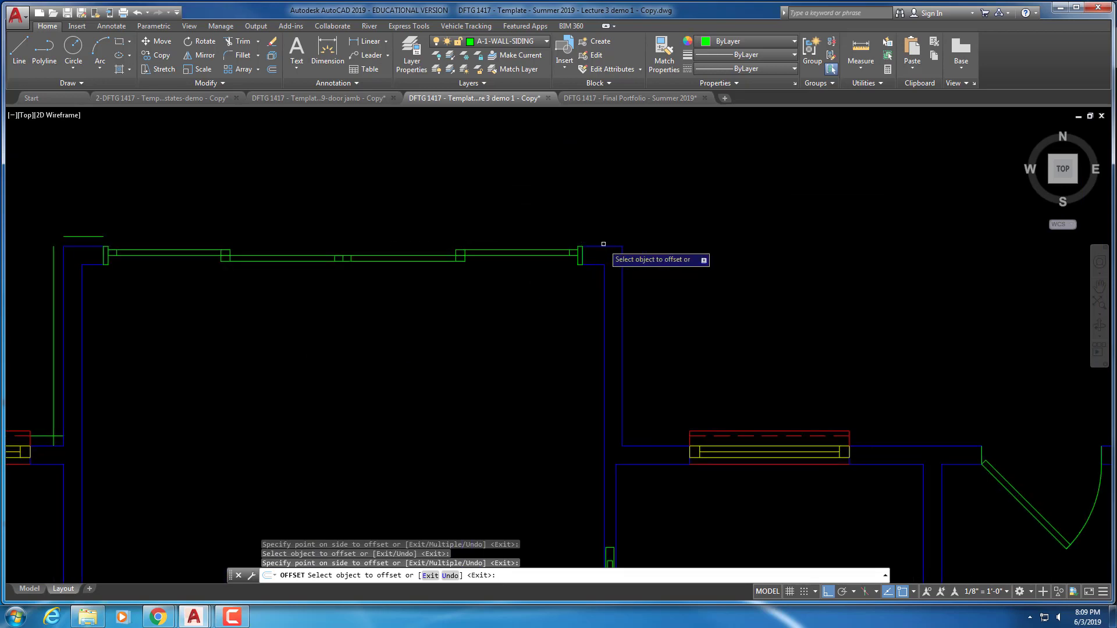
left_click(623, 279)
left_click(722, 325)
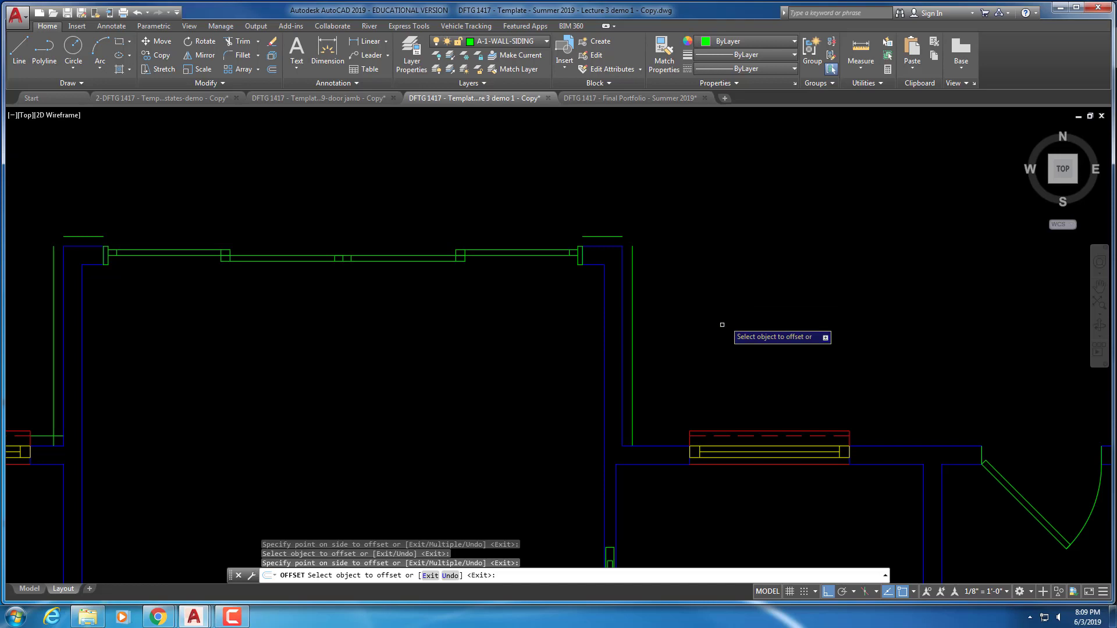
left_click(663, 446)
left_click(781, 375)
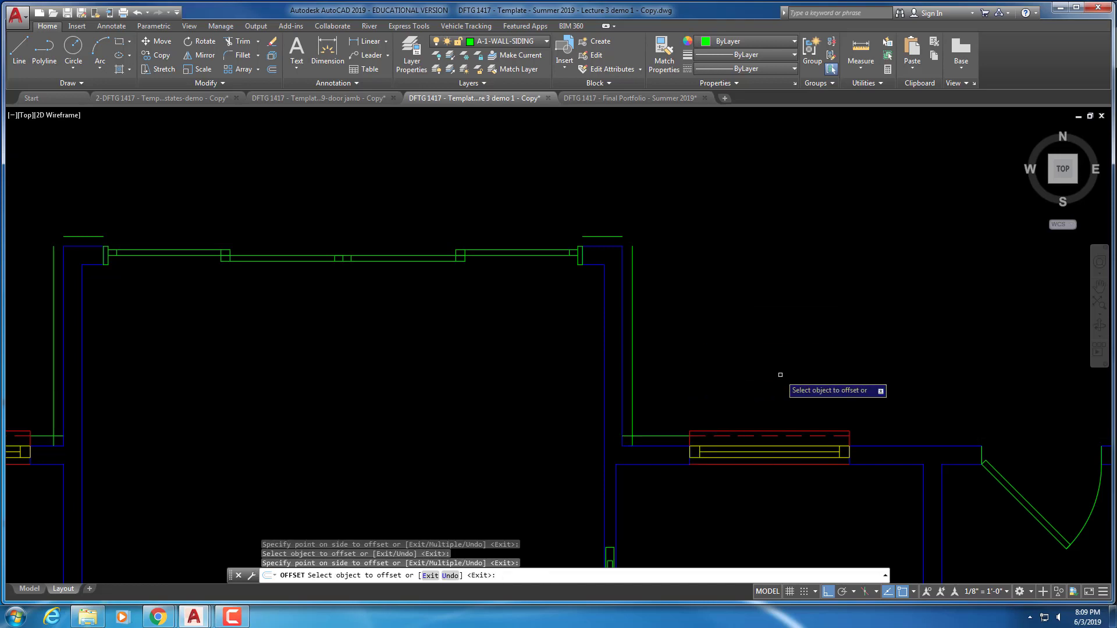
left_click(881, 441)
left_click(921, 380)
left_click(891, 446)
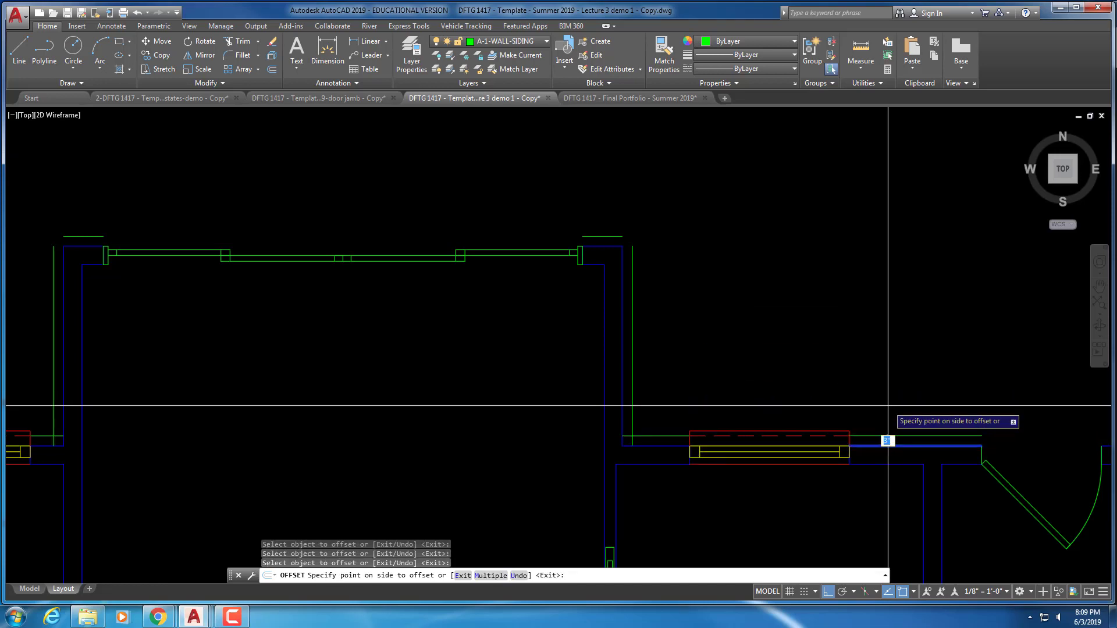
left_click(899, 381)
middle_click_drag(911, 365, 349, 286)
left_click(635, 369)
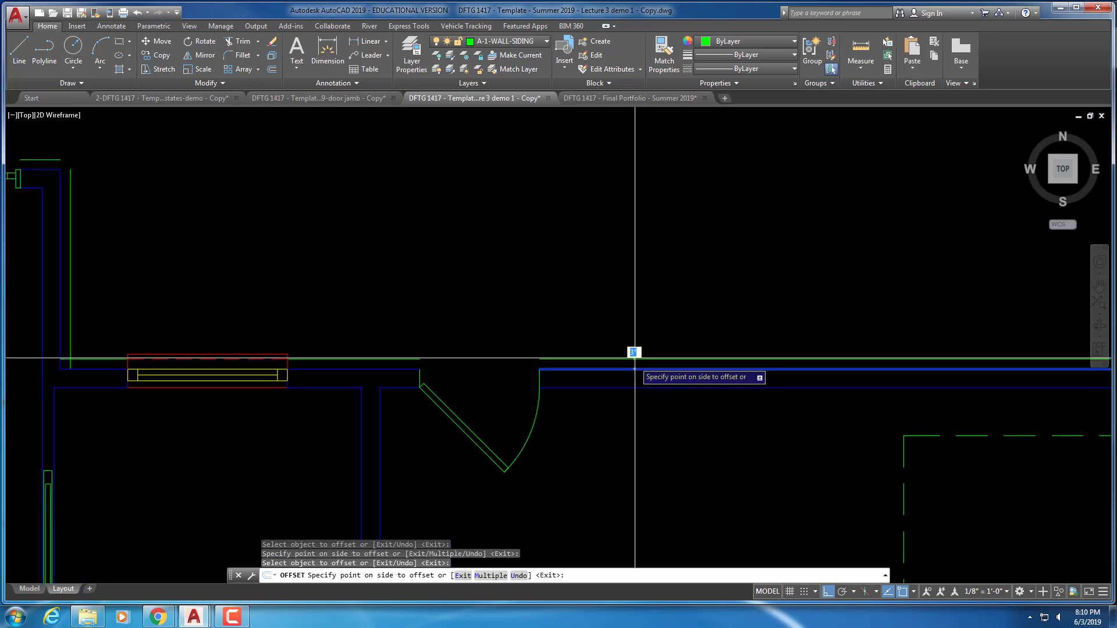
left_click(636, 354)
Offset siding outside the short right wall segment, the bottom wall and a short lower segment
middle_click_drag(755, 327, 54, 287)
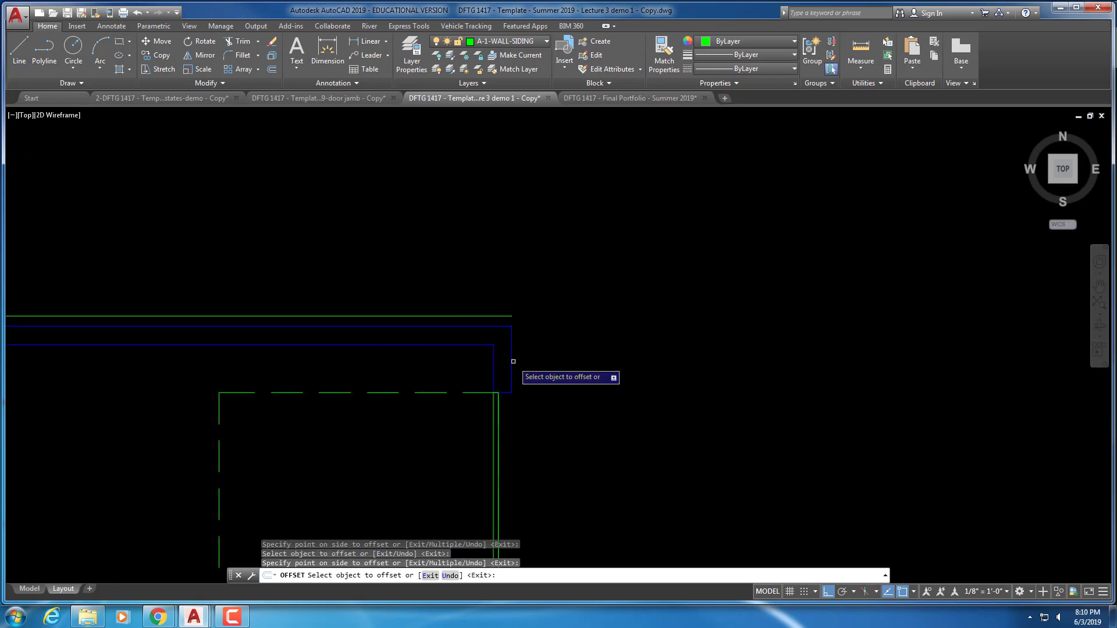
scroll(541, 442, "down", 2)
middle_click_drag(554, 444, 551, 250)
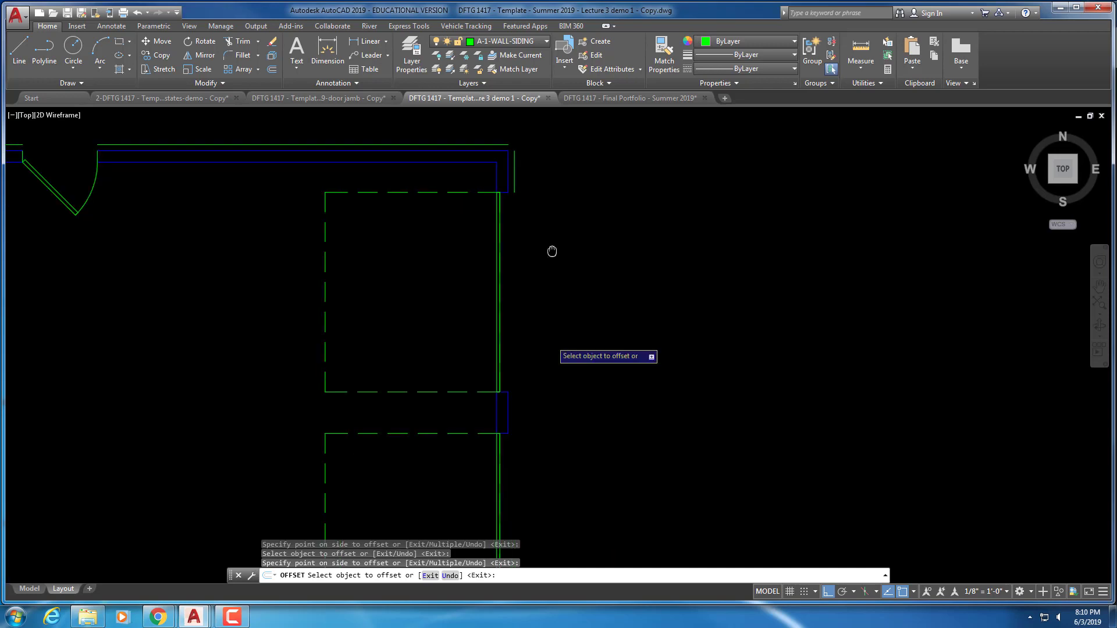
scroll(544, 291, "down", 2)
middle_click_drag(555, 393, 564, 337)
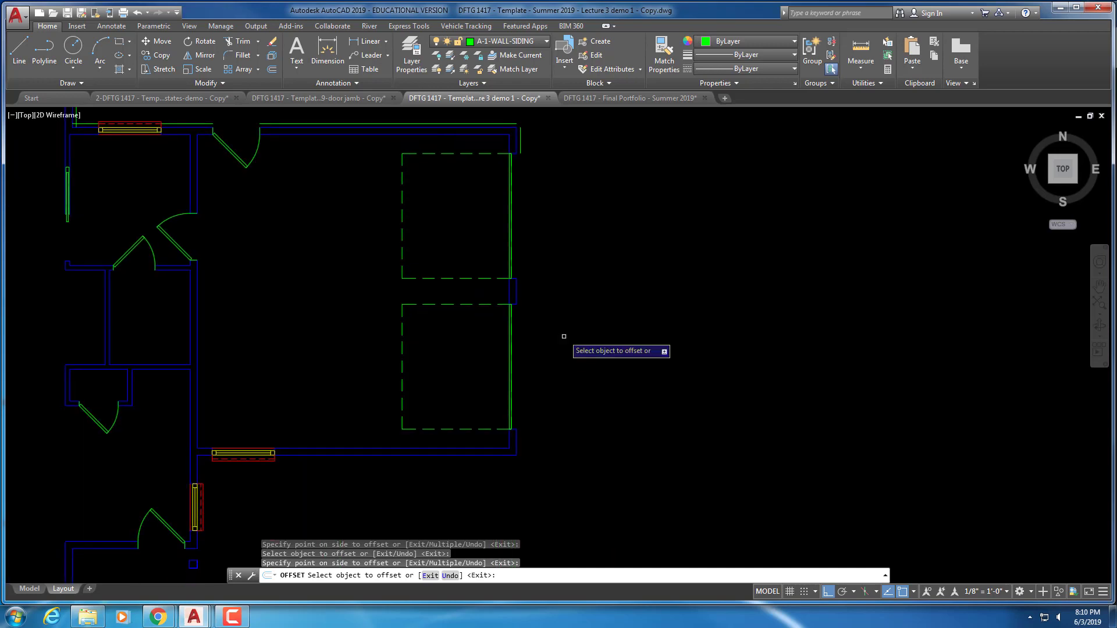
left_click(517, 293)
left_click(570, 342)
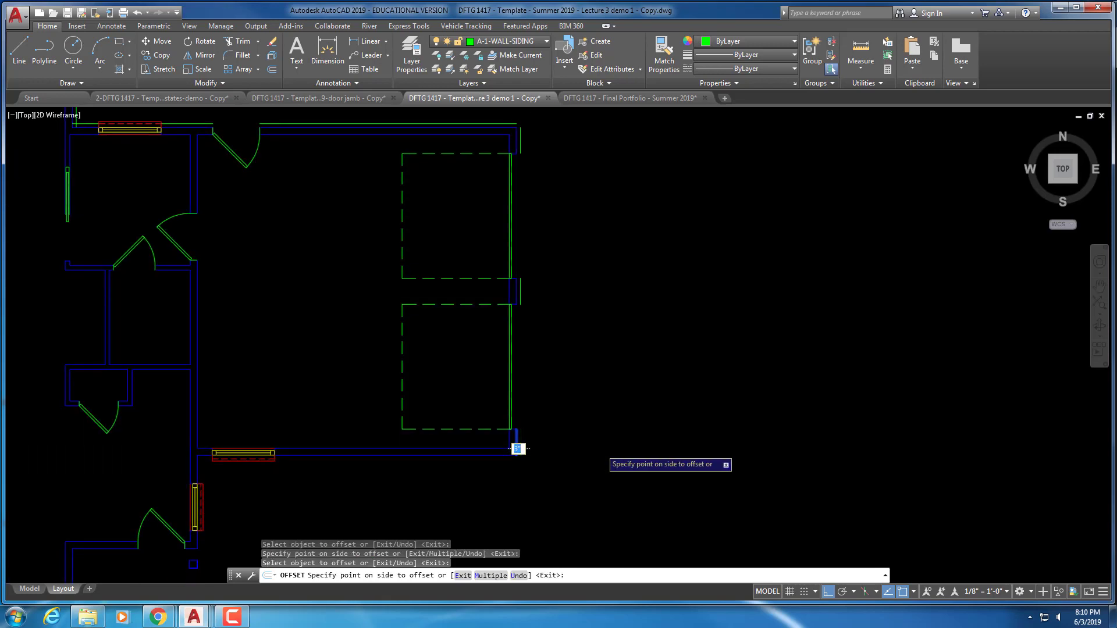
middle_click_drag(516, 445, 652, 416)
left_click(605, 406)
left_click(589, 453)
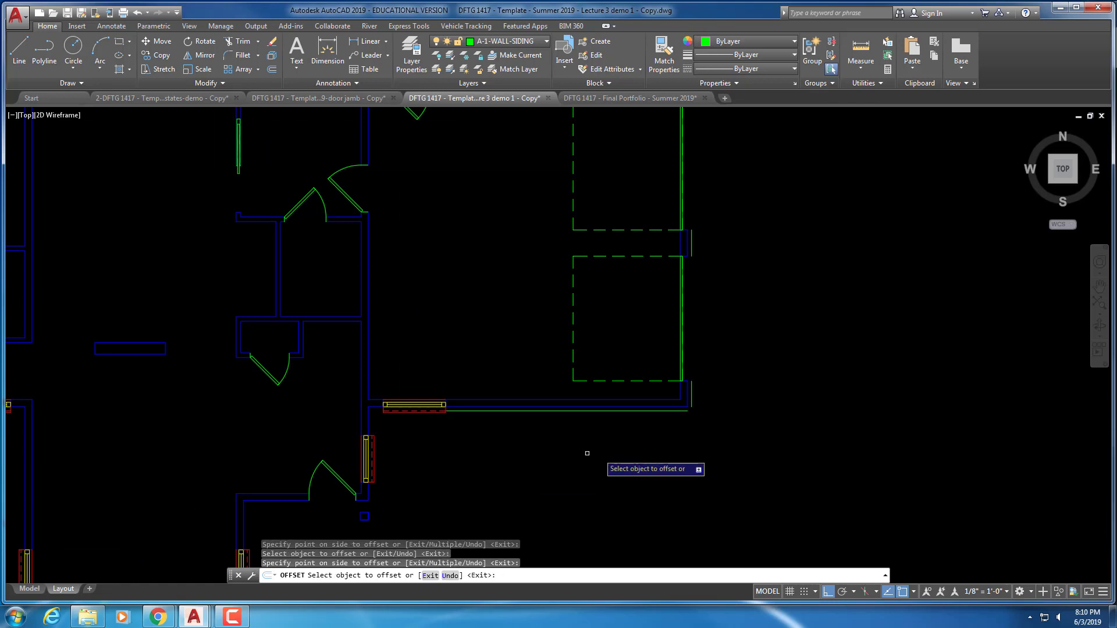
middle_click_drag(370, 433, 555, 426)
scroll(557, 426, "up", 2)
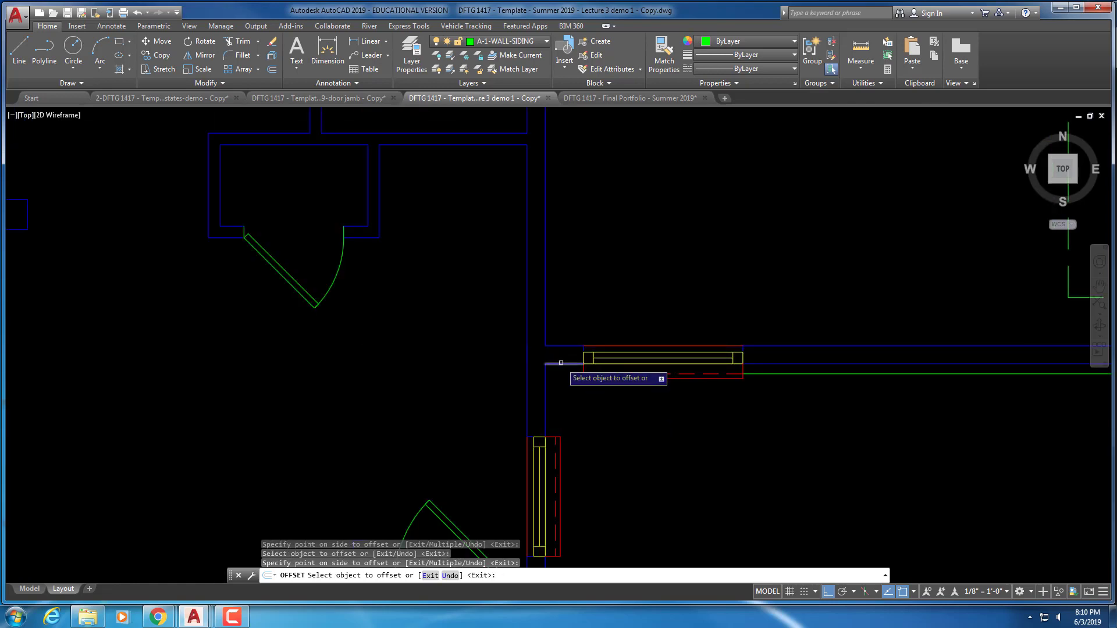
left_click(561, 363)
left_click(563, 395)
Offset siding lines outside the short vertical and short bottom wall segments
scroll(547, 396, "down", 3)
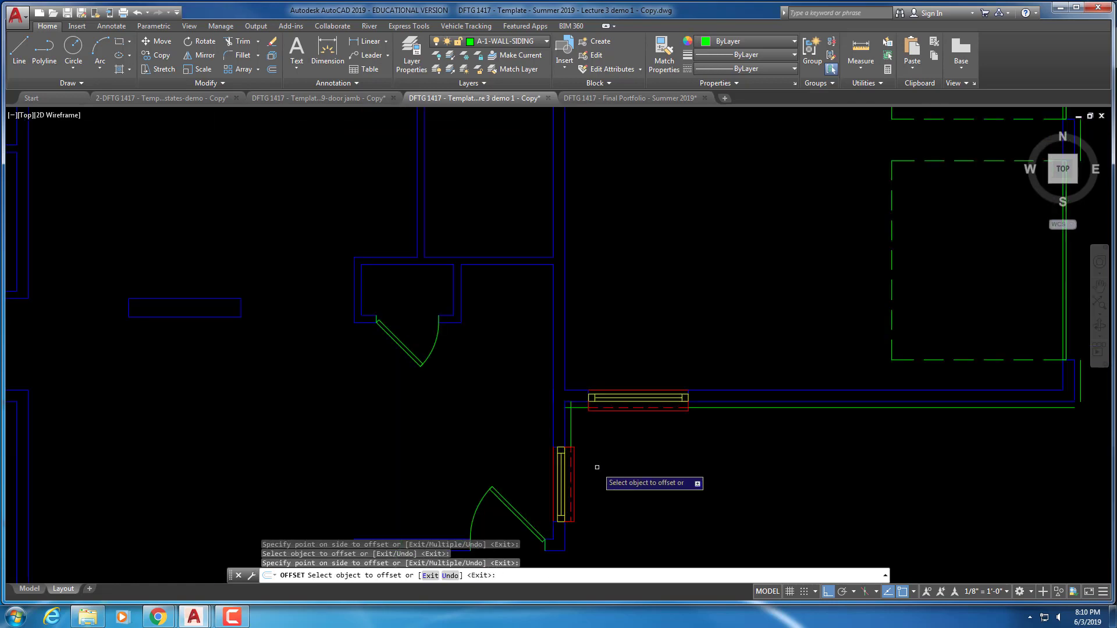
left_click(560, 417)
left_click(610, 419)
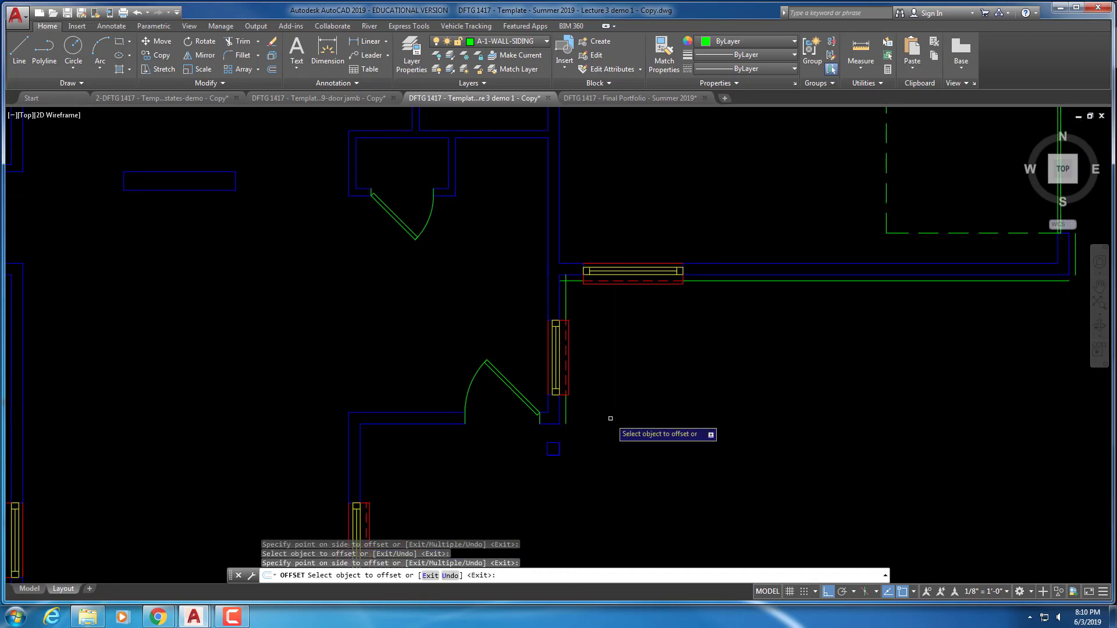
left_click(552, 424)
left_click(544, 438)
scroll(419, 409, "up", 1)
middle_click_drag(420, 409, 456, 374)
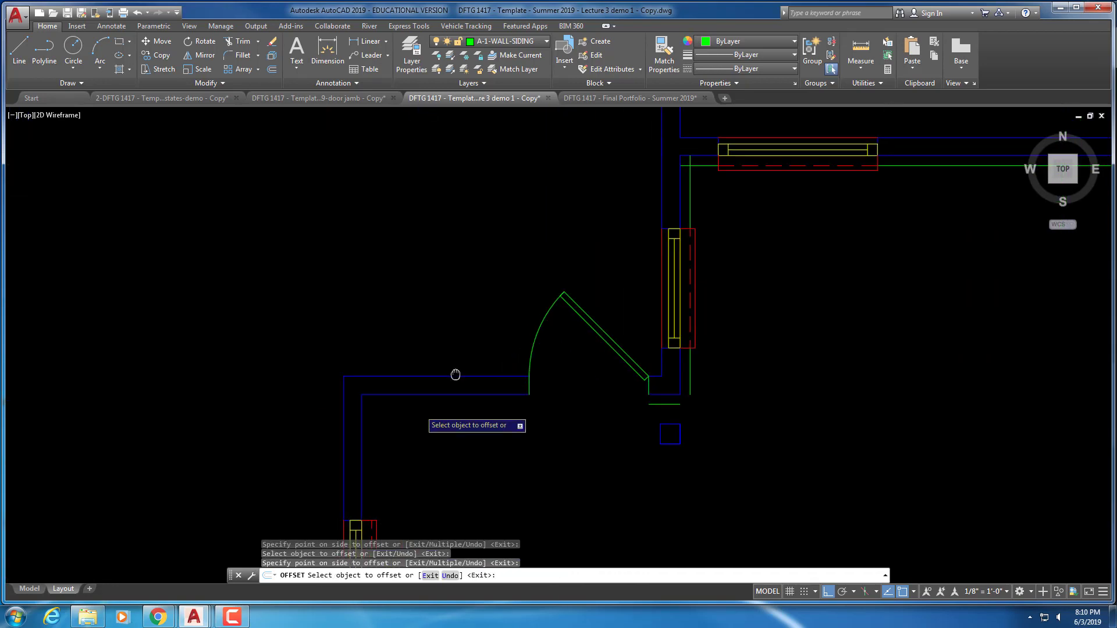
middle_click_drag(431, 448, 541, 302)
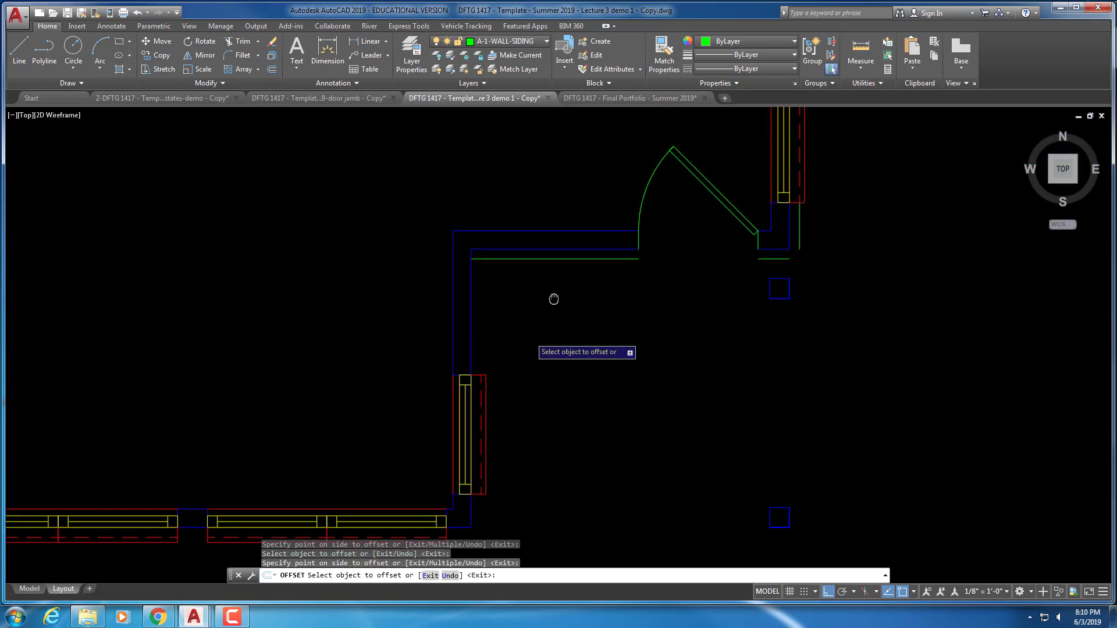
Add siding along the left vertical wall, the segment below the door and a short horizontal segment
left_click(472, 327)
left_click(506, 330)
middle_click_drag(489, 469, 509, 327)
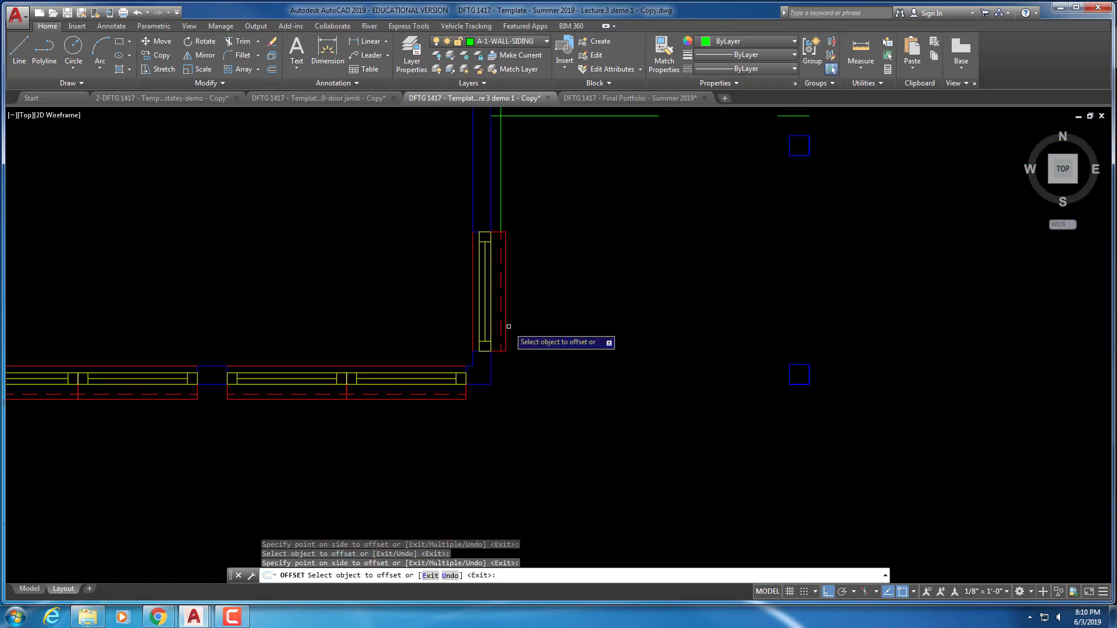
left_click(490, 378)
left_click(492, 395)
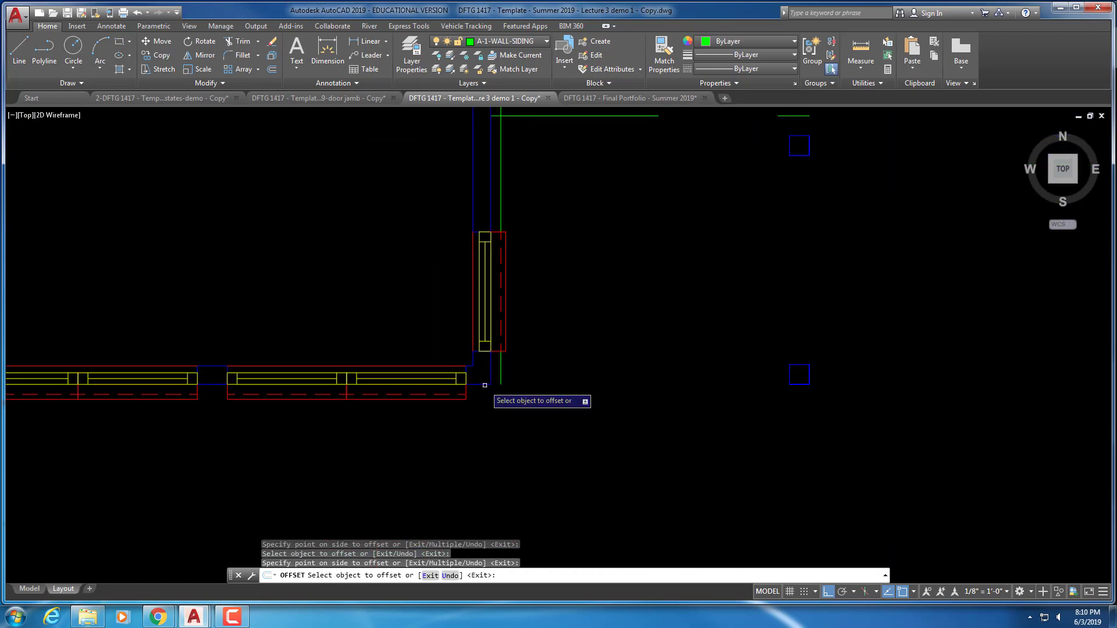
middle_click_drag(217, 412, 631, 401)
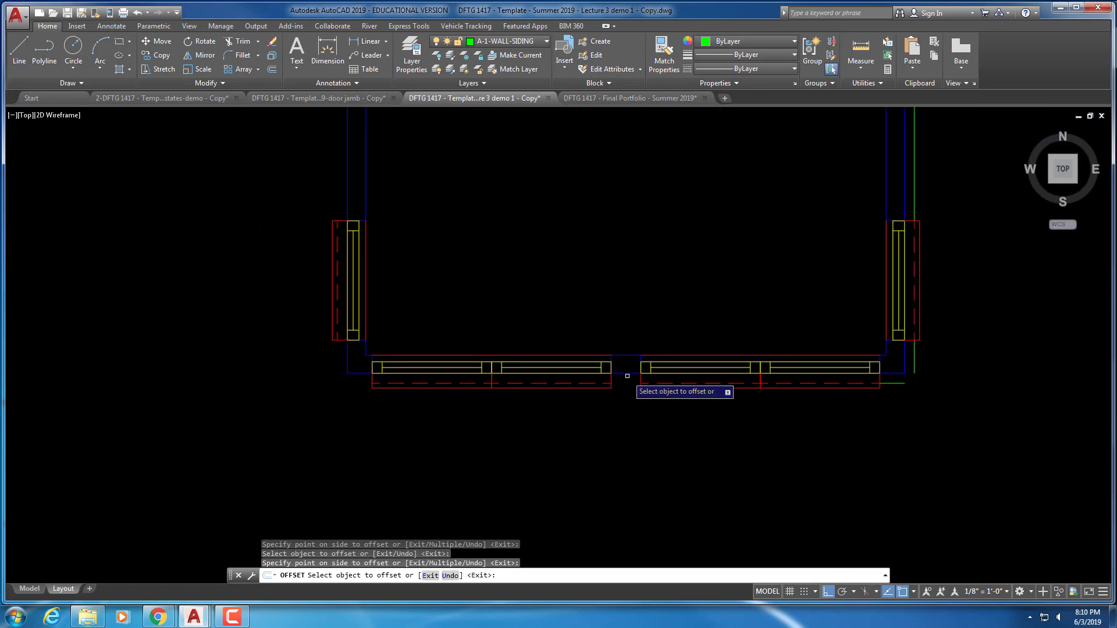
middle_click_drag(381, 383, 550, 383)
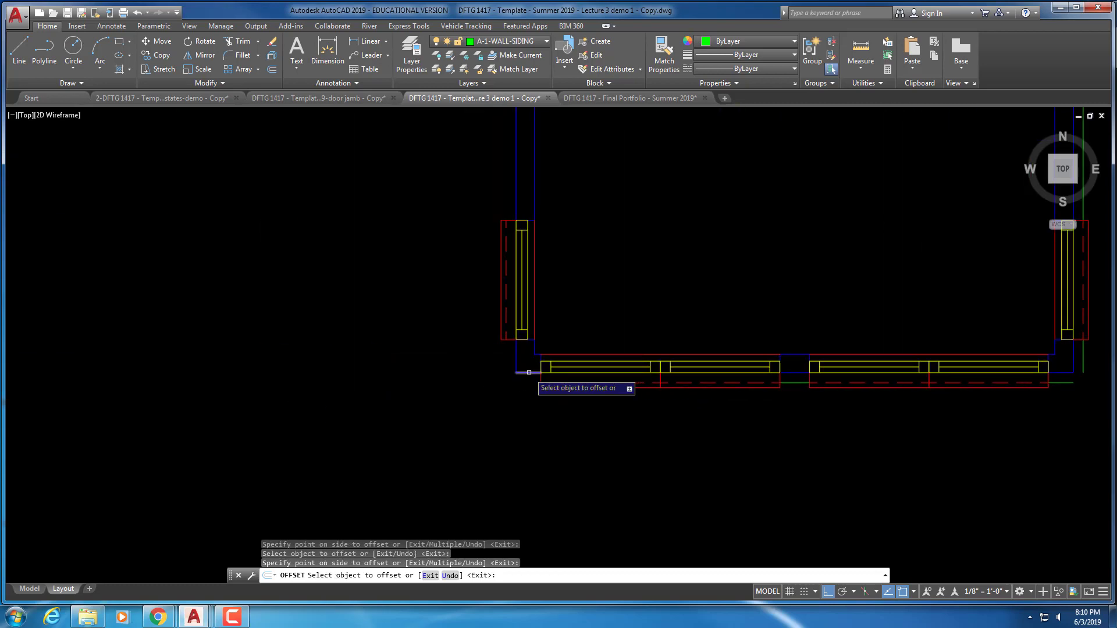
left_click(528, 372)
left_click(519, 394)
Offset siding outside the wall lines around the lower-left corner
middle_click_drag(464, 237, 444, 389)
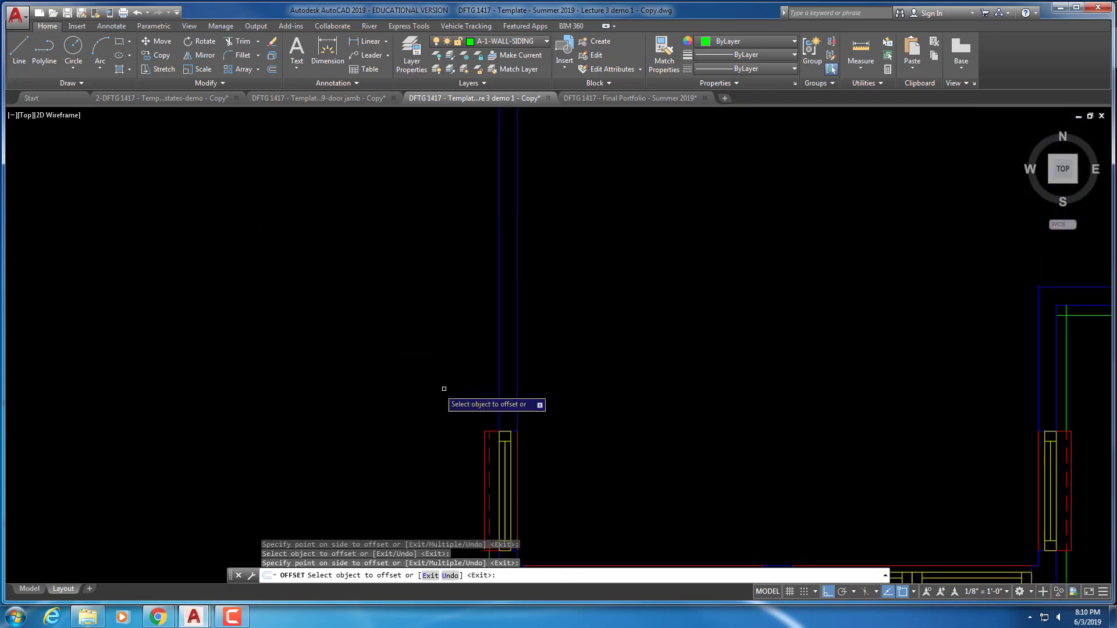
scroll(459, 227, "down", 4)
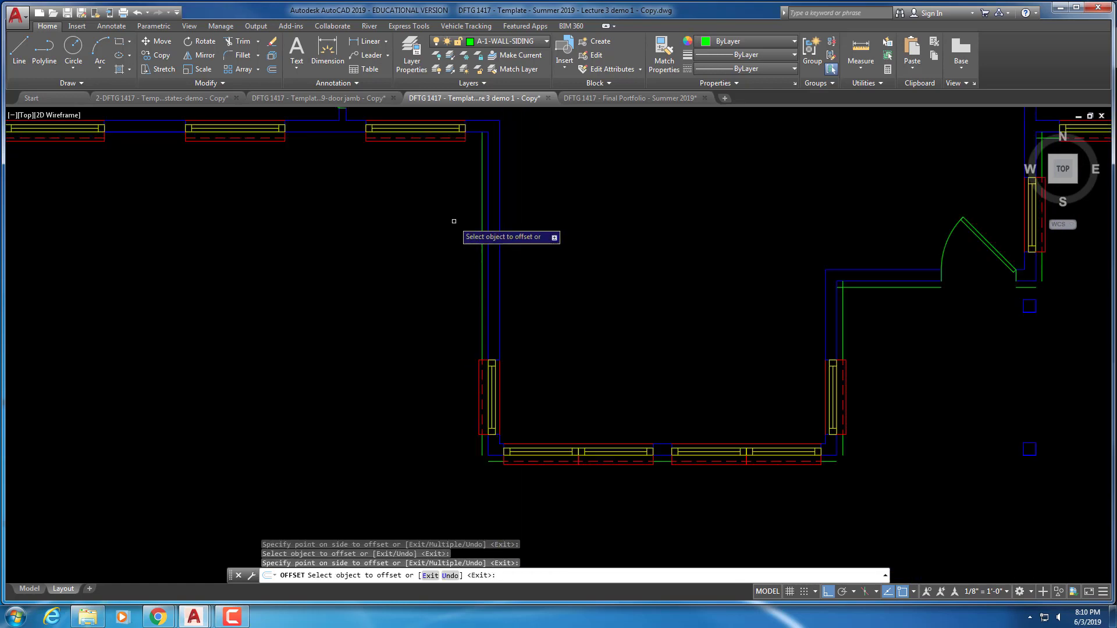
scroll(481, 321, "up", 2)
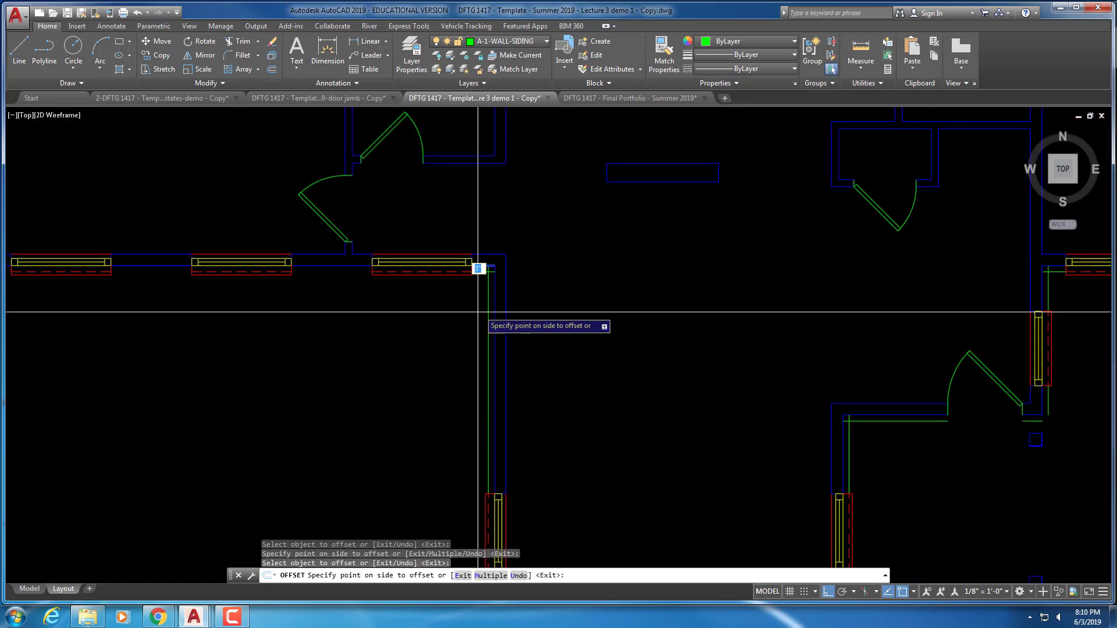
mouse_move(349, 317)
middle_mouse_down()
mouse_move(422, 327)
mouse_move(478, 290)
middle_mouse_up()
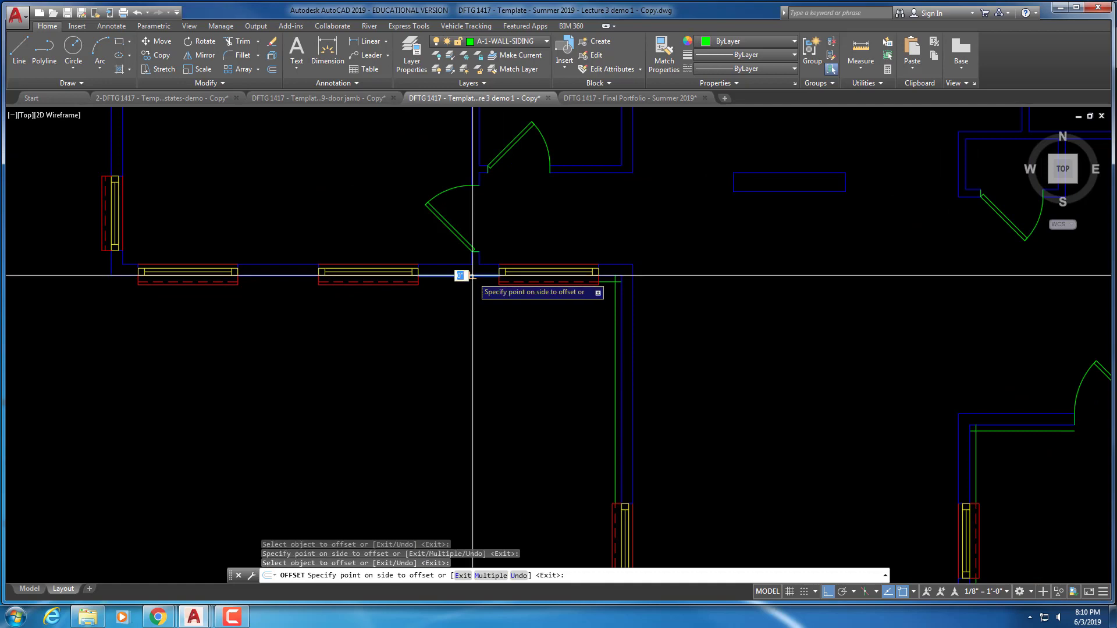
middle_click_drag(291, 305, 481, 328)
left_click(487, 301)
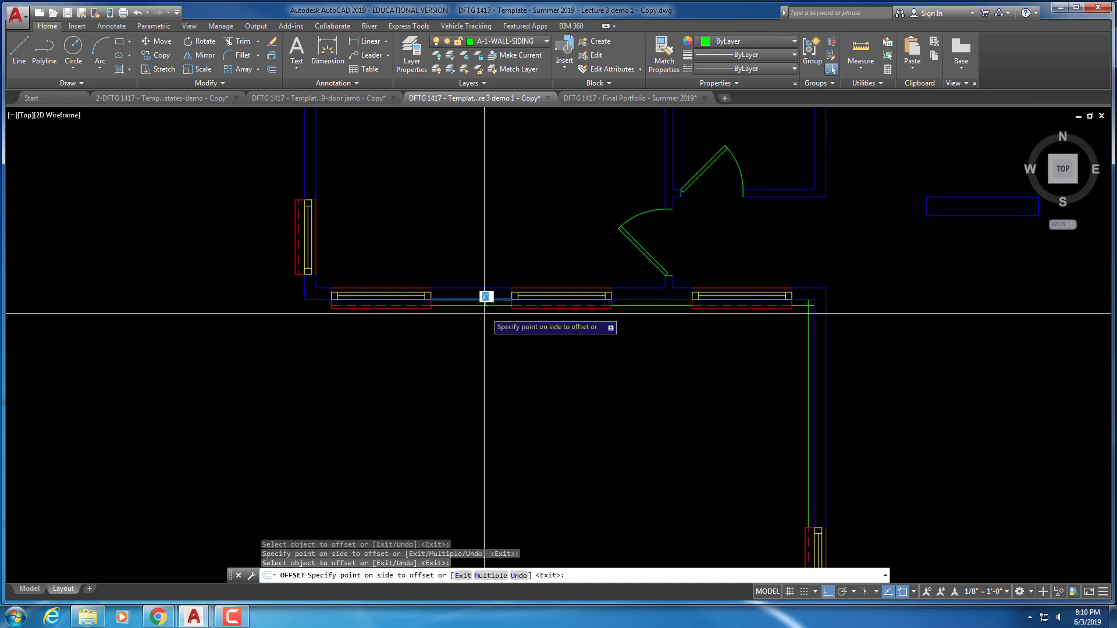
left_click(294, 313)
left_click(320, 299)
left_click(305, 312)
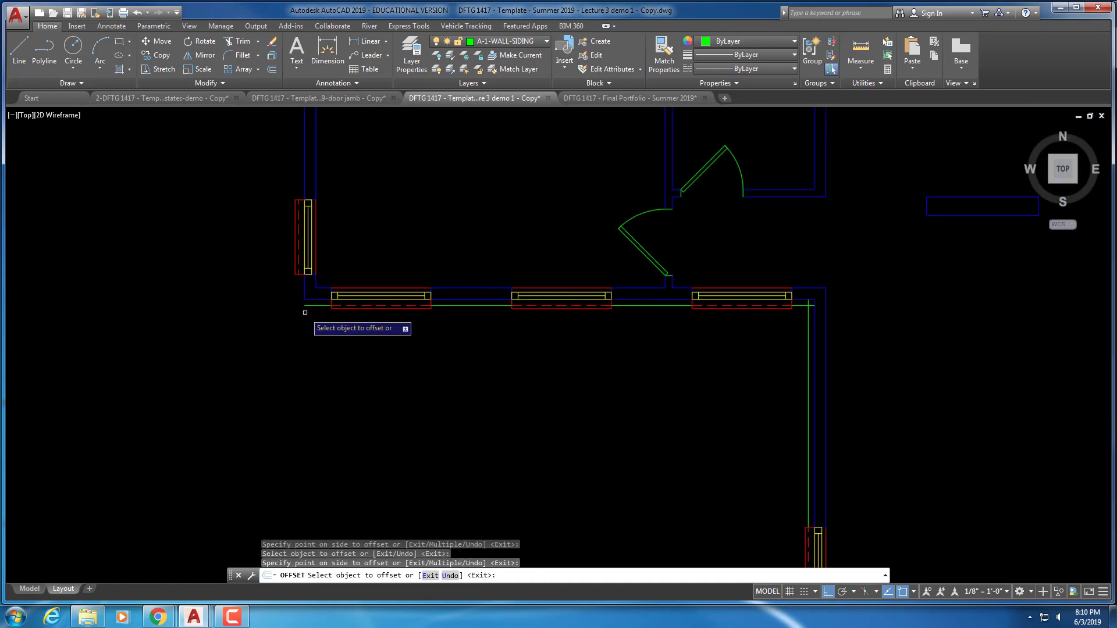
left_click(259, 294)
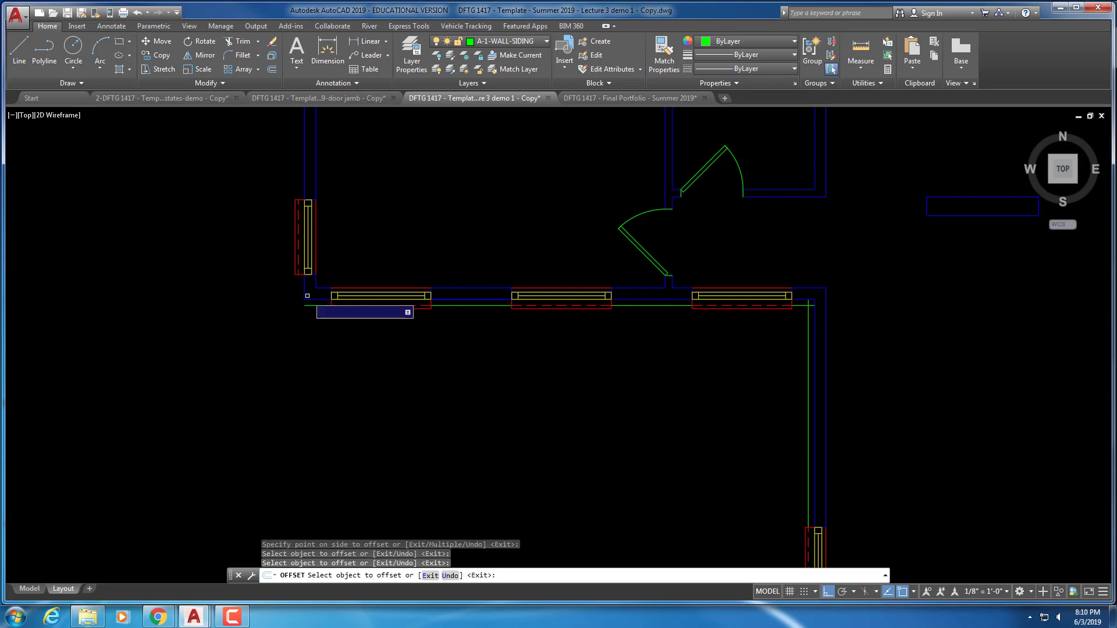
left_click(306, 293)
left_click(291, 281)
Offset siding along the left wall between the windows and above the window, then end OFFSET
middle_click_drag(332, 92, 328, 254)
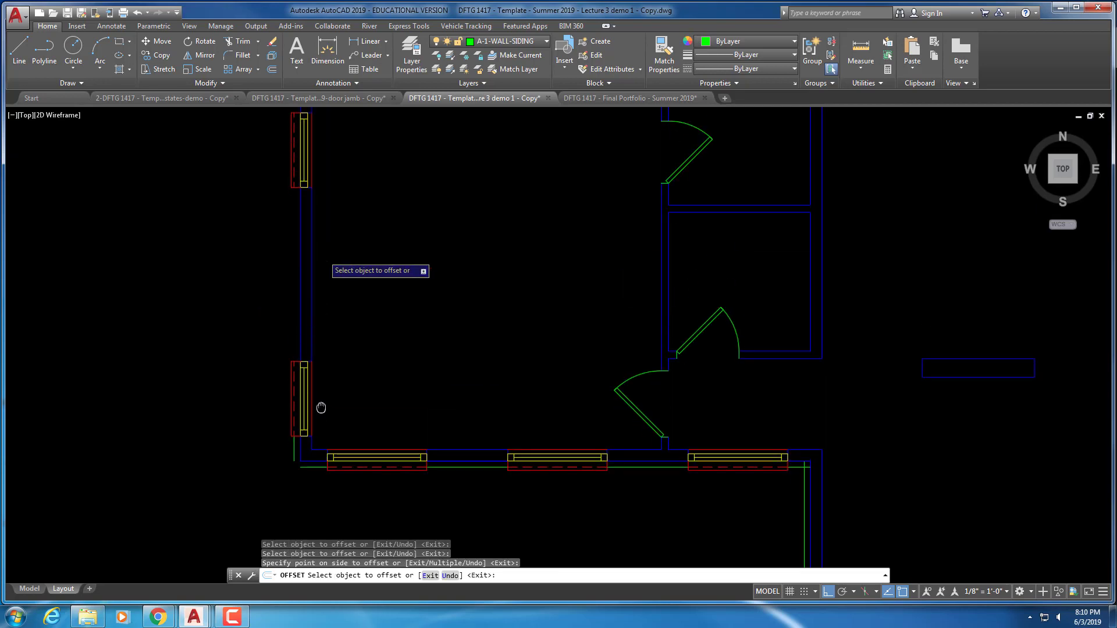
left_click(302, 305)
left_click(298, 302)
middle_click_drag(308, 210, 302, 417)
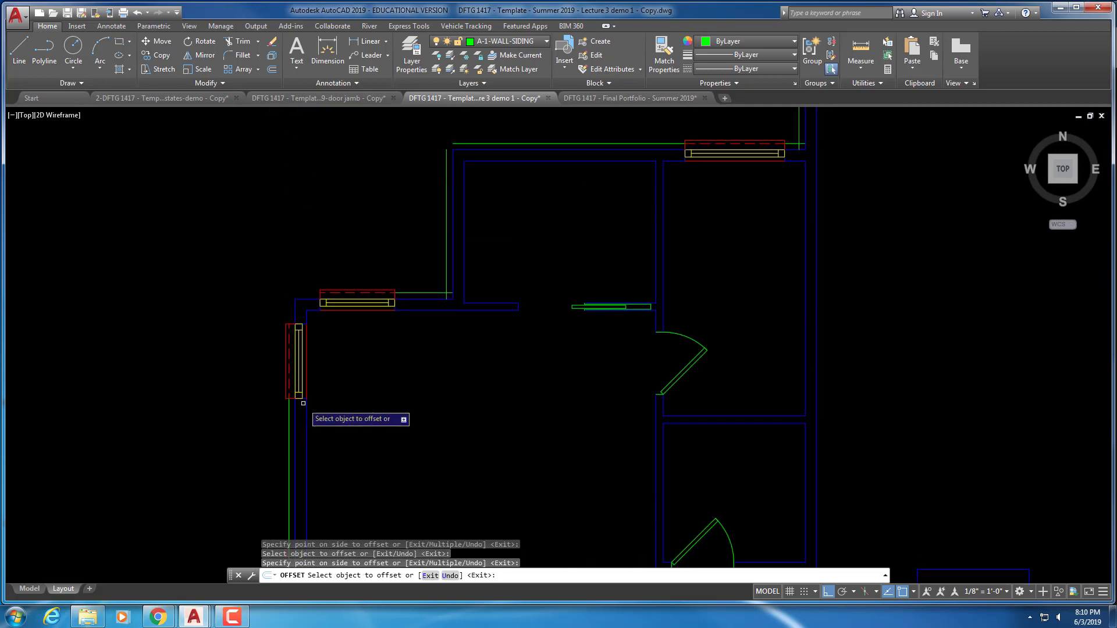
left_click(277, 313)
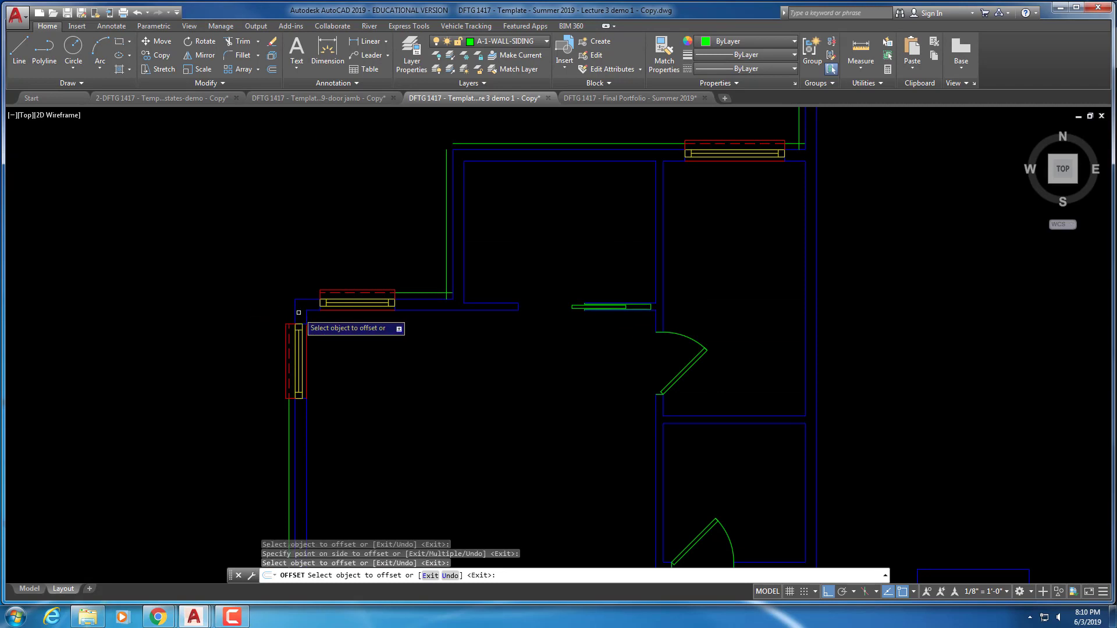
left_click(298, 312)
left_click(288, 312)
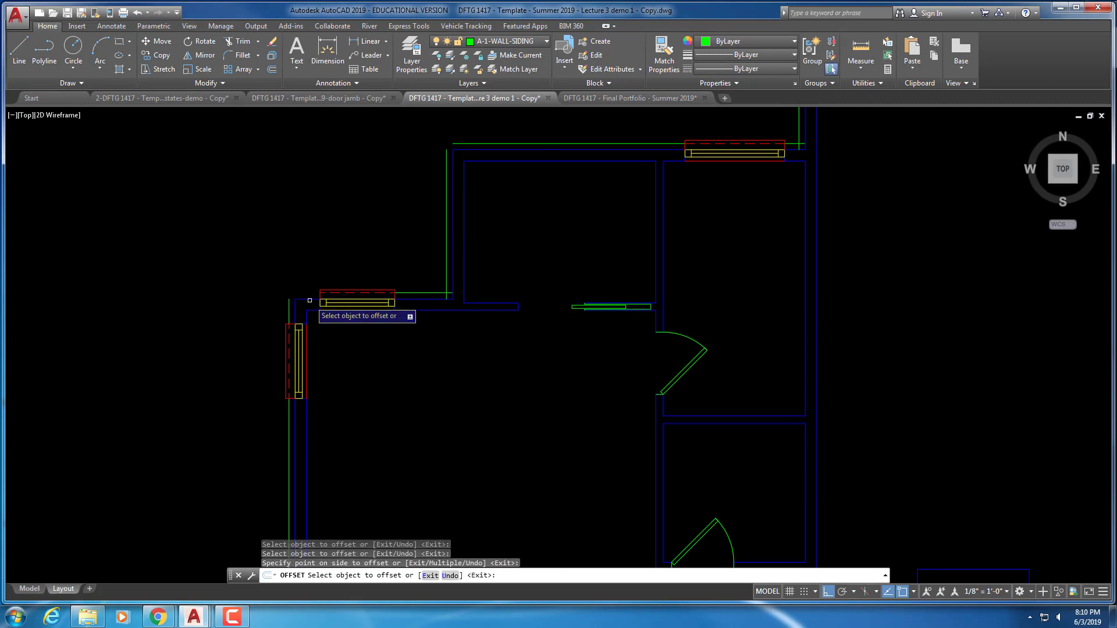
left_click(309, 299)
left_click(307, 245)
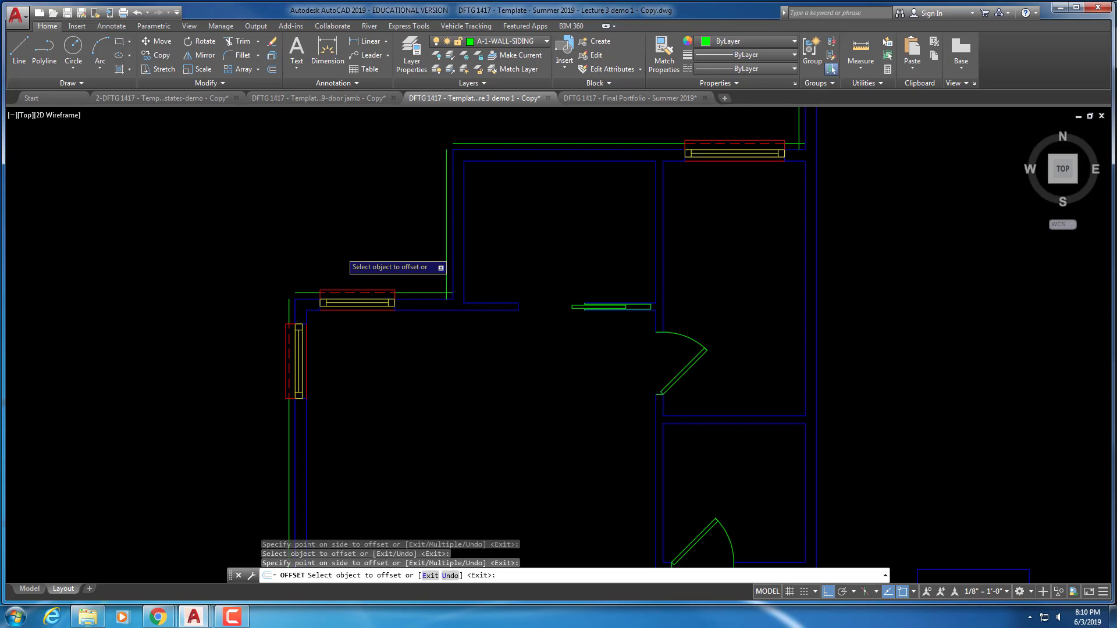
key("Escape")
Fillet the first green siding corner with a radius-0 FILLET
type("f")
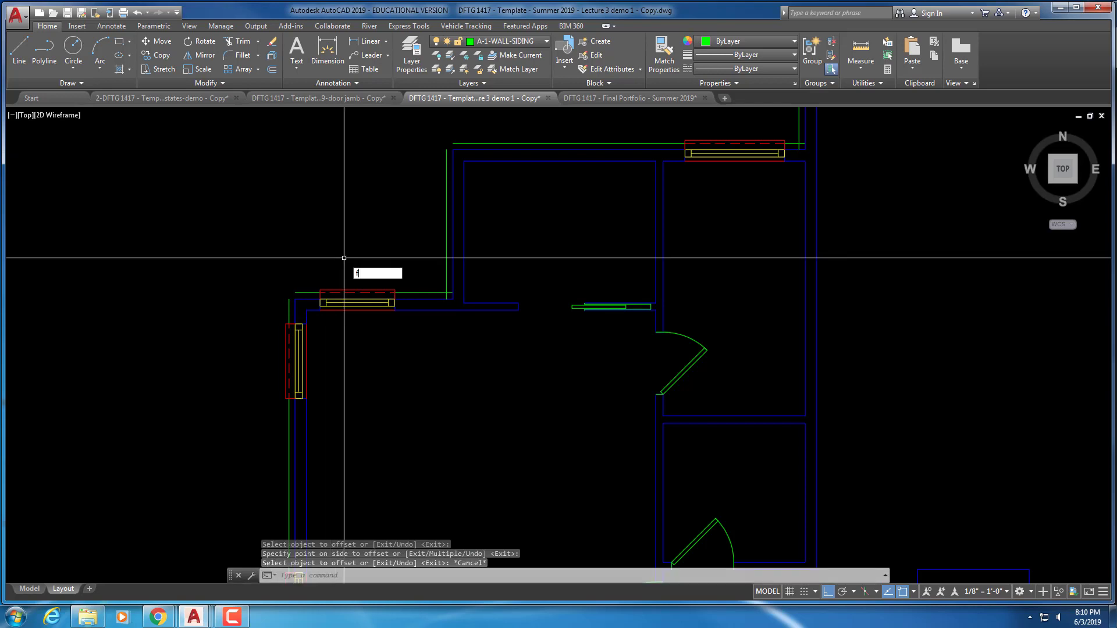
key("Return")
left_click(289, 306)
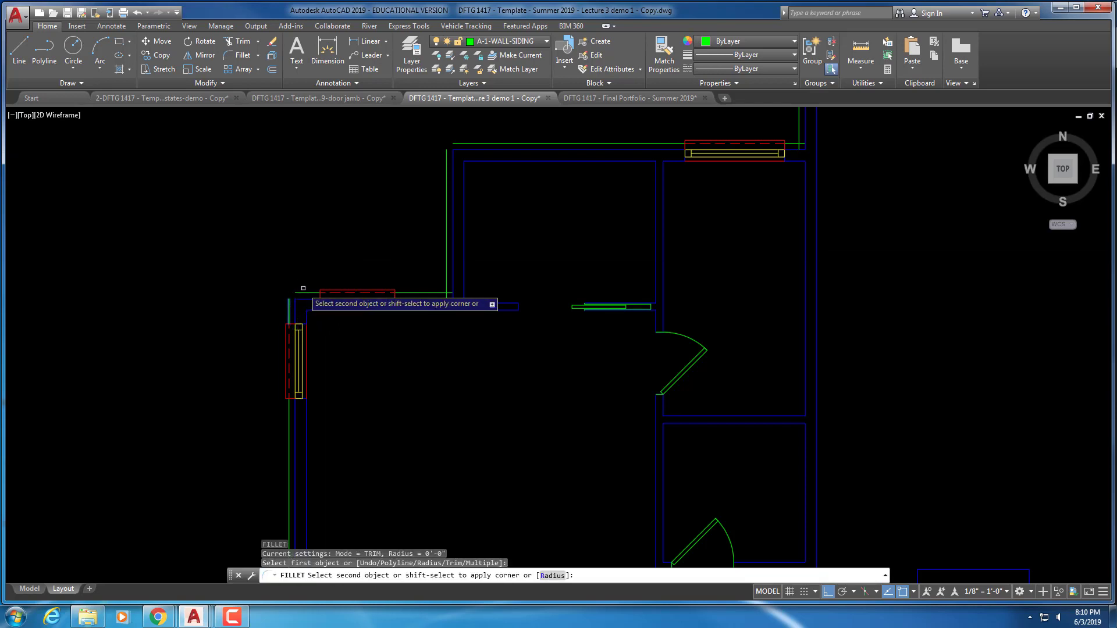
left_click(303, 293)
right_click(436, 280)
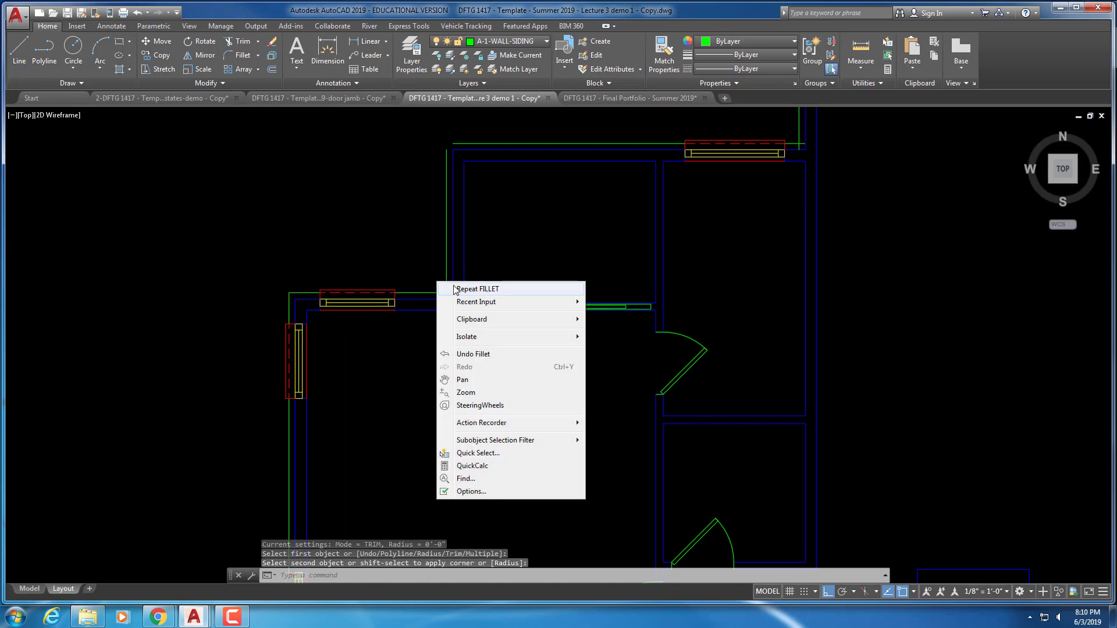
left_click(460, 288)
key("Escape")
key("Escape")
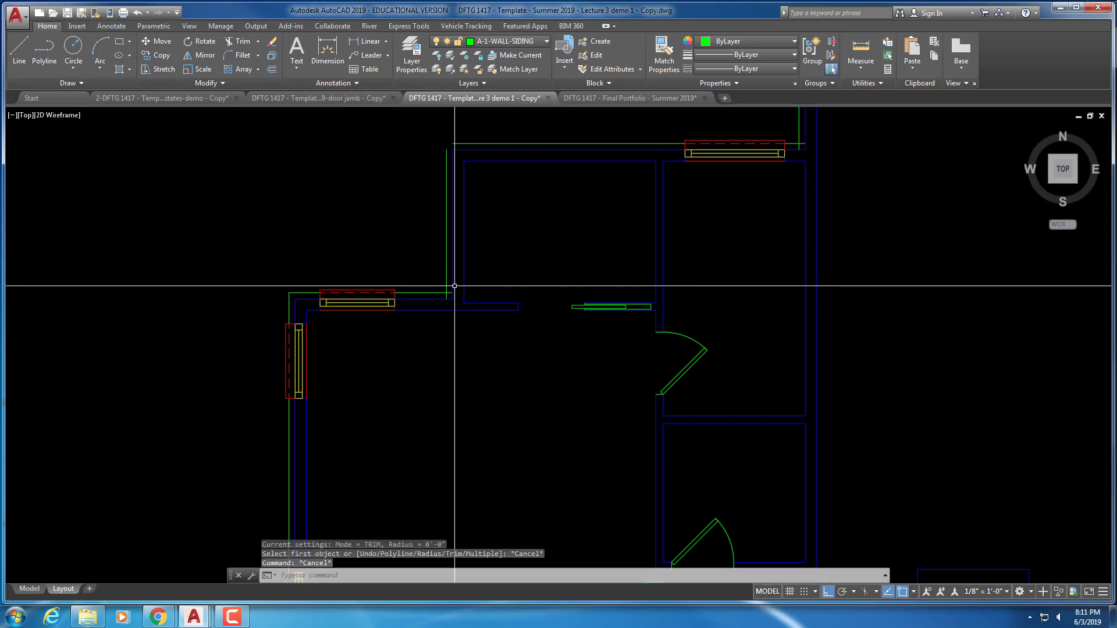
key("Escape")
Rerun FILLET in Multiple mode and join the siding lines at four corners
key("Return")
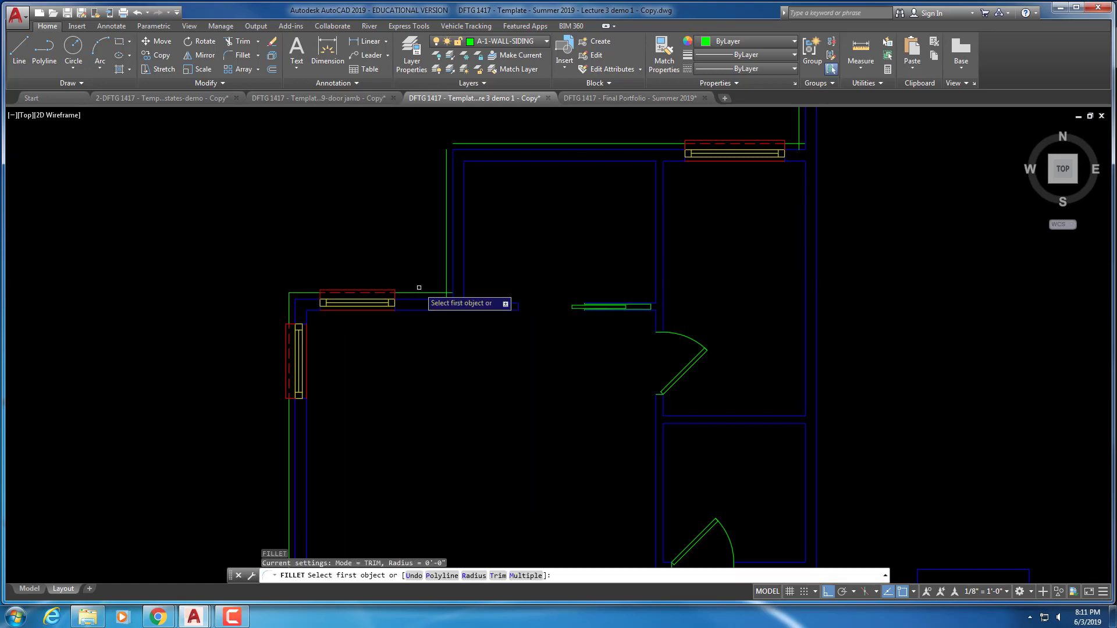
type("m")
key("Return")
left_click(433, 291)
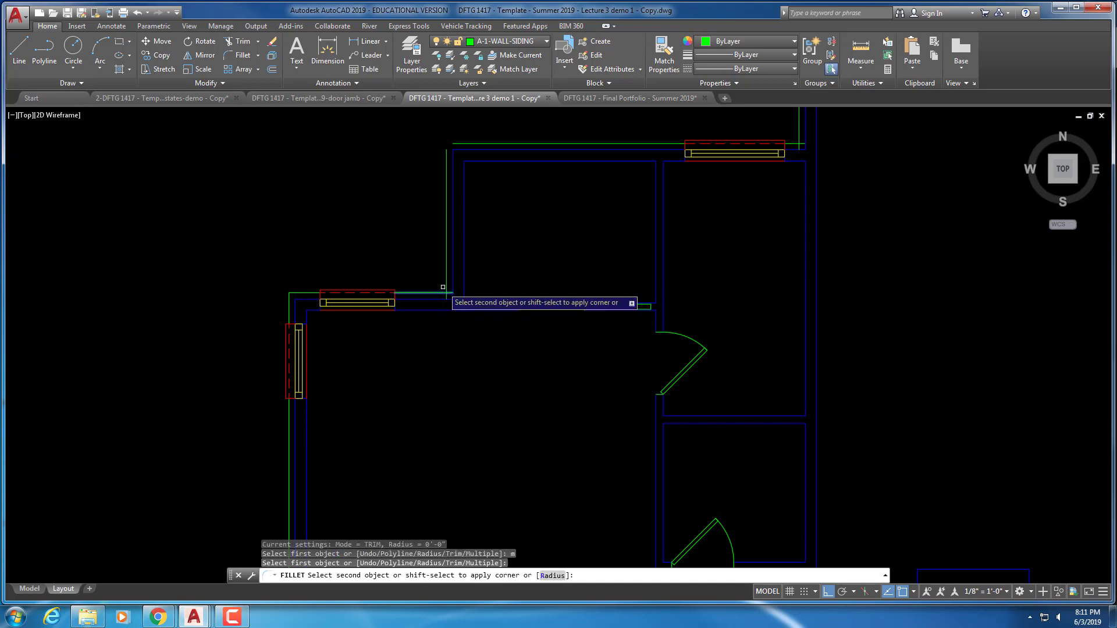
left_click(447, 186)
left_click(446, 172)
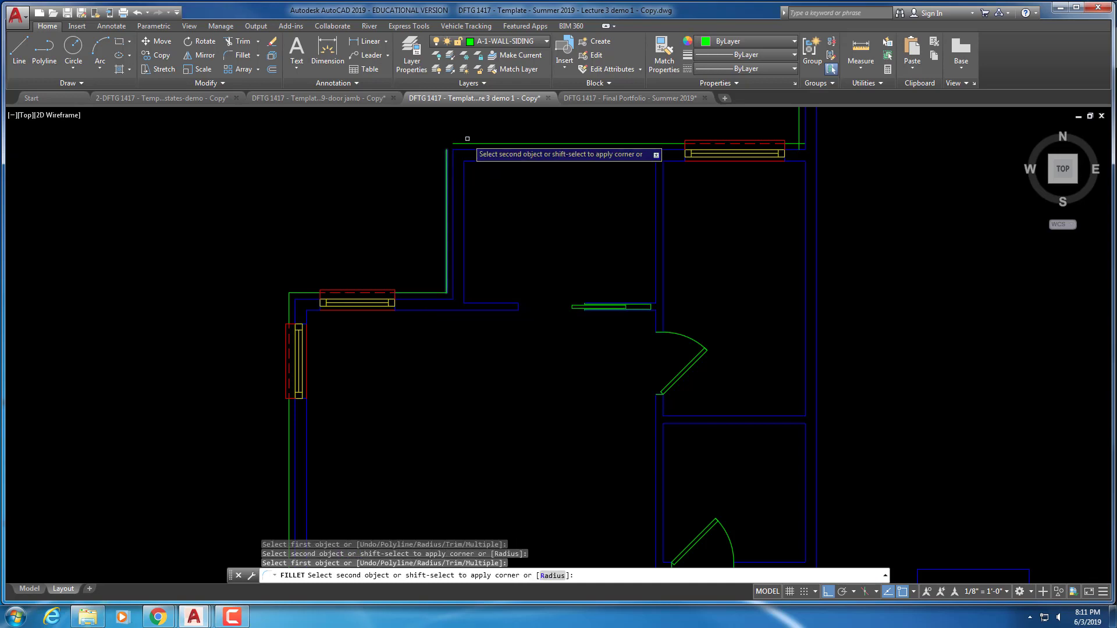
left_click(464, 144)
middle_click_drag(553, 159, 212, 325)
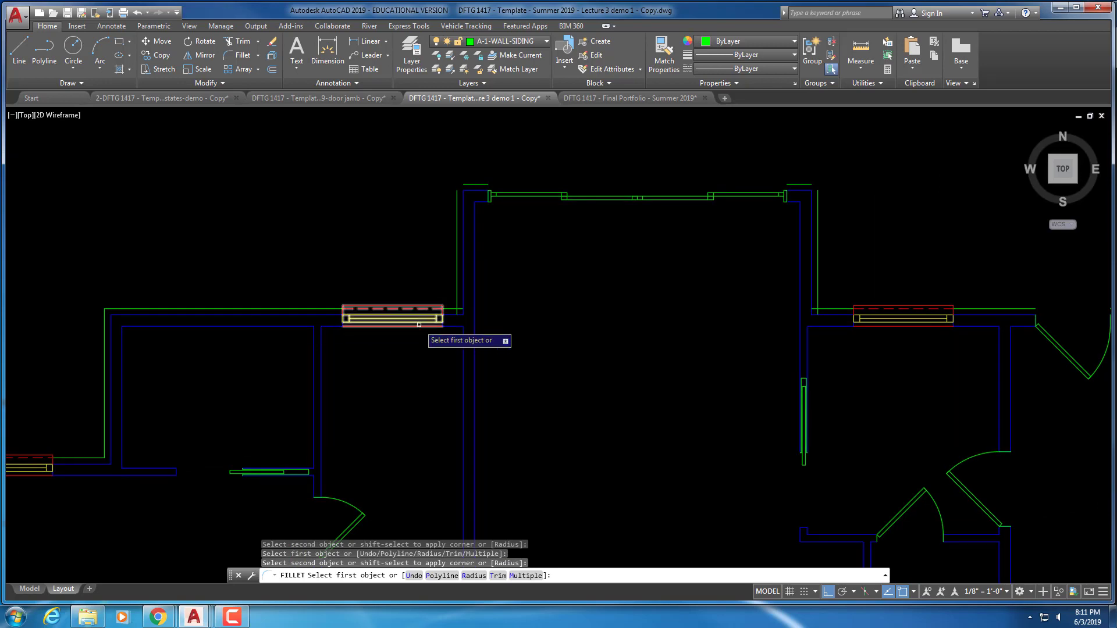
left_click(451, 310)
left_click(456, 294)
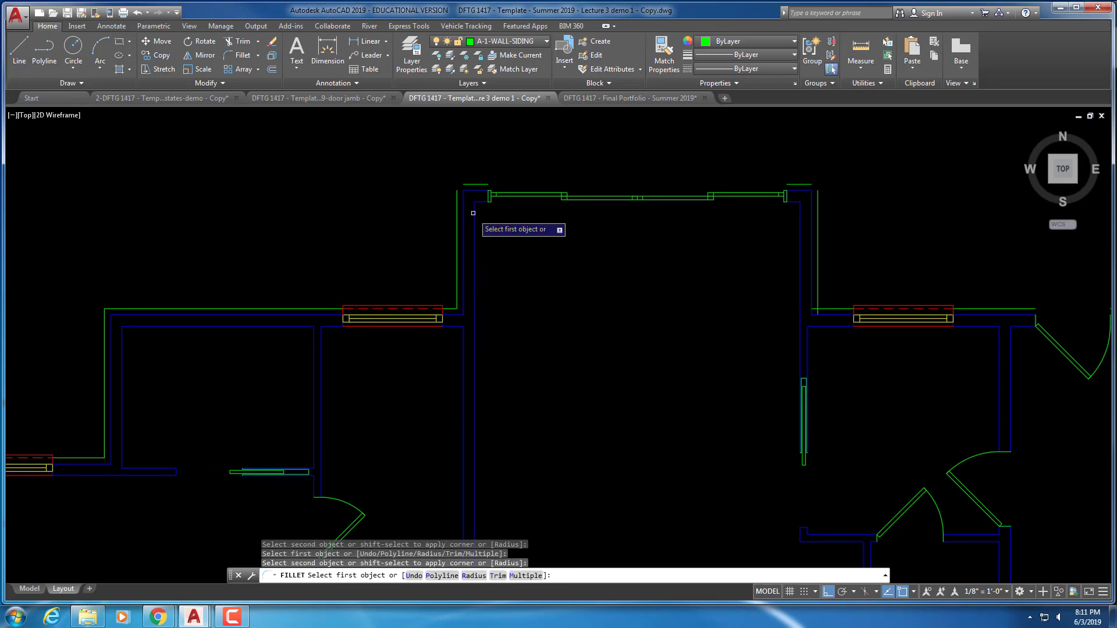
left_click(470, 183)
left_click(456, 198)
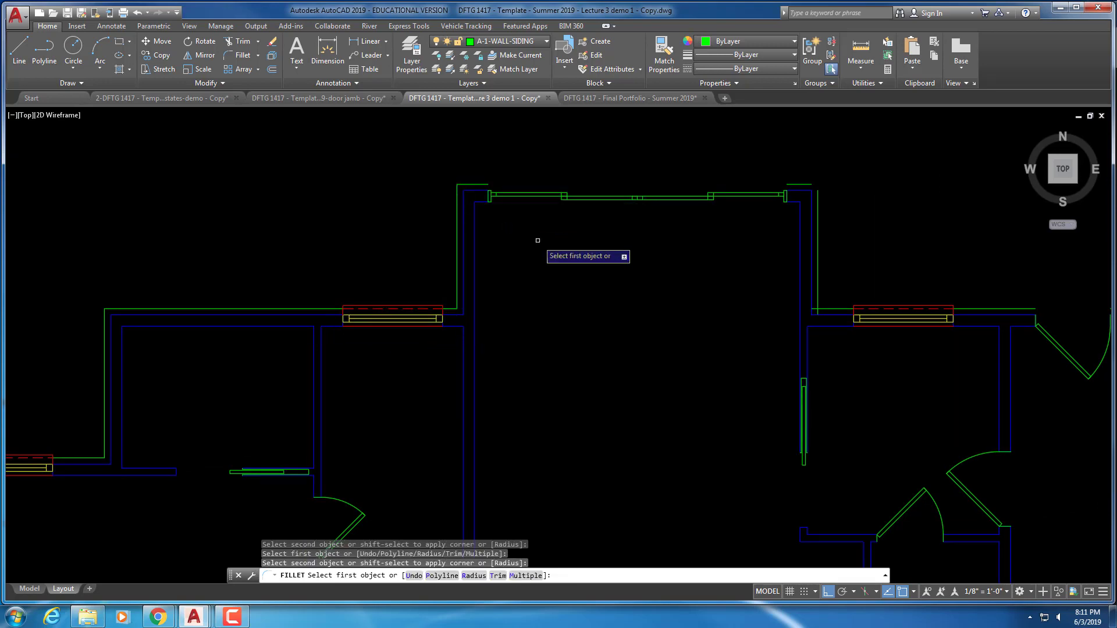
Join the siding at three corners along the right side of the plan
middle_click_drag(846, 292, 278, 271)
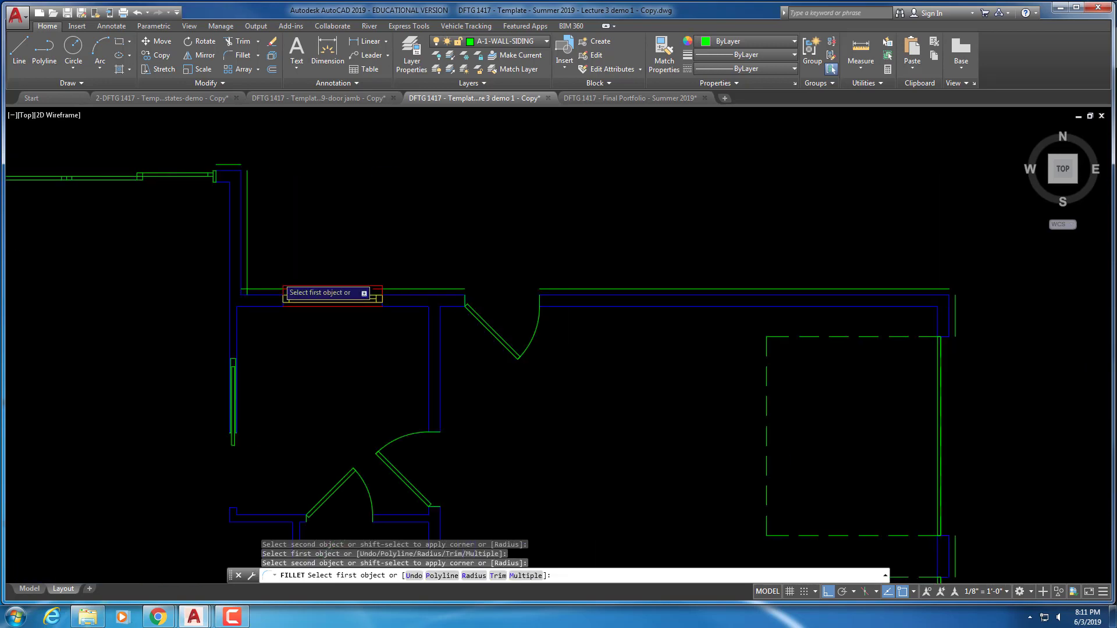
left_click(238, 165)
left_click(238, 163)
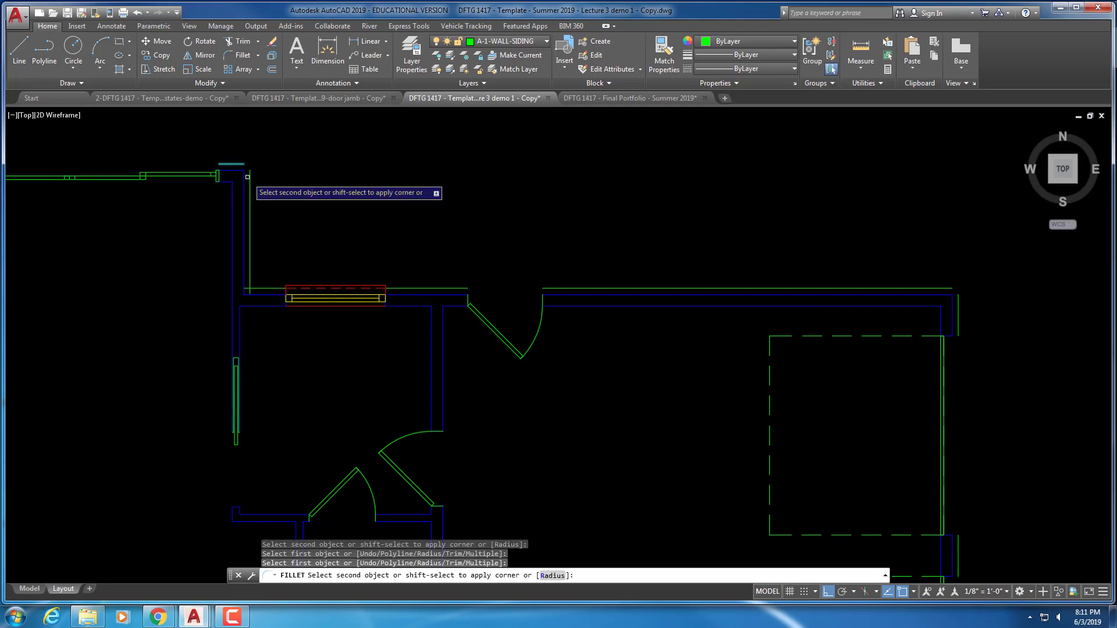
left_click(250, 180)
left_click(251, 271)
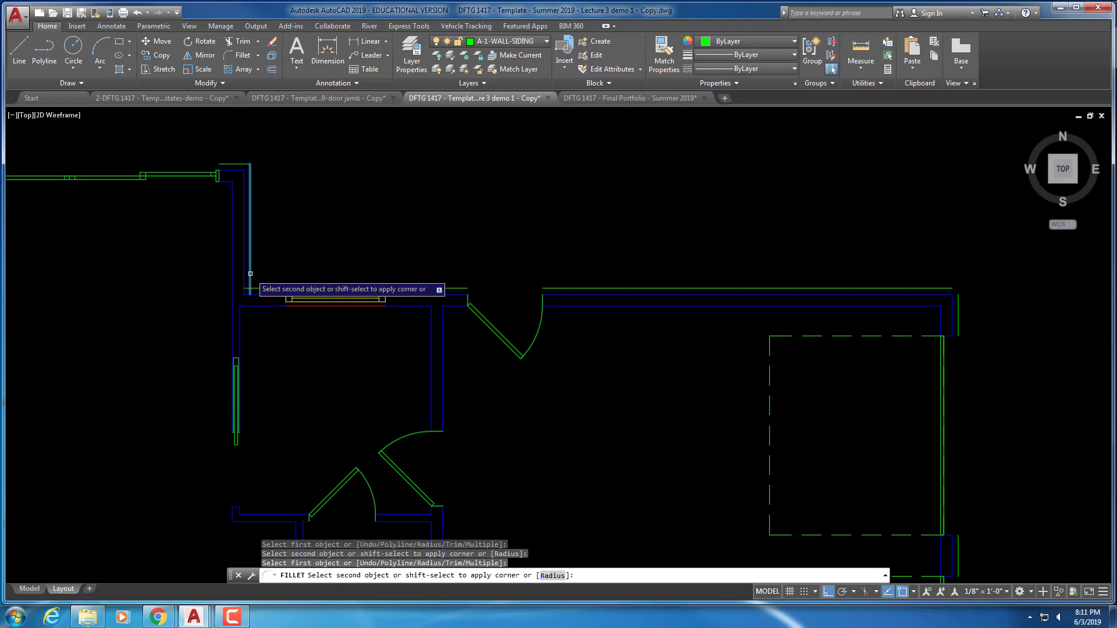
left_click(265, 288)
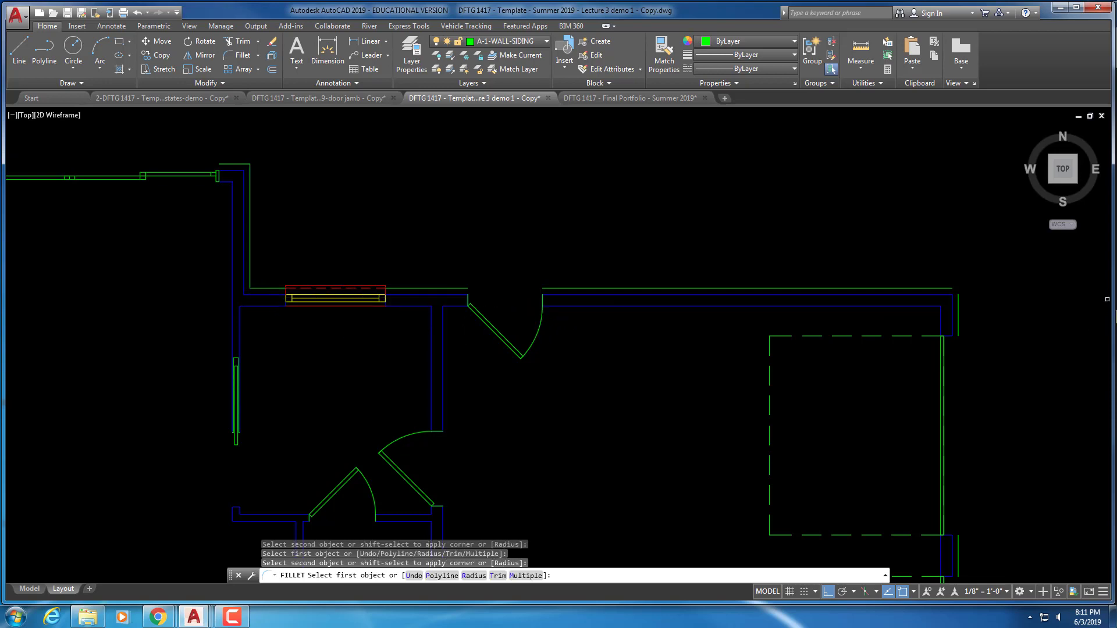
middle_click_drag(963, 291, 916, 290)
left_click(888, 288)
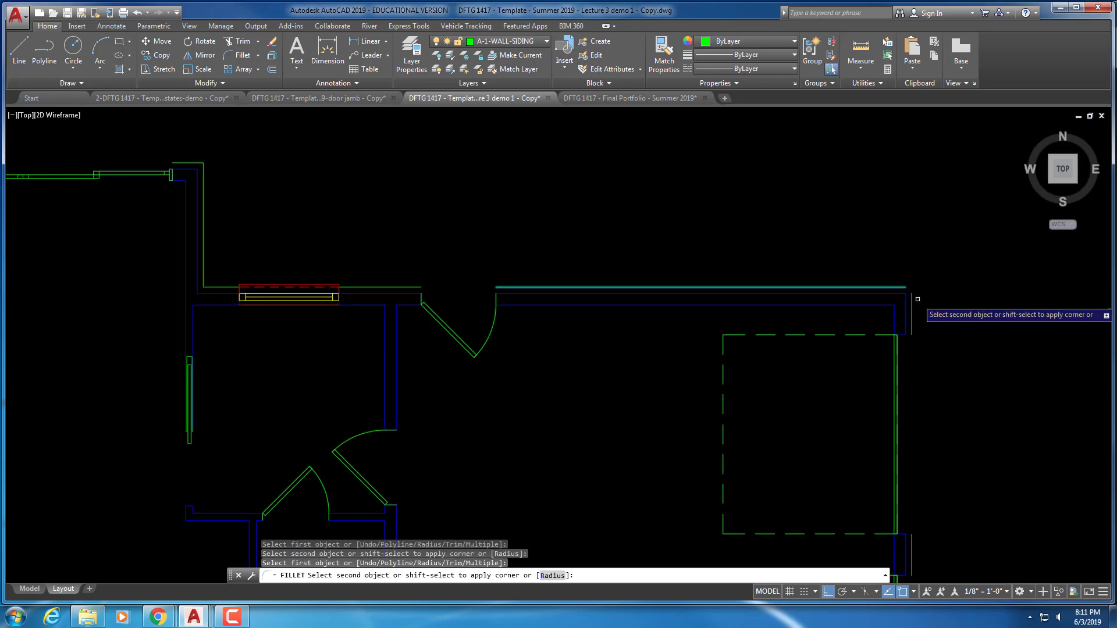
left_click(912, 303)
Close the two lower-right siding corners
mouse_move(930, 414)
middle_mouse_down()
mouse_move(751, 225)
mouse_move(668, 162)
middle_mouse_up()
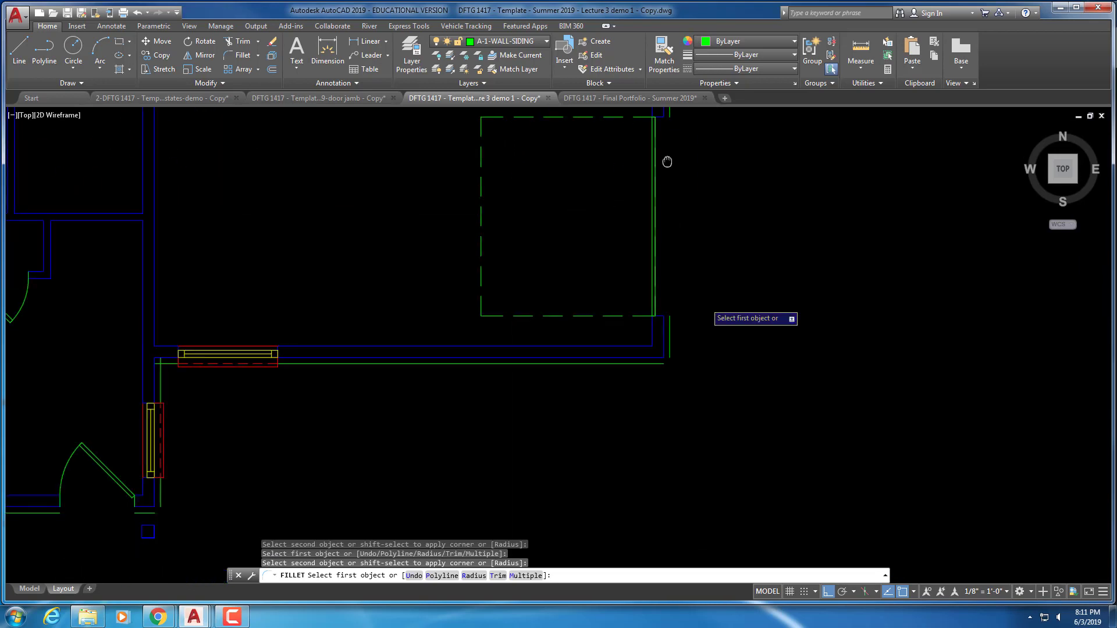
left_click(671, 355)
left_click(664, 364)
middle_click_drag(459, 398, 851, 404)
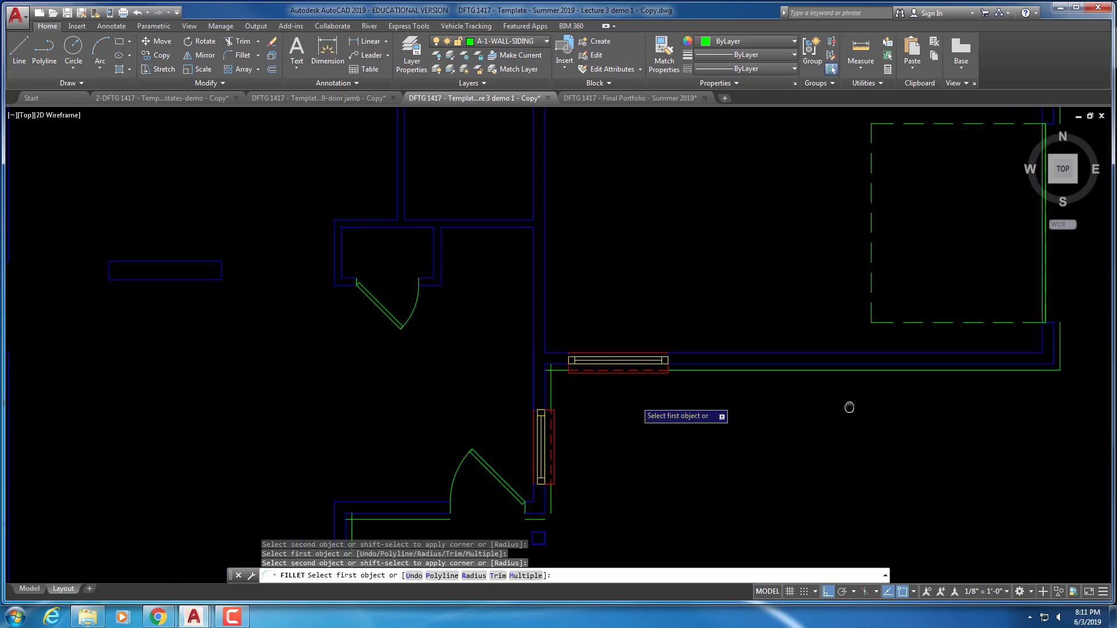
left_click(558, 369)
left_click(551, 382)
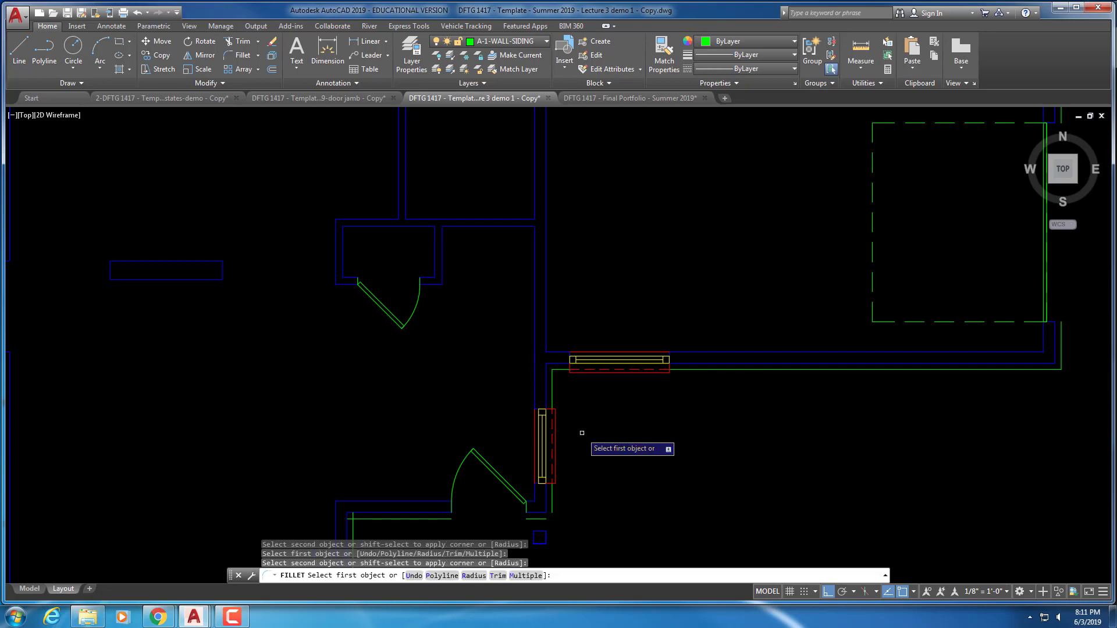
Fillet the siding corner below the window and two more lower corners
scroll(582, 433, "up", 2)
middle_click_drag(582, 433, 571, 333)
left_click(527, 422)
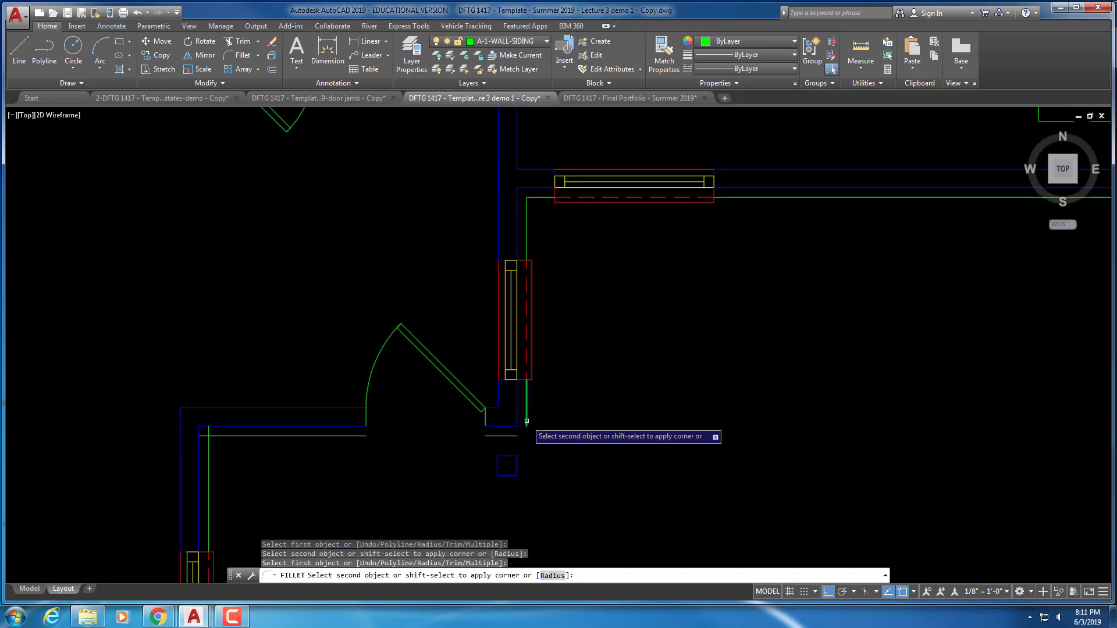
left_click(509, 435)
left_click(329, 435)
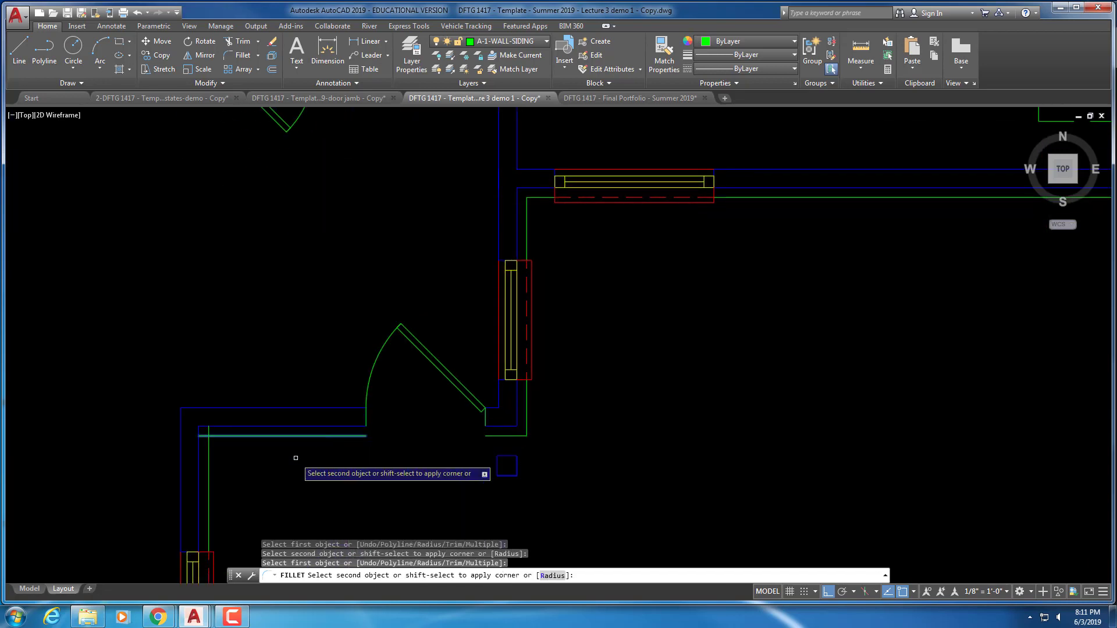
left_click(207, 464)
scroll(227, 450, "down", 2)
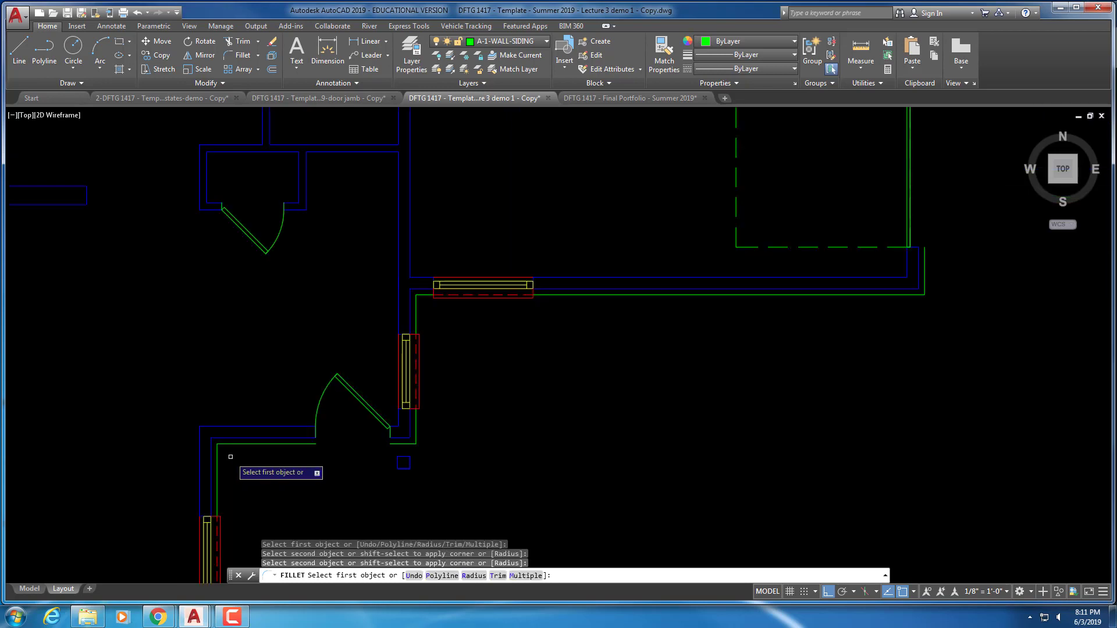
middle_click_drag(227, 450, 429, 276)
scroll(409, 323, "up", 1)
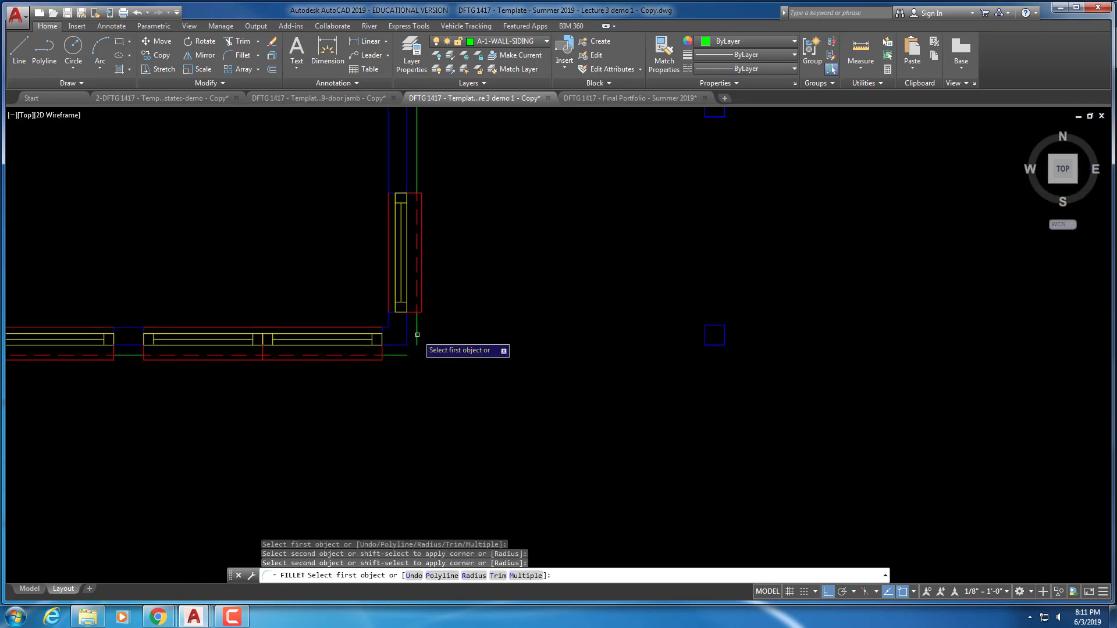
left_click(418, 334)
left_click(403, 355)
Join the siding at the room corner and the upper-right corner
scroll(404, 355, "down", 3)
middle_click_drag(206, 285, 409, 278)
scroll(317, 337, "up", 2)
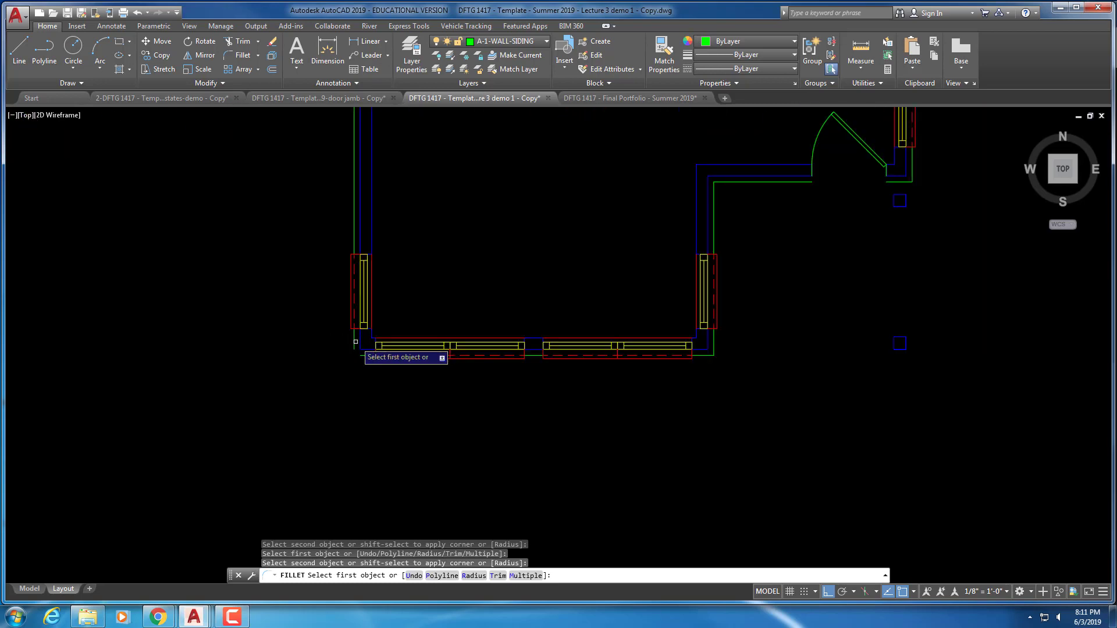
left_click(356, 343)
left_click(362, 355)
scroll(332, 286, "down", 2)
middle_click_drag(328, 224, 358, 340)
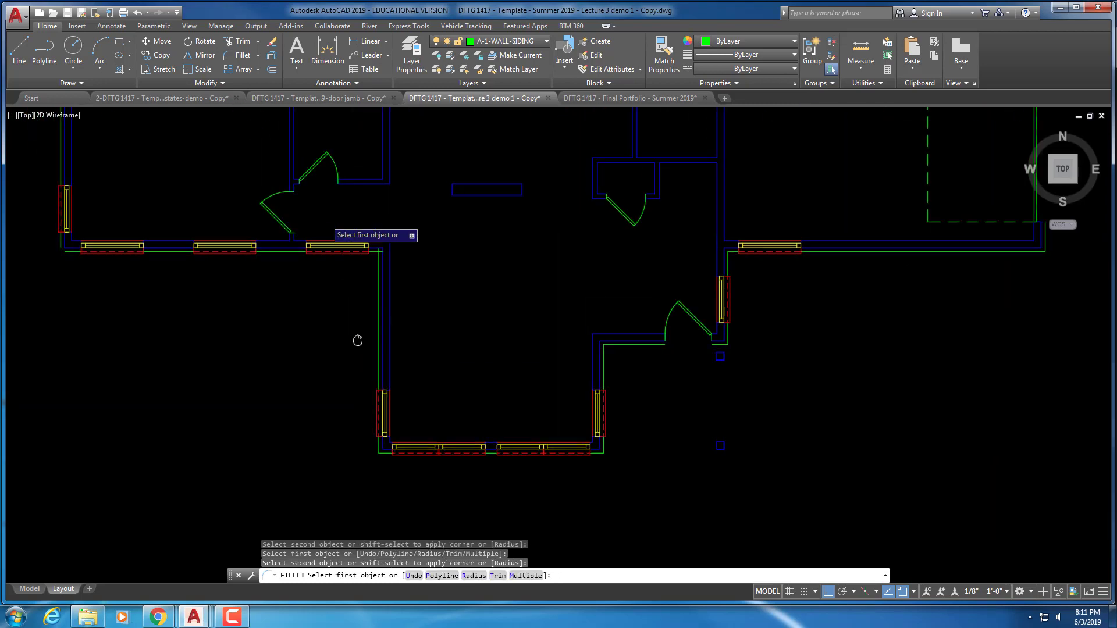
scroll(374, 249, "up", 2)
left_click(375, 253)
left_click(379, 254)
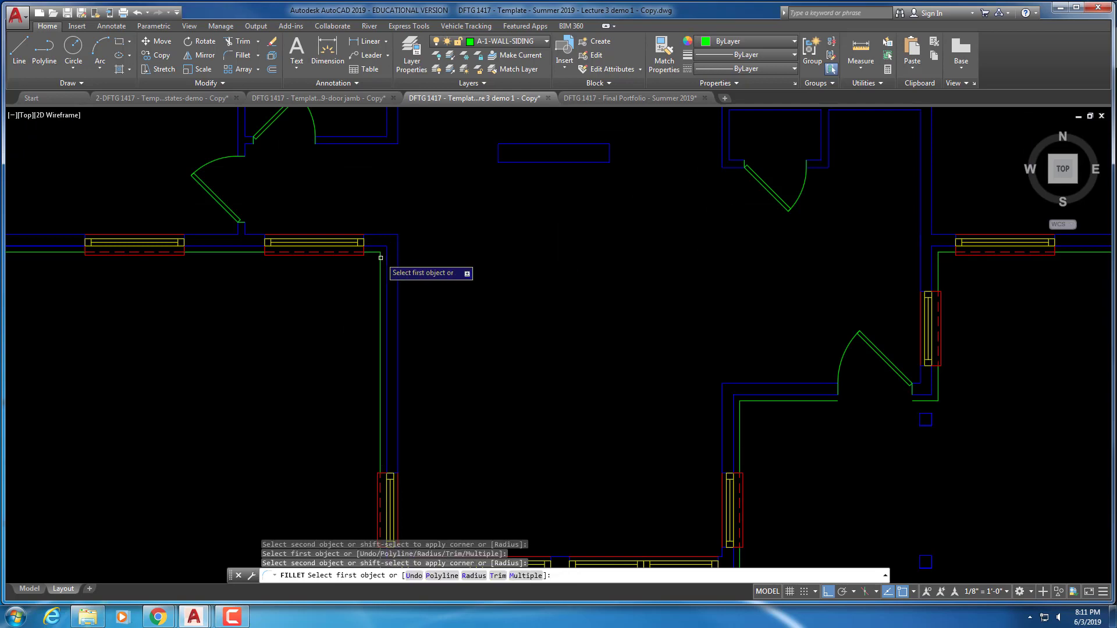
Join the last siding corner and end the fillet command
middle_click_drag(377, 252, 589, 320)
scroll(336, 287, "down", 1)
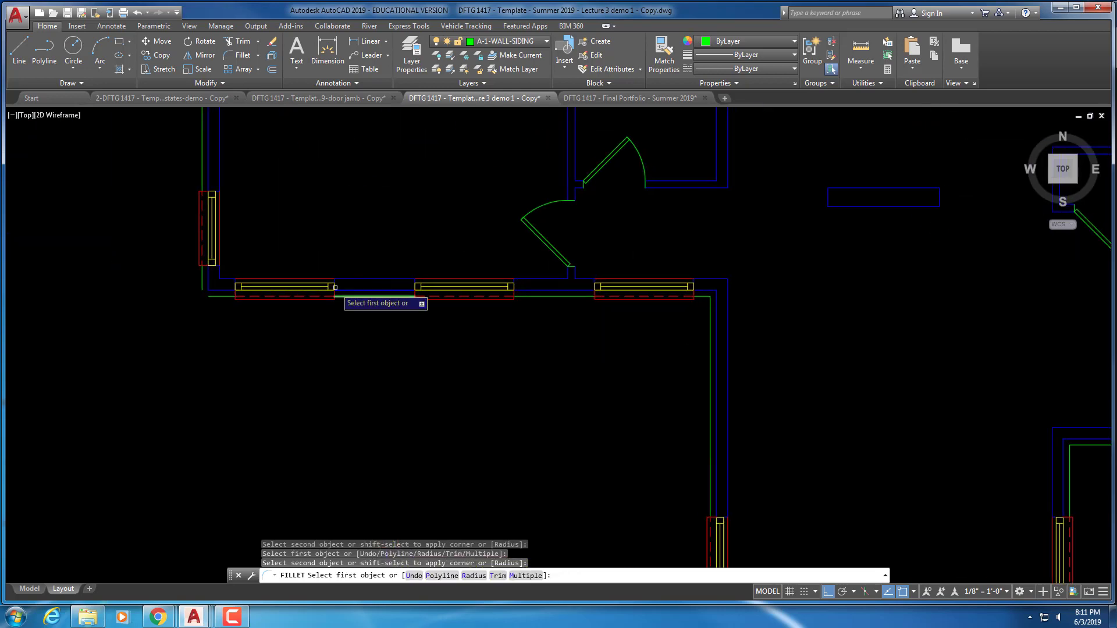
left_click(216, 296)
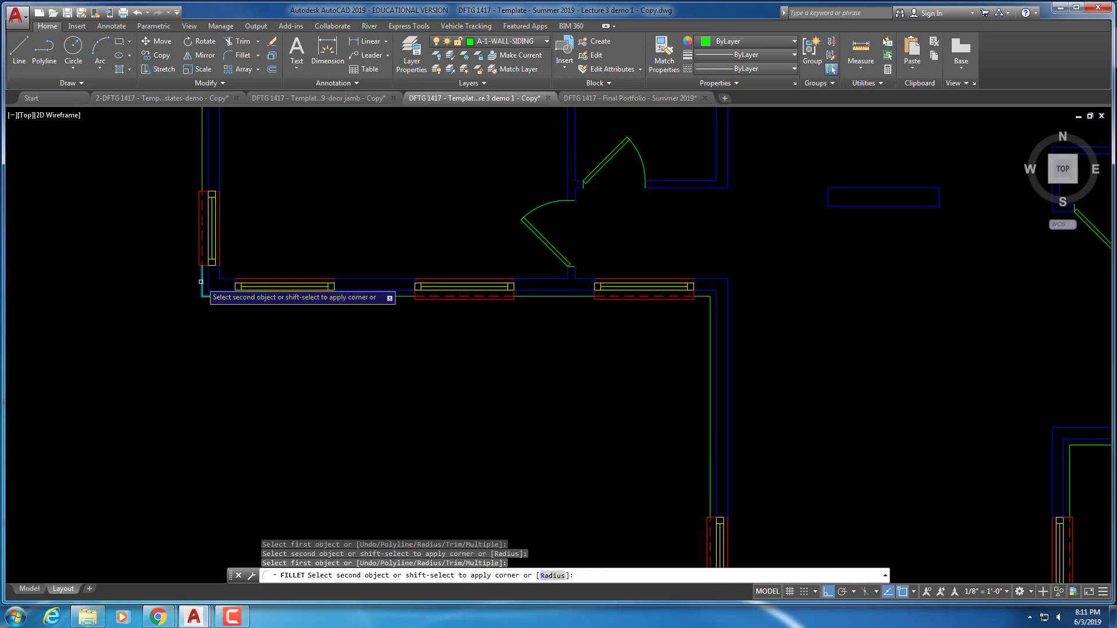
left_click(202, 275)
middle_click_drag(267, 178, 263, 319)
middle_click_drag(249, 148, 253, 316)
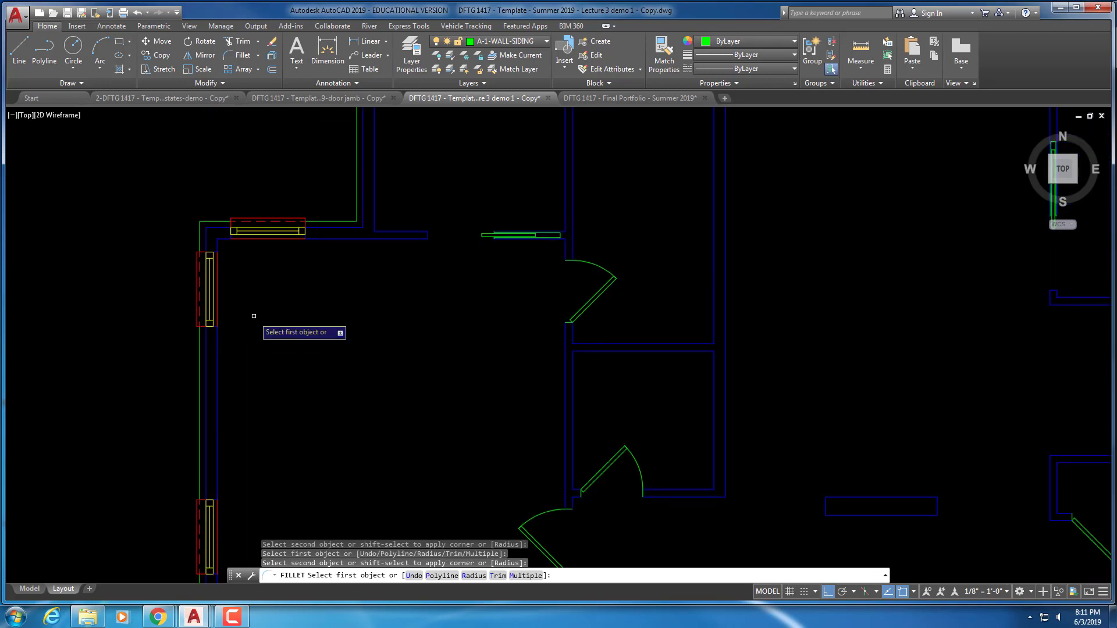
key("Escape")
key("Escape")
mouse_move(337, 170)
middle_mouse_down()
mouse_move(309, 265)
mouse_move(392, 265)
mouse_move(458, 191)
middle_mouse_up()
scroll(458, 236, "up", 4)
Start lines at the upper siding corners, cancelling each attempt
key("Escape")
key("Escape")
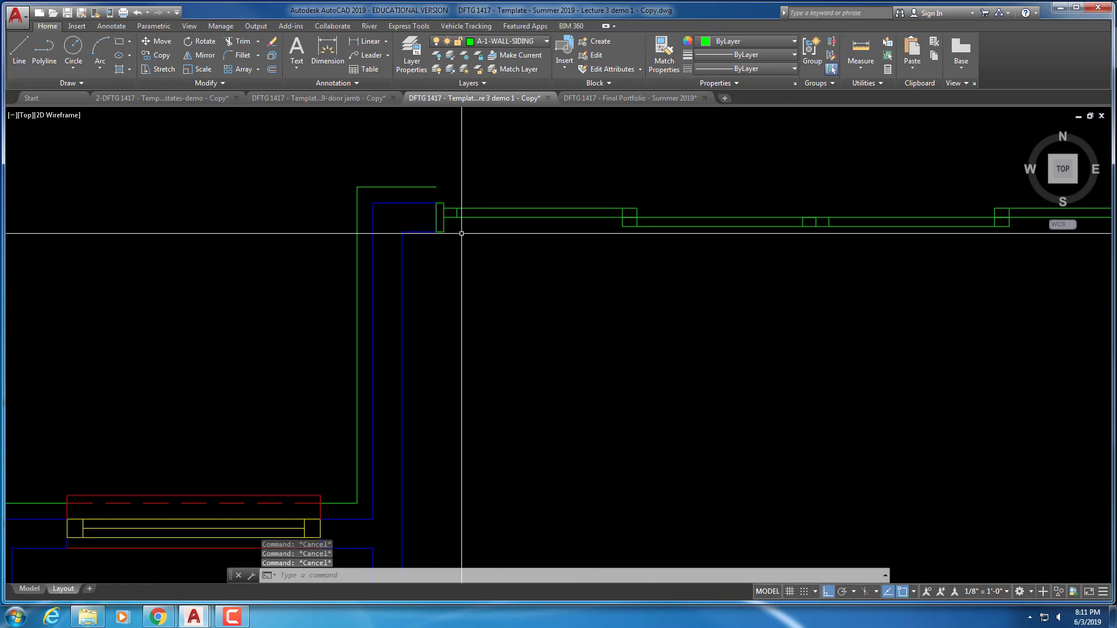
key("Return")
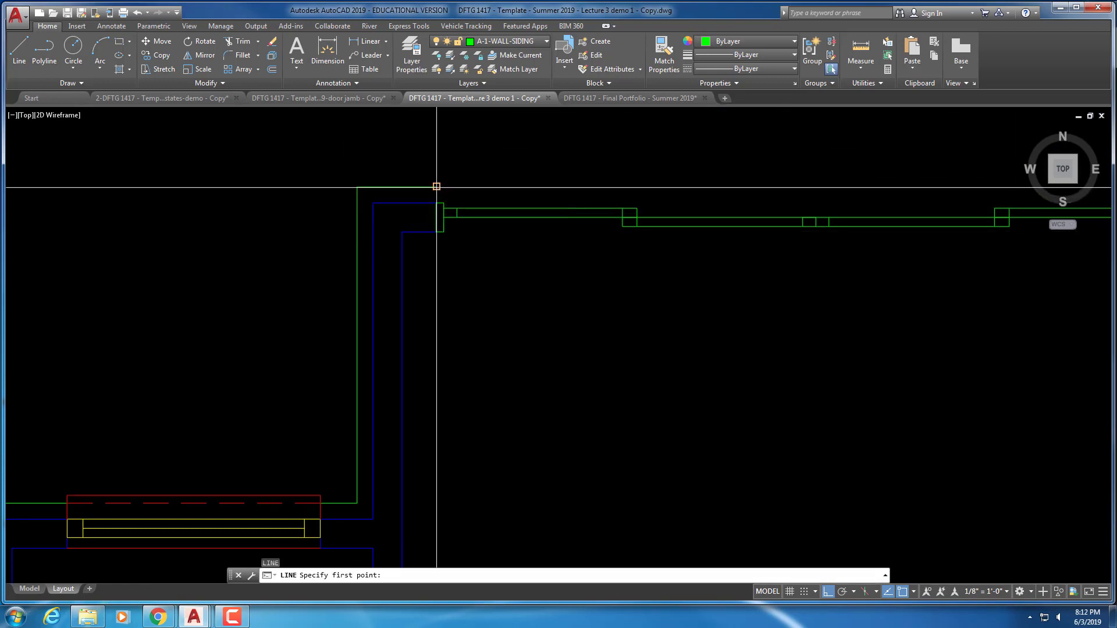
left_click(436, 186)
key("Escape")
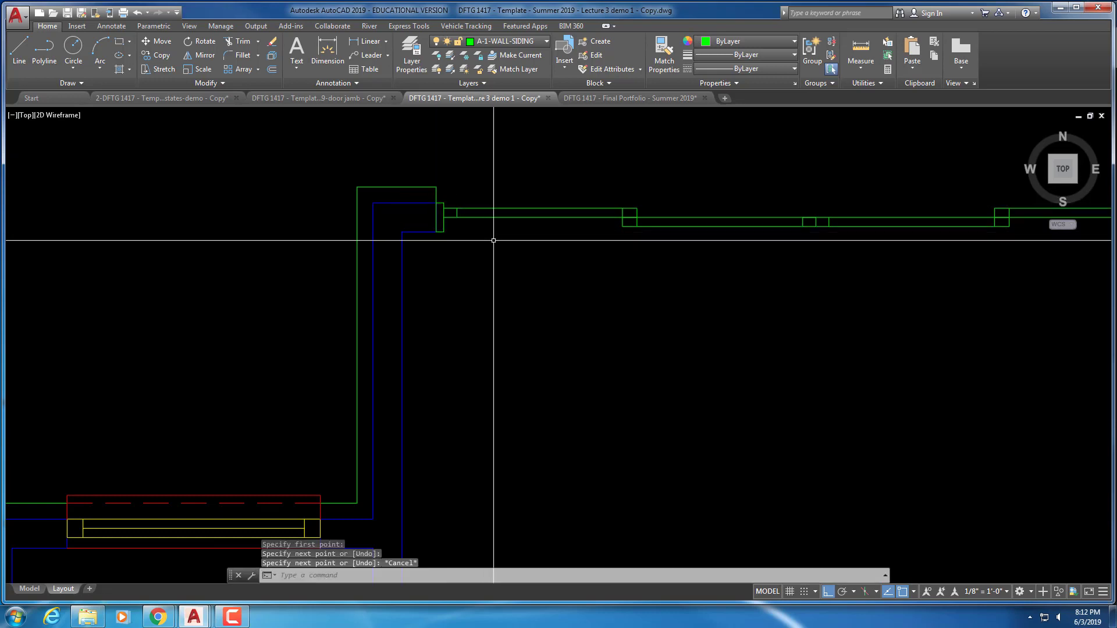
middle_click_drag(989, 245, 382, 282)
right_click(394, 170)
left_click(454, 173)
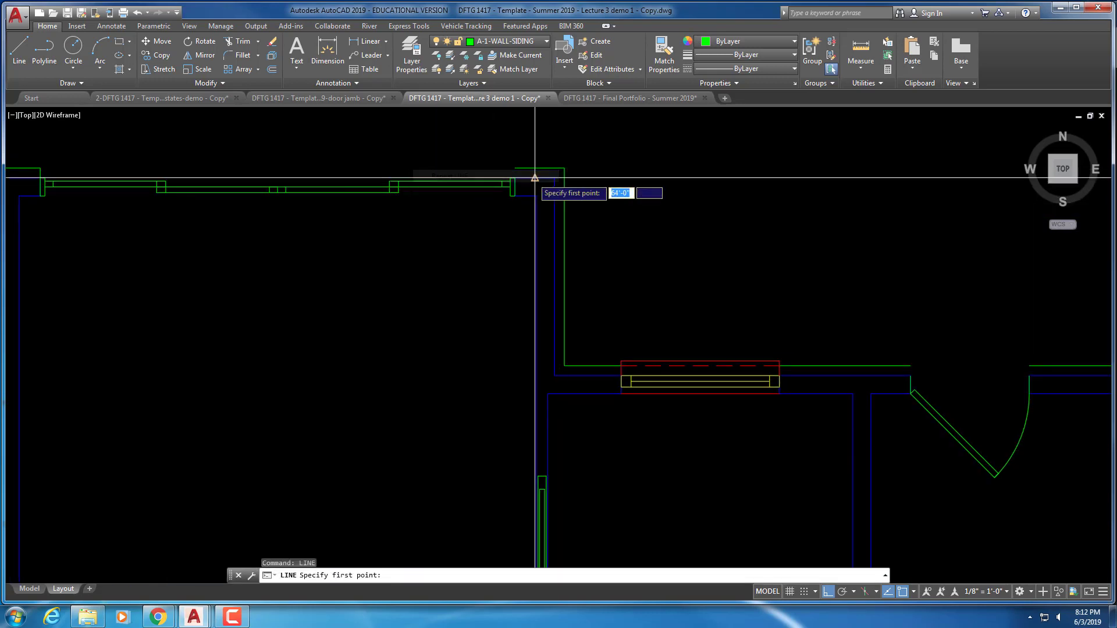
left_click(514, 167)
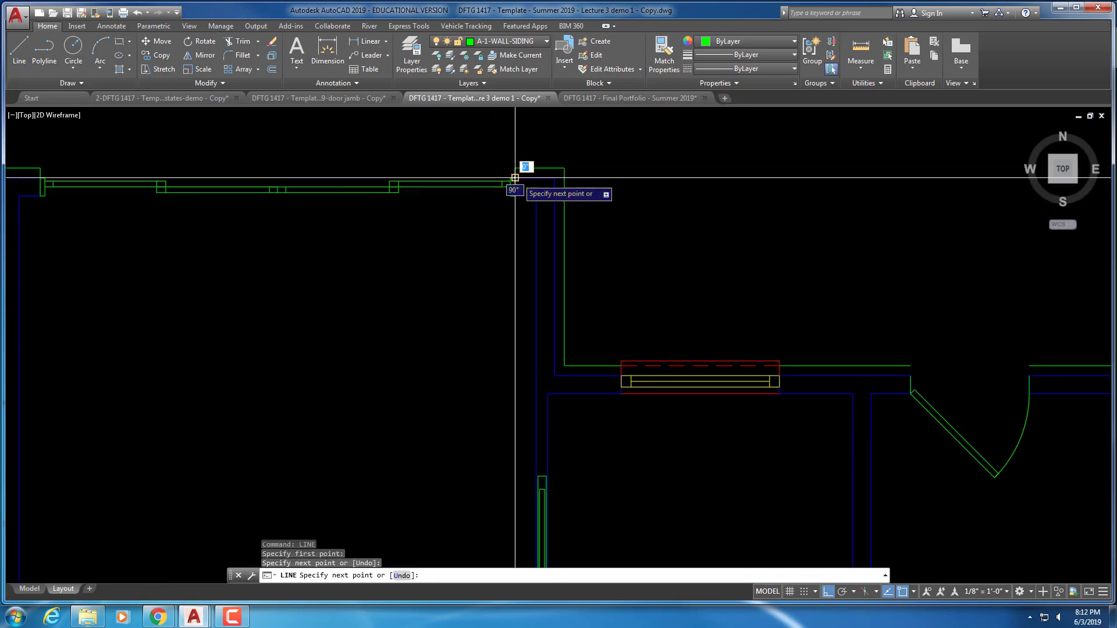
key("Escape")
Draw a short line along the top wall at the room's right corner
scroll(612, 230, "down", 3)
middle_click_drag(642, 242, 495, 213)
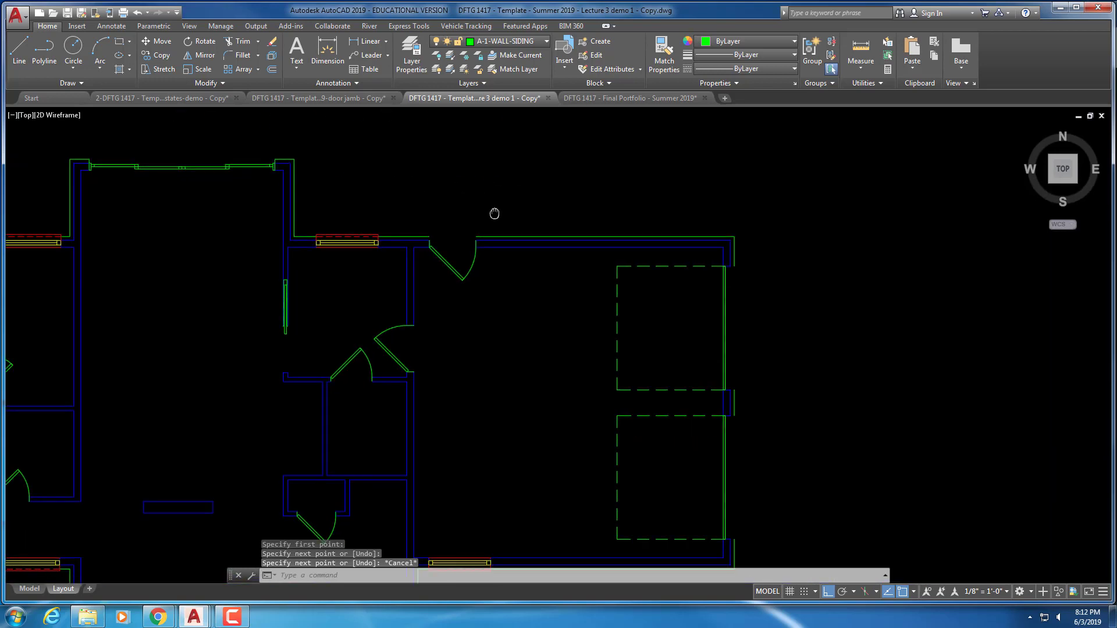
scroll(668, 286, "up", 5)
right_click(640, 219)
left_click(685, 227)
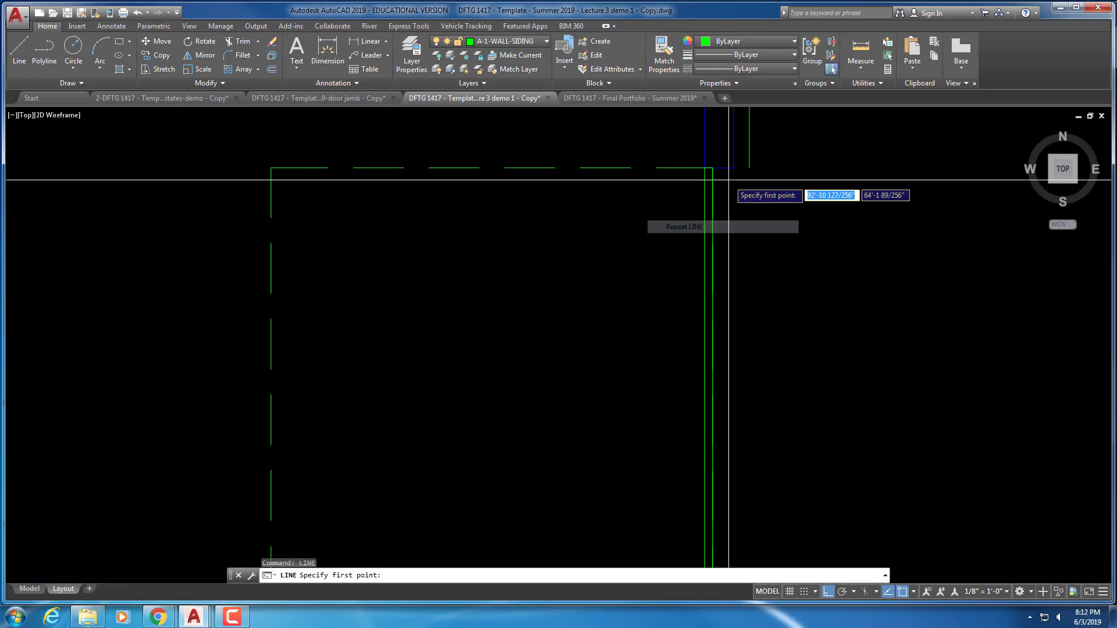
left_click(749, 168)
left_click(733, 168)
key("Escape")
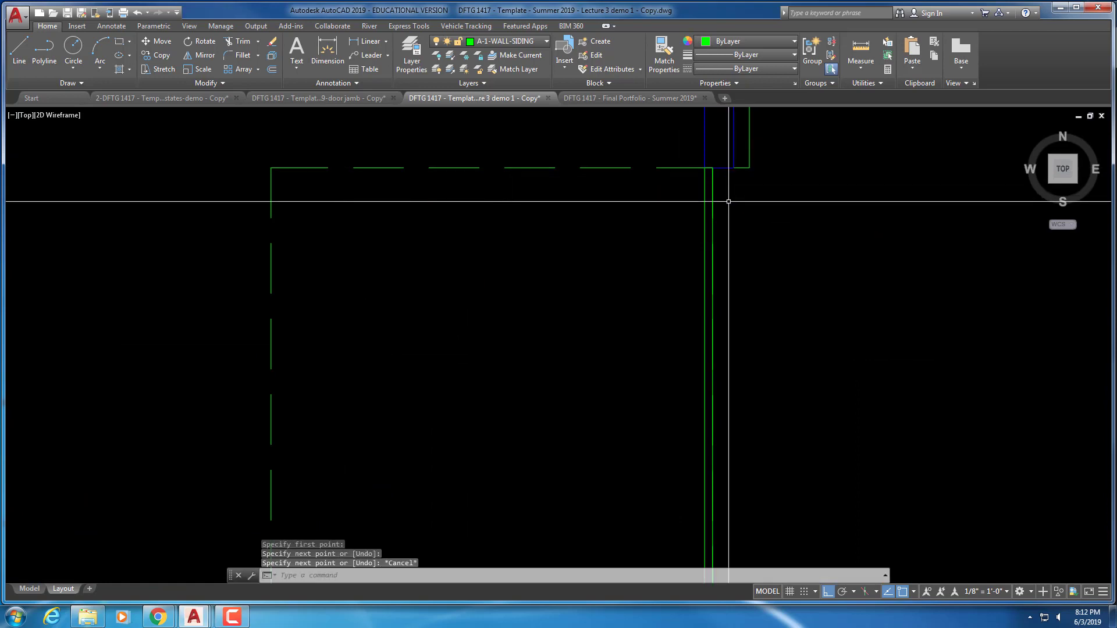
Draw two short horizontal lines at the wall end to close the siding gaps
scroll(729, 201, "down", 4)
scroll(673, 270, "up", 4)
right_click(718, 302)
left_click(725, 308)
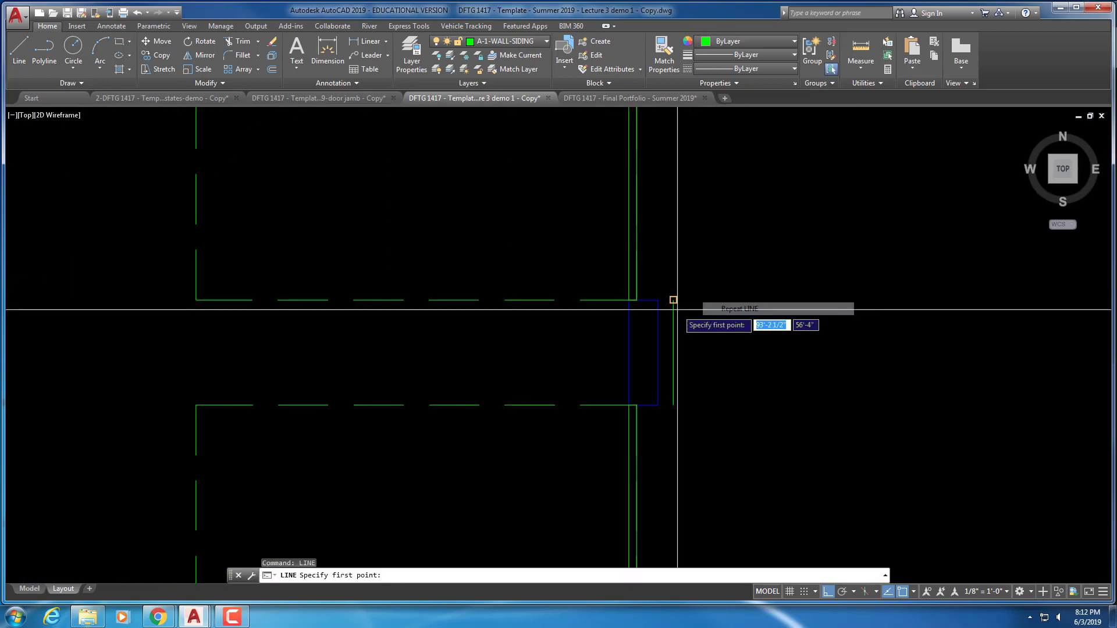
left_click(673, 300)
left_click(637, 300)
key("Escape")
right_click(697, 300)
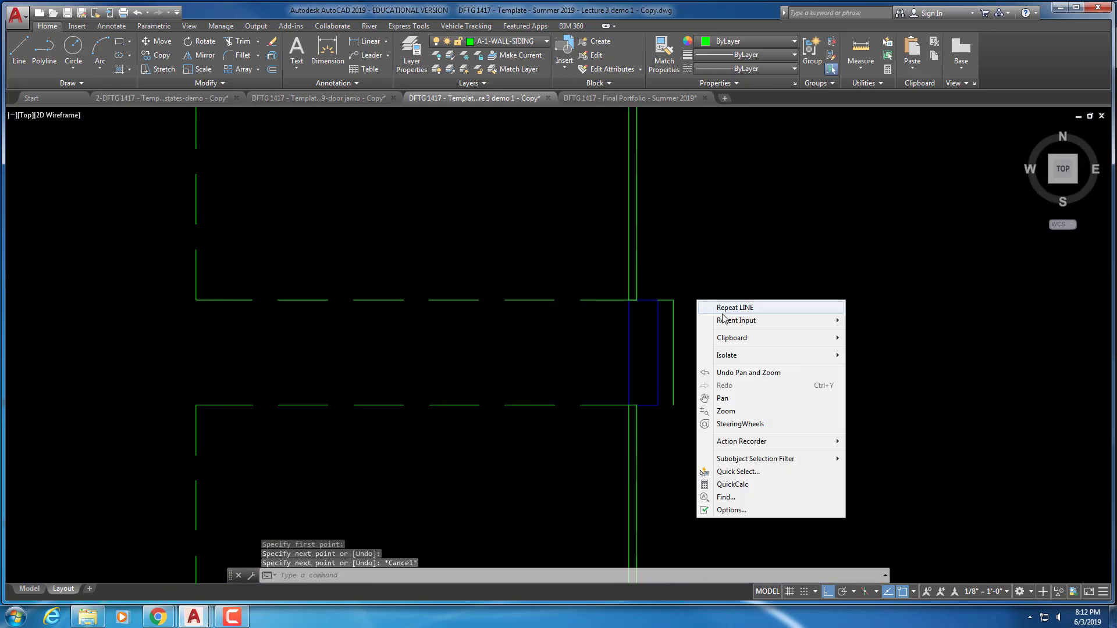
left_click(722, 311)
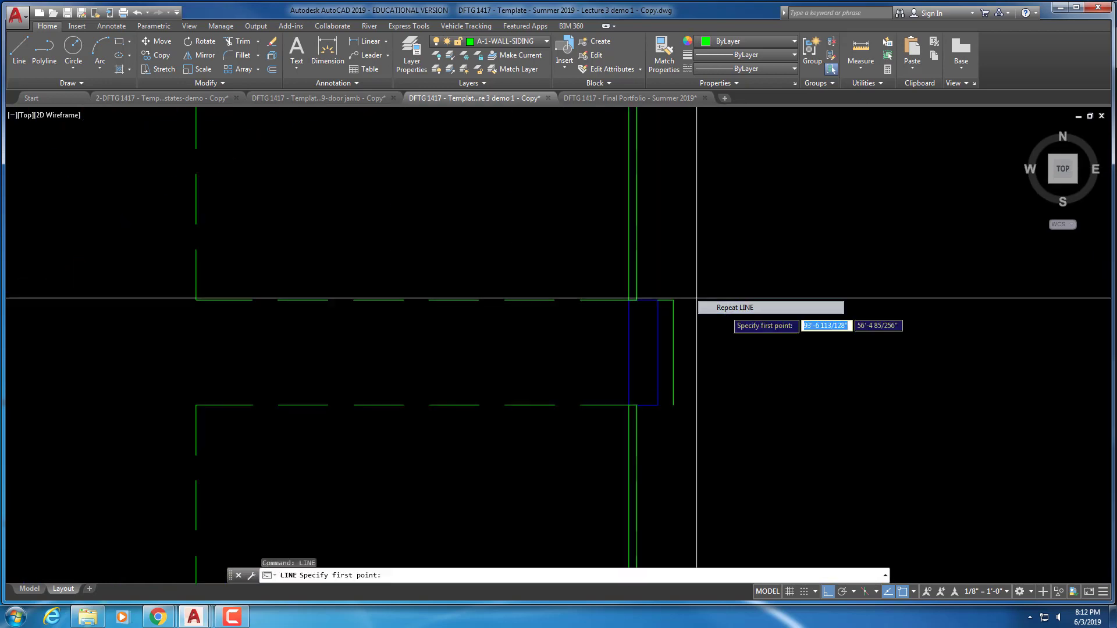
left_click(673, 405)
left_click(637, 405)
key("Escape")
Begin a line at the next siding corner, then cancel it
middle_click_drag(661, 444, 627, 199)
scroll(622, 389, "down", 3)
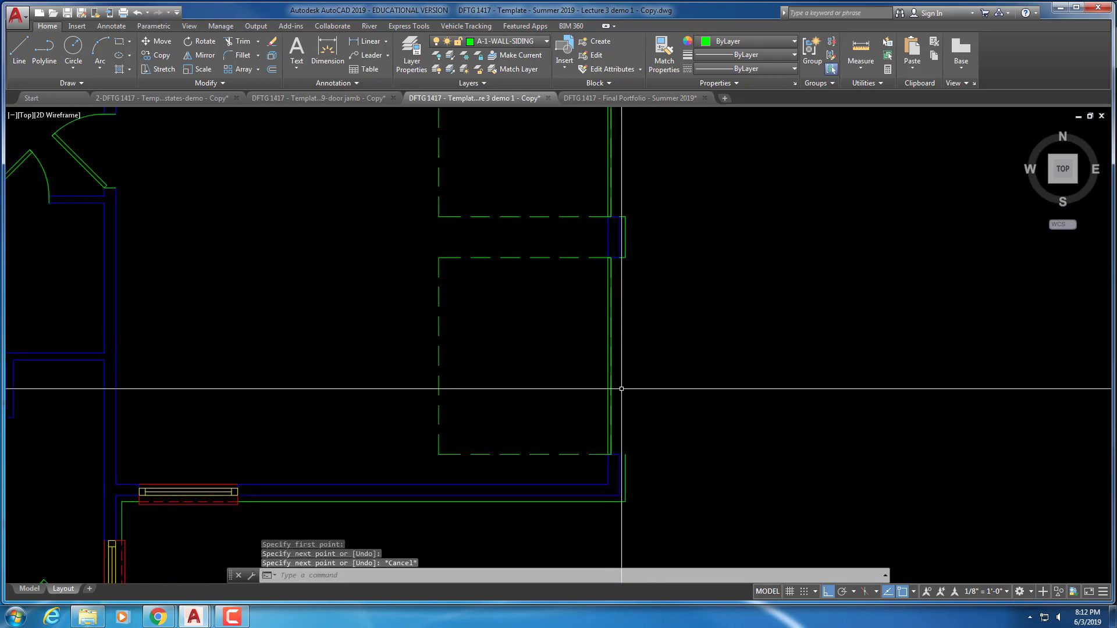
middle_click_drag(641, 419, 643, 287)
right_click(643, 287)
left_click(668, 298)
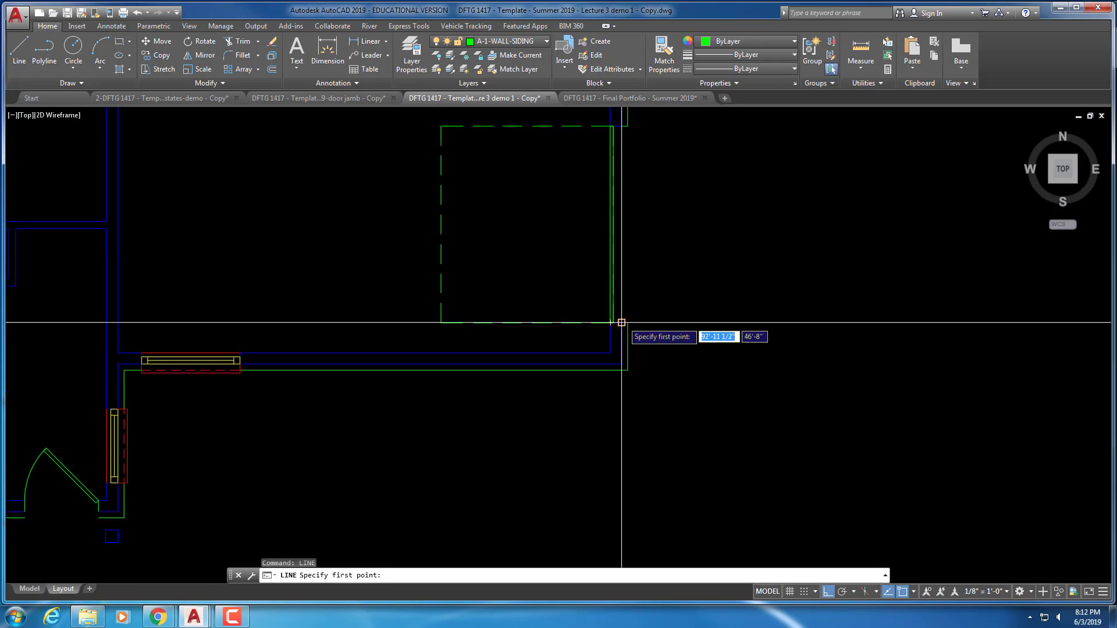
left_click(627, 322)
key("Escape")
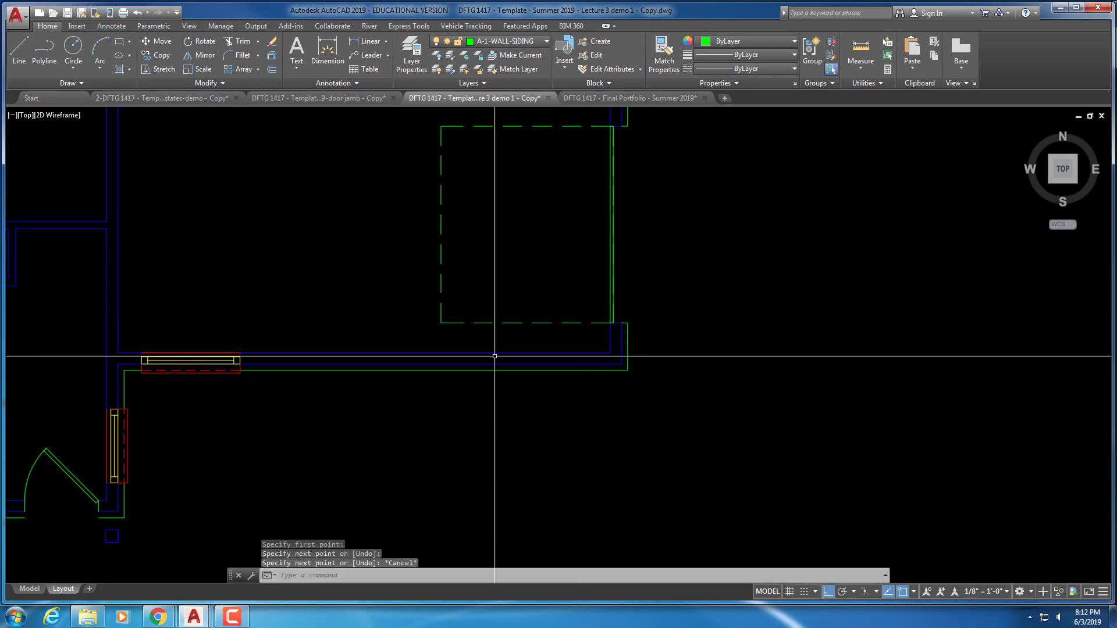
Close the siding gap at the door jamb with a short vertical line
middle_click_drag(474, 316, 673, 299)
scroll(411, 369, "up", 2)
middle_click_drag(481, 354, 757, 189)
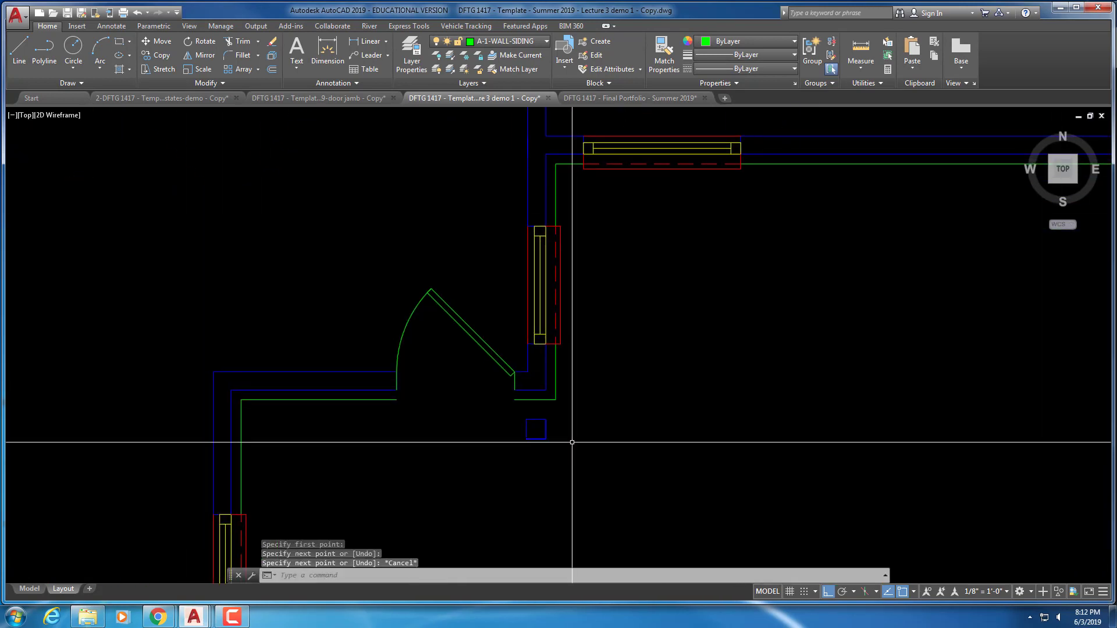
right_click(442, 348)
left_click(475, 356)
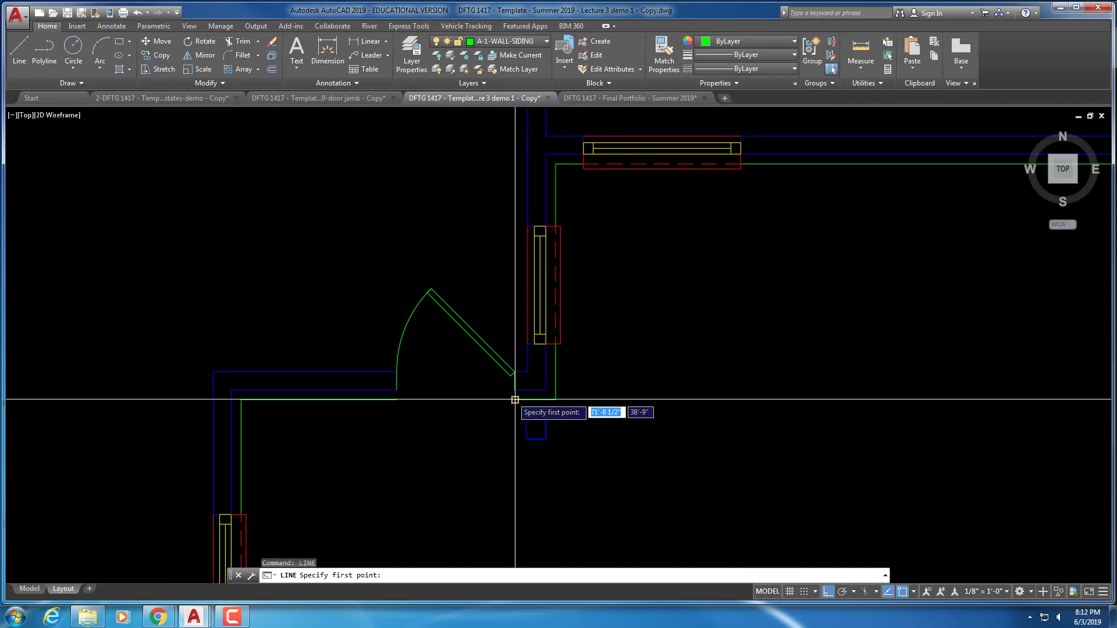
left_click(515, 400)
left_click(515, 391)
key("Escape")
right_click(437, 351)
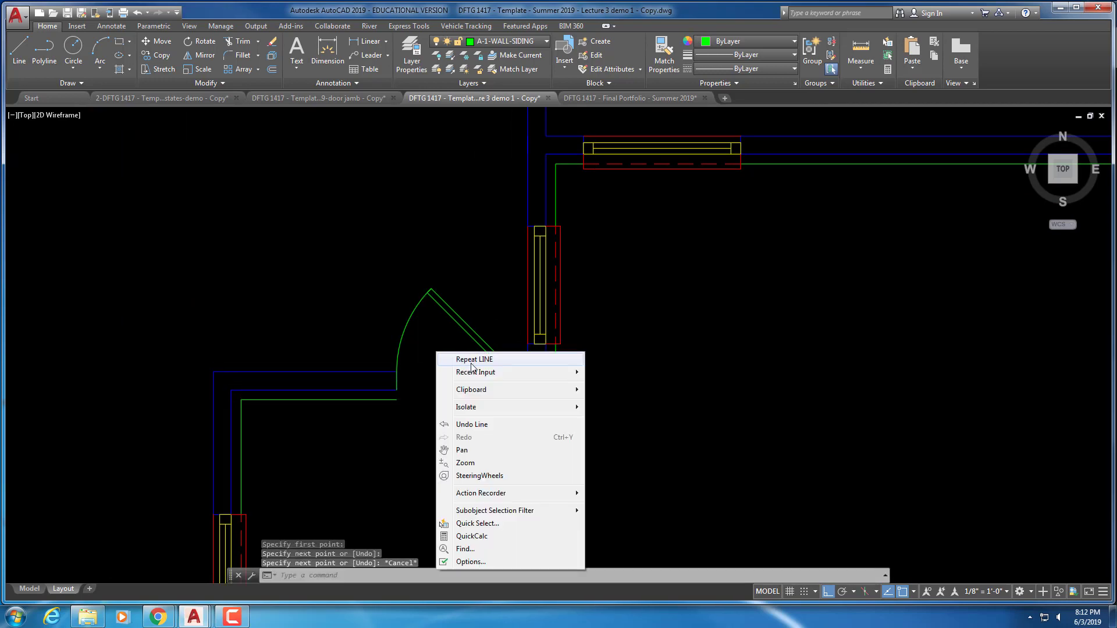
left_click(475, 359)
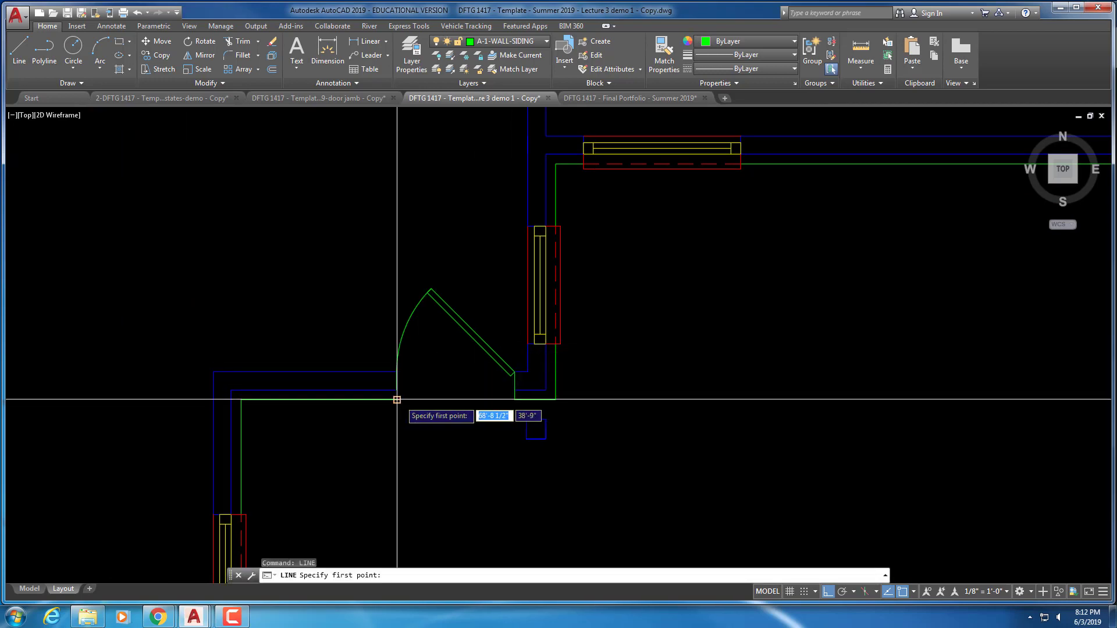
left_click(397, 400)
key("Escape")
scroll(399, 398, "down", 6)
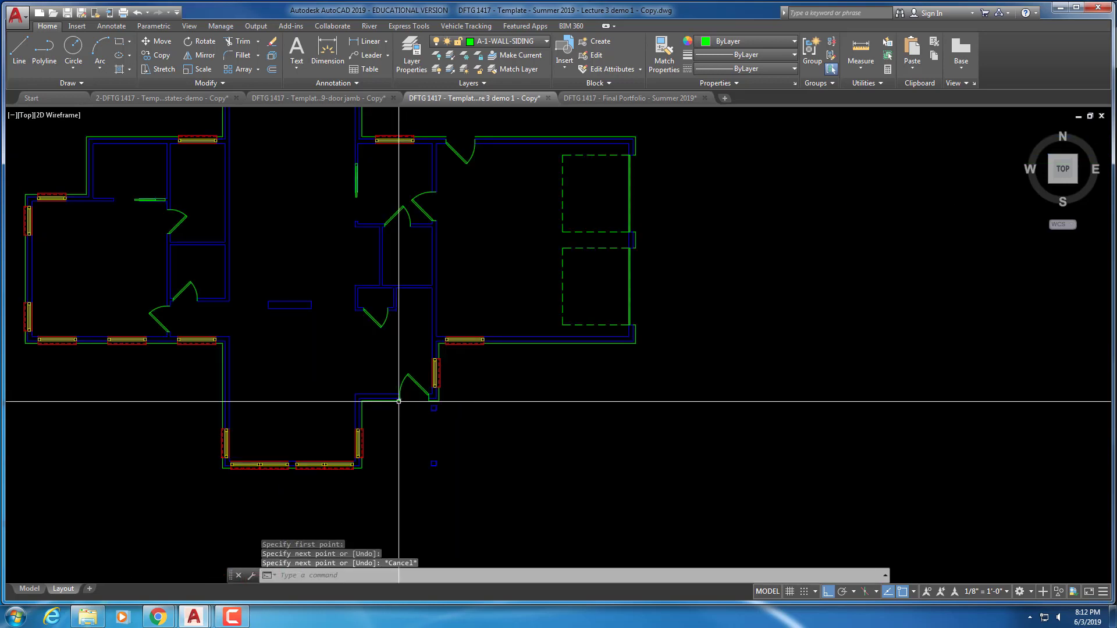
Zoom to show the whole house plan and save it from the Quick Access Toolbar
scroll(399, 401, "down", 4)
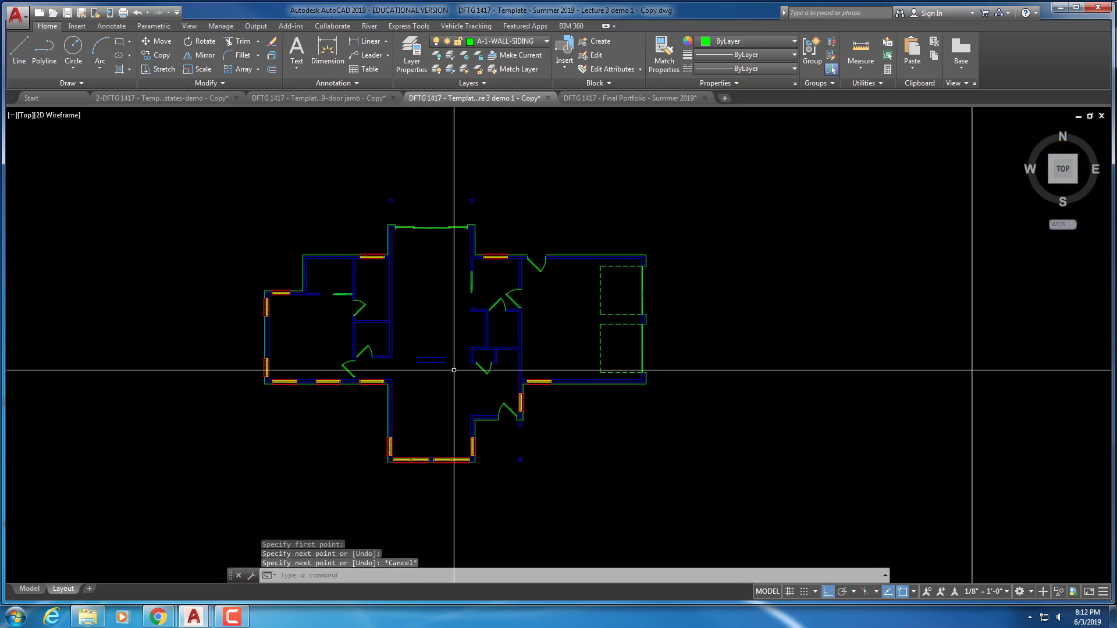
scroll(454, 370, "up", 2)
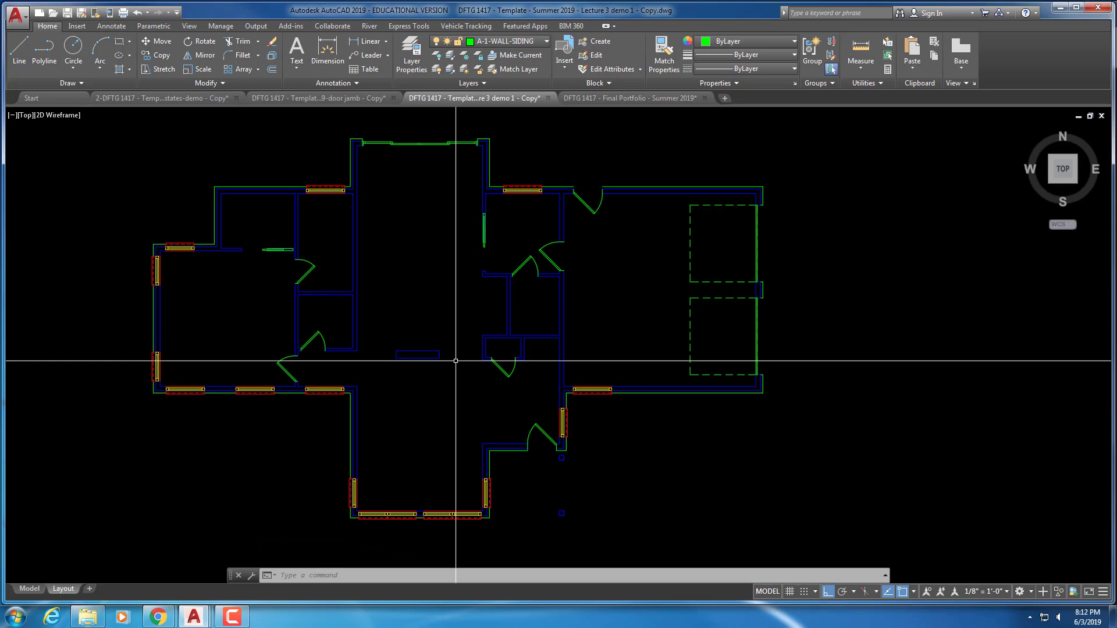
left_click(68, 13)
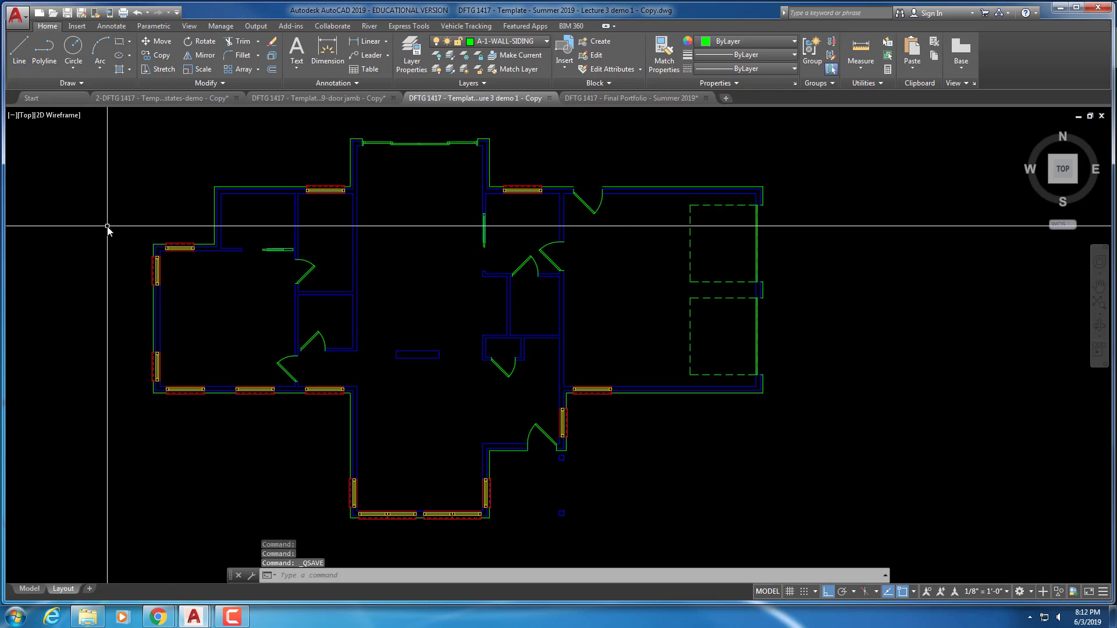
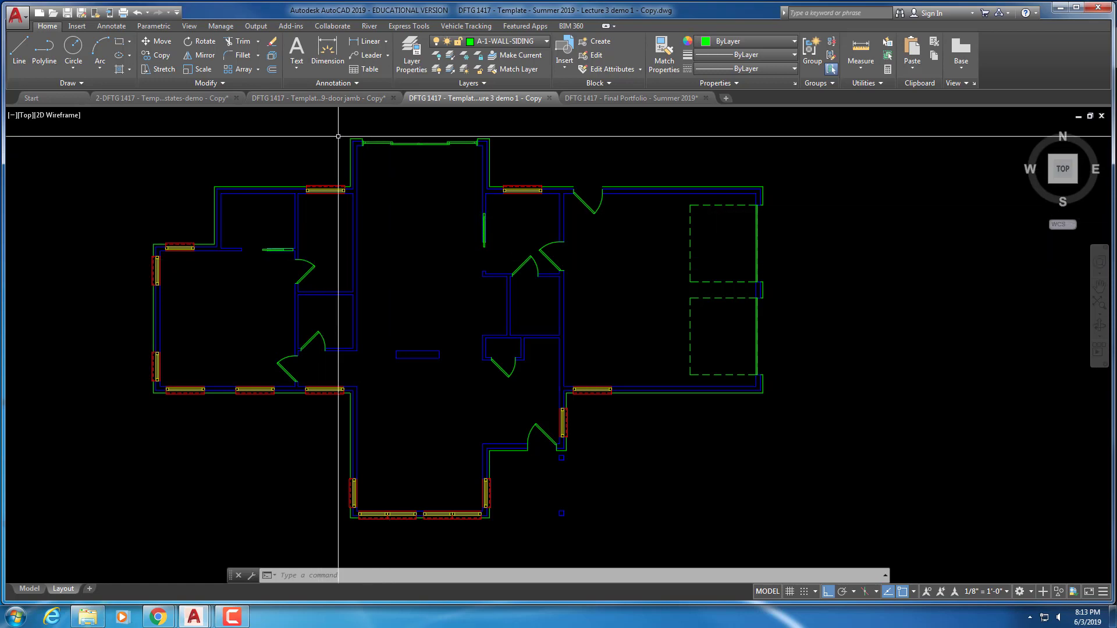
Restore the Second Floor Plan layer state and pan the plan into view
left_click(469, 83)
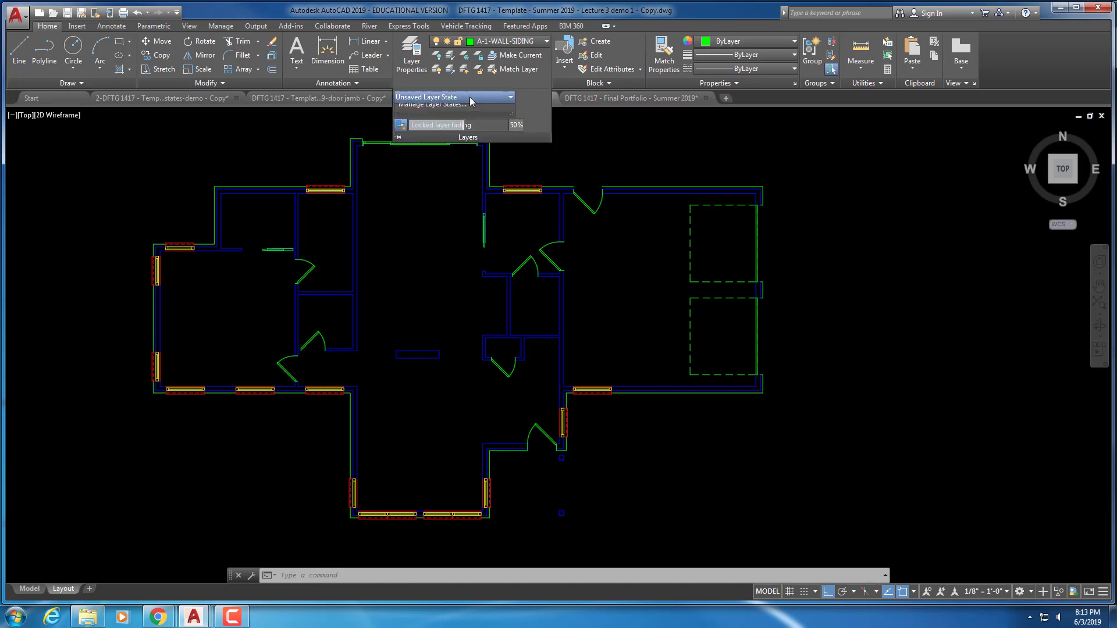
left_click(470, 97)
left_click(452, 121)
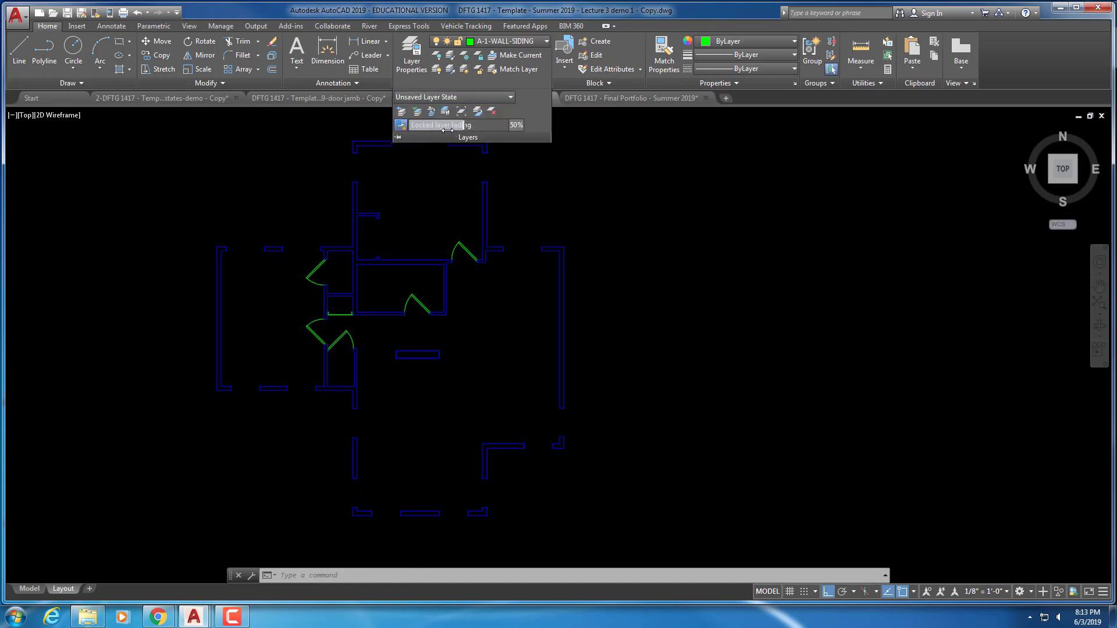
middle_click_drag(514, 174, 685, 183)
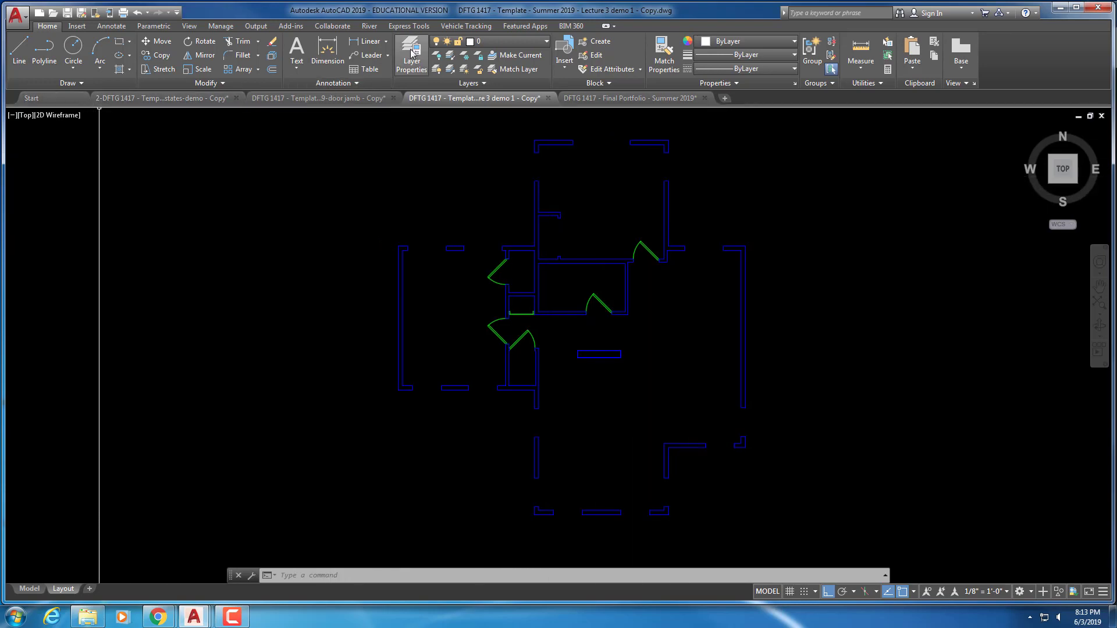
Make A-2-FLOR-GLAZ the current layer in Layer Properties
left_click(407, 58)
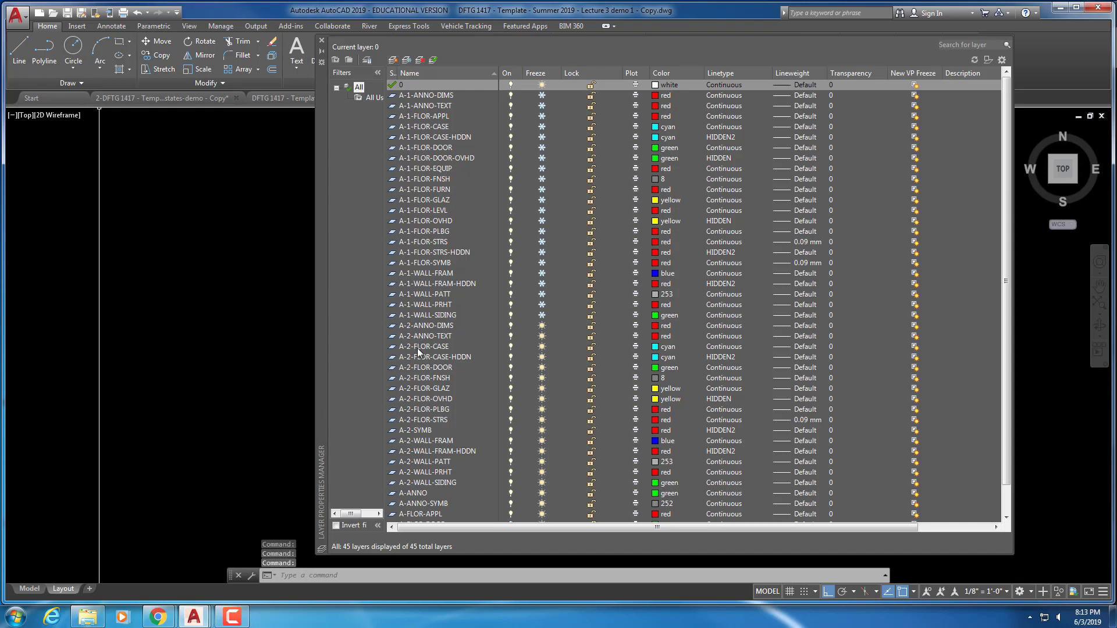
left_click(421, 389)
left_click(422, 388)
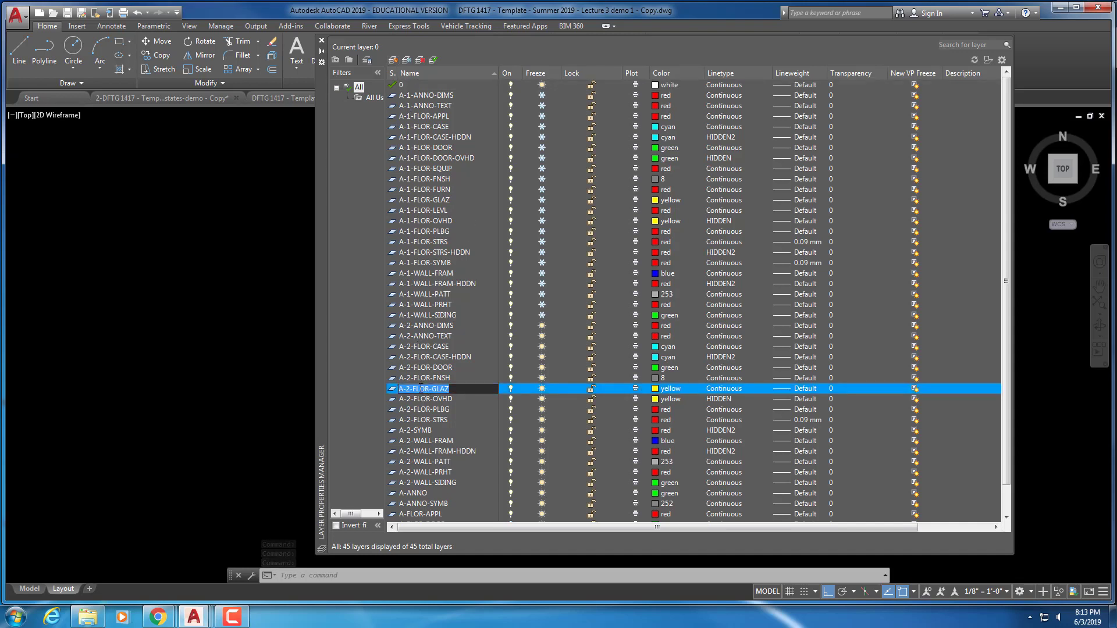
double_click(410, 388)
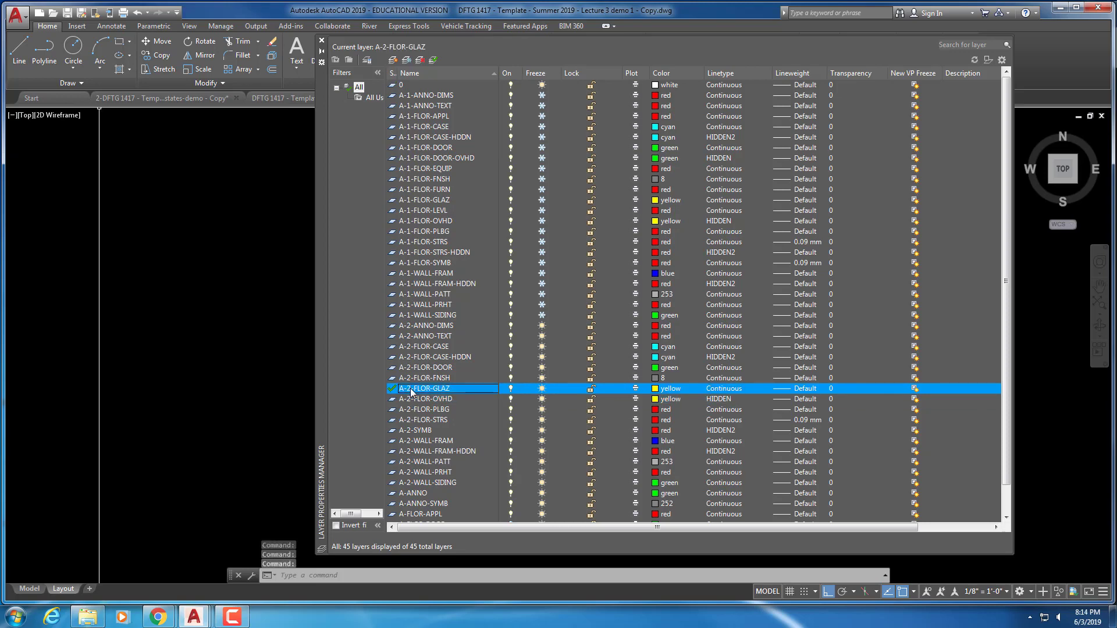
left_click(322, 39)
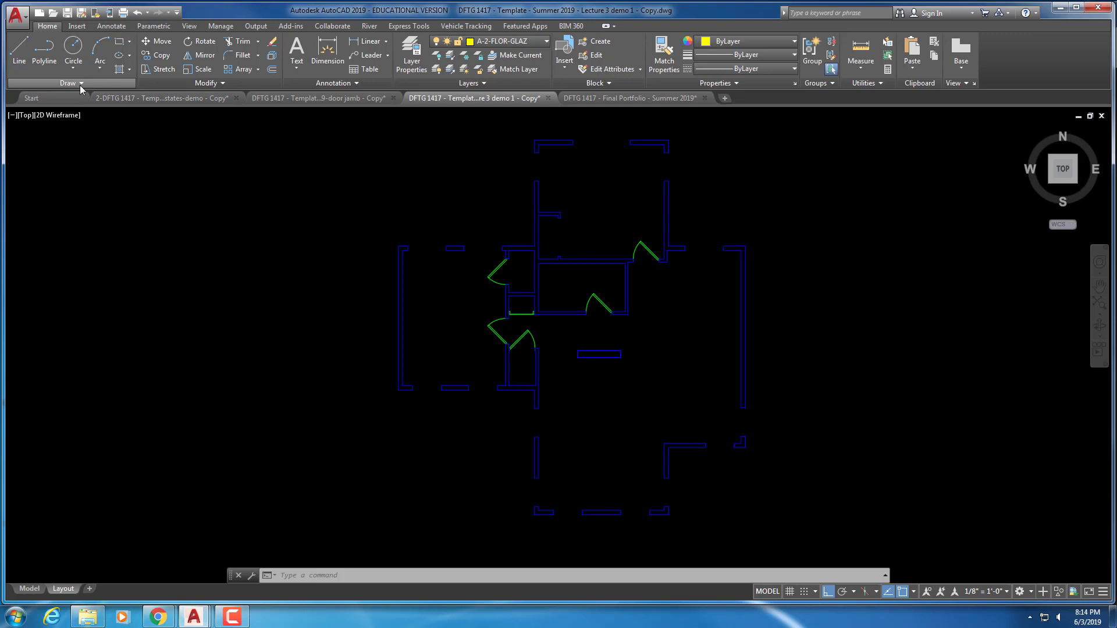
Insert the Window block at a point left of the floor plan
left_click(75, 26)
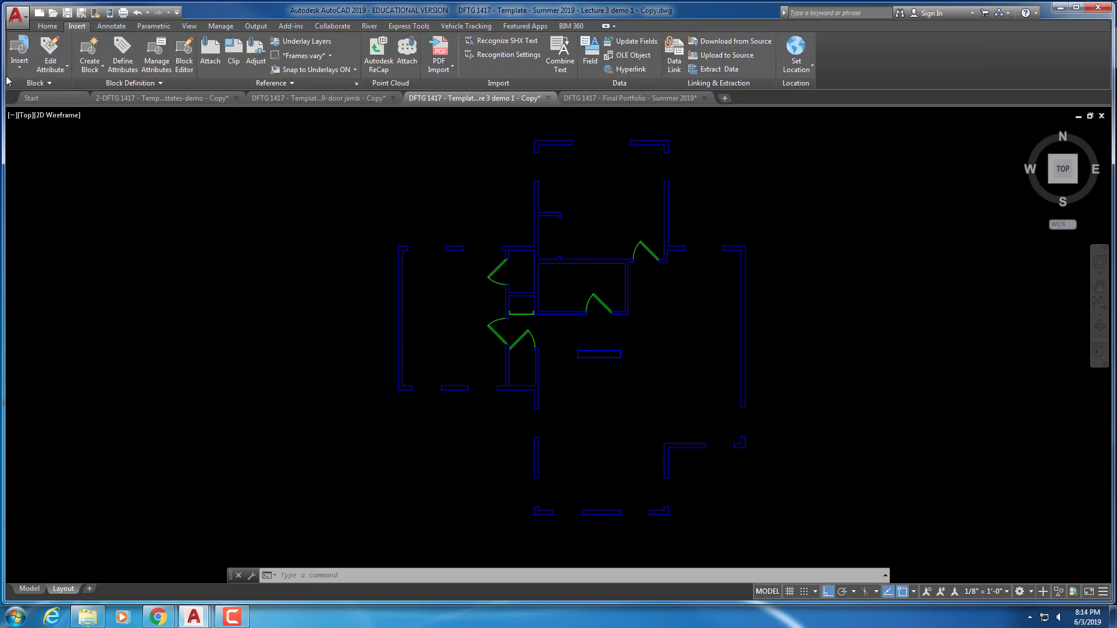
left_click(19, 55)
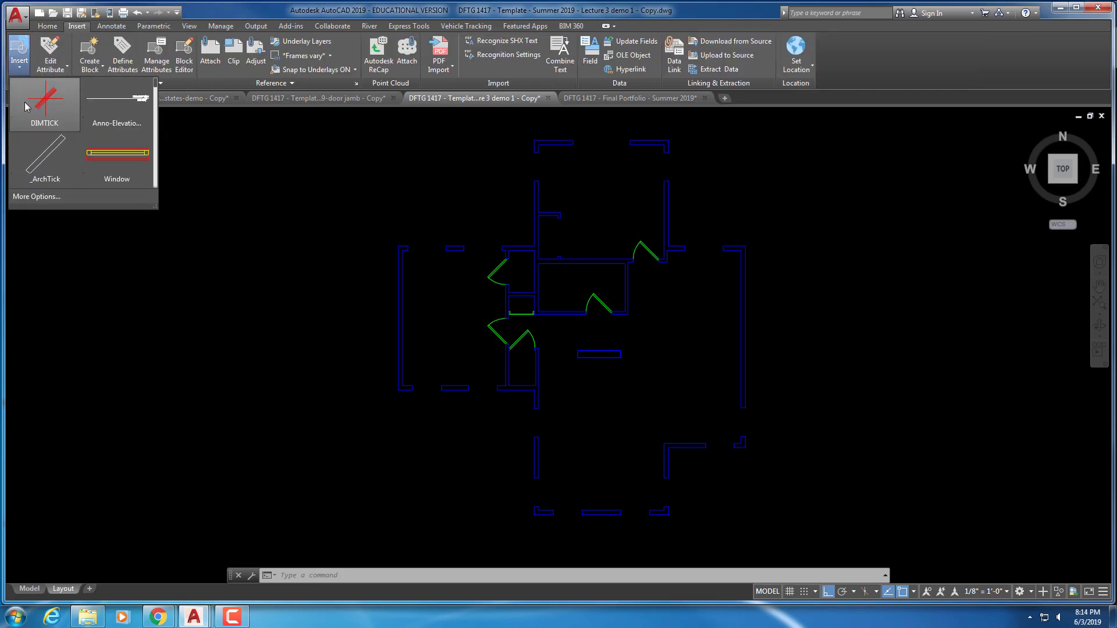
left_click(114, 169)
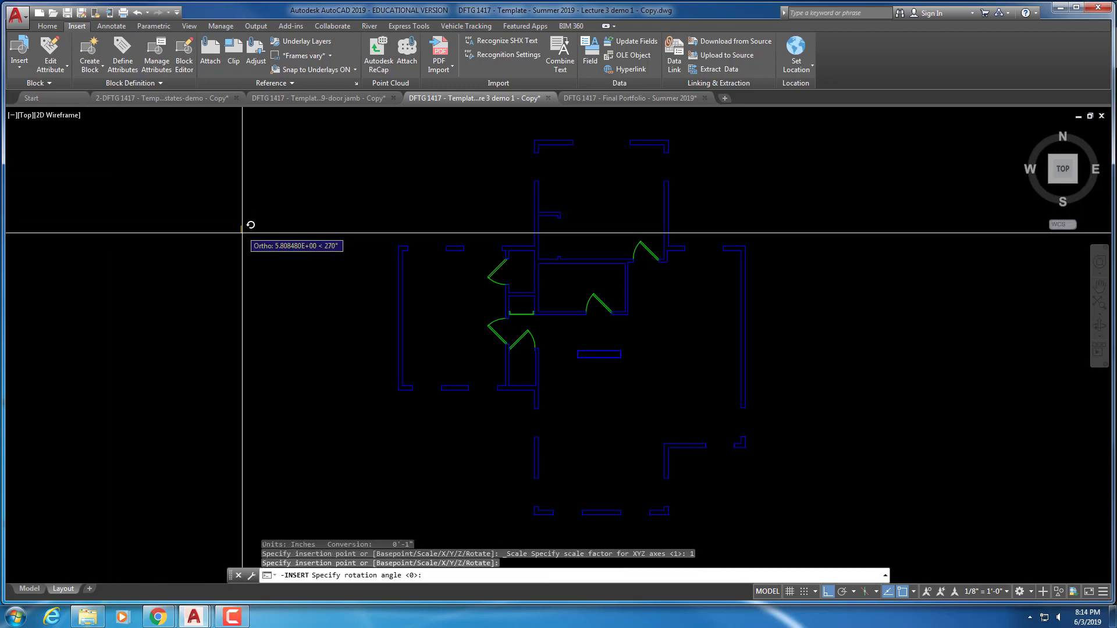
left_click(262, 260)
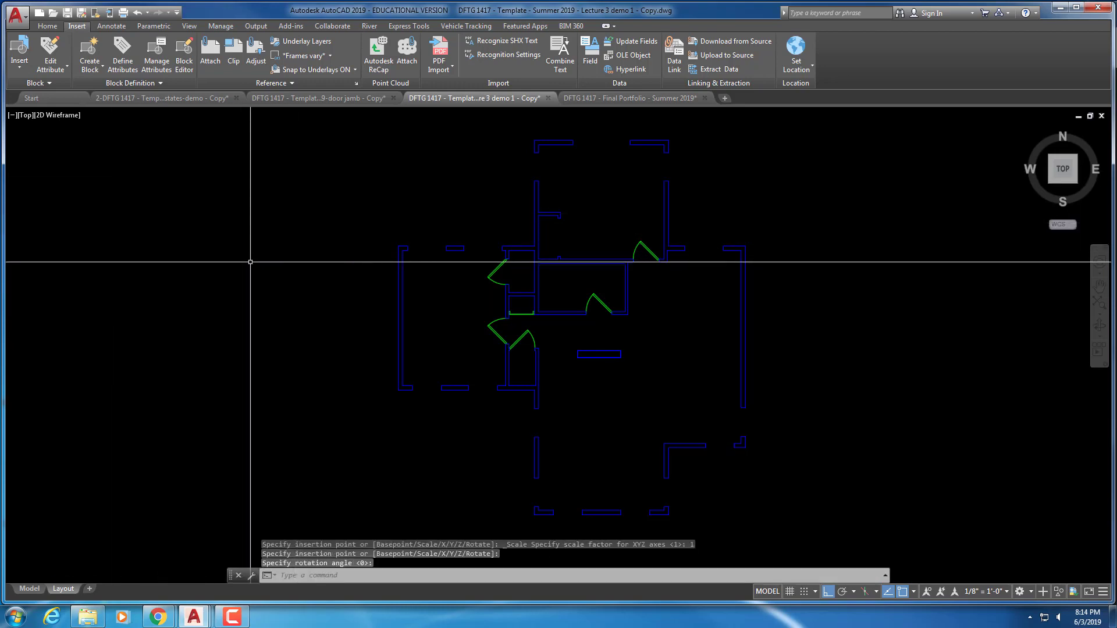
Thaw layers A-1-FLOR-GLAZ, A-1-WALL-PRHT and A-1-WALL-FRAM-HDDN to show first-floor windows
left_click(48, 26)
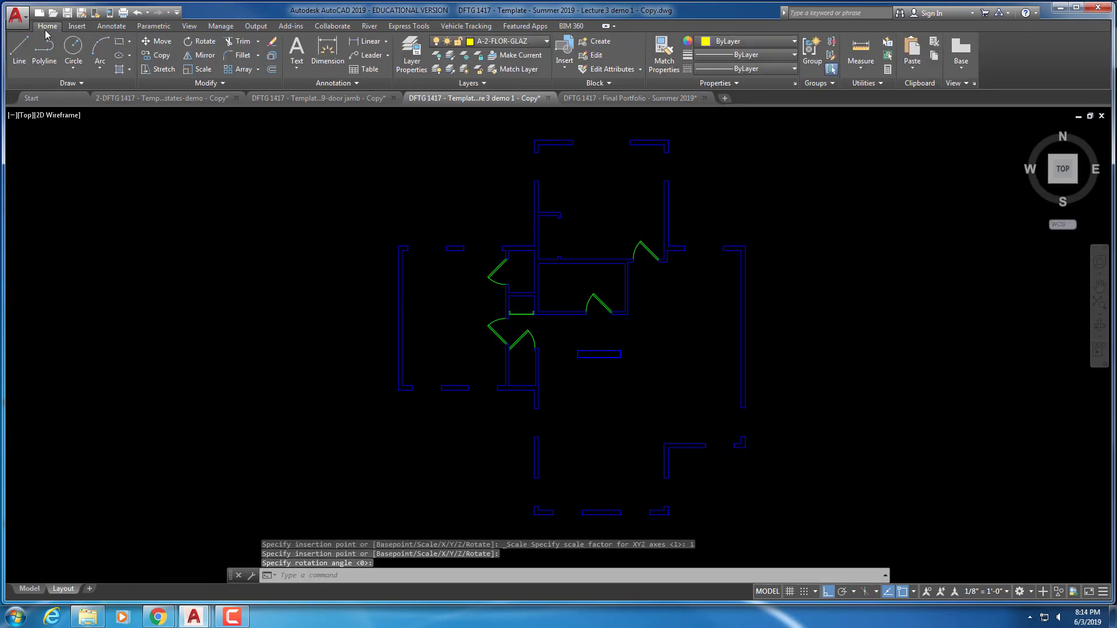
left_click(411, 60)
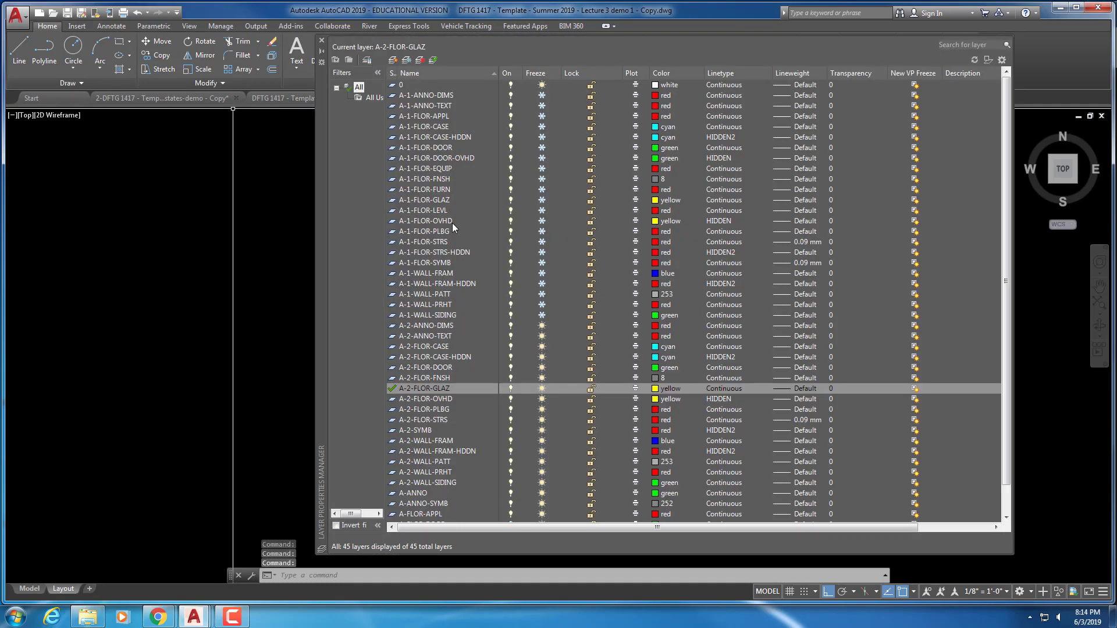
left_click(433, 199)
left_click(542, 200)
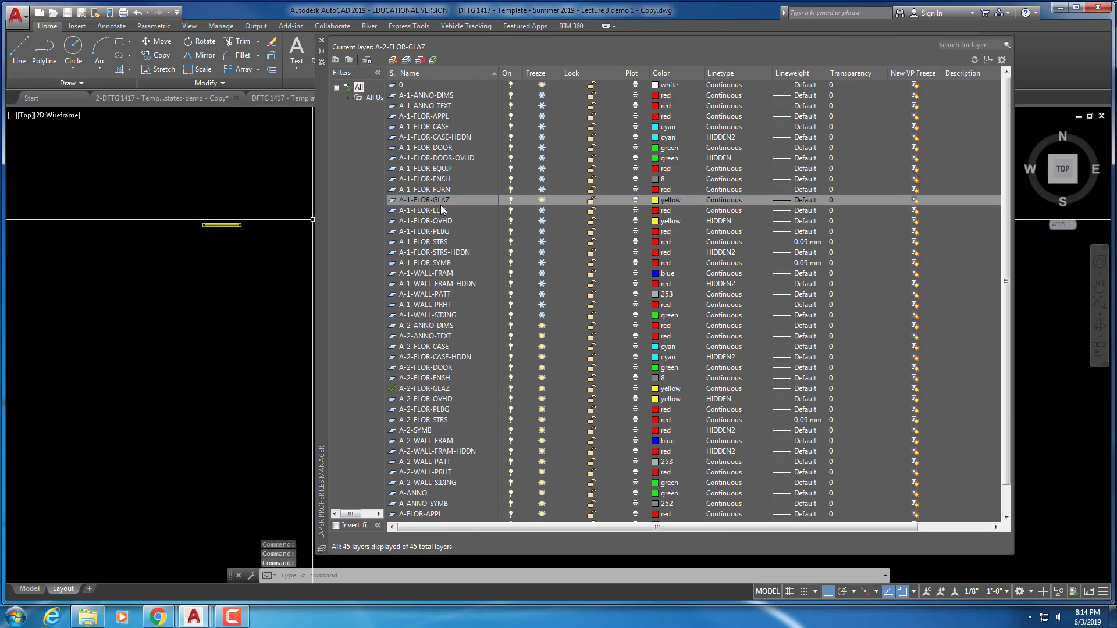
left_click(449, 304)
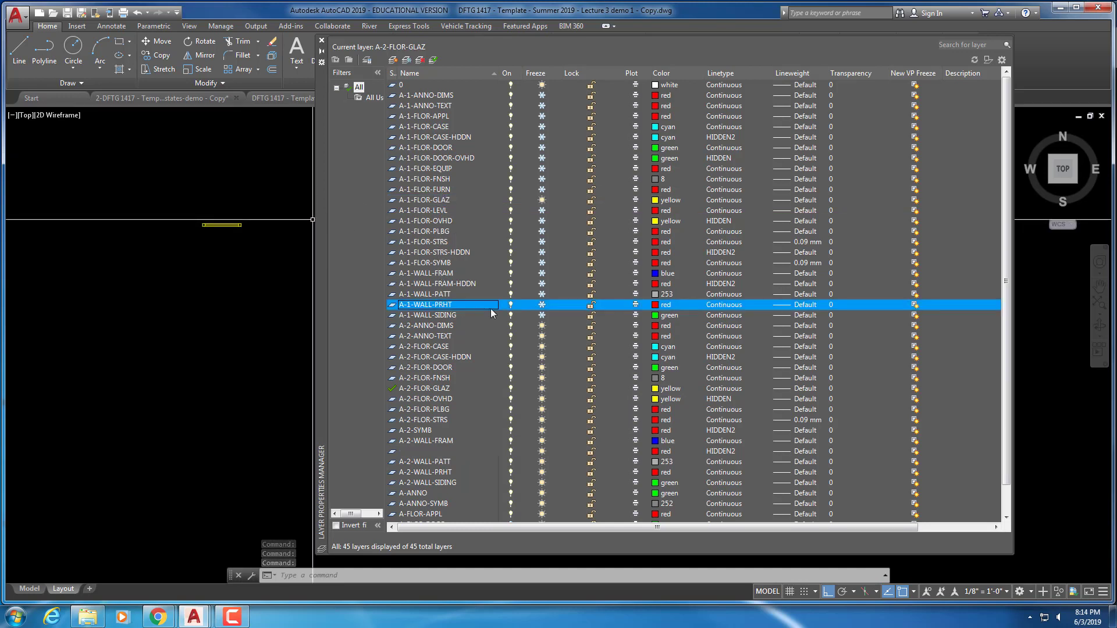
left_click(541, 305)
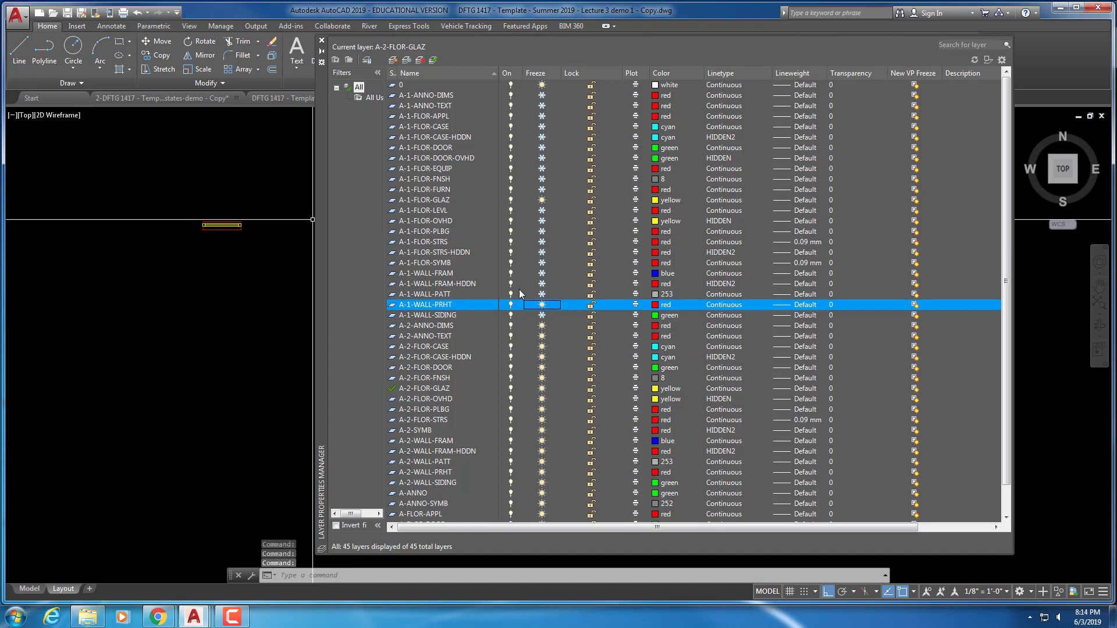
left_click(471, 279)
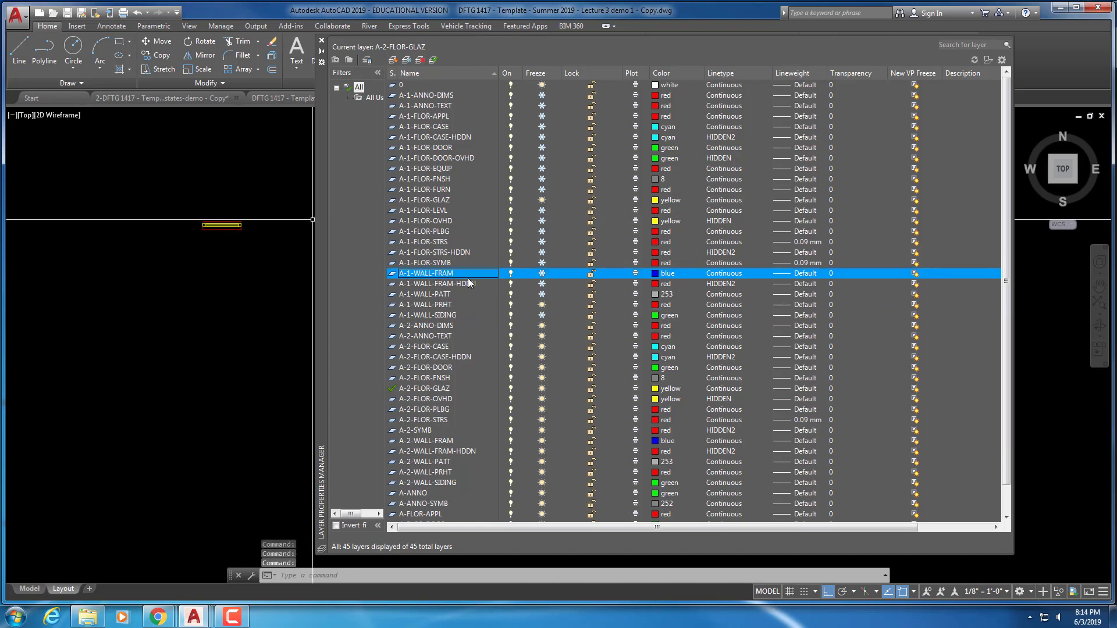
left_click(470, 284)
left_click(542, 284)
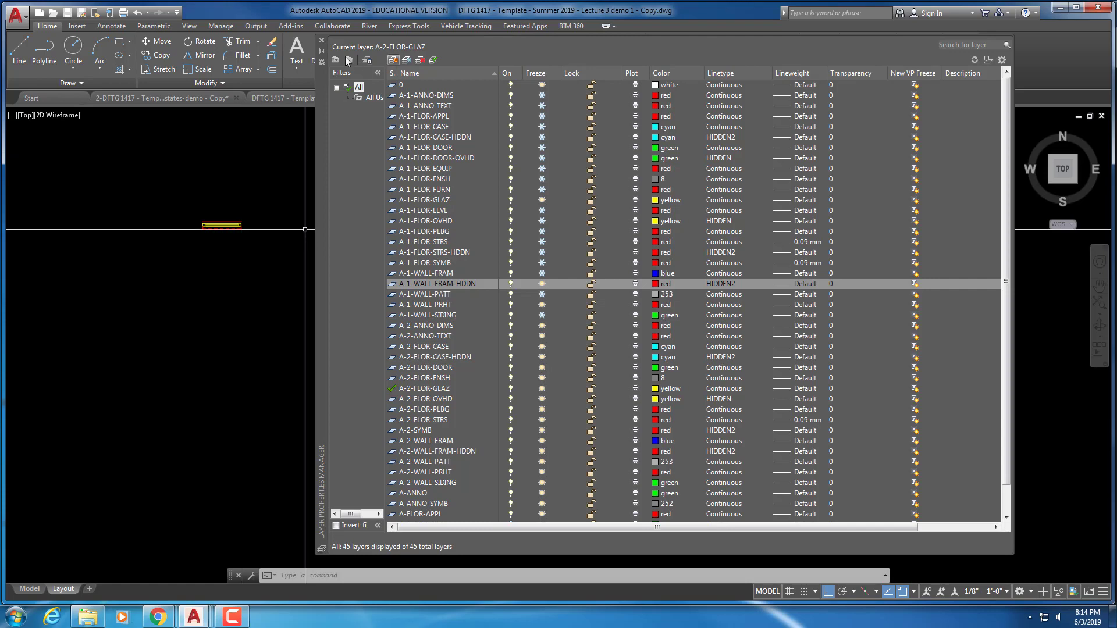
left_click(322, 43)
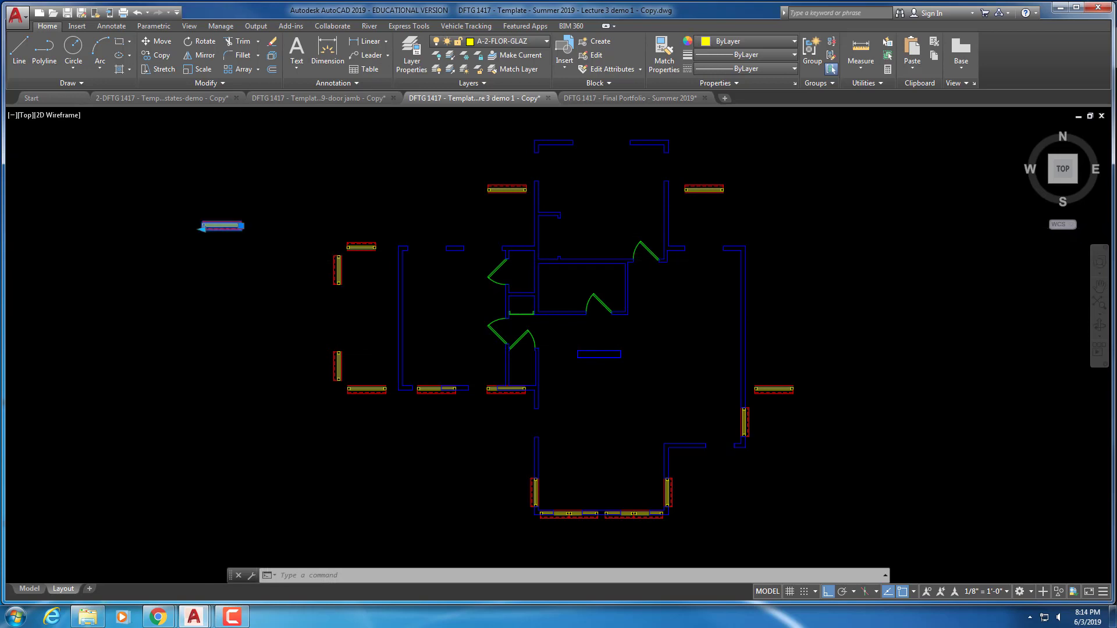
Open the inserted Window block in the Block Editor
left_click(216, 227)
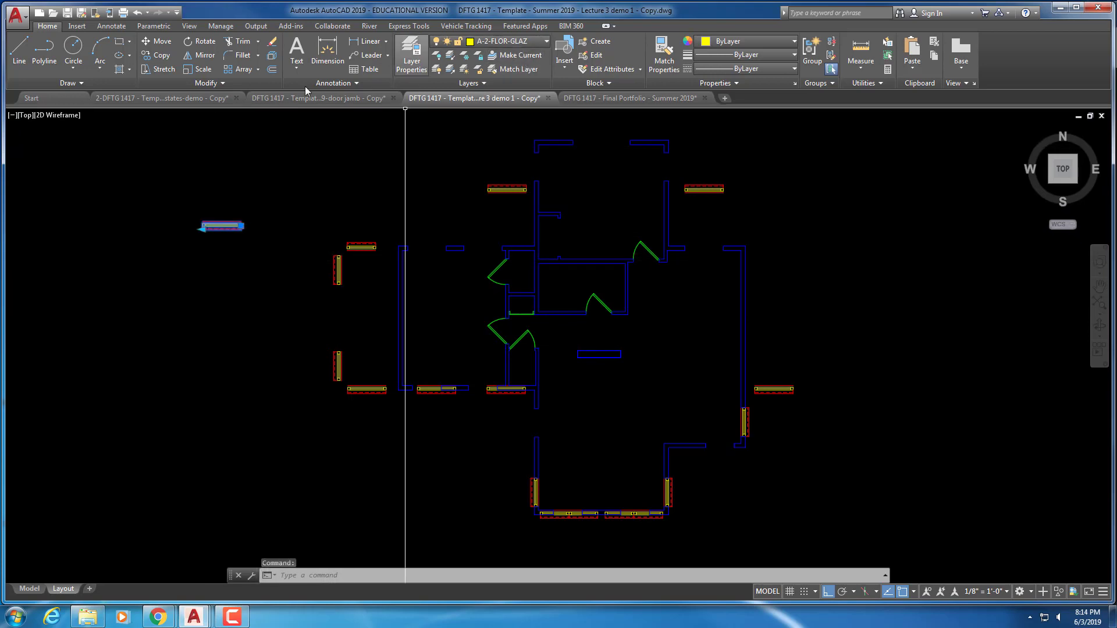
right_click(228, 229)
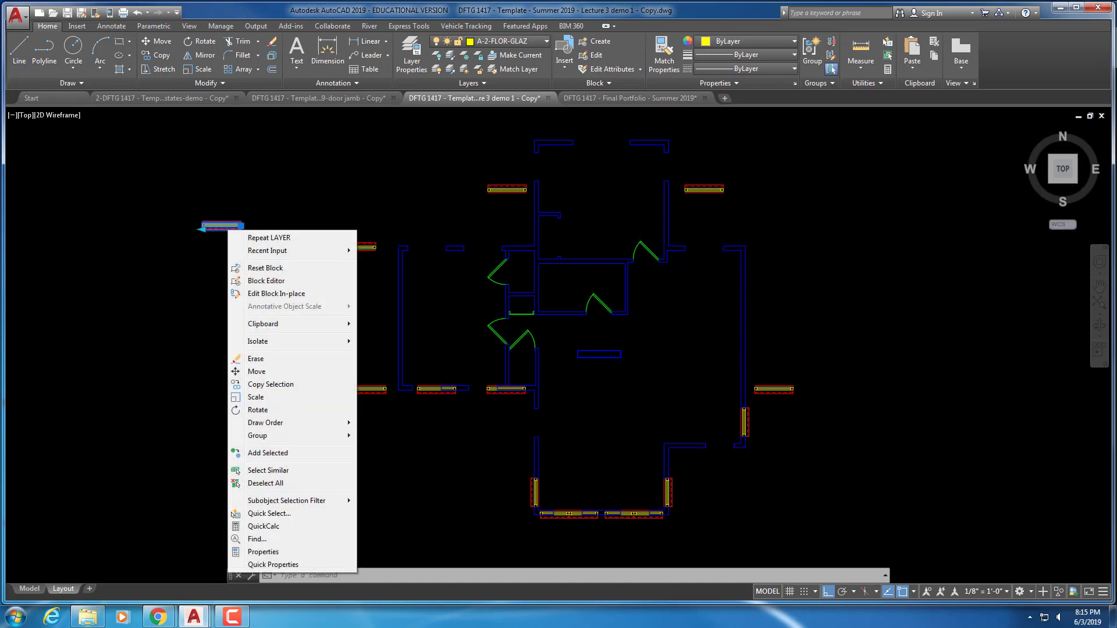
left_click(268, 281)
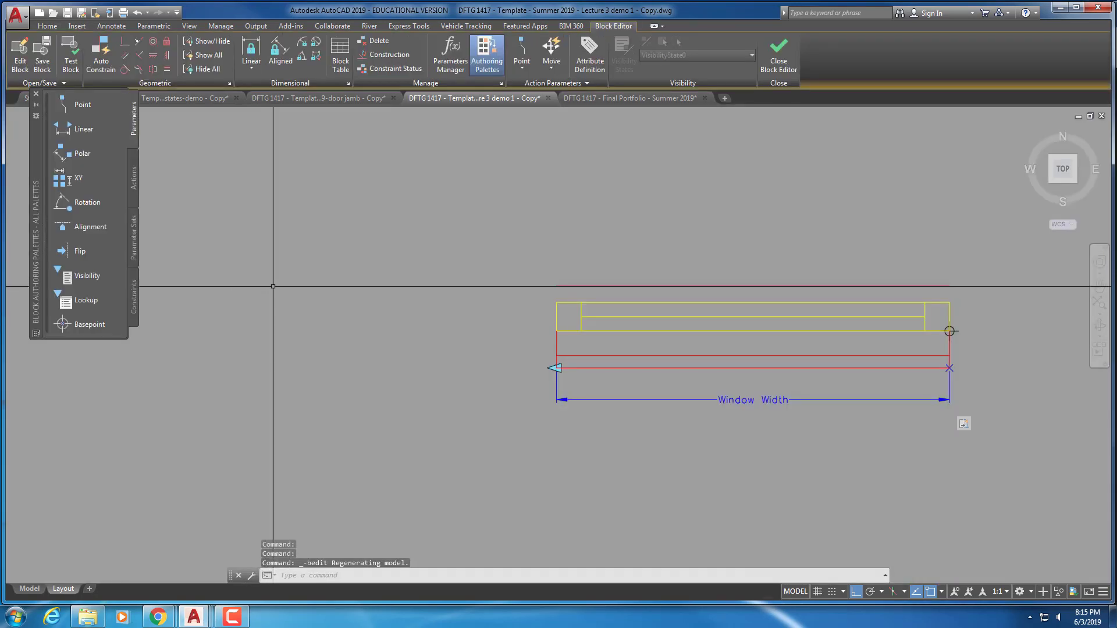
Select the Window block's seven glazing lines
left_click(36, 94)
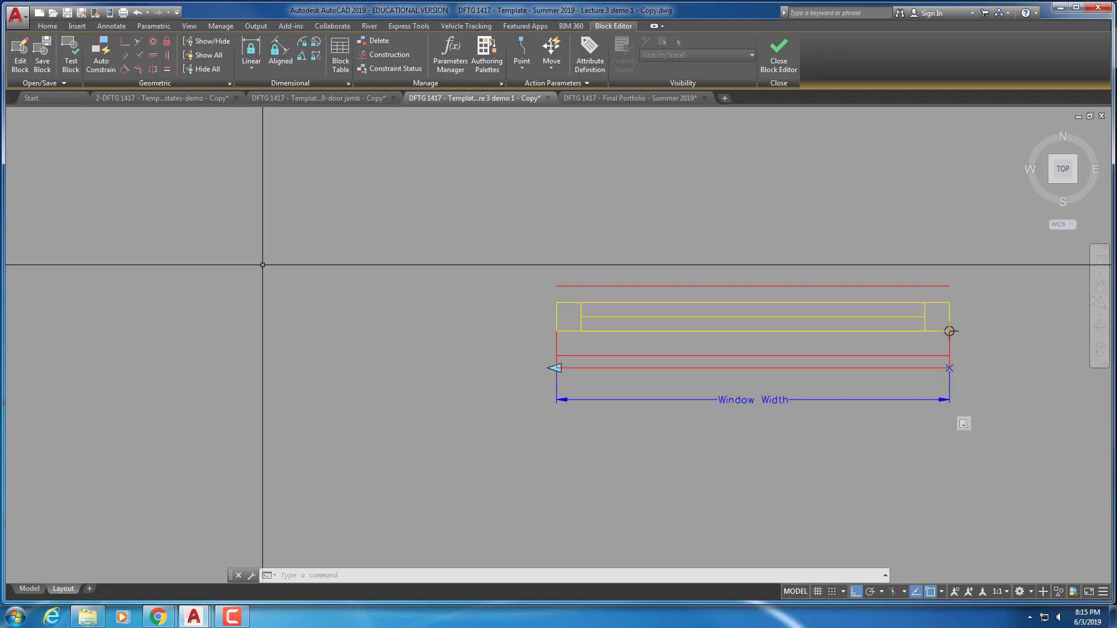
left_click(588, 330)
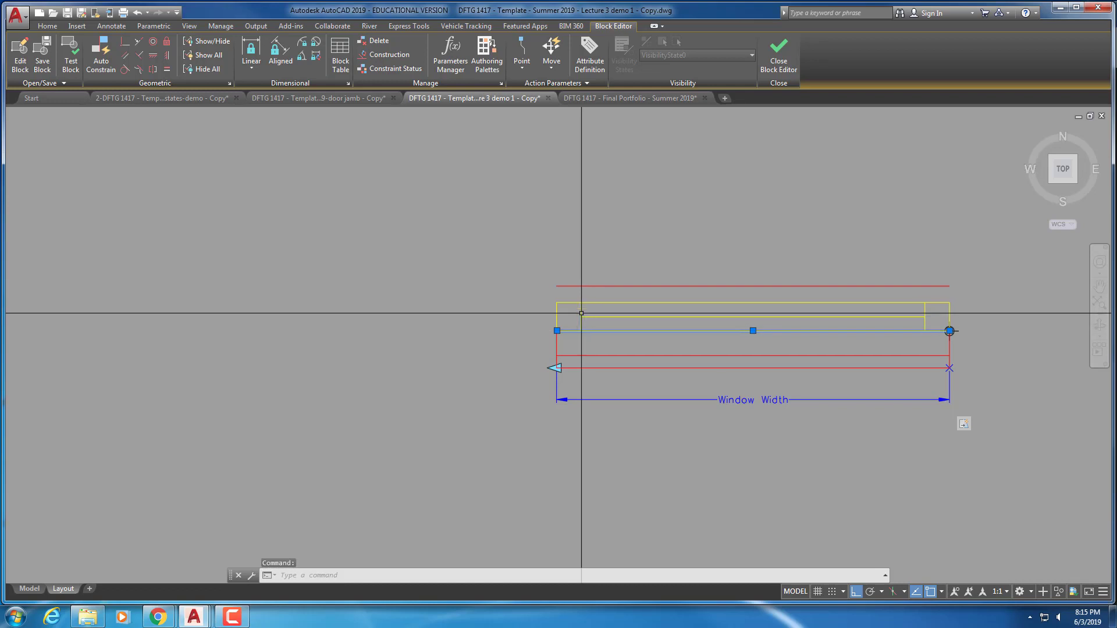
left_click(582, 314)
left_click(557, 312)
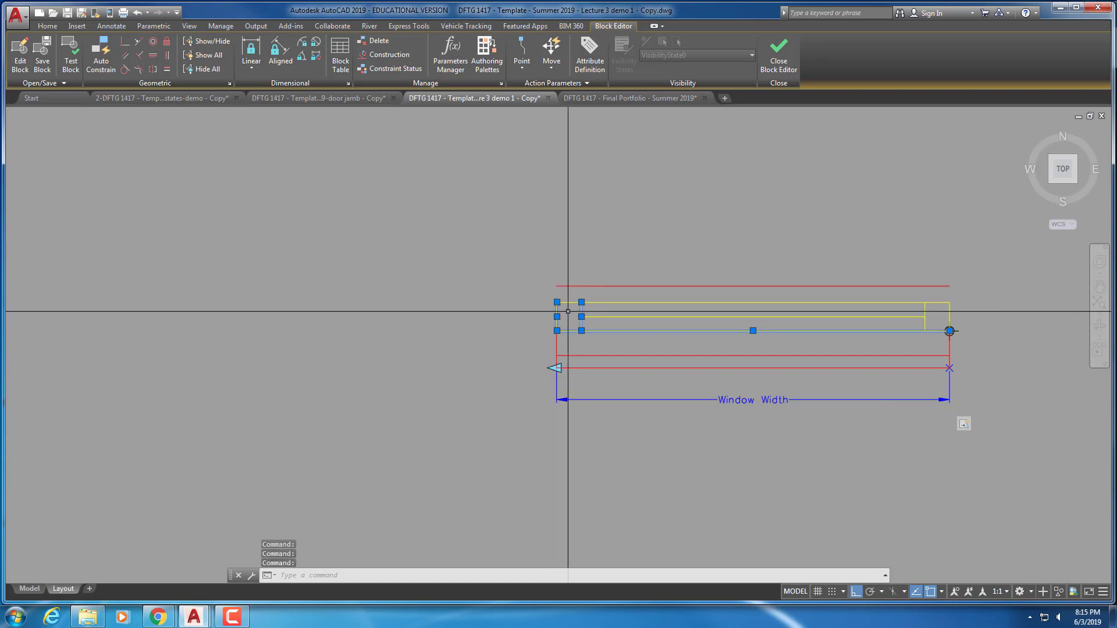
left_click(571, 303)
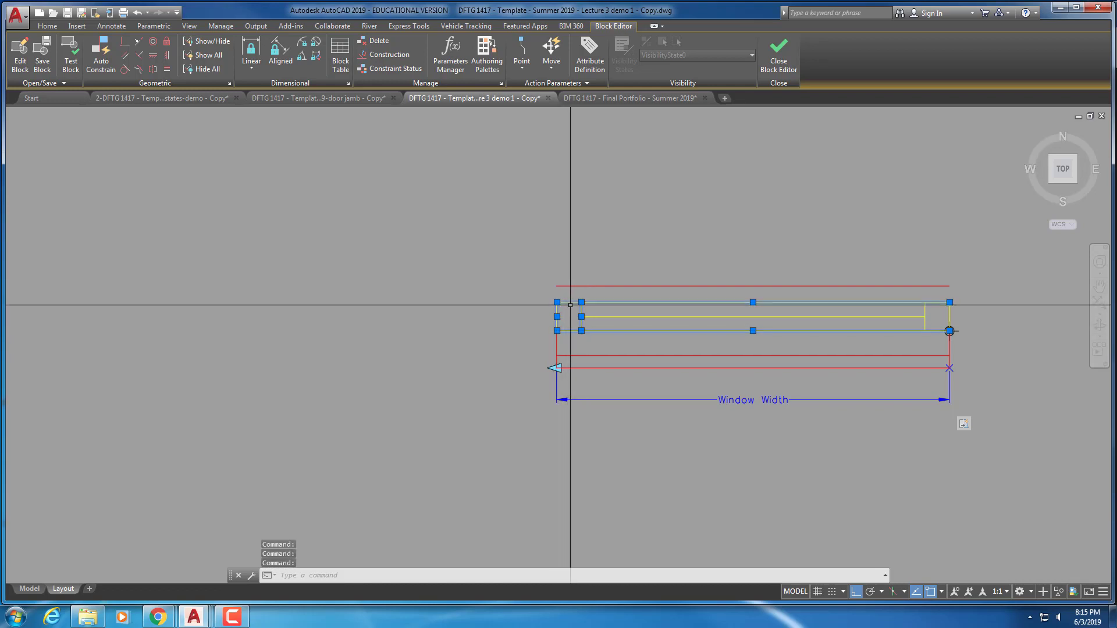
left_click(625, 317)
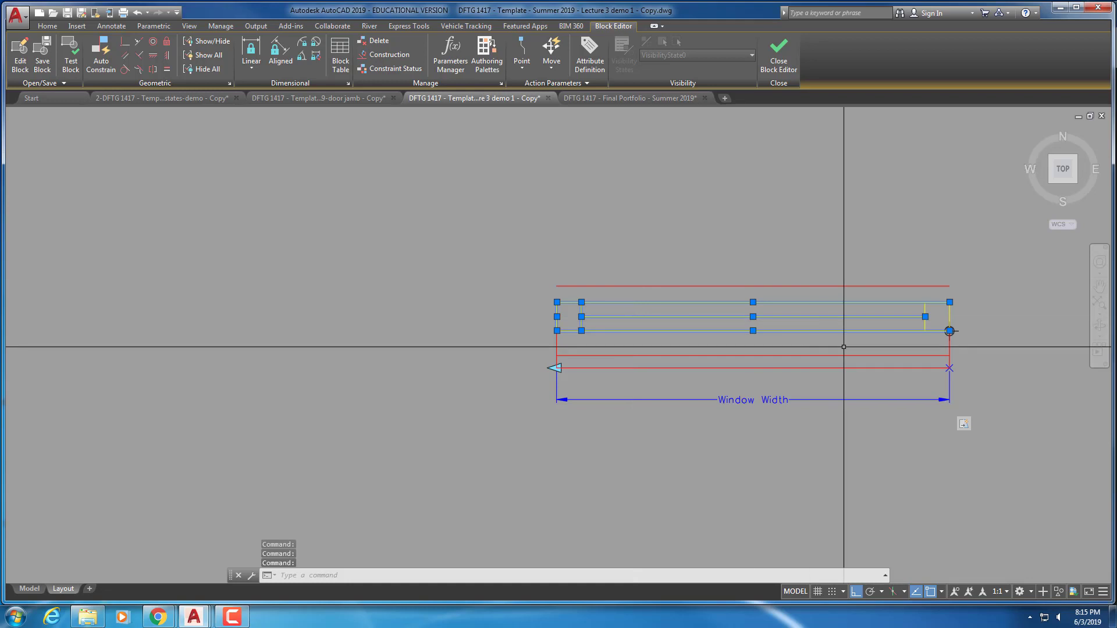
left_click(925, 320)
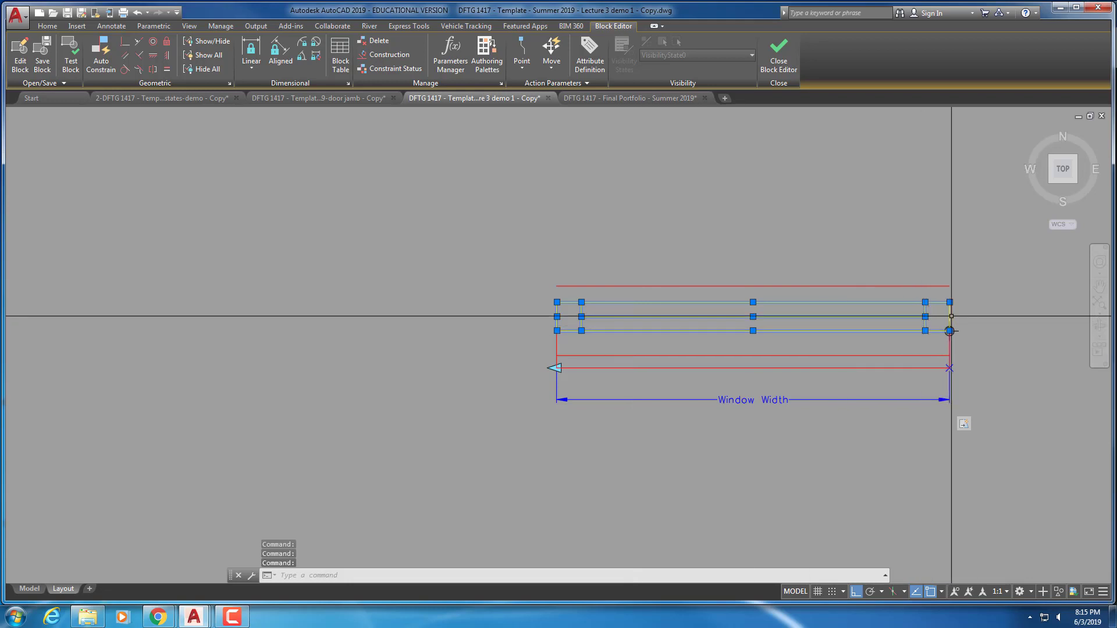
left_click(950, 317)
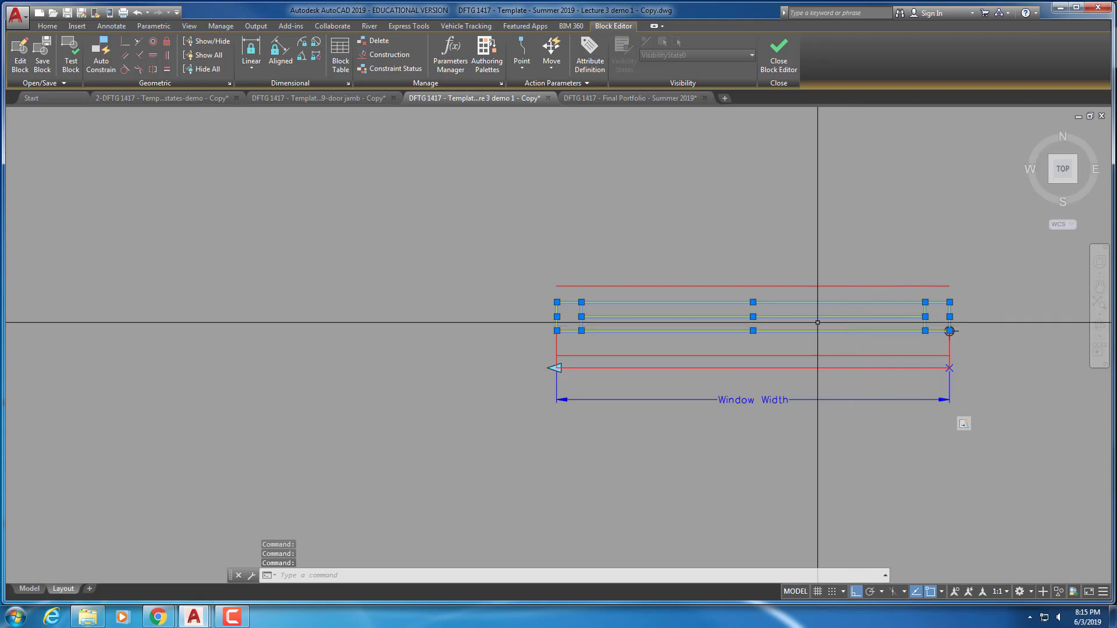
Move the selected glazing lines onto layer A-2-FLOR-GLAZ in Properties
right_click(779, 325)
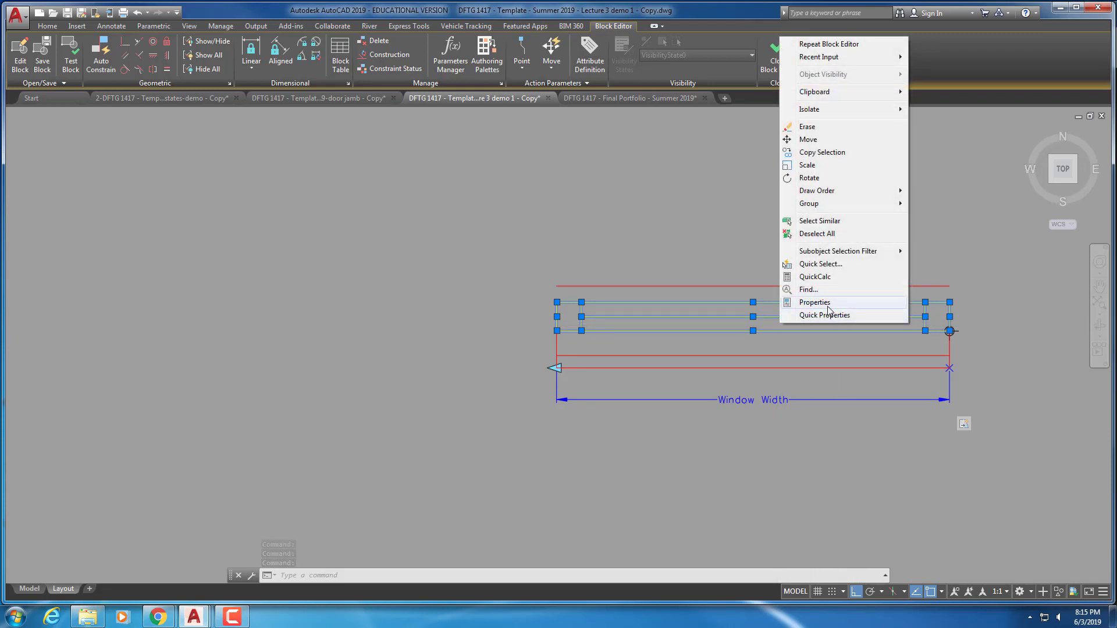
left_click(827, 304)
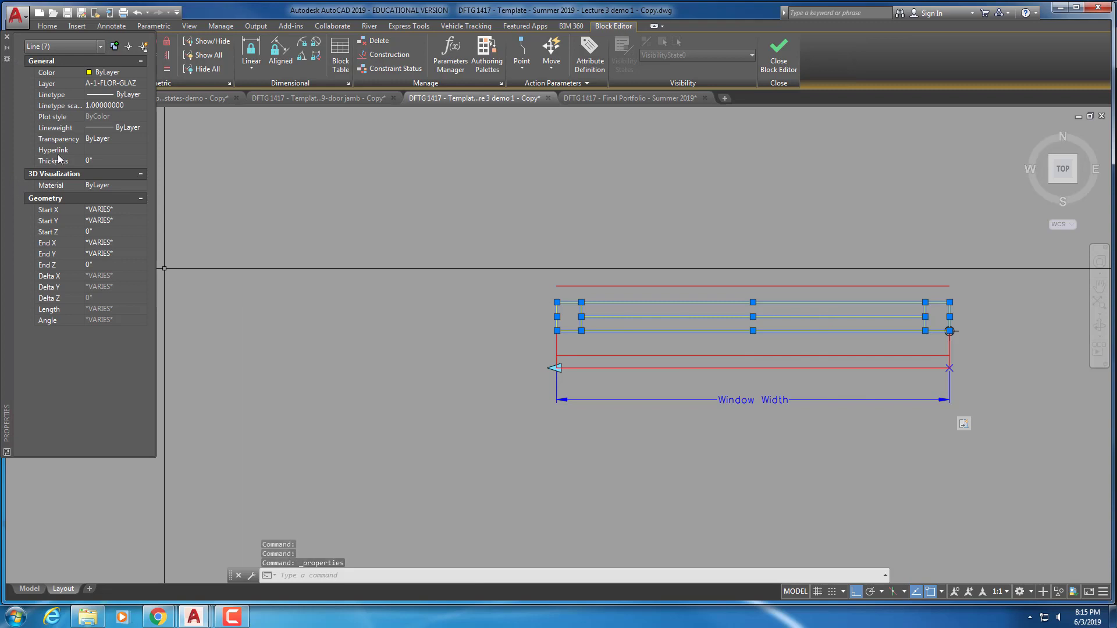
left_click(116, 83)
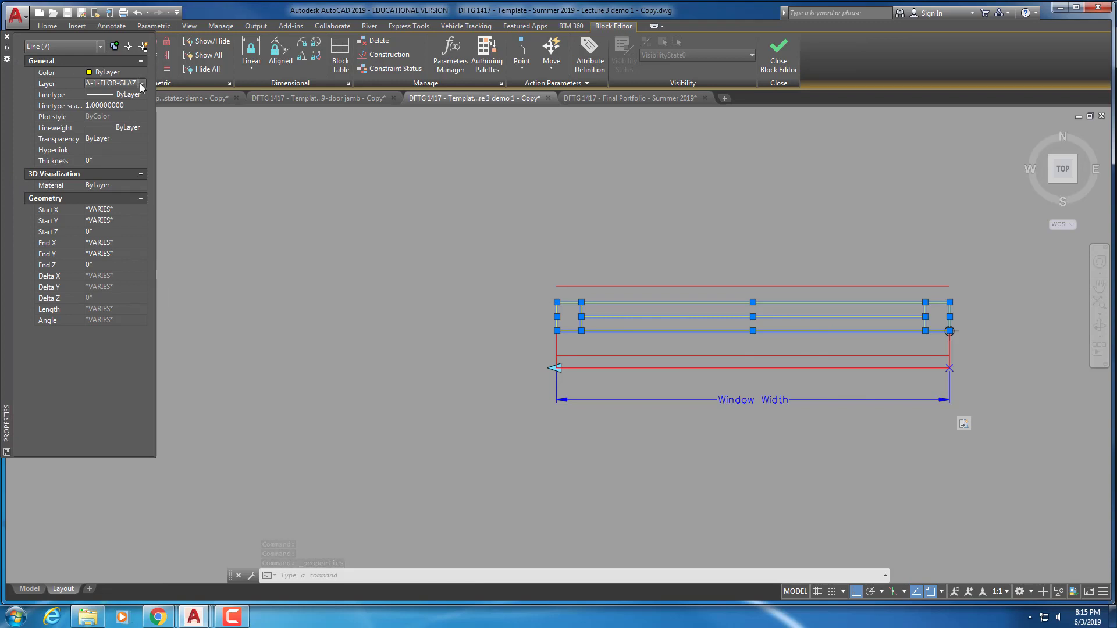
left_click(142, 83)
scroll(136, 133, "down", 3)
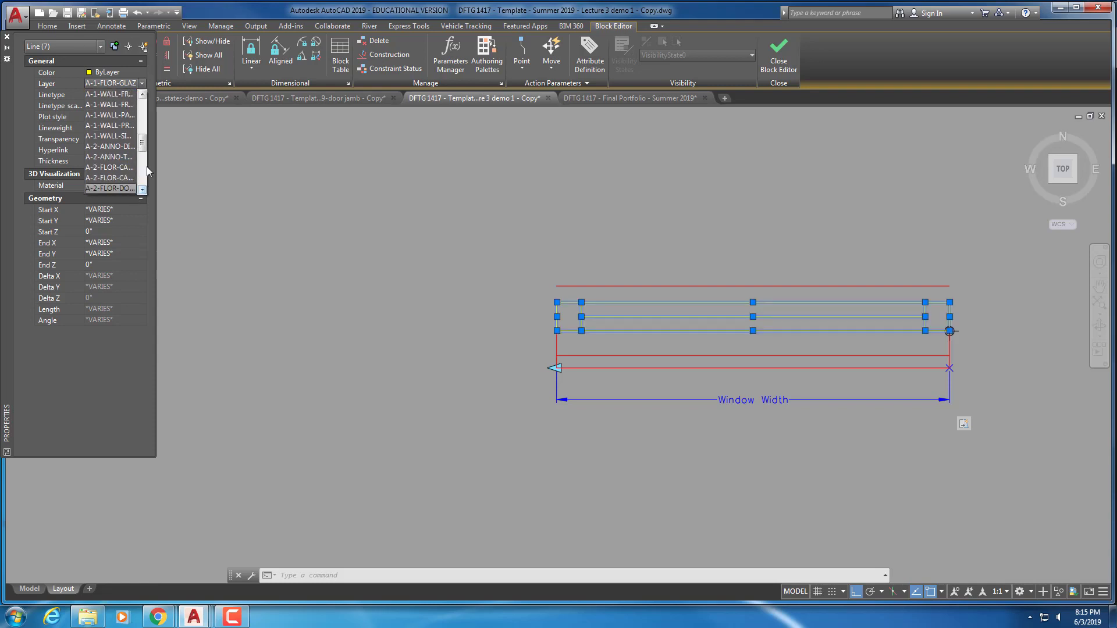
left_click_drag(145, 149, 145, 159)
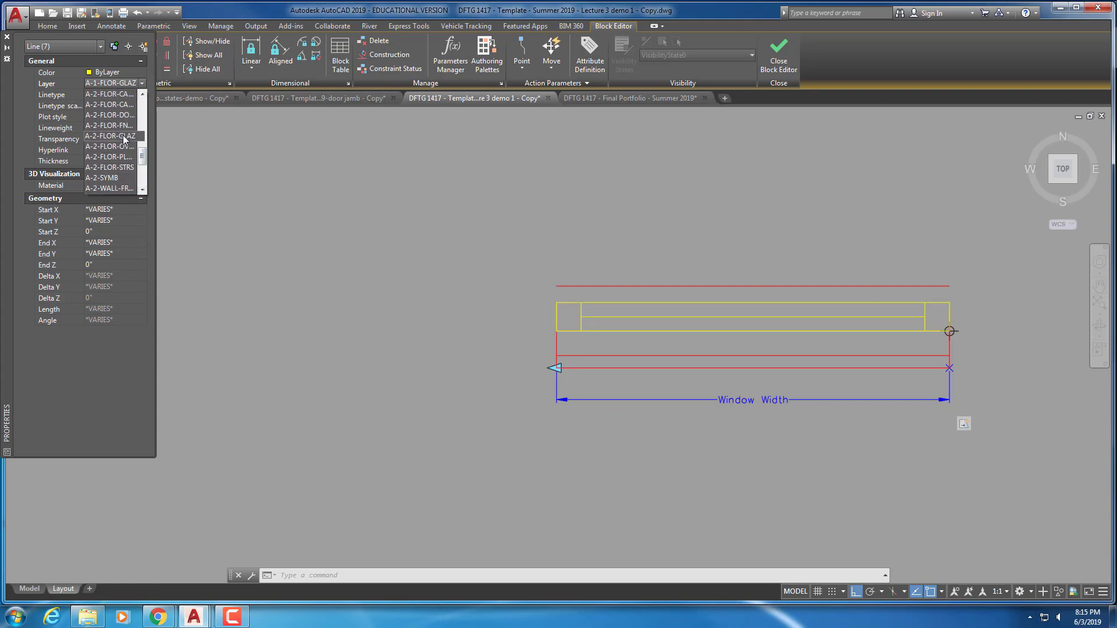
left_click(124, 136)
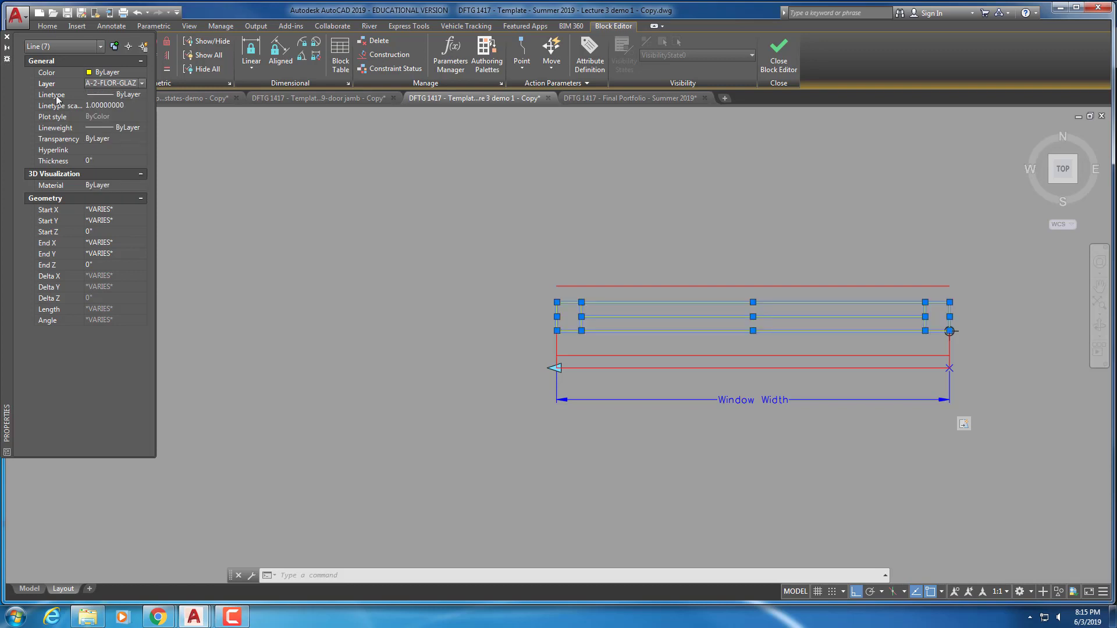
left_click(7, 39)
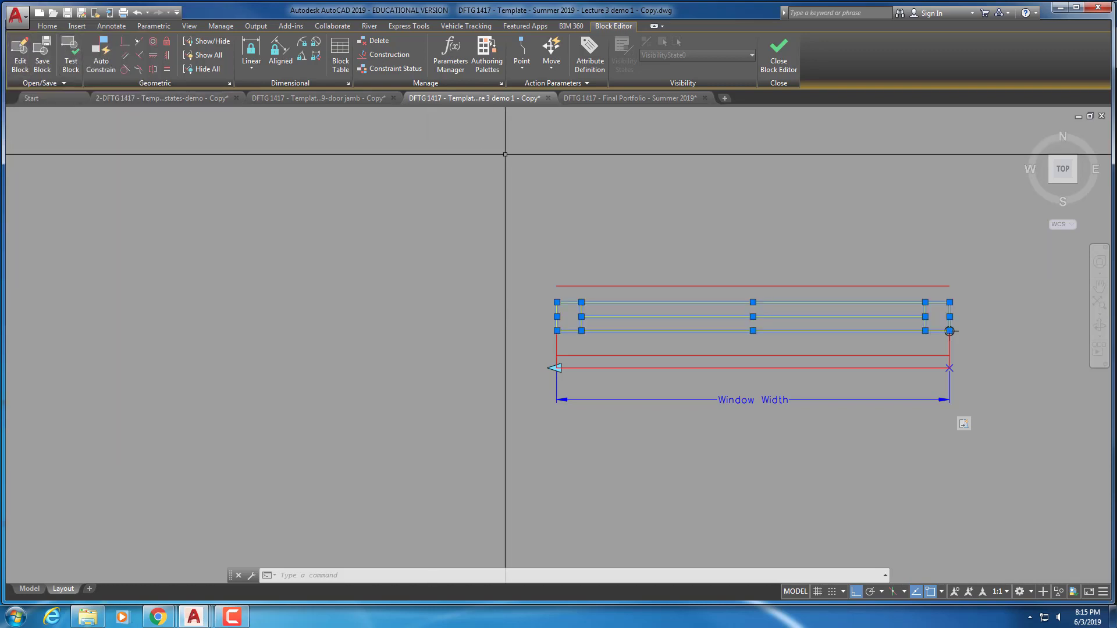
Put the window's four outline lines on the A-2 wall layer
key("Escape")
left_click(643, 286)
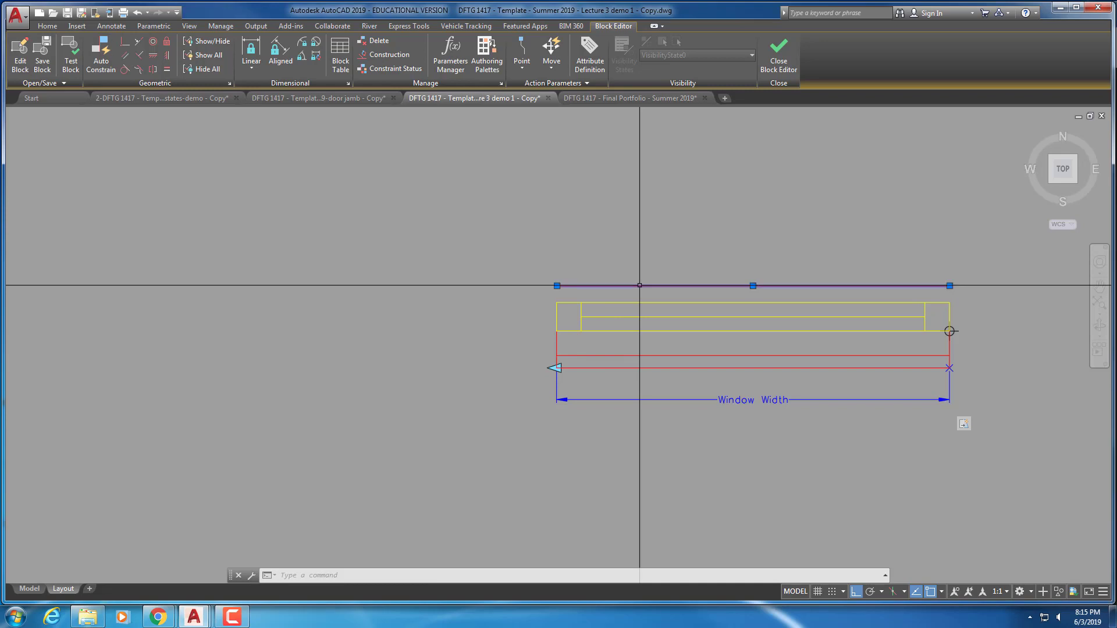
left_click(555, 350)
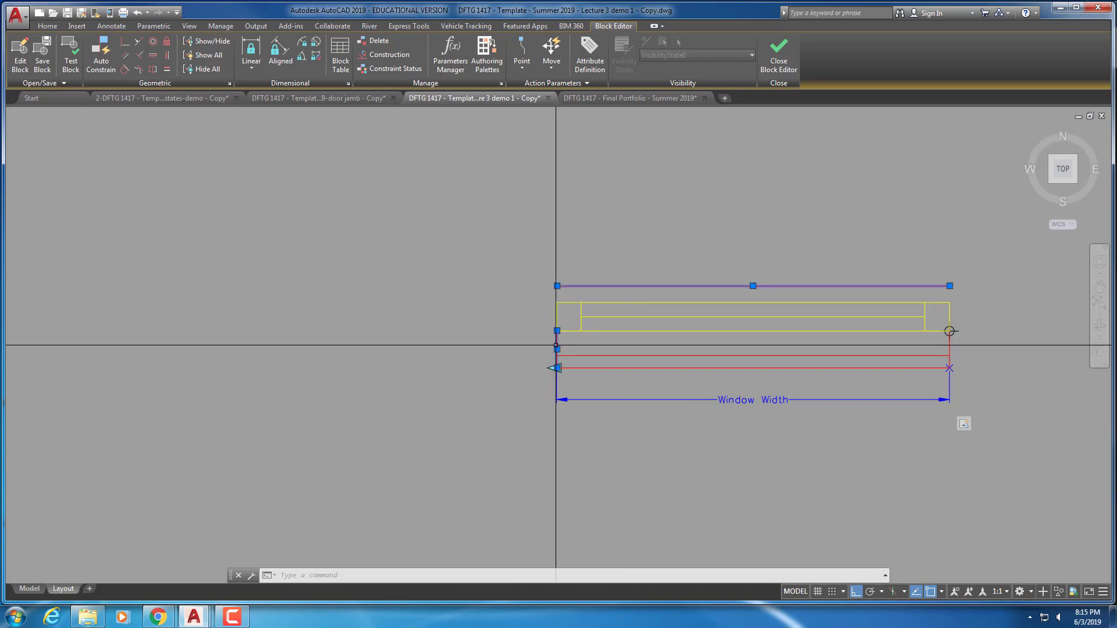
left_click(623, 368)
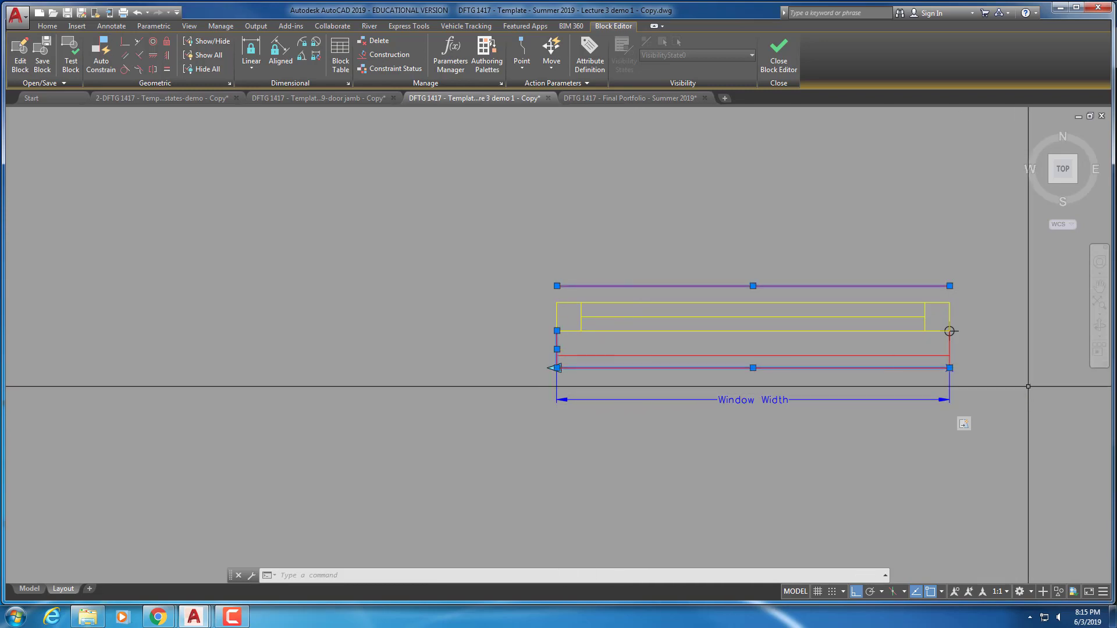
left_click(950, 349)
right_click(950, 349)
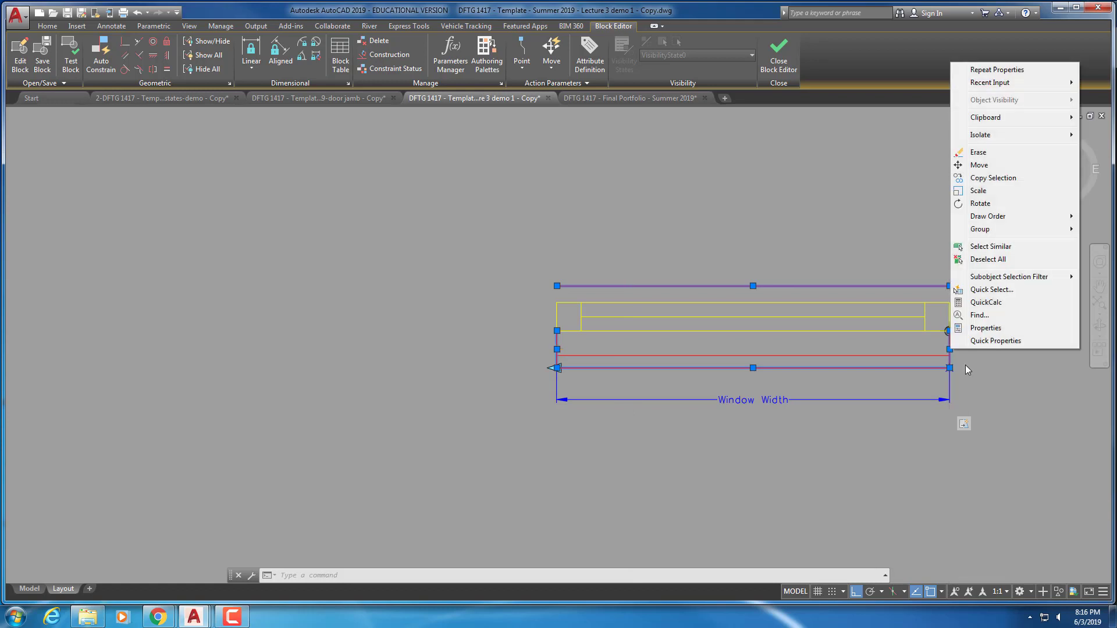
left_click(985, 328)
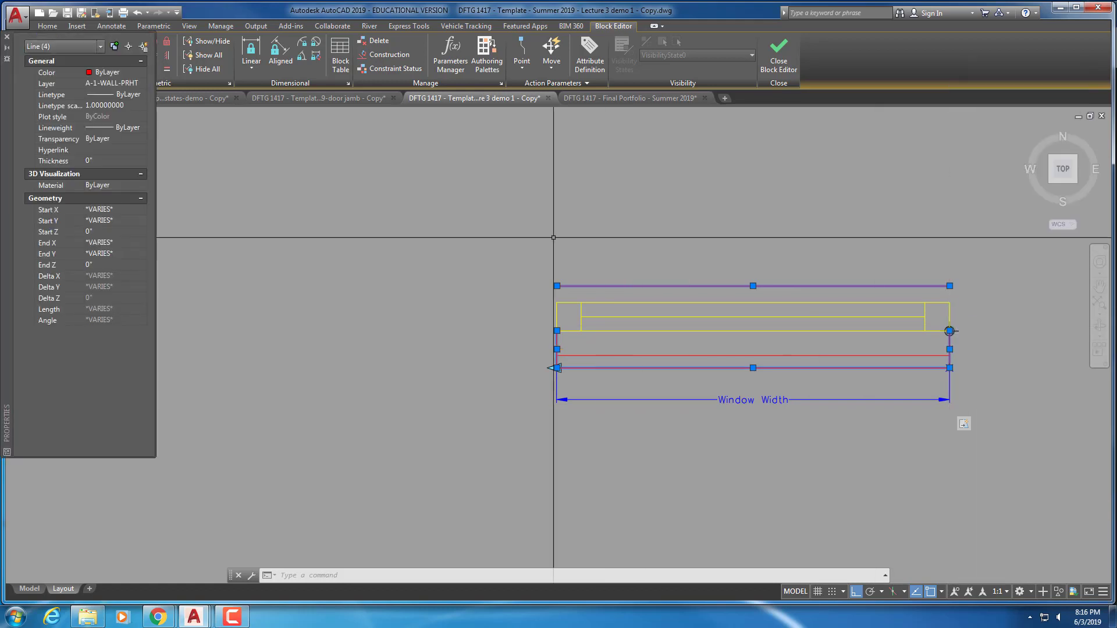
left_click(133, 85)
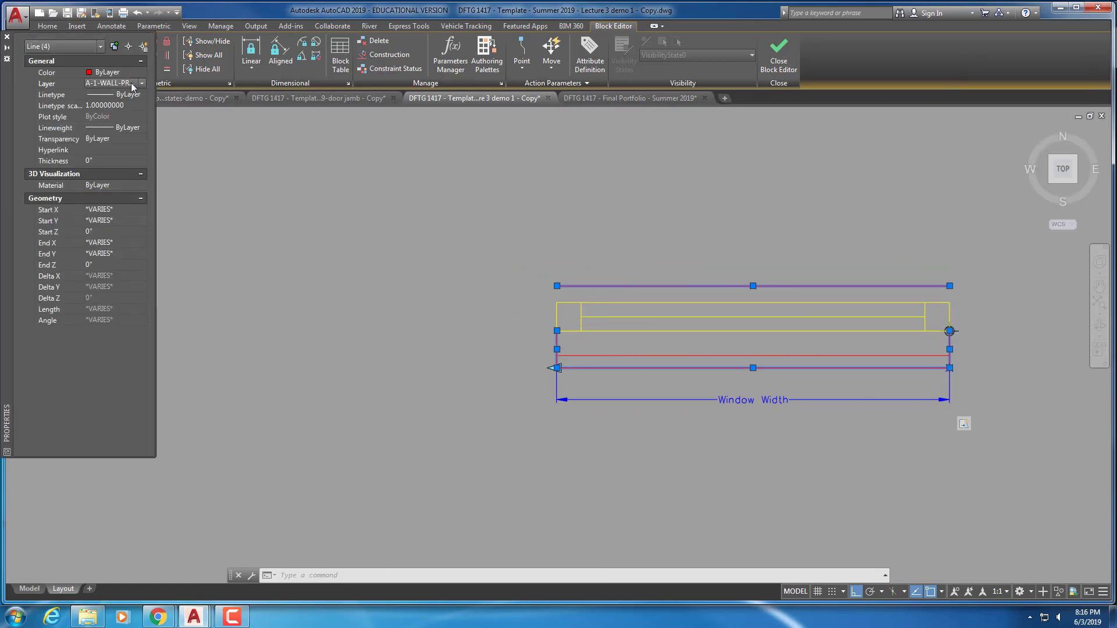
left_click(142, 84)
scroll(140, 153, "down", 2)
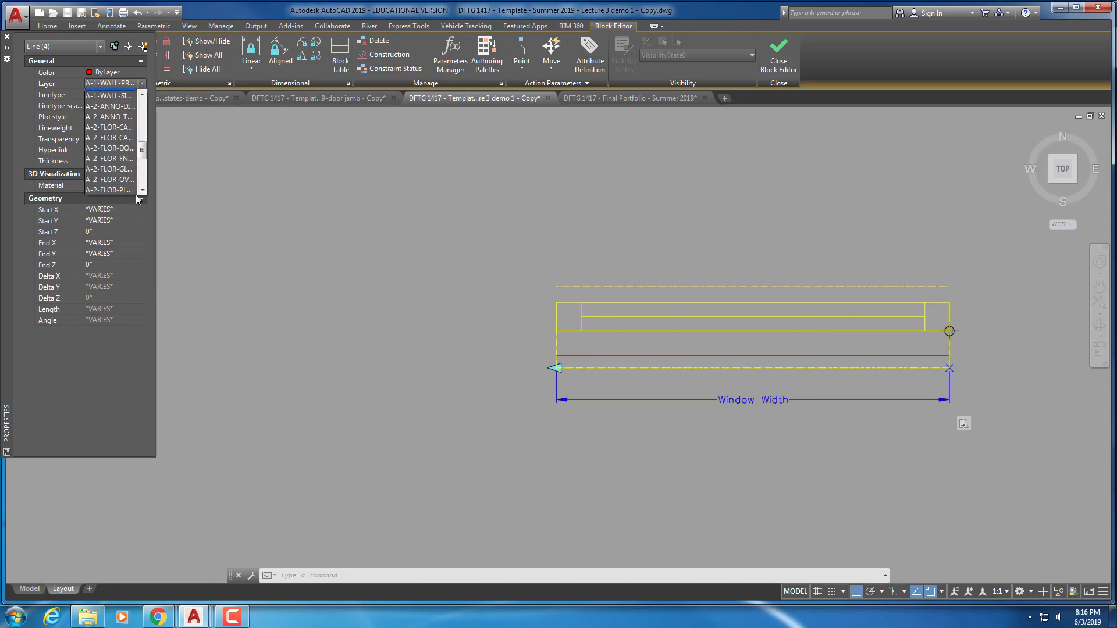
scroll(140, 193, "down", 2)
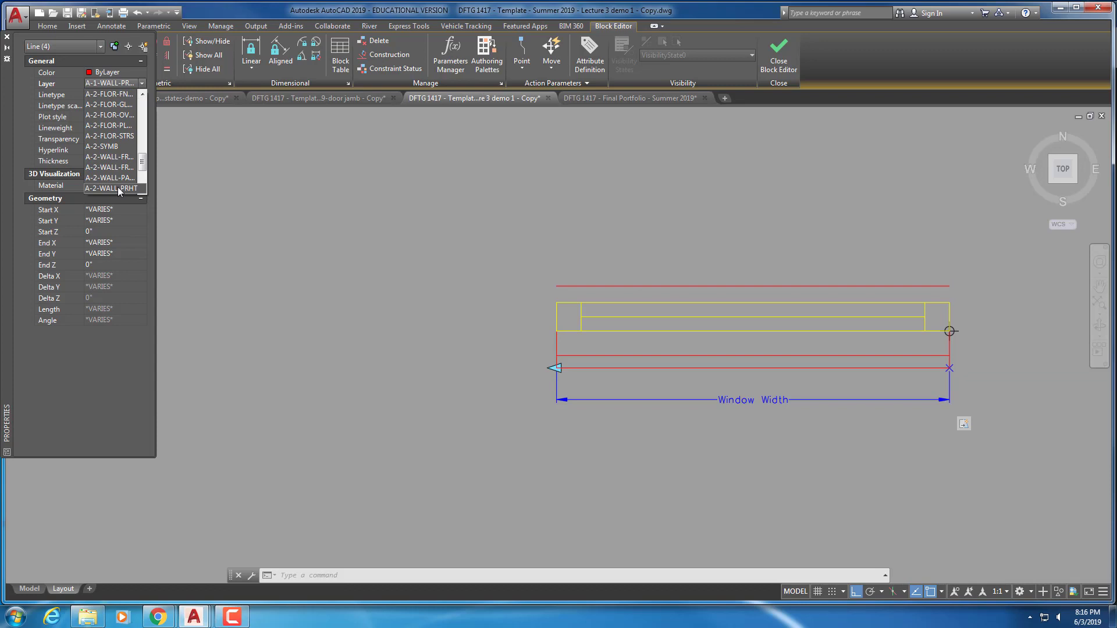
left_click(114, 188)
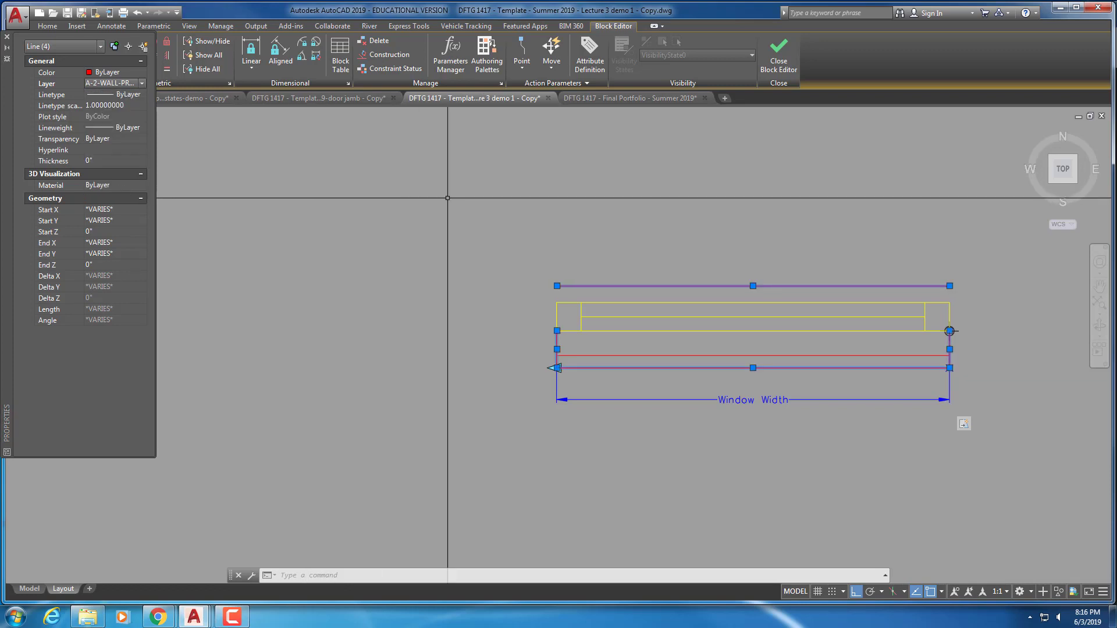
Put the inner line below the glazing on layer A-2-WALL-FRAM-HDDN
key("Escape")
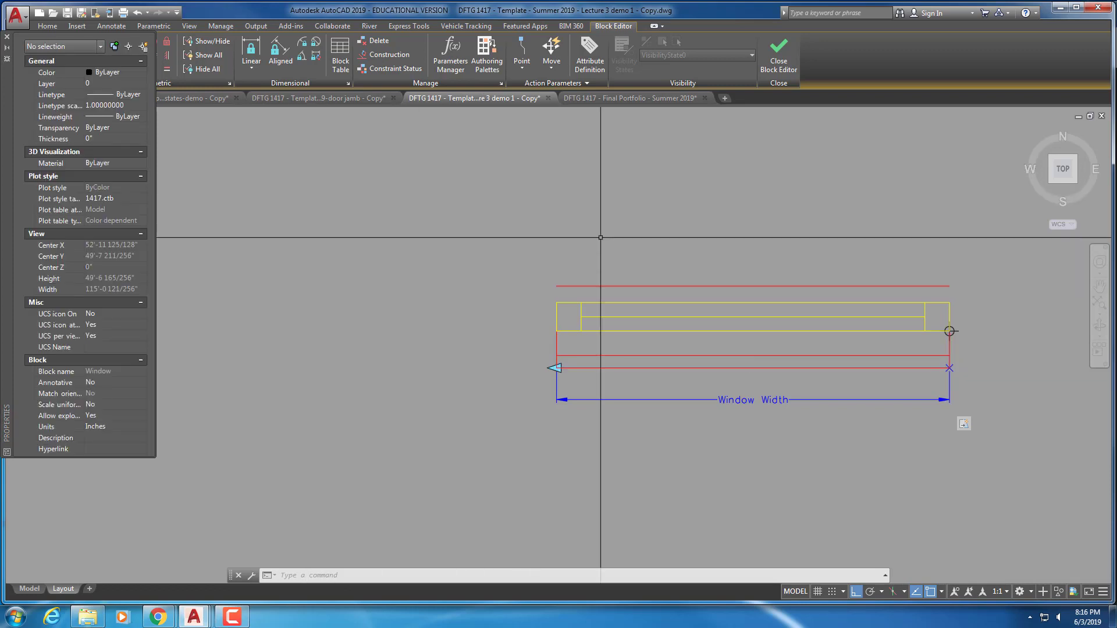
left_click(639, 356)
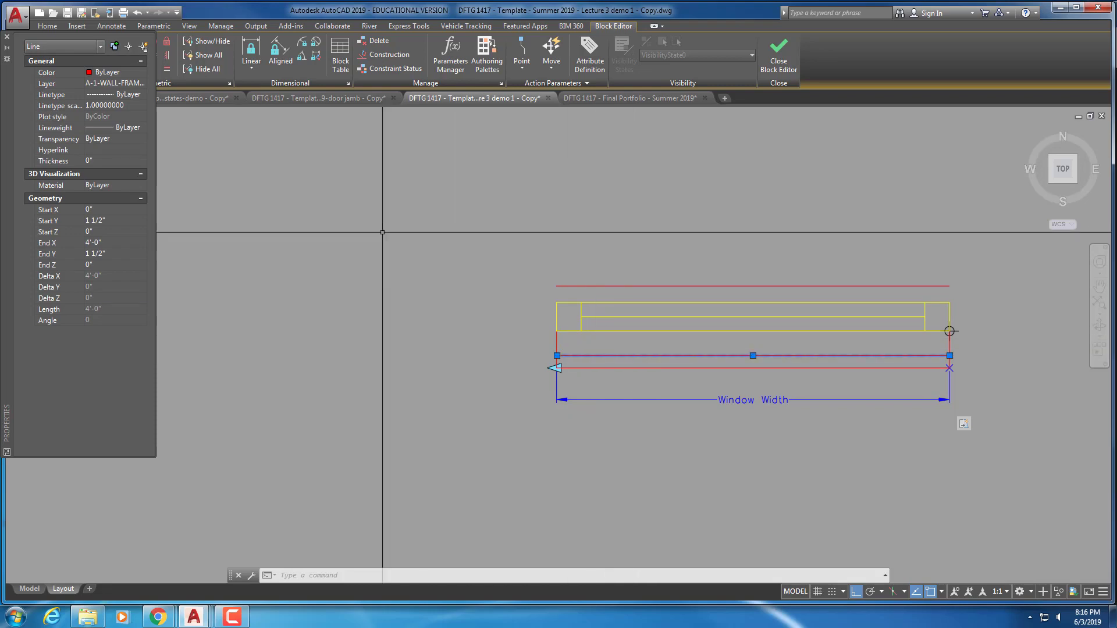
left_click(131, 83)
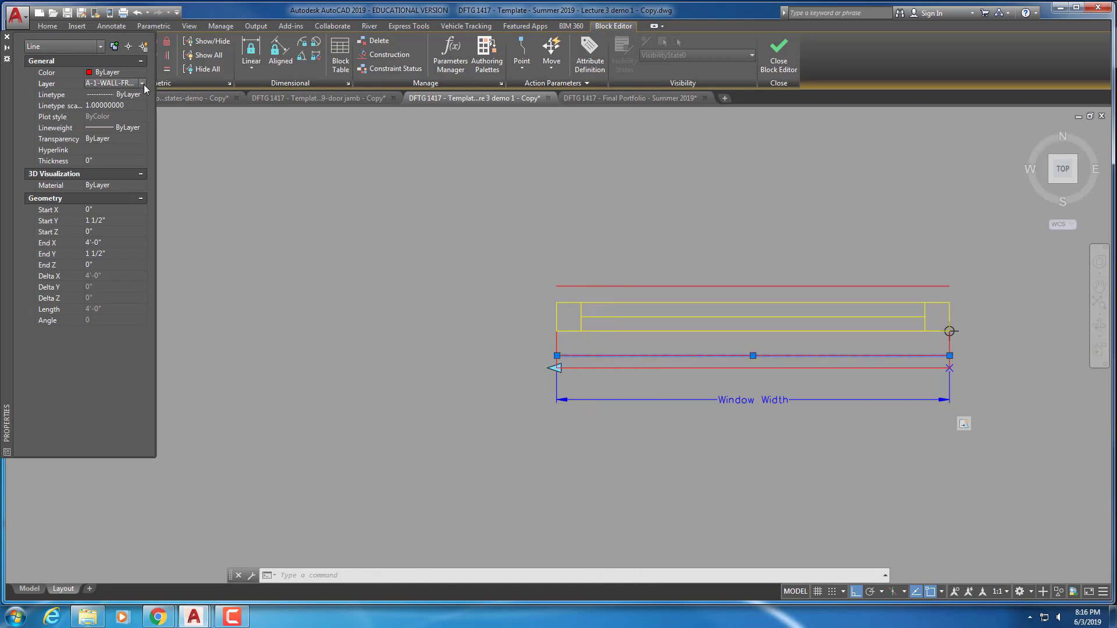
left_click(142, 84)
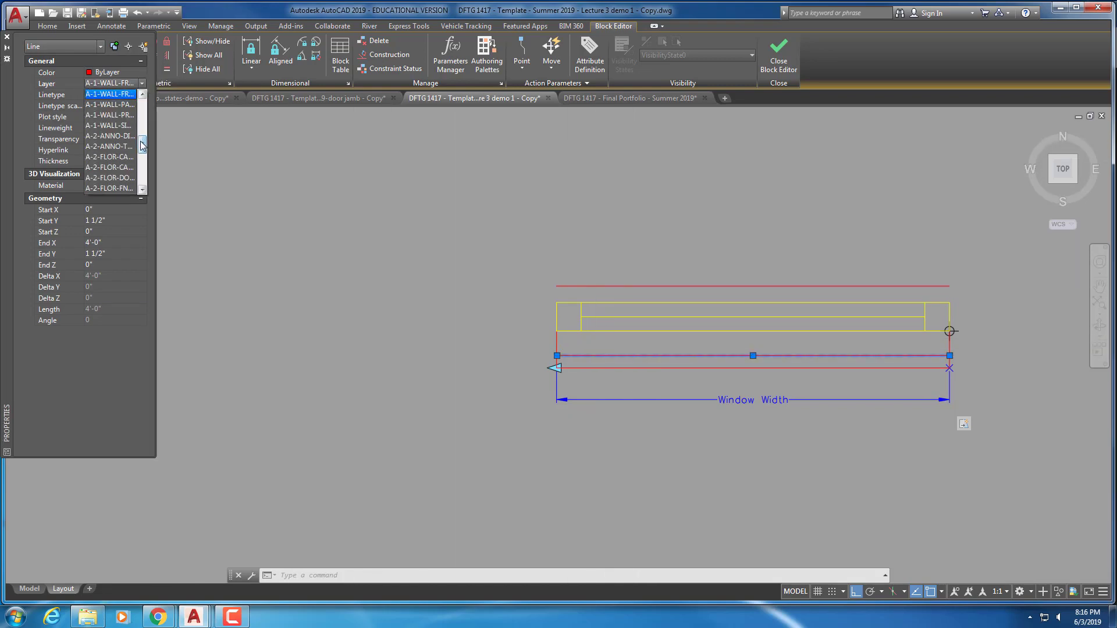
left_click_drag(142, 147, 141, 163)
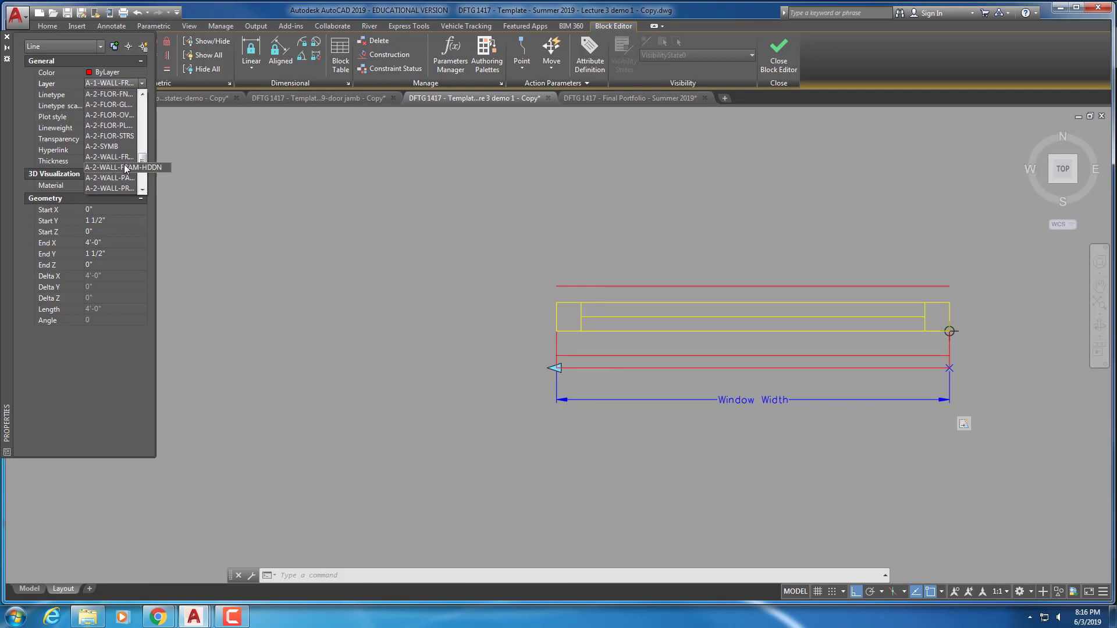
left_click(125, 167)
key("Escape")
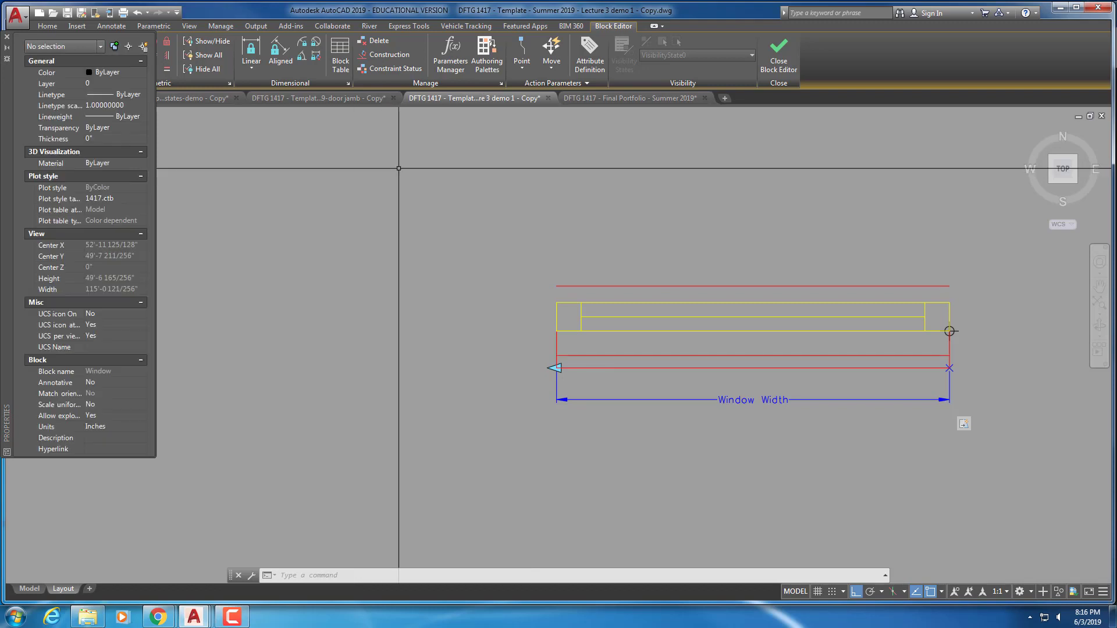
Save the edited block as '2nd flr window' and close the Block Editor
left_click(7, 39)
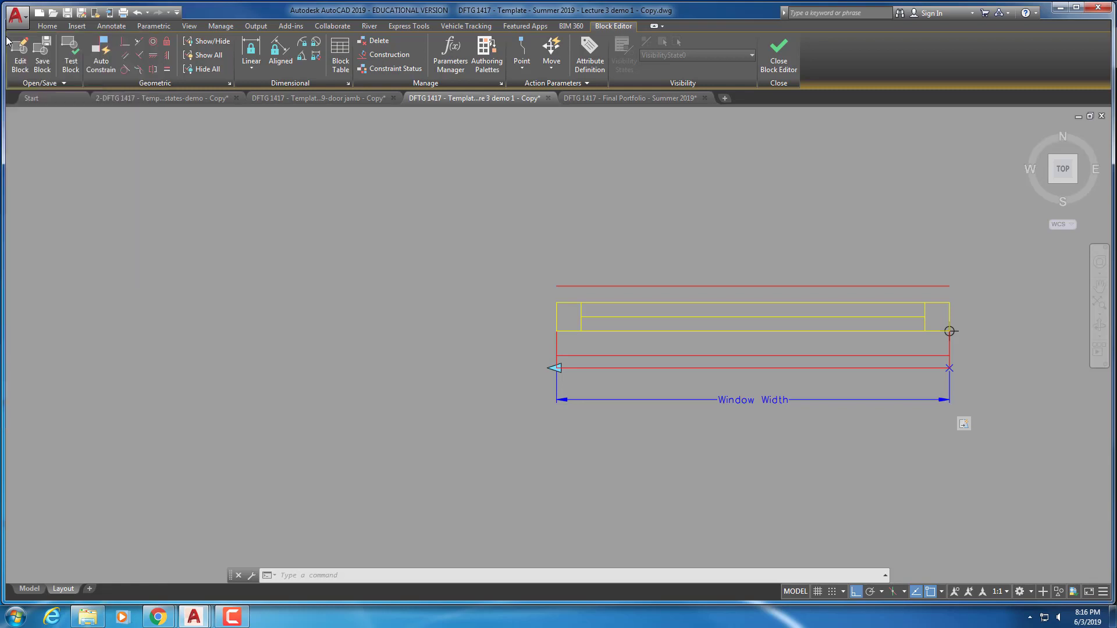
left_click(62, 82)
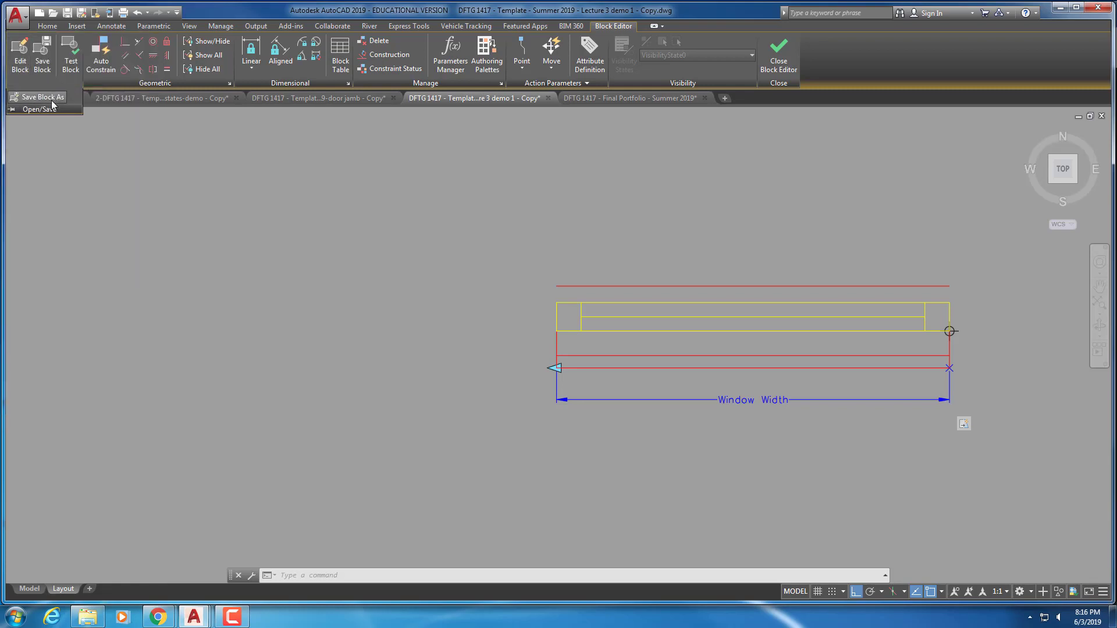
left_click(51, 98)
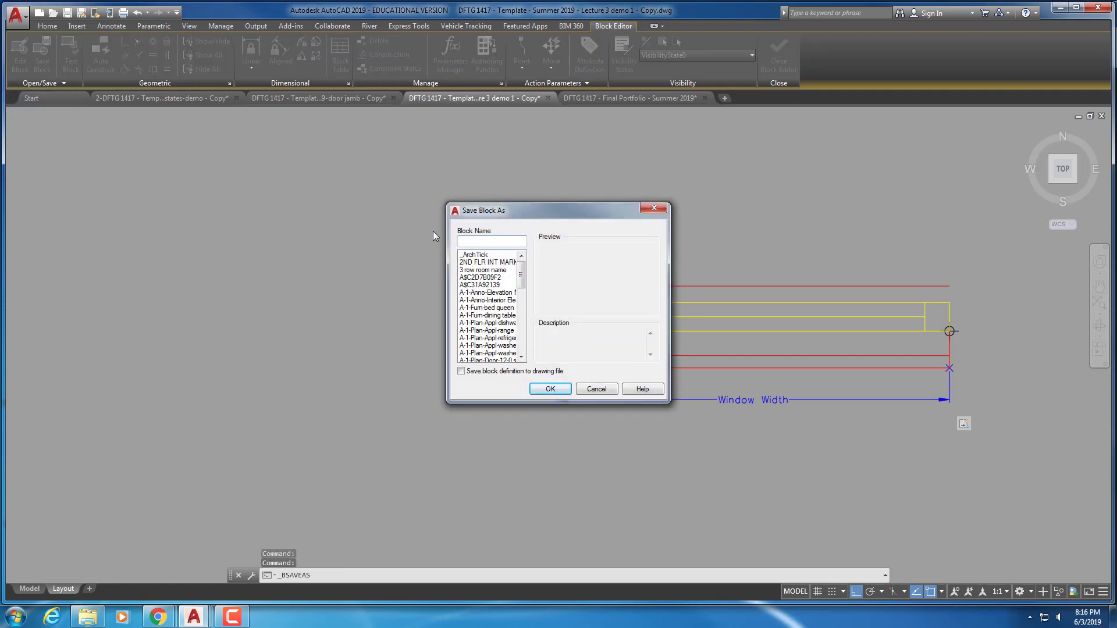
type("2nd fk")
type("lr window")
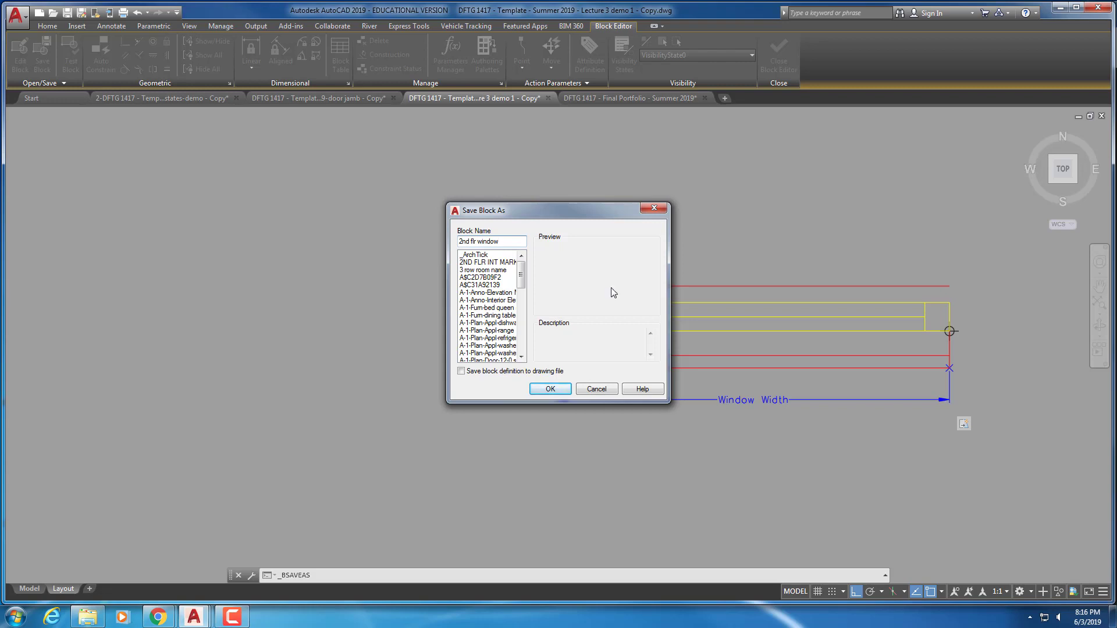
left_click(544, 390)
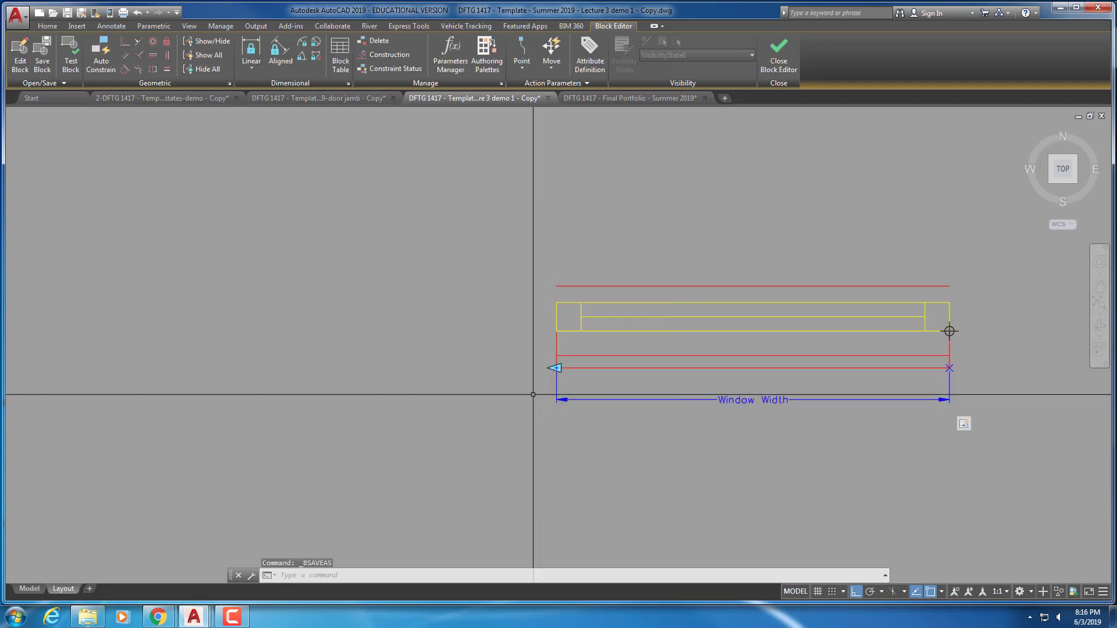
left_click(774, 61)
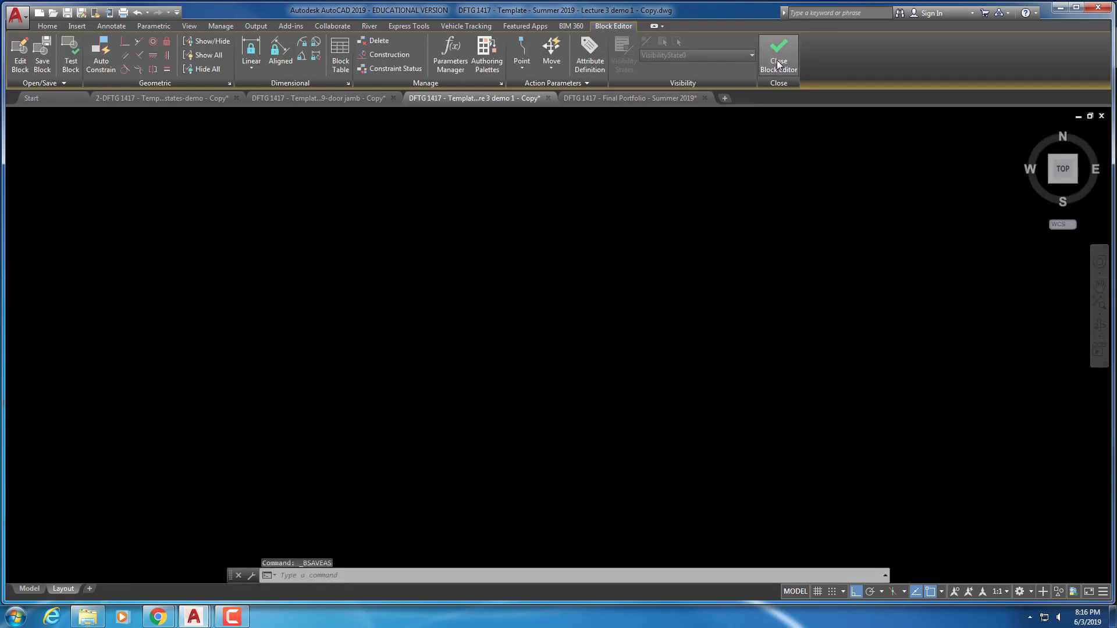
Dismiss the annotation scale notice and restore the Second Floor Plan layer state
left_click(558, 335)
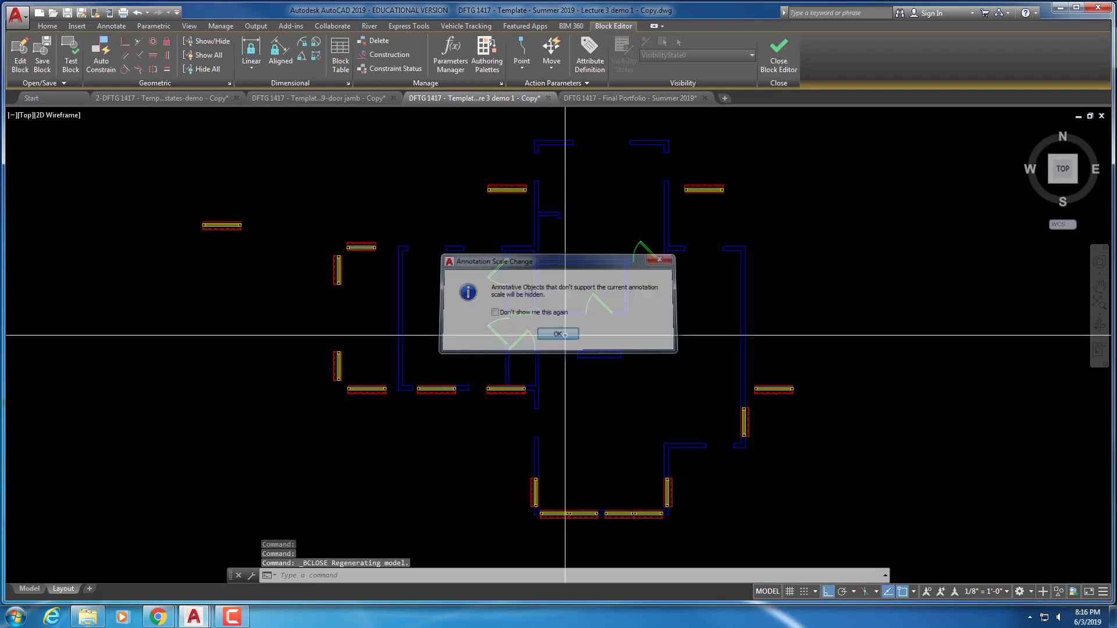
left_click(472, 83)
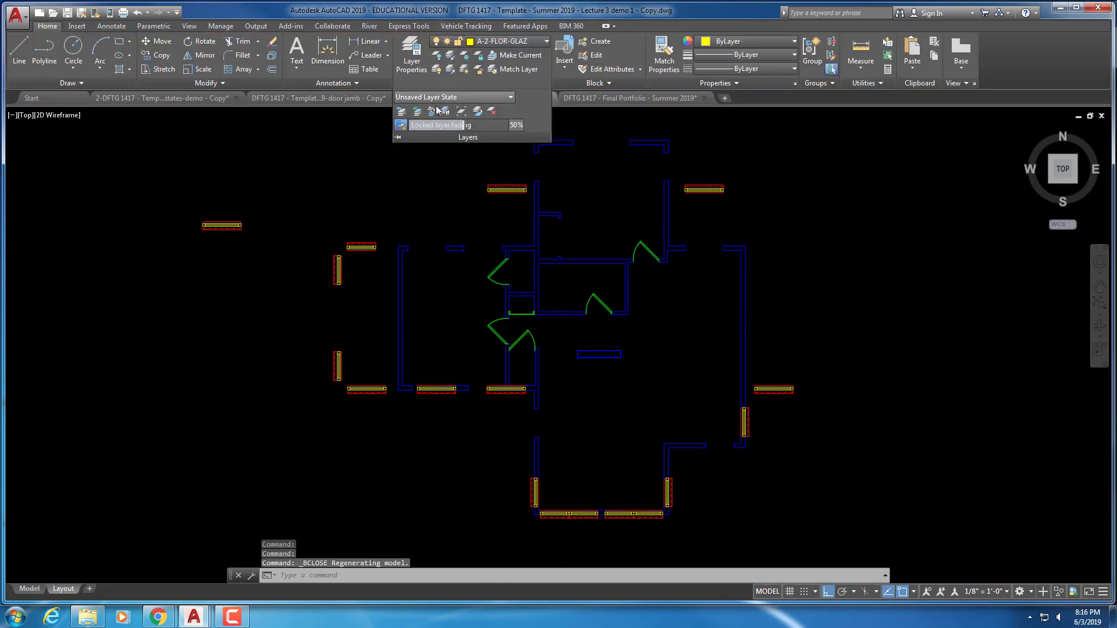
left_click(445, 97)
left_click(433, 121)
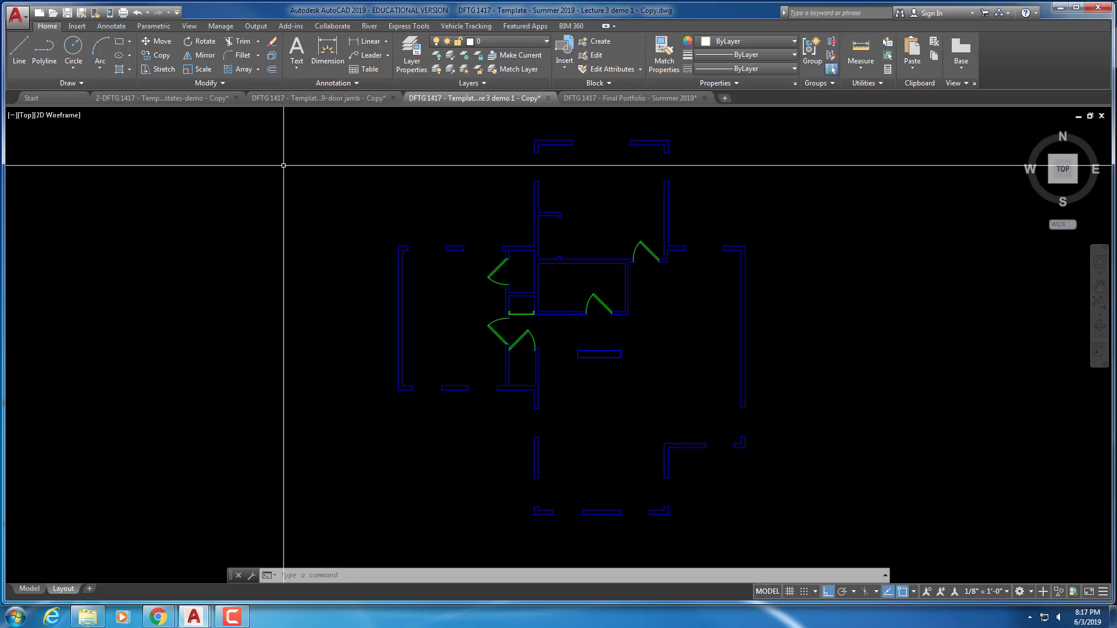
Set A-2-FLOR-GLAZ as the current layer again
left_click(411, 55)
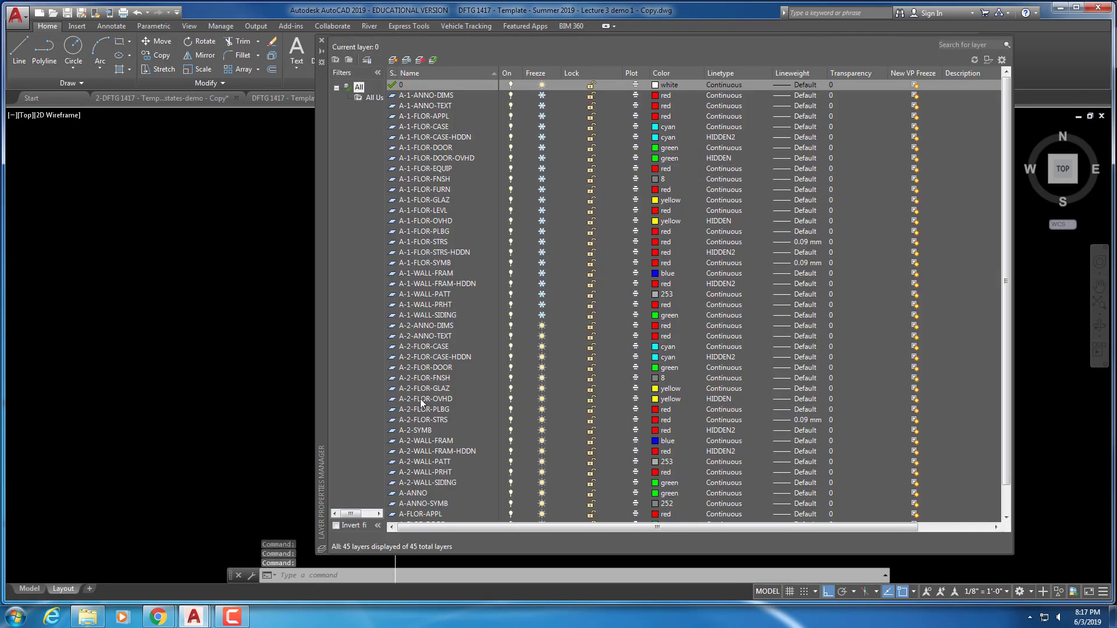
left_click(431, 387)
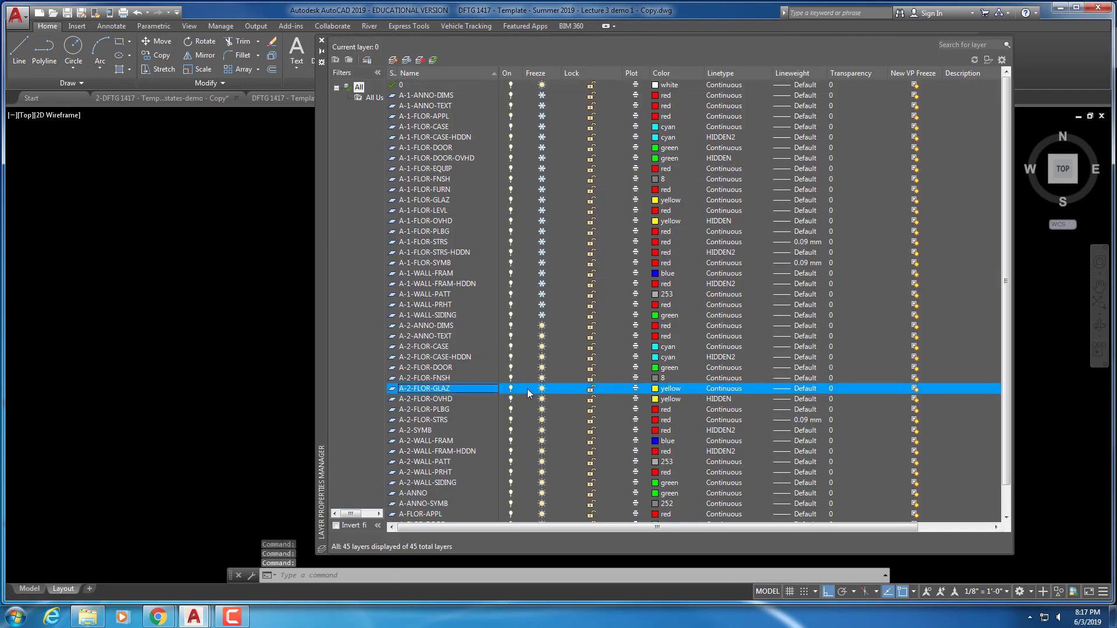
double_click(452, 389)
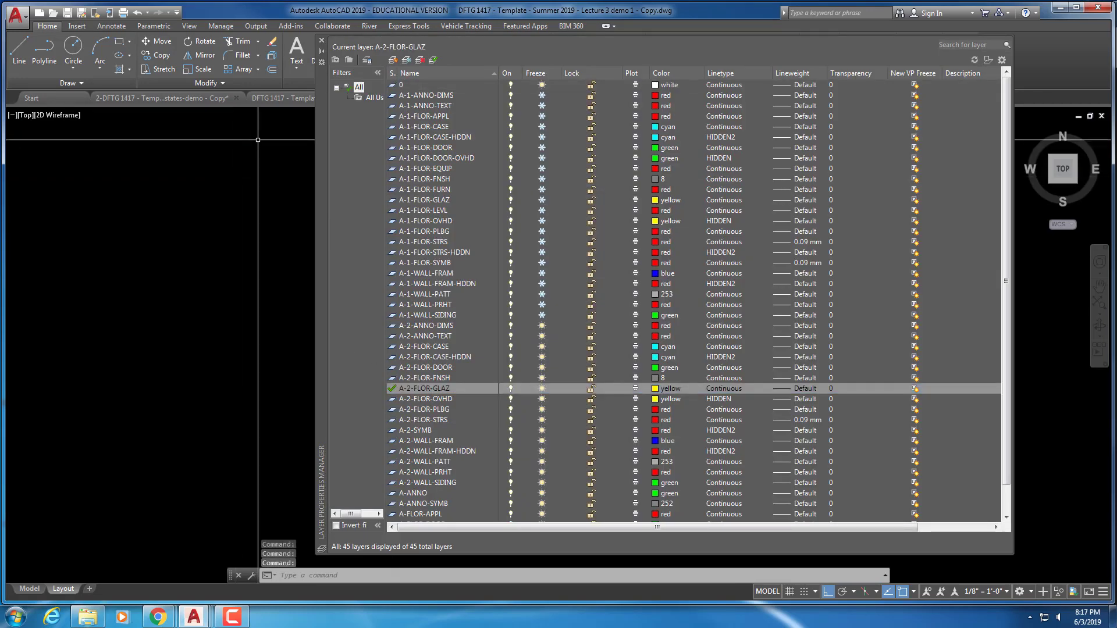
left_click(322, 41)
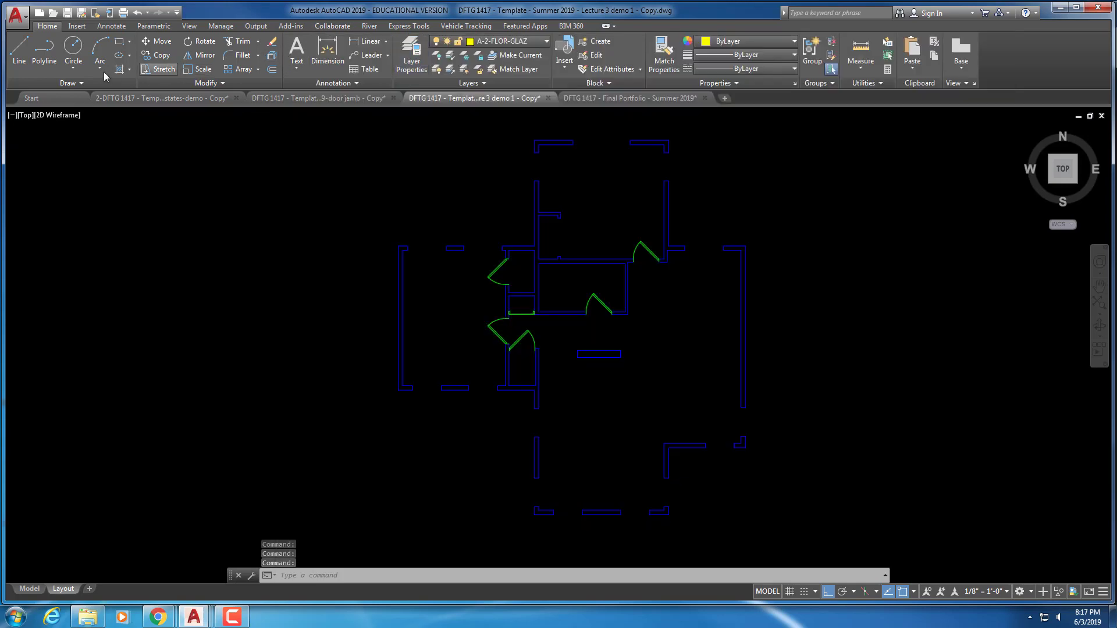
Insert the '2nd flr window' block on the plan's west wall, rotated 180°
left_click(77, 26)
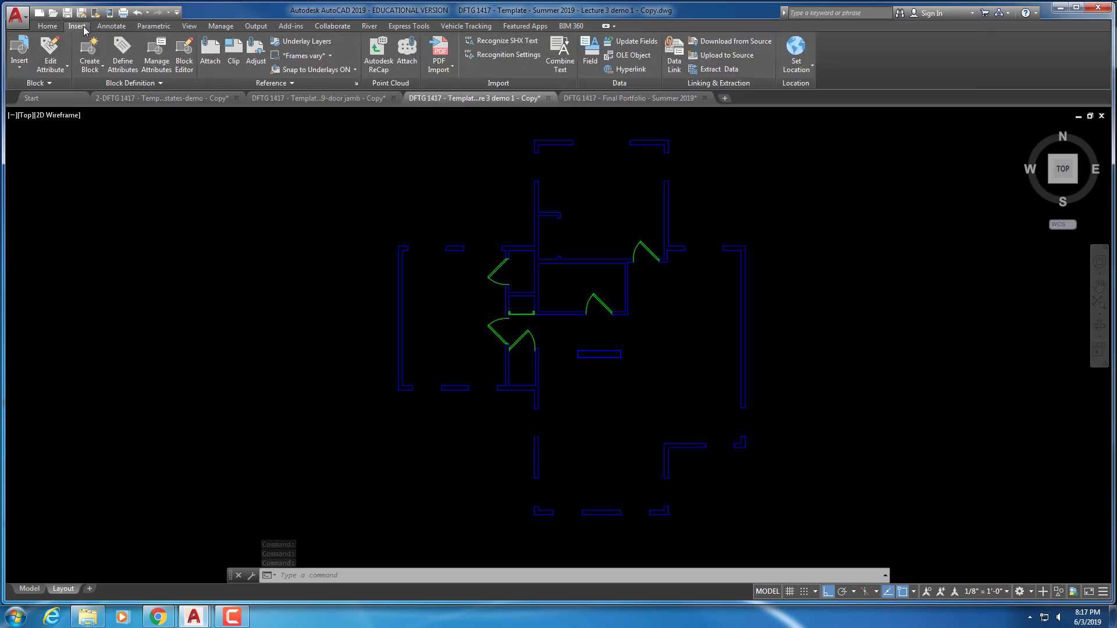
left_click(19, 65)
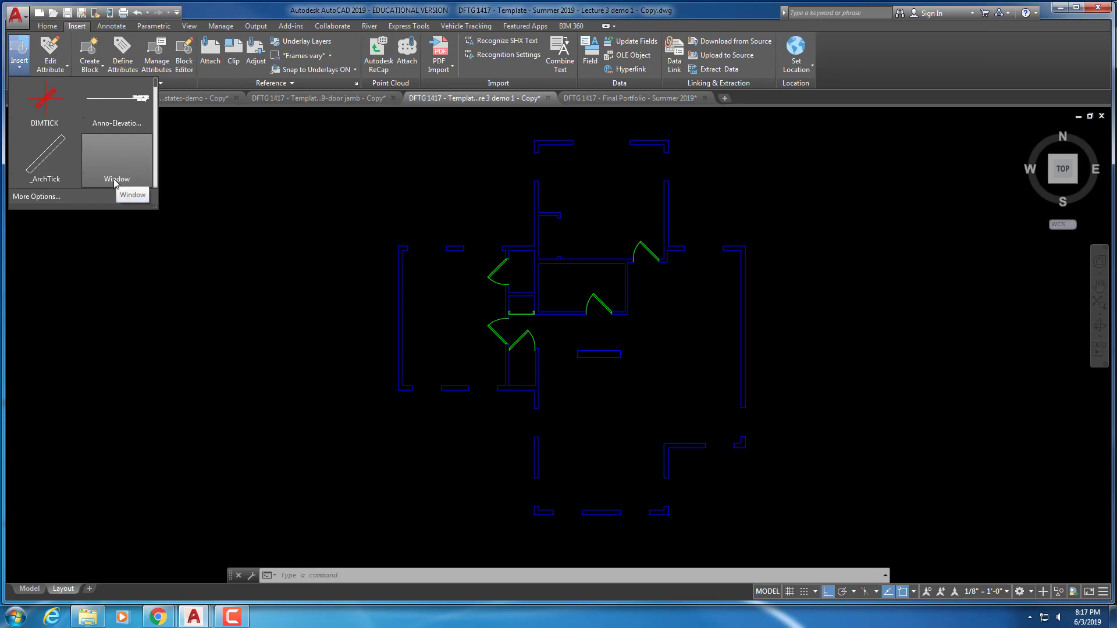
left_click(36, 197)
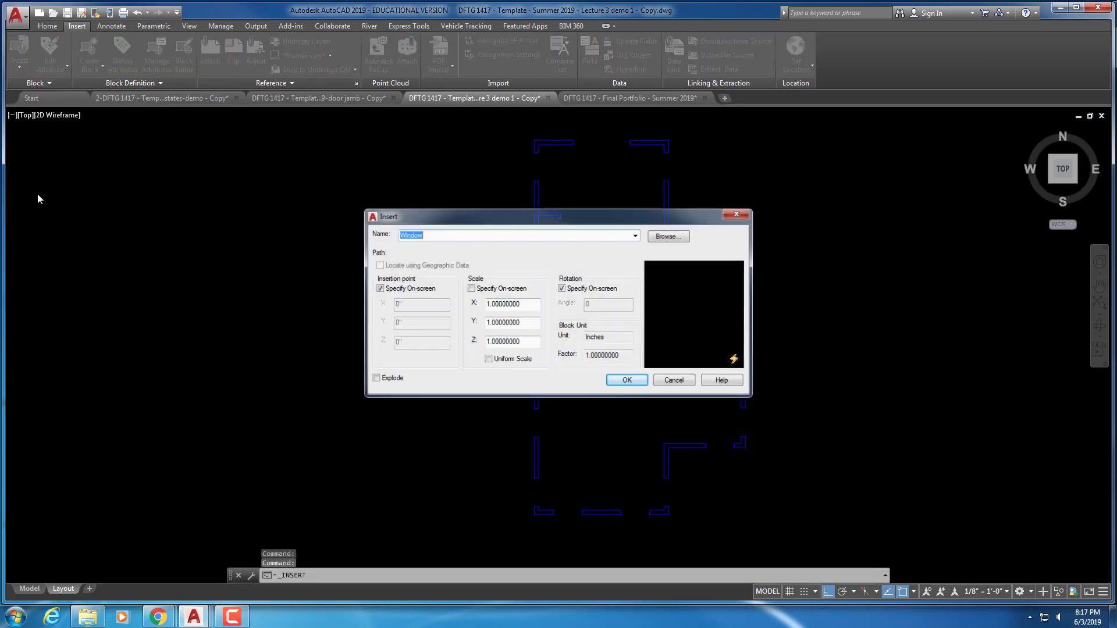
left_click(637, 236)
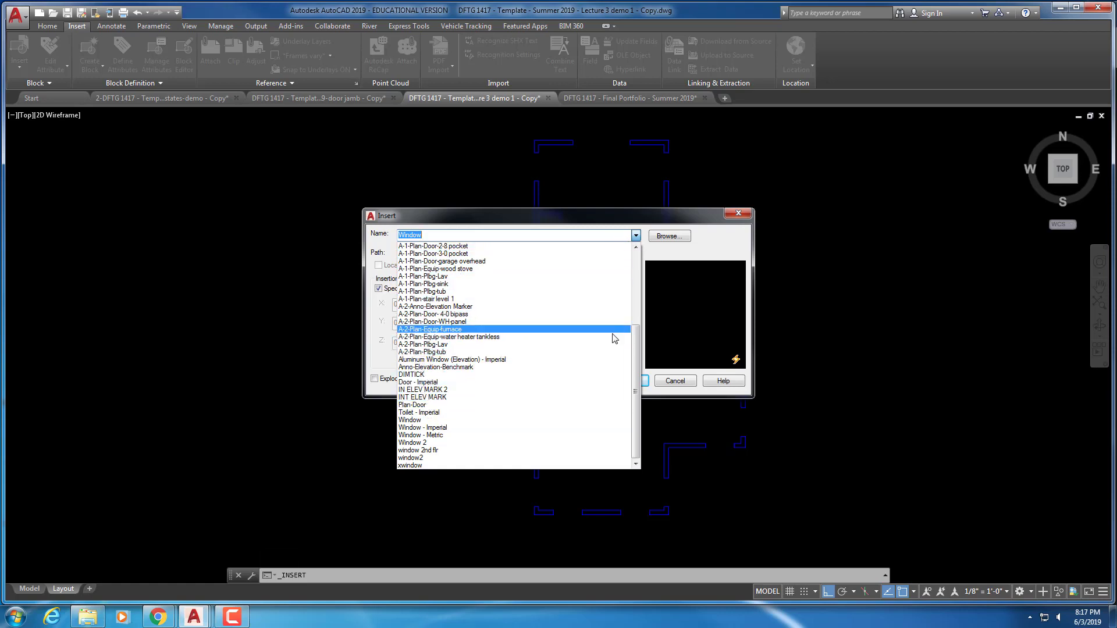
scroll(640, 296, "up", 4)
scroll(640, 295, "up", 2)
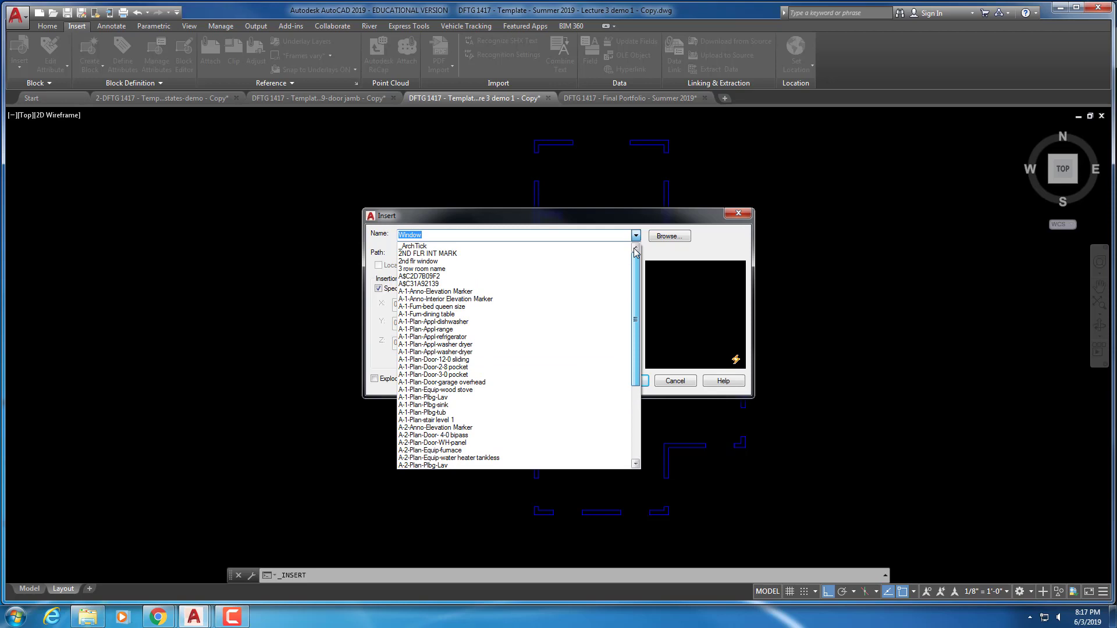
left_click(418, 262)
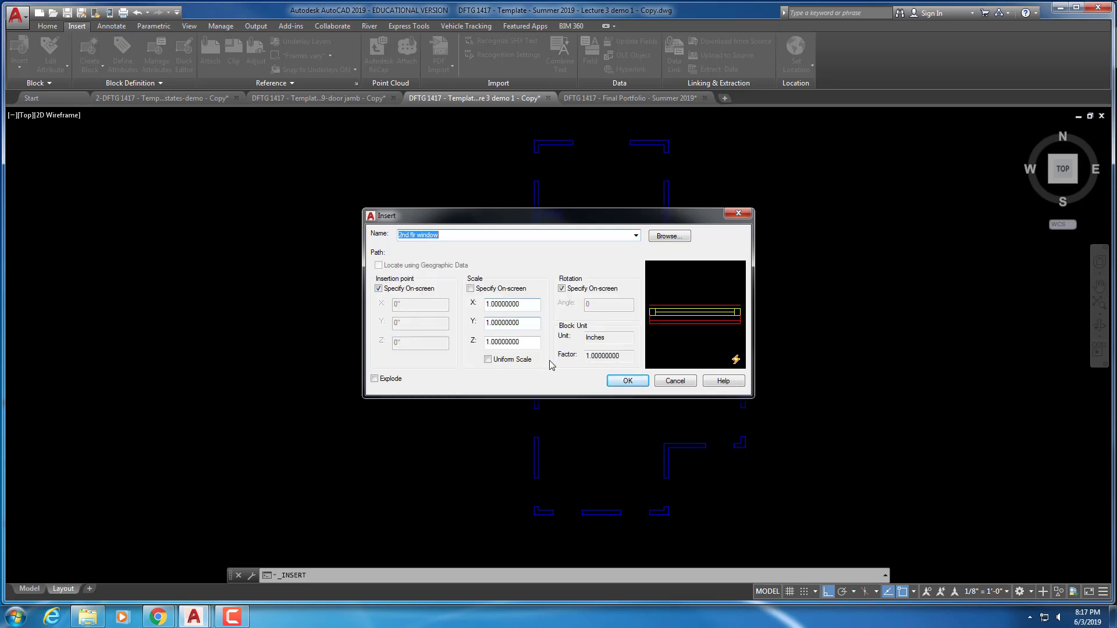
left_click(624, 381)
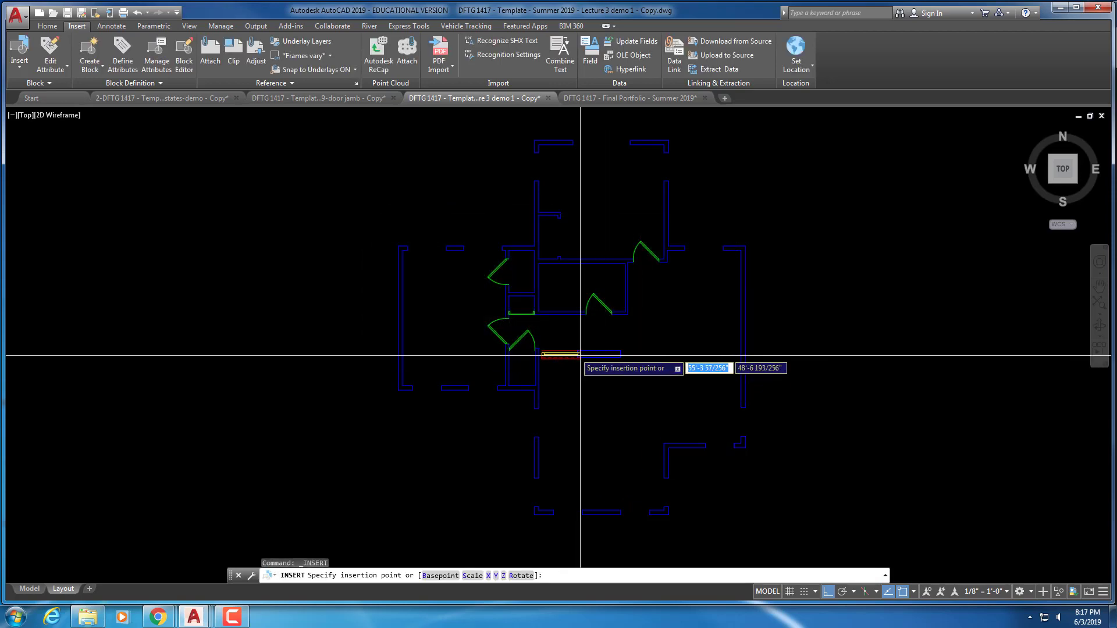
scroll(448, 262, "up", 4)
left_click(444, 278)
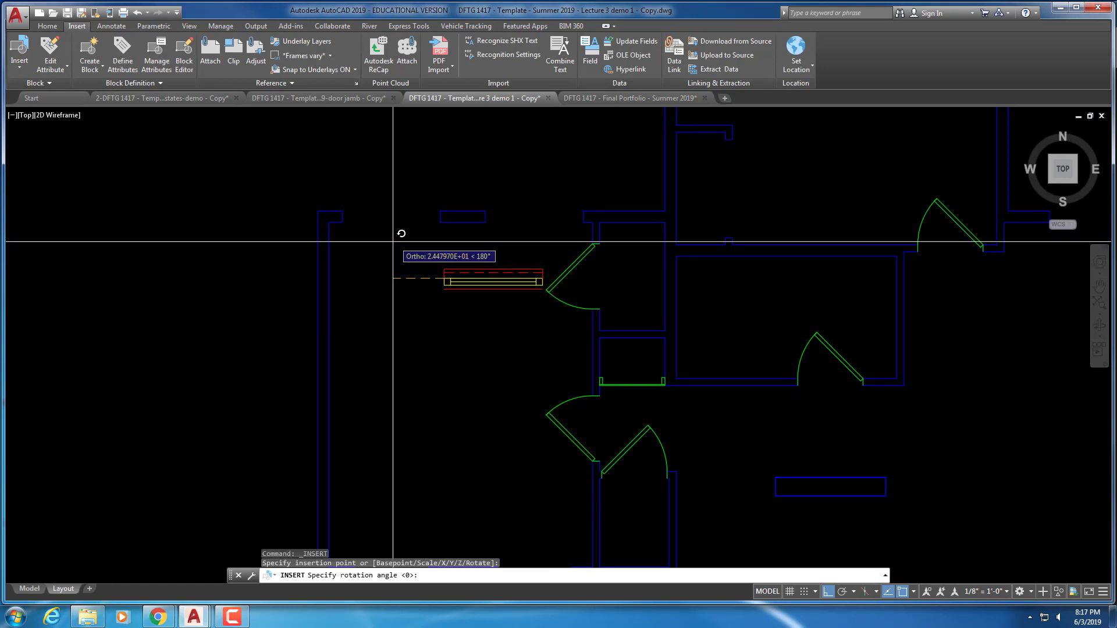
left_click(394, 293)
Move the window block into the north wall opening near the northwest corner
key("Escape")
key("Escape")
key("Escape")
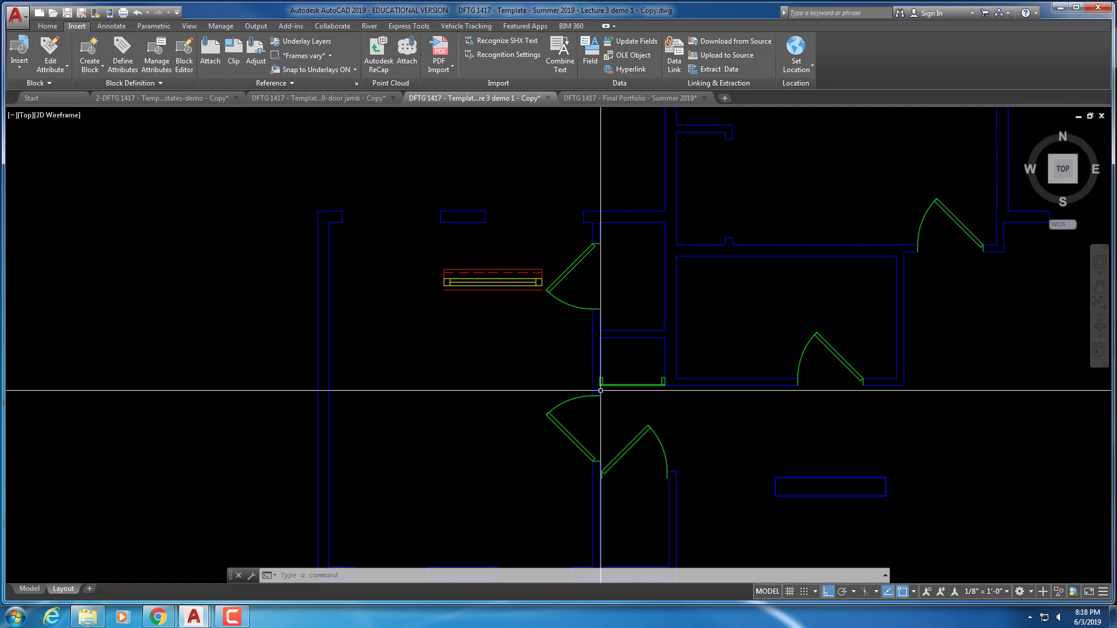
type("m")
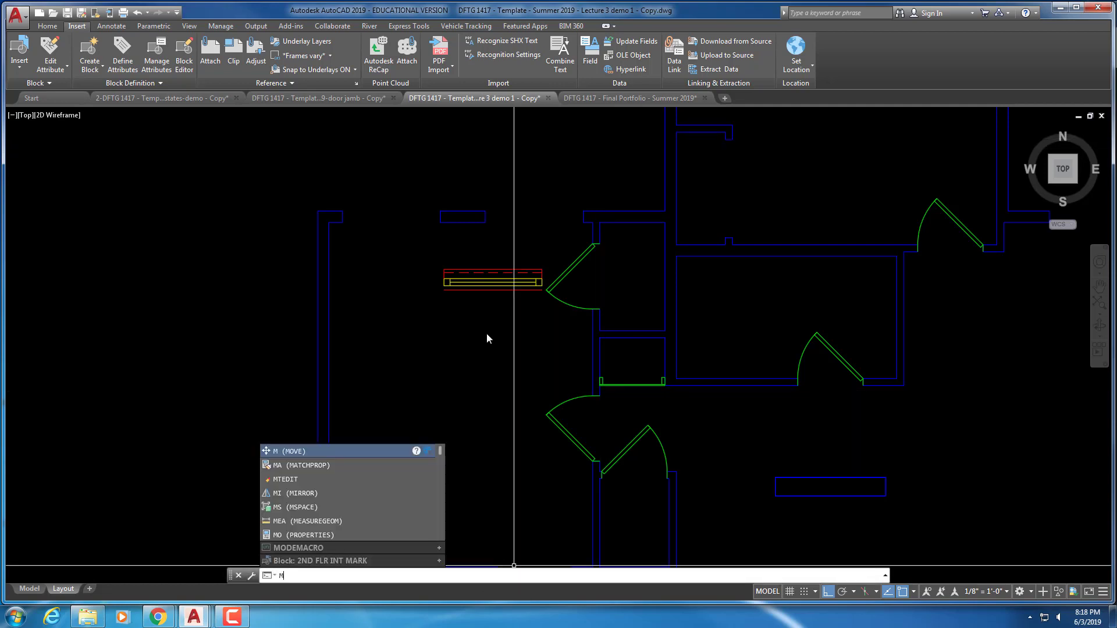
key("Escape")
key("Return")
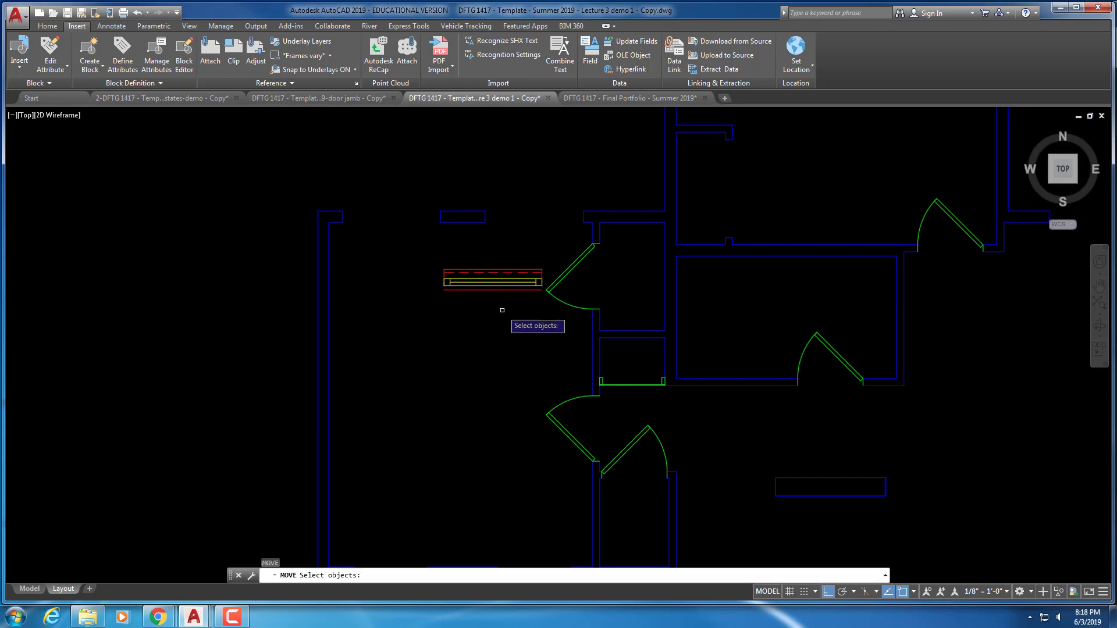
left_click(498, 303)
left_click(434, 274)
key("Return")
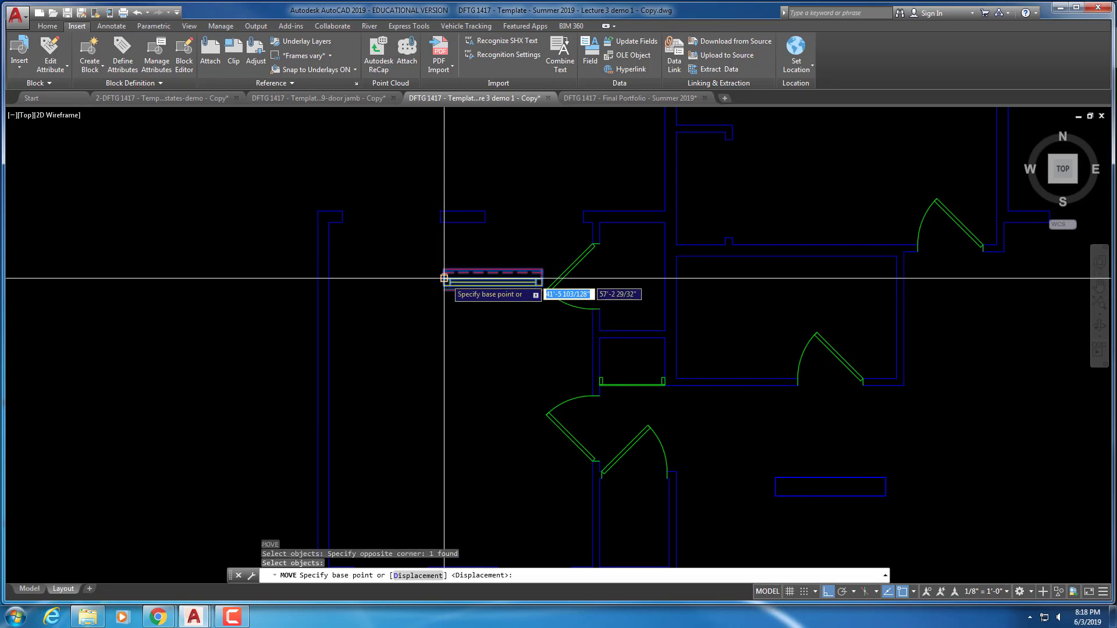
left_click(444, 277)
left_click(342, 210)
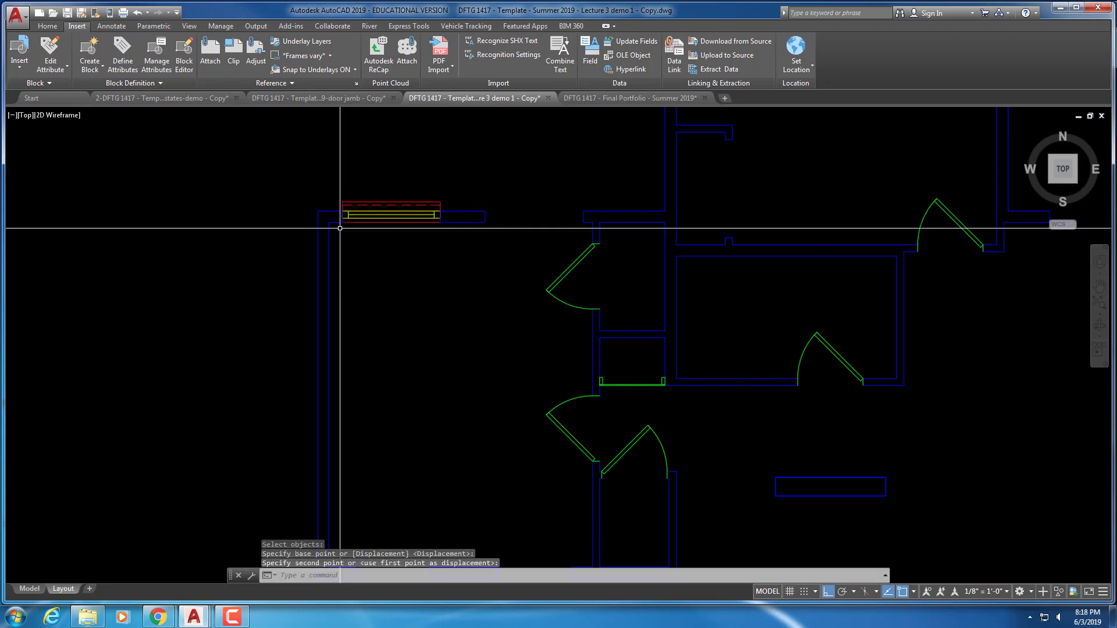
key("Escape")
key("Escape")
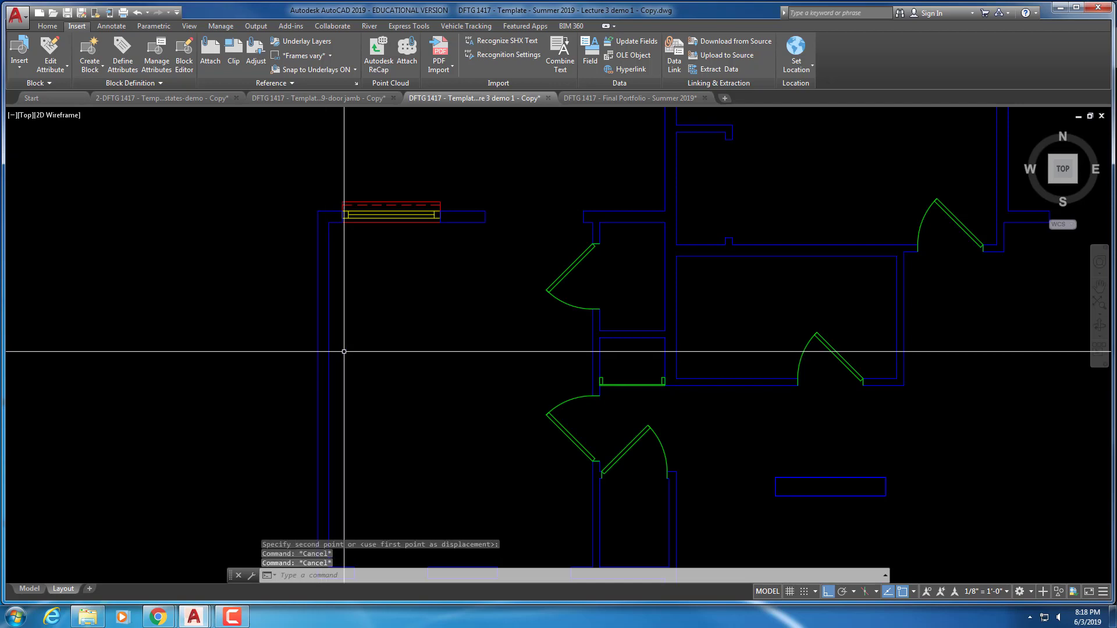
scroll(424, 424, "down", 6)
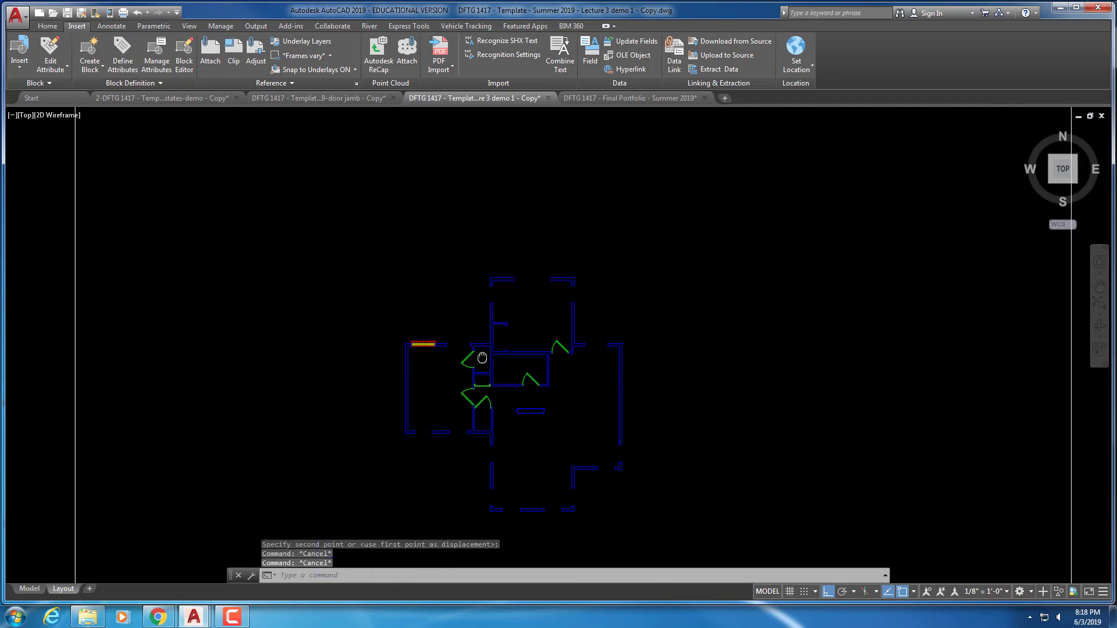
Recentre the floor plan and save the drawing
middle_click_drag(482, 357, 448, 235)
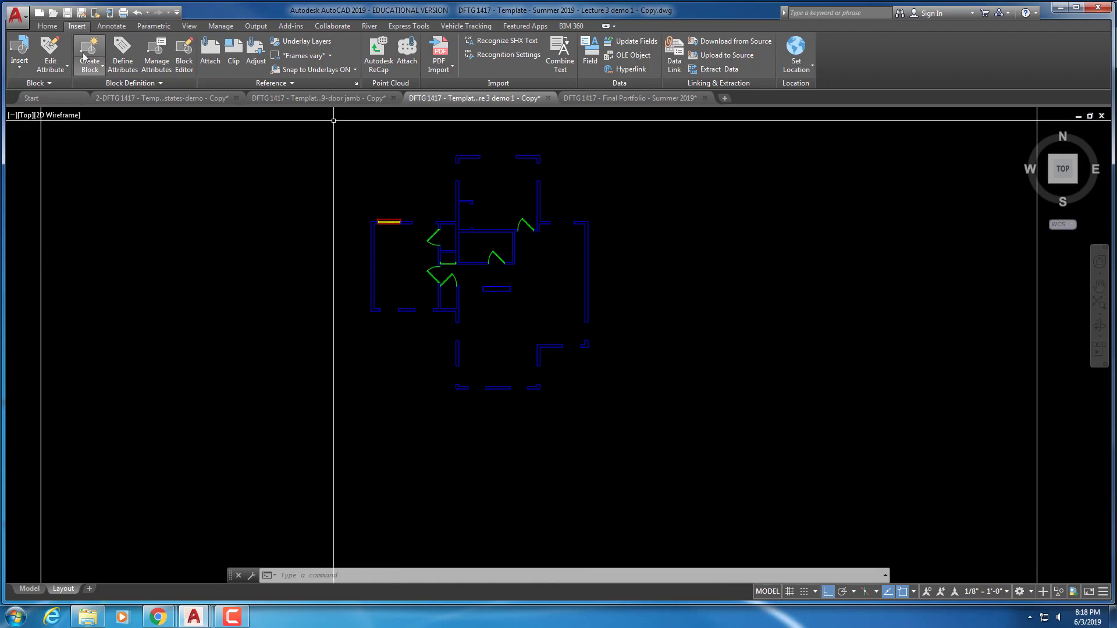
left_click(69, 13)
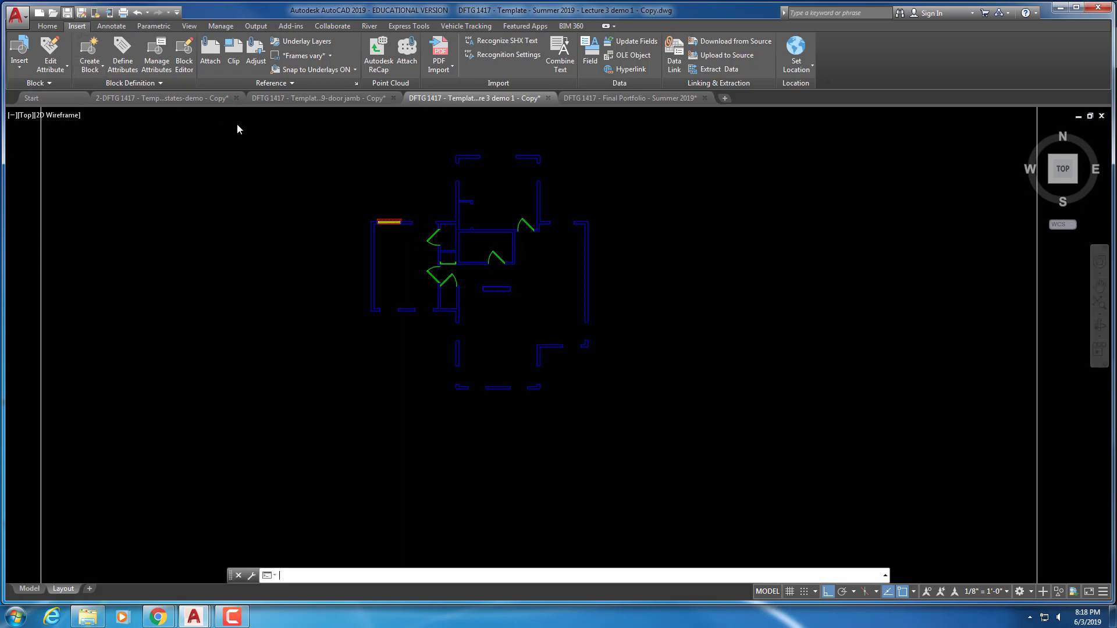
scroll(374, 280, "up", 5)
scroll(374, 280, "up", 2)
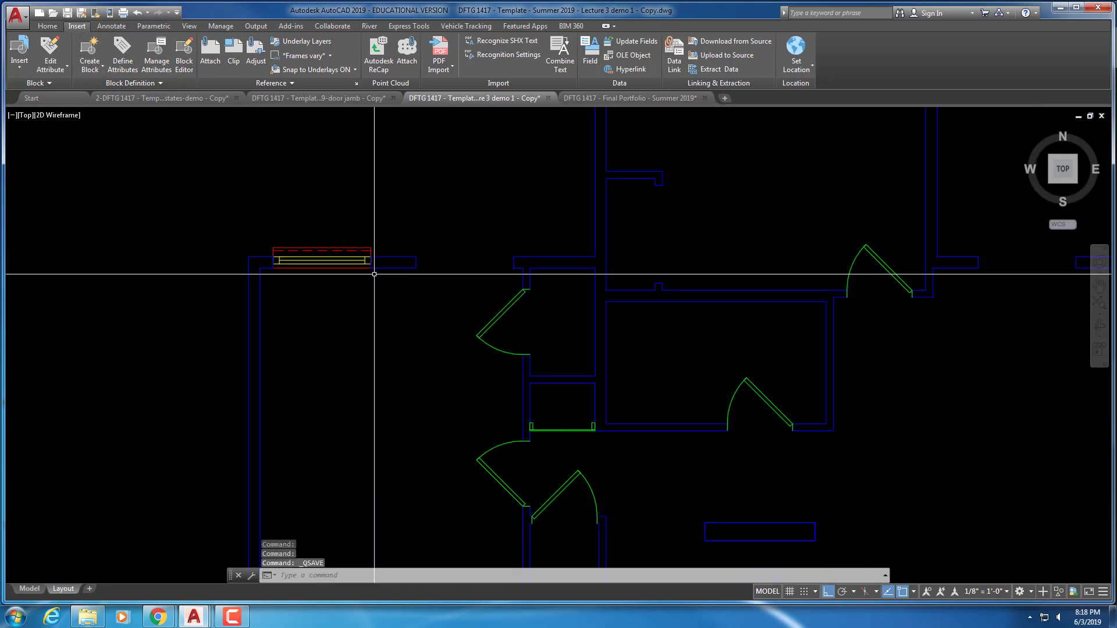
Copy the window into the next north wall opening to the east
left_click(369, 296)
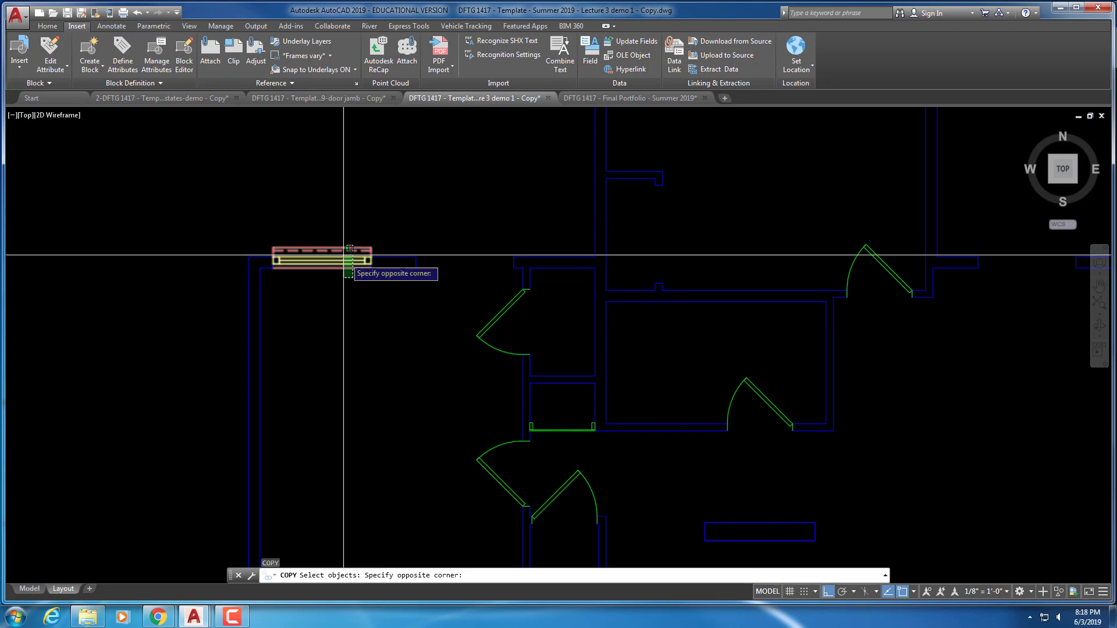
left_click(341, 252)
scroll(325, 262, "up", 6)
key("Return")
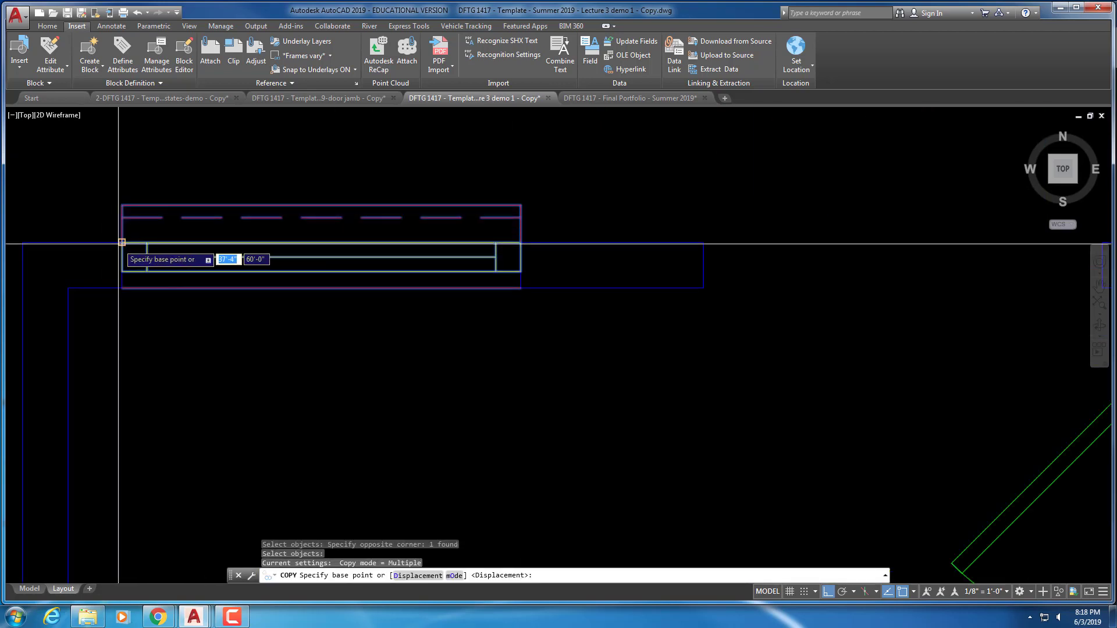
left_click(122, 242)
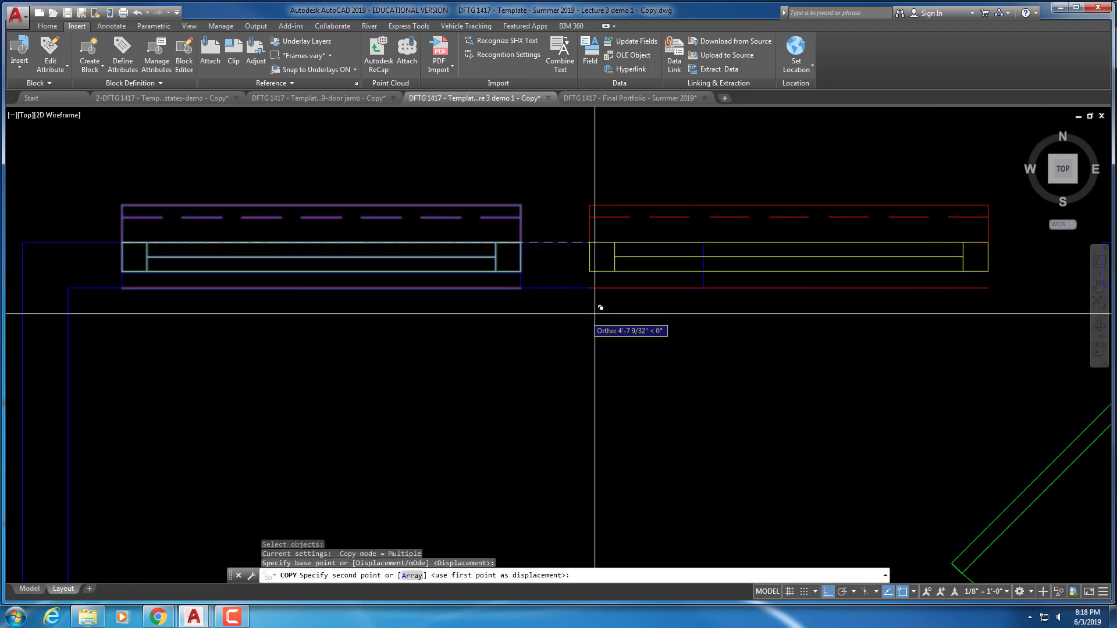
left_click(696, 250)
scroll(681, 300, "down", 8)
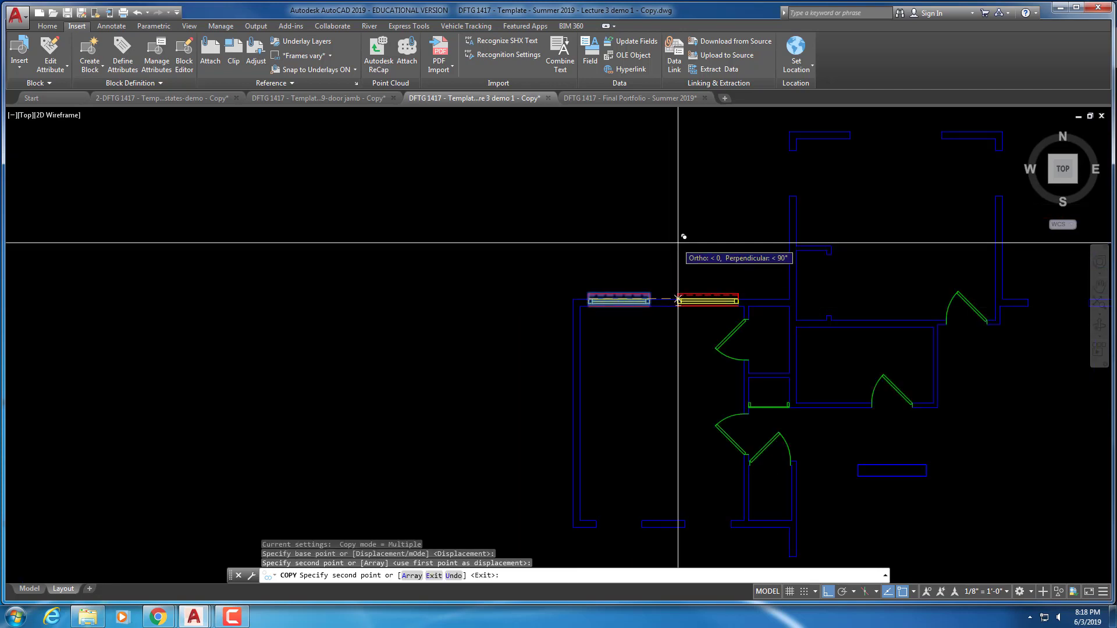
key("Escape")
key("Escape")
Start another copy of the left window with CO, setting its base point
middle_click_drag(738, 234, 587, 220)
scroll(594, 262, "down", 2)
middle_click_drag(599, 294, 605, 212)
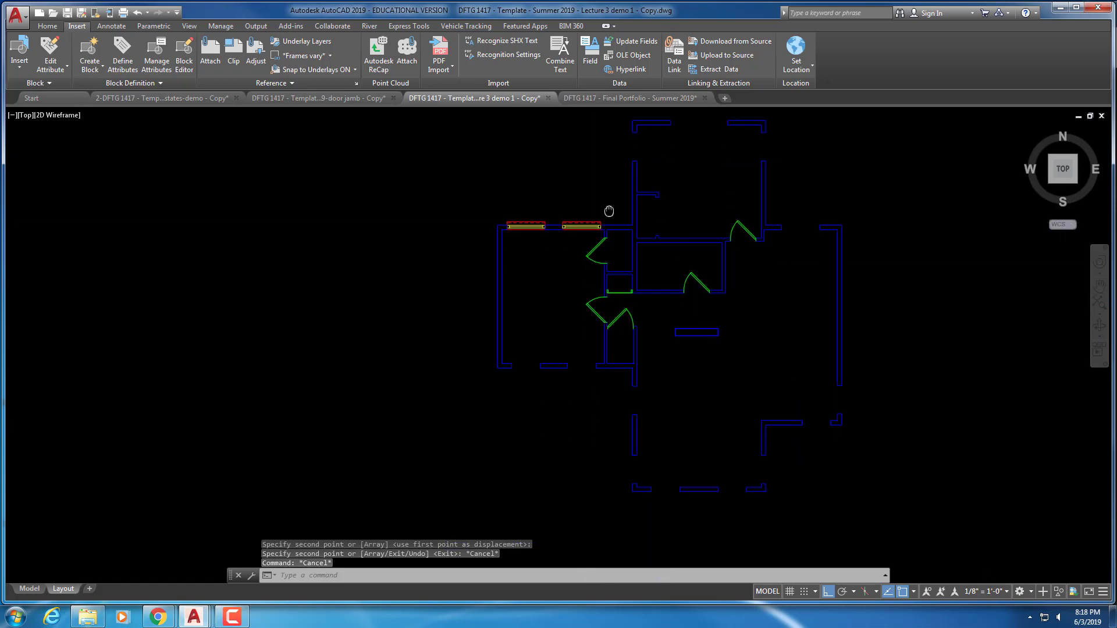
key("Escape")
key("Escape")
type("c")
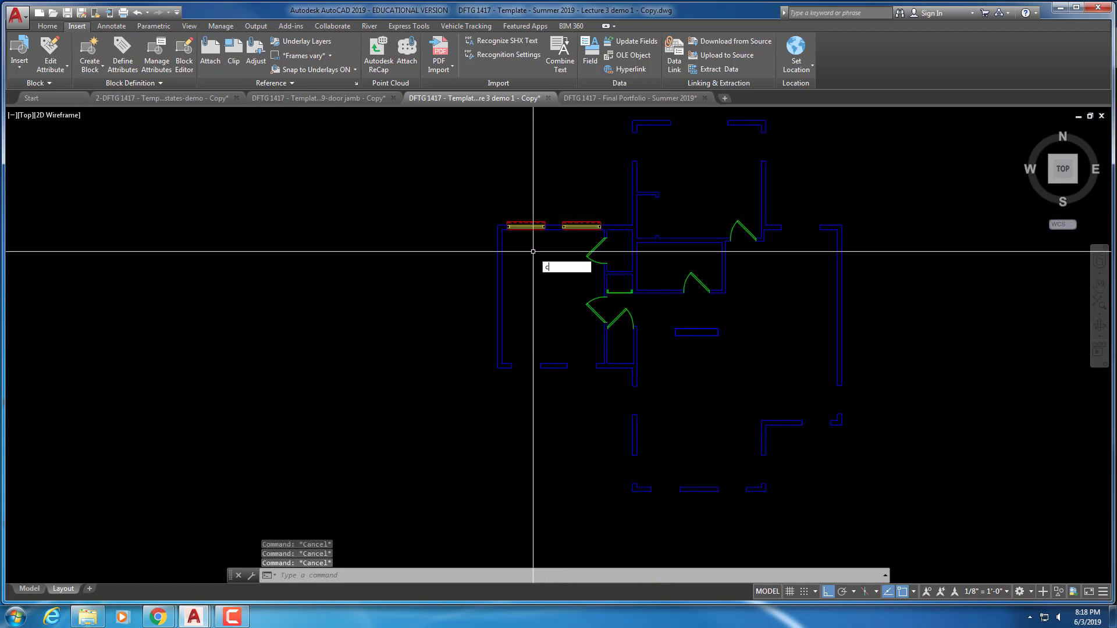
type("o")
key("Return")
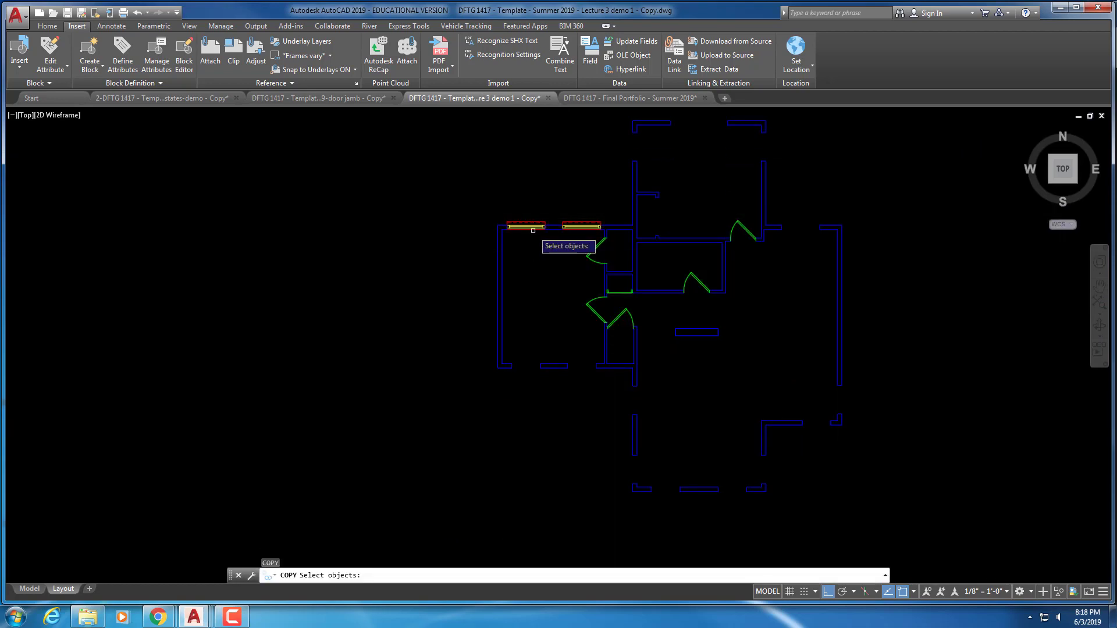
left_click(530, 231)
key("Return")
left_click(530, 236)
Place a window copy below the others and rotate it 180° to face outward
left_click(530, 302)
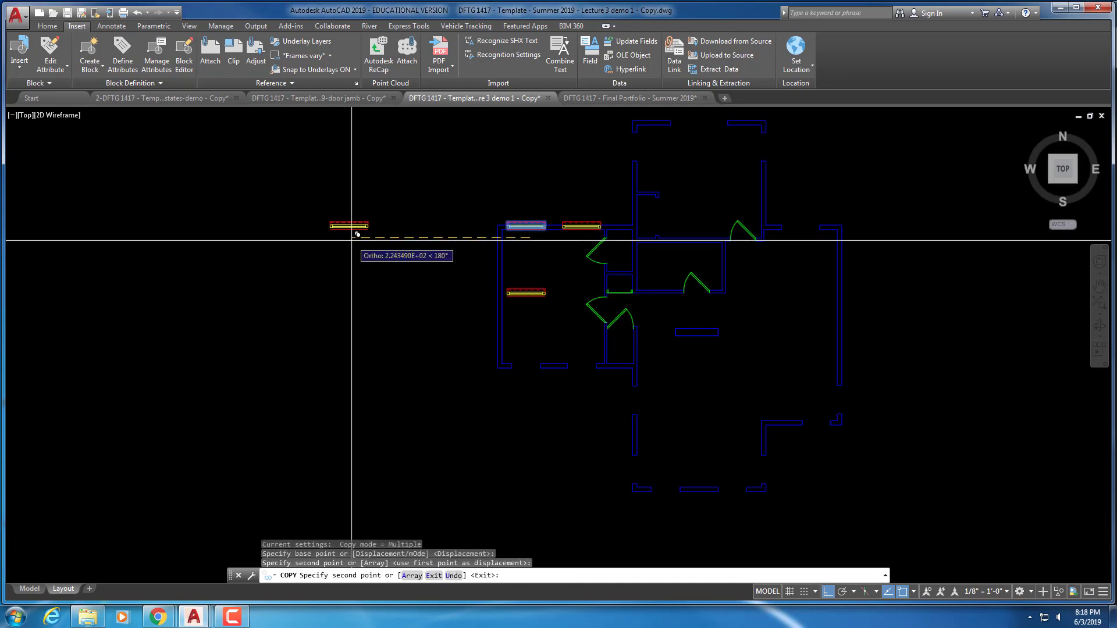
key("Escape")
type("ro")
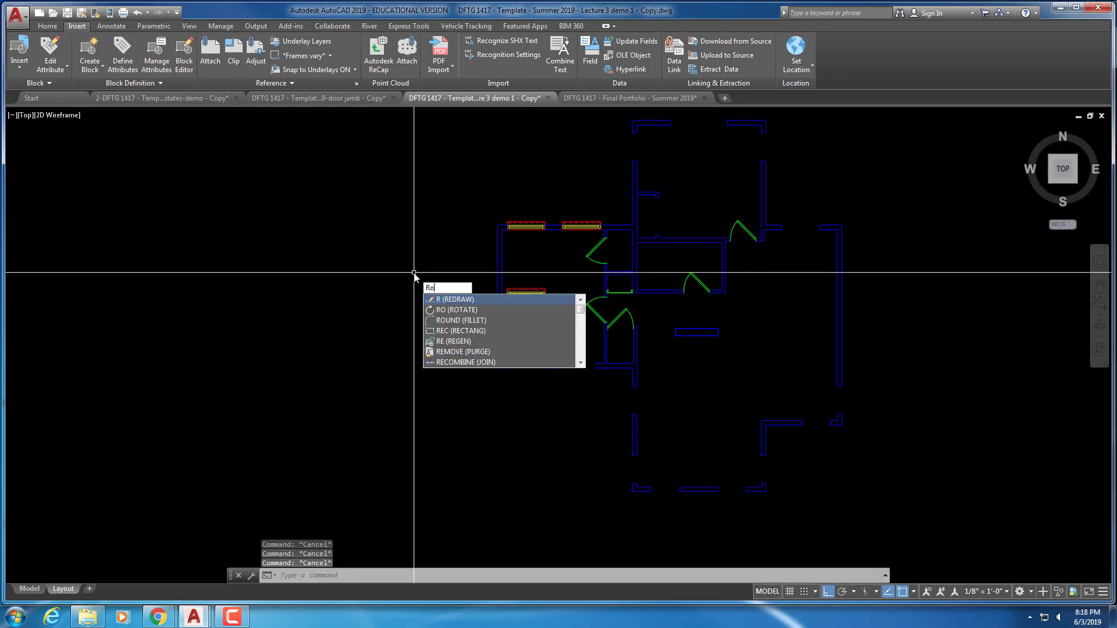
key("Return")
left_click(526, 293)
key("Return")
left_click(527, 293)
scroll(407, 242, "up", 2)
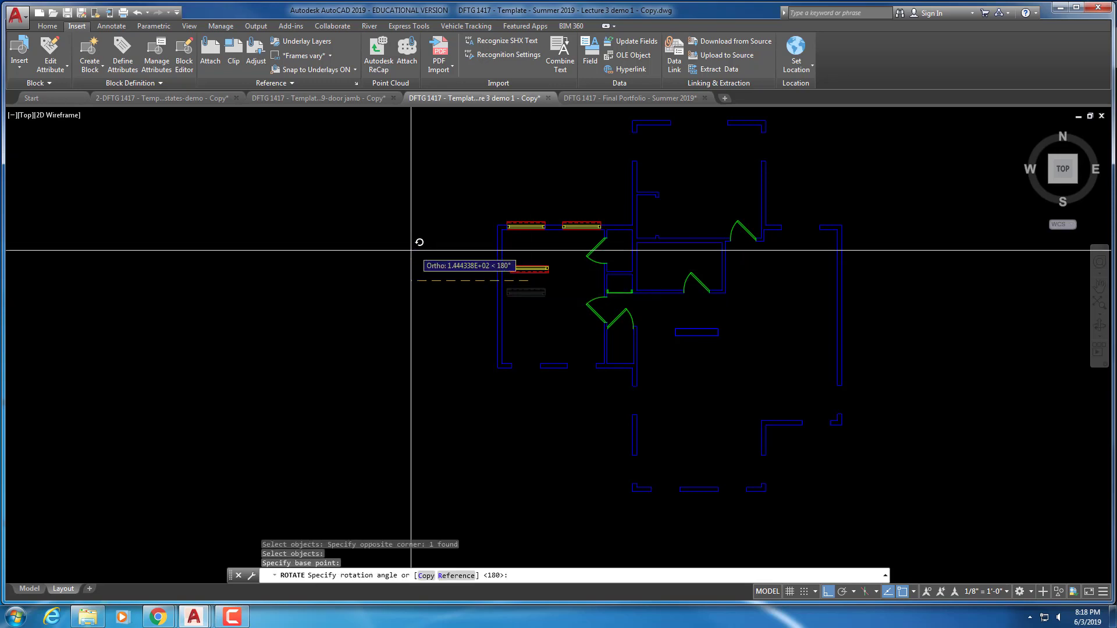
key("Return")
Start moving the flipped window copy, then cancel the unfinished move
type("m")
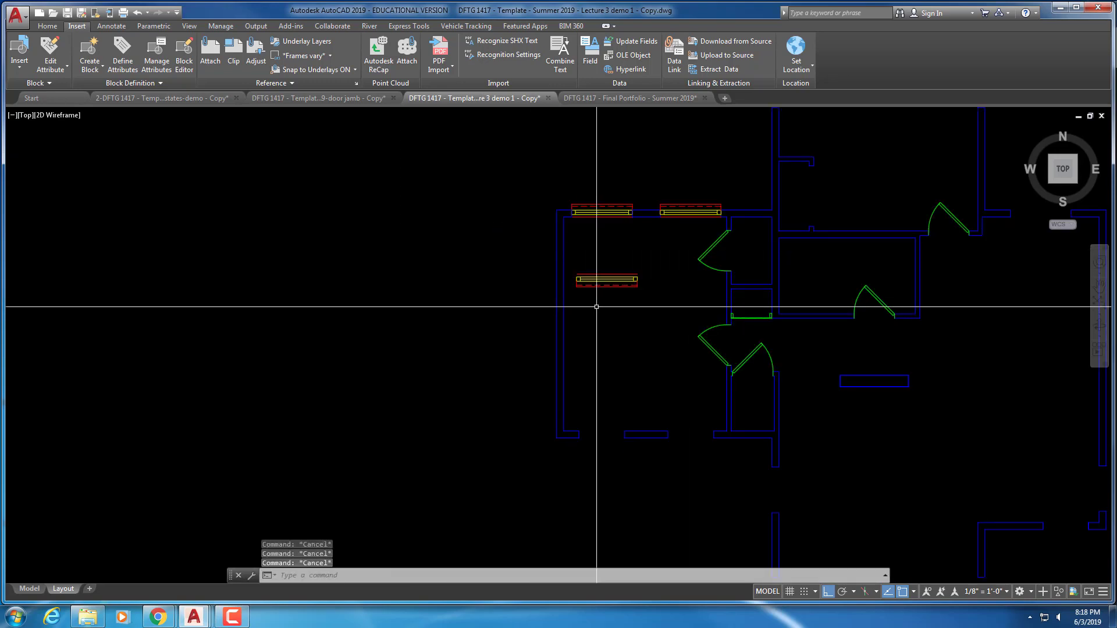
key("Return")
left_click(631, 254)
left_click(622, 286)
scroll(601, 296, "up", 4)
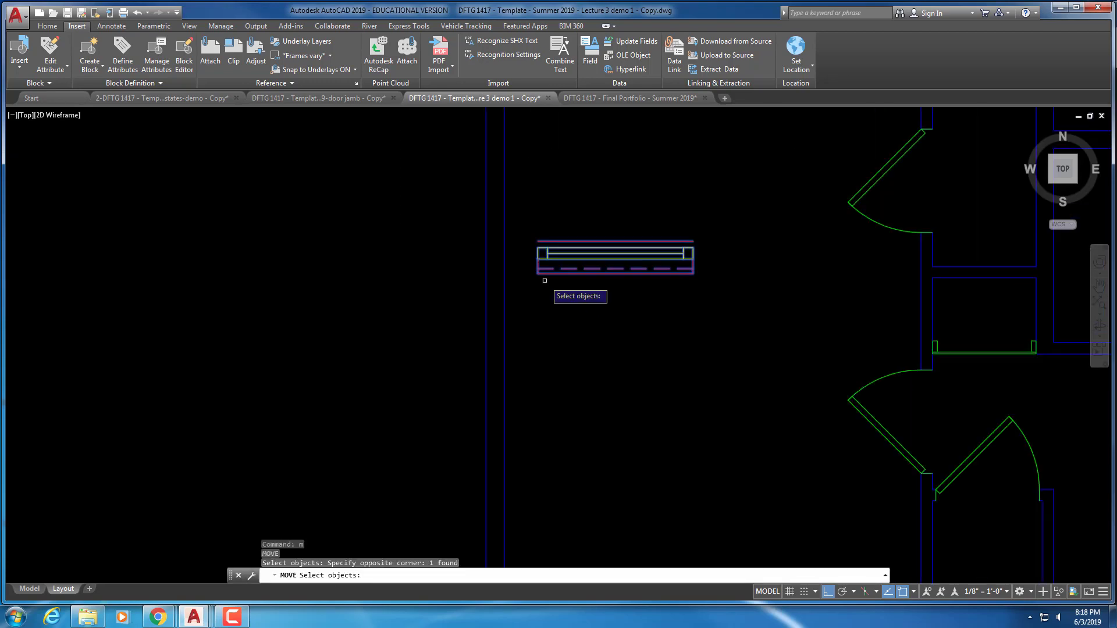
key("Return")
left_click(538, 259)
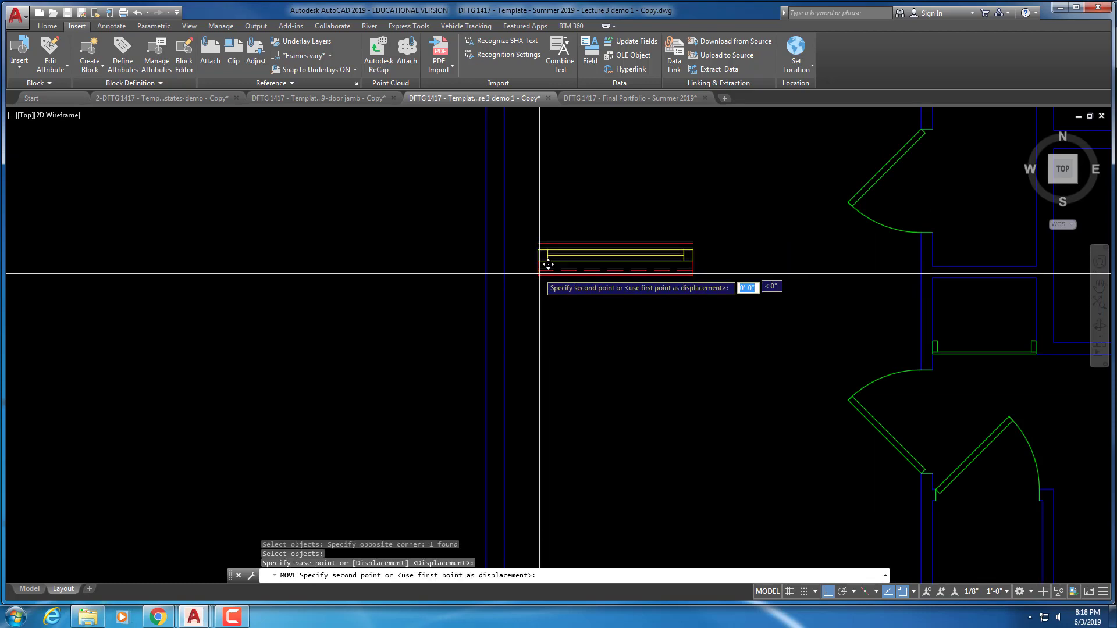
scroll(544, 303, "down", 3)
scroll(549, 362, "up", 6)
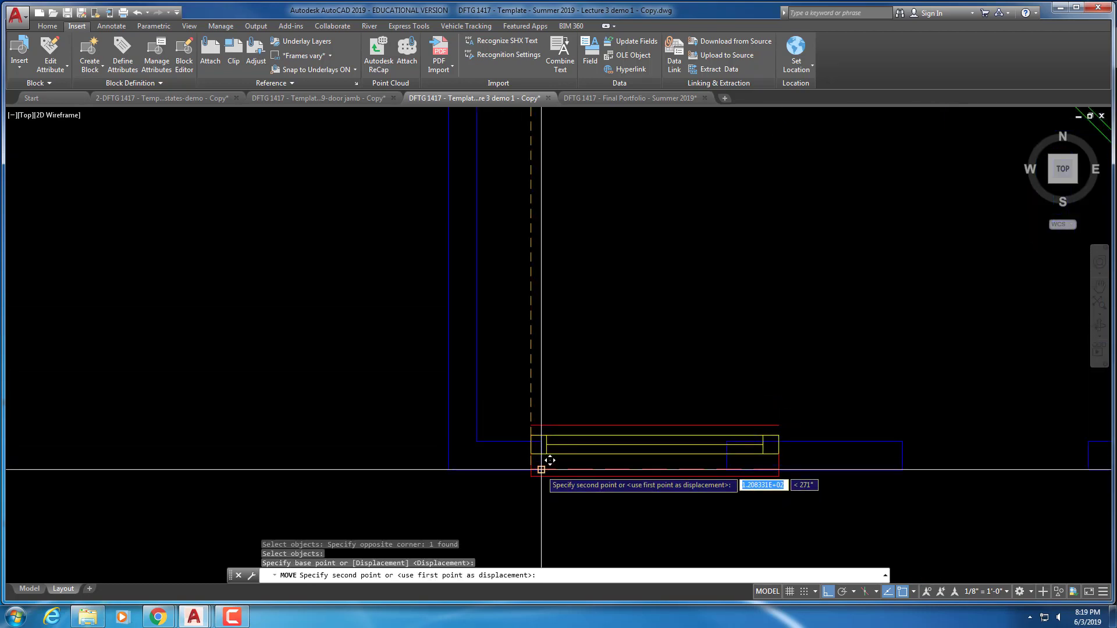
key("Escape")
key("Escape")
key("Escape")
scroll(567, 453, "up", 5)
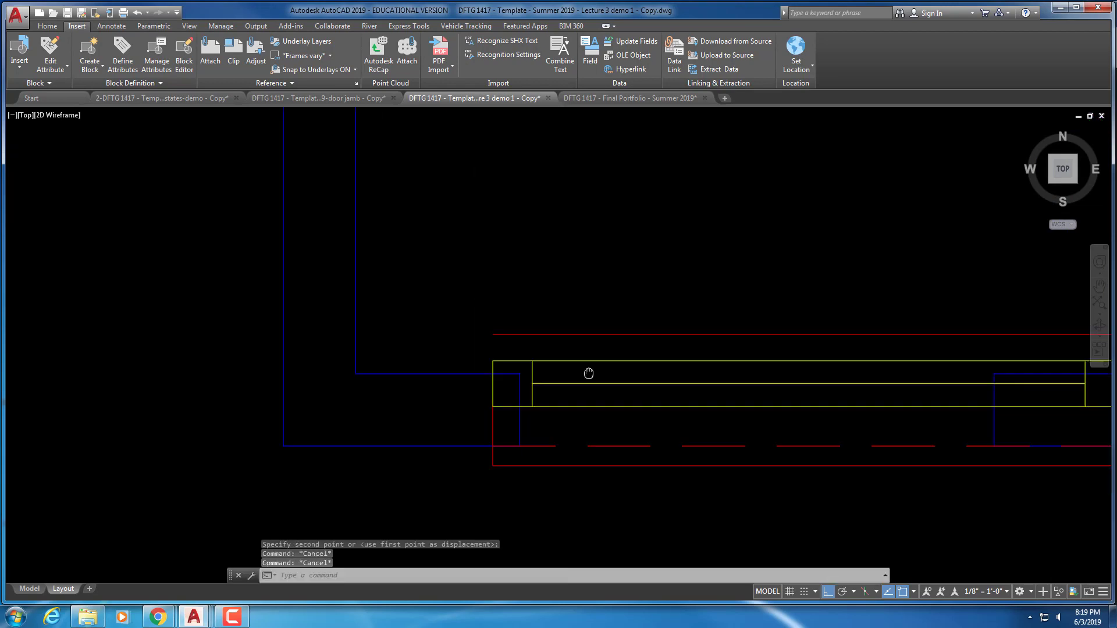
Move the flipped window into the south wall opening of the left room
type("m")
key("Return")
left_click(631, 375)
left_click(606, 326)
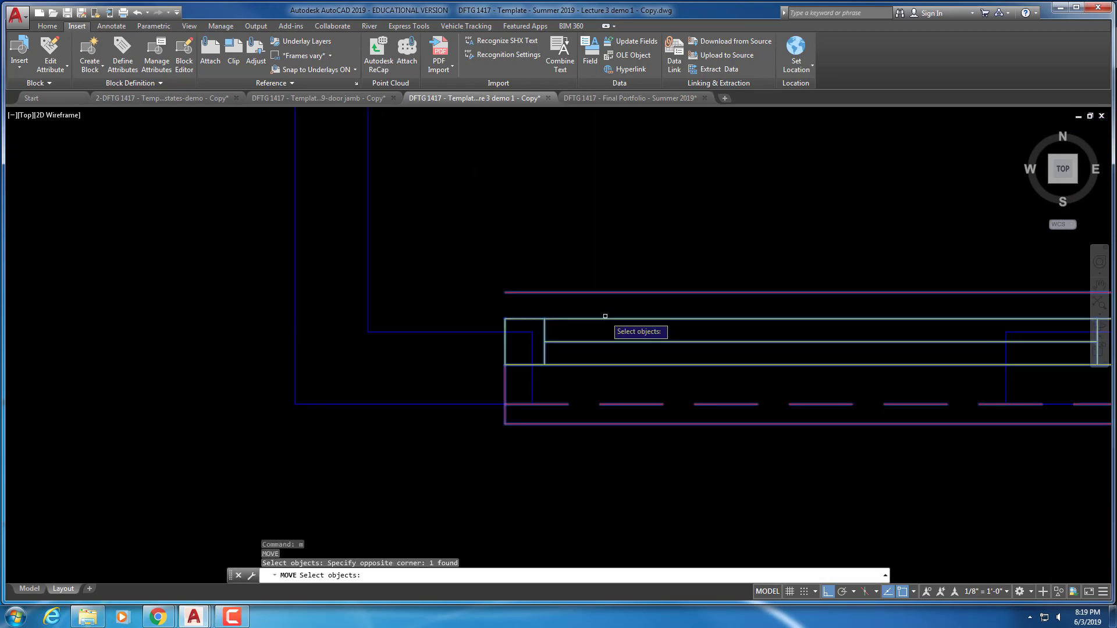
key("Return")
left_click(506, 366)
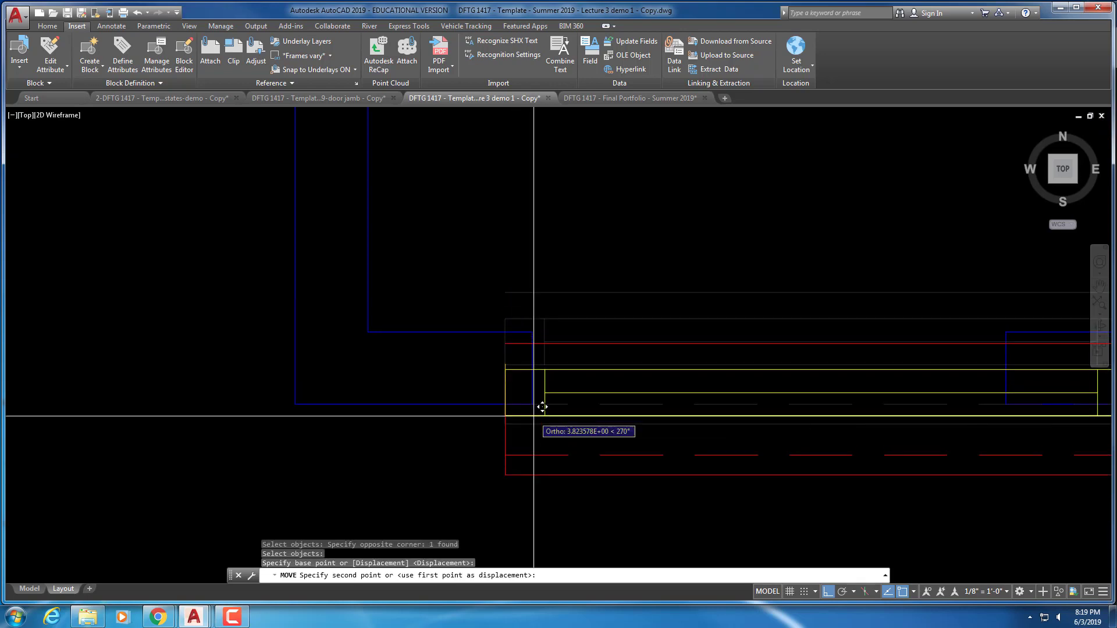
left_click(532, 405)
scroll(576, 416, "down", 4)
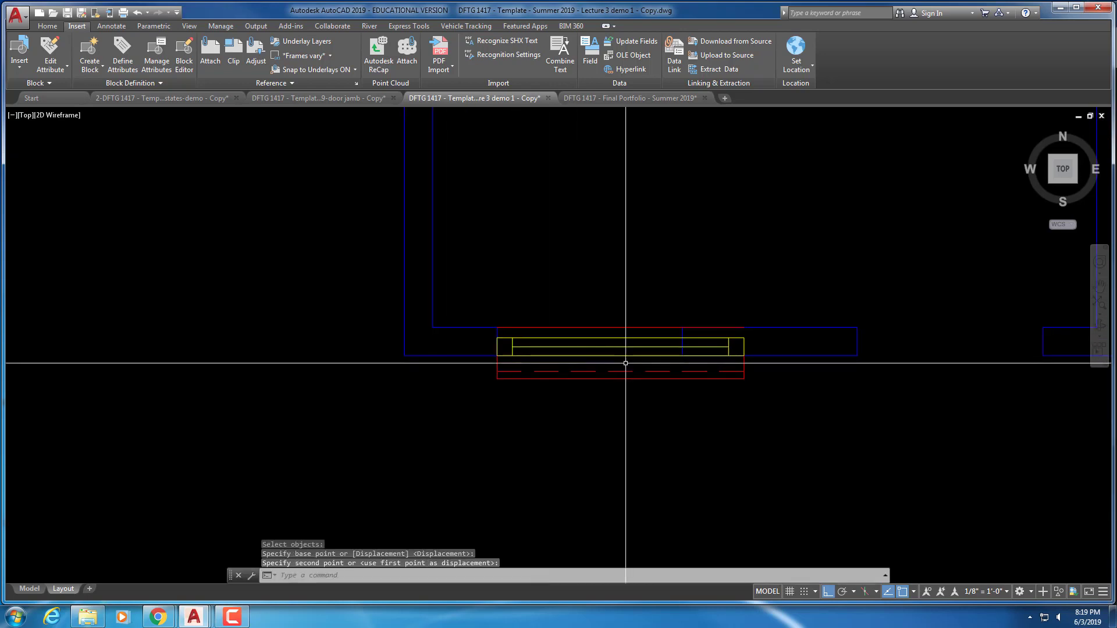
key("Escape")
Align the window block with the opening's corner and adjust its end point
left_click(625, 349)
key("Escape")
key("Escape")
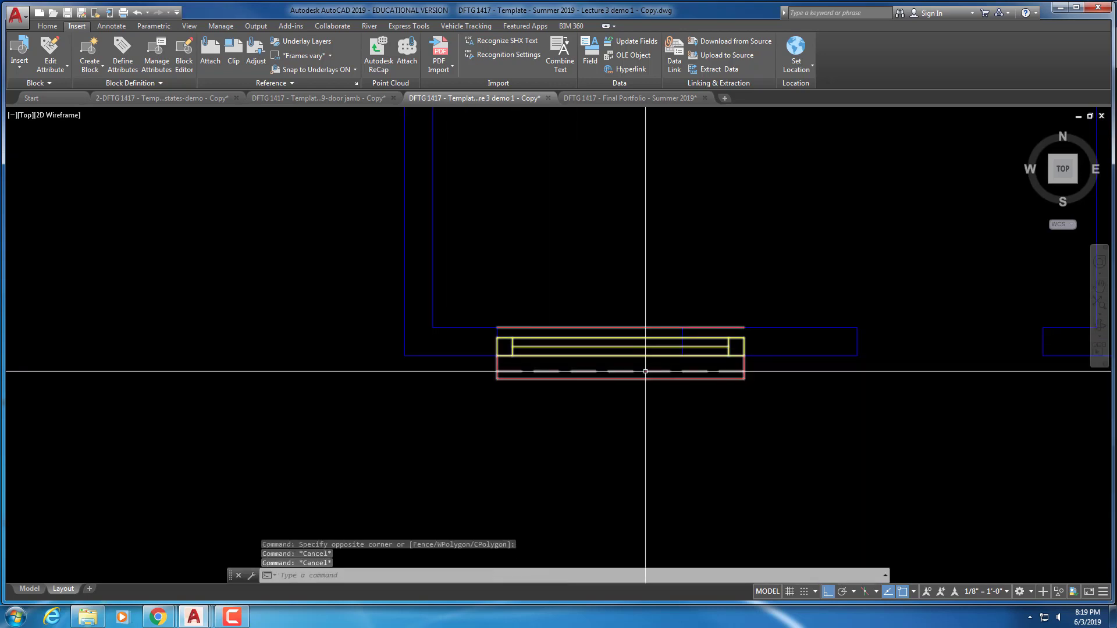
key("Return")
left_click(718, 374)
left_click(773, 392)
key("Return")
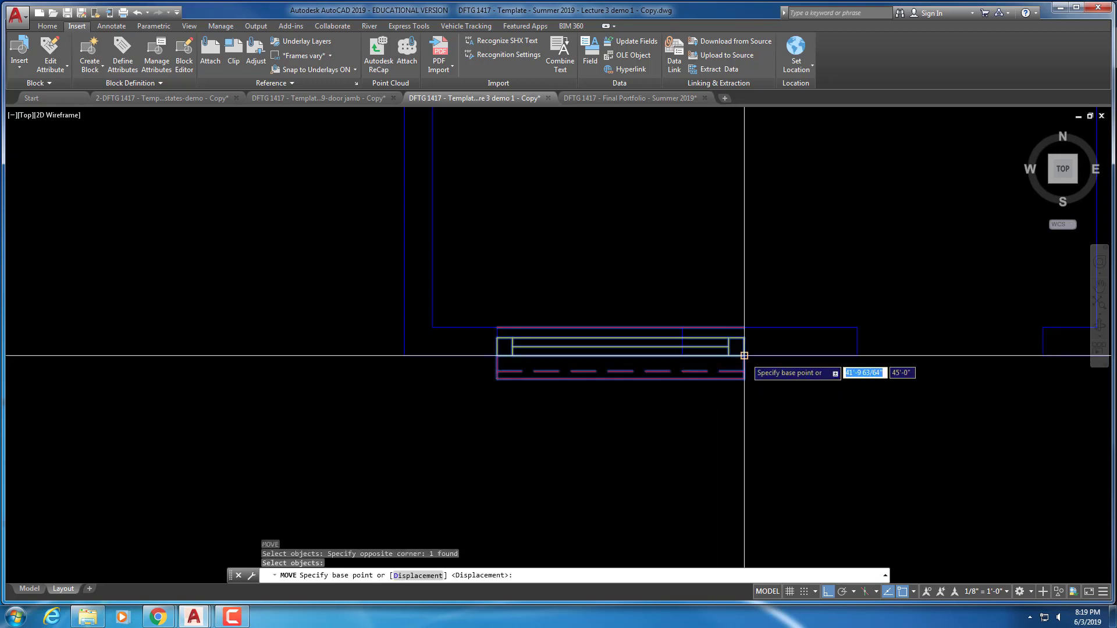
left_click(744, 355)
left_click(683, 355)
key("Escape")
key("Escape")
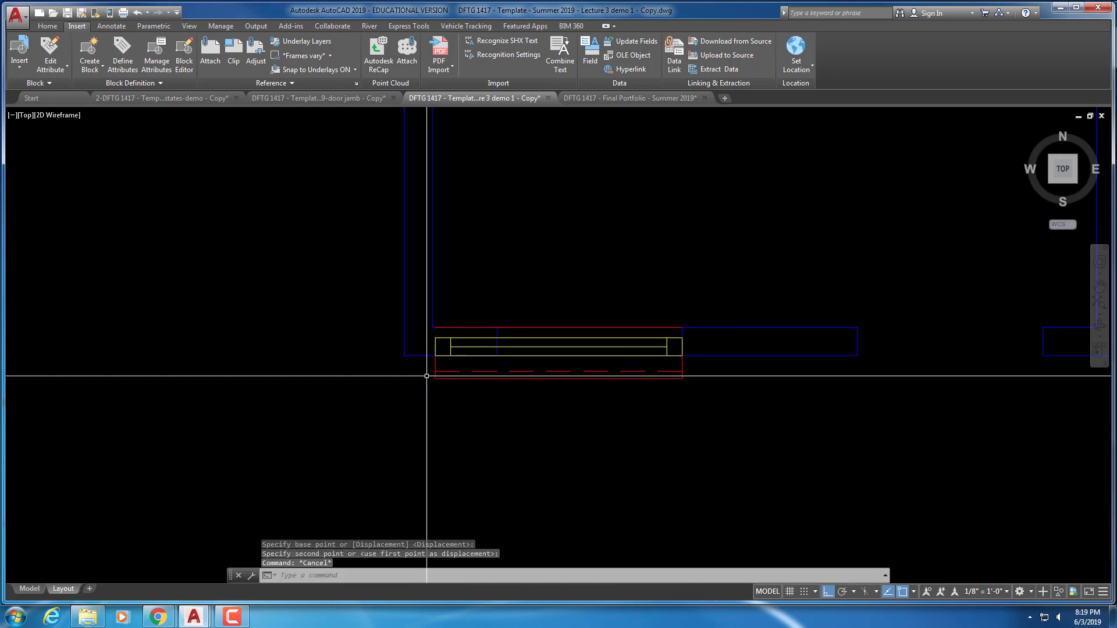
left_click(435, 379)
left_click(488, 387)
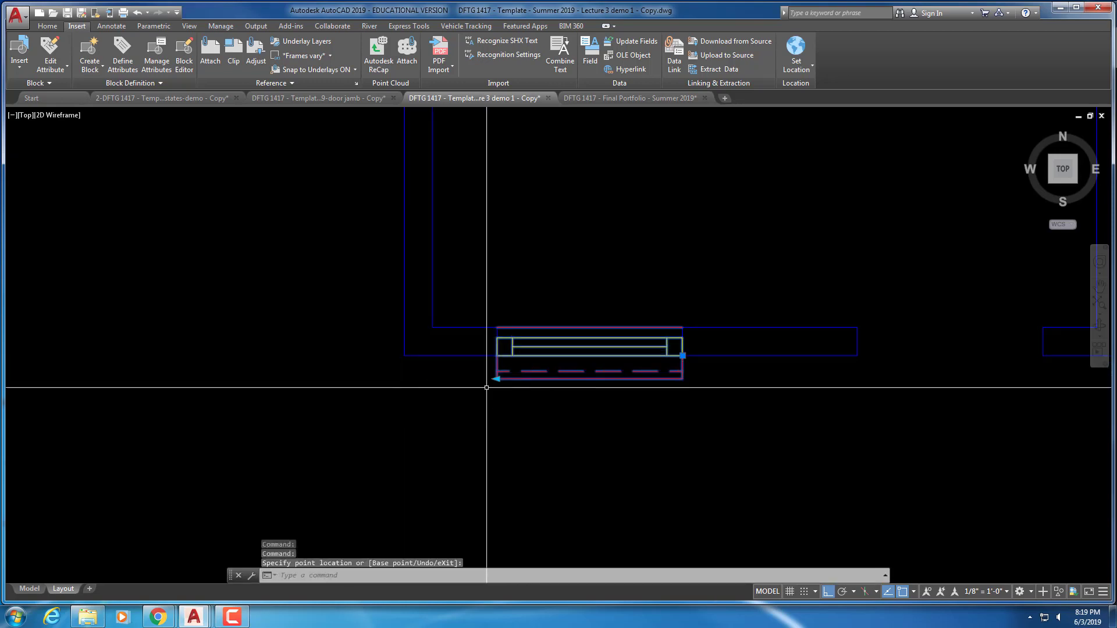
key("Escape")
scroll(481, 415, "down", 2)
key("Escape")
key("Escape")
Copy the window into the second opening of the left room's lower wall
type("Co")
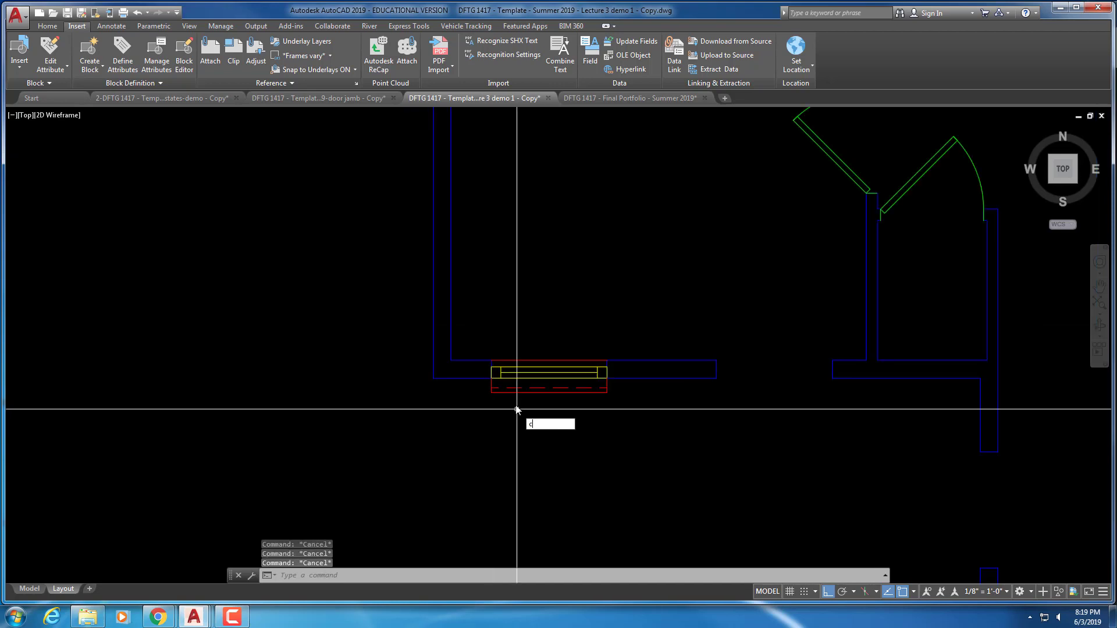
key("Return")
left_click(576, 389)
left_click(527, 403)
key("Return")
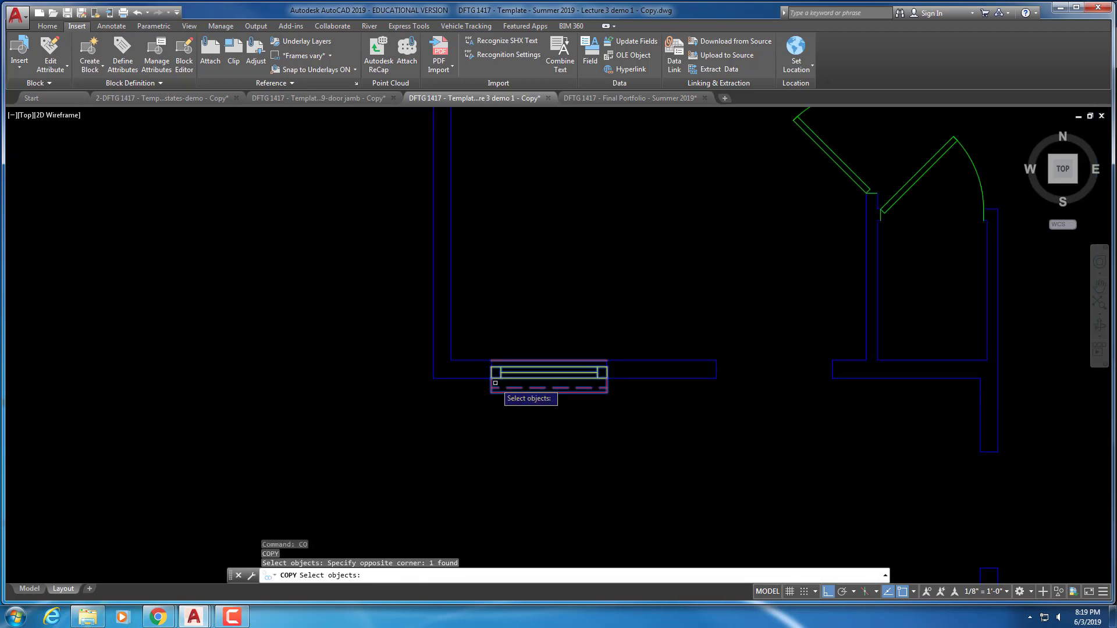
left_click(491, 377)
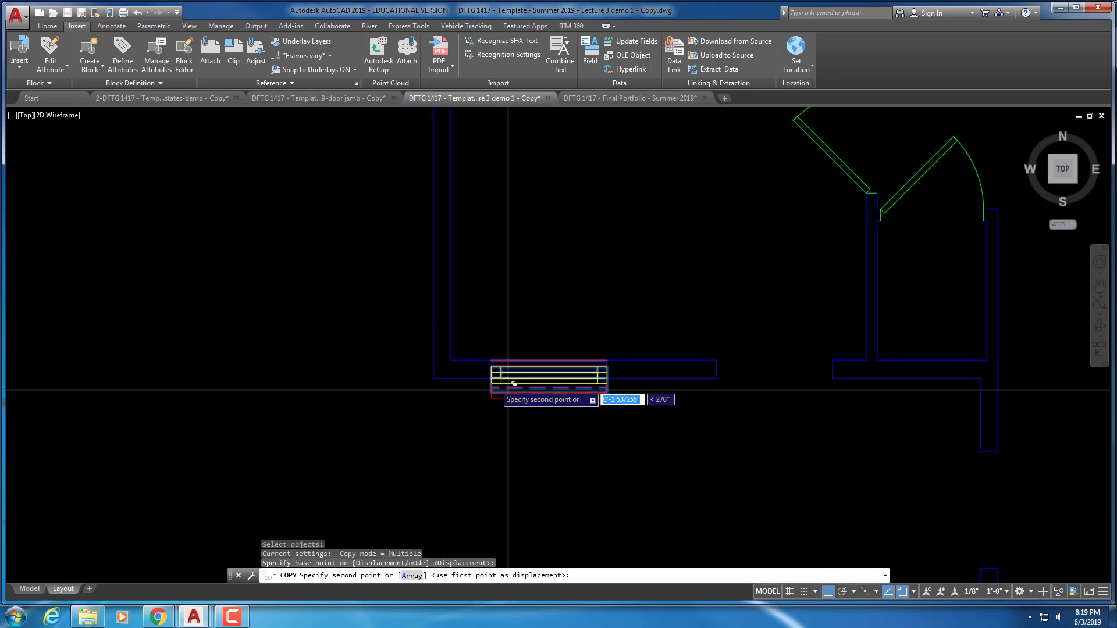
left_click(719, 378)
scroll(719, 384, "down", 2)
middle_click_drag(720, 410, 581, 277)
key("Escape")
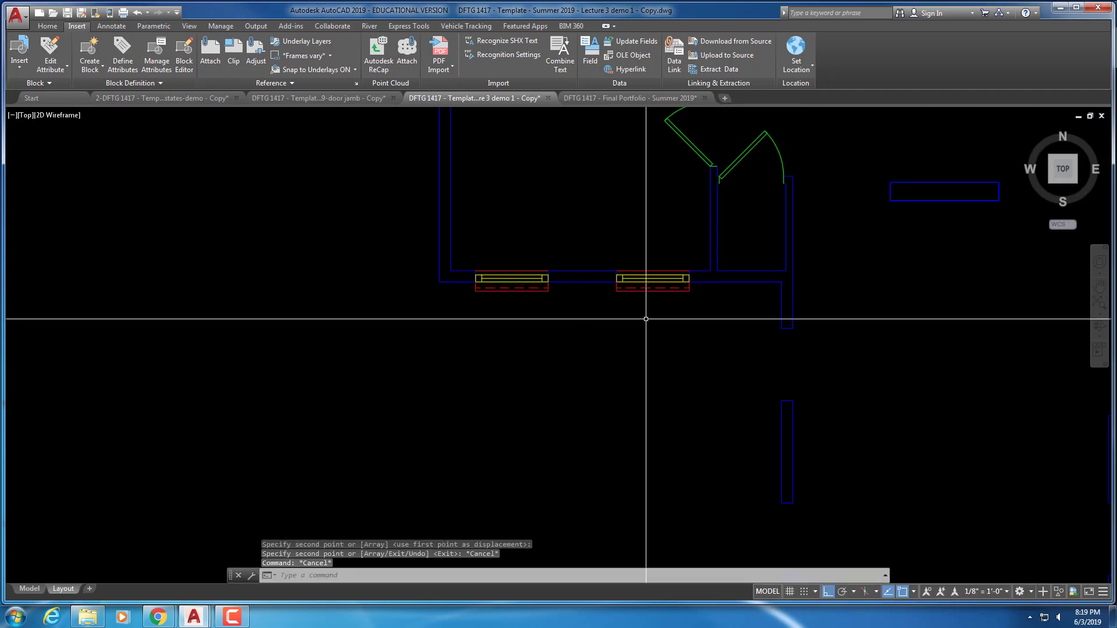
scroll(541, 271, "down", 4)
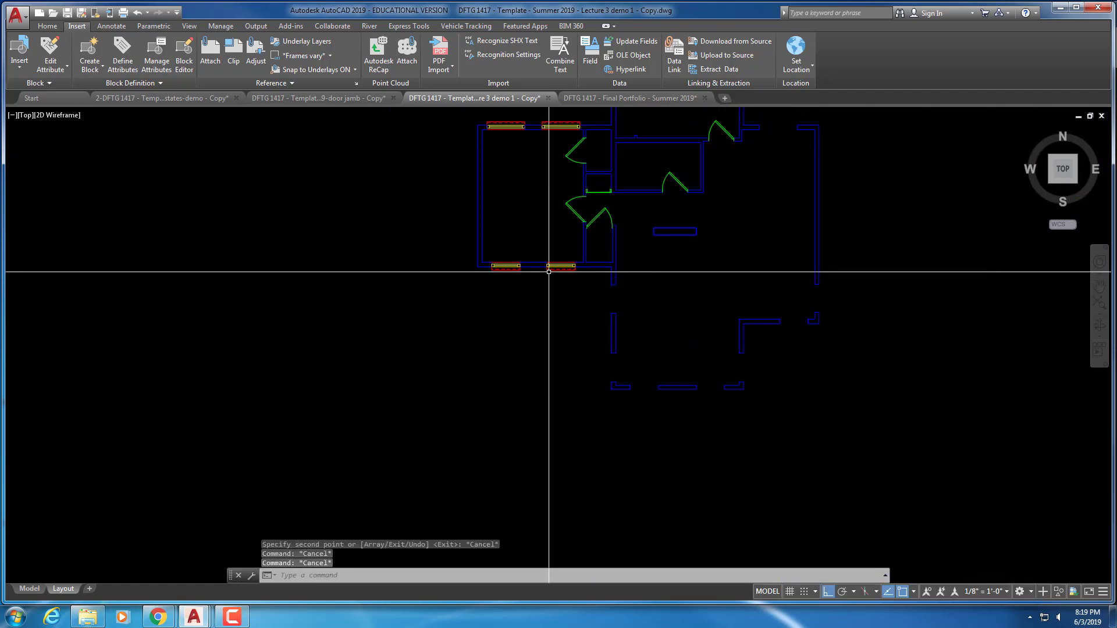
Copy the lower right window below the wall and rotate the copy vertical
type("ct o")
key("Return")
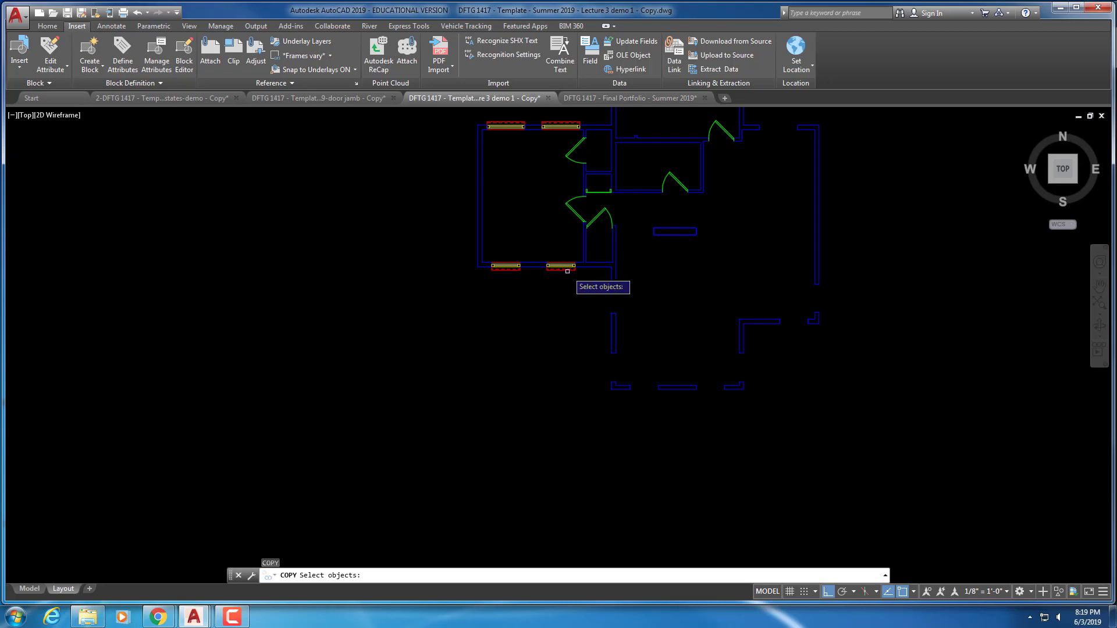
left_click(565, 271)
left_click(556, 305)
key("Escape")
key("Escape")
key("Escape")
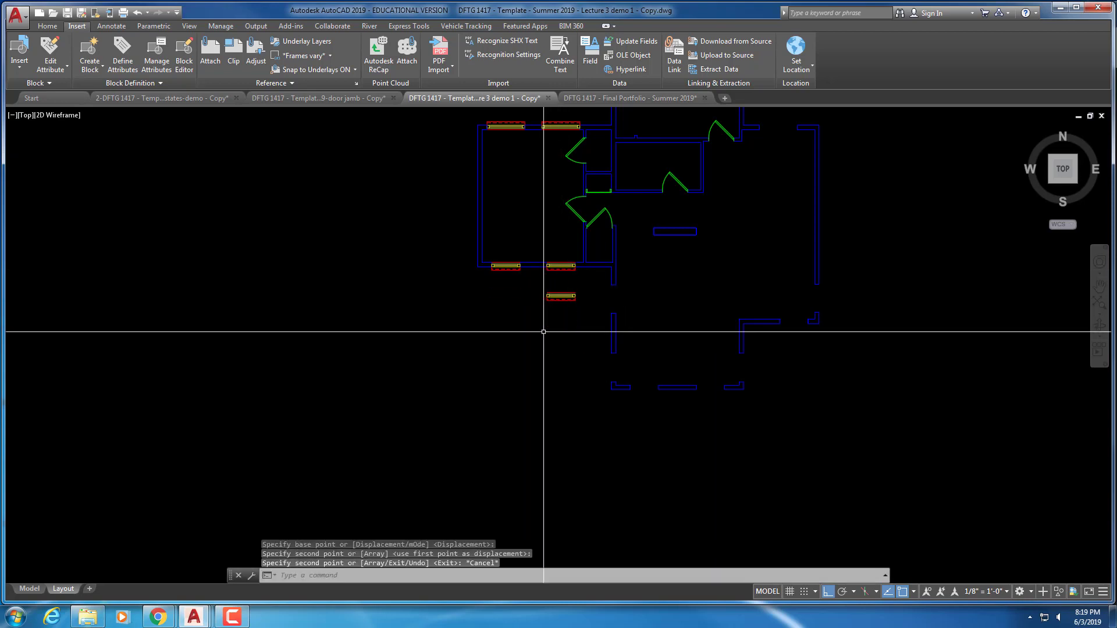
type("ro")
key("Return")
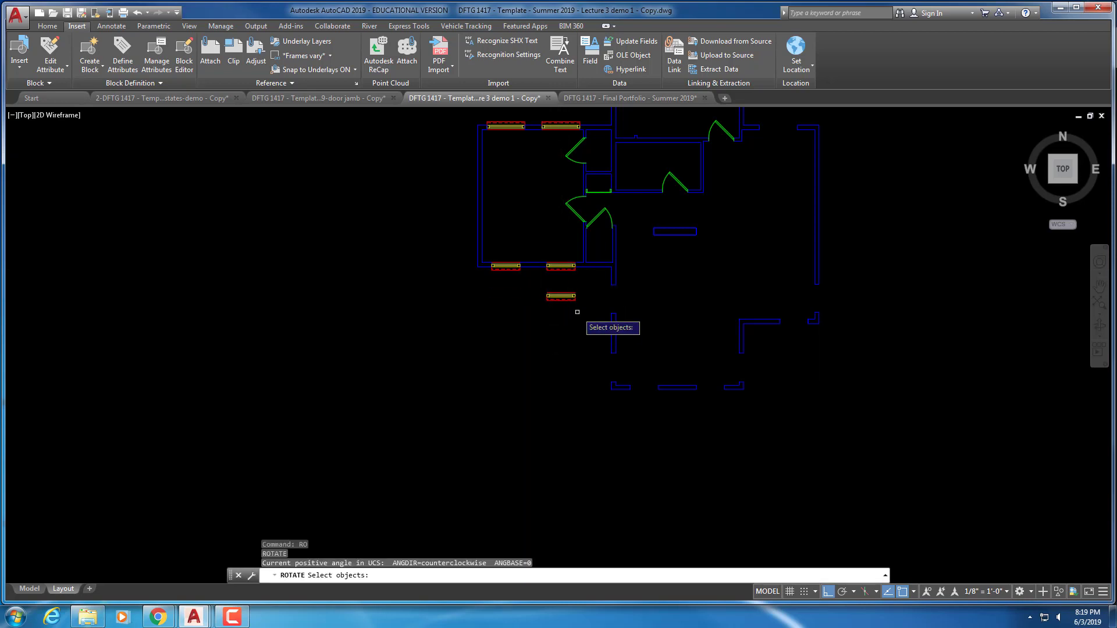
left_click_drag(540, 289, 580, 307)
key("Return")
left_click(575, 333)
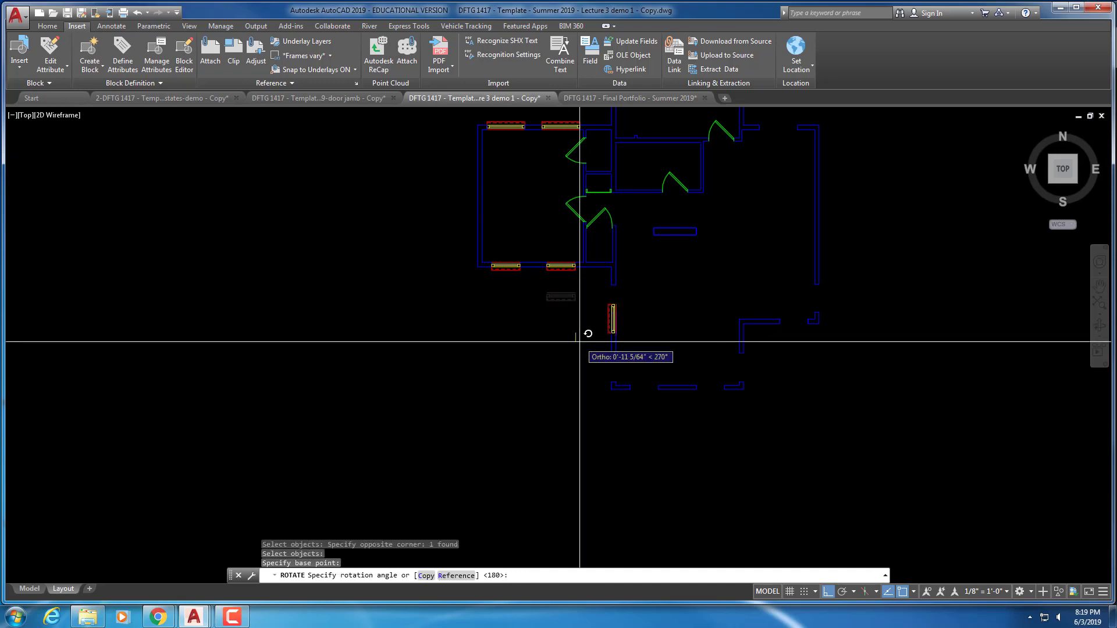
left_click(581, 342)
scroll(583, 326, "up", 5)
key("Escape")
key("Escape")
key("Escape")
scroll(598, 302, "up", 3)
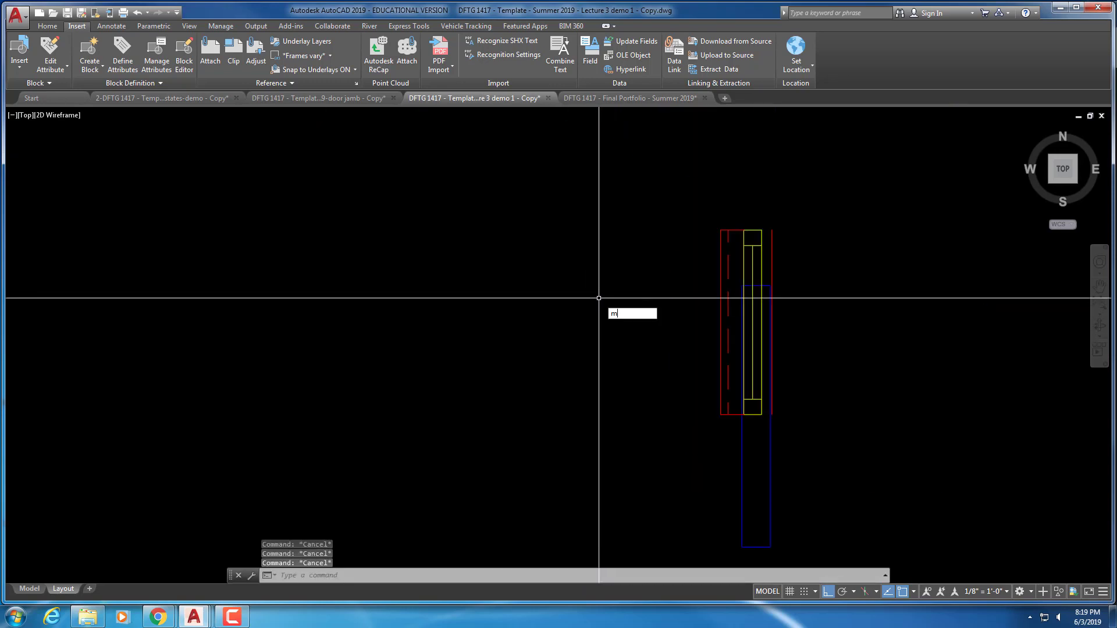
Move the vertical window into the left exterior side wall
key("Return")
left_click(820, 238)
left_click(760, 238)
key("Return")
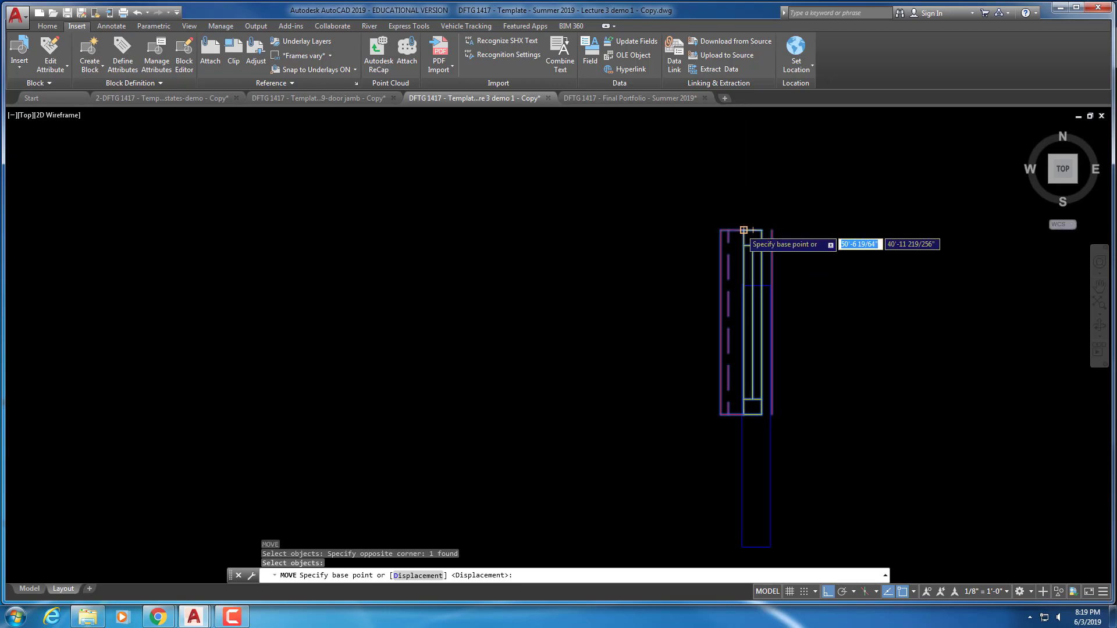
left_click(743, 230)
mouse_move(744, 230)
middle_mouse_down()
mouse_move(718, 367)
mouse_move(601, 213)
middle_mouse_up()
left_click(718, 252)
scroll(757, 307, "down", 3)
key("Escape")
key("Escape")
key("Escape")
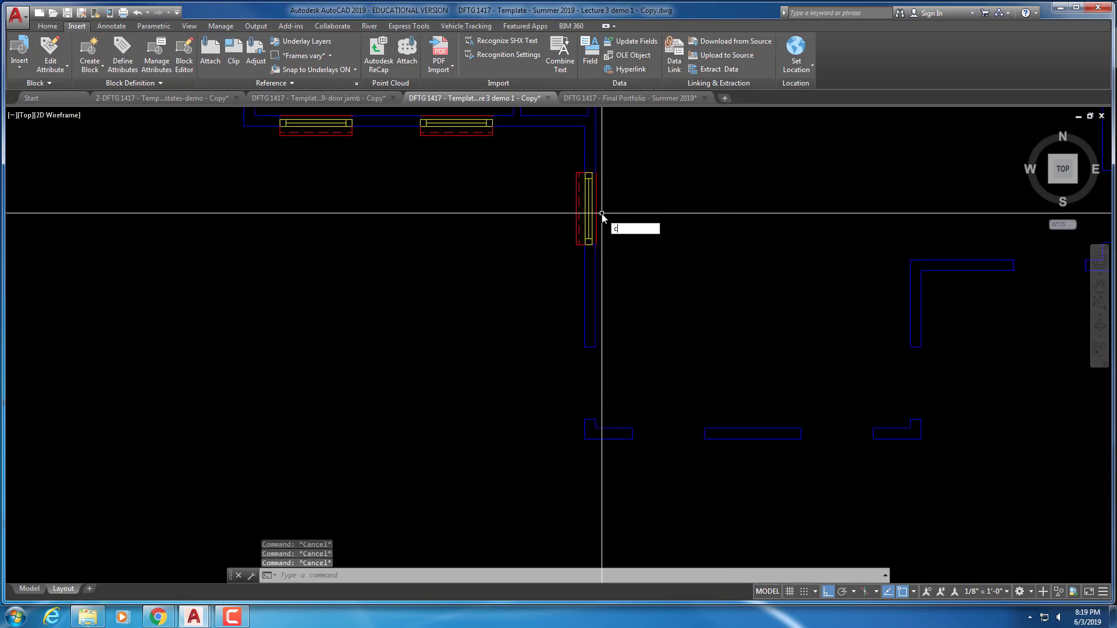
Copy the vertical window into the lower opening of the left exterior wall
type("c")
key("Return")
key("Escape")
type("co")
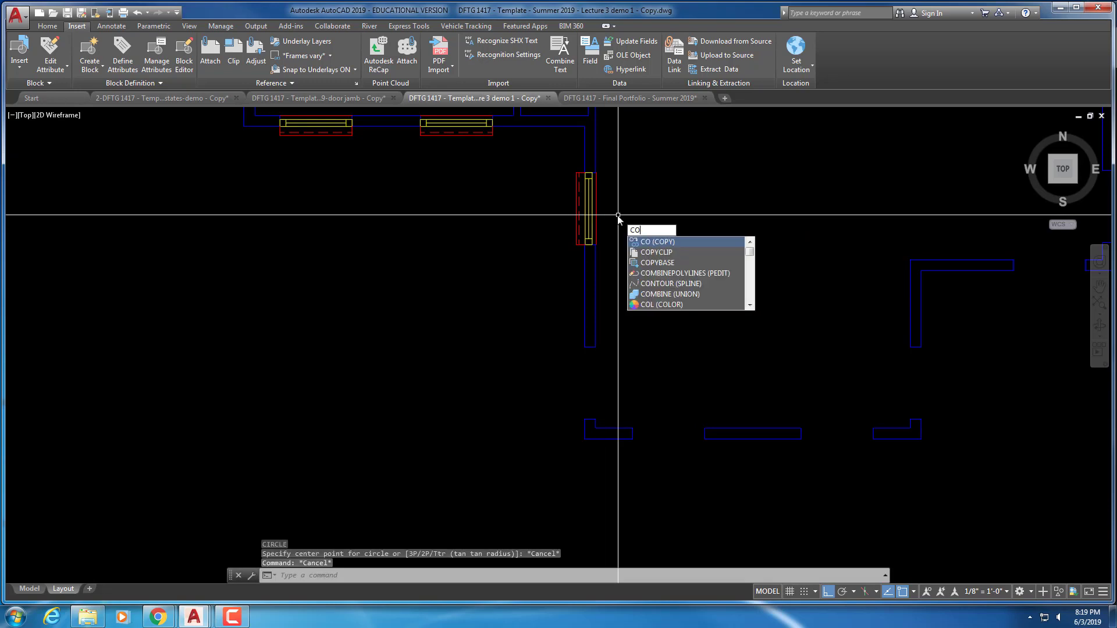
key("Return")
left_click(606, 221)
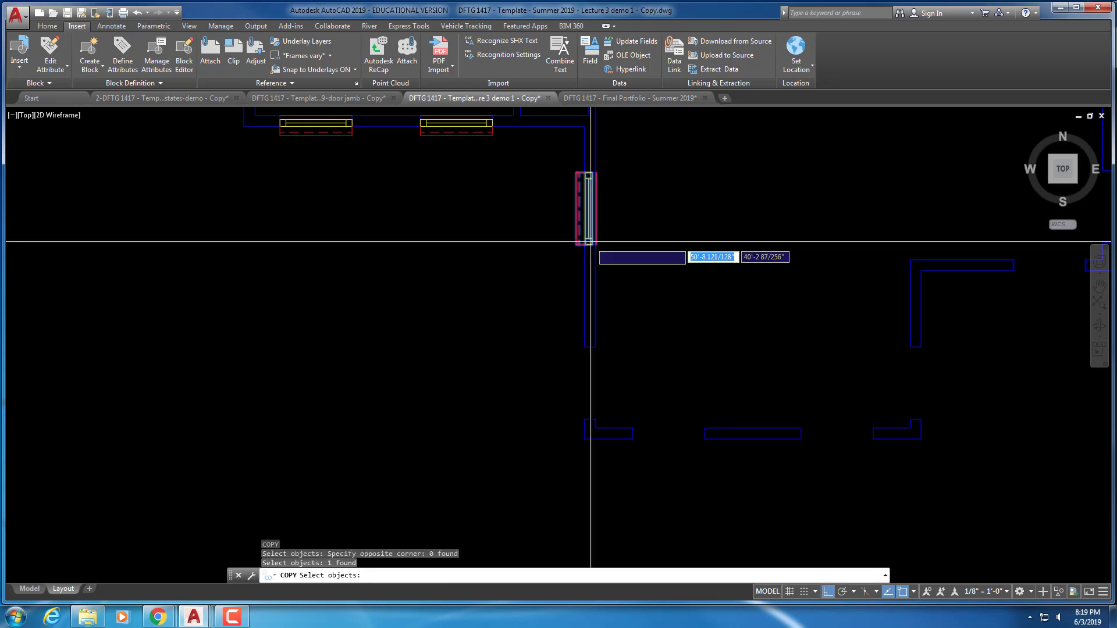
key("Return")
scroll(591, 239, "up", 7)
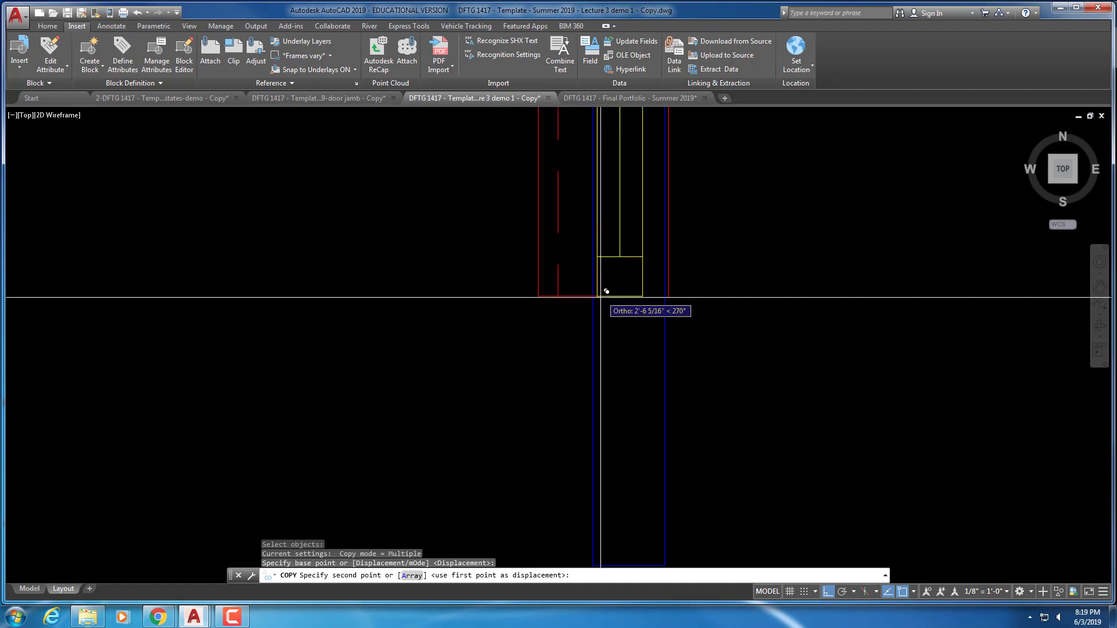
scroll(600, 403, "down", 1)
middle_click_drag(626, 351, 616, 349)
scroll(600, 369, "down", 4)
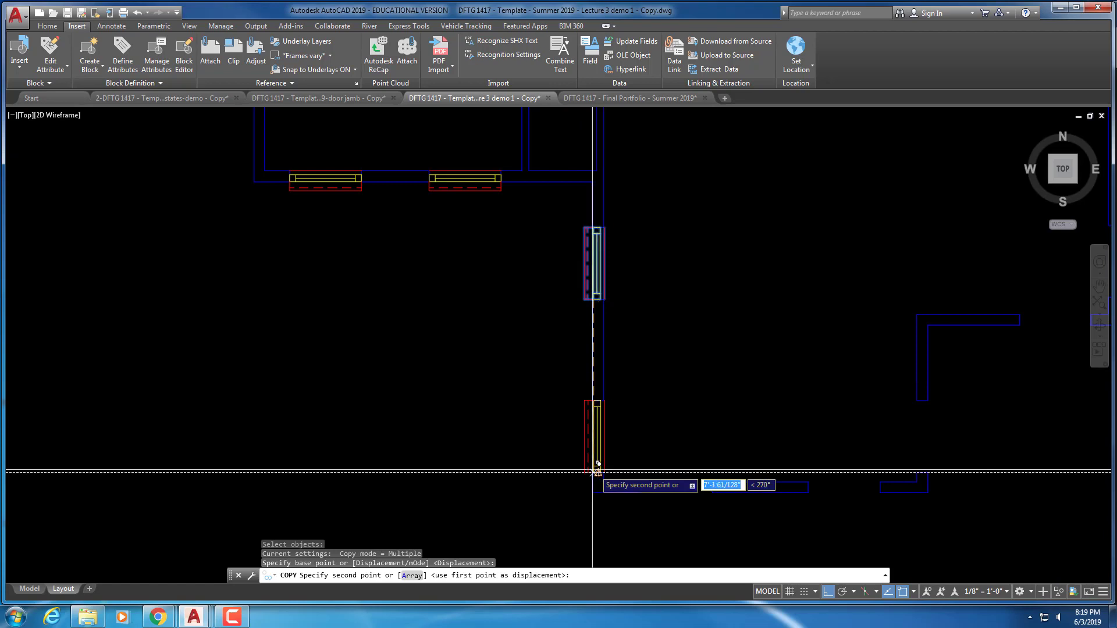
scroll(593, 471, "up", 3)
left_click(617, 477)
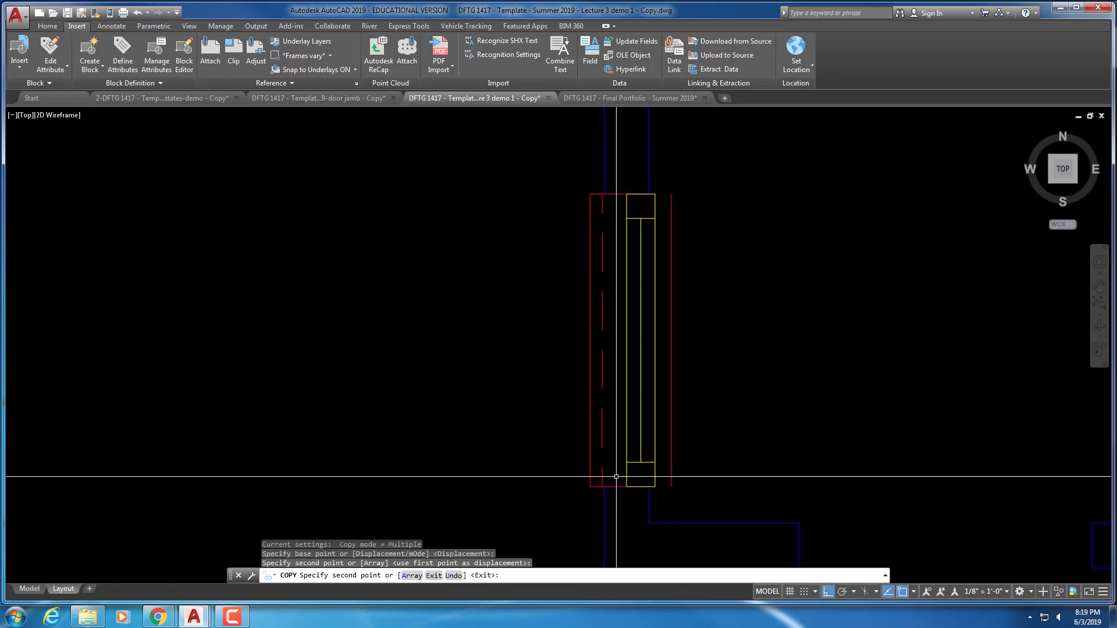
scroll(617, 477, "up", 2)
key("Escape")
key("Escape")
key("Escape")
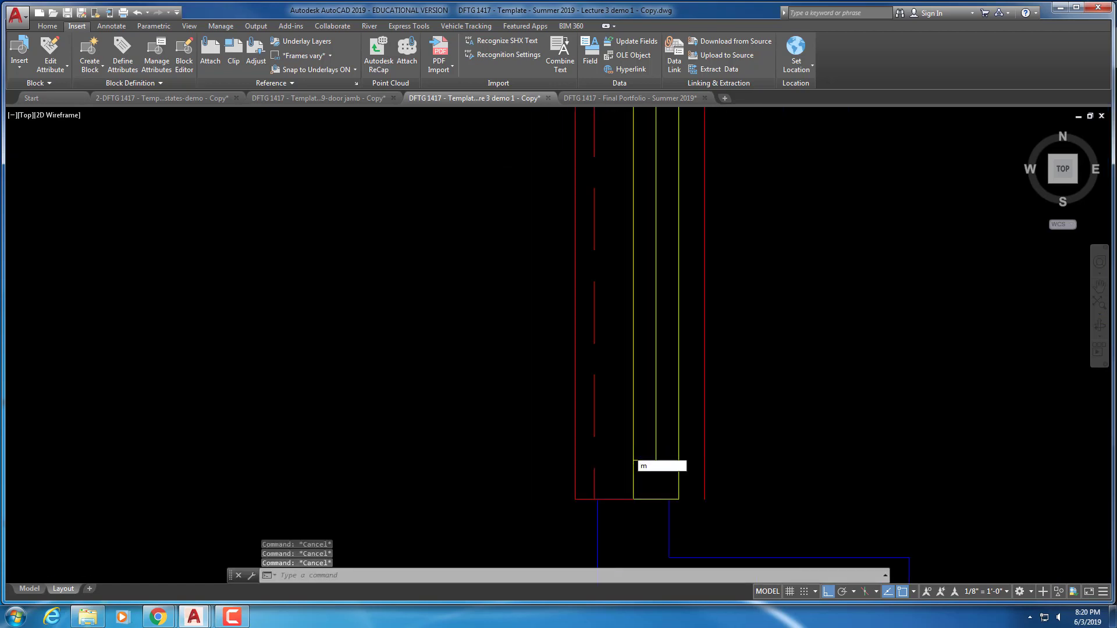
Start repositioning the copied window block, then abandon the move
key("Return")
left_click(648, 450)
left_click(620, 479)
key("Return")
left_click(634, 499)
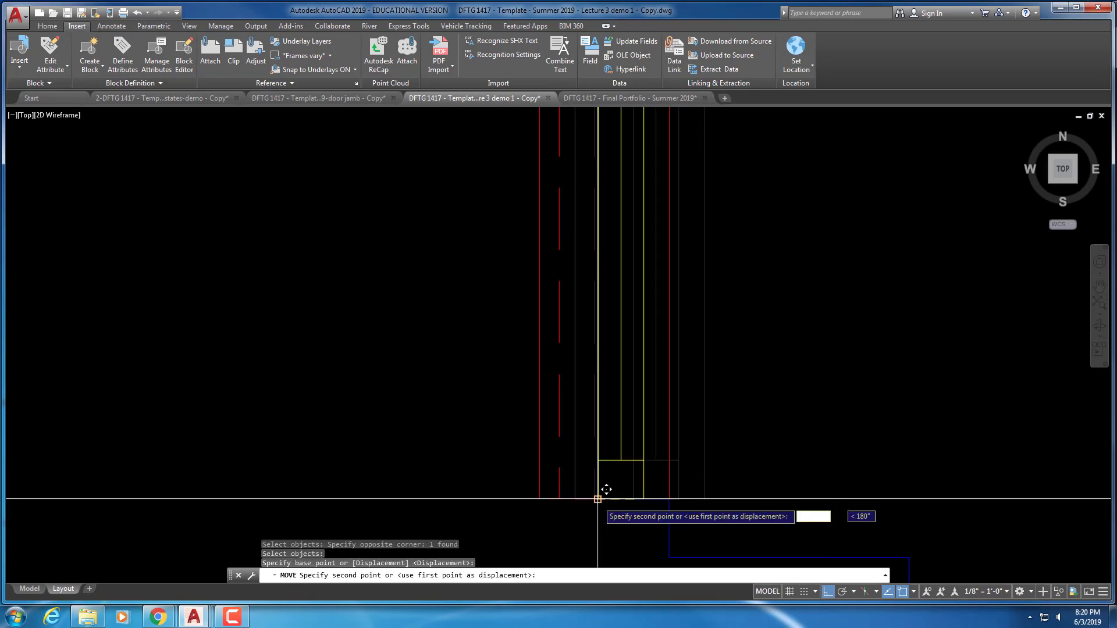
key("Escape")
scroll(598, 500, "down", 5)
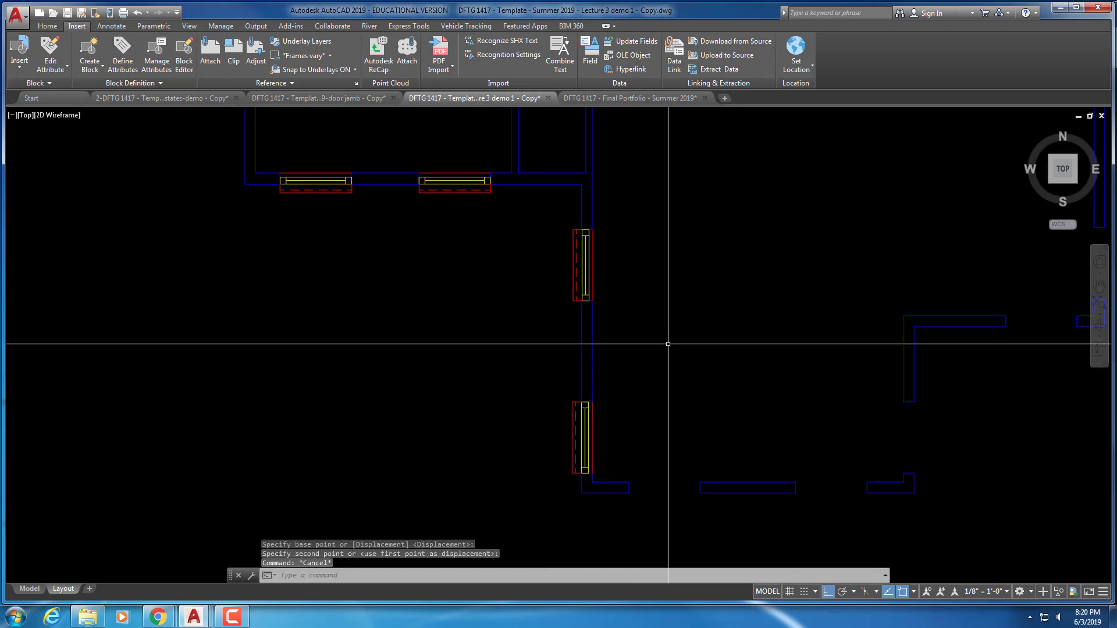
key("Escape")
key("Escape")
scroll(668, 344, "down", 2)
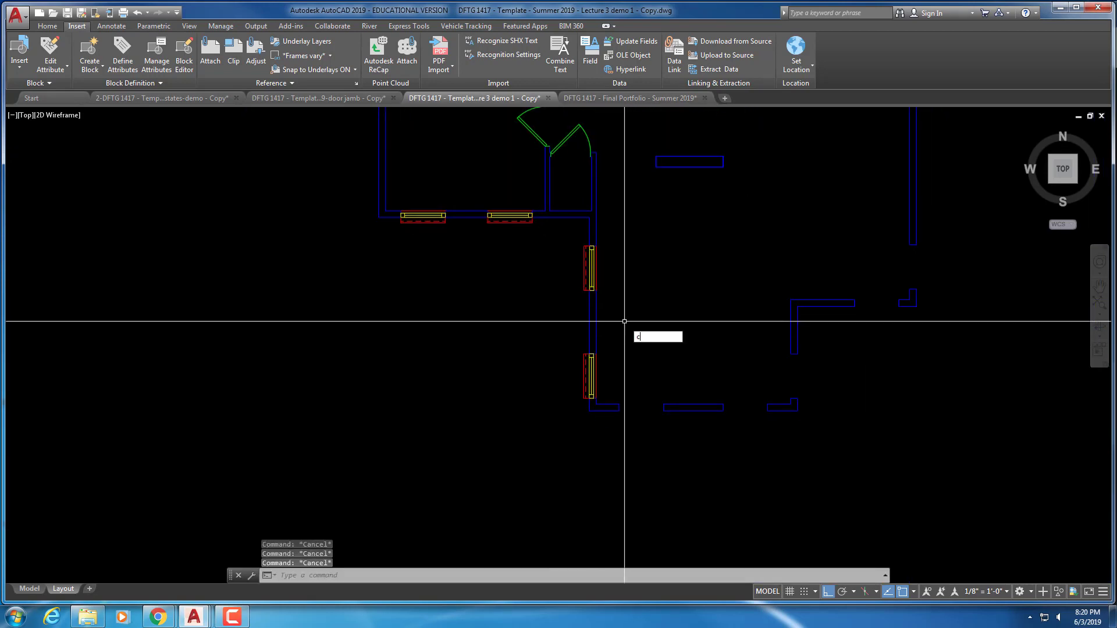
Copy the lower wall window and rotate the copy 90° to lie horizontal
type("co")
key("Return")
key("Return")
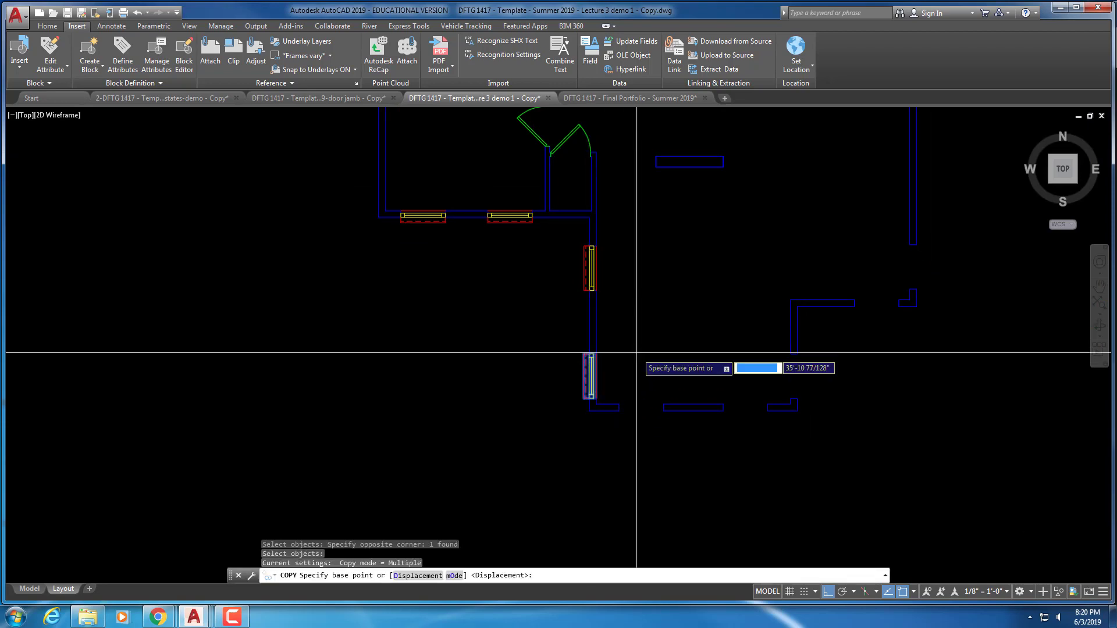
left_click(632, 359)
left_click(682, 358)
key("Escape")
type("r")
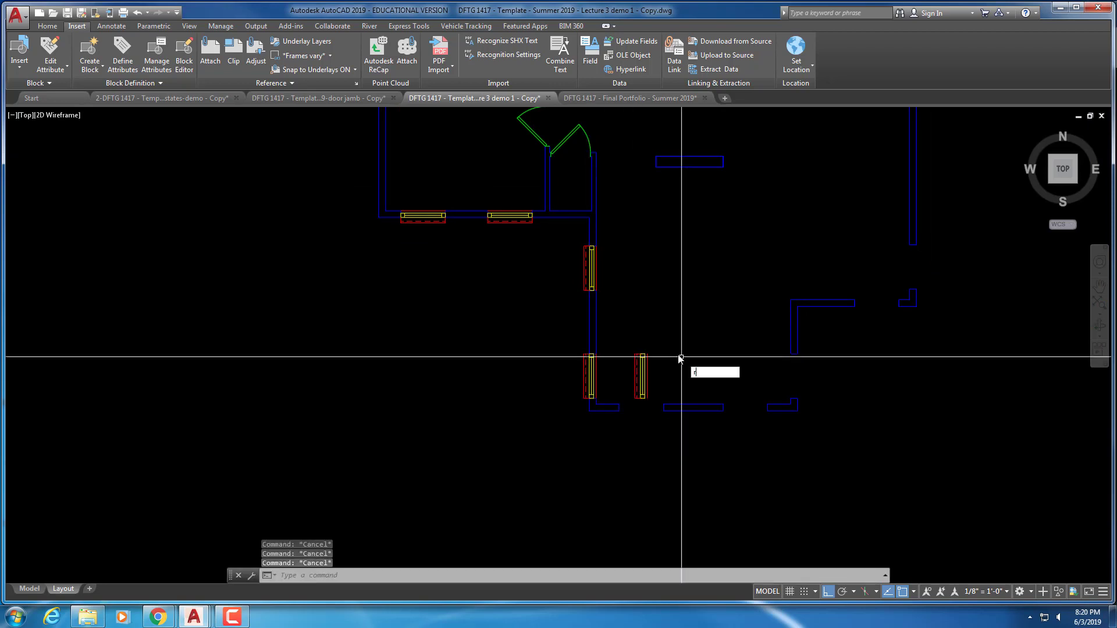
type("o")
key("Return")
left_click(656, 366)
left_click(635, 371)
key("Return")
left_click(681, 348)
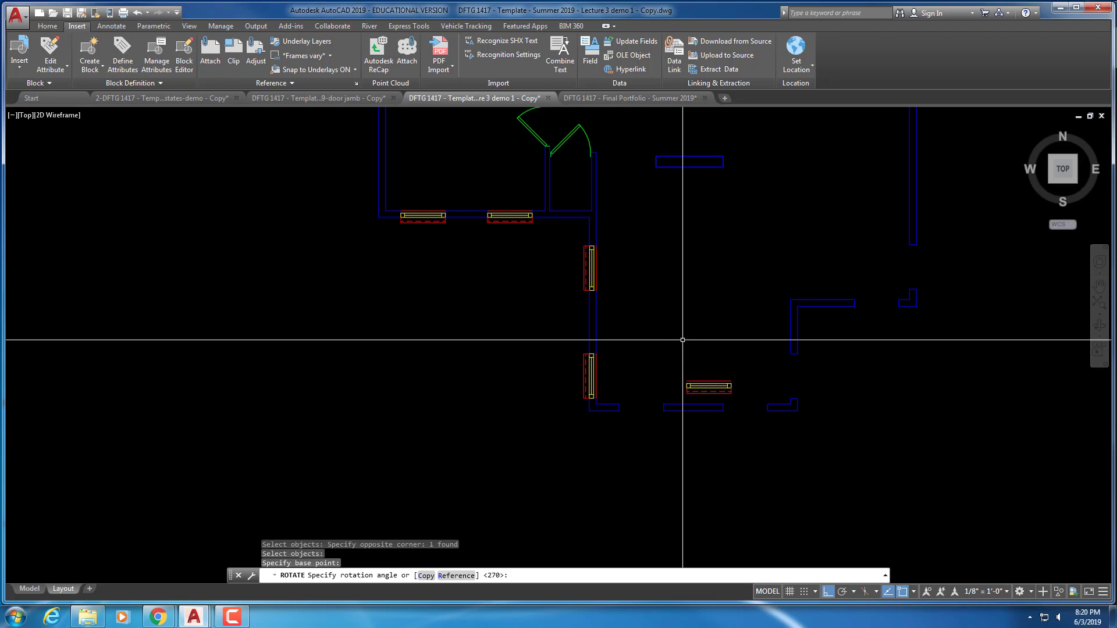
left_click(682, 340)
key("Escape")
key("Escape")
scroll(681, 351, "up", 3)
middle_click_drag(675, 395, 665, 324)
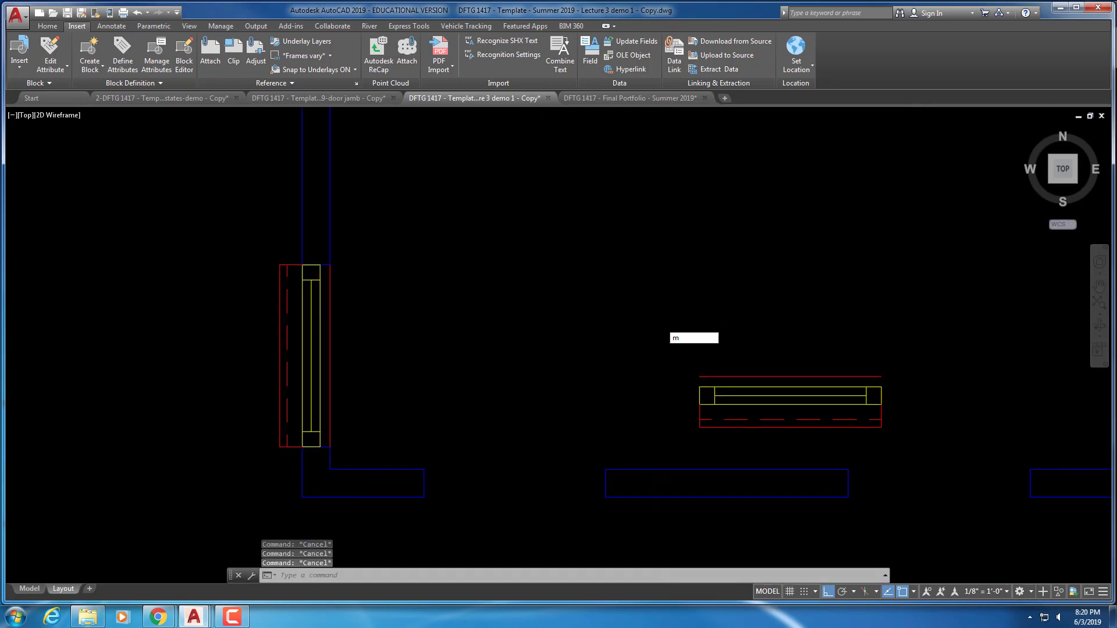
Move the horizontal window into the bottom exterior wall opening
type("m")
key("Return")
left_click(728, 338)
left_click(669, 410)
key("Return")
left_click(700, 398)
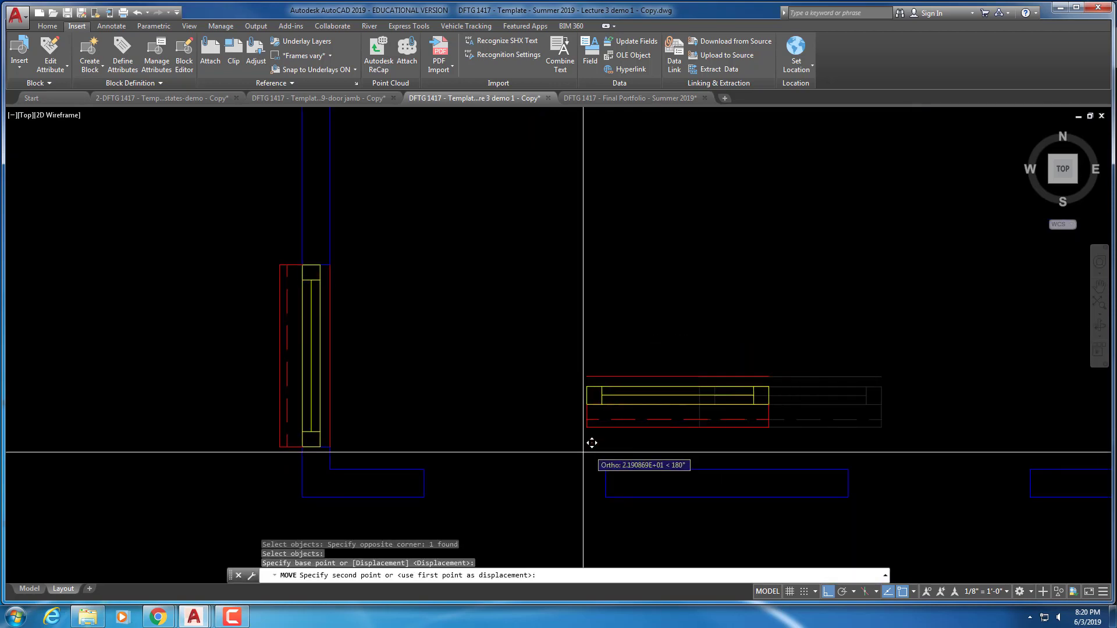
left_click(427, 484)
middle_click_drag(565, 397, 538, 288)
scroll(540, 288, "down", 2)
key("Escape")
key("Escape")
Copy the bottom-wall window into the right-hand bottom-wall opening
type("ct o")
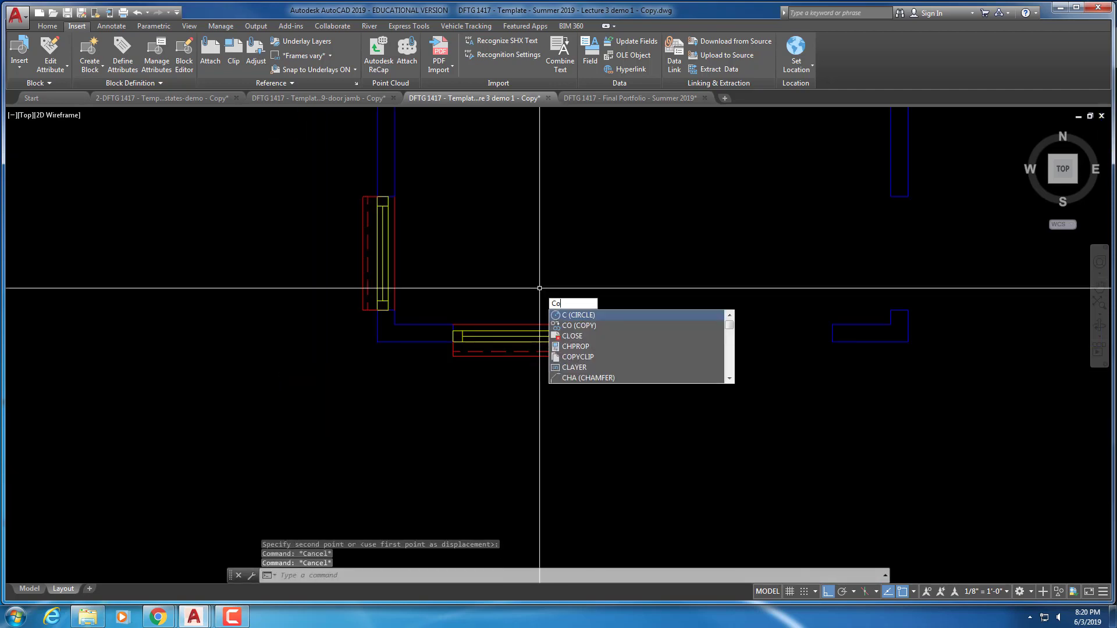
key("Return")
left_click(513, 312)
key("Return")
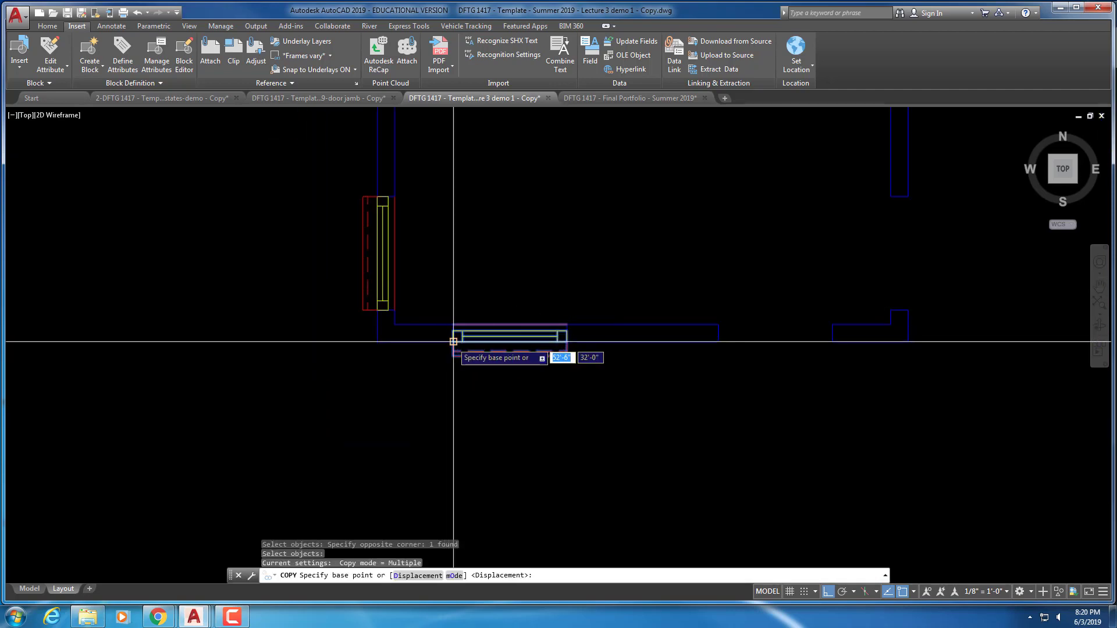
left_click(452, 340)
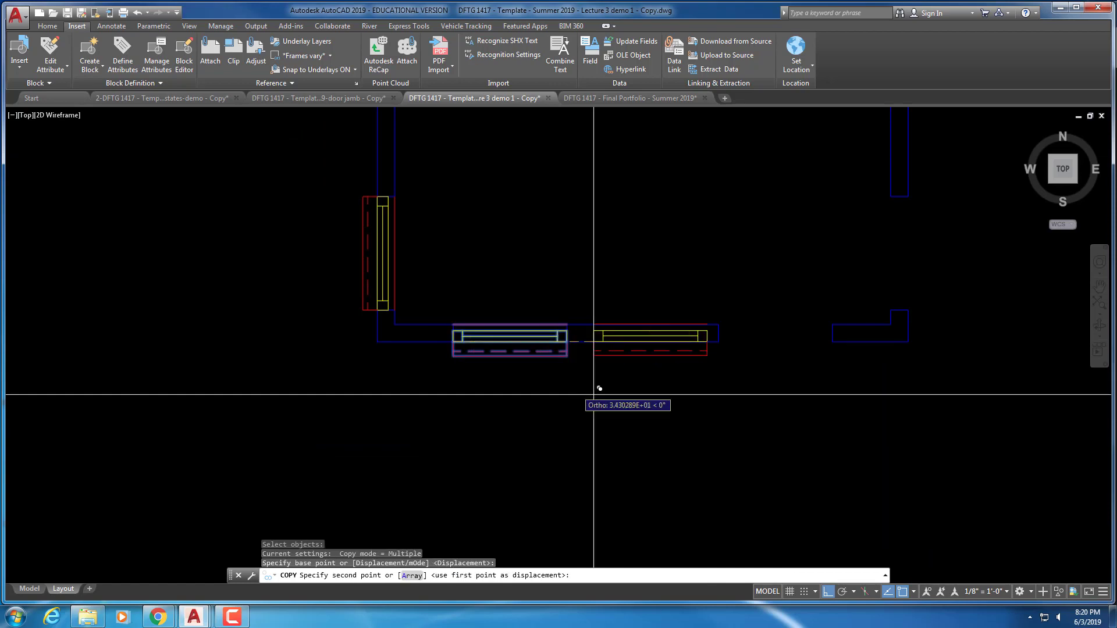
left_click(718, 342)
scroll(739, 320, "down", 3)
middle_click_drag(756, 294, 606, 317)
key("Escape")
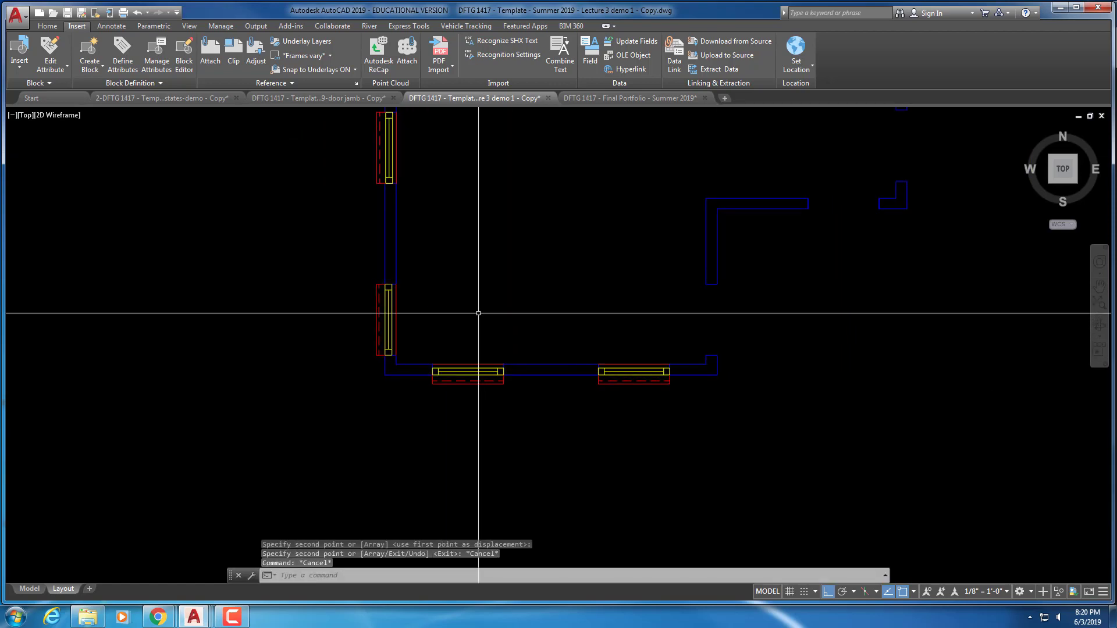
key("Escape")
Copy the left bottom-wall window to a spot just above it
type("c")
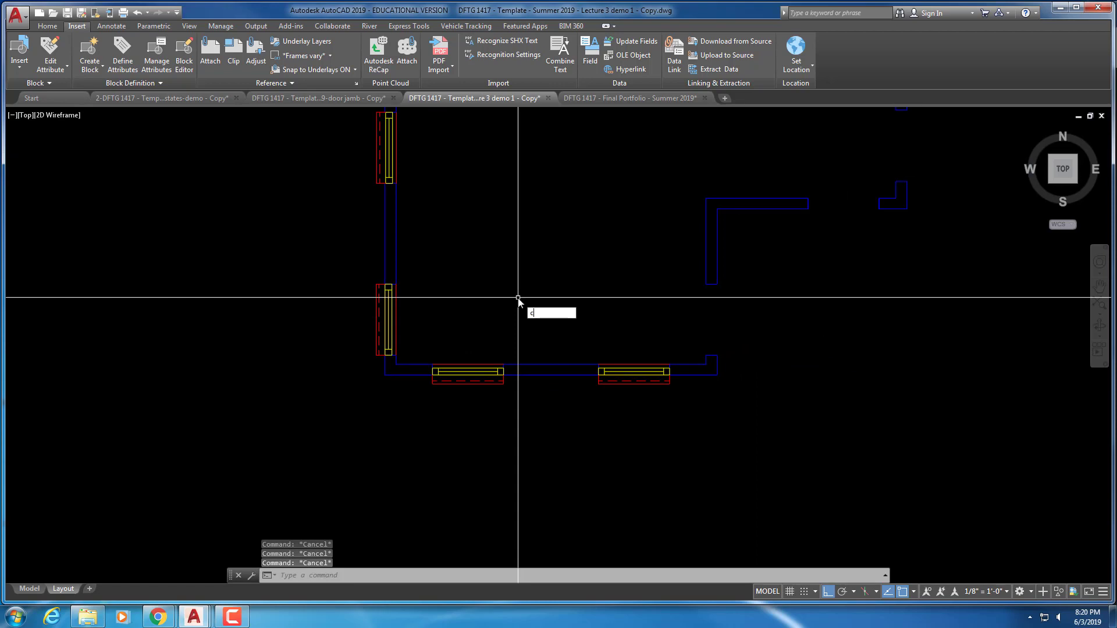
type("t o")
key("Return")
key("Return")
left_click(488, 355)
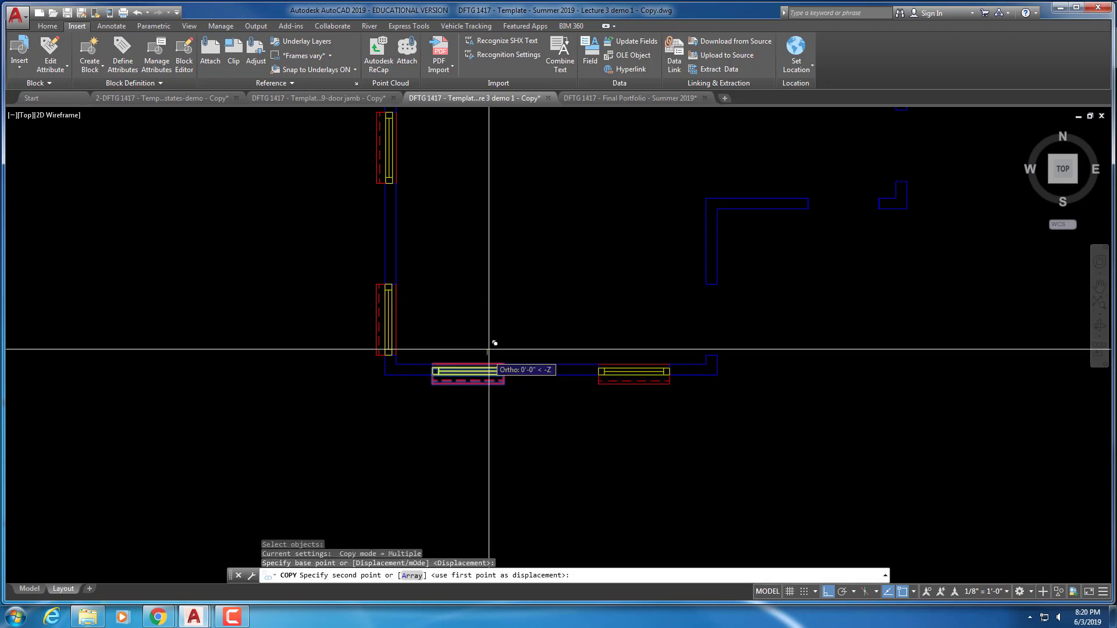
left_click(495, 300)
key("Escape")
key("Escape")
Rotate the window copy 90° so it stands upright
type("R")
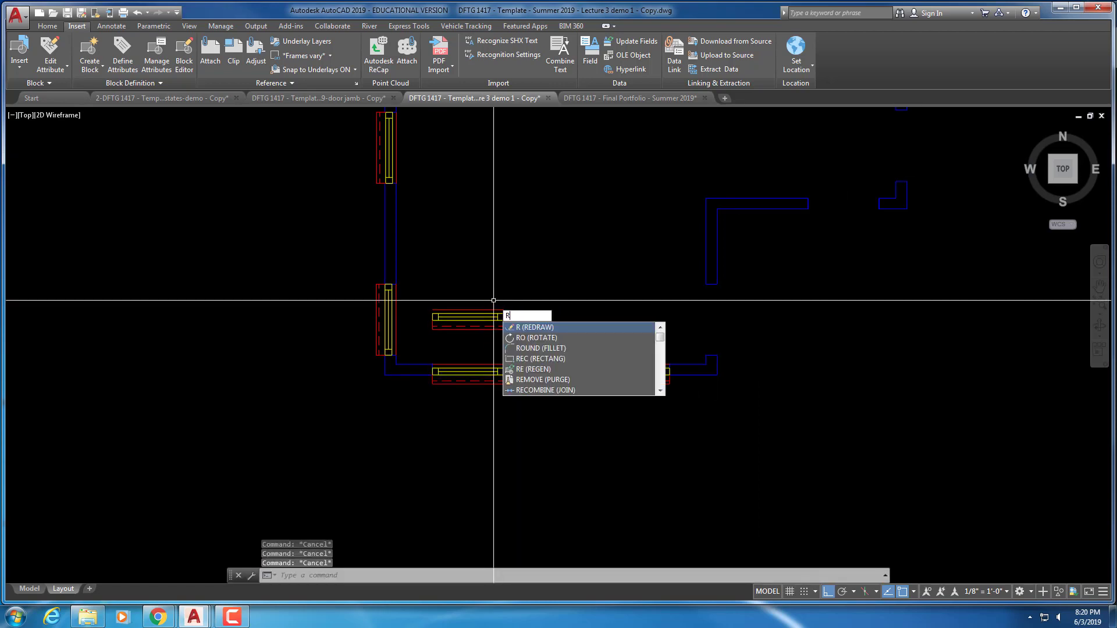
type("O")
key("Return")
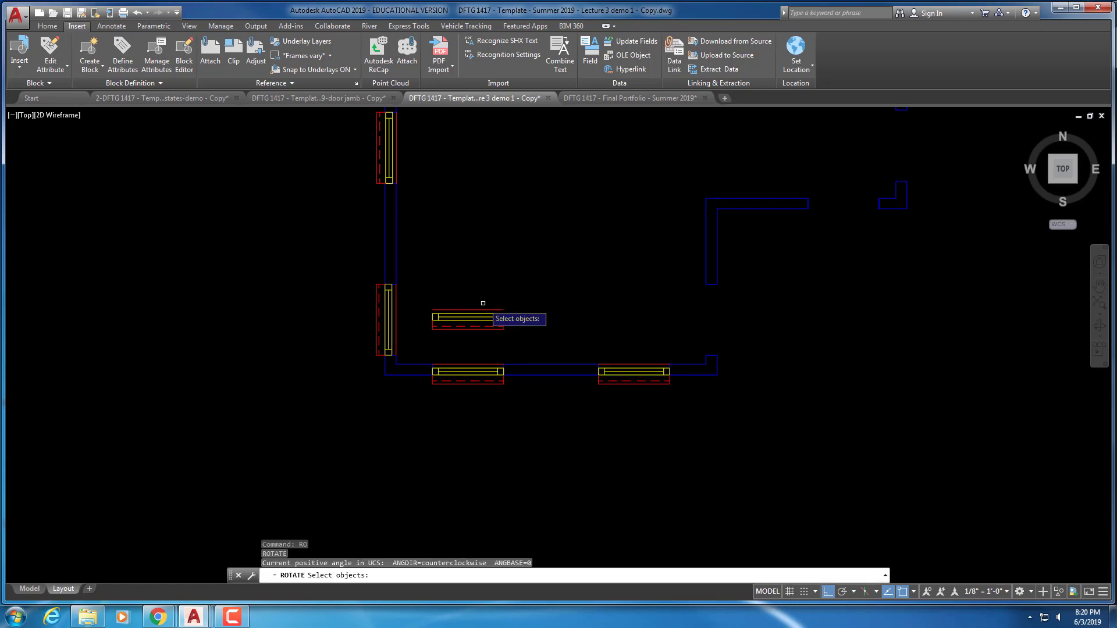
key("Return")
left_click(526, 295)
key("Return")
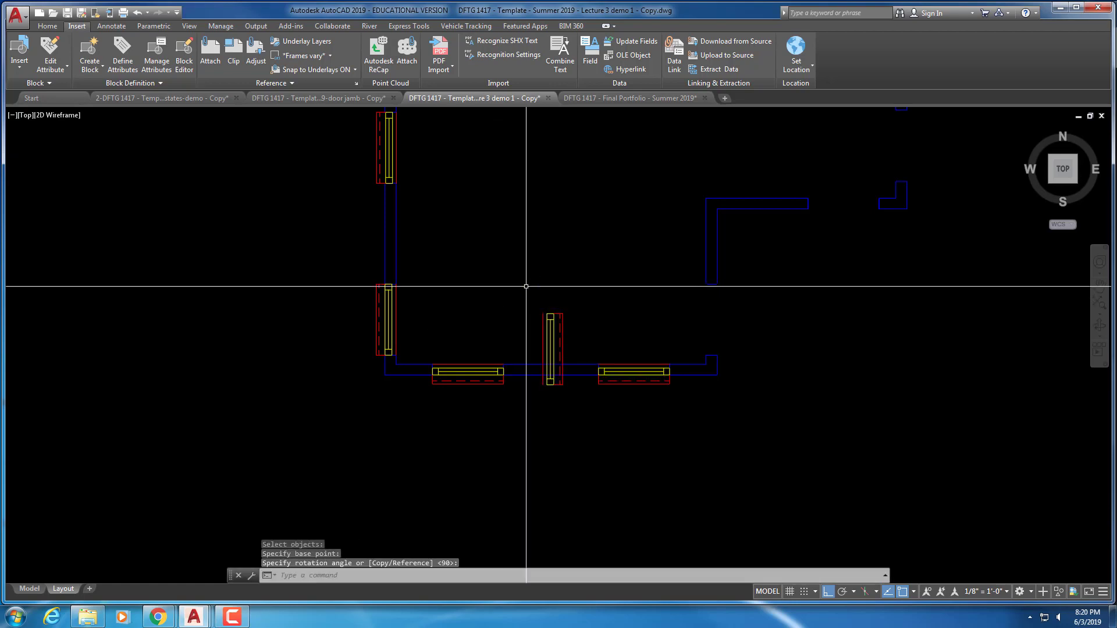
key("Escape")
key("Escape")
Move the upright window into the east wall opening just above the southeast corner
key("Return")
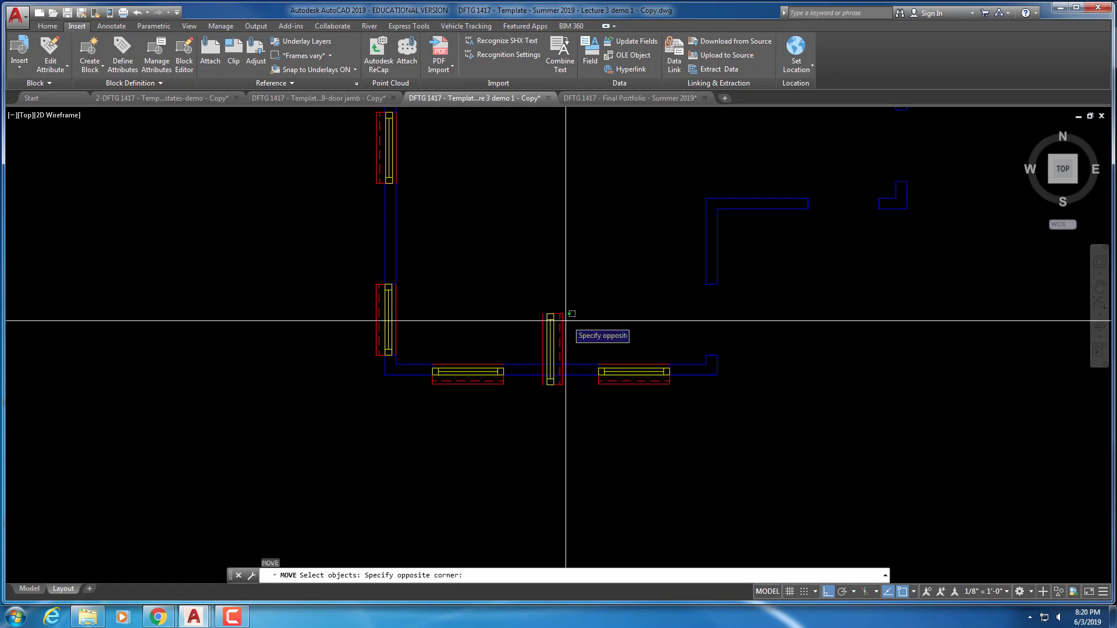
left_click(565, 321)
key("Return")
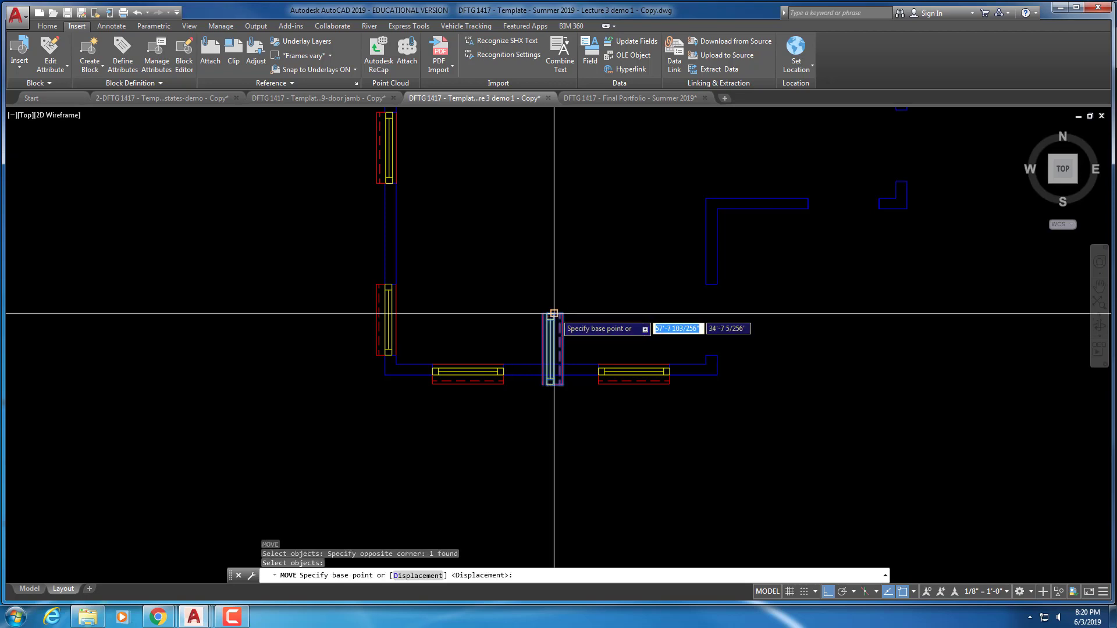
left_click(554, 314)
scroll(504, 306, "up", 4)
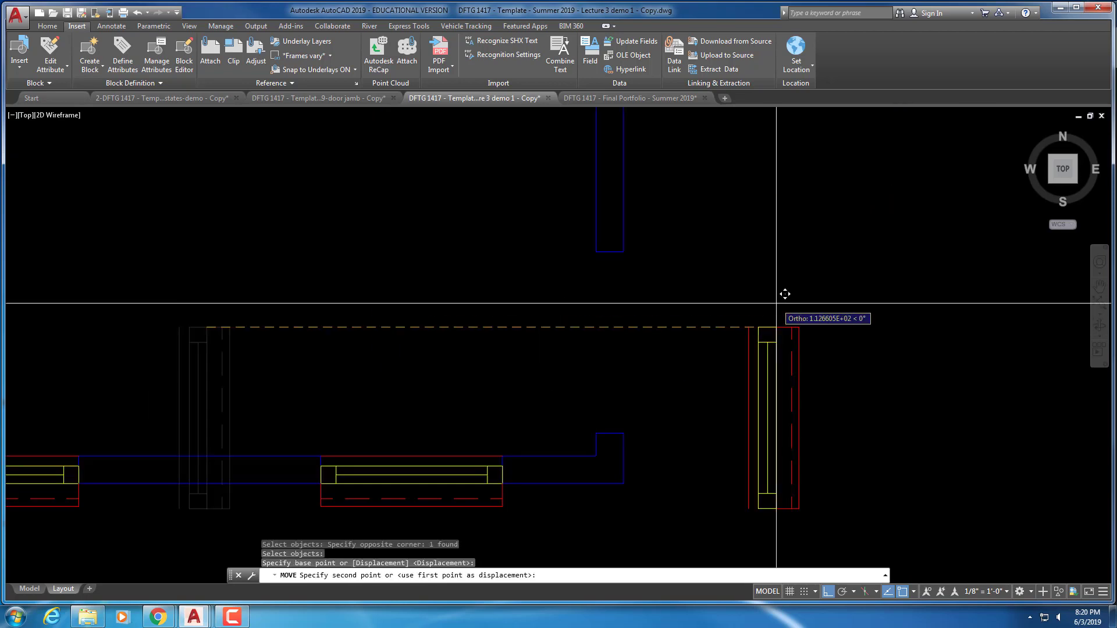
left_click(626, 251)
scroll(684, 262, "down", 4)
mouse_move(684, 261)
middle_mouse_down()
mouse_move(626, 312)
mouse_move(644, 304)
mouse_move(588, 304)
middle_mouse_up()
key("Escape")
key("Escape")
key("Escape")
type("c")
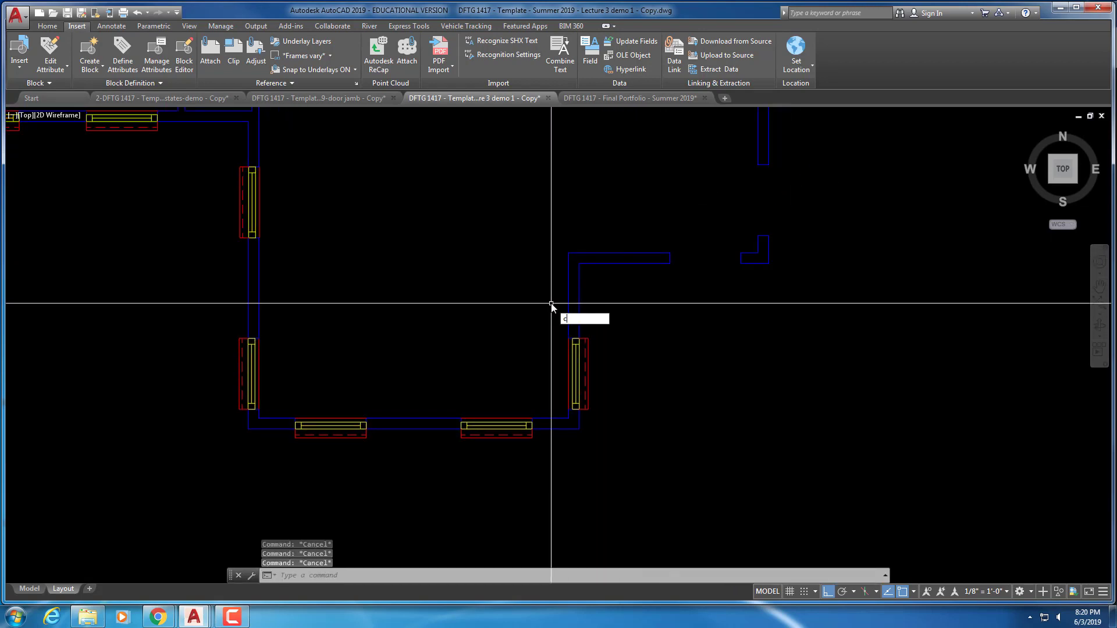
type("o")
key("Return")
left_click(514, 379)
left_click(479, 444)
scroll(476, 415, "up", 2)
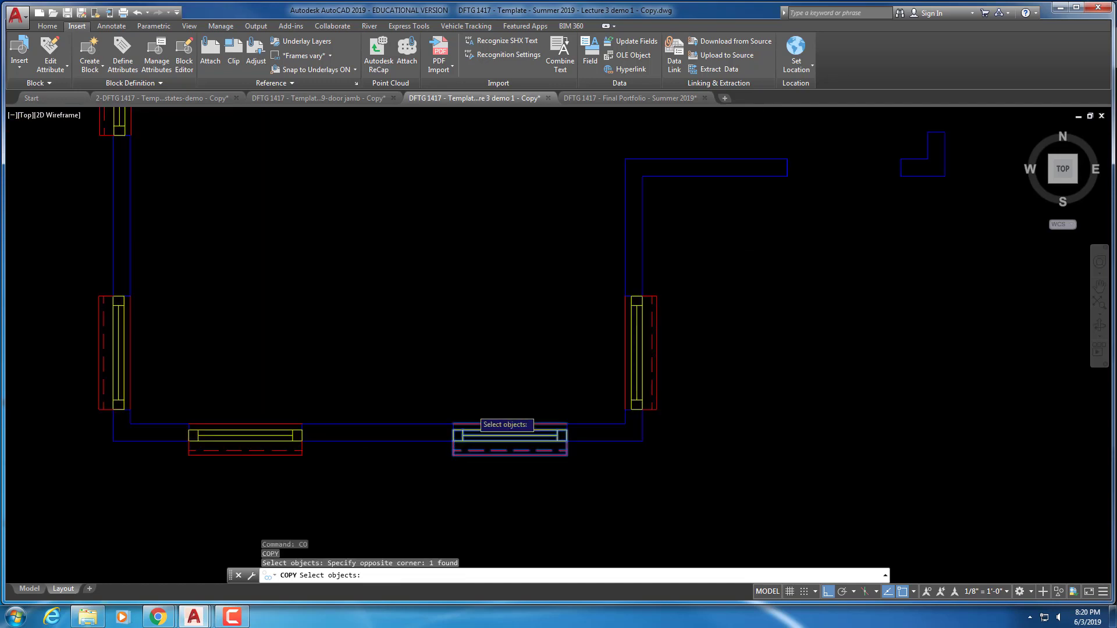
scroll(475, 412, "up", 1)
key("Return")
left_click(441, 458)
scroll(562, 300, "down", 2)
middle_click_drag(690, 179, 602, 309)
left_click(639, 320)
key("Escape")
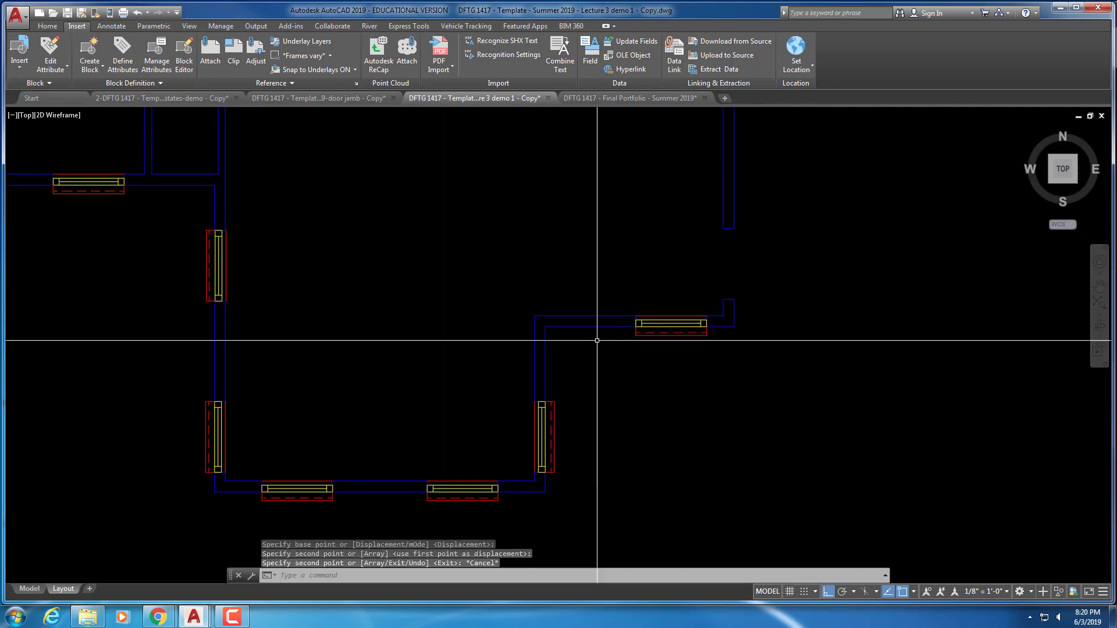
key("Escape")
key("Escape")
key("Escape")
type("ct o")
key("Return")
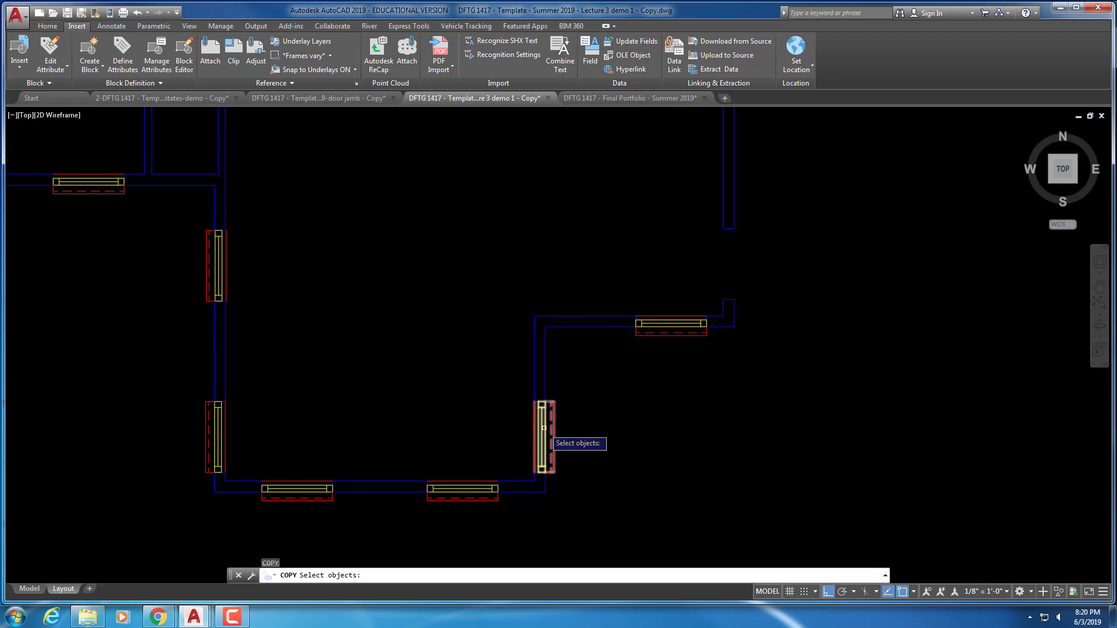
left_click(522, 425)
scroll(523, 422, "up", 4)
key("Return")
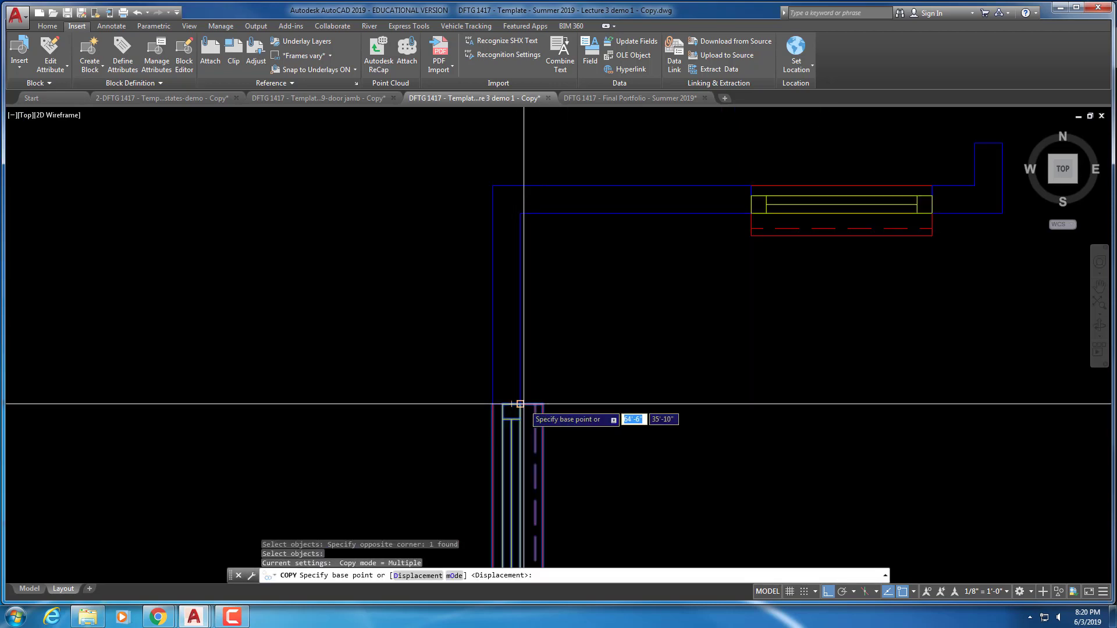
left_click(520, 404)
scroll(628, 353, "down", 5)
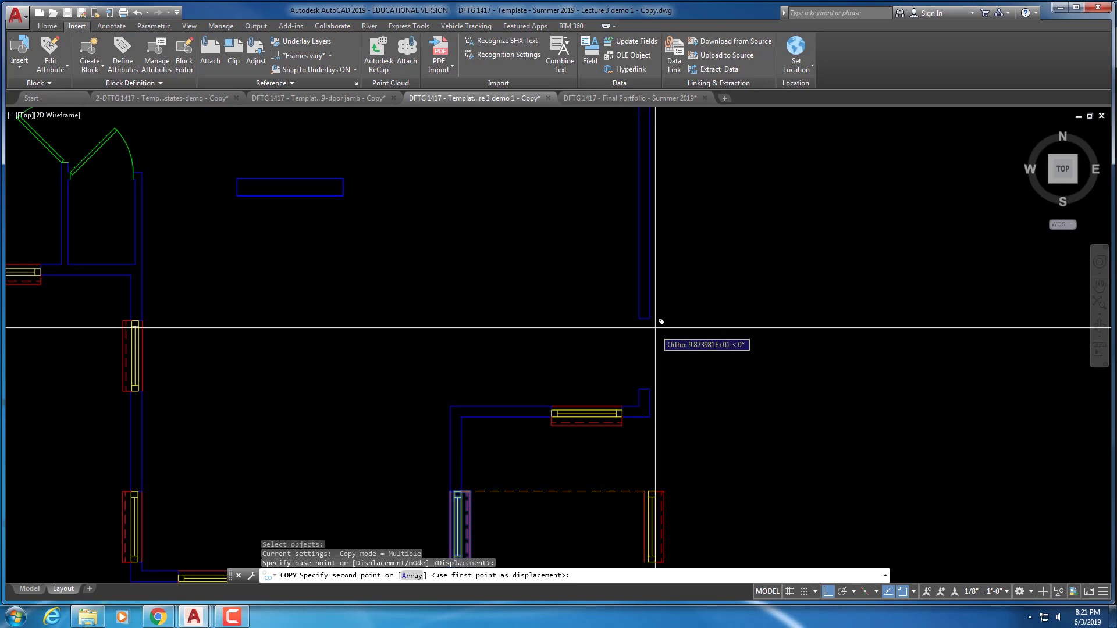
left_click(650, 319)
middle_click_drag(700, 284, 622, 408)
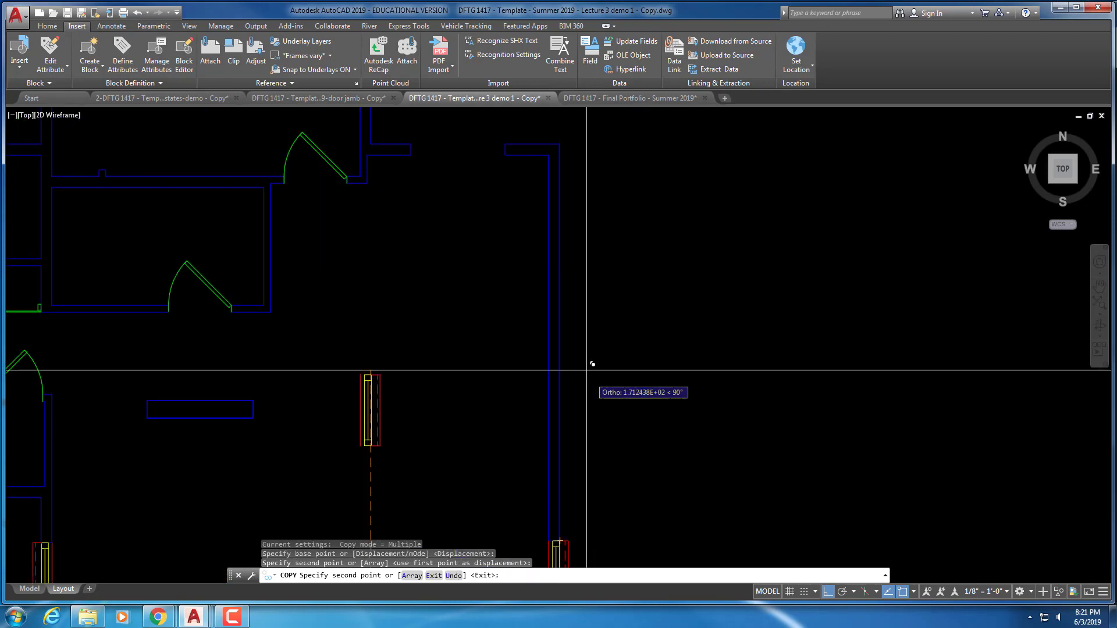
key("Escape")
key("Escape")
scroll(481, 287, "down", 3)
middle_click_drag(482, 240, 516, 374)
key("Escape")
key("Escape")
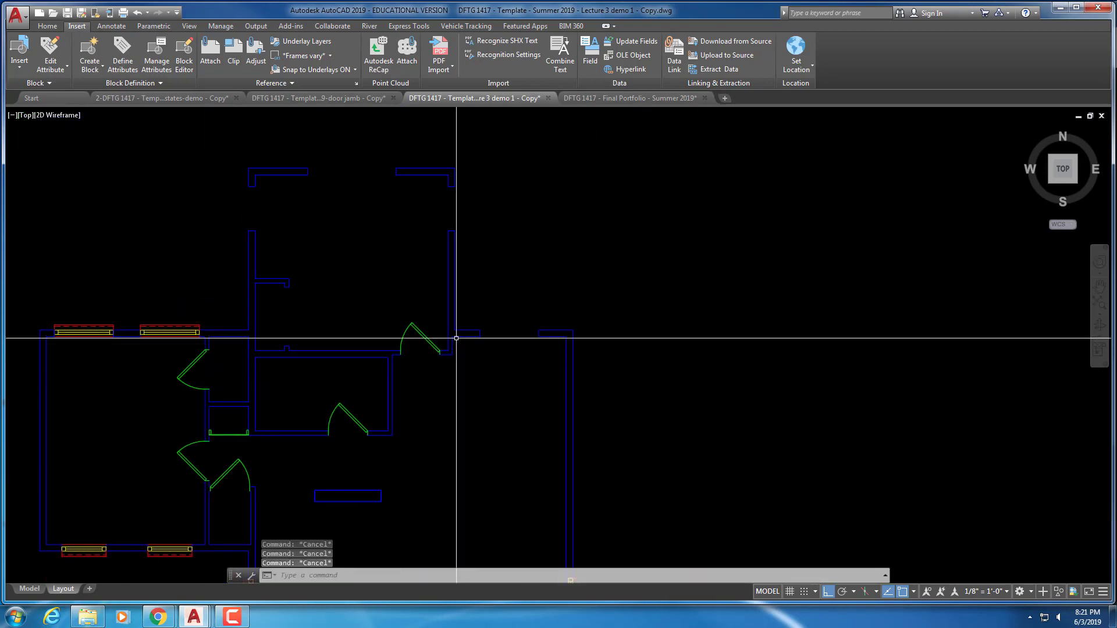
middle_click_drag(454, 337, 538, 317)
scroll(342, 419, "up", 4)
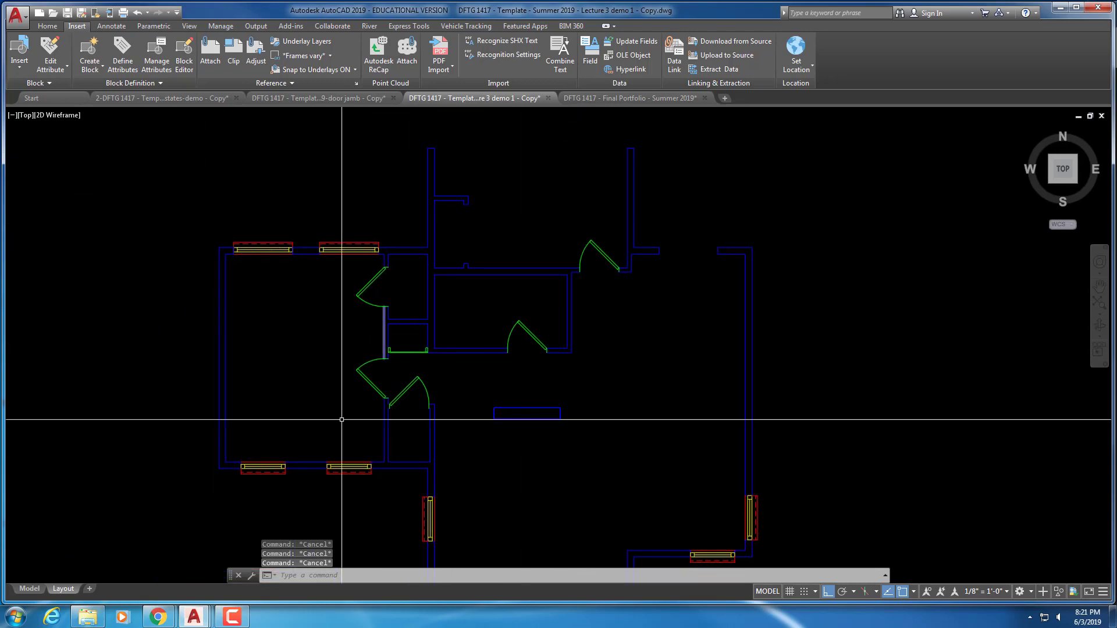
type("co")
key("Return")
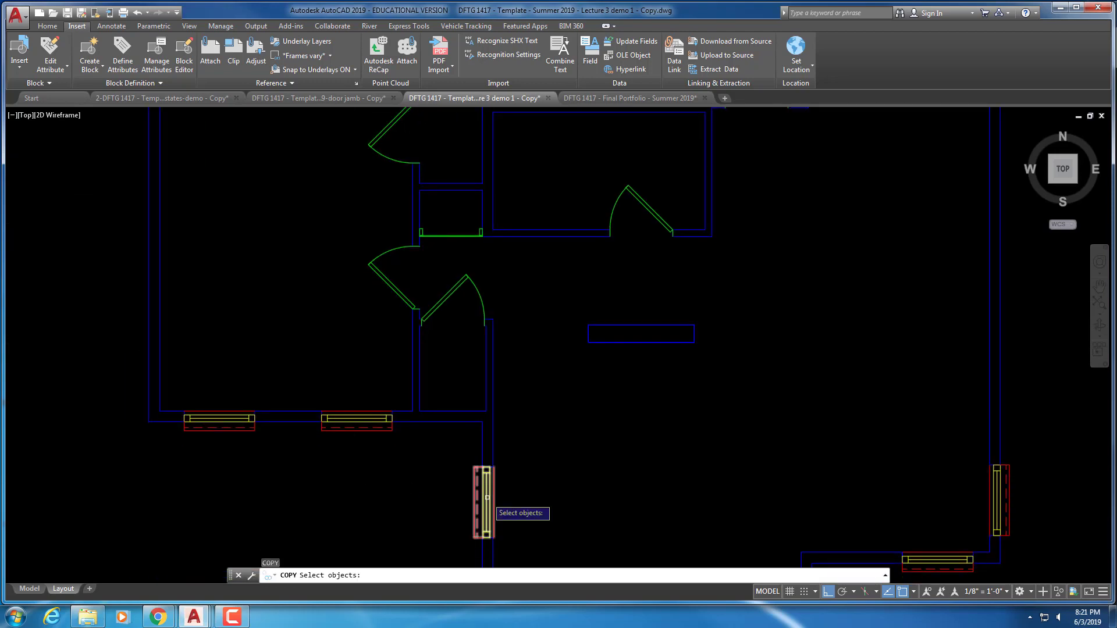
scroll(491, 479, "up", 5)
key("Return")
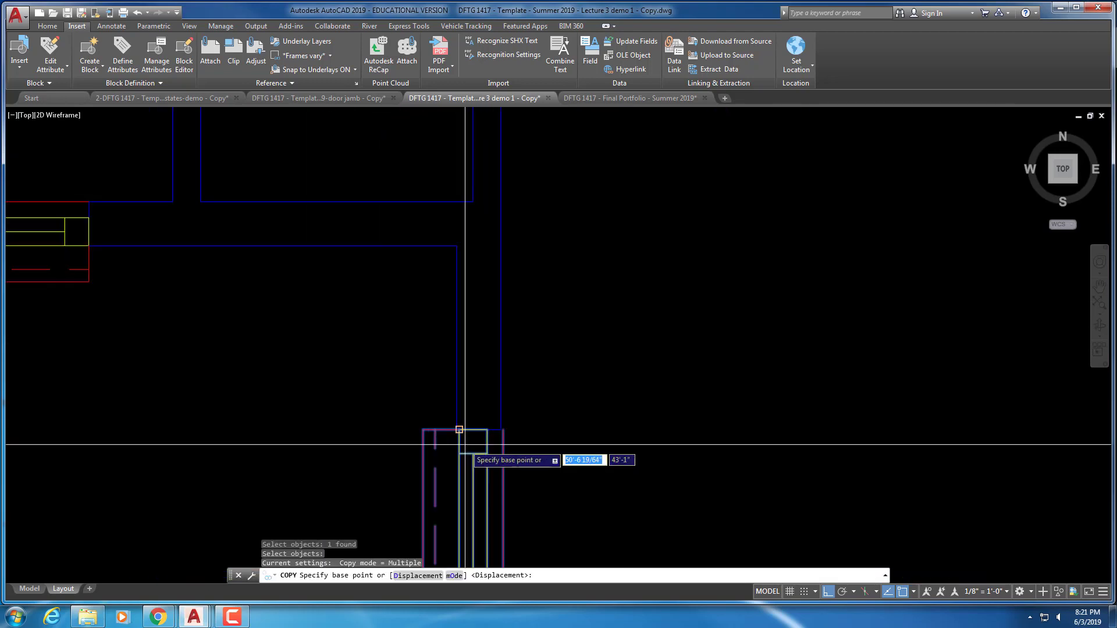
key("Escape")
key("Escape")
key("Escape")
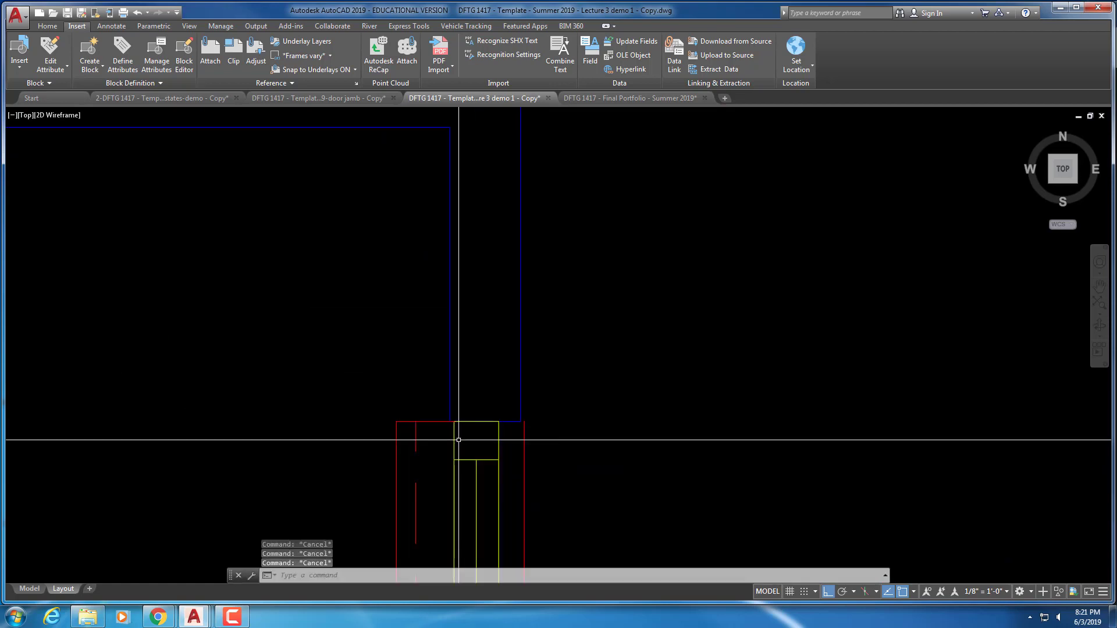
type("m")
key("Return")
left_click(436, 444)
key("Return")
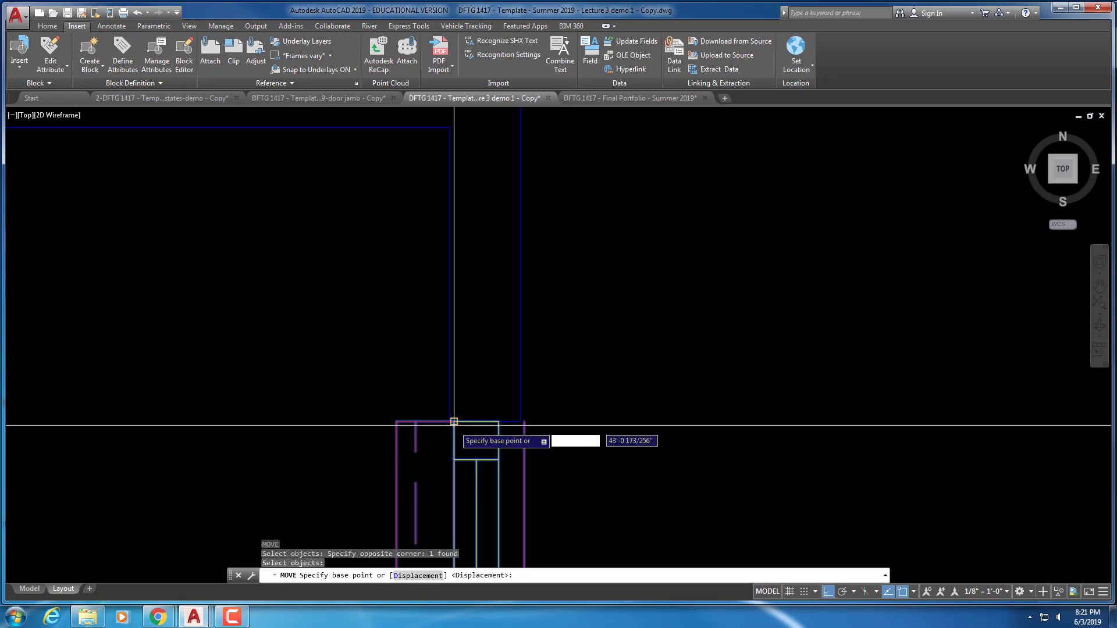
left_click(454, 421)
scroll(451, 421, "down", 3)
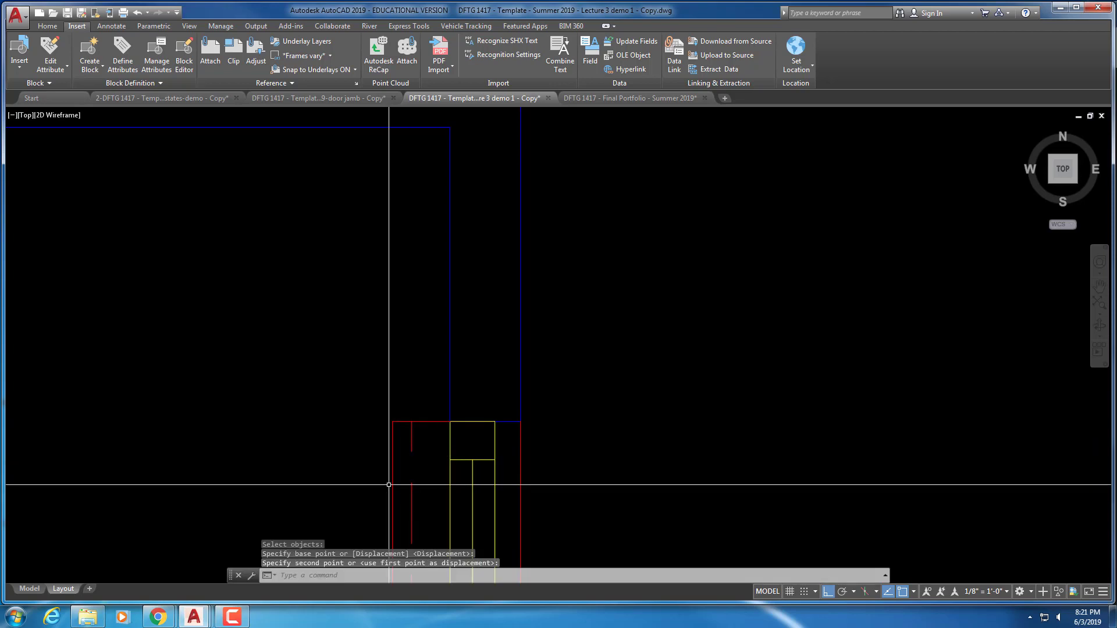
key("Escape")
scroll(420, 482, "down", 2)
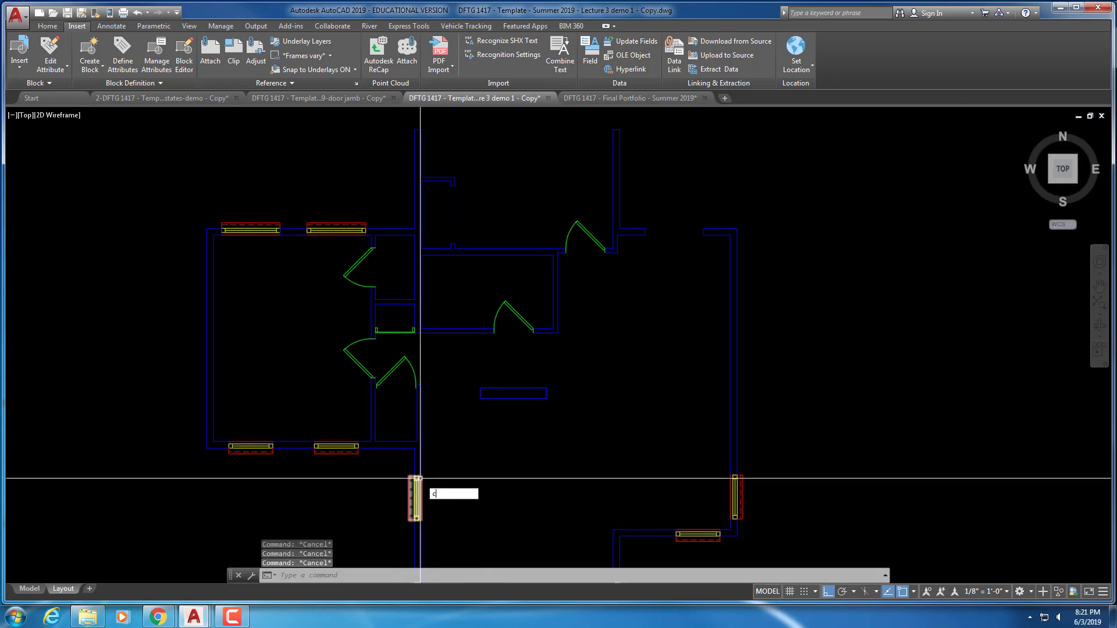
Start a window-block copy, then cancel it and the accidental section command
key("Return")
scroll(412, 485, "up", 5)
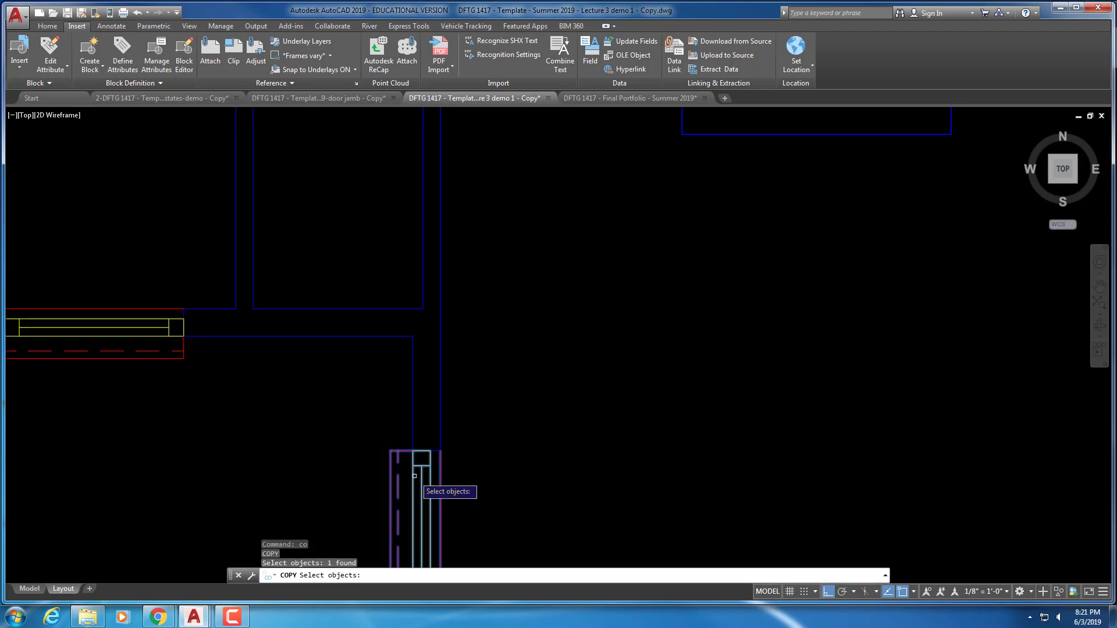
key("Return")
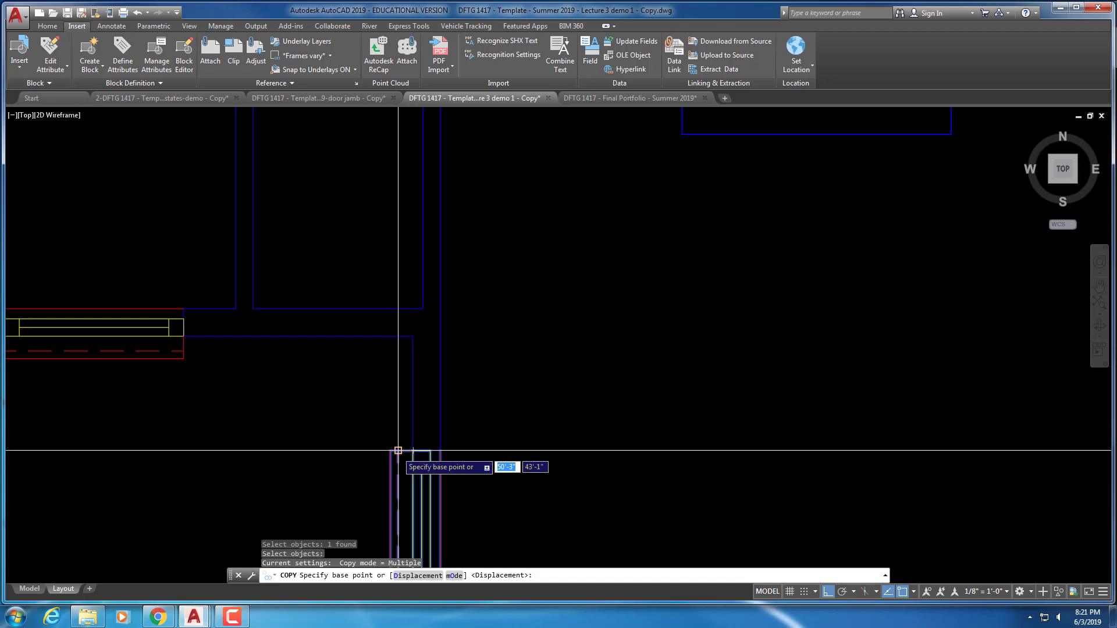
left_click(413, 450)
scroll(425, 419, "down", 4)
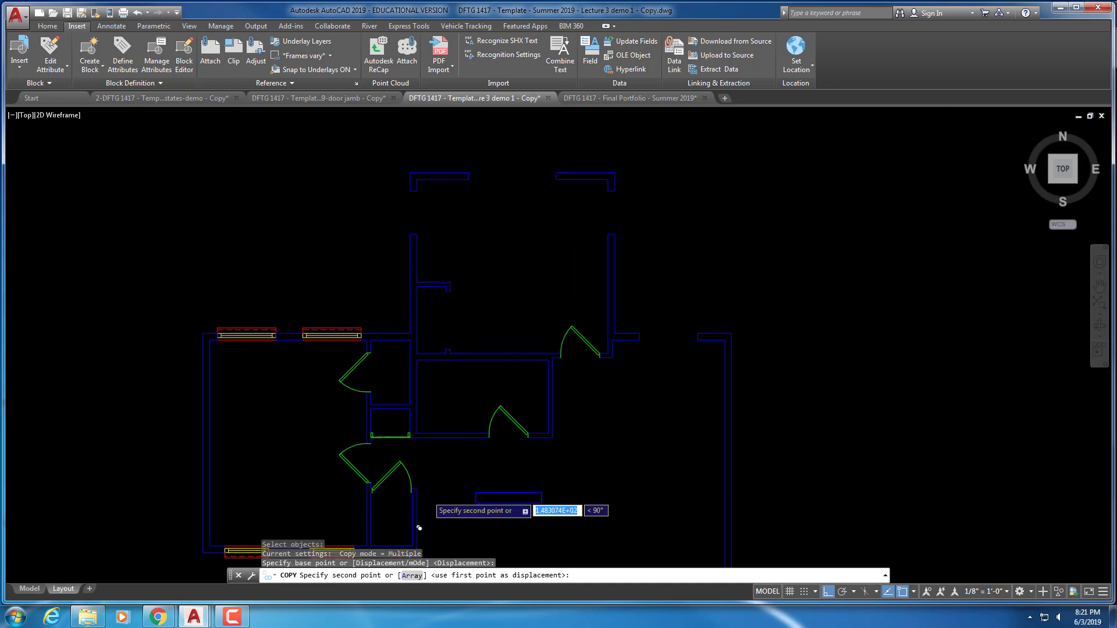
middle_click_drag(384, 288, 412, 367)
scroll(412, 367, "up", 3)
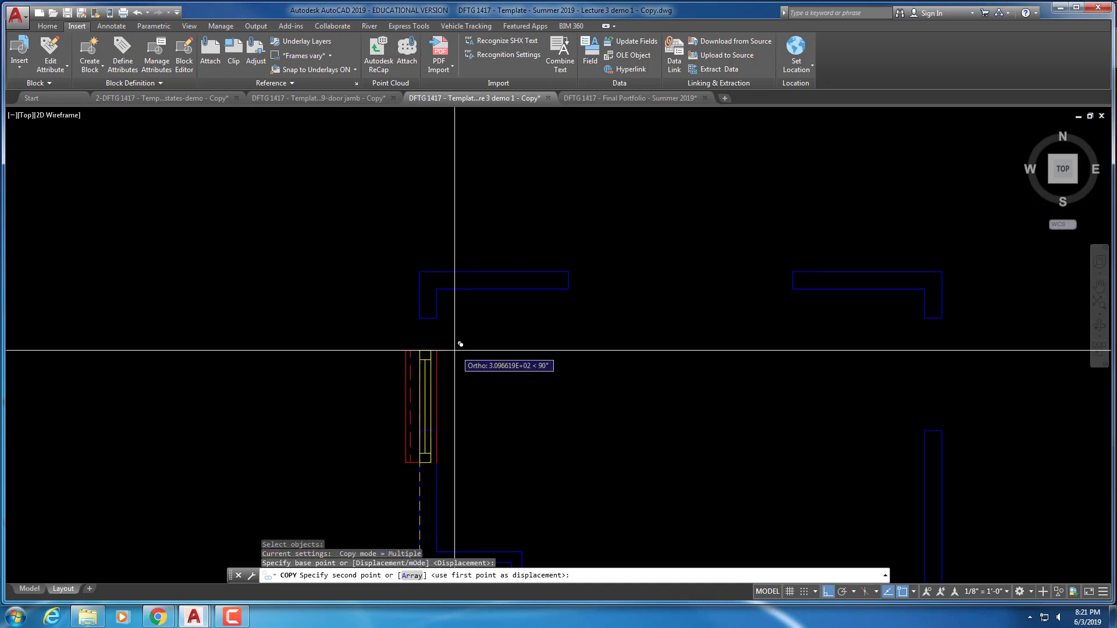
key("Escape")
key("Escape")
key("Escape")
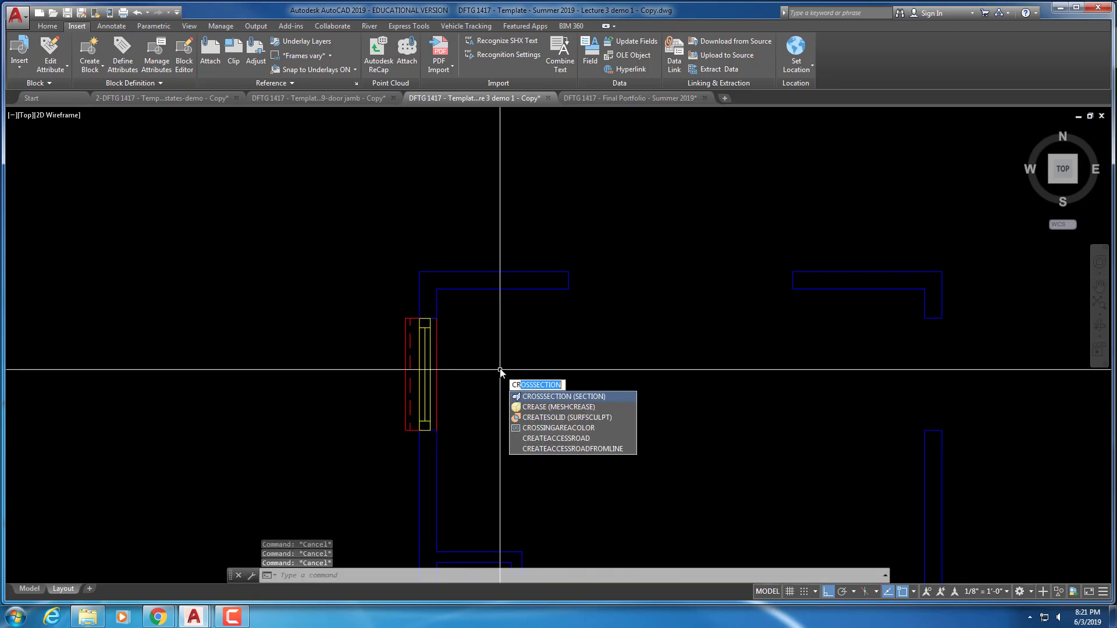
key("Return")
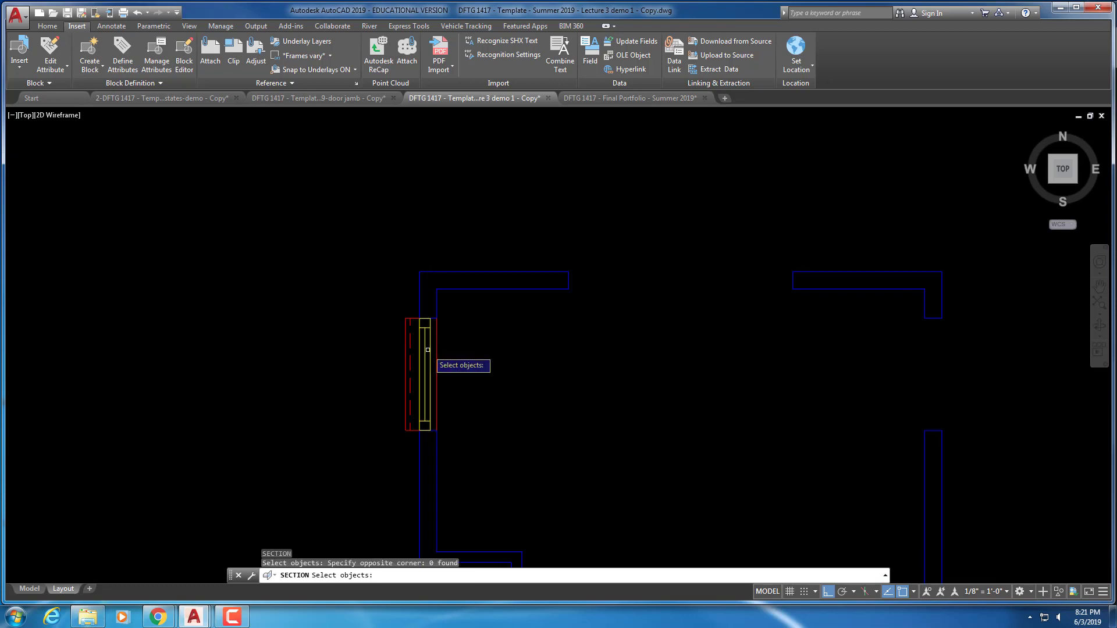
left_click(430, 358)
key("Escape")
left_click(454, 361)
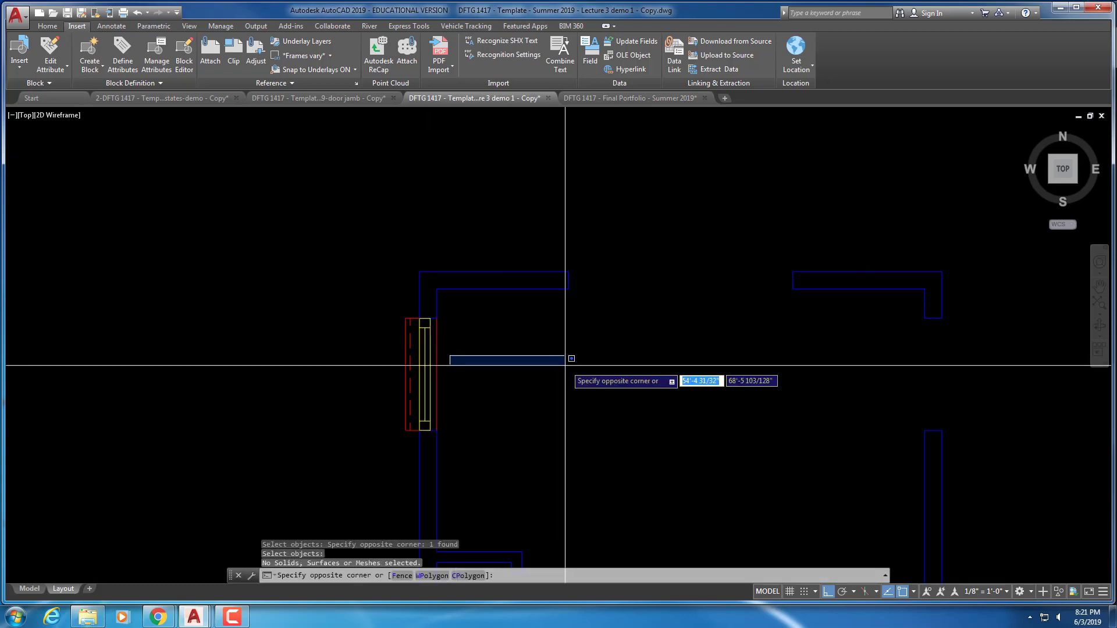
key("Escape")
key("Escape")
key("Escape")
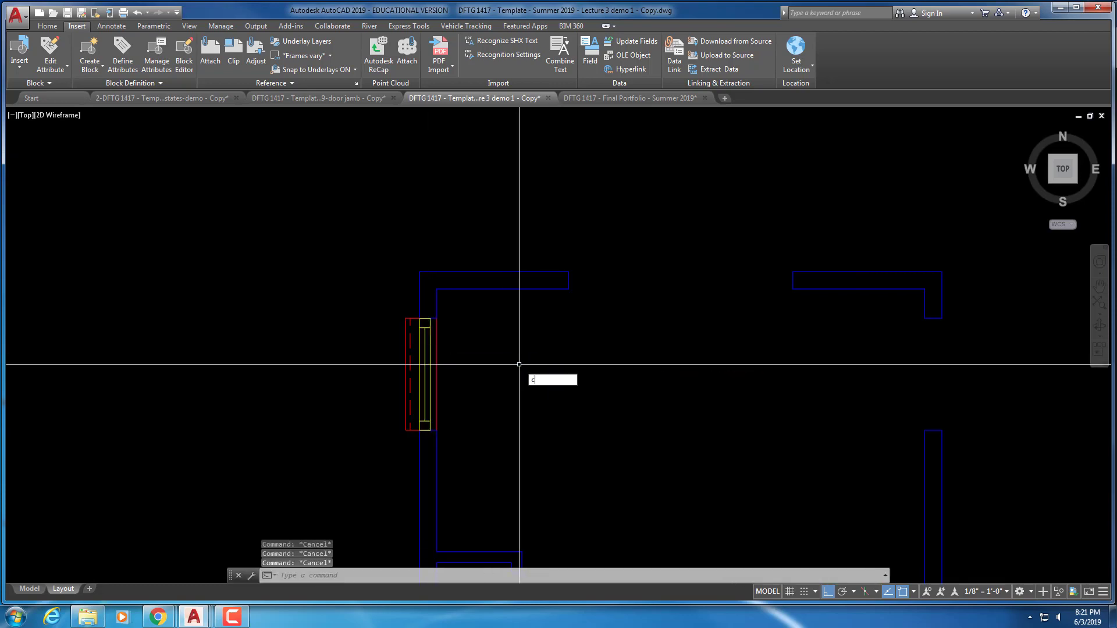
Copy a window block to a spot further right
type("co")
key("Return")
left_click(493, 368)
left_click(431, 370)
key("Return")
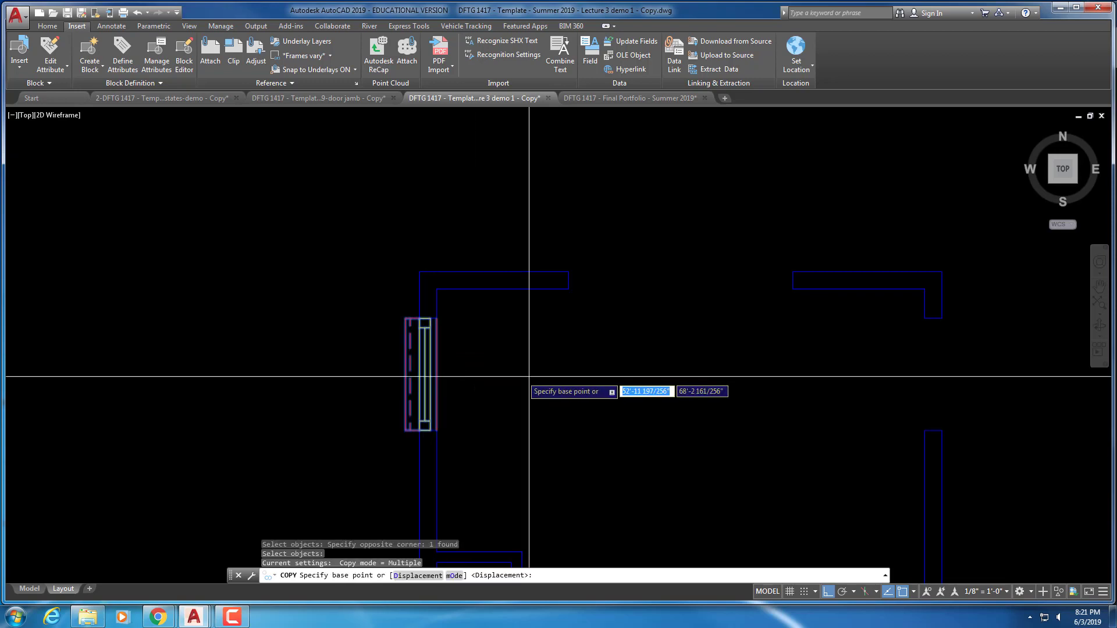
left_click(505, 378)
left_click(619, 379)
key("Escape")
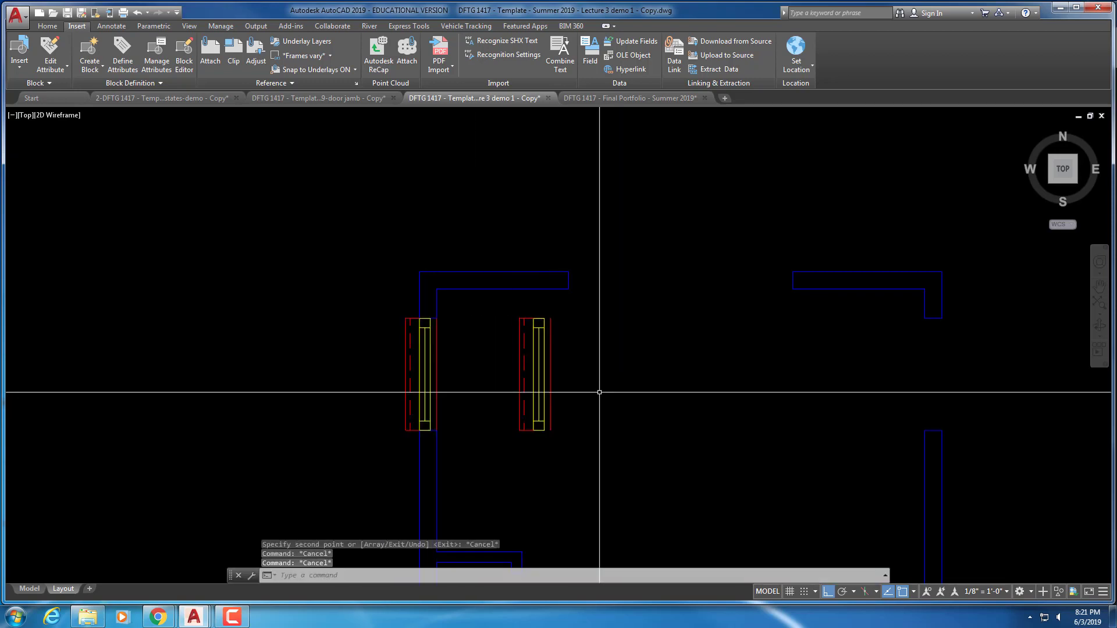
Rotate the copied window so it lies horizontally
type("ro")
key("Return")
left_click(553, 352)
left_click(526, 401)
key("Return")
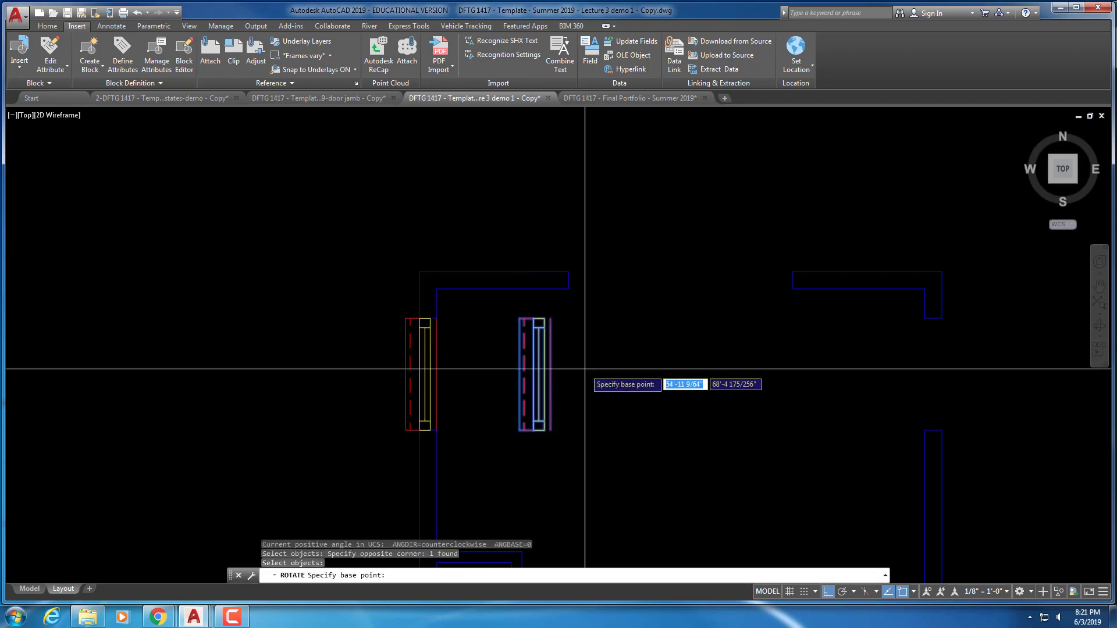
left_click(586, 369)
key("Escape")
Move the horizontal window into the top wall opening
scroll(574, 341, "up", 2)
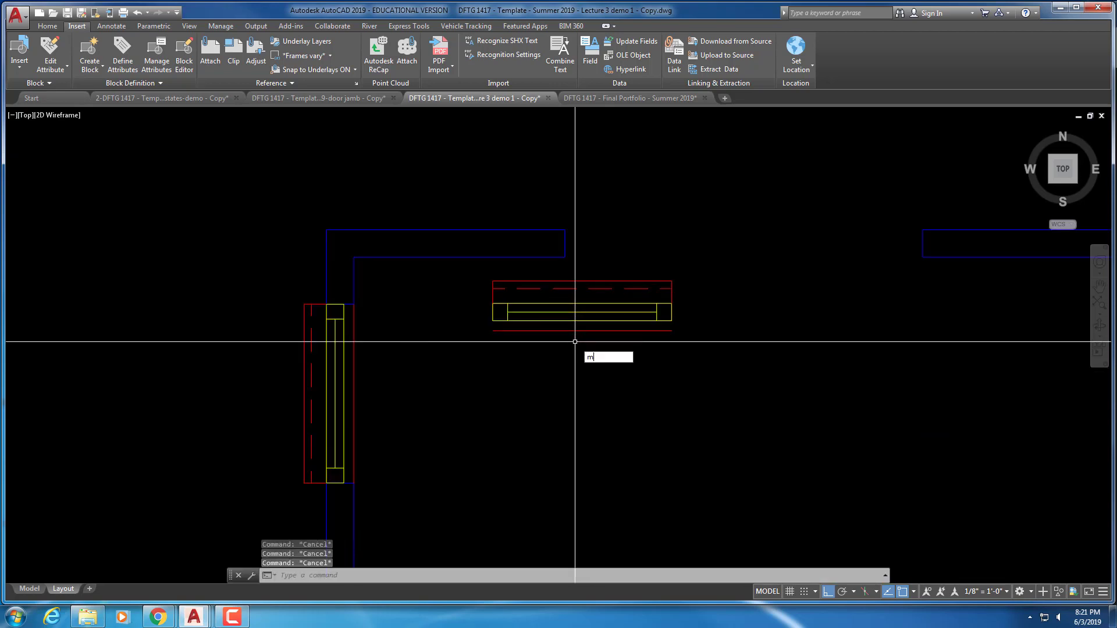
type("m")
key("Return")
left_click(575, 338)
left_click(524, 295)
key("Return")
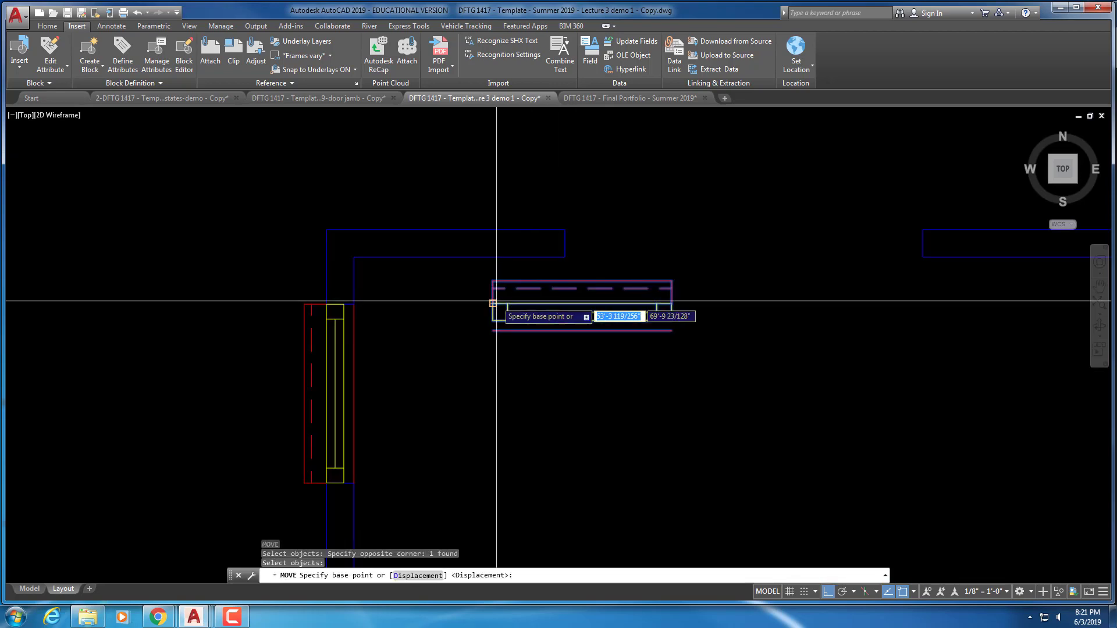
left_click(495, 303)
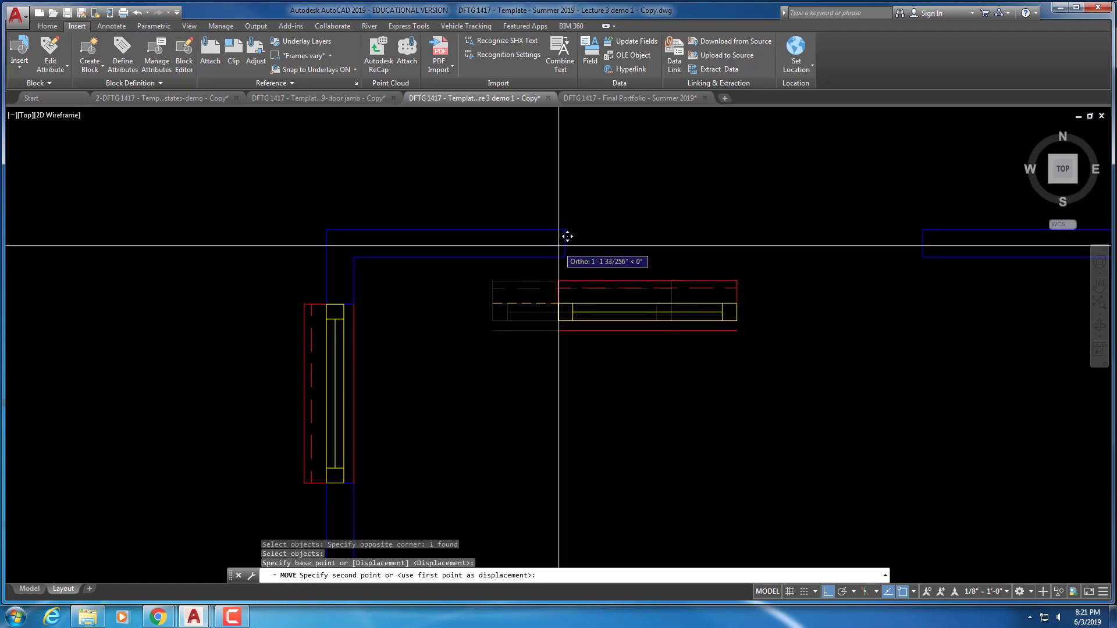
left_click(565, 255)
middle_click_drag(634, 273, 437, 319)
key("Escape")
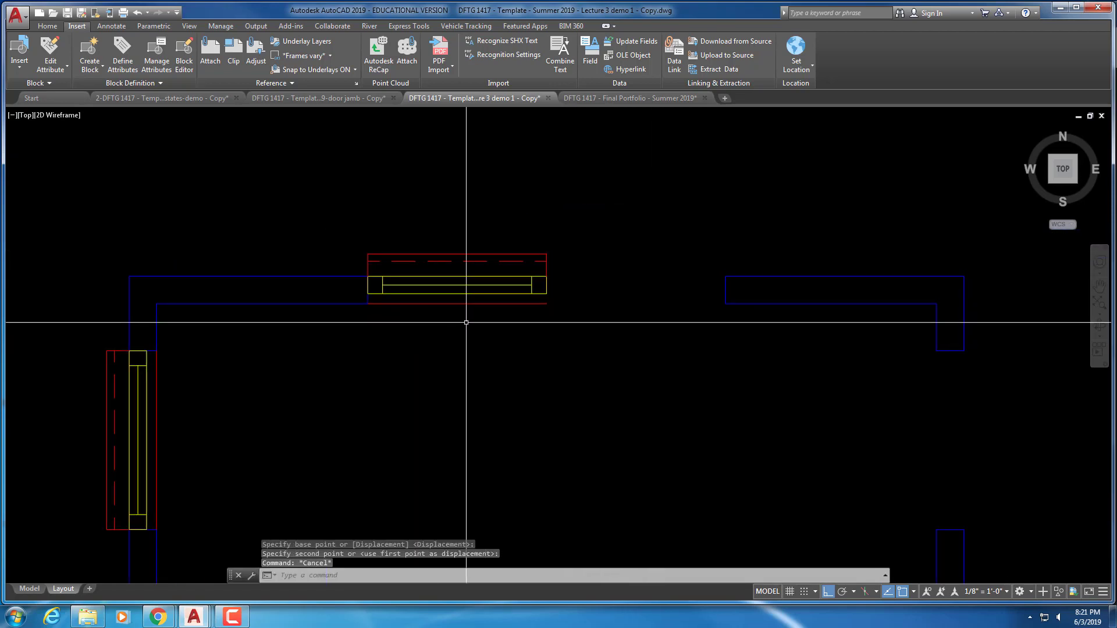
Copy the top window to add a second window beside it in the top wall
type("co")
key("Return")
left_click(569, 314)
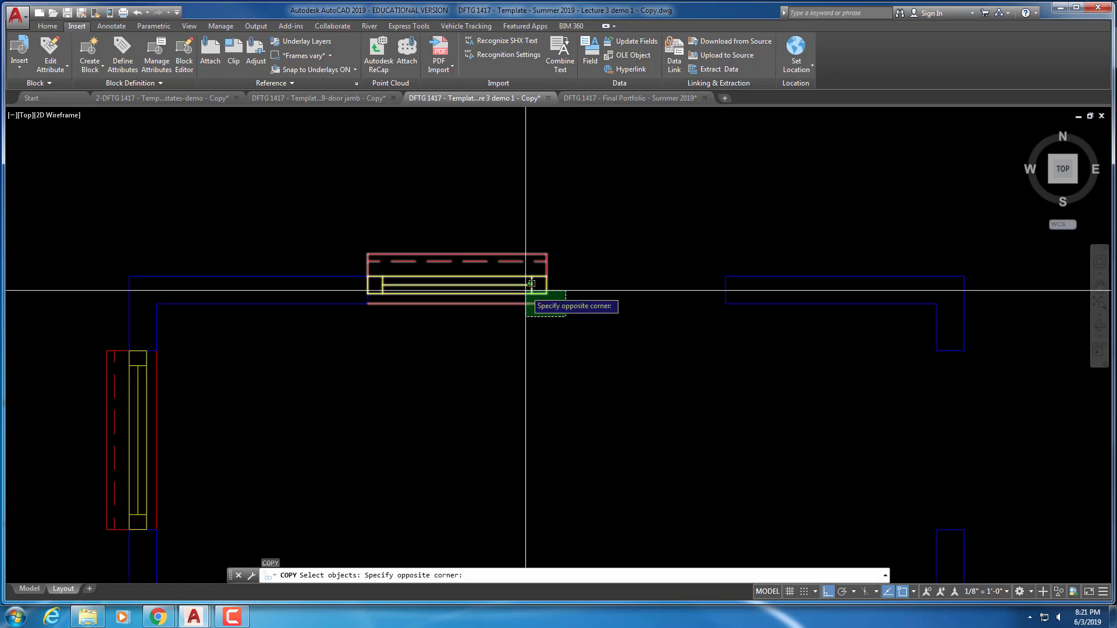
left_click(524, 294)
key("Return")
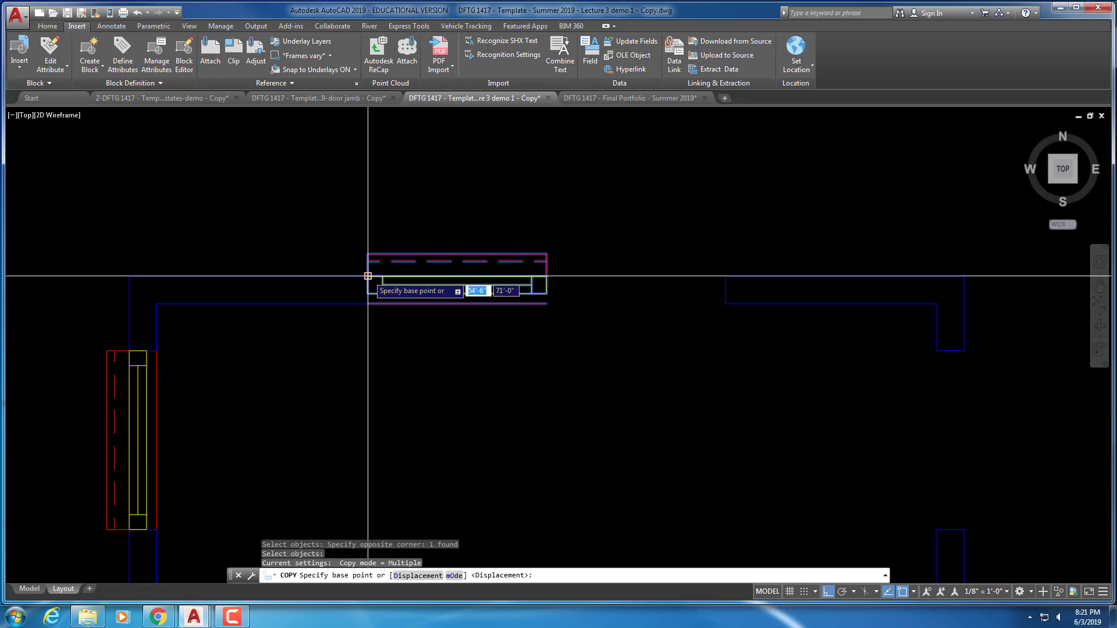
left_click(368, 276)
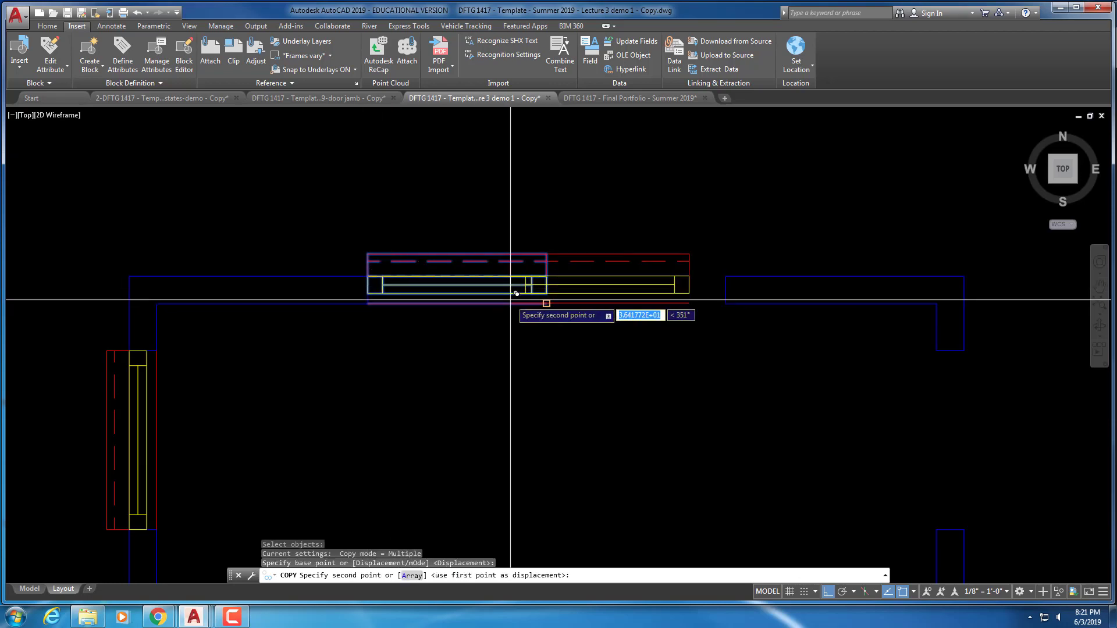
left_click(546, 276)
key("Escape")
key("Escape")
scroll(700, 383, "down", 4)
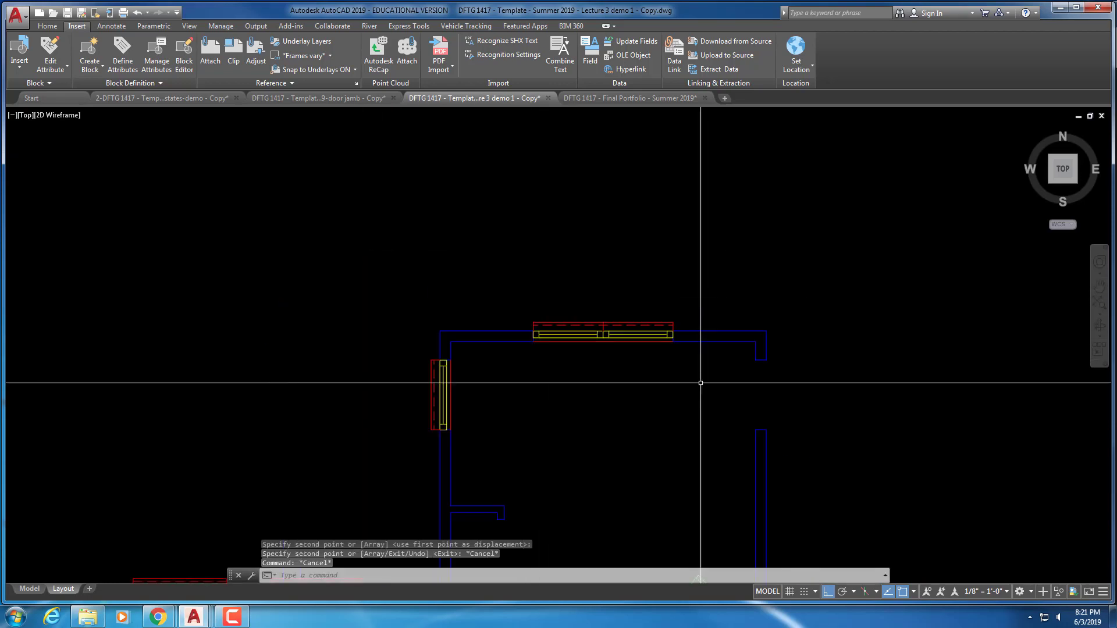
middle_click_drag(701, 383, 549, 312)
key("Escape")
Copy a window to the right wall beside the door
scroll(541, 367, "down", 2)
middle_click_drag(541, 366, 547, 299)
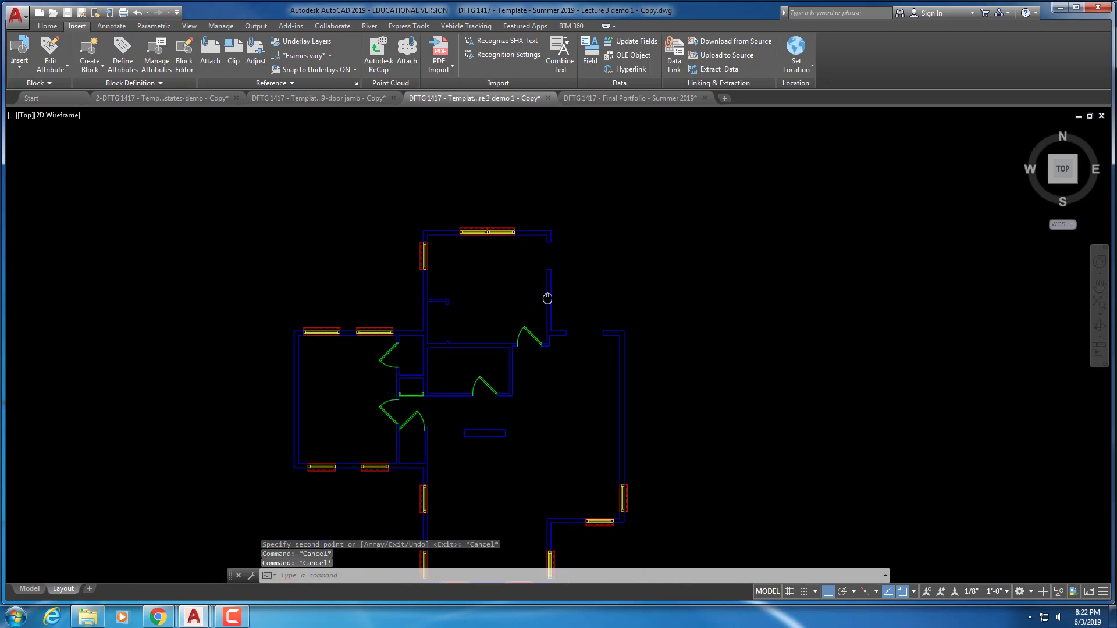
scroll(550, 314, "up", 2)
scroll(543, 391, "down", 2)
middle_click_drag(543, 391, 578, 361)
scroll(428, 349, "up", 2)
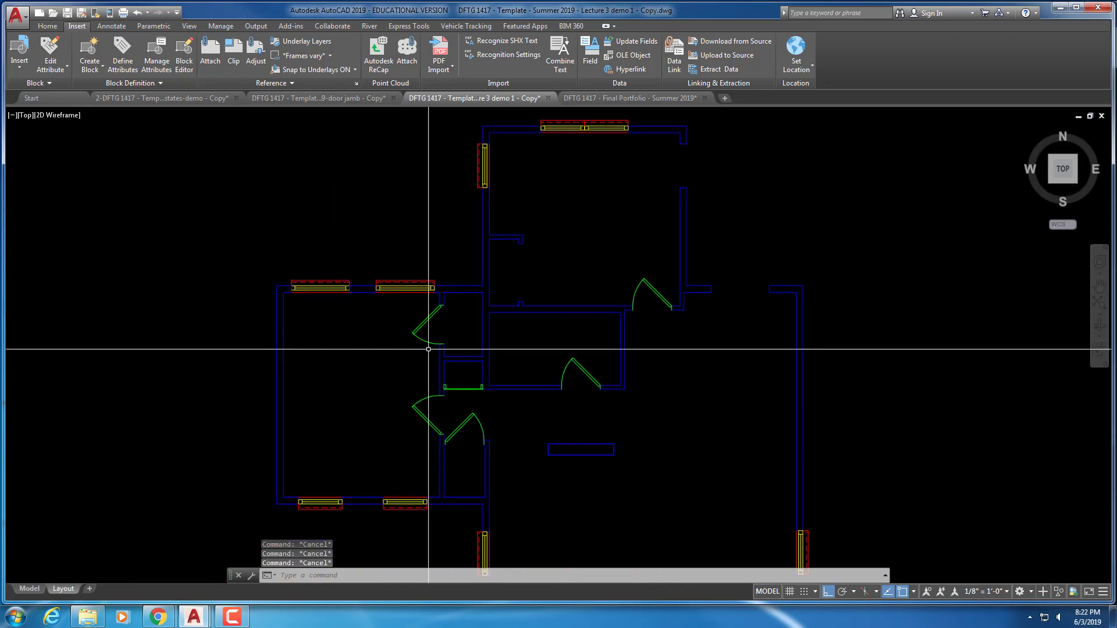
type("ct o")
key("Return")
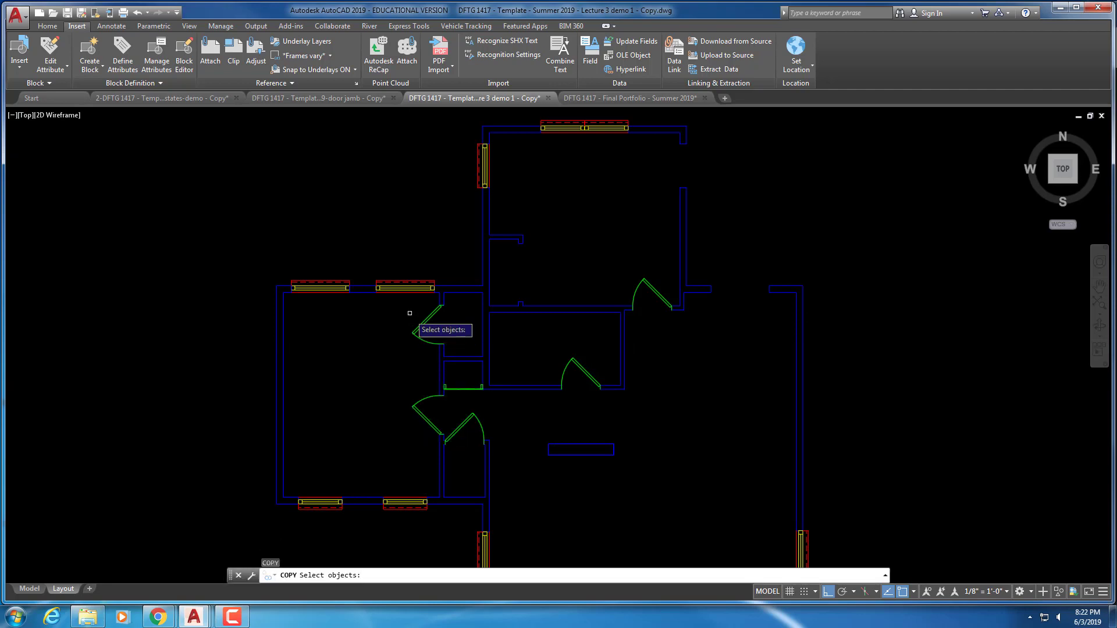
key("Return")
left_click(376, 286)
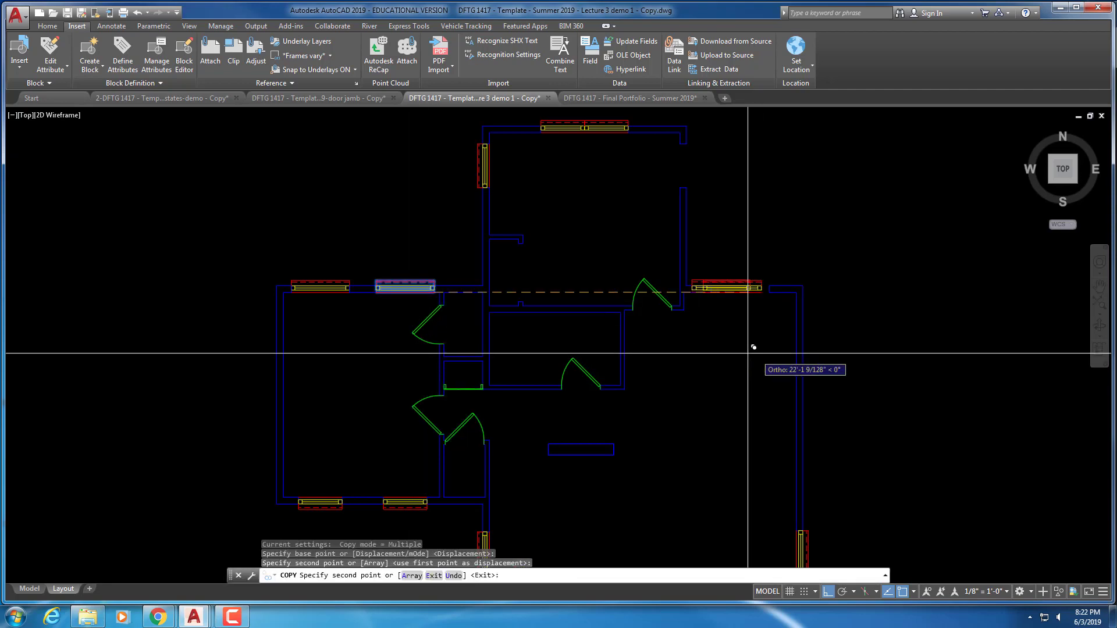
left_click(748, 357)
scroll(748, 357, "up", 3)
key("Escape")
middle_click_drag(778, 294, 688, 534)
key("Escape")
key("Escape")
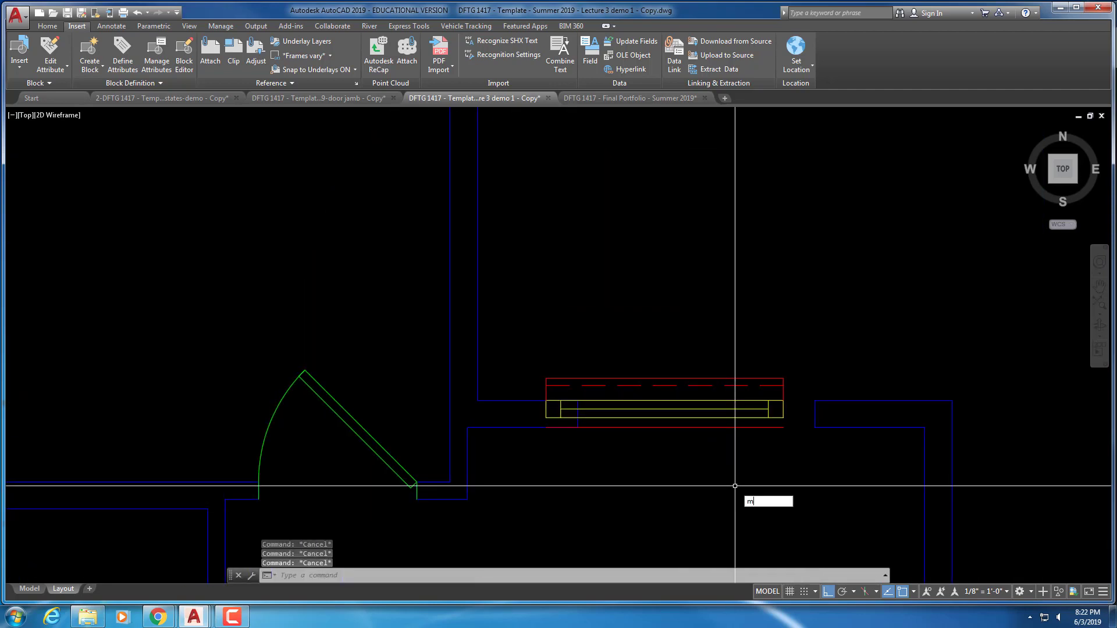
Move that window so it sits flush in its right-wall opening
key("Return")
left_click(544, 377)
left_click(786, 429)
key("Return")
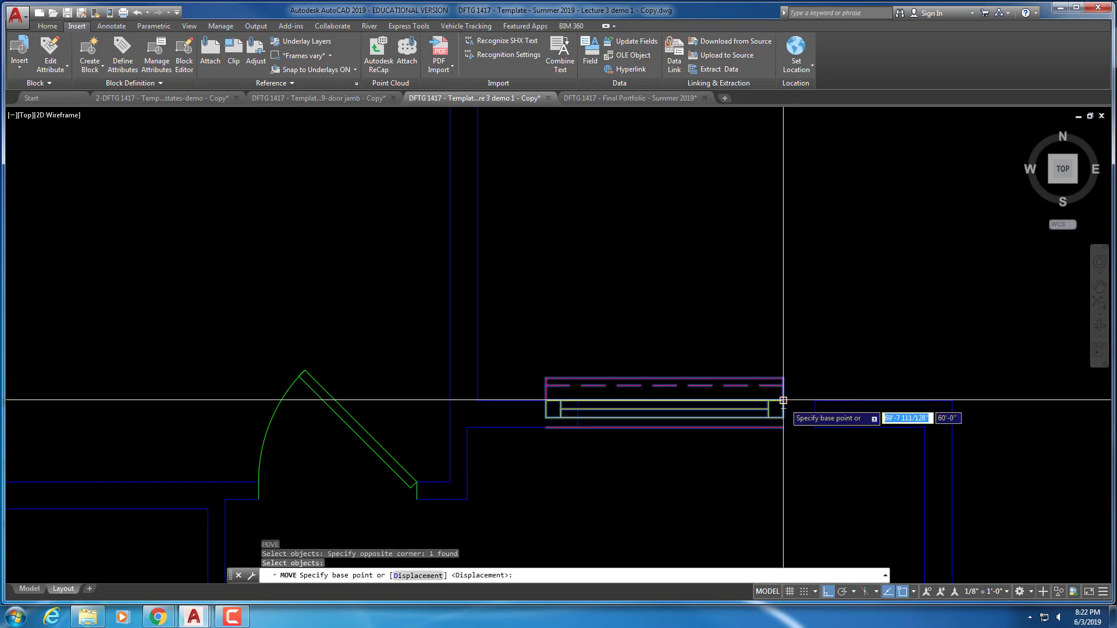
left_click(783, 400)
left_click(815, 400)
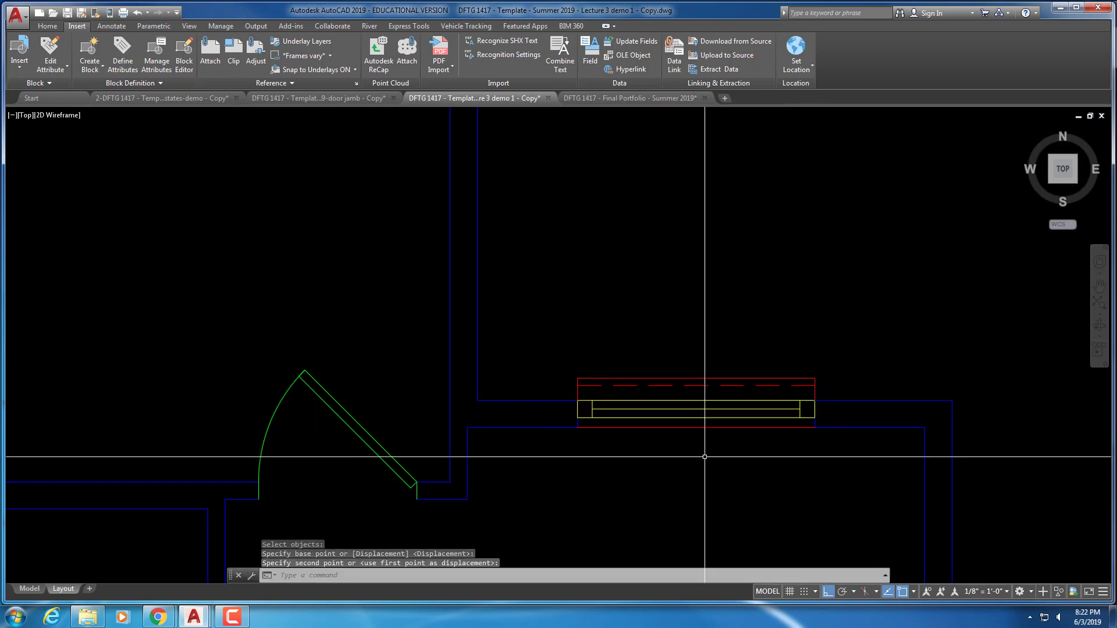
scroll(705, 457, "down", 6)
key("Escape")
key("Escape")
key("Escape")
scroll(592, 394, "down", 2)
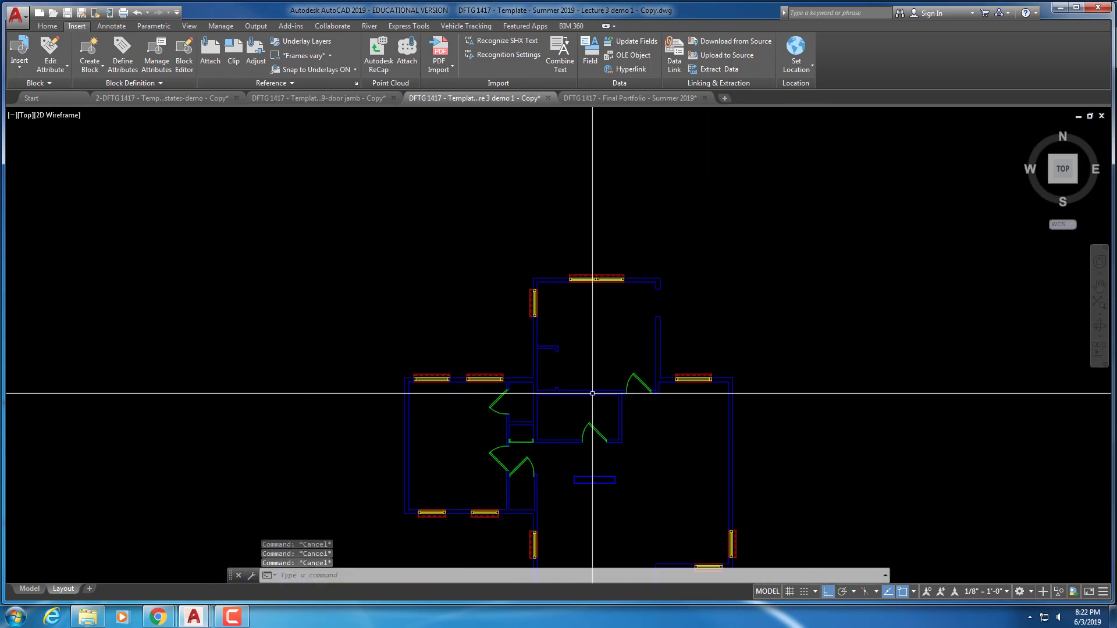
middle_click_drag(610, 552, 586, 449)
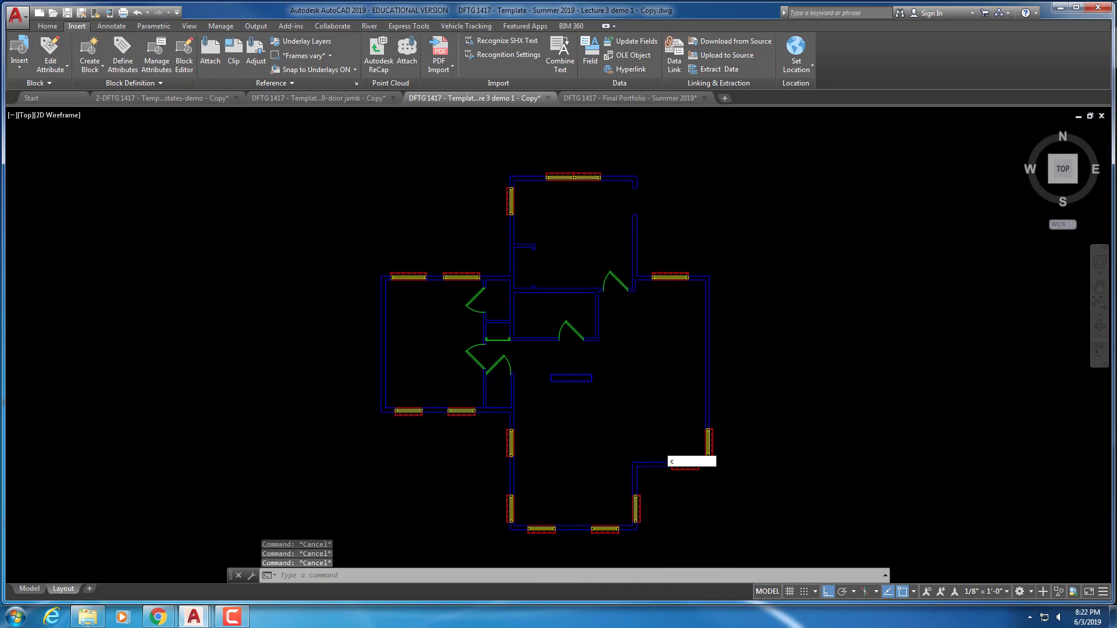
Copy a window block up to the upper right wall
type("c")
key("Return")
key("Escape")
key("Escape")
type("ct o")
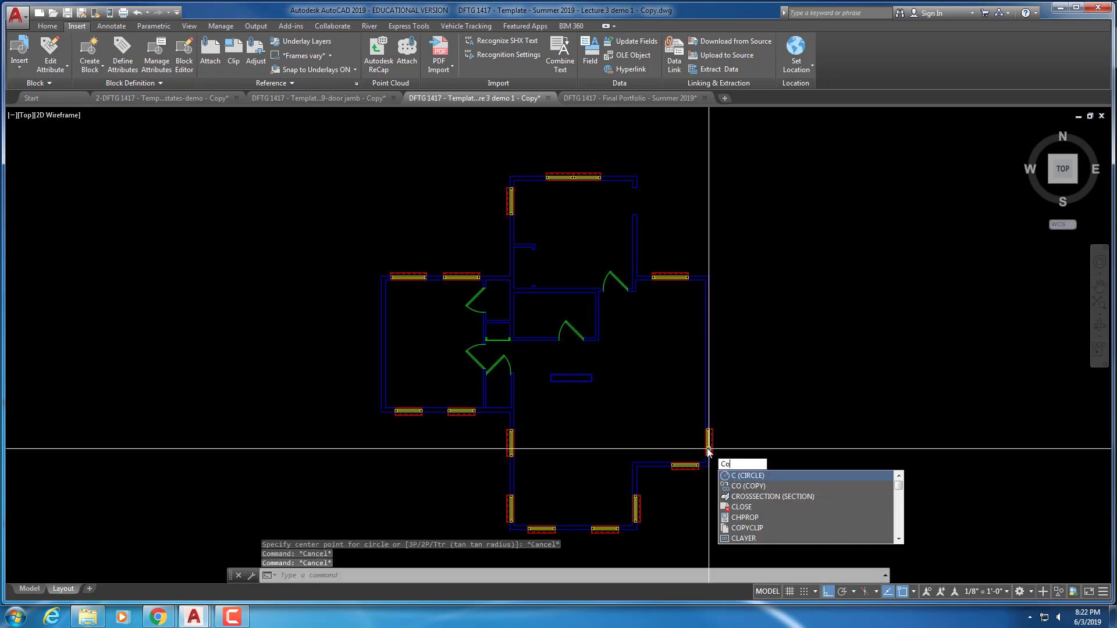
key("Return")
key("Return")
left_click(721, 441)
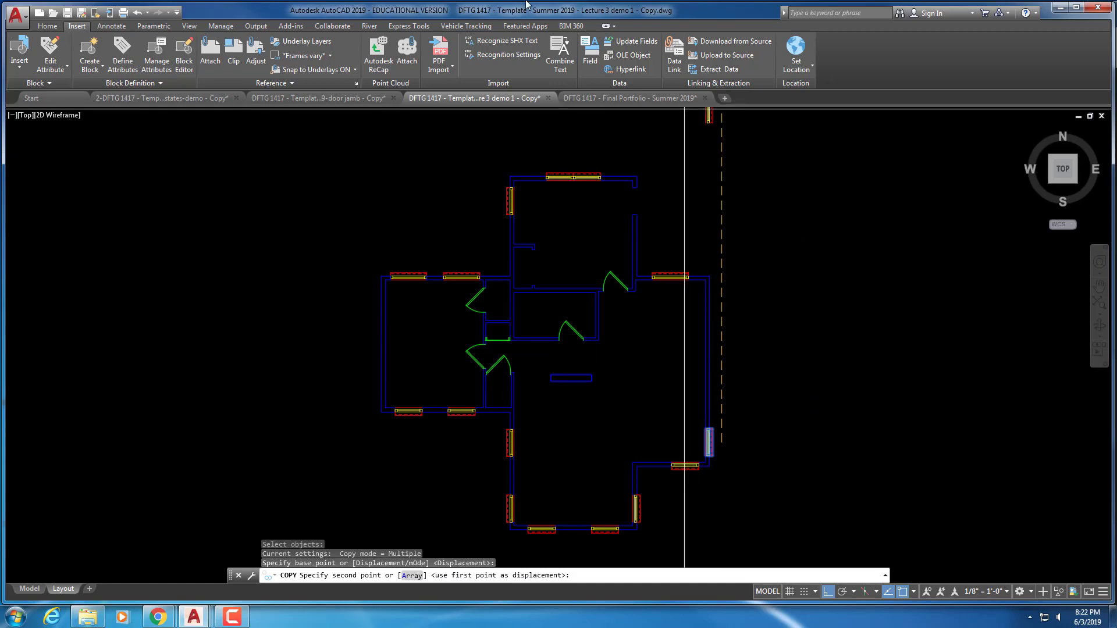
left_click(688, 220)
scroll(678, 192, "up", 4)
key("Escape")
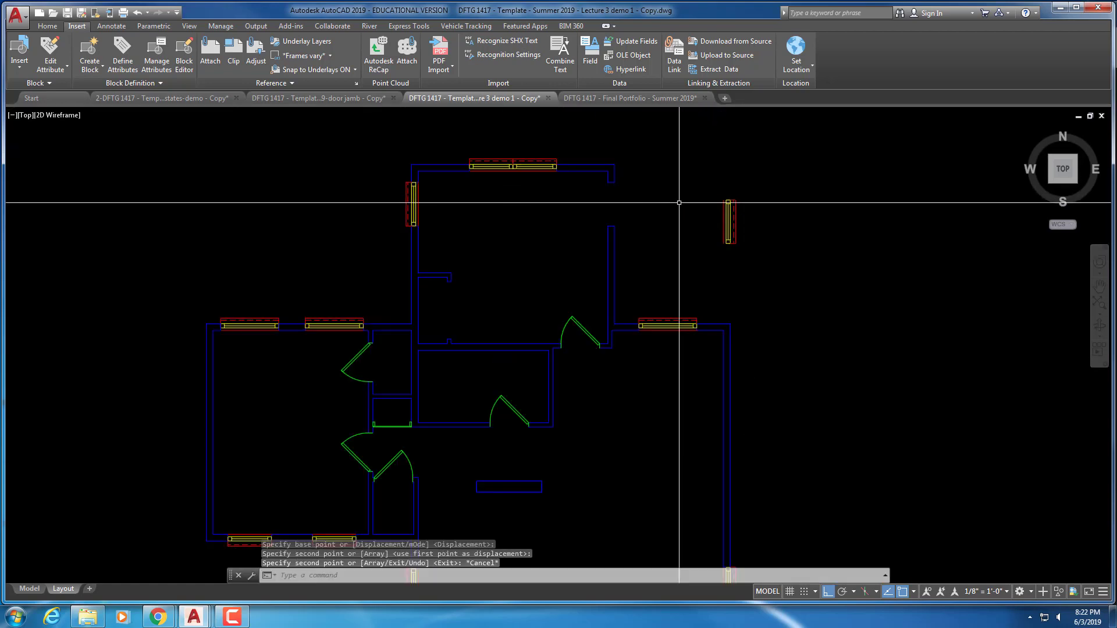
Move the upper-right window into its wall opening
key("Return")
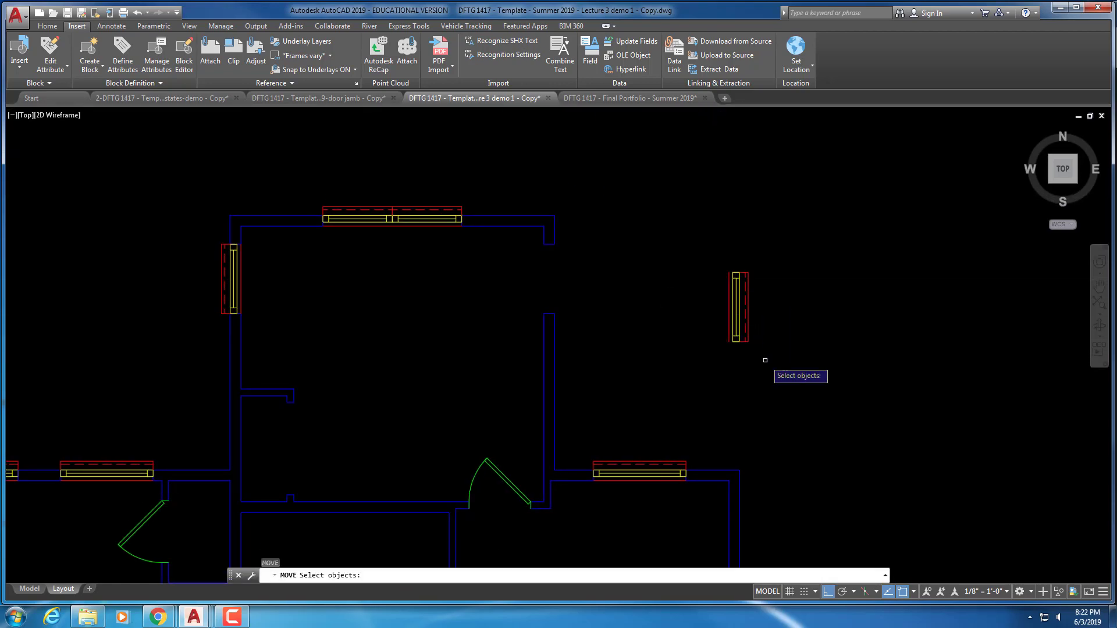
left_click(757, 355)
left_click(661, 236)
key("Return")
scroll(728, 286, "up", 4)
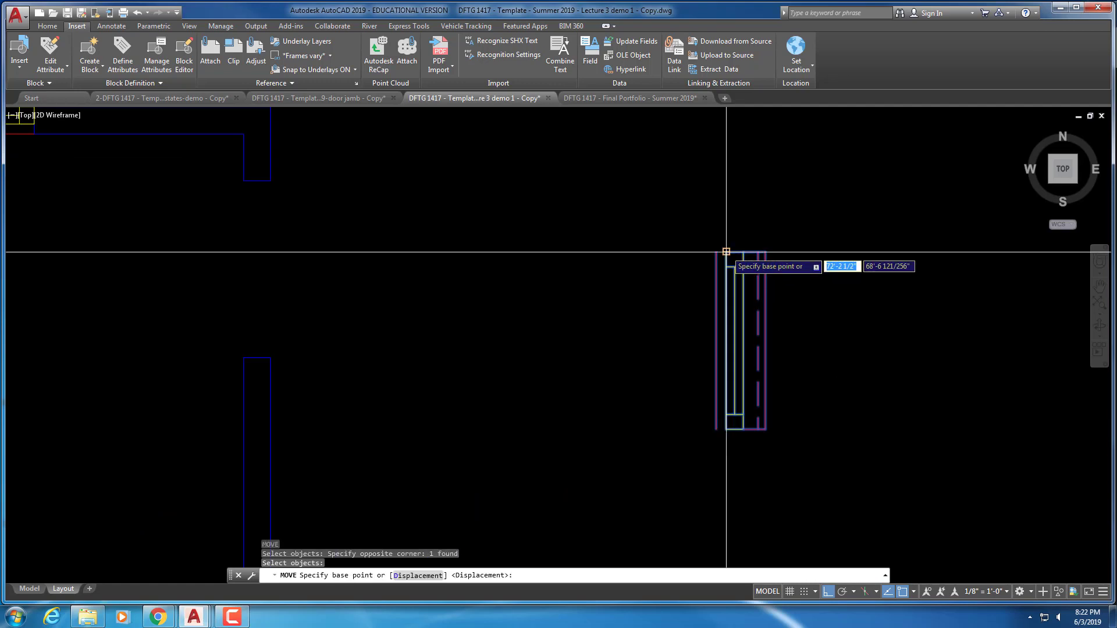
left_click(726, 252)
scroll(299, 192, "down", 3)
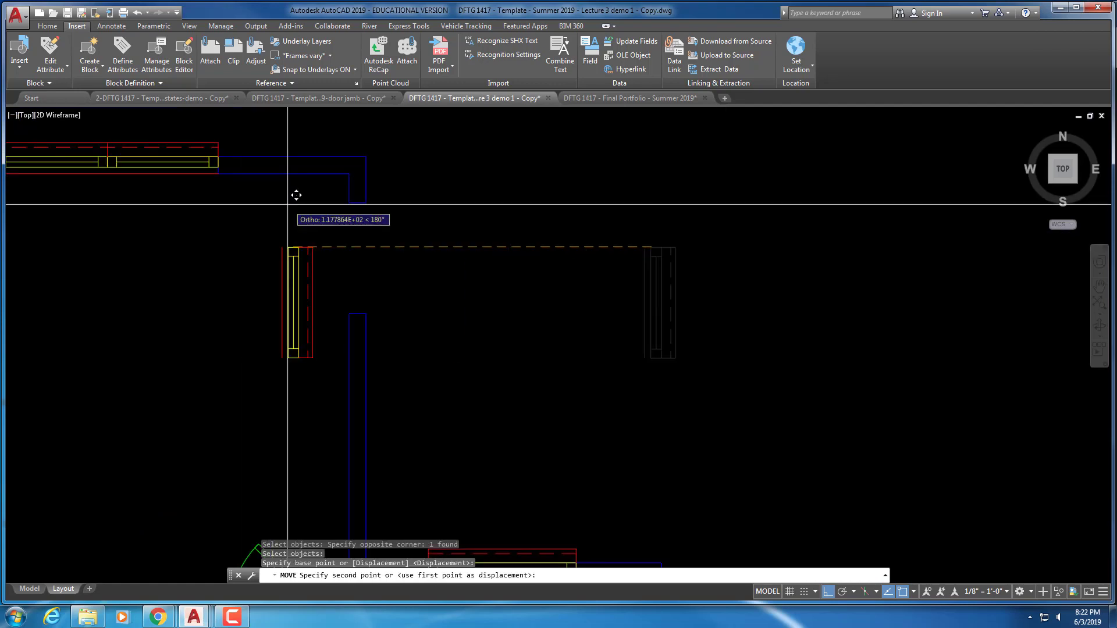
left_click(353, 197)
scroll(350, 224, "up", 4)
Nudge that window onto the wall line and review the whole floor plan
key("Return")
left_click(381, 190)
left_click(377, 170)
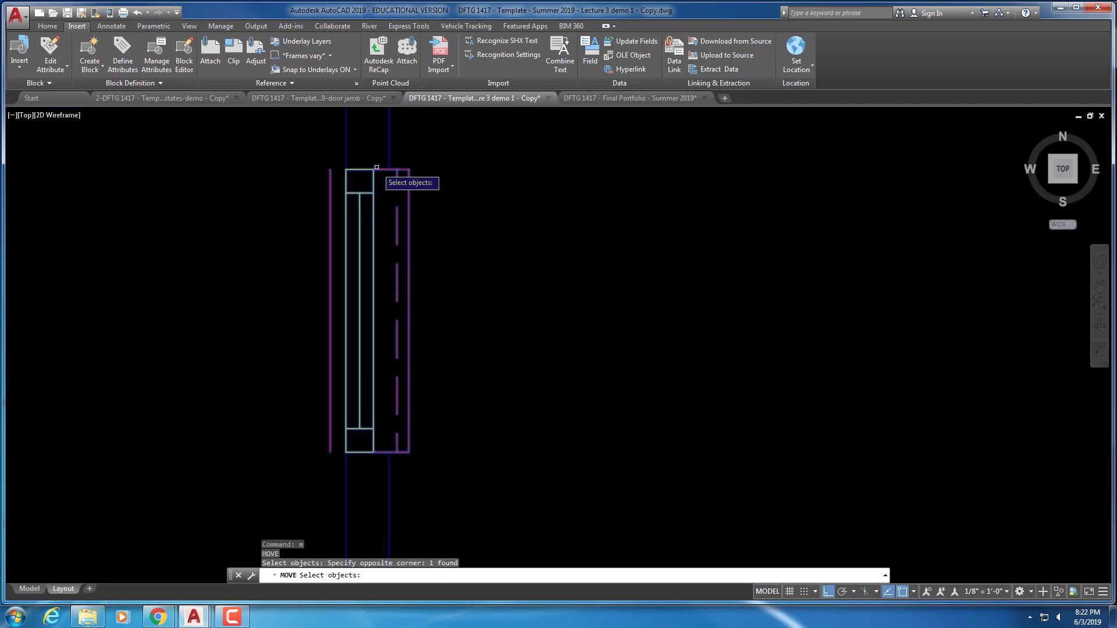
key("Return")
left_click(373, 168)
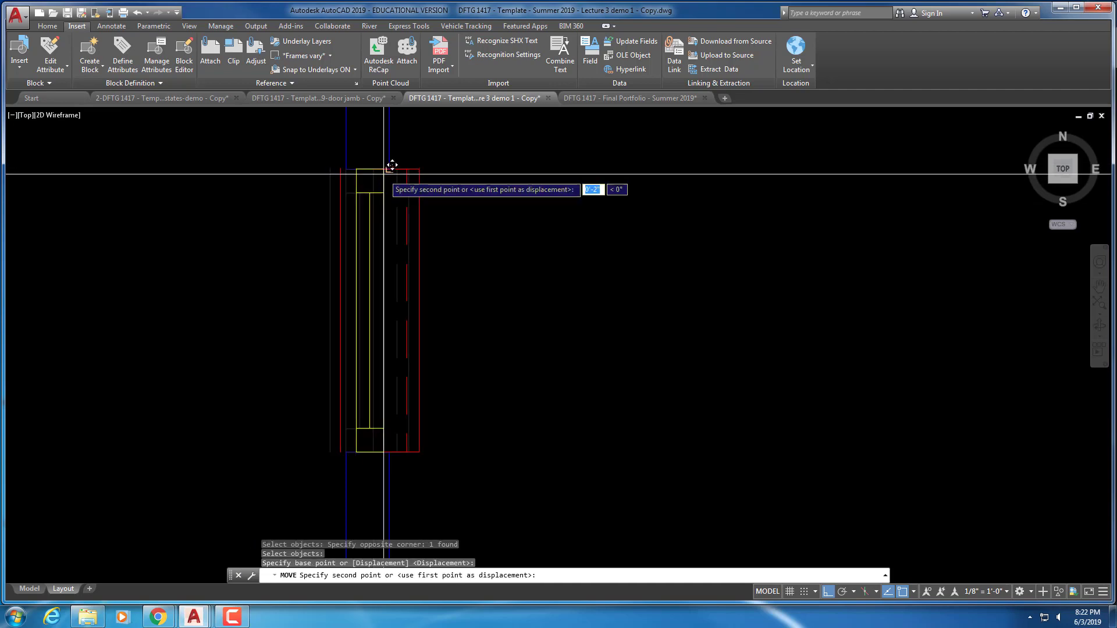
left_click(389, 169)
scroll(568, 237, "down", 6)
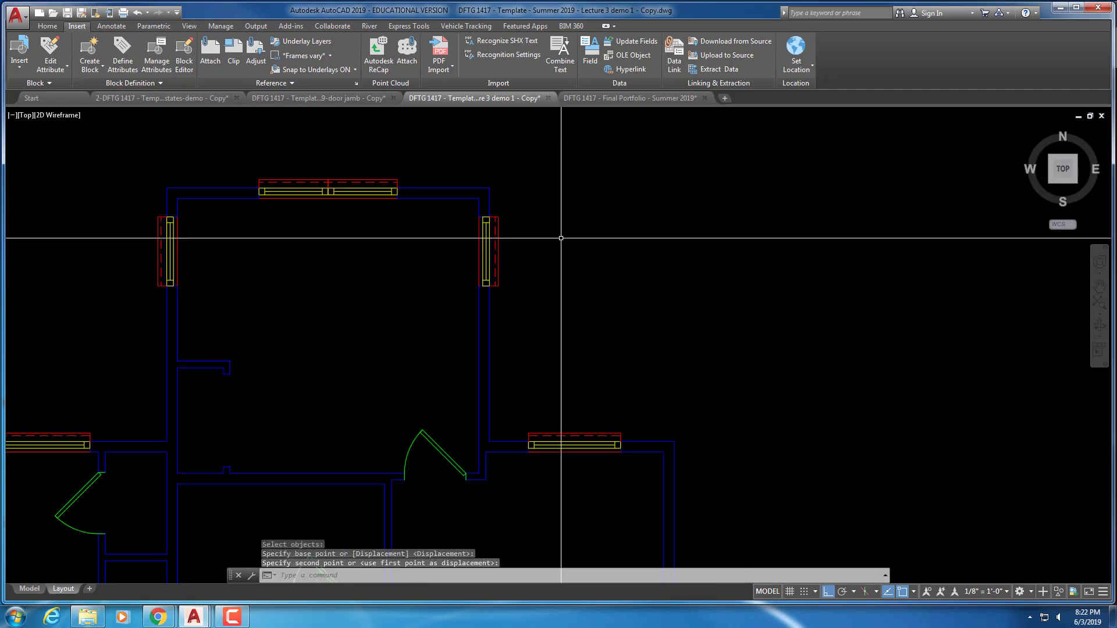
middle_click_drag(568, 236, 582, 216)
scroll(584, 235, "down", 3)
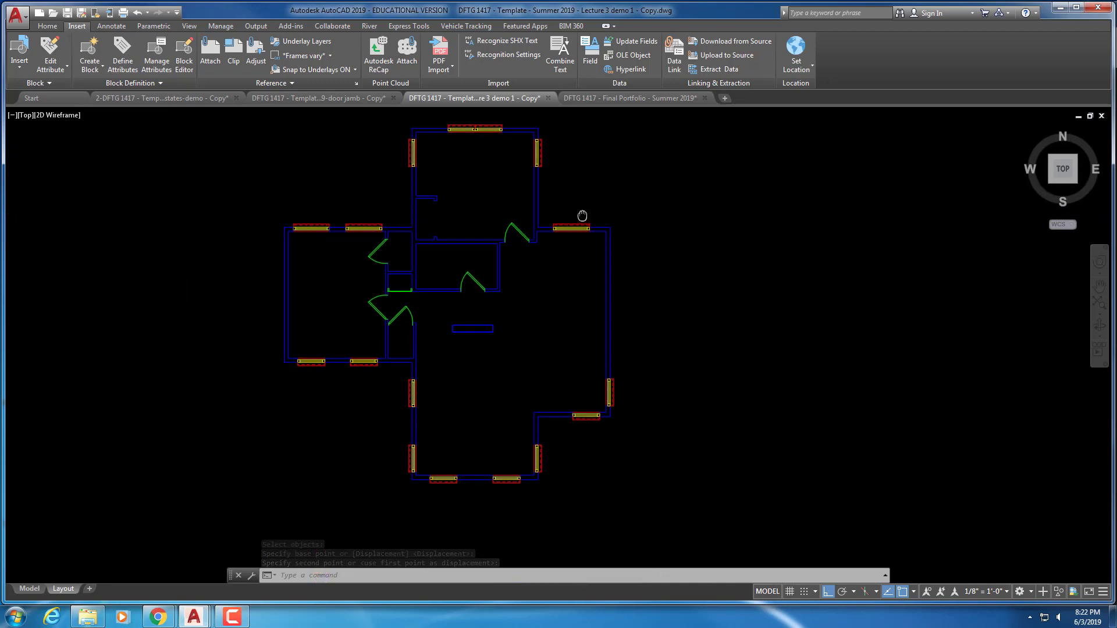
key("Escape")
scroll(299, 381, "up", 8)
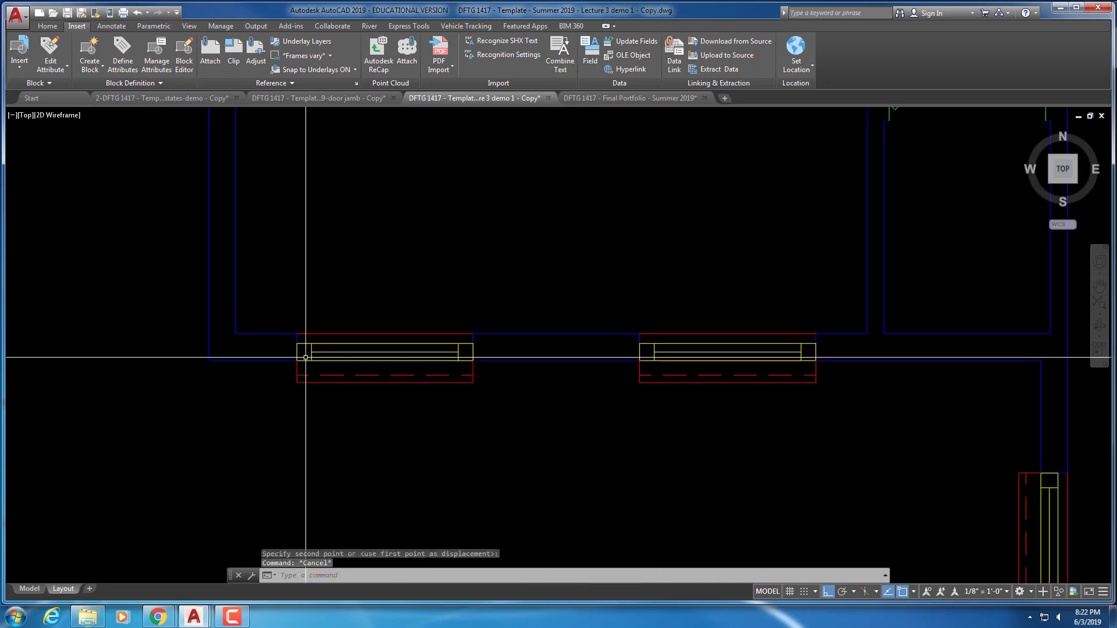
scroll(332, 274, "down", 6)
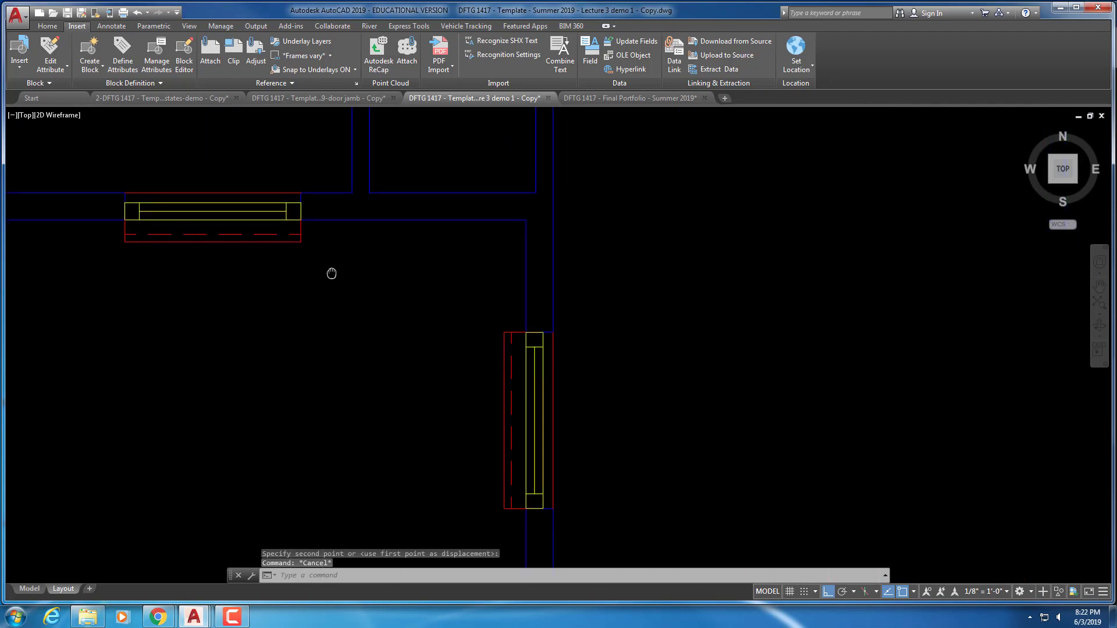
key("Escape")
key("Escape")
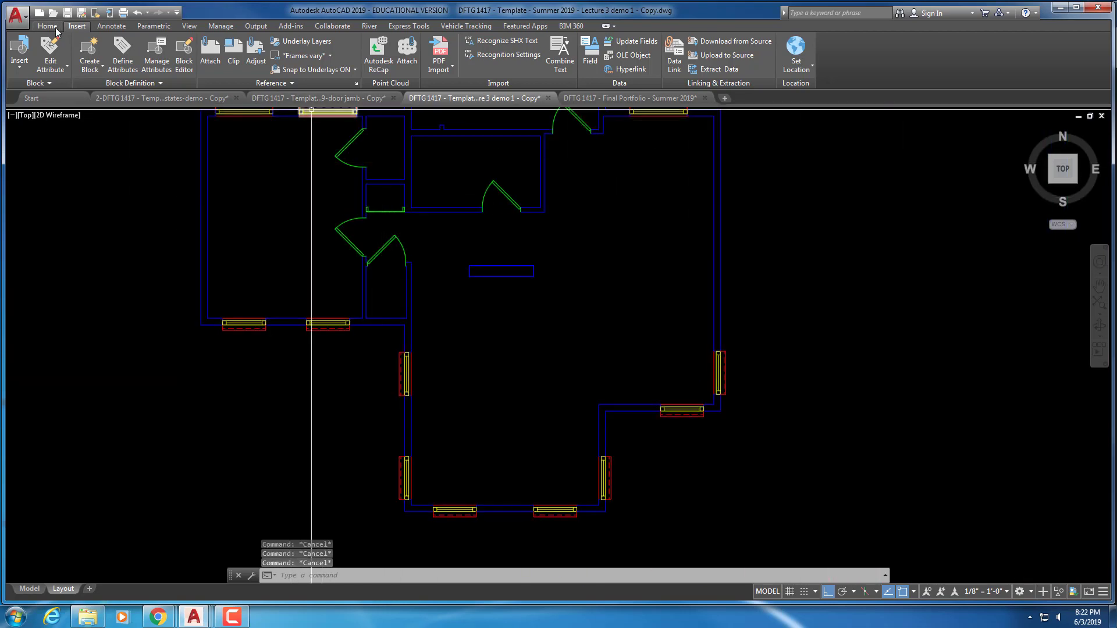
Double-click A-2-WALL-SIDING in Layer Properties to make it current, then close the palette
left_click(47, 27)
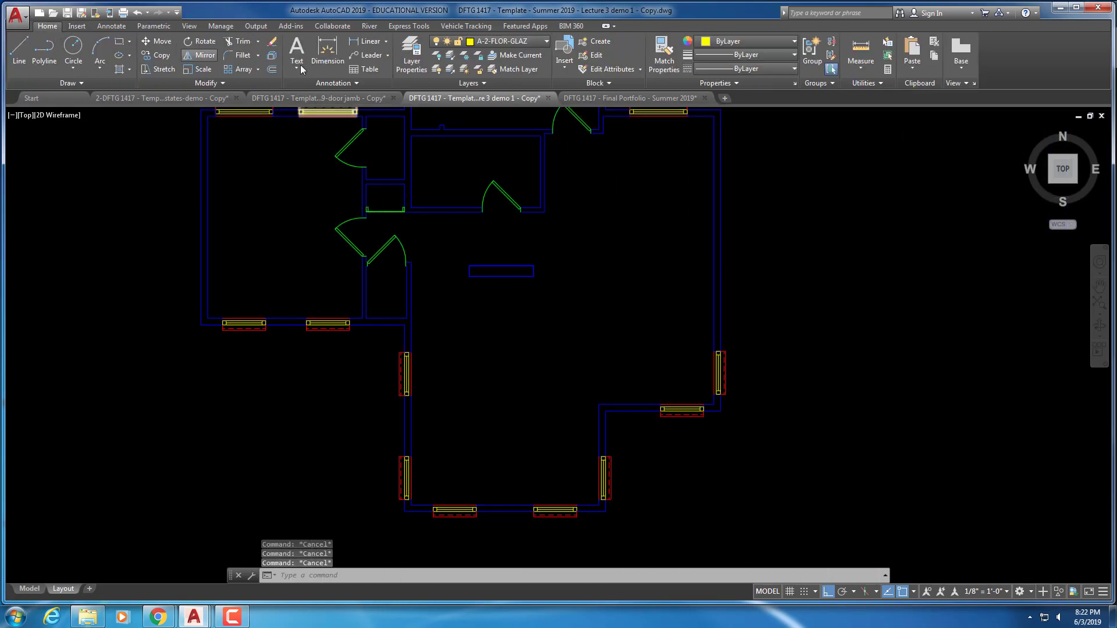
left_click(414, 58)
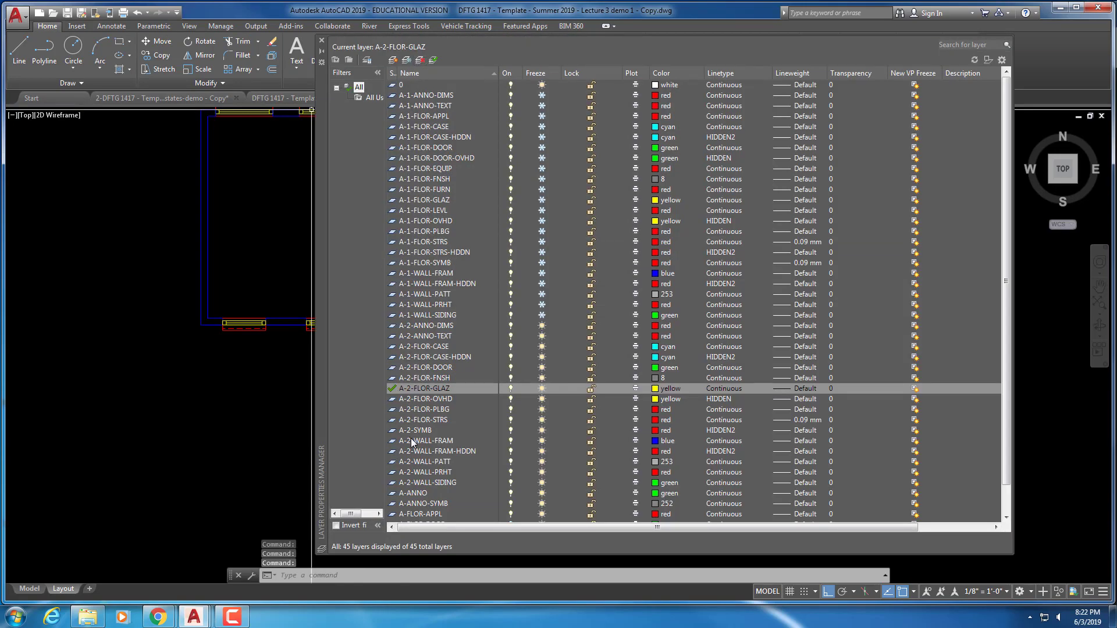
double_click(427, 479)
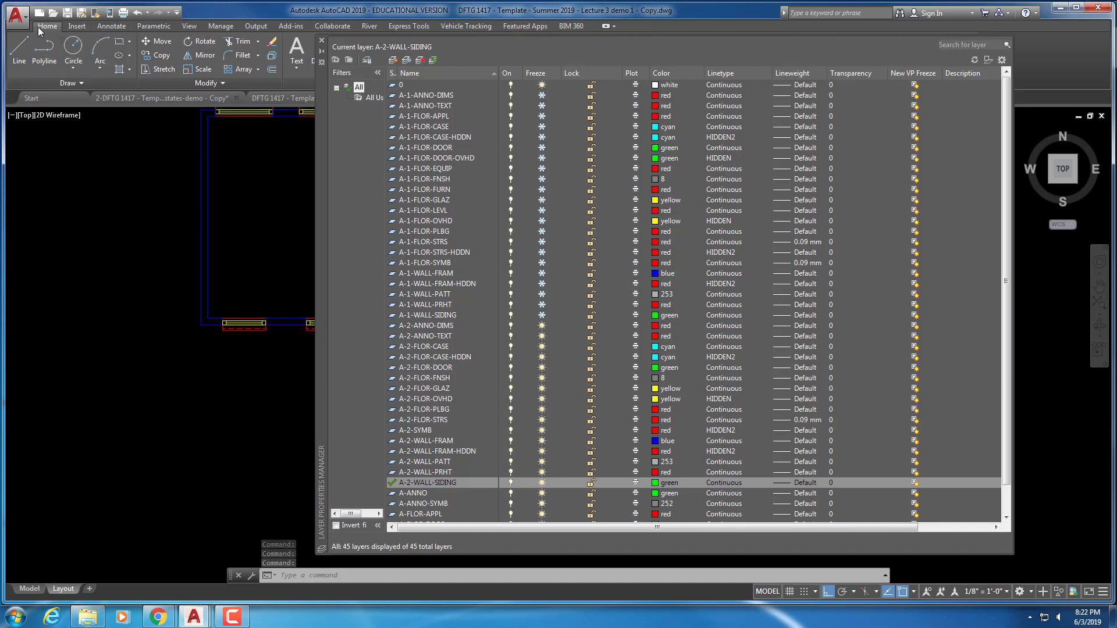
key("Escape")
left_click(322, 41)
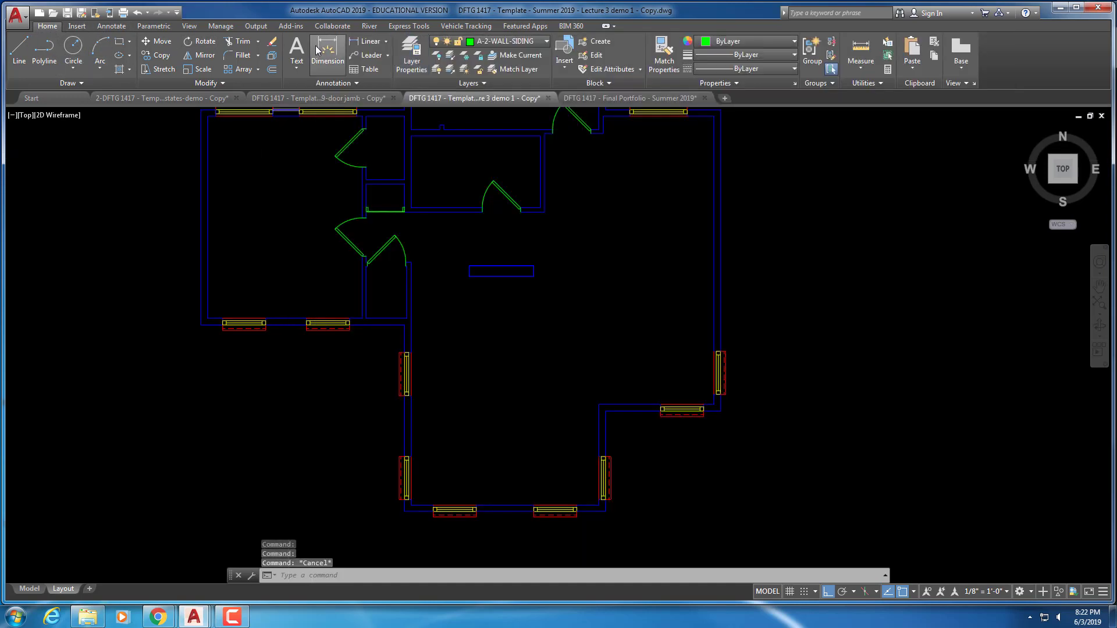
Offset the left exterior wall line 0'-3" outward as a siding line
left_click(272, 70)
right_click(259, 123)
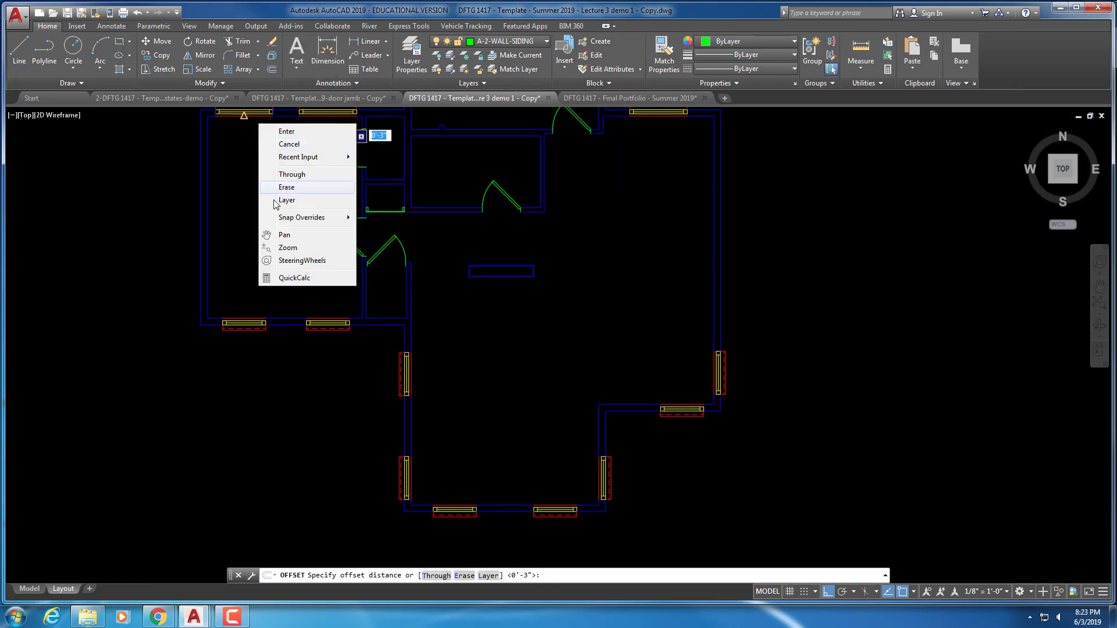
left_click(288, 132)
scroll(220, 206, "up", 2)
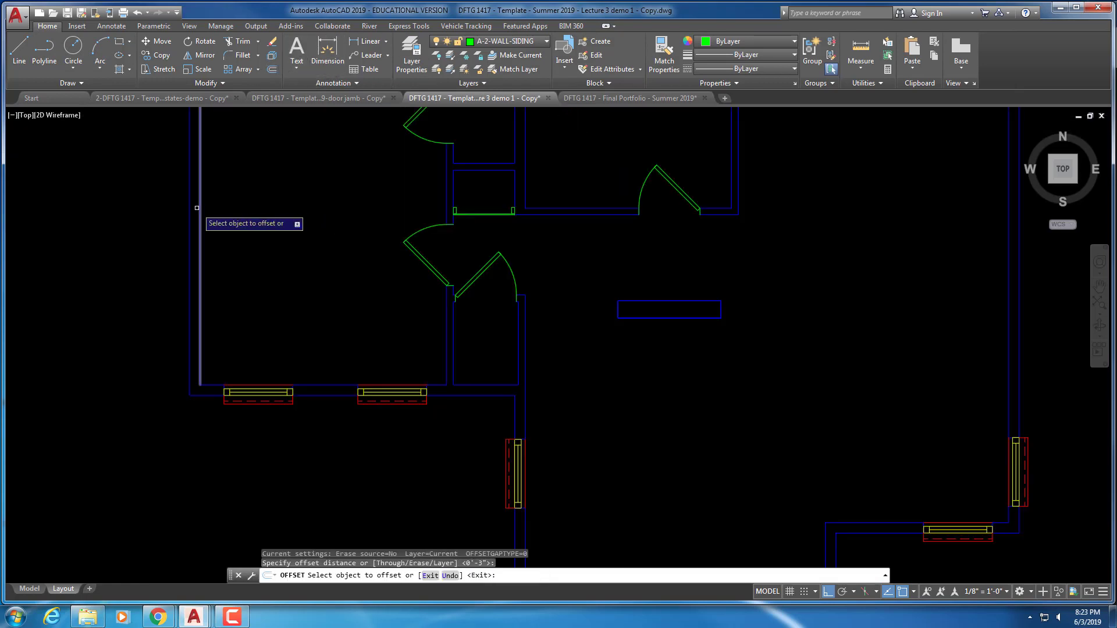
left_click(190, 232)
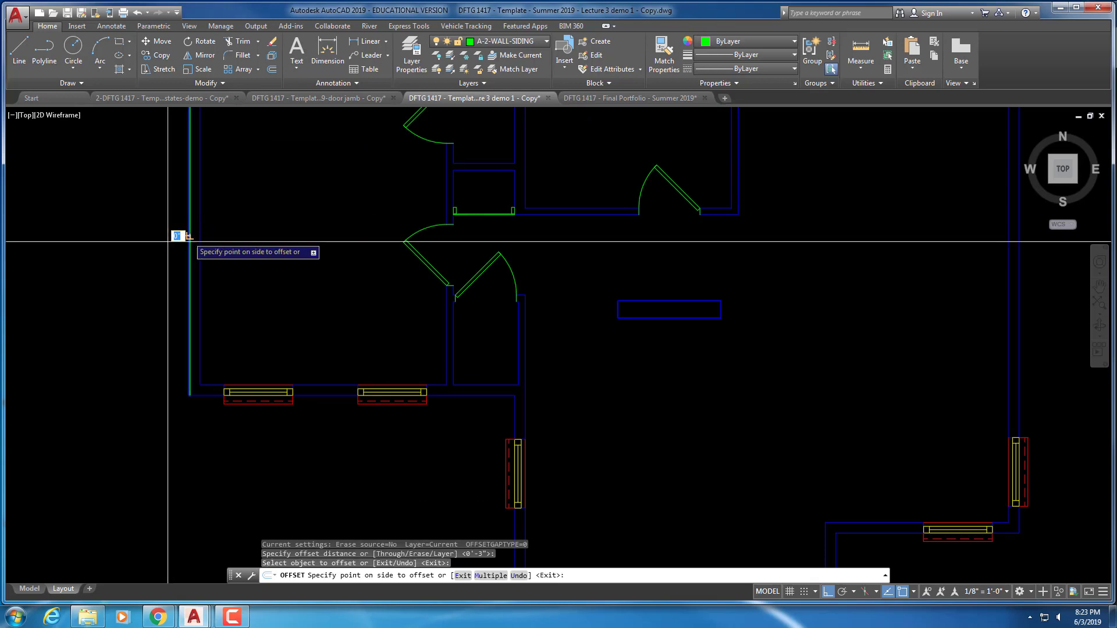
left_click(177, 238)
scroll(181, 151, "up", 1)
middle_click_drag(183, 154, 172, 453)
scroll(216, 341, "up", 2)
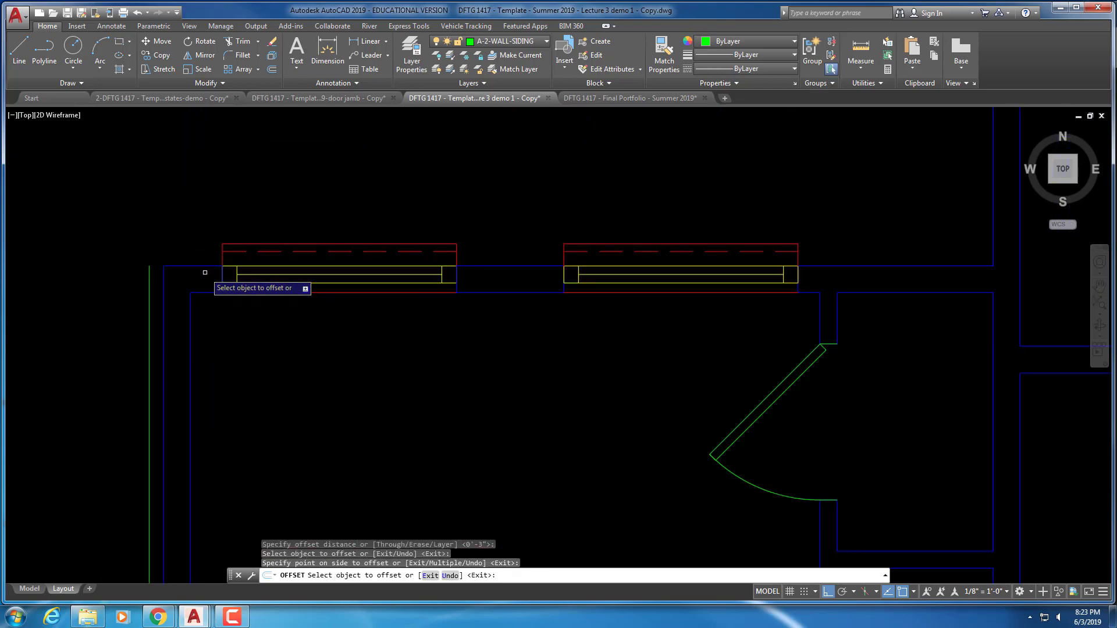
Offset the upper wall segments between the windows outward as siding
left_click(206, 265)
left_click(262, 244)
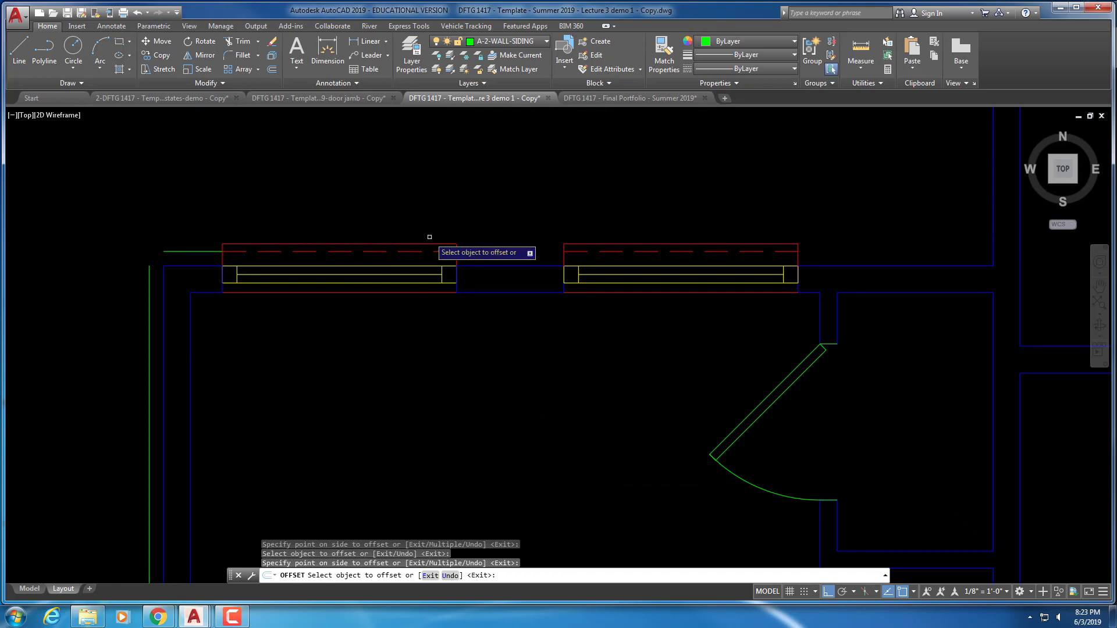
left_click(476, 264)
left_click(482, 241)
middle_click_drag(648, 244, 381, 250)
left_click(569, 273)
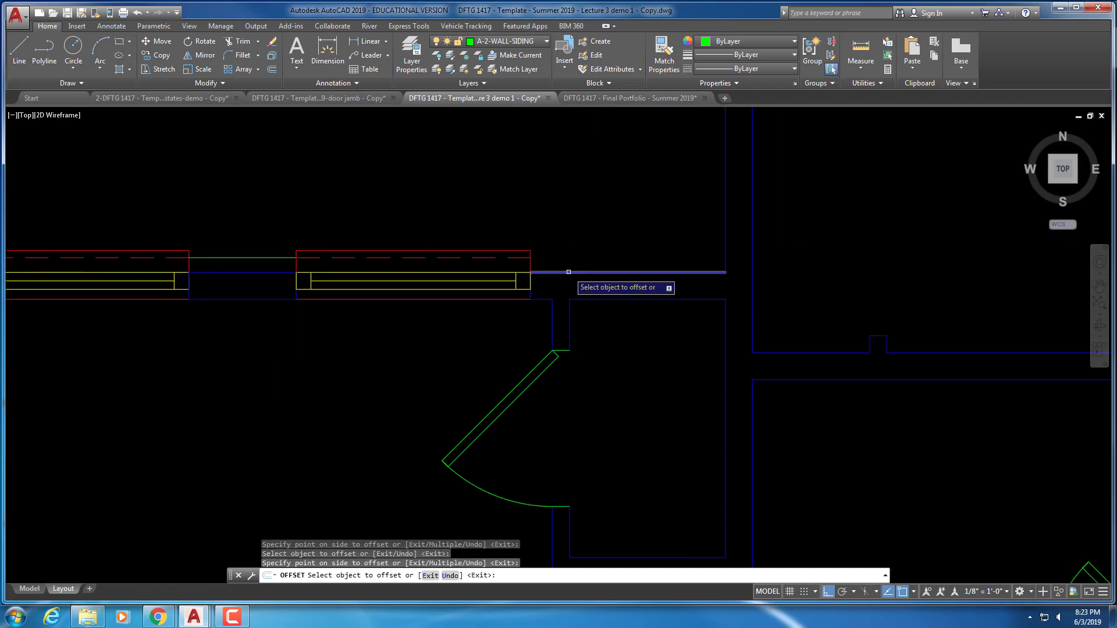
left_click(569, 244)
middle_click_drag(569, 244, 423, 315)
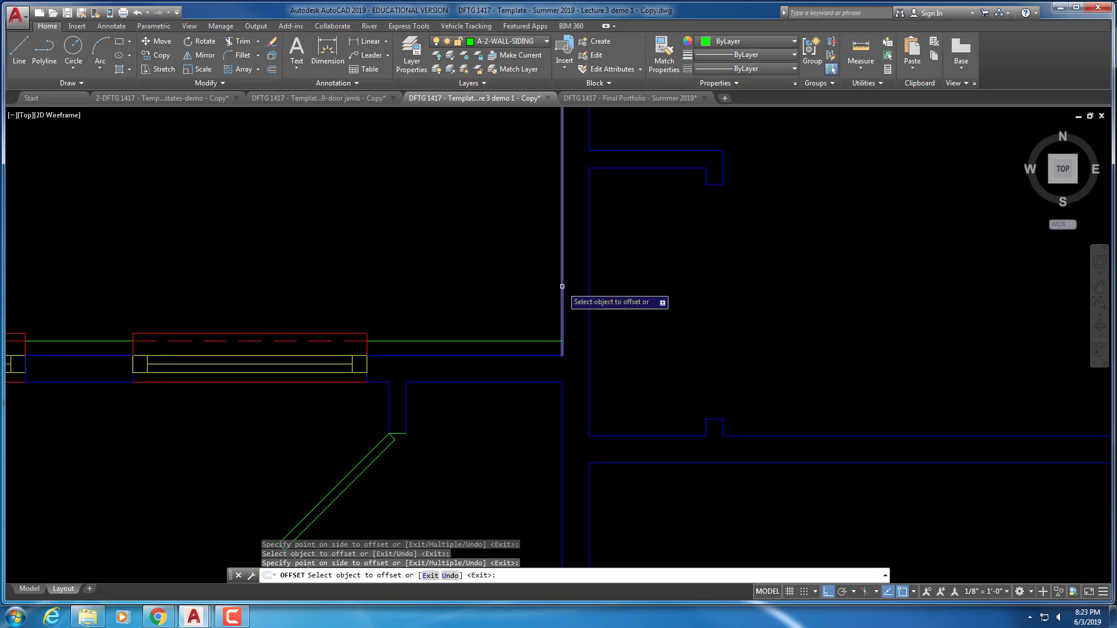
Offset the upper room's vertical, left and top walls outward as siding
left_click(562, 286)
left_click(479, 279)
left_click(563, 289)
left_click(526, 274)
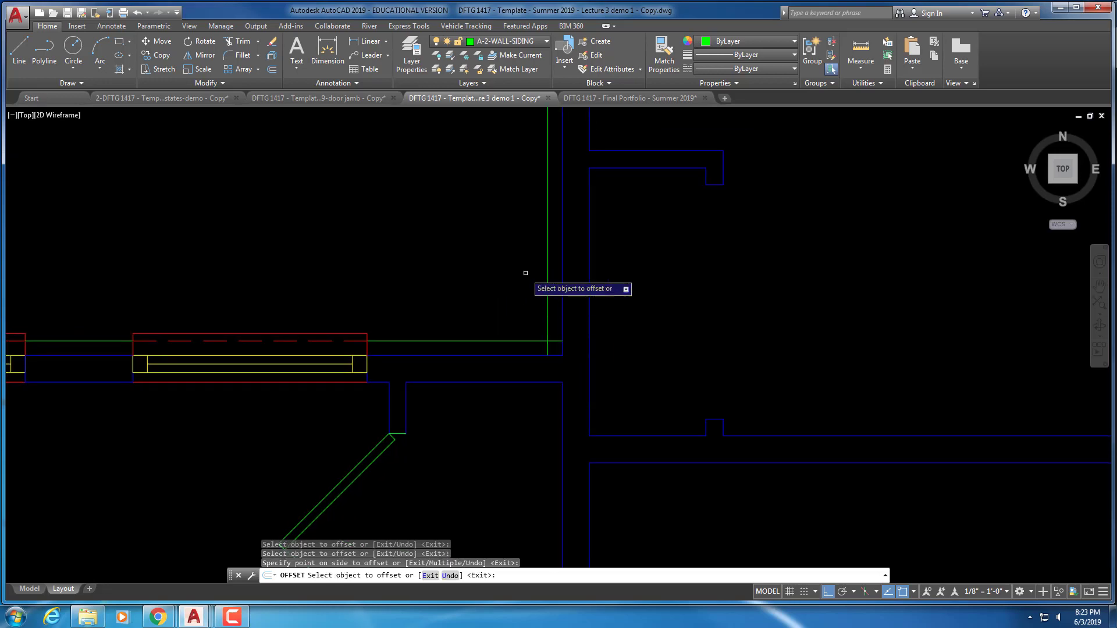
scroll(510, 215, "down", 1)
middle_click_drag(510, 215, 475, 453)
mouse_move(540, 235)
middle_mouse_down()
mouse_move(532, 362)
mouse_move(528, 345)
middle_mouse_up()
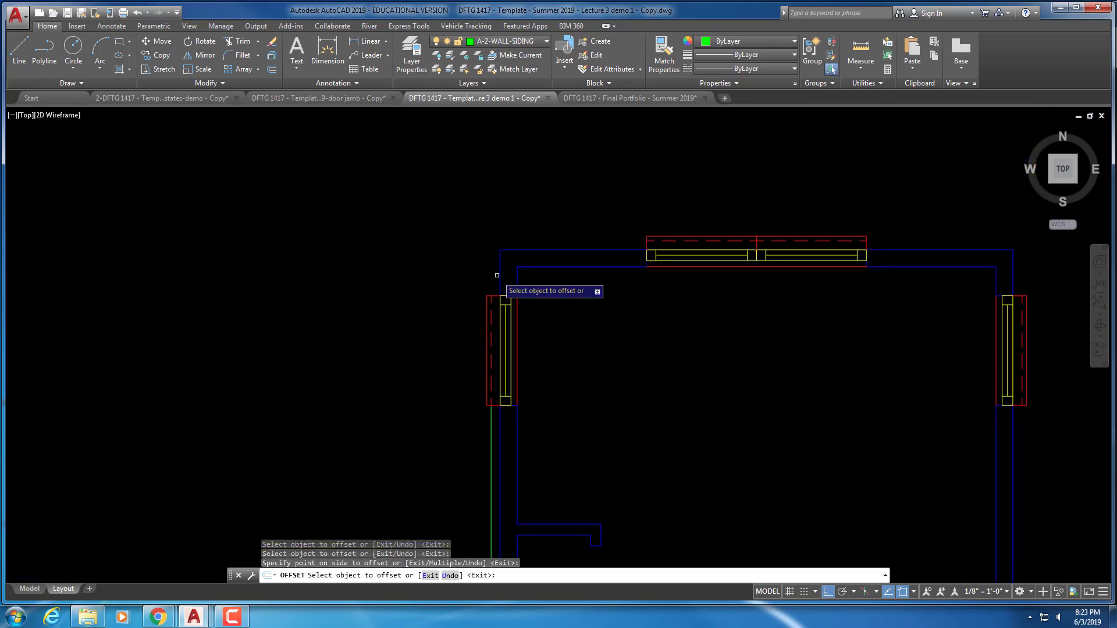
left_click(499, 274)
left_click(491, 268)
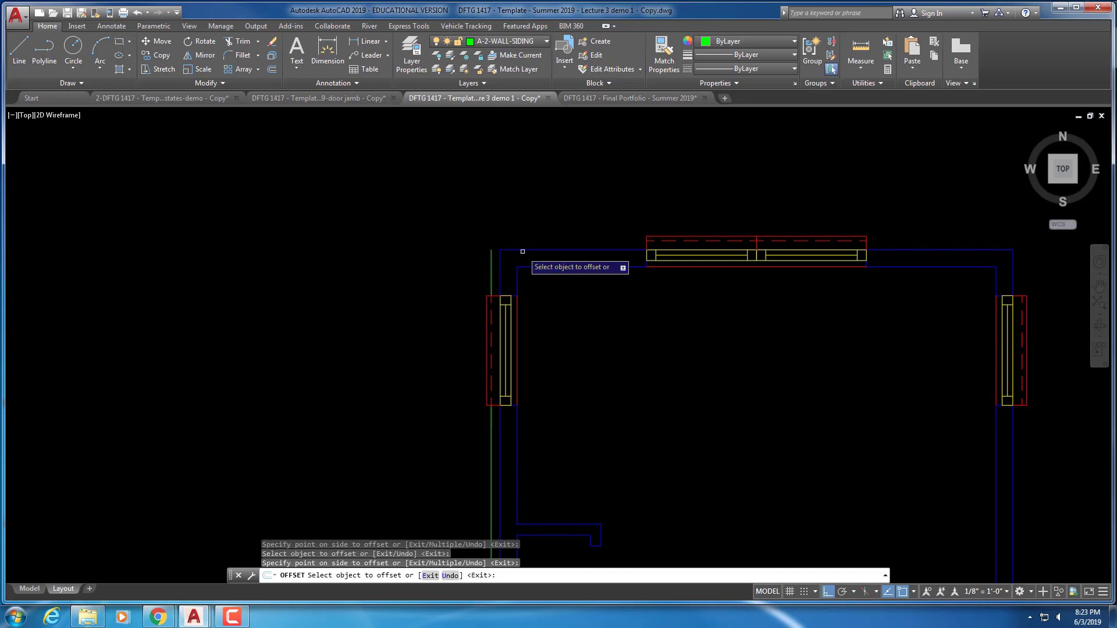
left_click(526, 250)
left_click(527, 241)
middle_click_drag(790, 261, 473, 252)
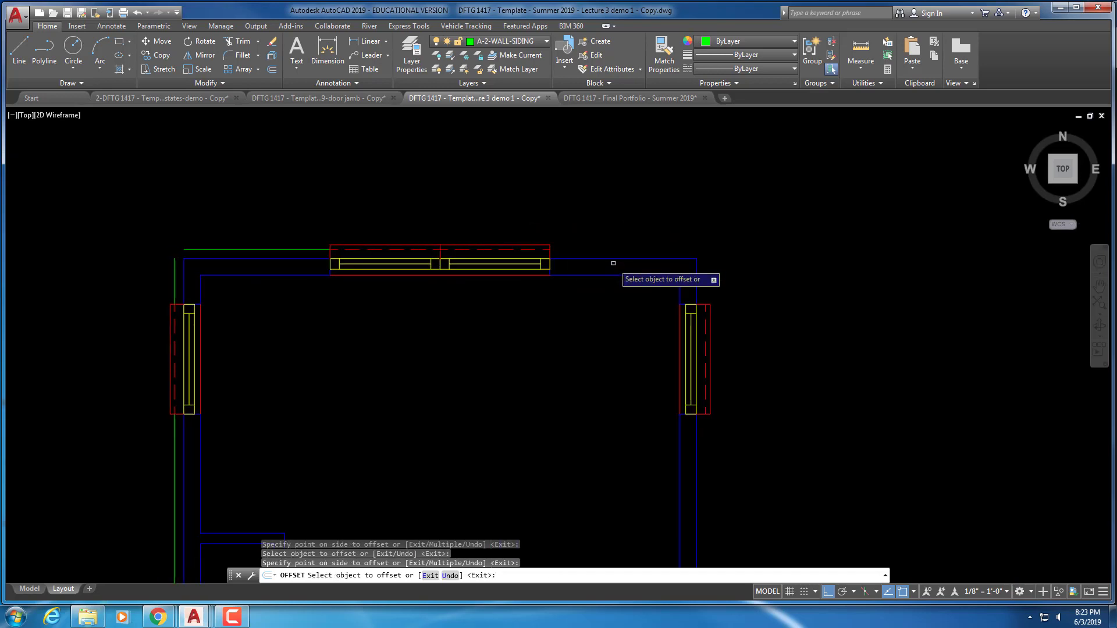
Offset the upper room's top-right and right walls and the next outer wall as siding
left_click(615, 257)
left_click(644, 219)
left_click(696, 280)
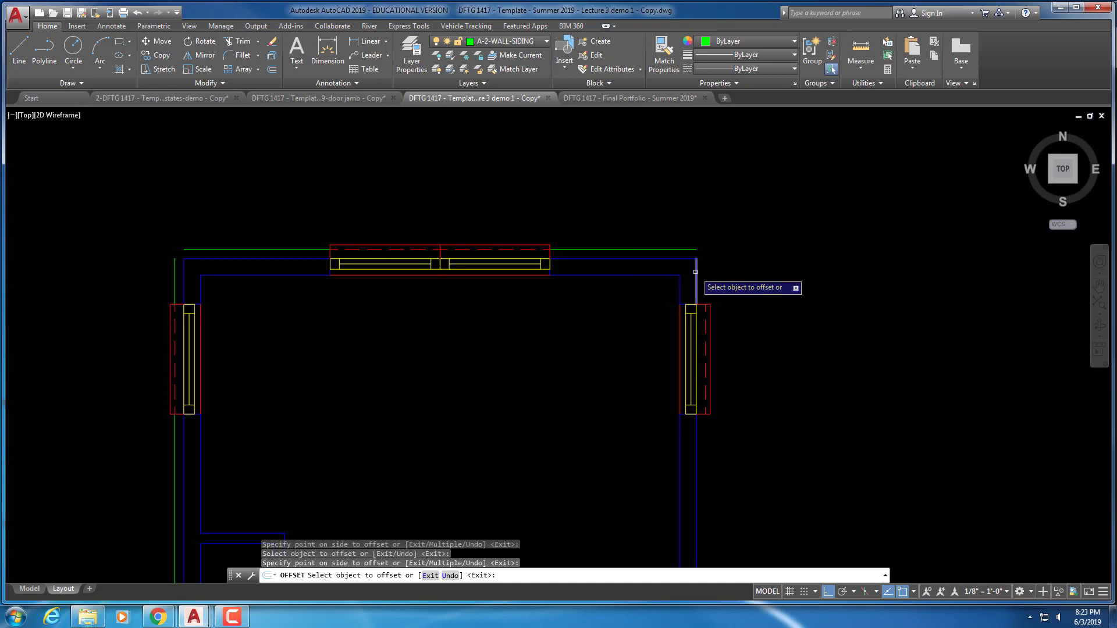
left_click(710, 418)
middle_click_drag(727, 451, 661, 250)
left_click(632, 349)
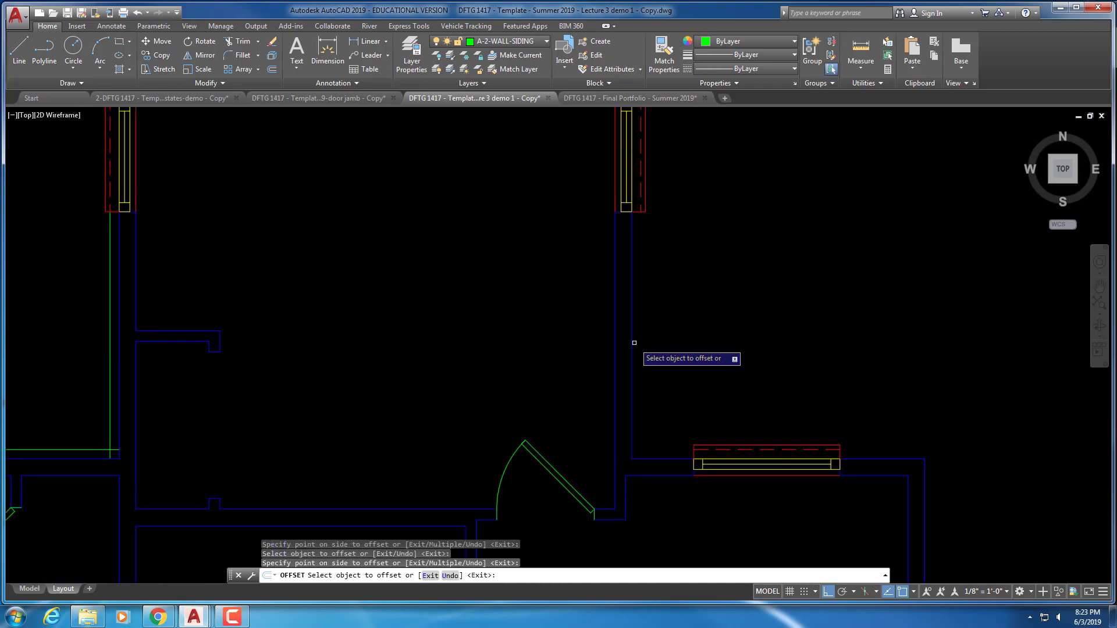
left_click(682, 350)
middle_click_drag(688, 382, 649, 296)
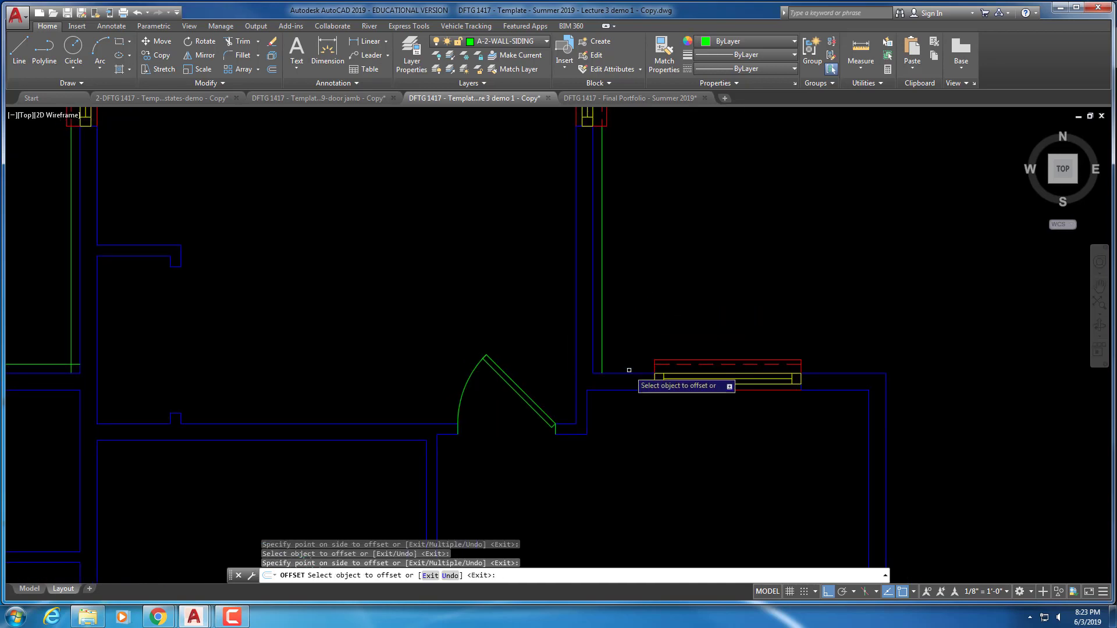
Offset the short wall lines beside the window and the right wall outward
left_click(629, 373)
left_click(718, 295)
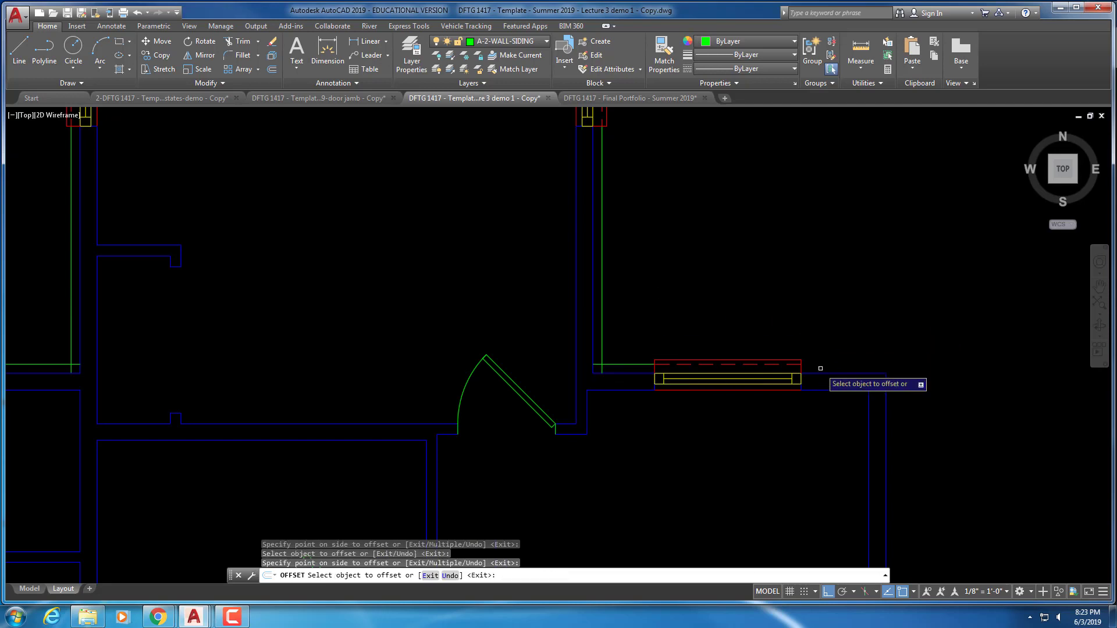
left_click(821, 374)
left_click(844, 364)
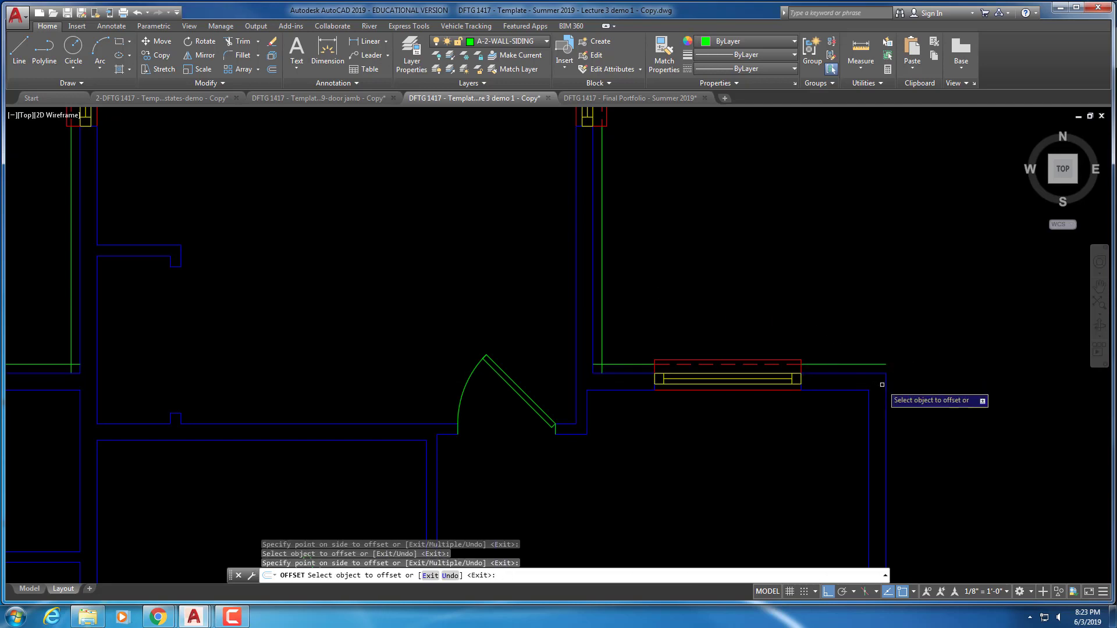
left_click(886, 386)
left_click(893, 392)
scroll(859, 394, "down", 1)
middle_click_drag(812, 435, 563, 132)
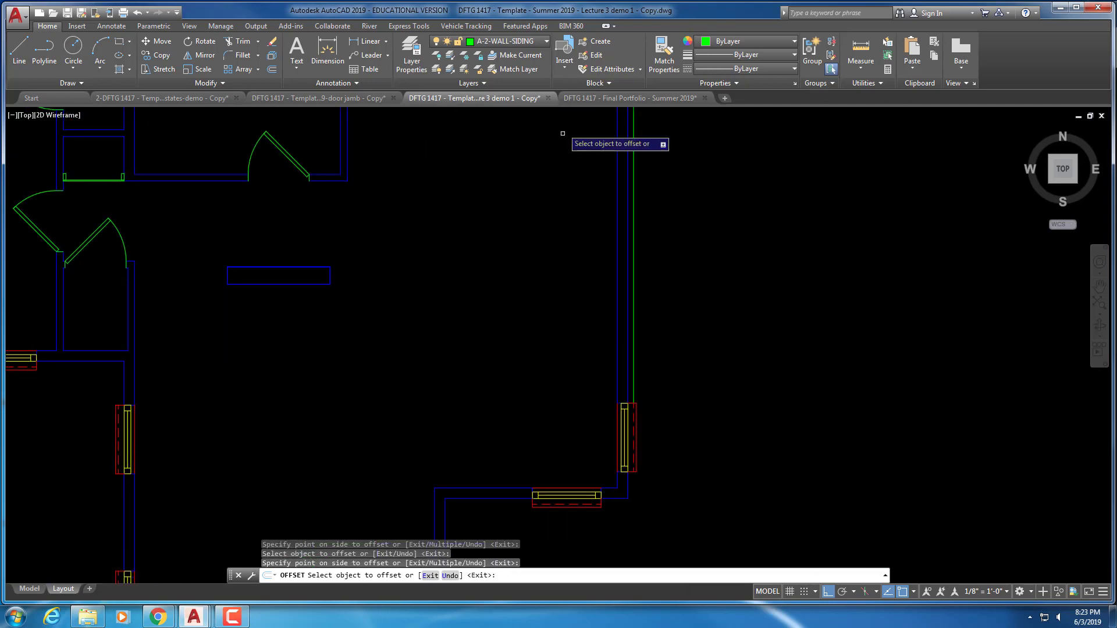
mouse_move(595, 326)
middle_mouse_down()
mouse_move(575, 133)
mouse_move(592, 127)
middle_mouse_up()
Offset the lower-right short wall segments and the inner corner wall outward
left_click(624, 291)
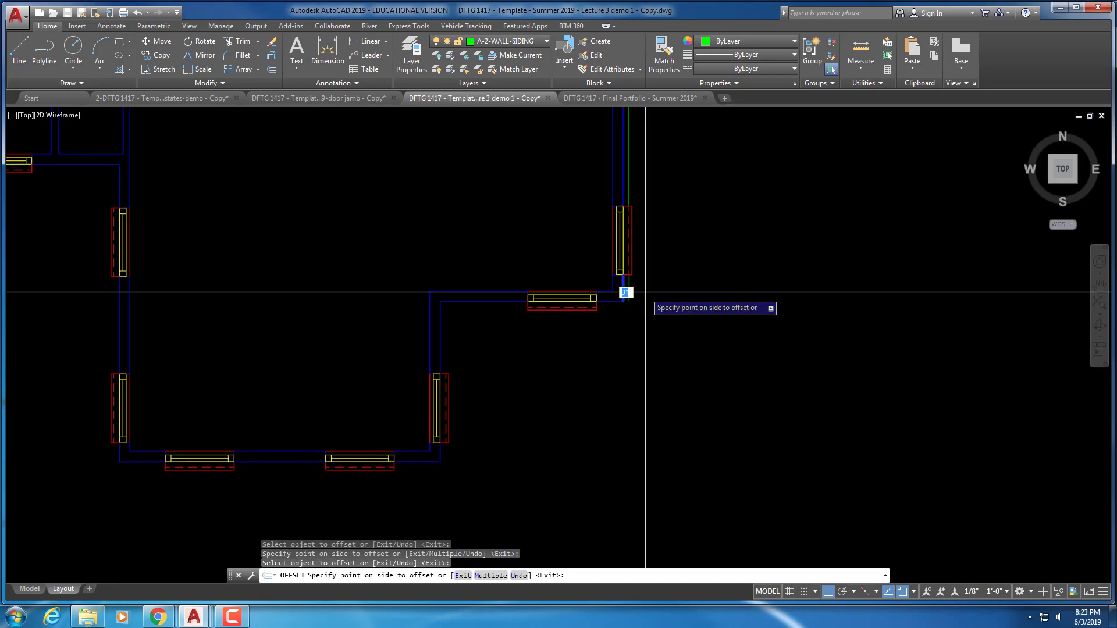
left_click(644, 294)
left_click(609, 301)
left_click(602, 311)
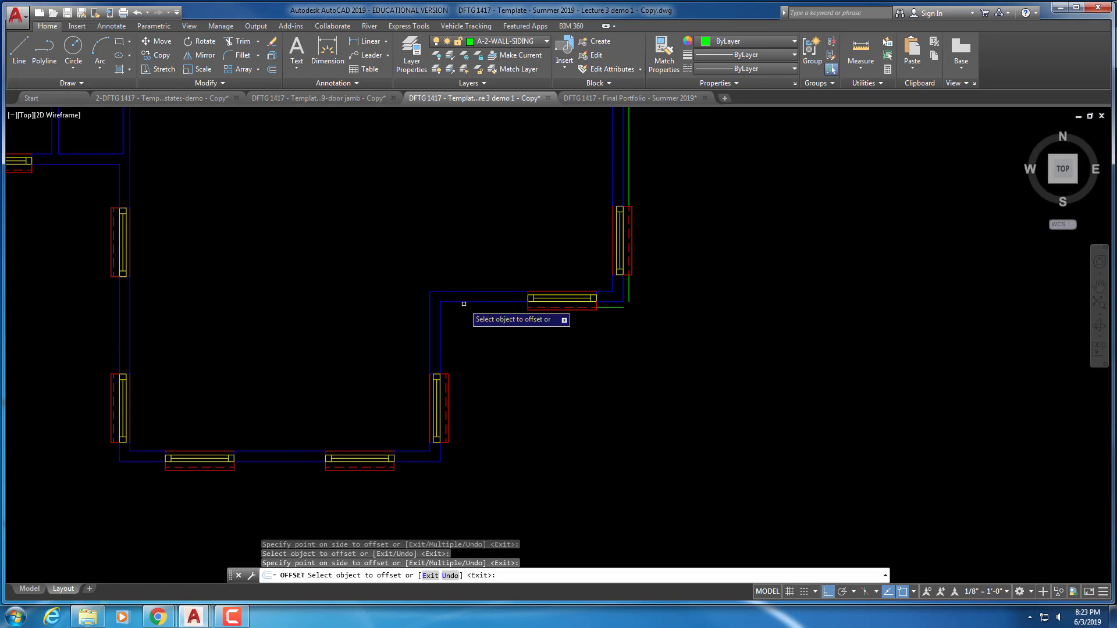
left_click(464, 301)
left_click(465, 313)
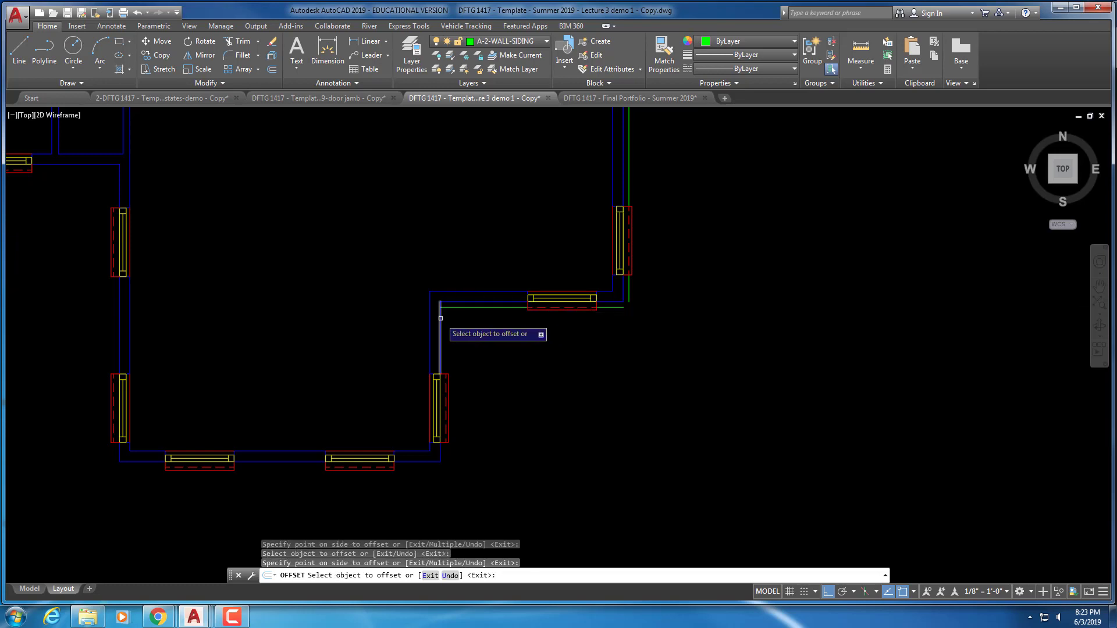
middle_click_drag(473, 320, 548, 213)
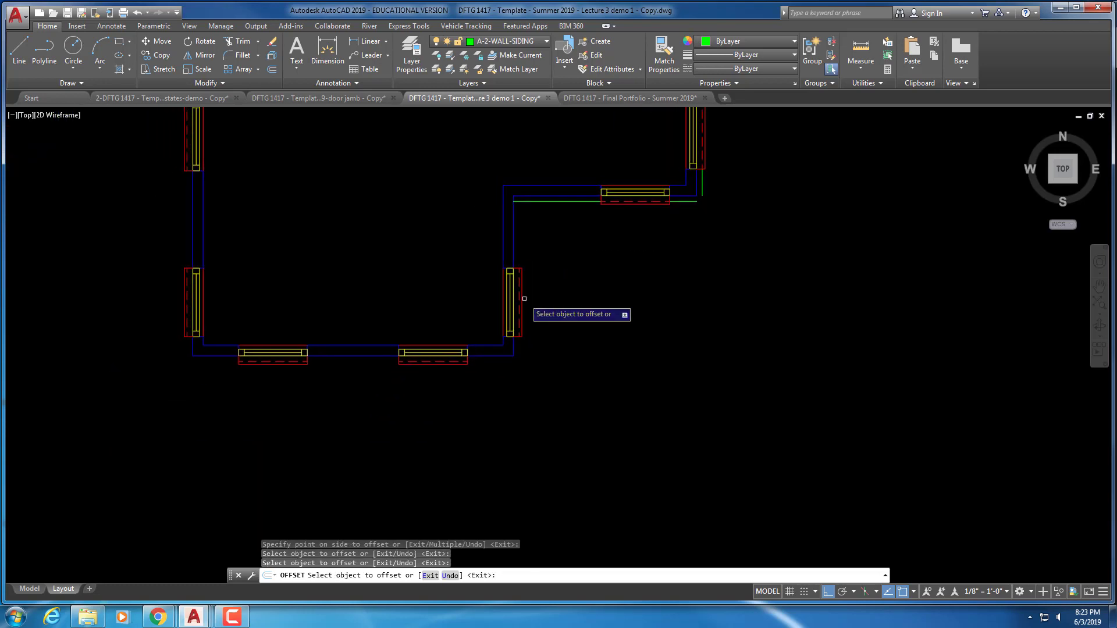
Offset the lower wing's outer and bottom wall segments outward as siding
left_click(513, 351)
left_click(545, 350)
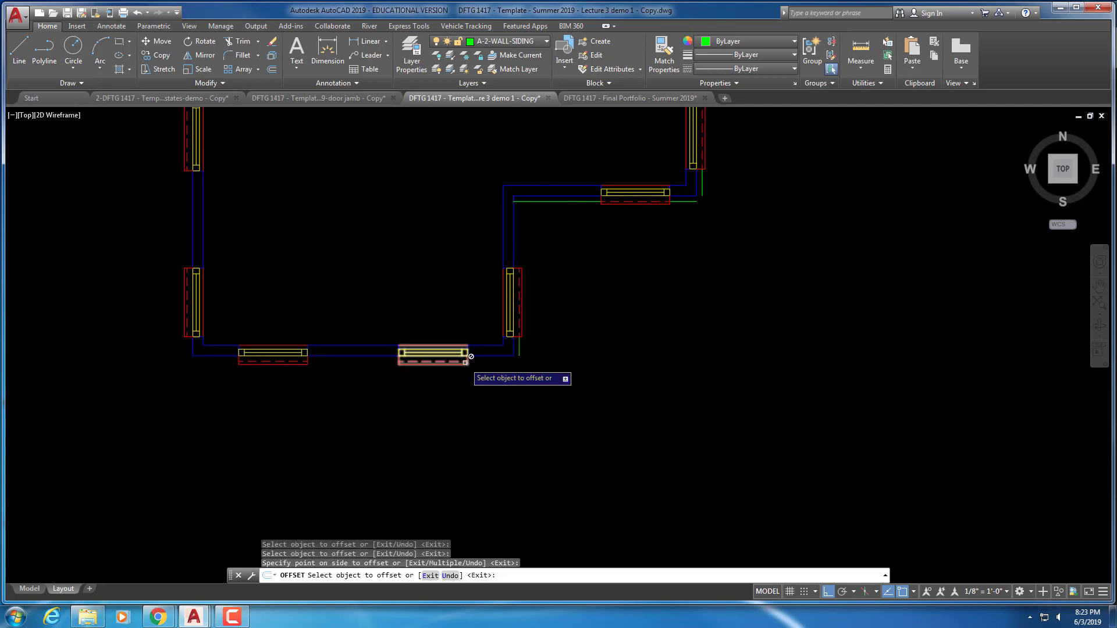
left_click(490, 354)
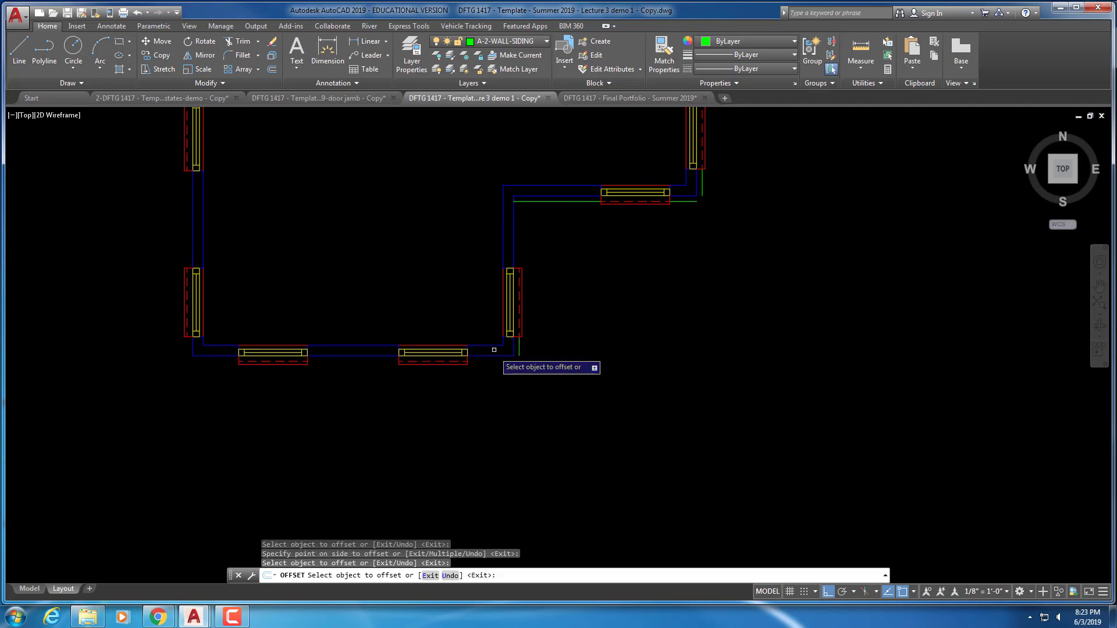
left_click(495, 354)
left_click(491, 367)
left_click(365, 357)
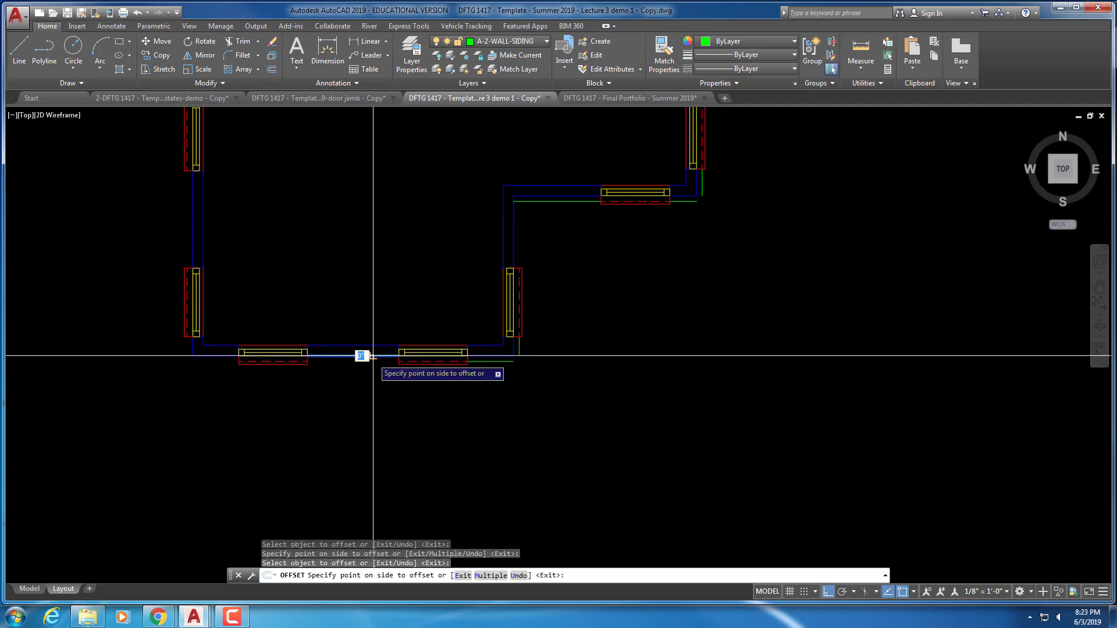
left_click(365, 364)
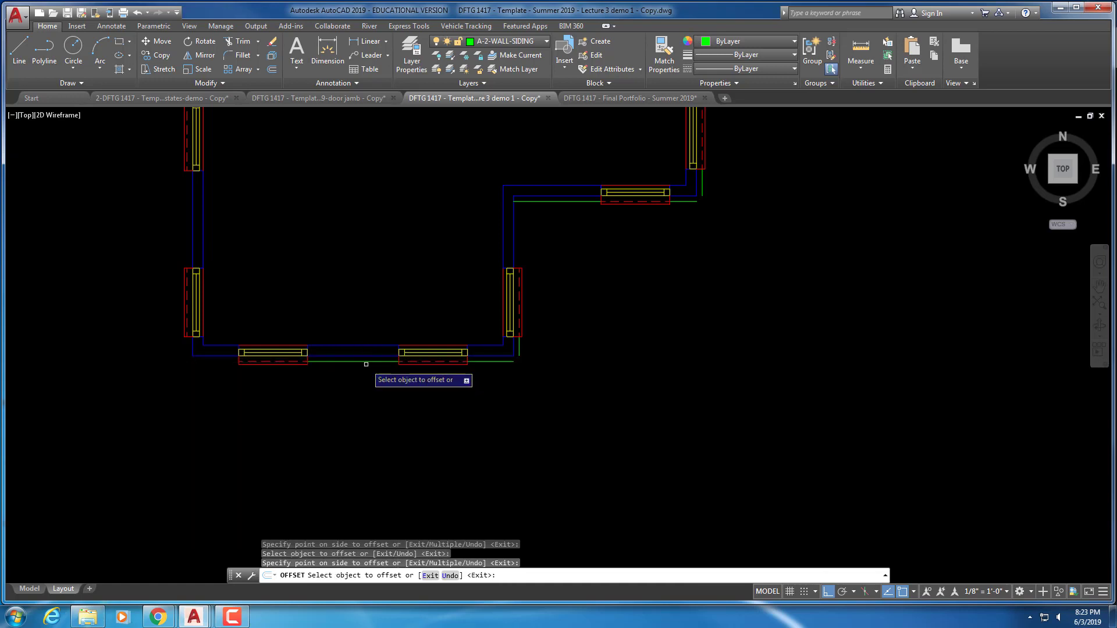
middle_click_drag(231, 426, 548, 394)
scroll(549, 394, "up", 2)
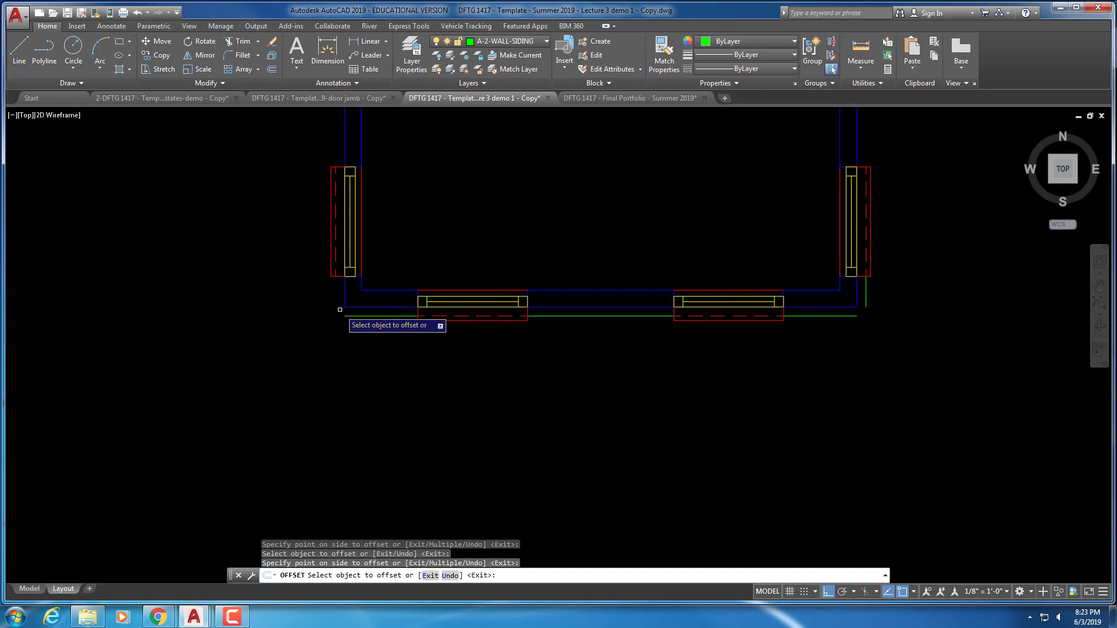
Offset the last vertical wall and the bottom wall between windows, then end OFFSET
mouse_move(312, 200)
middle_mouse_down()
mouse_move(302, 386)
mouse_move(312, 425)
middle_mouse_up()
mouse_move(350, 291)
middle_mouse_down()
mouse_move(295, 204)
mouse_move(303, 441)
middle_mouse_up()
left_click(333, 374)
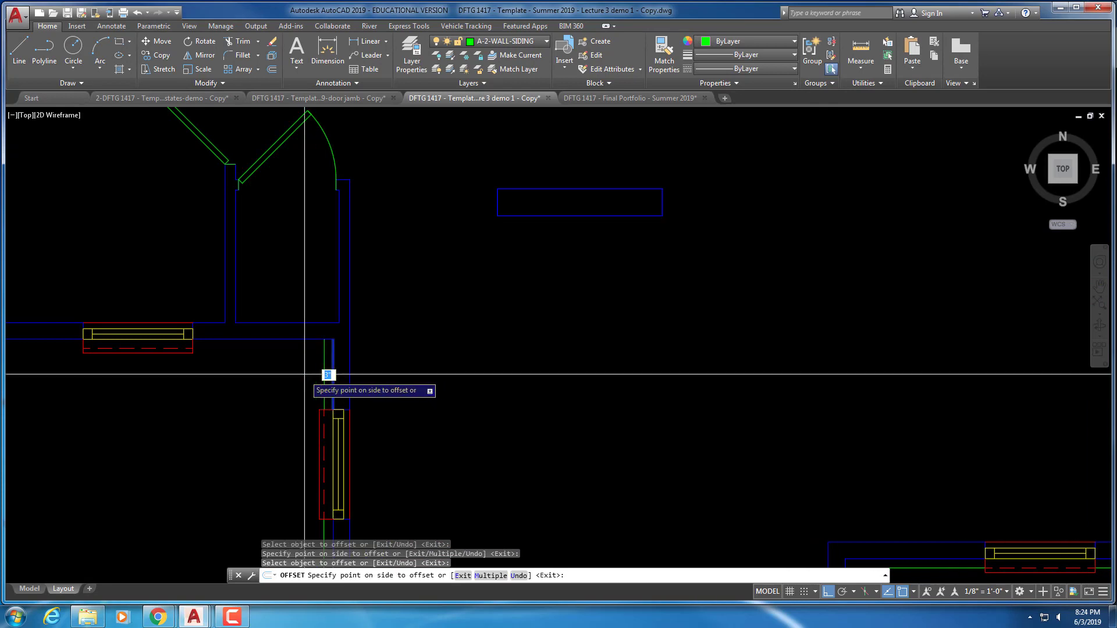
left_click(326, 374)
mouse_move(259, 342)
middle_mouse_down()
mouse_move(426, 400)
mouse_move(444, 392)
mouse_move(441, 379)
middle_mouse_up()
left_click(443, 375)
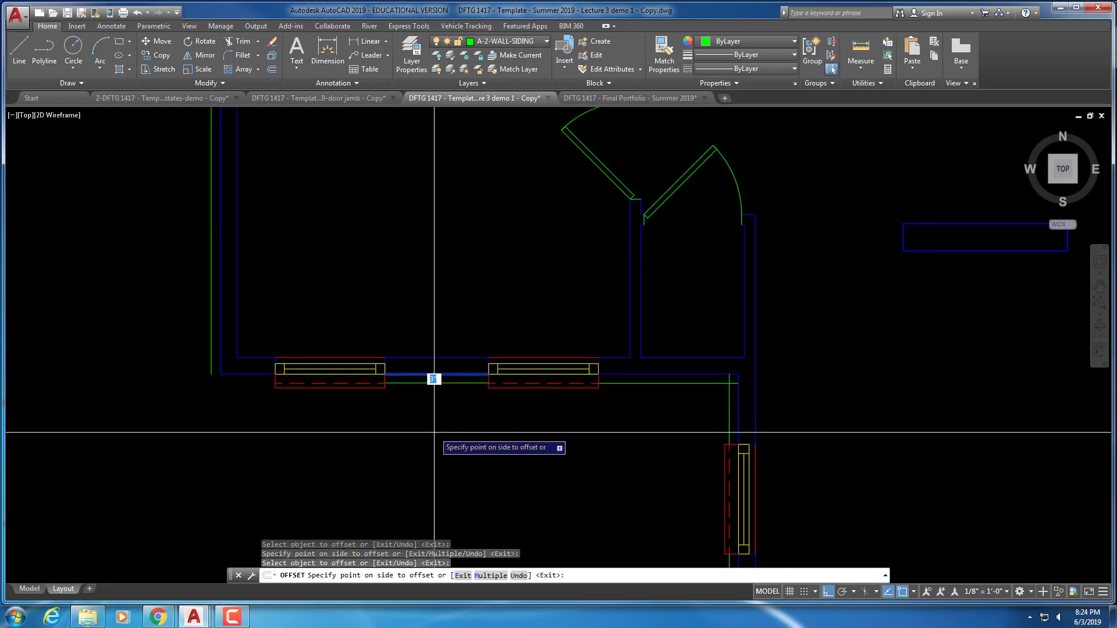
left_click(437, 432)
key("Escape")
key("Escape")
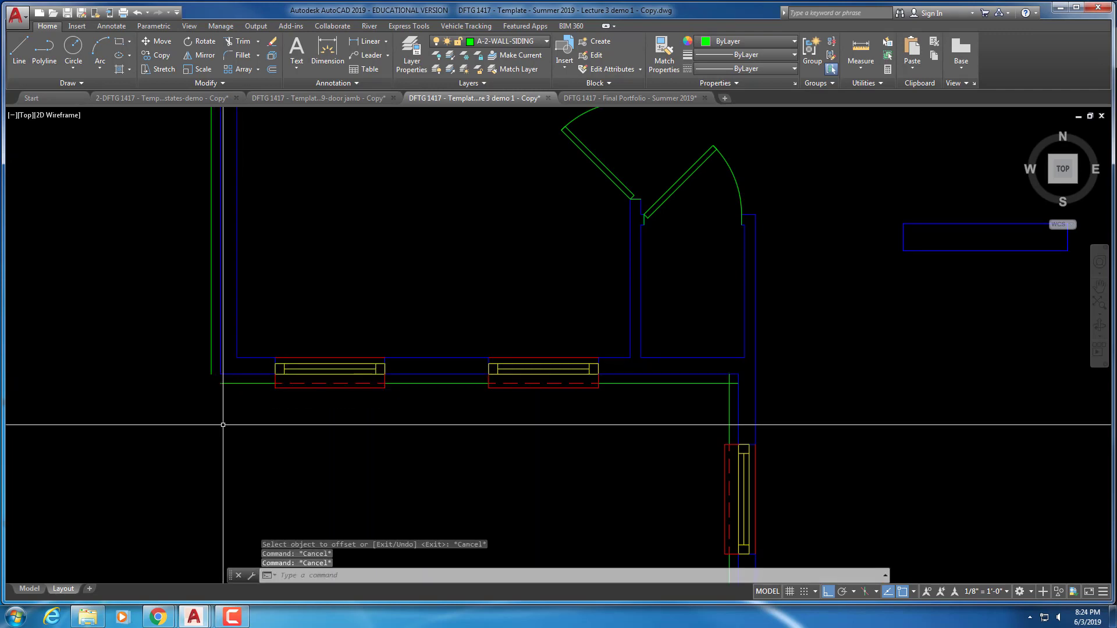
Fillet the first pair of siding lines at the left corner
key("Return")
left_click(236, 384)
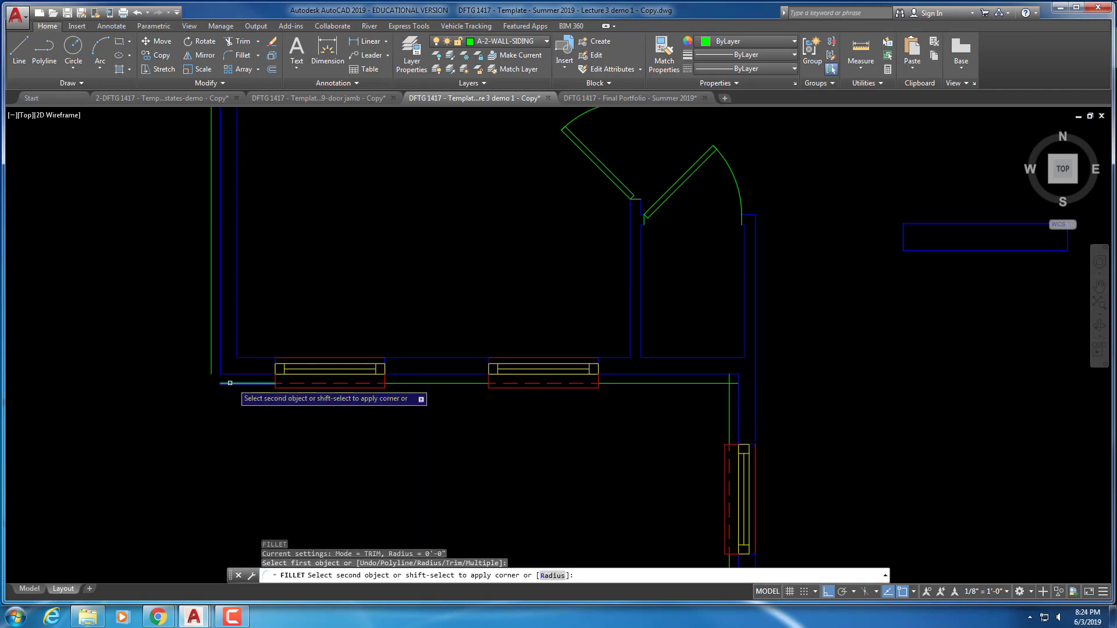
scroll(279, 331, "down", 4)
scroll(249, 314, "down", 2)
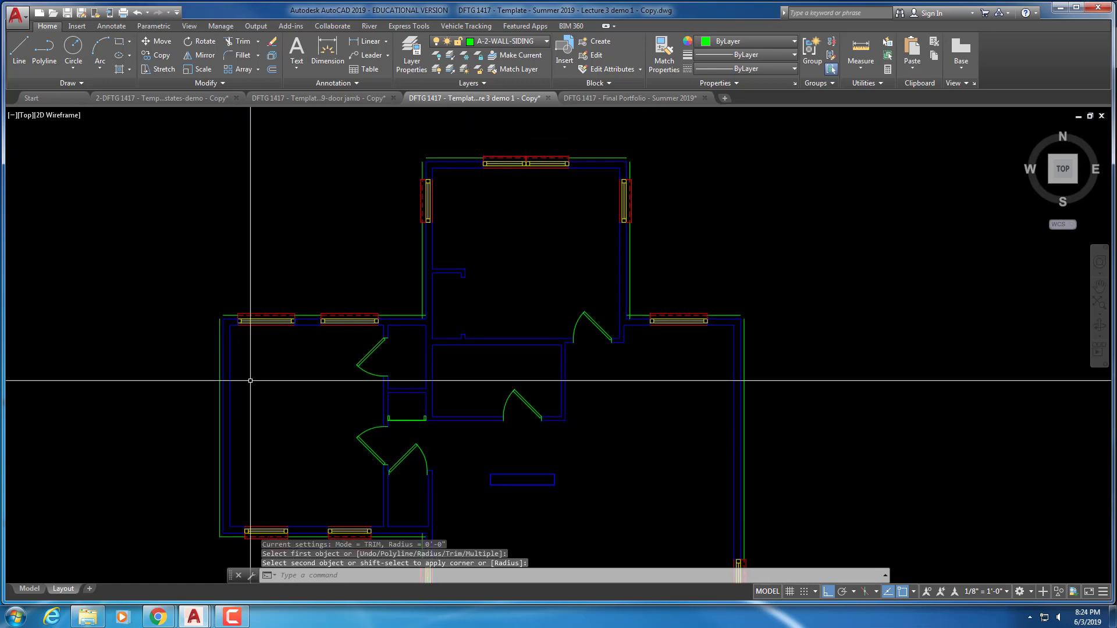
scroll(187, 312, "up", 5)
right_click(198, 236)
left_click(231, 237)
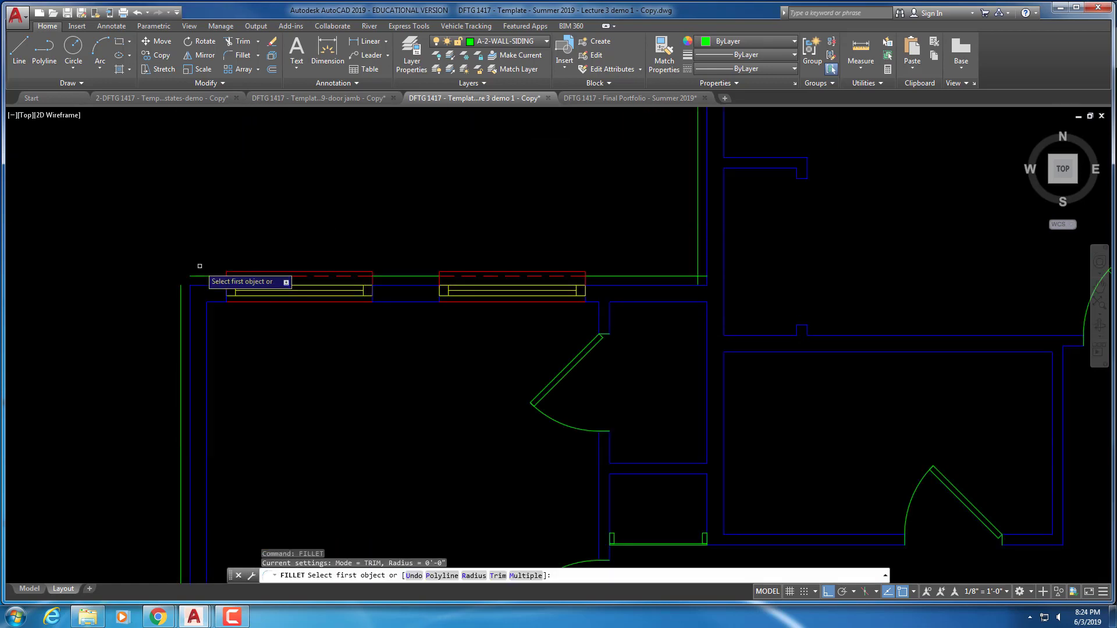
left_click(196, 276)
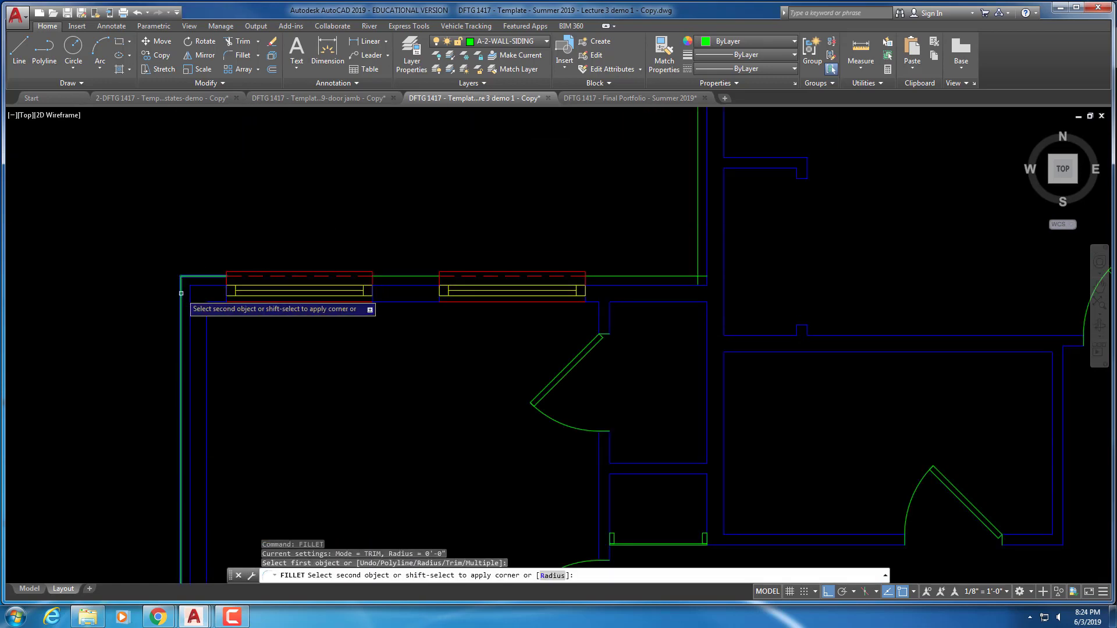
left_click(181, 291)
Fillet the next siding corner and the upper room's top-left corner
middle_click_drag(568, 241, 371, 271)
right_click(415, 286)
left_click(434, 291)
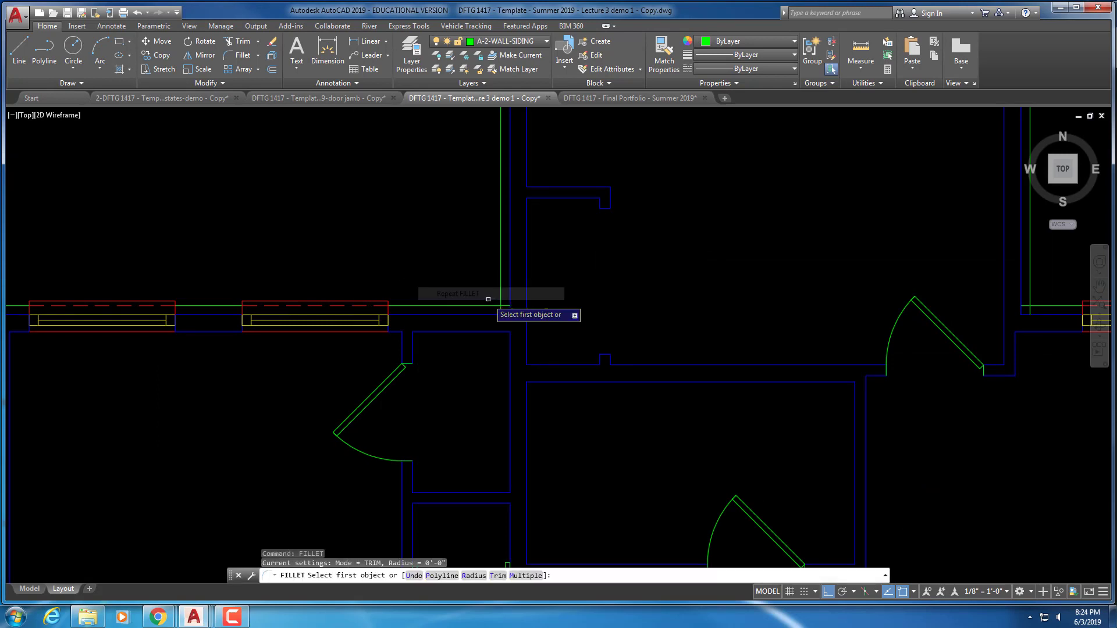
left_click(486, 304)
left_click(502, 289)
scroll(461, 374, "down", 2)
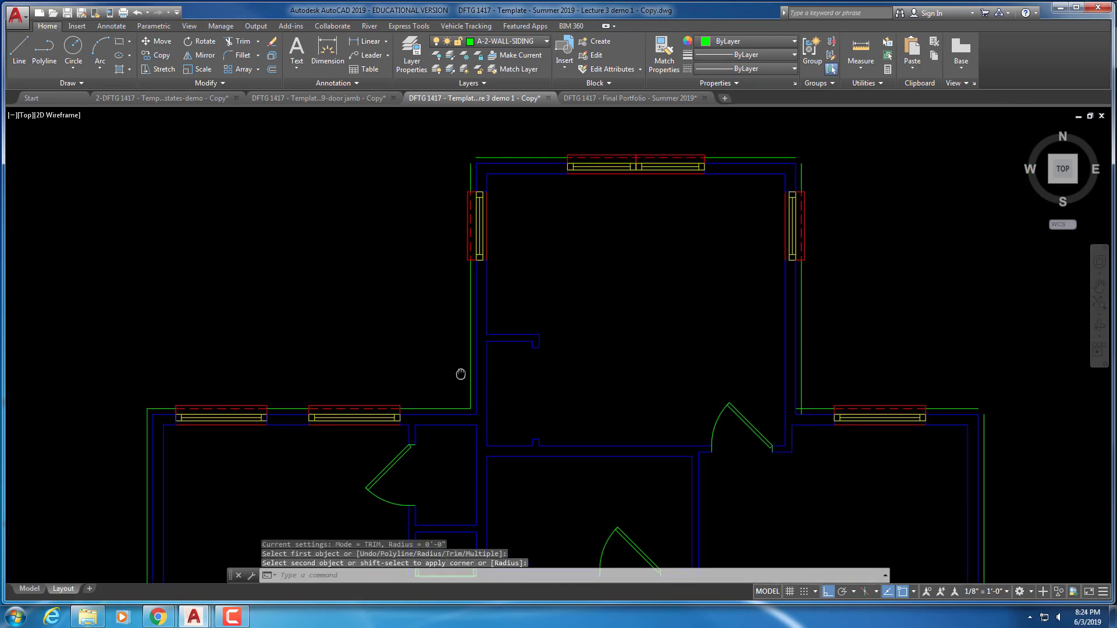
middle_click_drag(462, 146, 425, 239)
right_click(425, 239)
left_click(487, 232)
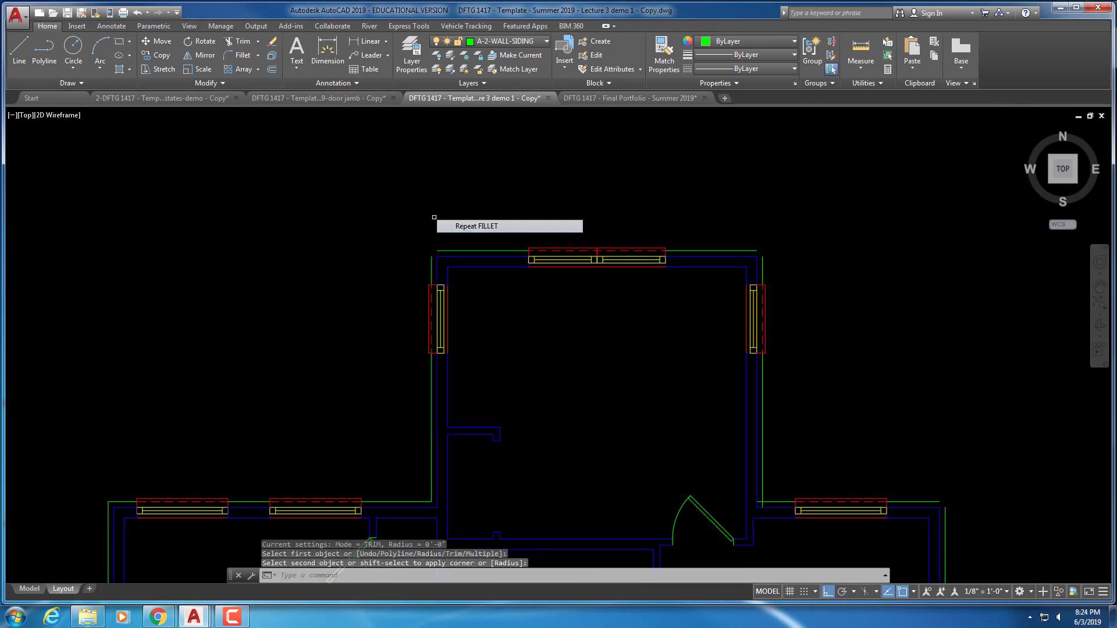
left_click(459, 250)
left_click(432, 270)
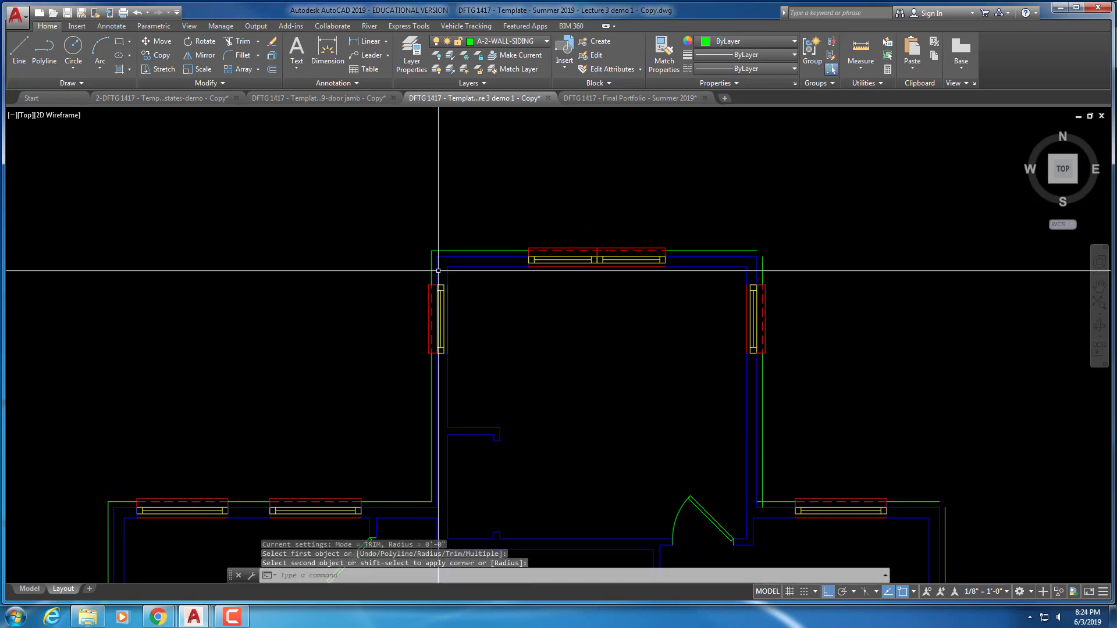
Join the horizontal and vertical siding lines at the right-side corner
middle_click_drag(432, 271, 307, 270)
right_click(642, 239)
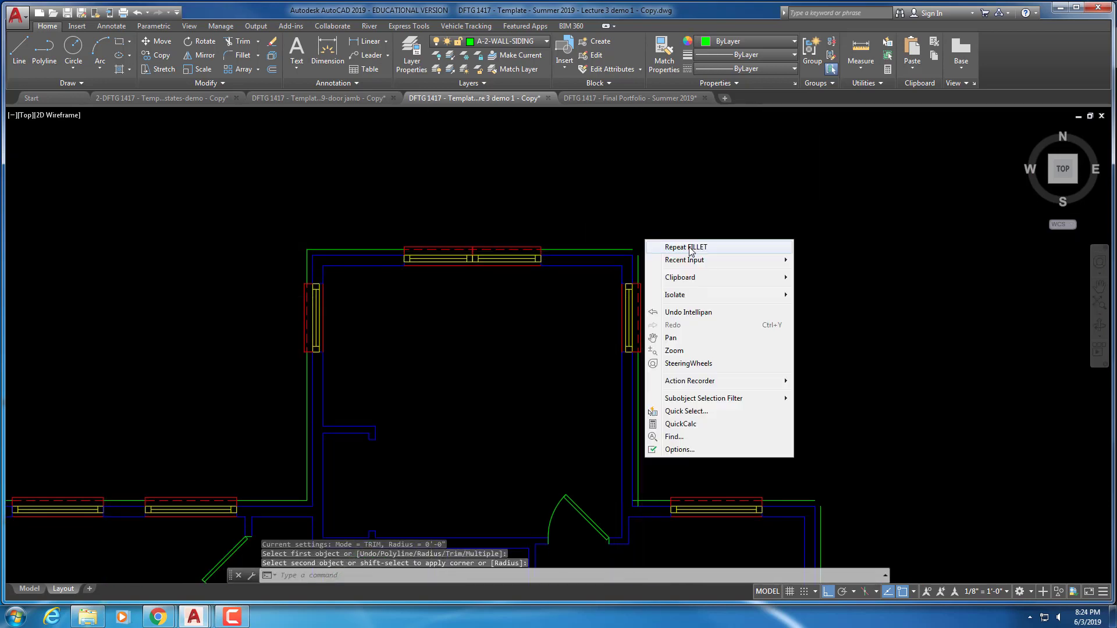
left_click(663, 244)
left_click(631, 249)
key("Return")
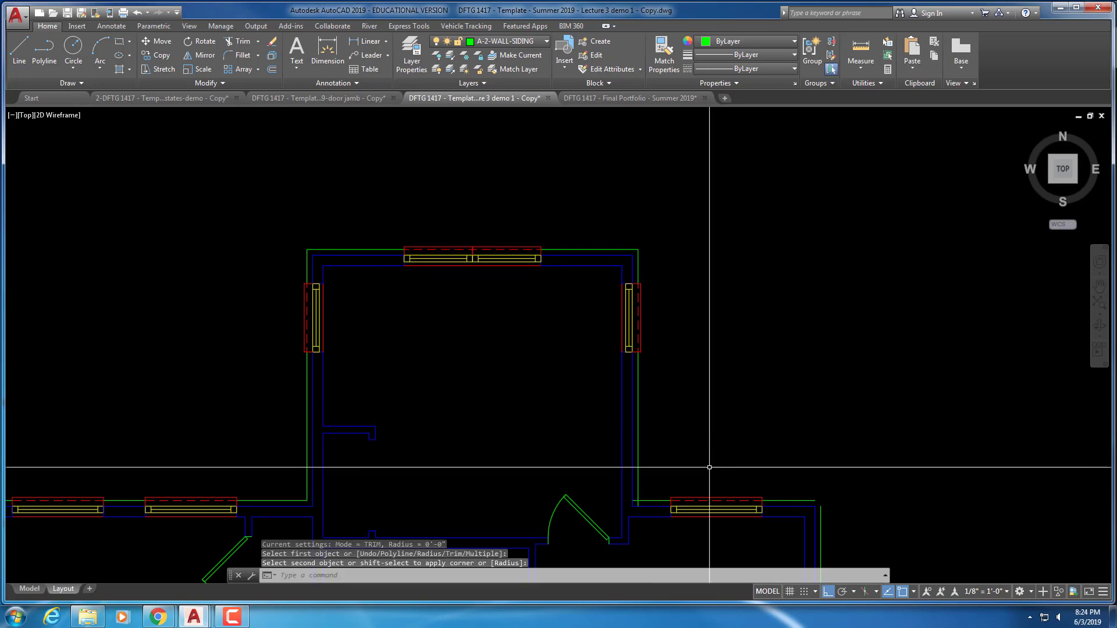
middle_click_drag(706, 464, 580, 299)
right_click(581, 299)
left_click(608, 307)
left_click(579, 336)
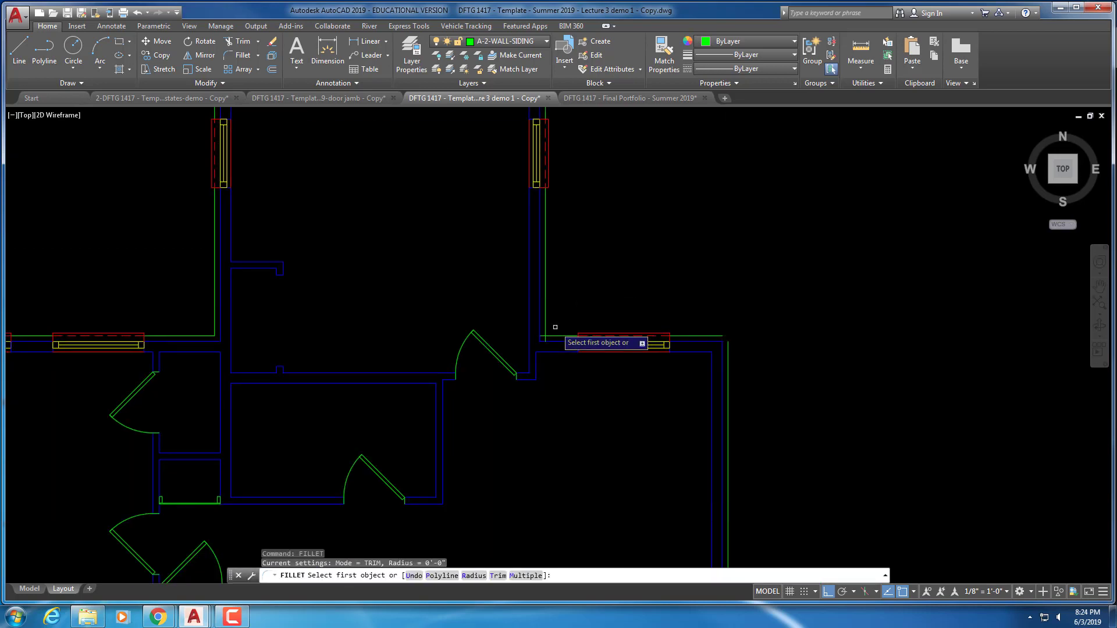
left_click(546, 332)
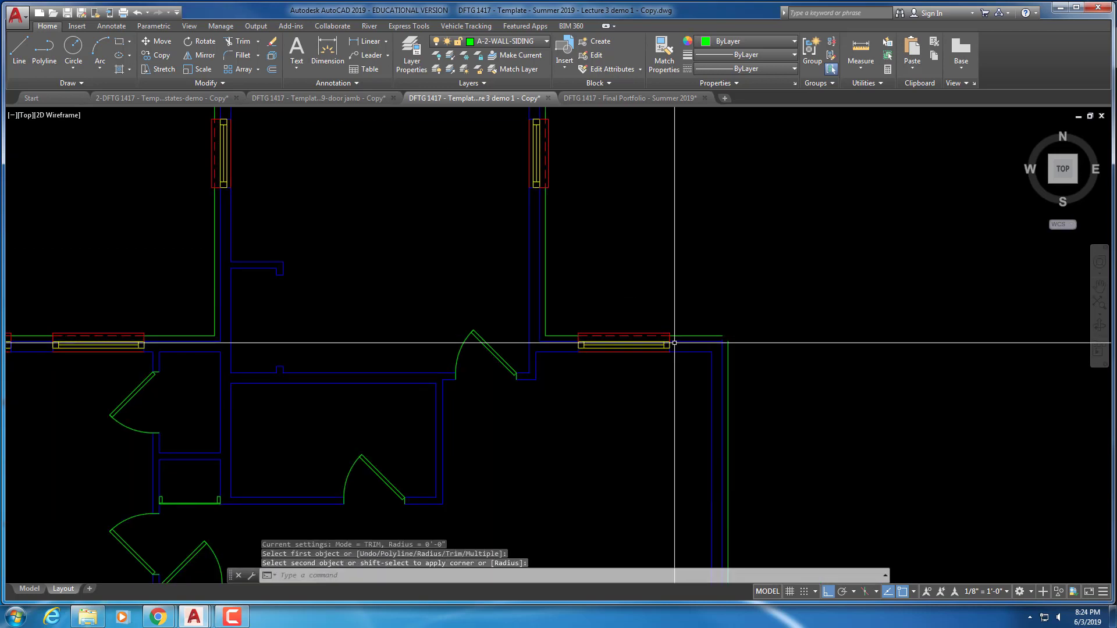
Fillet with the Multiple option, joining siding corners beside the window and lower right
key("Return")
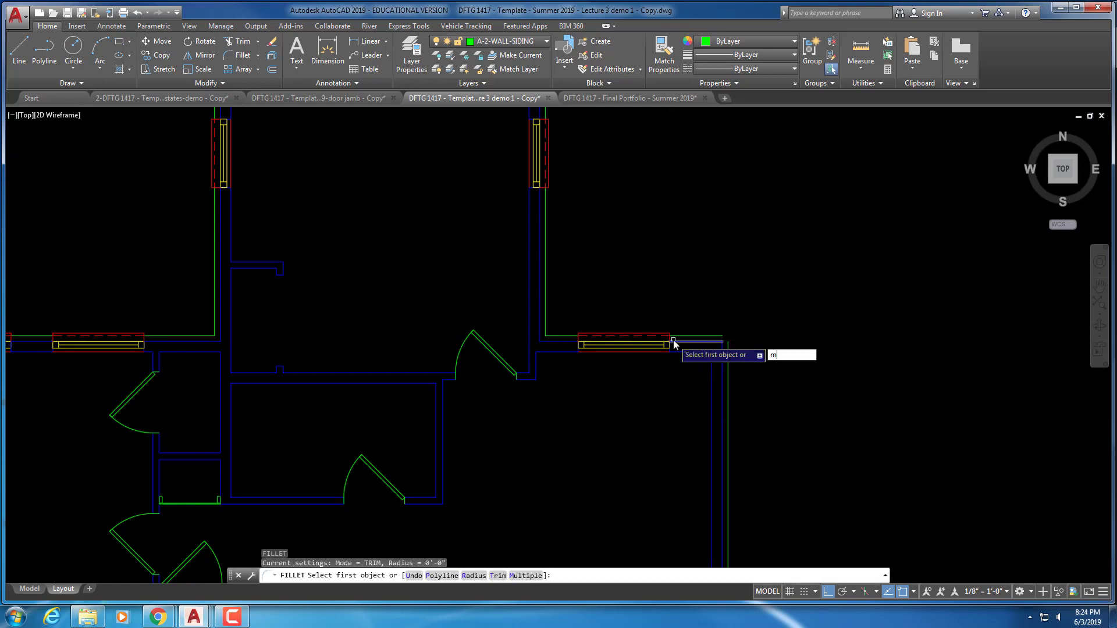
key("Return")
left_click(689, 336)
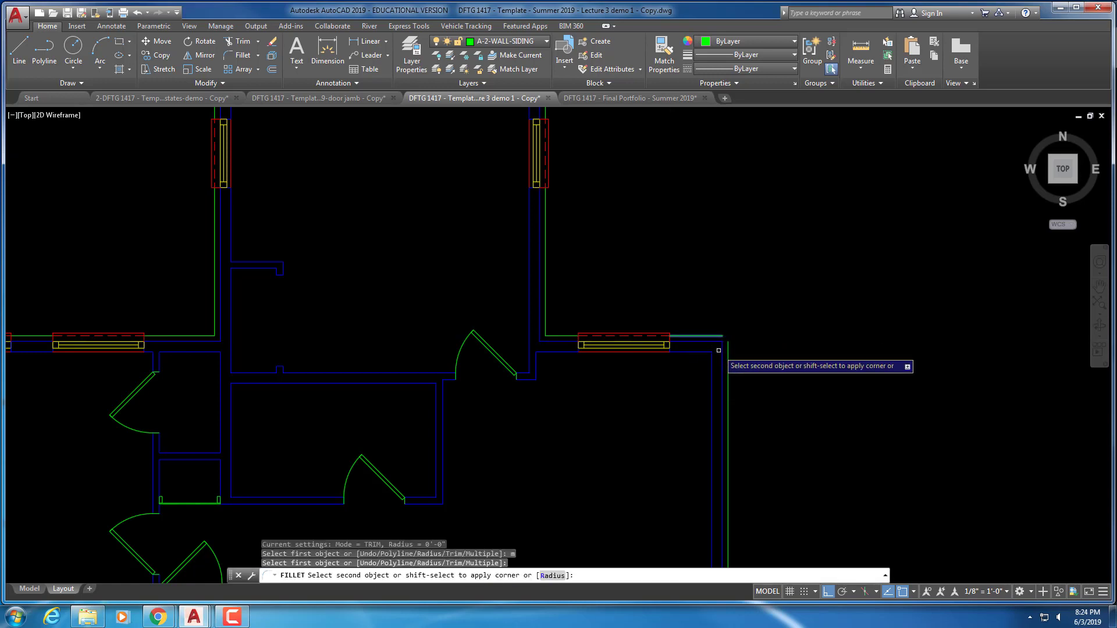
left_click(727, 355)
mouse_move(756, 438)
middle_mouse_down()
mouse_move(717, 377)
mouse_move(664, 438)
mouse_move(703, 244)
middle_mouse_up()
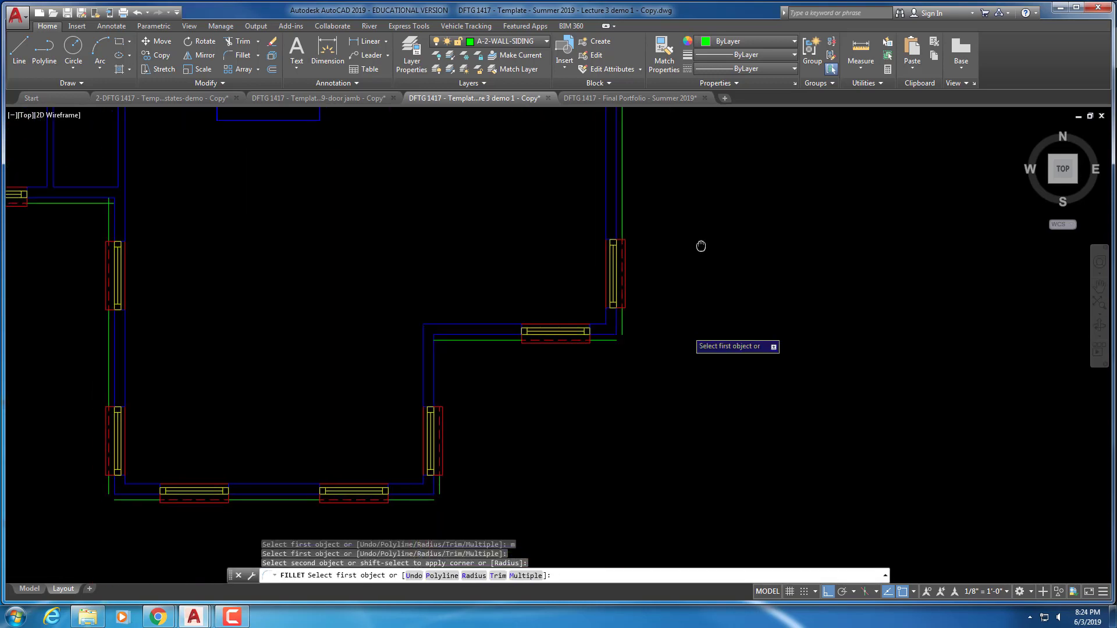
left_click(625, 333)
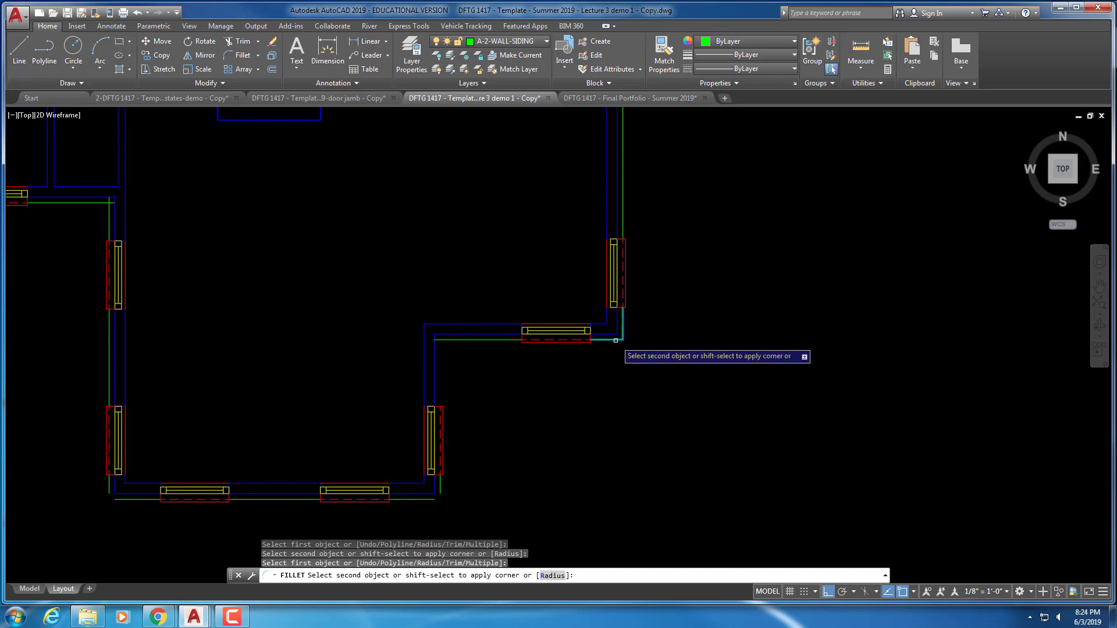
left_click(615, 339)
left_click(455, 341)
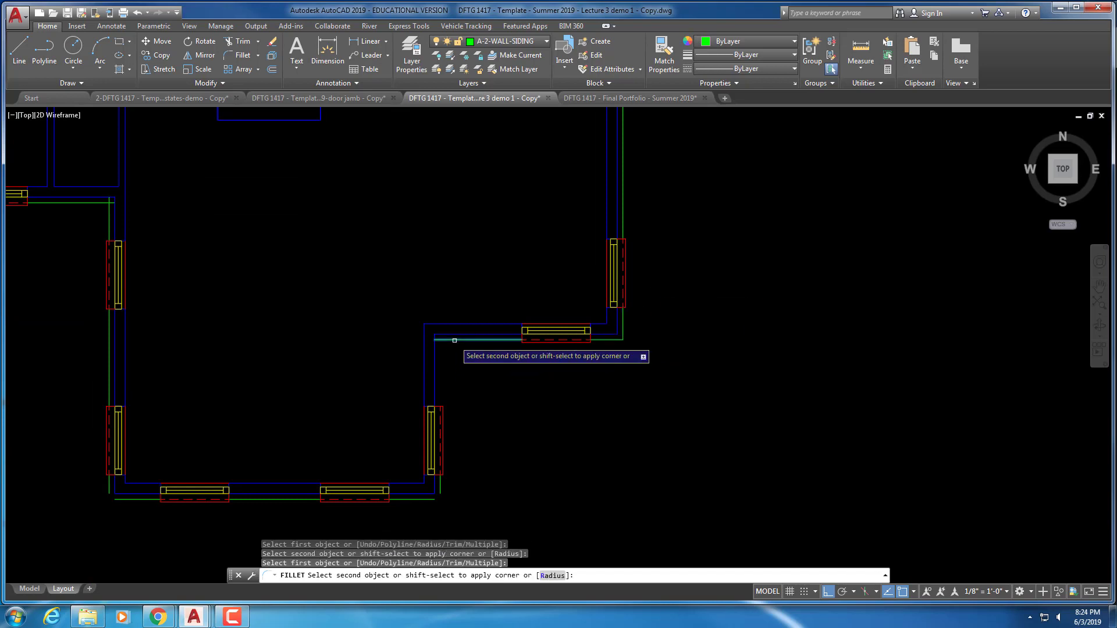
left_click(440, 486)
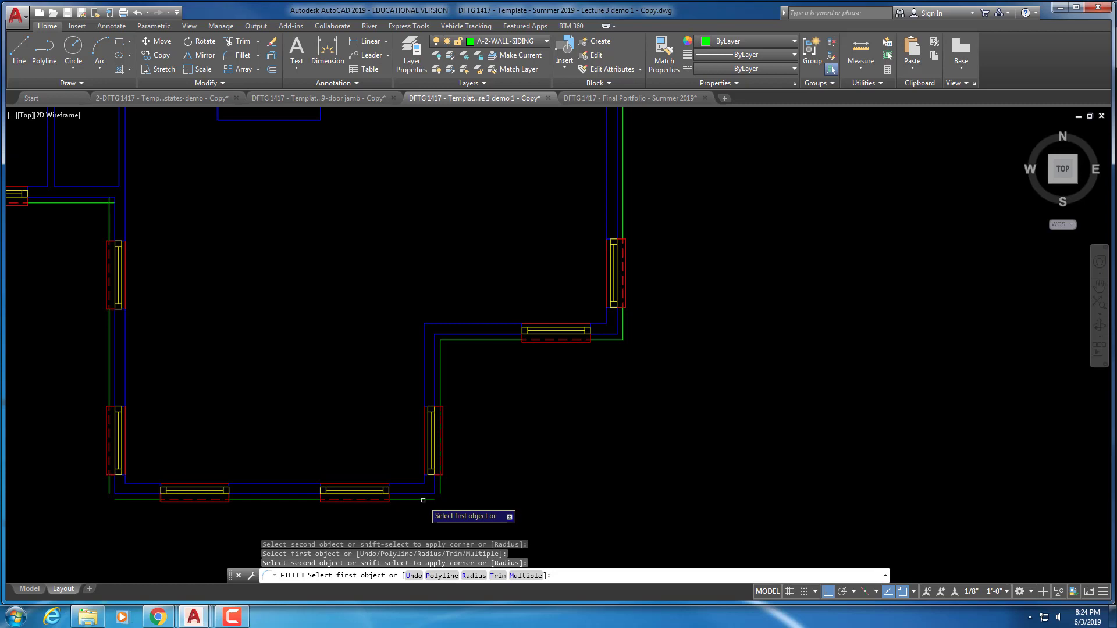
Close the bottom, bottom-left and upper-left siding corners, then finish filleting
left_click(423, 499)
left_click(440, 487)
middle_click_drag(293, 499, 452, 467)
left_click(269, 461)
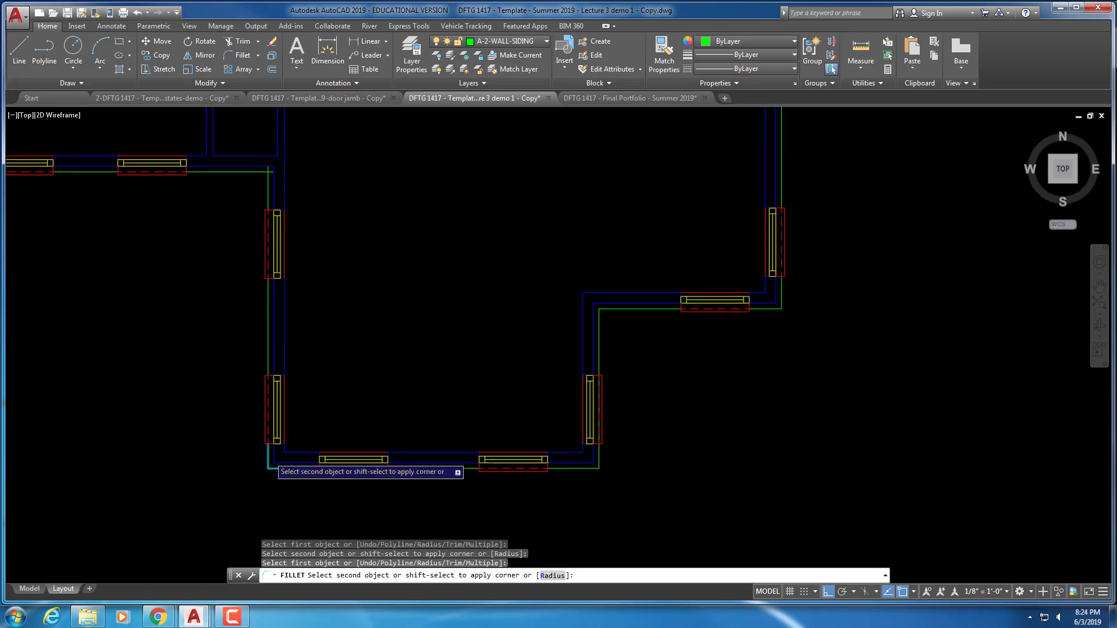
left_click(273, 465)
middle_click_drag(313, 316, 349, 403)
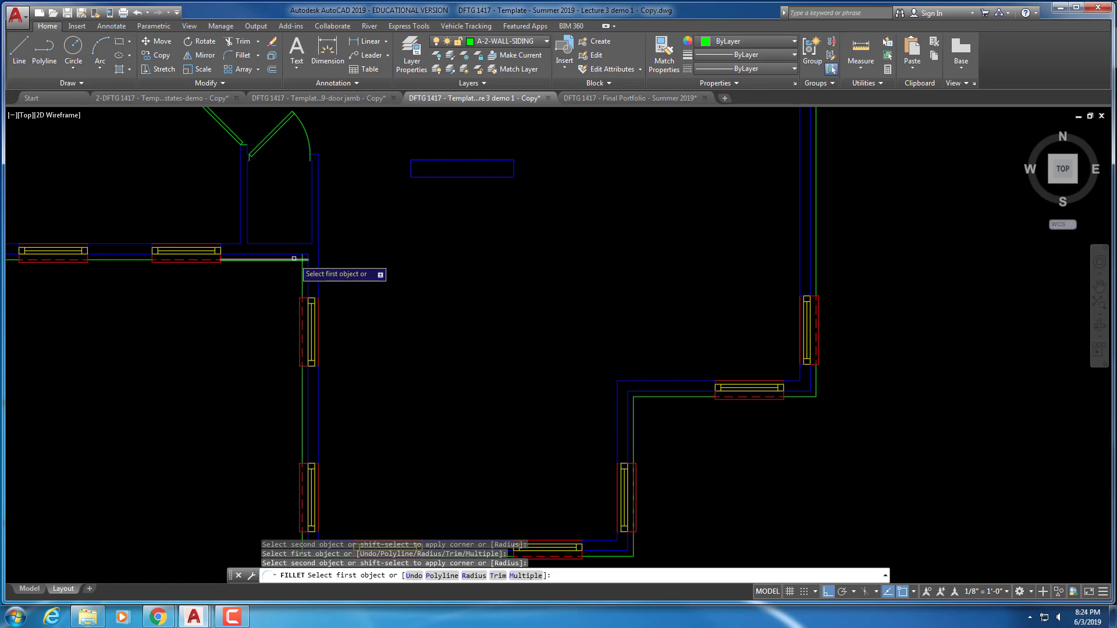
left_click(292, 258)
left_click(302, 267)
middle_click_drag(259, 281, 437, 306)
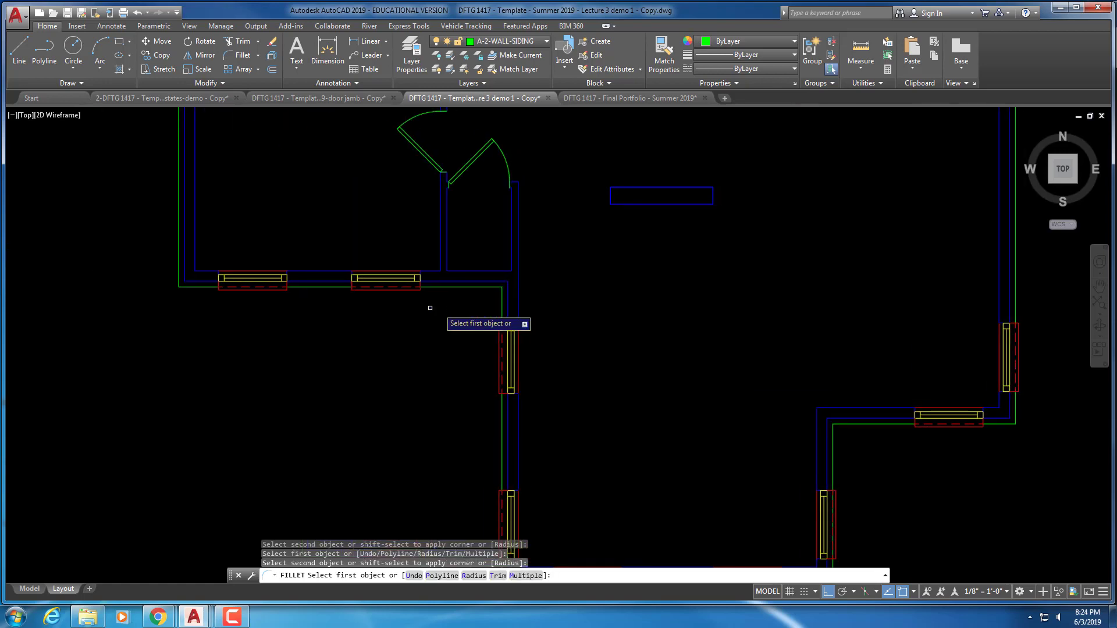
scroll(248, 318, "down", 4)
middle_click_drag(325, 291, 384, 361)
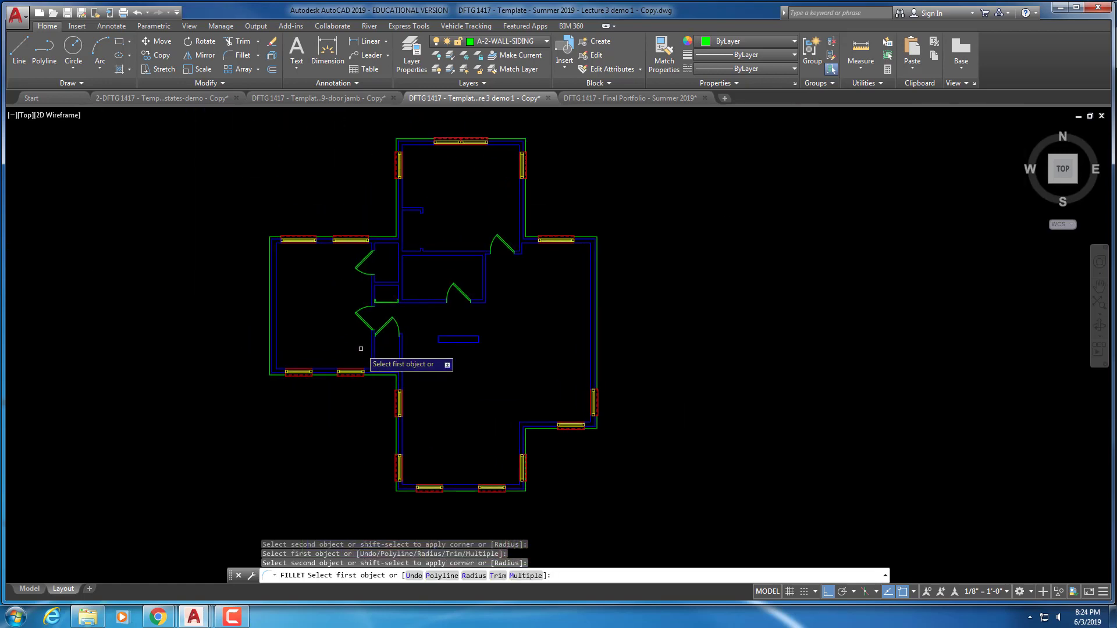
key("Escape")
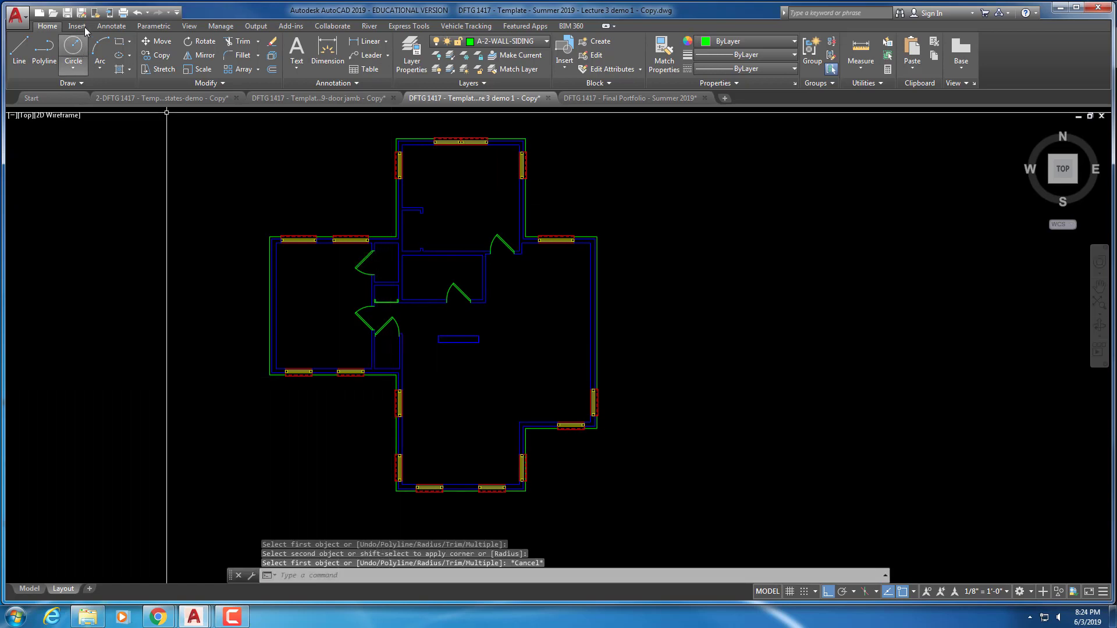
Save the drawing and switch to the First Floor Plan layer state
key("ctrl+s")
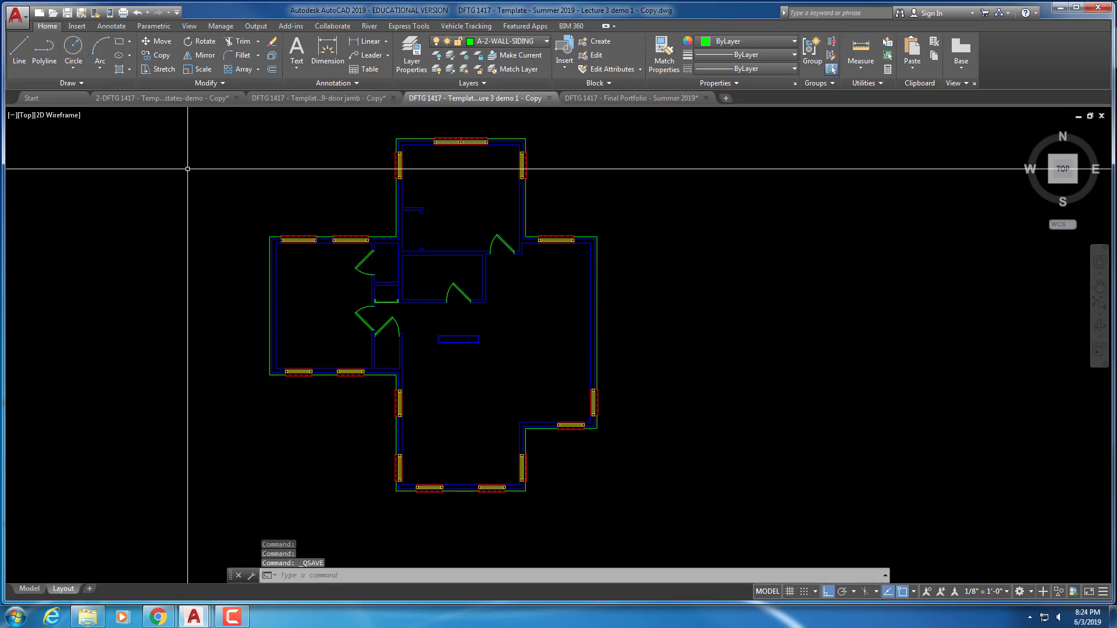
middle_click_drag(497, 192, 549, 198)
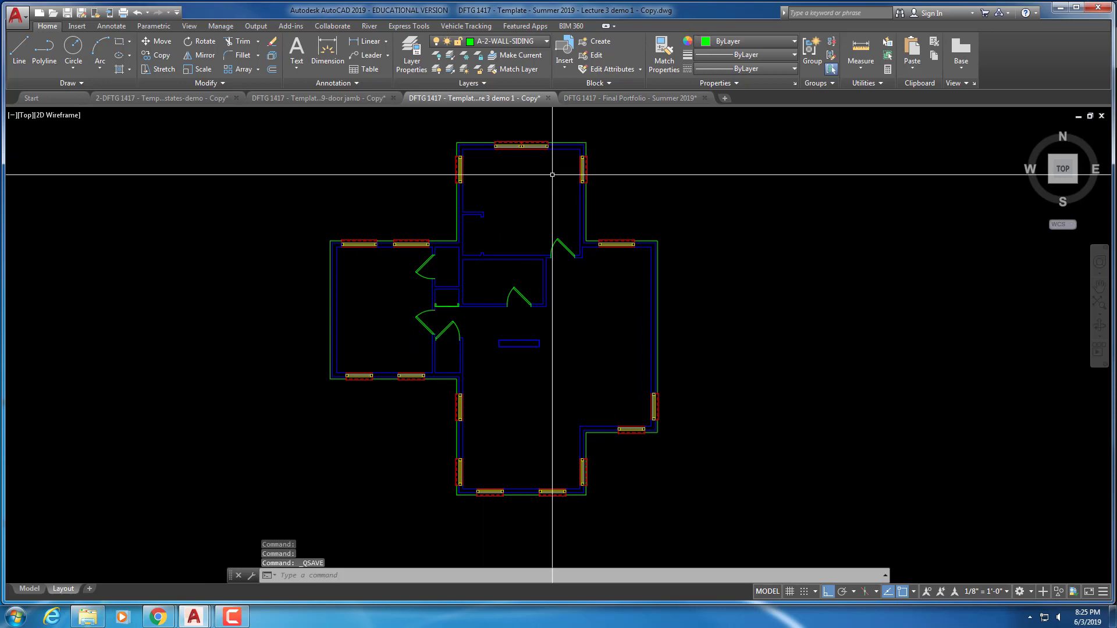
left_click(468, 83)
left_click(462, 99)
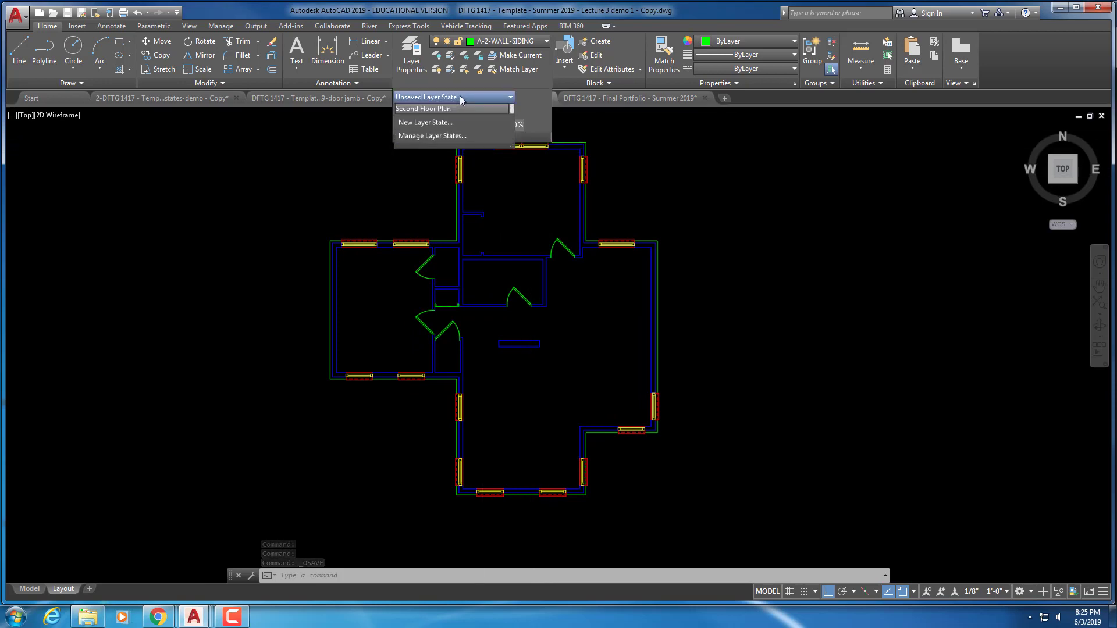
scroll(462, 104, "up", 1)
left_click(425, 108)
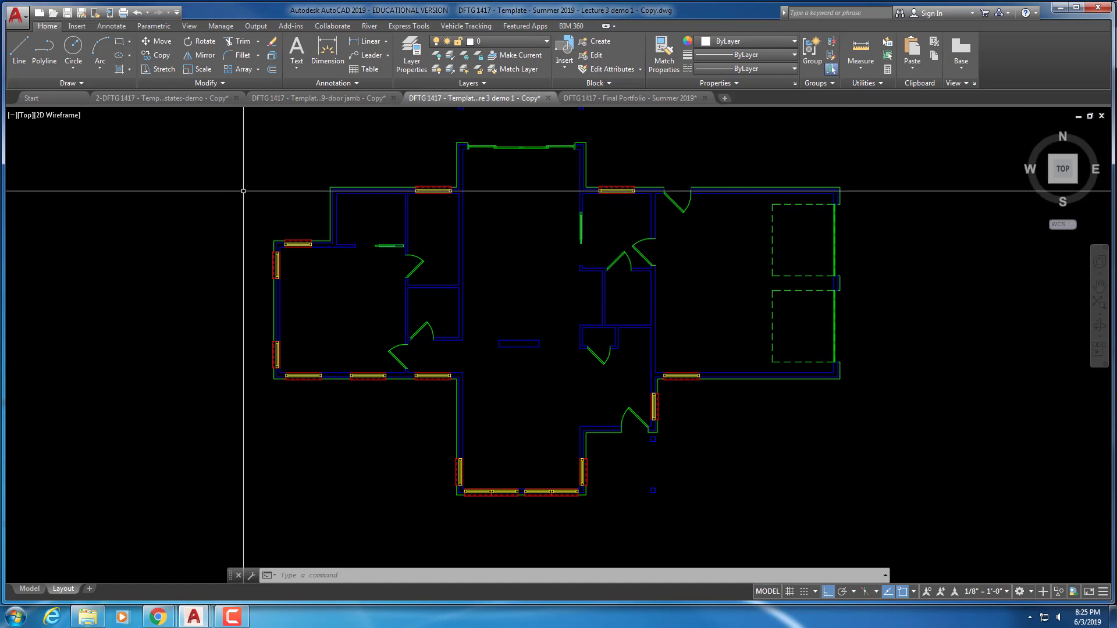
scroll(243, 191, "down", 3)
middle_click_drag(337, 196, 380, 219)
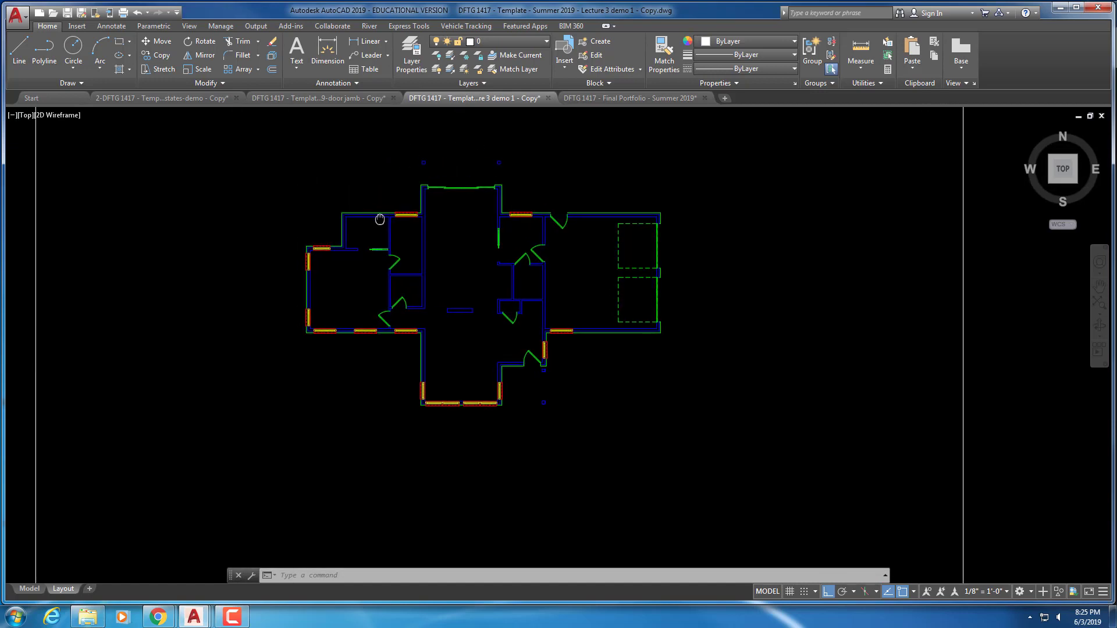
scroll(380, 219, "up", 2)
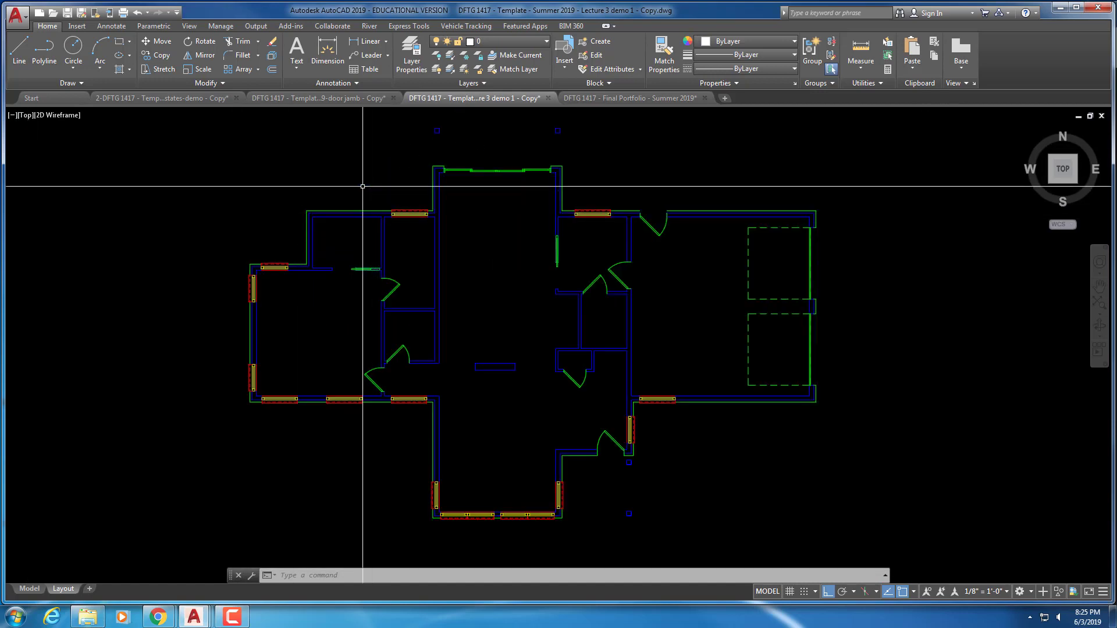
Restore the Second Floor Plan layer state and save again
left_click(478, 82)
left_click(476, 97)
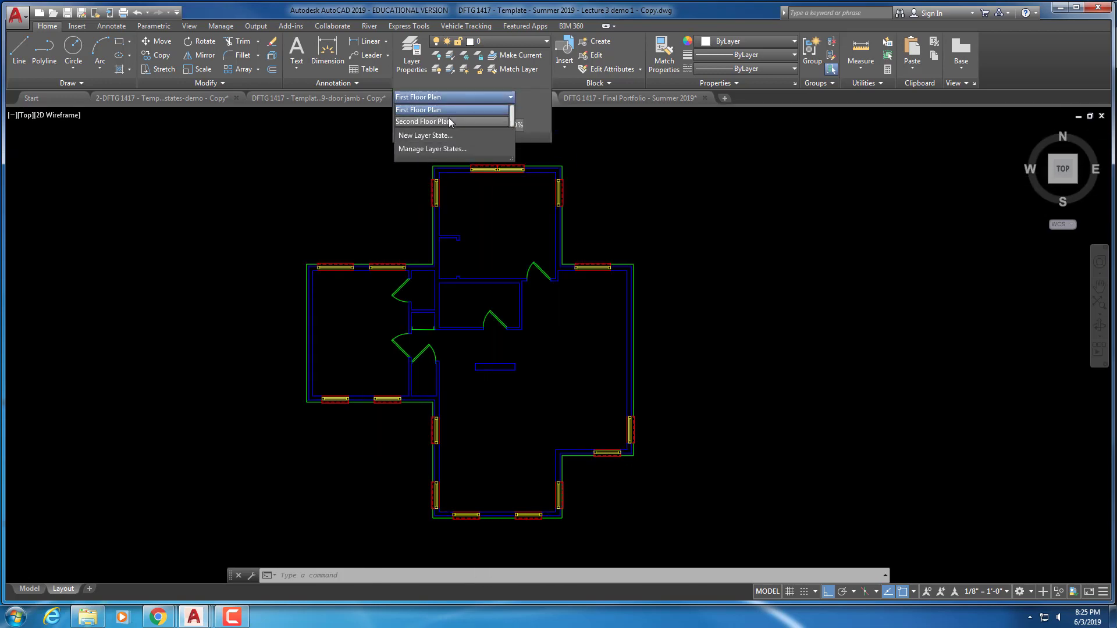
left_click(449, 121)
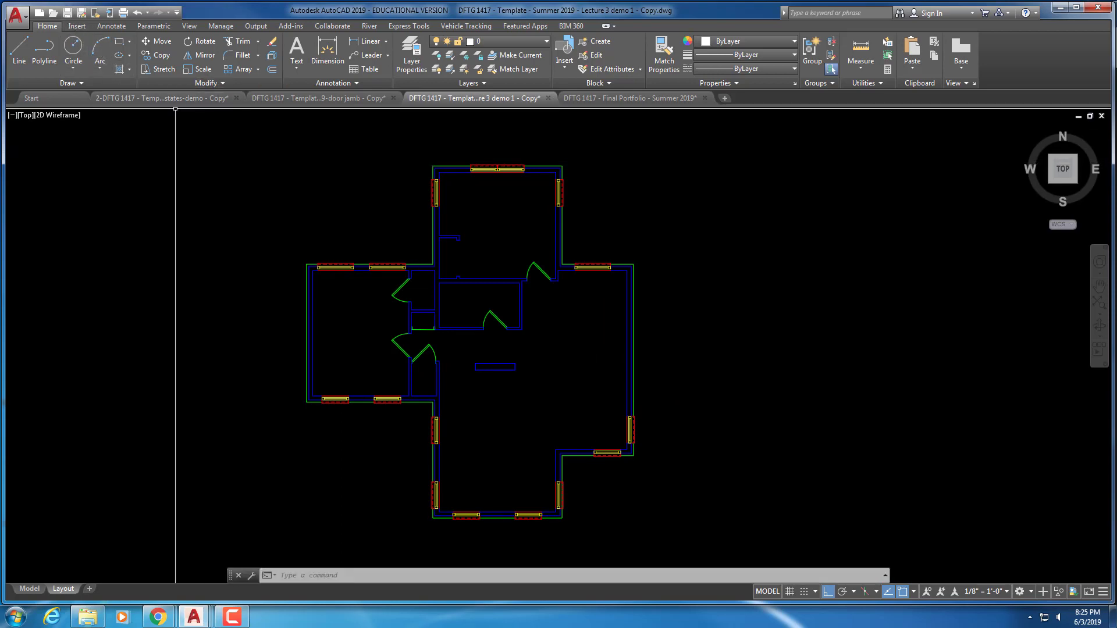
key("ctrl+s")
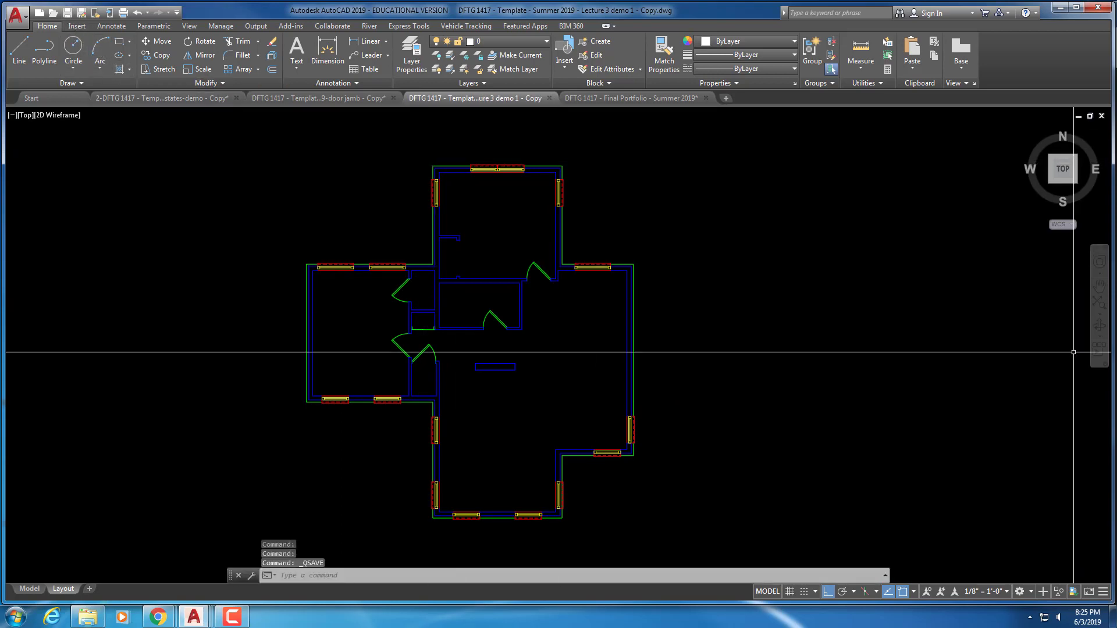
scroll(931, 343, "up", 5)
scroll(709, 336, "down", 5)
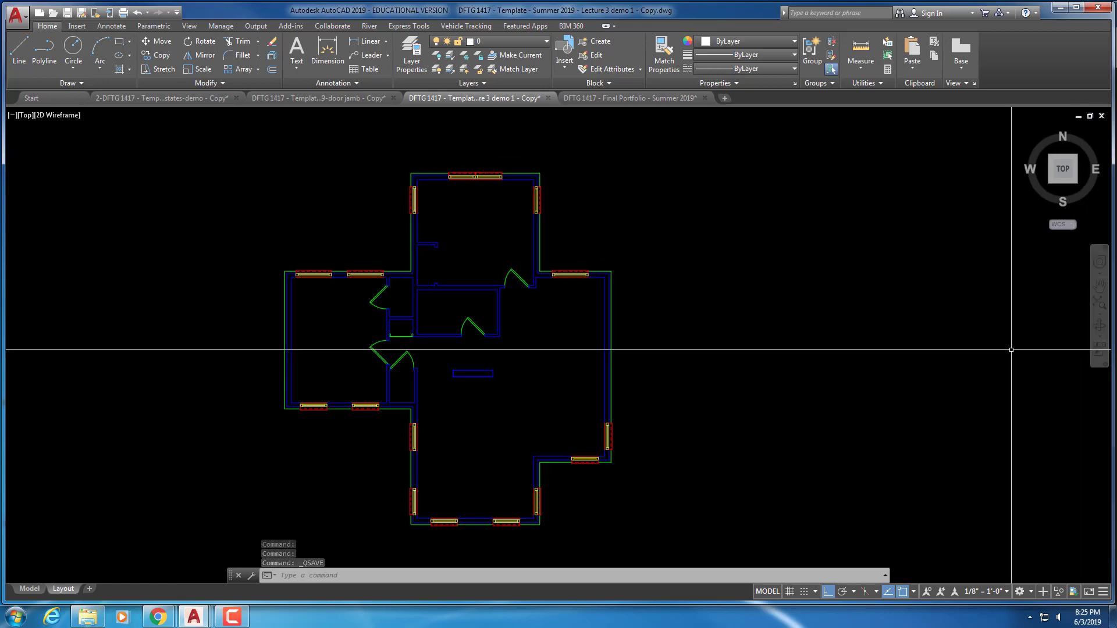
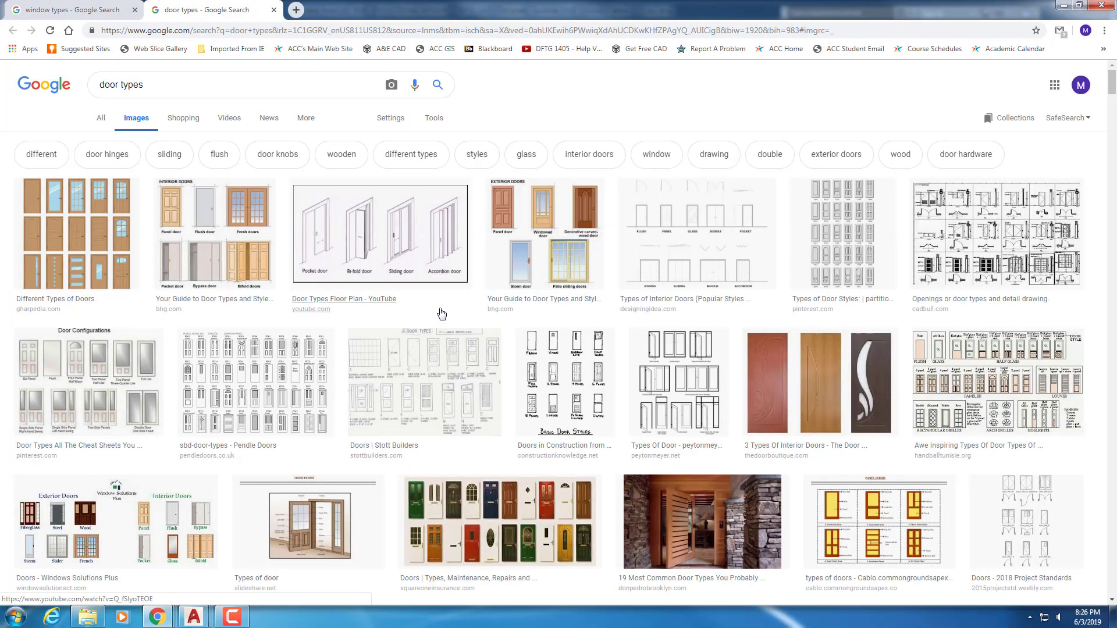
Preview the Door Types Floor Plan and Different Types of Doors reference images
left_click(398, 264)
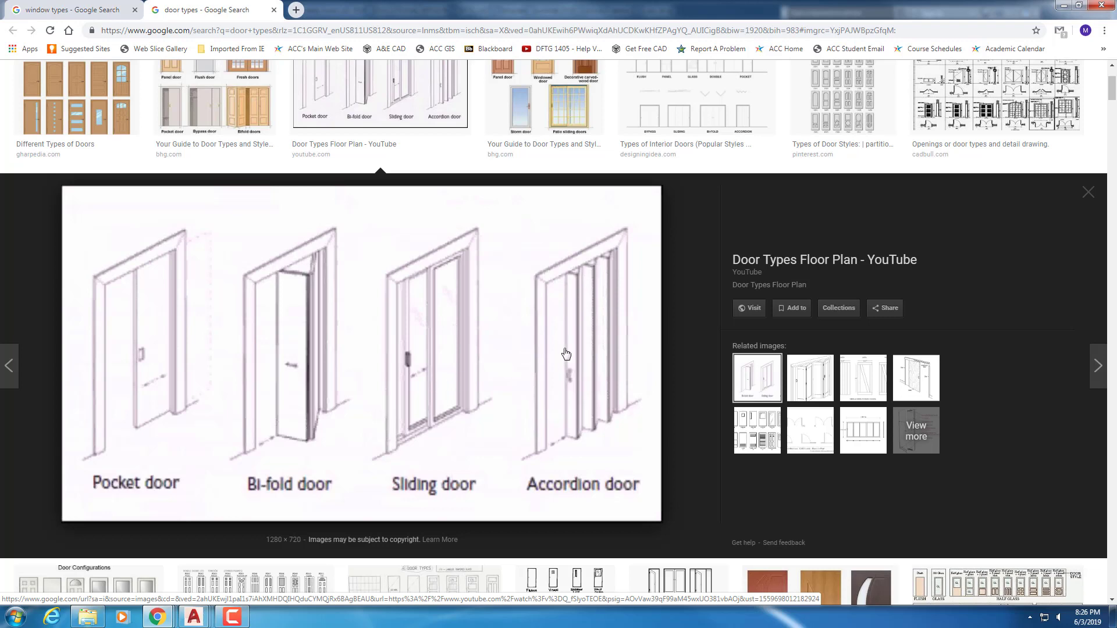
scroll(464, 333, "up", 1)
scroll(468, 328, "up", 1)
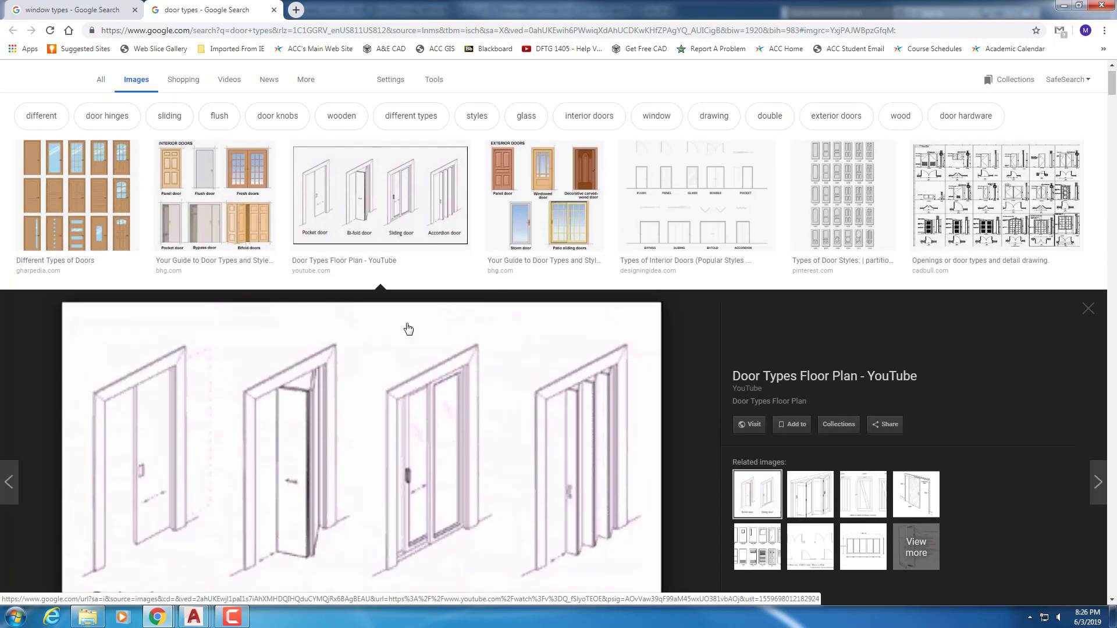
left_click(54, 169)
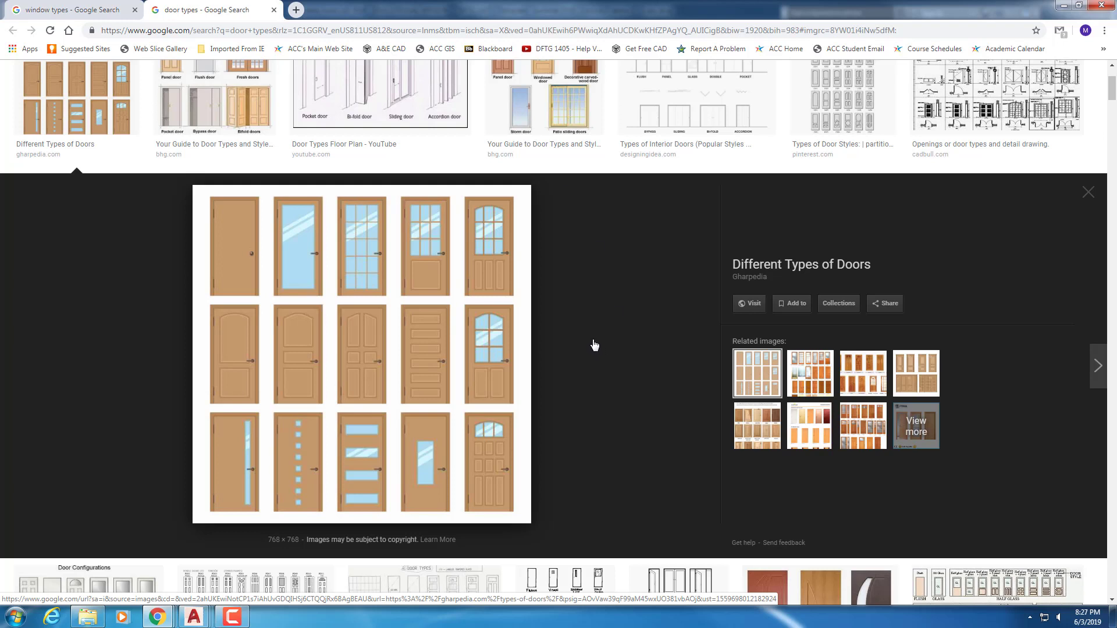
Preview the bhg.com exterior doors chart, then the Cadbull openings and door types detail drawing
scroll(598, 345, "up", 1)
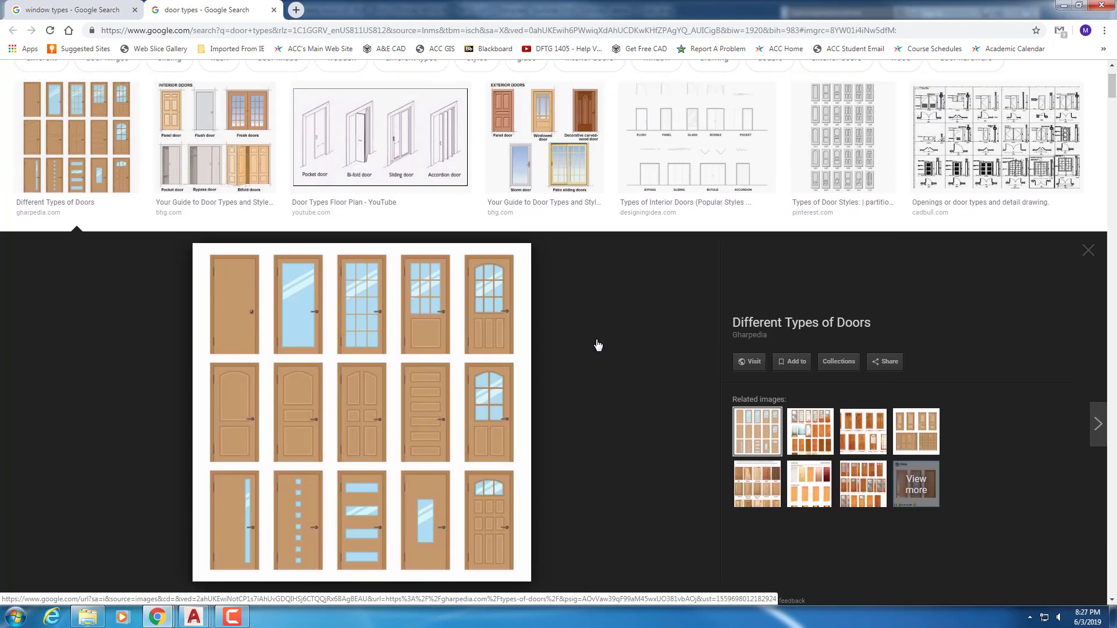
left_click(553, 168)
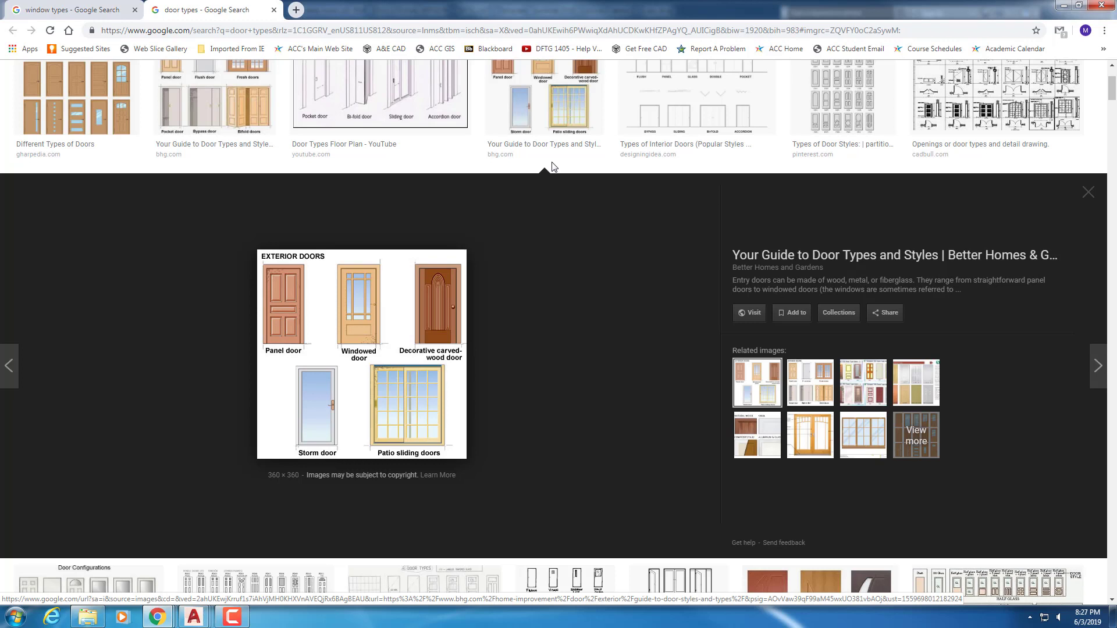
scroll(798, 143, "up", 1)
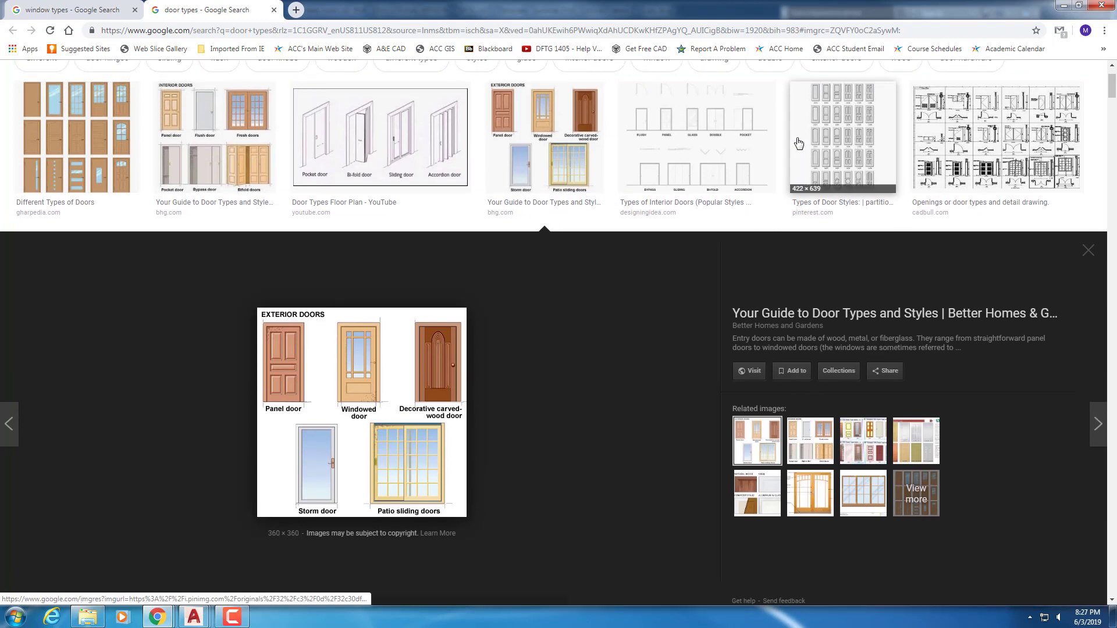
scroll(931, 192, "up", 1)
left_click(1001, 205)
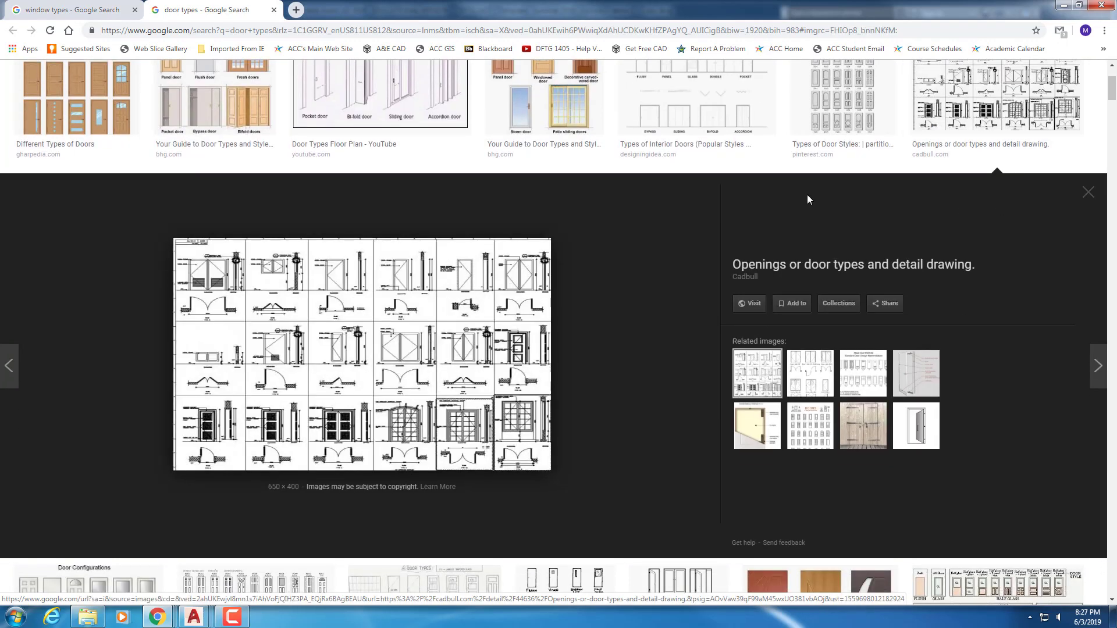
scroll(808, 196, "up", 2)
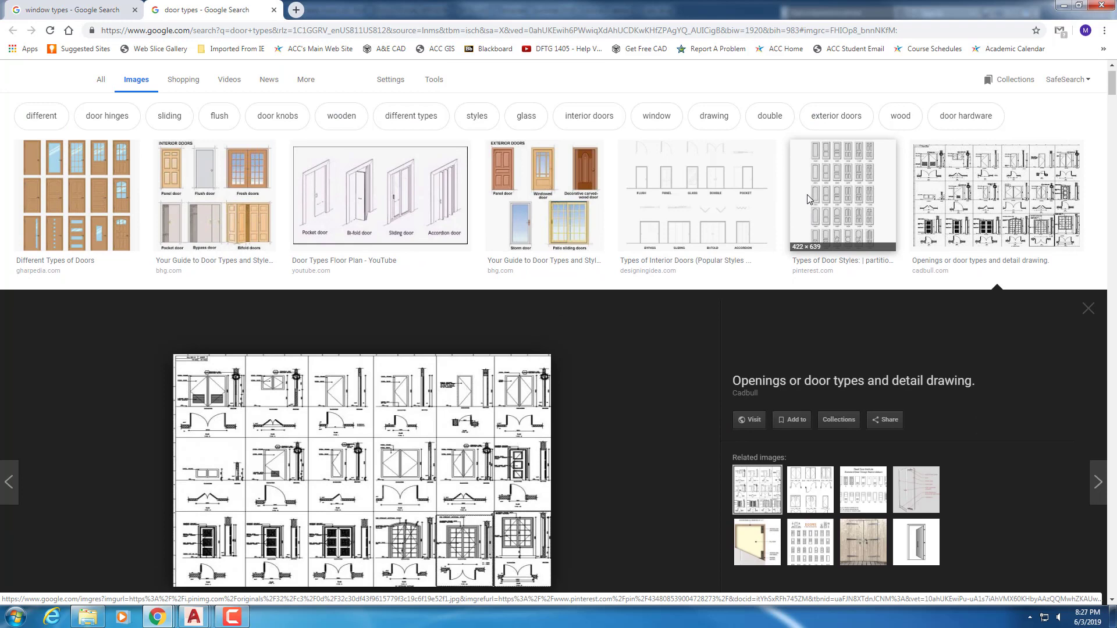
scroll(787, 206, "down", 5)
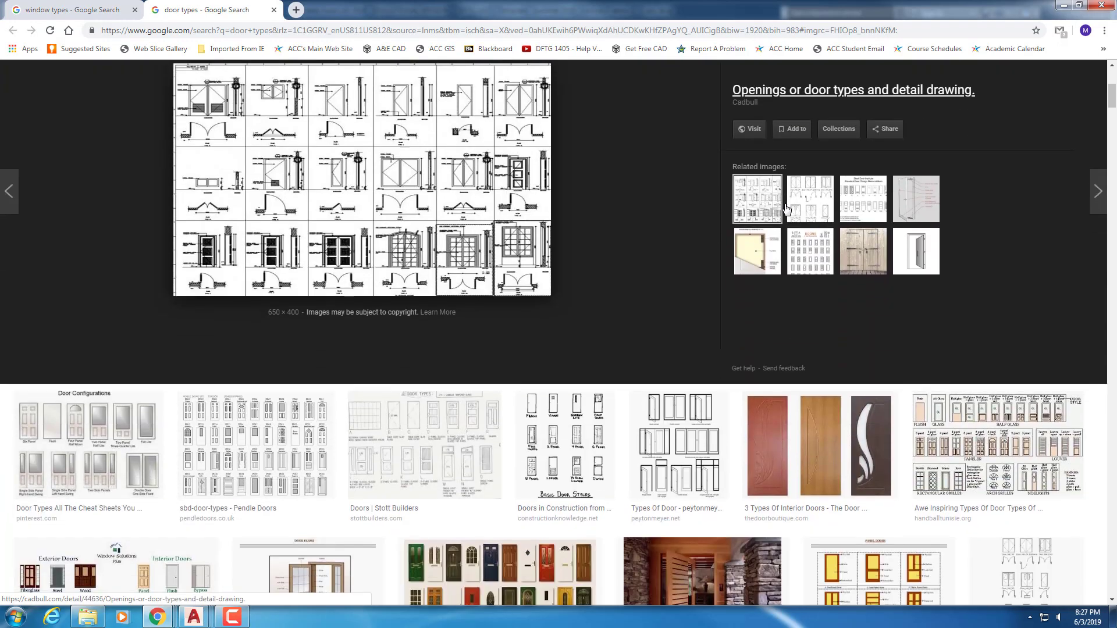
scroll(785, 208, "down", 4)
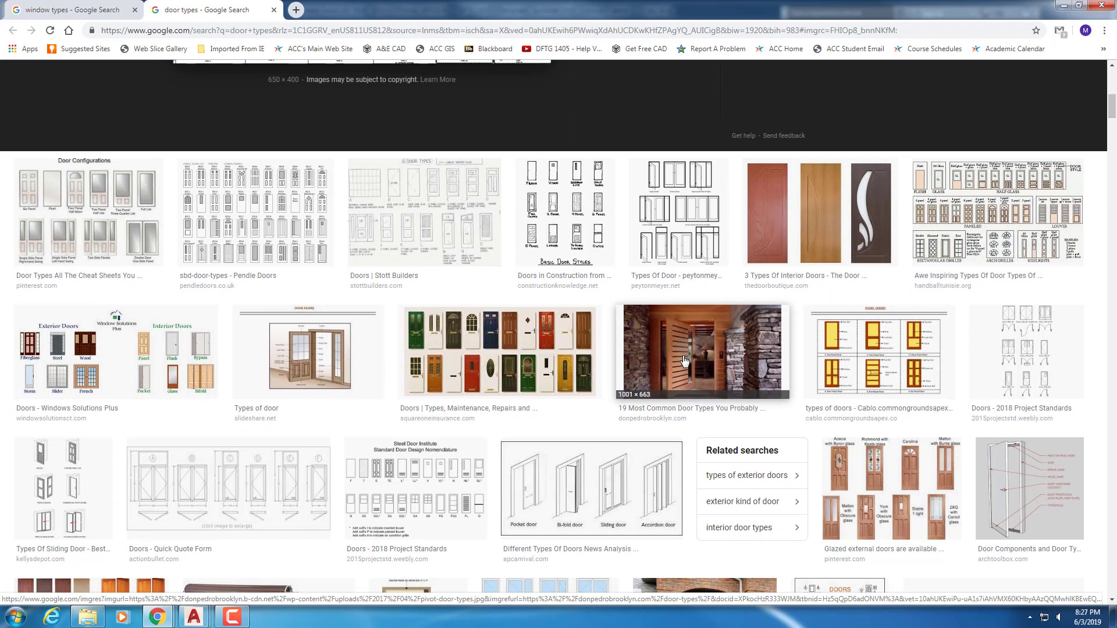
Preview the squareone multicoloured front-door collage and scroll further down the door-type results
left_click(507, 333)
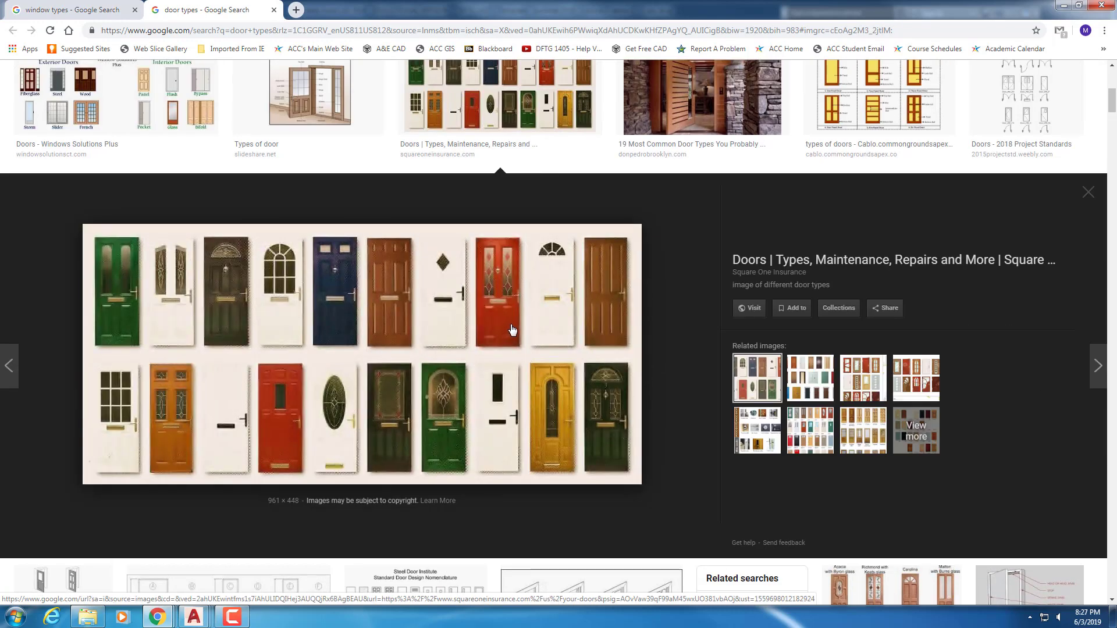
scroll(528, 326, "down", 4)
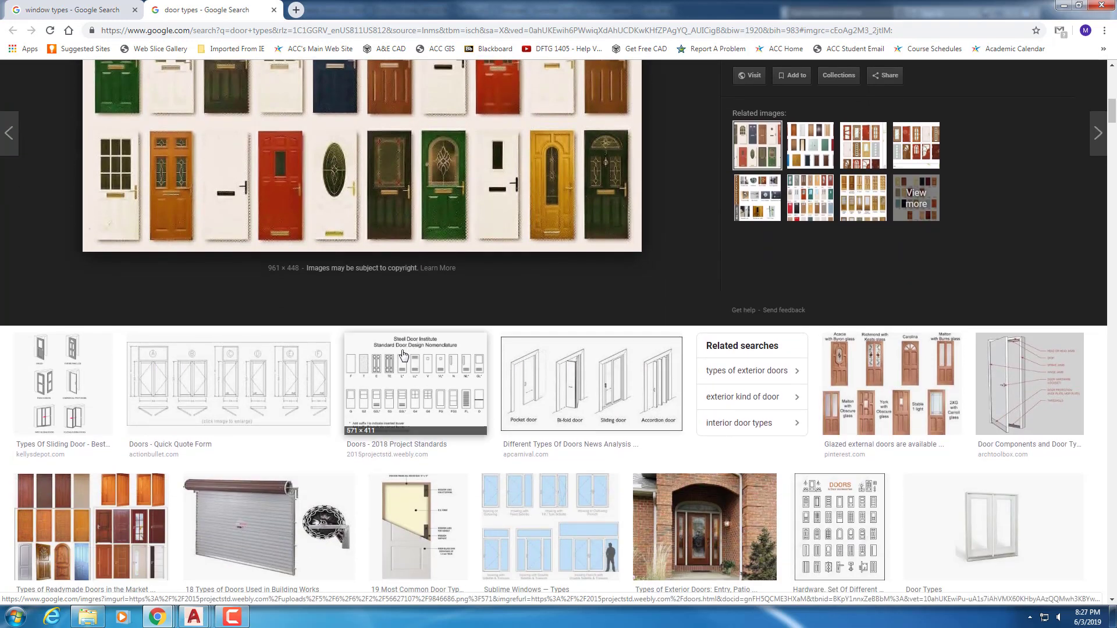
scroll(404, 353, "down", 3)
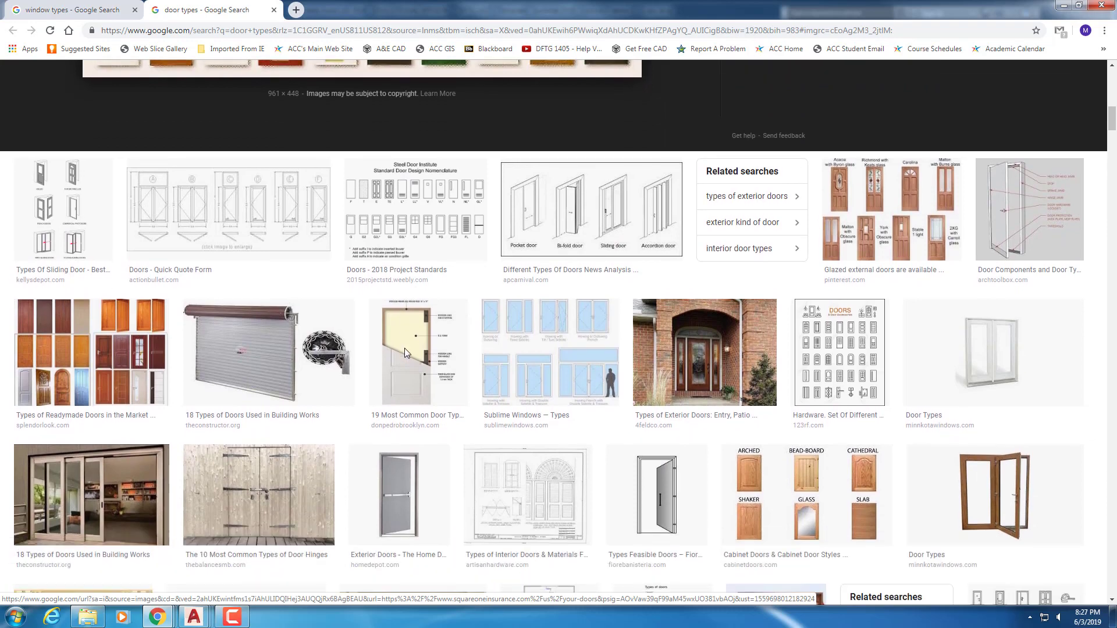
scroll(405, 350, "down", 2)
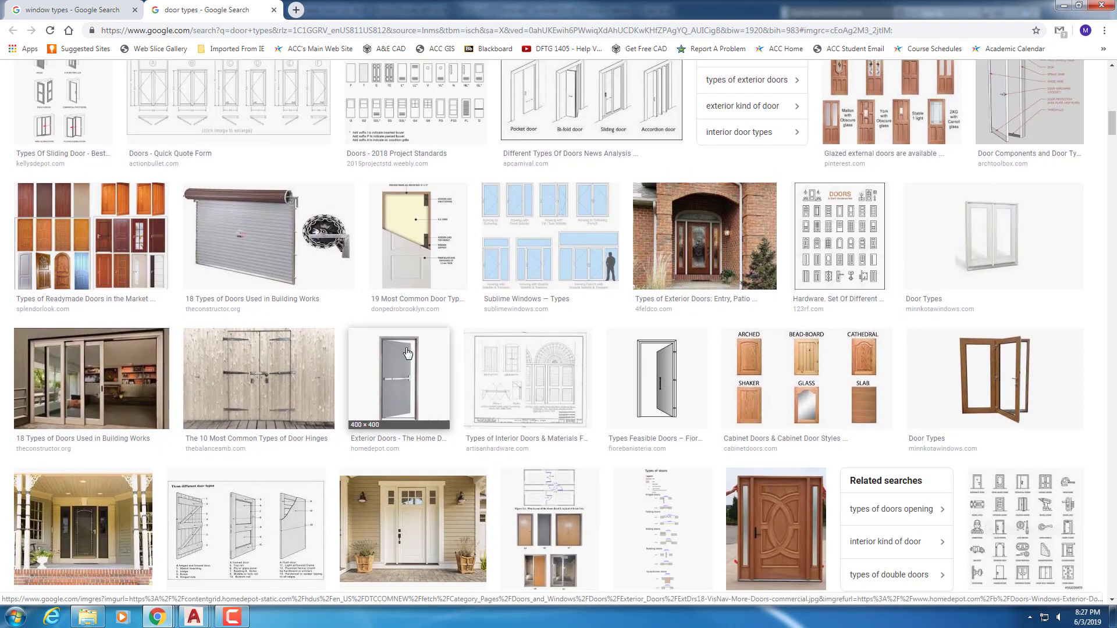
scroll(407, 353, "down", 1)
scroll(407, 353, "down", 1)
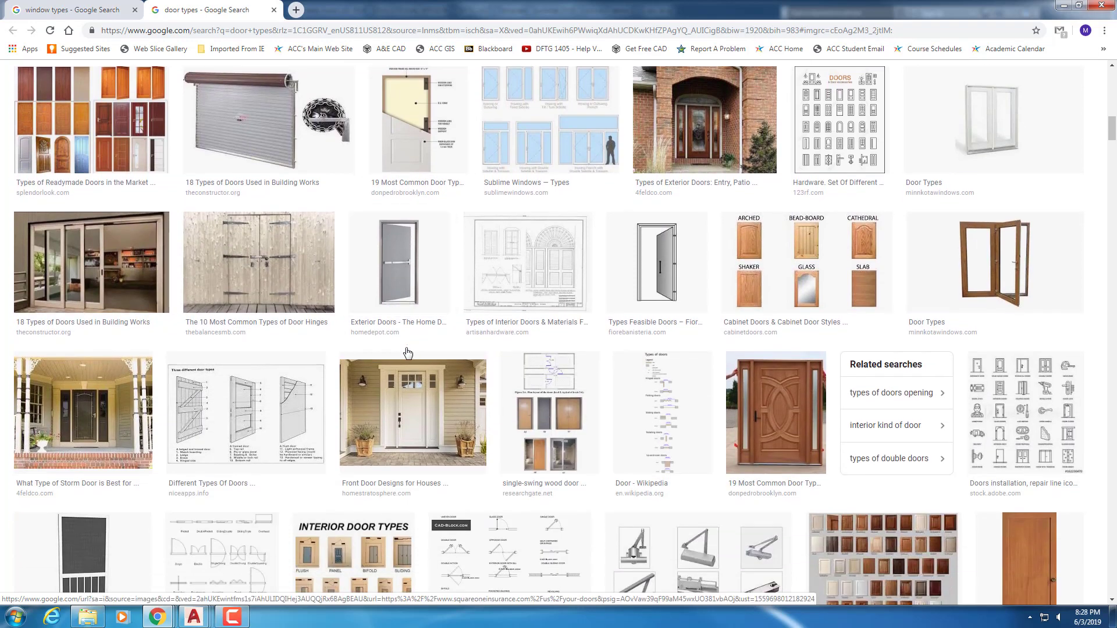
scroll(408, 353, "down", 1)
scroll(407, 349, "down", 1)
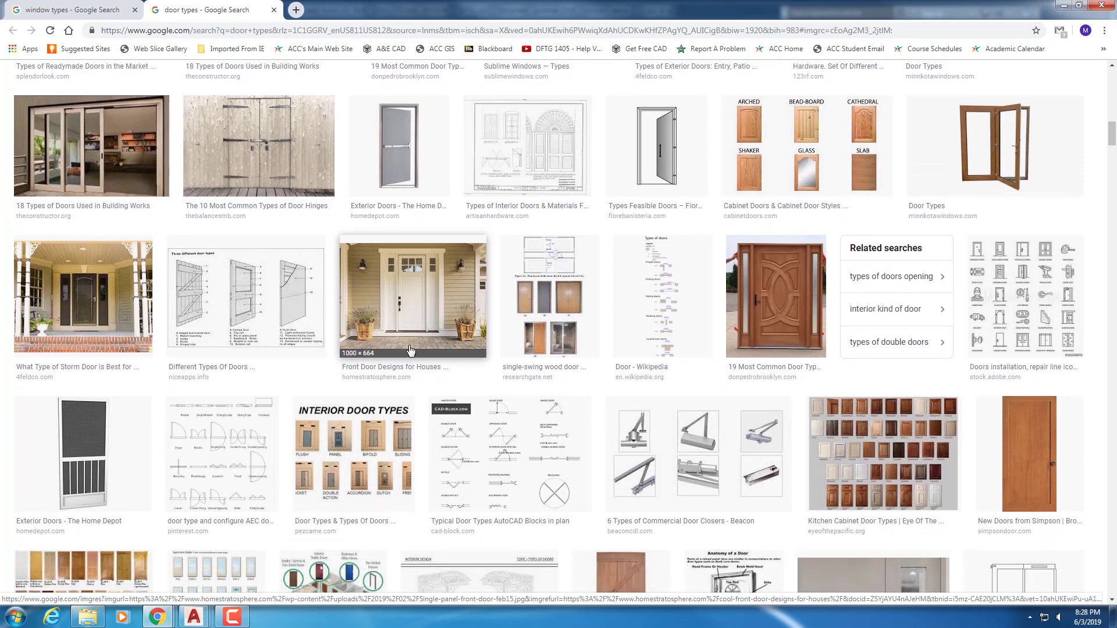
scroll(412, 349, "down", 1)
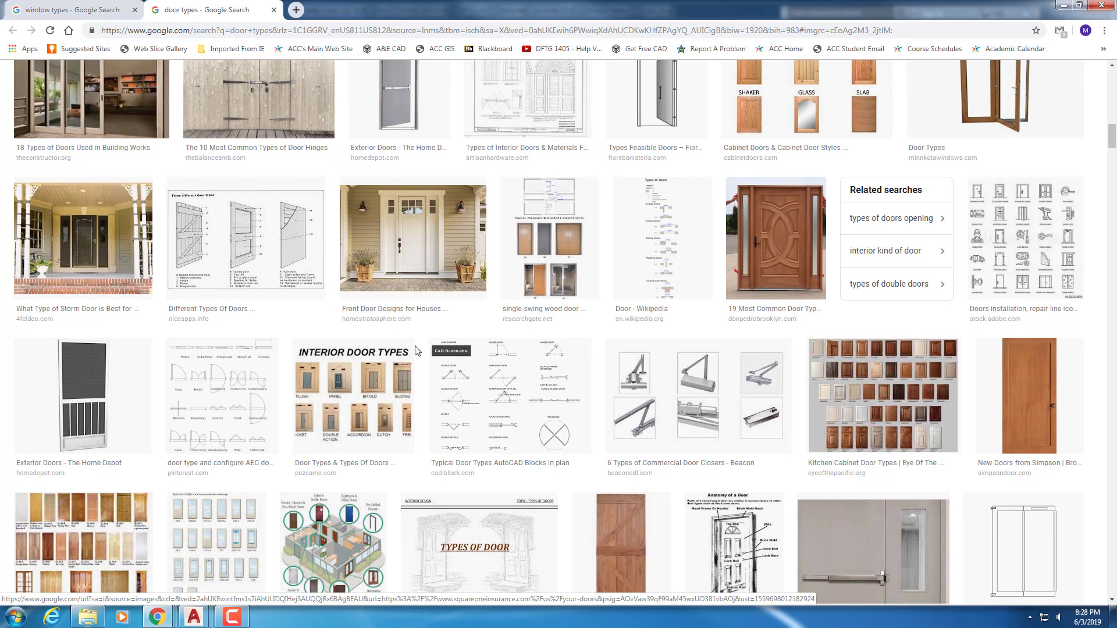
scroll(417, 351, "down", 1)
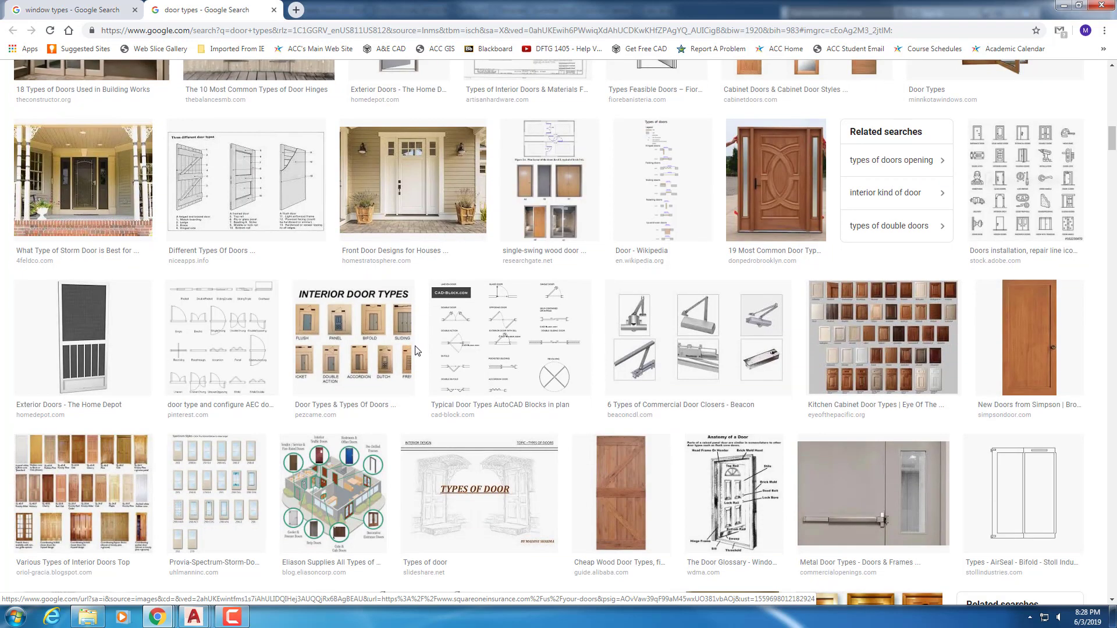
scroll(417, 351, "down", 1)
scroll(415, 350, "down", 1)
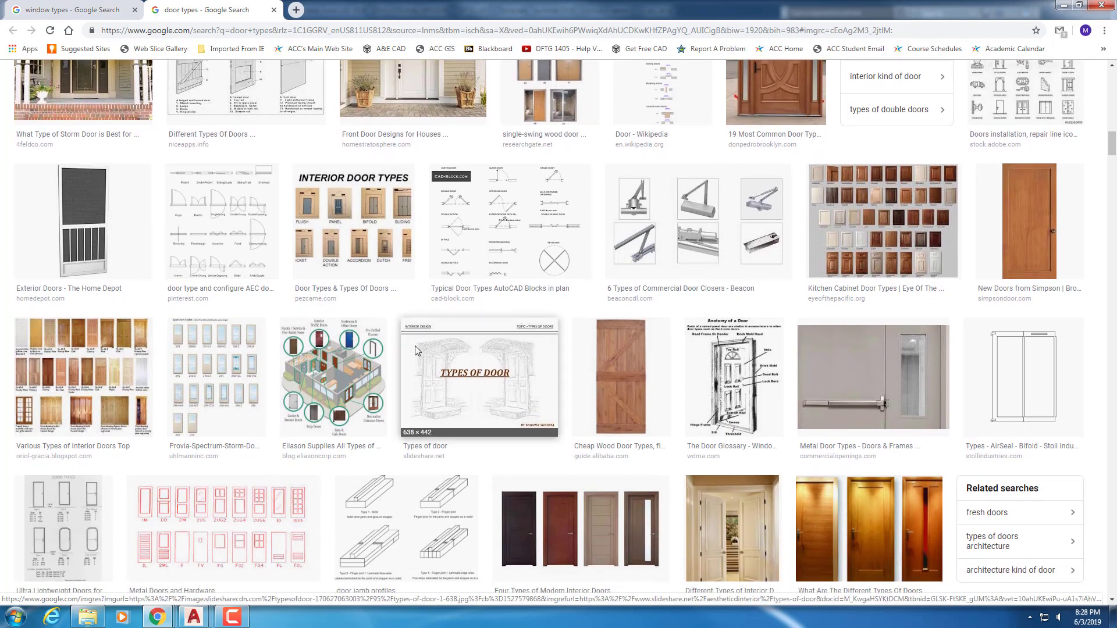
scroll(416, 351, "down", 1)
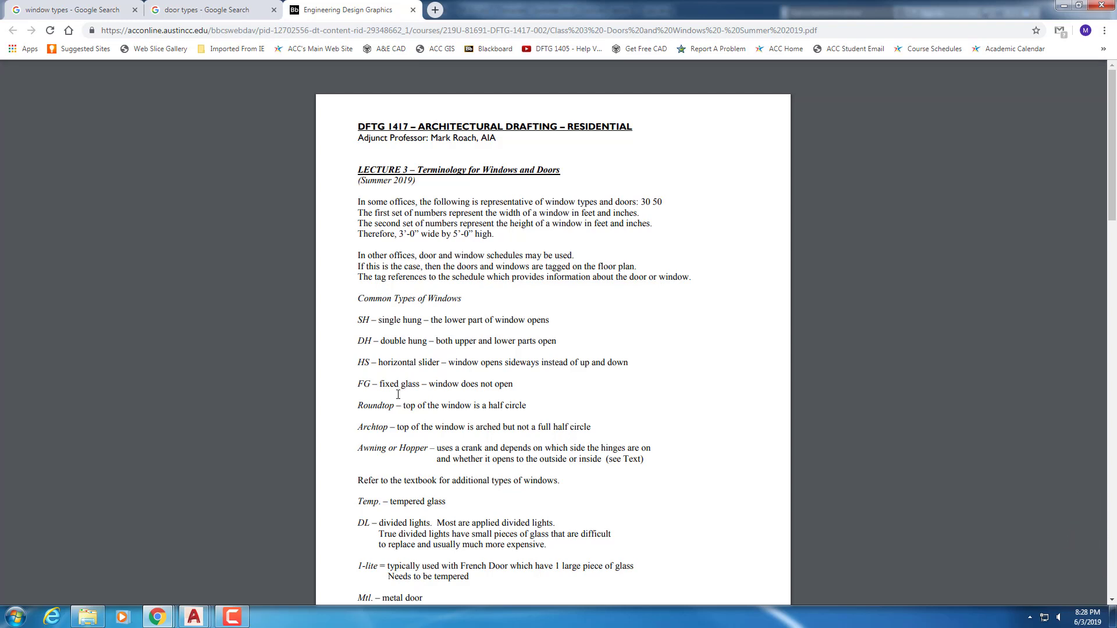
Read the Lecture 3 windows and doors handout through page 3, then close it
scroll(373, 400, "down", 3)
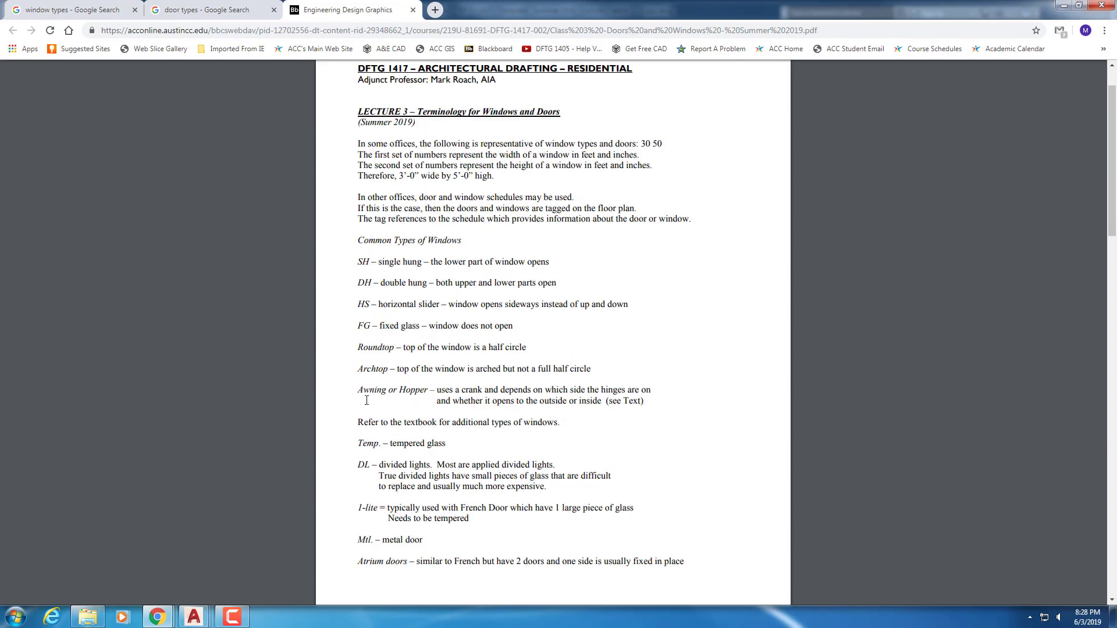
scroll(363, 400, "down", 4)
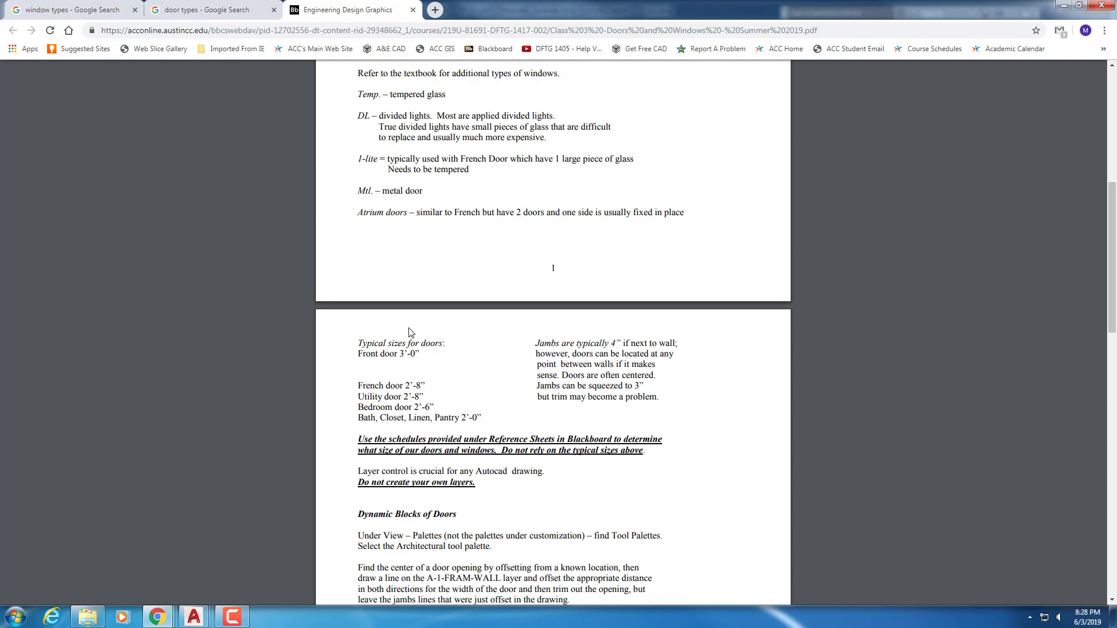
scroll(492, 423, "down", 2)
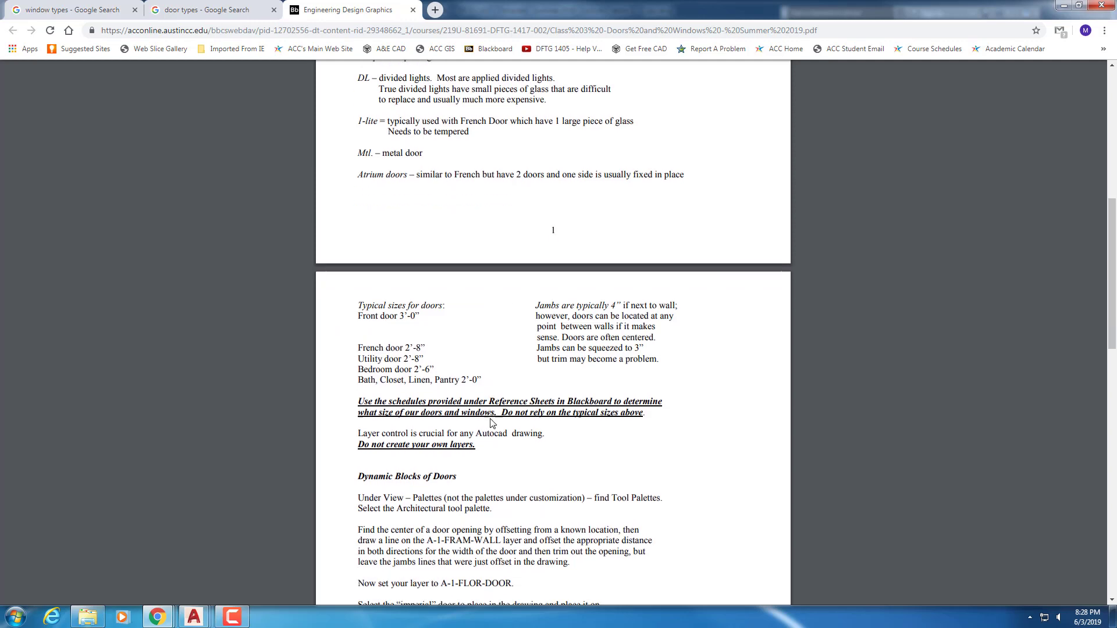
scroll(492, 423, "down", 4)
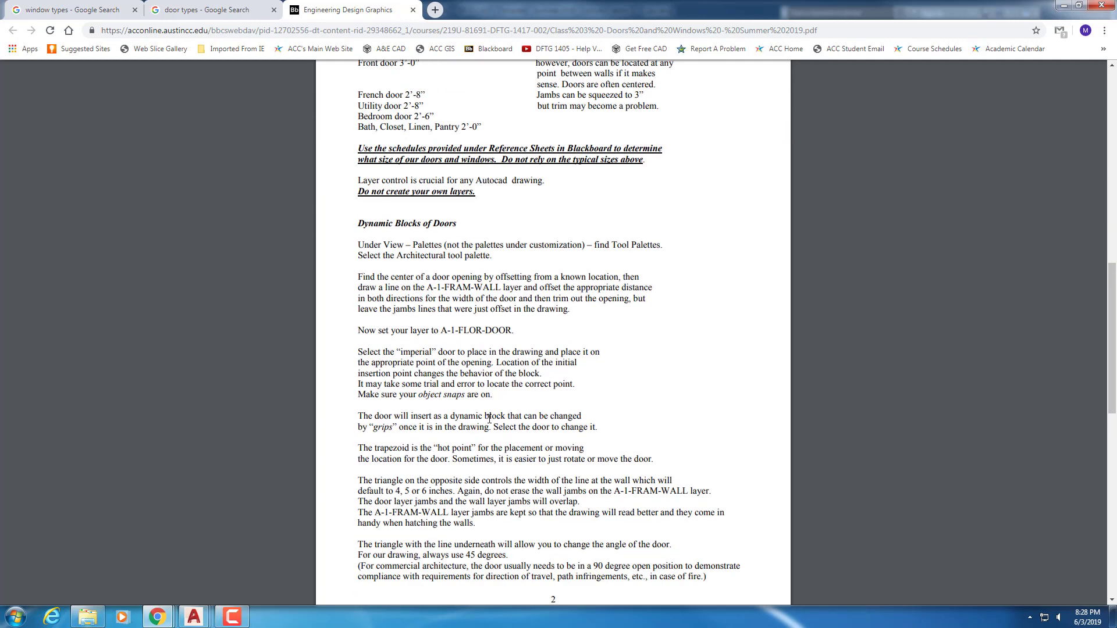
scroll(488, 419, "down", 8)
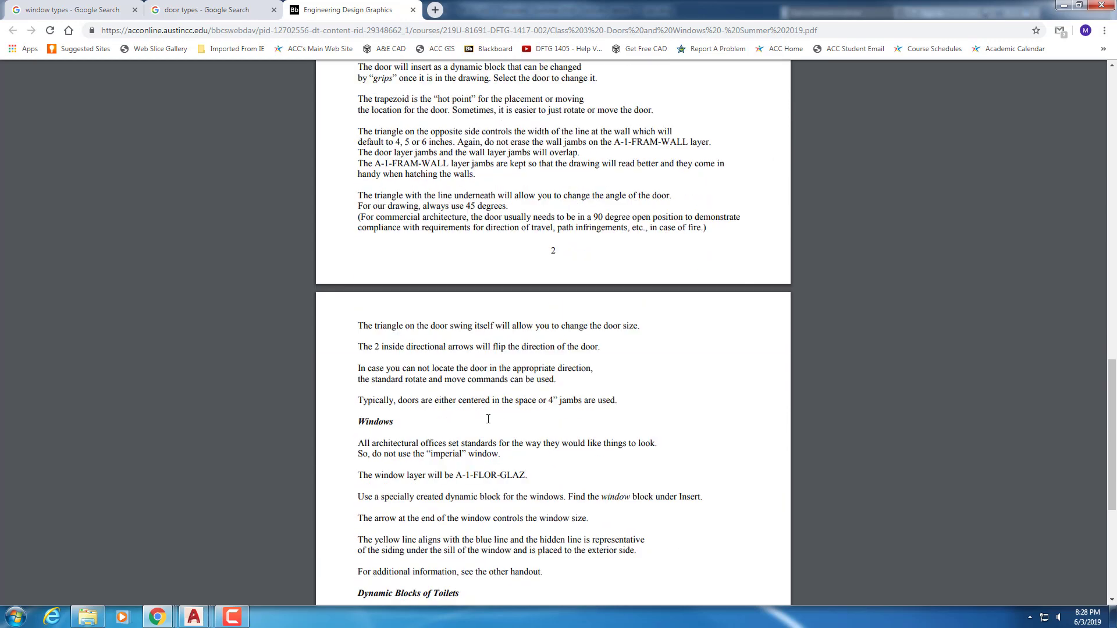
scroll(486, 414, "down", 3)
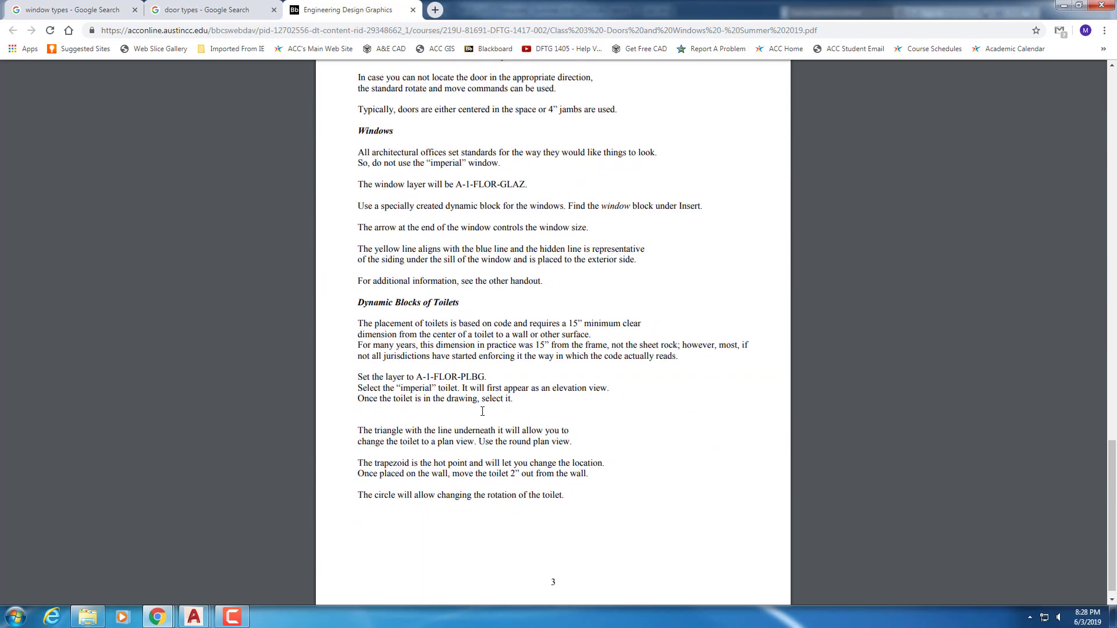
left_click(412, 10)
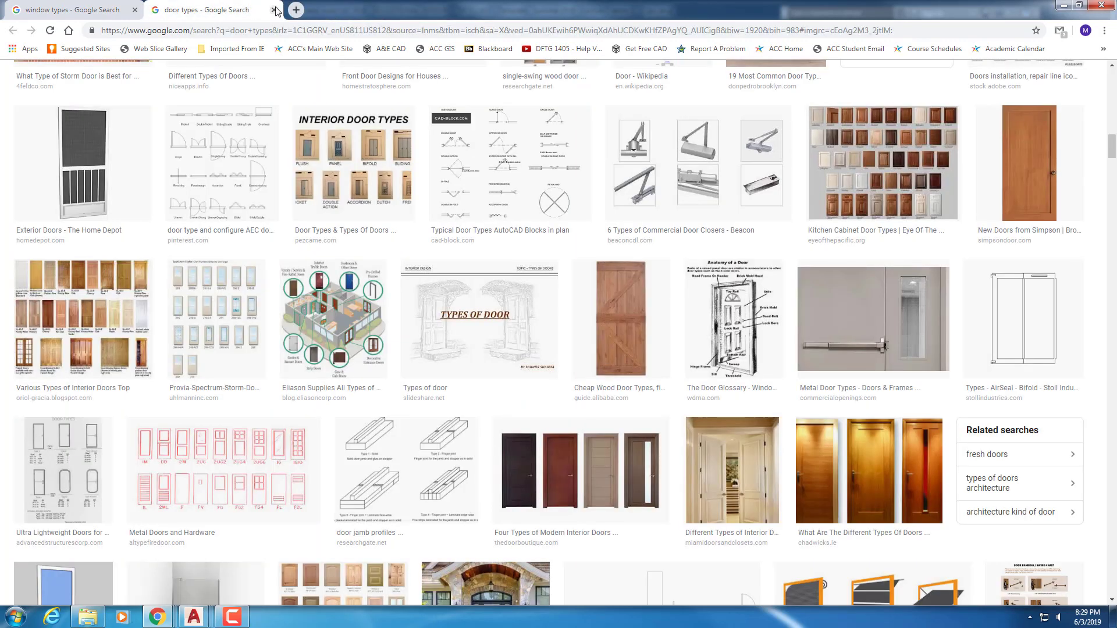
Close Chrome and restore the First Floor Plan layer state in AutoCAD
left_click(273, 9)
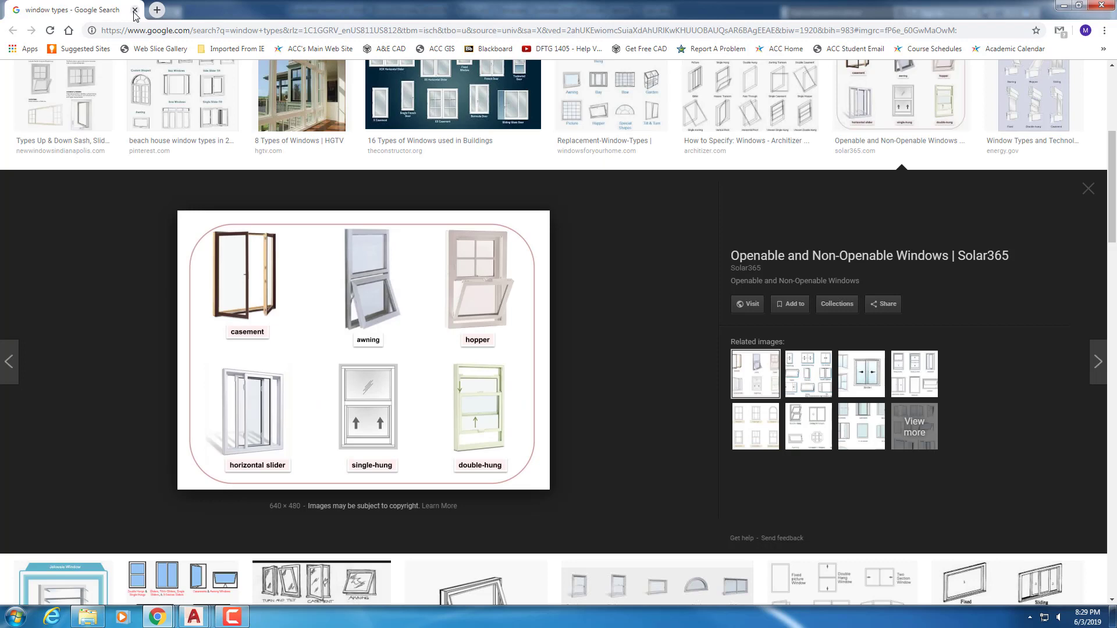
left_click(135, 10)
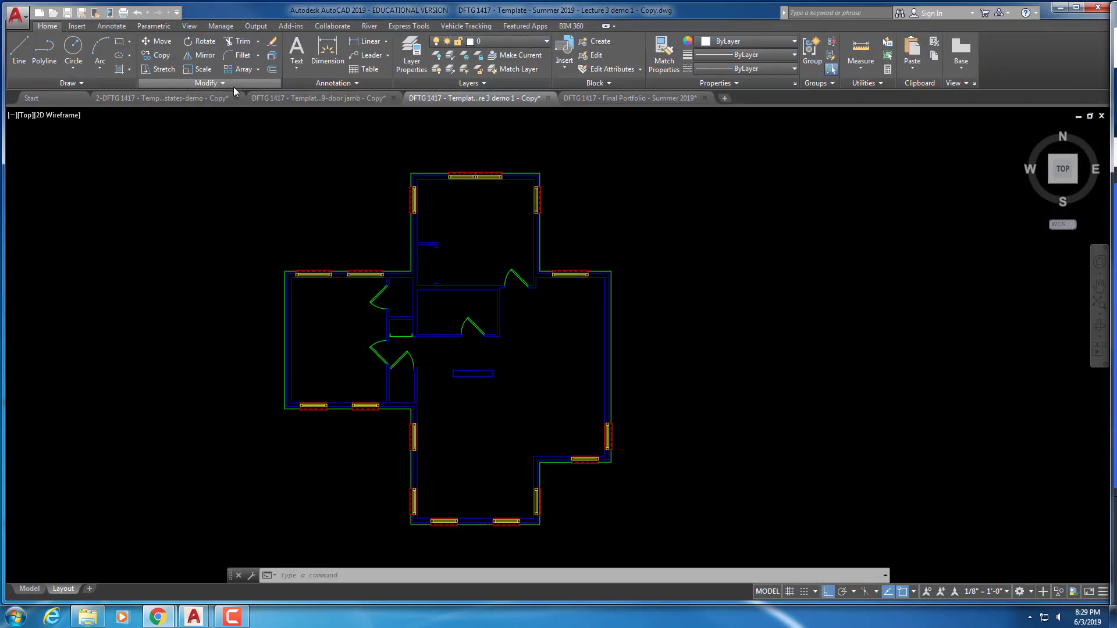
left_click(487, 85)
left_click(483, 97)
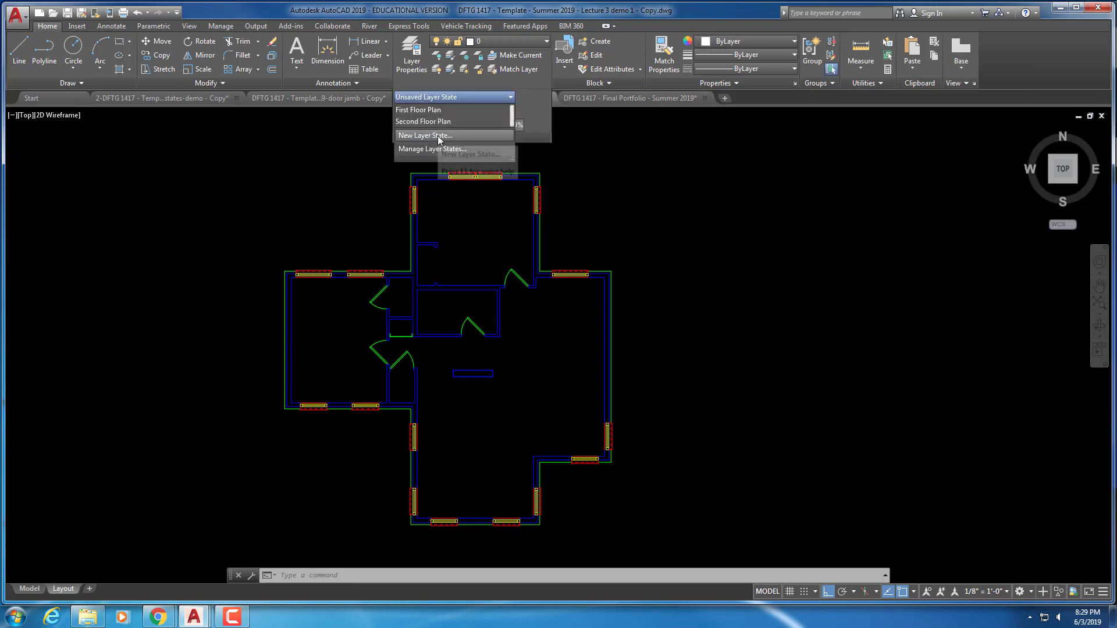
left_click(438, 111)
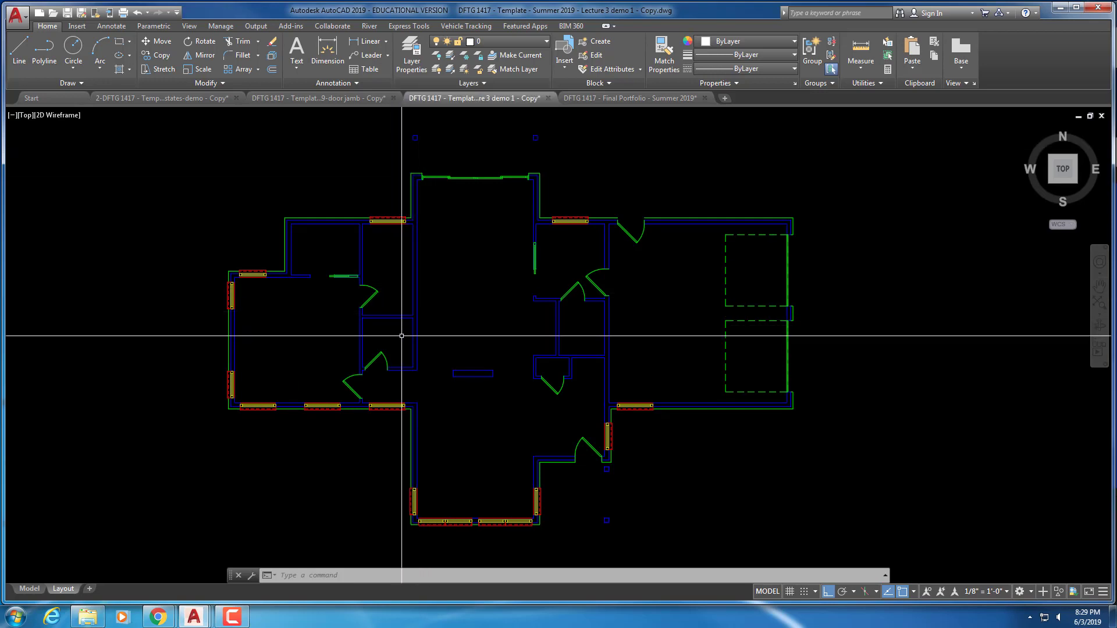
Make A-1-FLOR-PLBG the current layer in the Layer Properties Manager
left_click(412, 63)
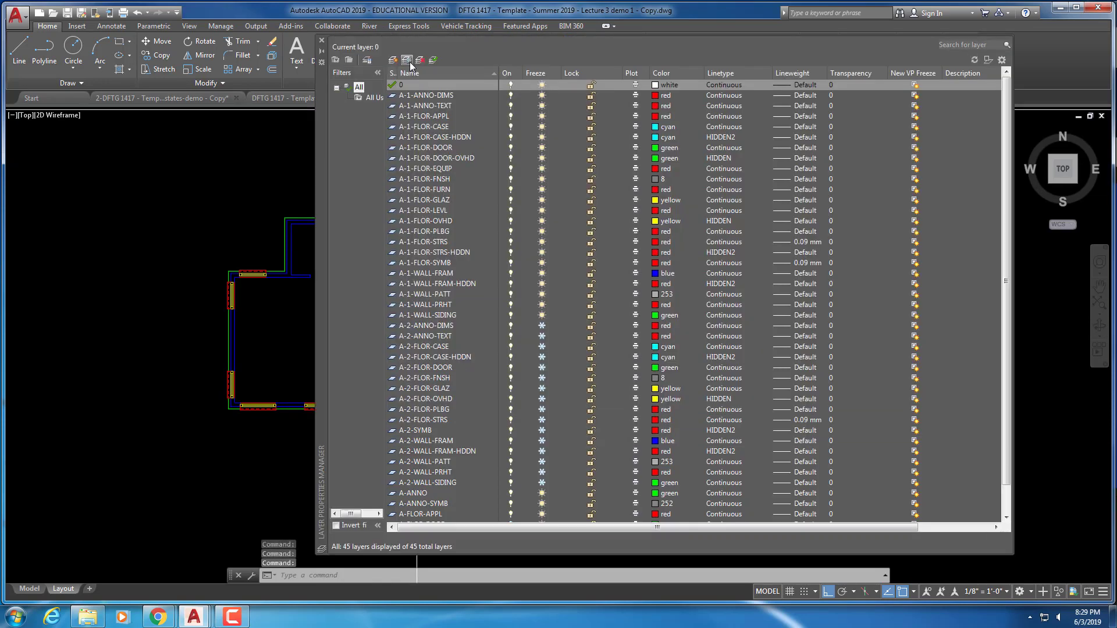
left_click(436, 231)
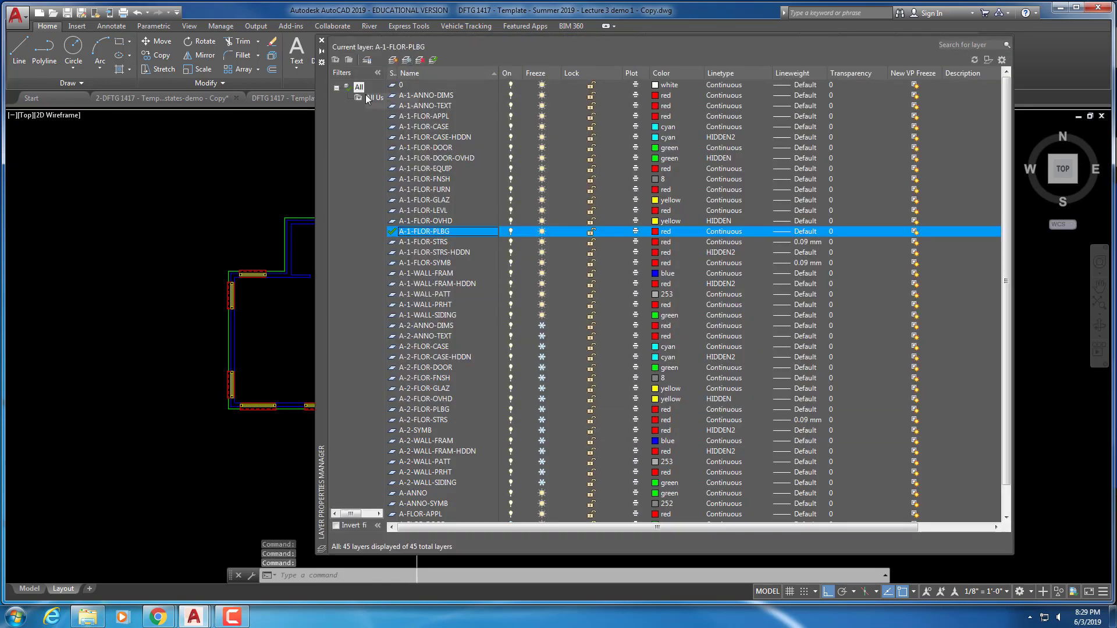
left_click(322, 42)
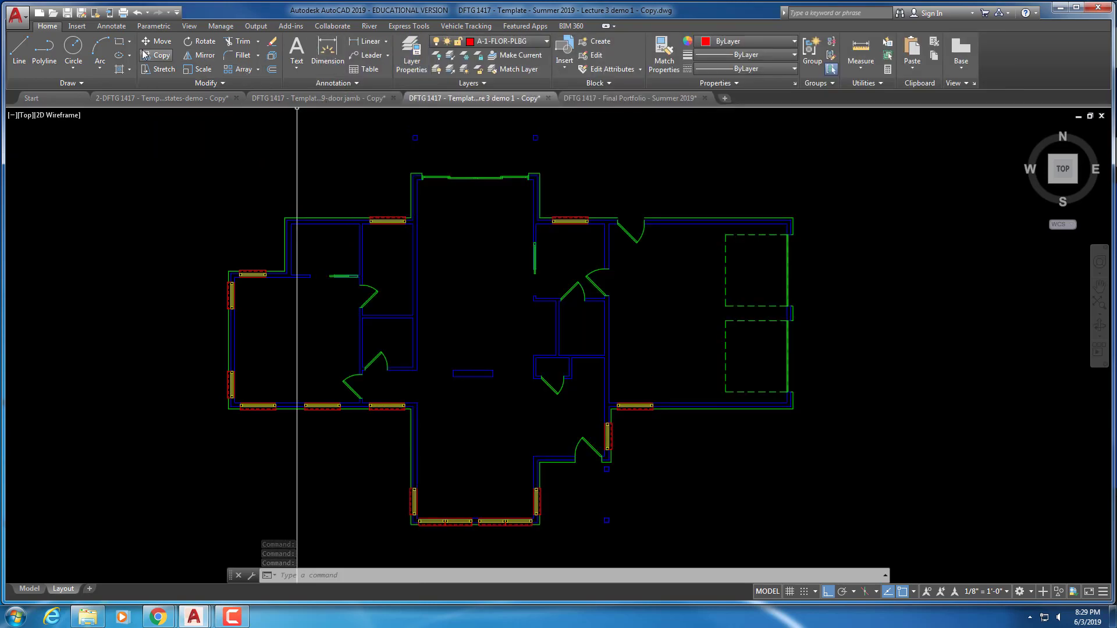
Insert a Toilet - Imperial block from the Architectural palette, set to Round (Plan)
left_click(189, 26)
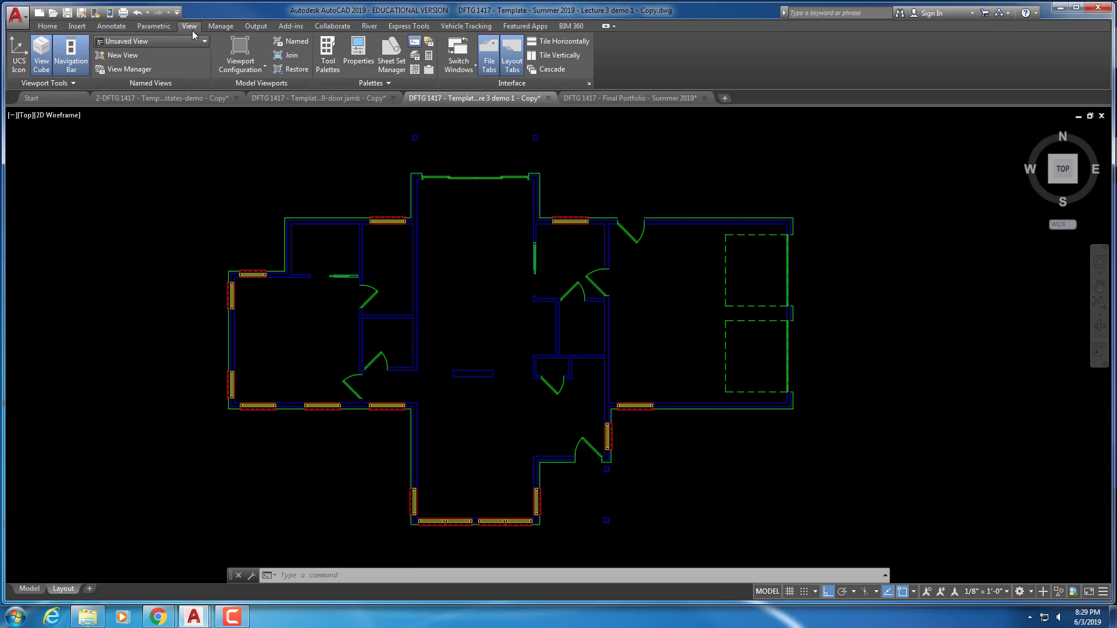
left_click(325, 56)
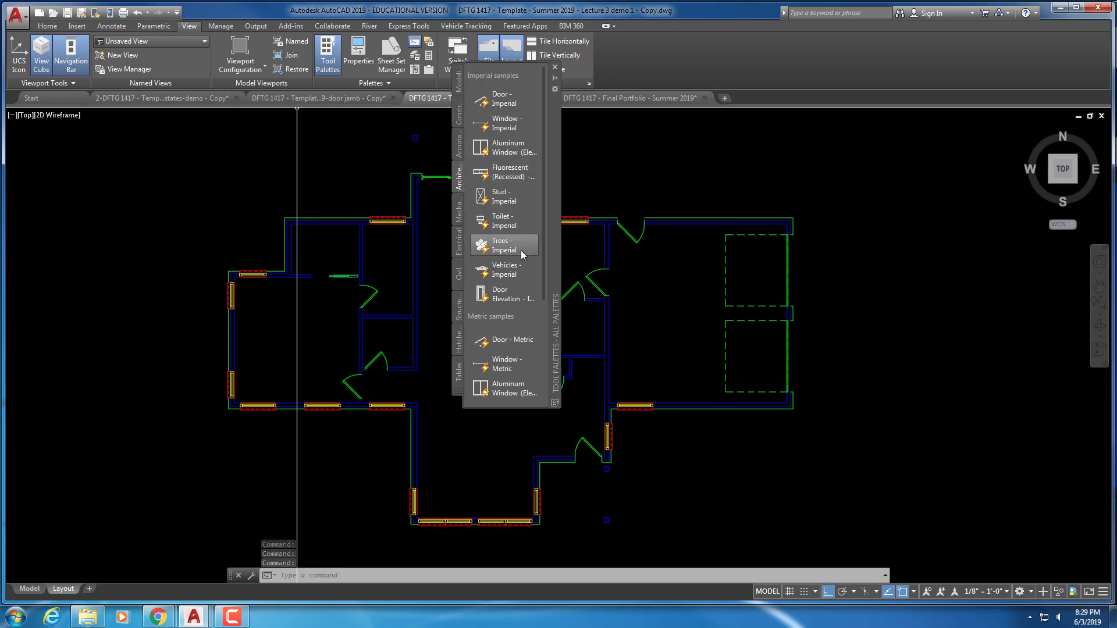
left_click(504, 224)
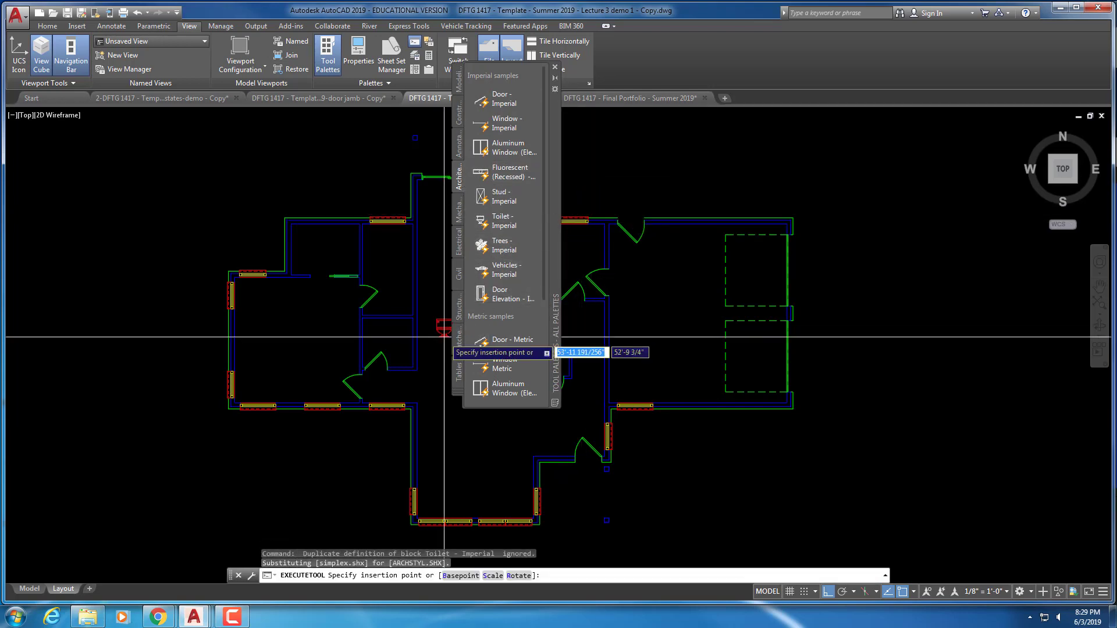
scroll(408, 336, "up", 5)
left_click(356, 336)
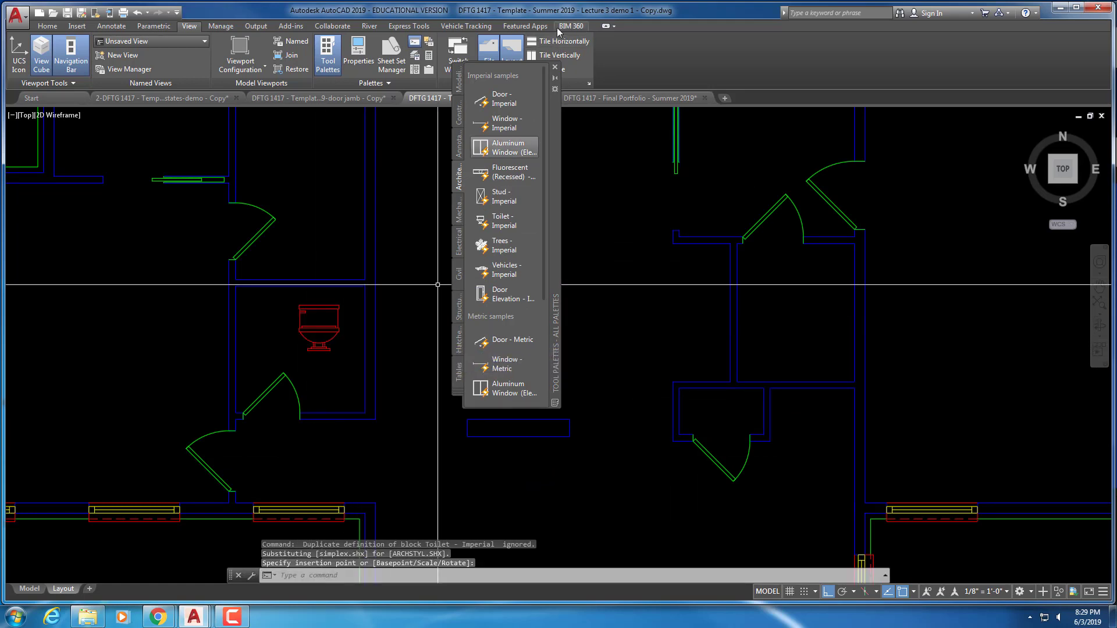
left_click(555, 68)
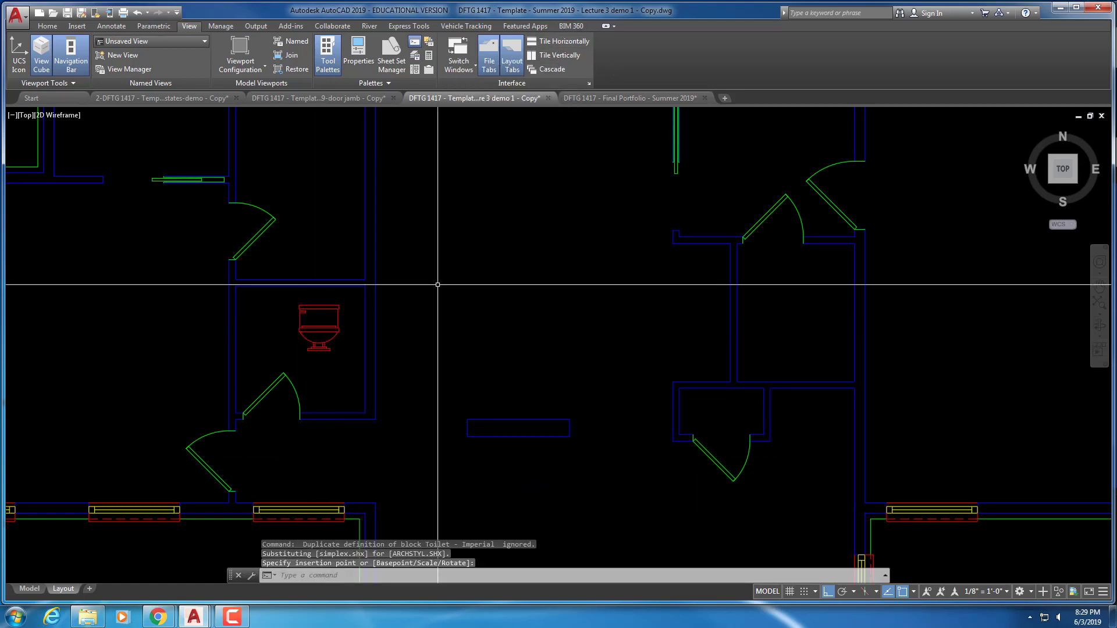
left_click(324, 306)
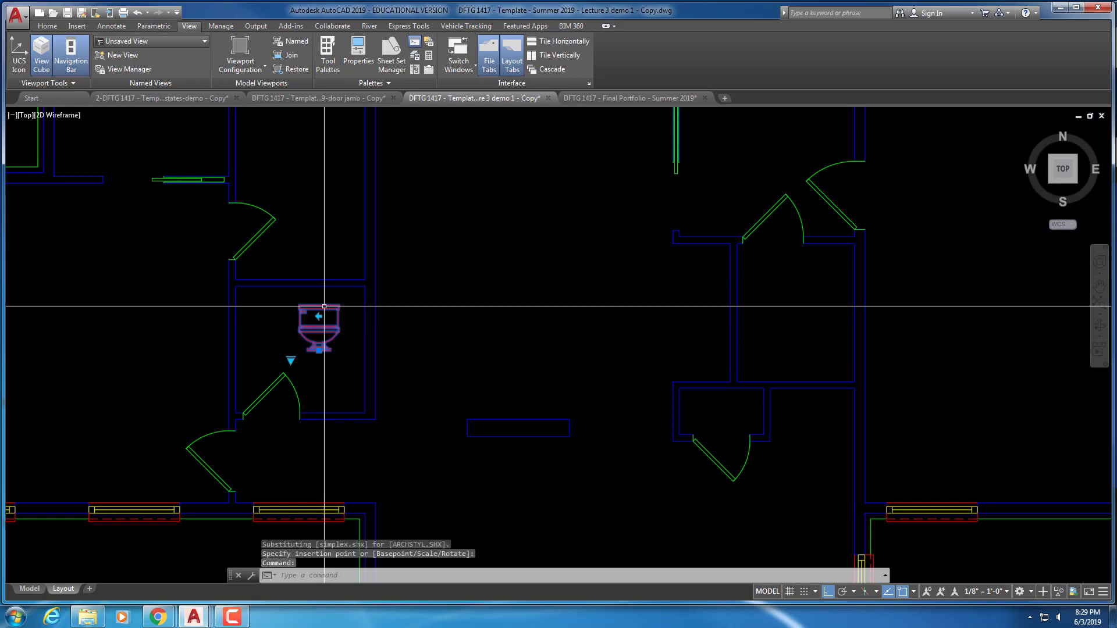
left_click(290, 360)
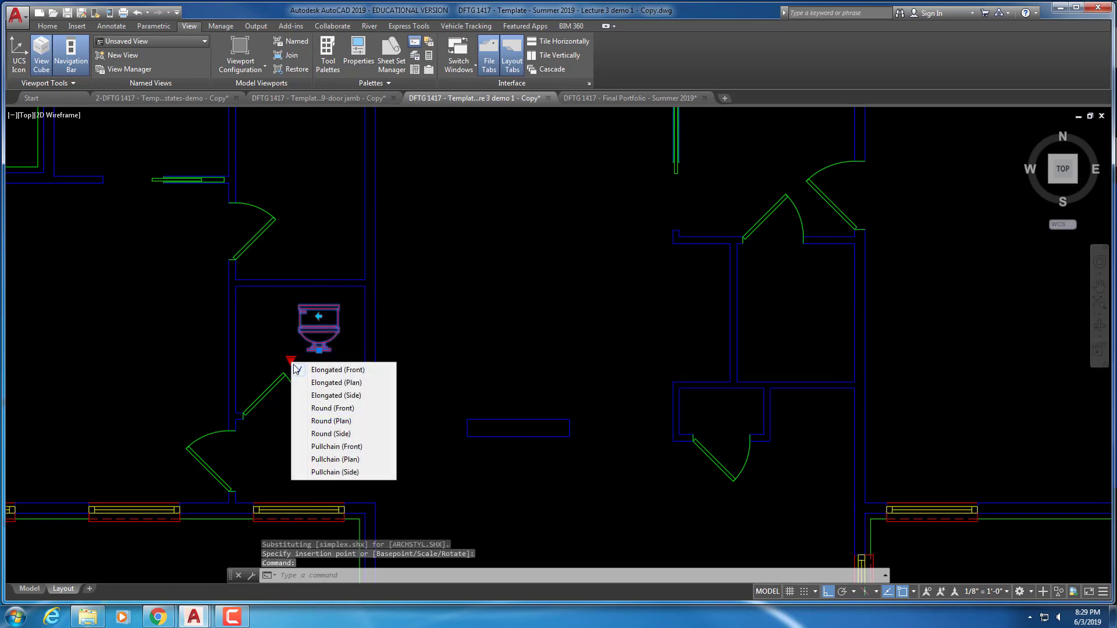
left_click(324, 422)
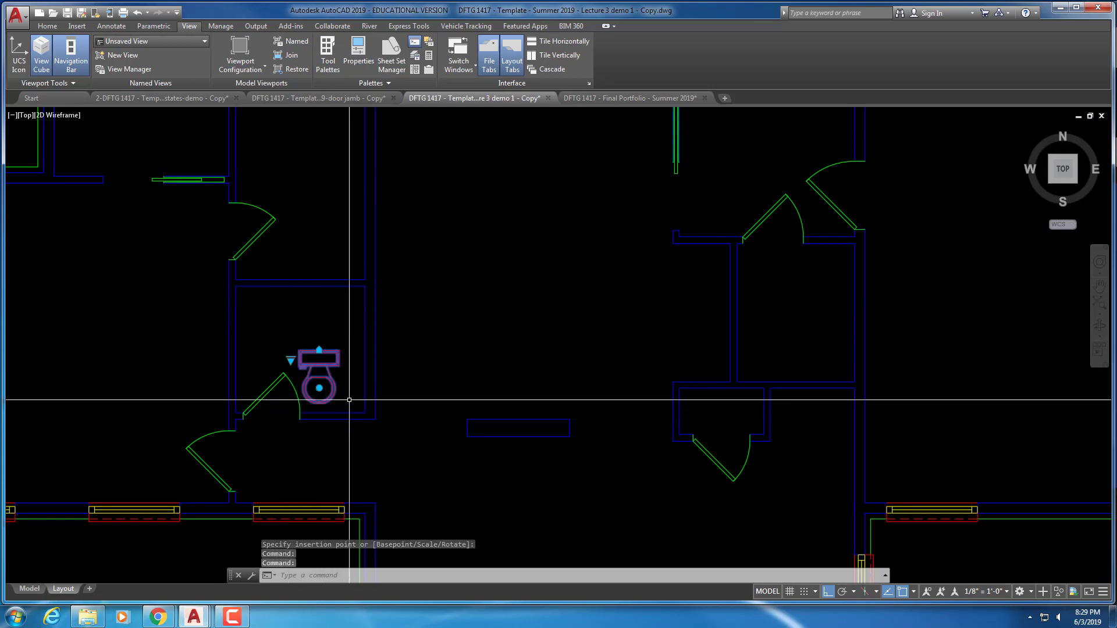
key("Escape")
key("Escape")
key("Escape")
Rotate the toilet so its tank backs onto the bathroom wall
type("r")
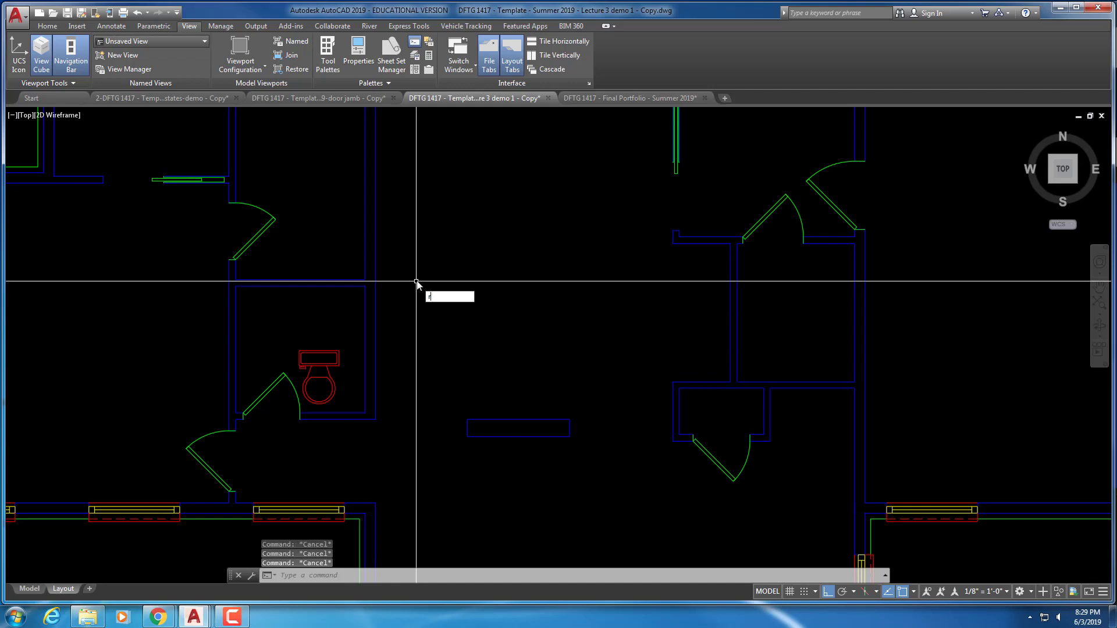
type("o")
key("Return")
left_click(312, 369)
left_click(335, 330)
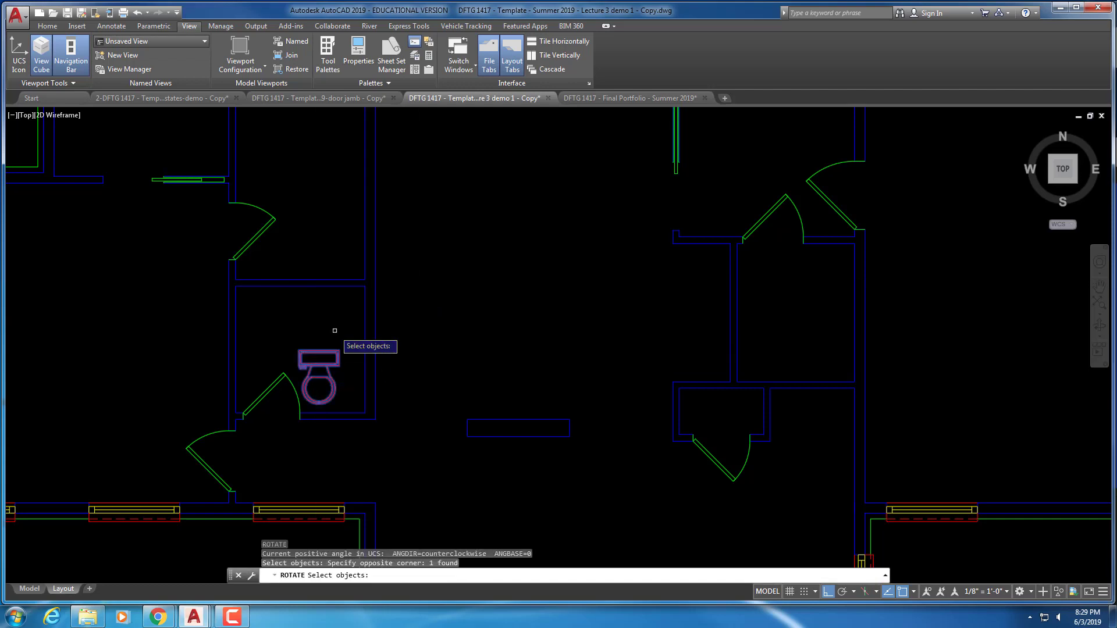
key("Return")
left_click(335, 330)
left_click(328, 338)
key("Escape")
key("Escape")
key("Escape")
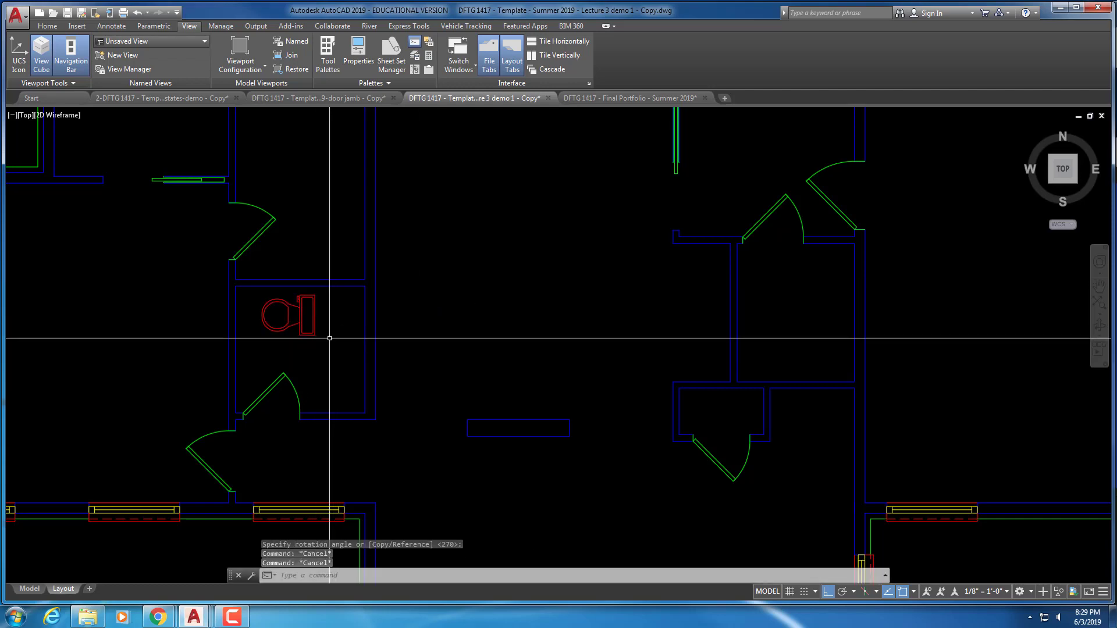
Move the toilet against the bathroom wall
type("m")
key("Return")
left_click(349, 349)
left_click(312, 318)
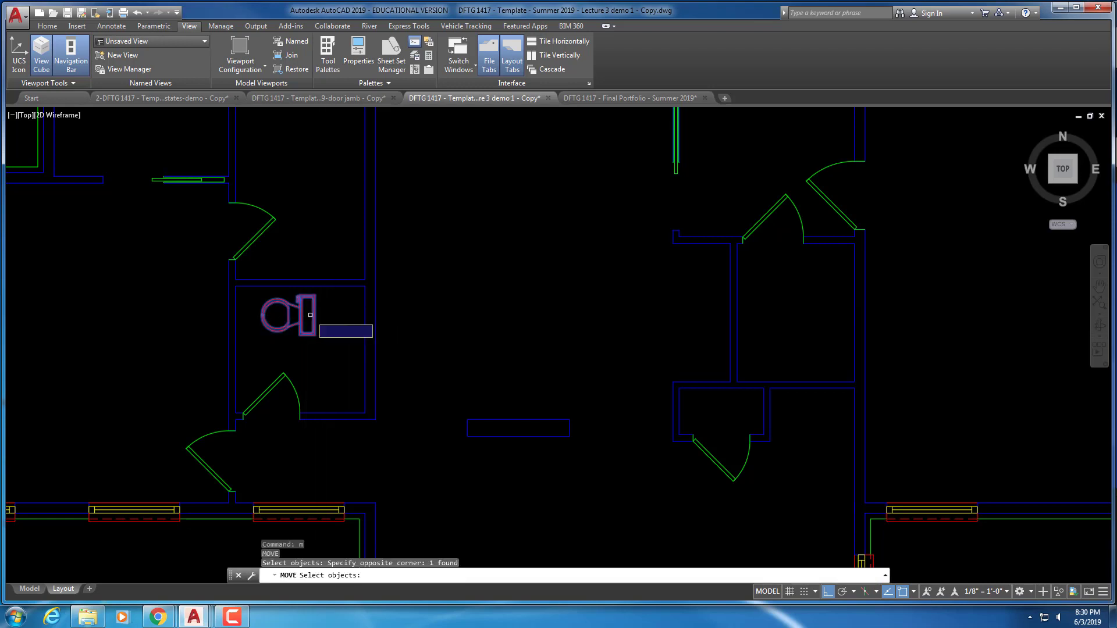
key("Return")
left_click(313, 316)
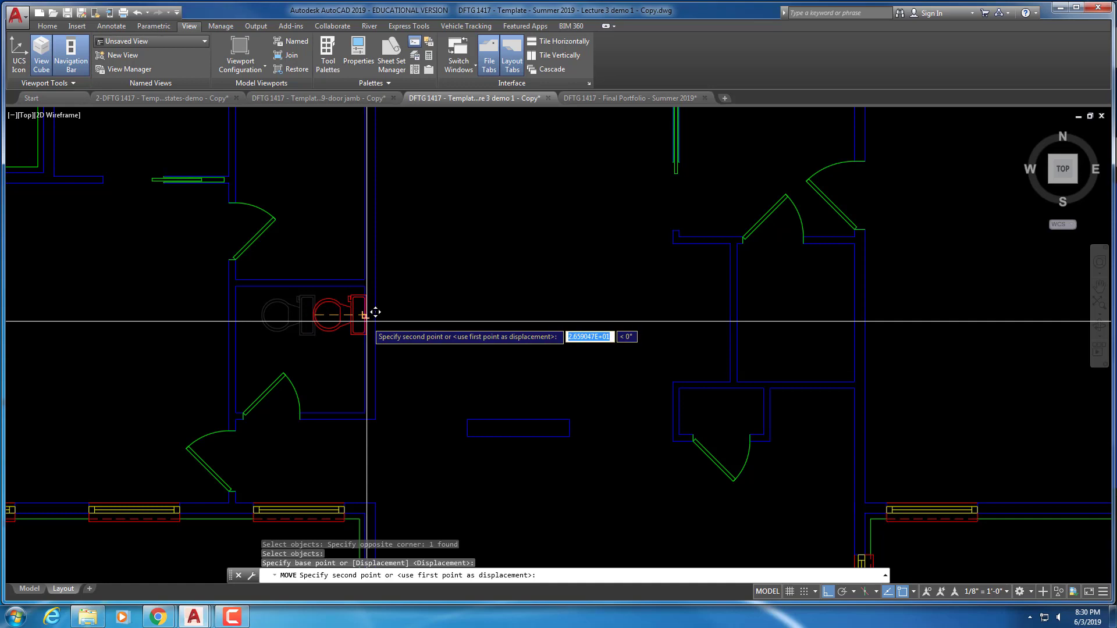
left_click(375, 313)
key("Escape")
key("Escape")
key("Escape")
Fine-tune the toilet's position, nudging it slightly lower in the bathroom
type("m")
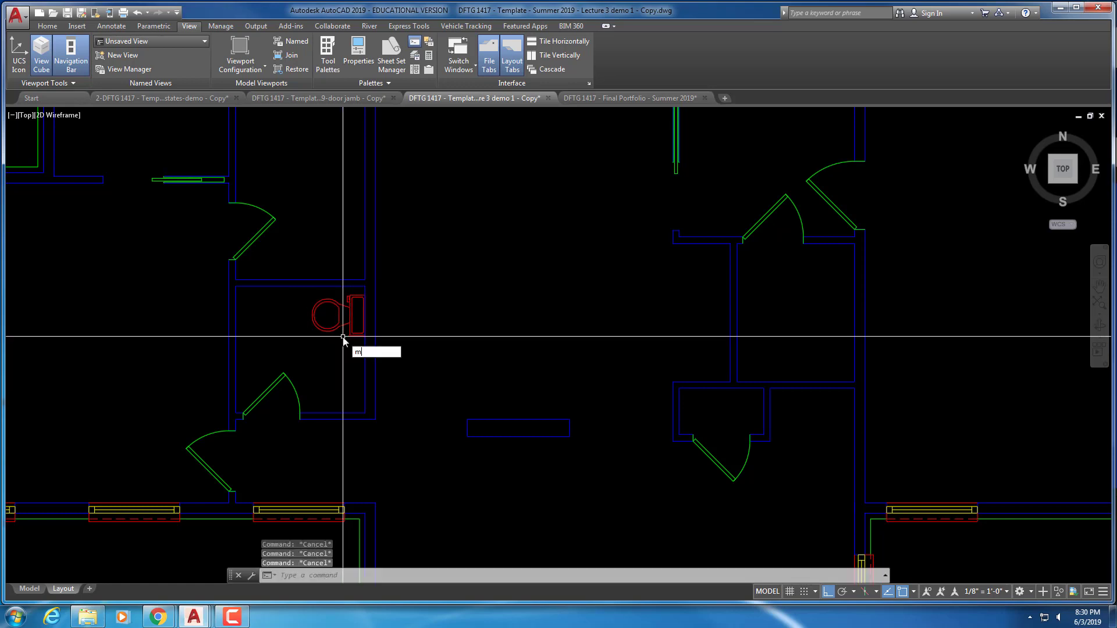
key("Return")
left_click(350, 317)
key("Return")
left_click(584, 327)
type("2")
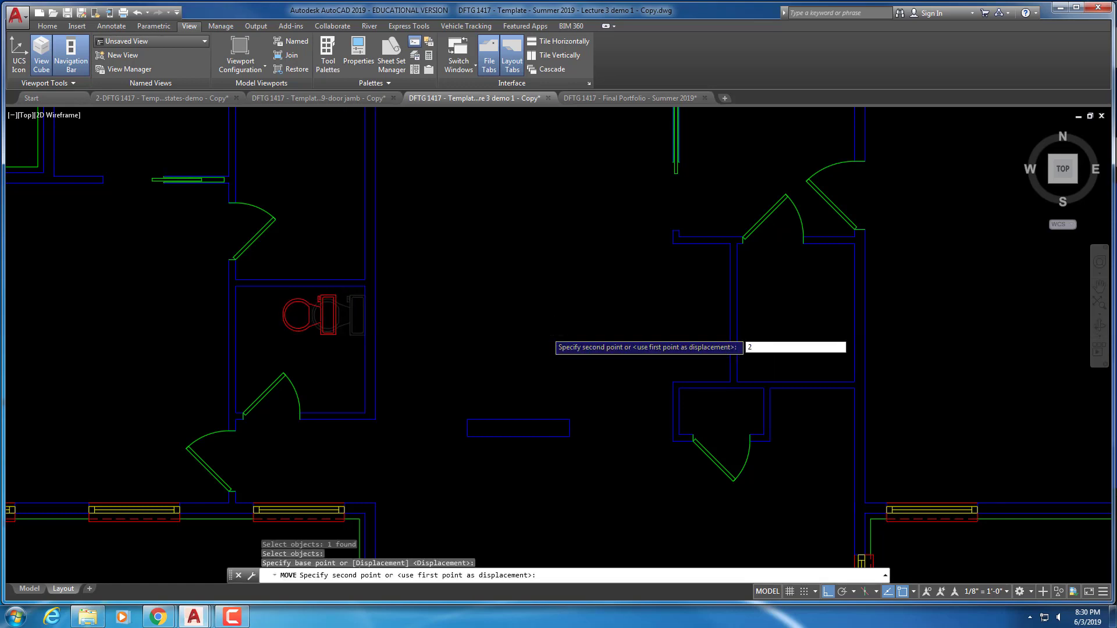
key("Escape")
key("Escape")
type("m")
key("Return")
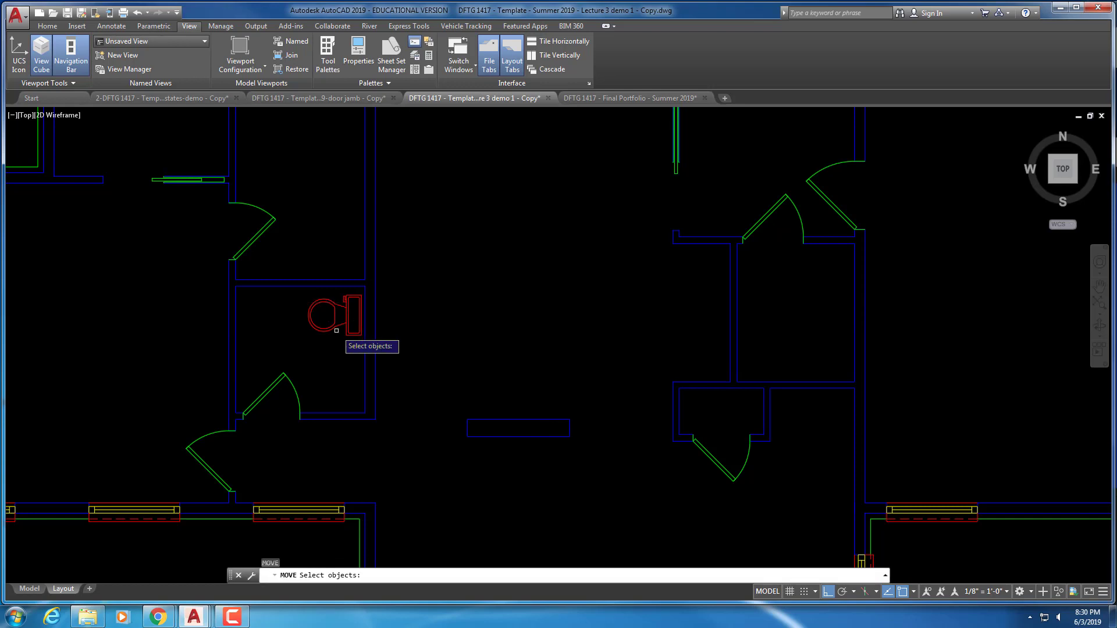
left_click(349, 333)
key("Return")
left_click(411, 297)
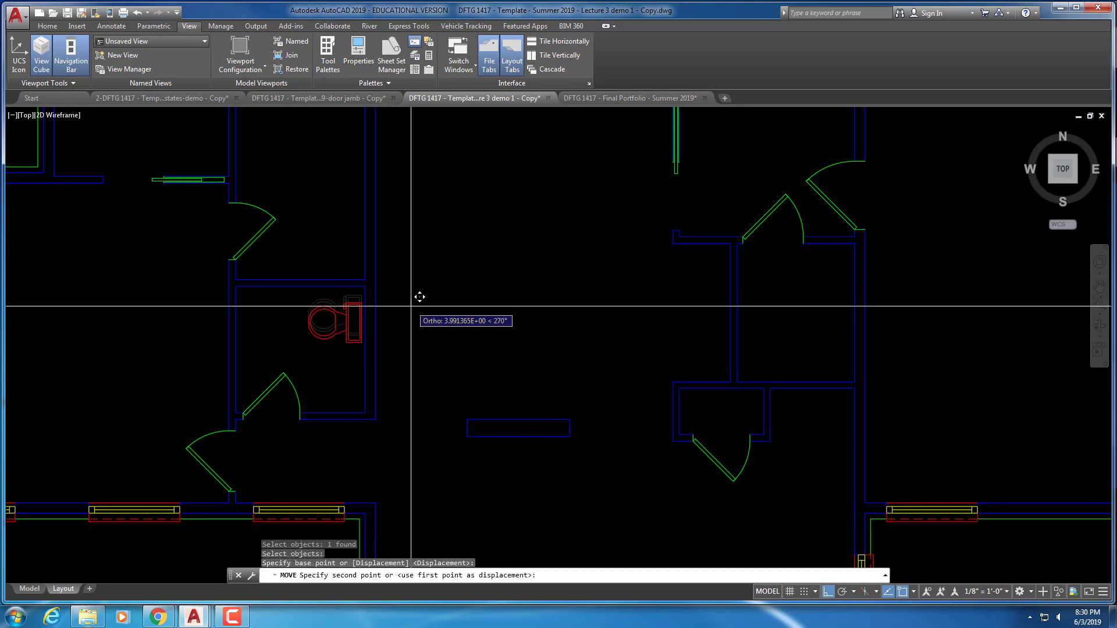
left_click(381, 290)
key("Escape")
key("Escape")
Copy the toilet into the adjoining bathroom above
type("ct o")
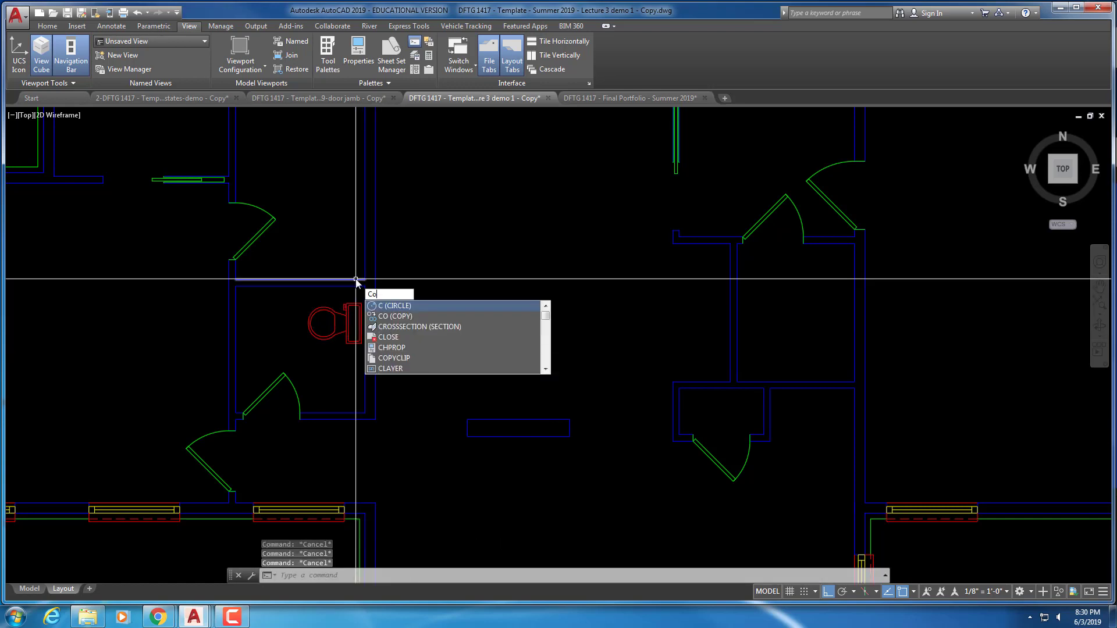
key("Return")
left_click(344, 308)
key("Return")
left_click(517, 325)
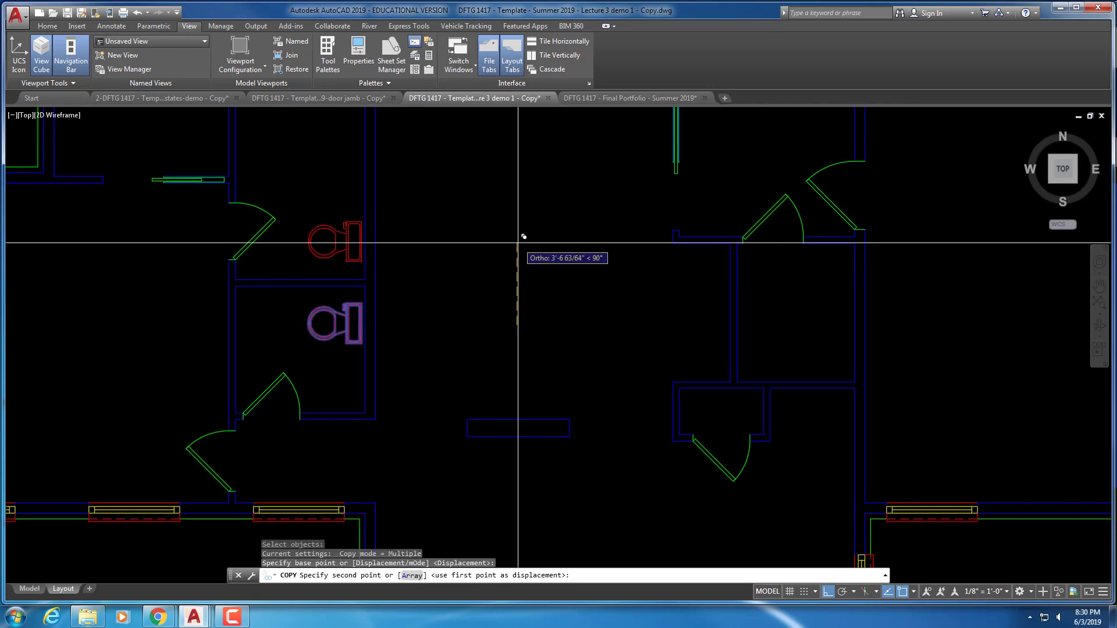
key("Escape")
key("Escape")
key("Escape")
scroll(466, 242, "down", 3)
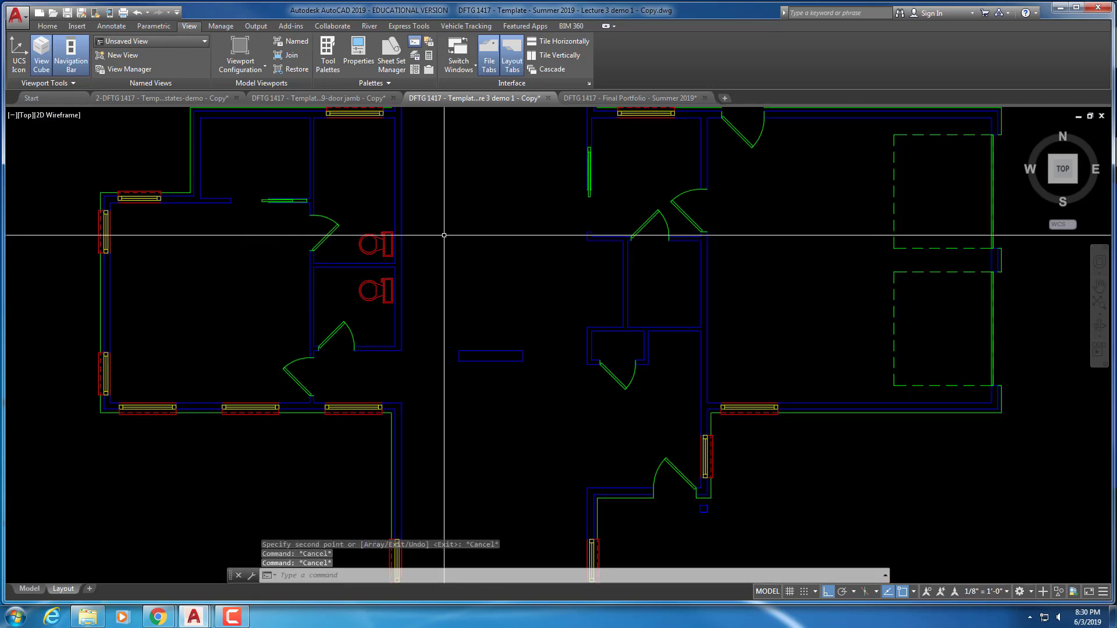
Restore the Second Floor Plan layer state from the Layers panel
mouse_move(424, 221)
middle_mouse_down()
mouse_move(440, 294)
mouse_move(481, 257)
mouse_move(470, 254)
mouse_move(471, 229)
middle_mouse_up()
scroll(437, 280, "up", 2)
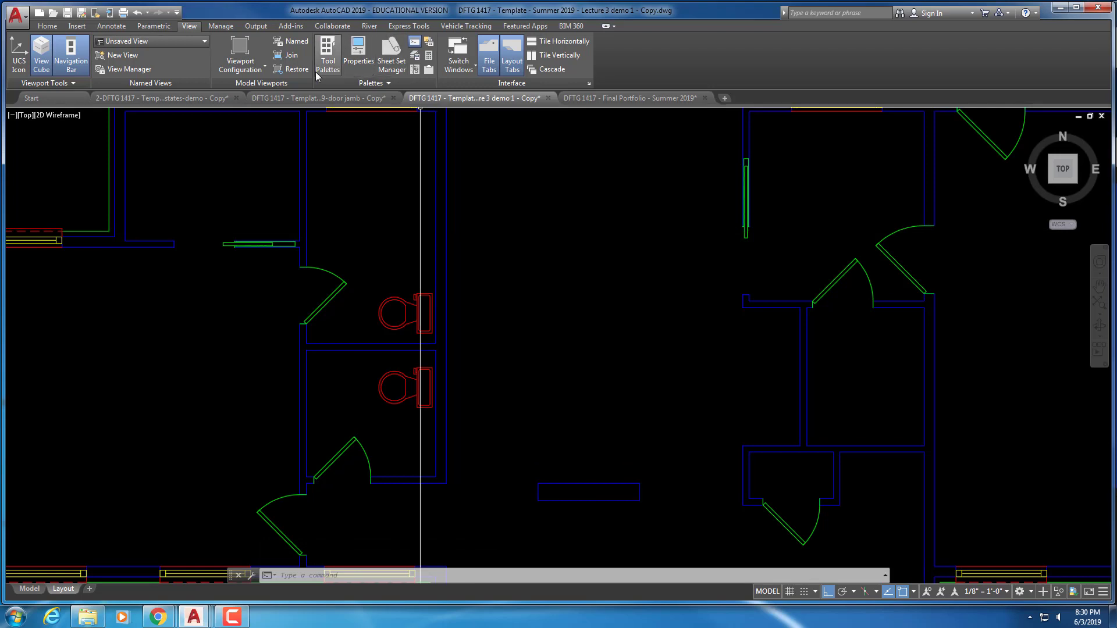
mouse_move(333, 99)
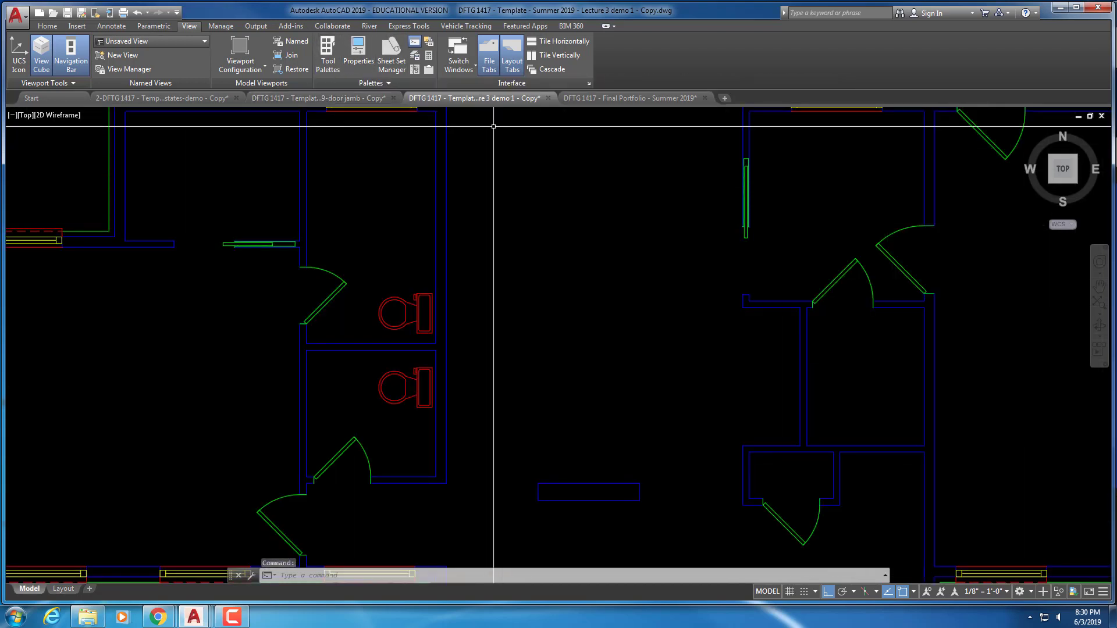
left_click(335, 70)
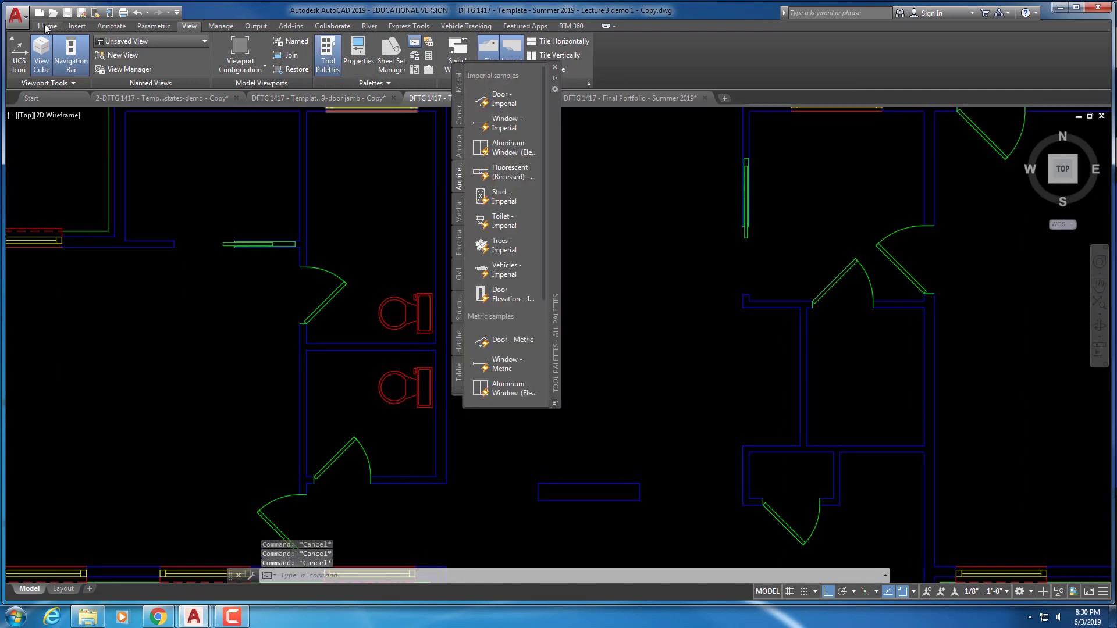
left_click(48, 26)
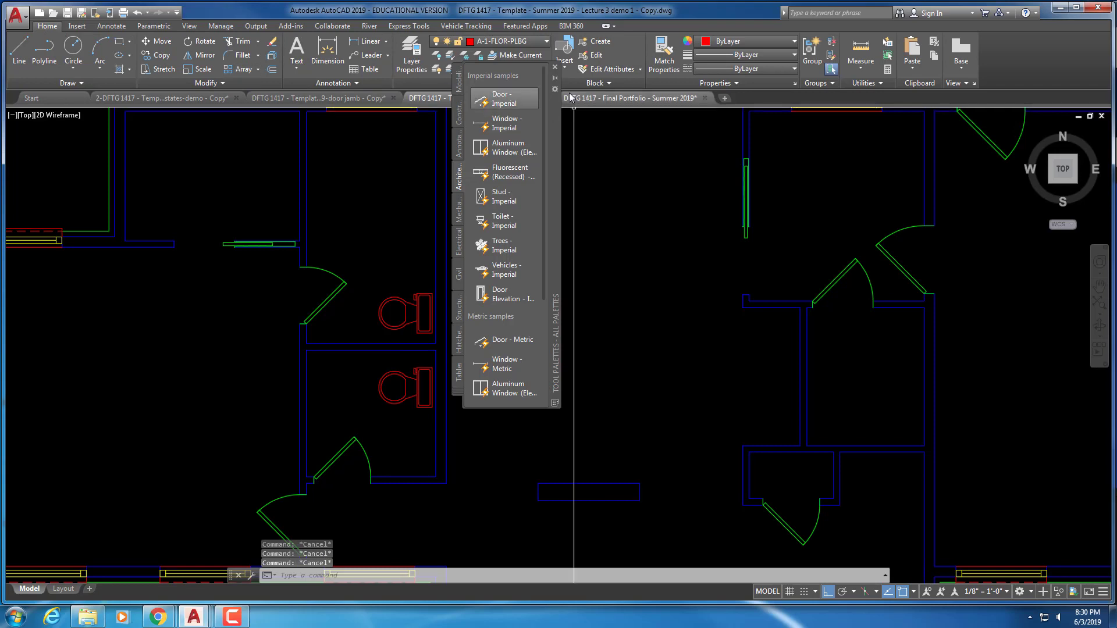
left_click(554, 67)
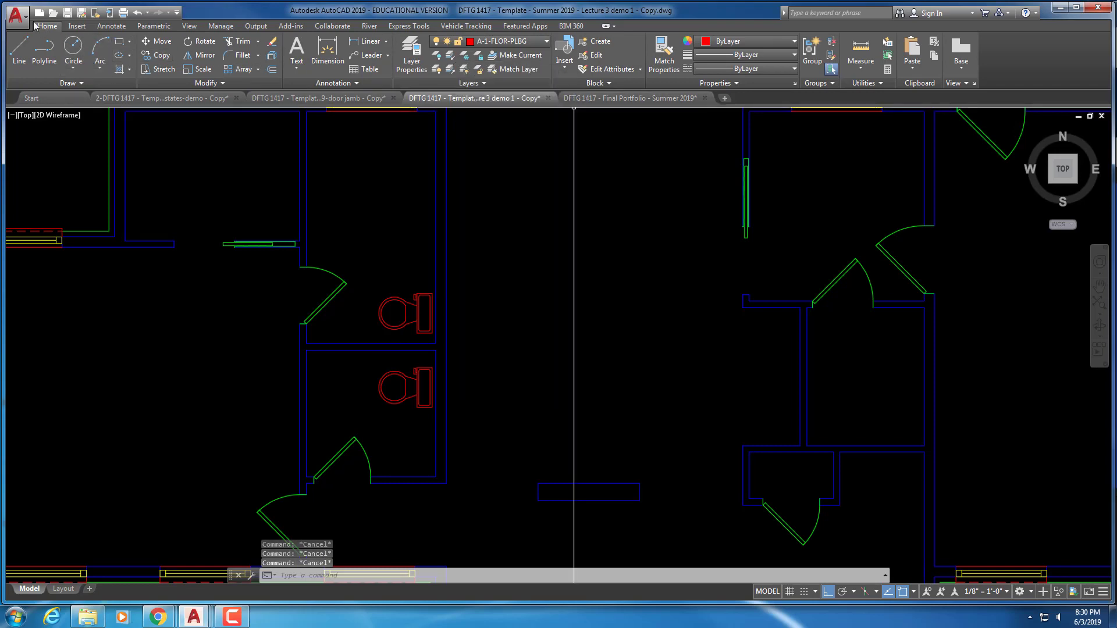
left_click(482, 84)
left_click(487, 100)
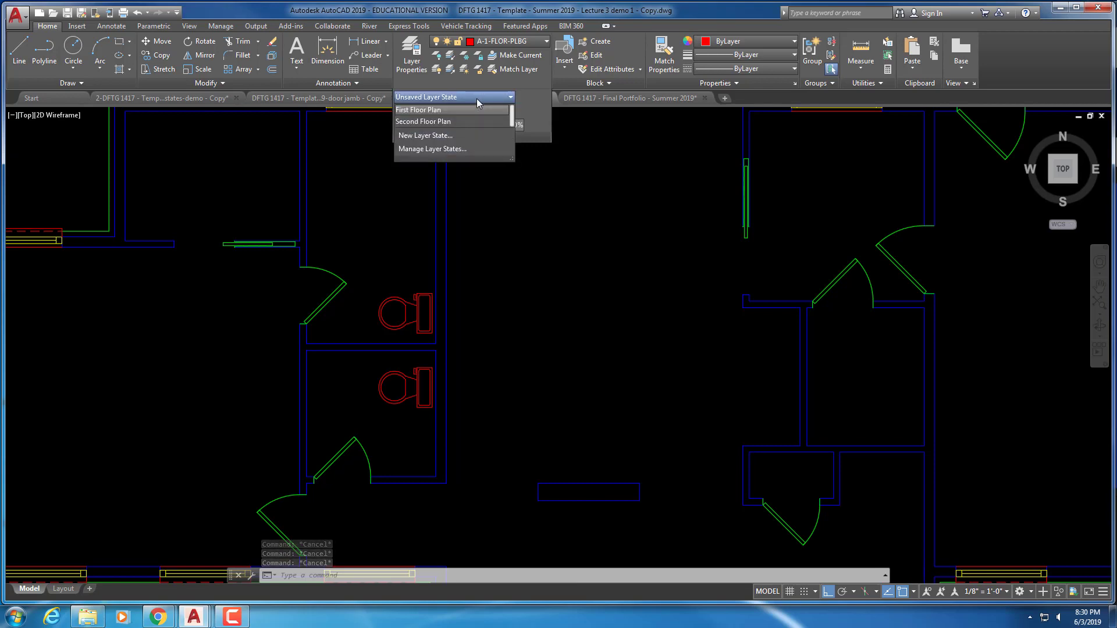
left_click(449, 125)
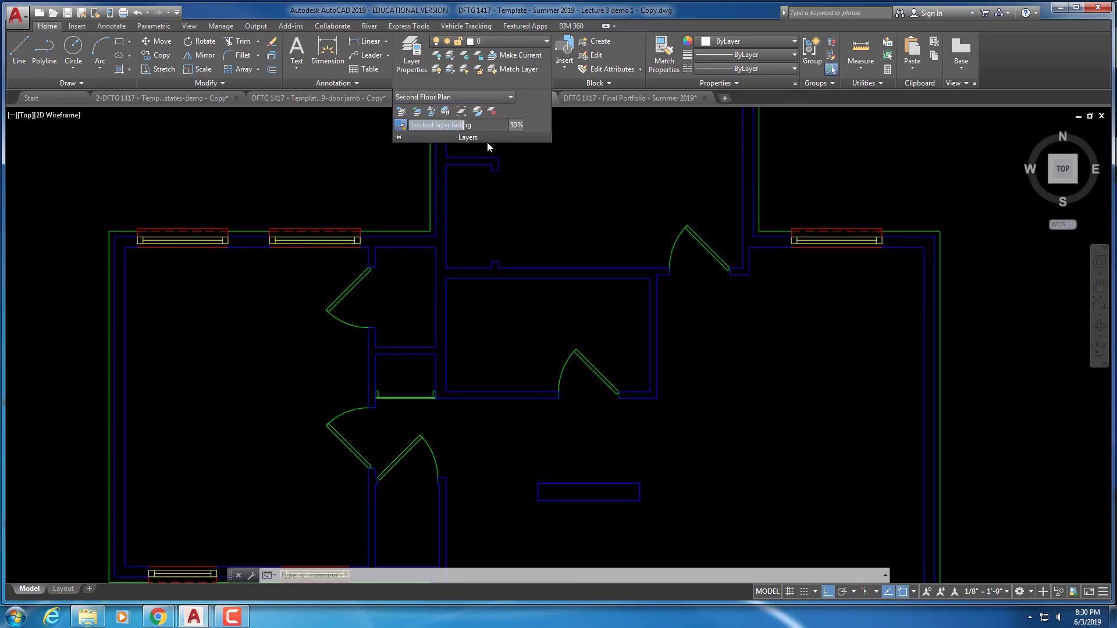
key("Escape")
key("Escape")
key("Escape")
scroll(499, 174, "down", 2)
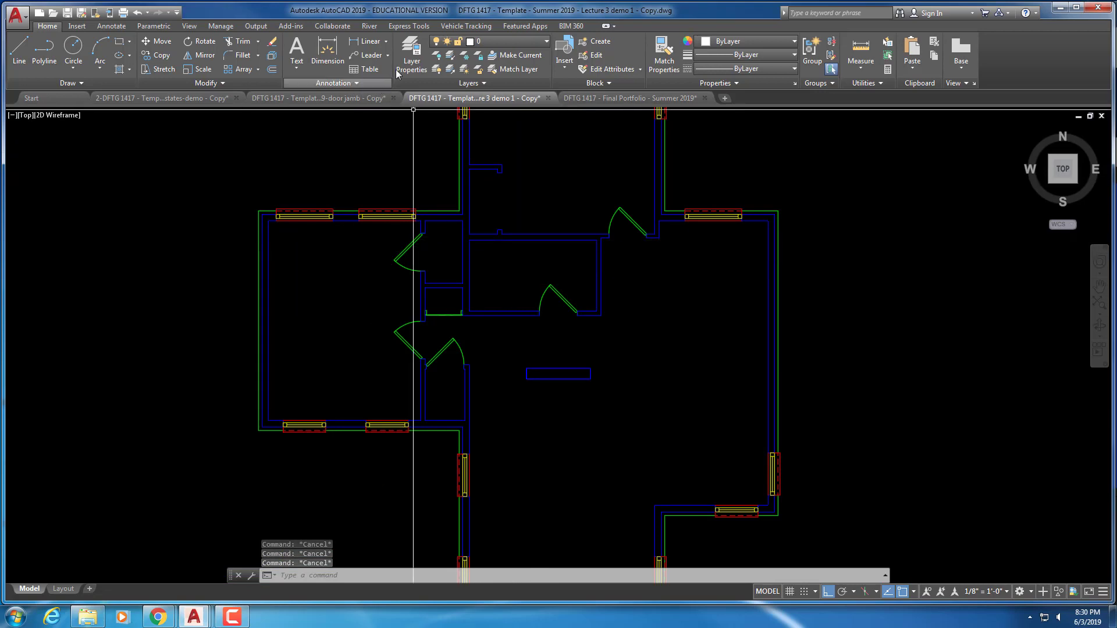
Set A-2-FLOR-PLBG as the current layer in the Layer Properties Manager
left_click(415, 58)
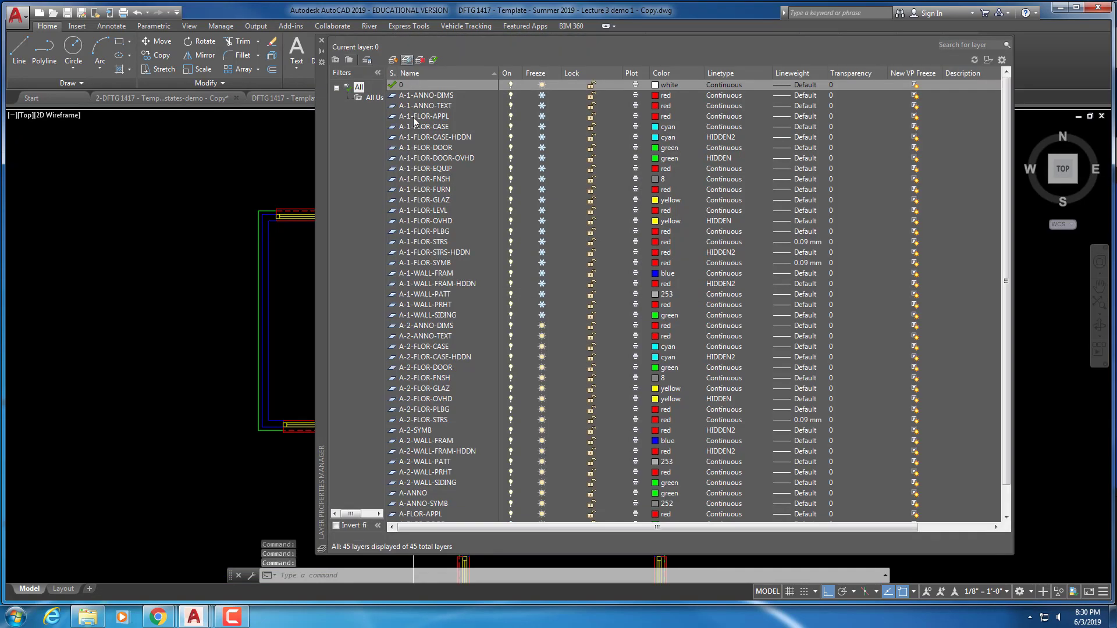
double_click(434, 406)
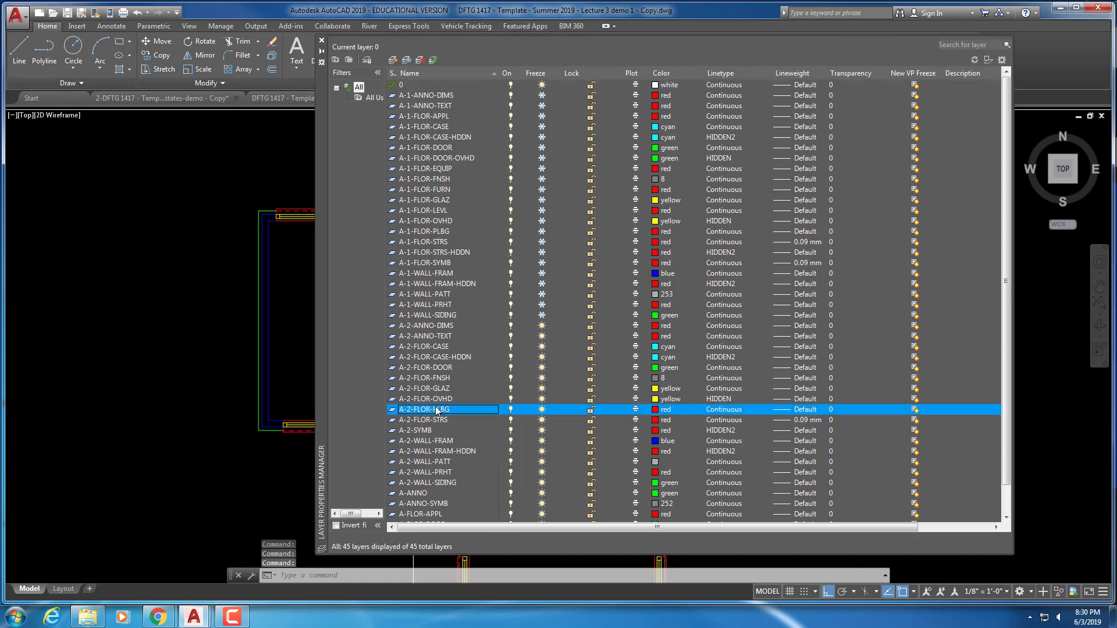
left_click(322, 42)
left_click(190, 26)
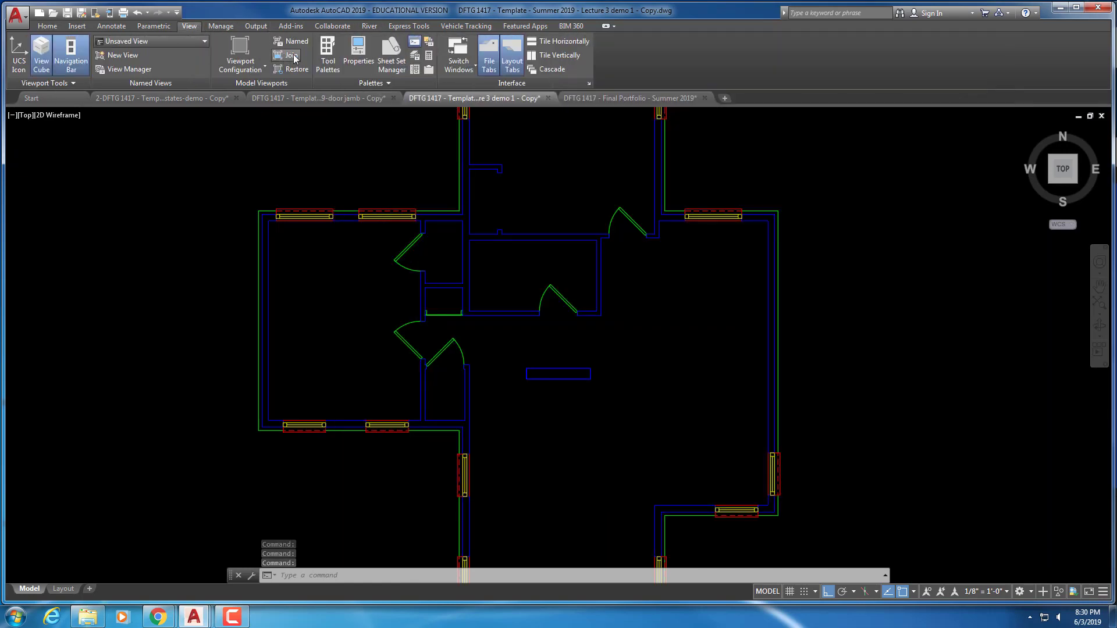
Insert a Toilet - Imperial block in the right-hand room, set to Round (Plan)
left_click(329, 56)
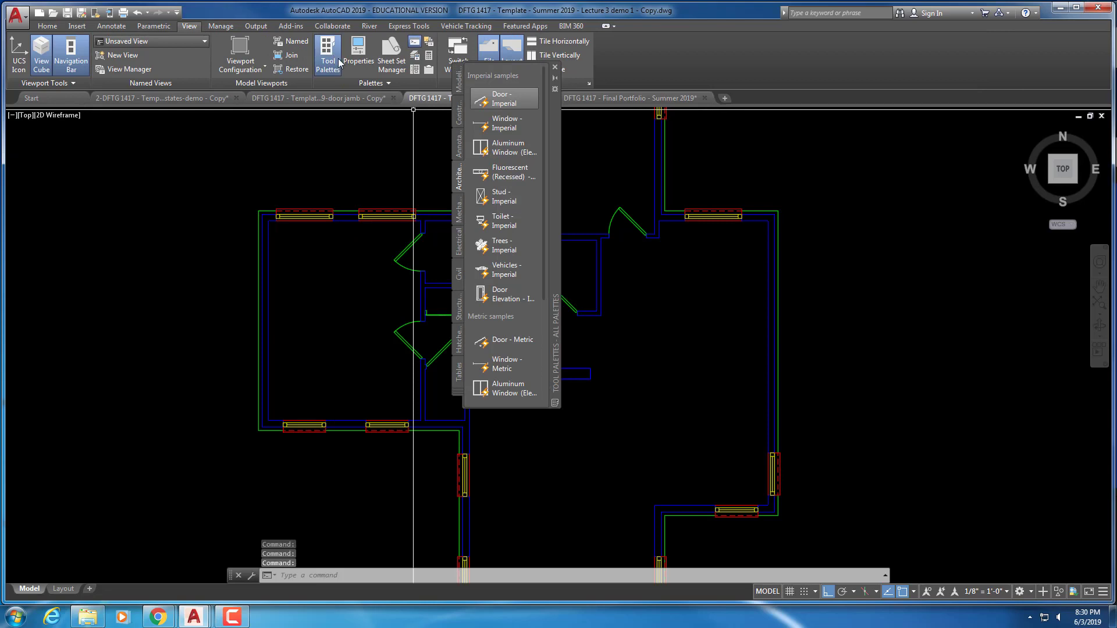
left_click(507, 224)
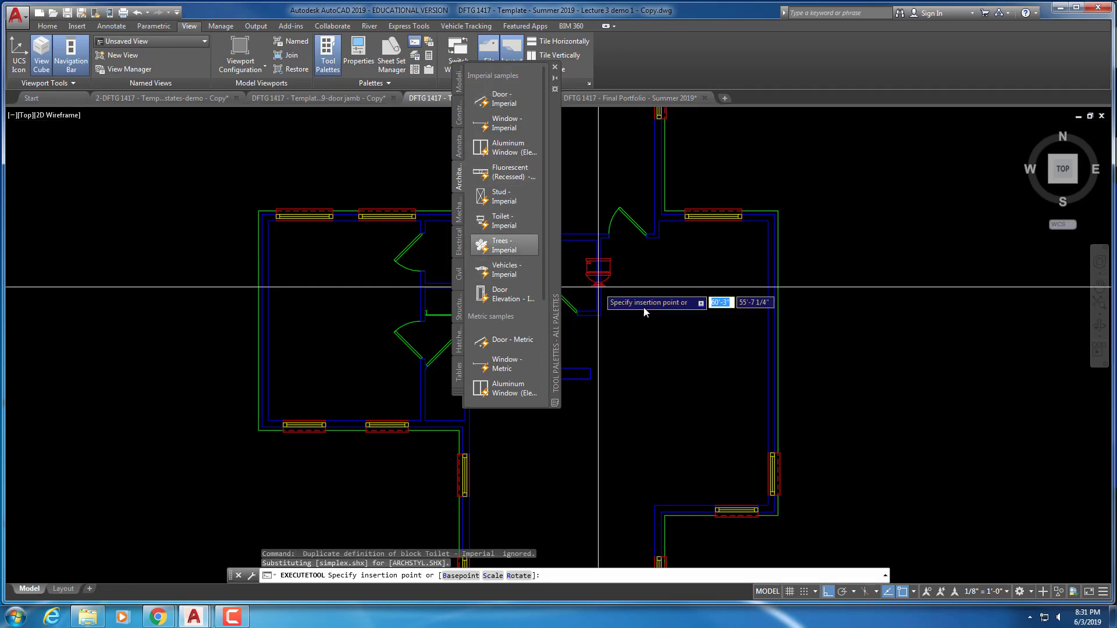
left_click(640, 278)
key("Escape")
key("Escape")
key("Escape")
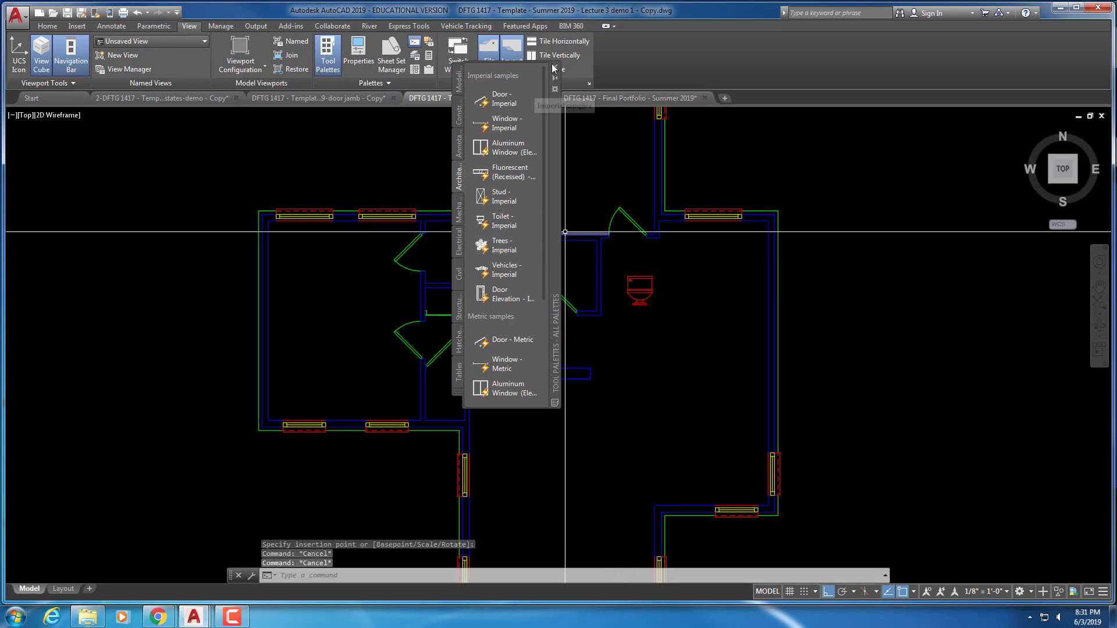
left_click(555, 67)
scroll(684, 311, "up", 2)
left_click(599, 294)
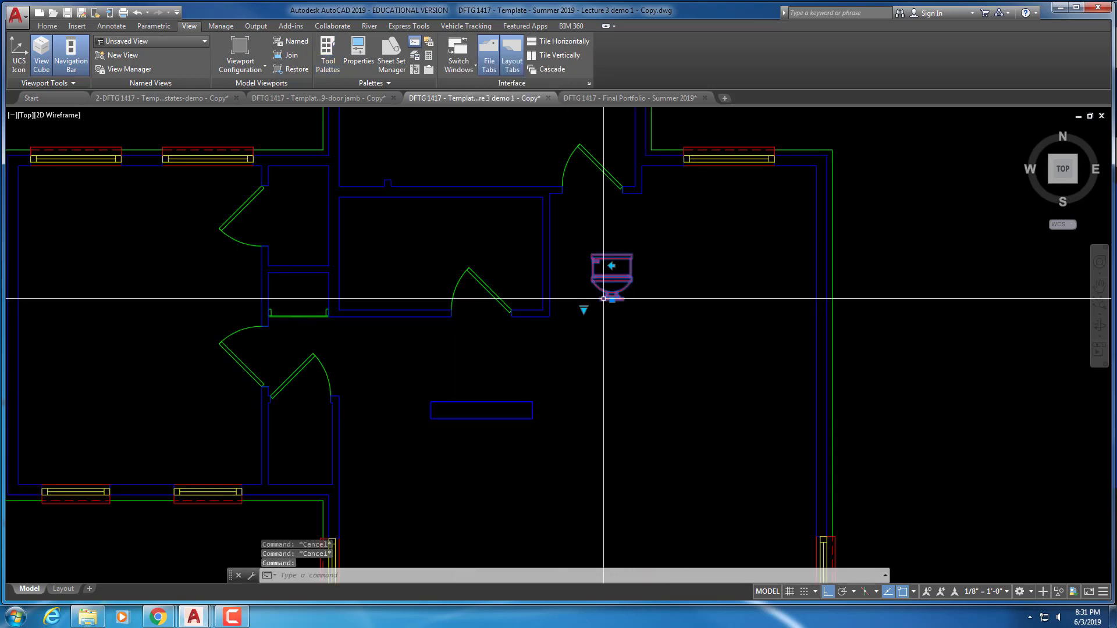
left_click(583, 308)
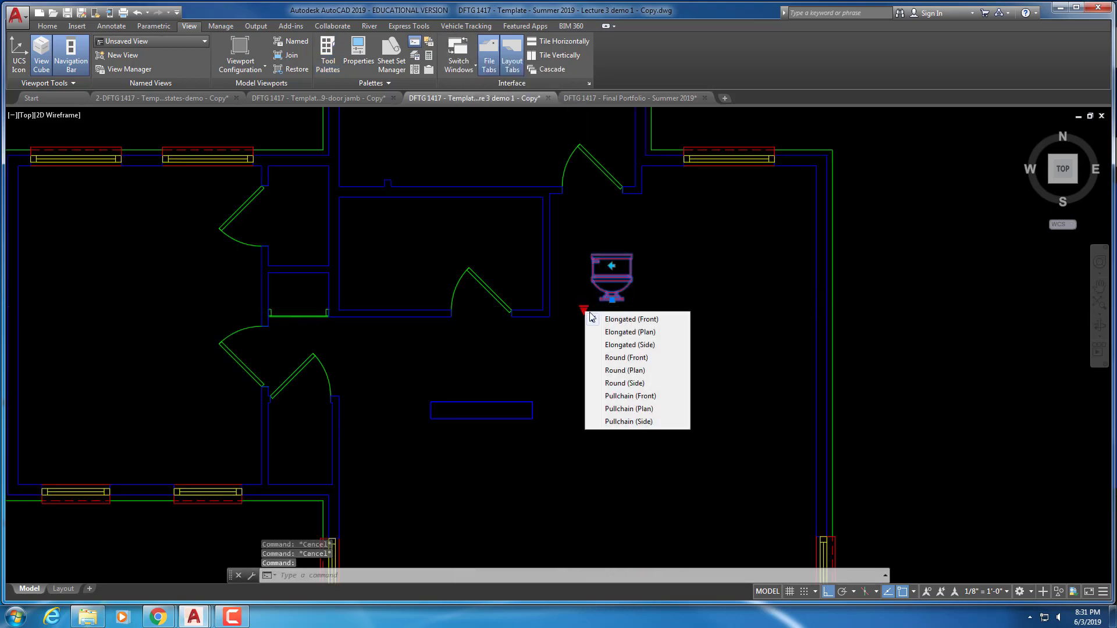
left_click(625, 370)
key("Escape")
Start a rotation of the toilet, then cancel it
type("r")
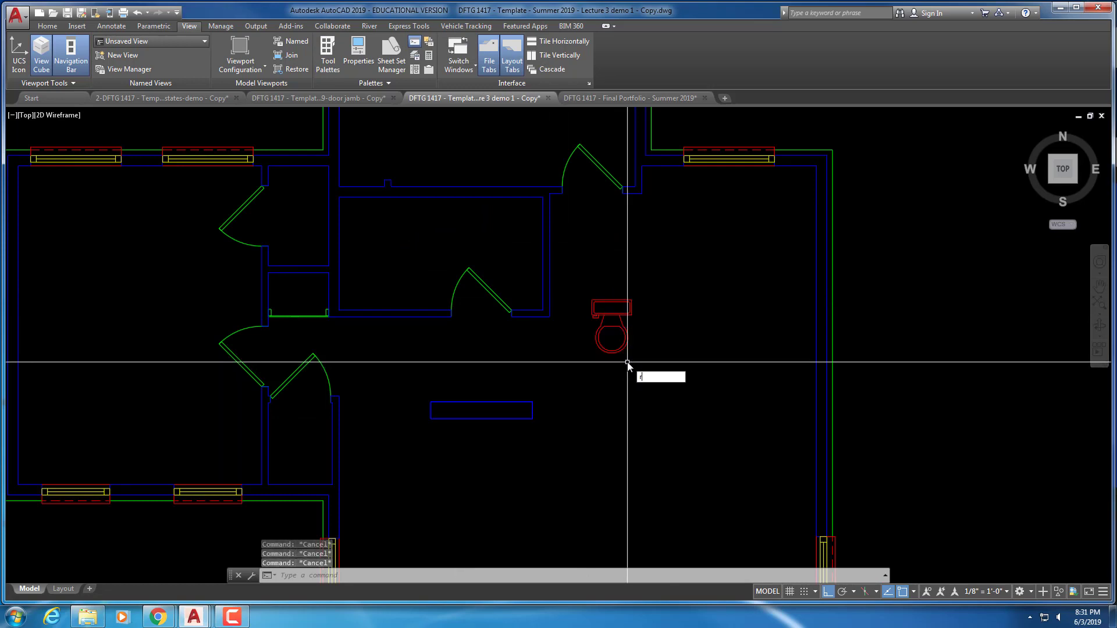
type("o")
key("Return")
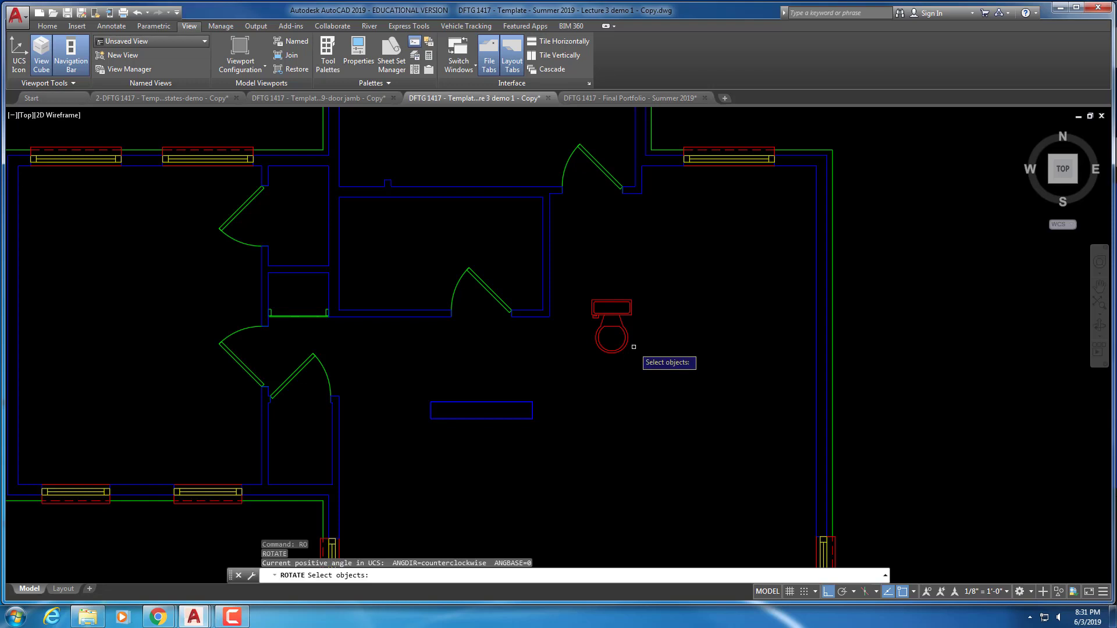
left_click(633, 351)
left_click(598, 327)
key("Return")
left_click(612, 274)
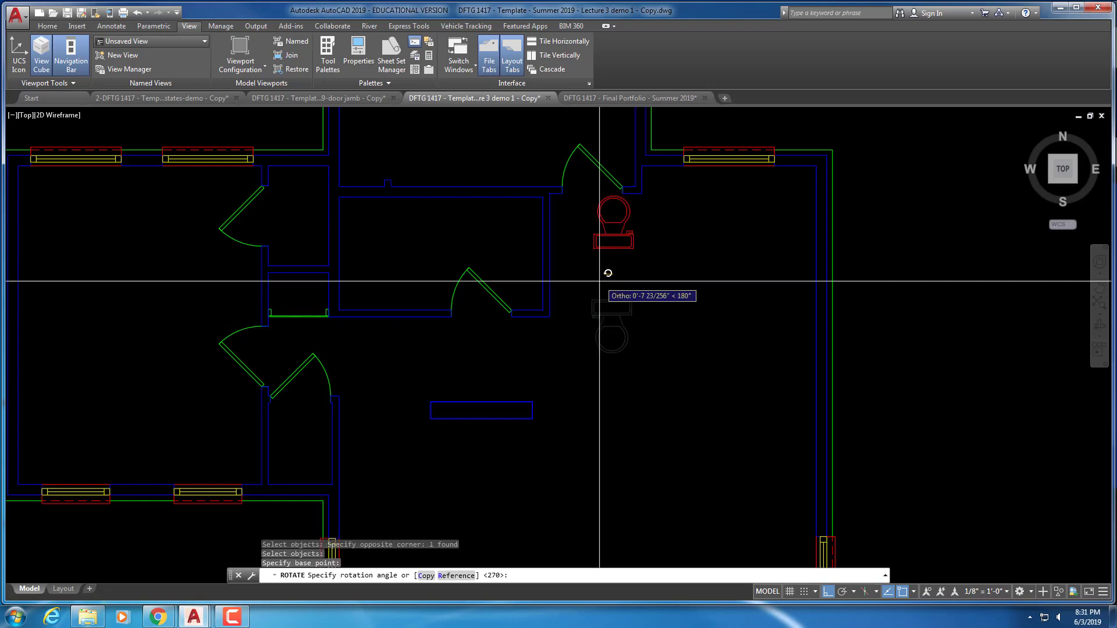
key("Escape")
key("Escape")
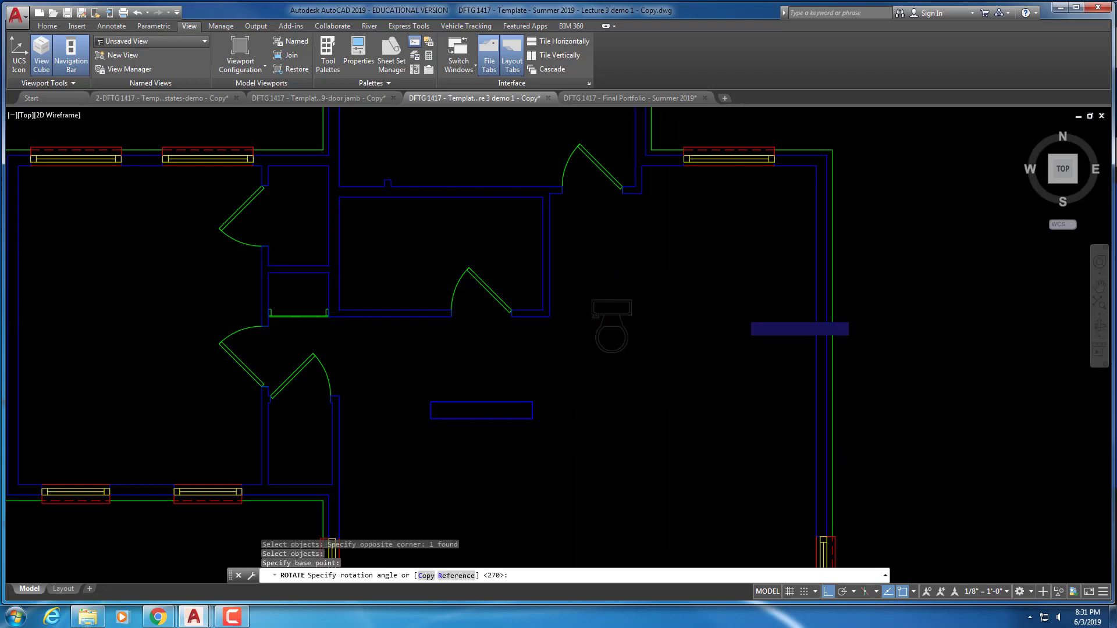
Move the toilet by its top edge against the inner room's top wall
type("m")
key("Return")
left_click(640, 293)
left_click(602, 328)
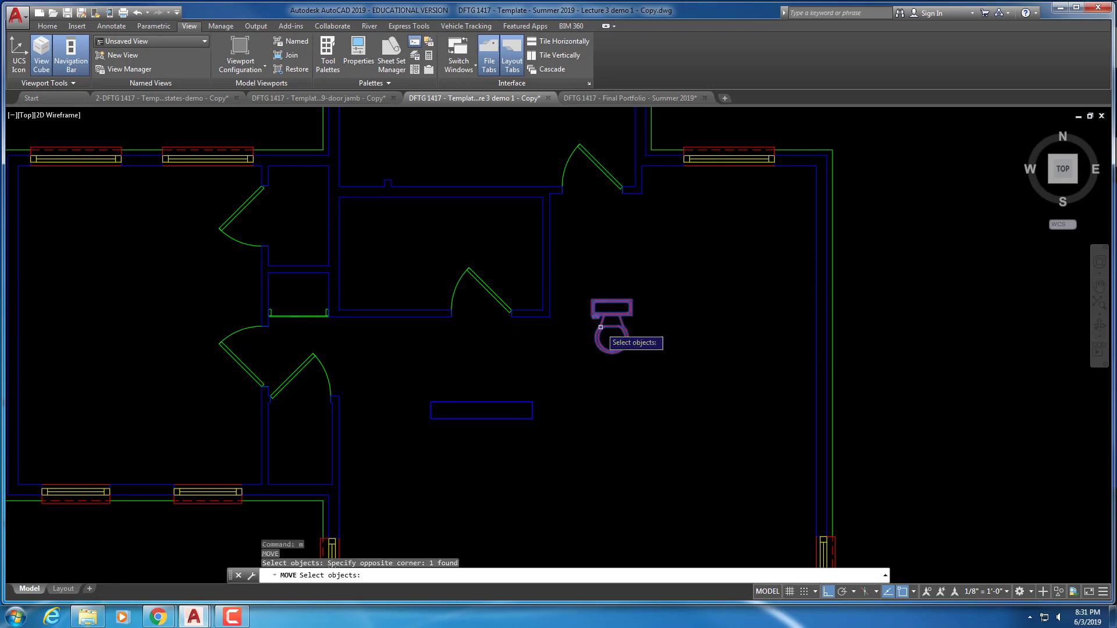
key("Return")
left_click(612, 300)
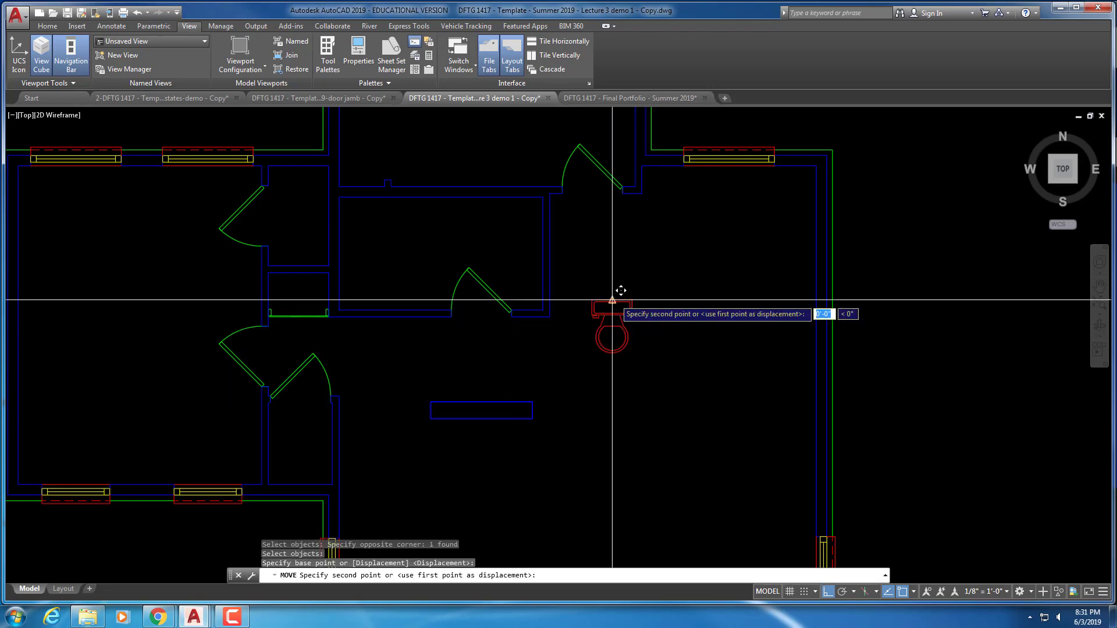
left_click(440, 199)
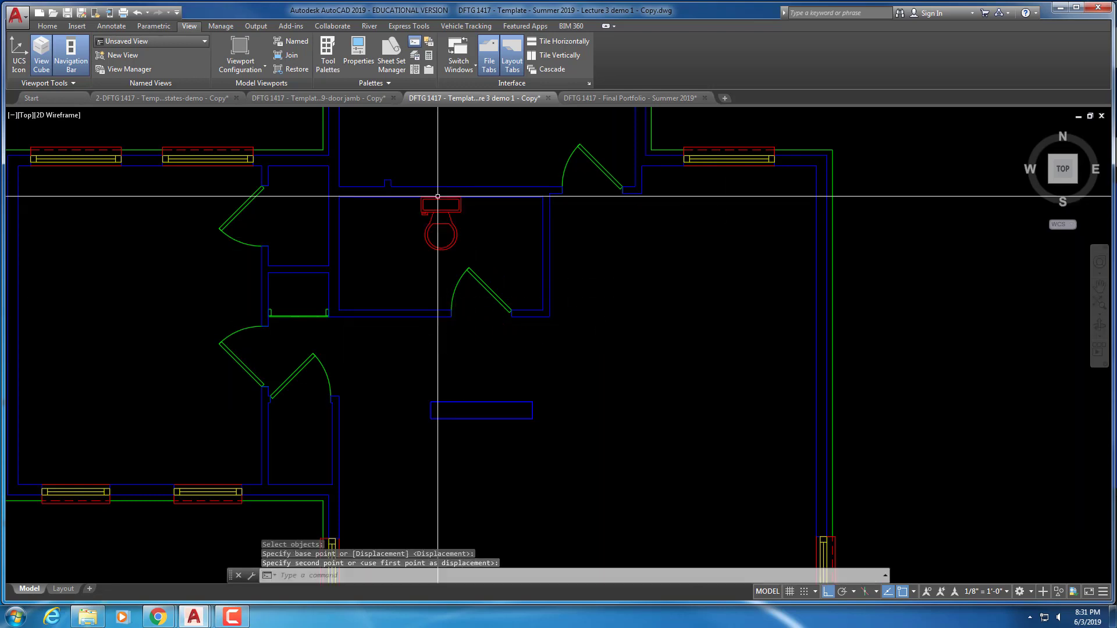
Shift the toilet down 2 units and save the drawing
key("Return")
left_click(445, 227)
left_click(443, 219)
key("Return")
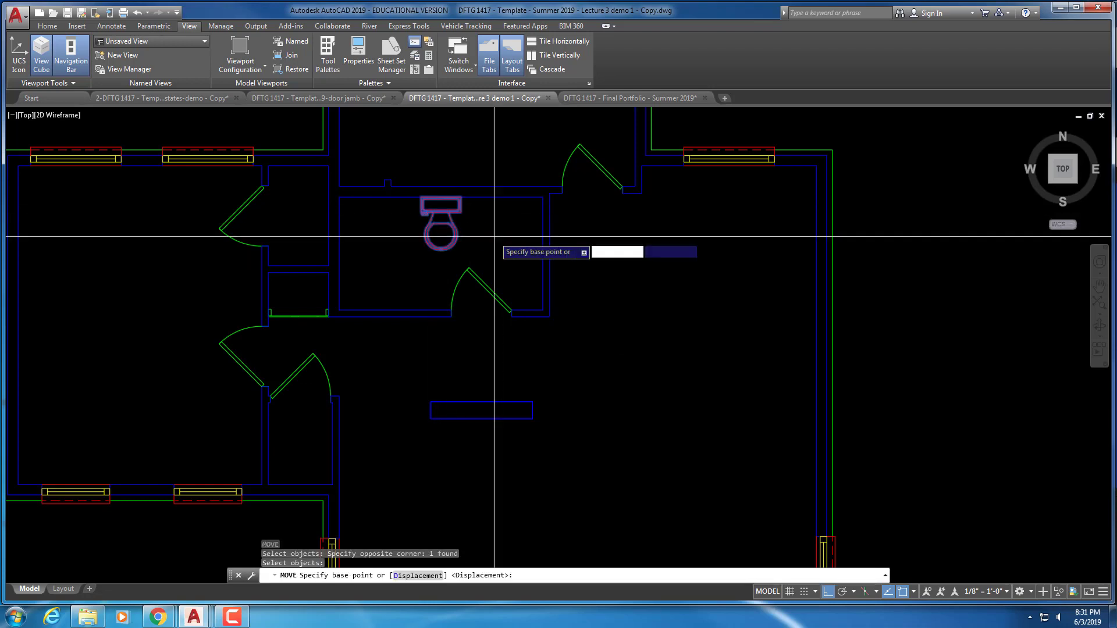
left_click(494, 237)
type("2")
key("Return")
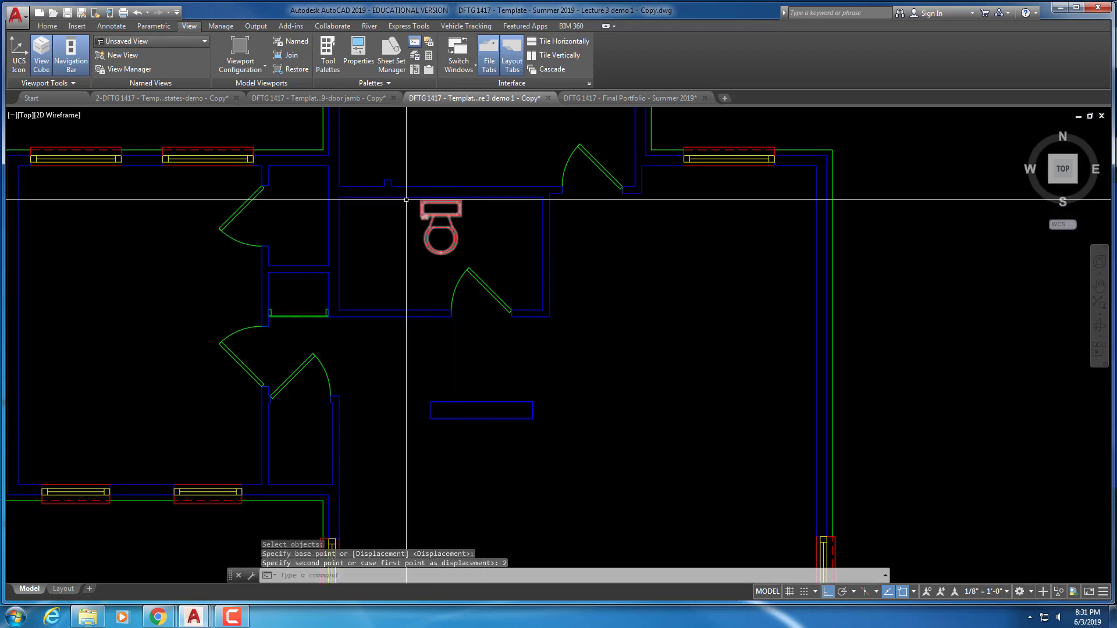
left_click(40, 26)
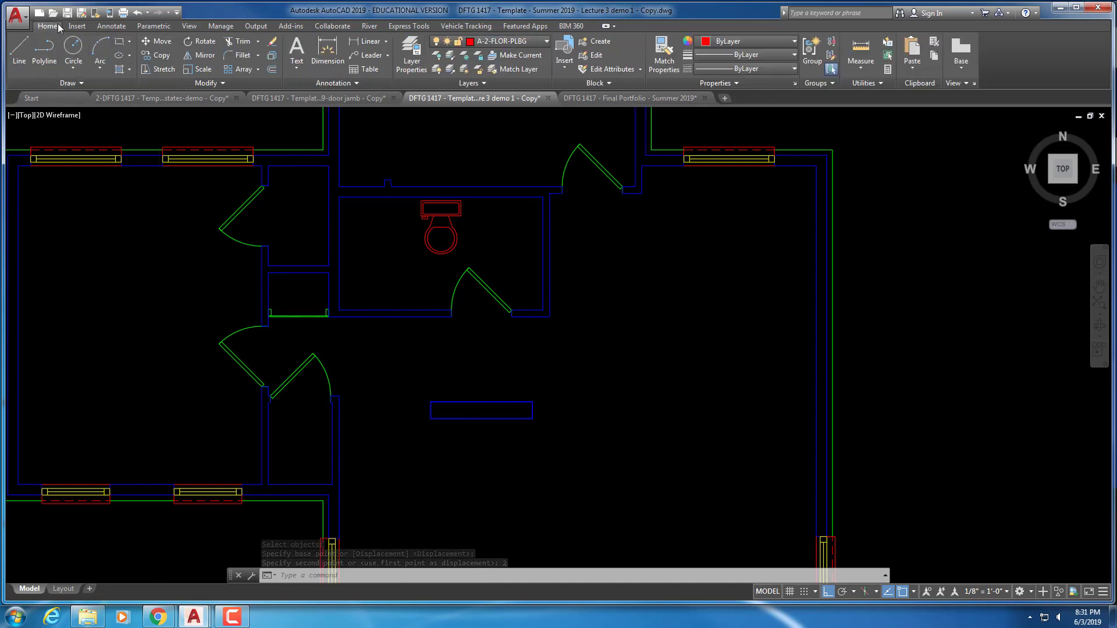
left_click(68, 13)
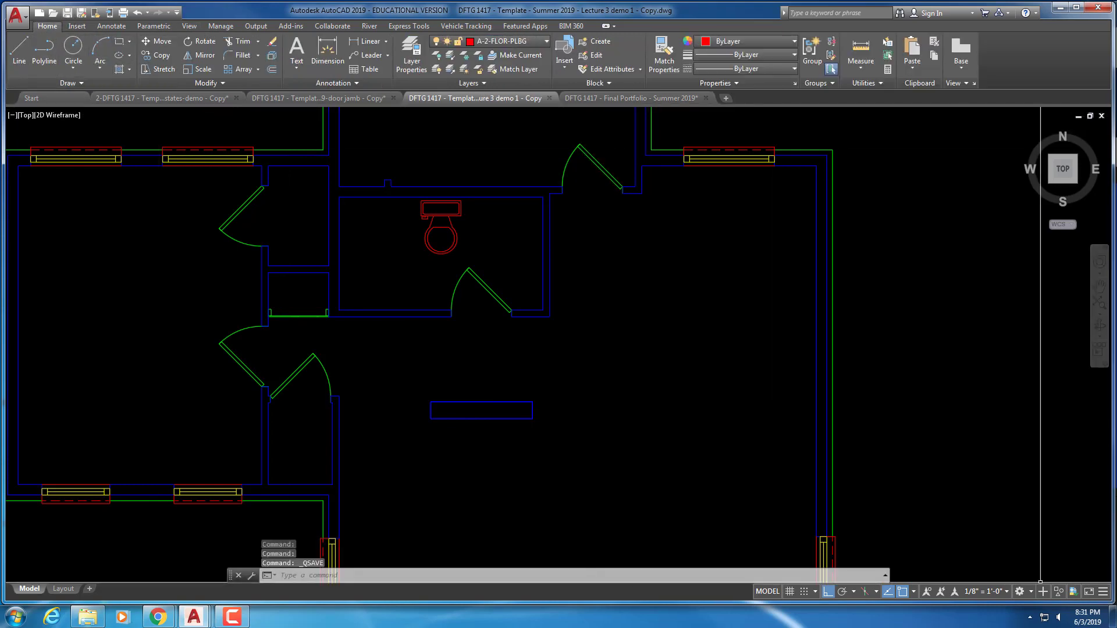